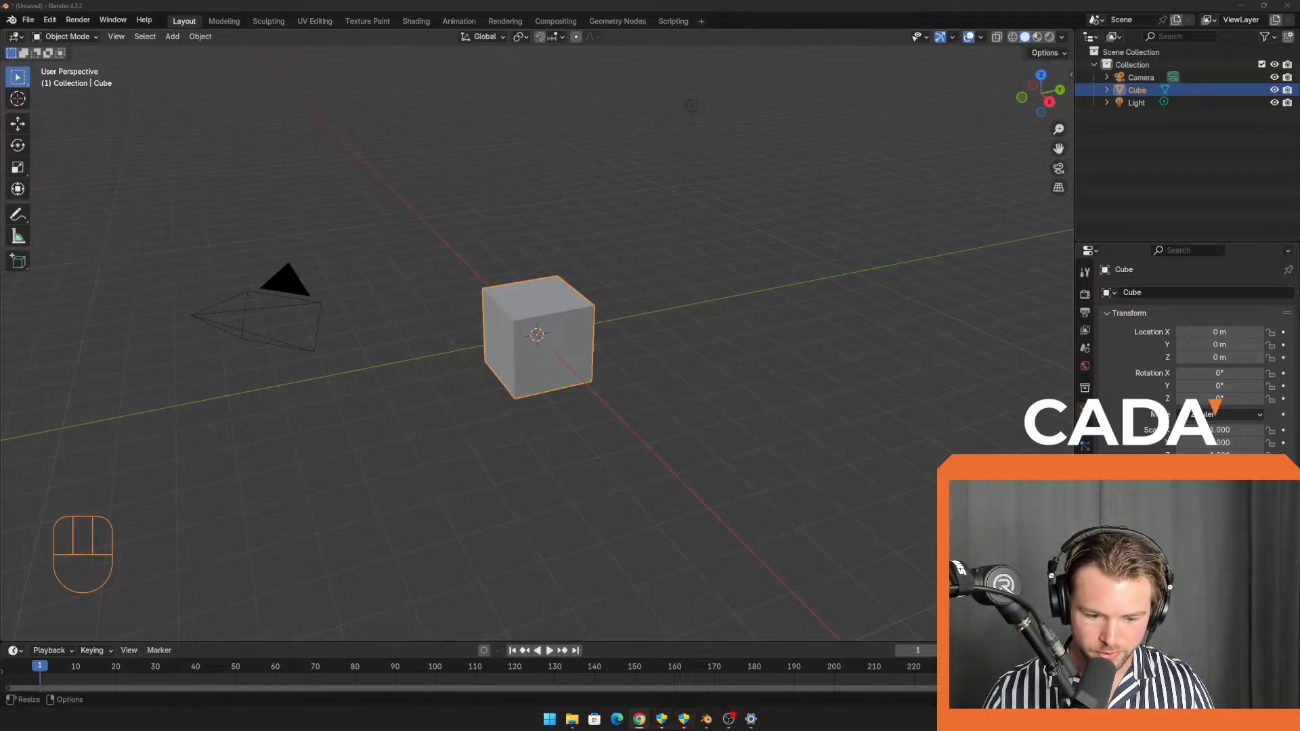
key("XF86AudioLowerVolume")
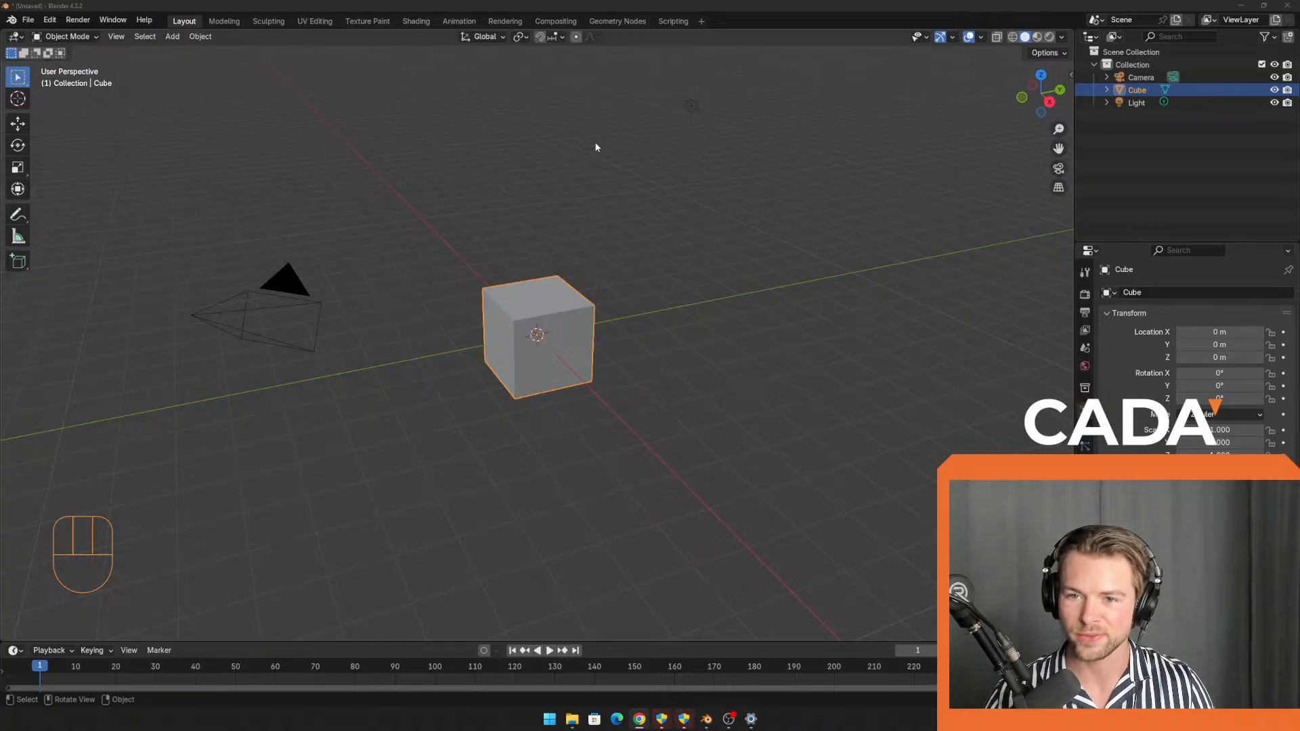
left_click(551, 198)
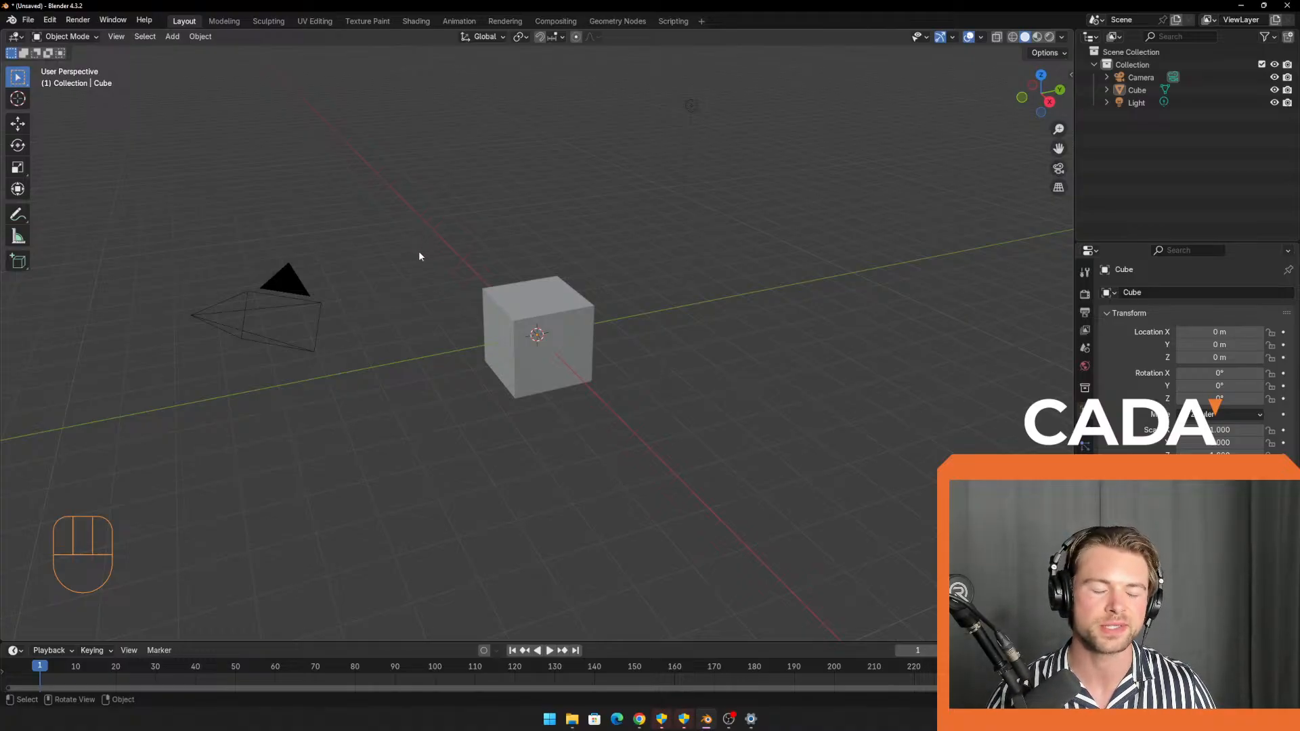
left_click_drag(447, 354, 472, 383, "alt")
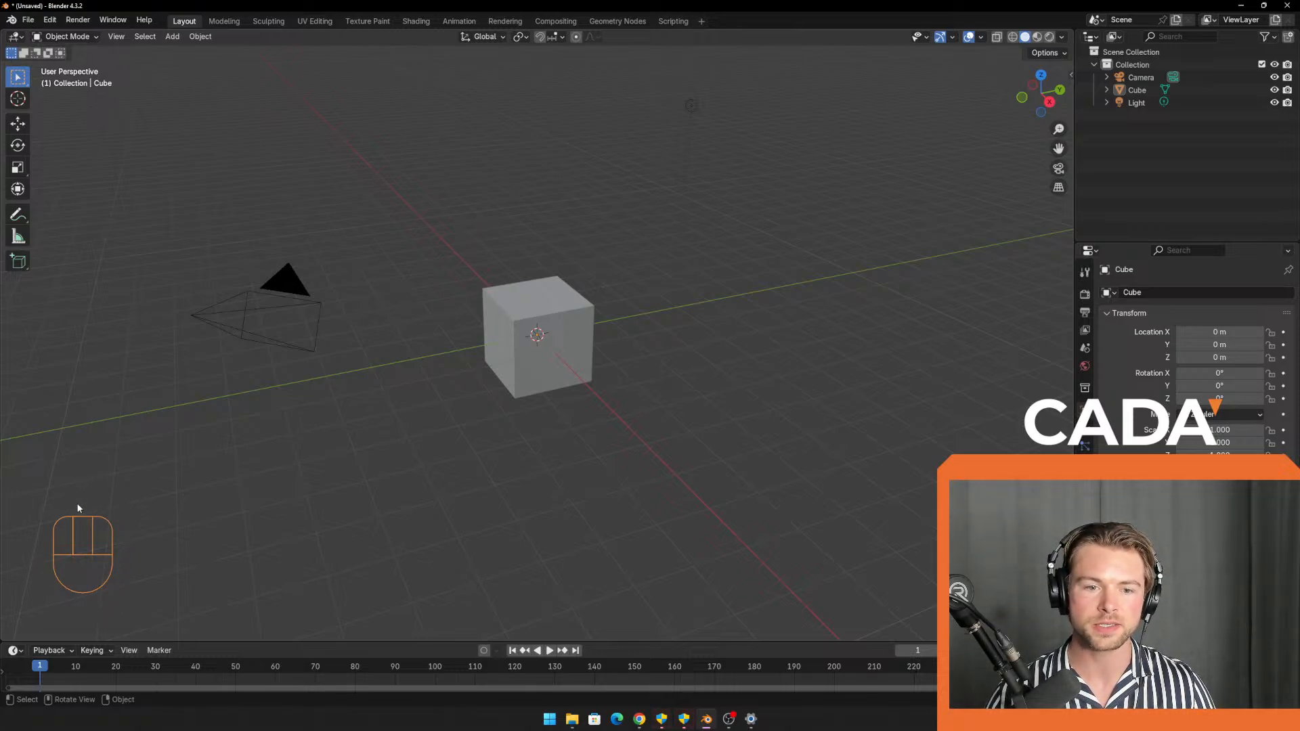
right_click(120, 382)
left_click(183, 443)
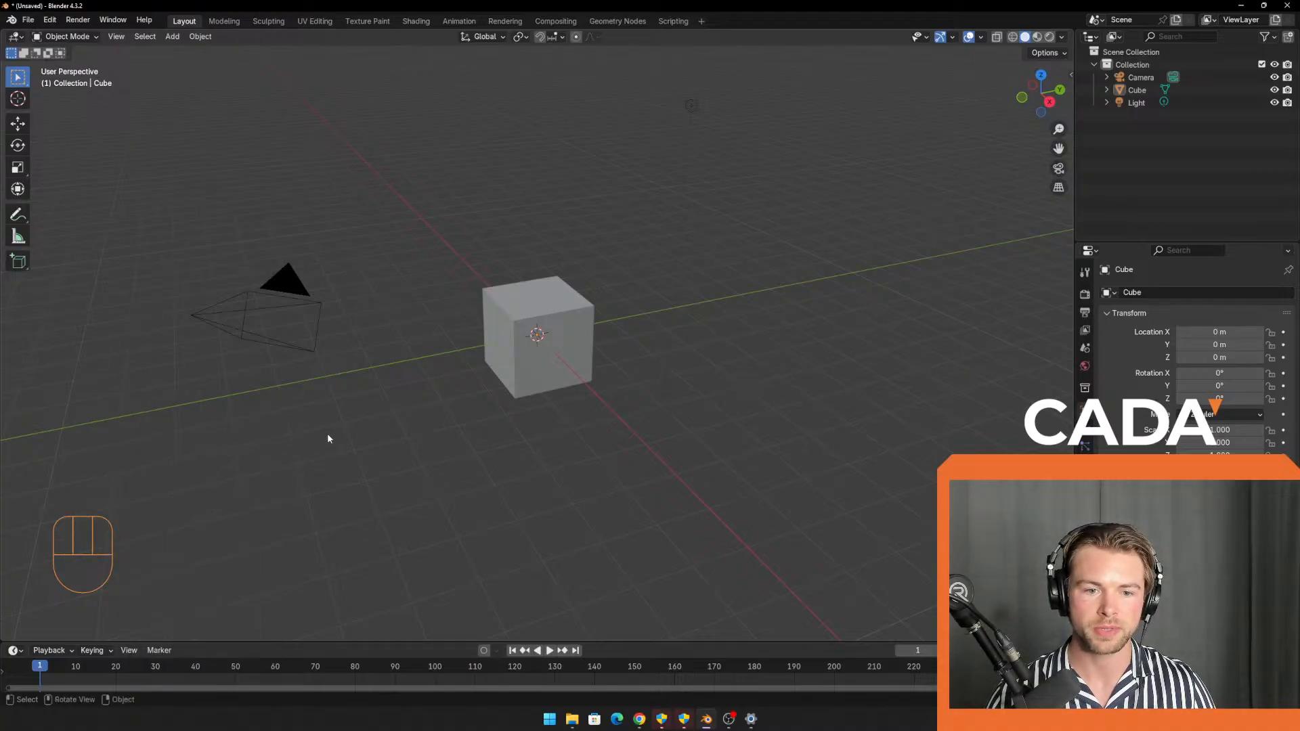
key("g")
key("g")
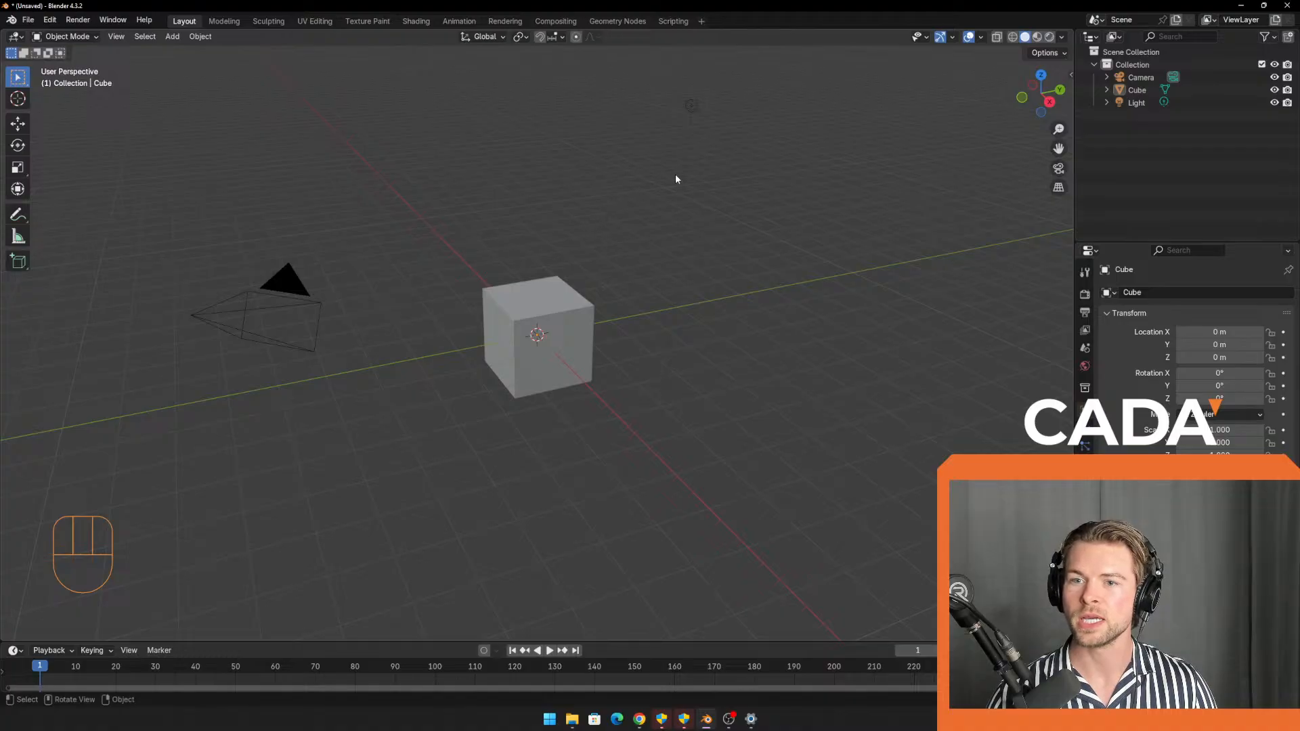
Look at the cube from the preset axis viewpoints and return to an angled perspective view.
left_click(1041, 77)
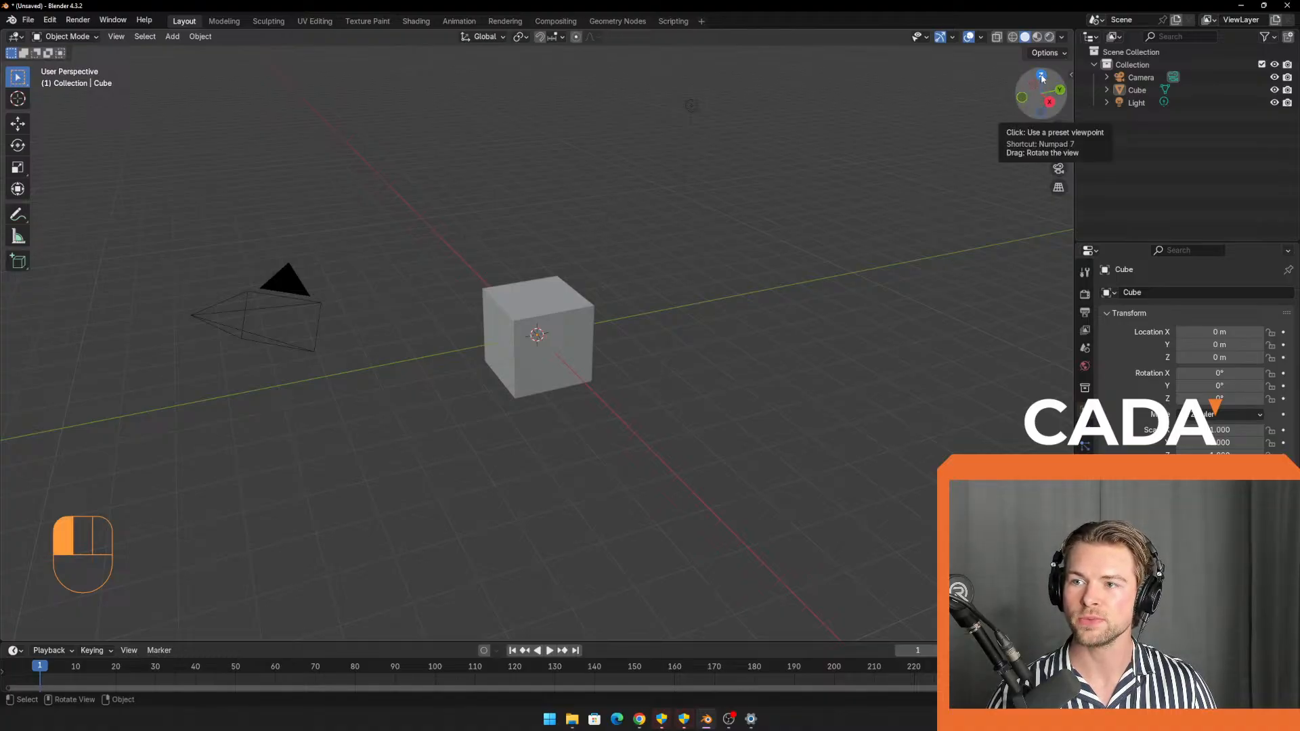
left_click(1060, 95)
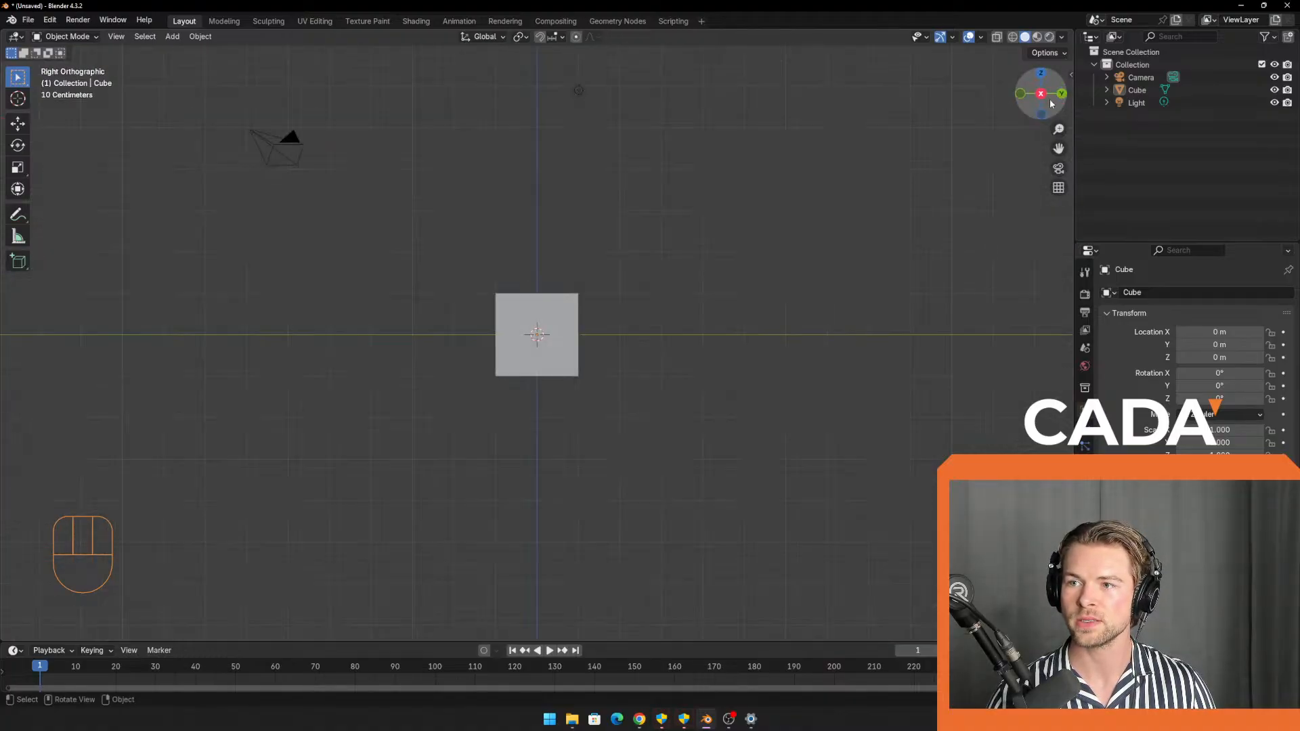
left_click(1061, 94)
middle_click_drag(667, 287, 440, 383)
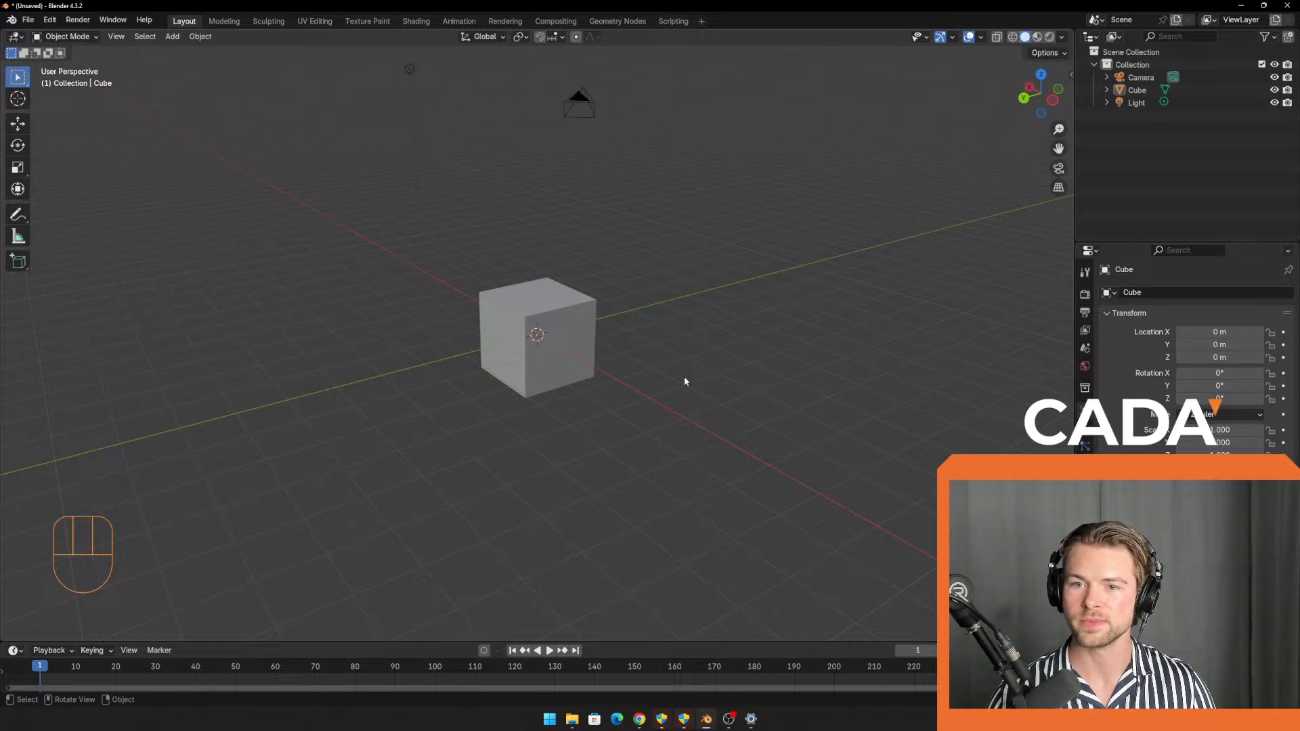
Select the cube and try moving it freely and along the global Z, Y and X axes in turn.
left_click(568, 310)
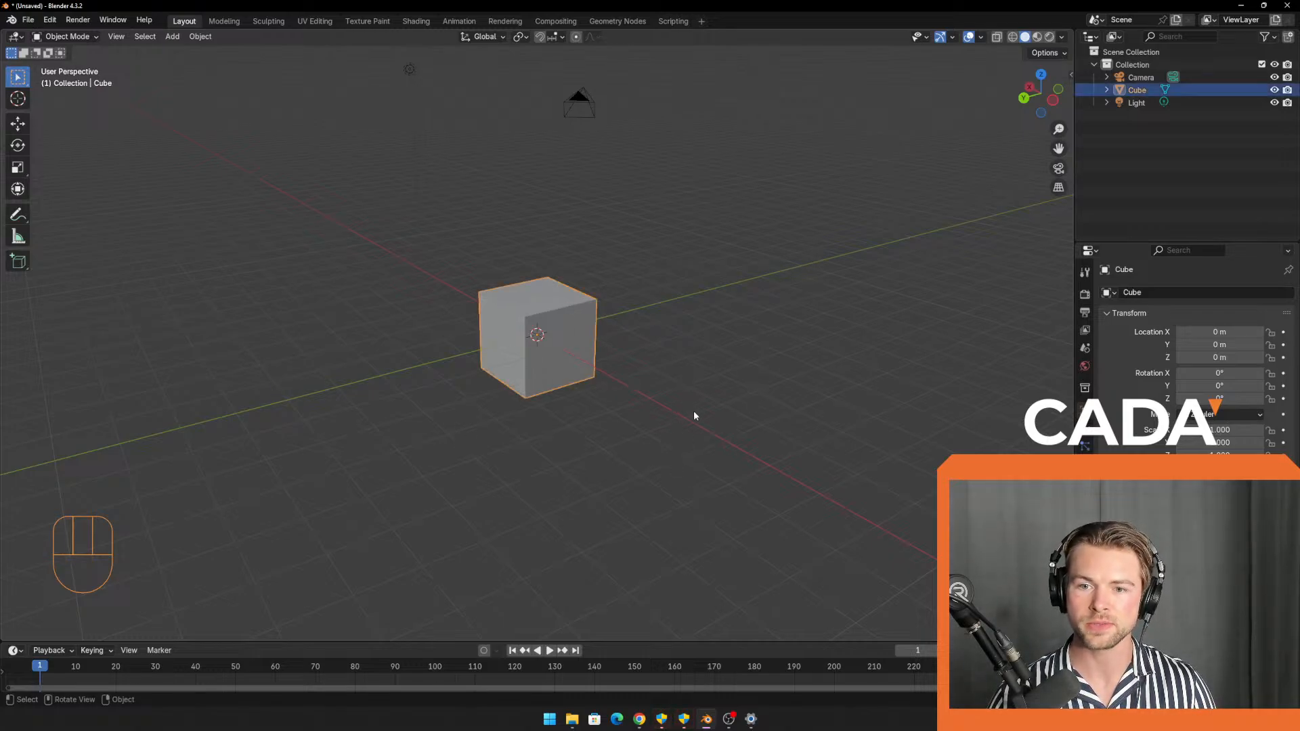
middle_click_drag(694, 415, 700, 449)
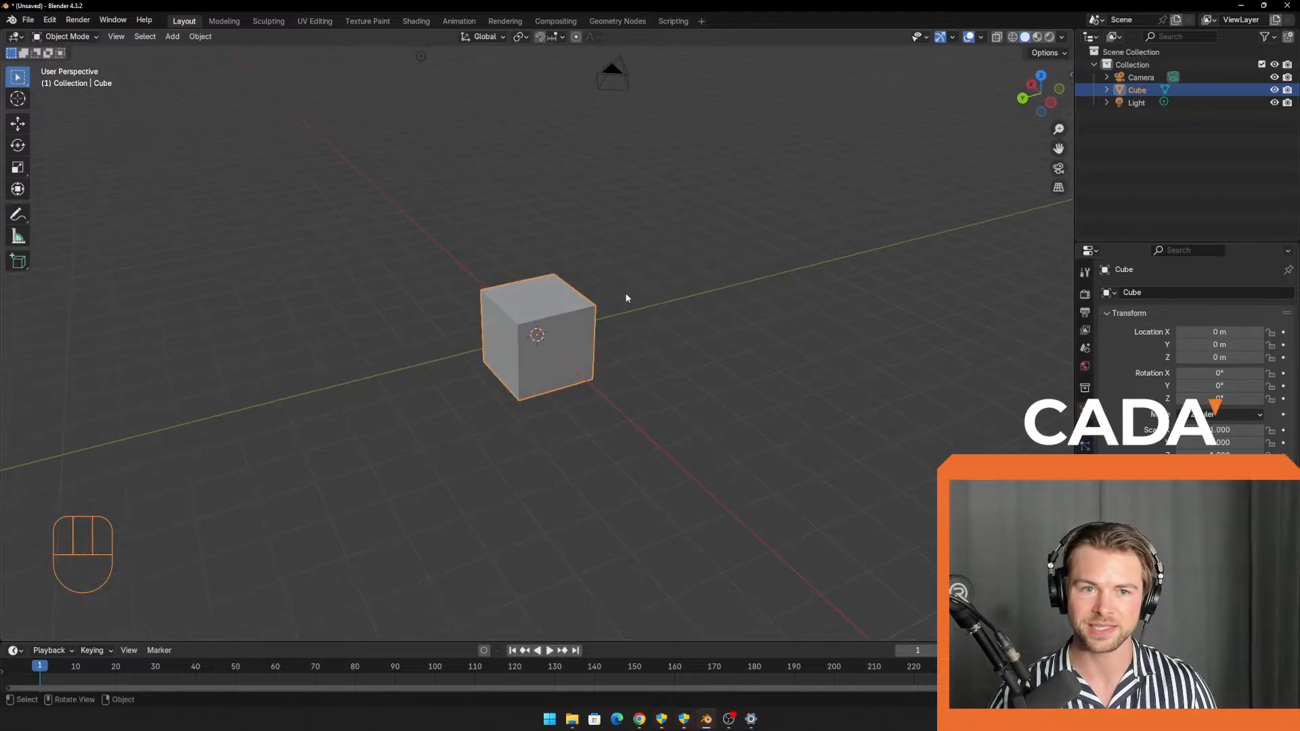
key("g")
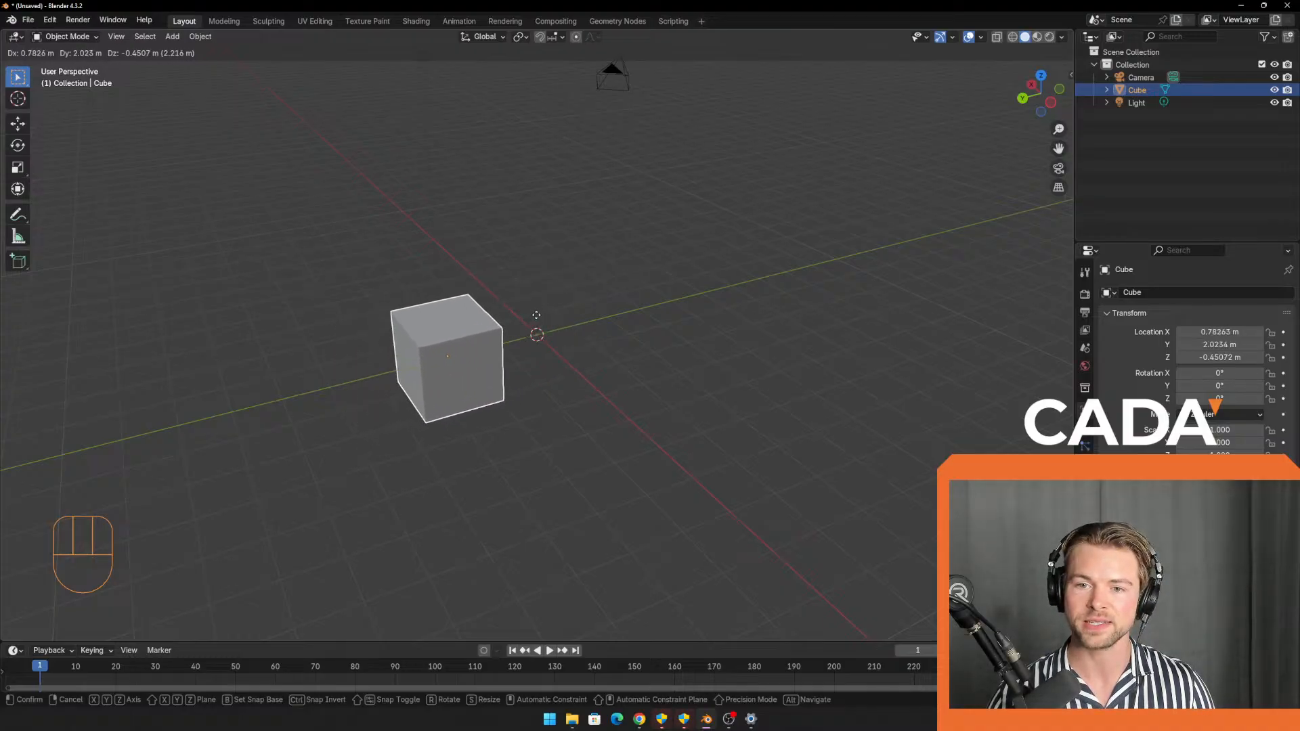
key("z")
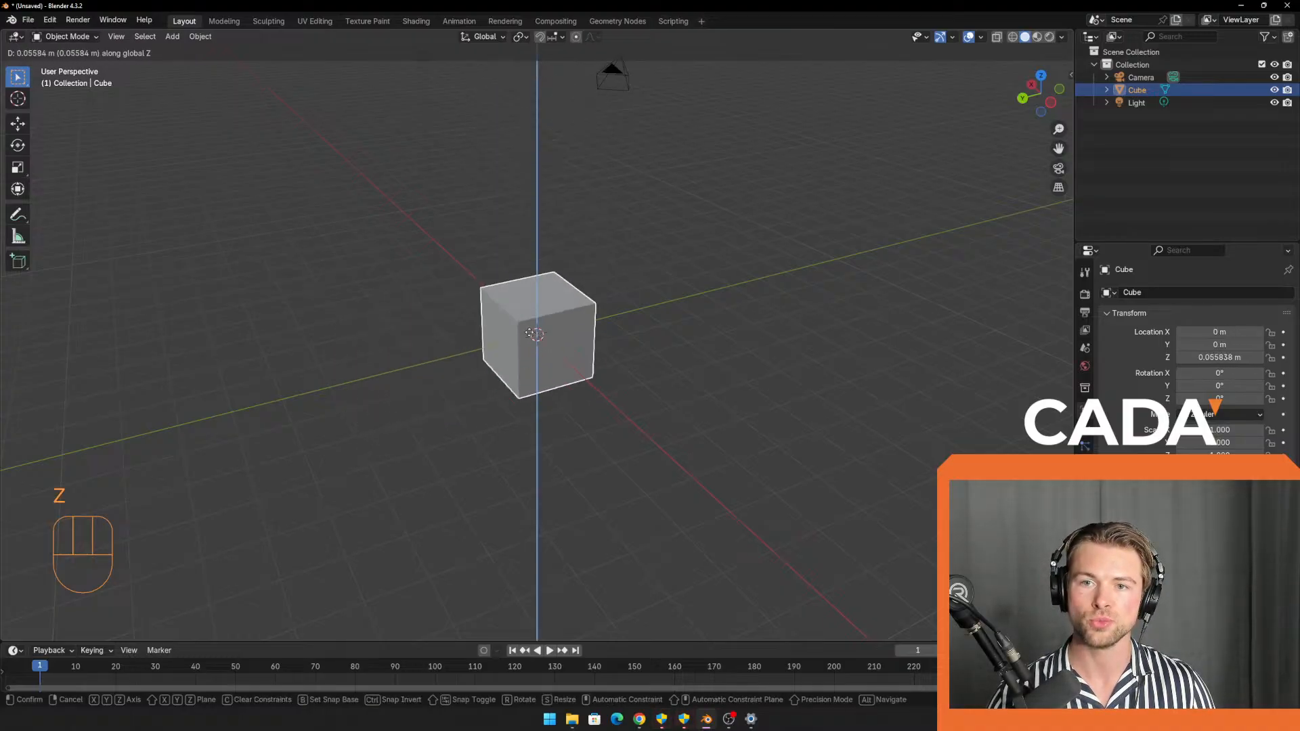
right_click(628, 208)
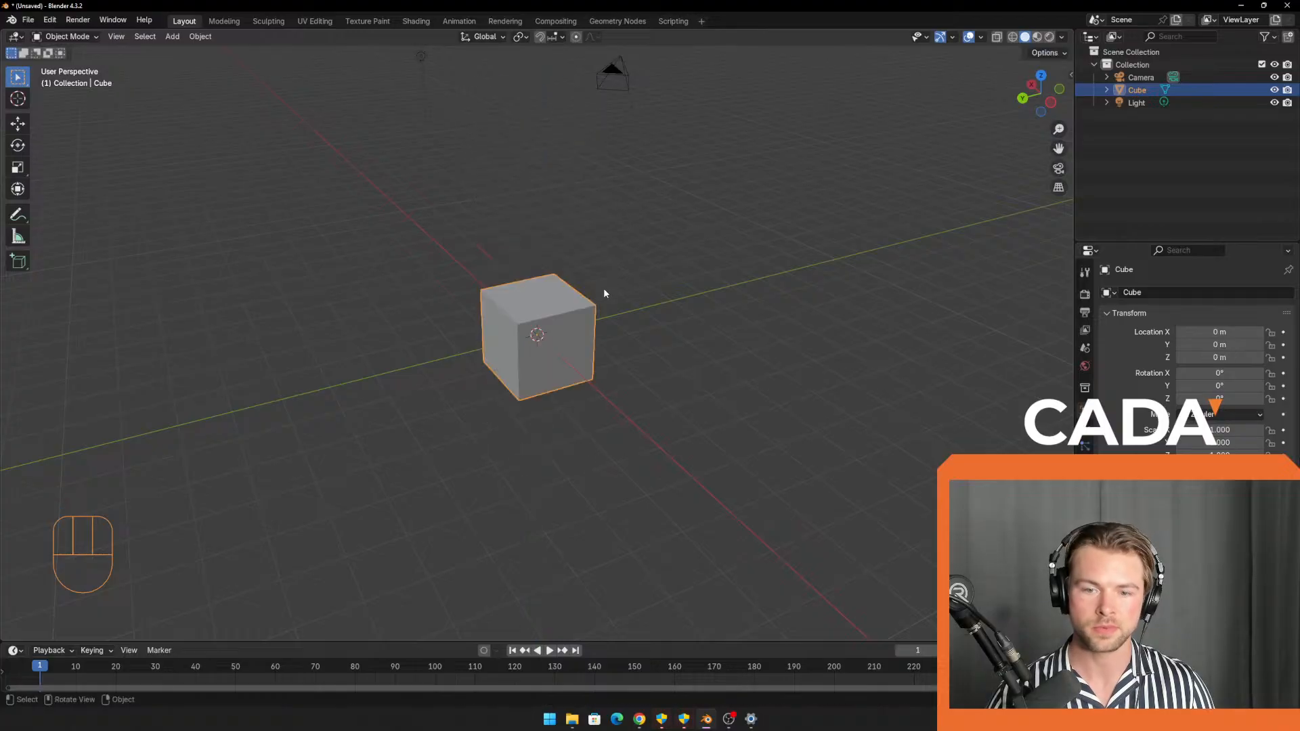
key("g")
key("y")
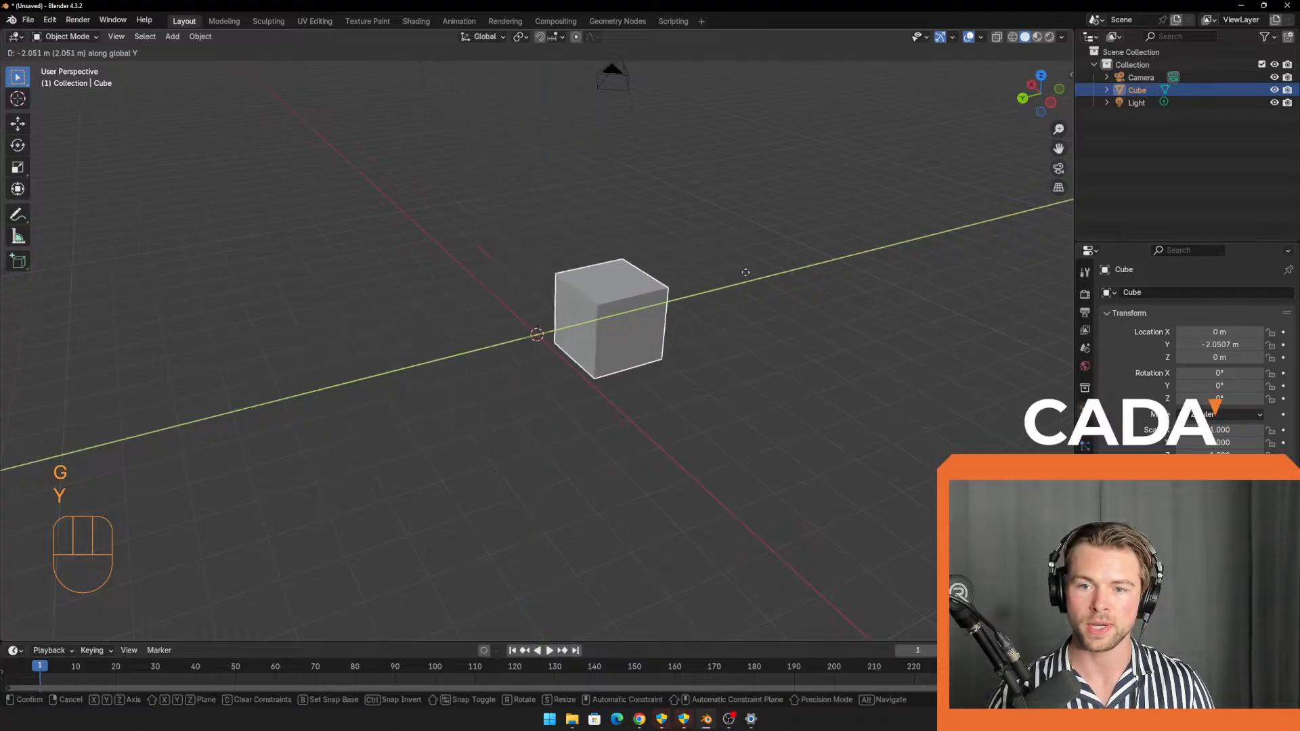
right_click(668, 295)
key("g")
key("x")
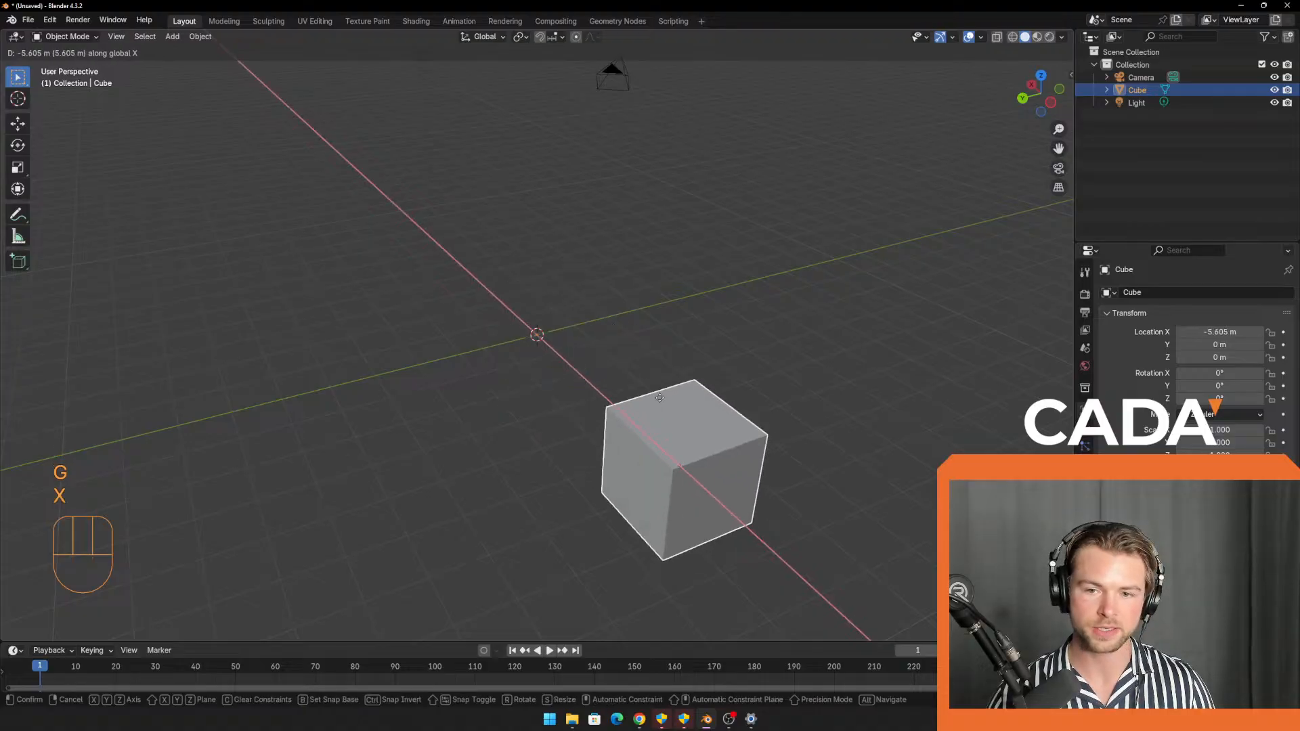
right_click(608, 474)
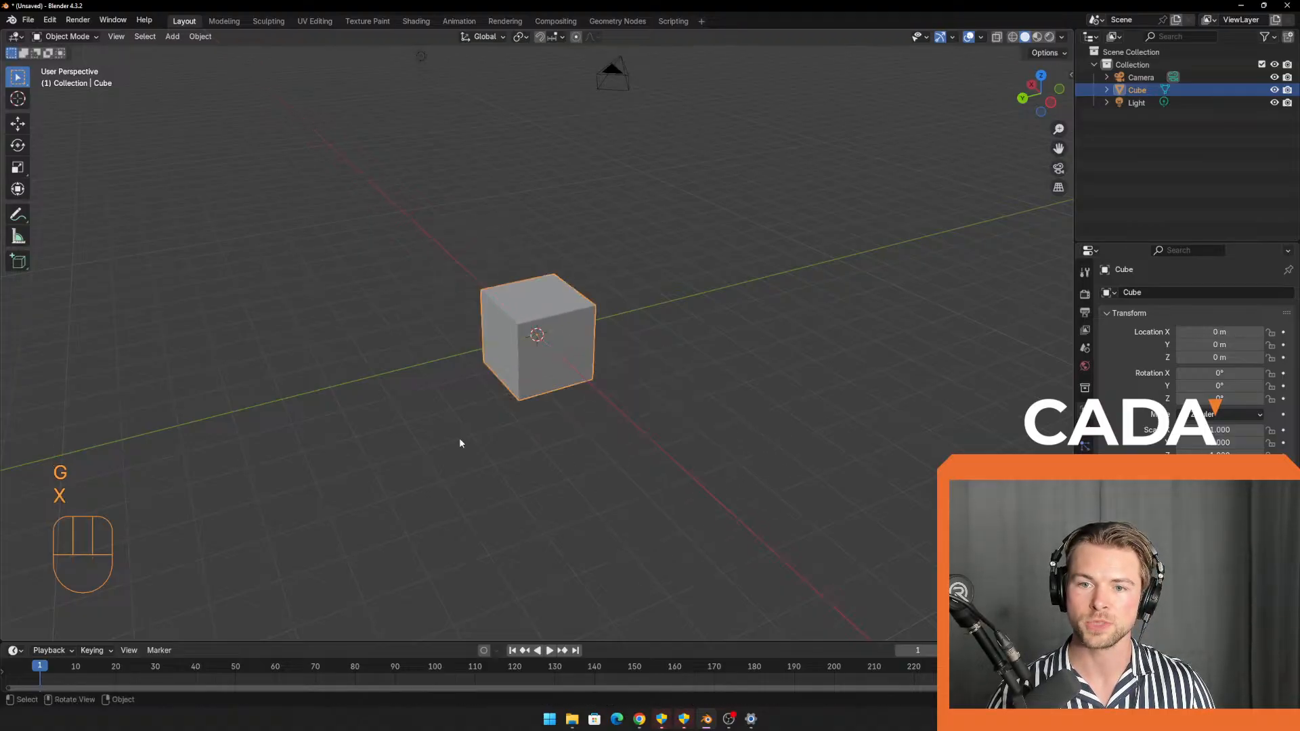
Try rotating the cube freely and around the global X, Y and Z axes in turn.
middle_click_drag(611, 469, 643, 474)
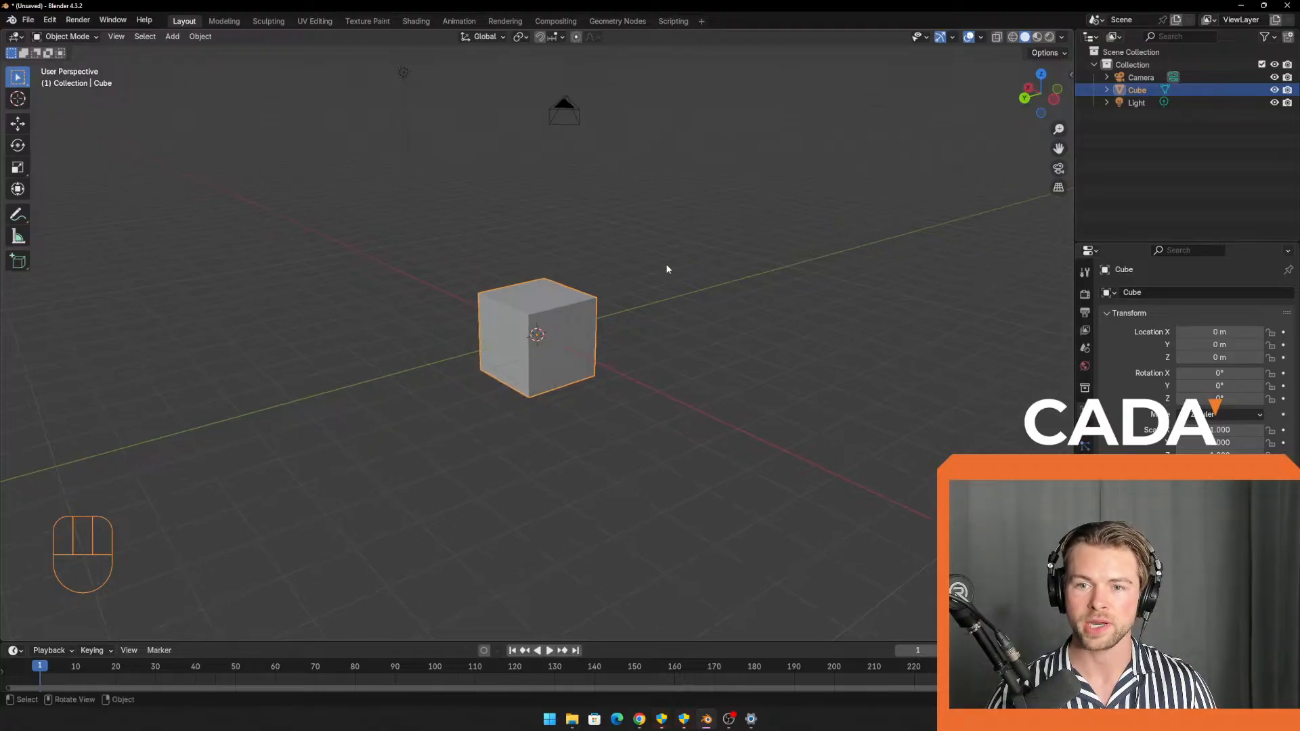
key("r")
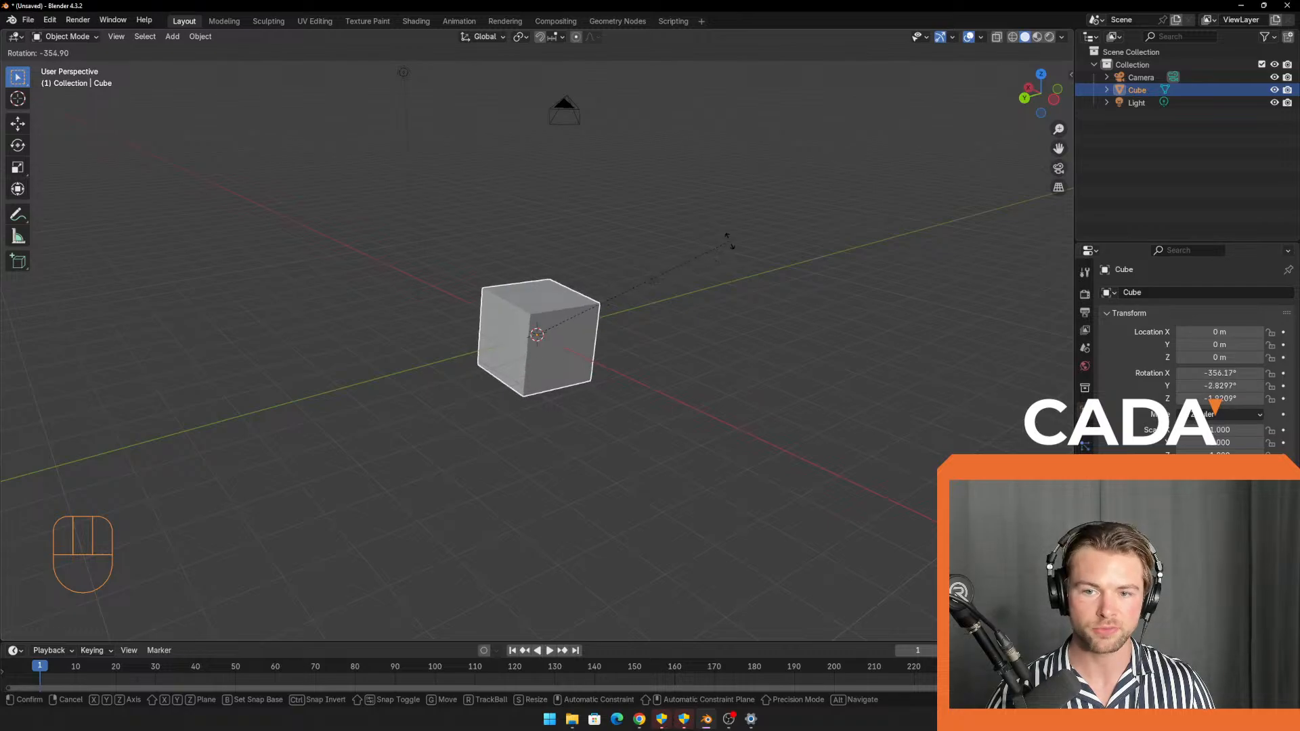
key("x")
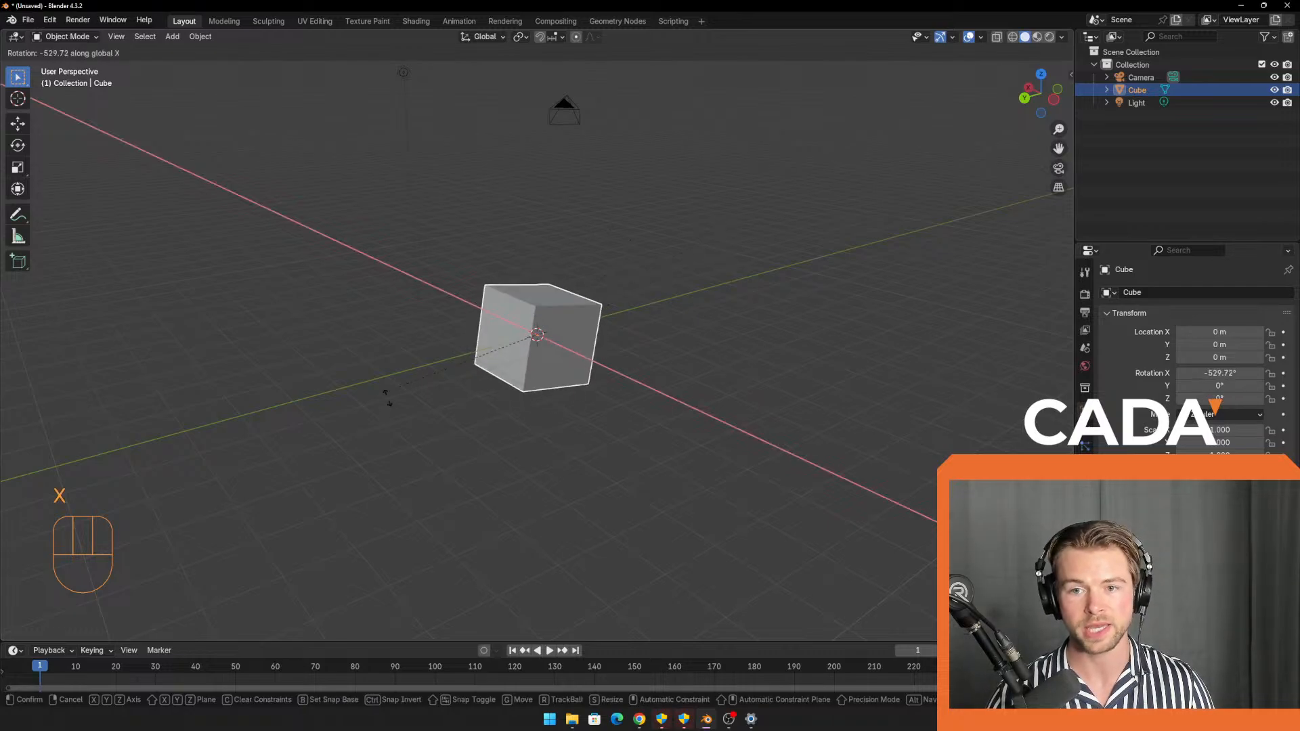
right_click(585, 204)
key("r")
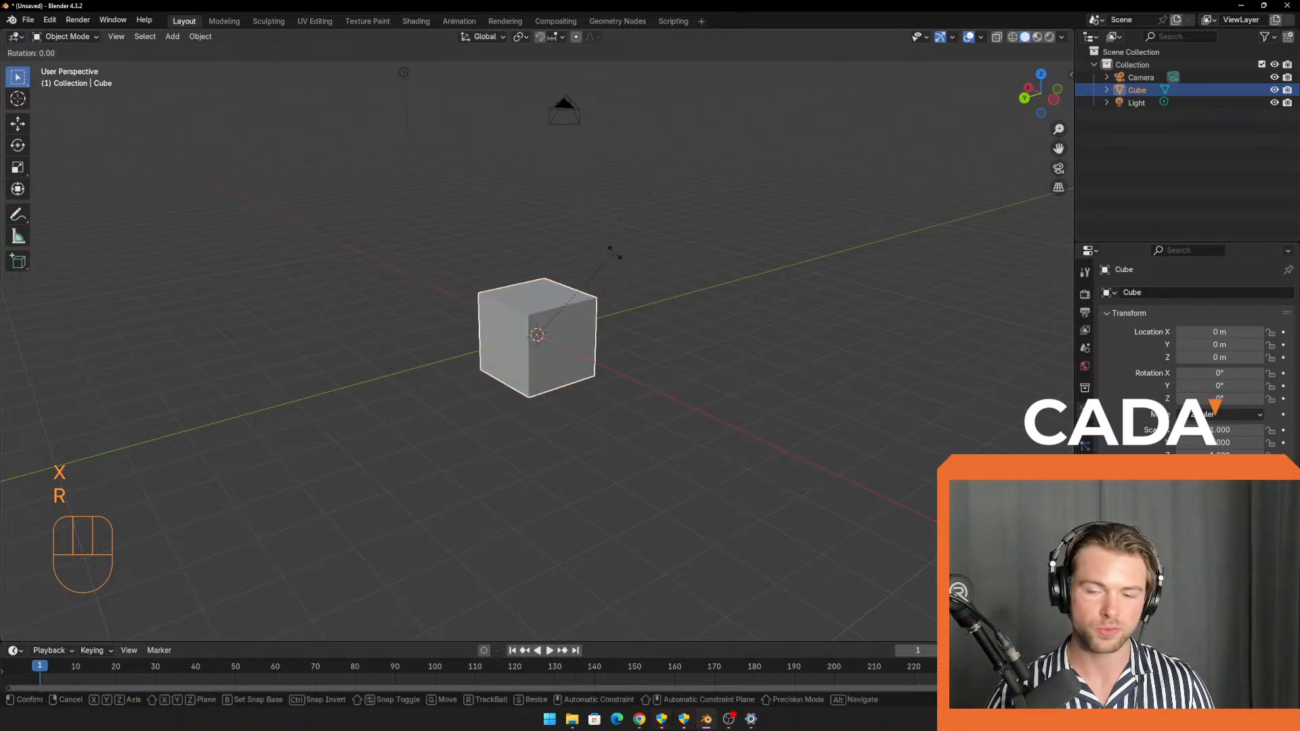
key("y")
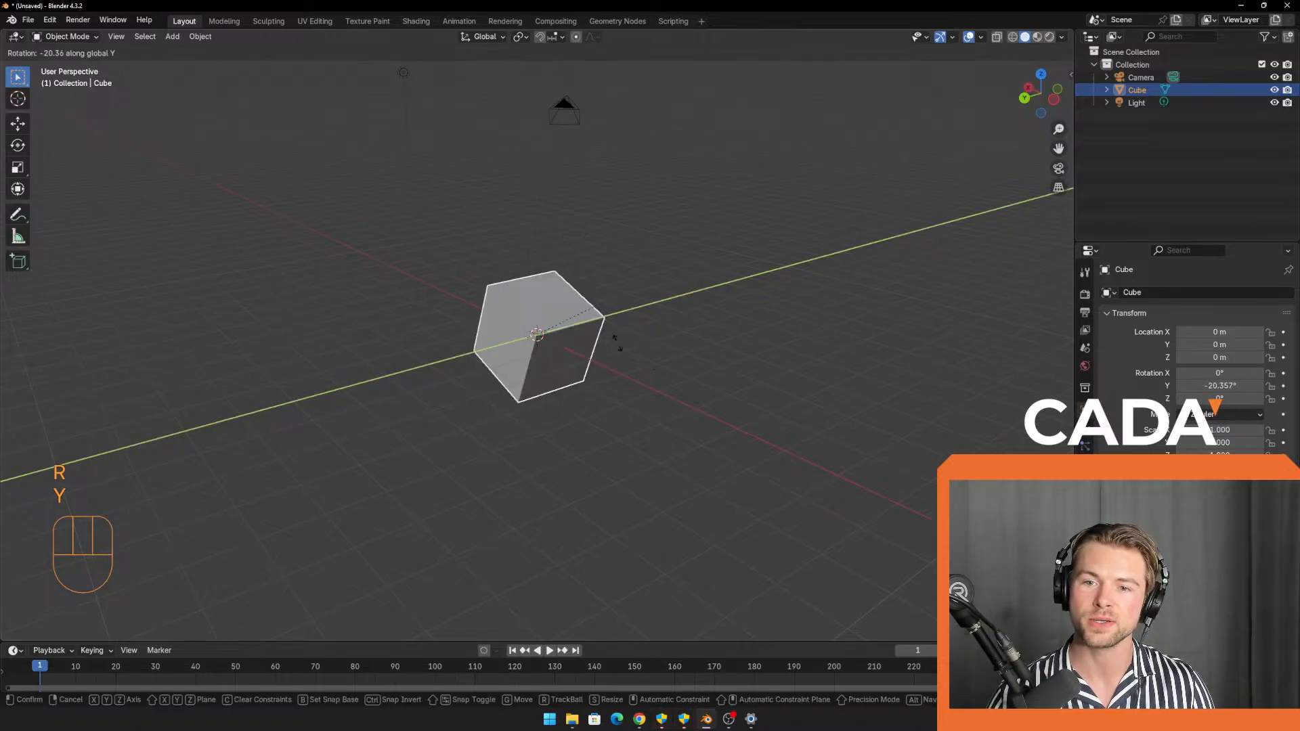
right_click(575, 243)
key("r")
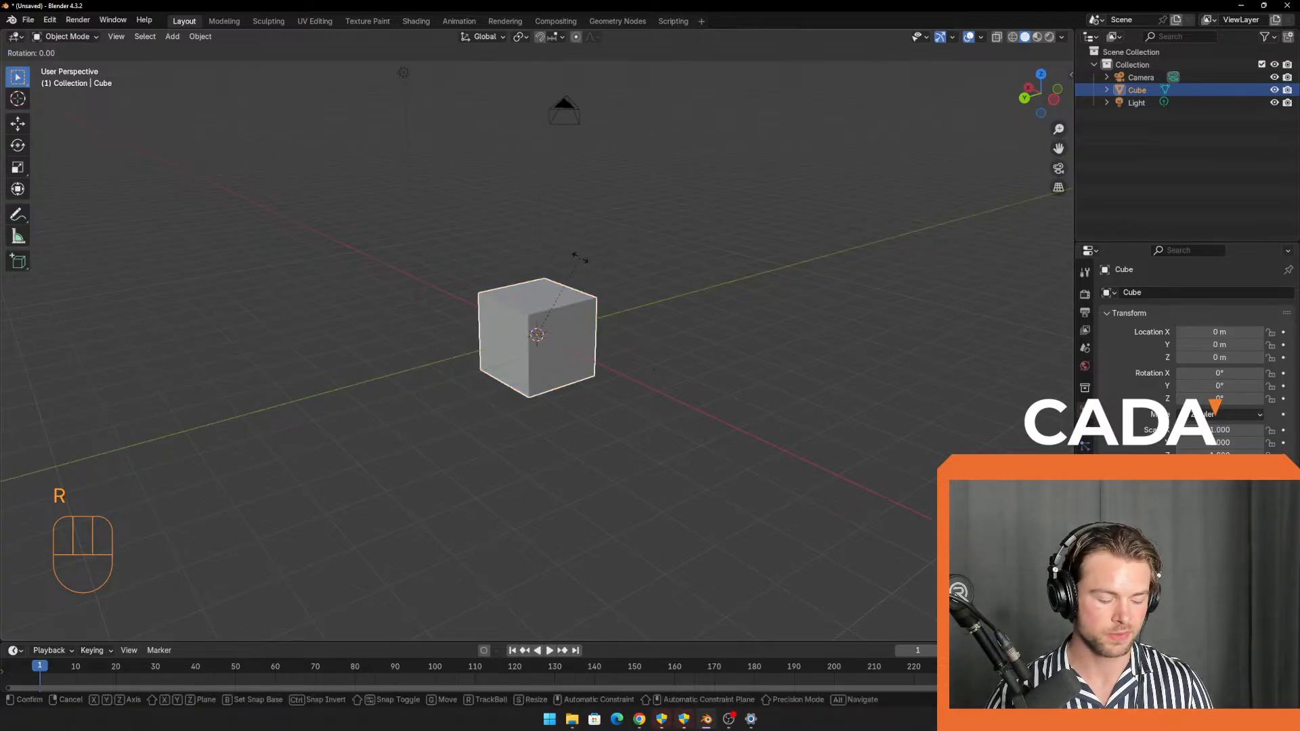
key("z")
right_click(634, 355)
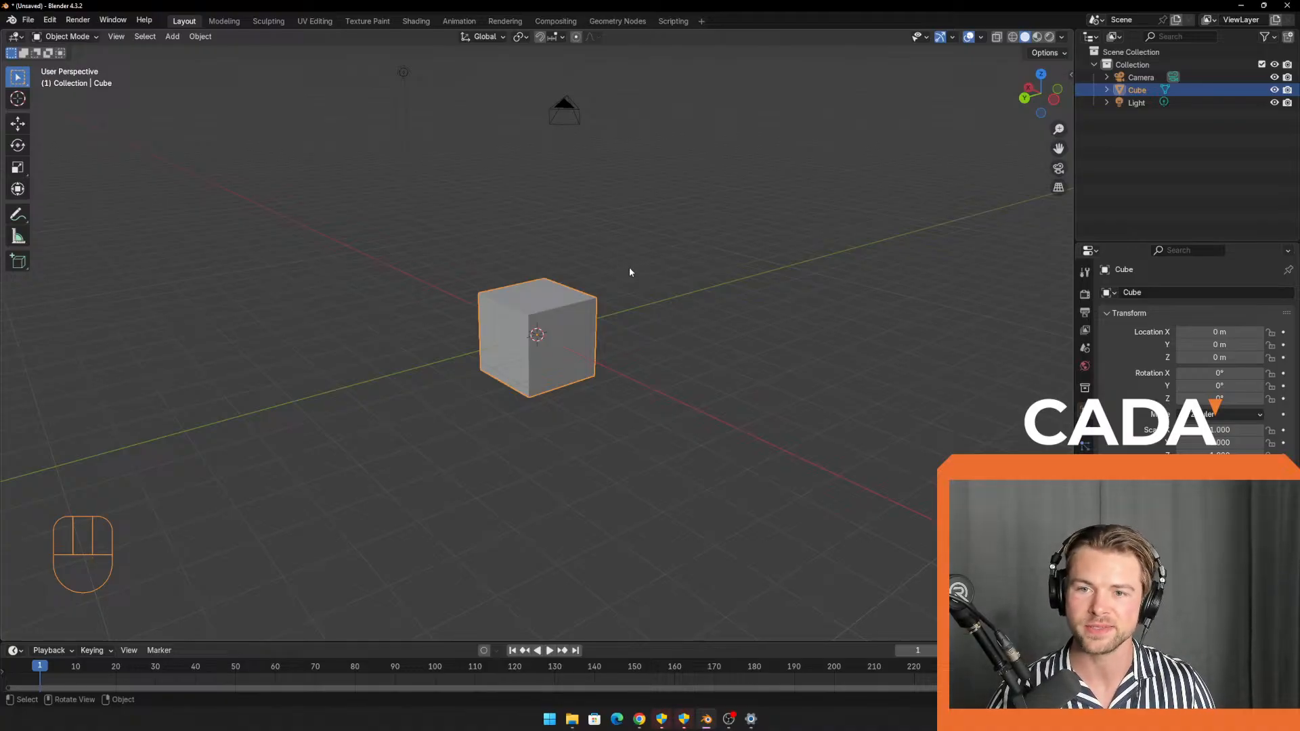
Try scaling the cube along the global X, Y and Z axes in turn, and uniformly in all directions.
key("s")
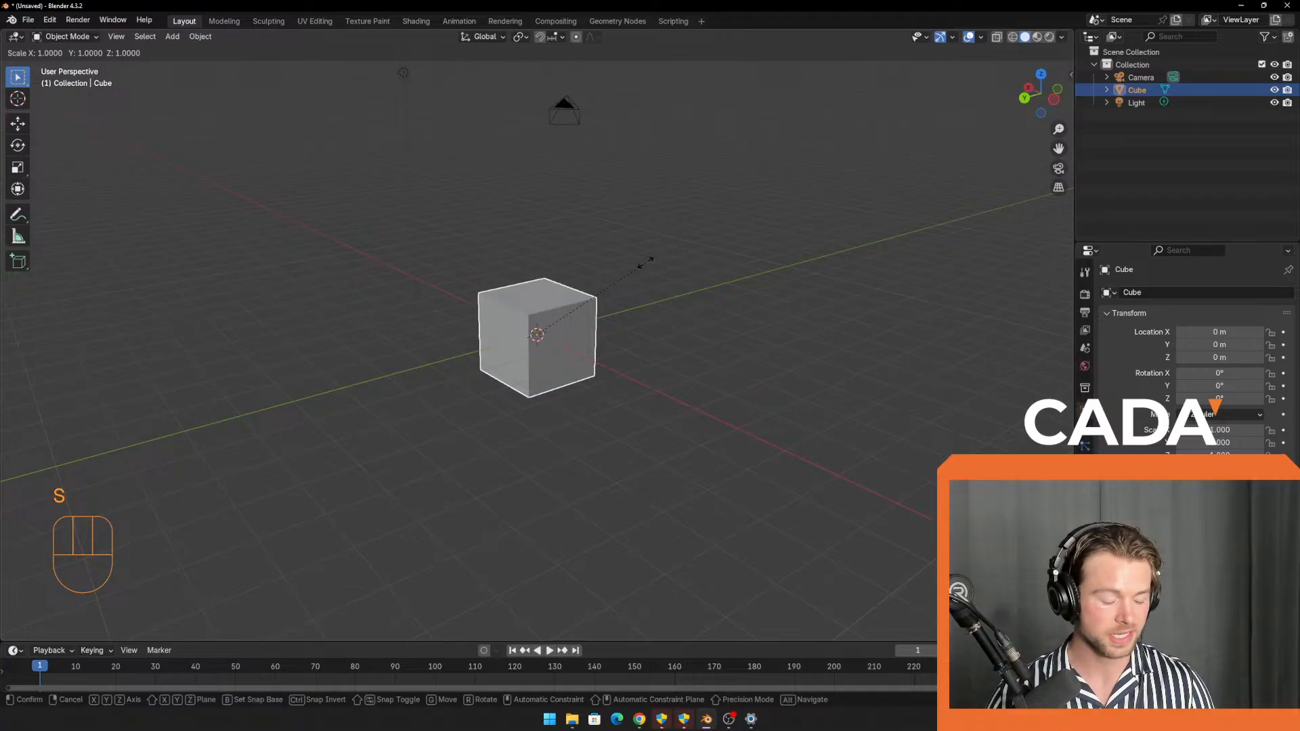
key("x")
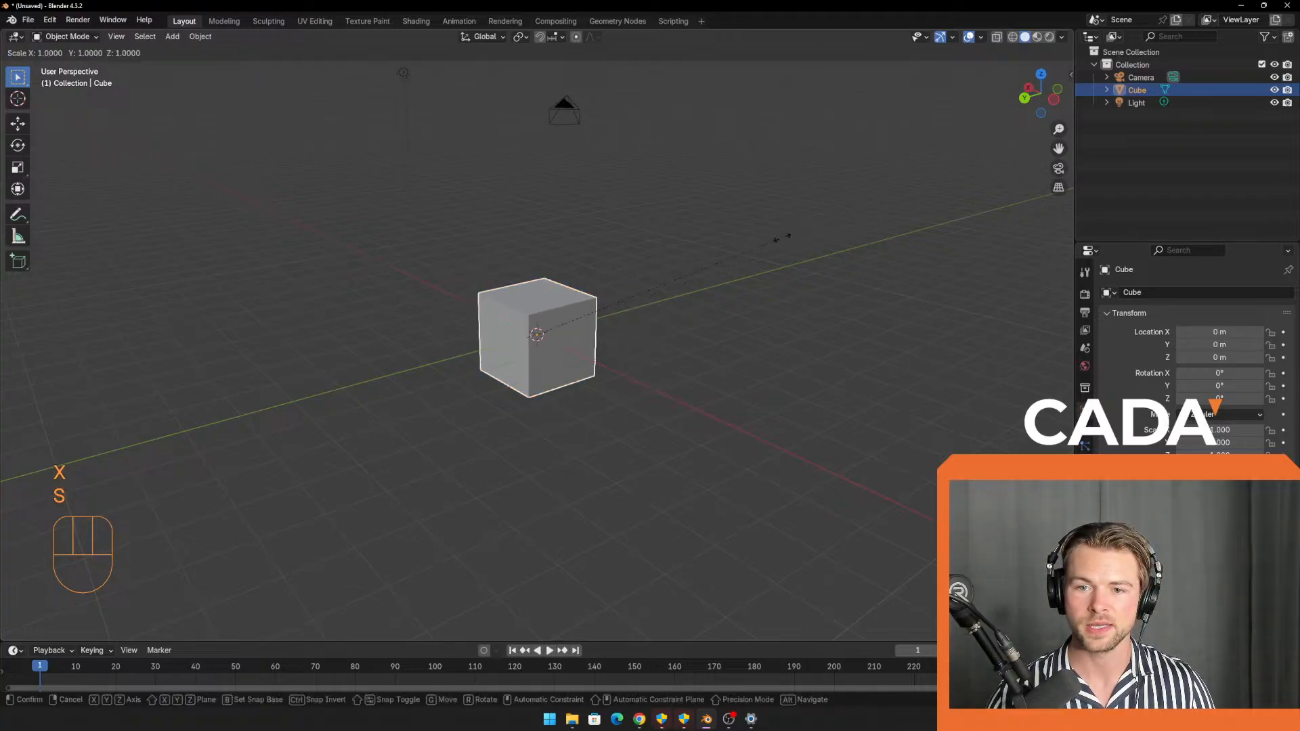
key("y")
key("s")
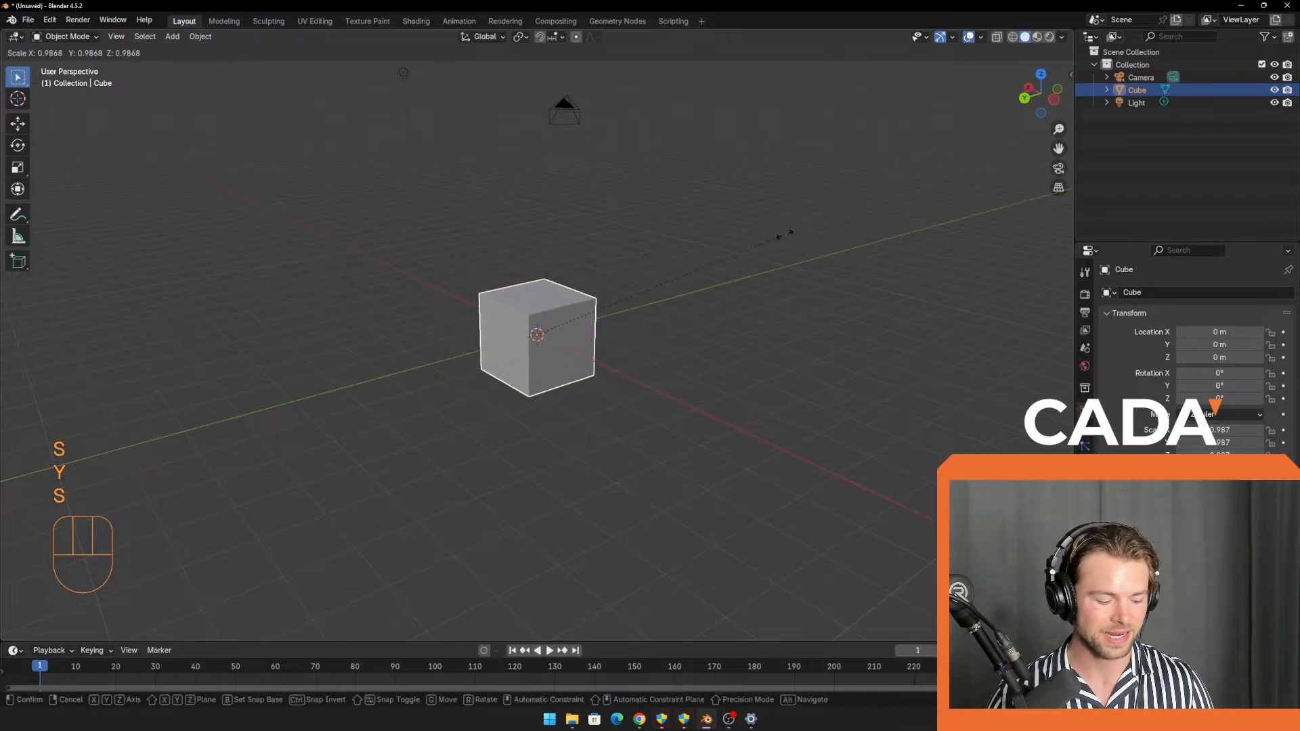
key("z")
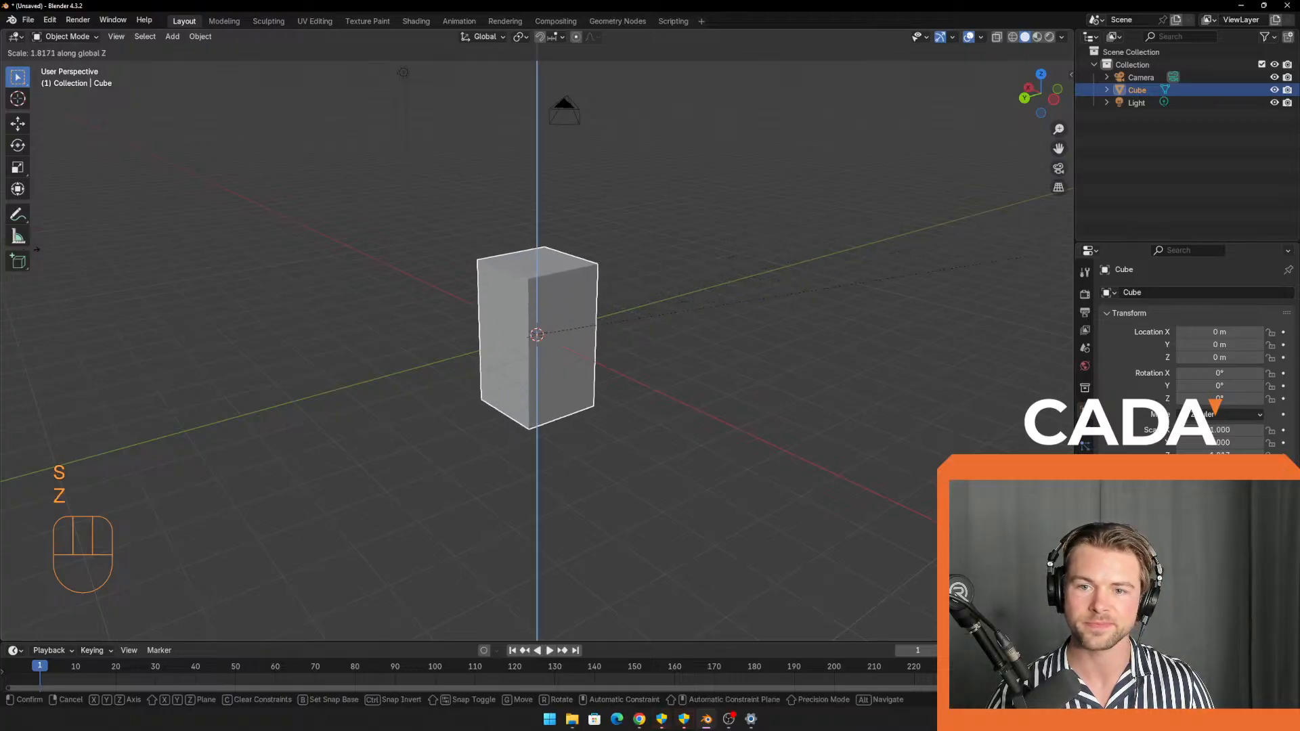
right_click(301, 318)
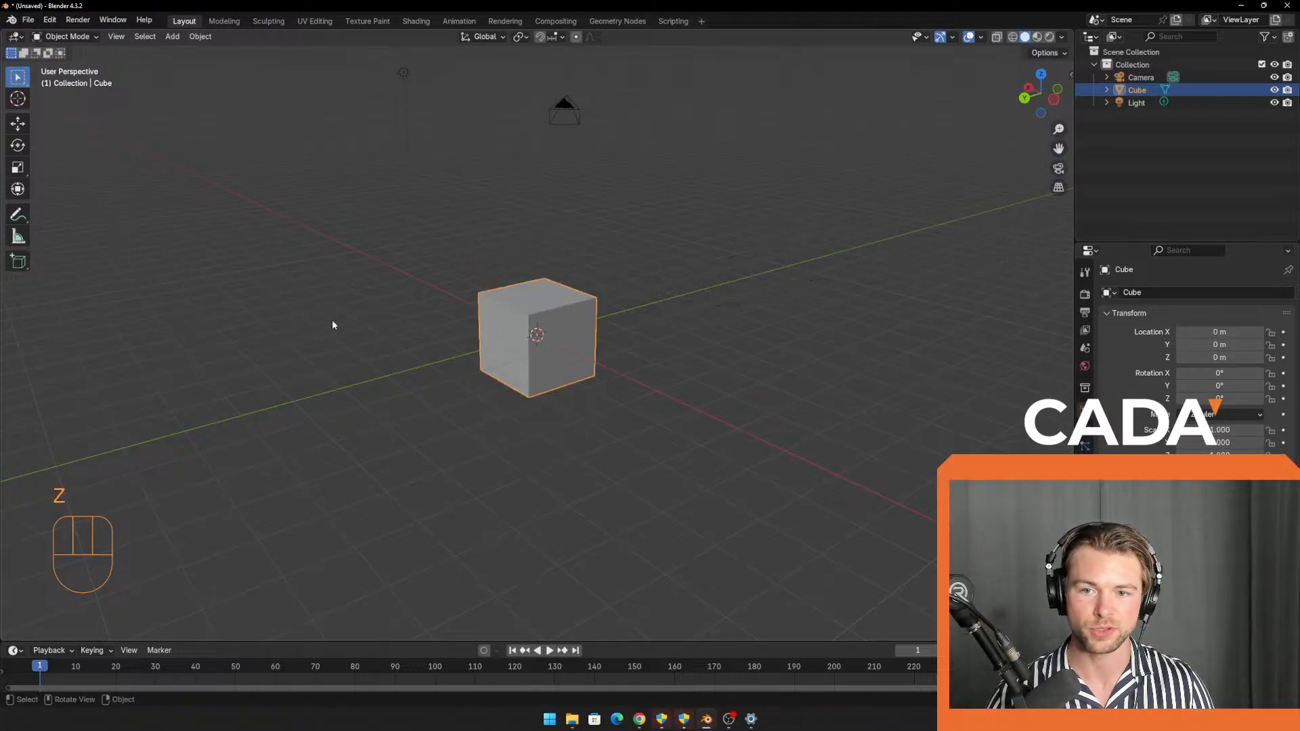
key("s")
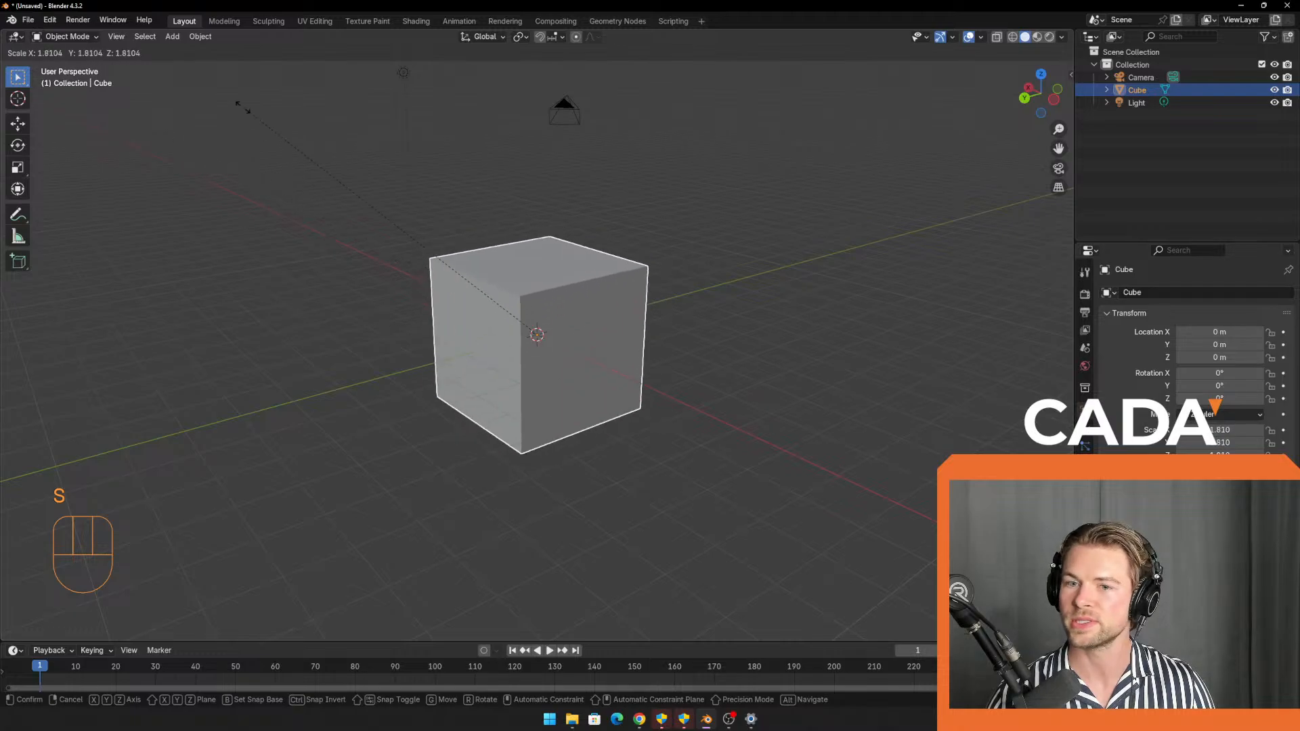
right_click(293, 239)
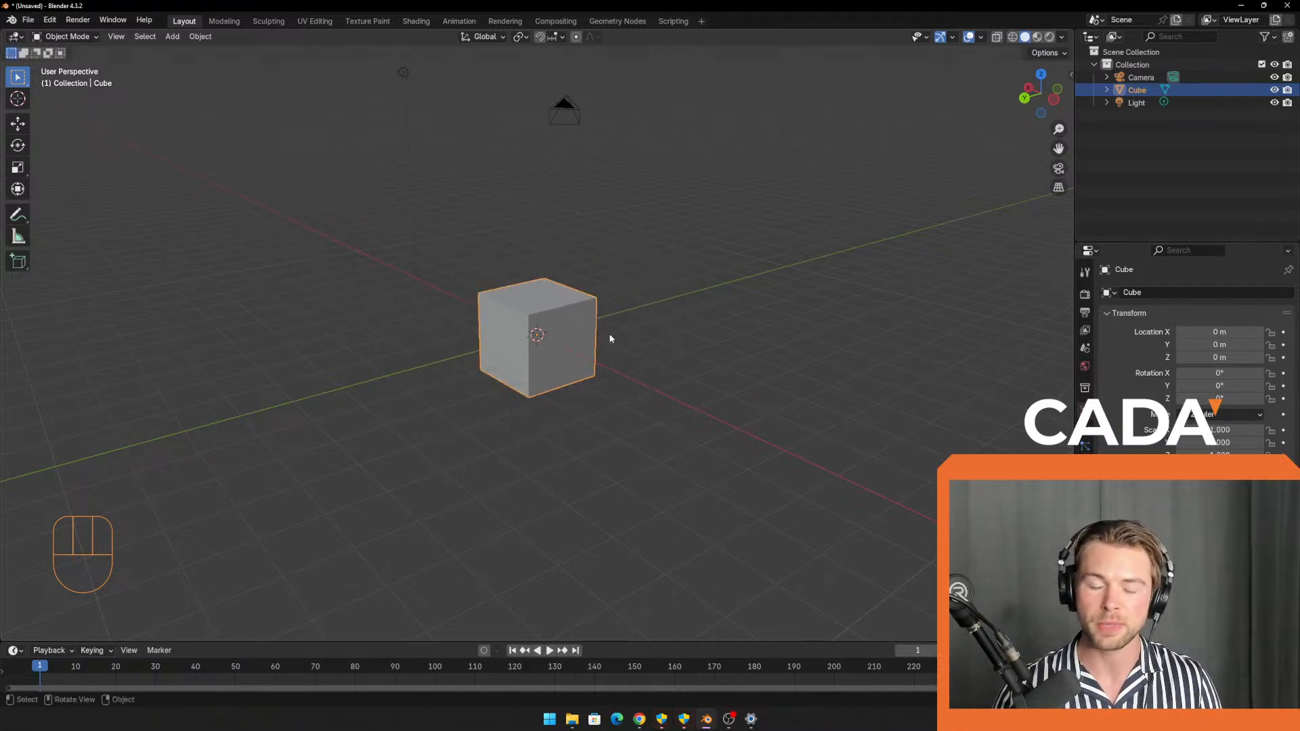
Deselect the cube and select it again with a selection box around it.
middle_click_drag(647, 373, 570, 359)
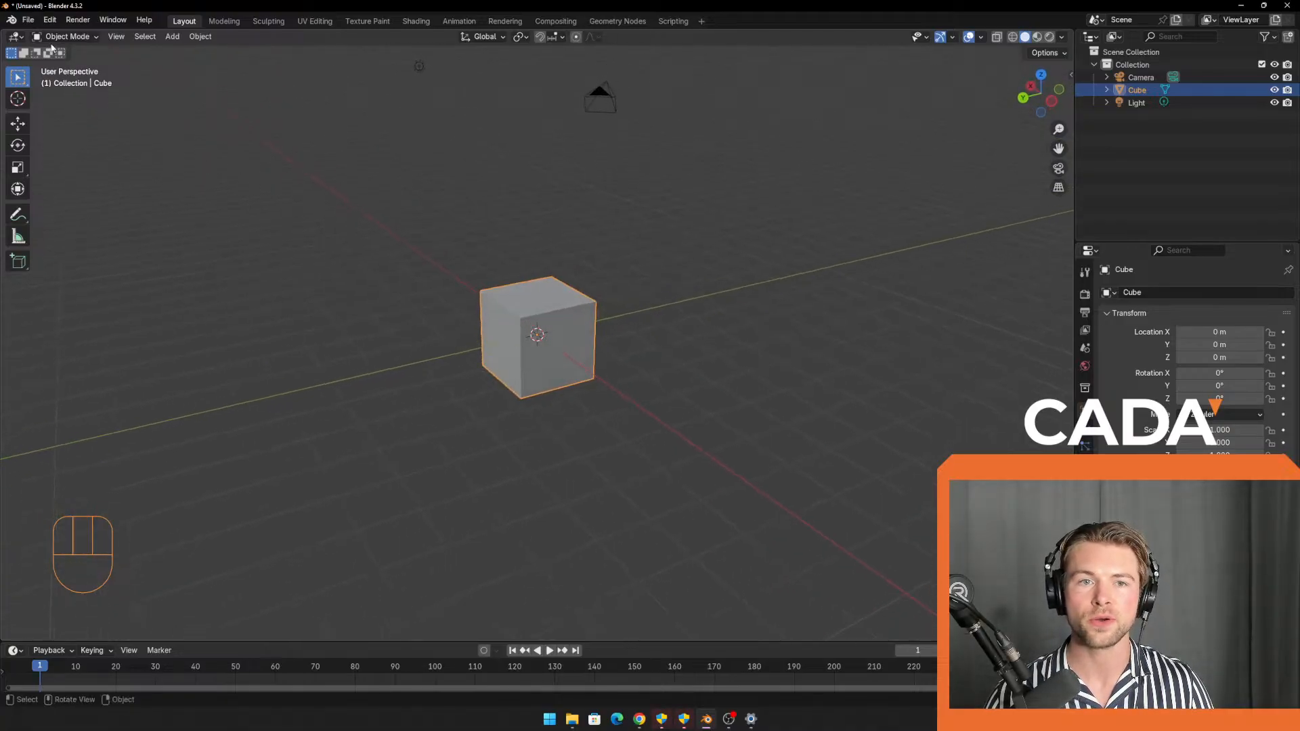
middle_click_drag(379, 369, 442, 385, "shift")
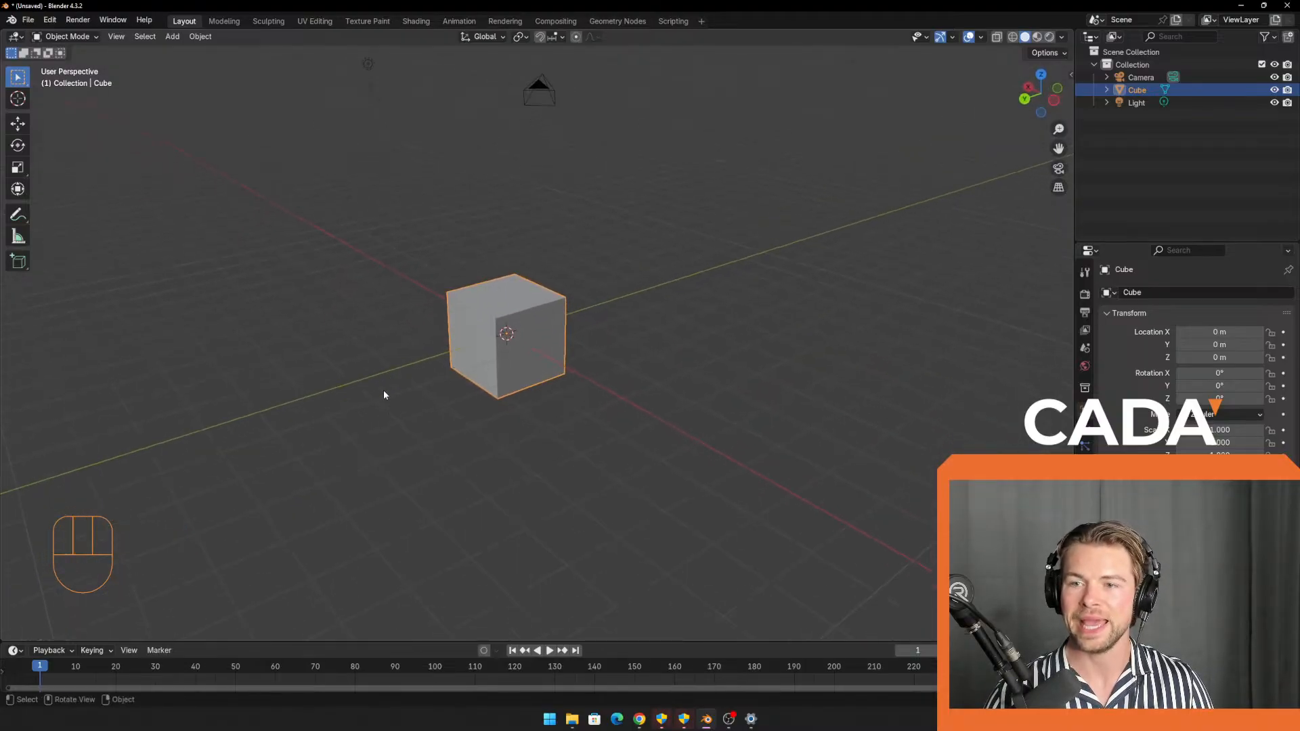
left_click(402, 408)
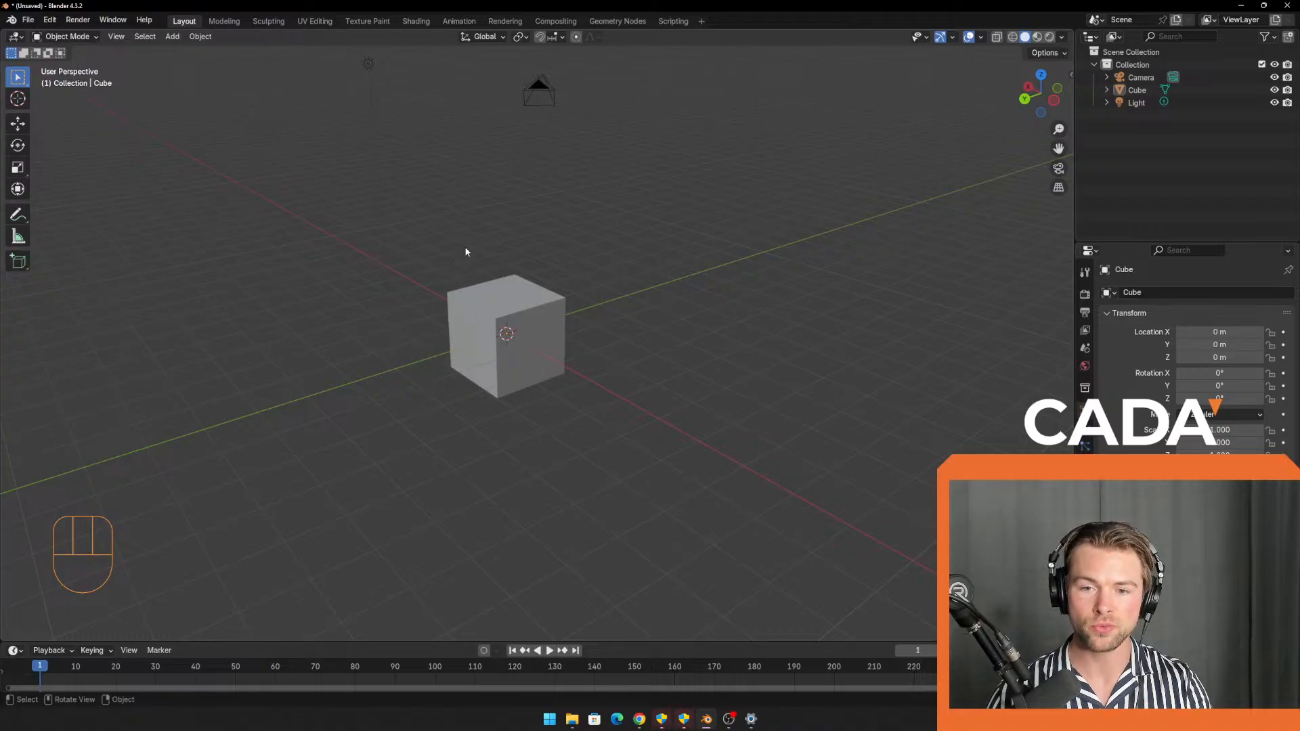
left_click_drag(444, 245, 566, 403)
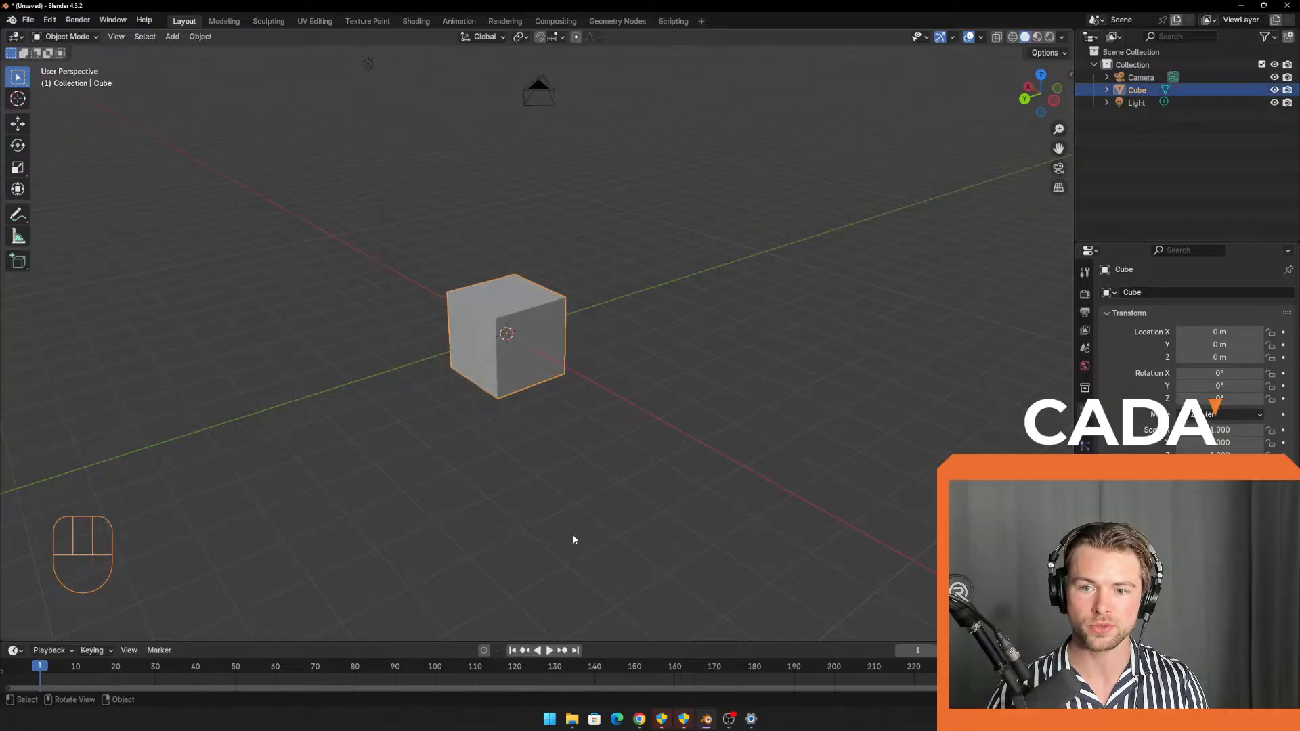
left_click_drag(587, 222, 482, 405)
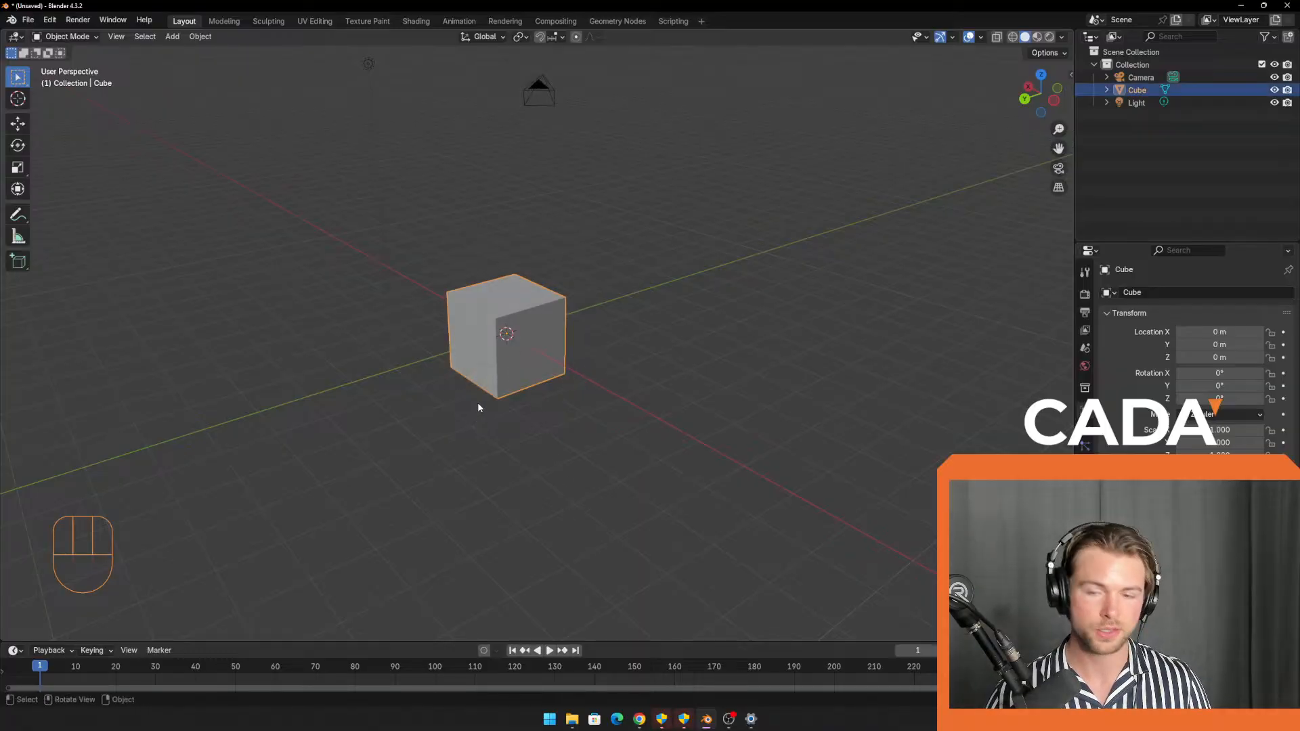
Delete the selected cube and add a new cube mesh in its place.
key("x")
left_click(463, 392)
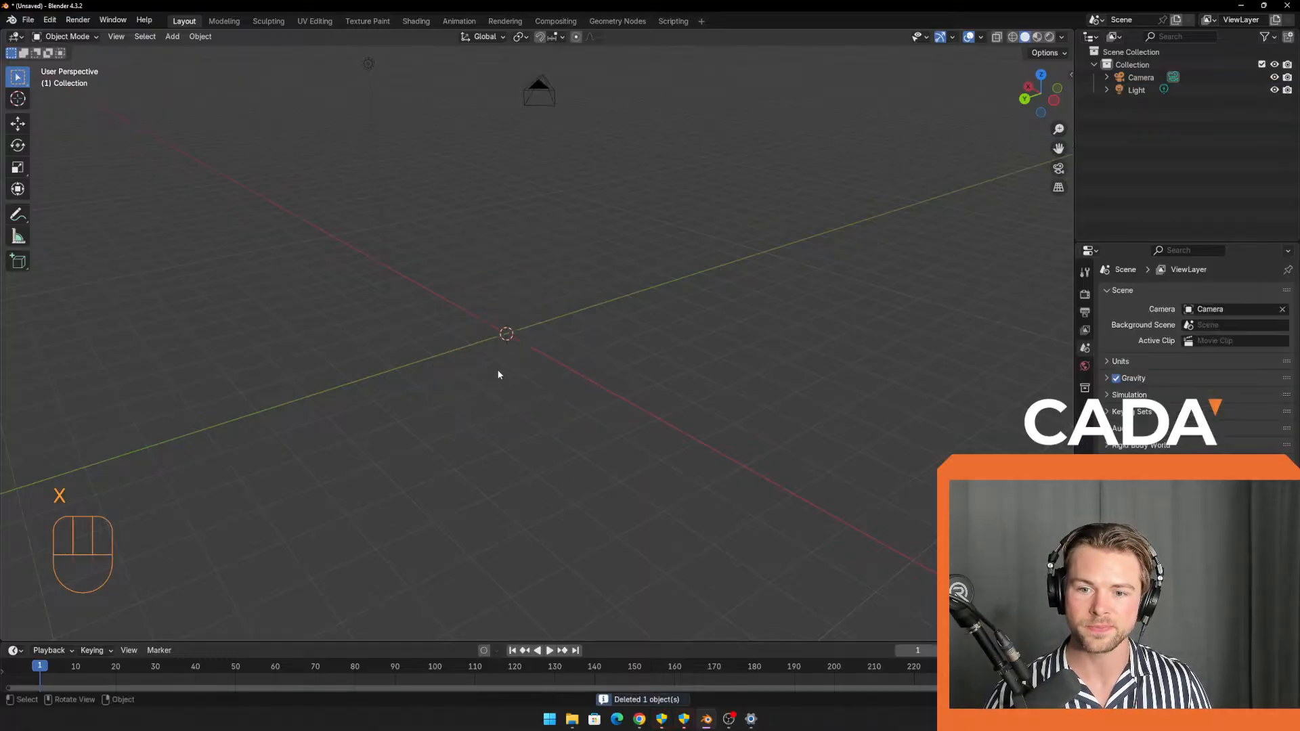
left_click(509, 340)
key("shift")
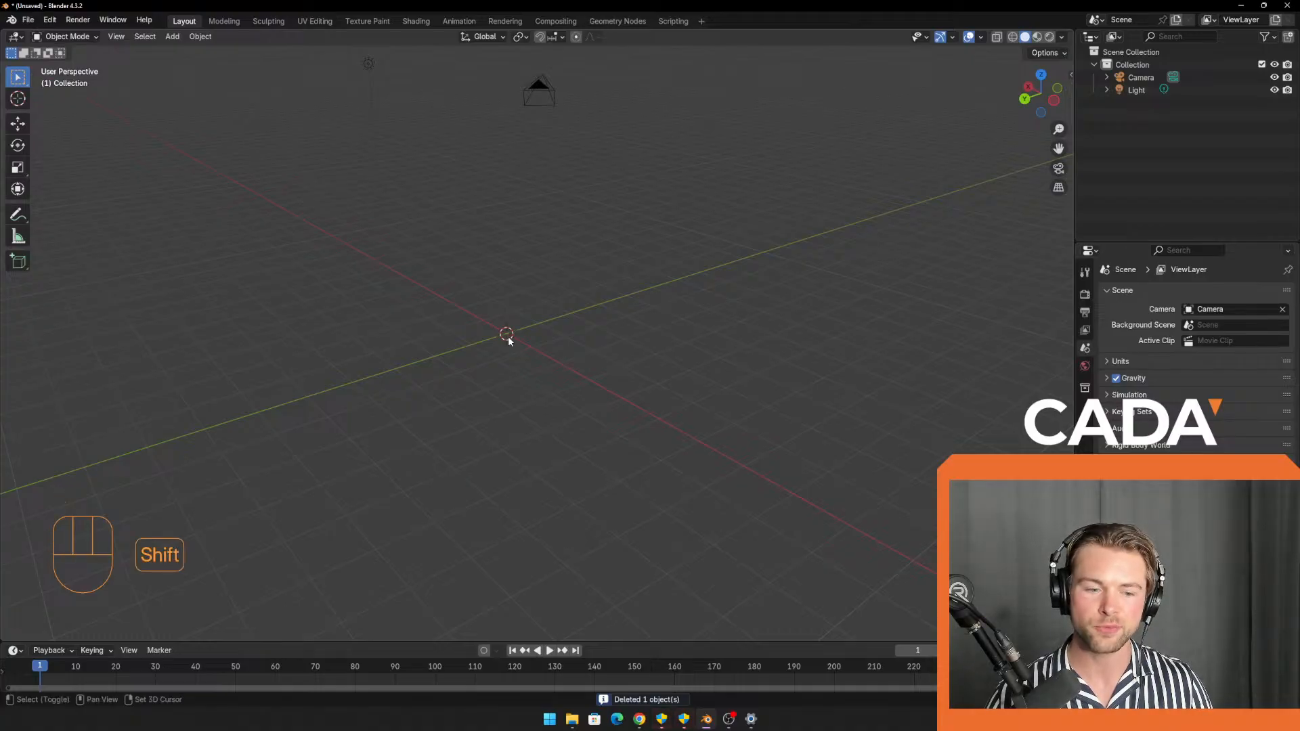
key("shift+a")
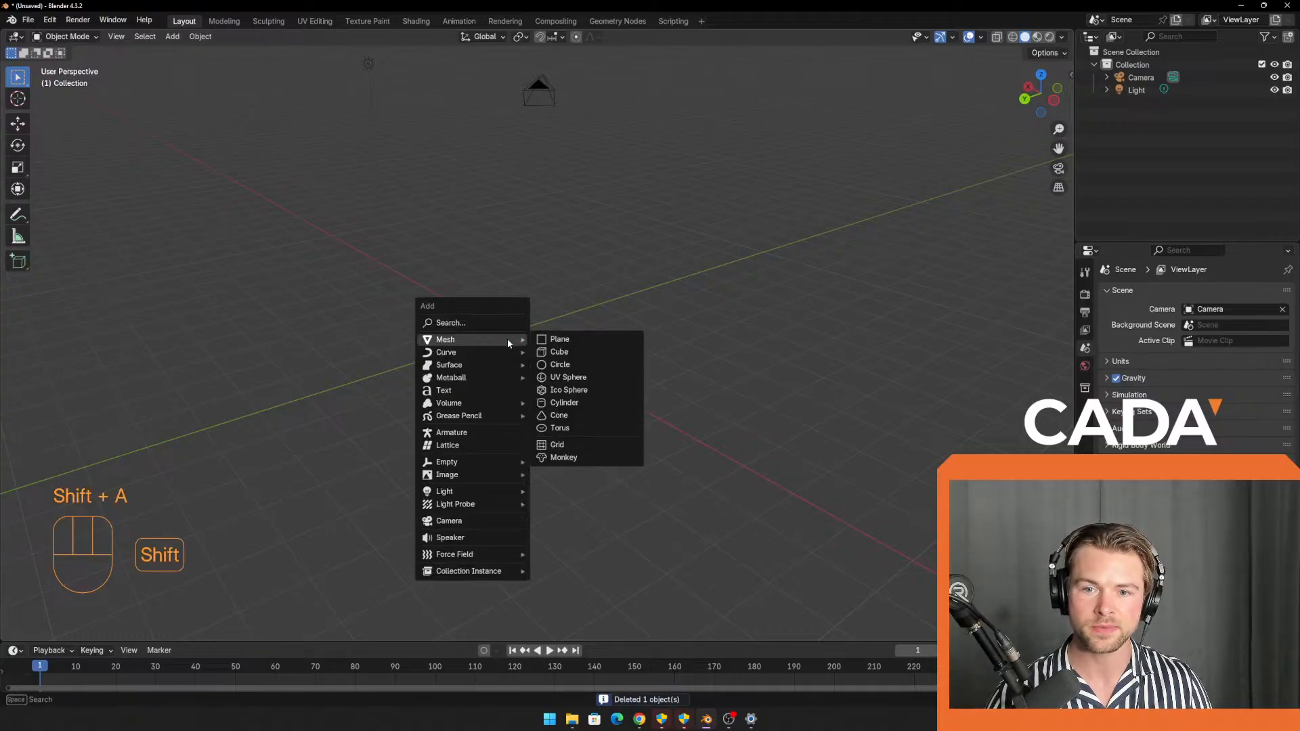
left_click(172, 36)
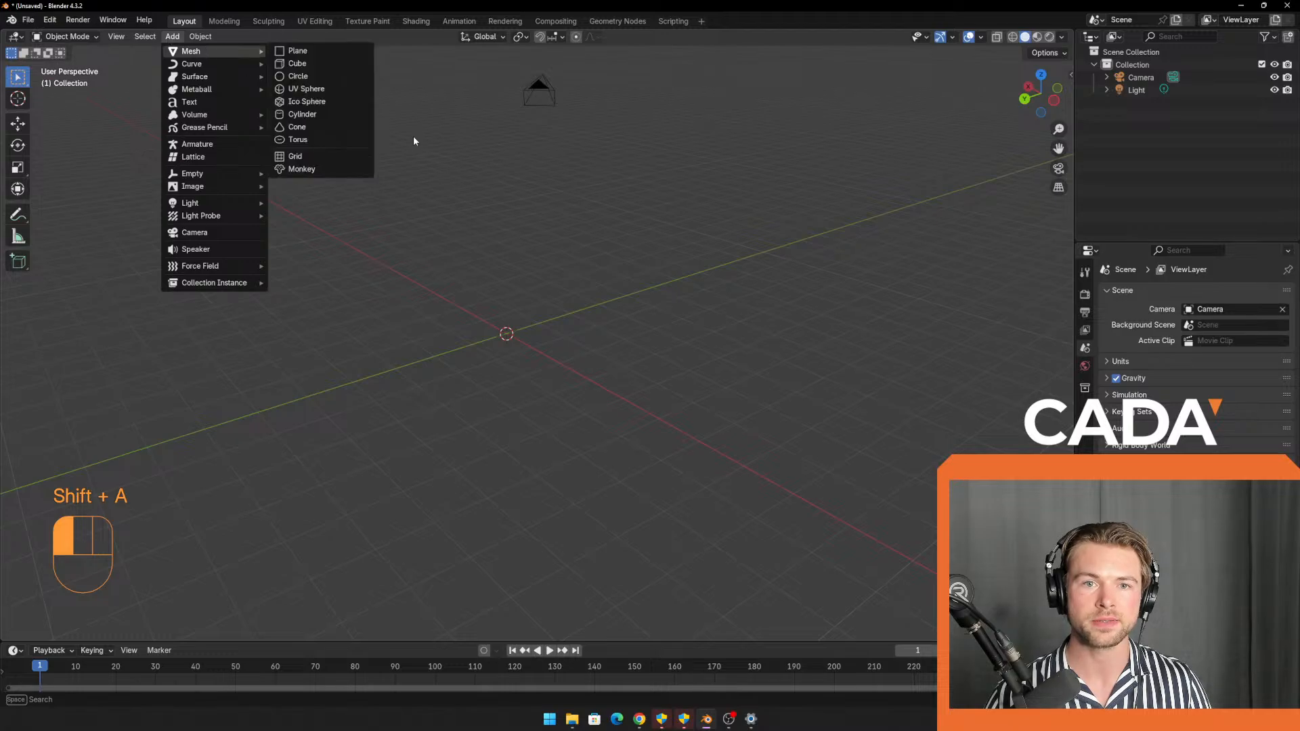
key("shift+a")
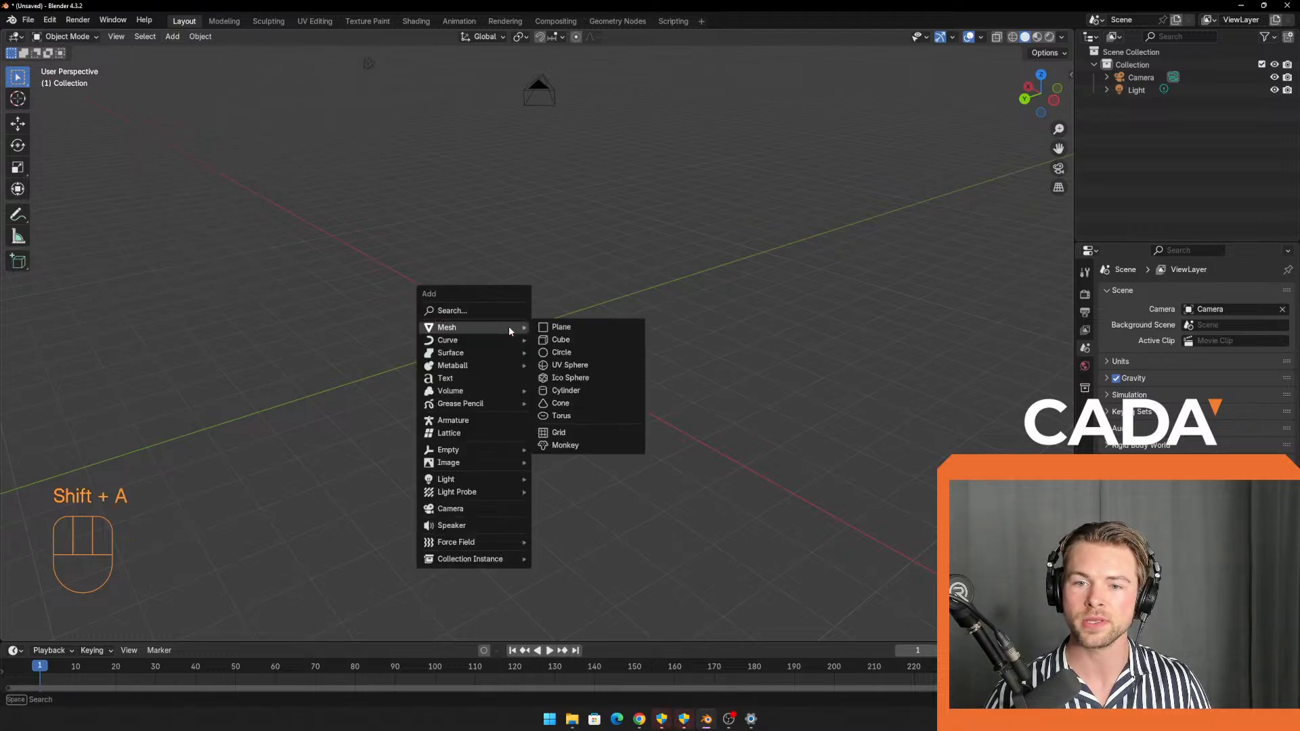
mouse_move(468, 328)
left_click(575, 339)
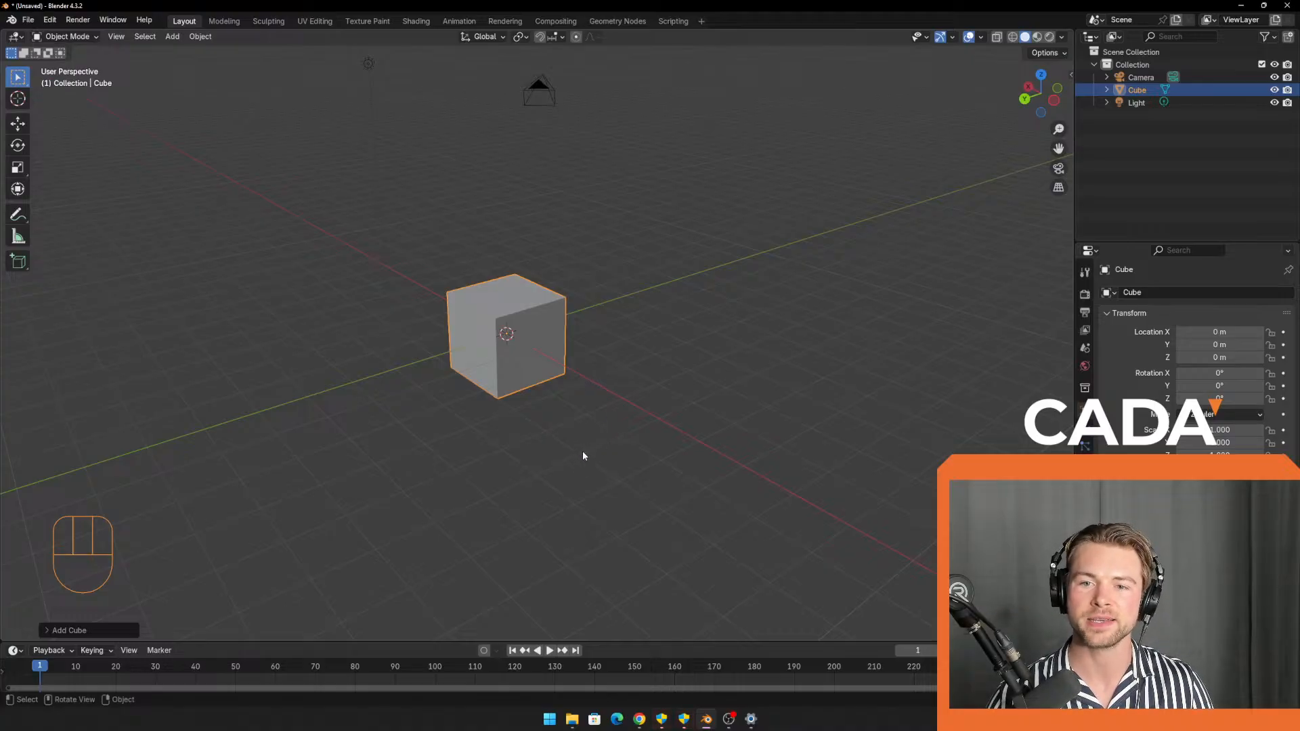
Move the new cube up along the global Z axis to a Z location of about 1.05 m.
left_click(592, 489)
mouse_move(580, 473)
middle_mouse_down()
mouse_move(562, 420)
mouse_move(597, 426)
mouse_move(594, 366)
mouse_move(589, 446)
mouse_move(602, 472)
middle_mouse_up()
left_click(530, 338)
key("g")
key("z")
left_click(602, 384)
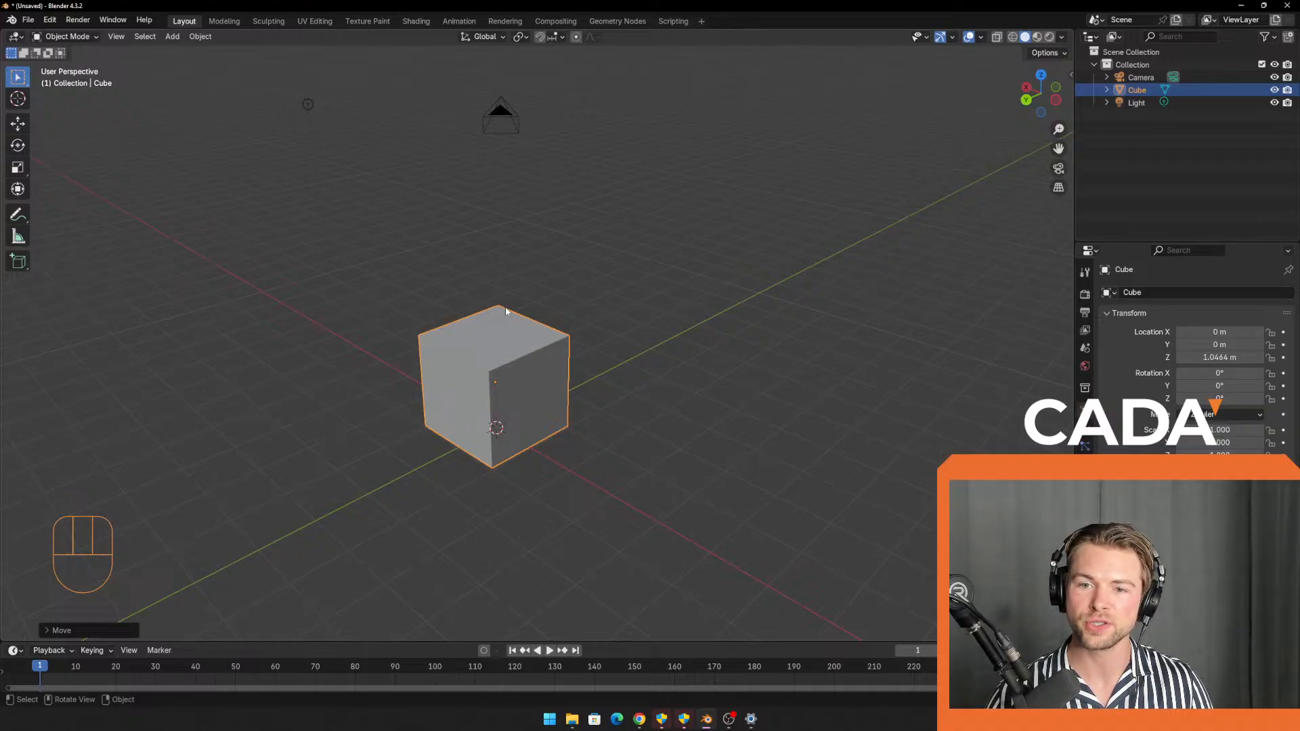
Switch the cube back and forth between Object Mode and Edit Mode, ending in Edit Mode.
left_click(68, 39)
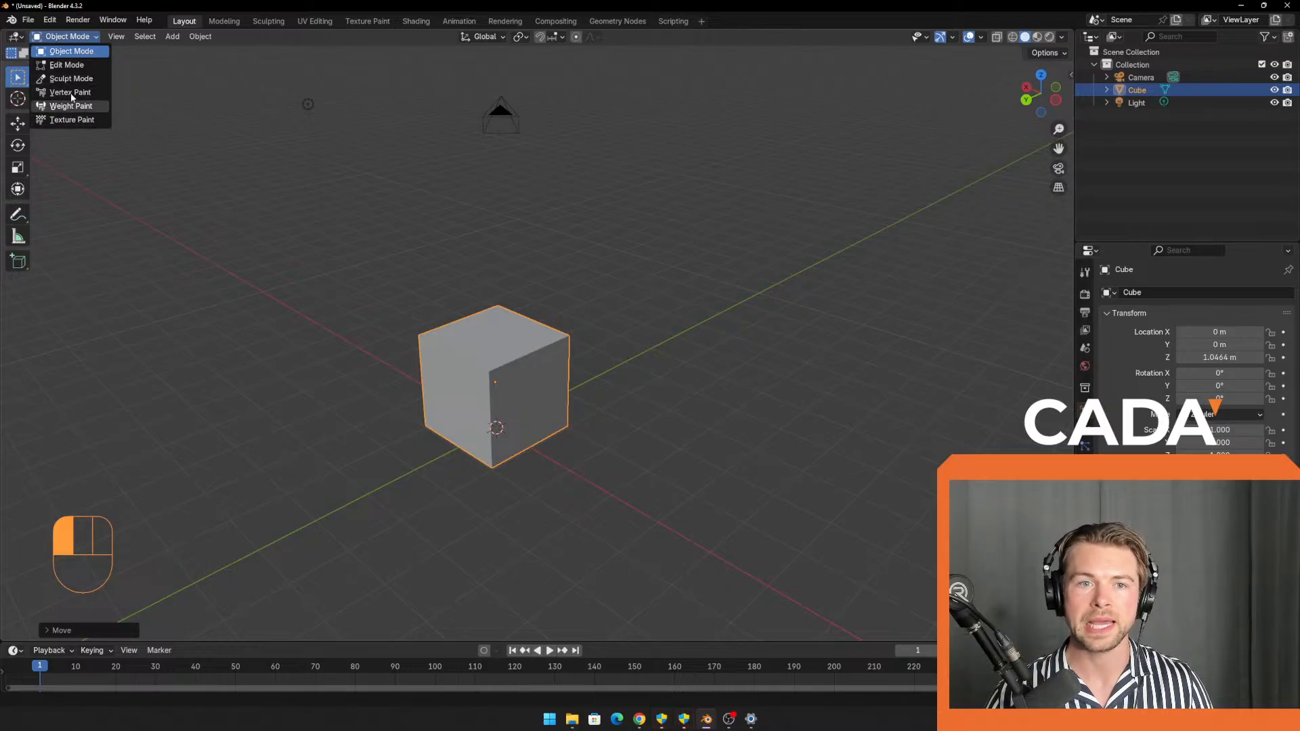
left_click(68, 66)
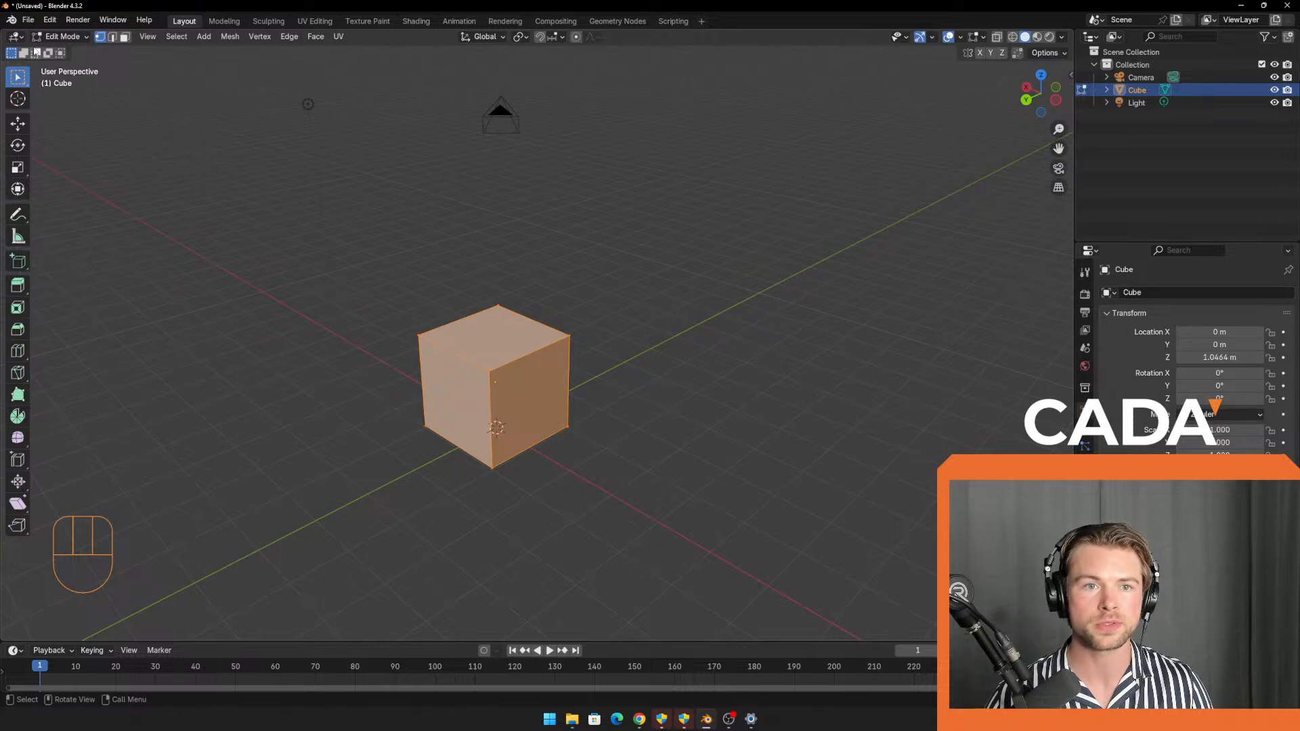
key("Tab")
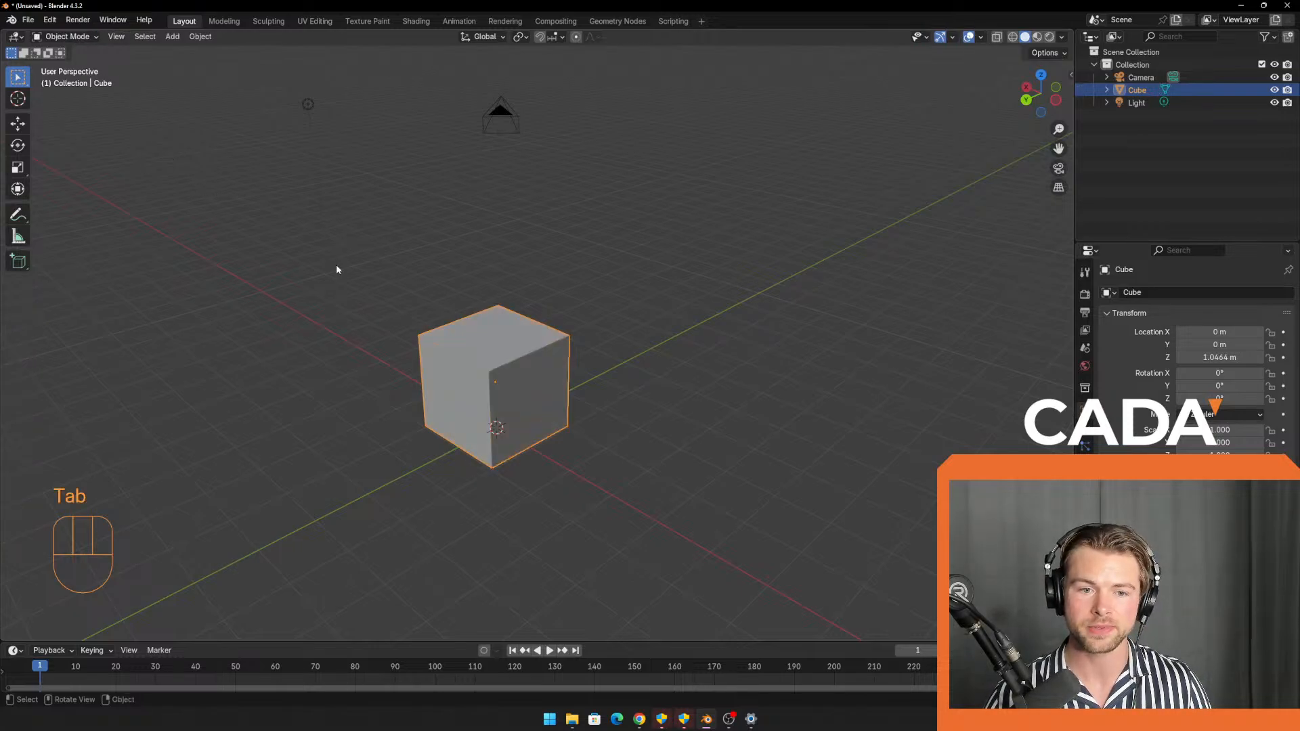
key("Tab")
key("Tab")
key("Tab")
key("Tab")
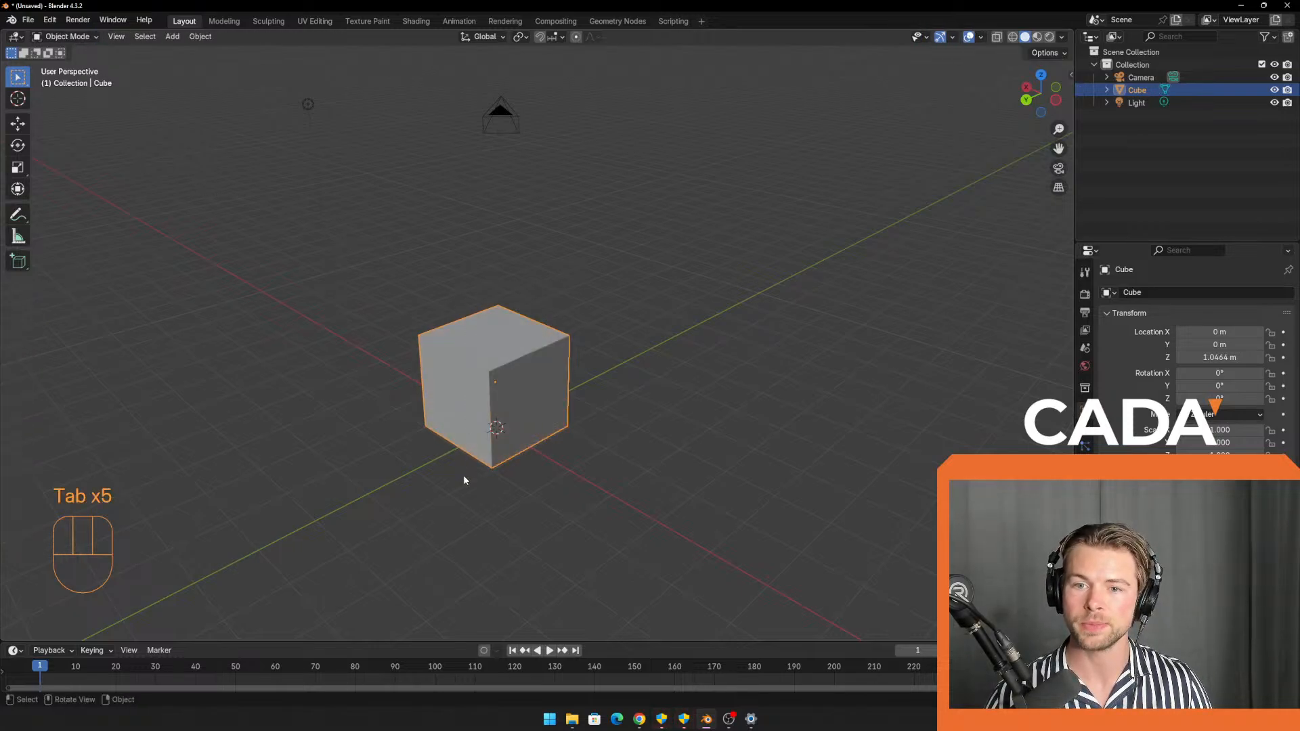
key("Tab")
middle_click_drag(520, 492, 557, 496)
scroll(525, 473, "up", 2)
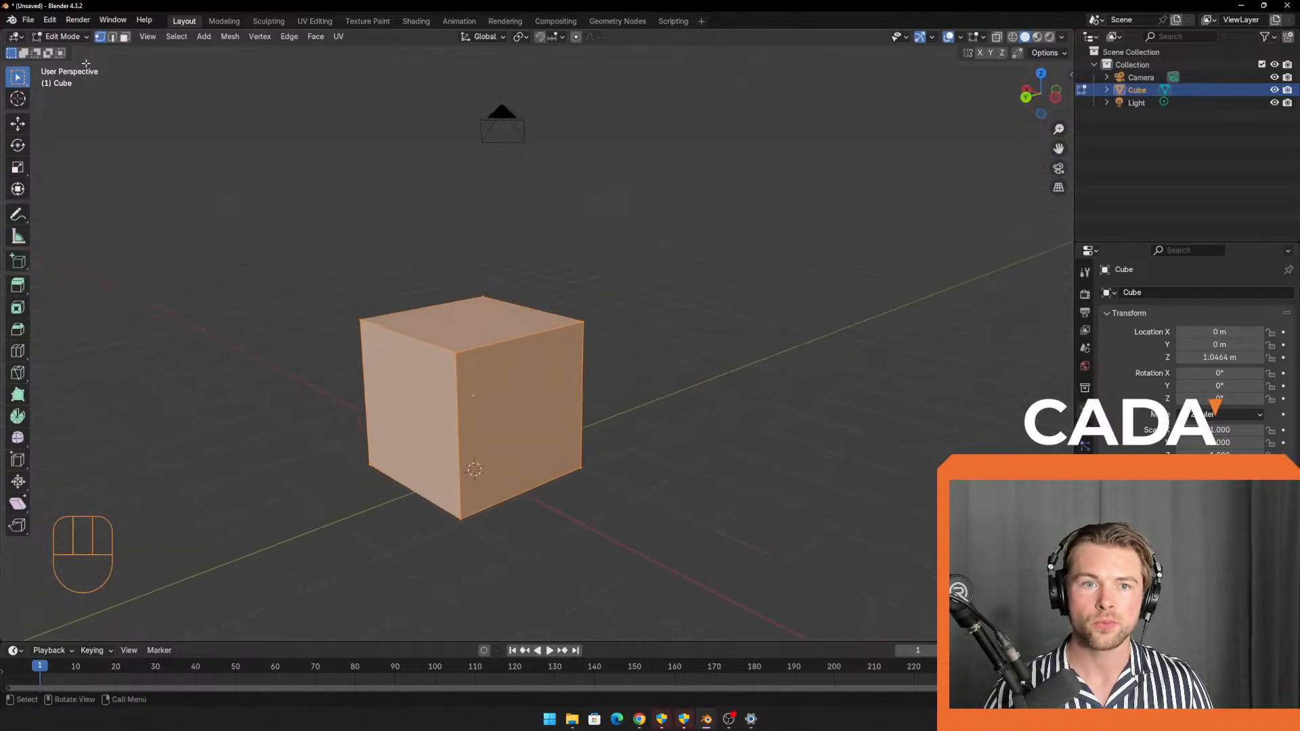
In vertex select mode, select the cube's four upper corner vertices one after another.
left_click(99, 41)
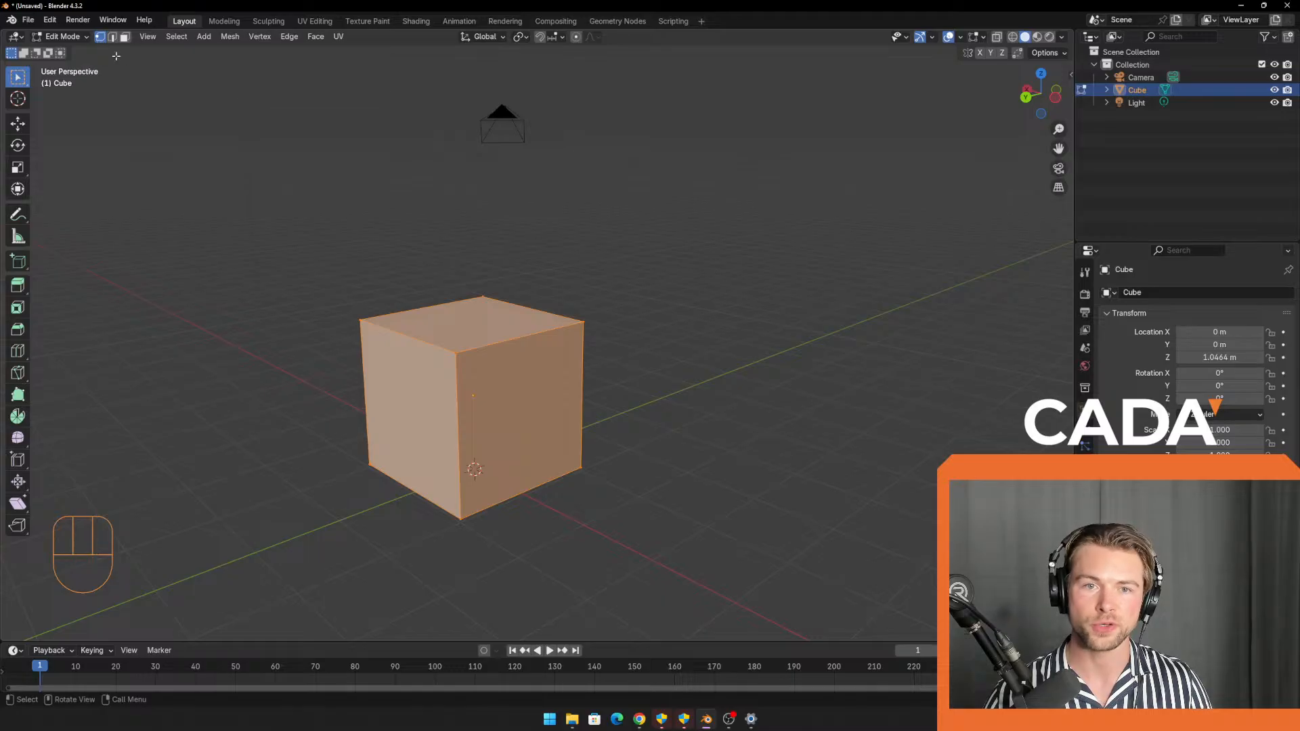
left_click(366, 326)
left_click(455, 352)
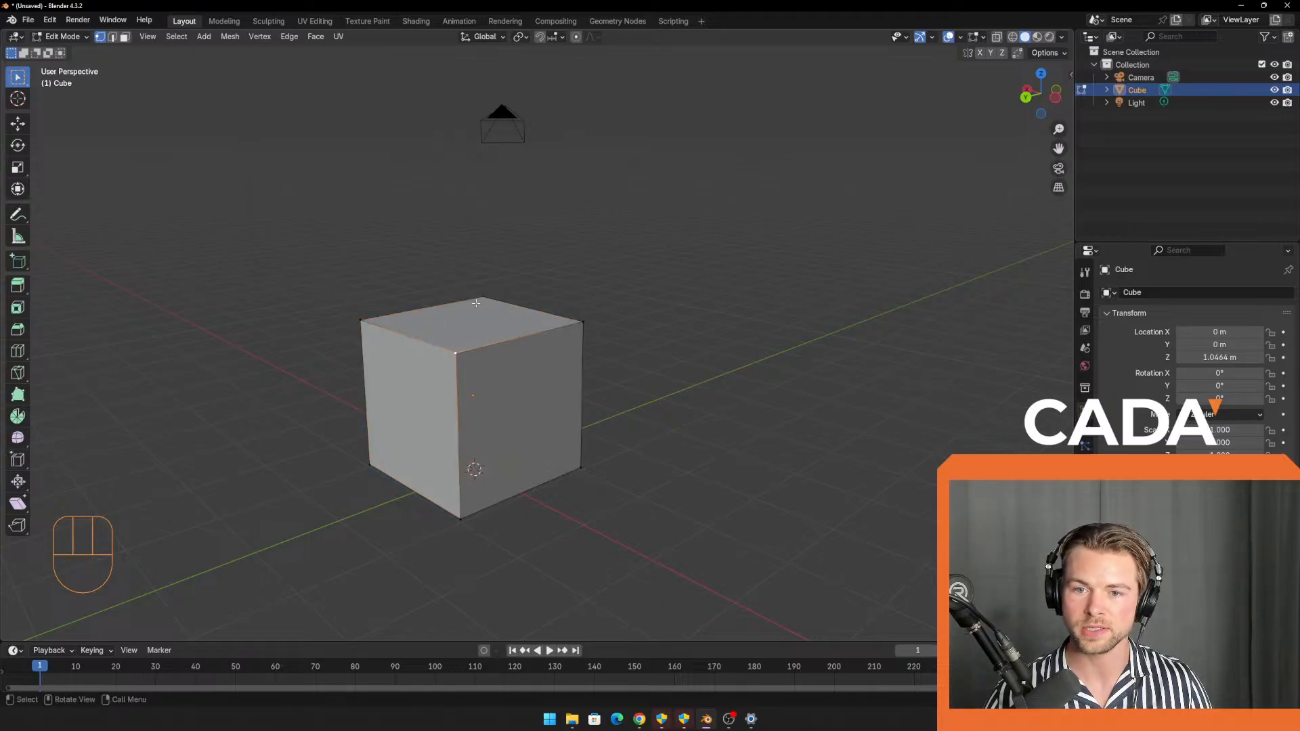
left_click(484, 295)
left_click(583, 322)
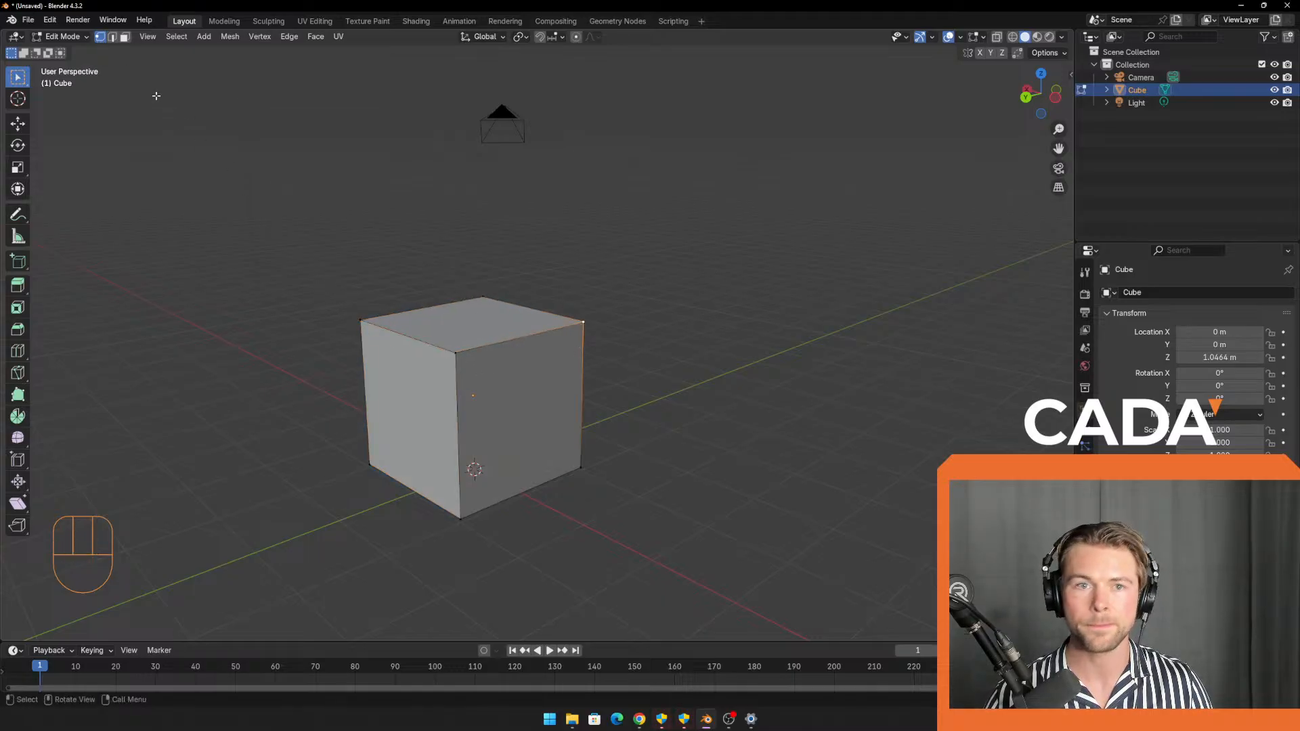
Change to edge select mode and select the four edges around the cube's top one after another.
key("2")
left_click(411, 304)
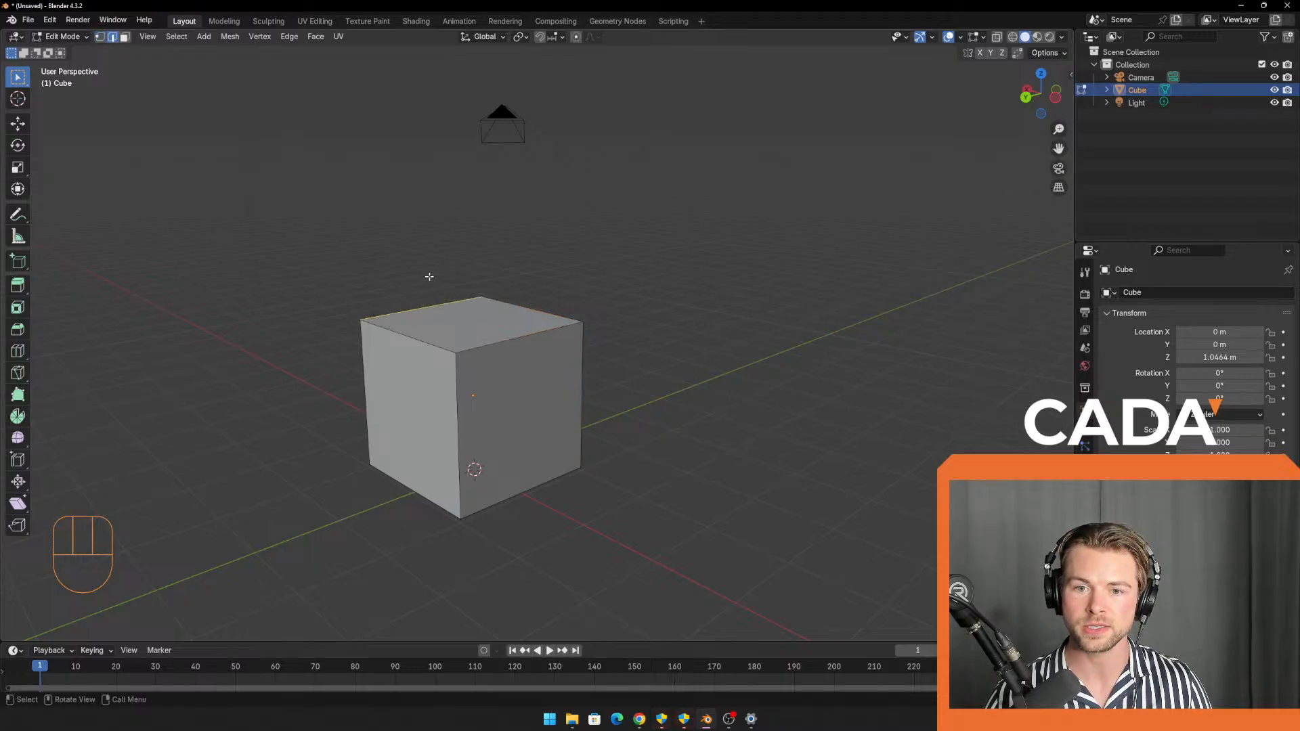
middle_click_drag(429, 275, 429, 298)
left_click(419, 364)
left_click(521, 361)
left_click(536, 316)
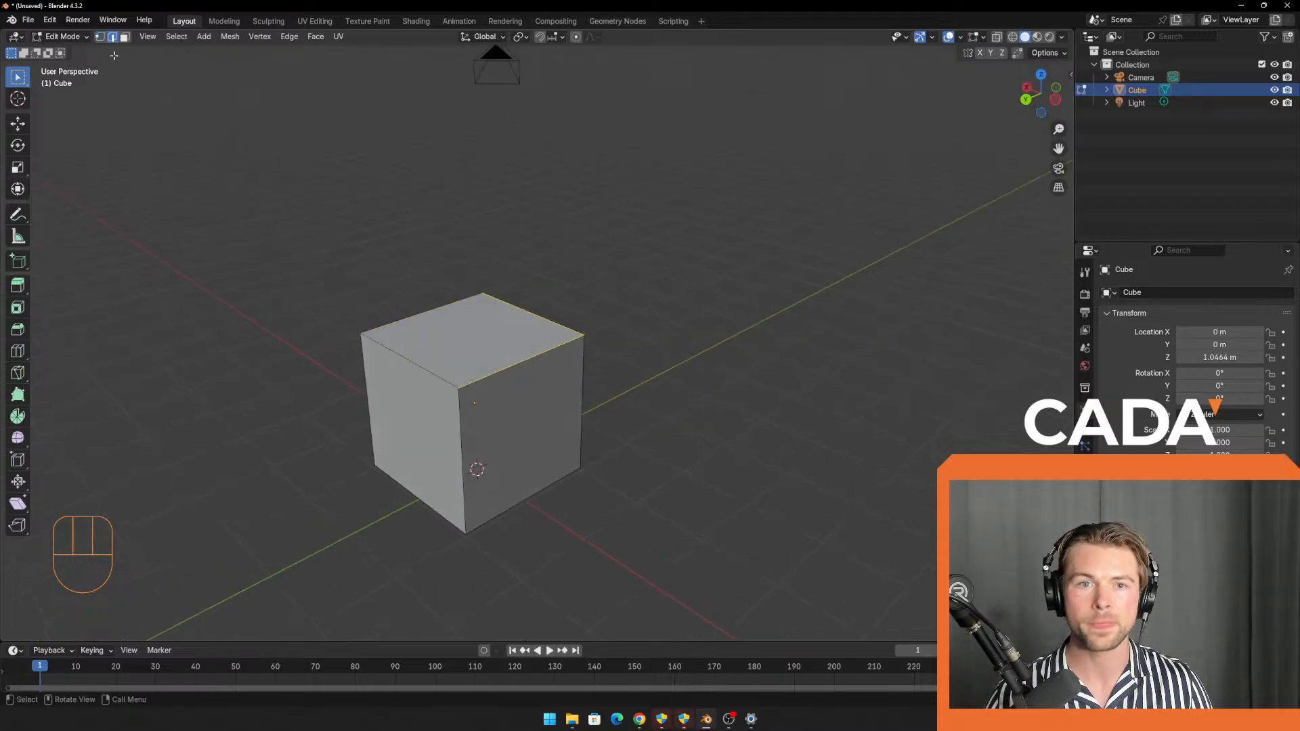
Change to face select mode and select individual side and top faces of the cube.
left_click(124, 37)
middle_click_drag(467, 433, 552, 394)
left_click(501, 396)
left_click(430, 399)
middle_click_drag(440, 399, 502, 411)
left_click(470, 351)
left_click(485, 387)
left_click(493, 423)
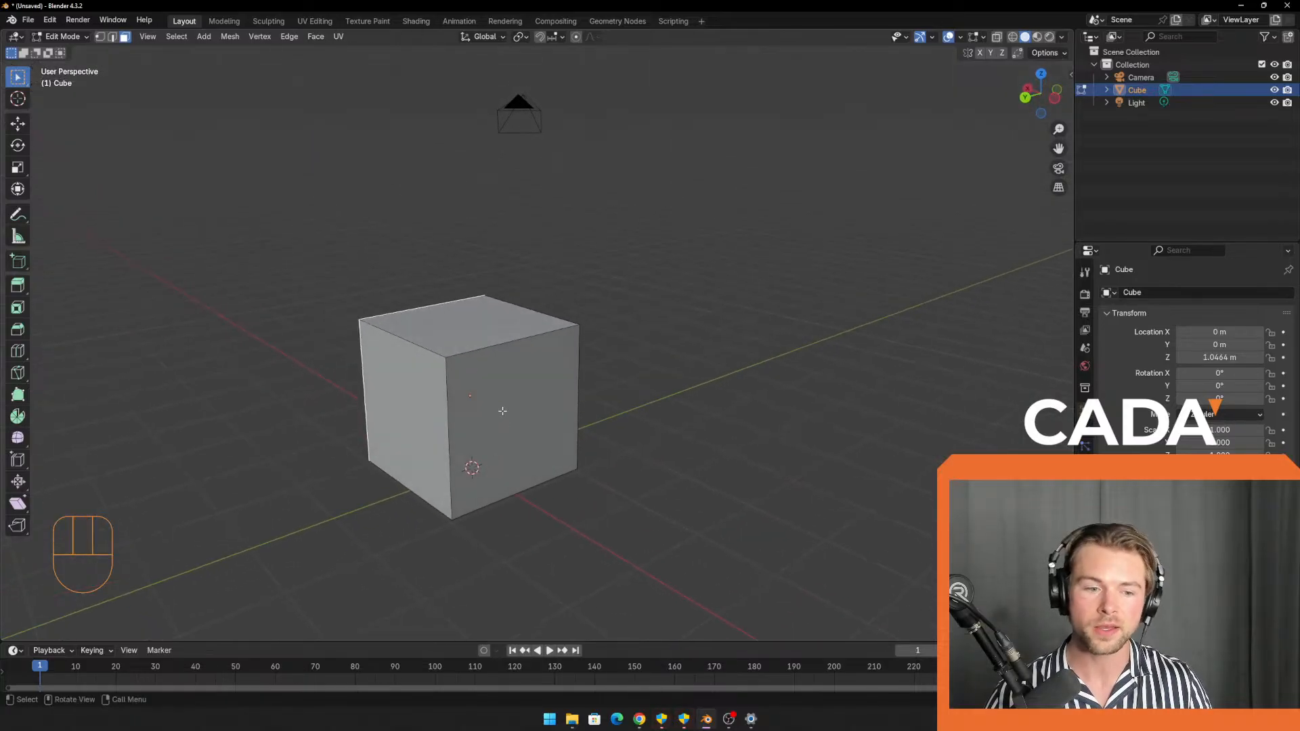
Cycle twice through vertex, edge and face select modes, then select the cube's top face.
key("1")
key("2")
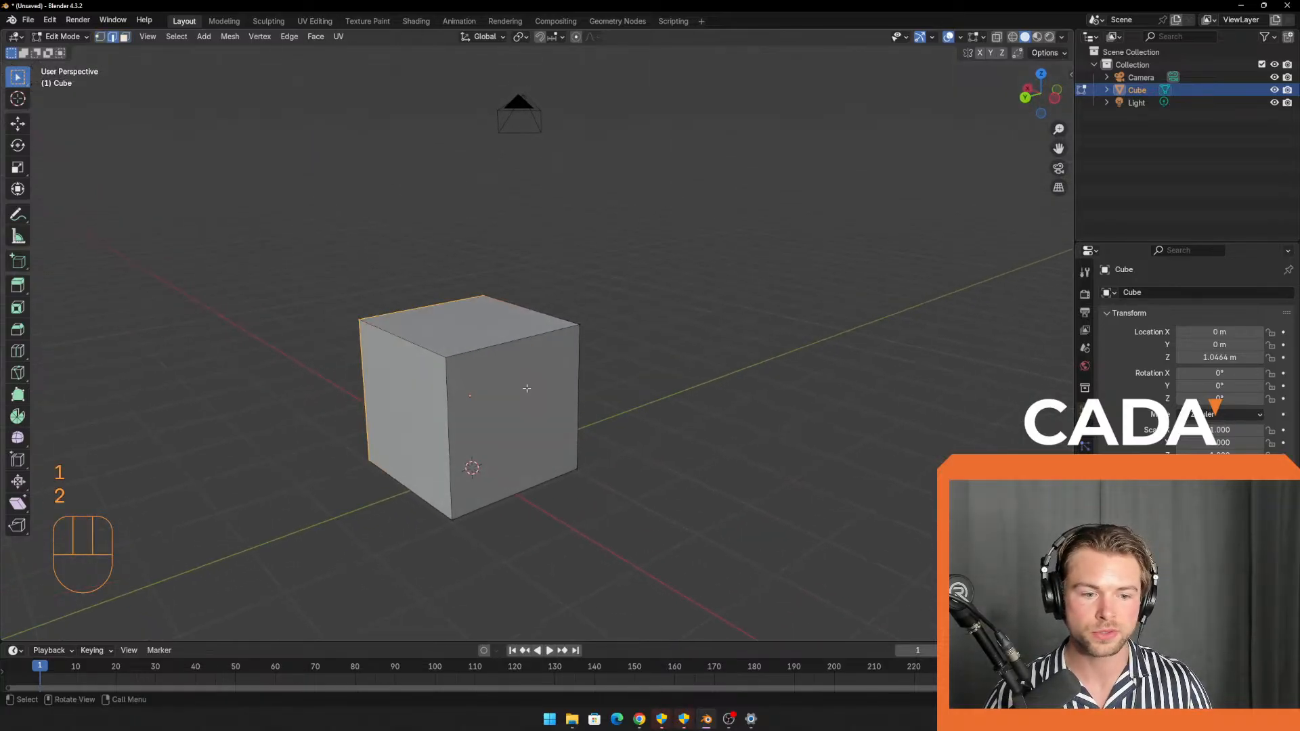
key("3")
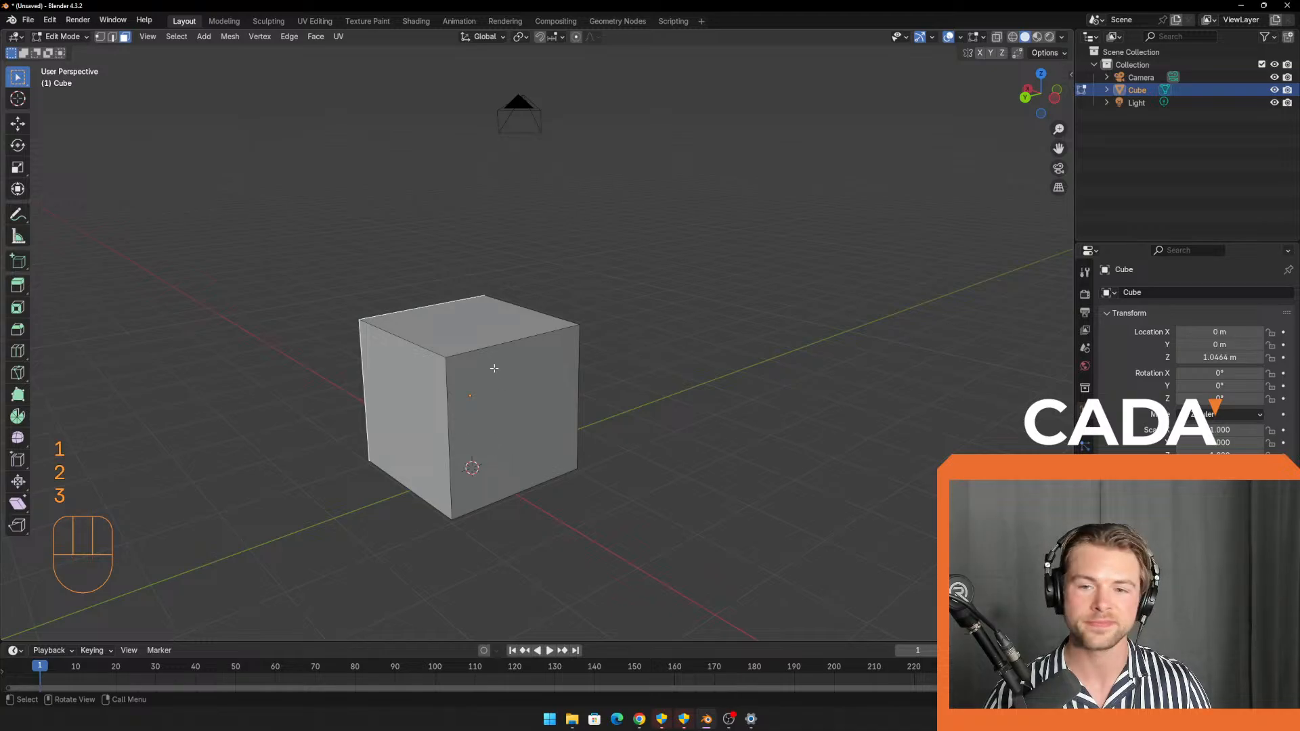
key("1")
key("2")
key("3")
left_click(484, 327)
middle_click_drag(500, 421, 509, 456)
In vertex select mode, try moving the upper front corner vertex along the global Z axis.
key("1")
left_click(447, 348)
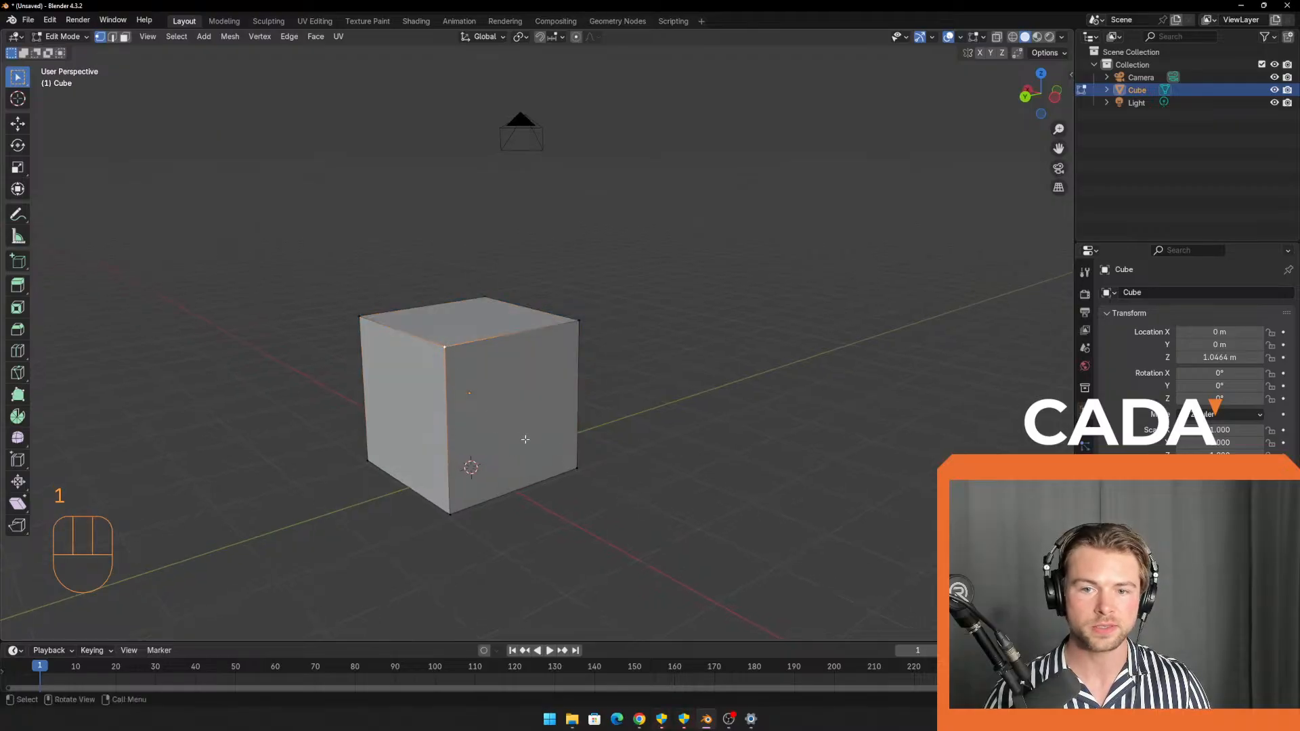
key("g")
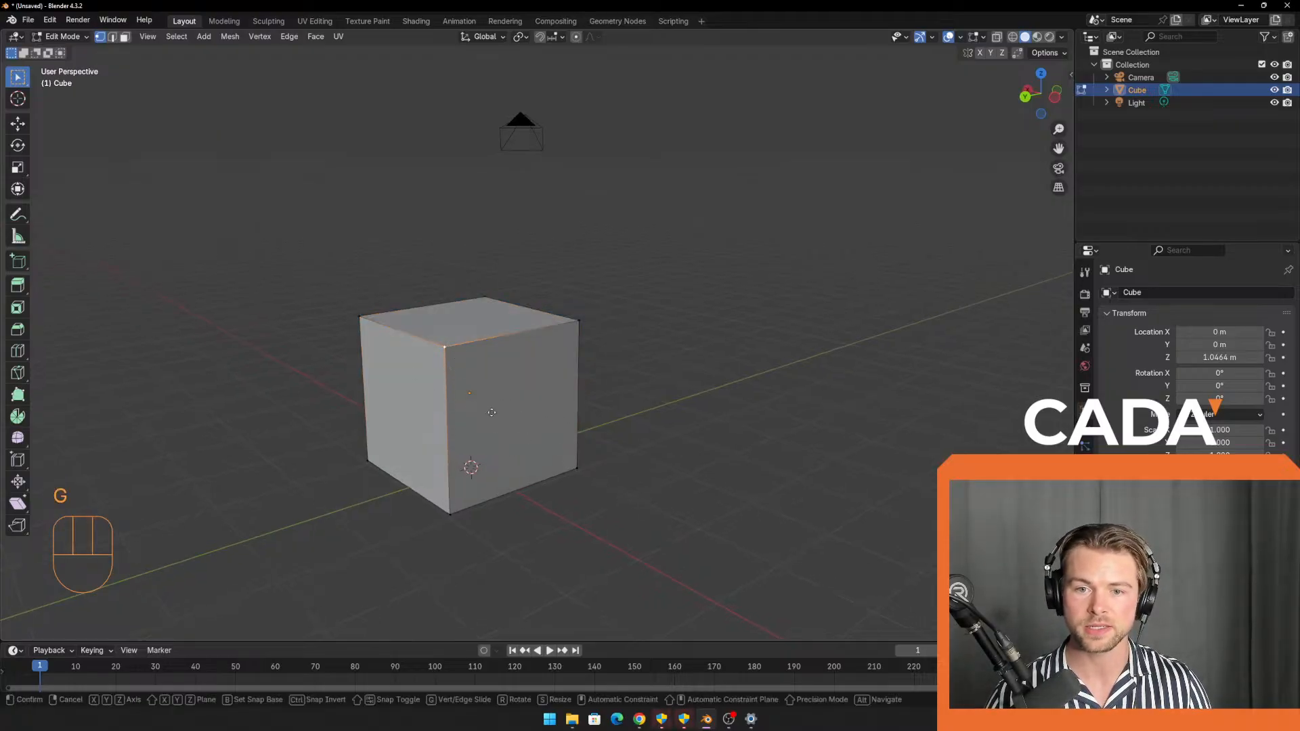
key("z")
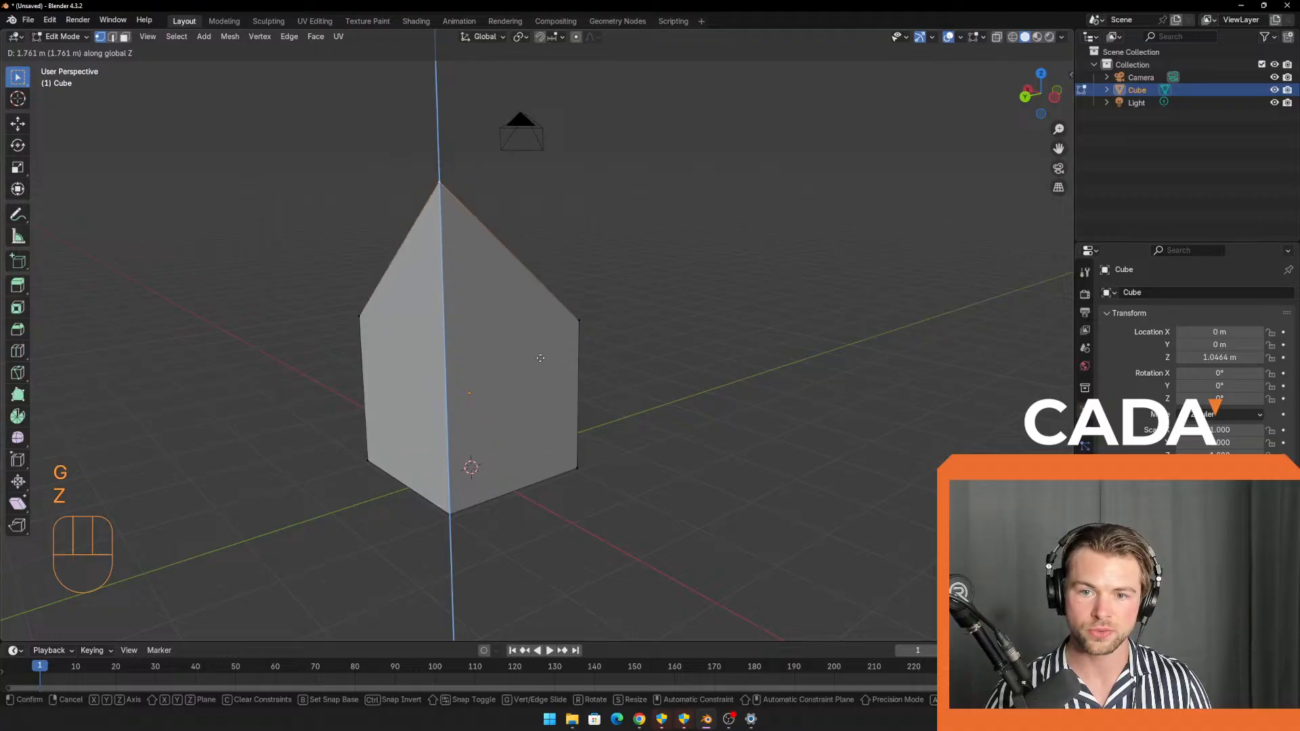
right_click(540, 433)
Box-select the cube's four upper vertices and try scaling, moving and rotating them together.
middle_click_drag(511, 550, 467, 474)
left_click_drag(340, 273, 549, 409)
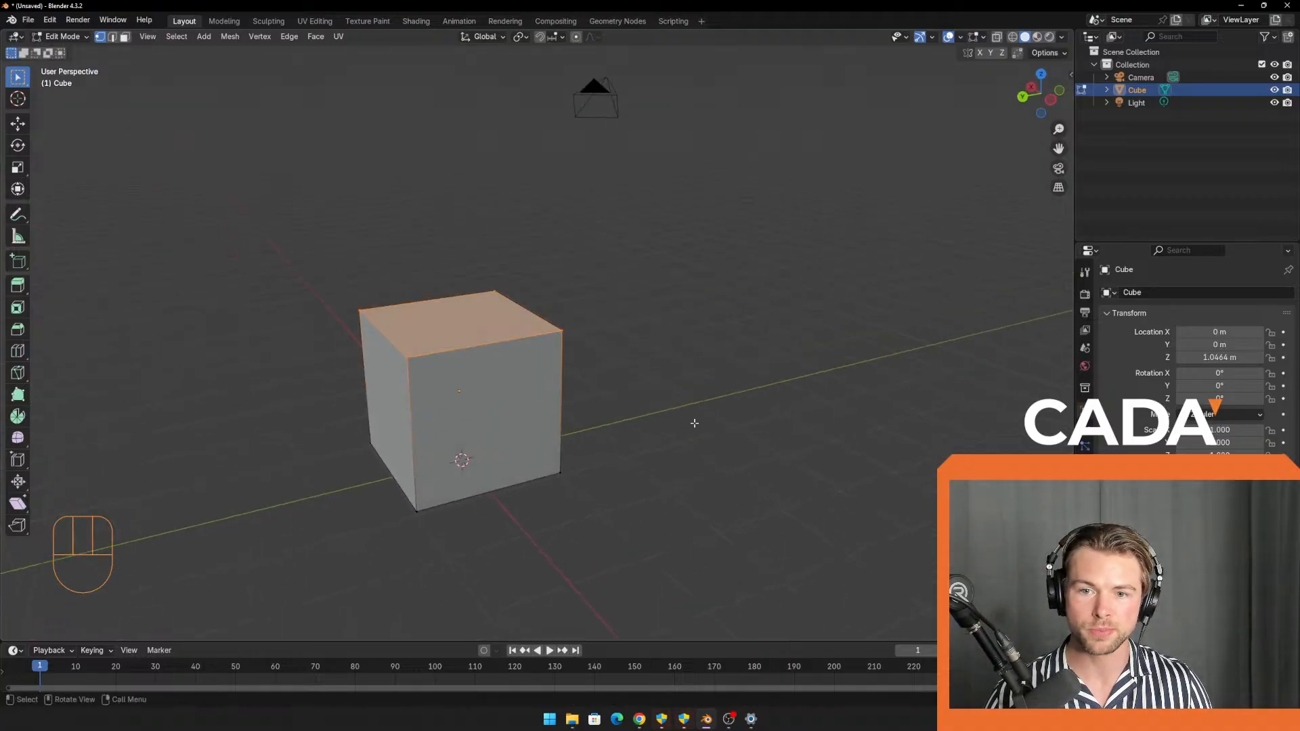
key("s")
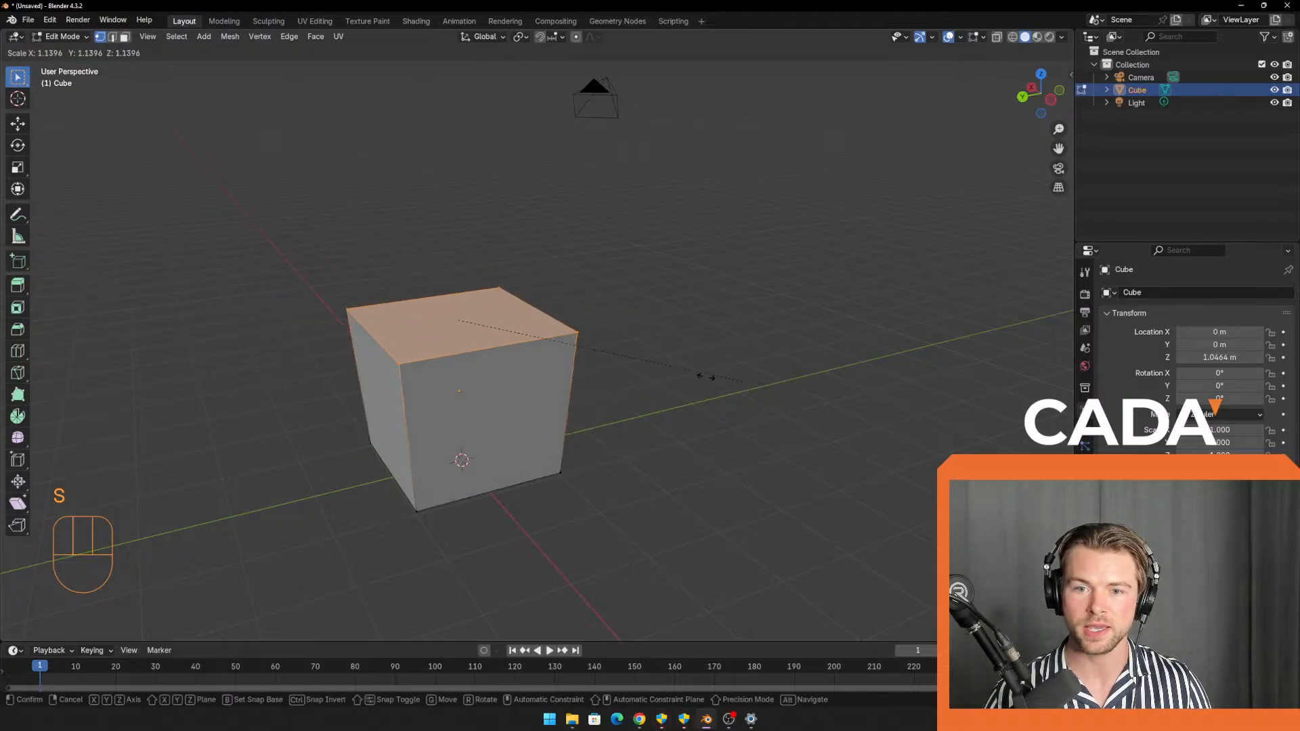
key("g")
key("r")
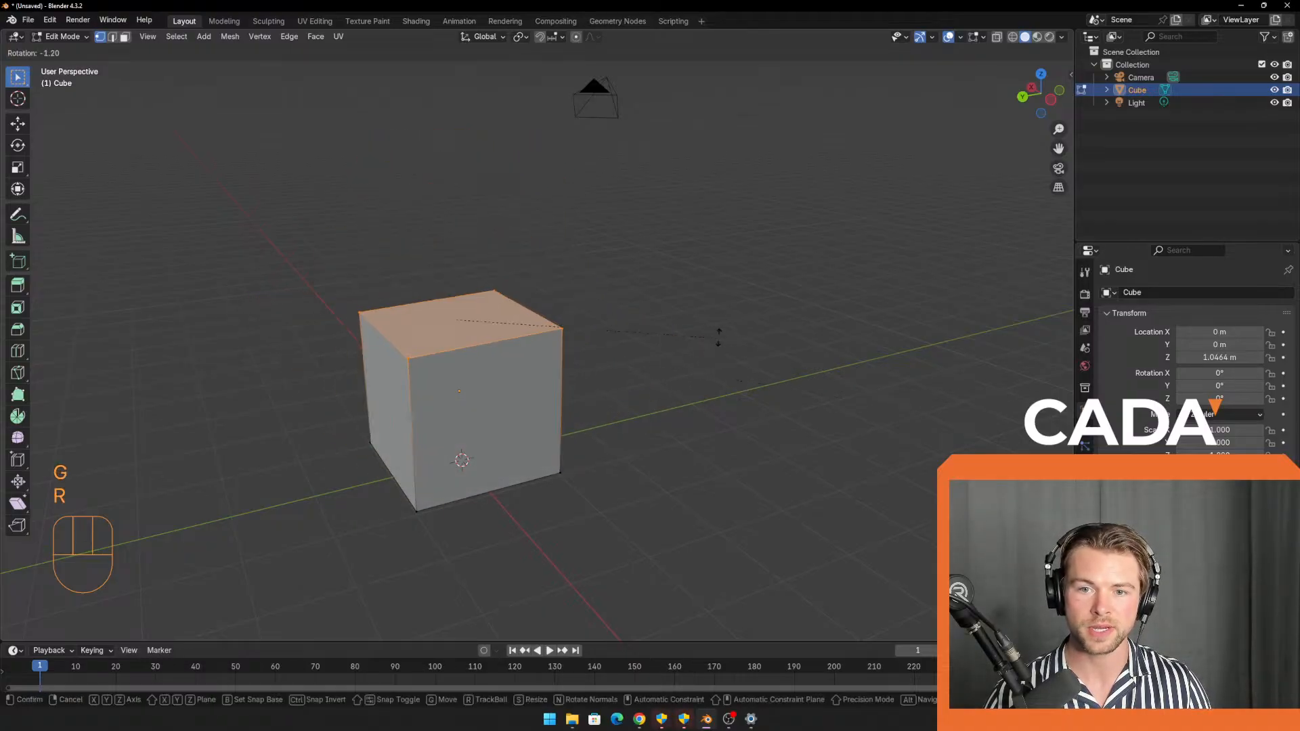
key("e")
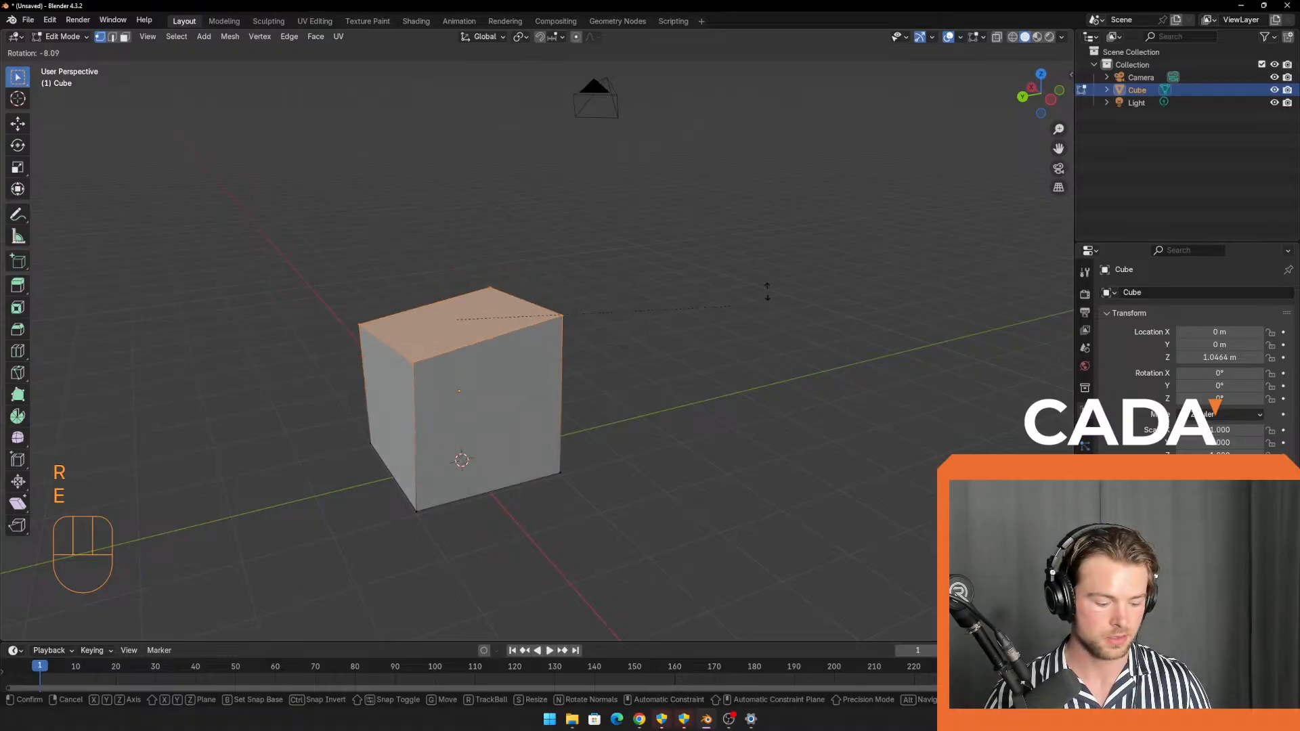
key("y")
right_click(661, 346)
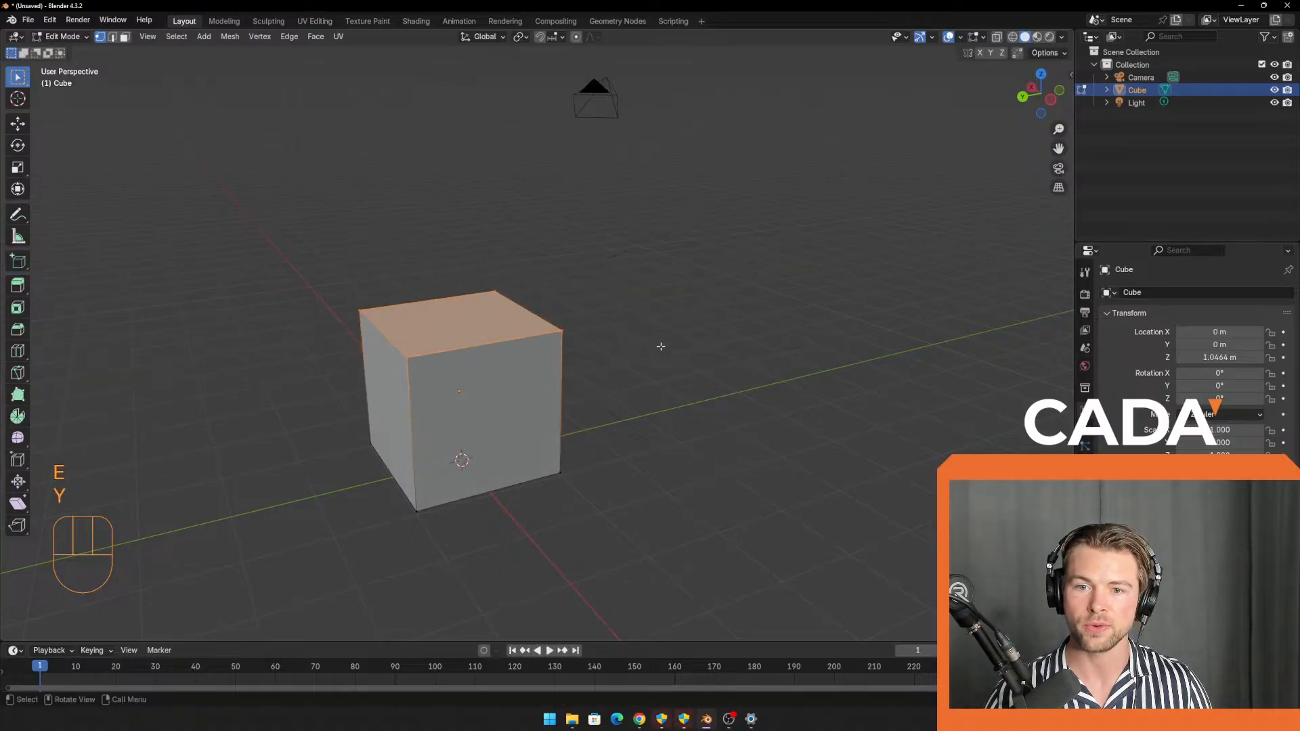
In face select mode, select the cube's top face and extrude it upward along the global Z axis.
middle_click_drag(609, 455, 626, 476)
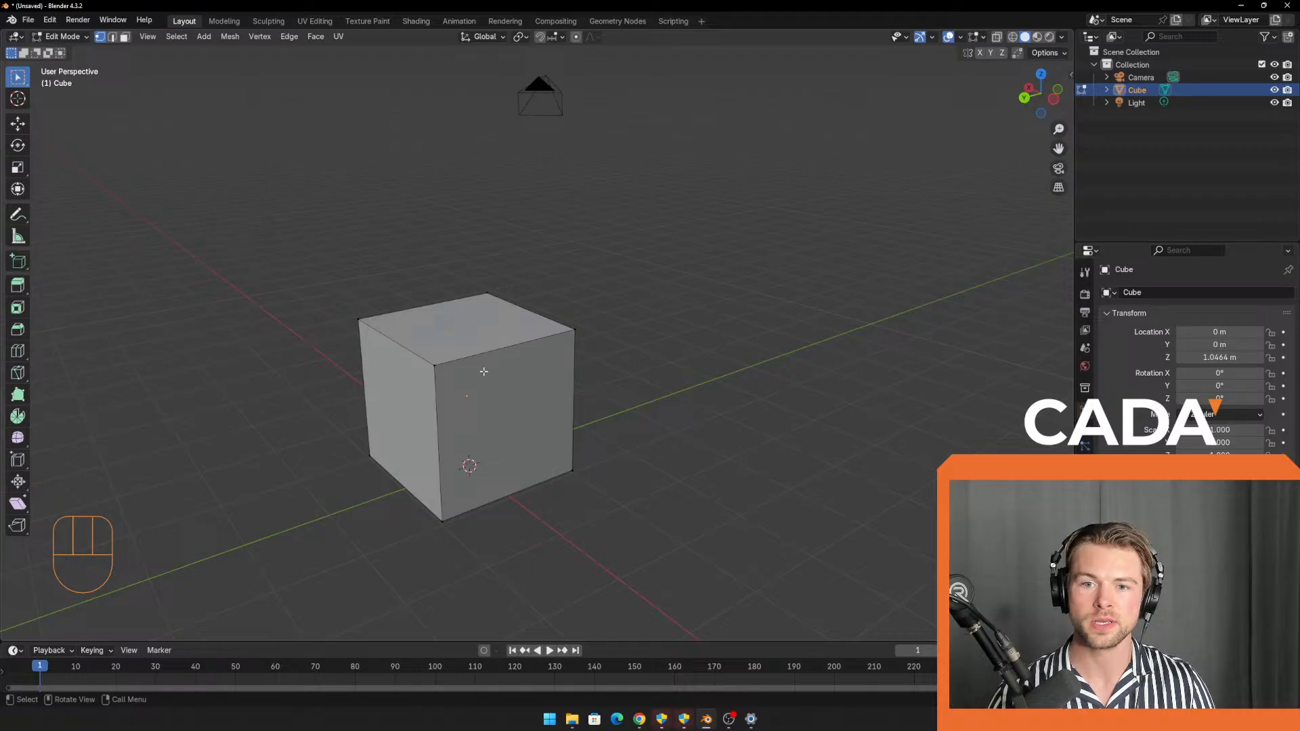
key("3")
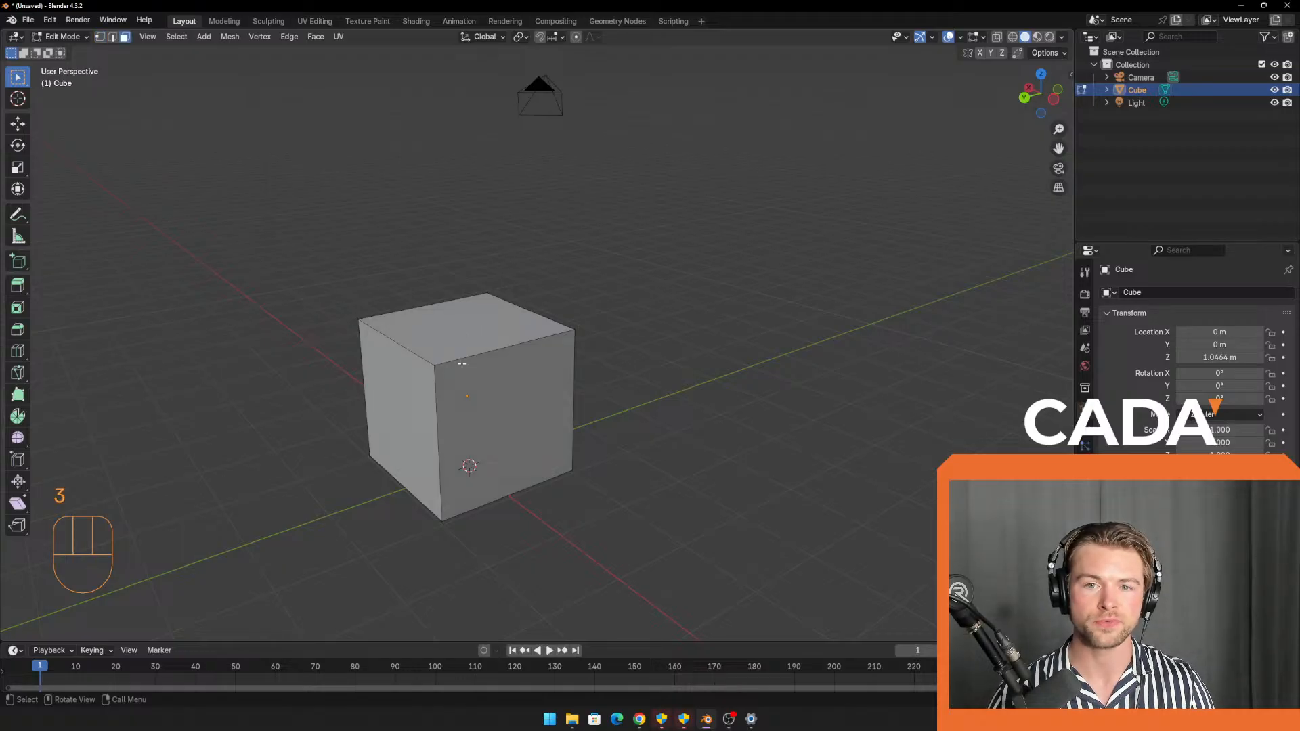
left_click(462, 328)
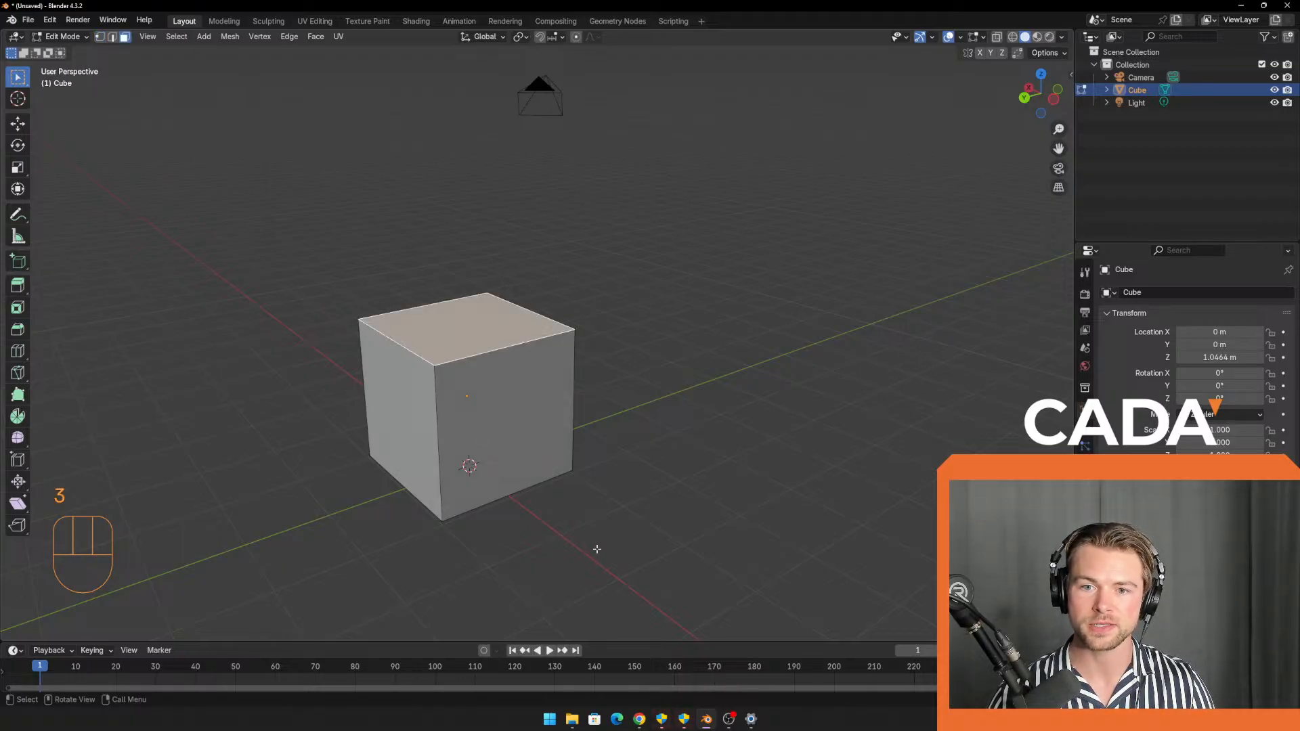
middle_click_drag(569, 525, 595, 541)
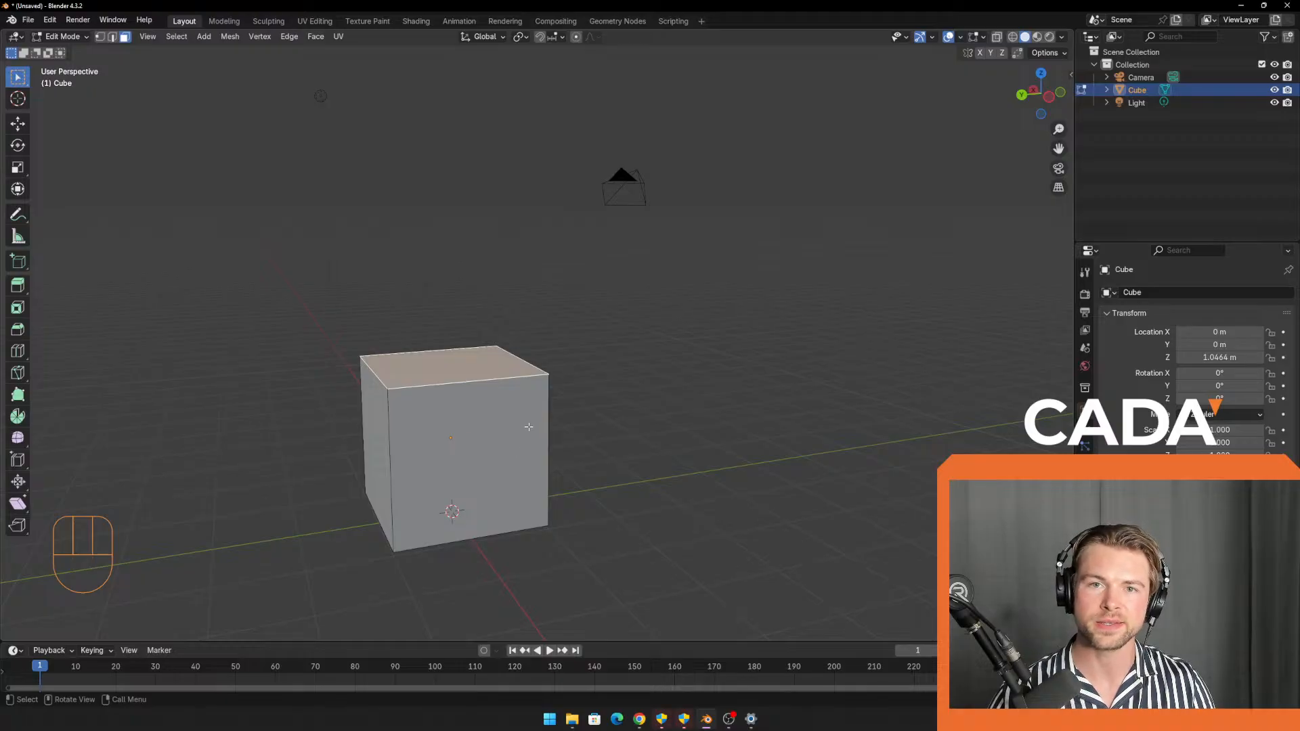
key("e")
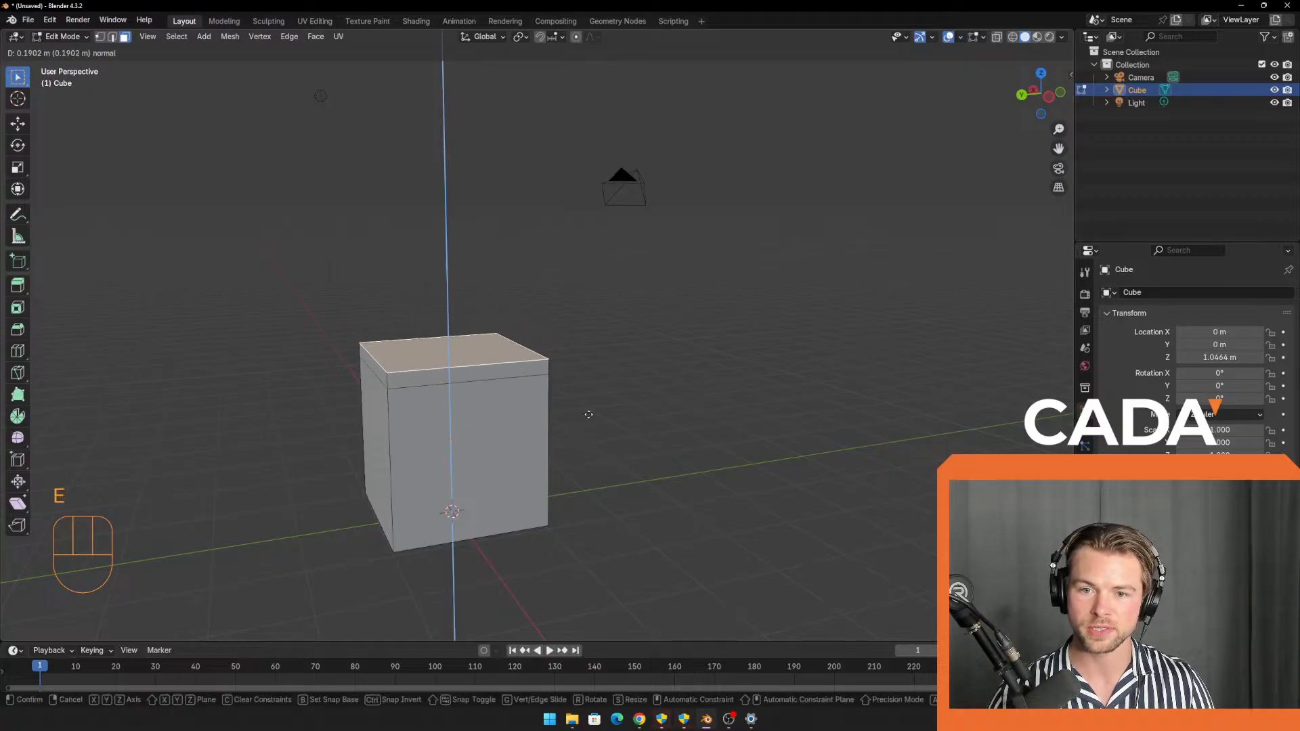
key("z")
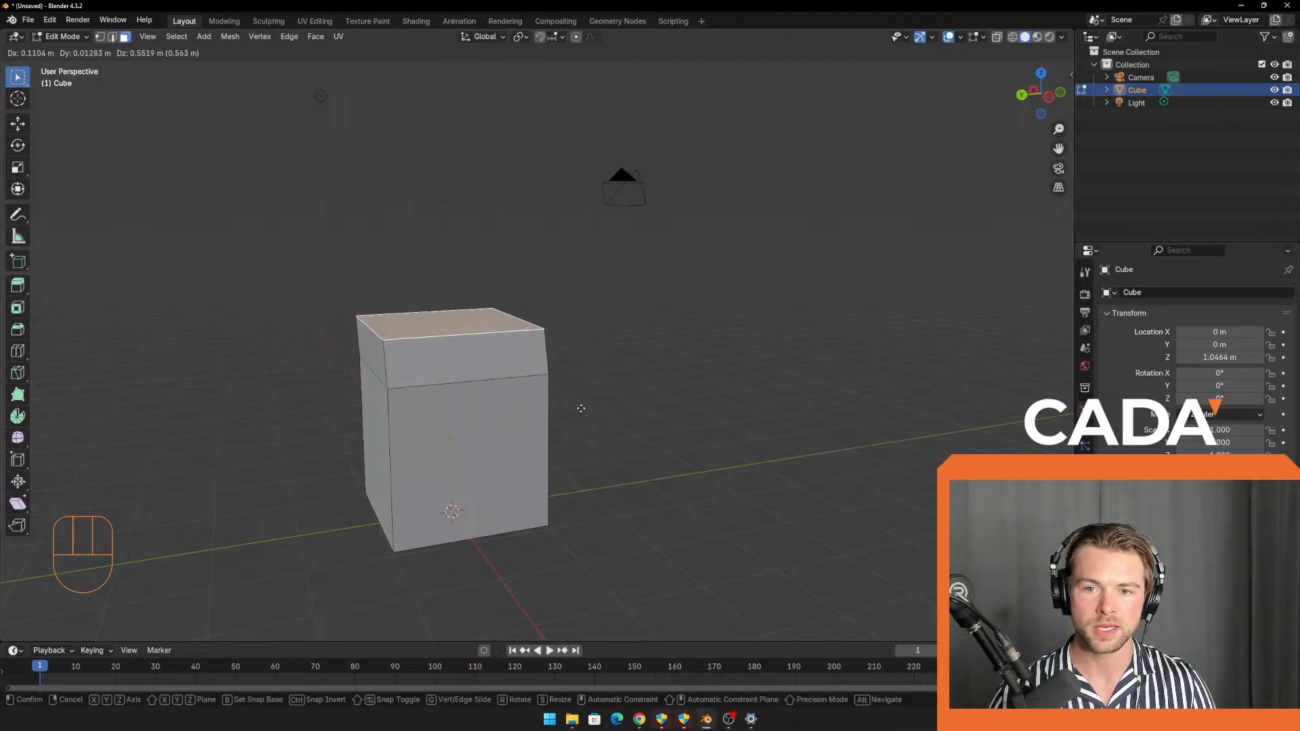
key("z")
left_click(585, 340)
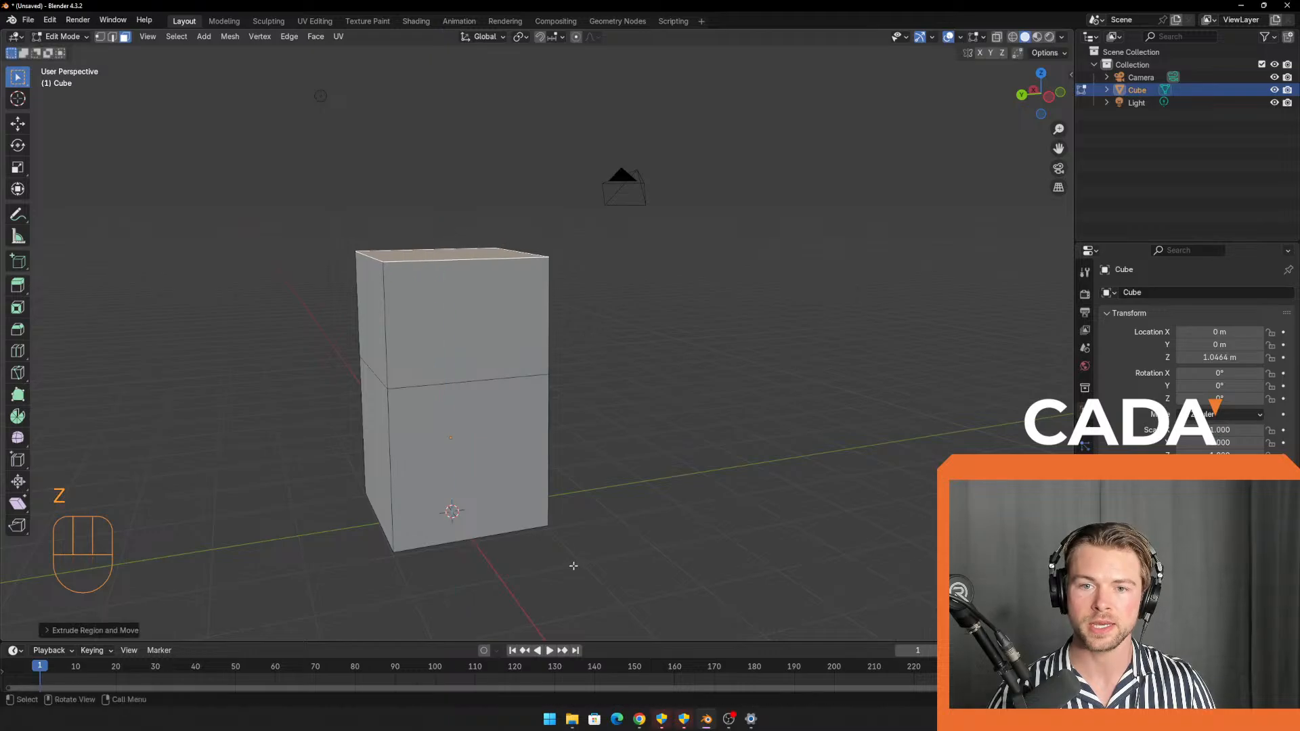
Select the lower block's side face and extrude it about 3.9 m outward along the global X axis.
mouse_move(609, 434)
middle_mouse_down()
mouse_move(705, 429)
mouse_move(689, 438)
mouse_move(609, 339)
mouse_move(614, 430)
middle_mouse_up()
left_click(461, 356)
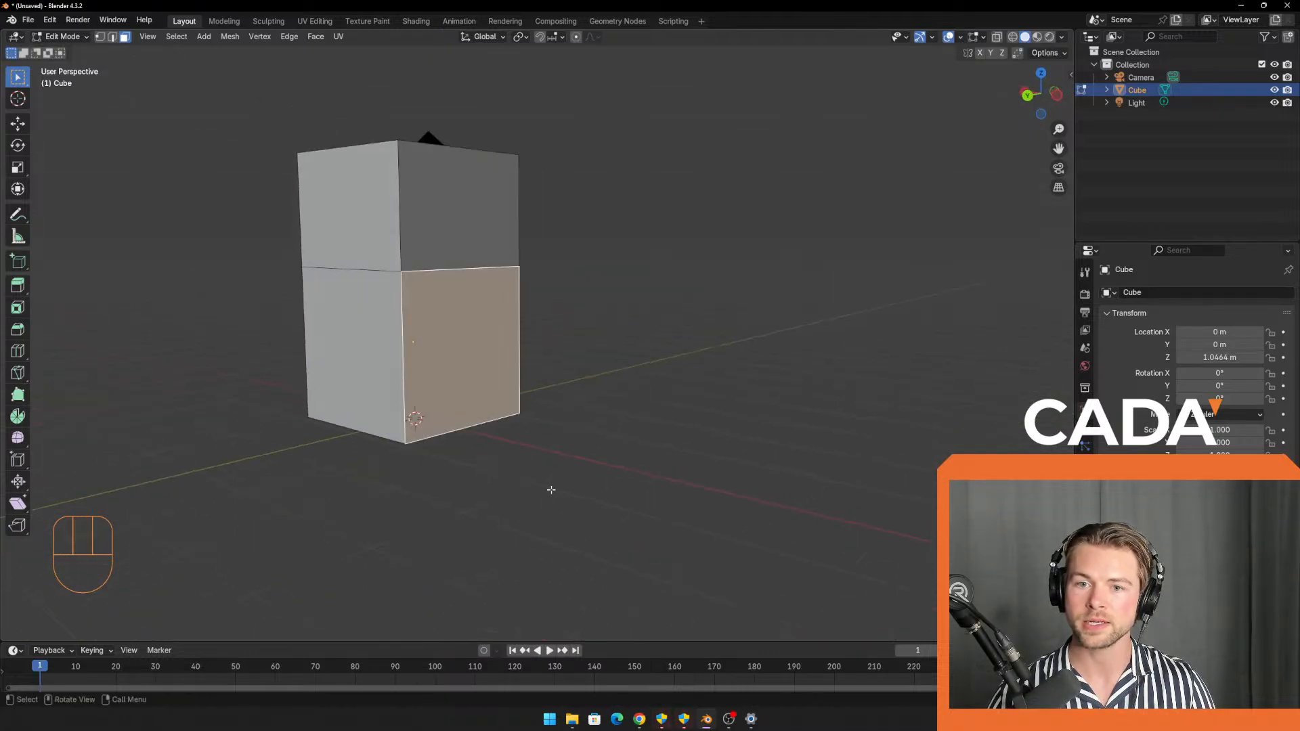
middle_click_drag(551, 486, 618, 487)
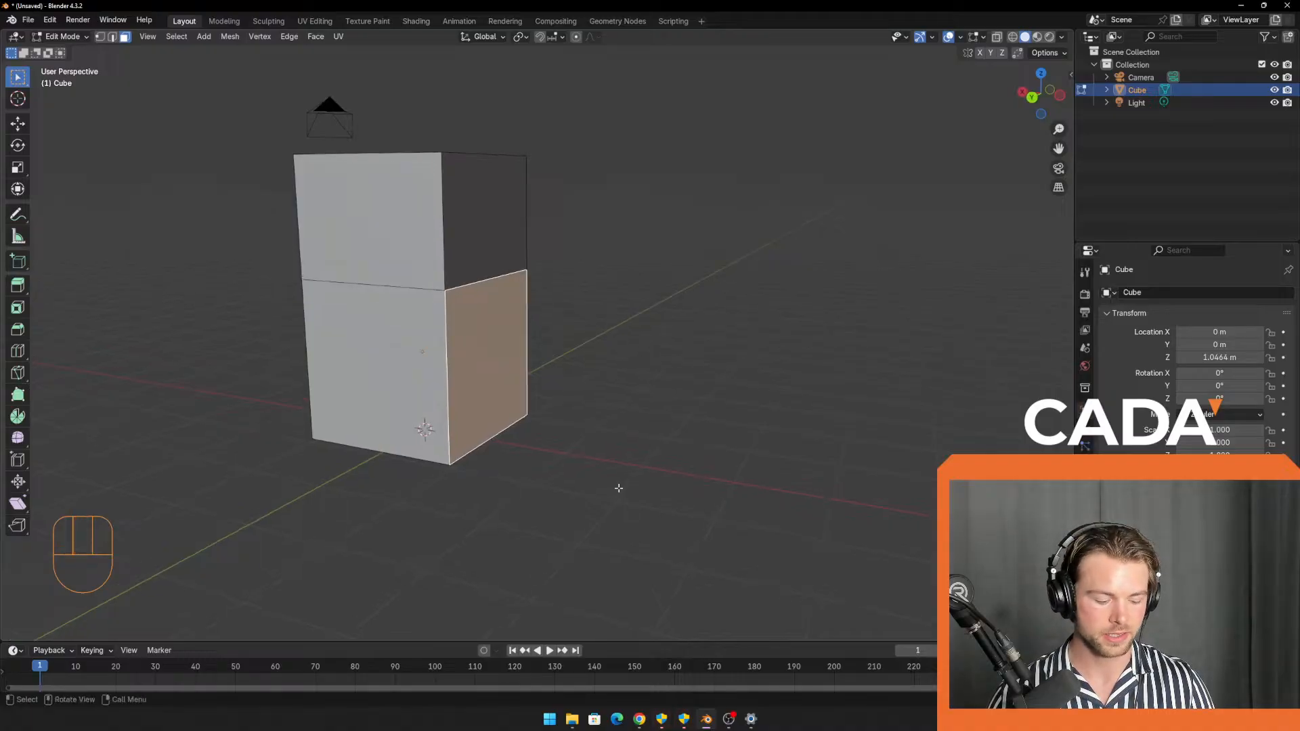
key("e")
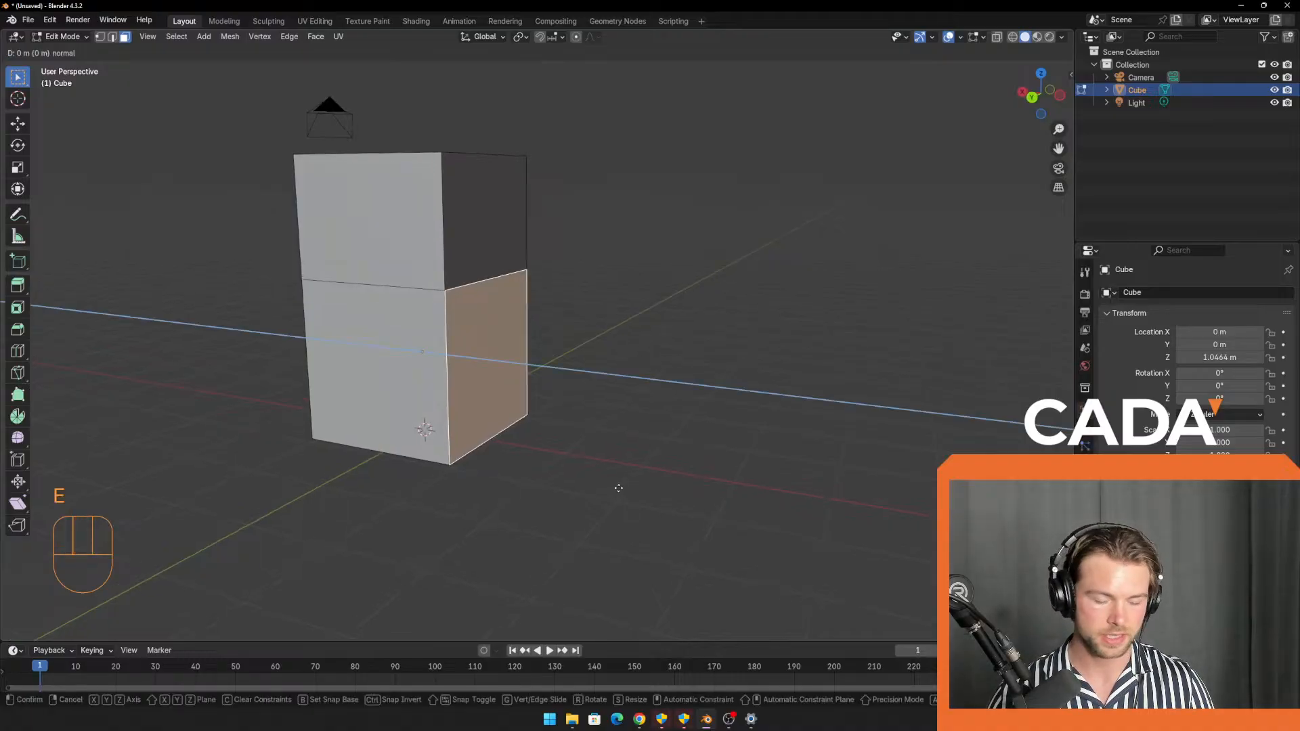
key("x")
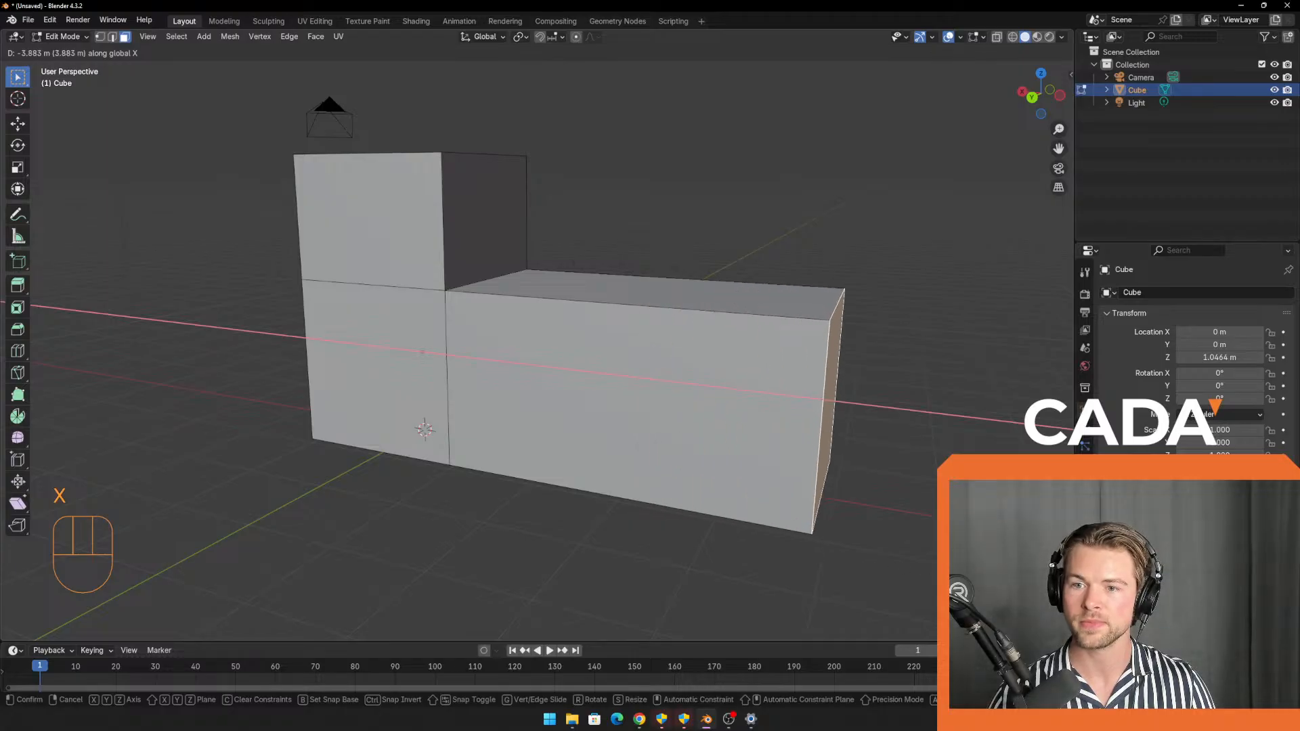
left_click(971, 566)
middle_click_drag(623, 534, 652, 553)
middle_click_drag(640, 504, 403, 499)
mouse_move(453, 511)
middle_mouse_down()
mouse_move(525, 540)
mouse_move(460, 517)
middle_mouse_up()
middle_click_drag(544, 454, 548, 457)
In vertex select mode with X-ray off, try box-selecting all upper vertices of the L-shaped mesh.
key("1")
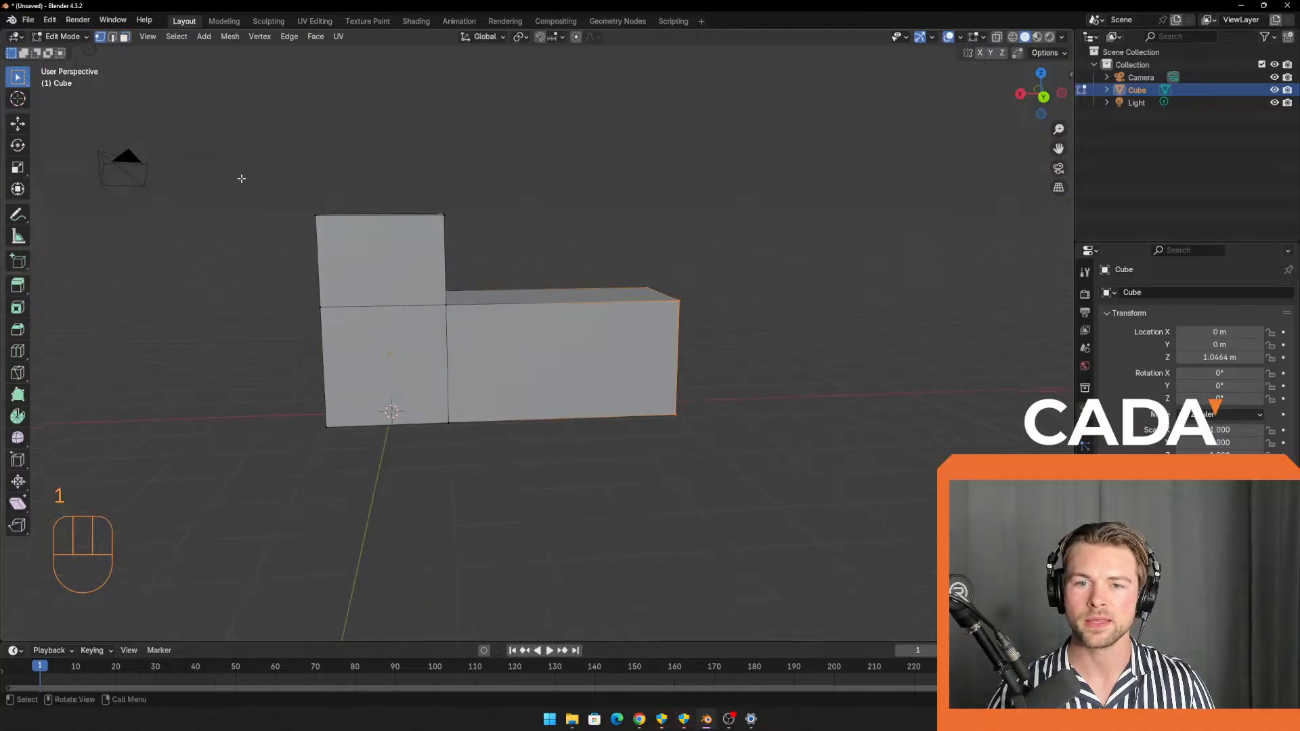
left_click_drag(238, 174, 747, 347)
middle_click_drag(710, 409, 690, 437)
left_click_drag(230, 140, 760, 337)
middle_click_drag(661, 412, 659, 295)
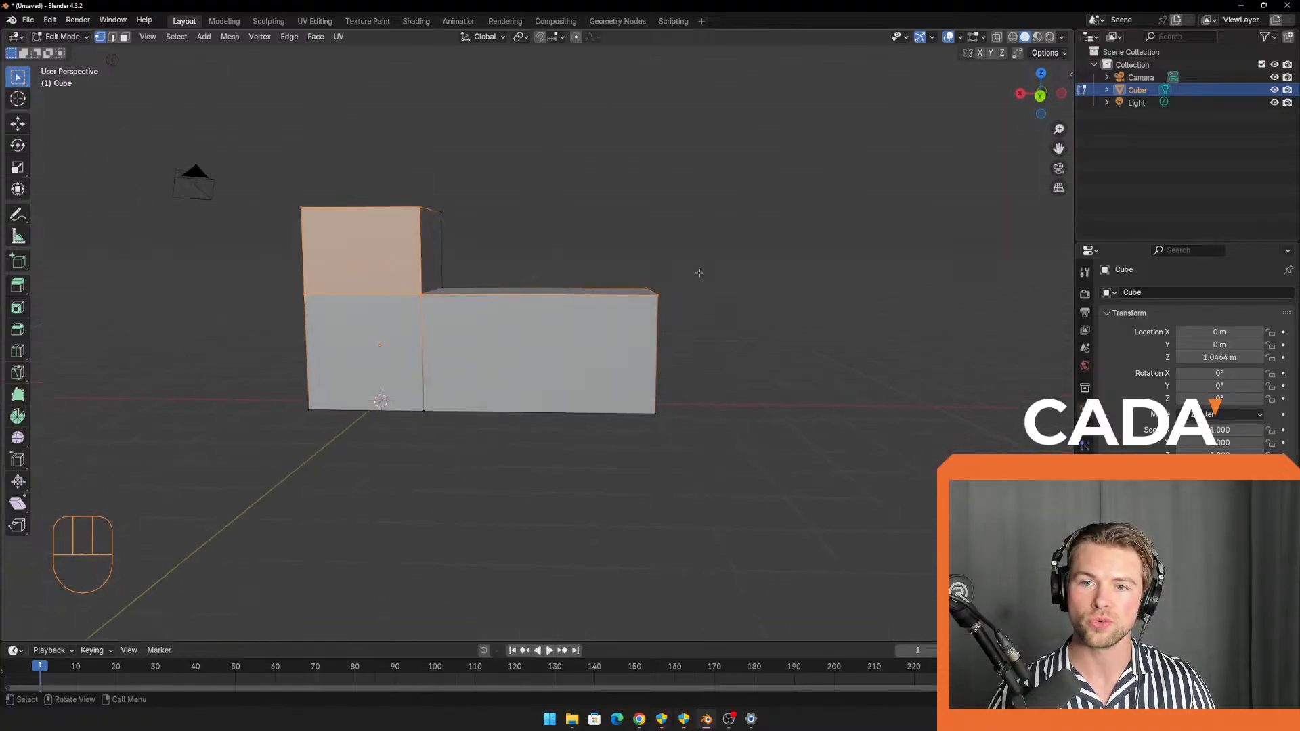
middle_click_drag(362, 271, 365, 318, "shift")
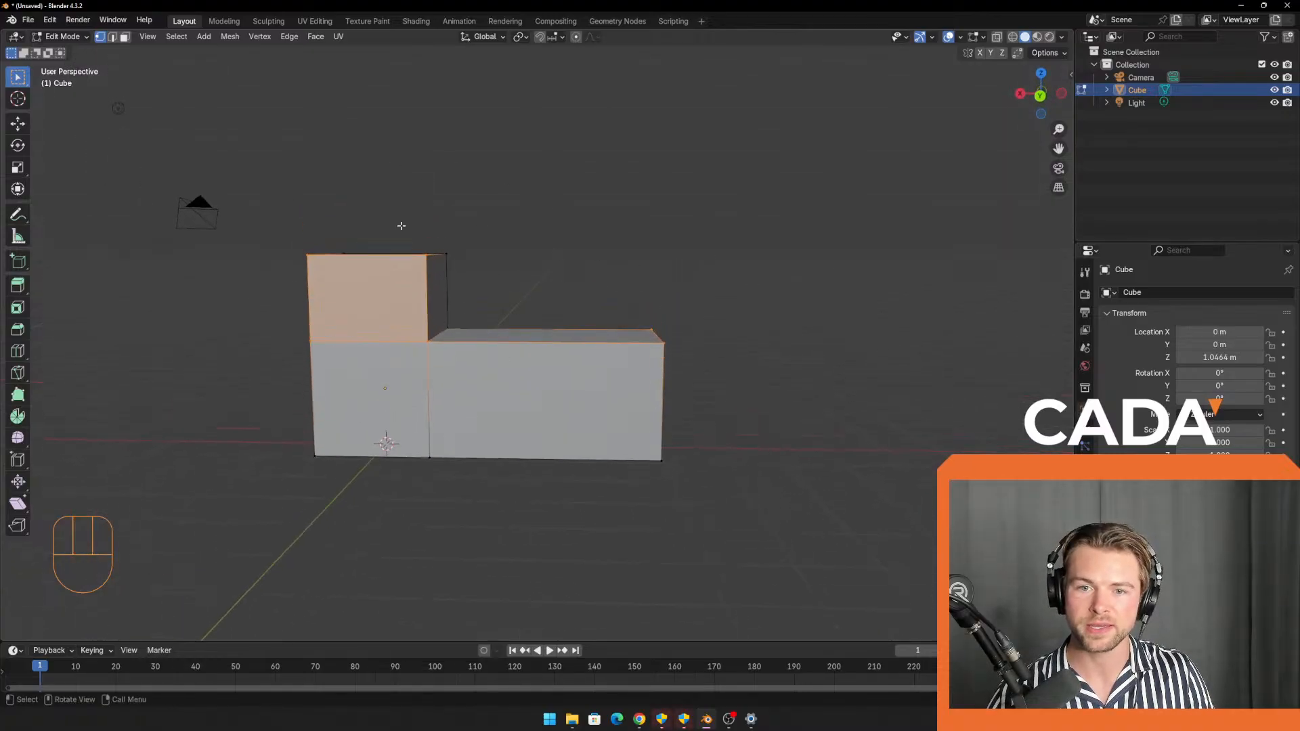
Turn on X-ray and box-select all upper vertices of the mesh, including the hidden ones at the back.
key("alt+z")
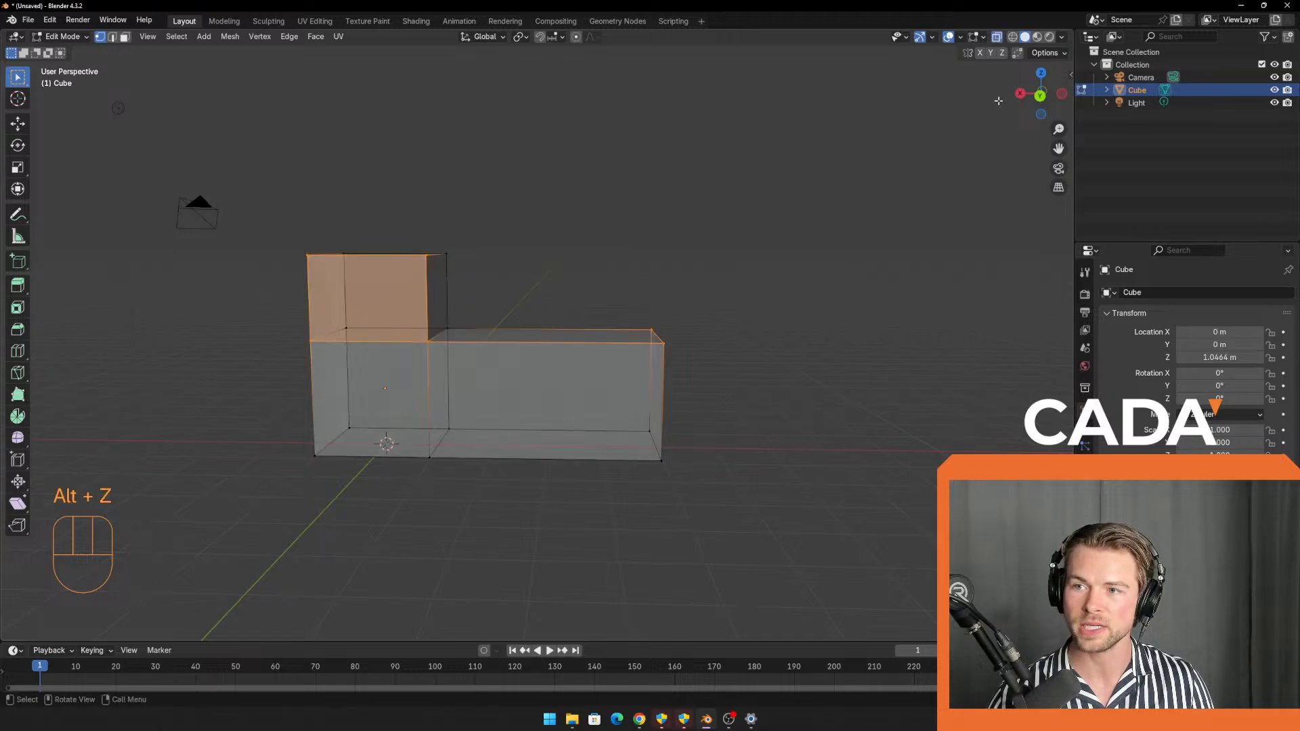
left_click(997, 37)
key("alt+z")
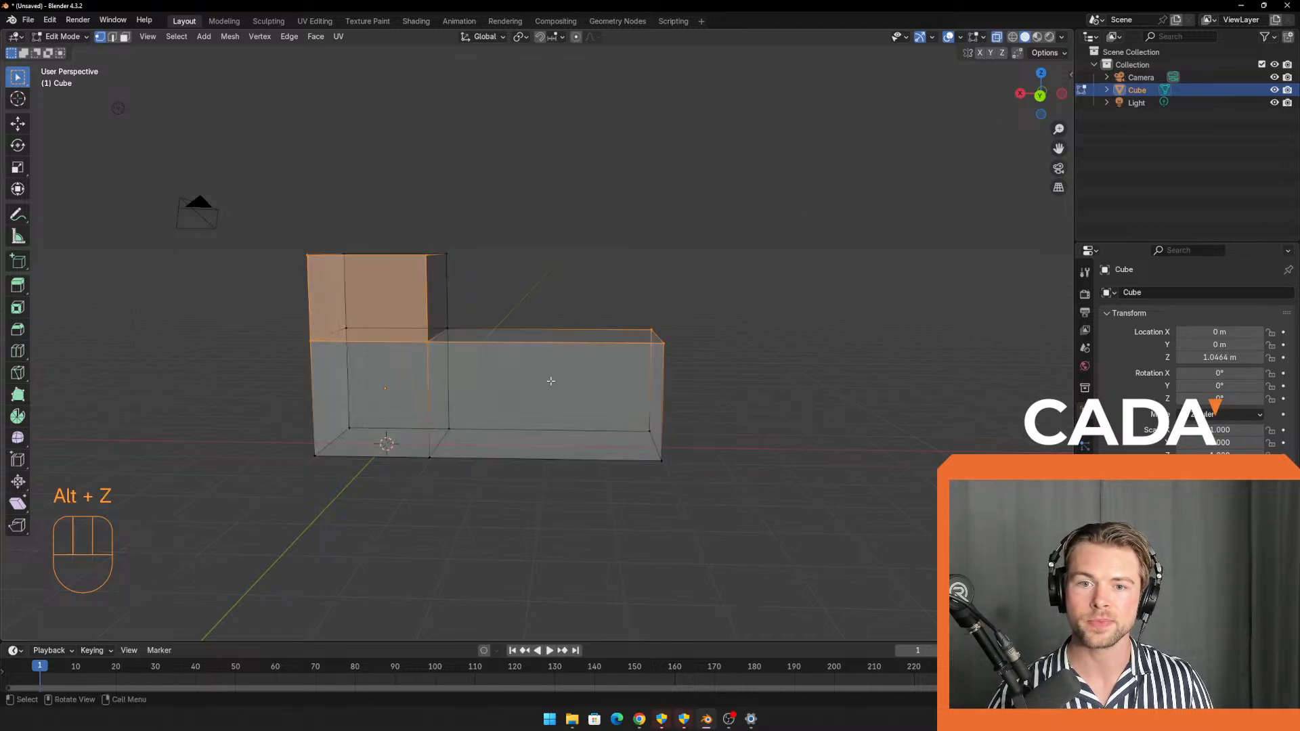
middle_click_drag(550, 381, 528, 365)
left_click_drag(255, 195, 757, 374)
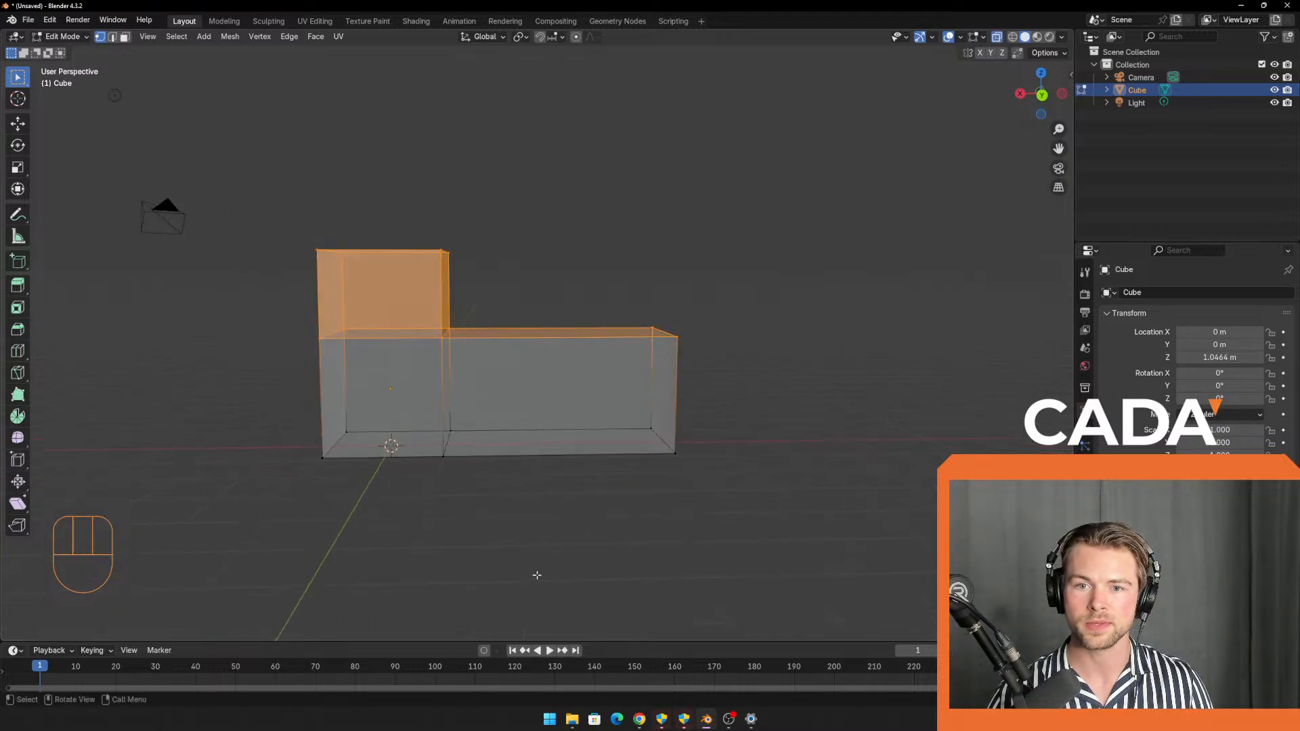
middle_click_drag(511, 417, 501, 424)
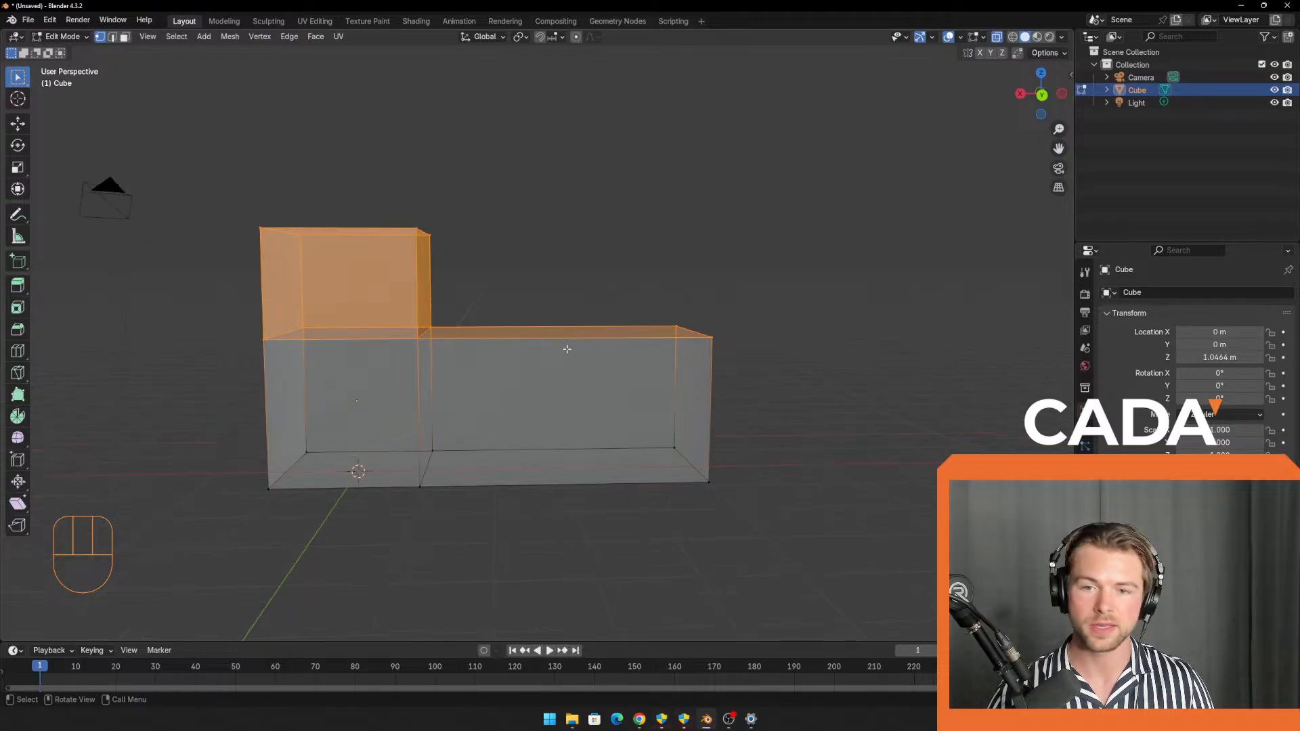
Move the selected upper vertices down along the global Z axis to flatten the lower part of the mesh.
key("g")
key("z")
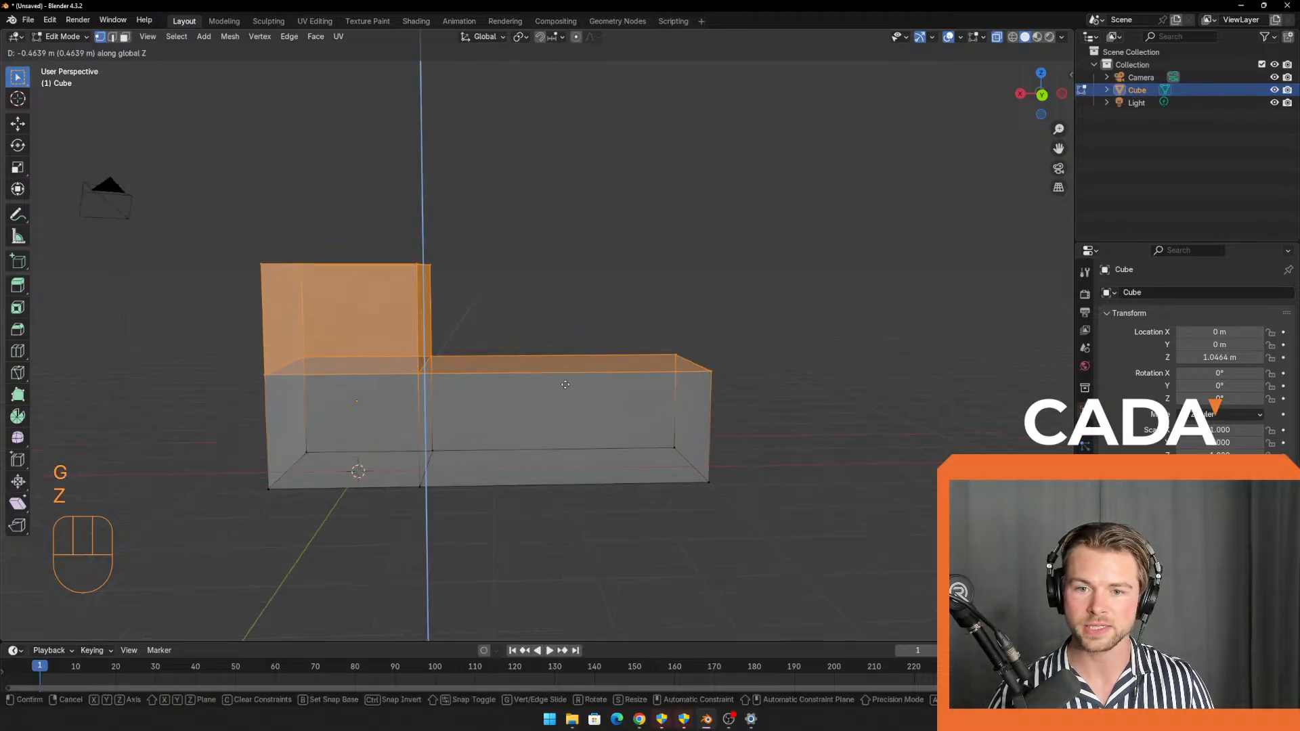
left_click(612, 521)
middle_click_drag(613, 521, 568, 562)
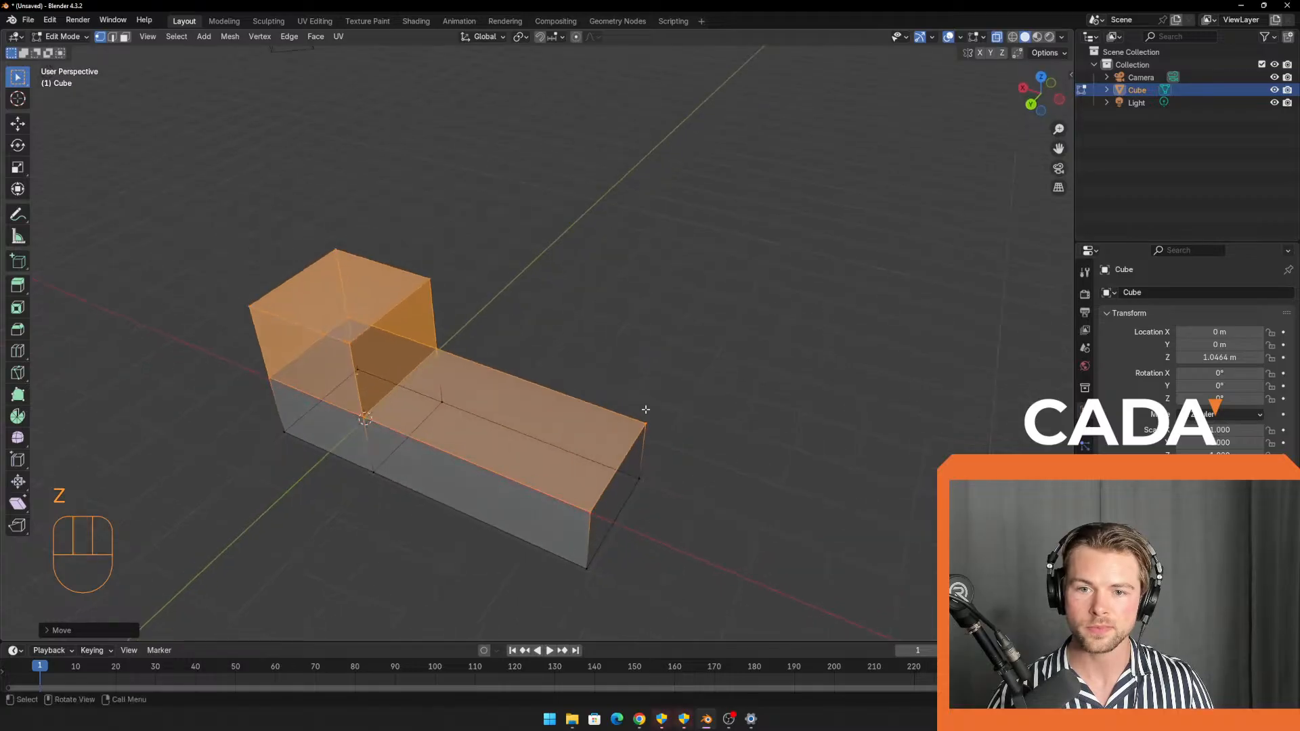
Box-select the four vertices at the long arm's end, widen them by scaling along global Y, and turn off X-ray.
left_click(645, 415)
left_click_drag(515, 368, 697, 485)
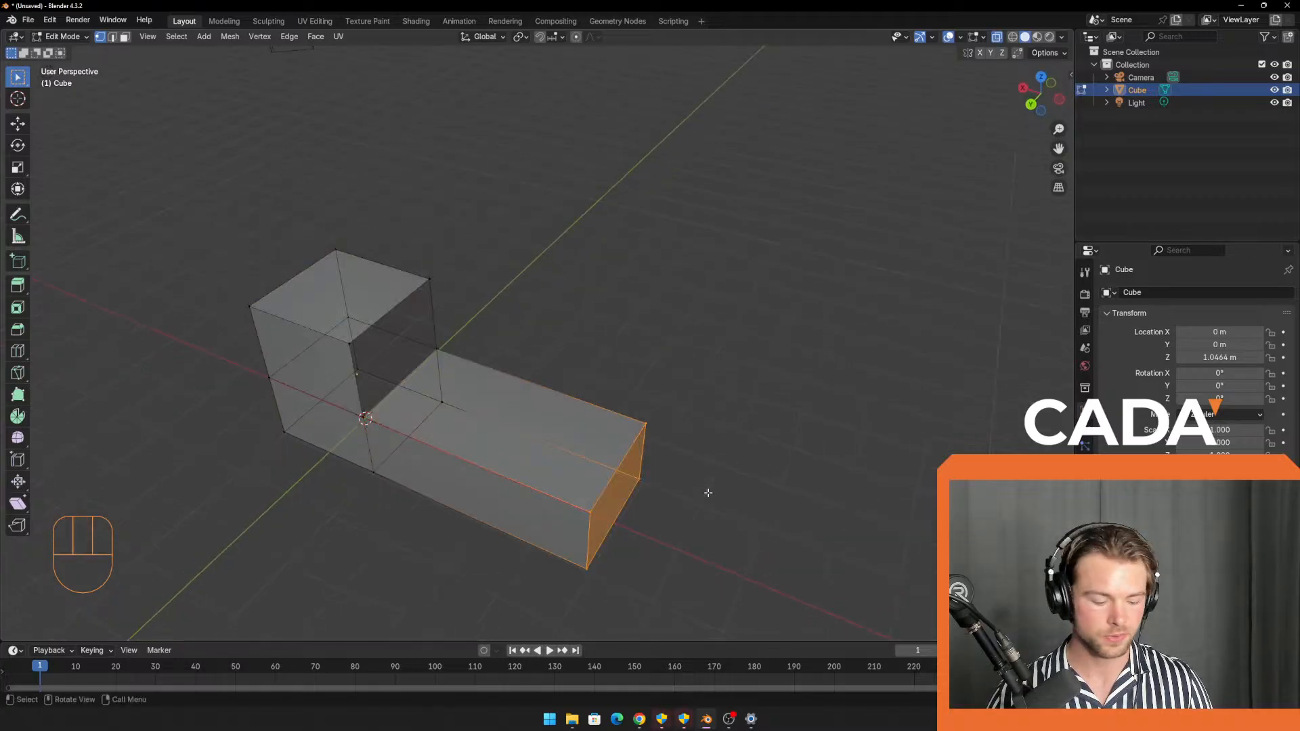
middle_click_drag(707, 493, 674, 508)
key("s")
key("y")
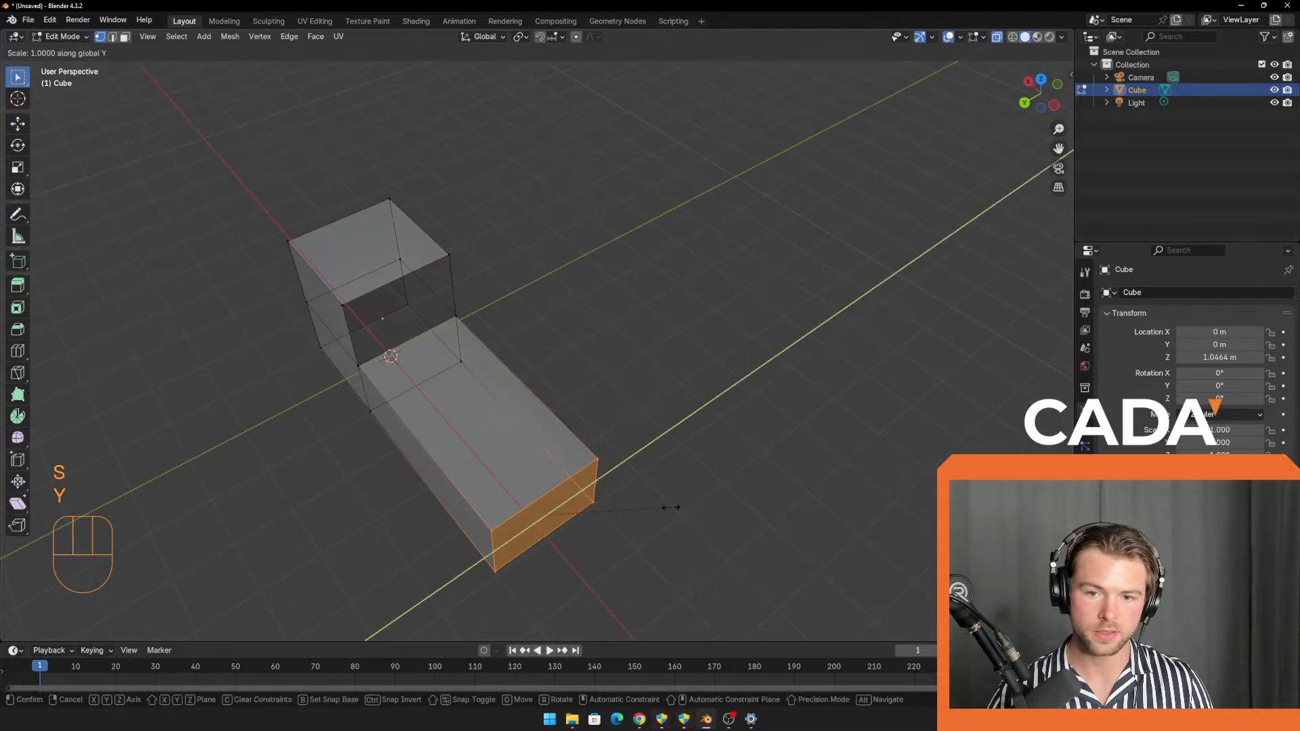
left_click(660, 542)
middle_click_drag(660, 542, 596, 526)
key("alt+z")
left_click(650, 524)
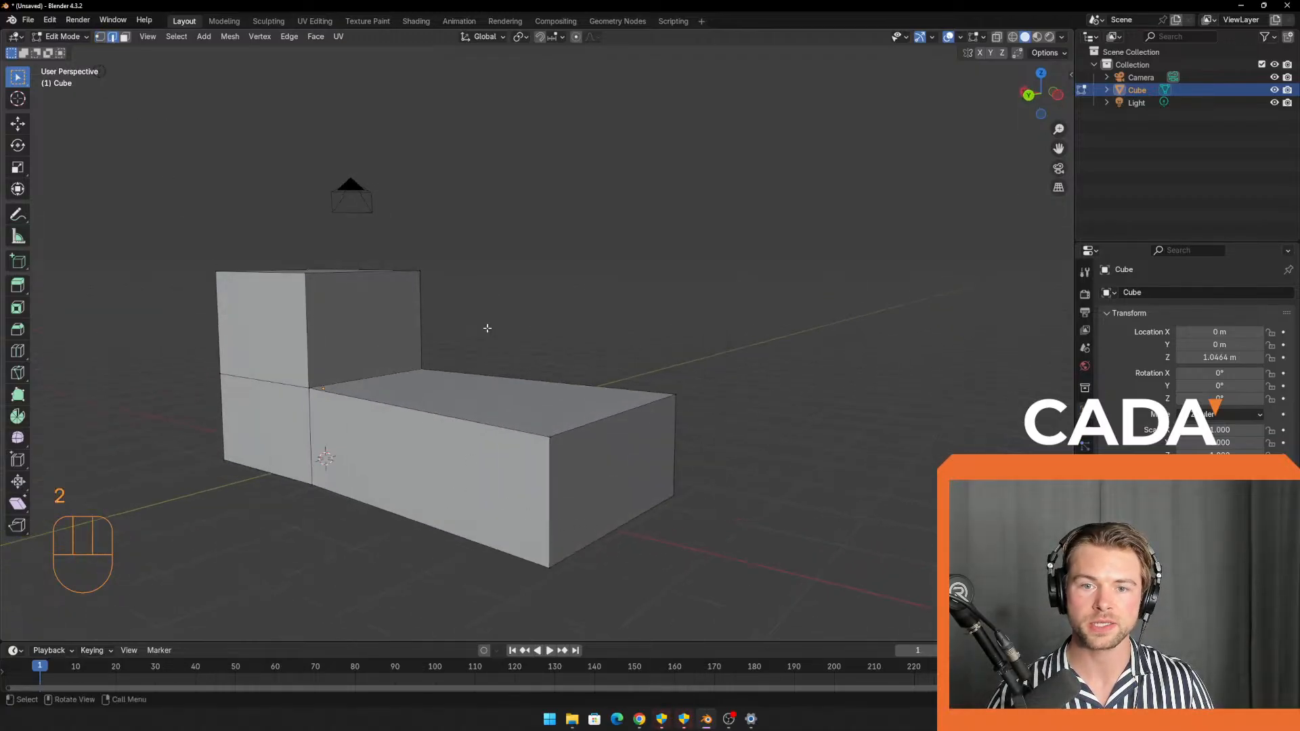
In edge select mode, select the long arm's upper outer edges, the vertical corner edges, and the raised block's top edges.
left_click(465, 421)
left_click(554, 501, "shift")
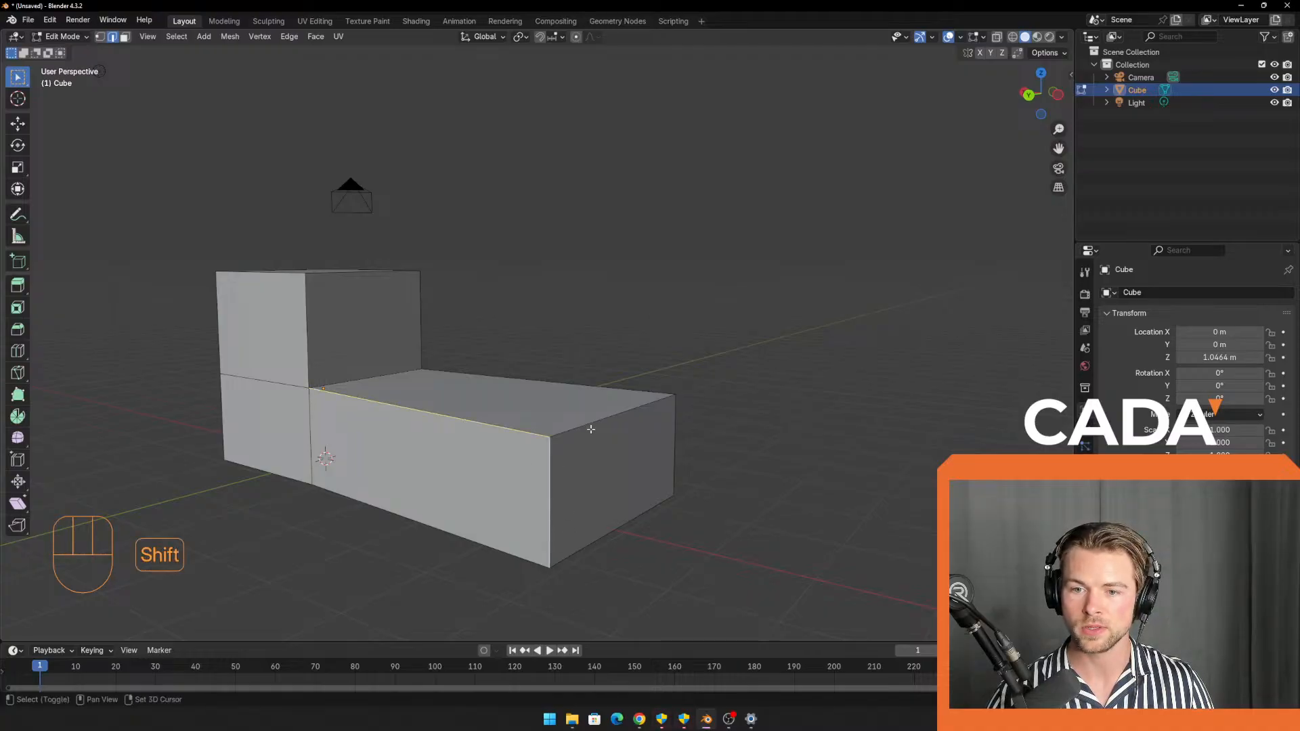
left_click(669, 440, "shift")
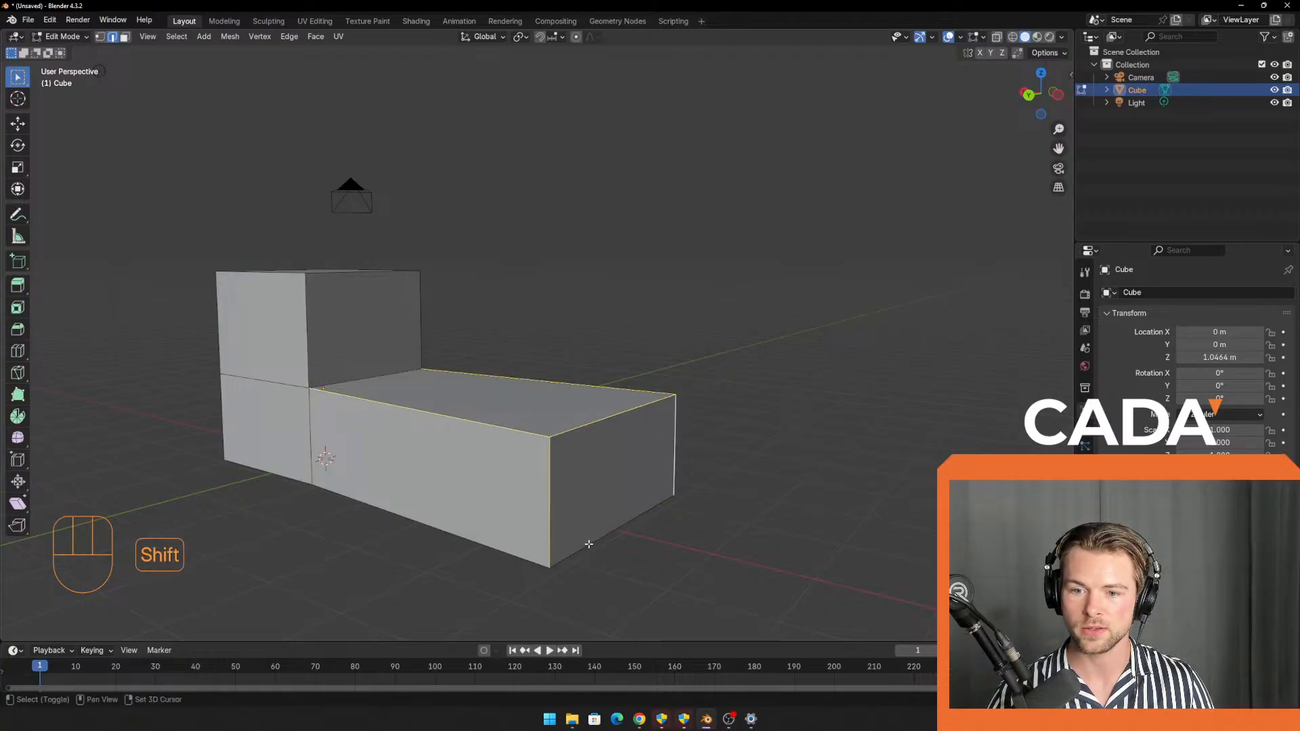
middle_click_drag(406, 513, 449, 496, "shift")
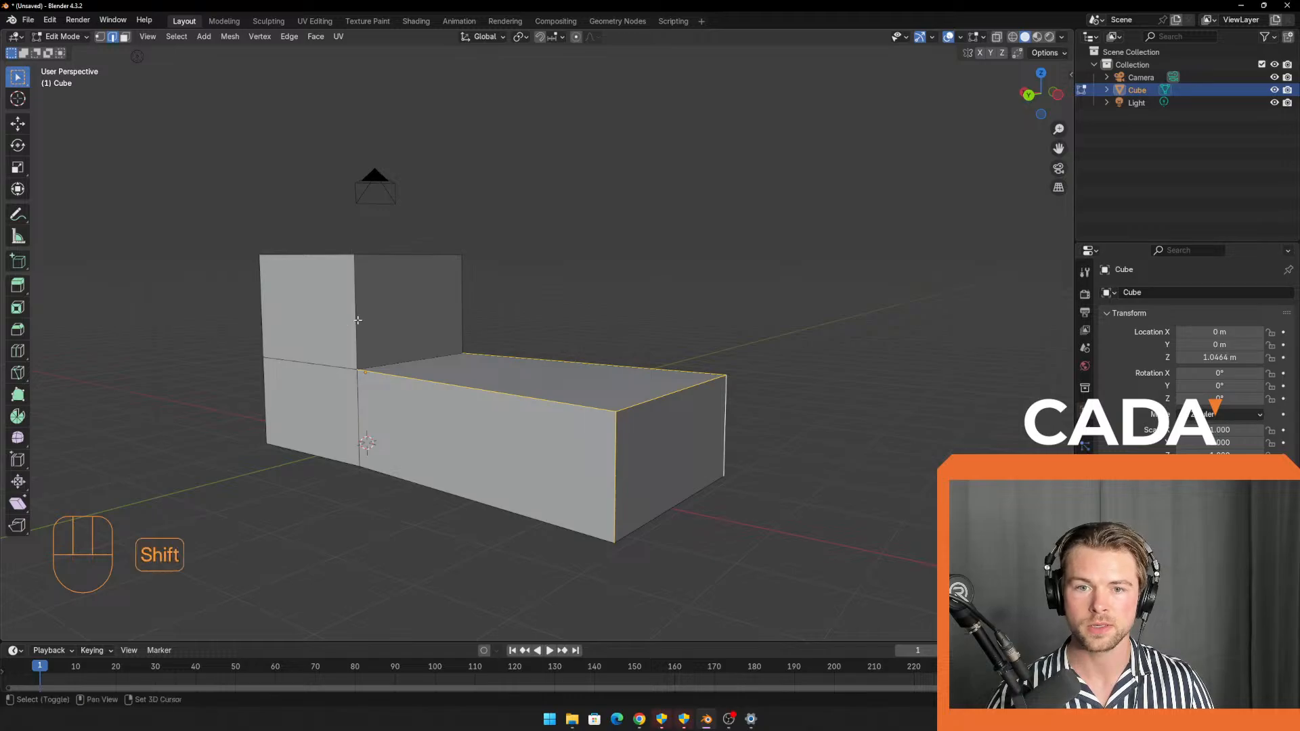
middle_click_drag(566, 343, 481, 346)
left_click(532, 297, "shift")
middle_click_drag(577, 305, 458, 337)
middle_click_drag(729, 371, 730, 375)
left_click(770, 488, "shift")
middle_click_drag(802, 515, 589, 535)
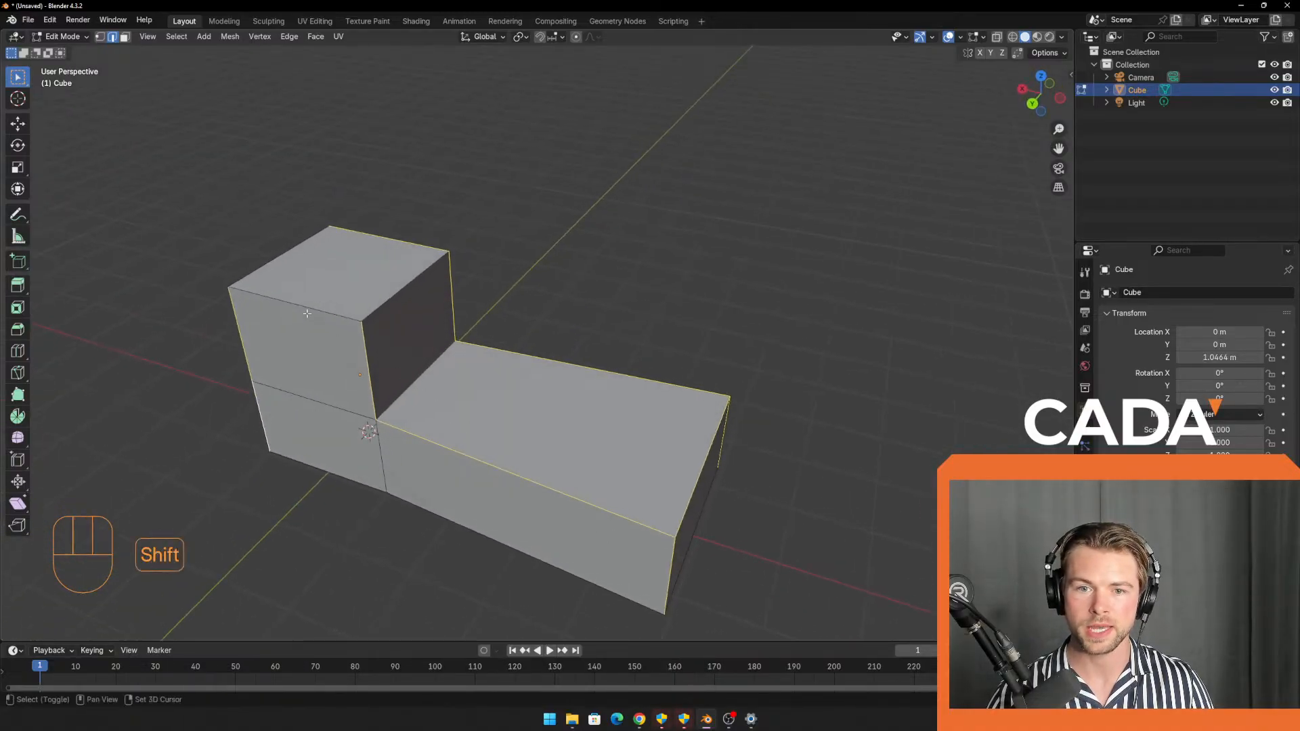
middle_click_drag(377, 385, 411, 250, "shift")
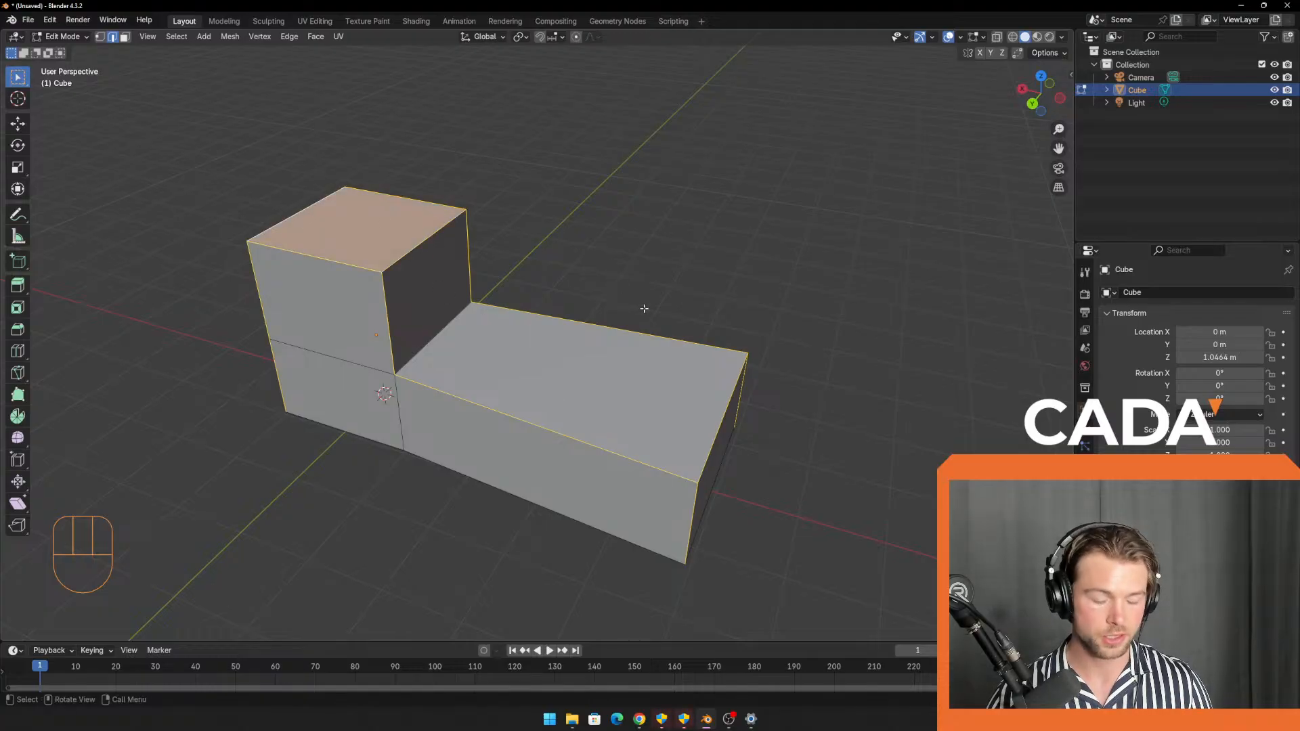
Bevel the selected edges with an offset of about 0.8 m and 4 segments, then clear the selection.
key("ctrl+b")
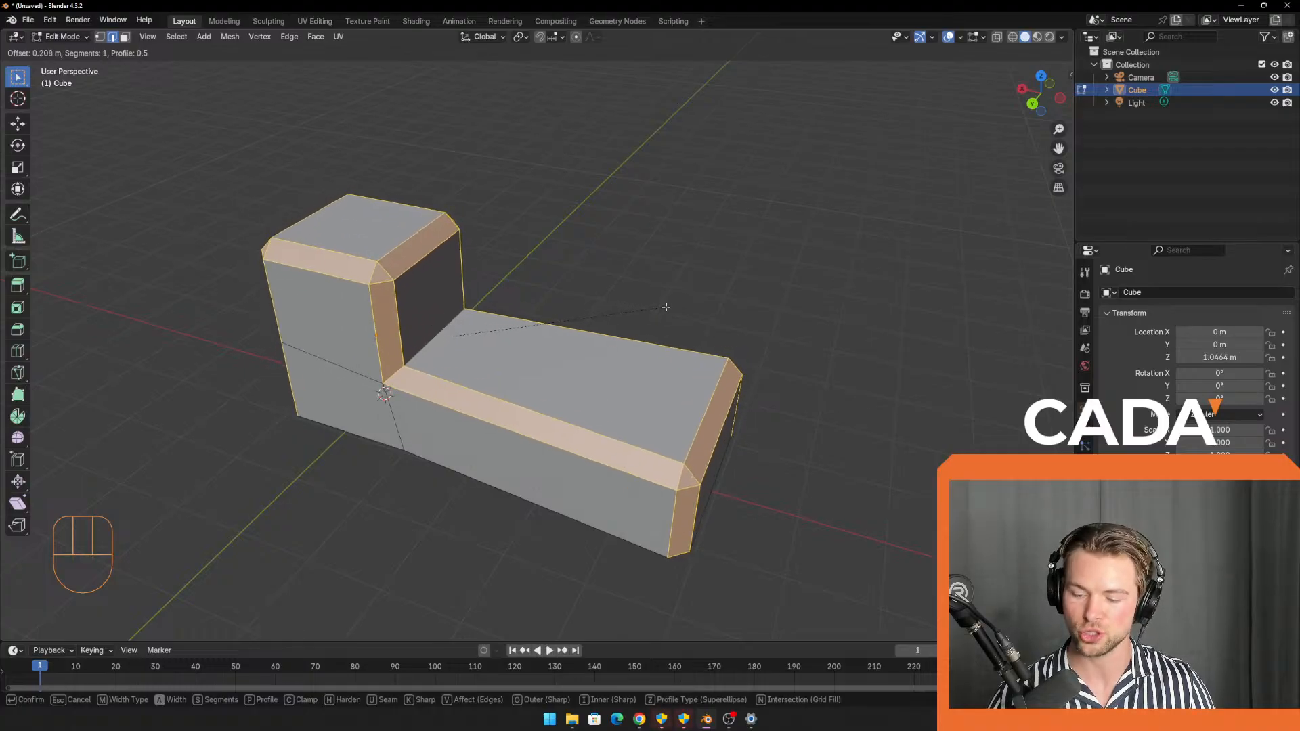
scroll(666, 308, "up", 3)
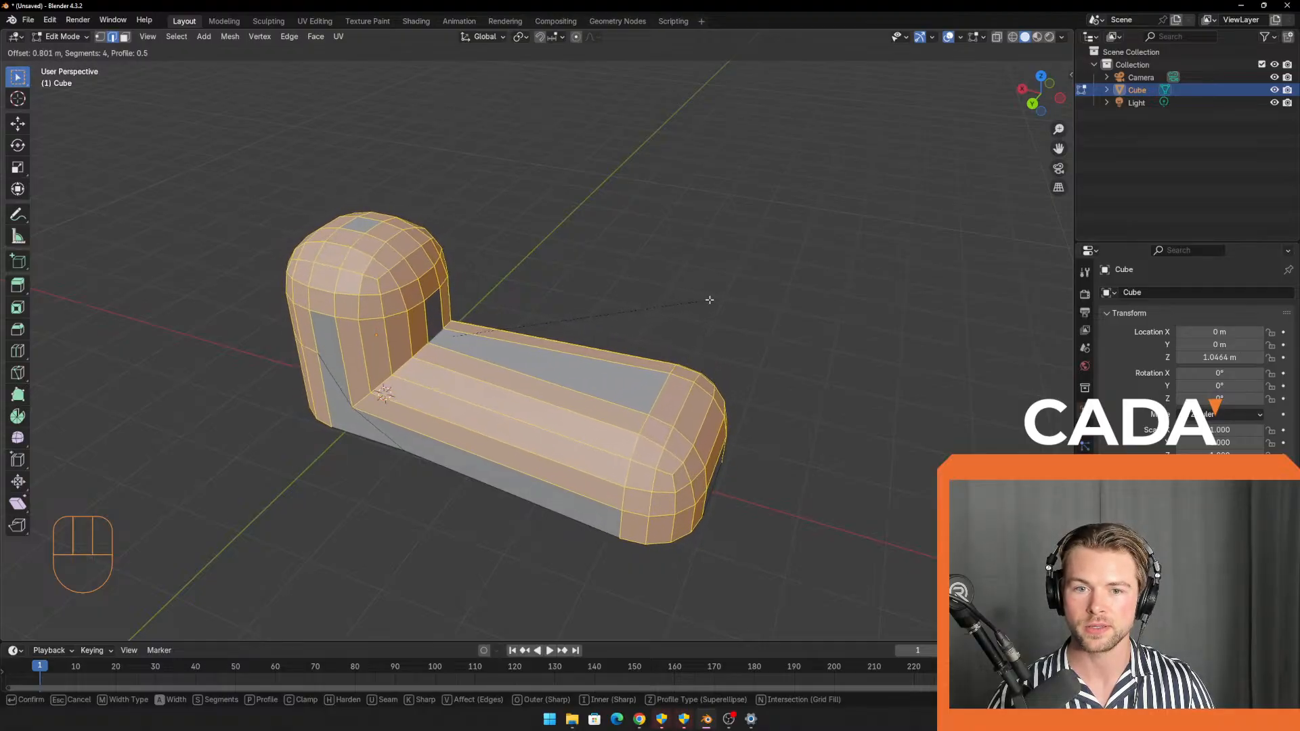
left_click(709, 299)
mouse_move(677, 520)
middle_mouse_down()
mouse_move(570, 501)
mouse_move(659, 440)
mouse_move(583, 426)
mouse_move(757, 517)
mouse_move(653, 522)
middle_mouse_up()
left_click(591, 506)
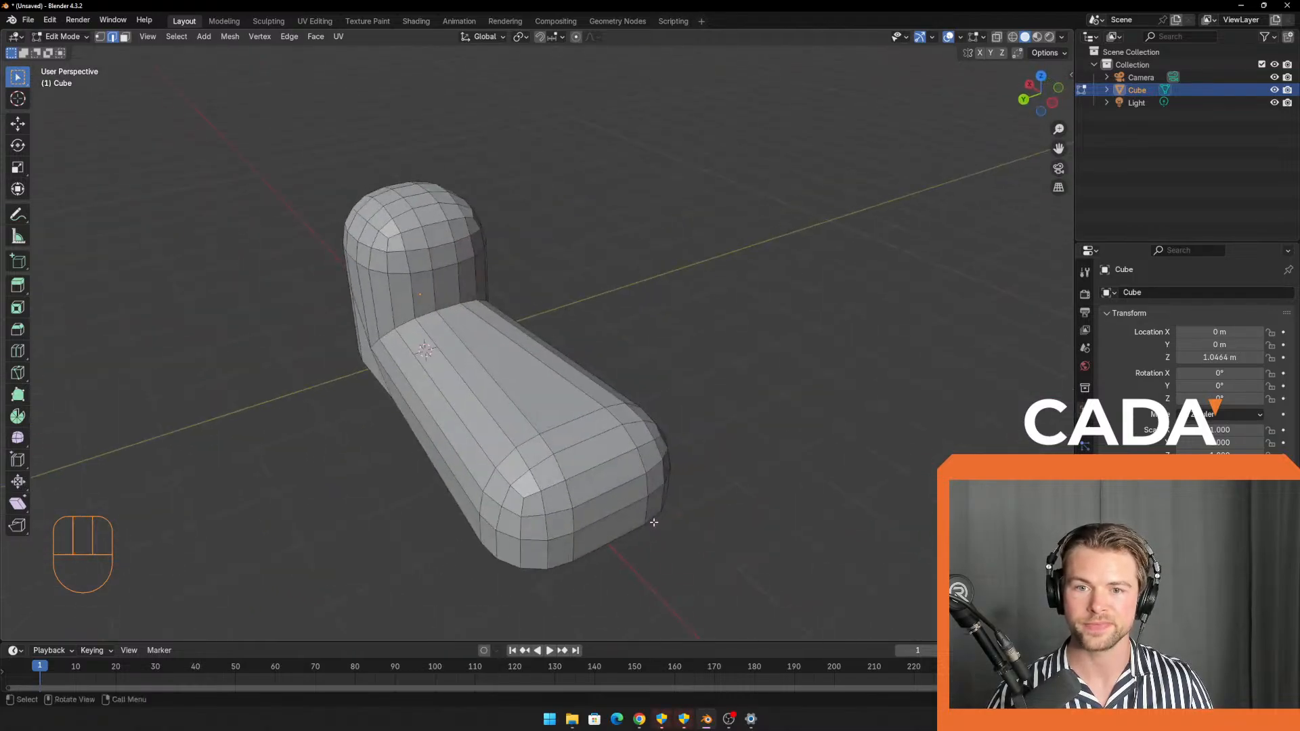
scroll(653, 522, "down", 1)
middle_click_drag(578, 496, 669, 503)
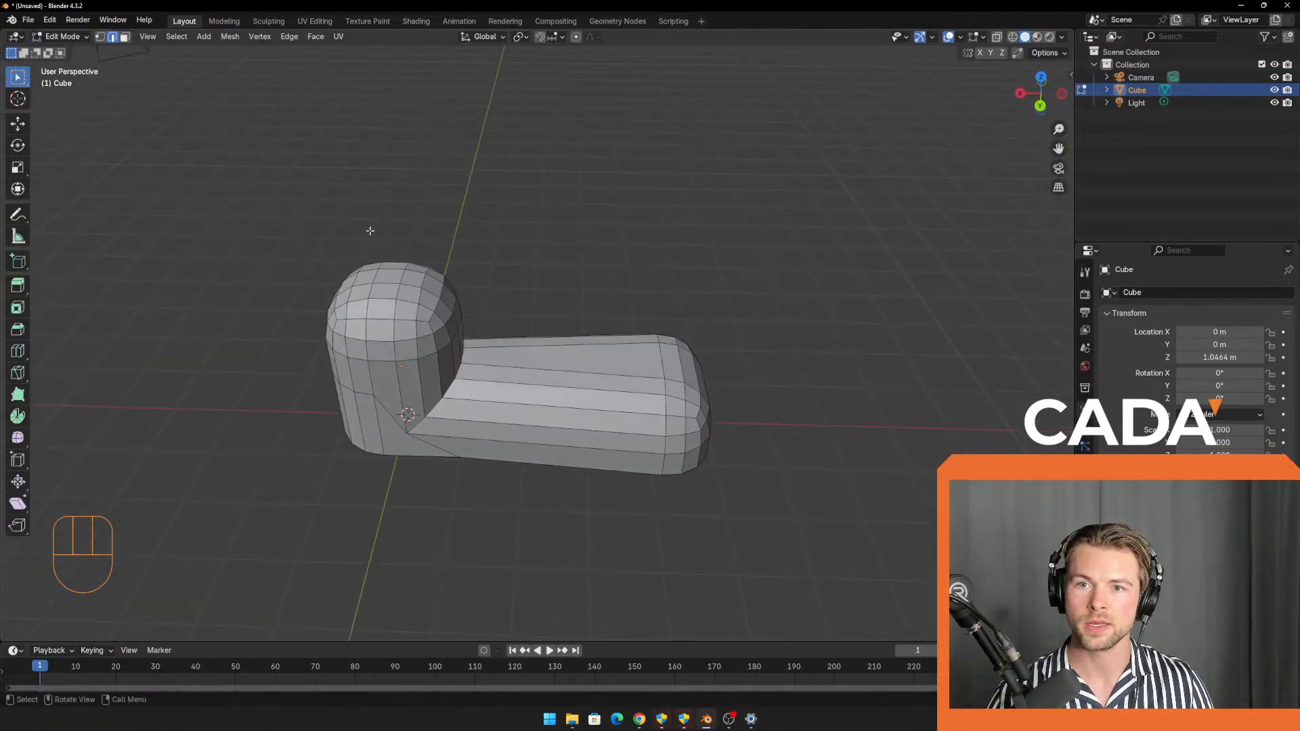
In face select mode, select a small face on top of the rounded block and enable proportional editing.
middle_click_drag(398, 276, 414, 291)
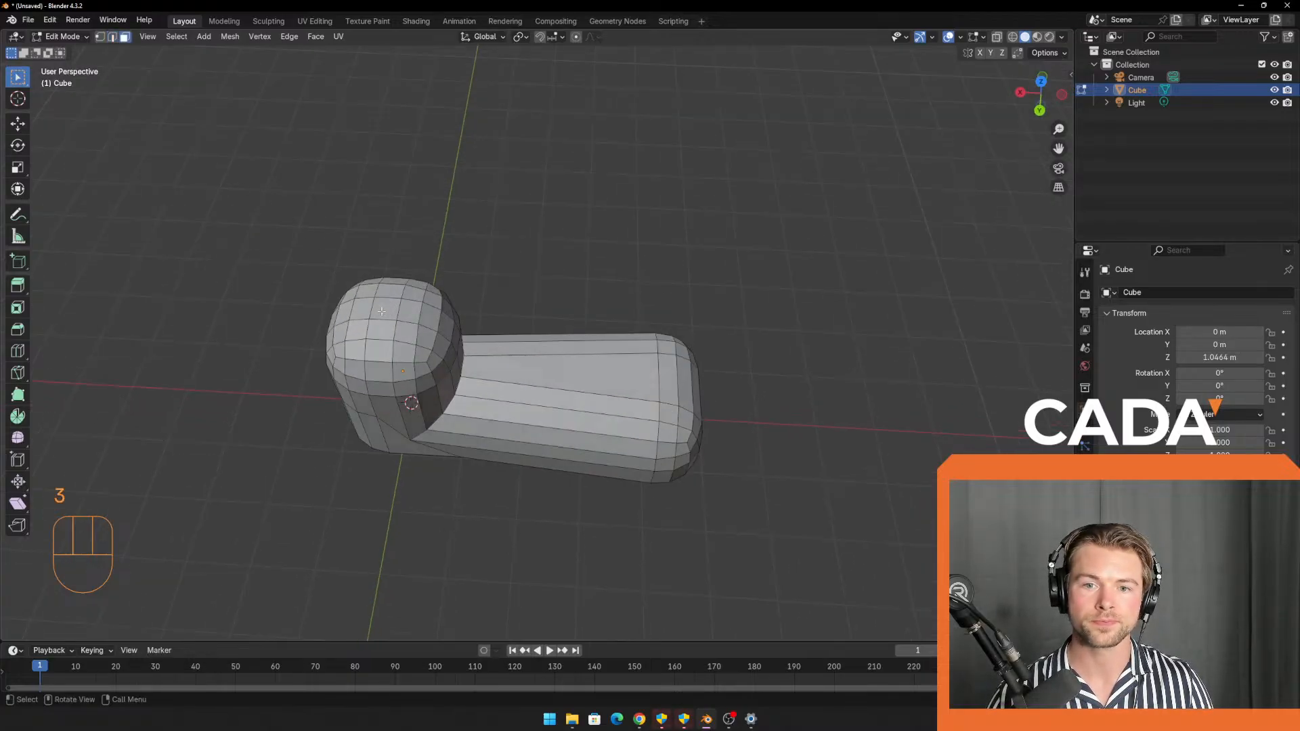
middle_click_drag(526, 270, 522, 257)
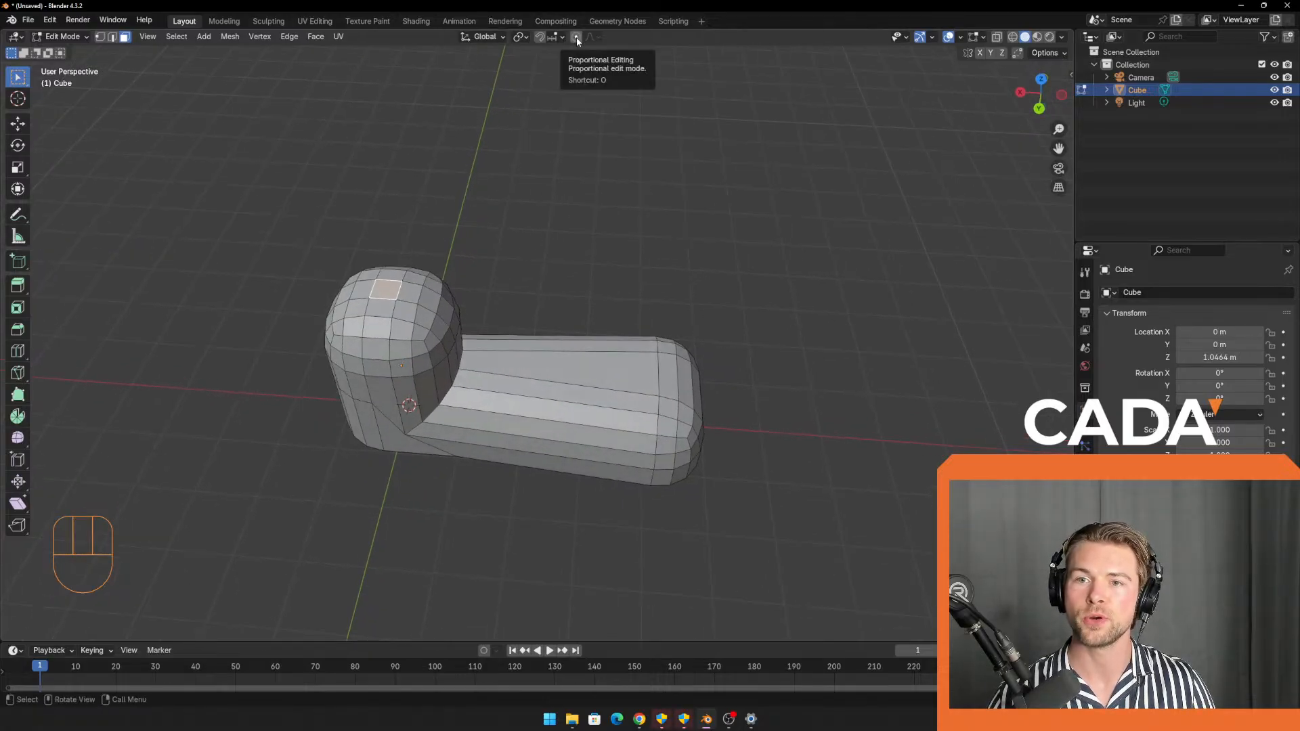
left_click(576, 37)
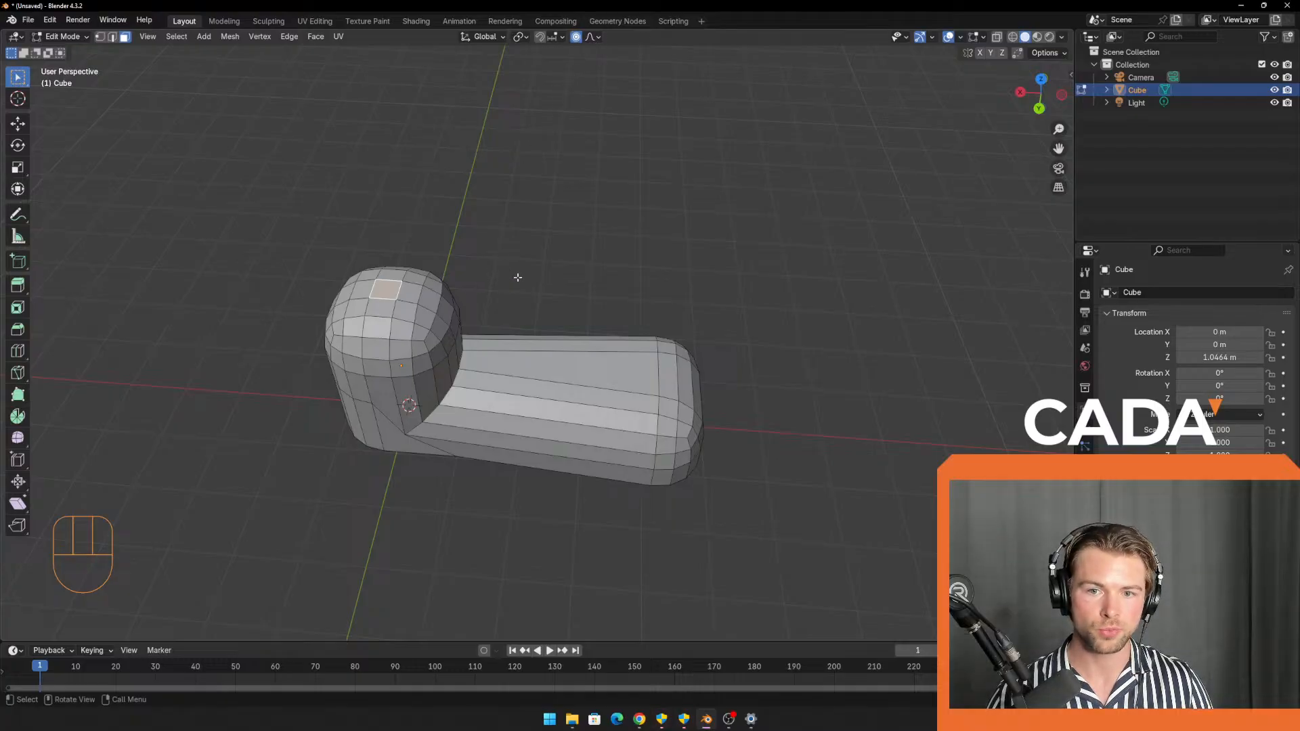
Move the selected top face slightly with proportional editing, enlarging the influence size to about 3.14 m.
key("g")
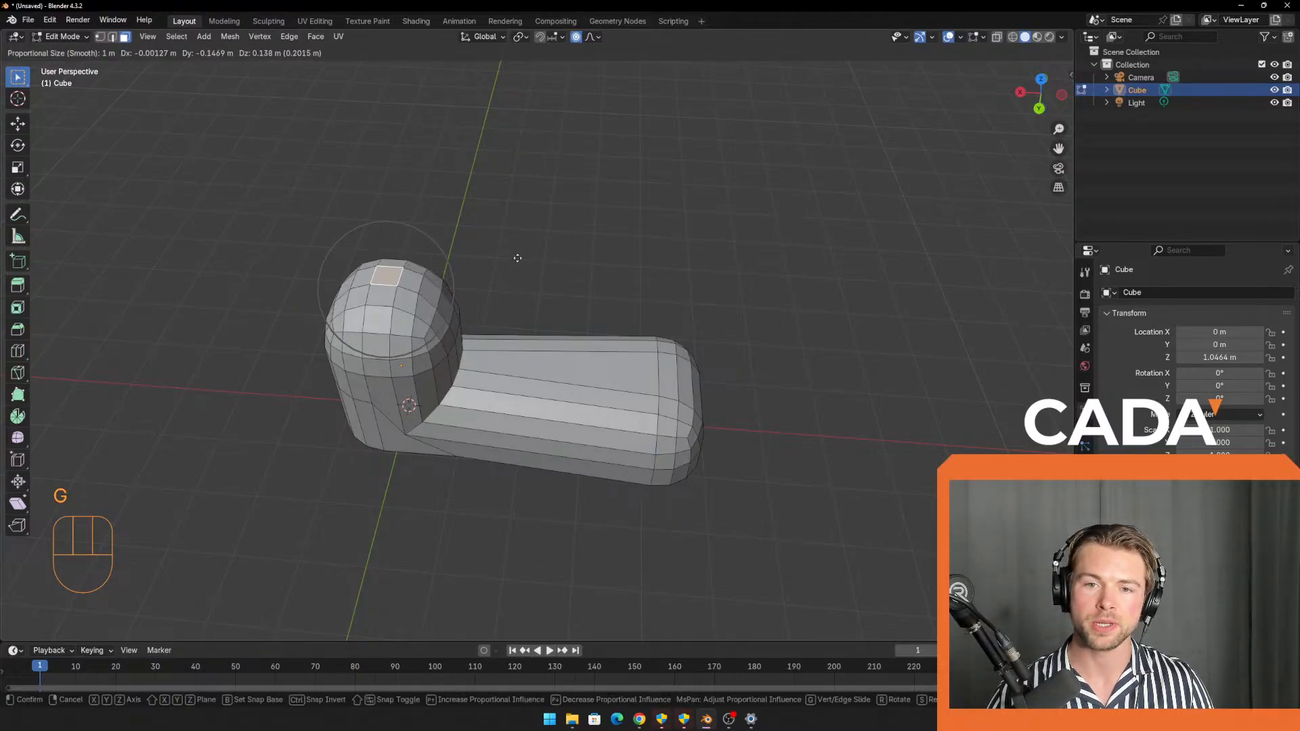
scroll(518, 264, "down", 11)
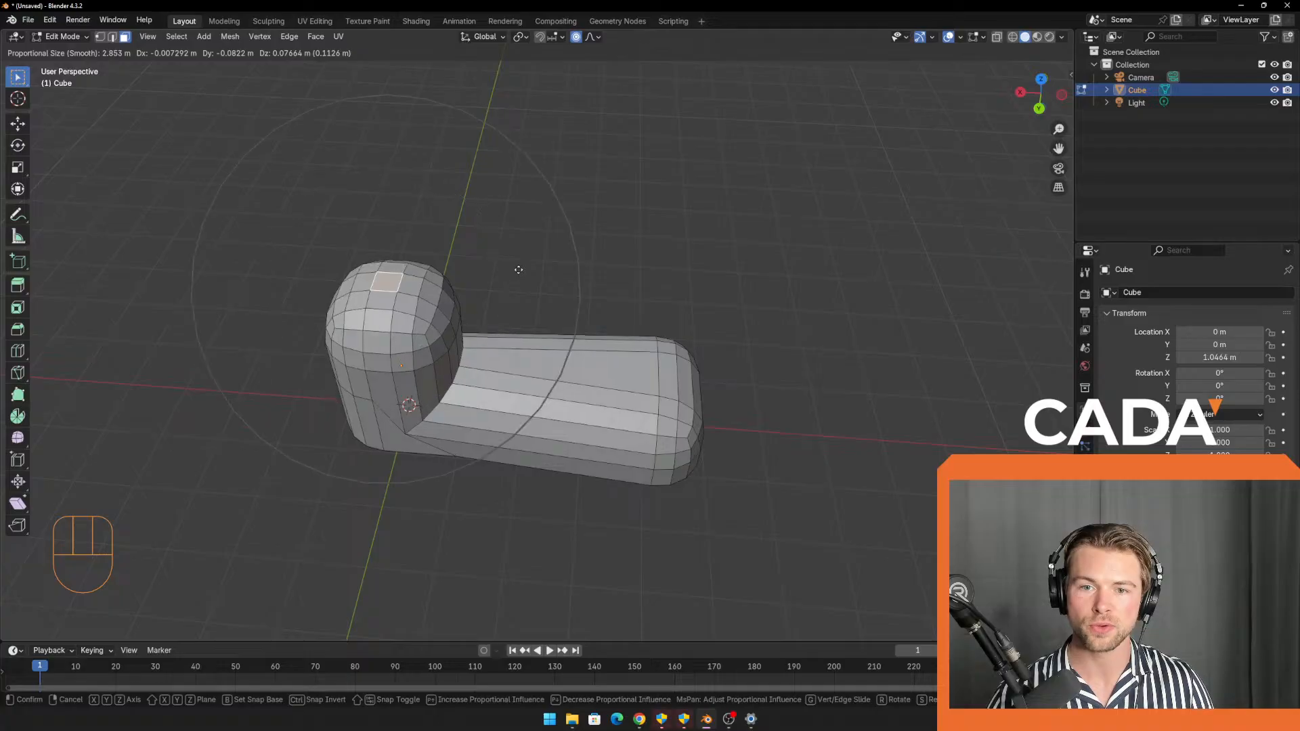
scroll(519, 270, "down", 1)
left_click(516, 281)
middle_click_drag(517, 281, 539, 229)
Move the top face down about 0.38 m along global Z with a proportional size of 1.331 m, then disable proportional editing.
key("g")
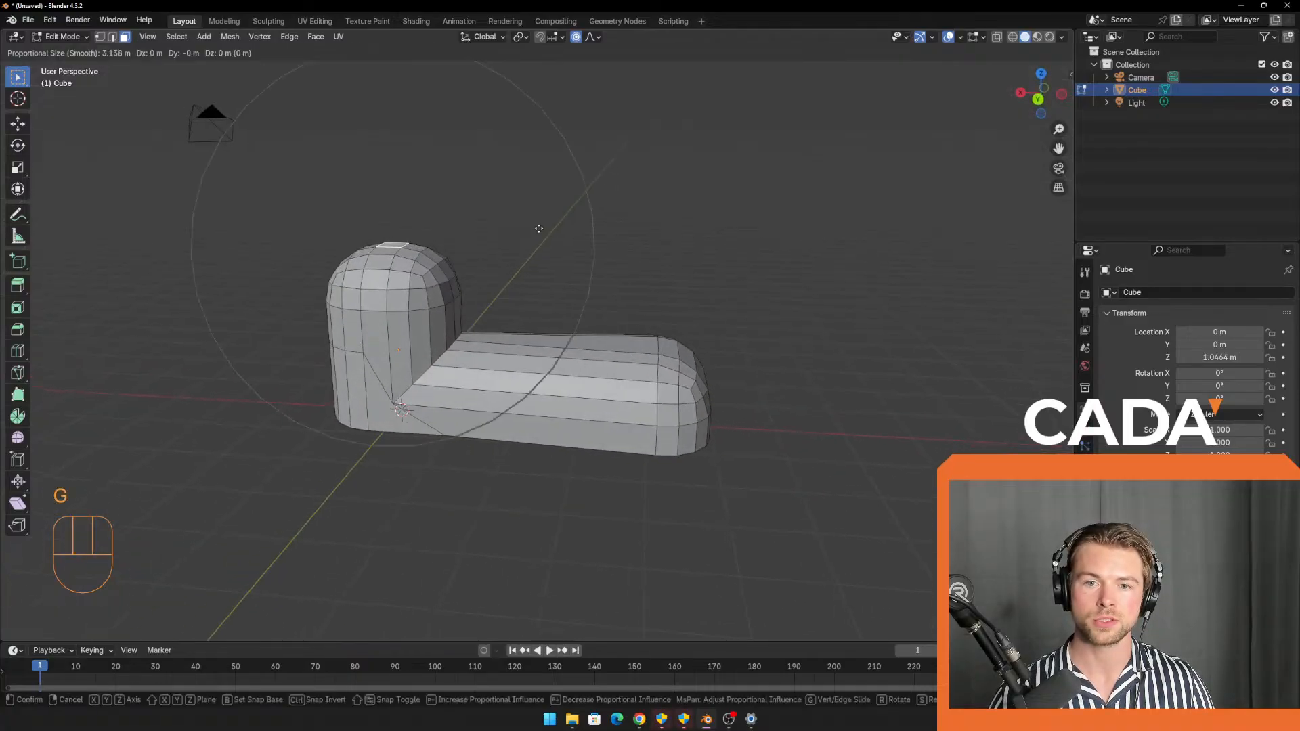
key("z")
scroll(536, 244, "up", 7)
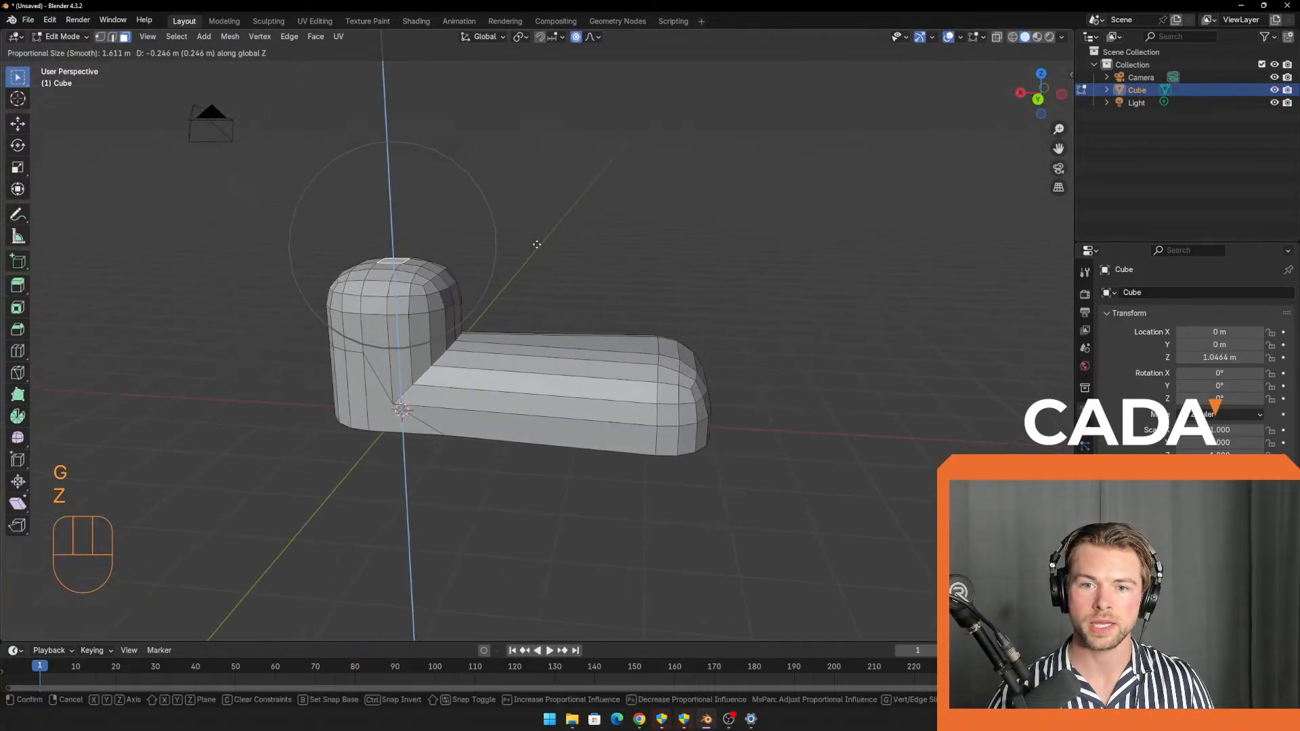
scroll(536, 244, "up", 4)
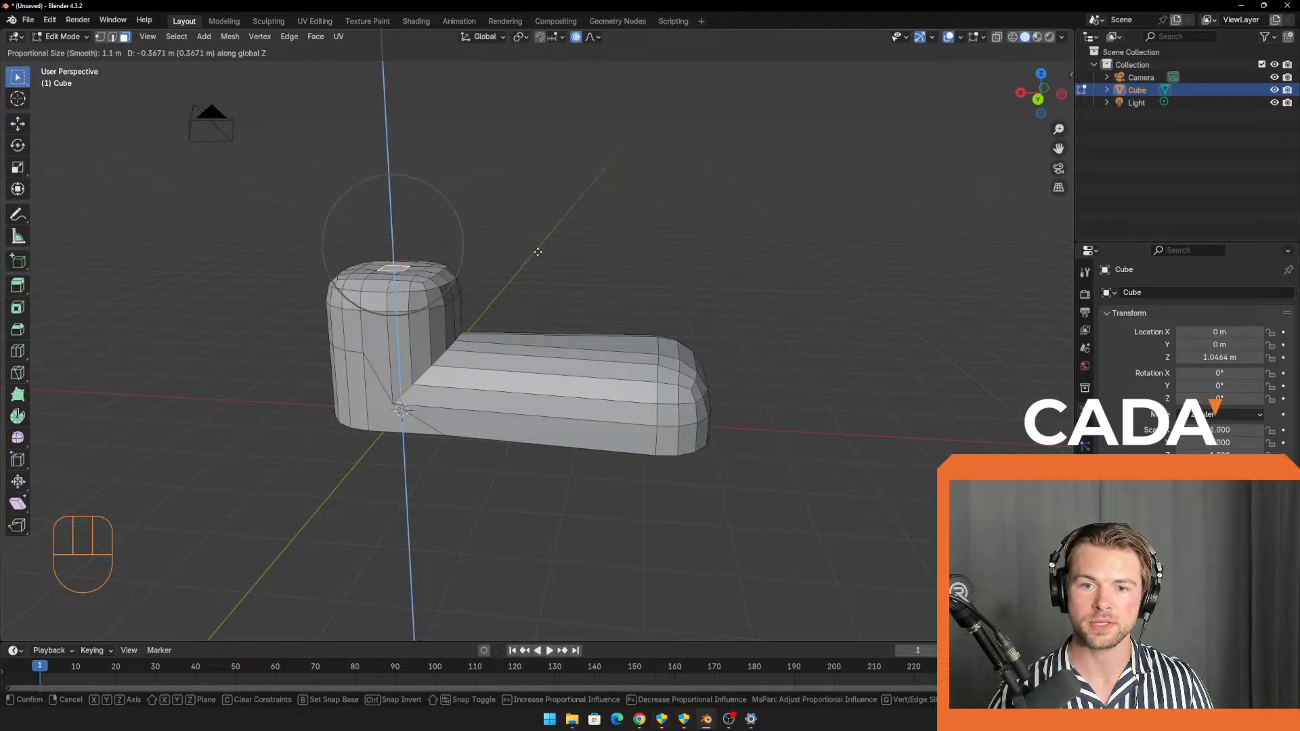
scroll(538, 252, "down", 2)
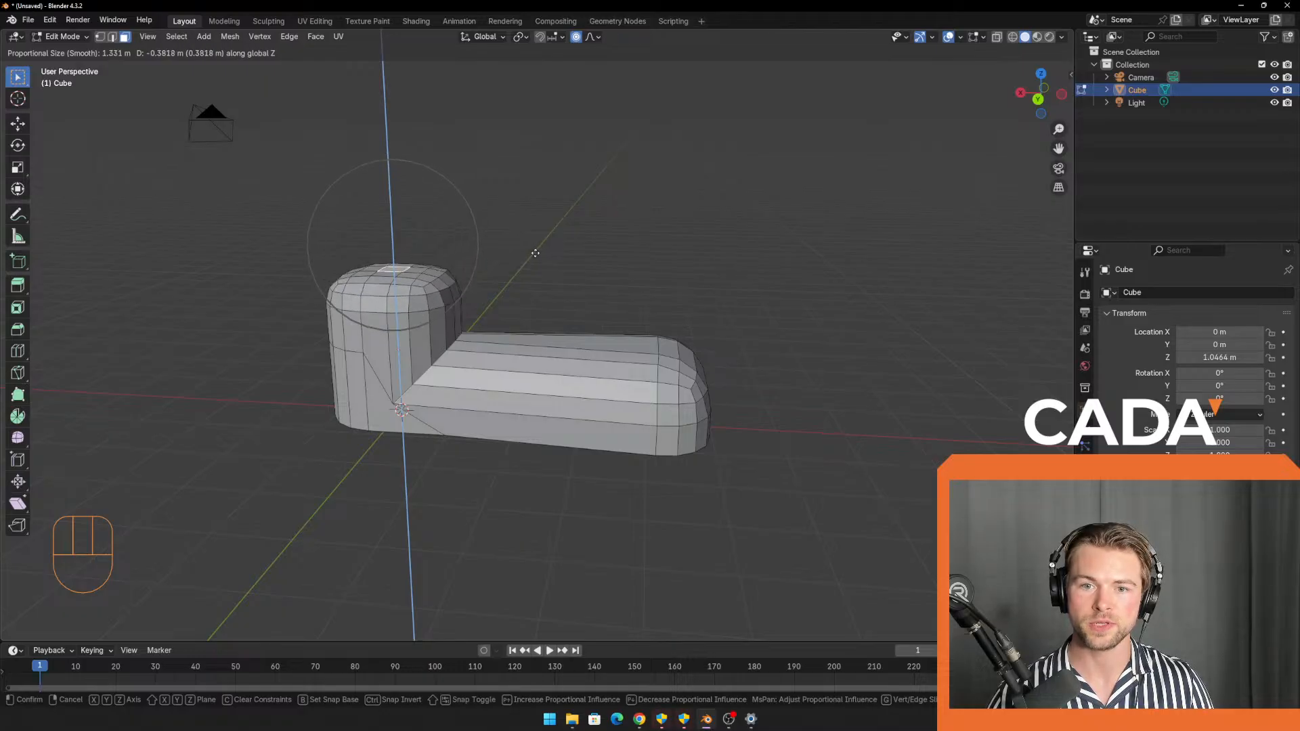
left_click(535, 253)
left_click(576, 36)
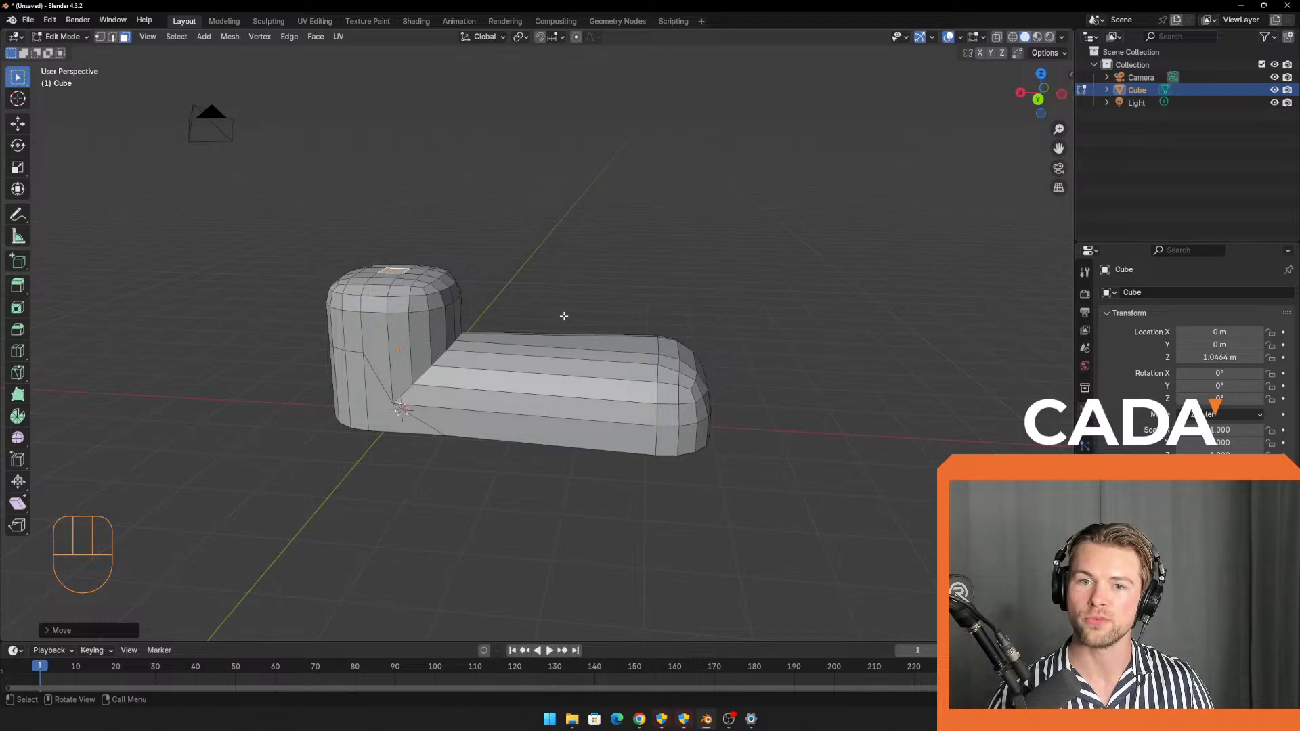
Select the group of small faces covering most of the top of the upright rounded section.
middle_click_drag(560, 314, 553, 373)
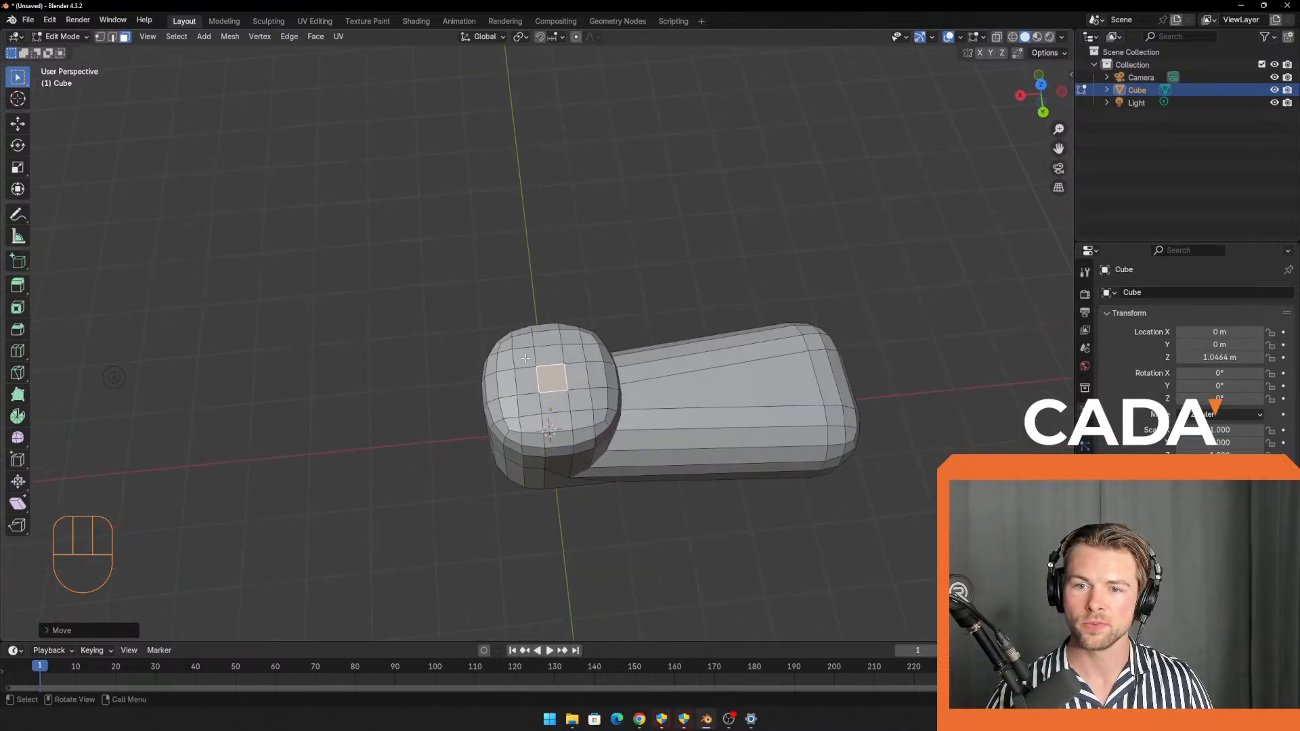
left_click(525, 358)
left_click(548, 356, "shift")
left_click(572, 354, "shift")
left_click(570, 337, "shift")
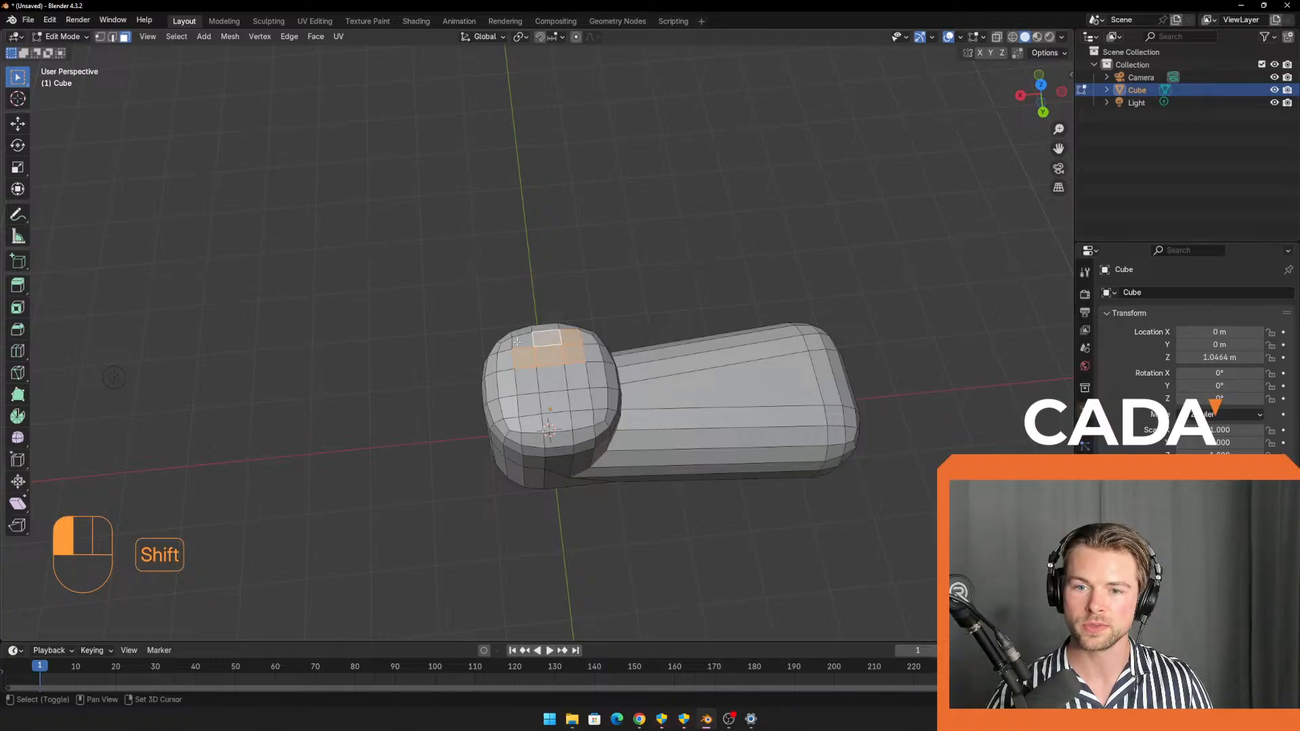
left_click(518, 342, "shift")
left_click(527, 380, "shift")
left_click(551, 379, "shift")
left_click(576, 377, "shift")
left_click(556, 401, "shift")
left_click(530, 405, "shift")
left_click(532, 423, "shift")
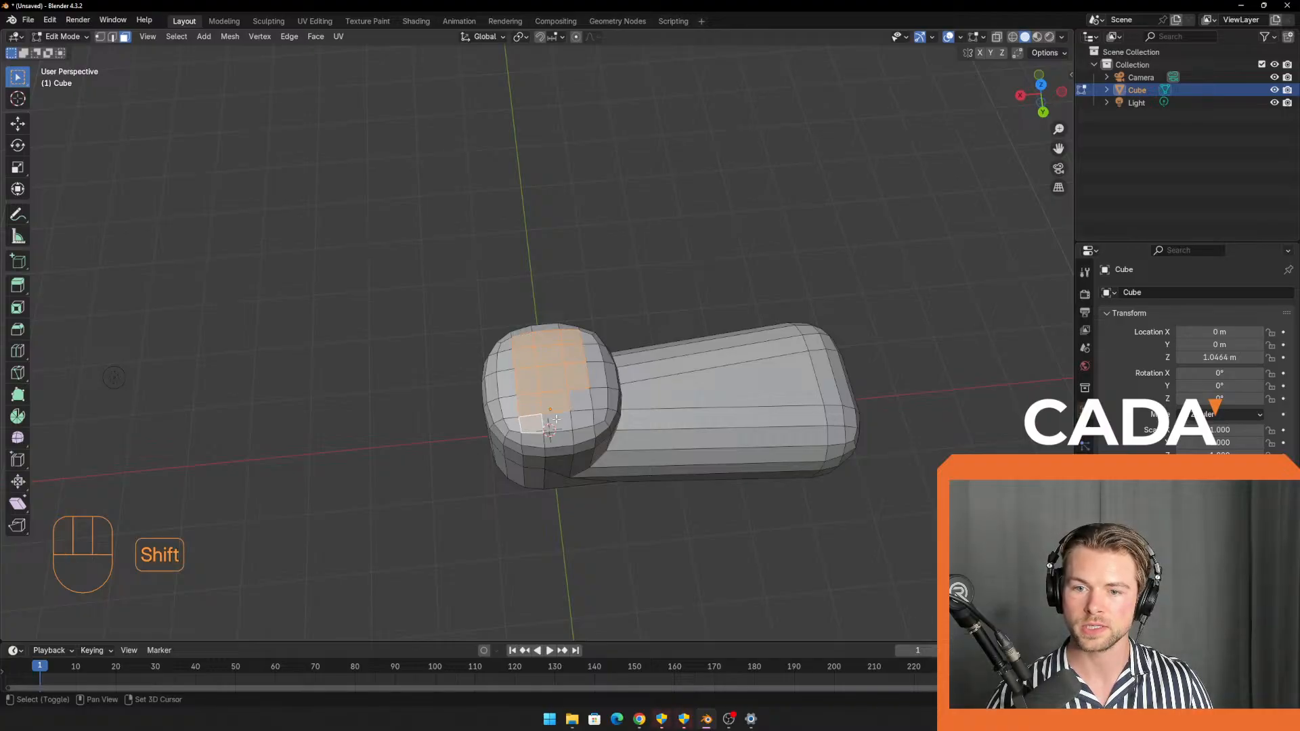
left_click(584, 402, "shift")
left_click(597, 398, "shift")
left_click(595, 375, "shift")
left_click(591, 350, "shift")
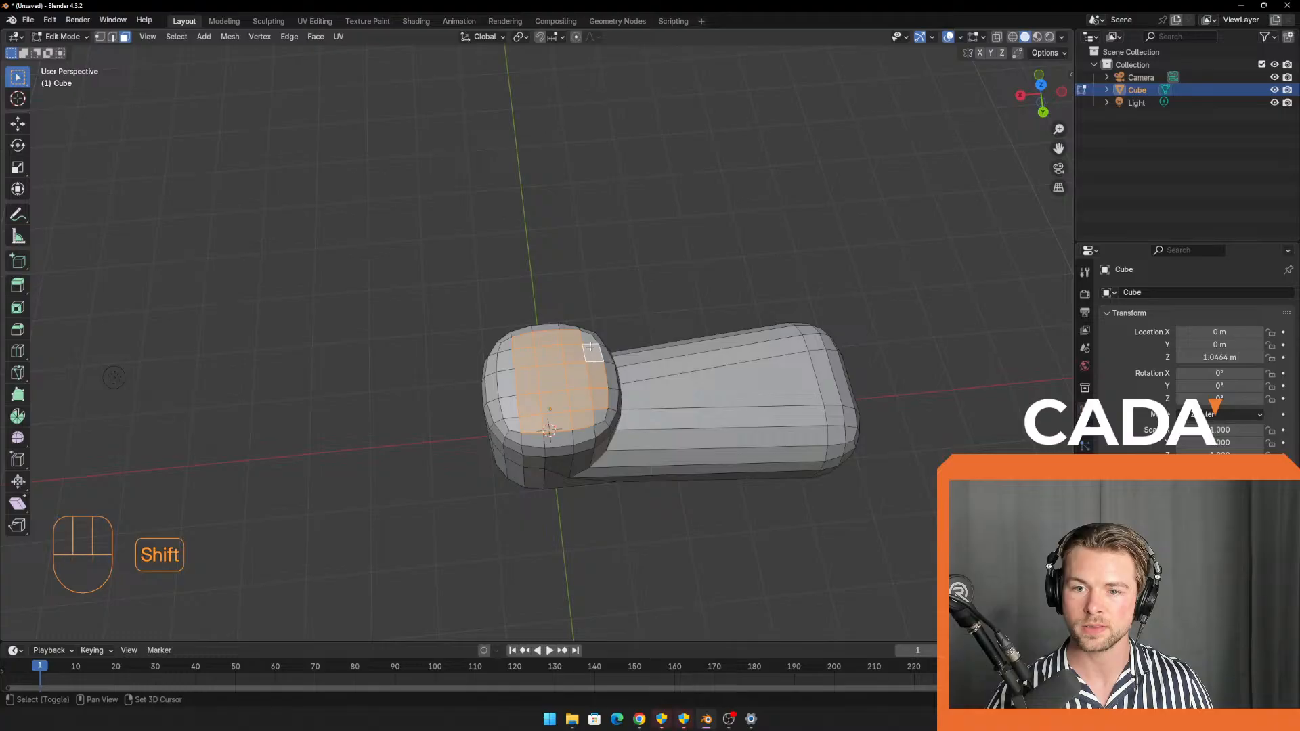
left_click(587, 339, "shift")
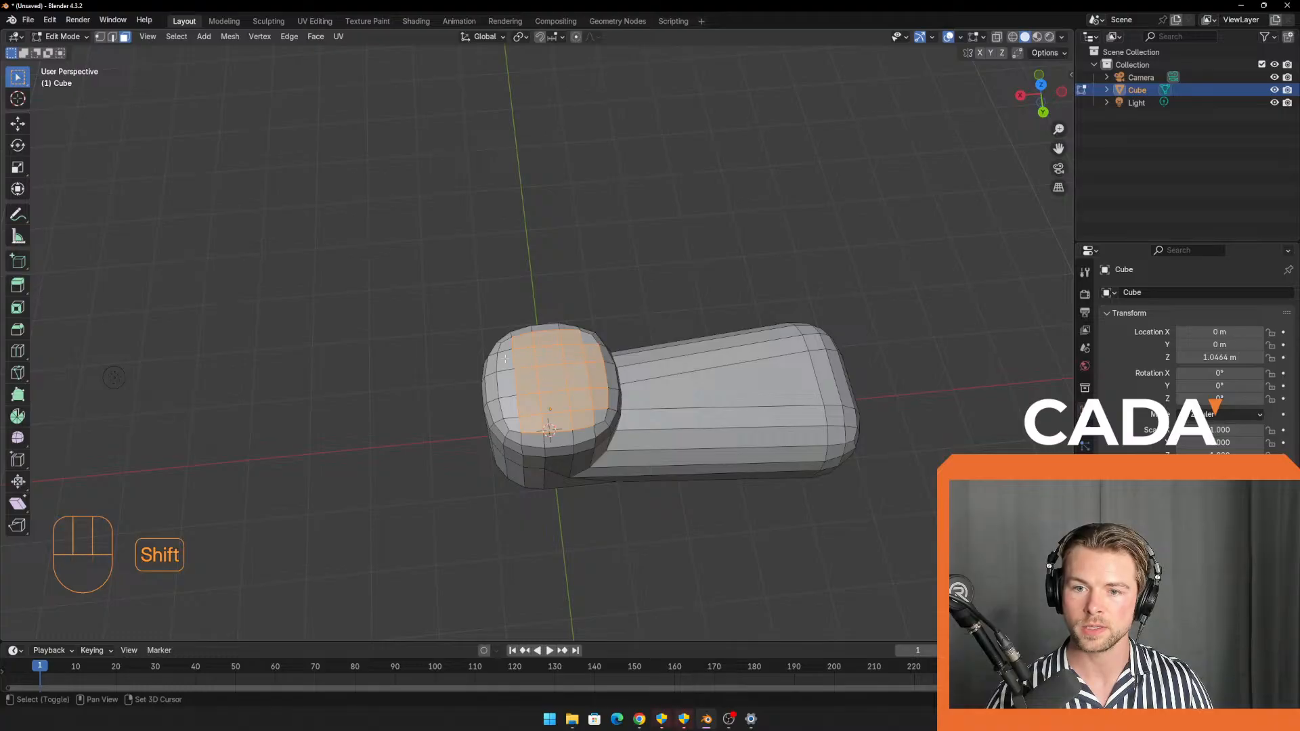
Extrude the selected top faces about 0.5 m down into the upright section to form a recess, then clear the selection.
middle_click_drag(520, 404, 643, 278)
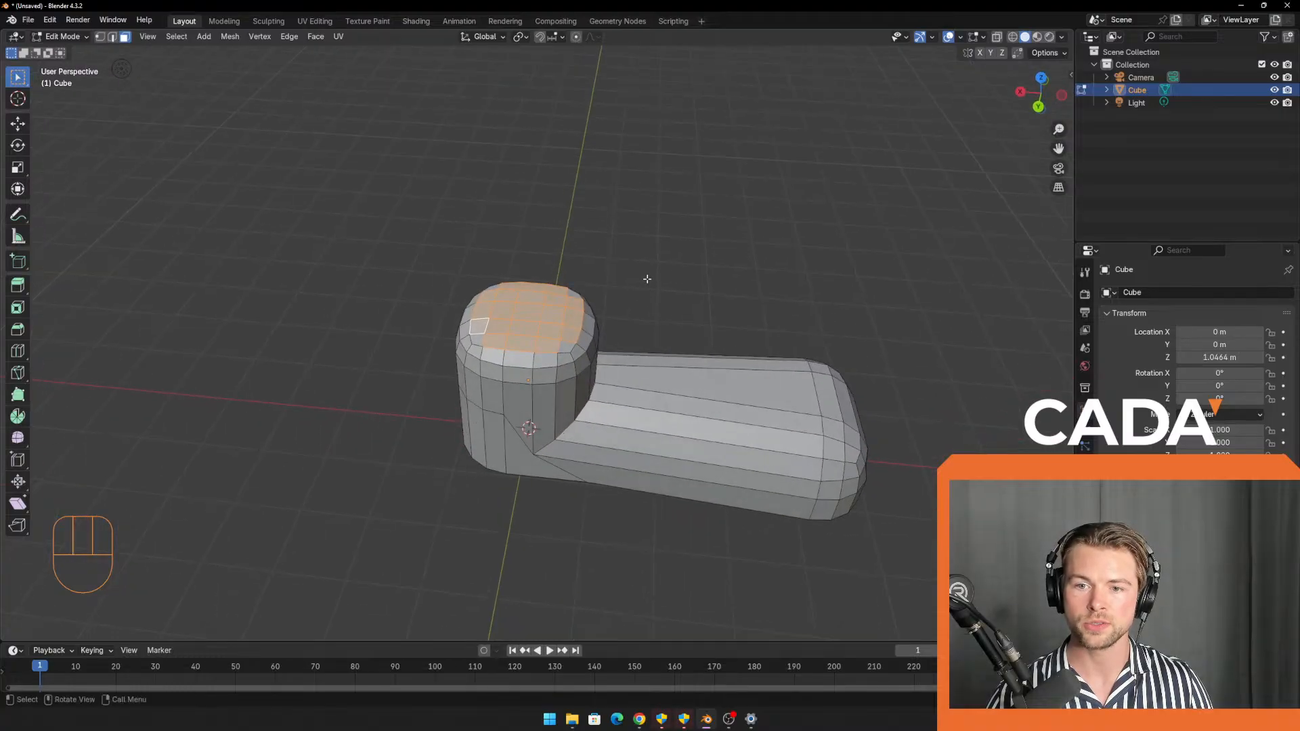
key("e")
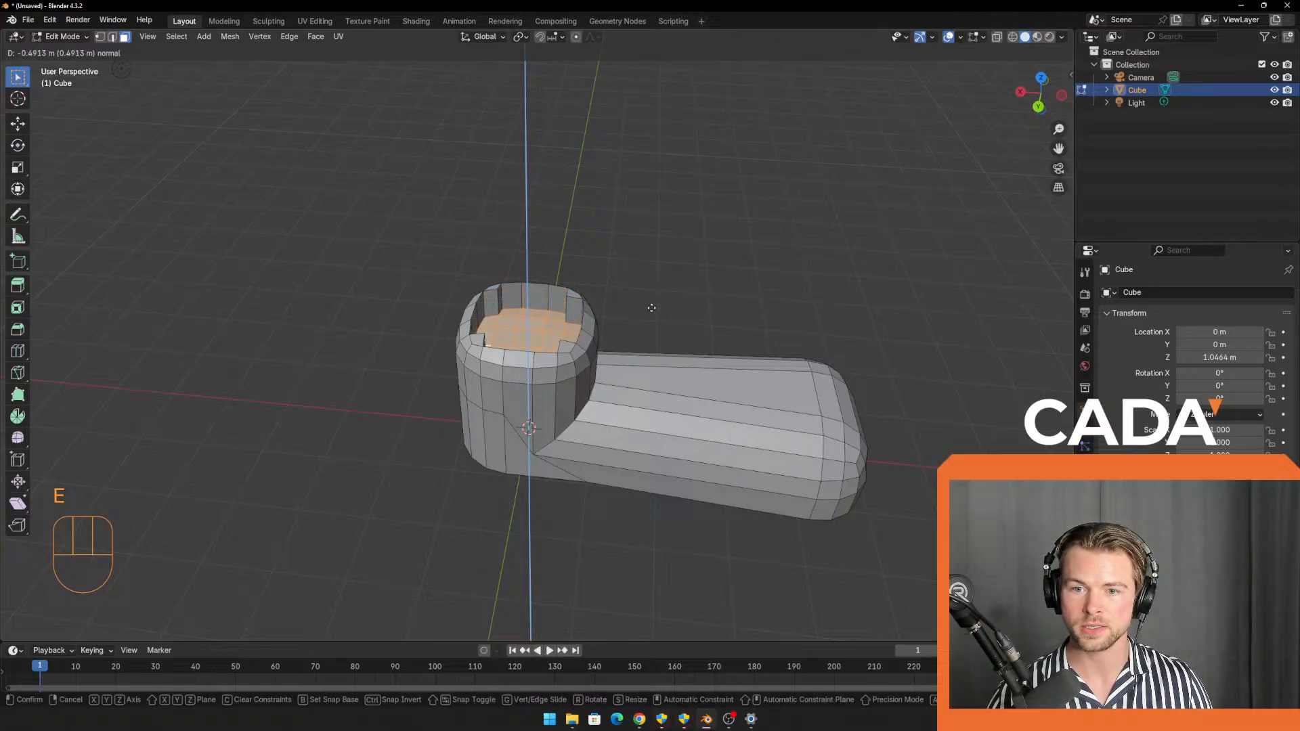
left_click(649, 313)
middle_click_drag(679, 610, 619, 394)
left_click(670, 271)
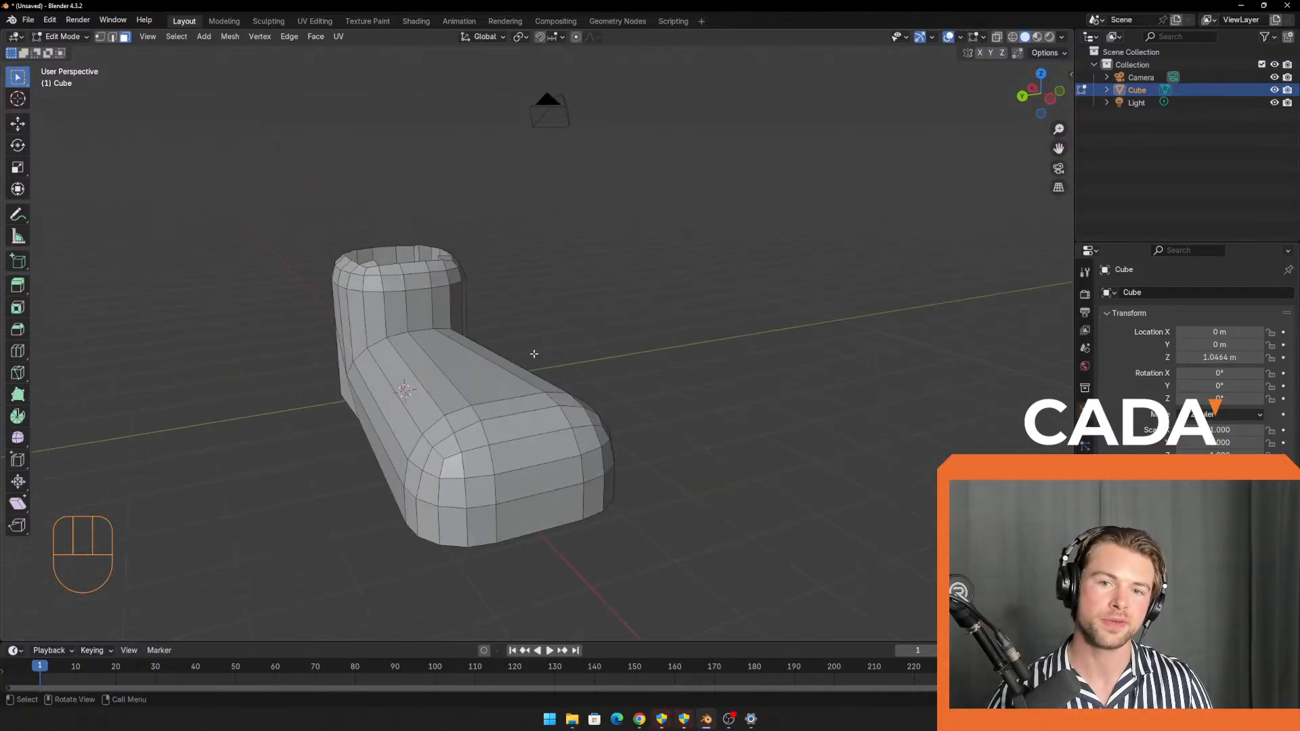
Switch the viewport shading to Material Preview.
middle_click_drag(534, 353, 632, 349)
middle_click_drag(607, 300, 582, 331, "shift")
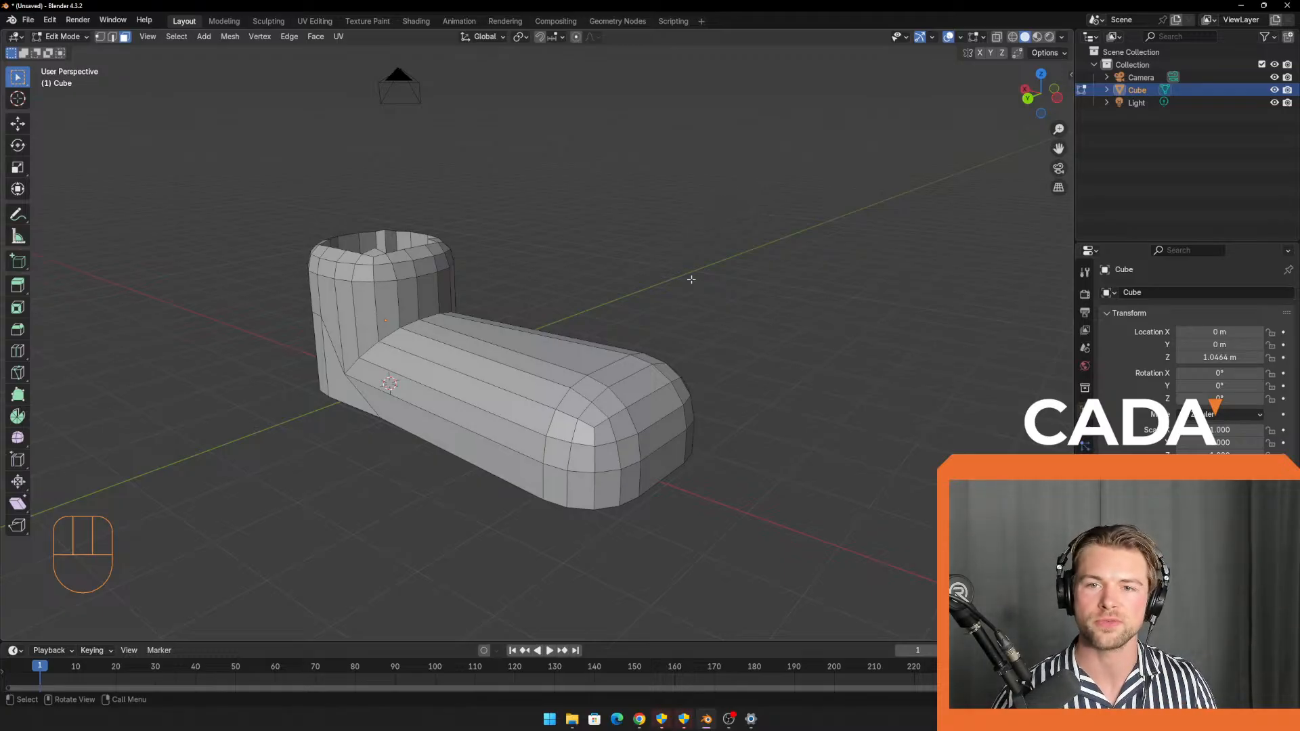
middle_click_drag(612, 292, 686, 320, "shift")
mouse_move(686, 322)
middle_mouse_down()
mouse_move(727, 237)
mouse_move(675, 280)
middle_mouse_up()
left_click(1037, 38)
scroll(721, 340, "down", 5)
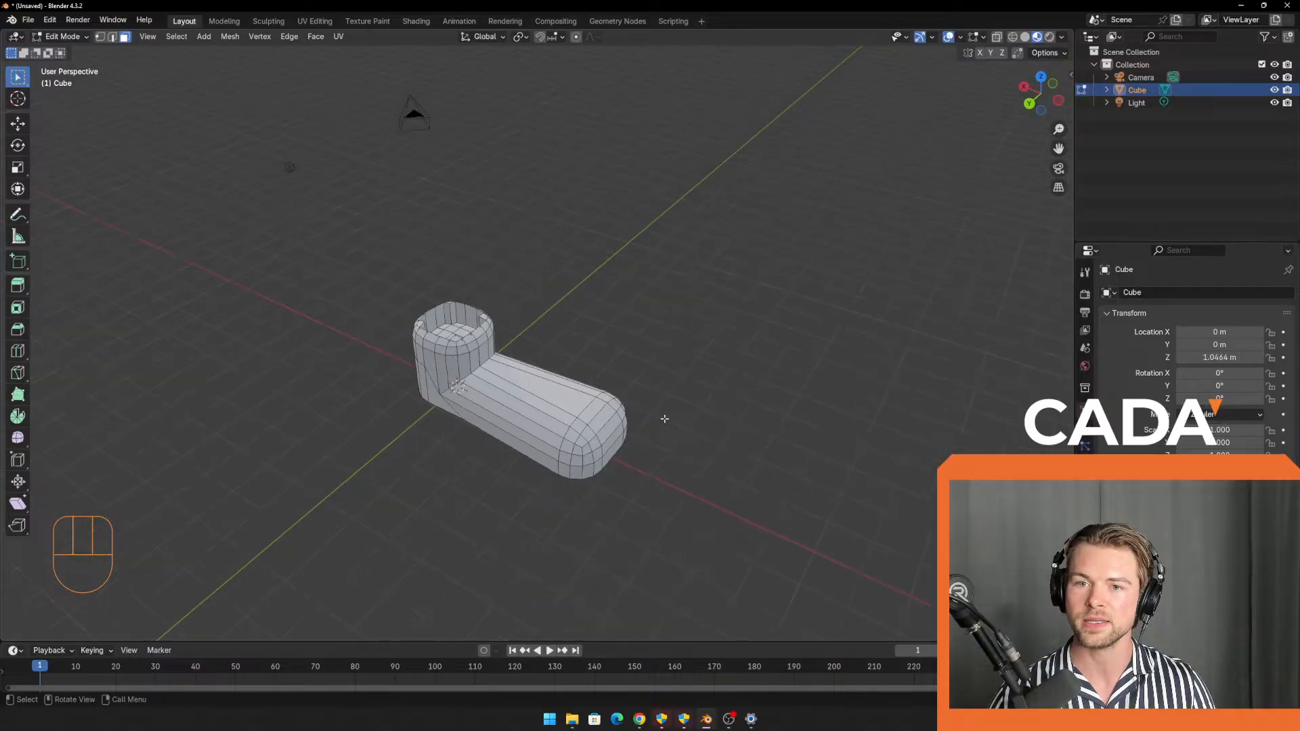
scroll(660, 399, "up", 4)
scroll(637, 400, "up", 1)
middle_click_drag(637, 406, 634, 381)
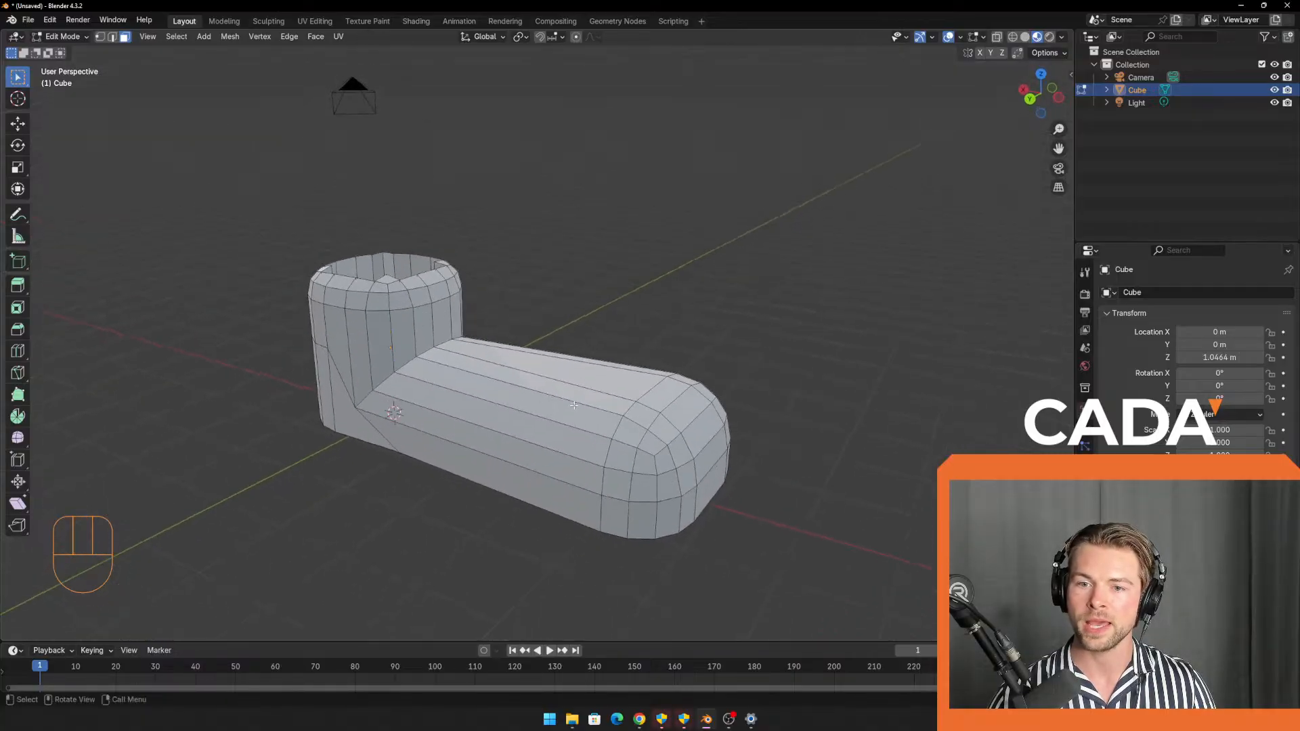
Return to Object Mode, give the object a new material with a light orange base color, and deselect the object.
left_click(573, 406)
key("Tab")
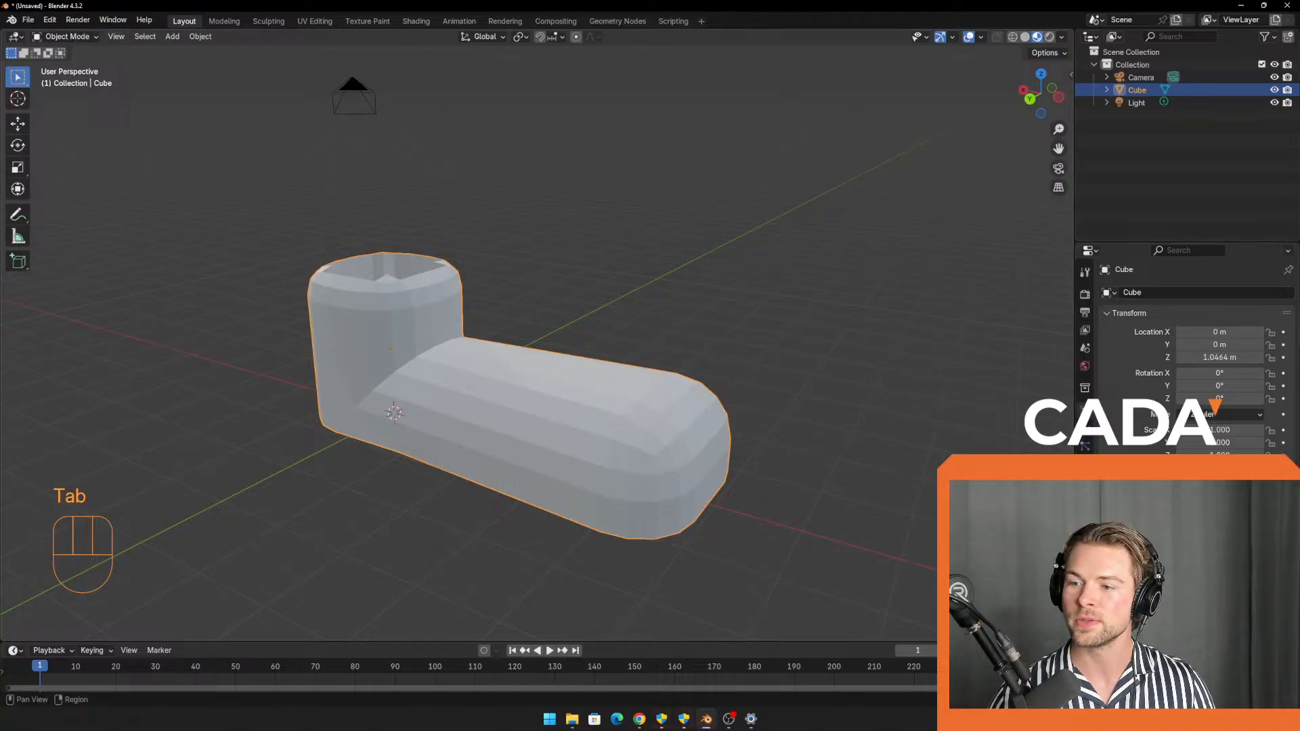
left_click(1084, 517)
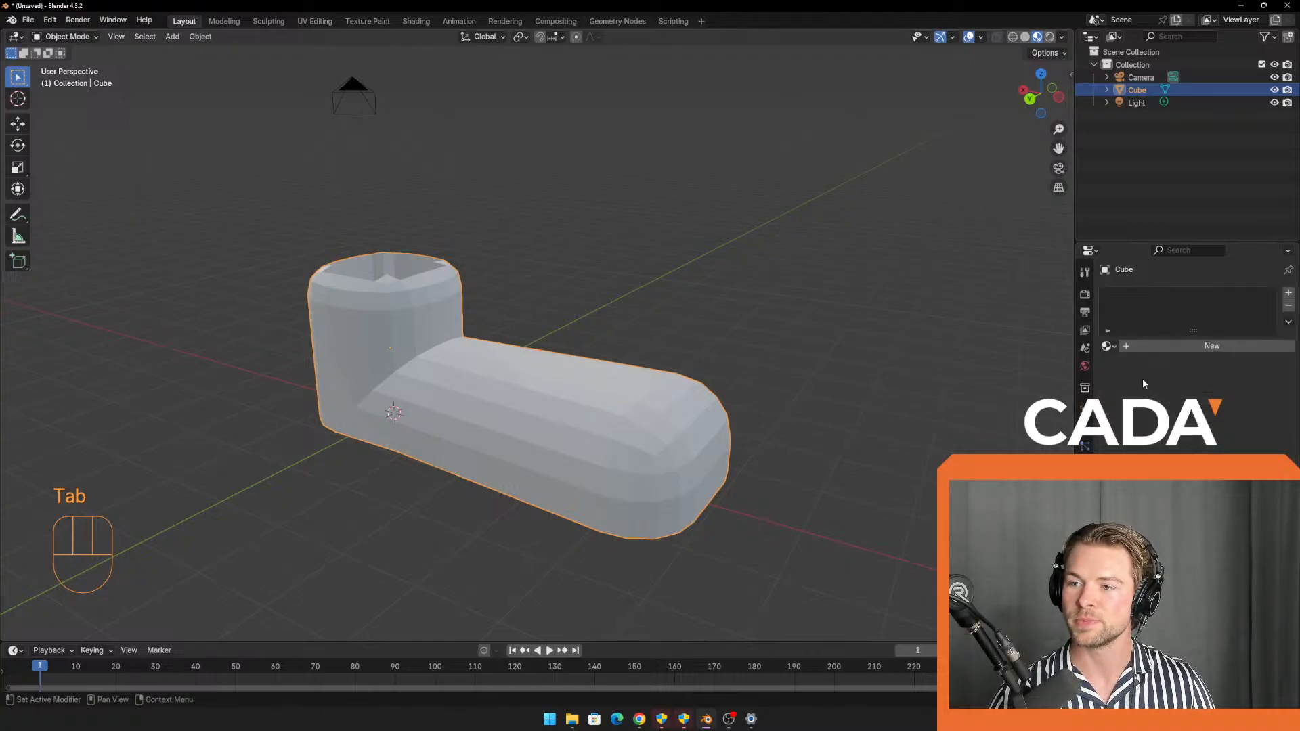
left_click(1167, 347)
left_click(1232, 424)
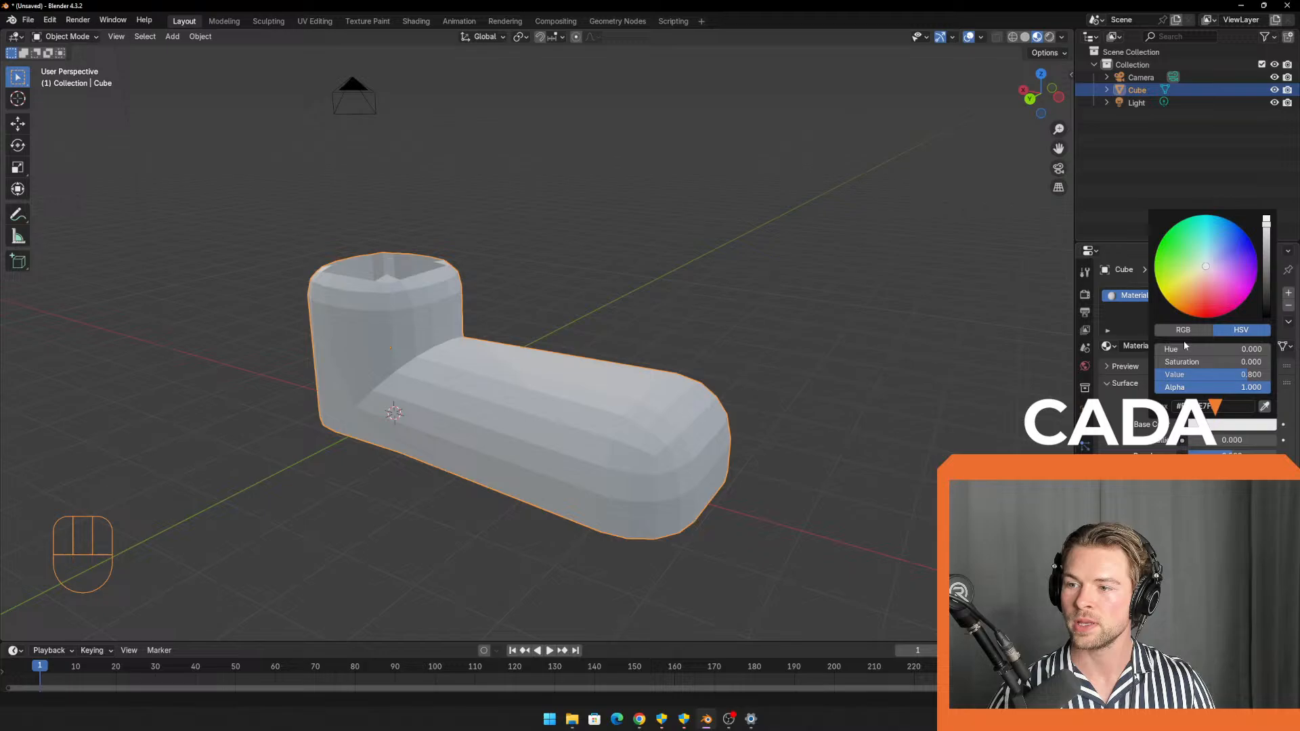
left_click(1202, 284)
left_click(893, 463)
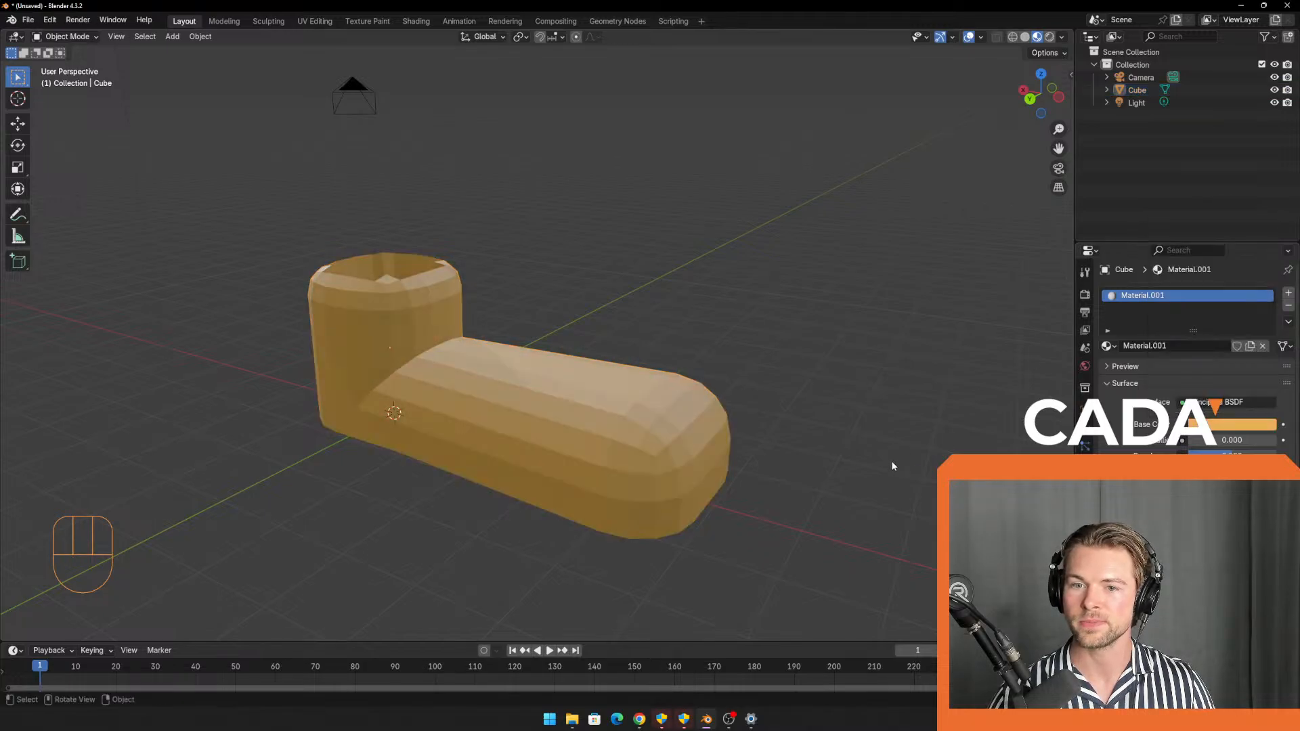
Compare the colored object in Solid and Material Preview shading.
middle_click_drag(891, 466, 1044, 194)
left_click(1025, 37)
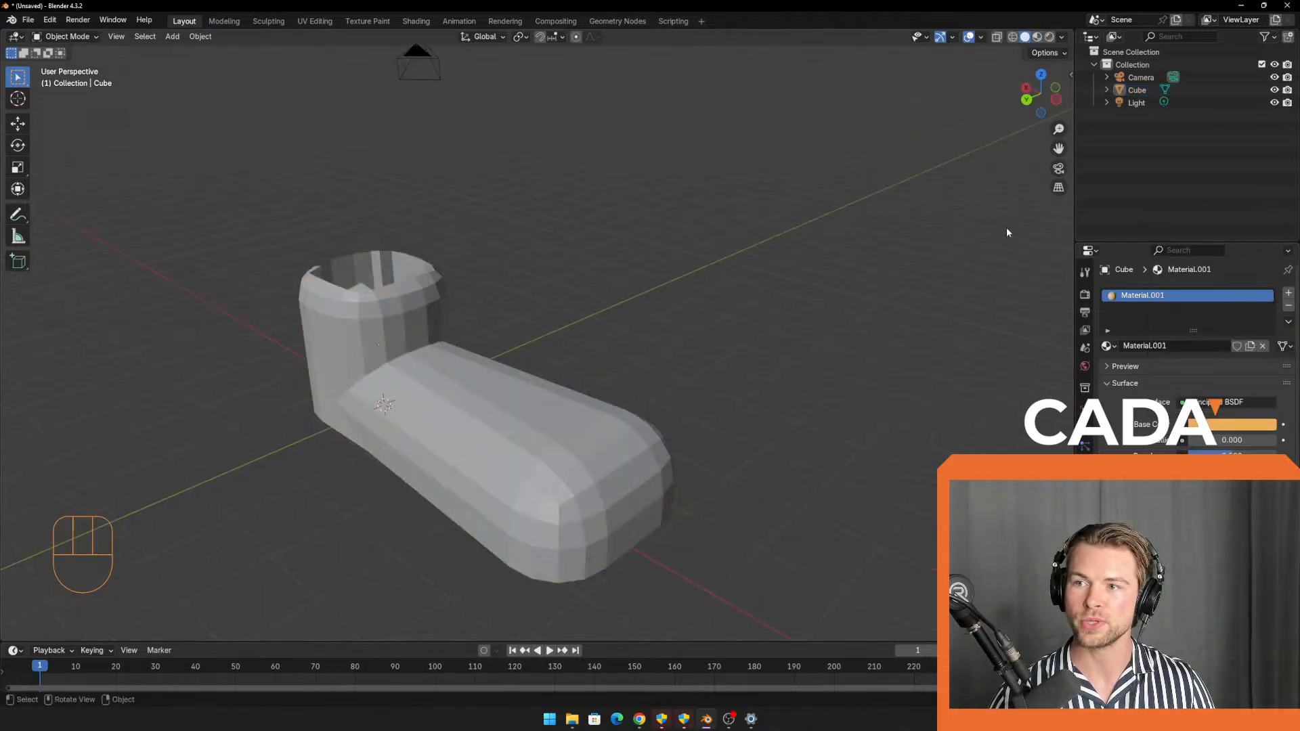
left_click(1038, 38)
middle_click_drag(943, 442, 947, 410)
middle_click_drag(873, 380, 845, 399)
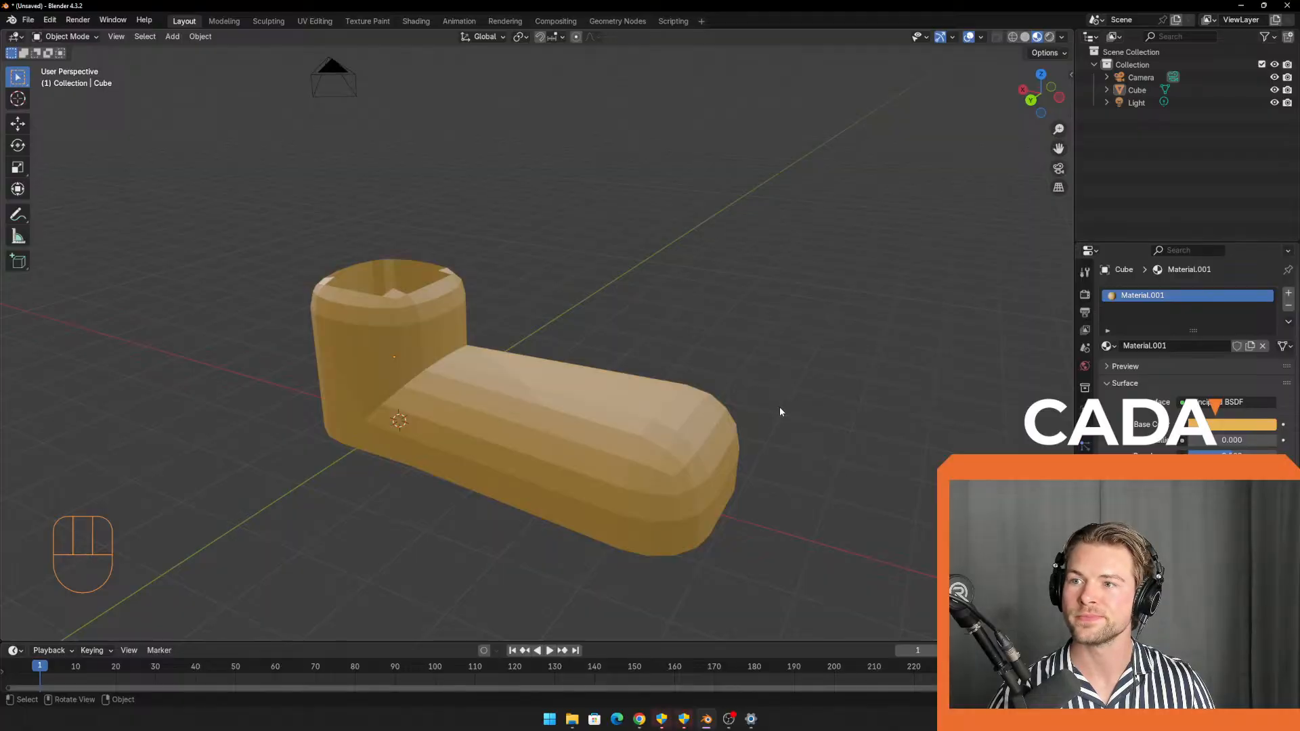
mouse_move(811, 446)
middle_mouse_down()
mouse_move(802, 469)
mouse_move(802, 442)
mouse_move(827, 458)
middle_mouse_up()
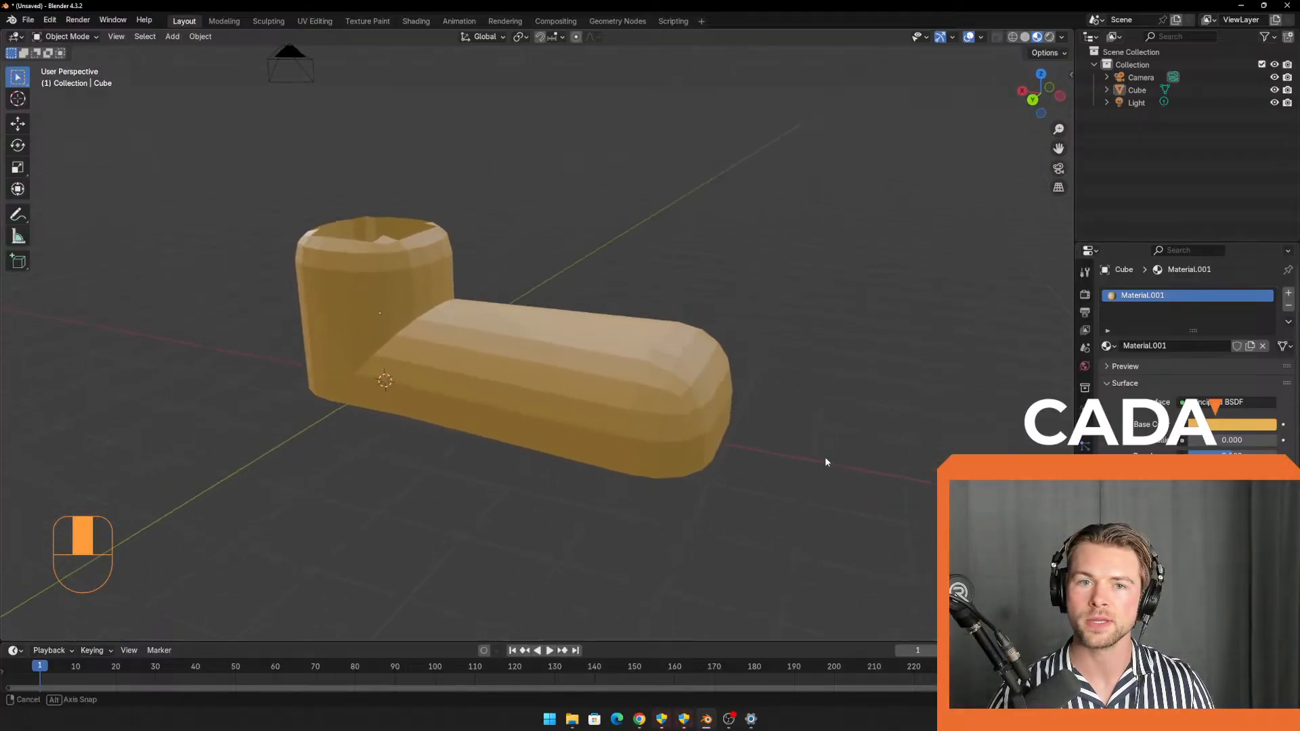
middle_click_drag(621, 298, 722, 364)
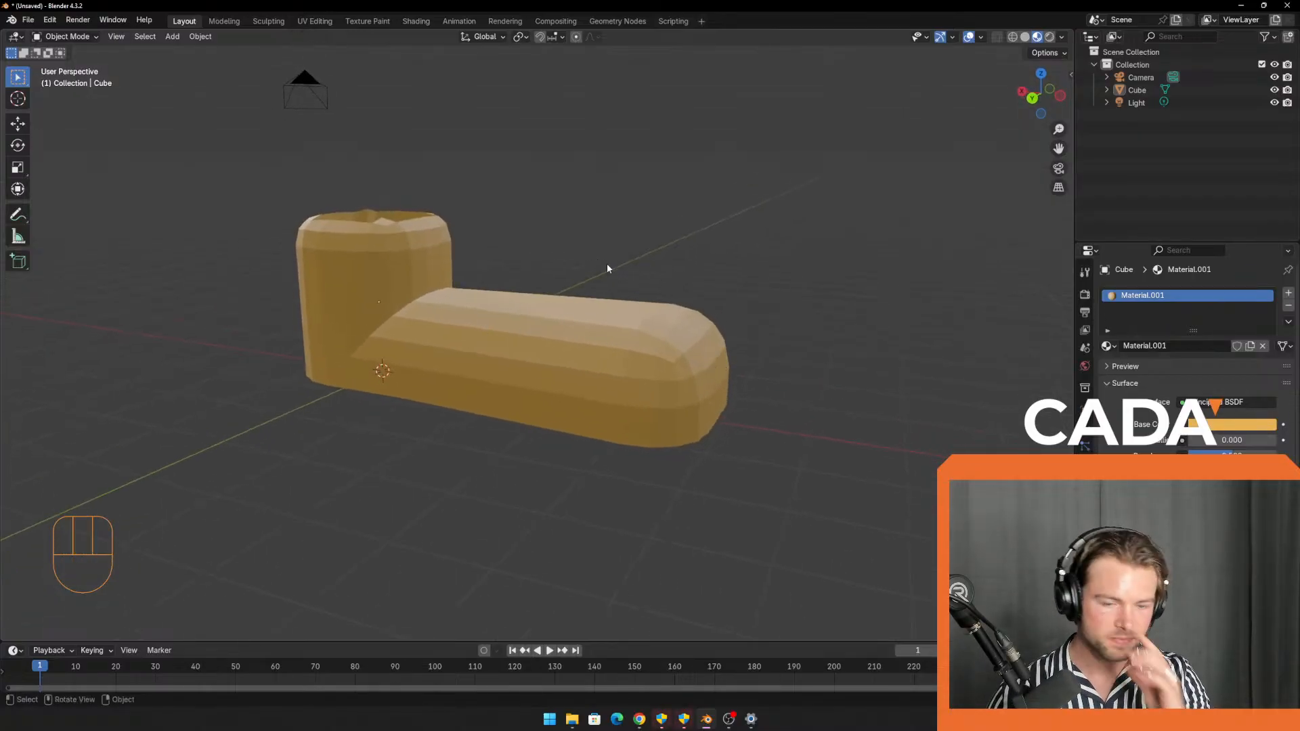
middle_click_drag(630, 276, 610, 257, "shift")
middle_click_drag(595, 213, 693, 284, "shift")
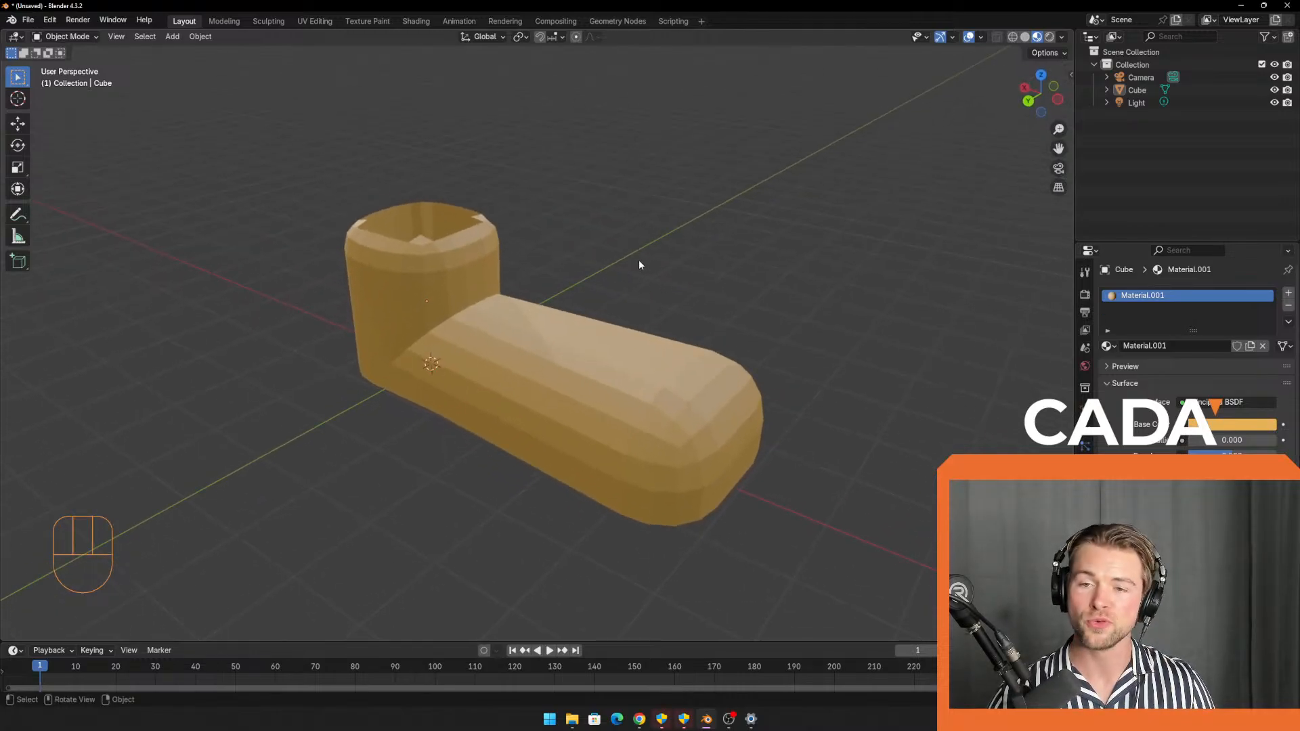
middle_click_drag(671, 286, 664, 363)
middle_click_drag(757, 266, 720, 280)
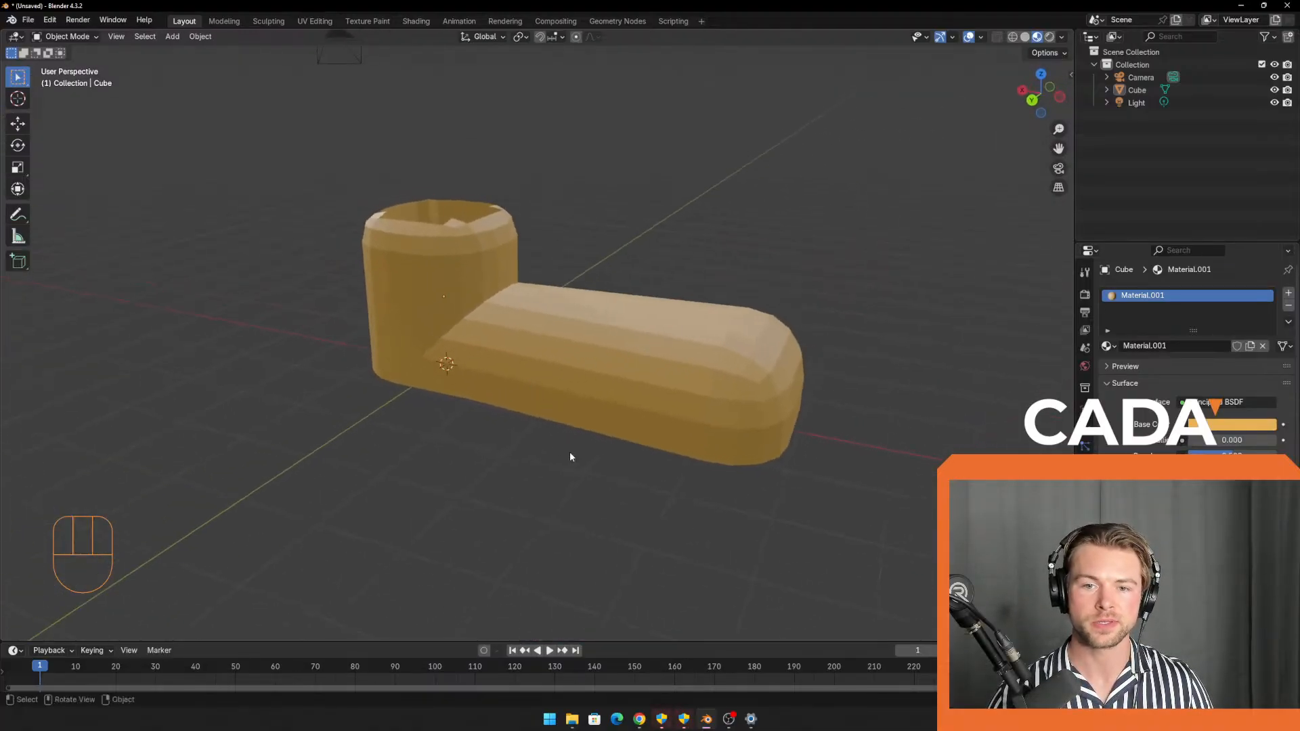
middle_click_drag(653, 244, 605, 310, "shift")
scroll(603, 306, "up", 6)
scroll(616, 337, "down", 2)
scroll(612, 328, "up", 2)
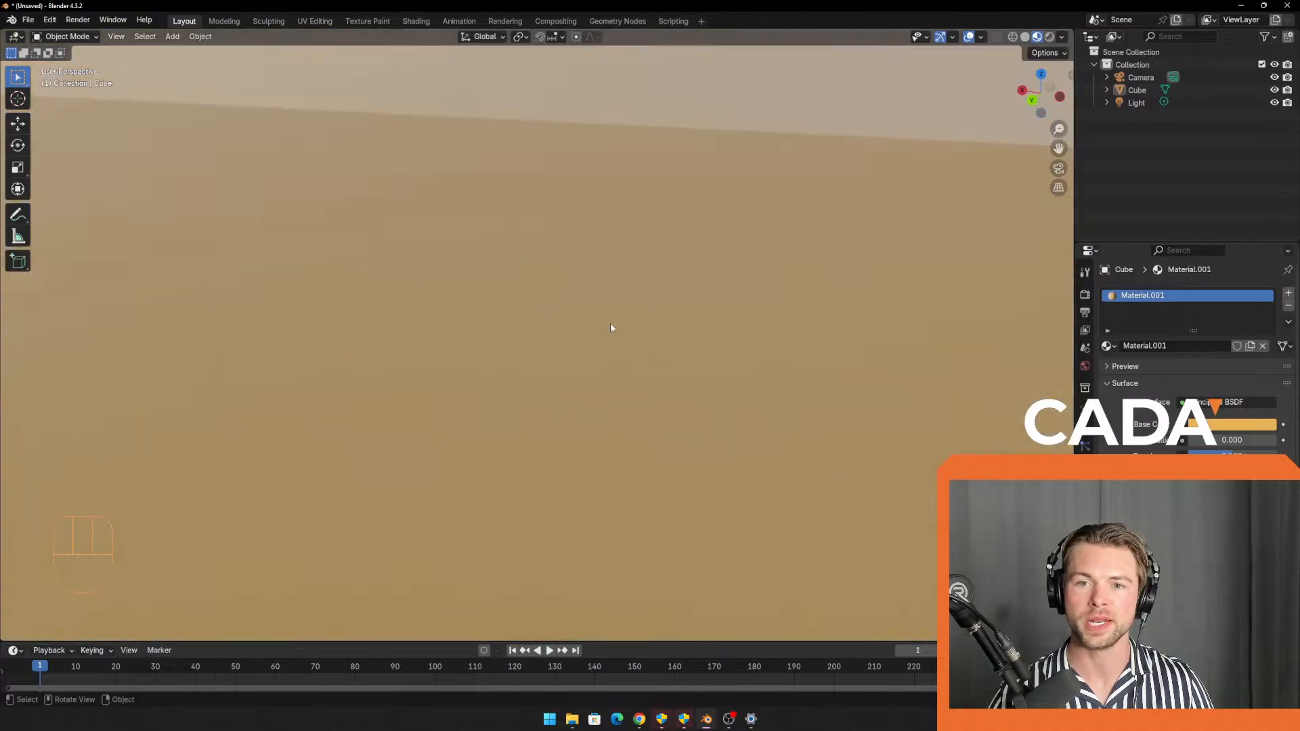
scroll(611, 324, "down", 3)
scroll(610, 325, "down", 4)
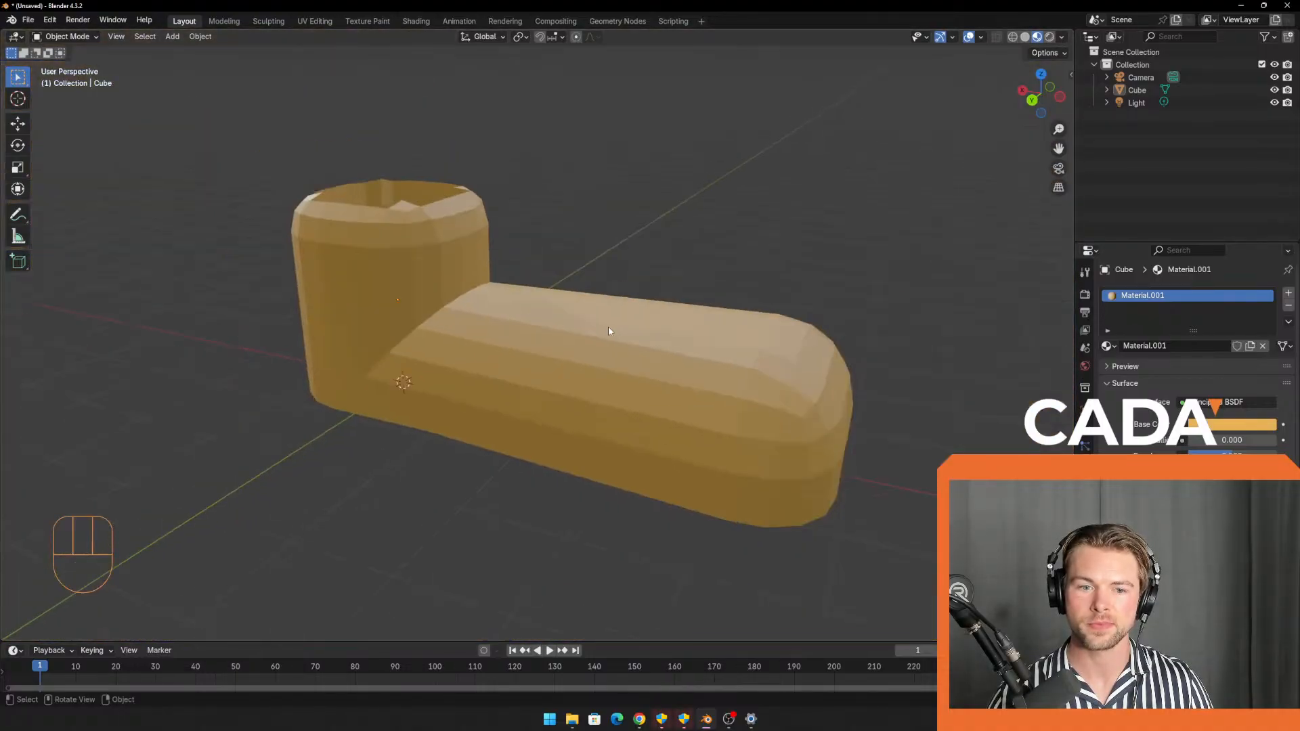
middle_click_drag(608, 326, 775, 275)
scroll(612, 276, "down", 3)
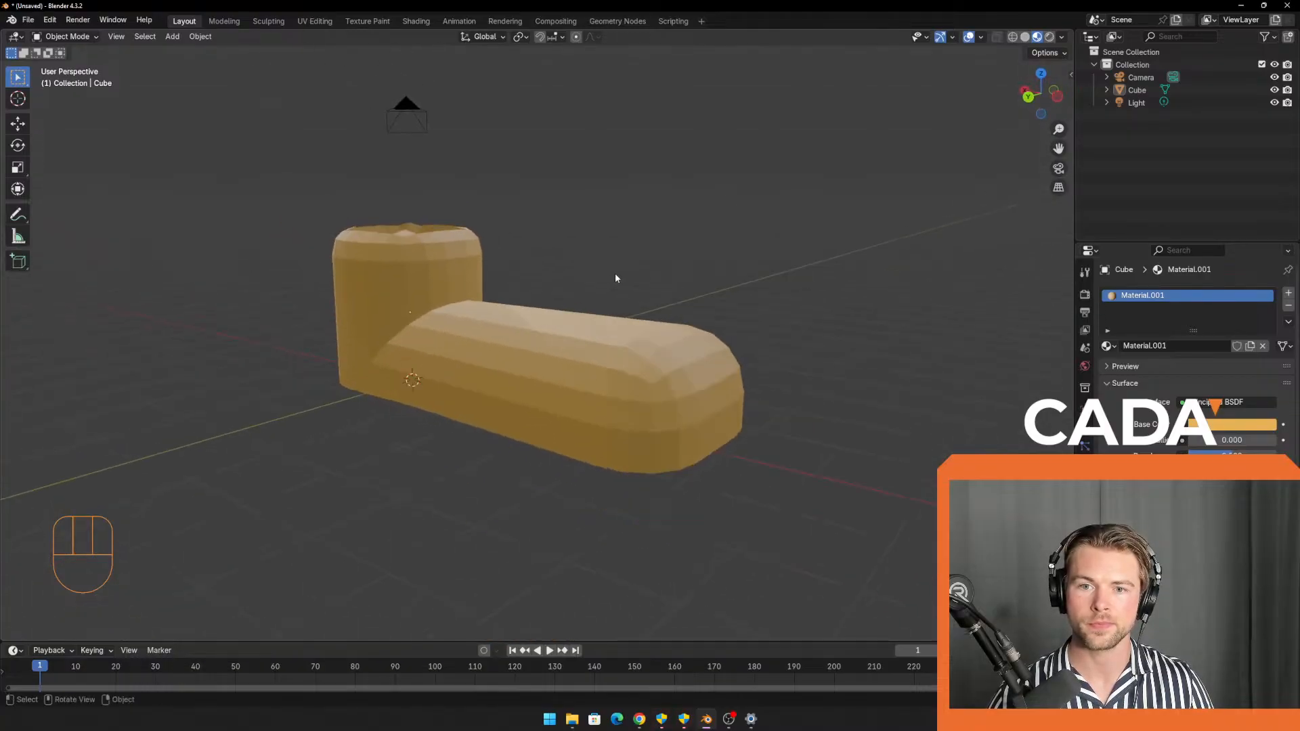
middle_click_drag(619, 283, 659, 305, "shift")
scroll(654, 306, "up", 2)
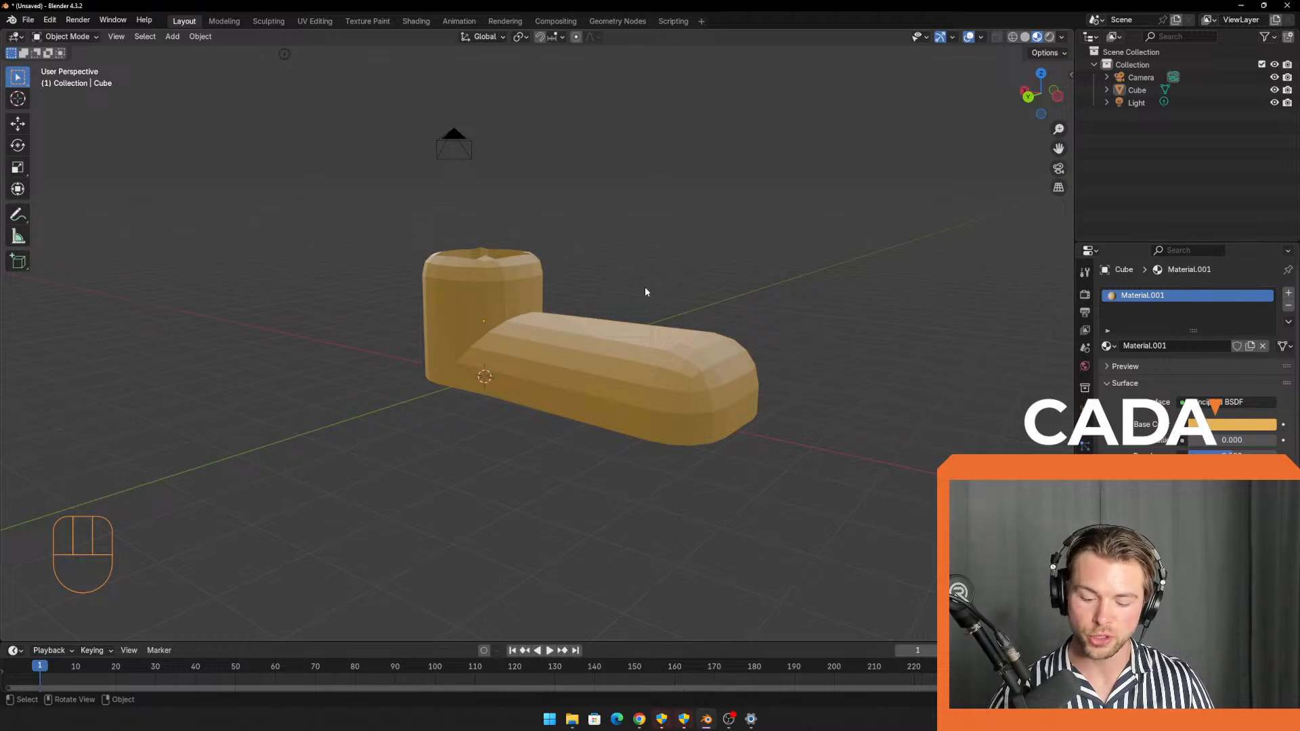
In the right orthographic view, move the object down about 0.04 m so its base rests on the ground line.
key("KP_3")
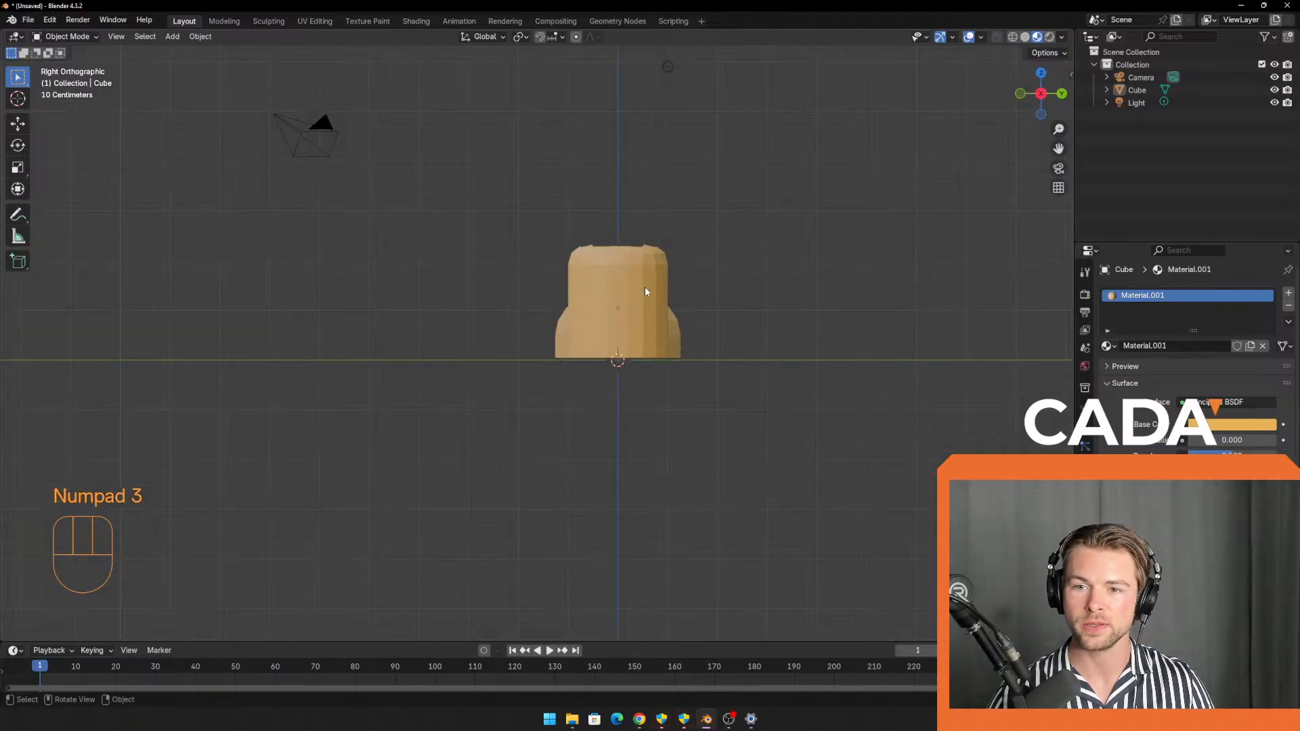
middle_click_drag(812, 275, 664, 327, "shift")
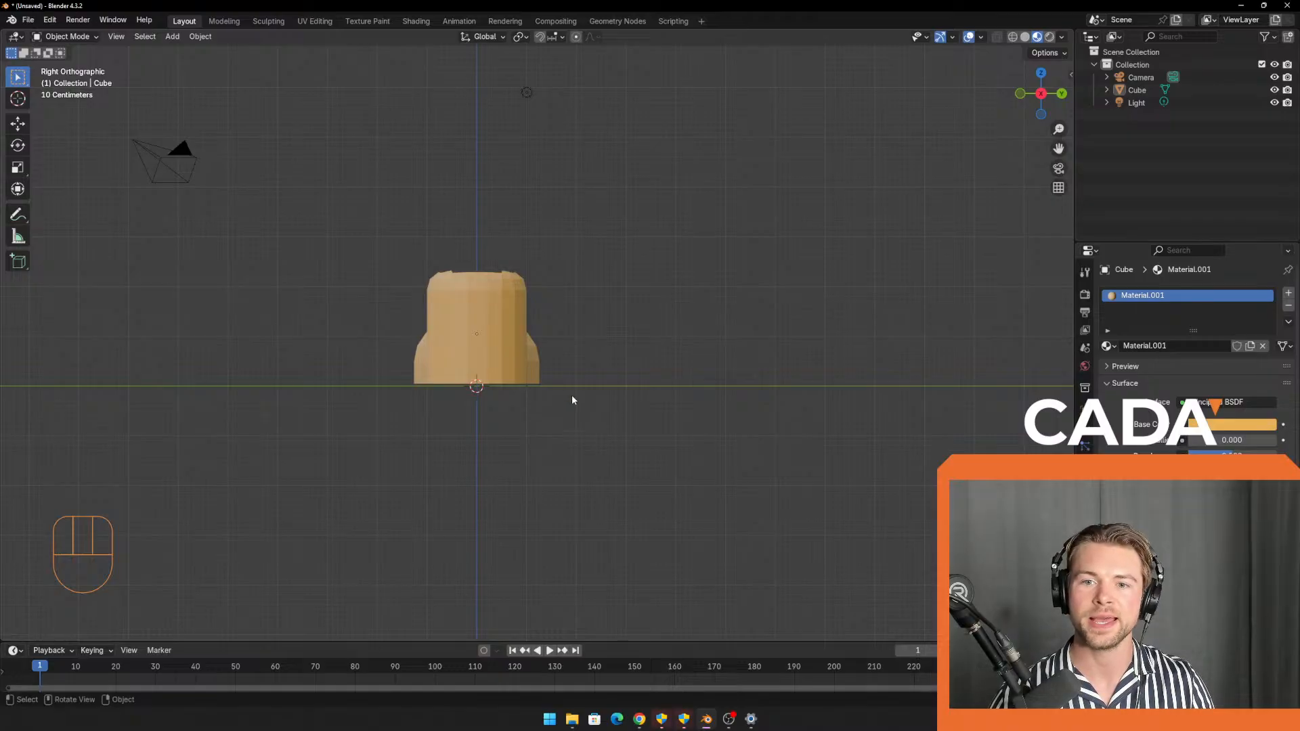
middle_click_drag(571, 399, 704, 382)
key("KP_3")
scroll(560, 442, "up", 4)
middle_click_drag(673, 429, 776, 377)
key("KP_3")
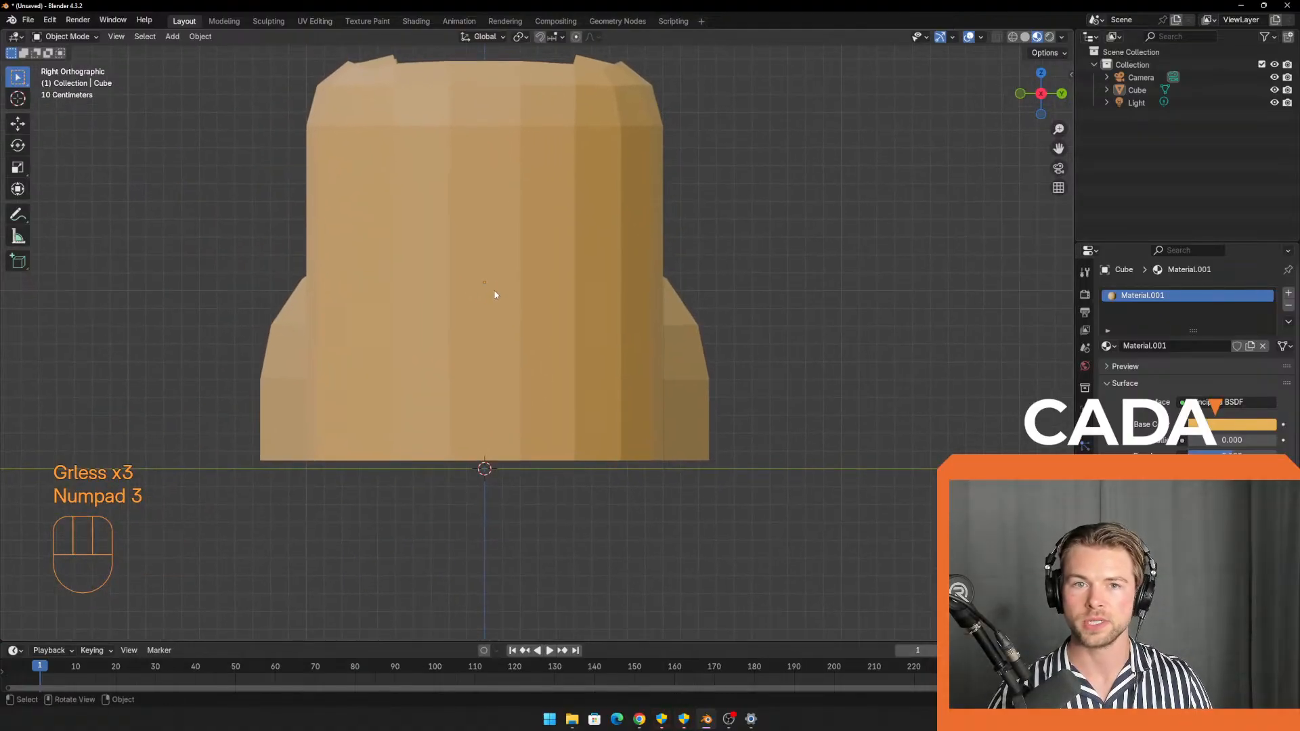
left_click(497, 309)
key("g")
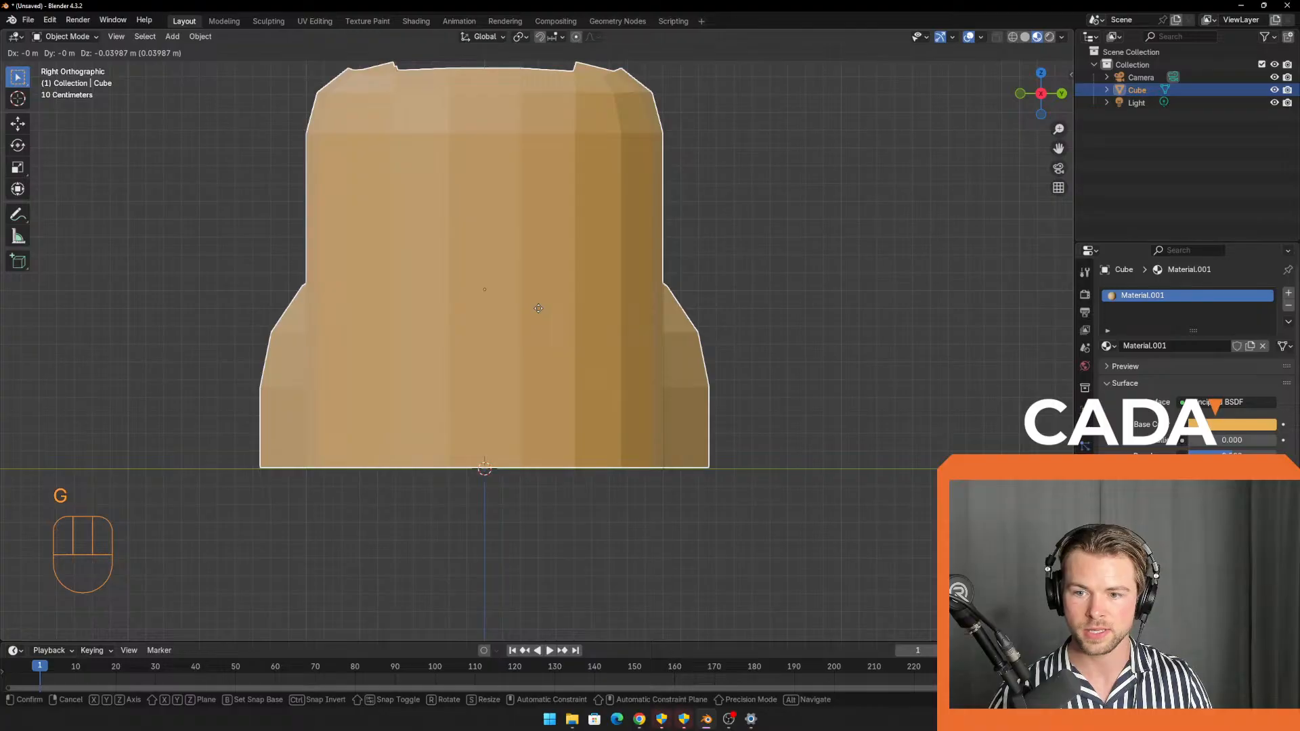
left_click(538, 308)
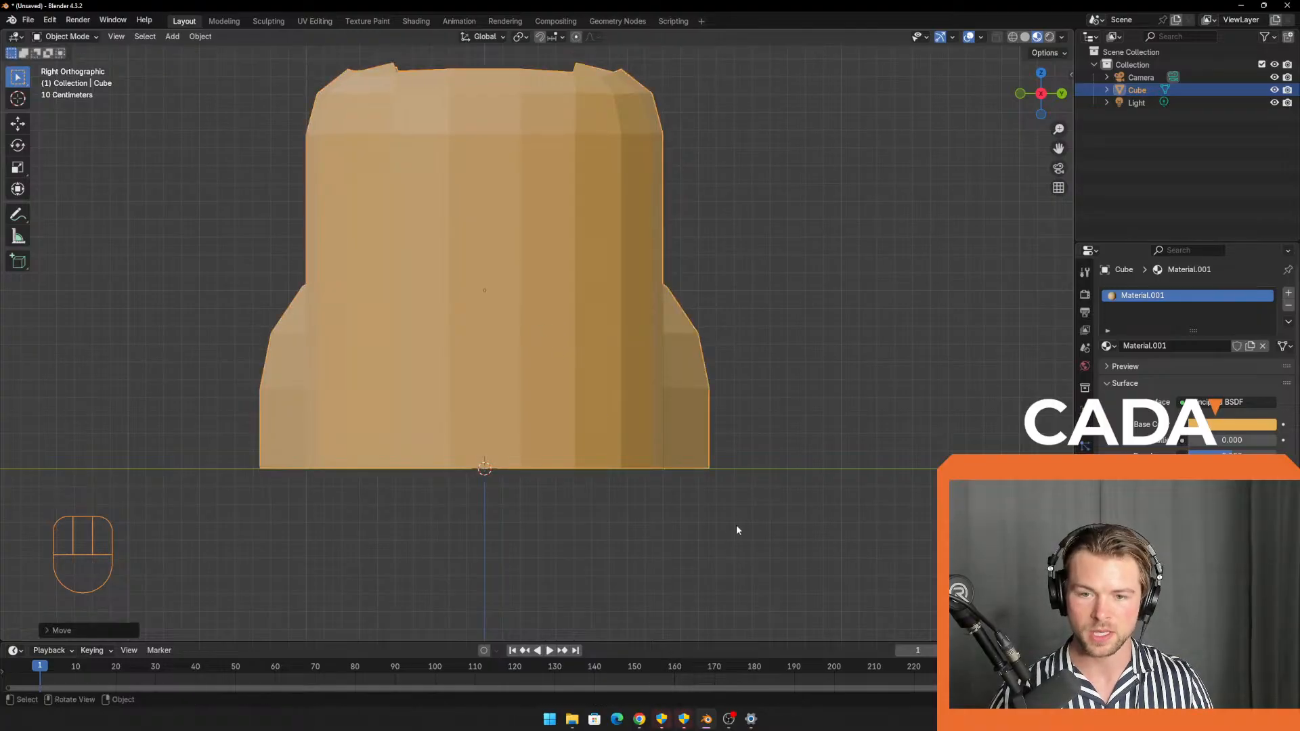
Inspect the object in the front orthographic, perspective, top orthographic and right orthographic views.
key("KP_2")
key("KP_1")
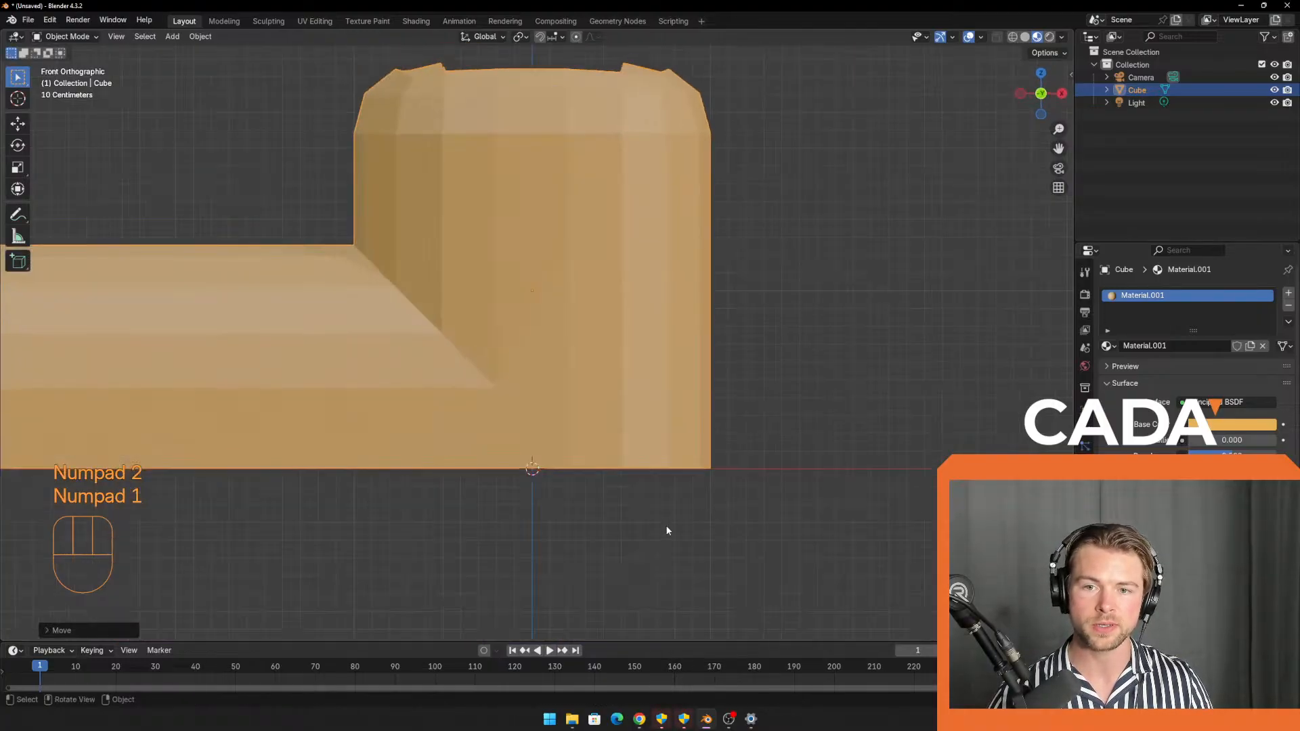
scroll(410, 393, "down", 6)
middle_click_drag(369, 425, 410, 431, "shift")
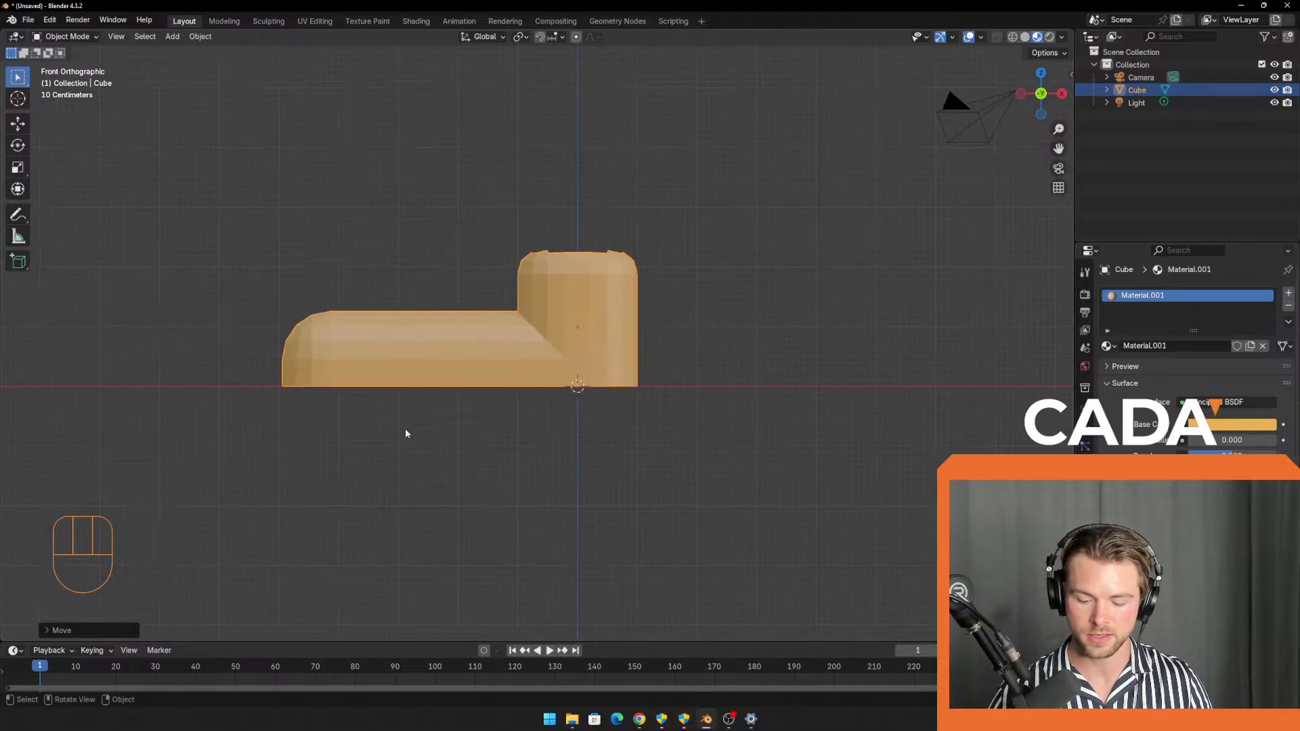
key("KP_6")
key("KP_4")
key("KP_5")
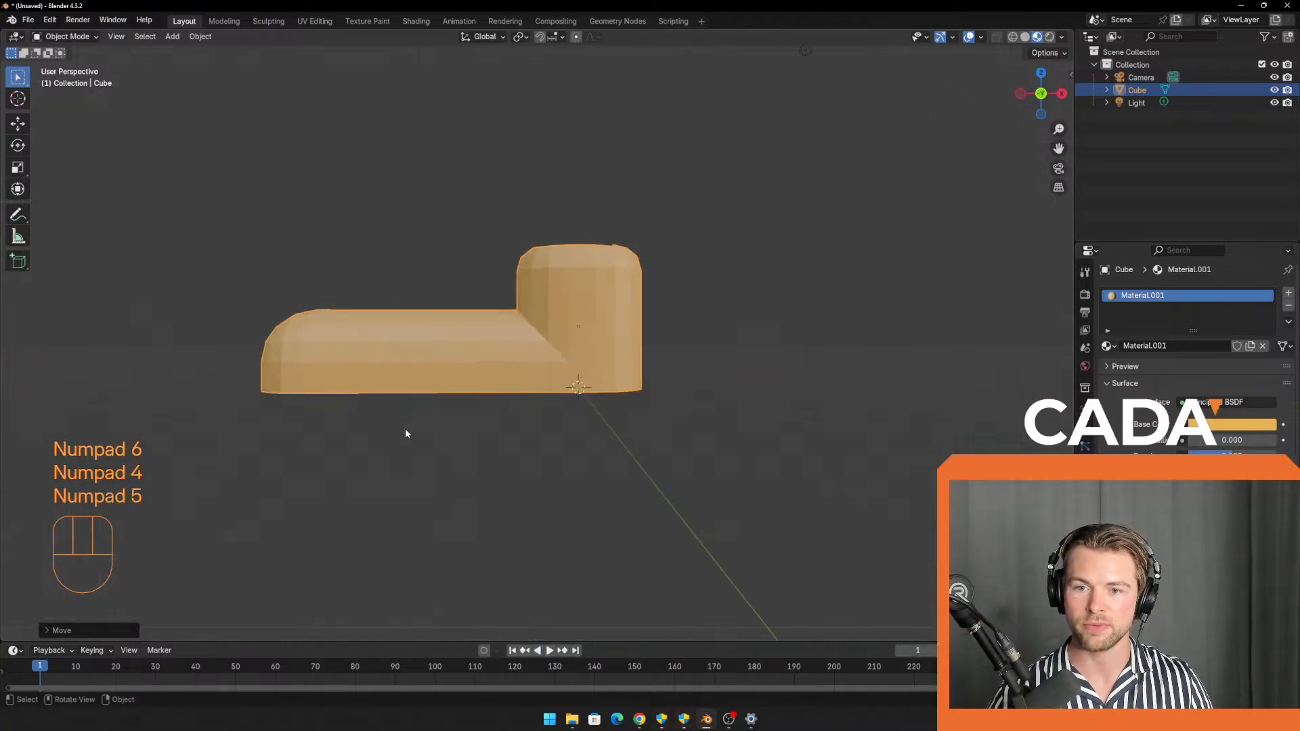
key("KP_7")
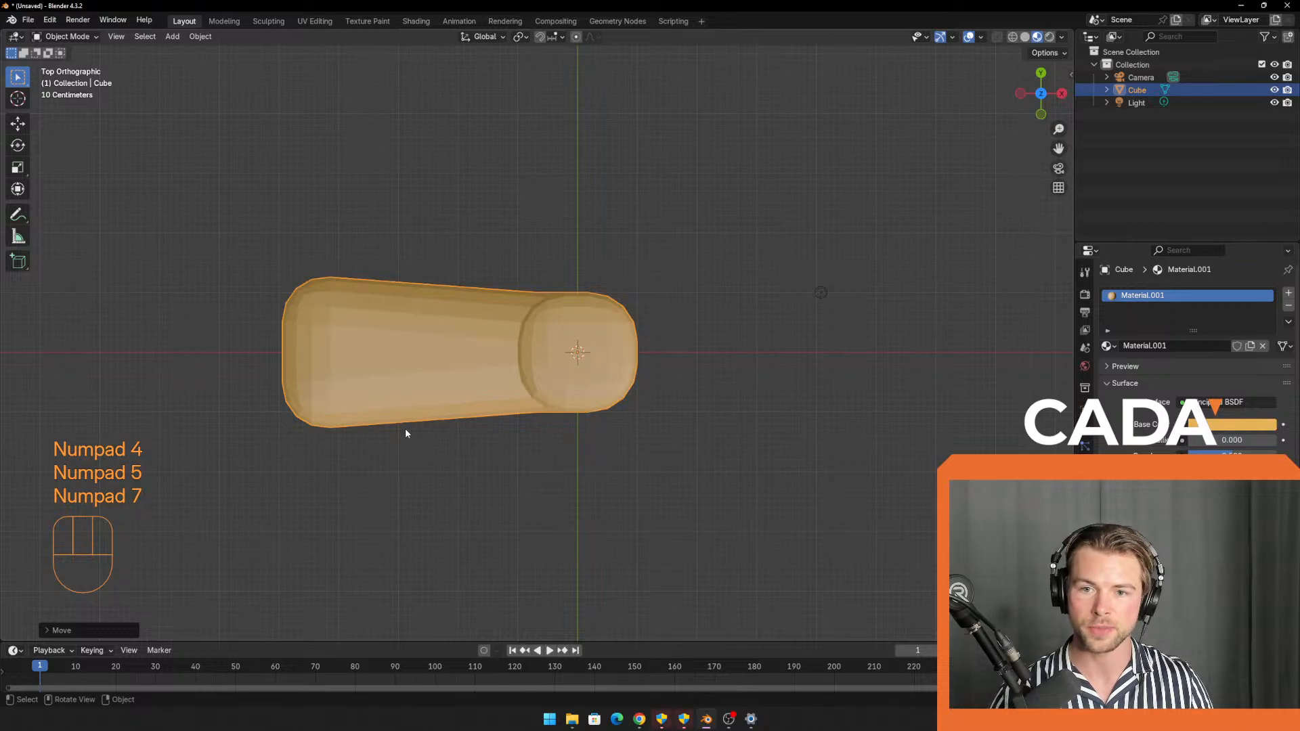
key("KP_8")
key("KP_9")
key("KP_3")
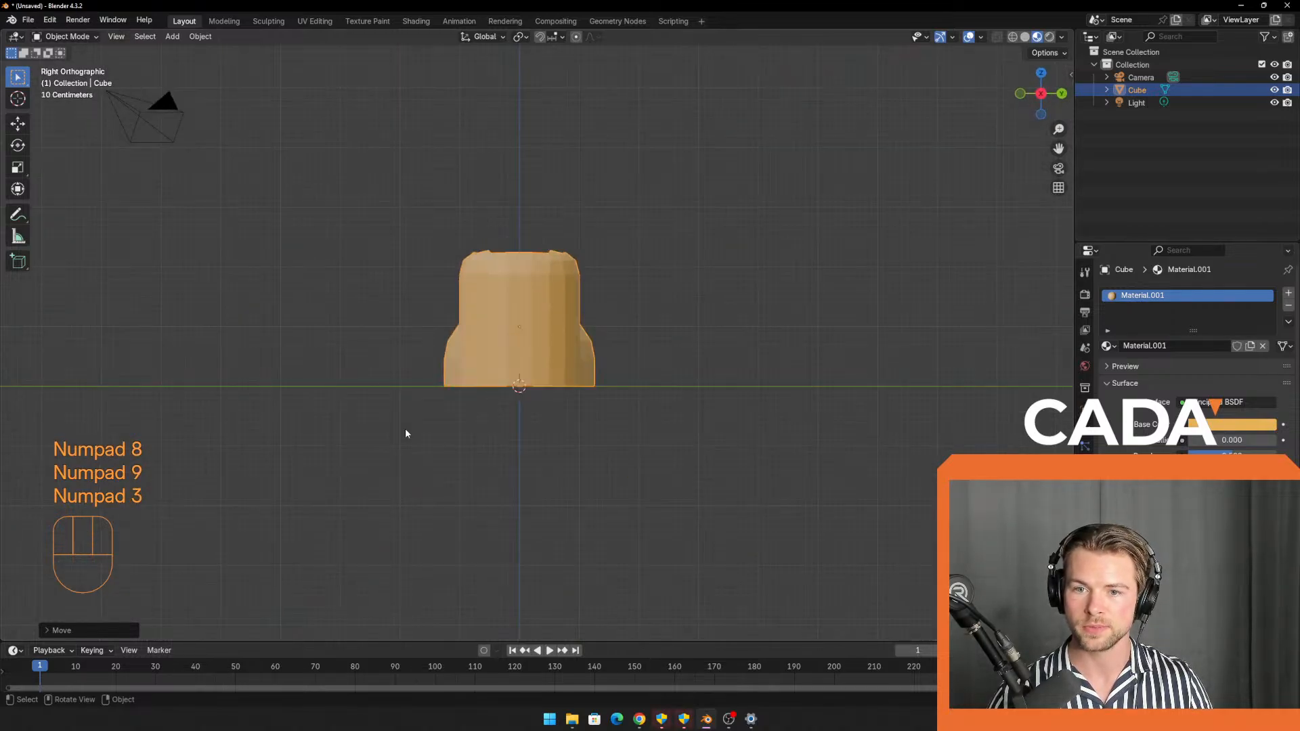
Examine the object again from the front, right and top orthographic views, then from an angled perspective.
key("KP_1")
key("KP_3")
key("KP_7")
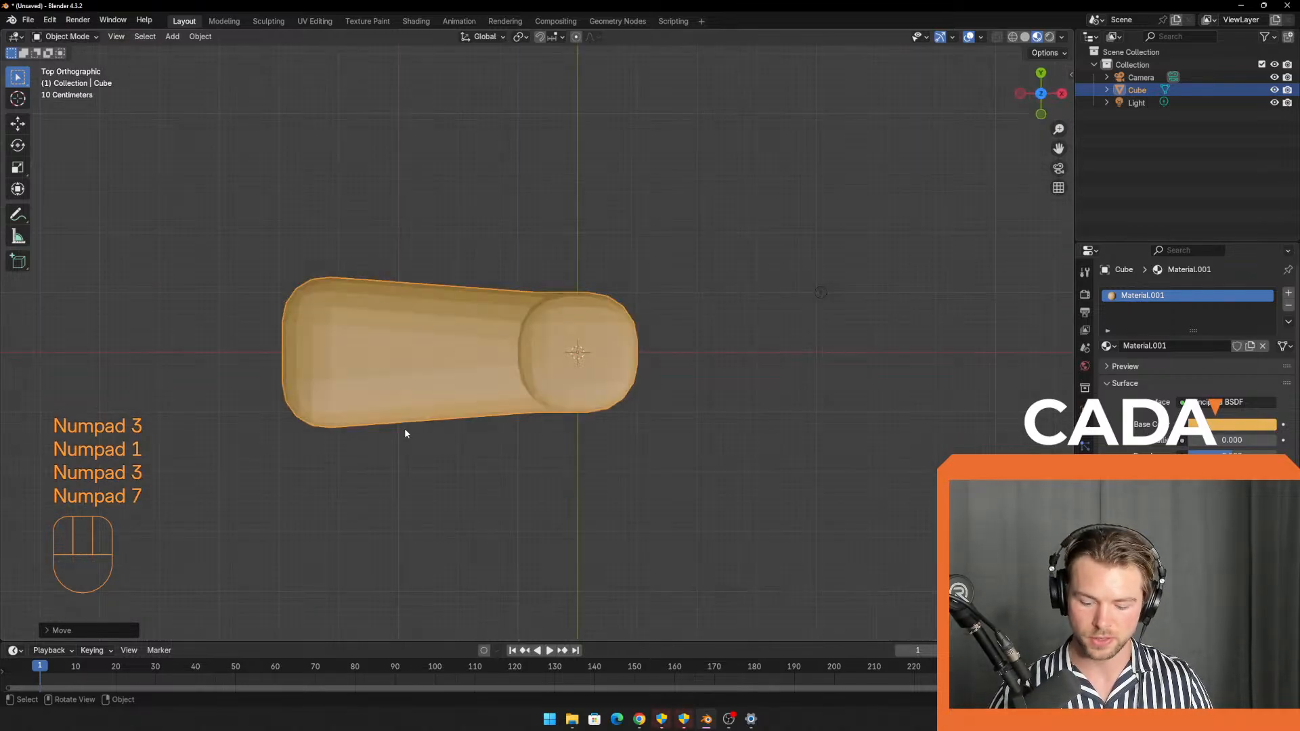
key("KP_1")
key("KP_3")
key("KP_7")
middle_click_drag(467, 471, 515, 457)
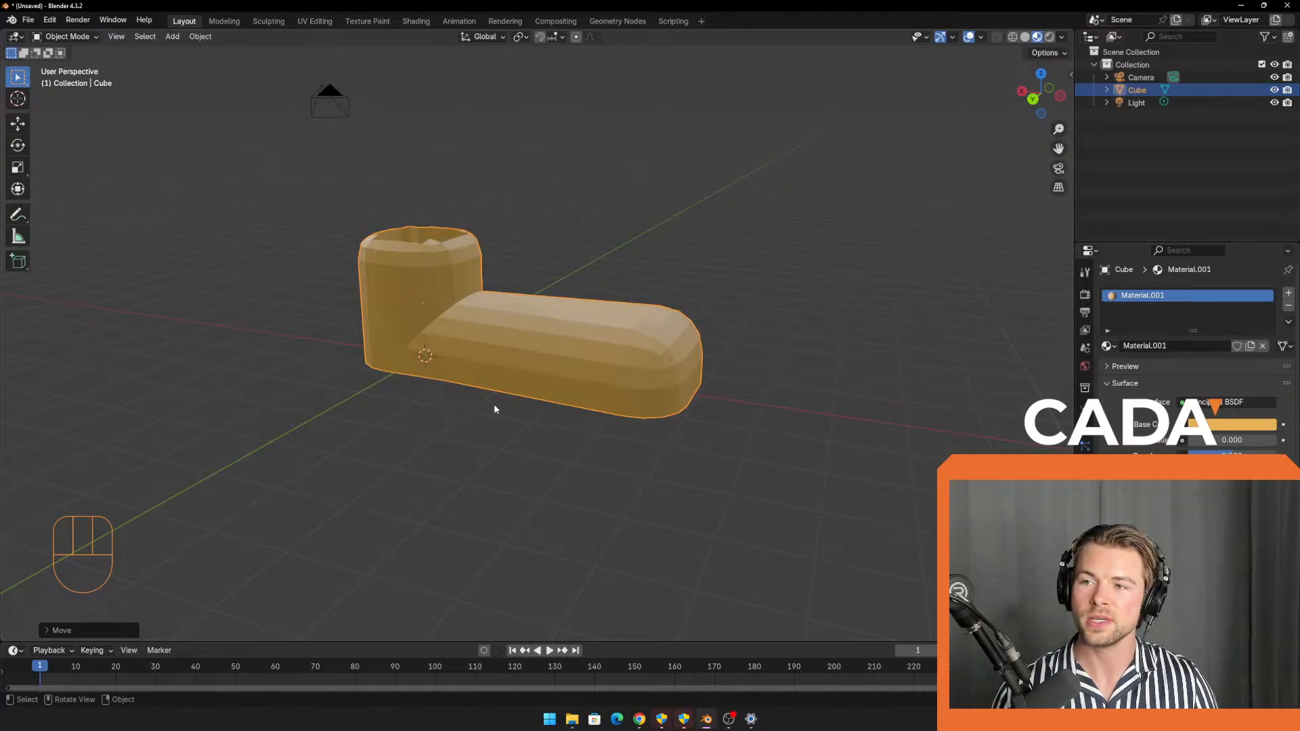
Start a new General file without saving the changes to the current scene.
left_click(28, 20)
mouse_move(73, 42)
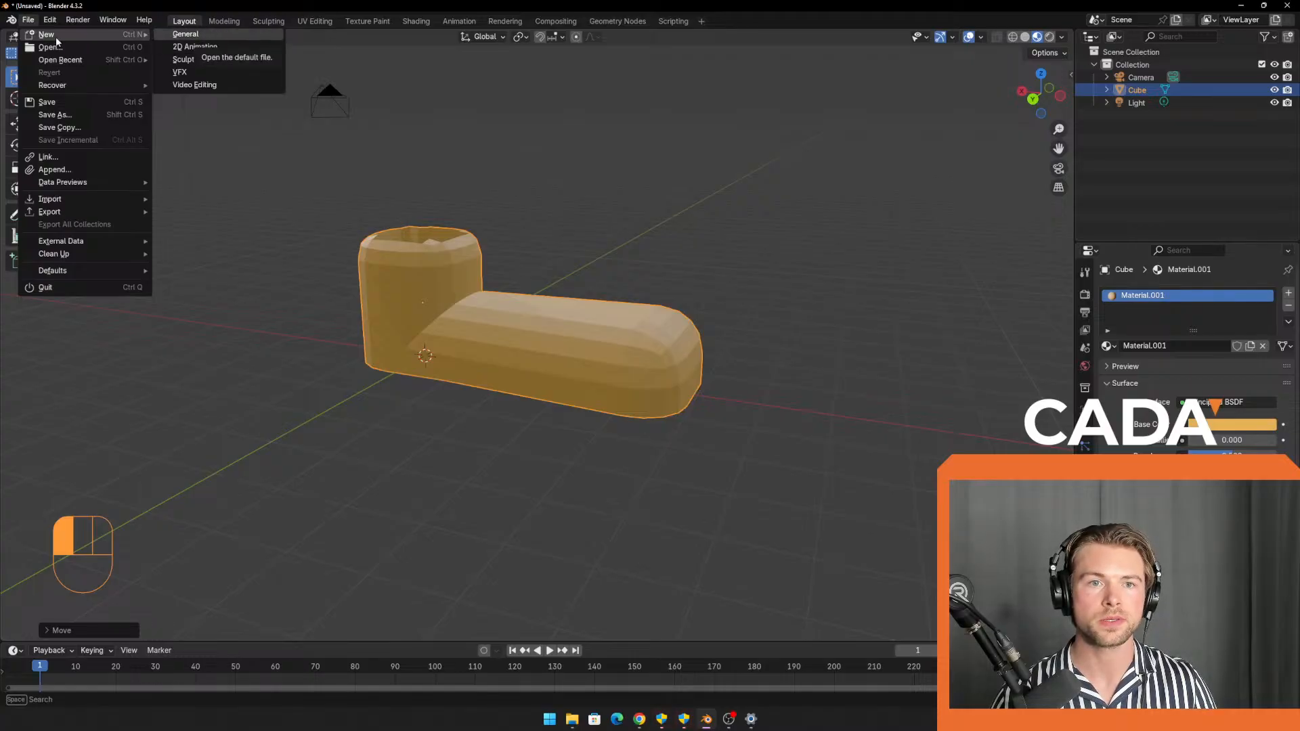
left_click(250, 32)
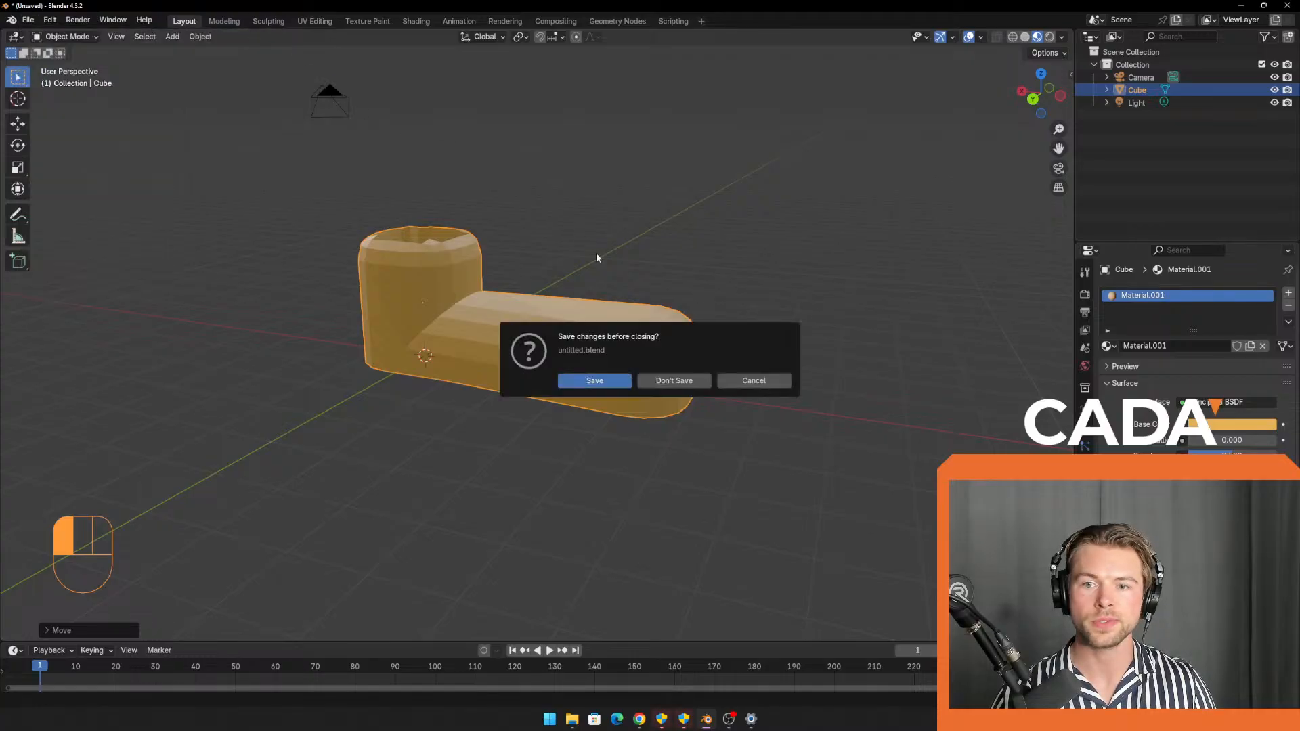
left_click(672, 381)
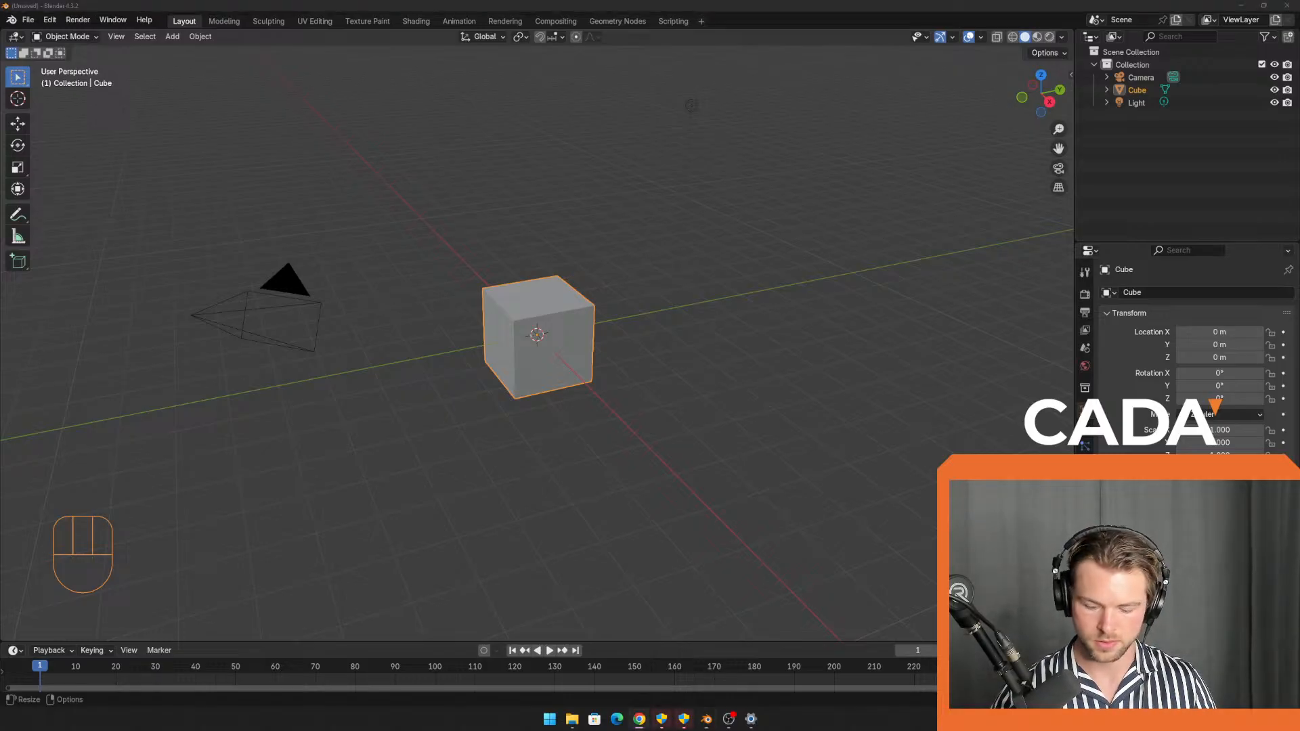
key("XF86AudioLowerVolume")
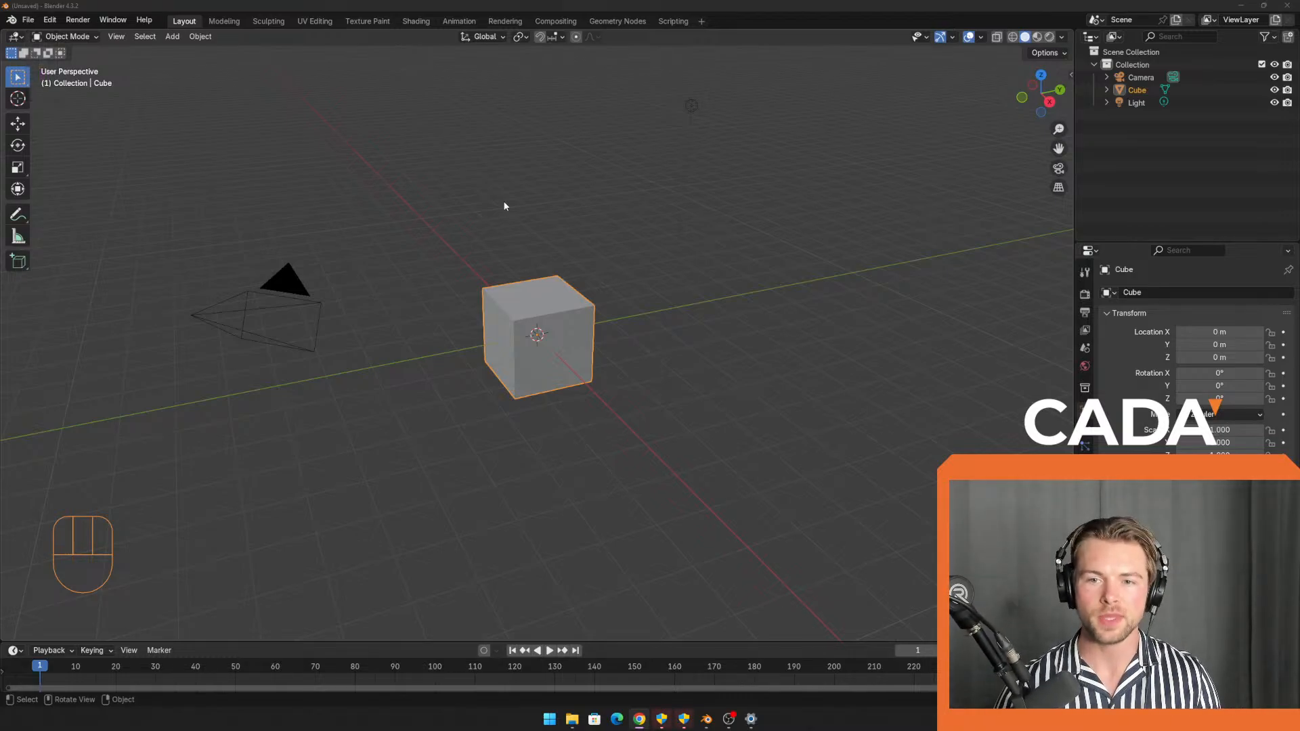
Delete the default camera, cube and light so the scene is empty.
left_click_drag(473, 238, 576, 417)
left_click_drag(199, 81, 842, 408)
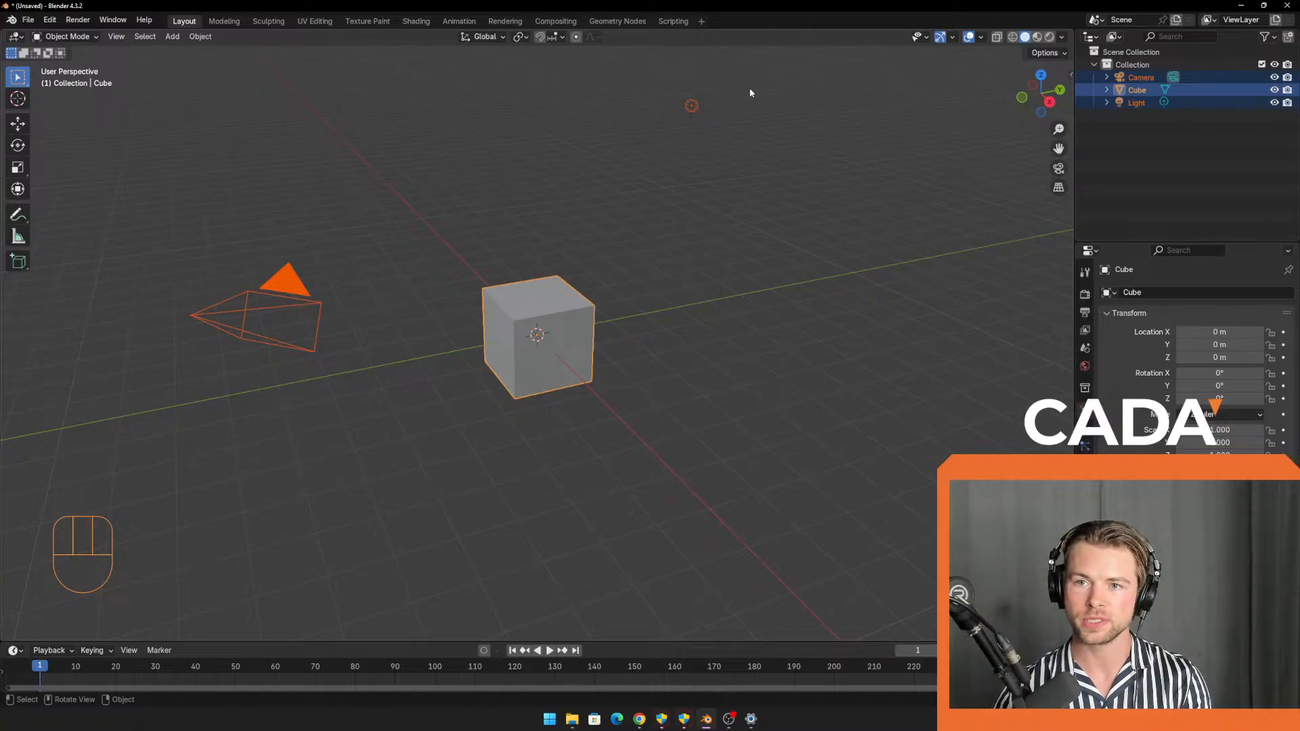
left_click_drag(804, 58, 211, 453)
key("Delete")
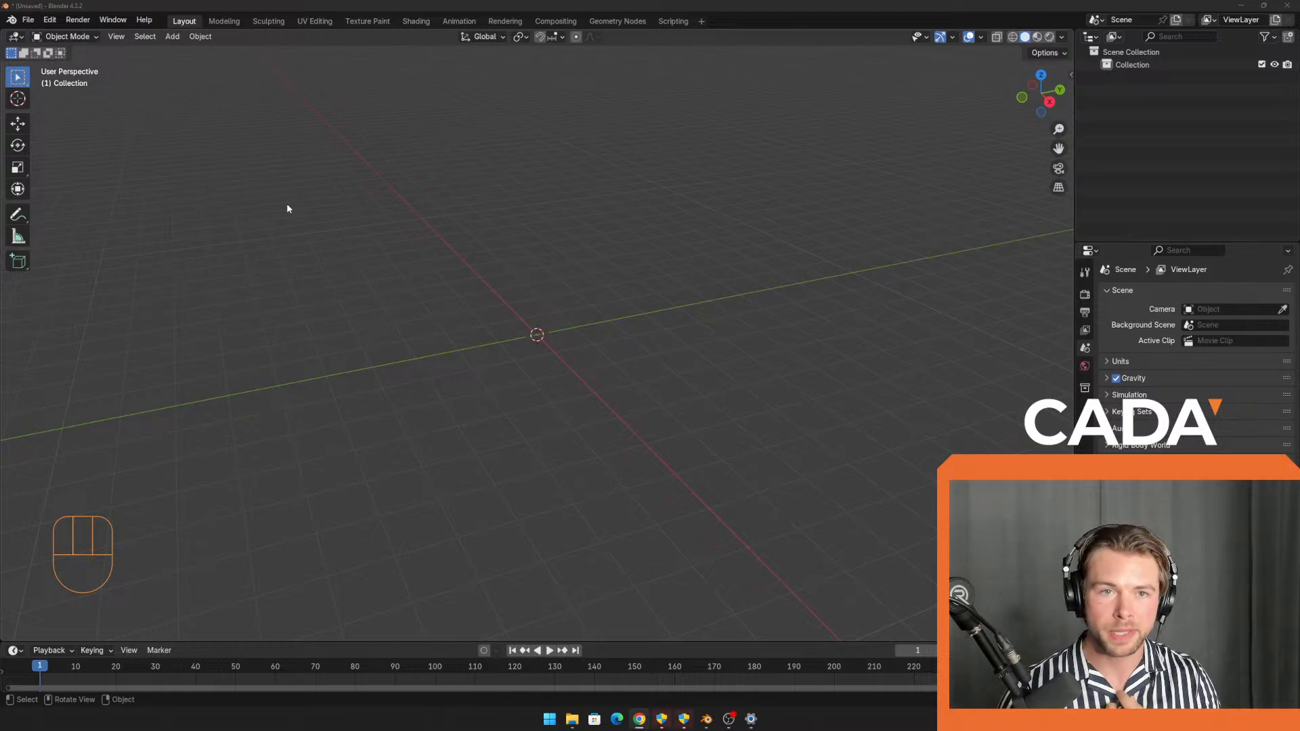
left_click(30, 20)
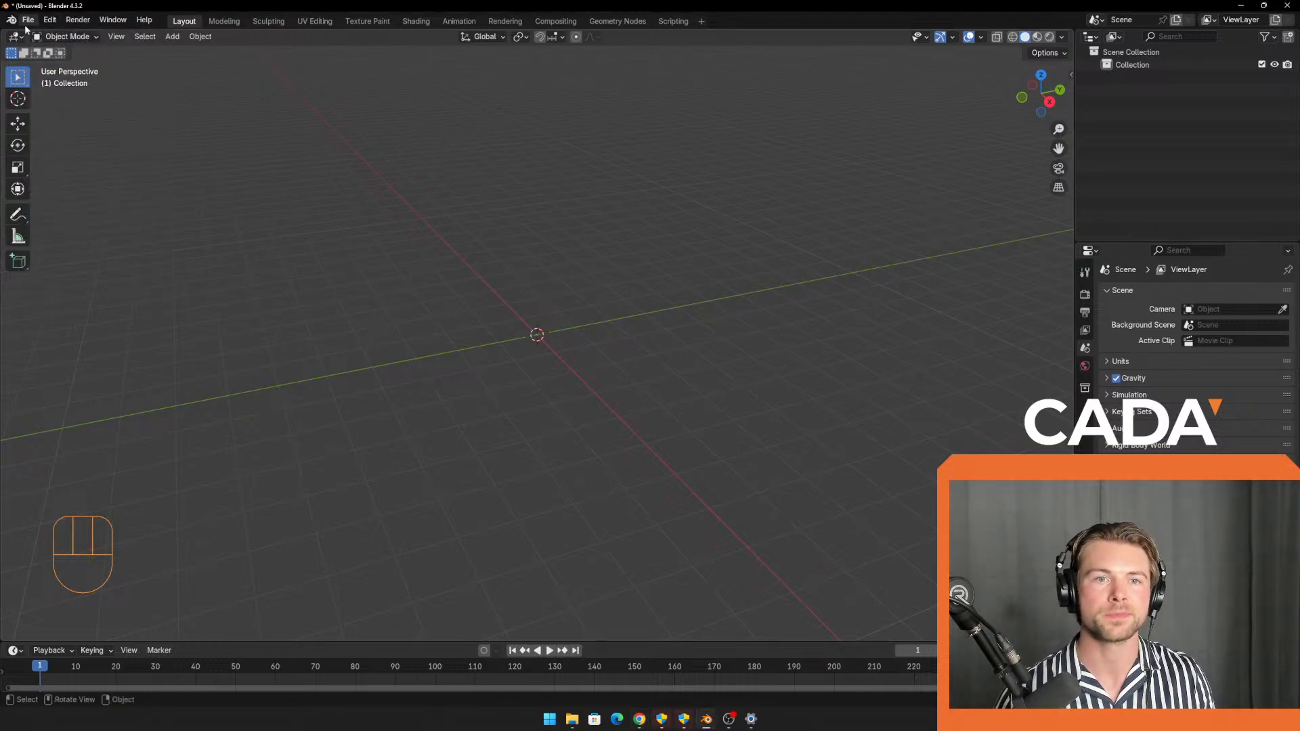
left_click(27, 21)
mouse_move(62, 34)
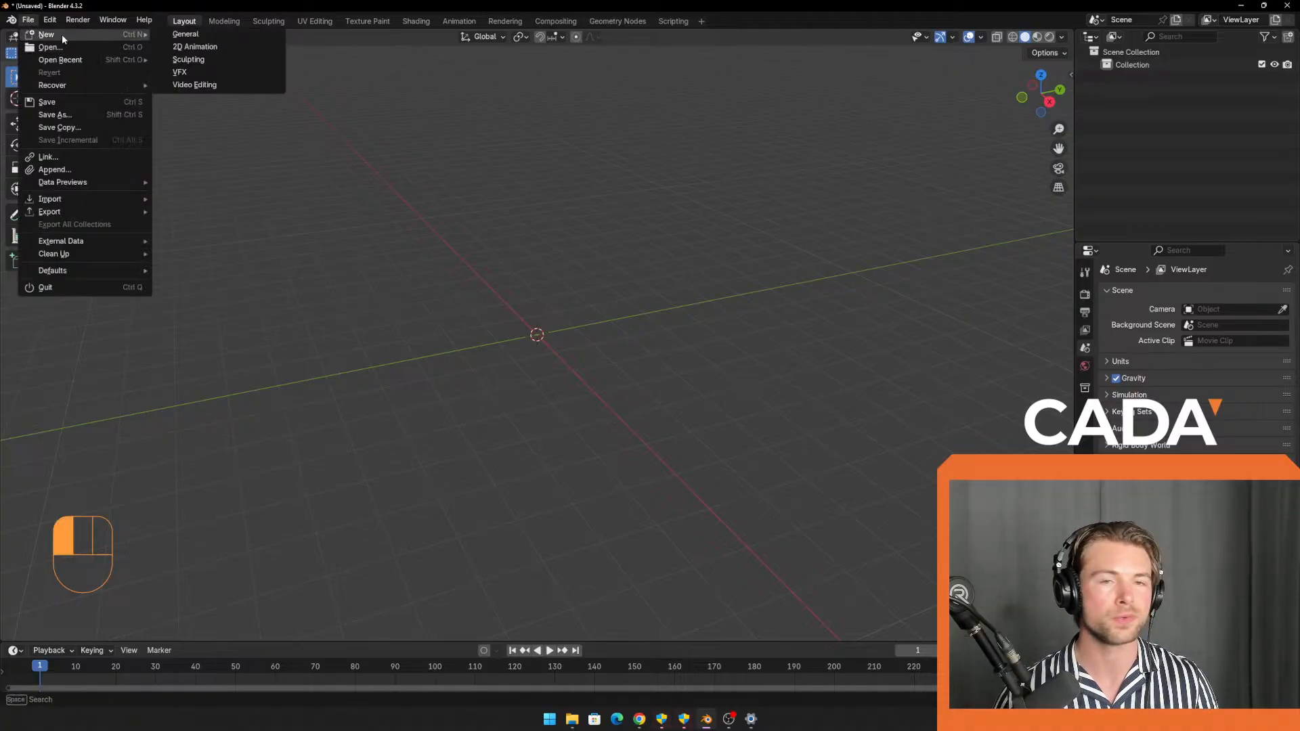
left_click(217, 33)
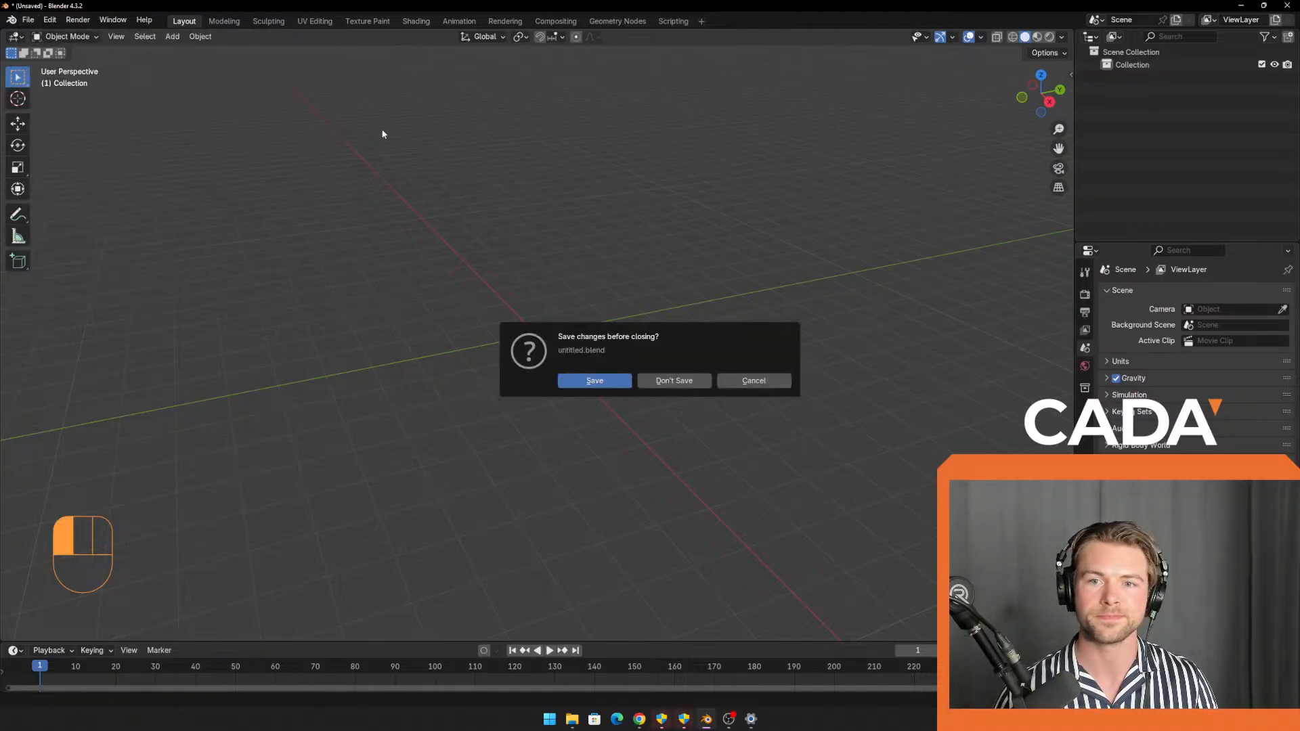
left_click(694, 384)
left_click(27, 19)
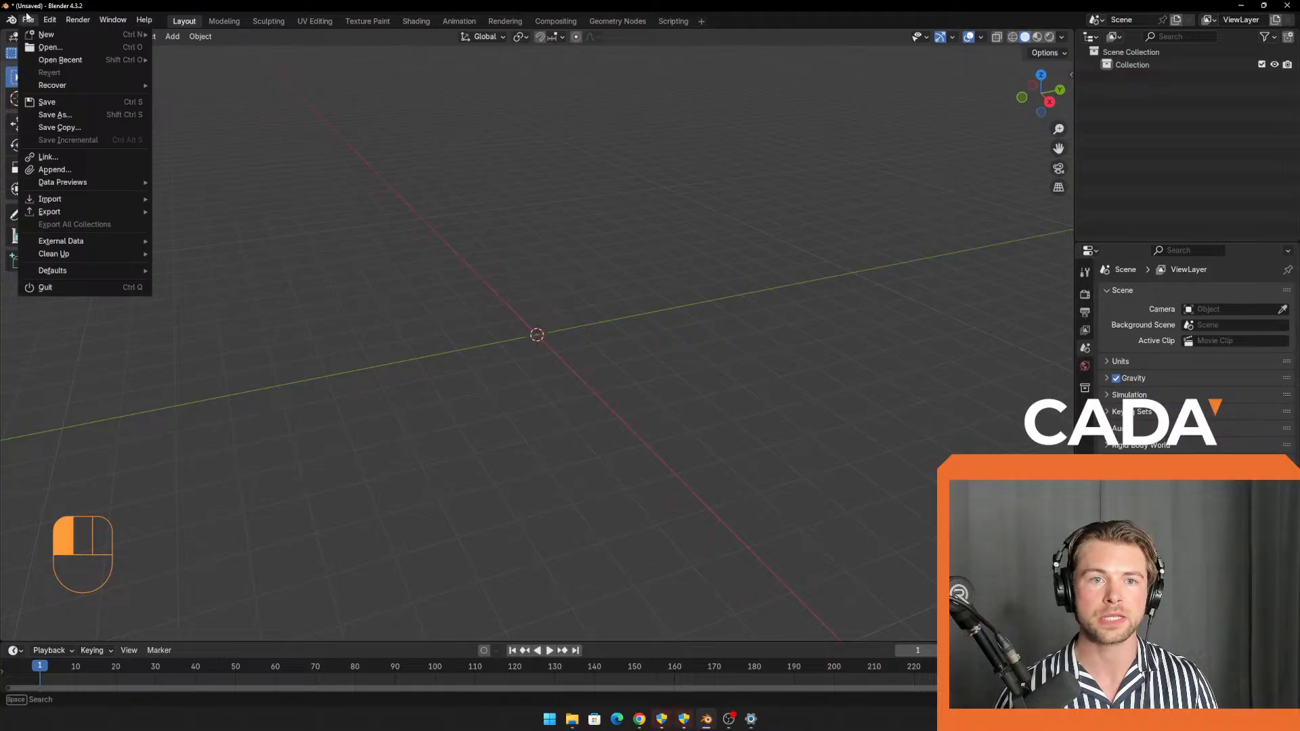
mouse_move(72, 205)
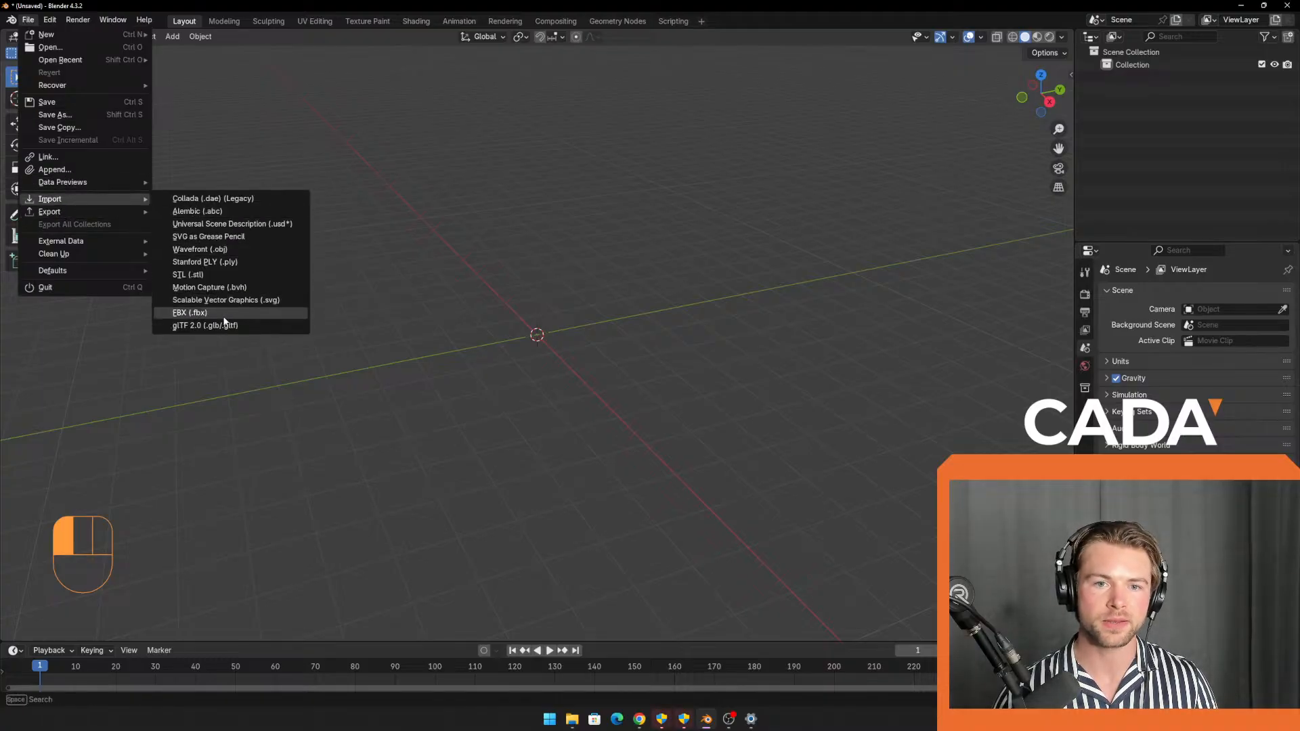
left_click(190, 315)
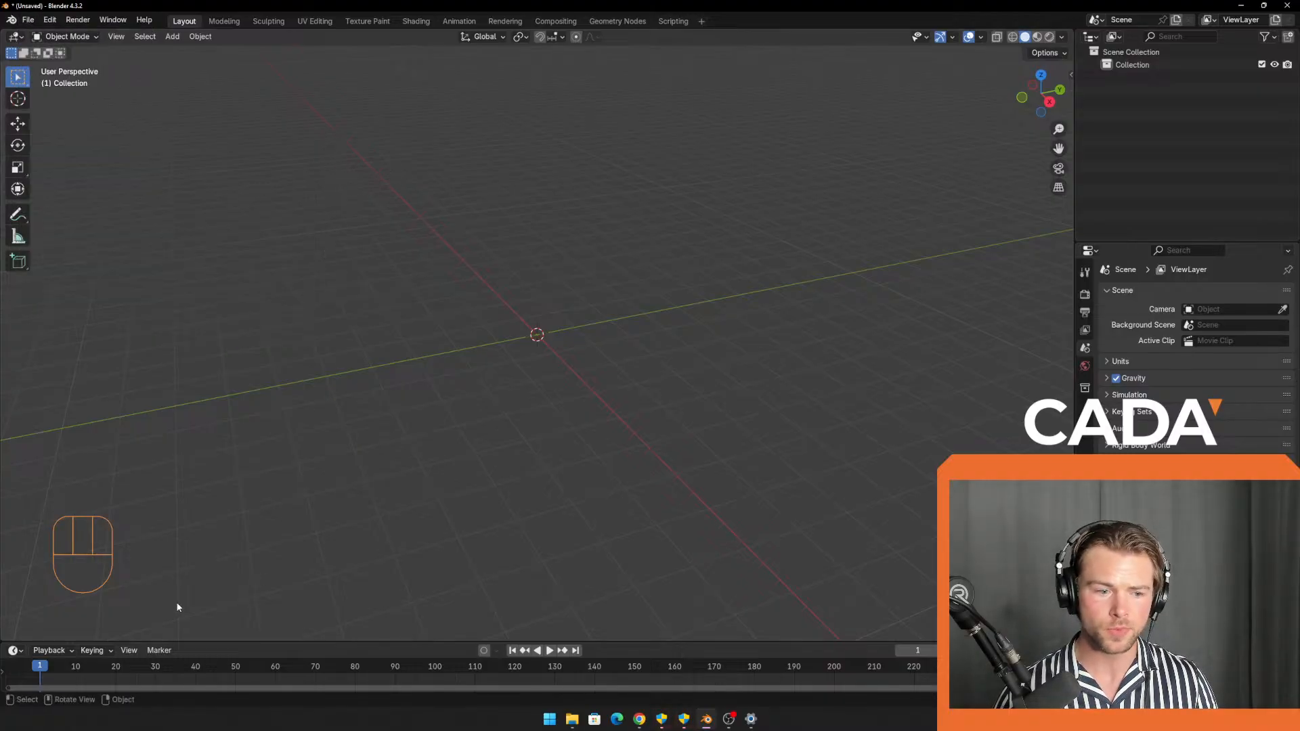
Open MultiBall_4.0.blend from its File Explorer folder in Blender, discarding the unsaved scene and not allowing its Python script to run.
mouse_move(572, 719)
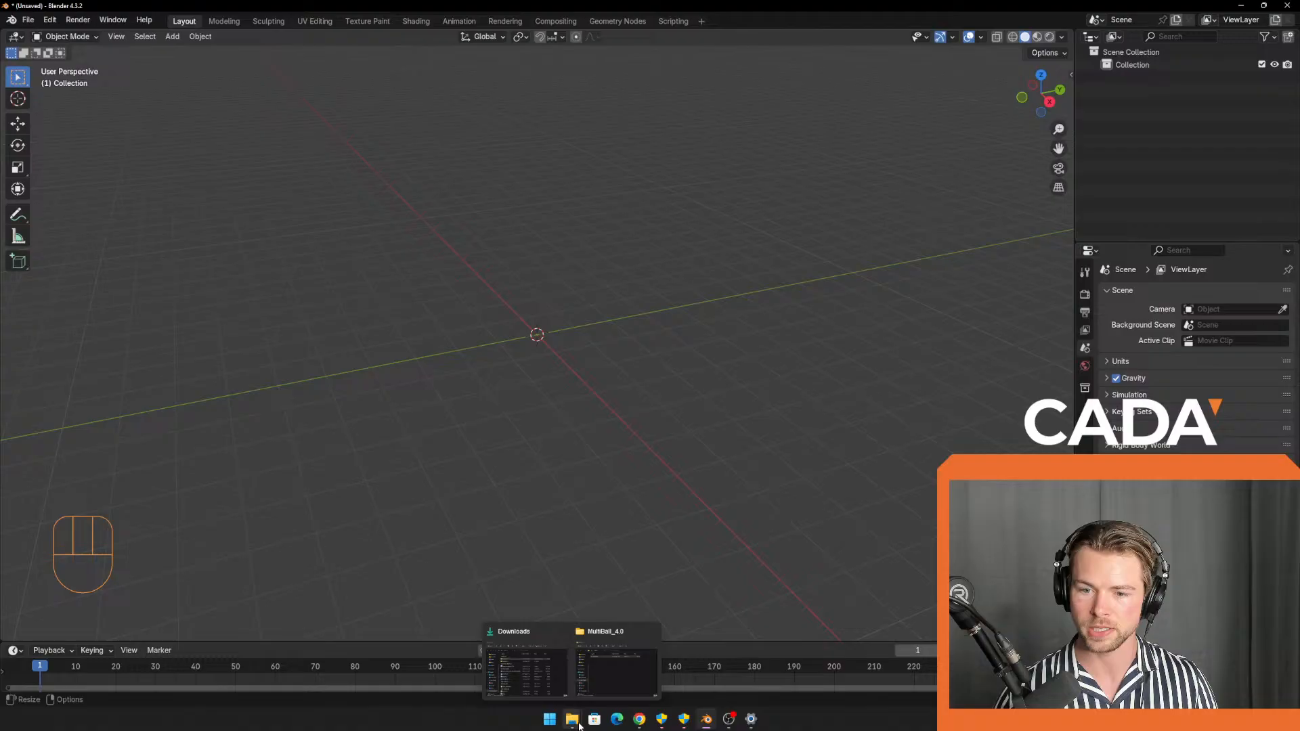
left_click(606, 674)
left_click_drag(379, 120, 193, 153)
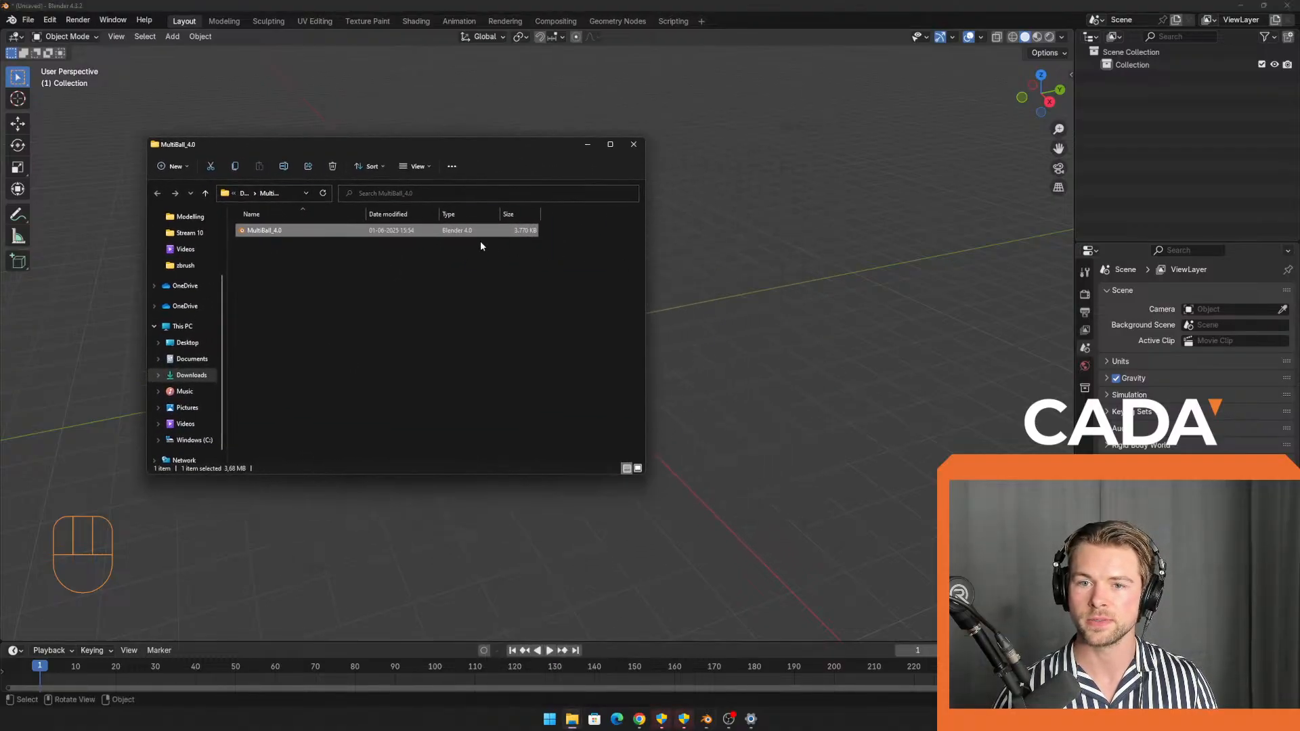
left_click_drag(339, 233, 803, 242)
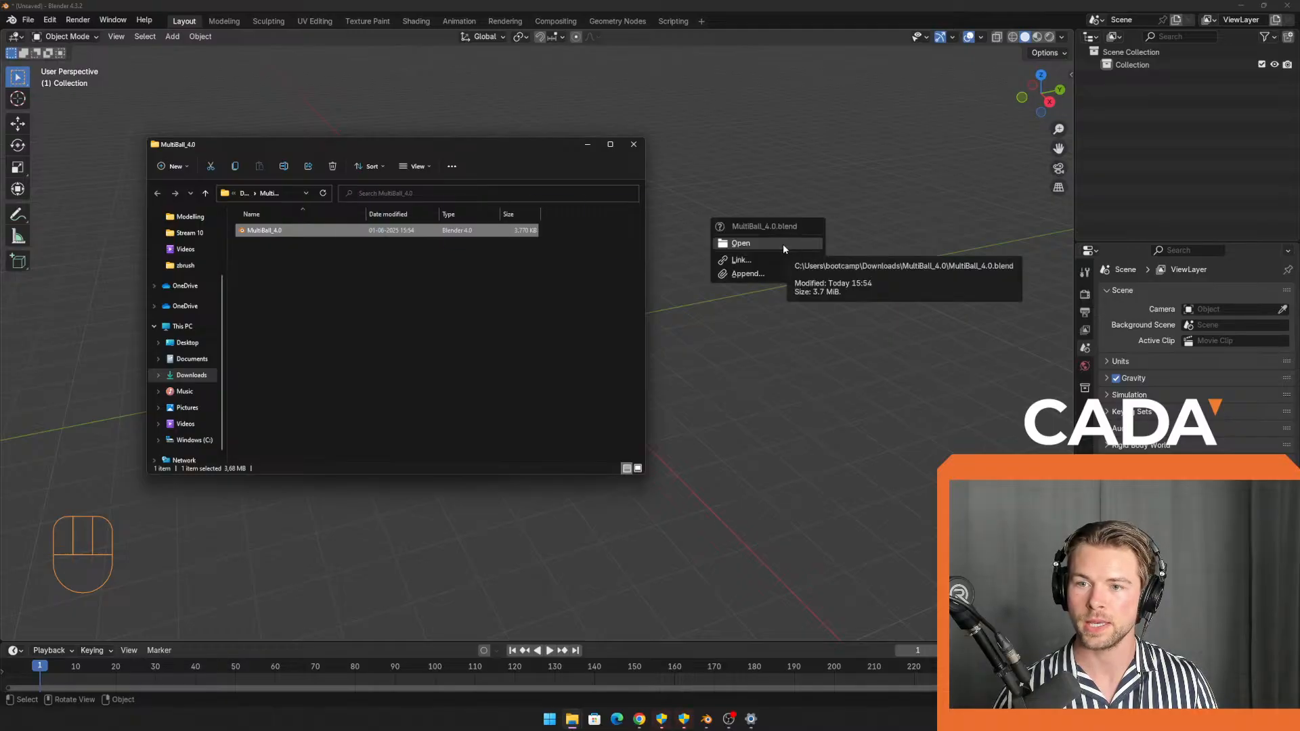
left_click(783, 244)
left_click(673, 381)
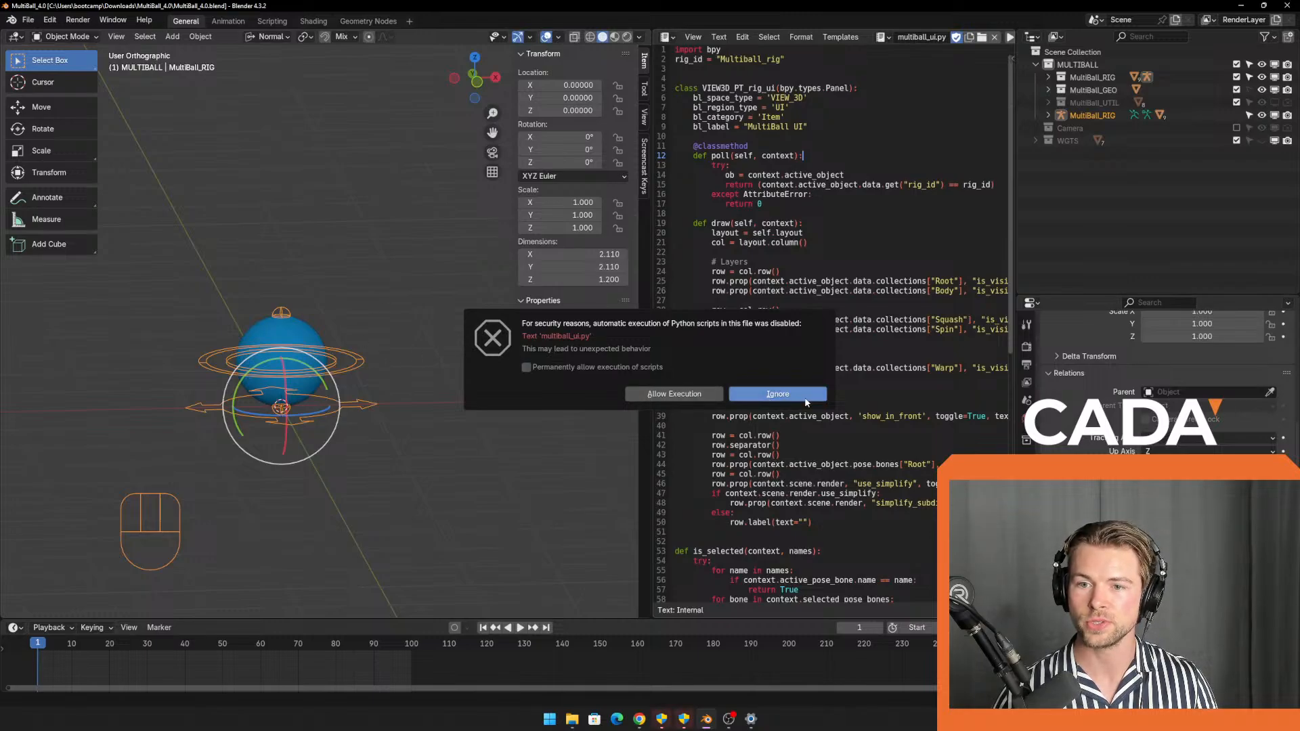
left_click(777, 397)
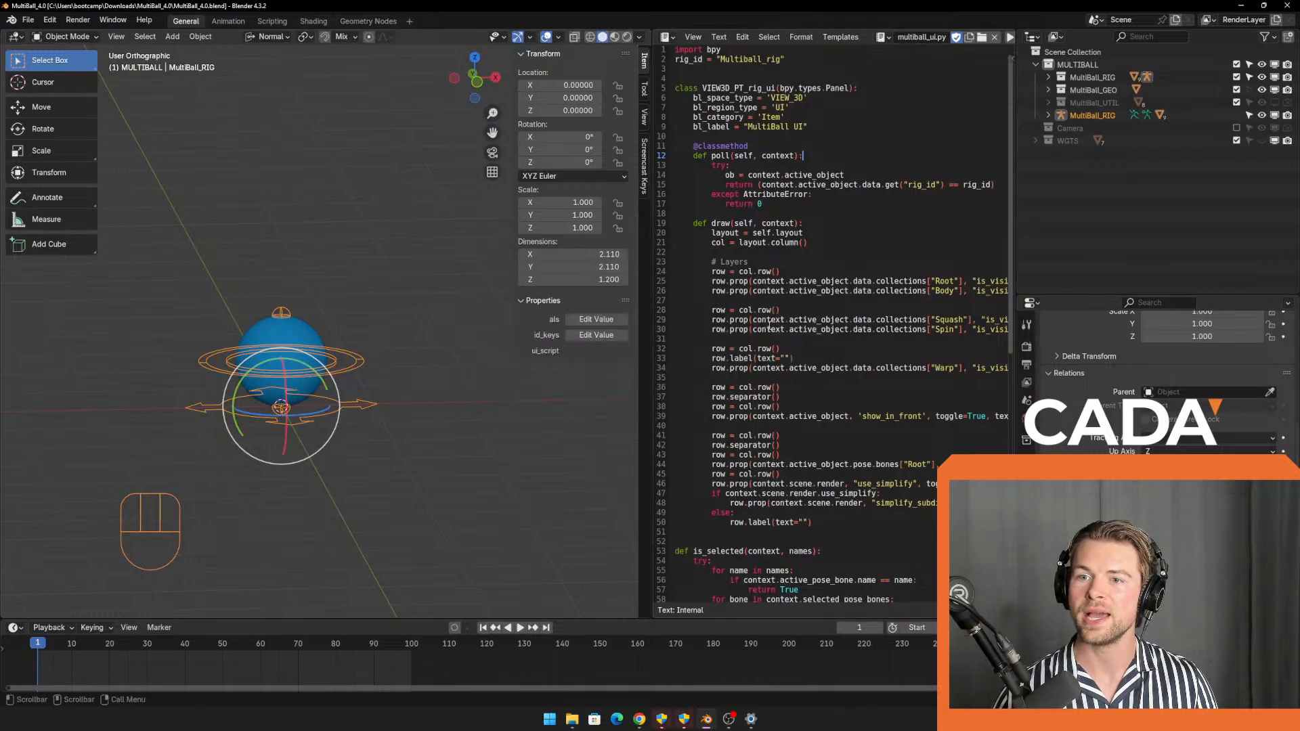
Skim the multiball_ui.py script, close its text editor area by extending the 3D viewport over it, and deselect the rig.
scroll(833, 331, "down", 10)
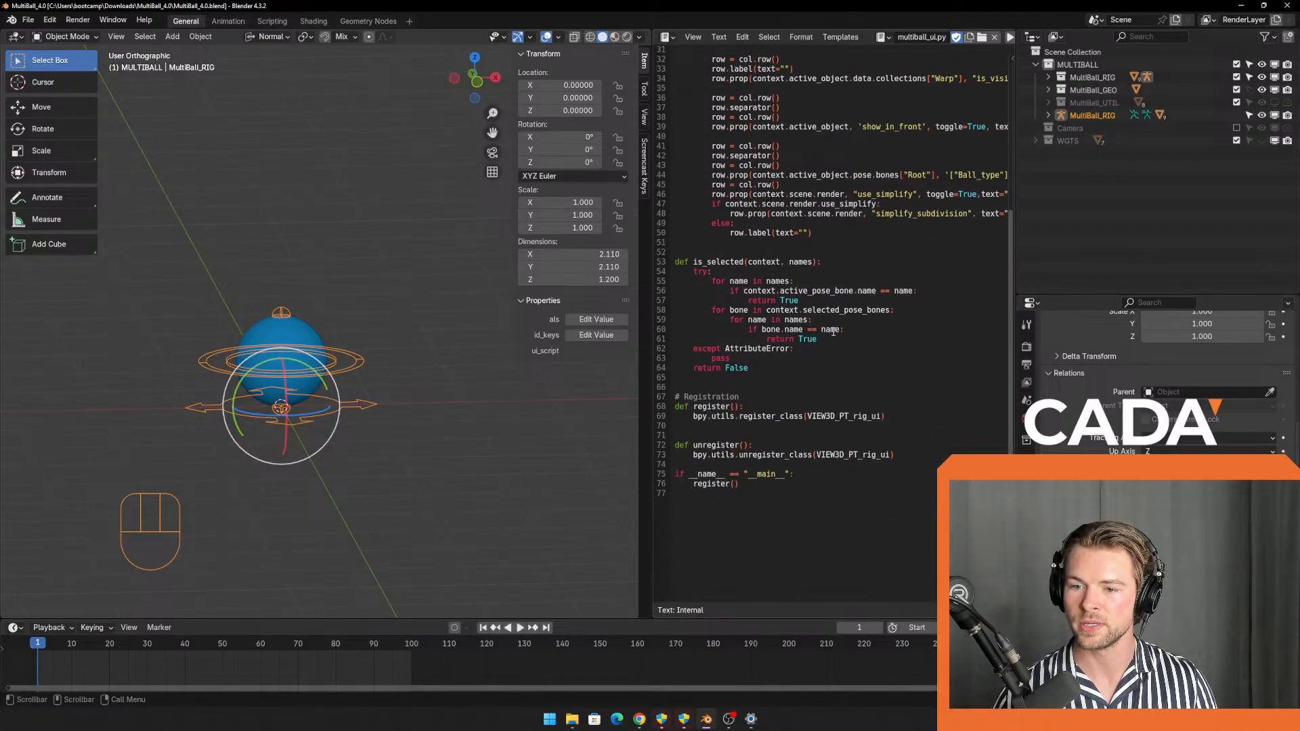
scroll(833, 331, "up", 9)
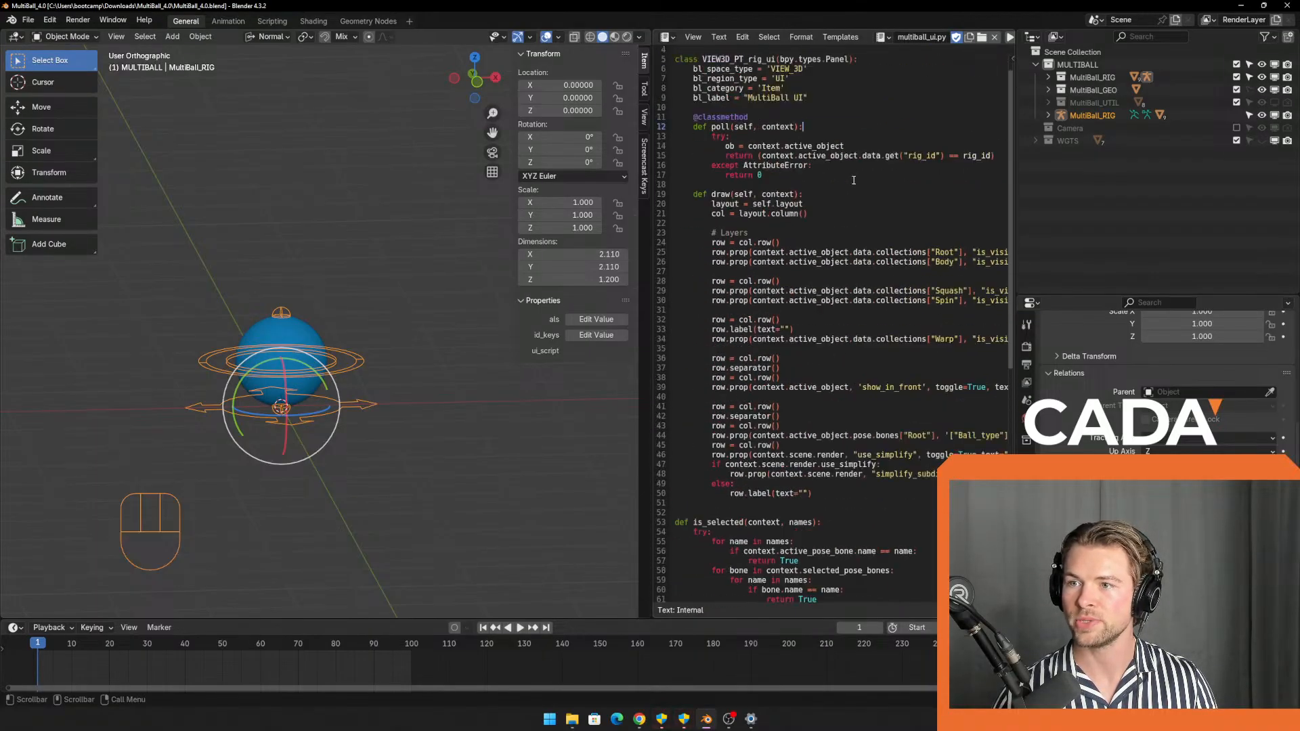
scroll(853, 180, "up", 1)
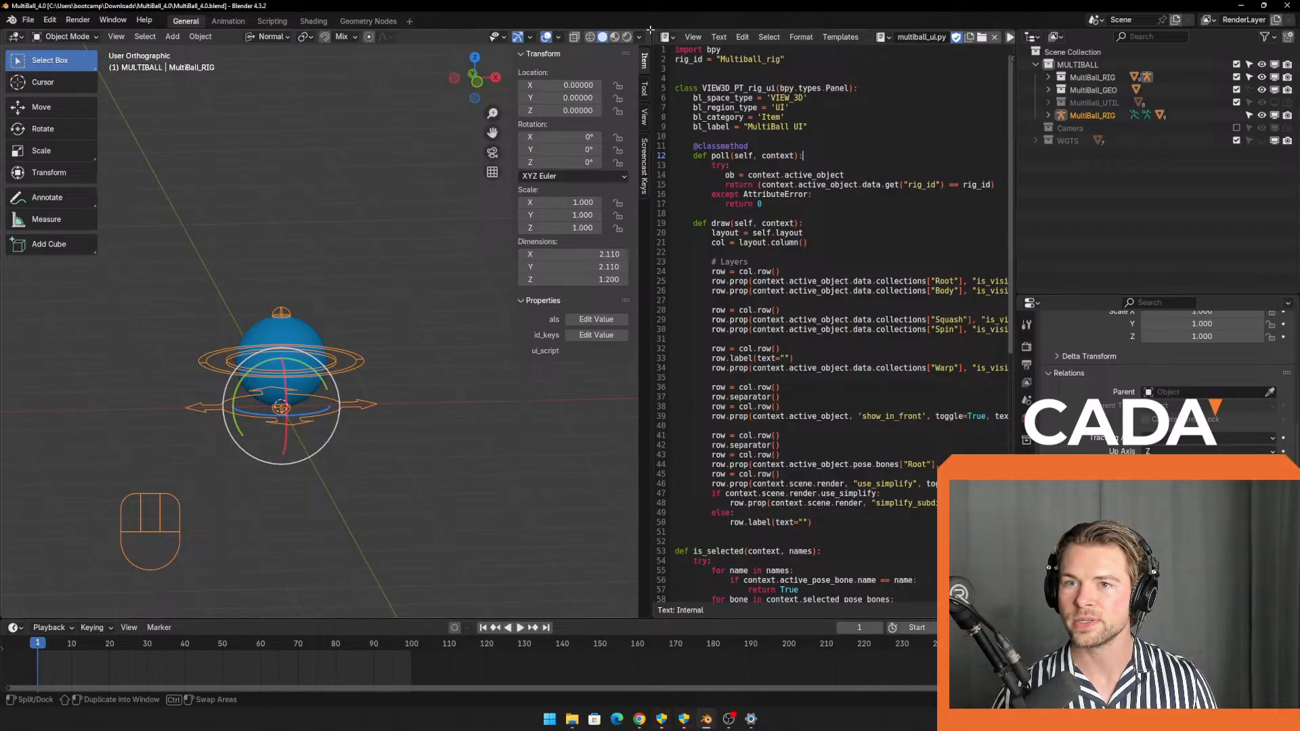
left_click_drag(650, 30, 658, 29)
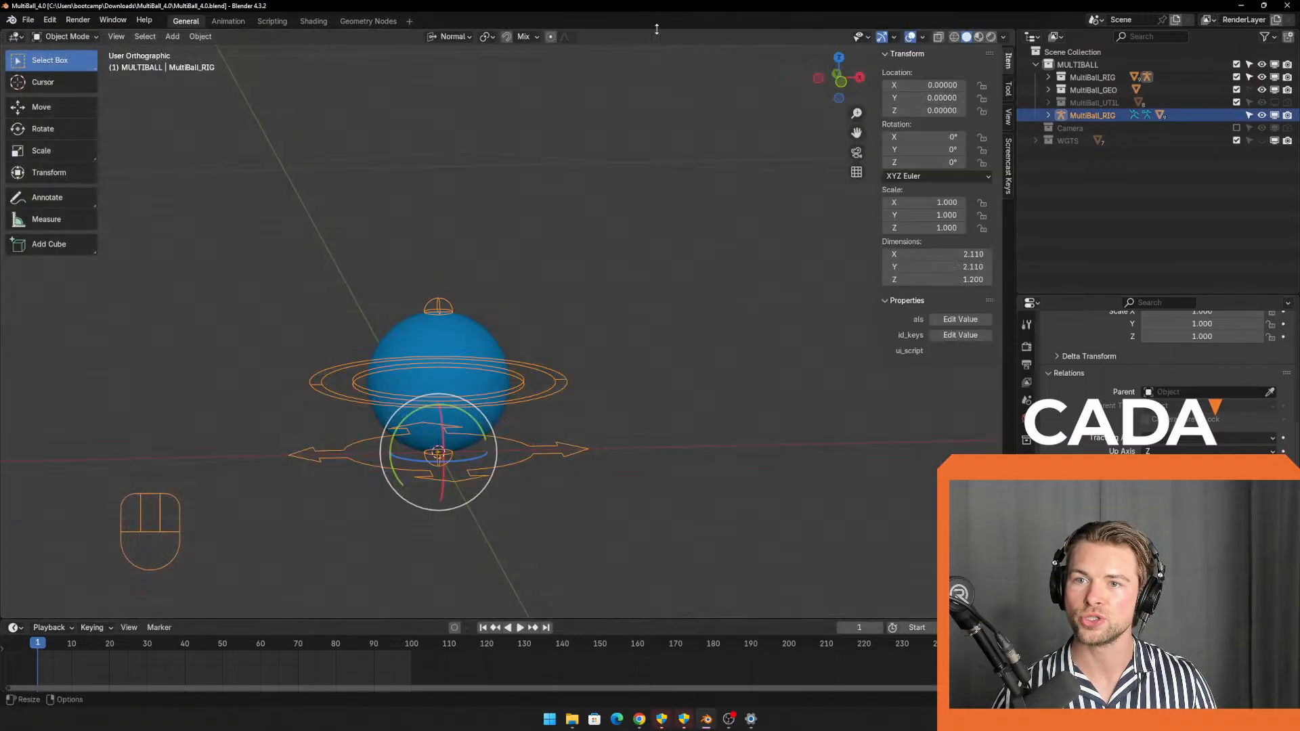
left_click(583, 357)
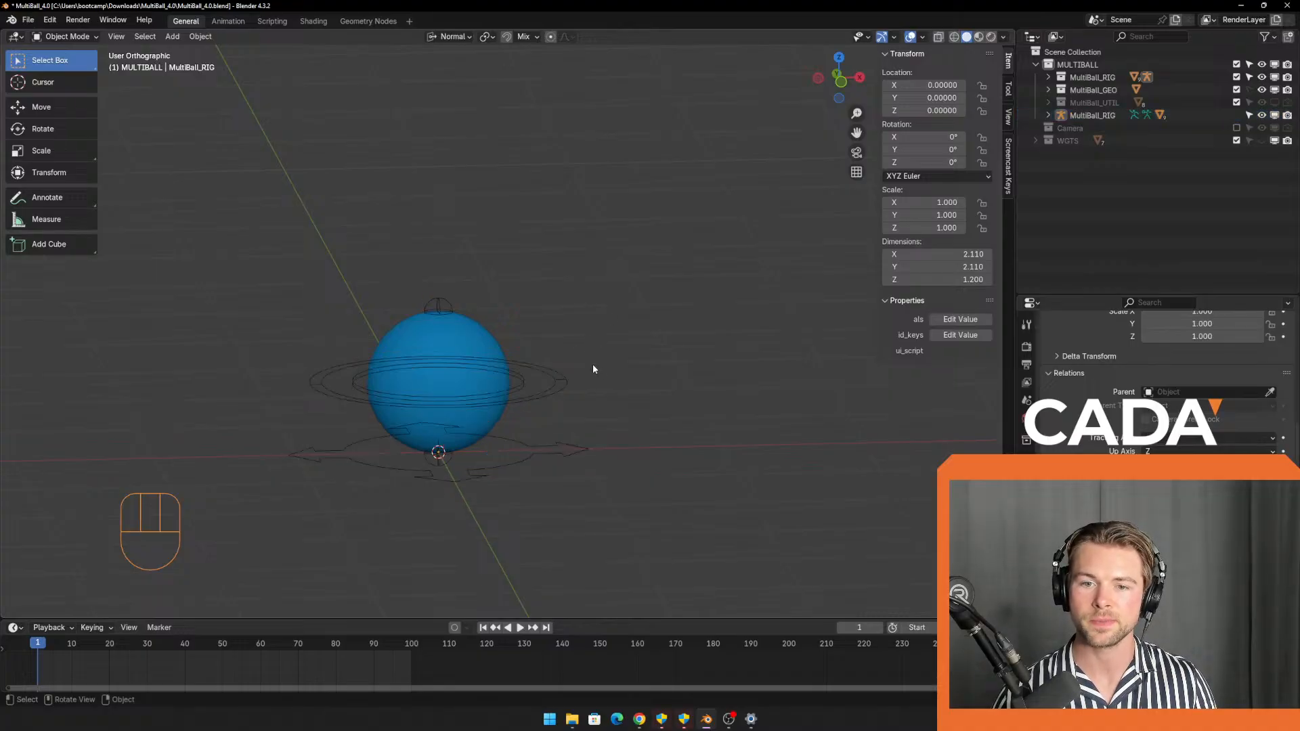
mouse_move(592, 364)
middle_mouse_down()
mouse_move(513, 432)
mouse_move(566, 356)
mouse_move(589, 403)
mouse_move(589, 380)
mouse_move(580, 386)
middle_mouse_up()
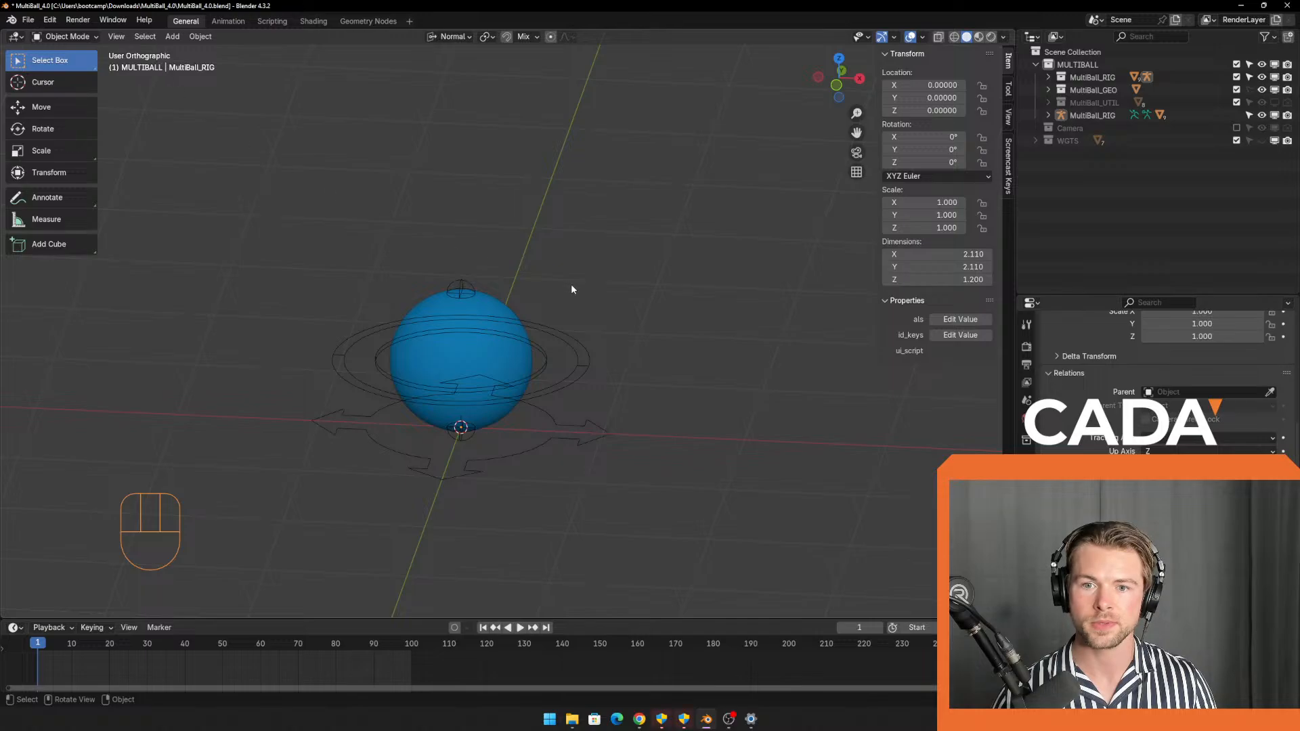
mouse_move(570, 283)
middle_mouse_down()
mouse_move(603, 254)
mouse_move(574, 285)
middle_mouse_up()
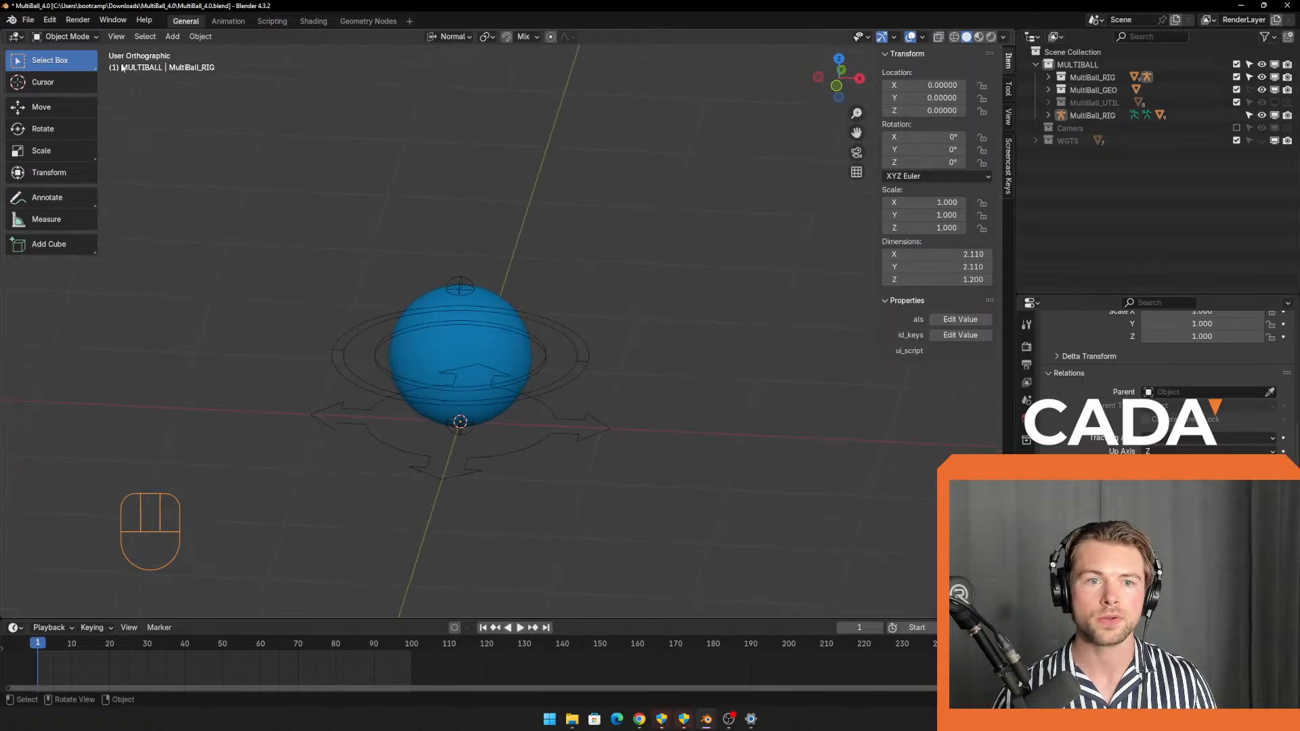
middle_click_drag(486, 339, 588, 453)
key("KP_1")
key("KP_2")
left_click(119, 37)
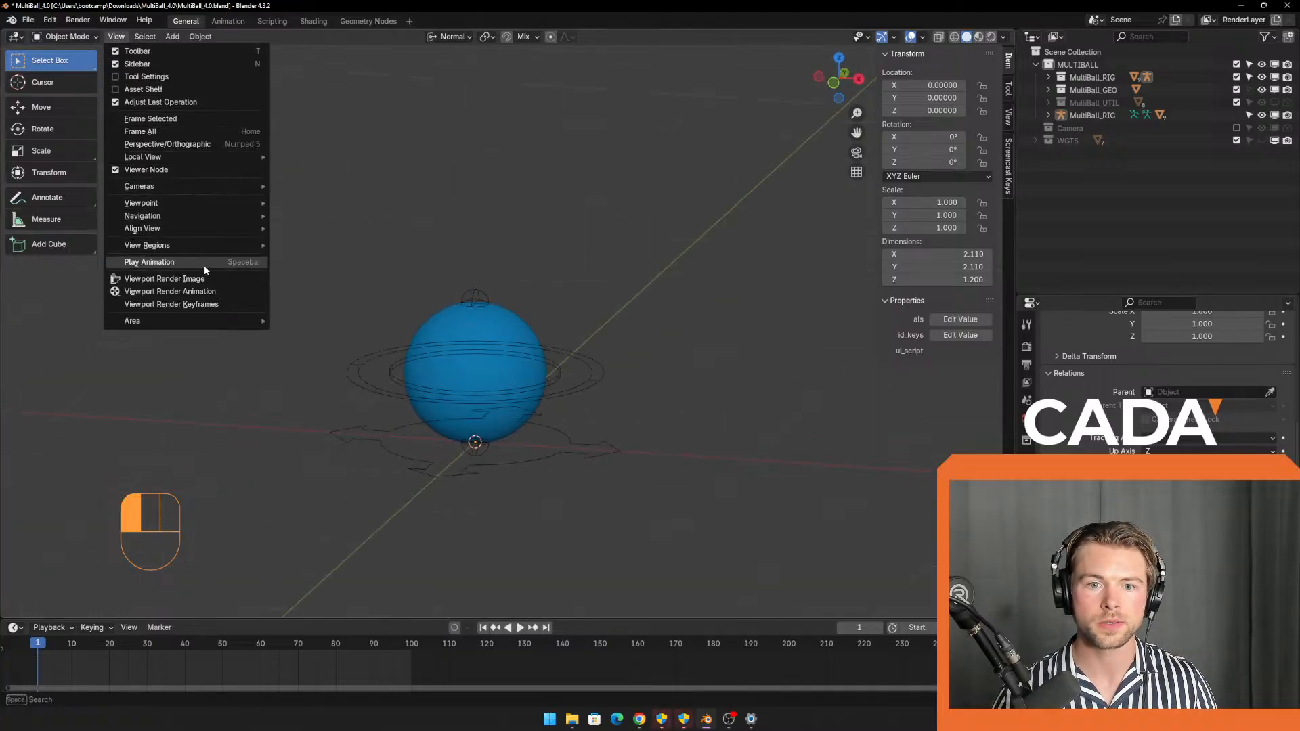
mouse_move(211, 204)
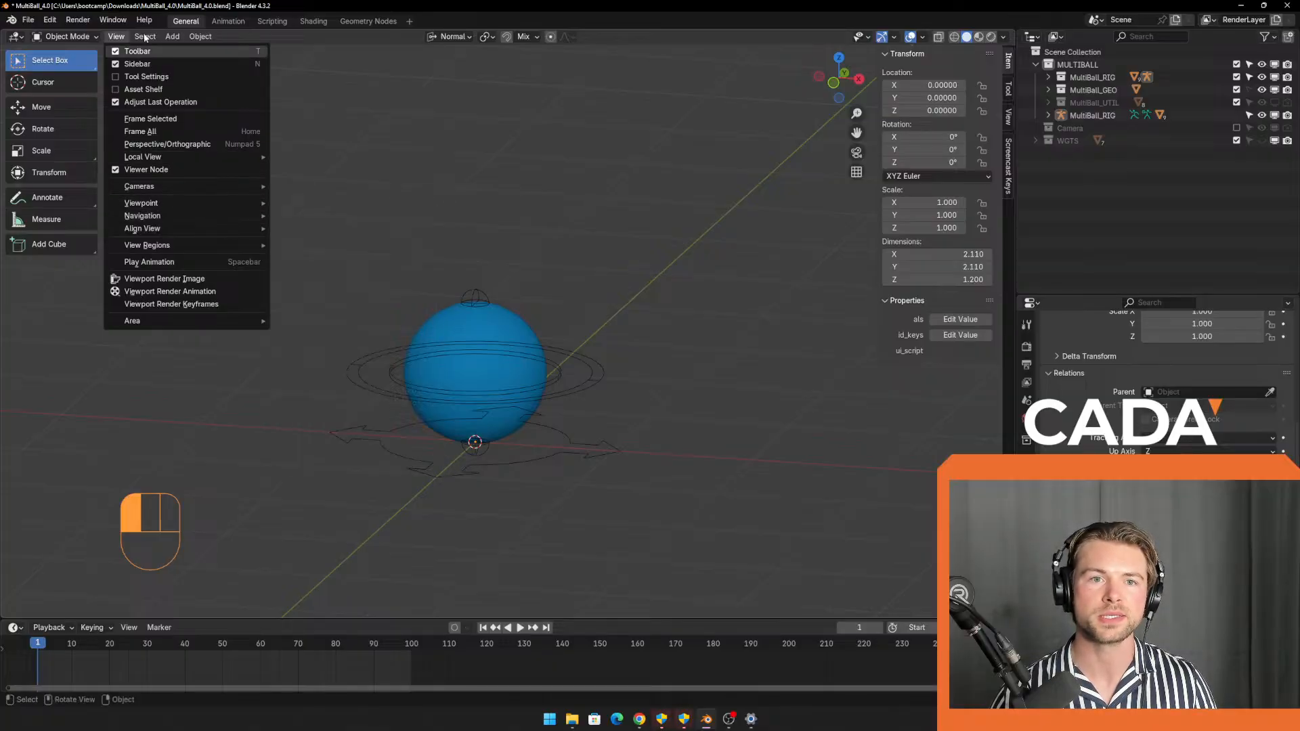
left_click(113, 19)
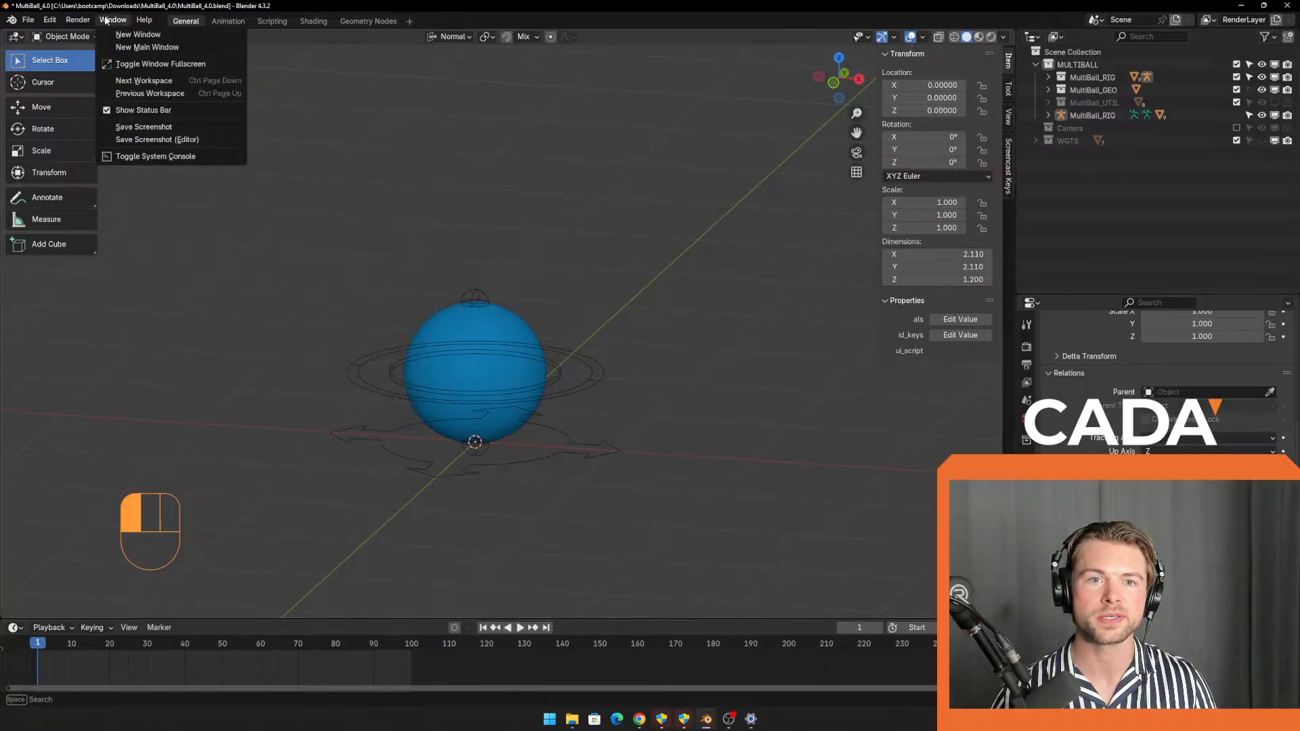
mouse_move(70, 22)
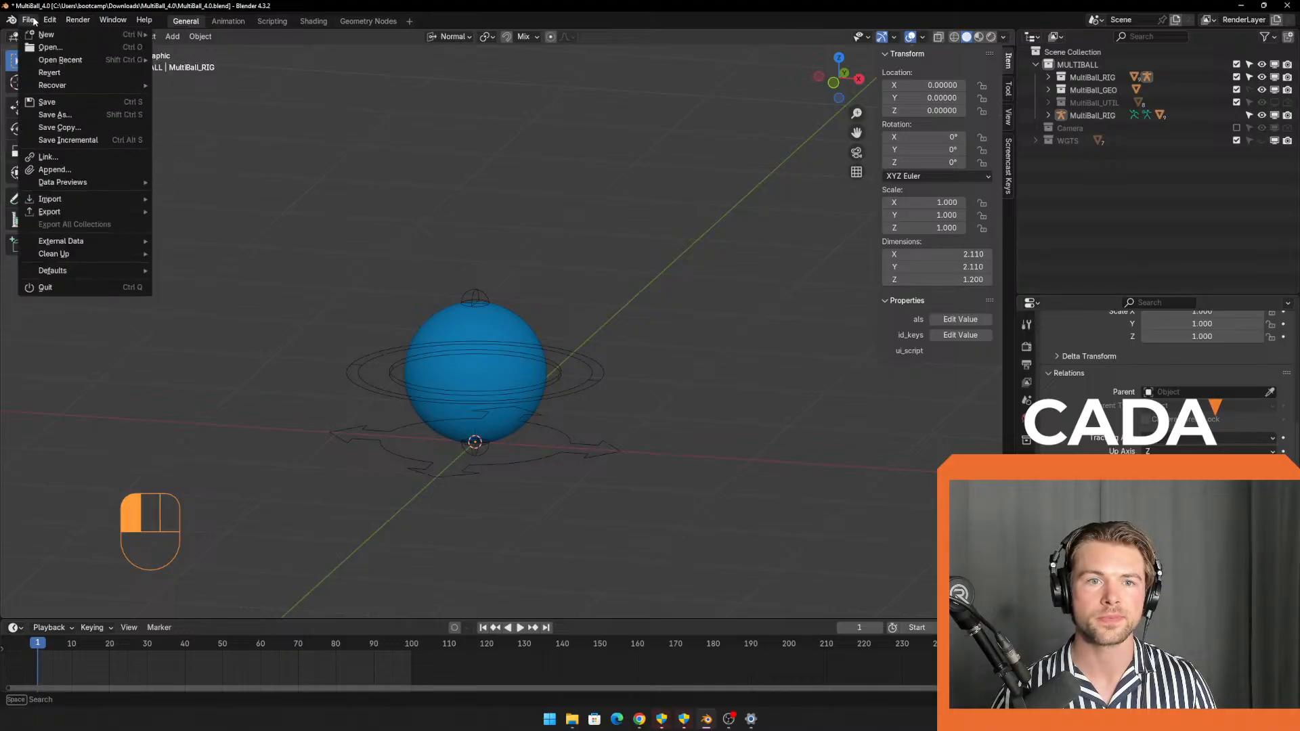
left_click(368, 270)
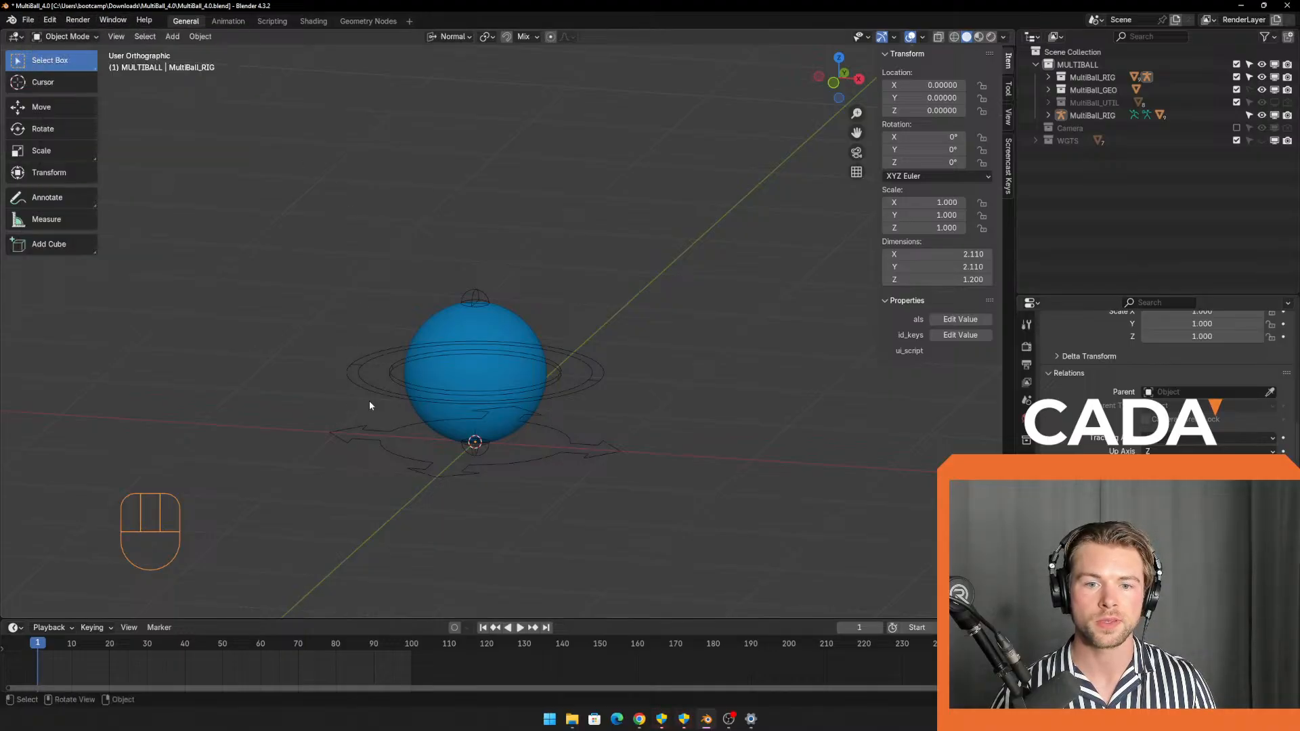
Examine the blue ball and its surrounding rig control shapes from above and from lower side angles.
middle_click_drag(369, 400, 384, 440)
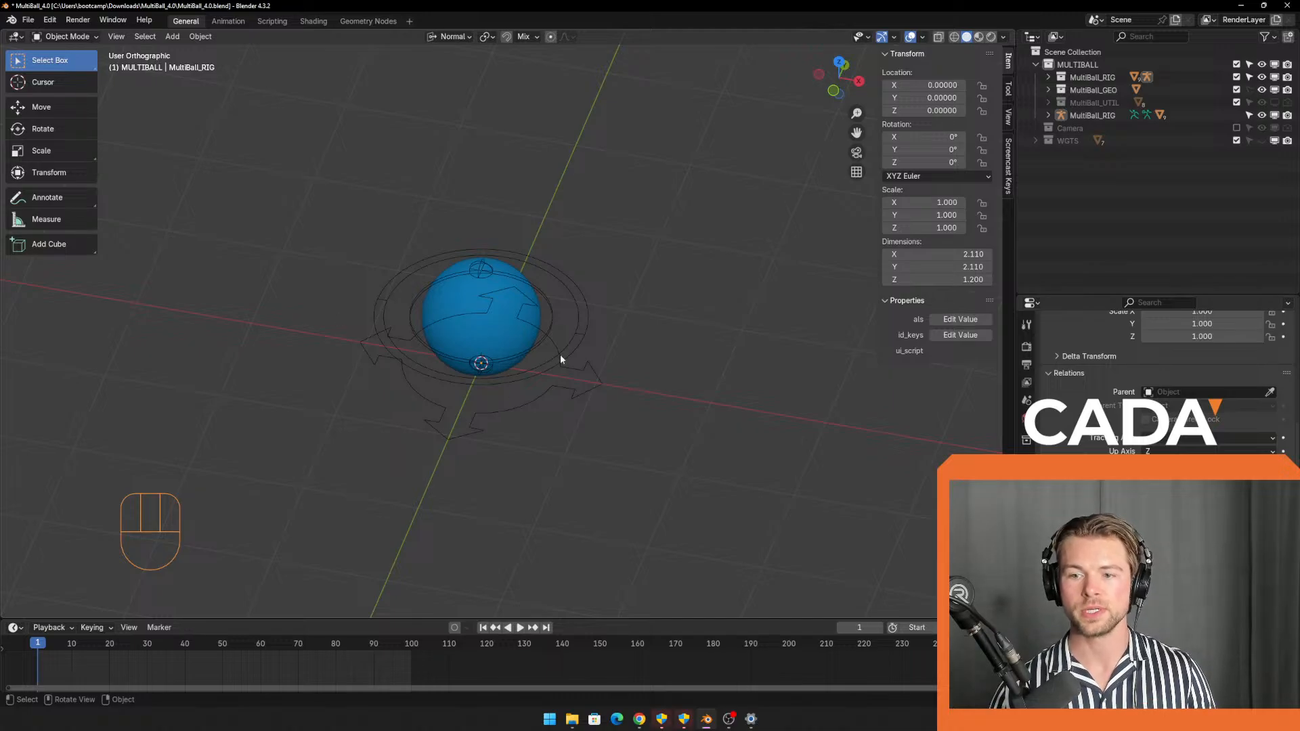
middle_click_drag(559, 356, 535, 420)
left_click(475, 327)
left_click_drag(559, 417, 575, 452)
middle_click_drag(599, 423, 623, 483)
left_click(624, 461)
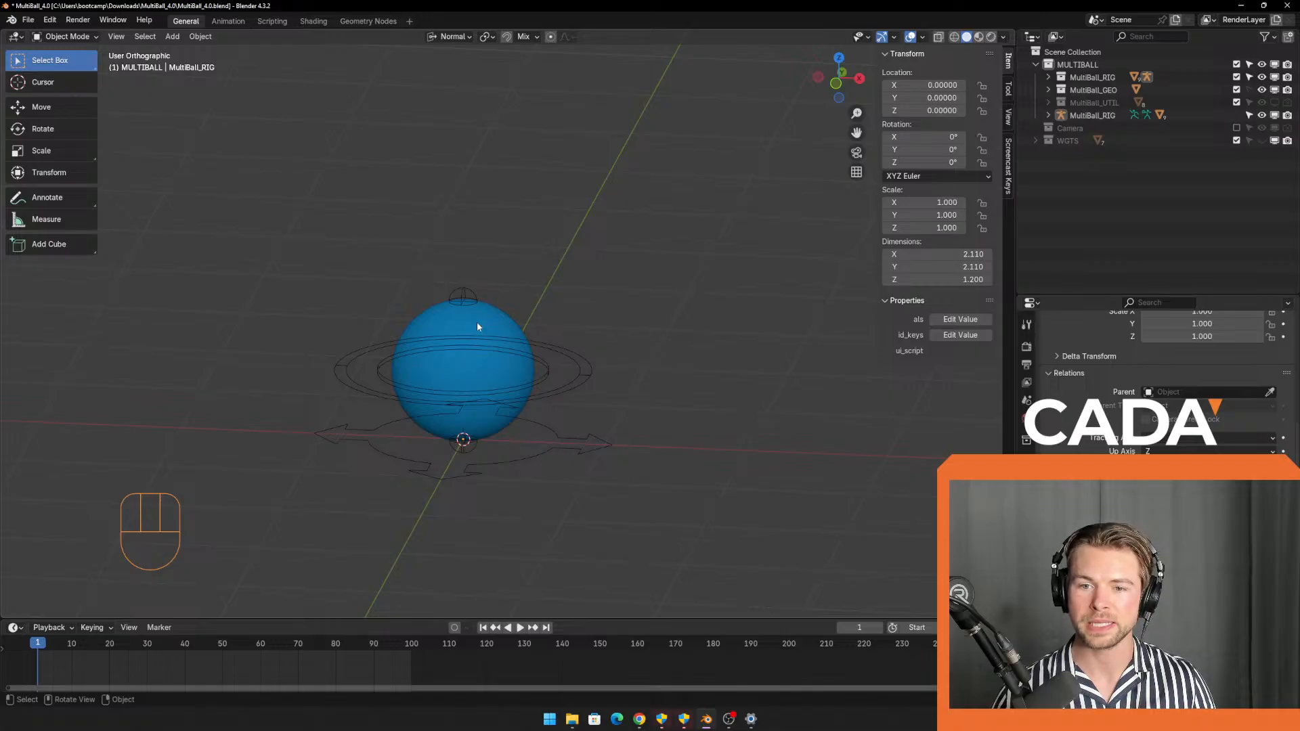
middle_click_drag(476, 327, 586, 418)
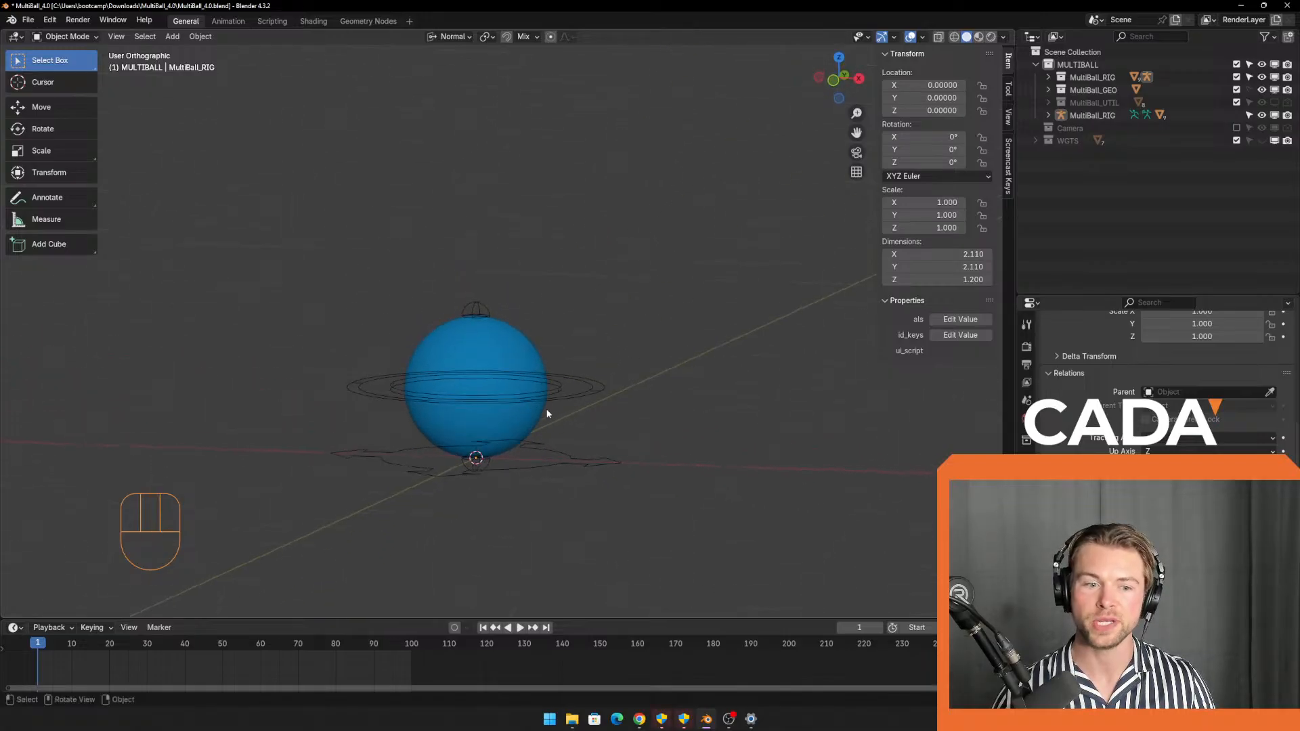
middle_click_drag(578, 374, 599, 389)
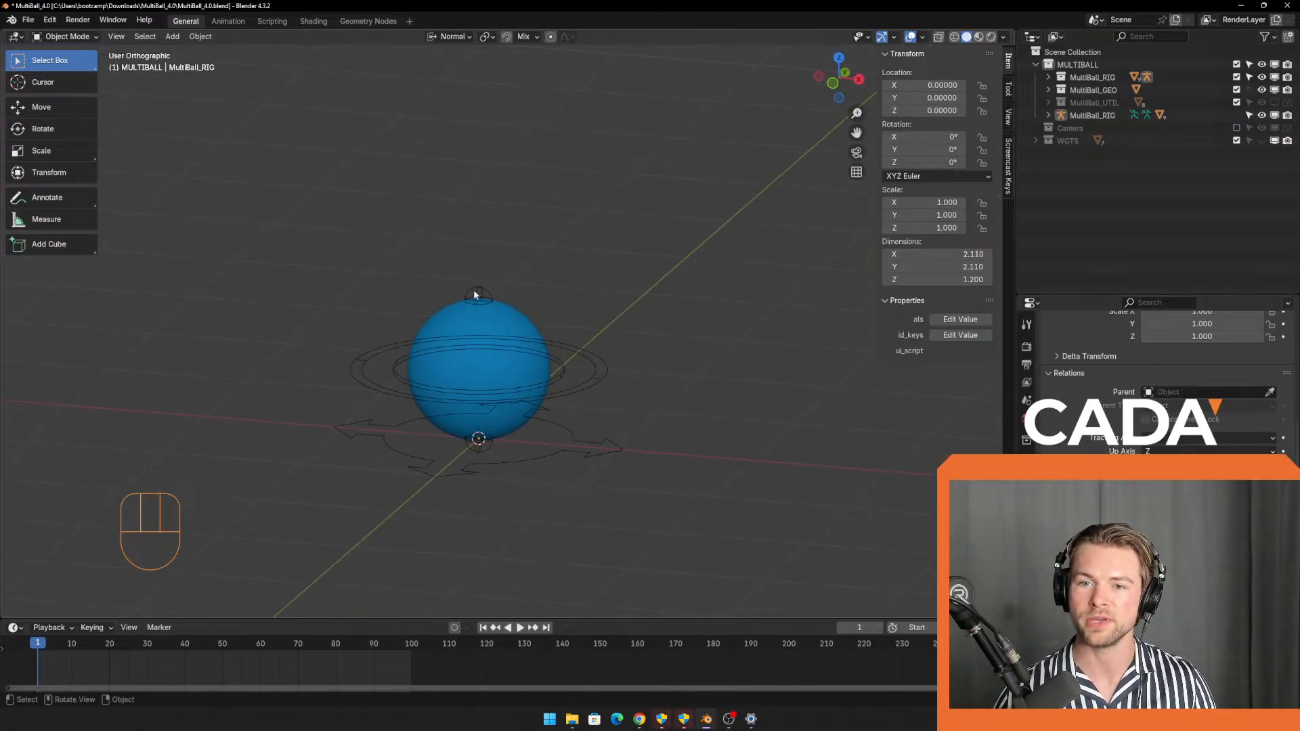
Select the MultiBall rig by its outer ring and examine the control shapes from low and raised angles.
left_click(477, 291)
left_click(656, 413)
scroll(638, 449, "down", 2)
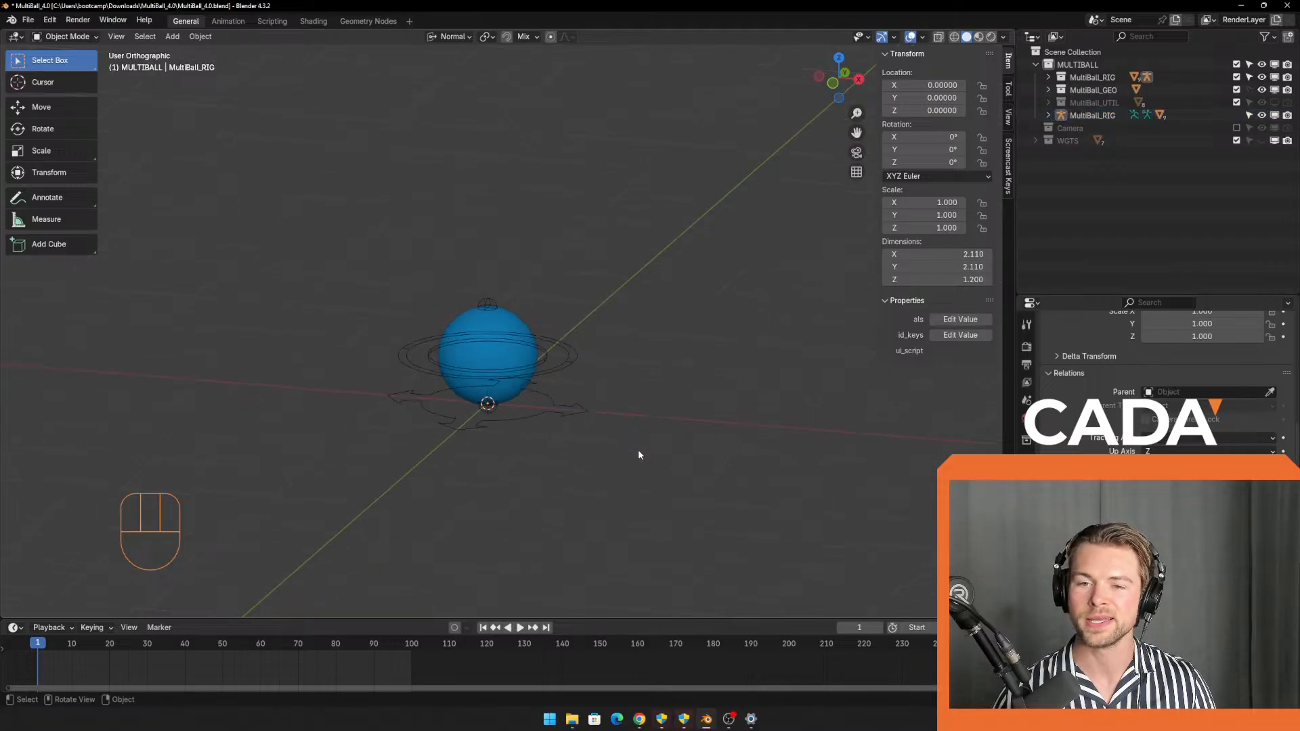
mouse_move(610, 456)
middle_mouse_down()
mouse_move(624, 484)
mouse_move(603, 455)
middle_mouse_up()
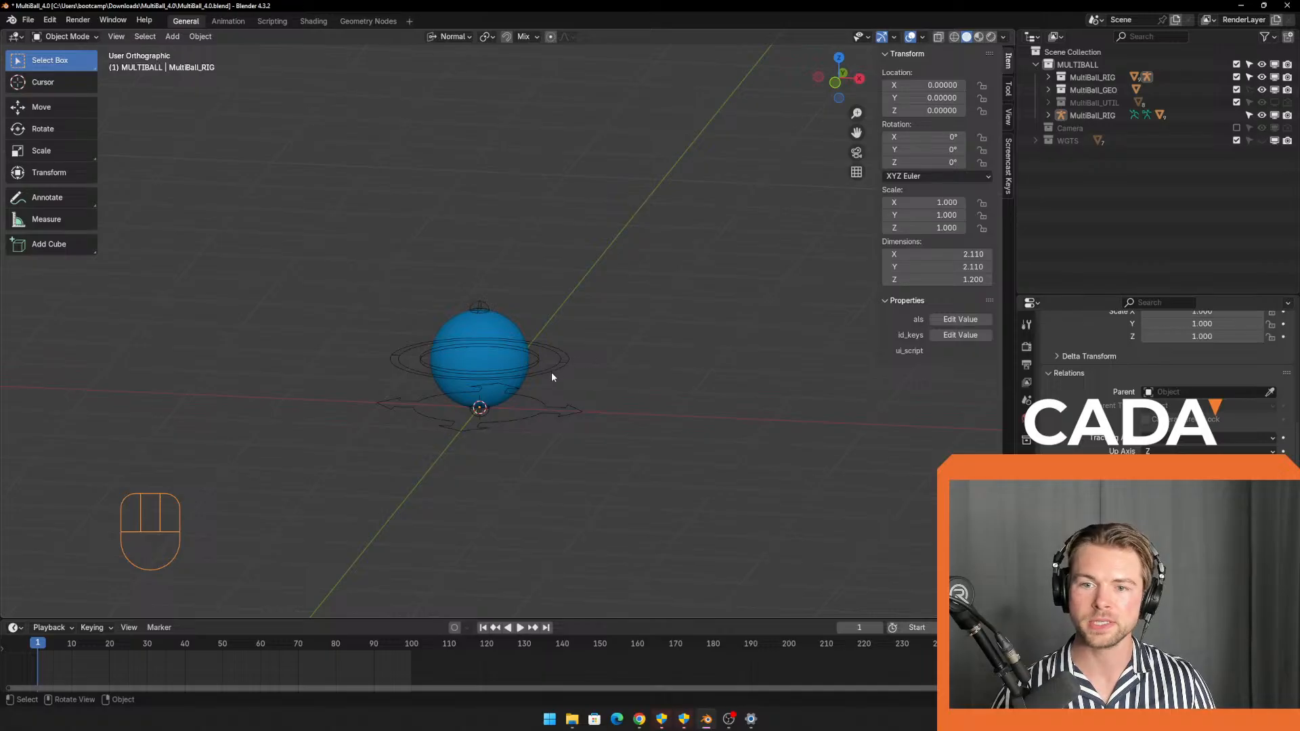
scroll(555, 370, "up", 2)
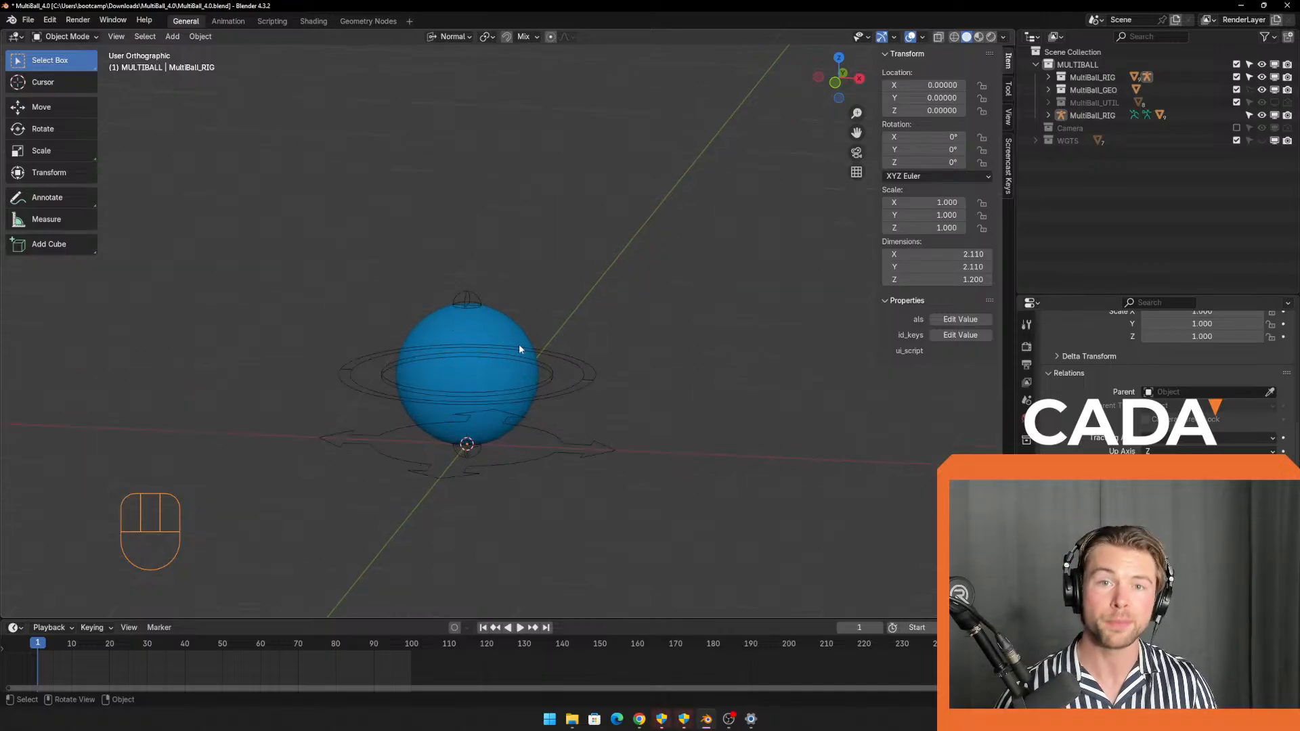
left_click(566, 389)
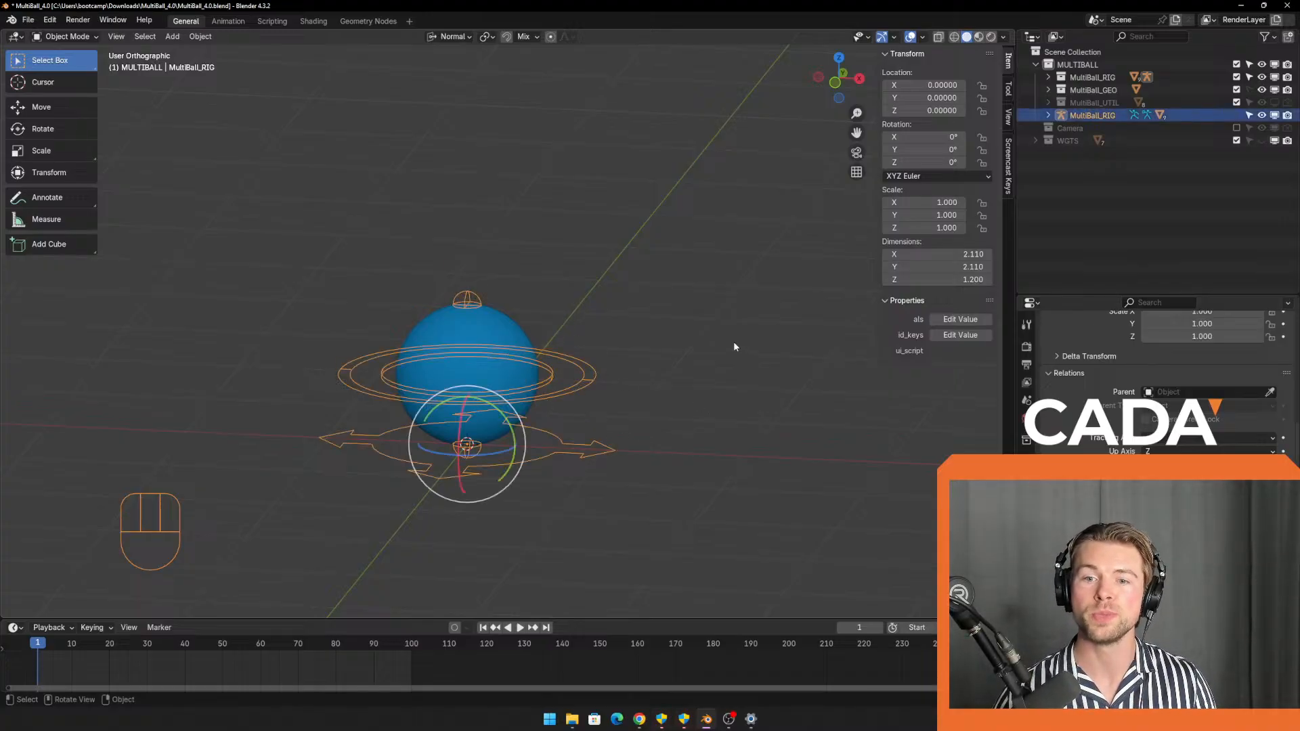
middle_click_drag(599, 381, 631, 391)
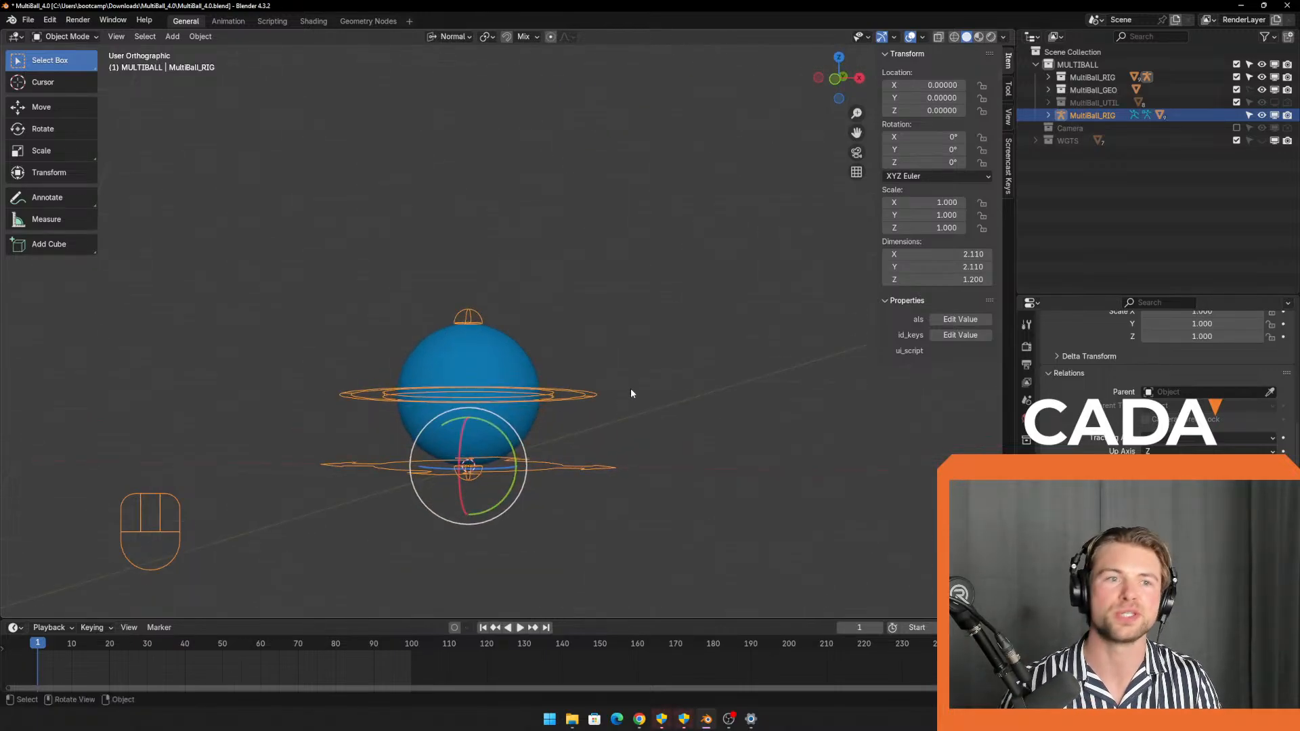
middle_click_drag(584, 352, 569, 383)
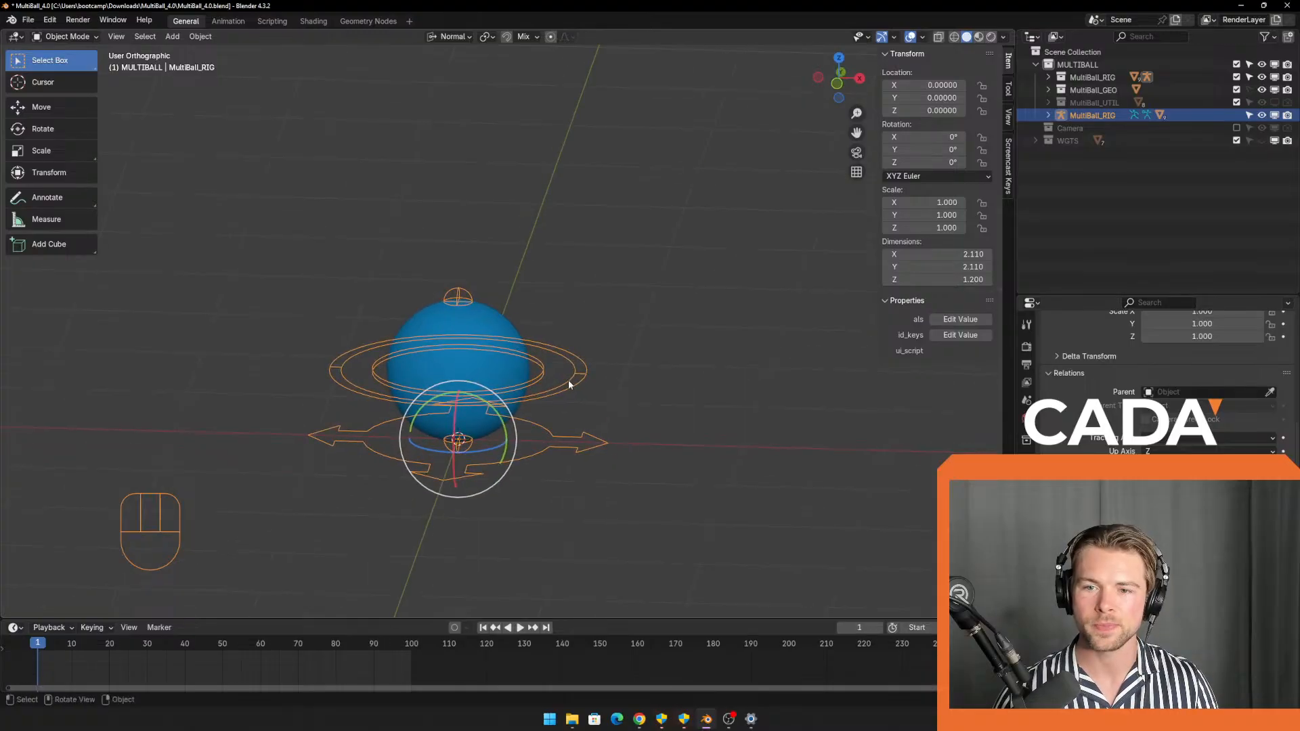
Try moving the rig freely in Object Mode with its base arrow control picked.
left_click_drag(562, 424, 595, 457)
left_click(590, 485)
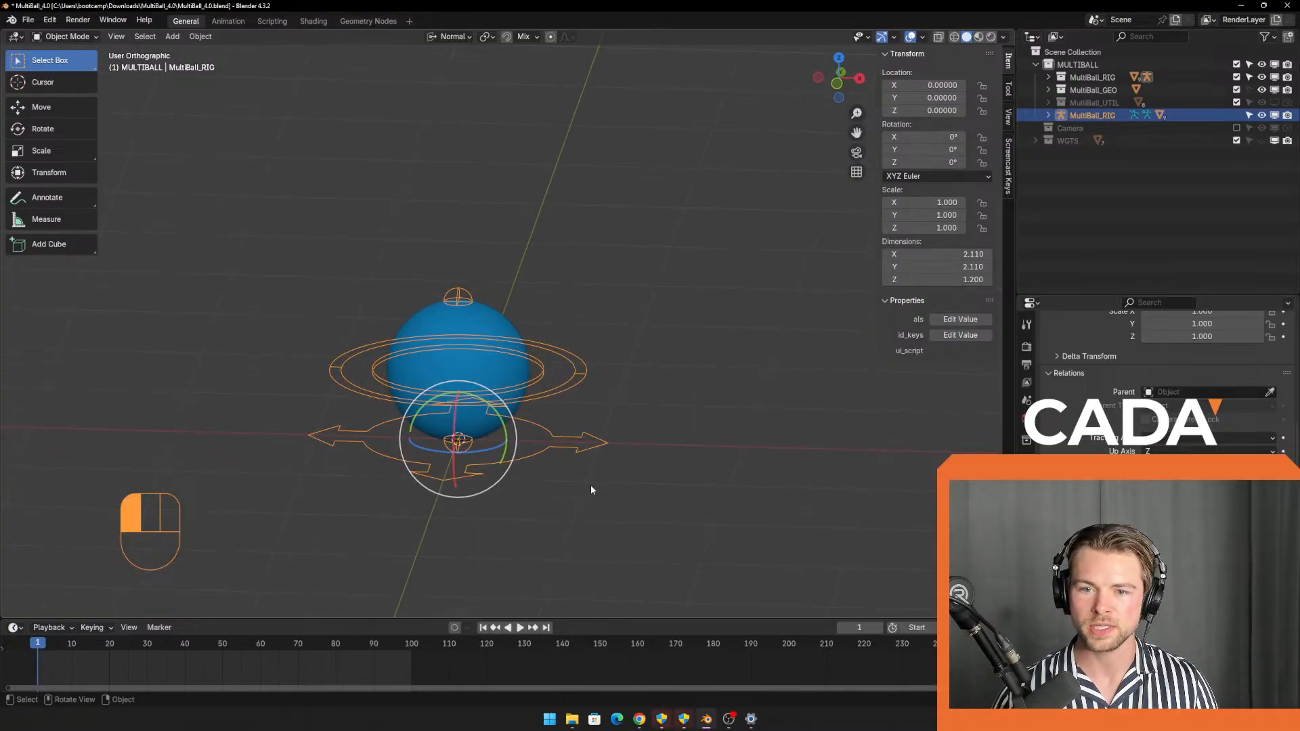
left_click(572, 449)
key("g")
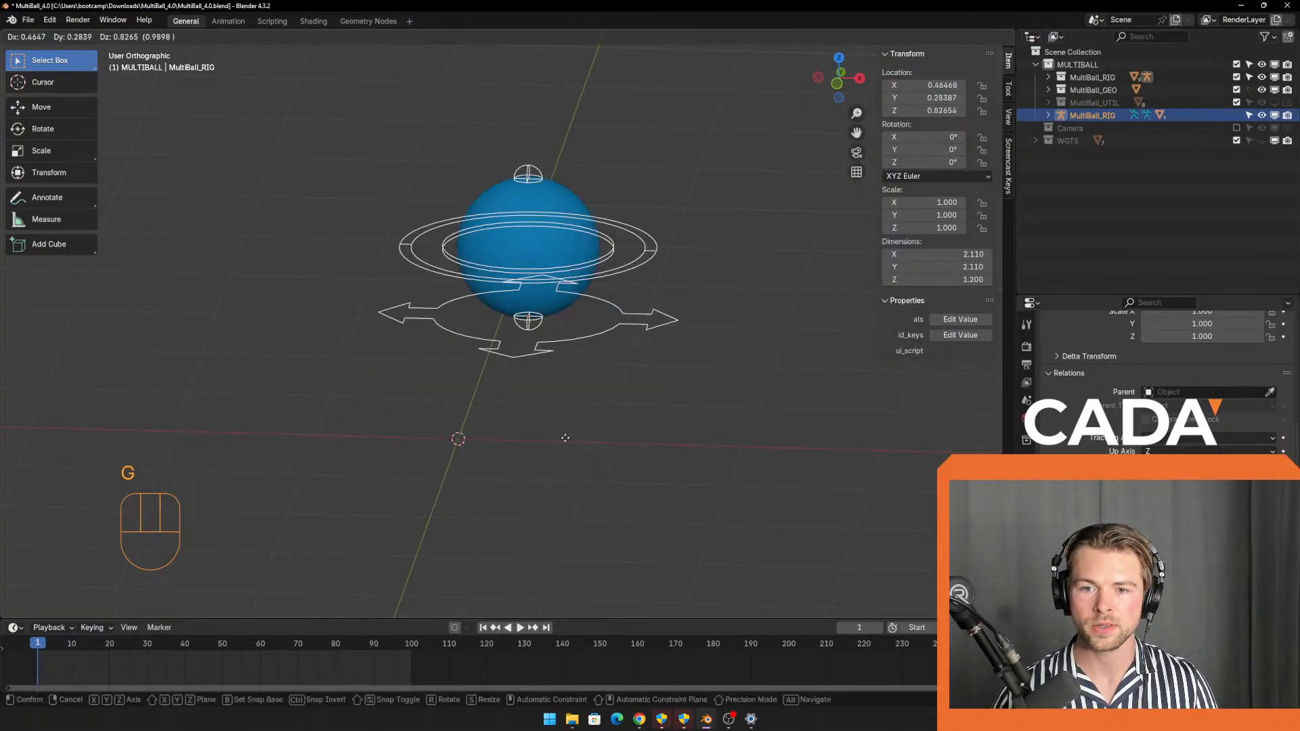
right_click(629, 423)
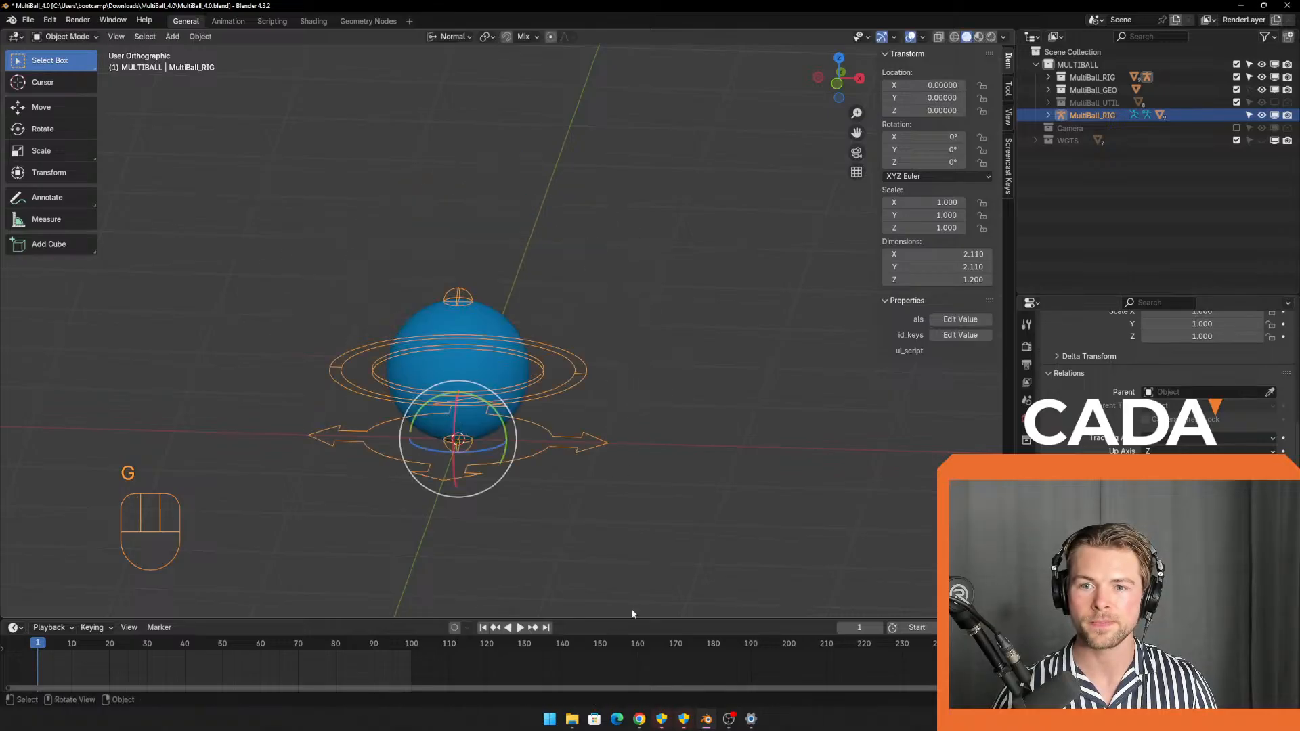
Try moving the rig freely in Object Mode with the outer ring around the ball picked.
left_click(572, 381)
left_click(575, 366)
left_click_drag(593, 364, 600, 392)
left_click(628, 359)
key("g")
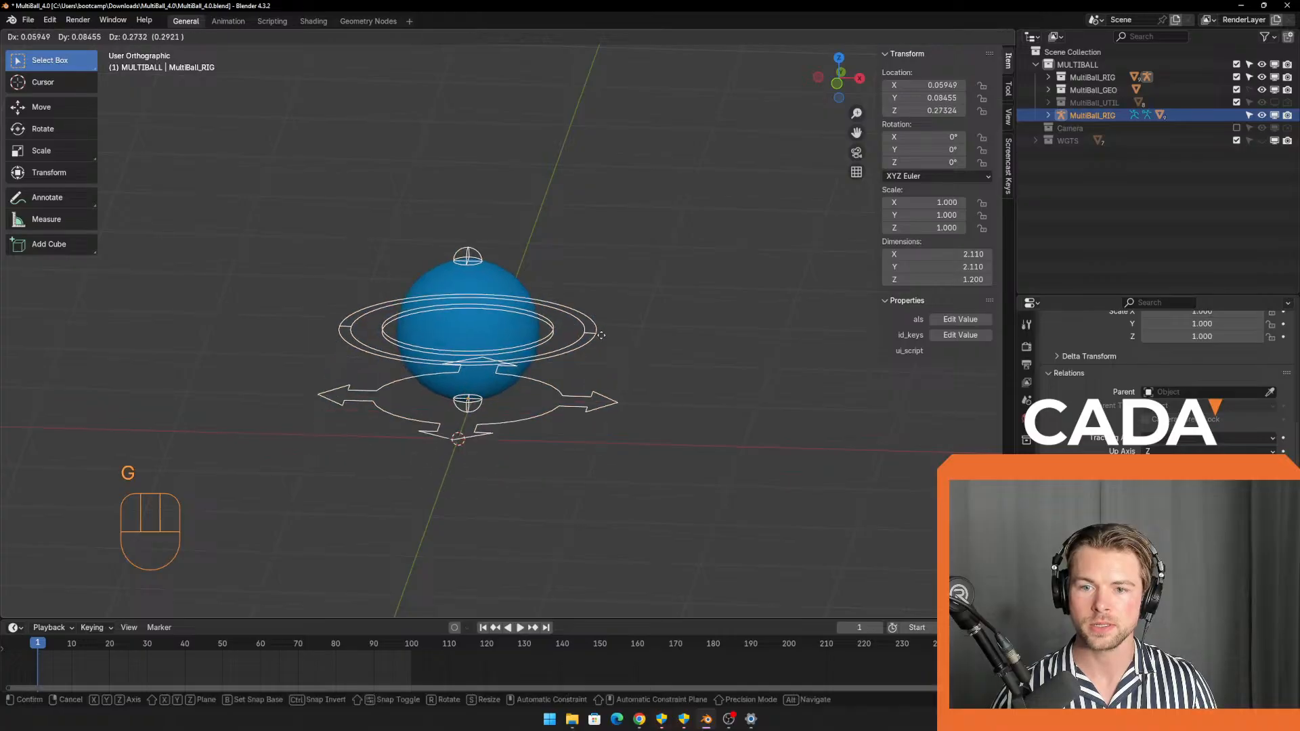
right_click(594, 398)
Select MultiBall_RIG and switch it from Object Mode to Pose Mode.
left_click(91, 37)
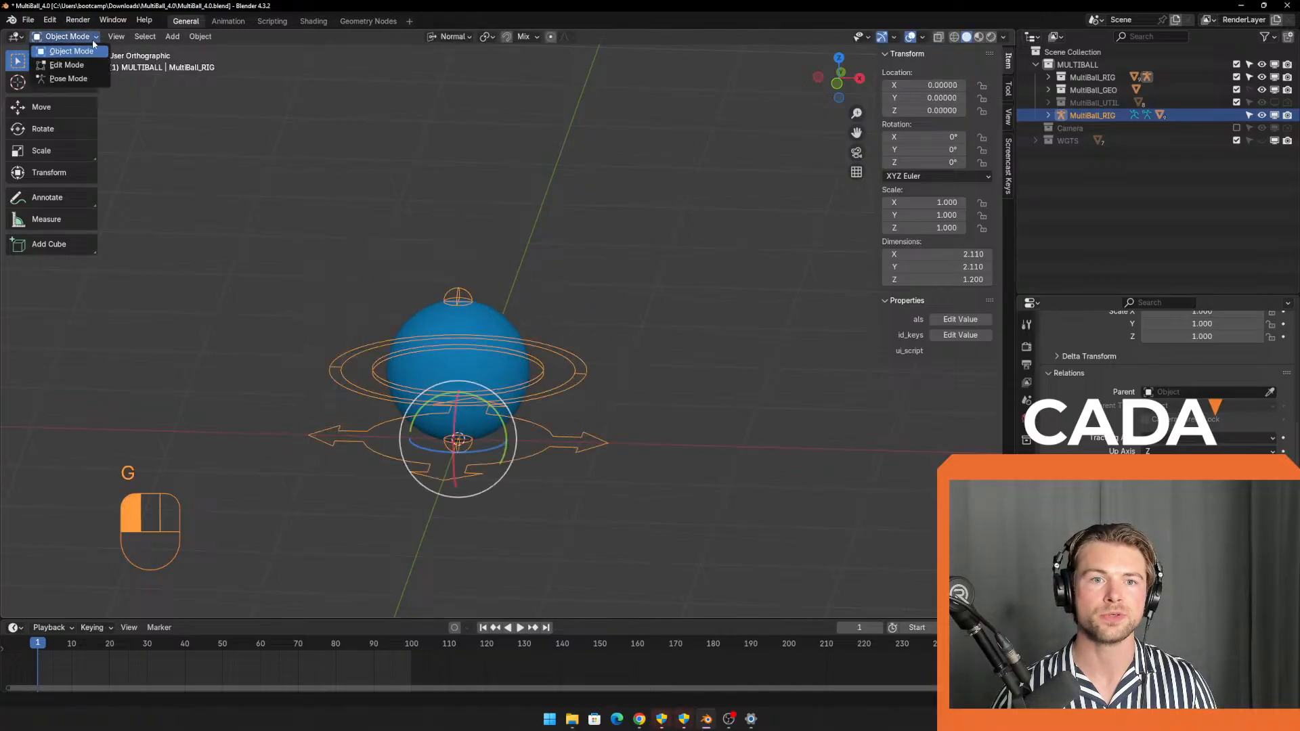
left_click(574, 236)
middle_click_drag(467, 204, 596, 332)
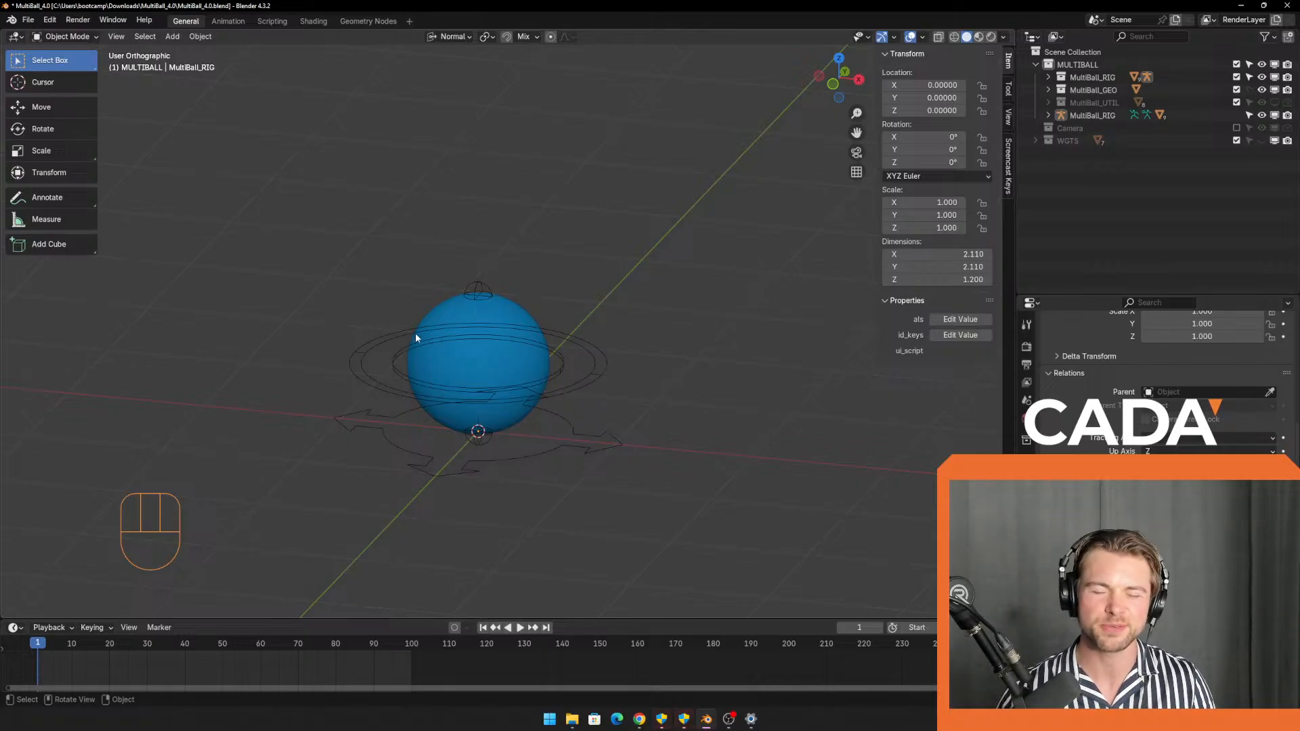
left_click(594, 377)
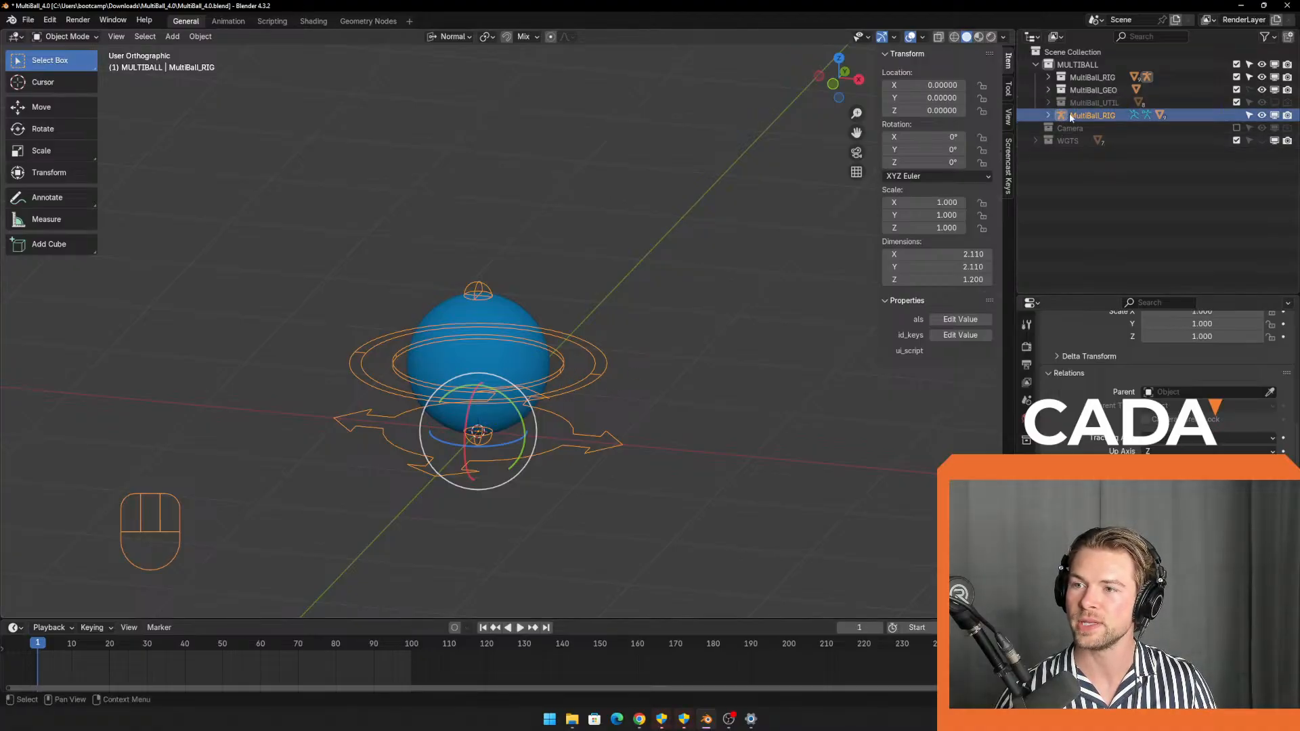
left_click(84, 39)
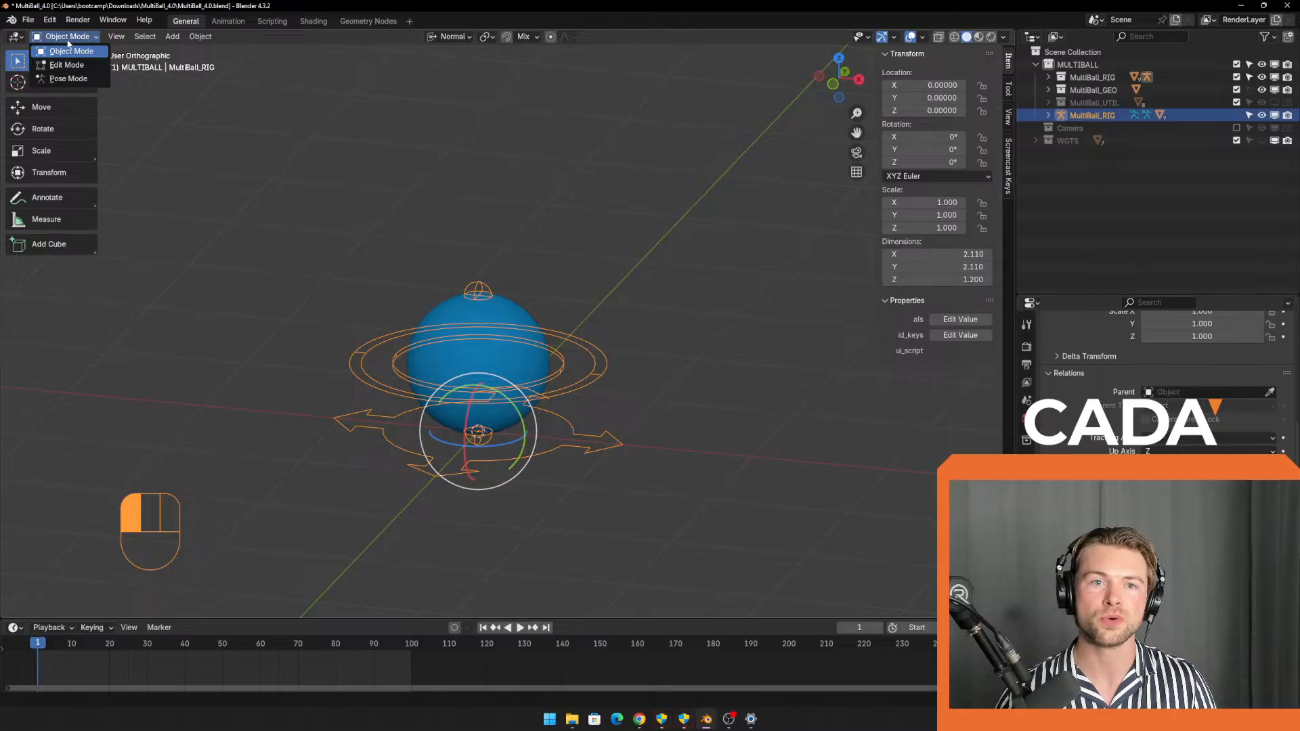
left_click(77, 78)
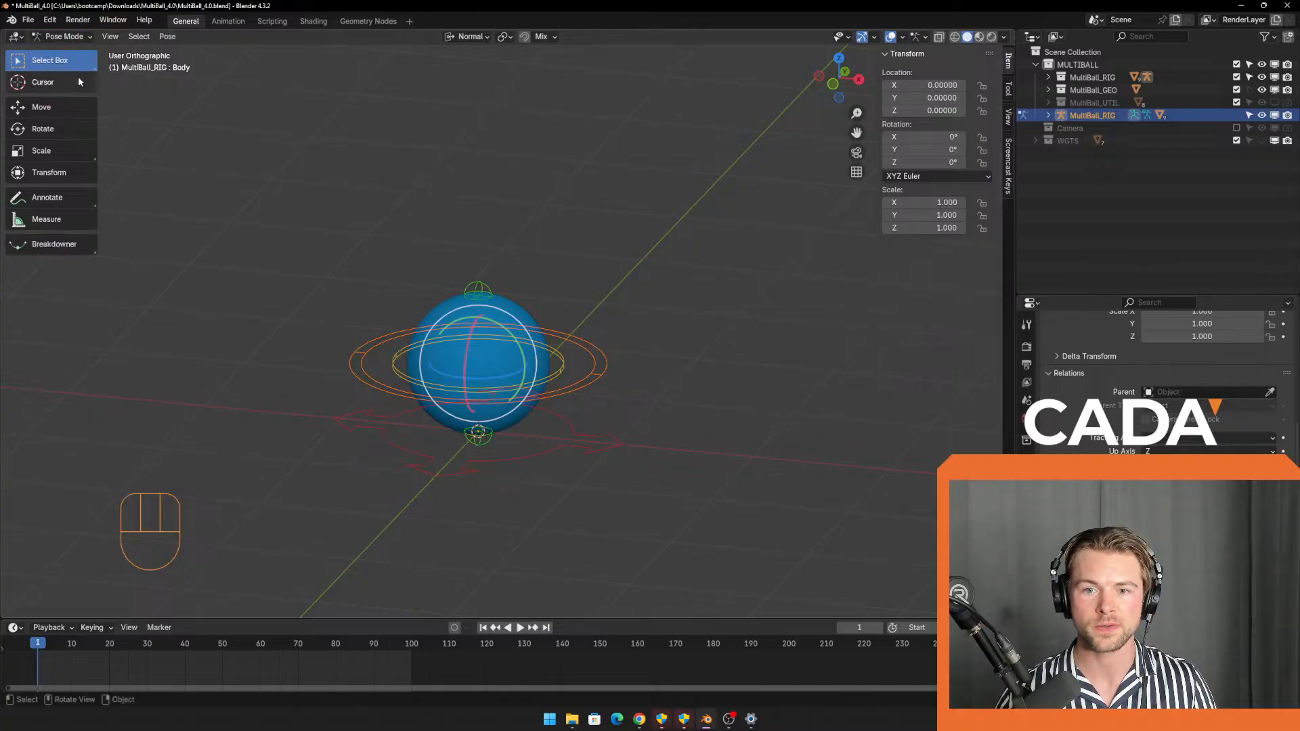
Try moving the rig in Pose Mode, first with the base arrow control and then with the outer Body ring.
left_click_drag(580, 411, 601, 468)
middle_click_drag(603, 472, 628, 484)
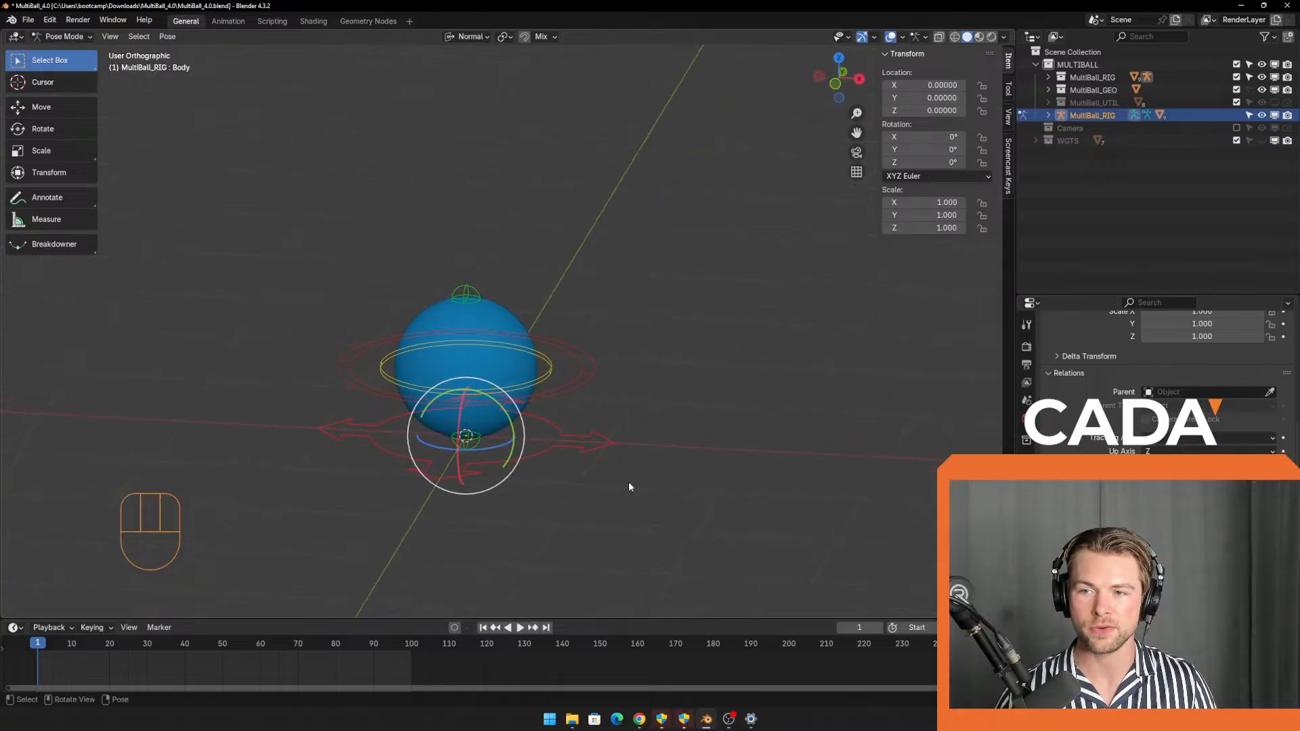
key("g")
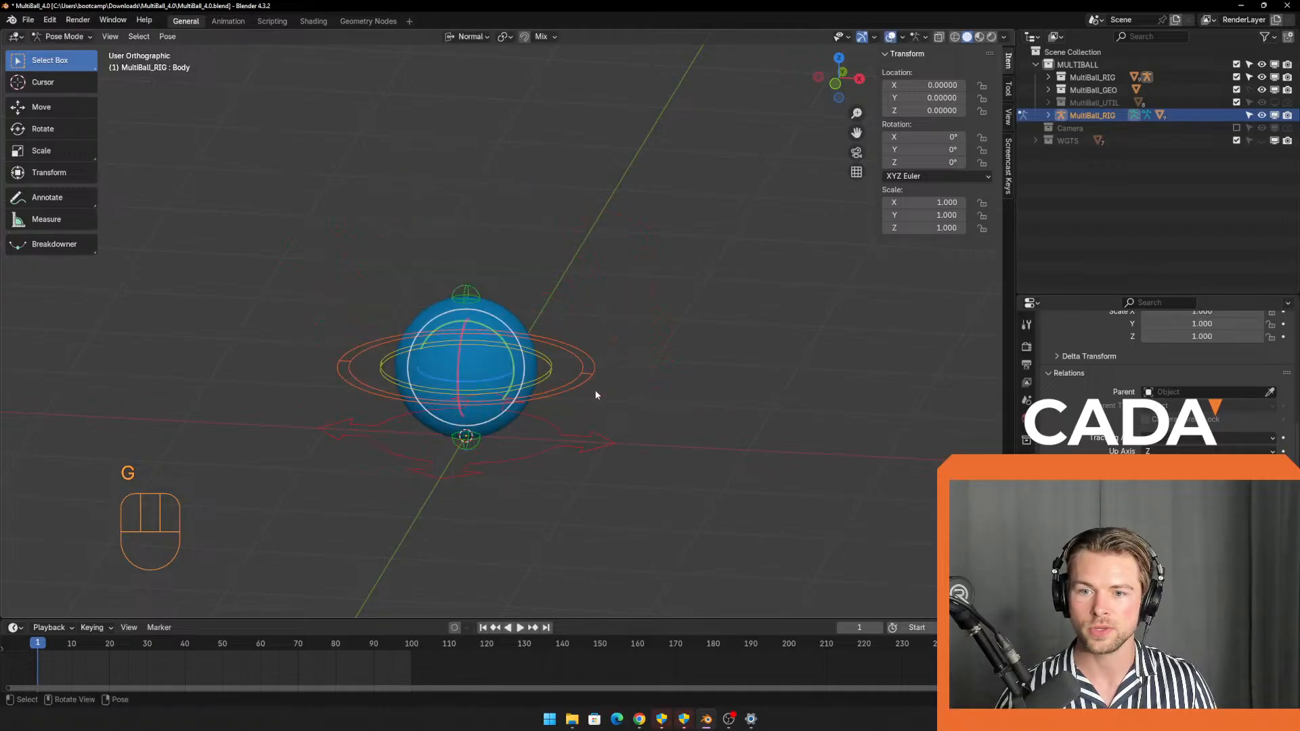
key("g")
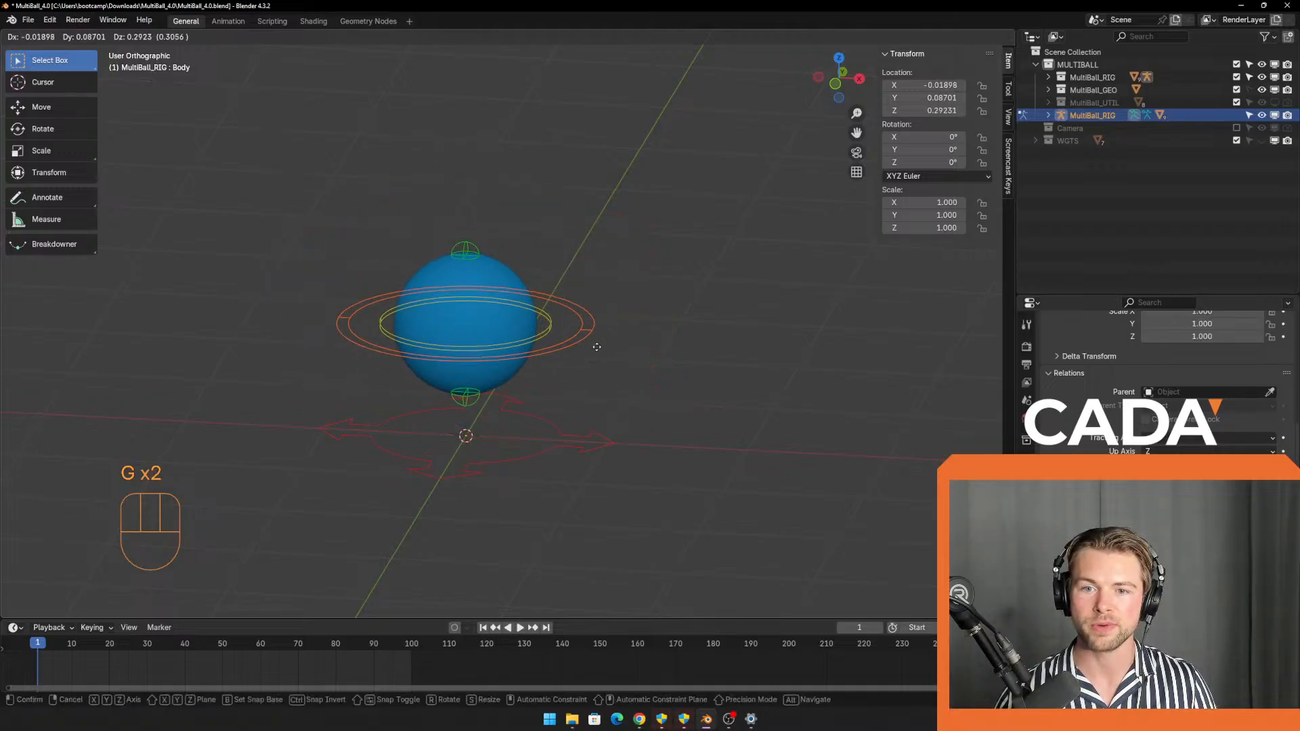
right_click(596, 349)
Try moving the whole rig by the base arrow control again, and the ball on its own by the Body ring.
left_click(572, 448)
key("g")
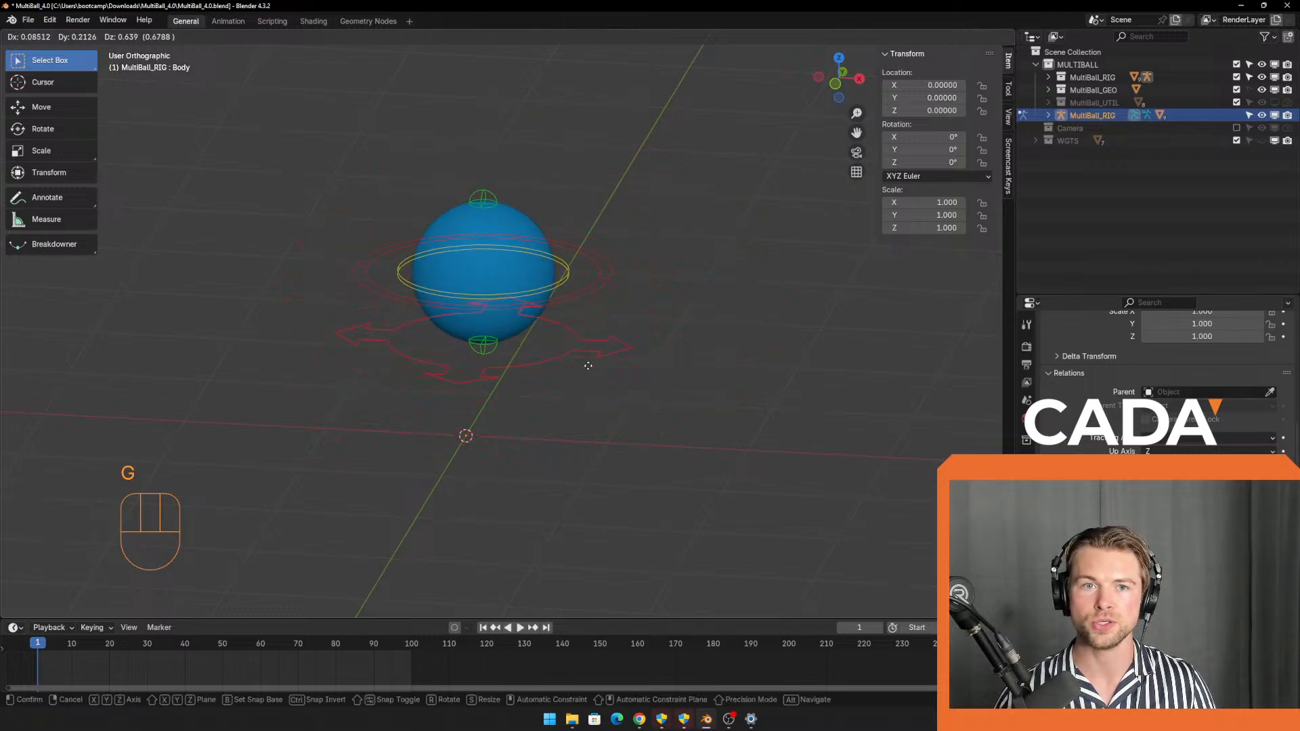
right_click(590, 401)
left_click(579, 375)
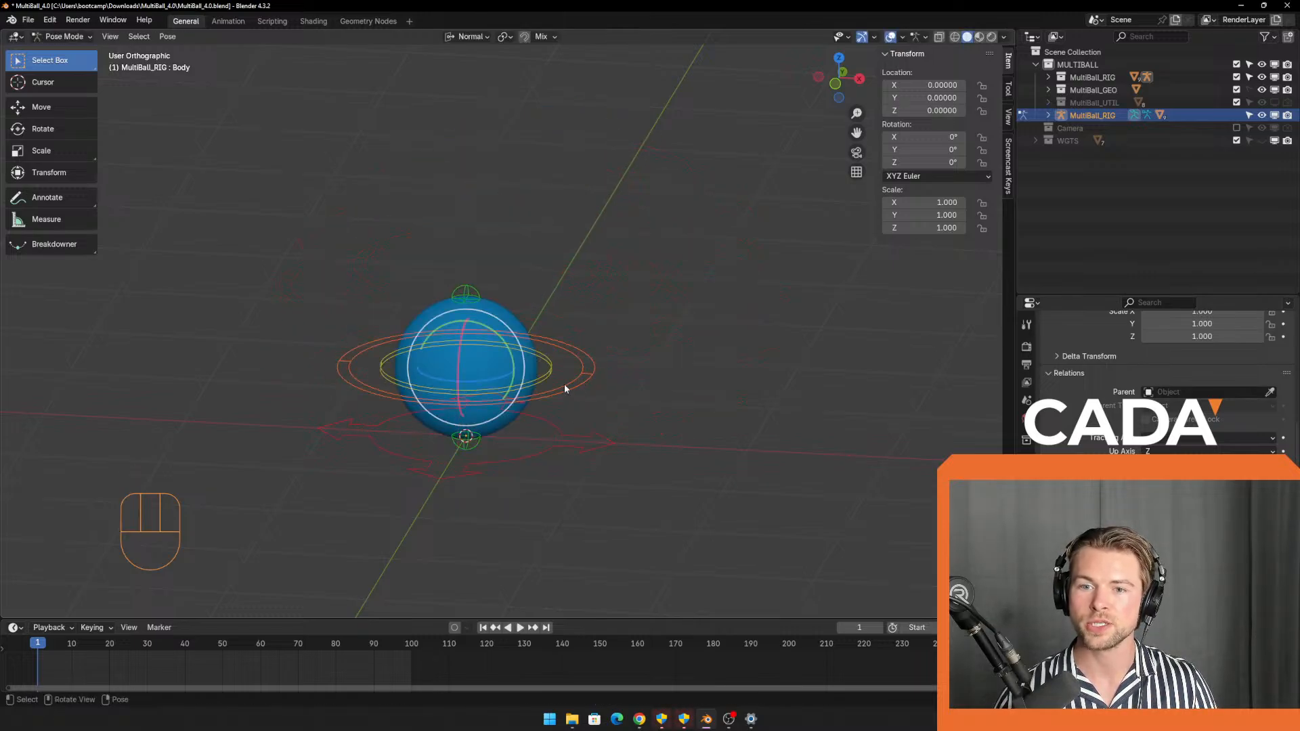
key("g")
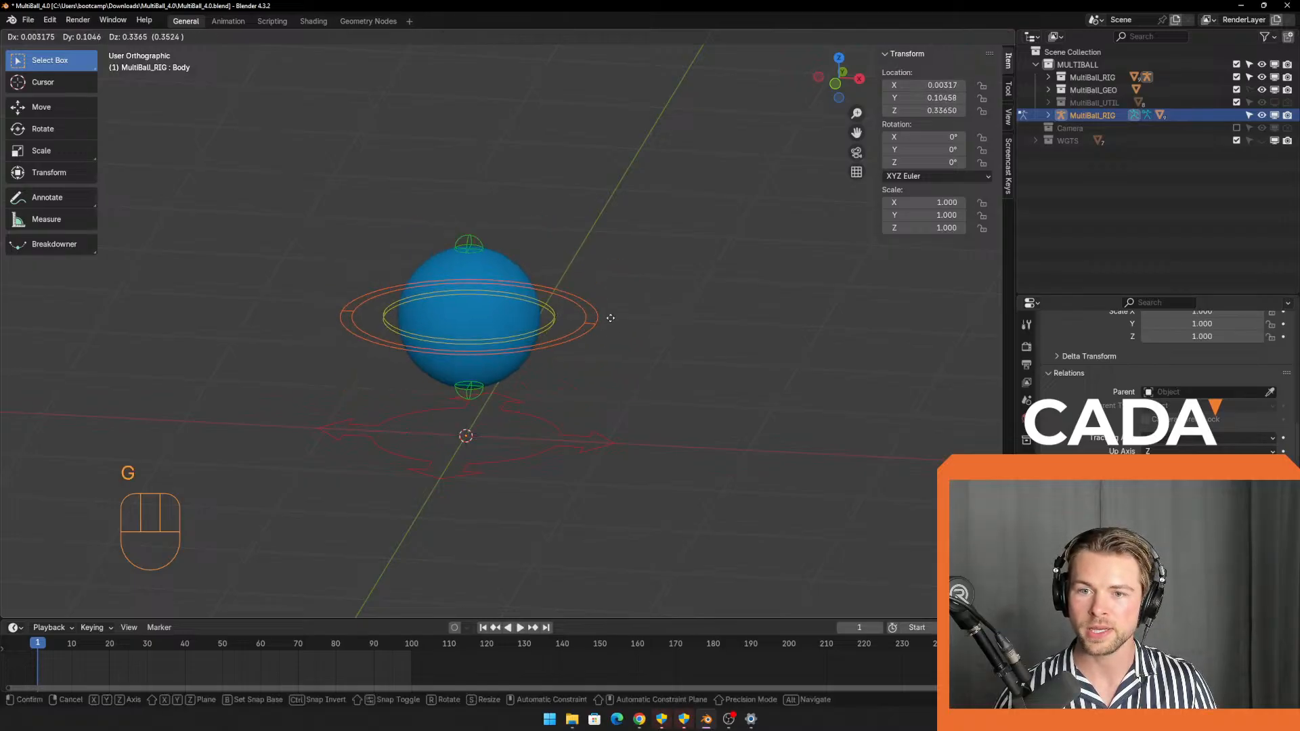
left_click(550, 368)
Select the yellow Spin ring and try rotating it about the Z axis.
left_click(550, 369)
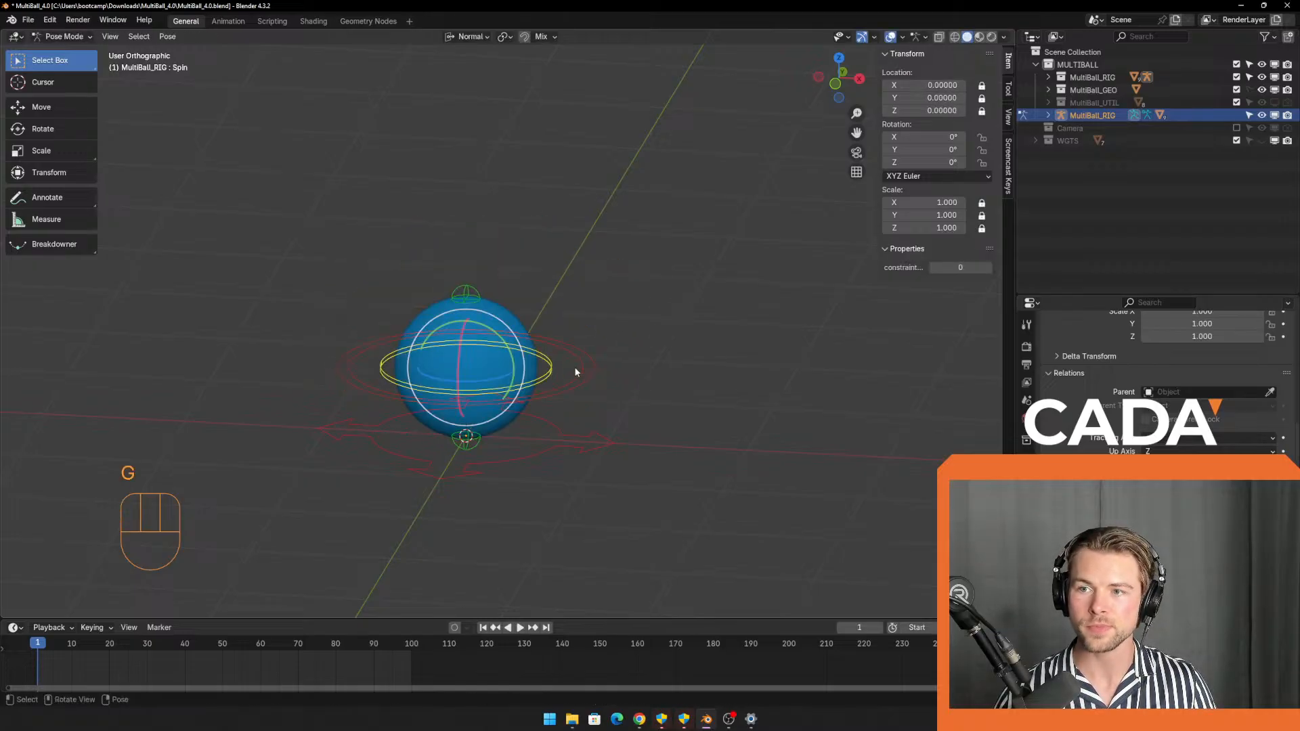
key("r")
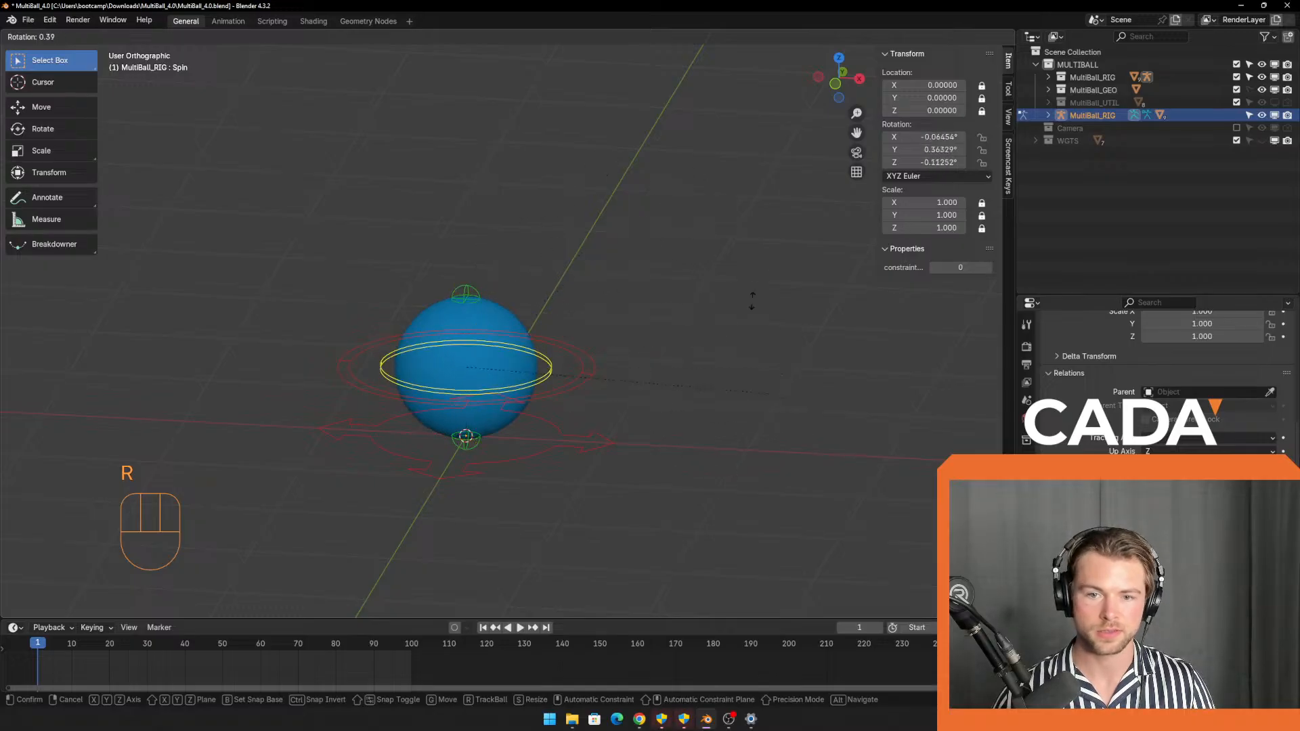
key("z")
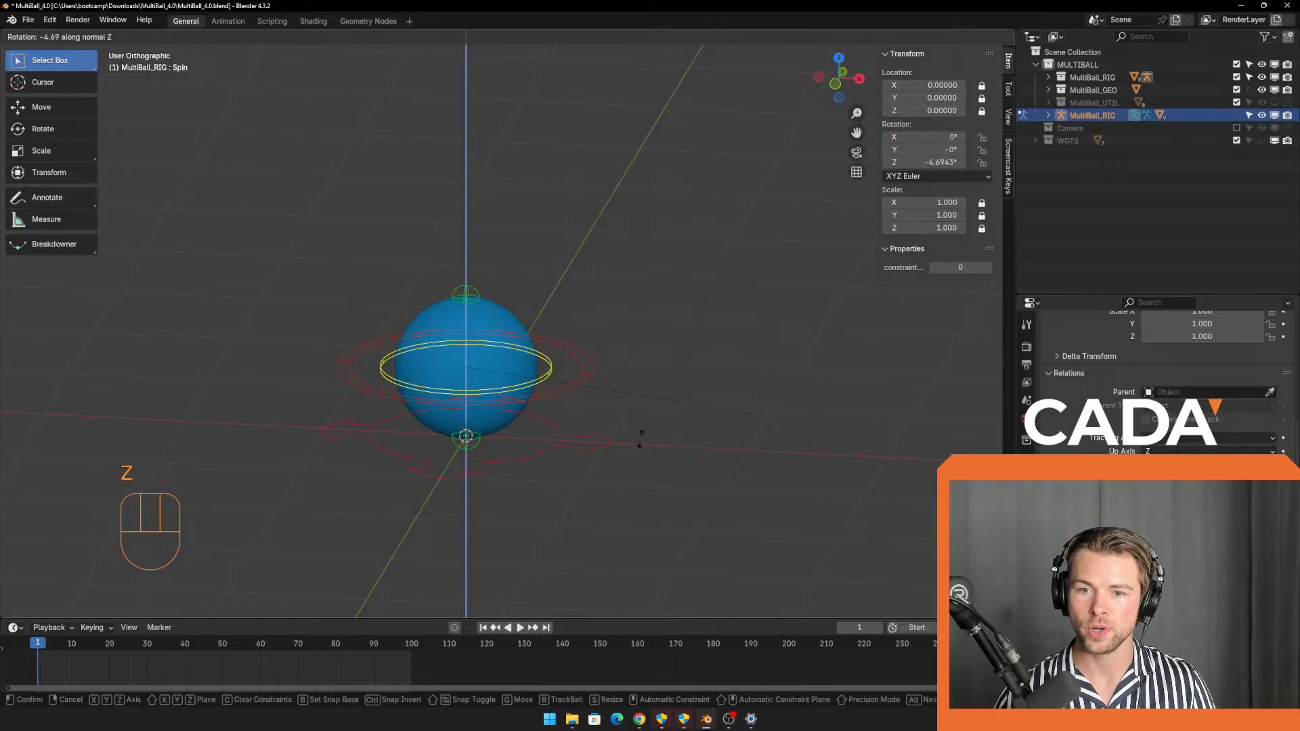
right_click(688, 431)
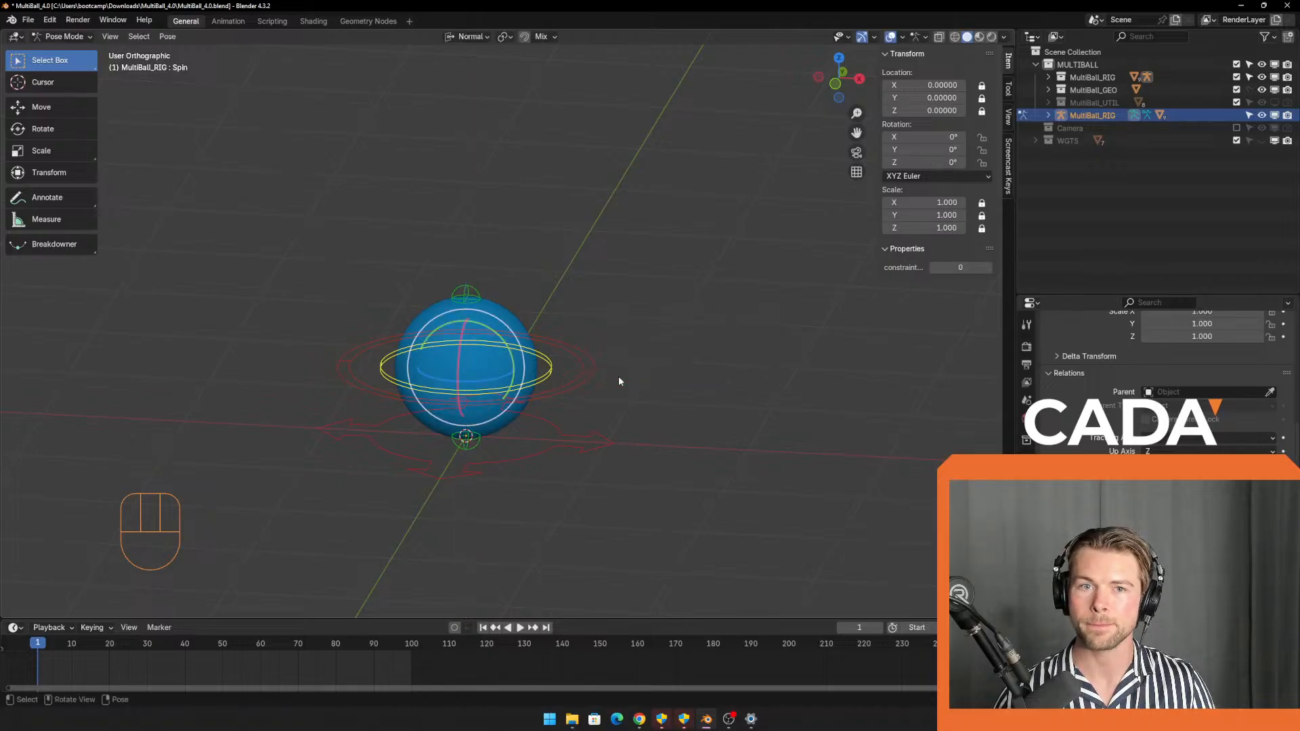
Select the Top control above the ball and try moving it up along Z to stretch the ball from a side view.
left_click(572, 320)
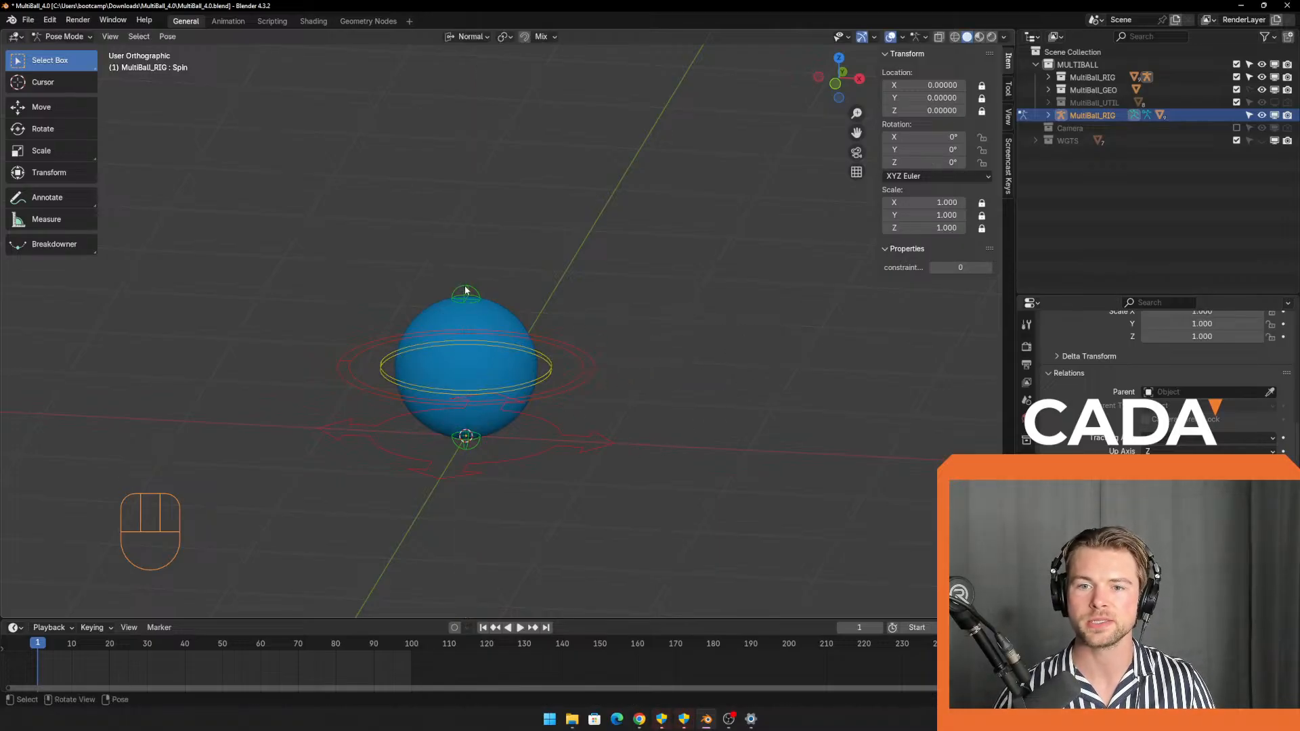
left_click(526, 355)
middle_click_drag(525, 355, 691, 489)
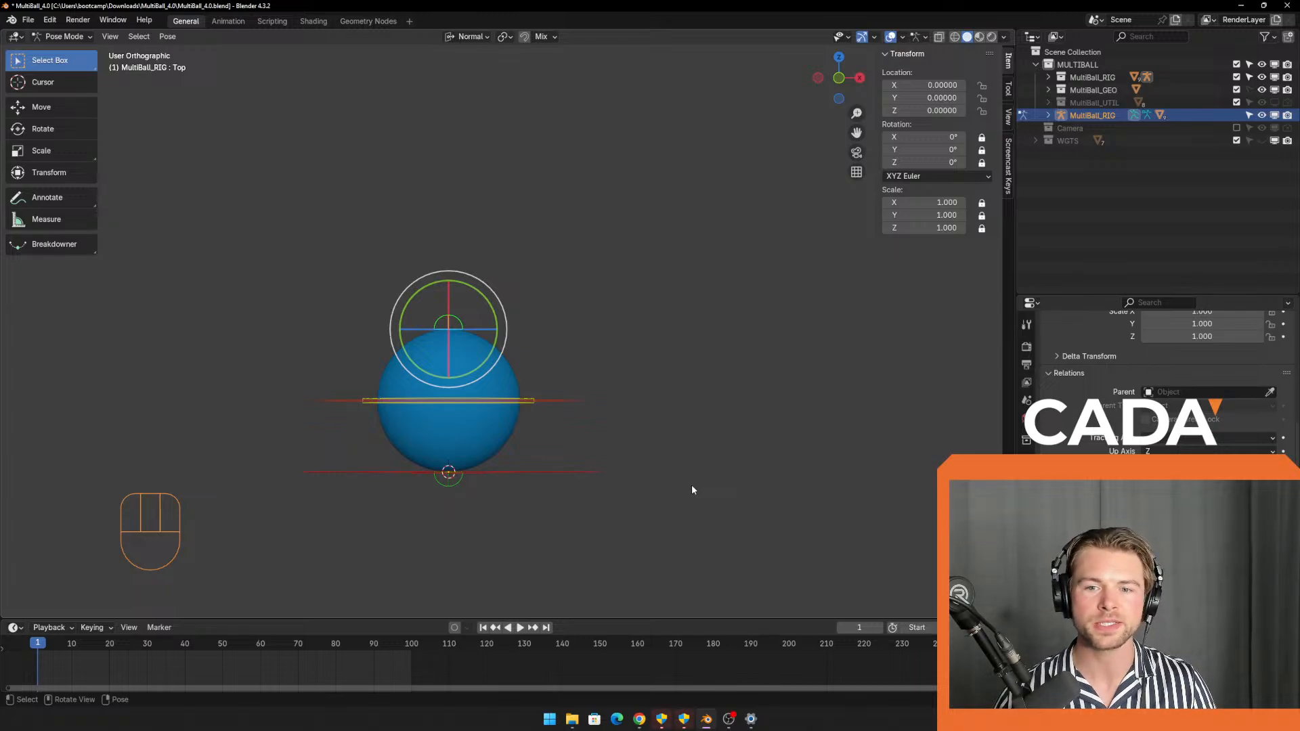
middle_click_drag(664, 459, 668, 457)
key("g")
key("z")
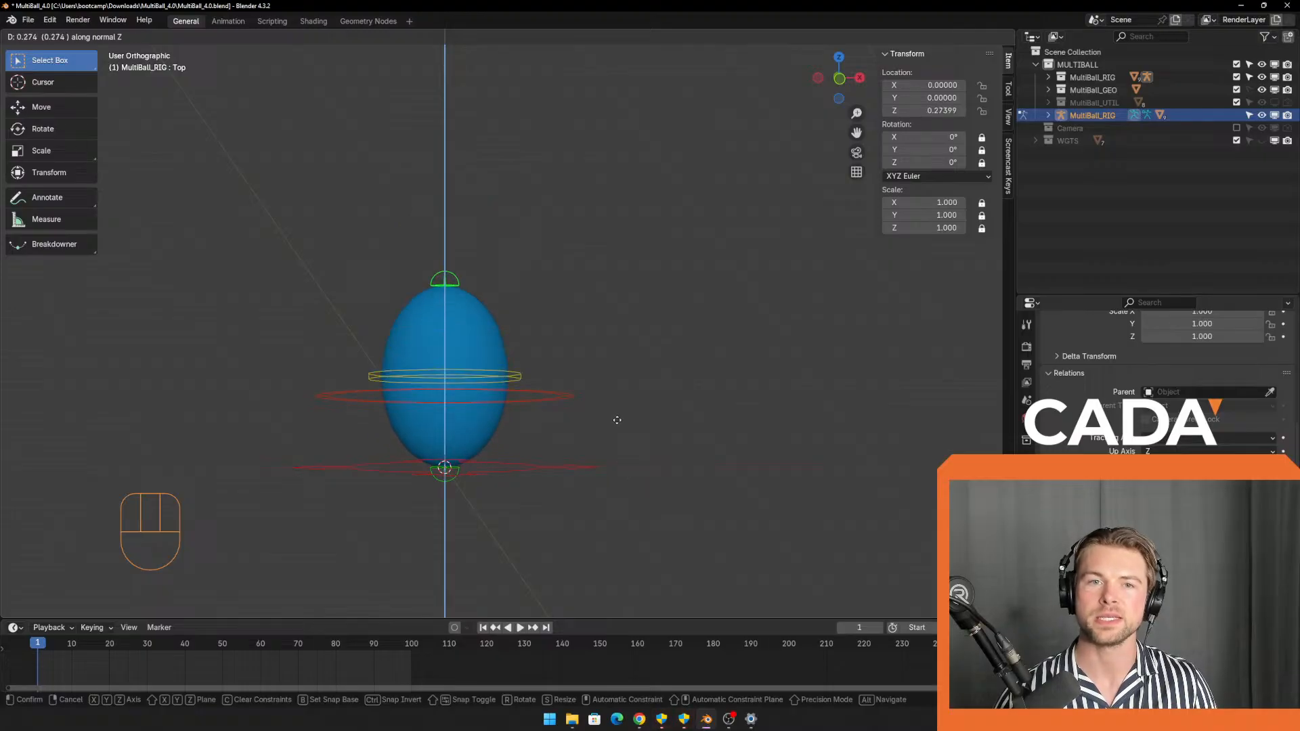
right_click(653, 428)
Cycle the selection tools back to Select Box and try stretching the ball along Z with the Top control again.
middle_click_drag(655, 429, 648, 457)
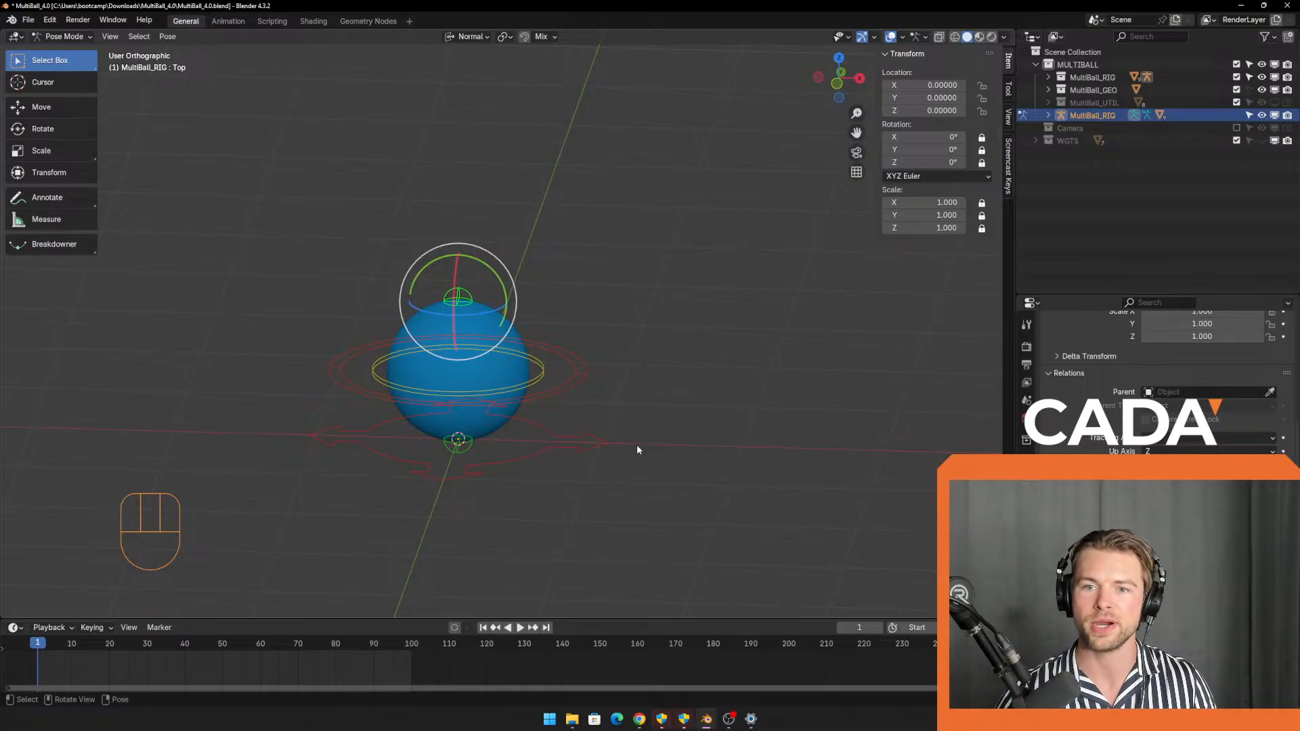
middle_click_drag(636, 450, 570, 388)
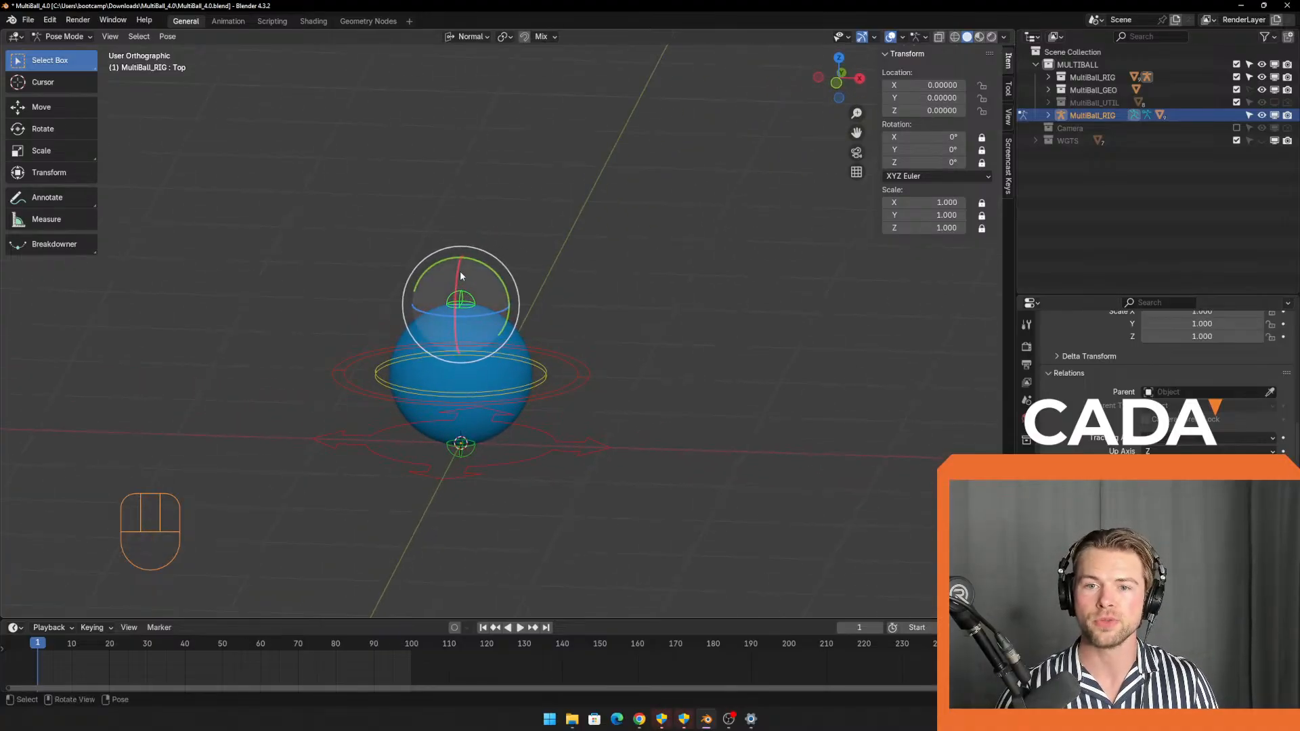
key("w")
key("w")
key("w")
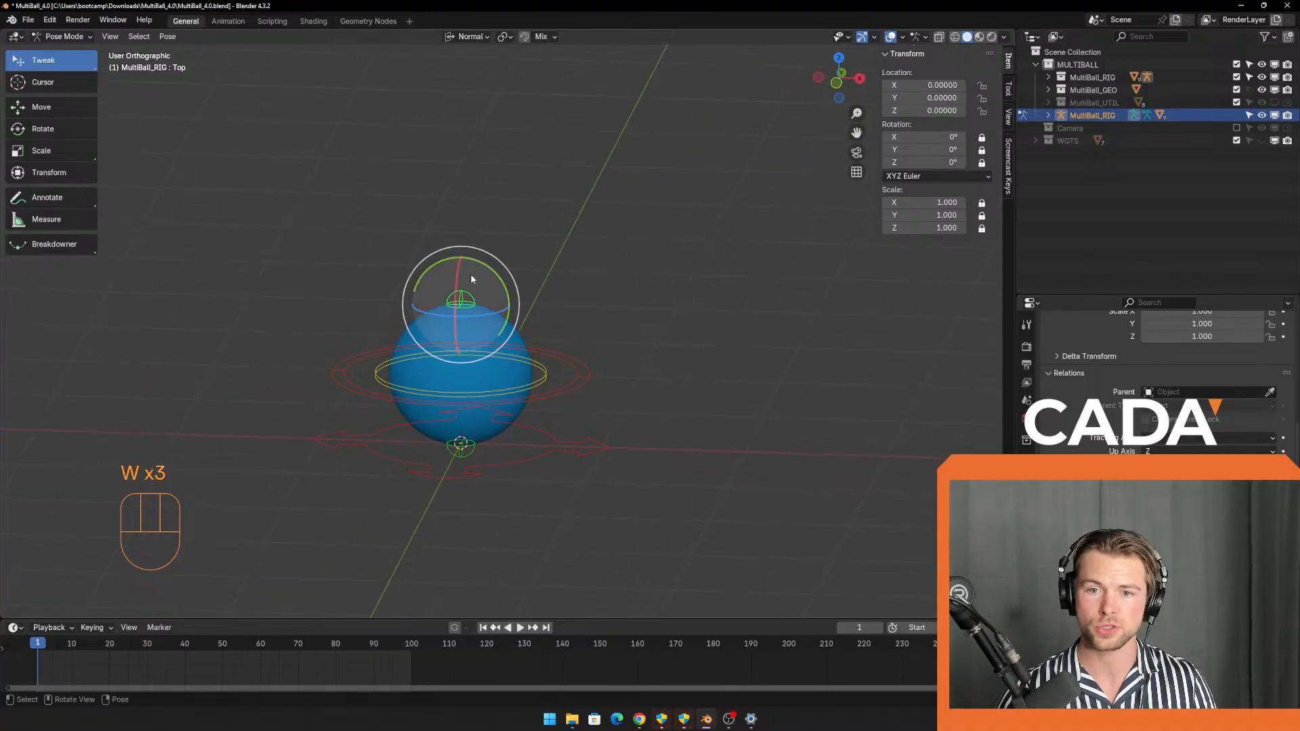
key("w")
key("g")
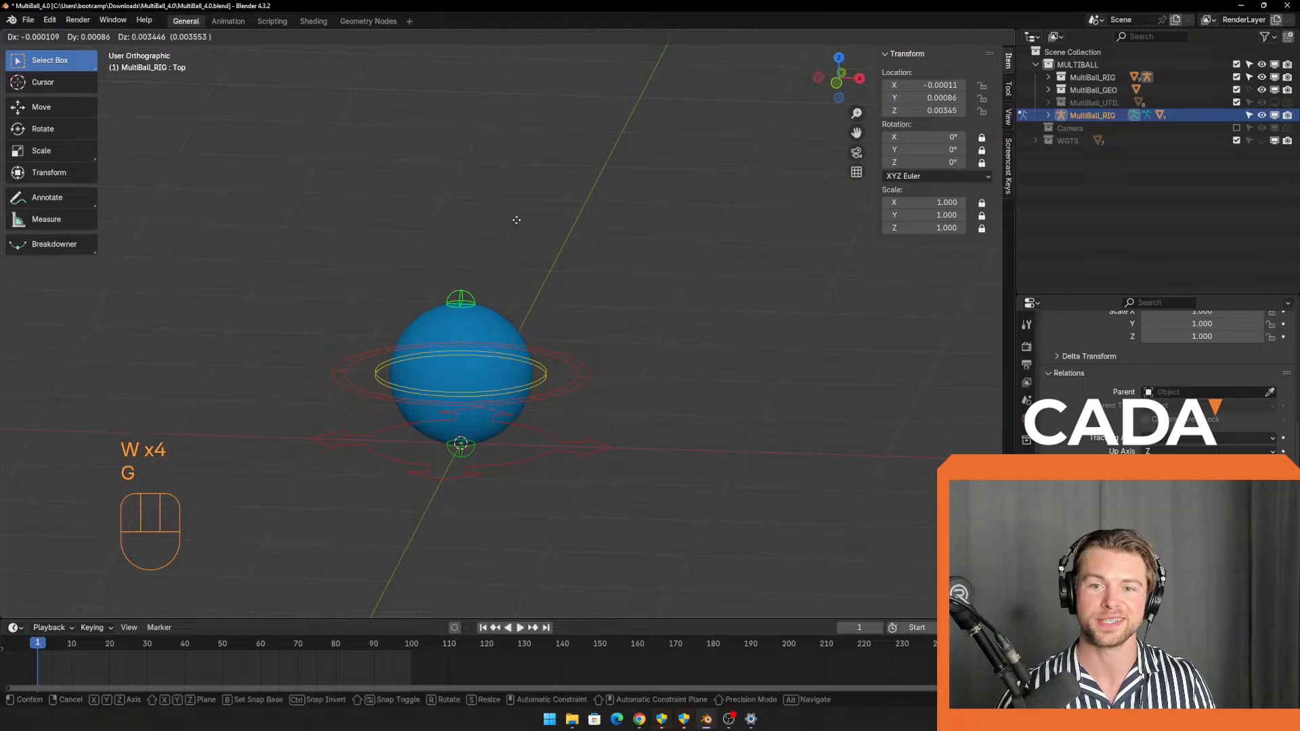
key("z")
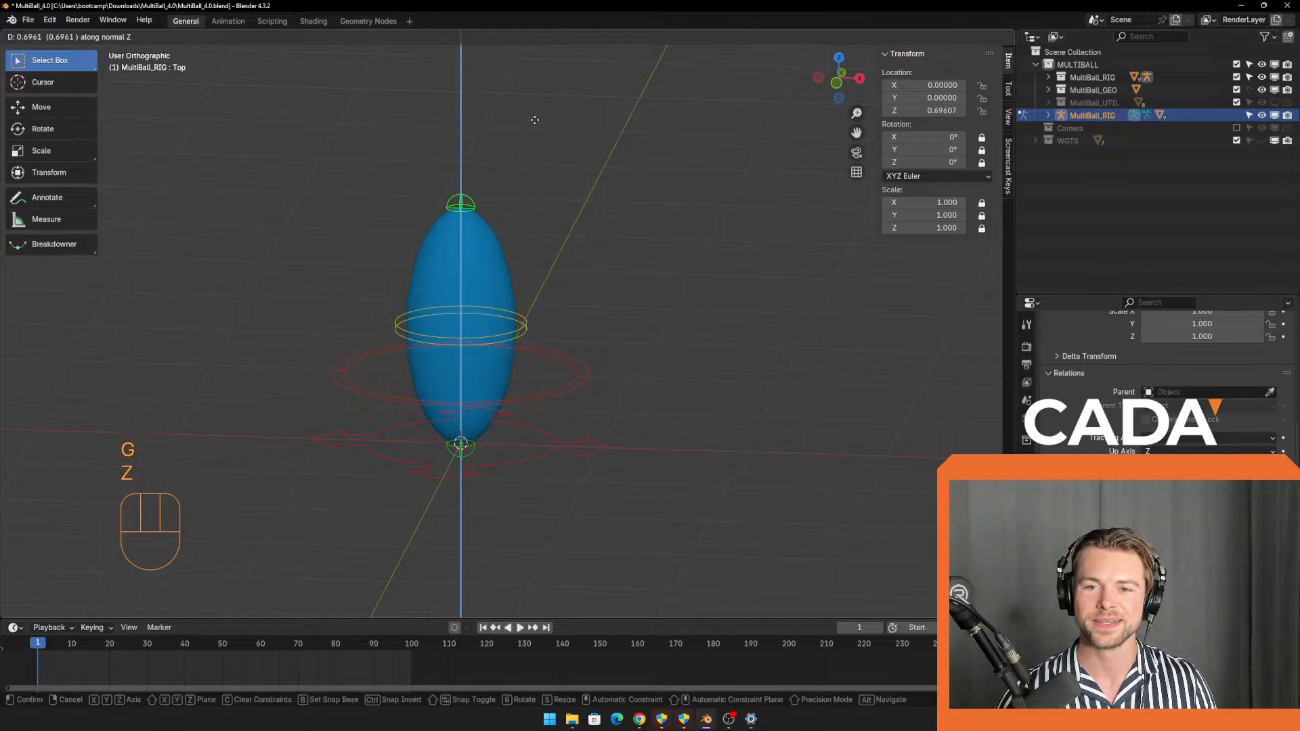
right_click(502, 240)
View the ball from a raised angle and enlarge the timeline area by raising its upper border slightly.
middle_click_drag(502, 240, 628, 521)
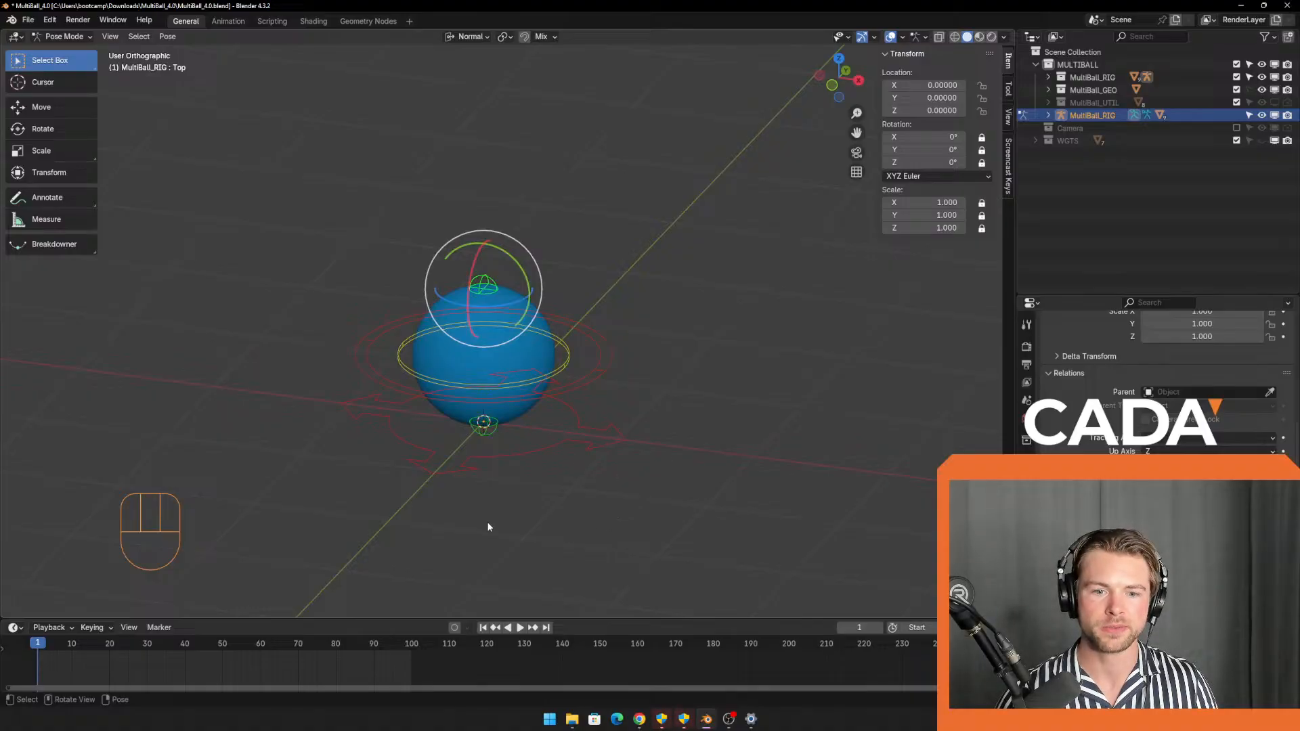
left_click_drag(278, 618, 292, 583)
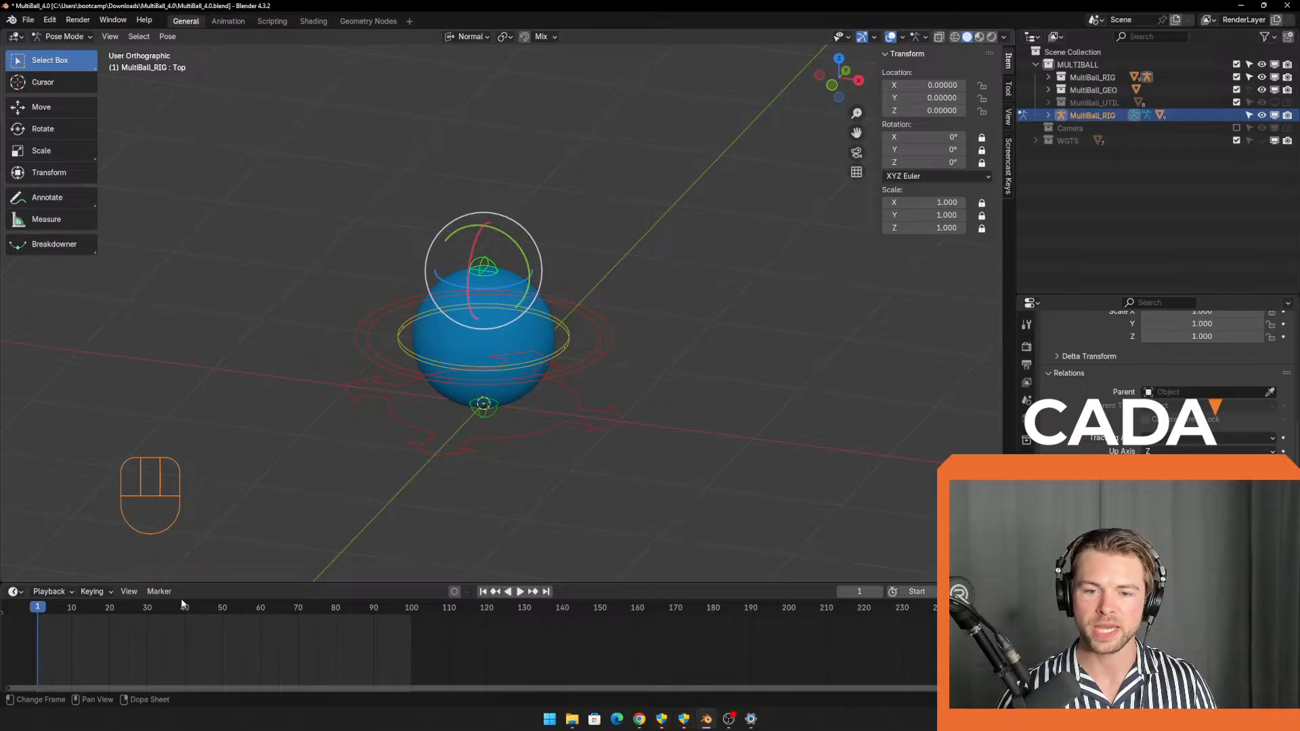
Scrub back and forth through the timeline's frame range, stopping at frame 7.
left_click_drag(45, 623, 392, 616)
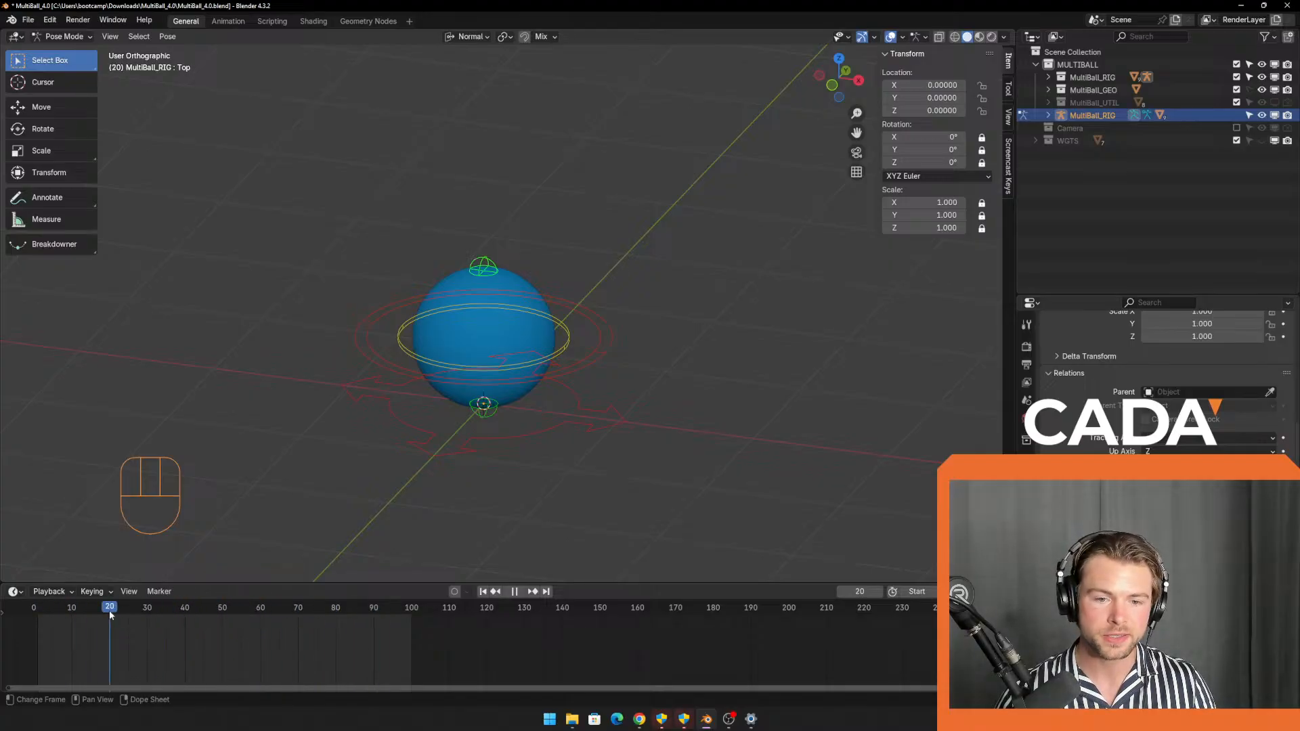
key("Escape")
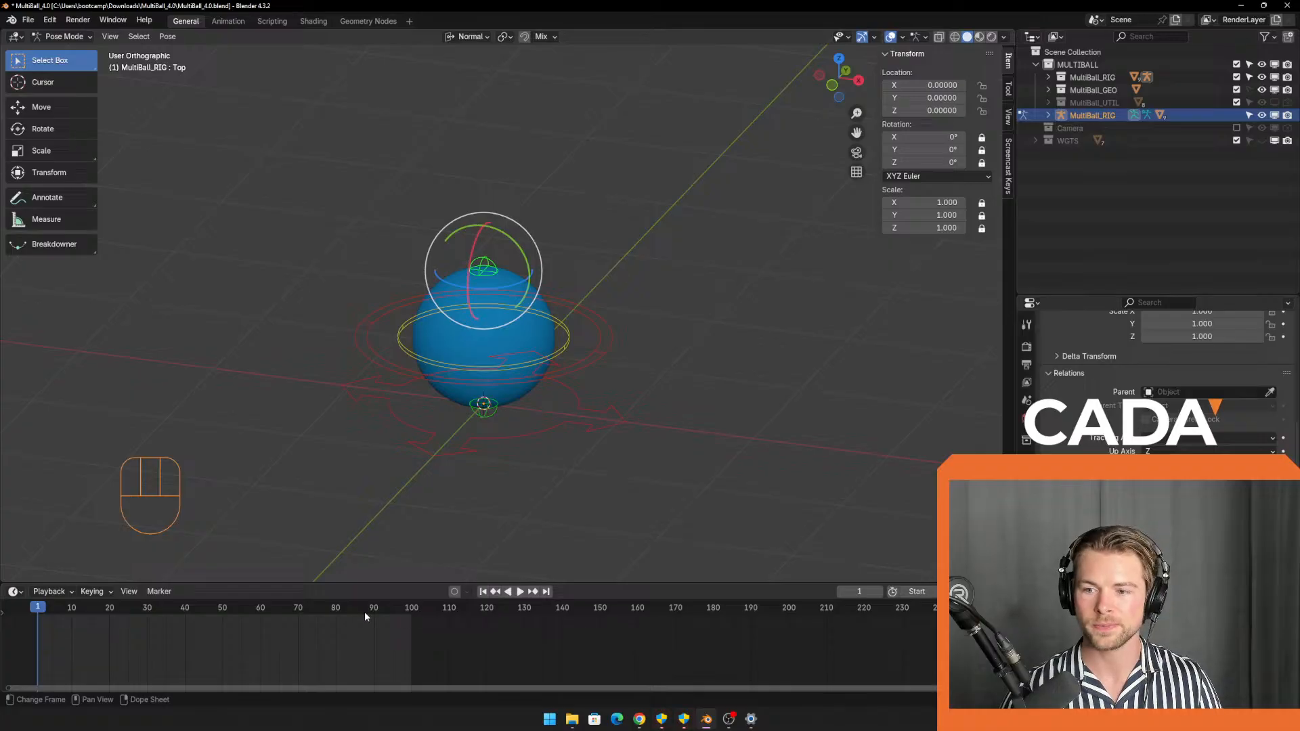
key("space")
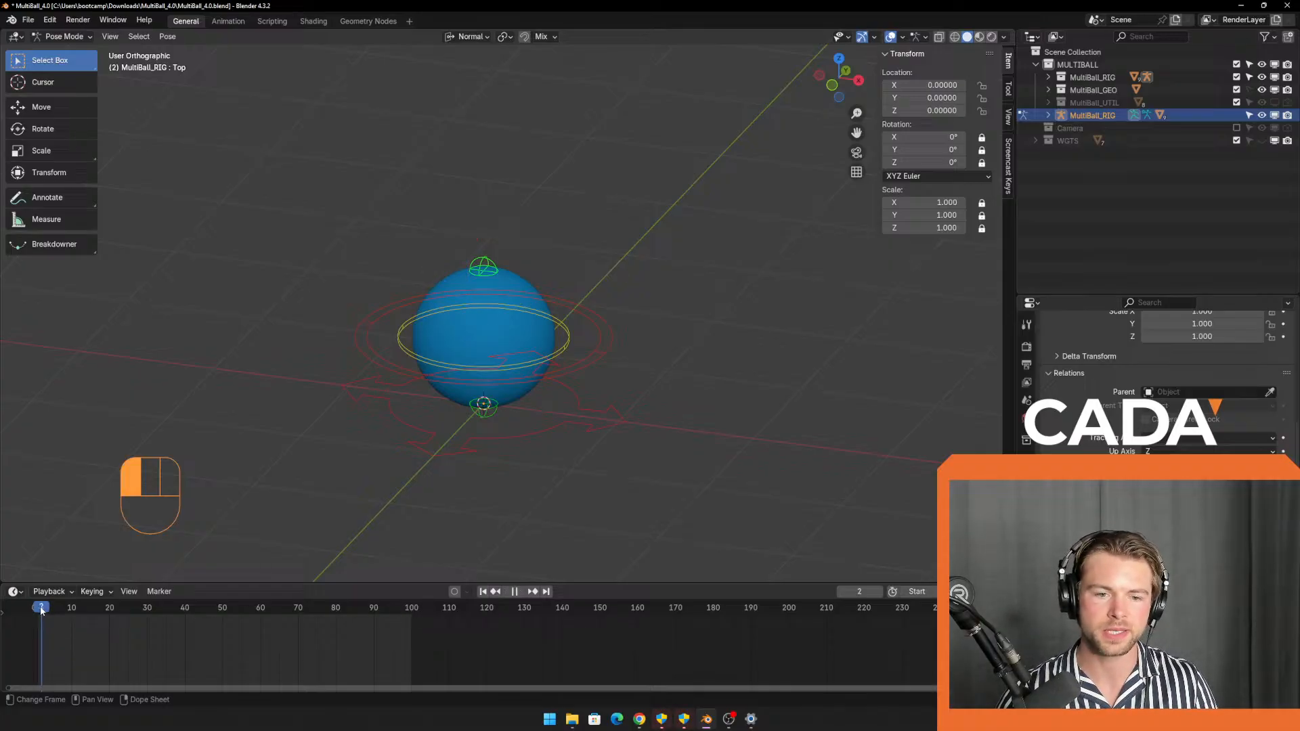
left_click(160, 628)
key("Escape")
left_click_drag(160, 609, 63, 618)
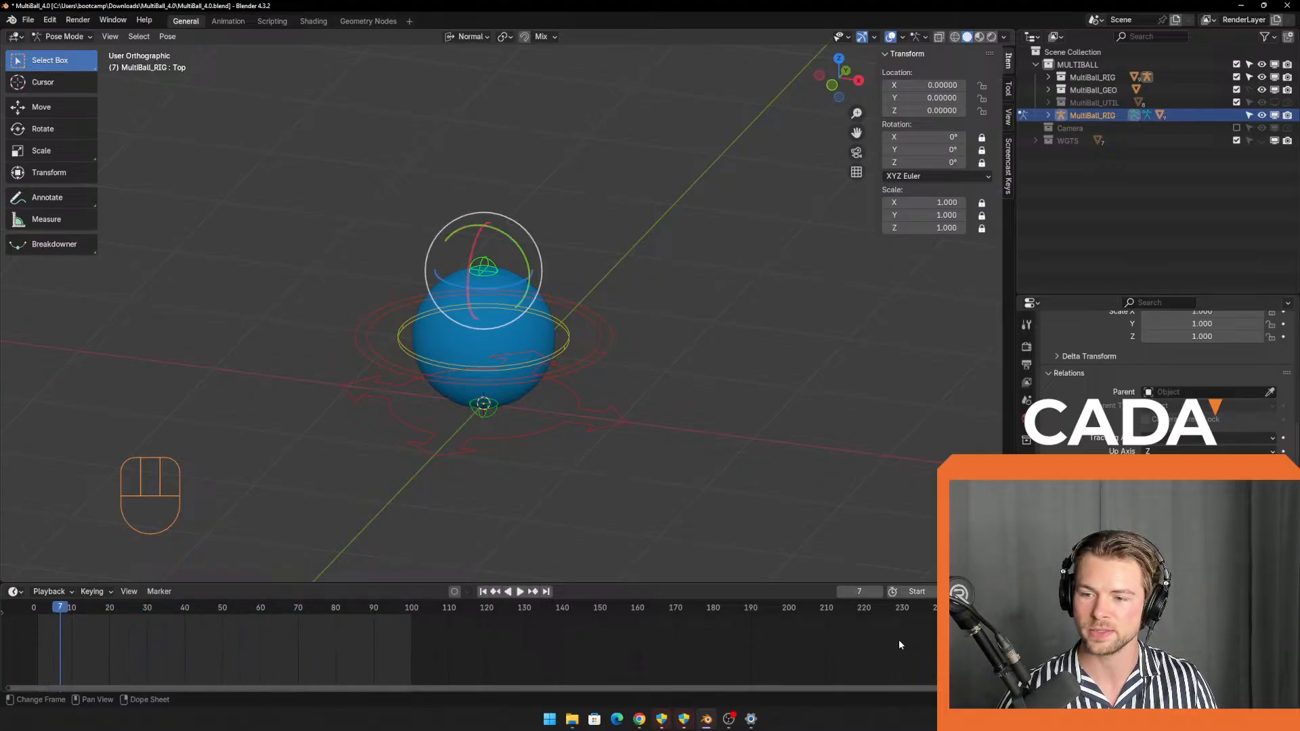
Set the timeline's end frame to 40.
left_click(981, 592)
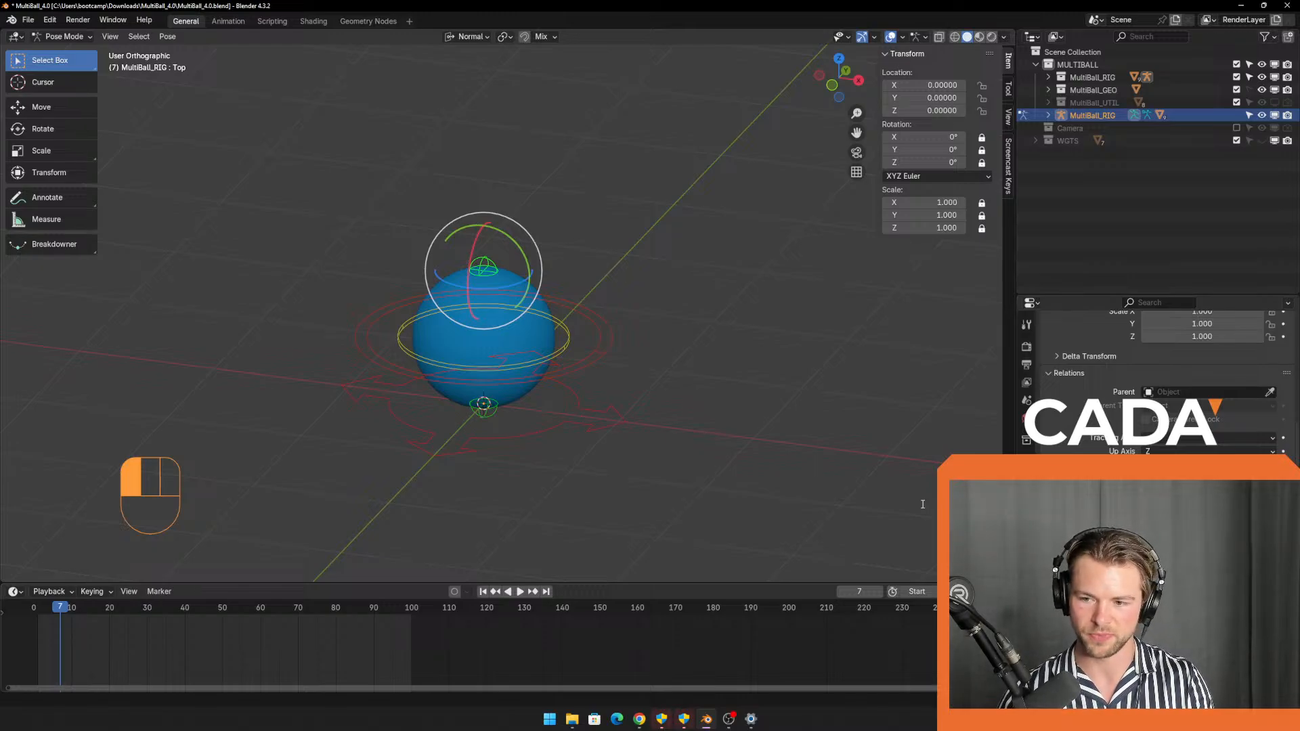
type("40")
key("Return")
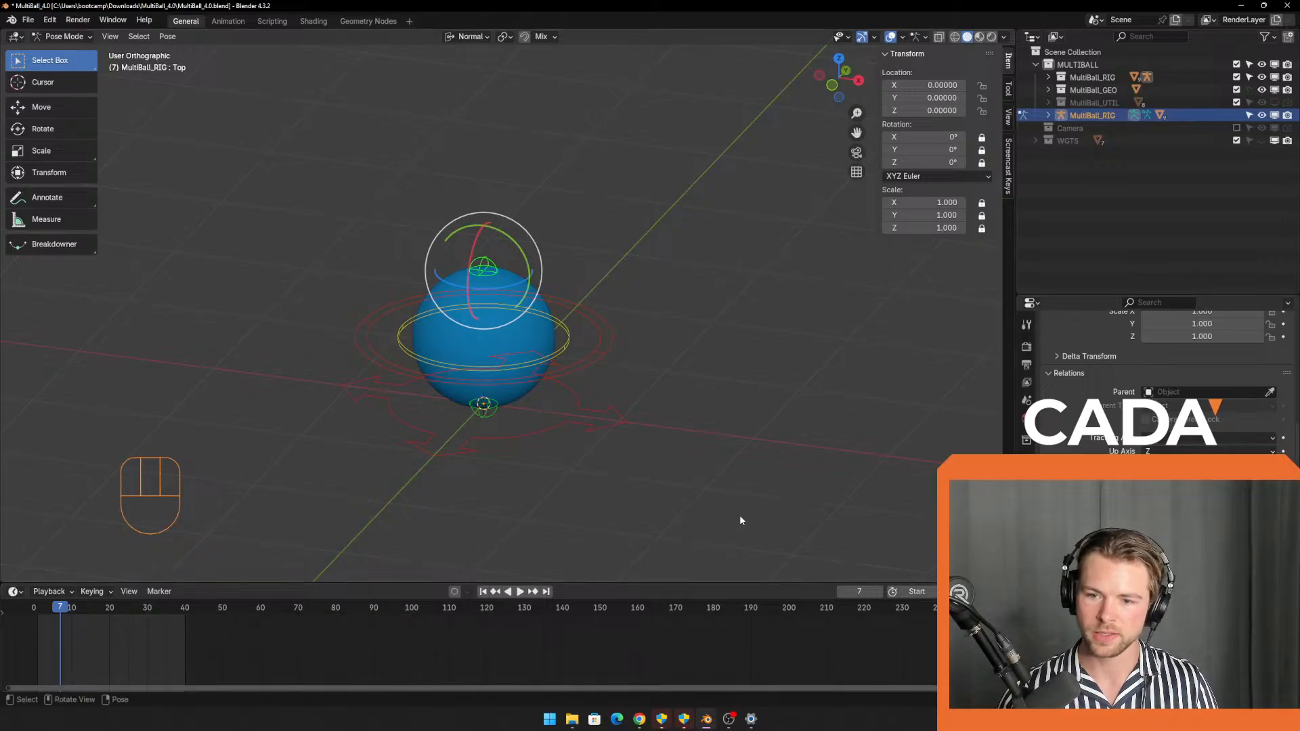
Scrub through the shortened frame range and play the animation back, stopping at frame 29.
left_click(182, 629)
key("space")
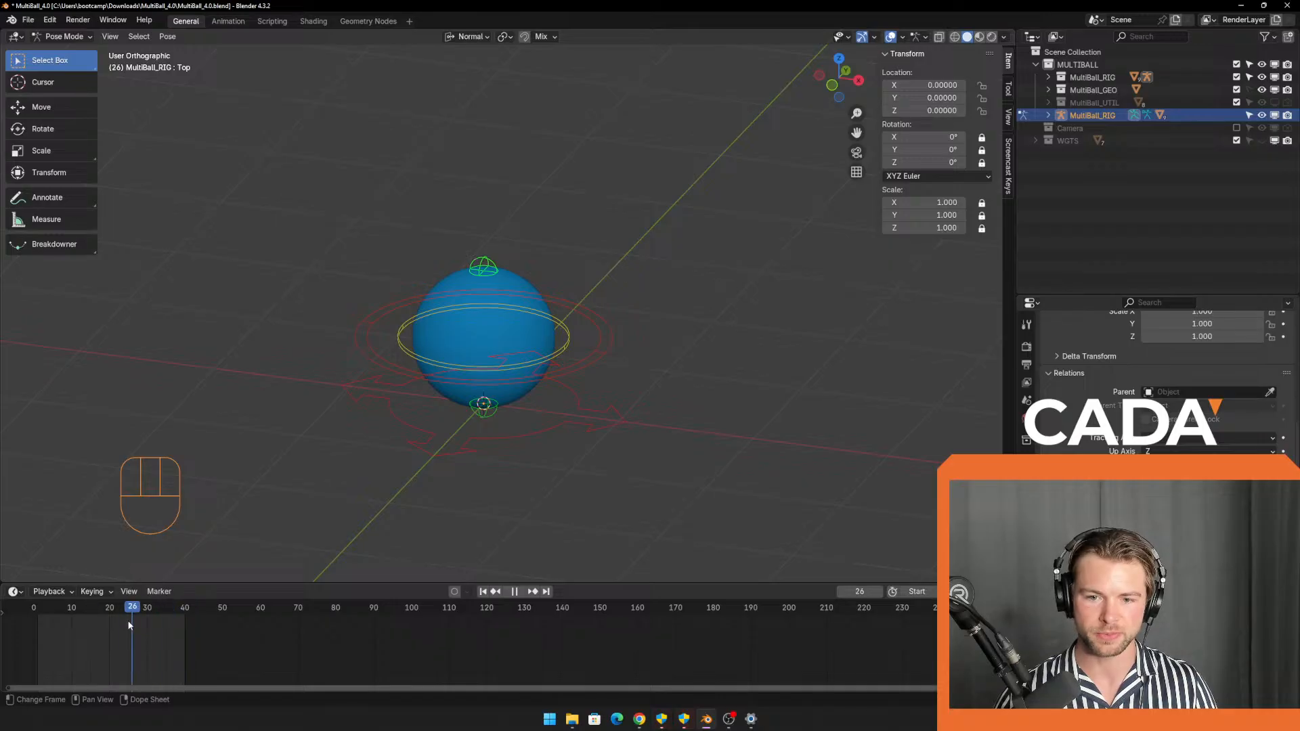
key("space")
left_click(520, 592)
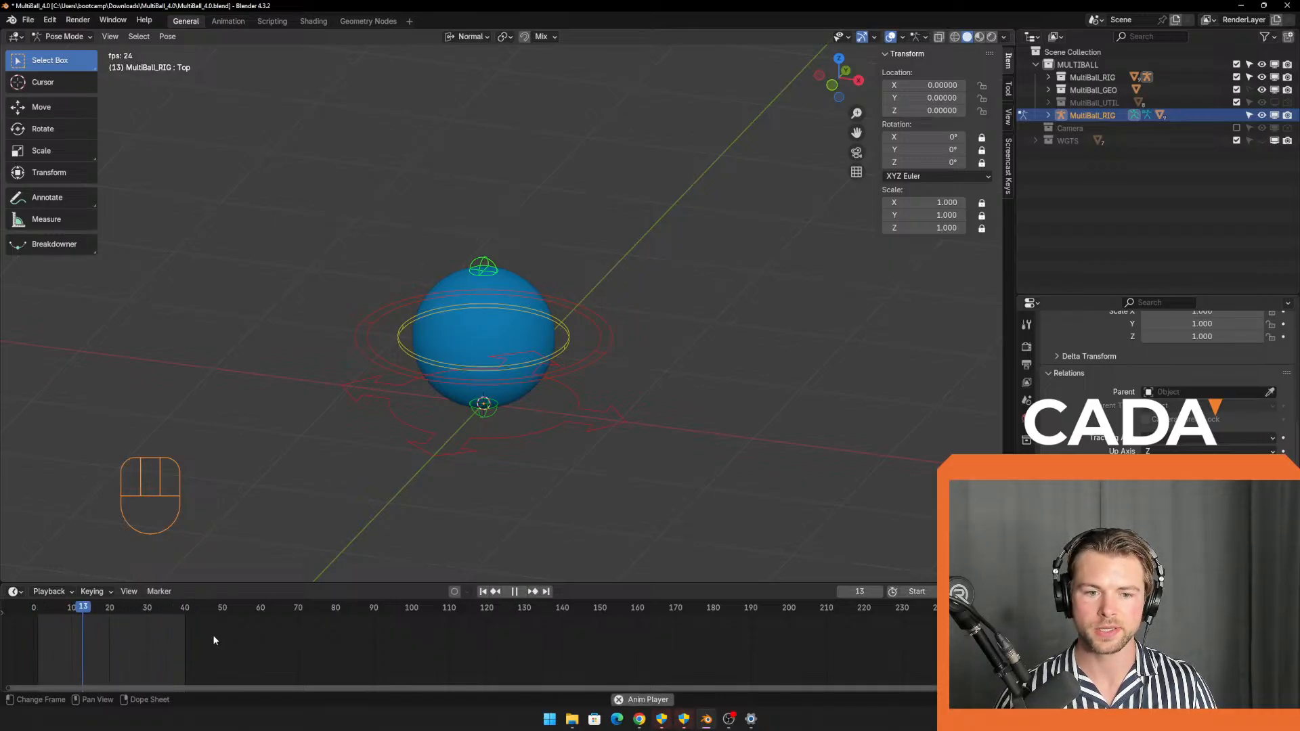
left_click(515, 591)
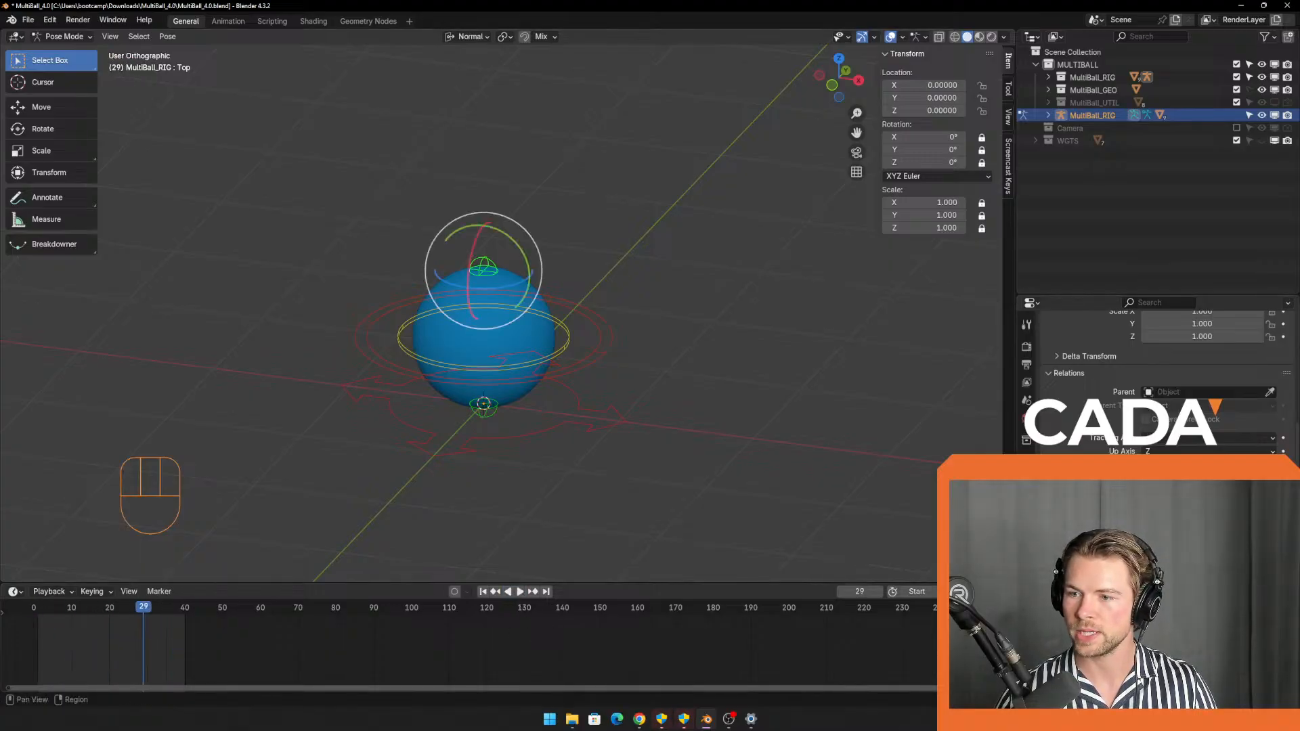
left_click(108, 595)
left_click(65, 592)
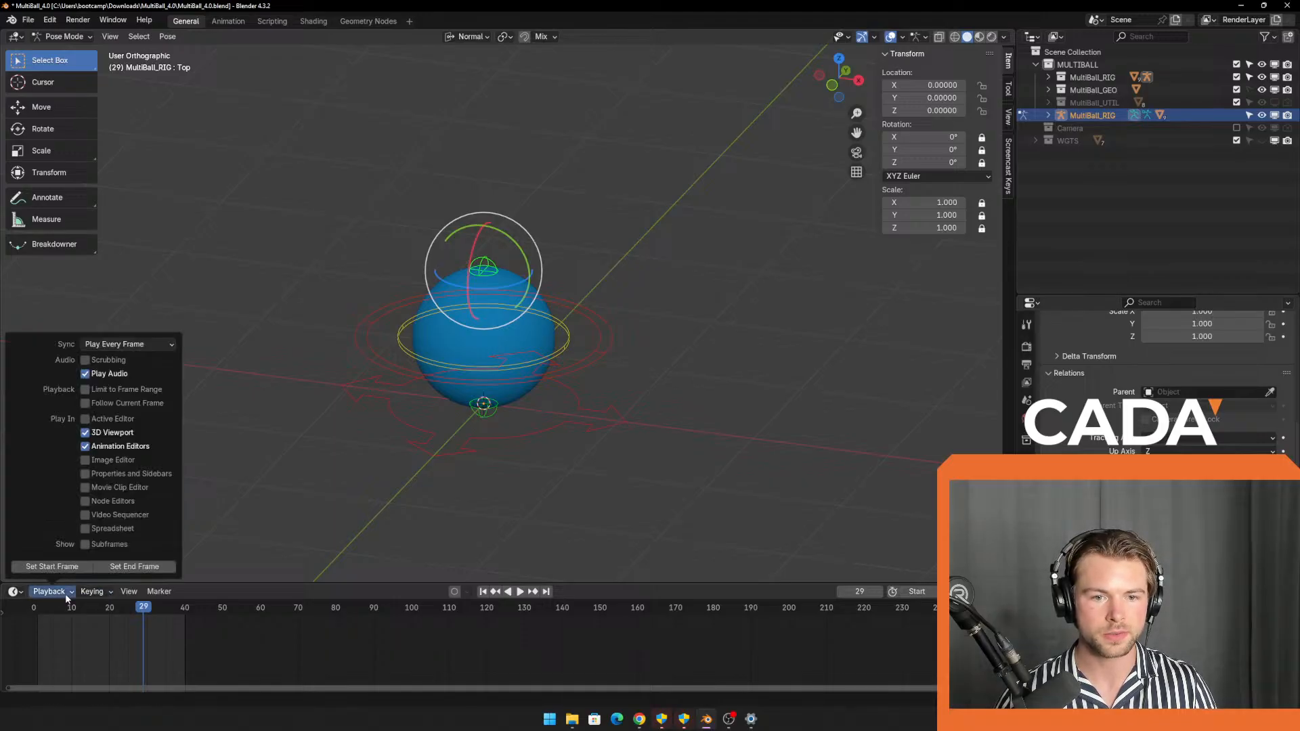
left_click(23, 593)
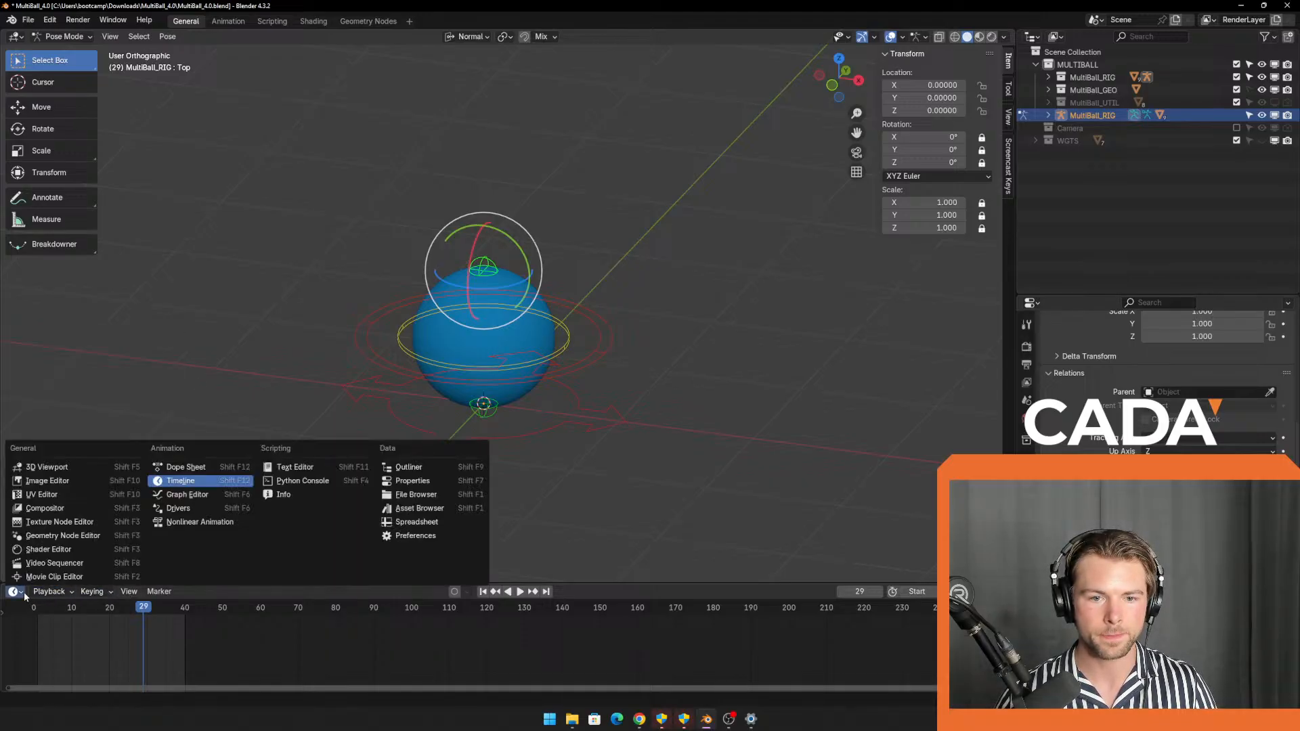
scroll(463, 617, "down", 3)
scroll(463, 612, "up", 3)
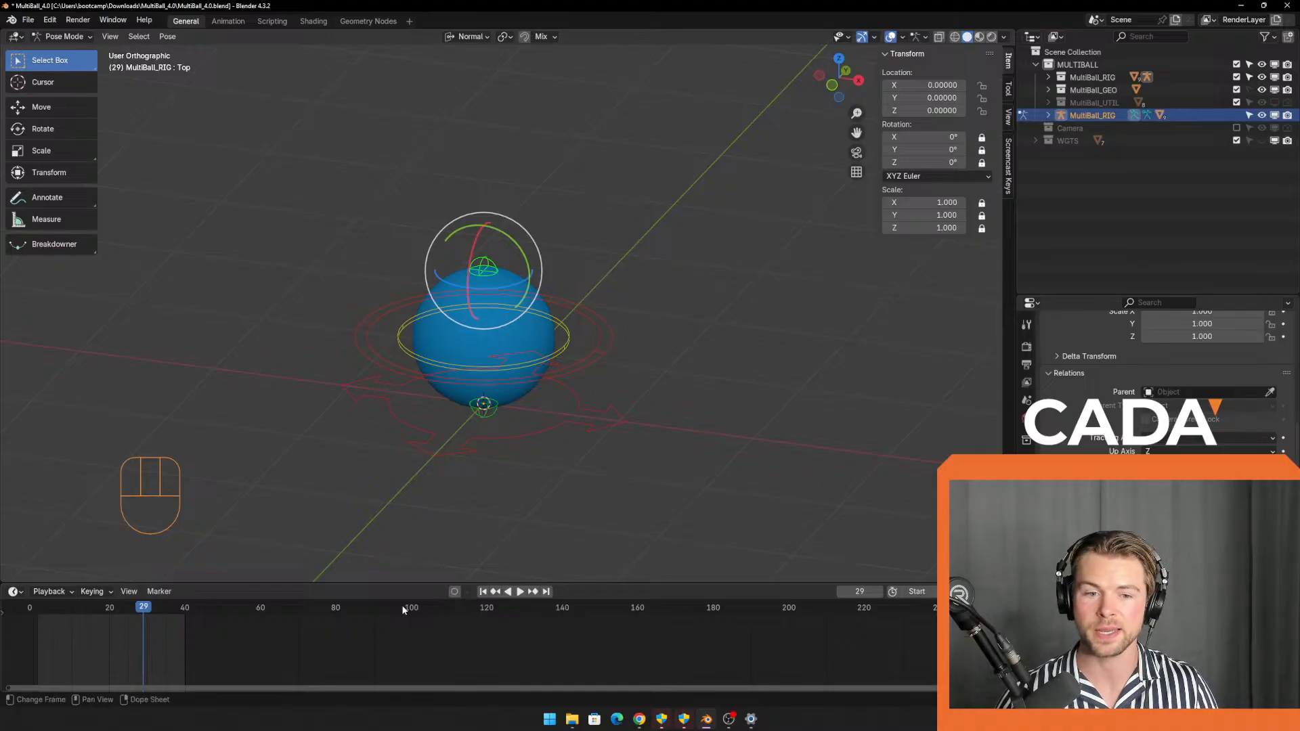
Return to frame 1, select the Body control ring, and insert a keyframe for it.
left_click_drag(125, 608, 38, 615)
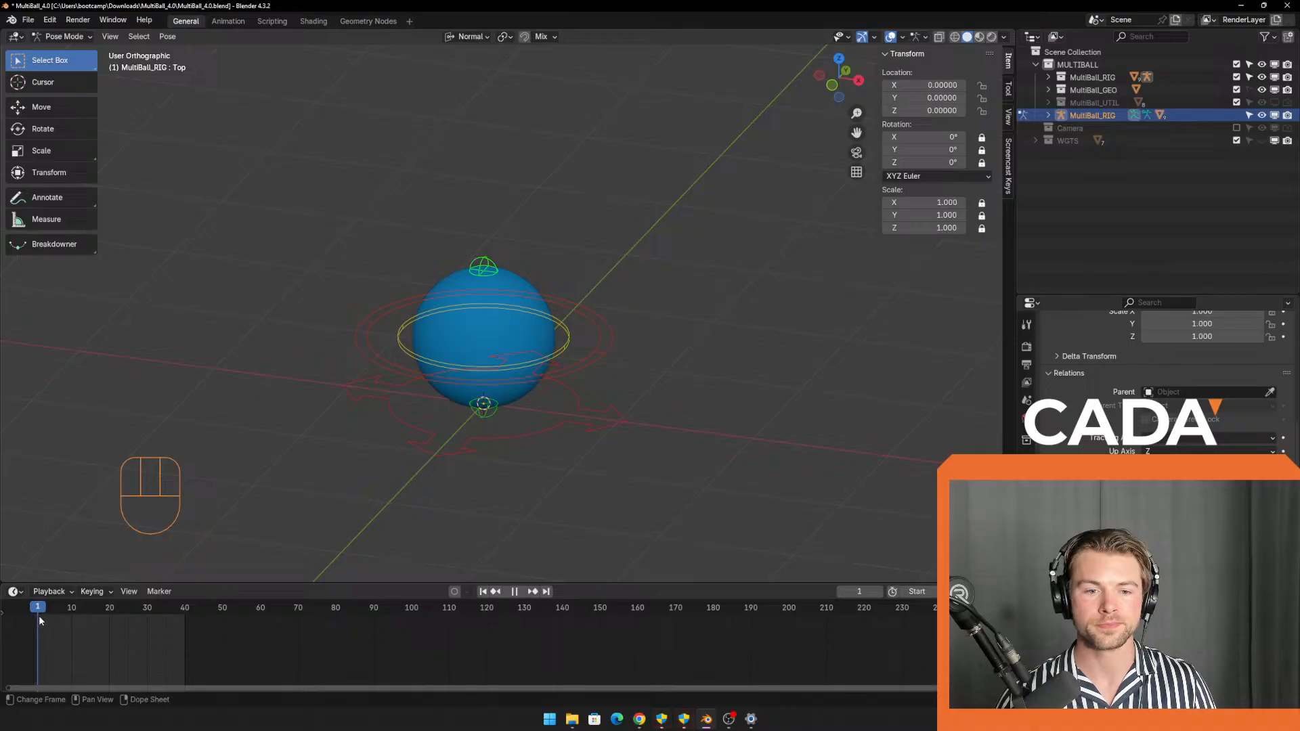
left_click(583, 356)
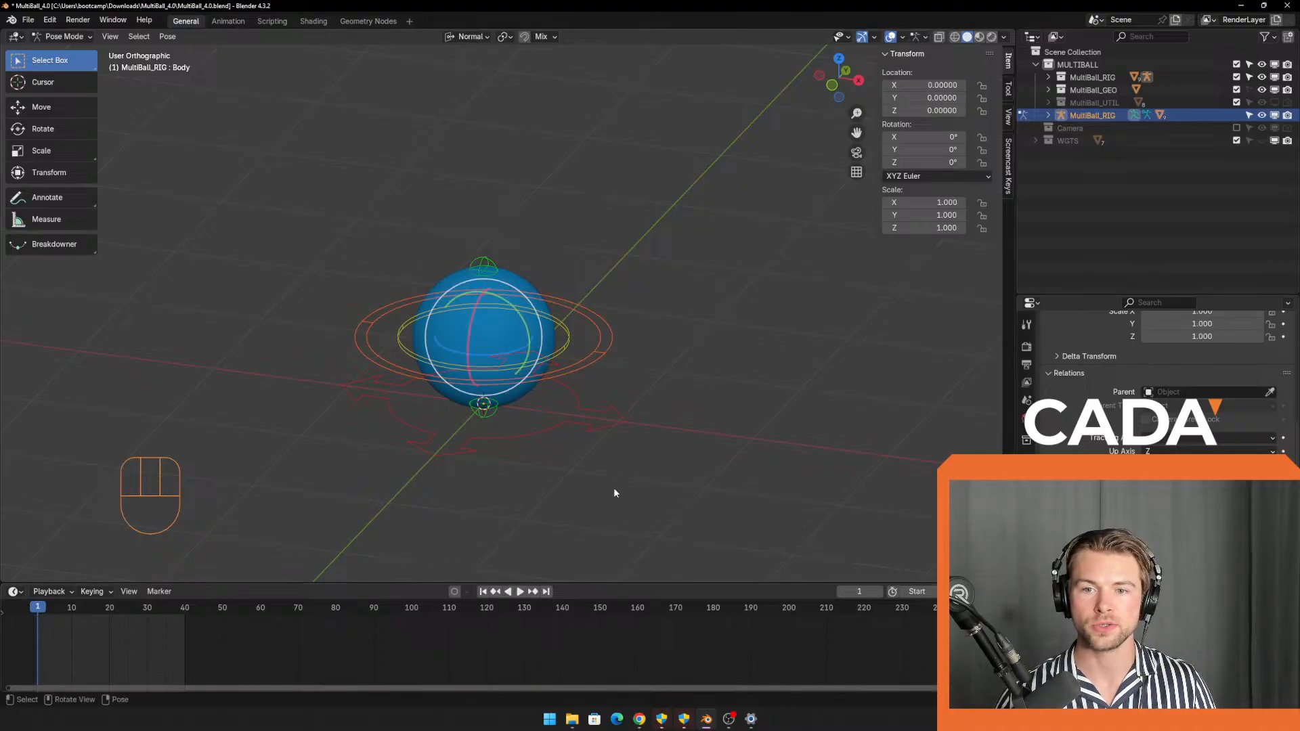
middle_click_drag(614, 493, 397, 534)
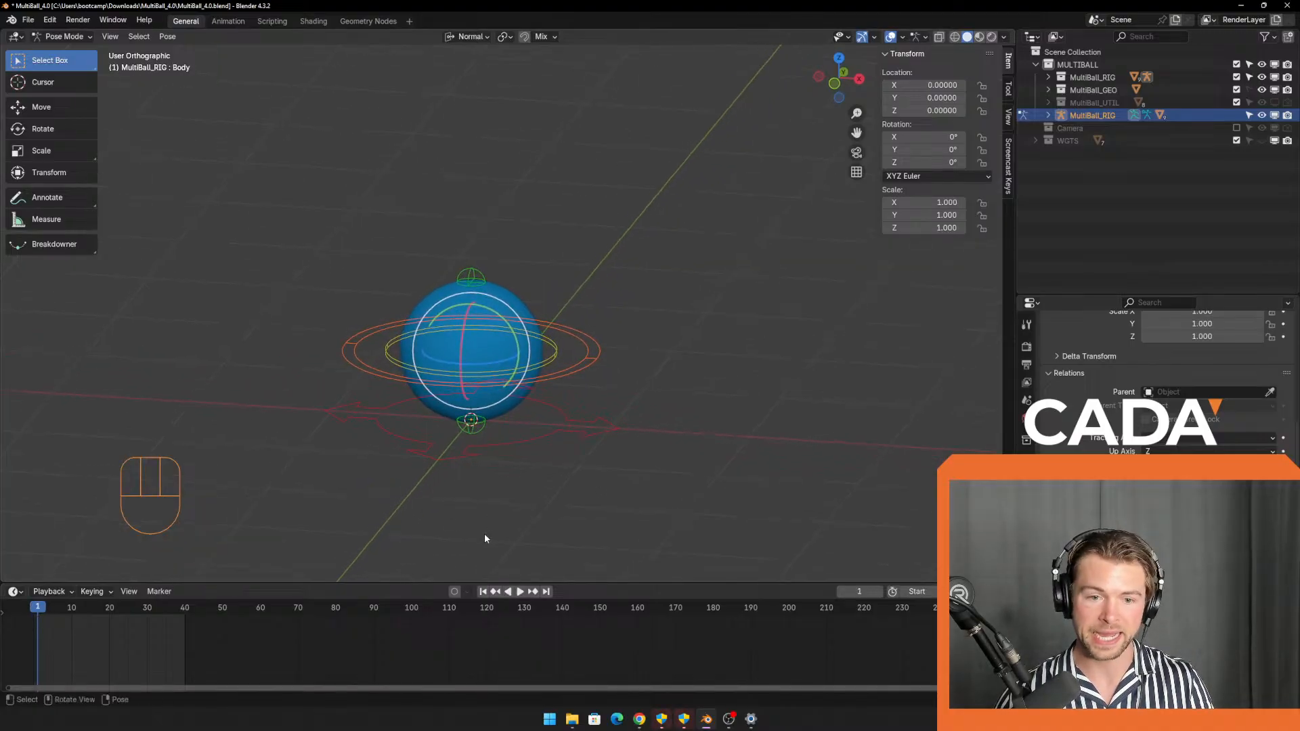
key("i")
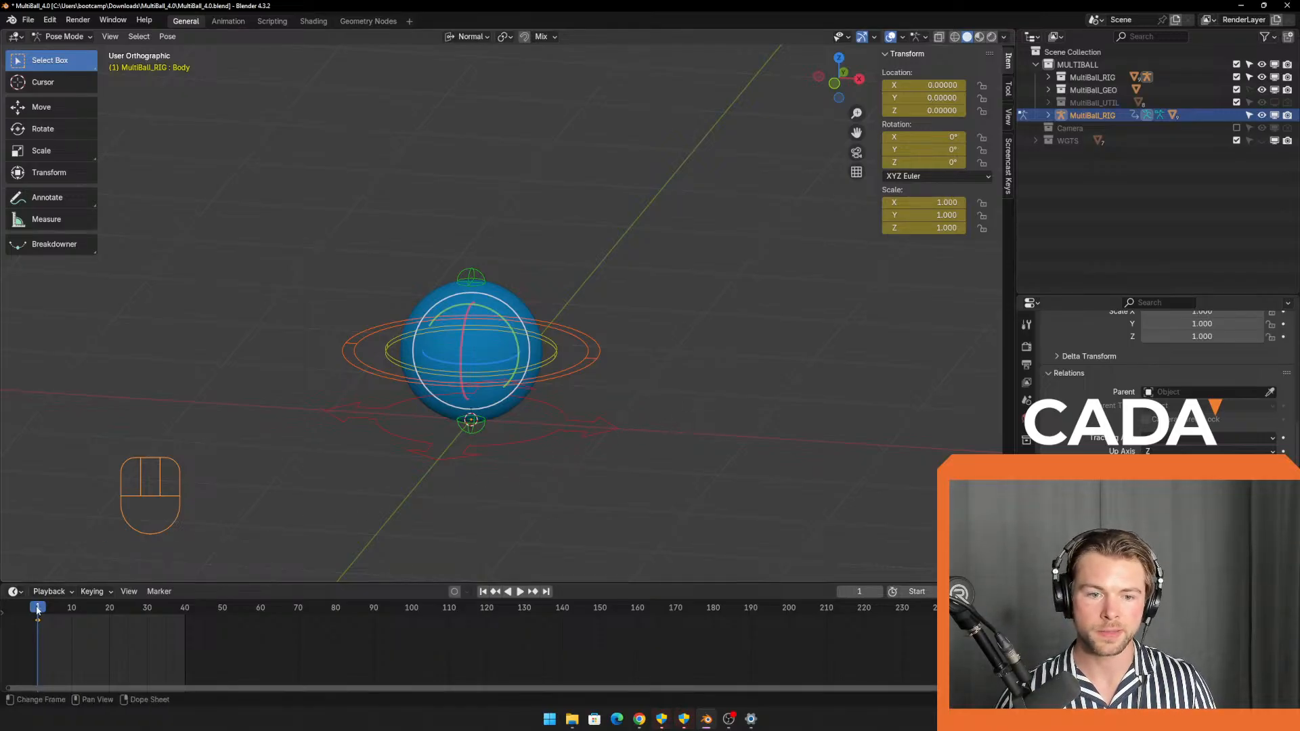
At frame 10, move the Body control by about X 0.99, Y 0.55, Z 1.11 and insert a keyframe.
key("space")
left_click_drag(103, 610, 73, 613)
key("space")
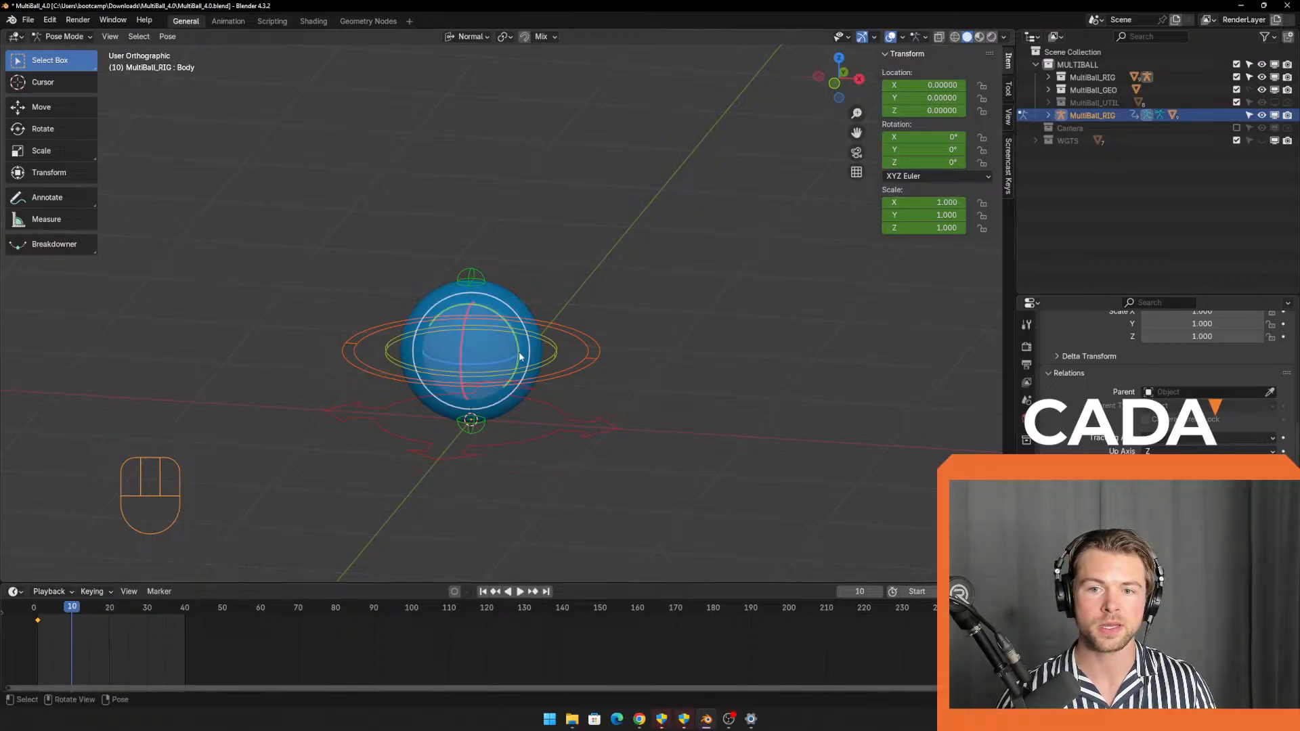
key("g")
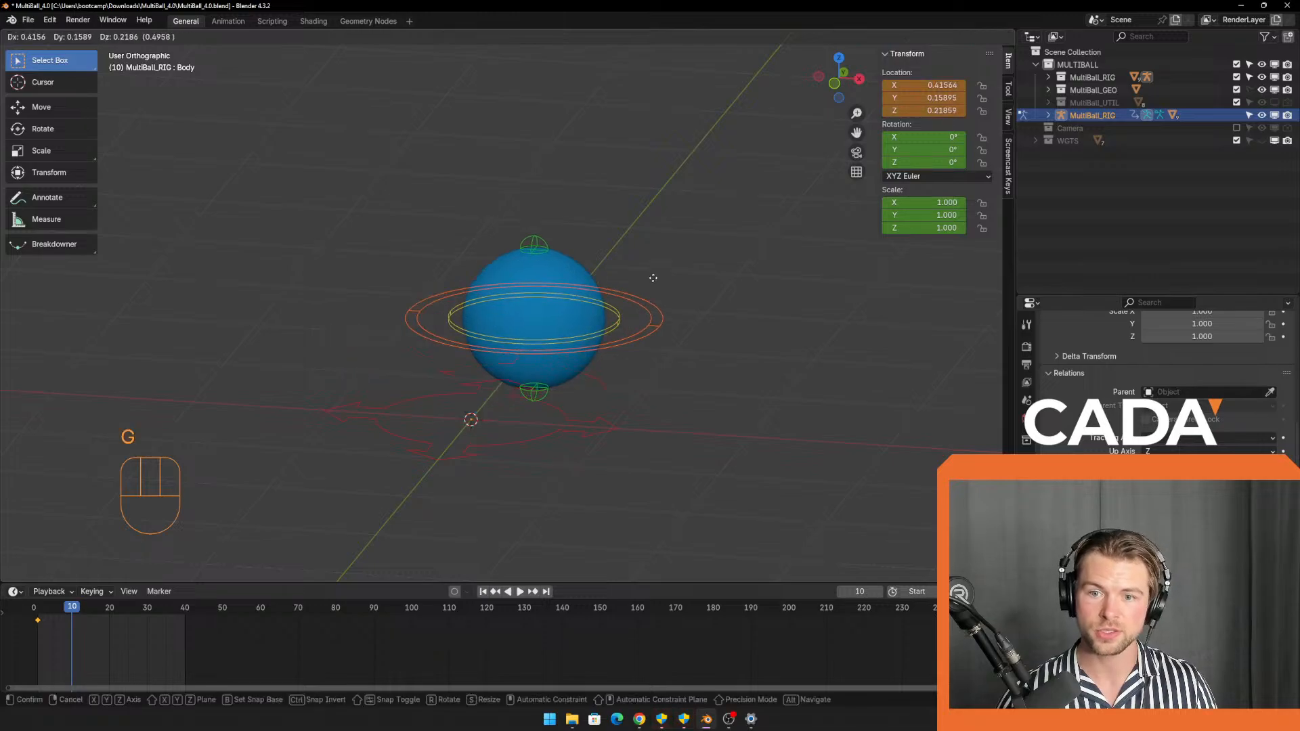
left_click(664, 247)
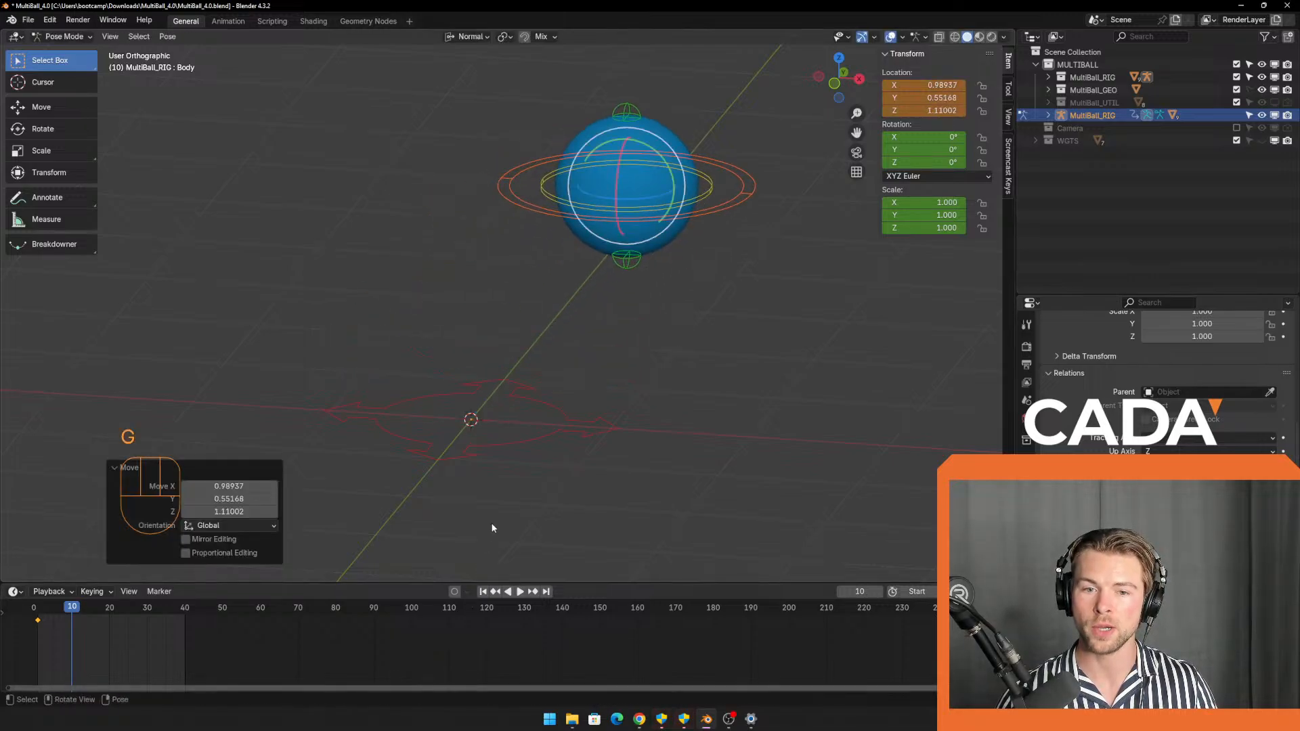
middle_click_drag(494, 529, 519, 480)
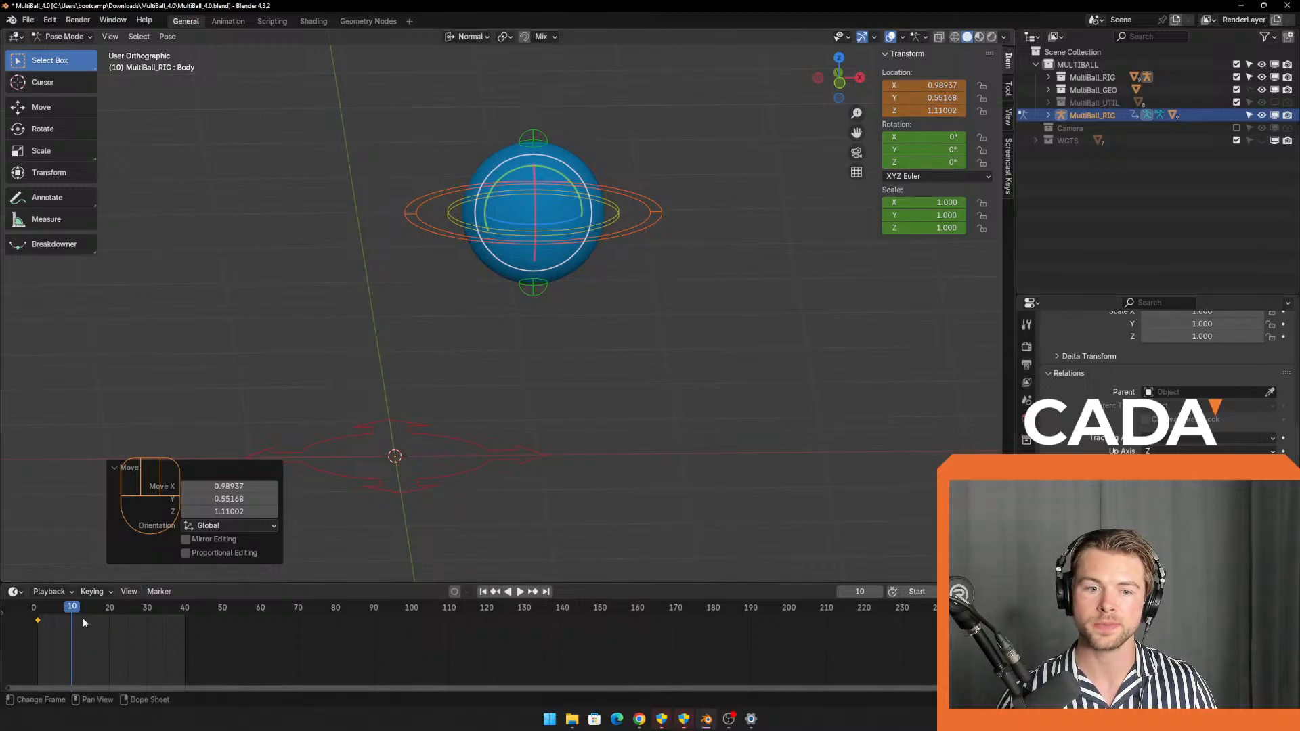
key("i")
key("i")
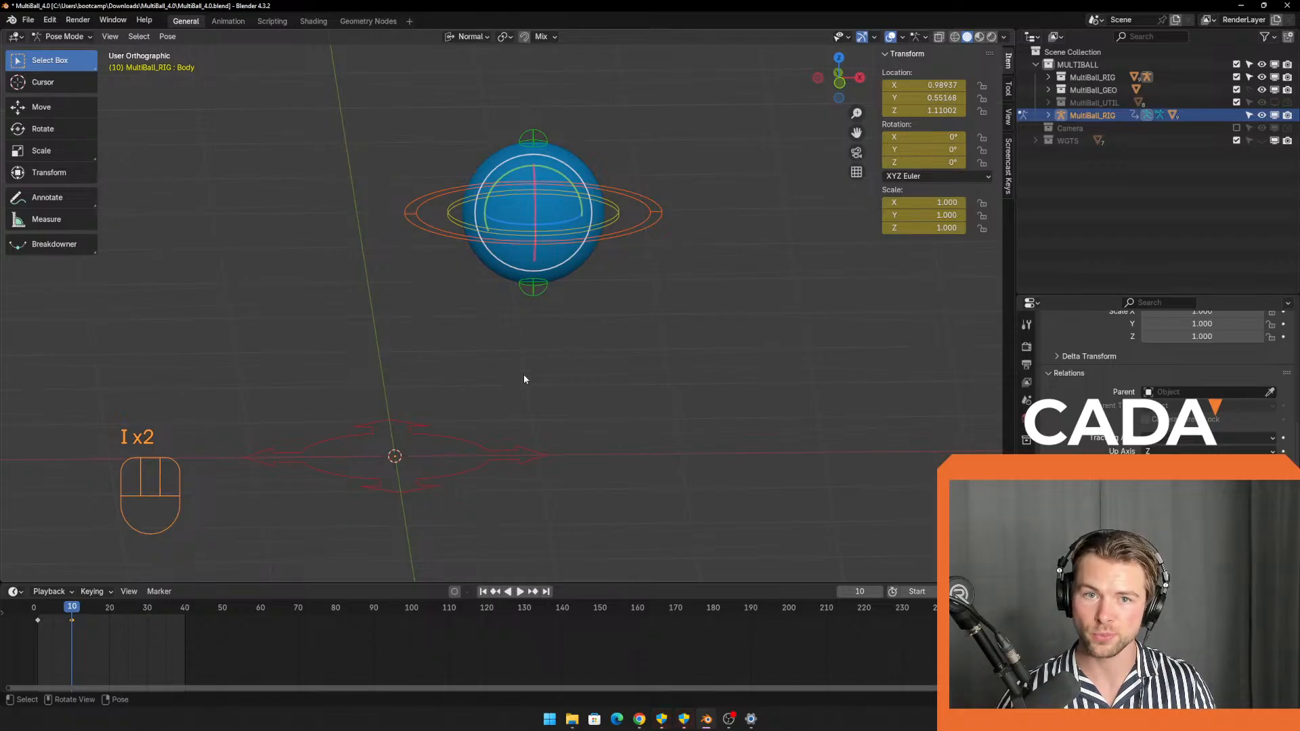
middle_click_drag(525, 380, 539, 414)
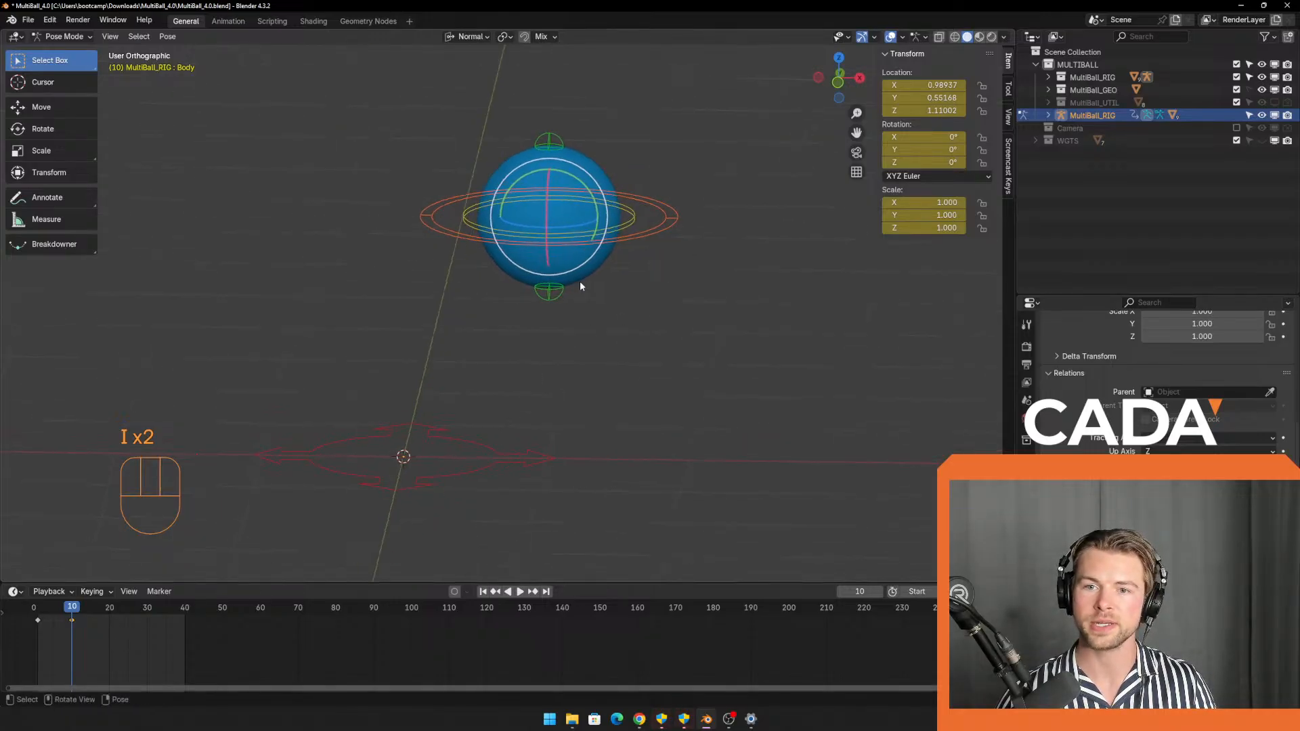
key("i")
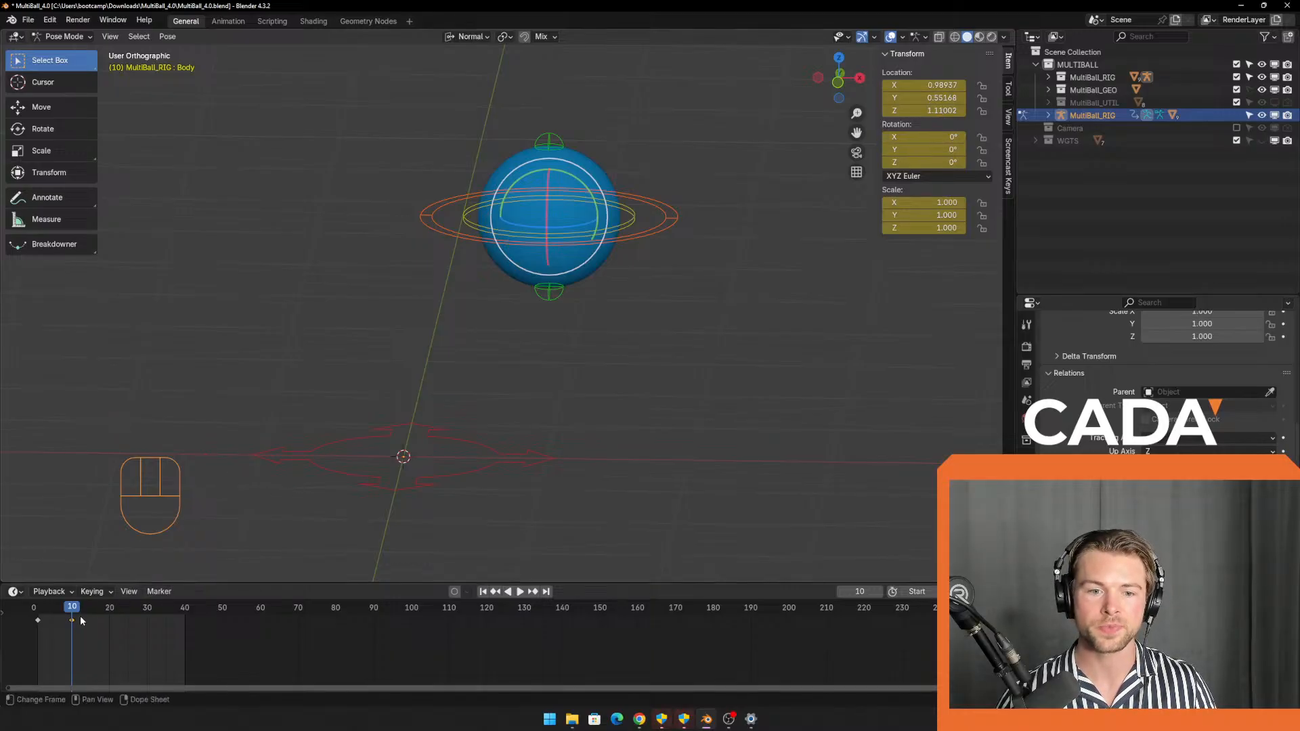
Go to frame 20 and try moving the Body control lower and farther along X without keying it.
mouse_move(73, 616)
left_mouse_down()
mouse_move(29, 619)
mouse_move(74, 635)
mouse_move(36, 629)
mouse_move(72, 622)
left_mouse_up()
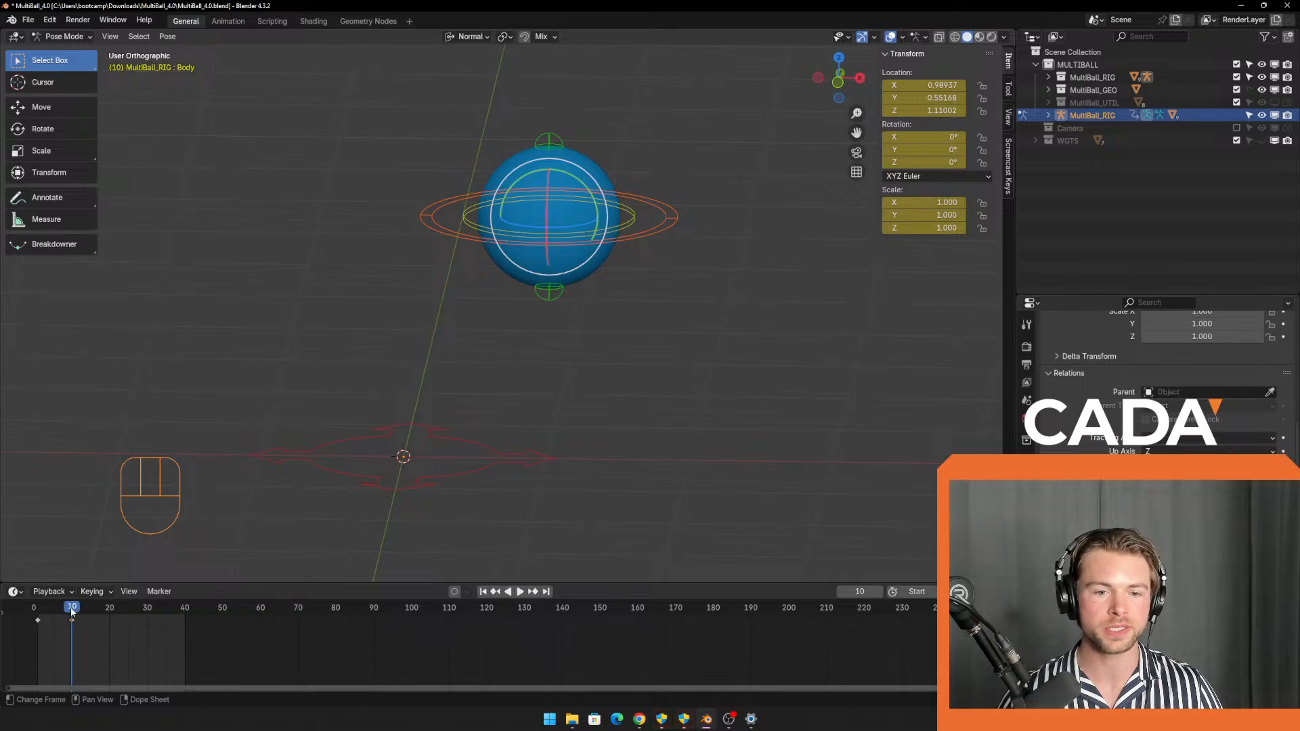
key("space")
key("space")
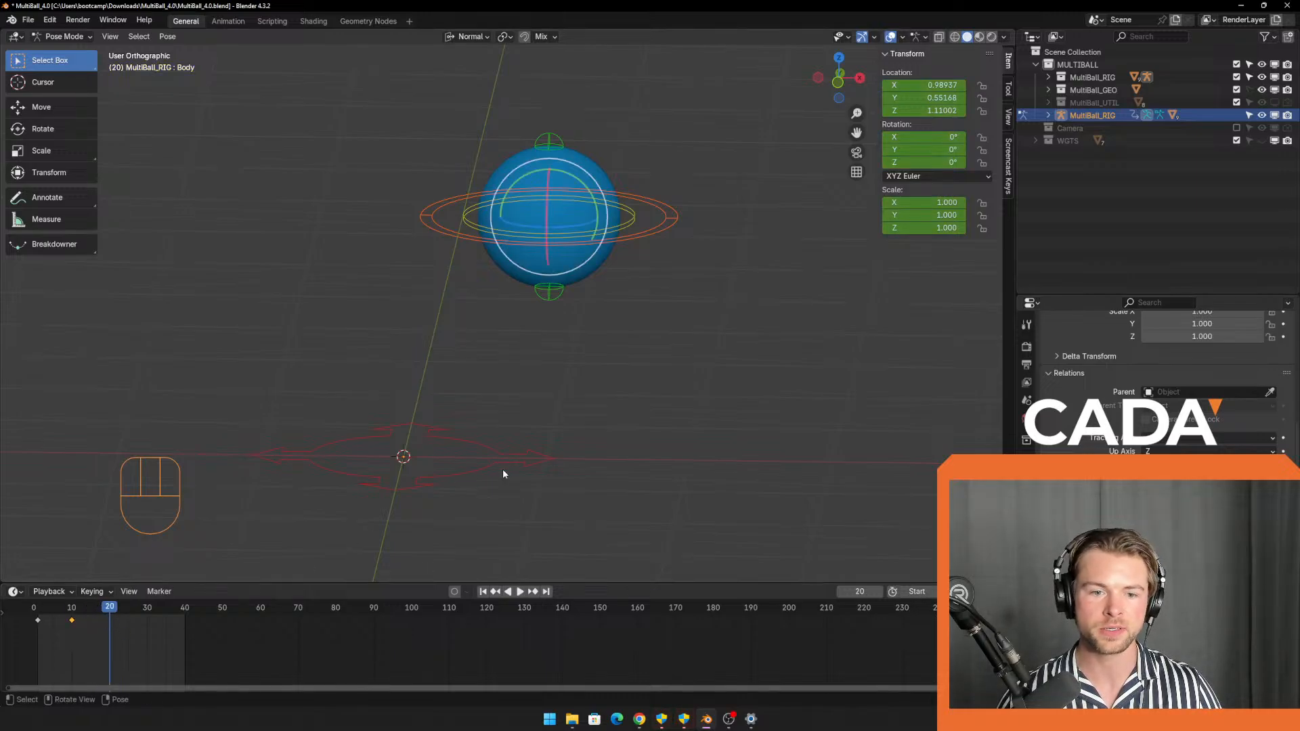
left_click(656, 227)
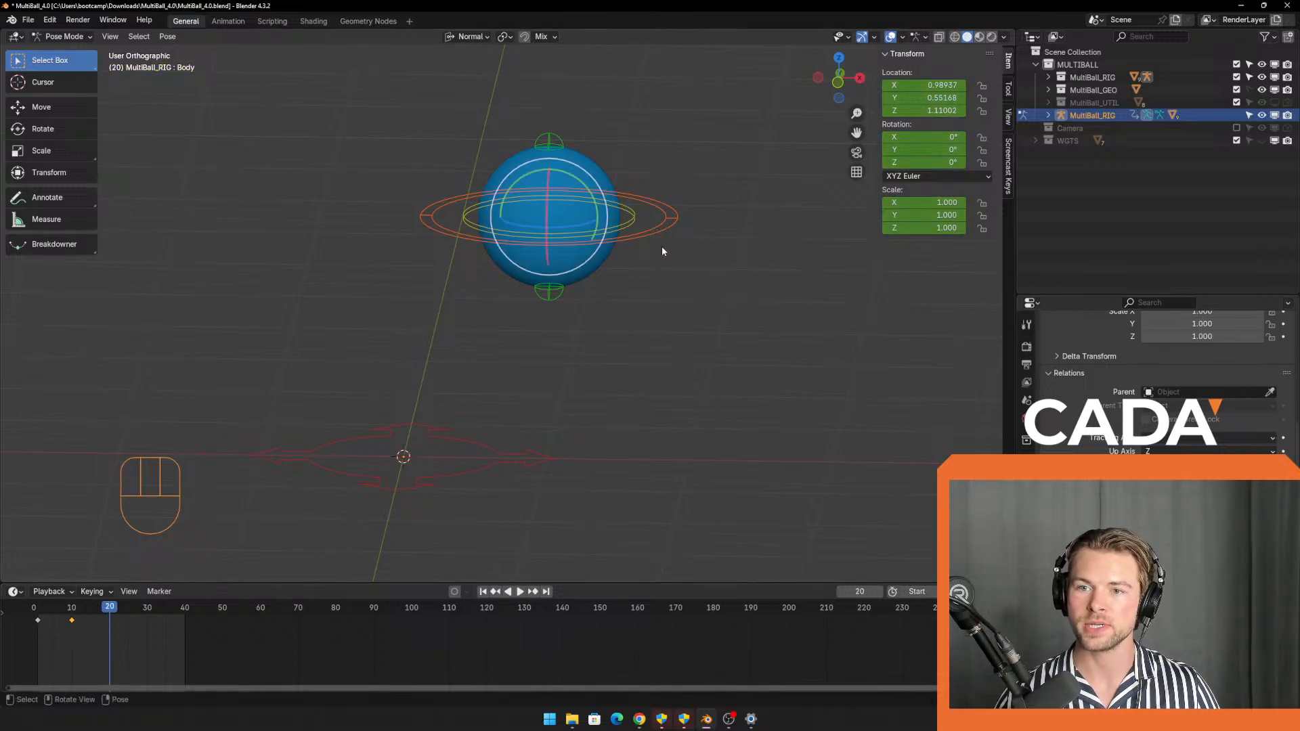
key("g")
left_click(649, 259)
Select the Top control and move it about -0.46 along its local Z axis to squash the ball.
left_click(664, 274)
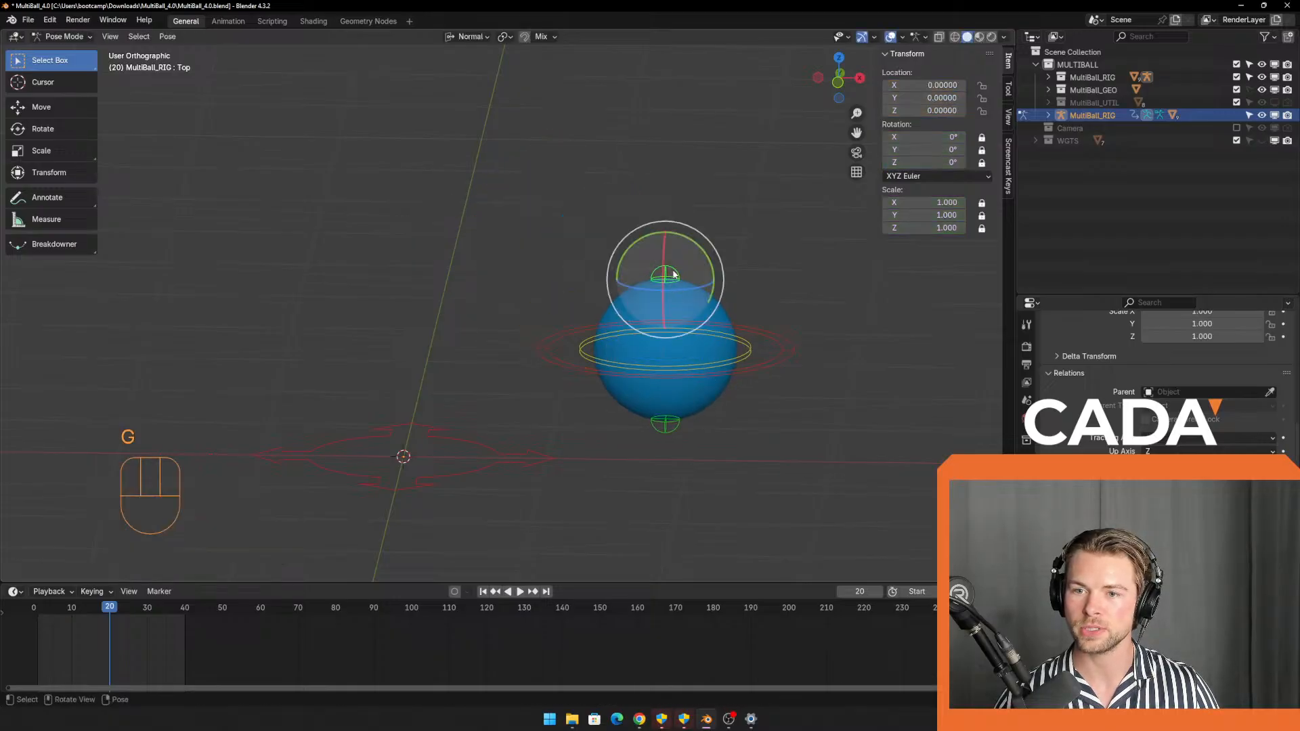
key("g")
key("g")
key("z")
left_click(722, 213)
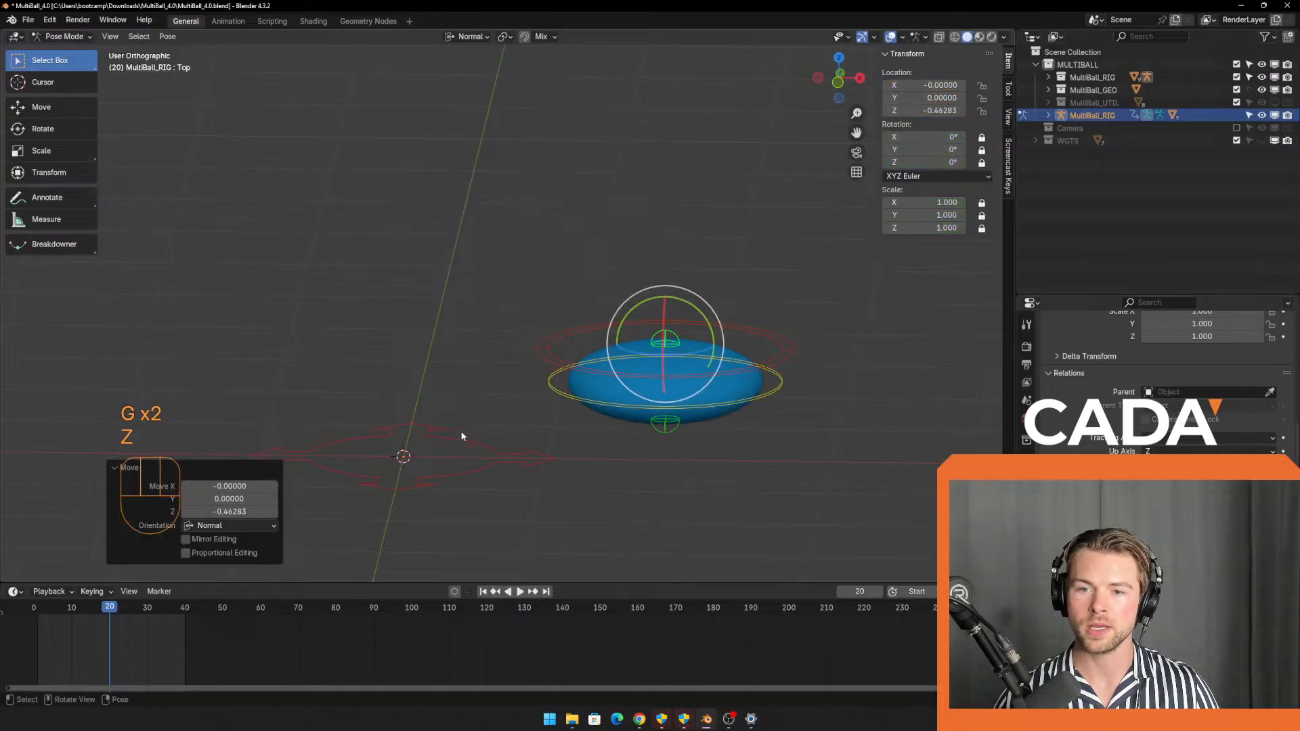
Scrub back to frame 16 and select the Body control to check its pose and keyframes.
left_click(529, 512)
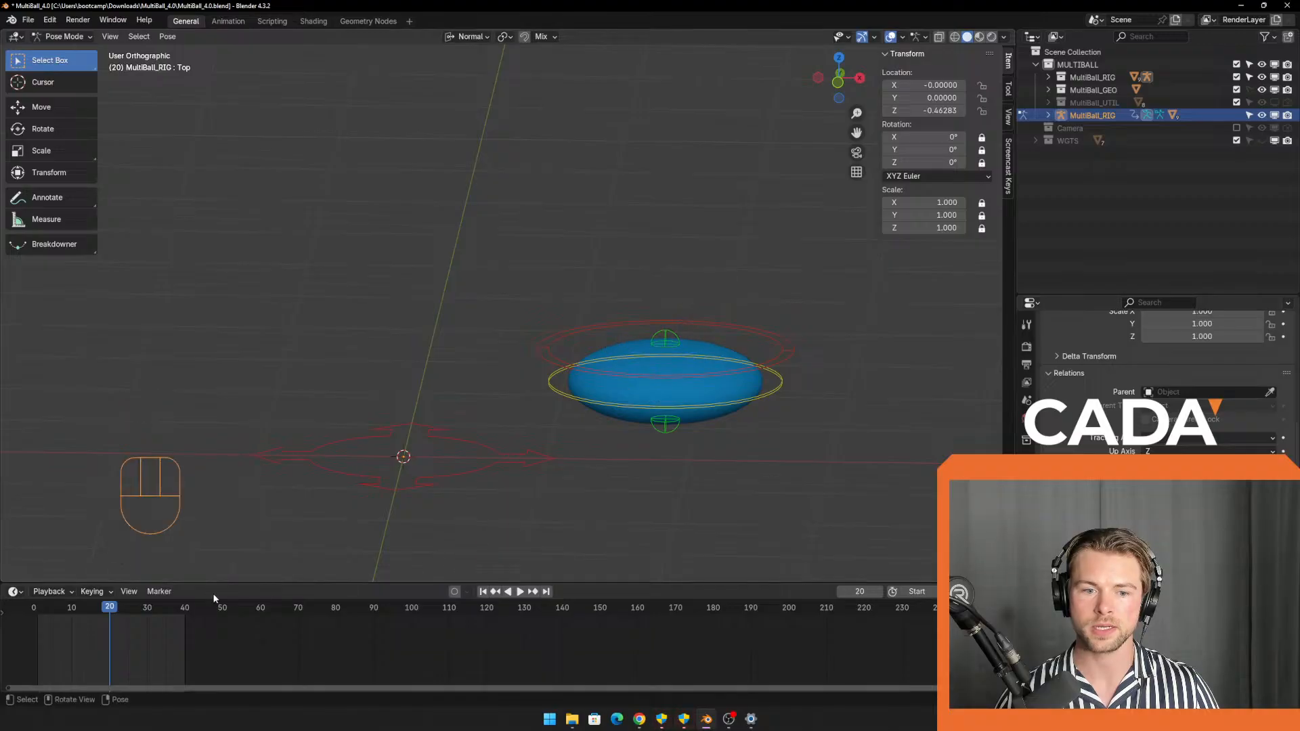
key("space")
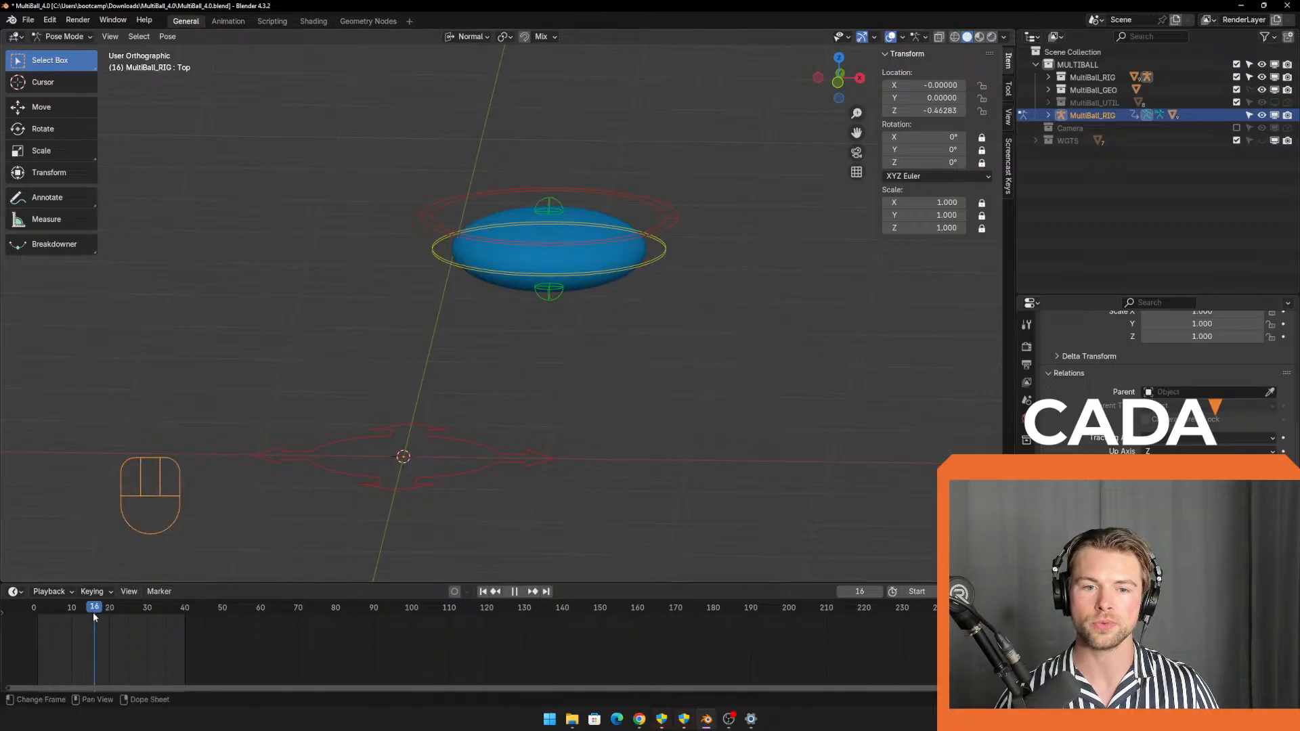
key("space")
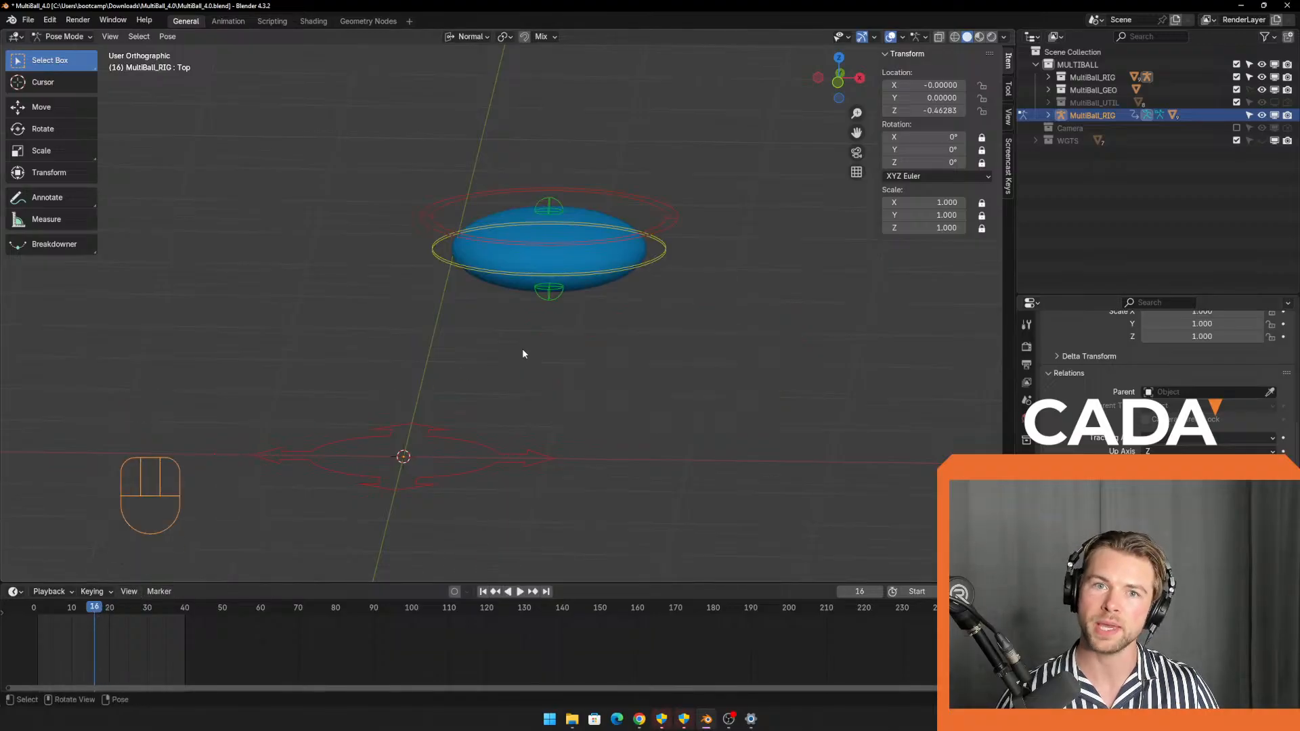
left_click(441, 259)
left_click(429, 204)
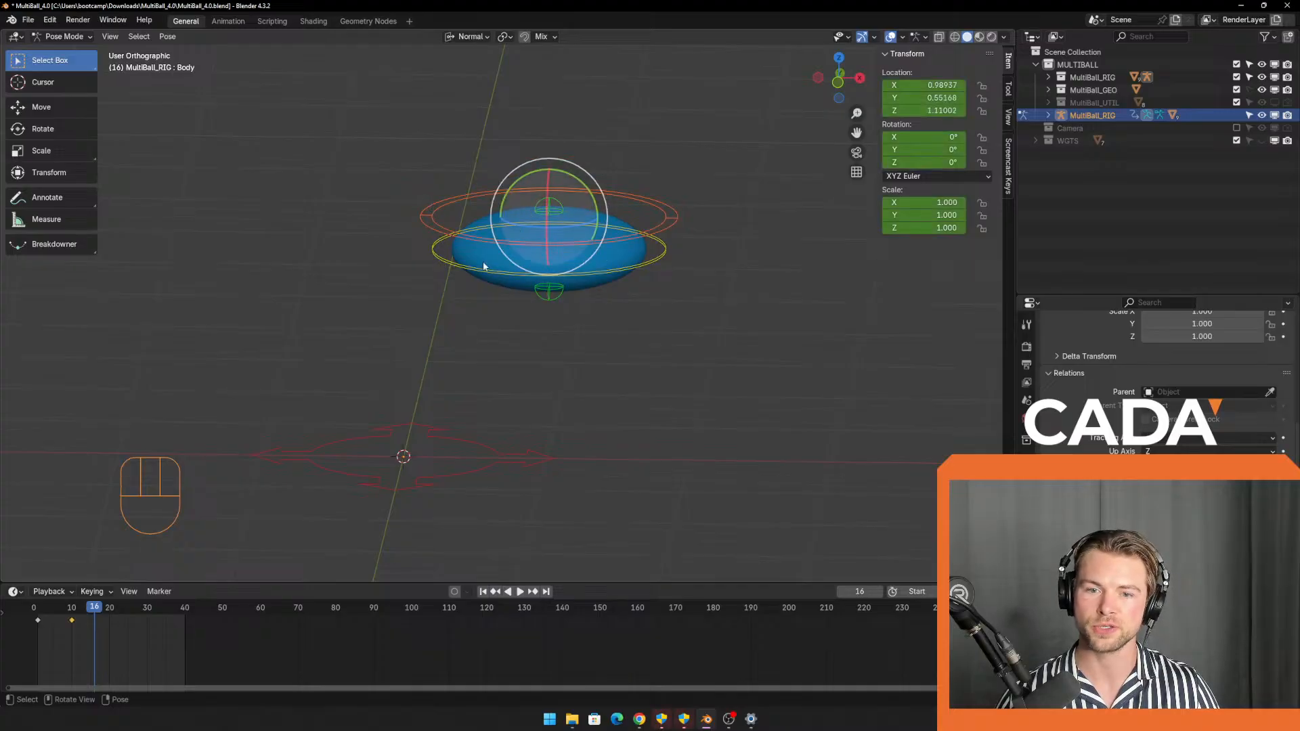
left_click(415, 359)
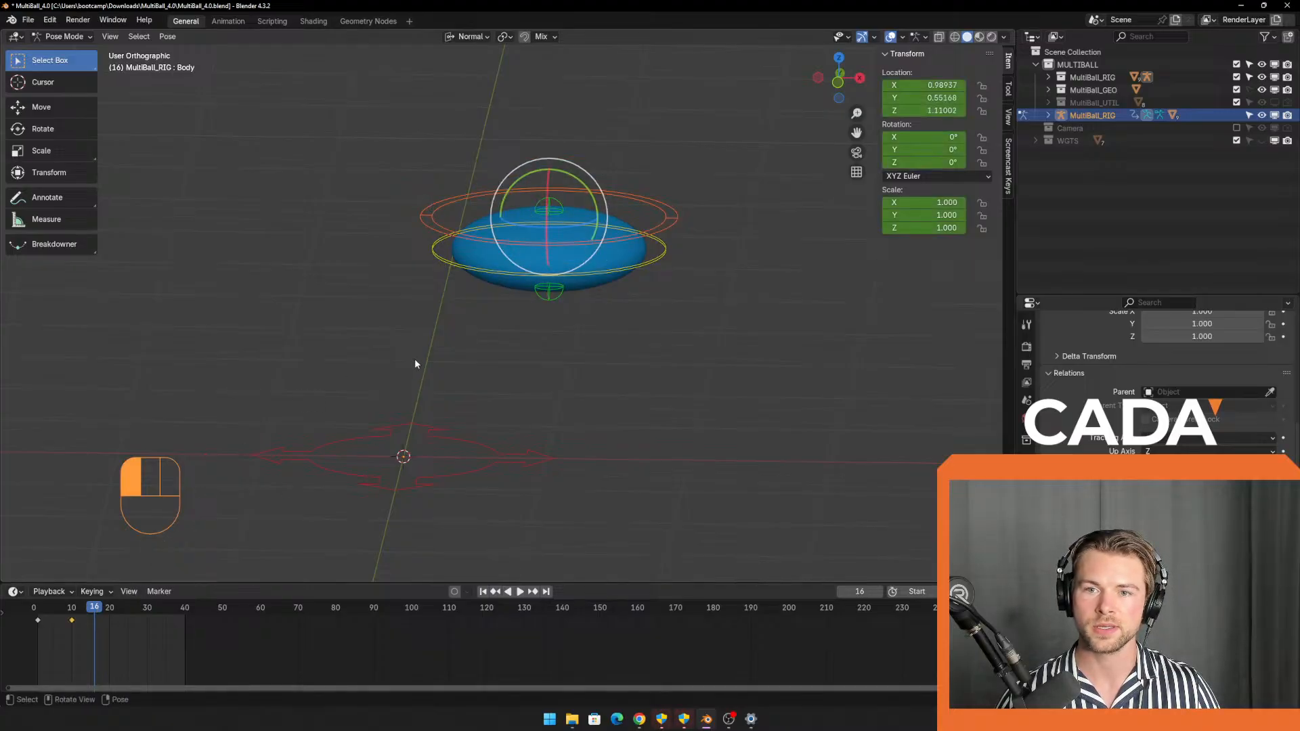
Play back the unkeyed squash of the Top control and reset its location to X 0, Y 0, Z 0.
left_click(528, 248)
key("Up")
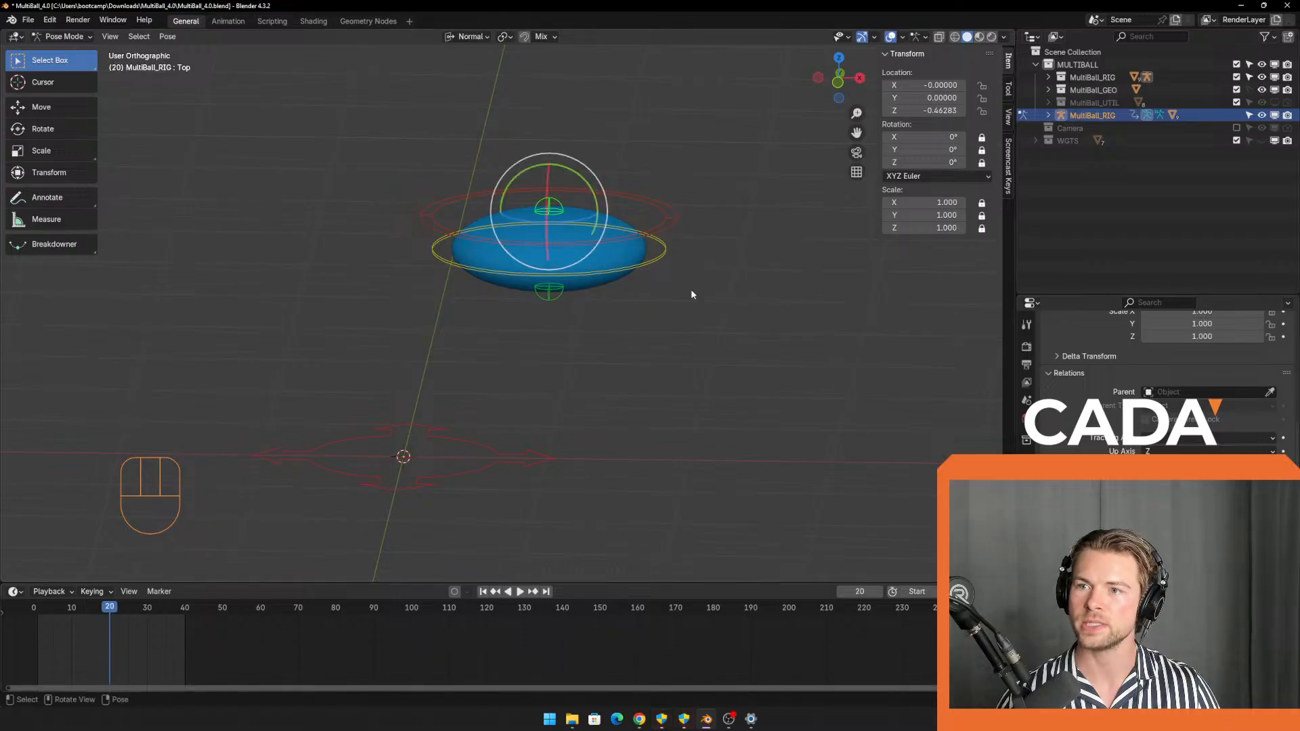
key("space")
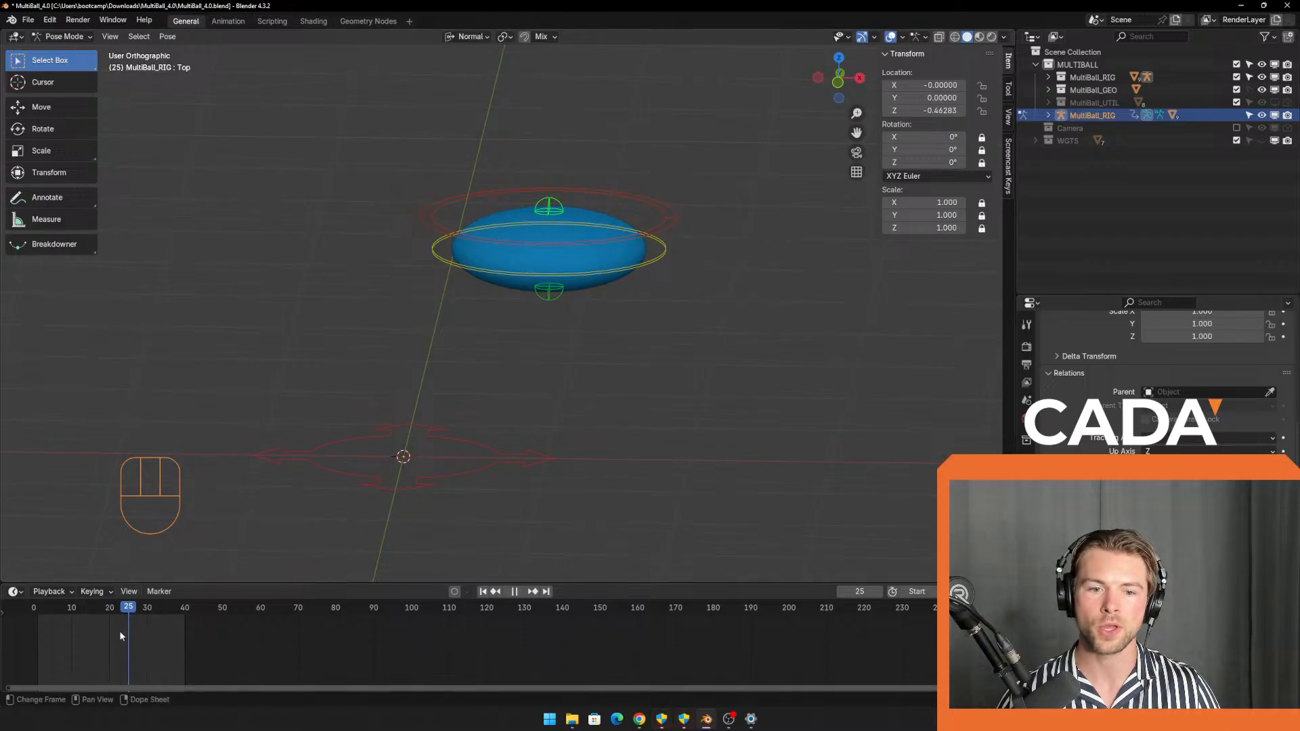
key("space")
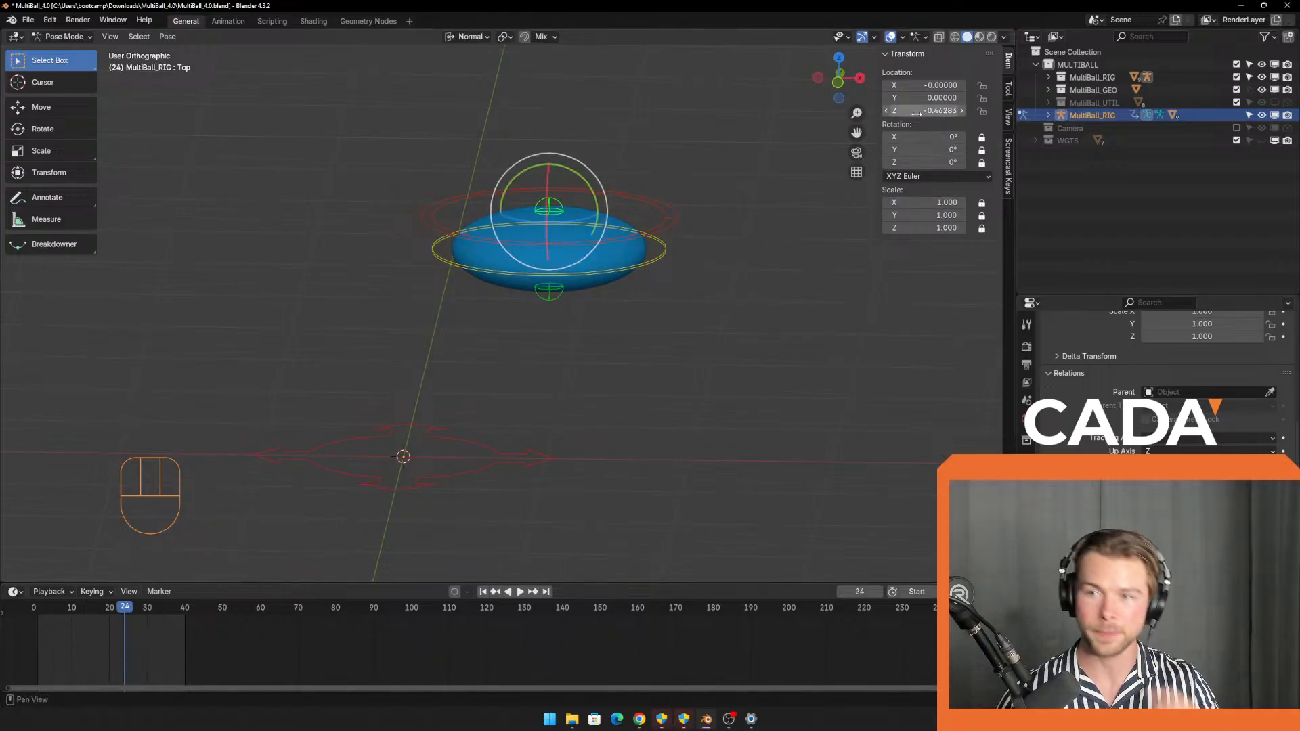
left_click_drag(932, 109, 931, 84)
type("0")
key("Return")
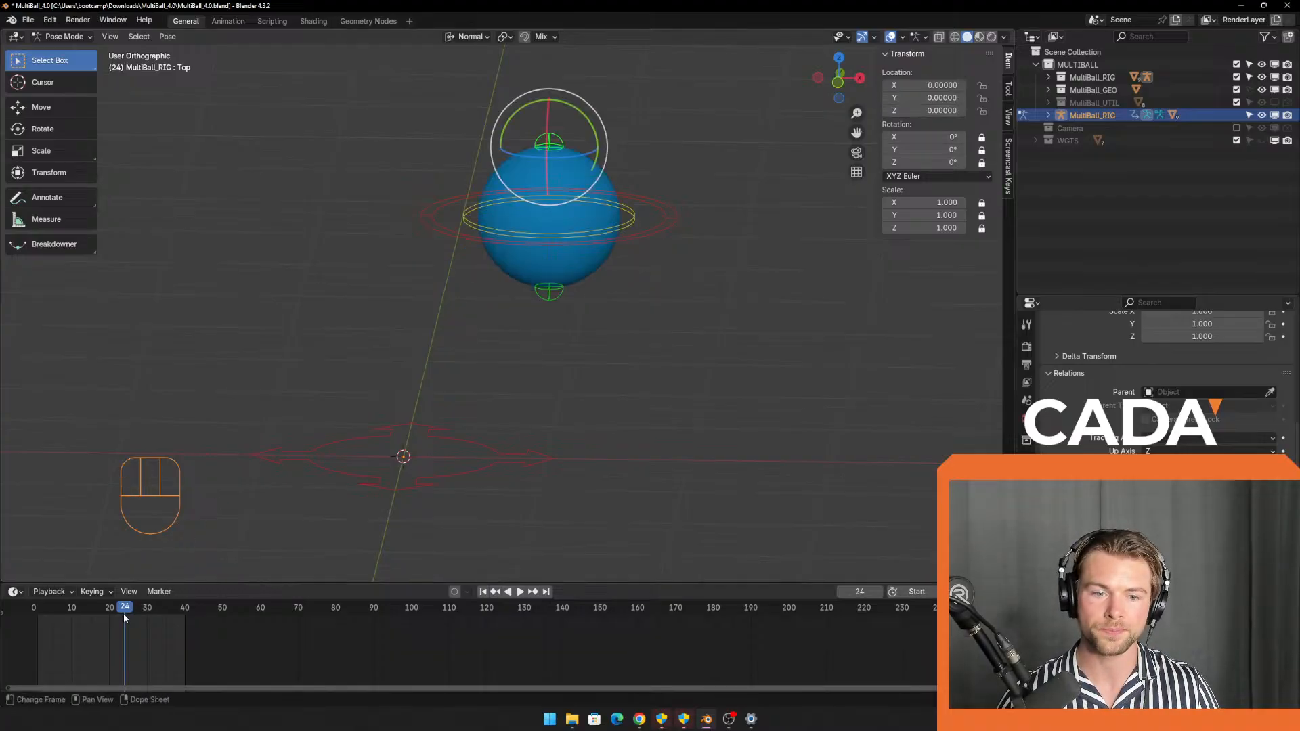
Enable Auto Keying and, at frame 20, move the Body control by about X 1.13, Y -0.05, Z -0.51.
left_click_drag(124, 614, 72, 613)
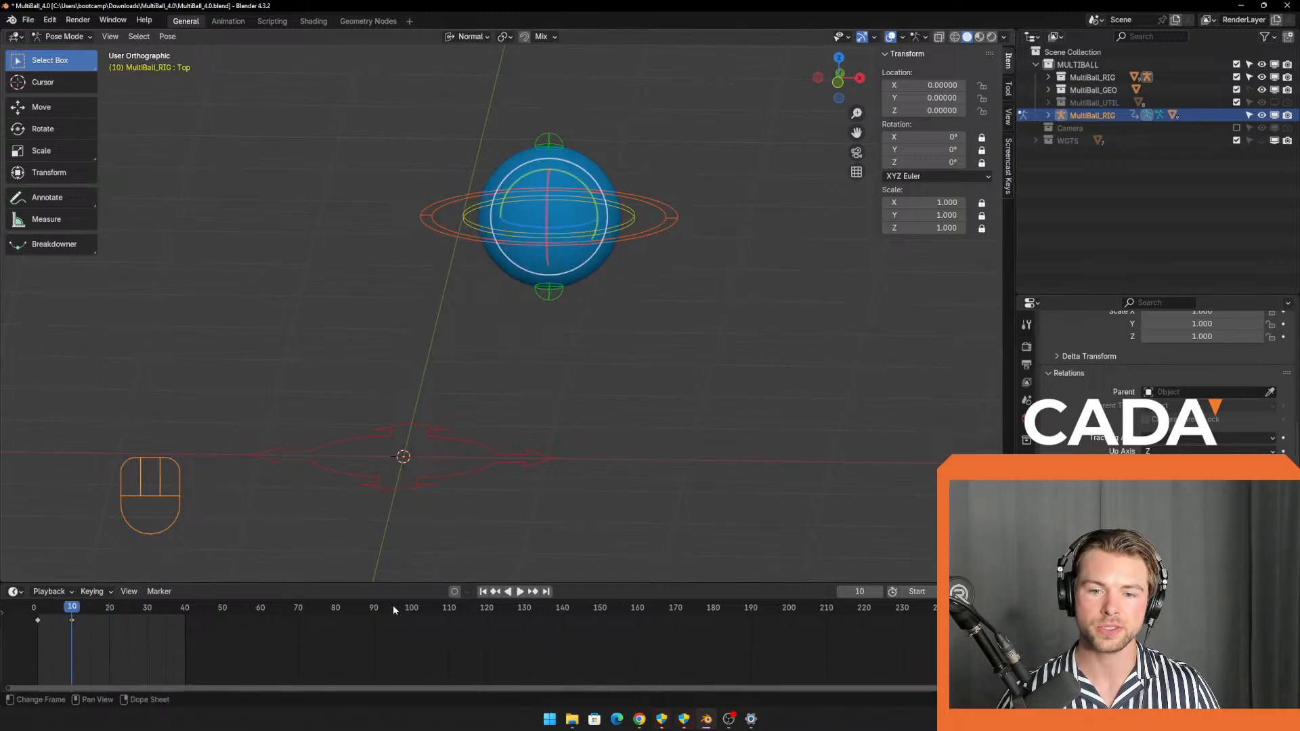
left_click(454, 591)
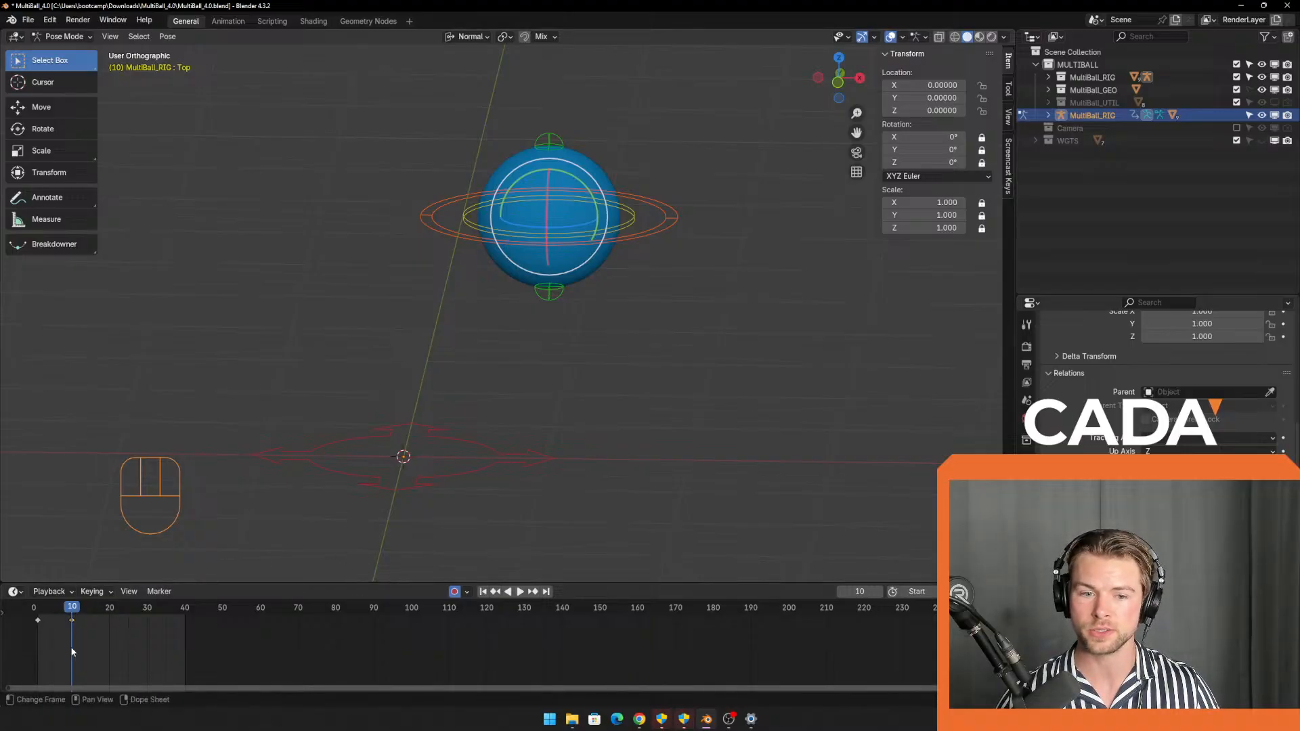
left_click_drag(73, 608, 110, 608)
left_click(665, 232)
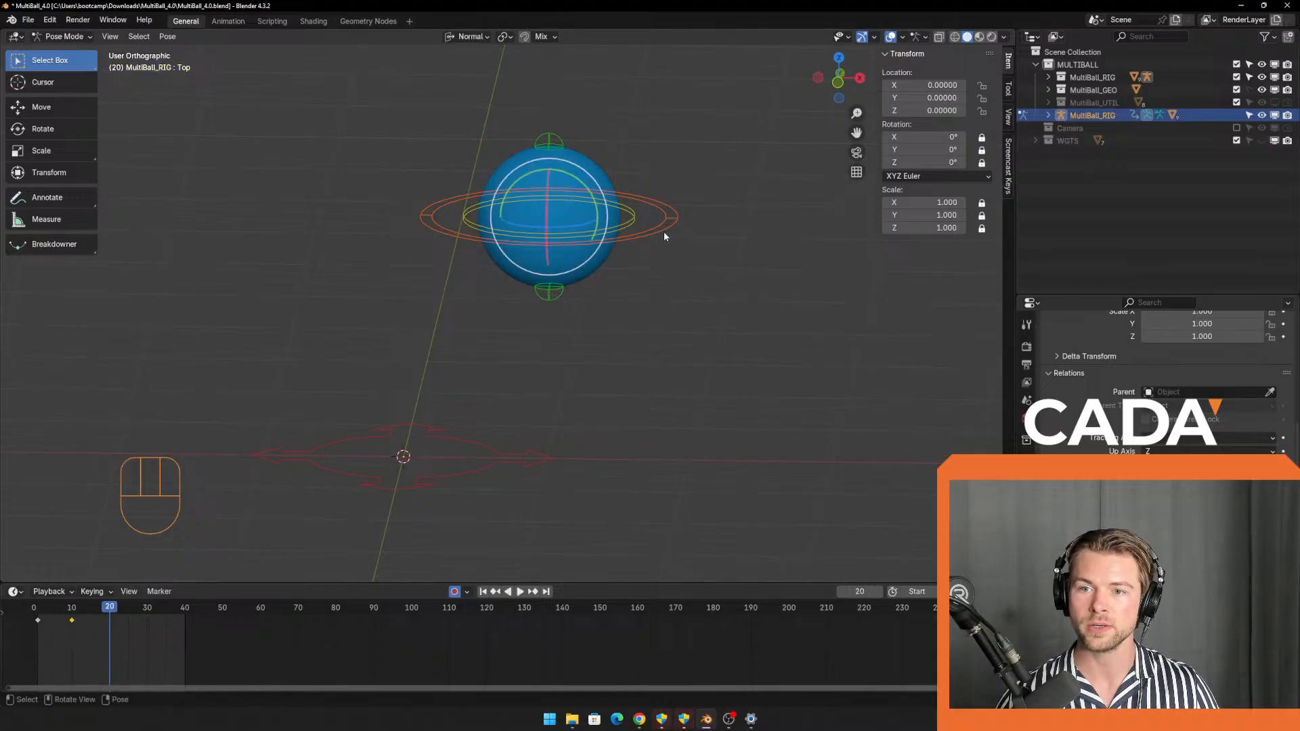
key("g")
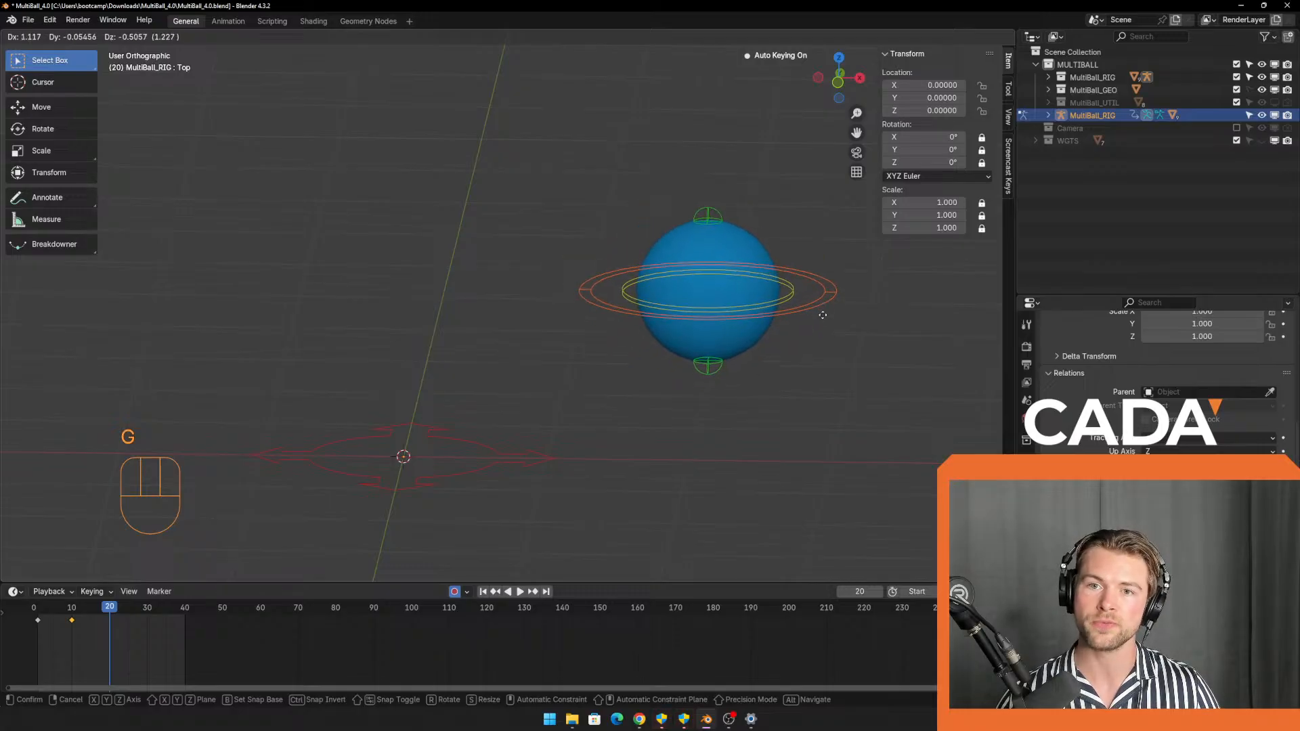
left_click(823, 315)
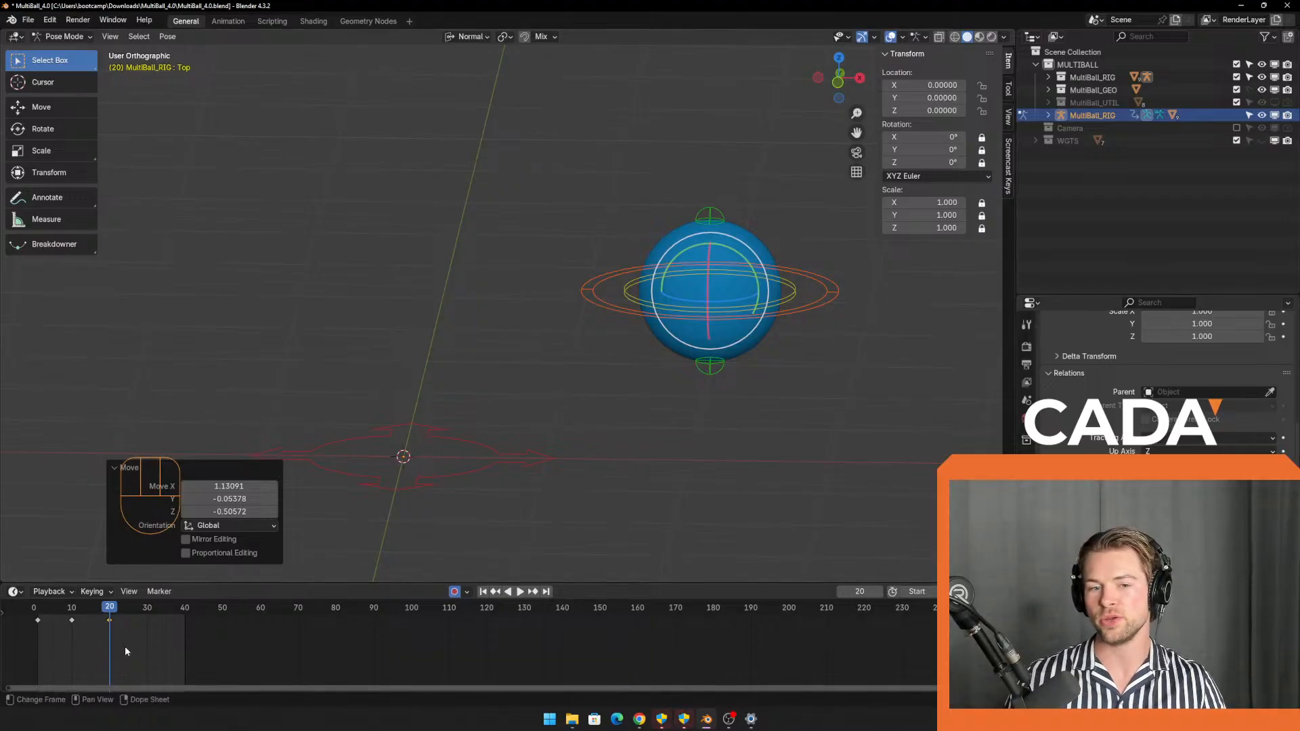
Delete the keyframe at frame 20 from the timeline.
left_click_drag(83, 643, 126, 618)
left_click_drag(111, 661, 128, 615)
key("Delete")
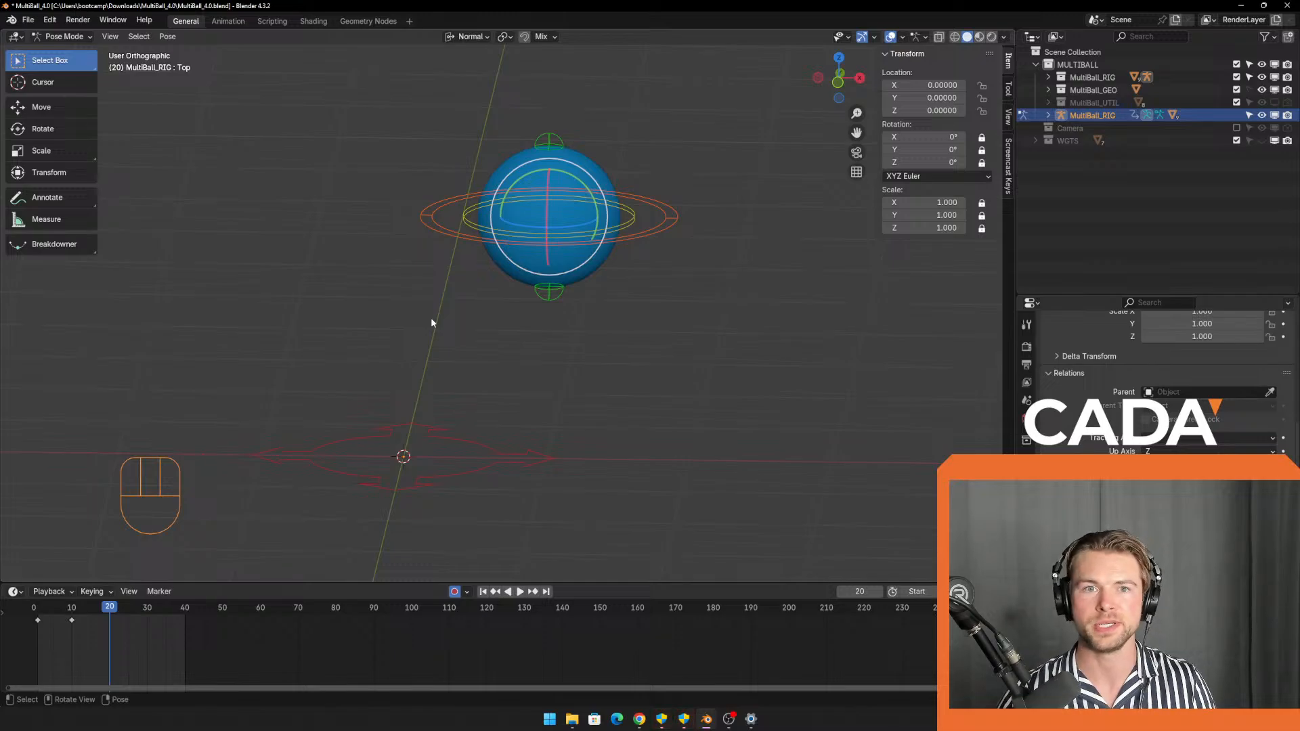
Try deleting the keyframes at frames 1 and 10 together, and undo the deletion.
left_click(106, 607)
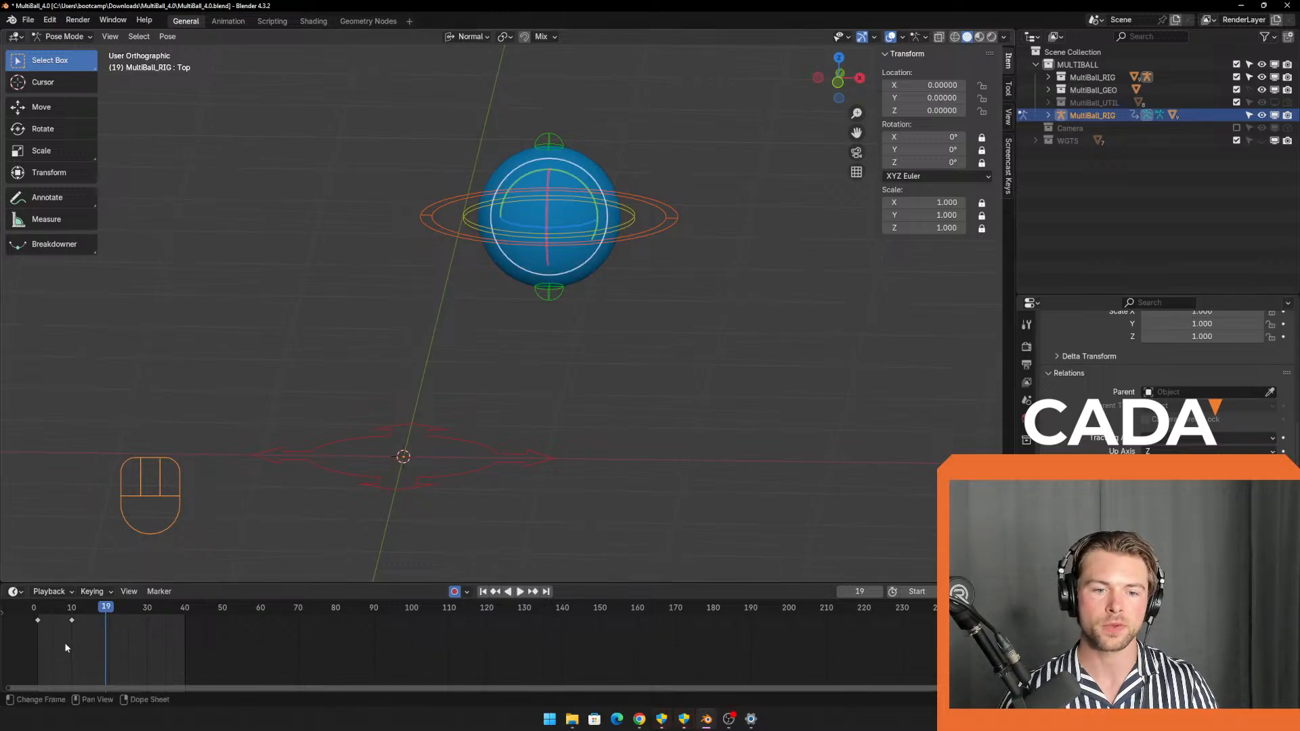
left_click_drag(94, 651, 85, 601)
key("Delete")
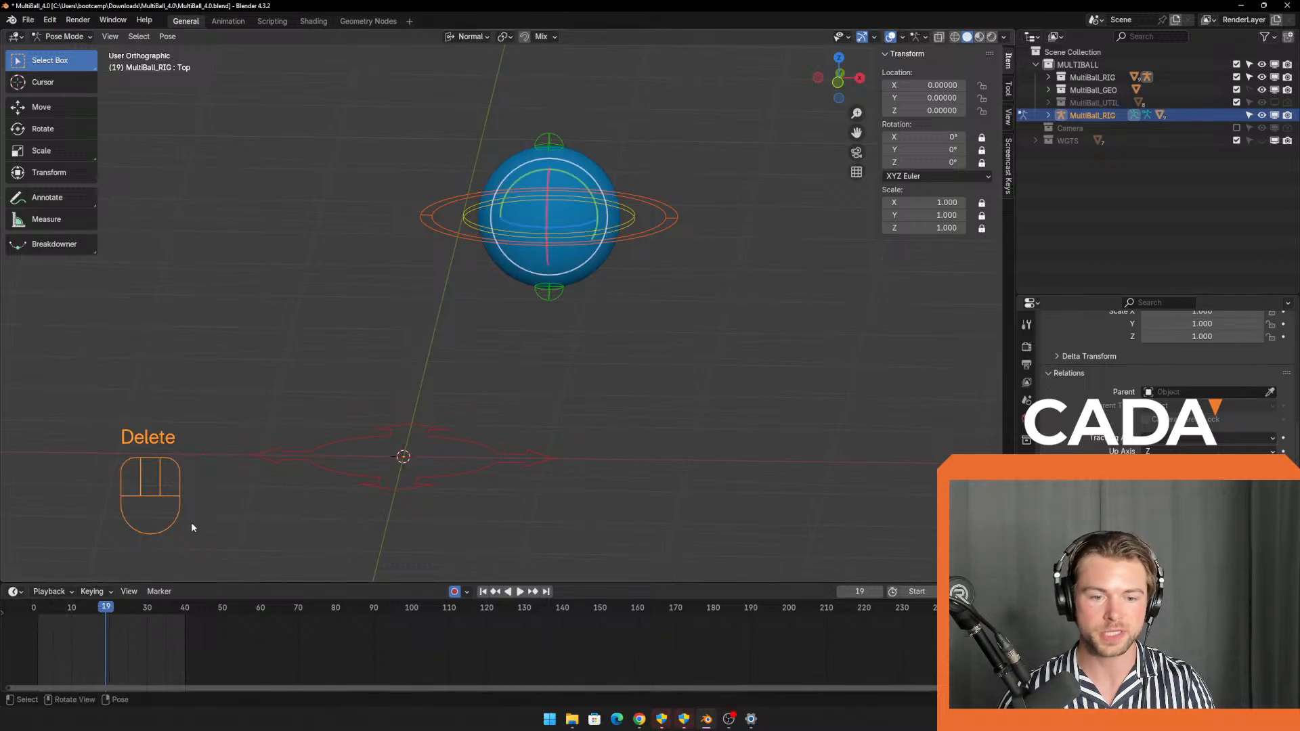
key("ctrl+z")
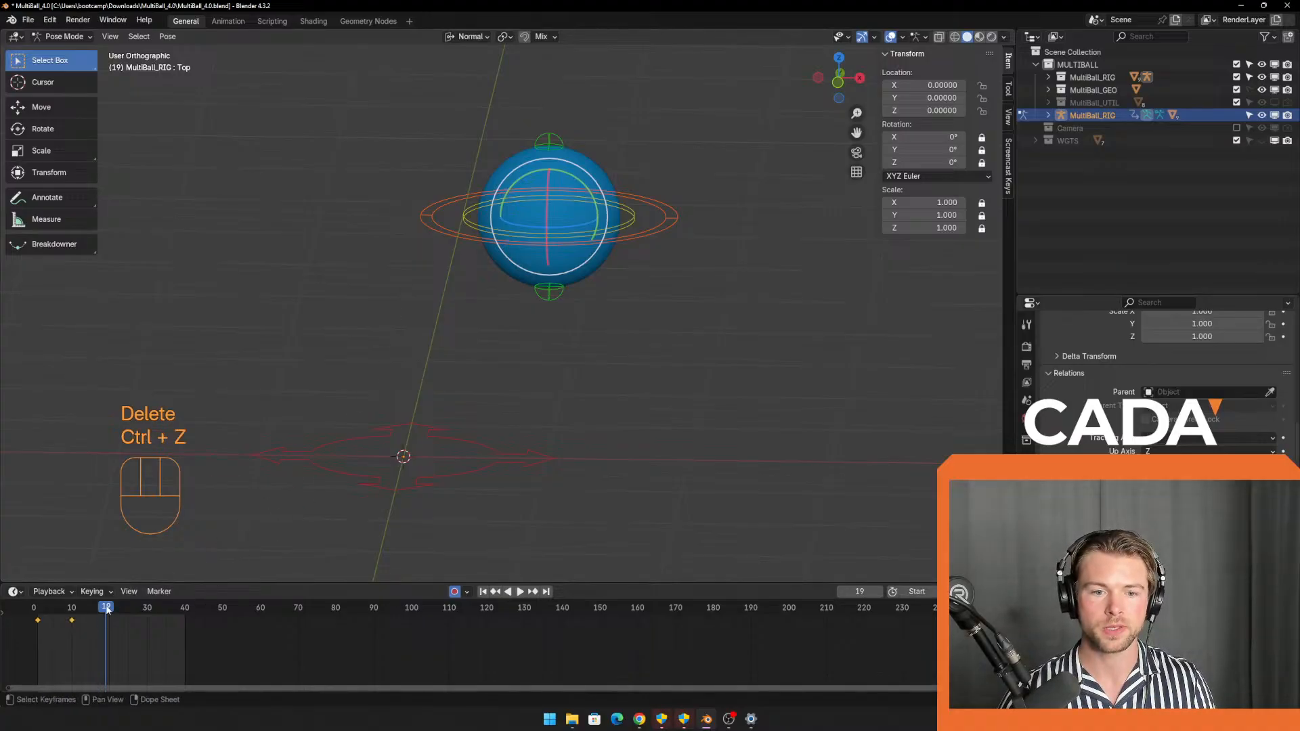
Delete only the Body control's keyframe at frame 10, keeping the one at frame 1.
mouse_move(106, 608)
left_mouse_down()
mouse_move(32, 624)
mouse_move(67, 648)
mouse_move(126, 600)
left_mouse_up()
key("space")
key("Delete")
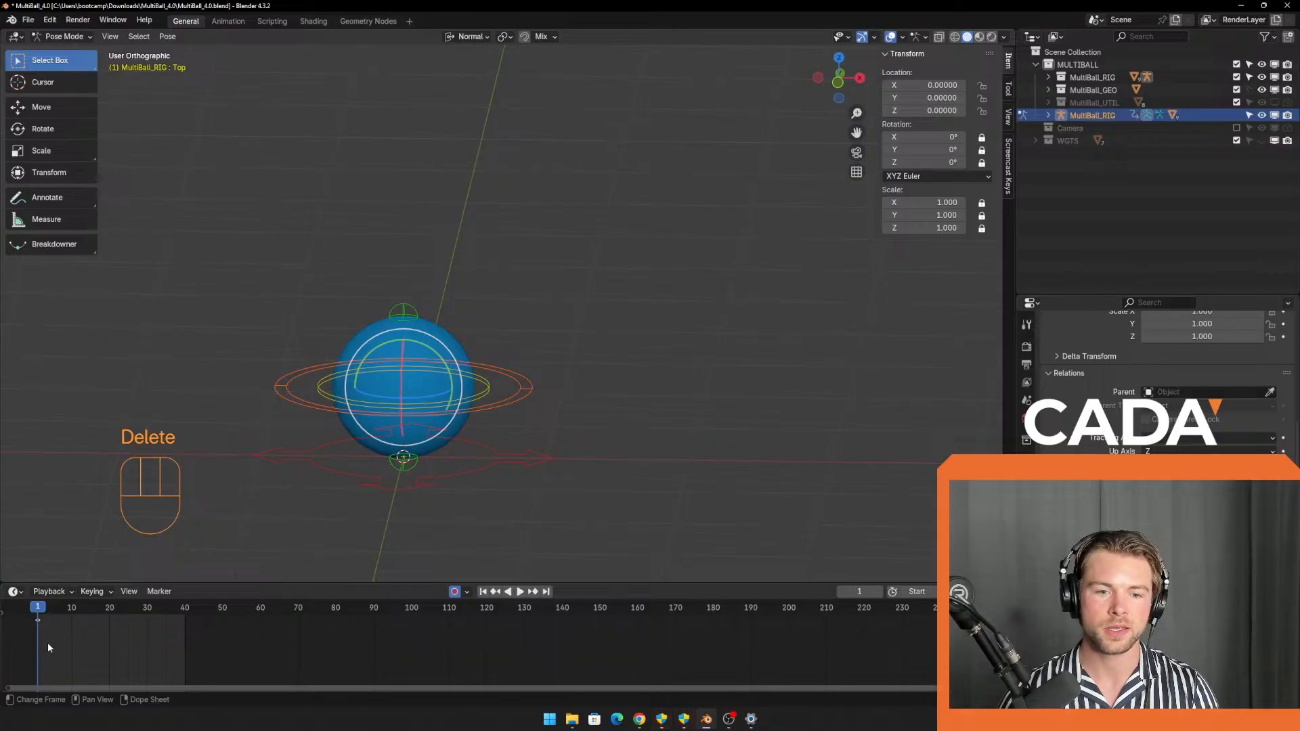
At frame 8, move the Body control upward and along positive X, and delete all keyframes from the timeline.
left_click_drag(37, 607, 63, 608)
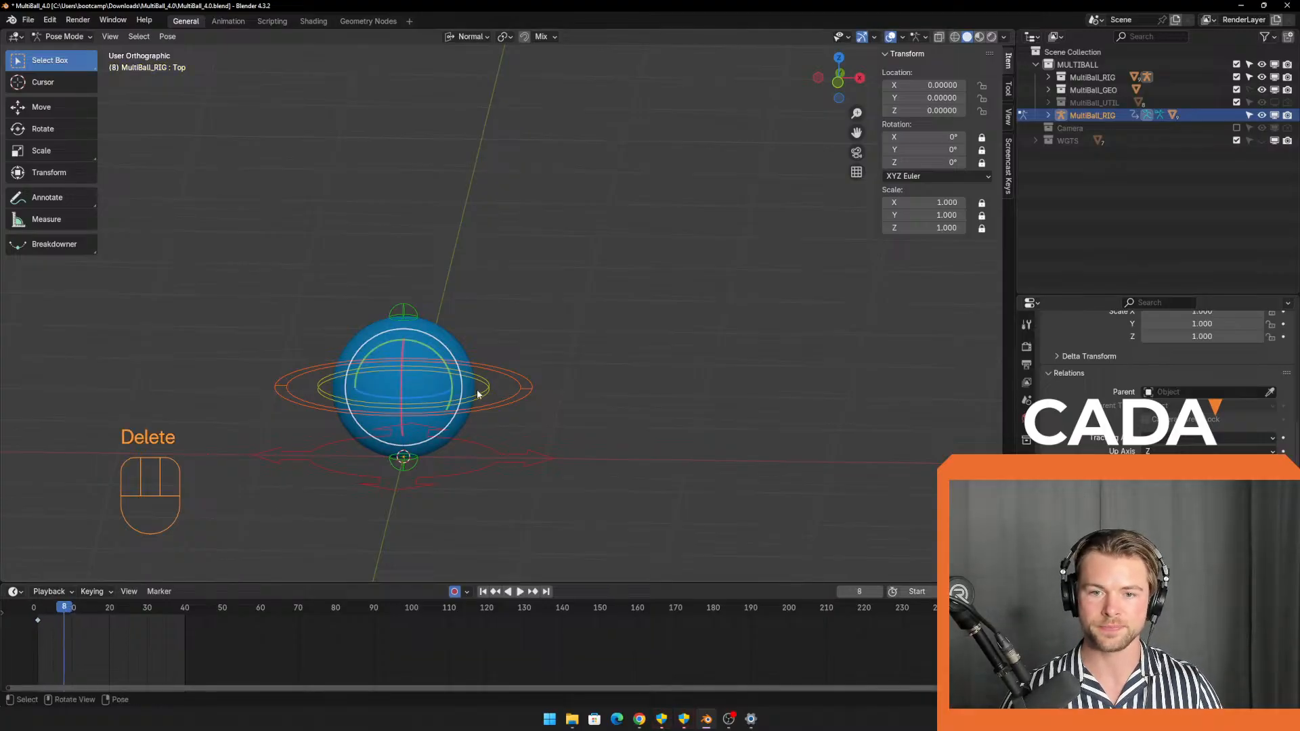
key("g")
left_click(694, 251)
left_click_drag(33, 660, 79, 610)
key("Delete")
left_click(739, 317)
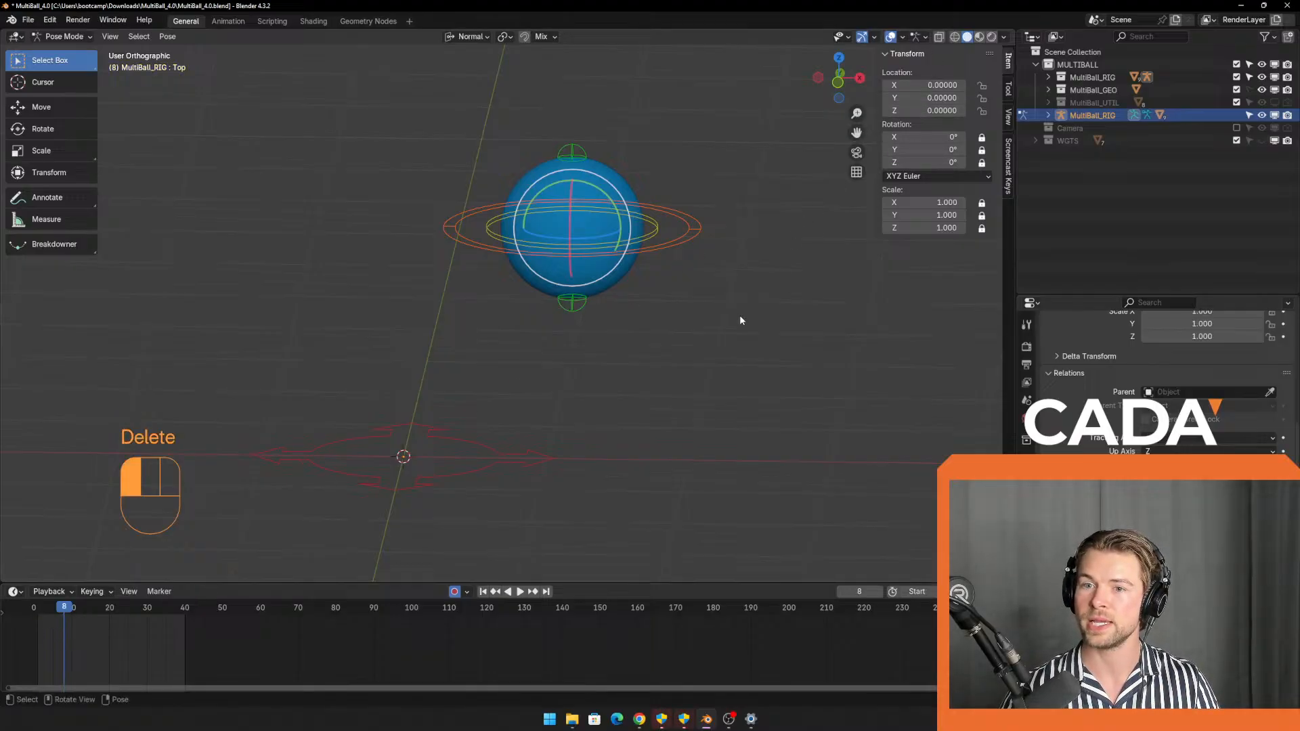
Undo the deletion of all keyframes and the Body control's move at frame 8.
mouse_move(694, 302)
middle_mouse_down()
mouse_move(638, 348)
mouse_move(697, 308)
middle_mouse_up()
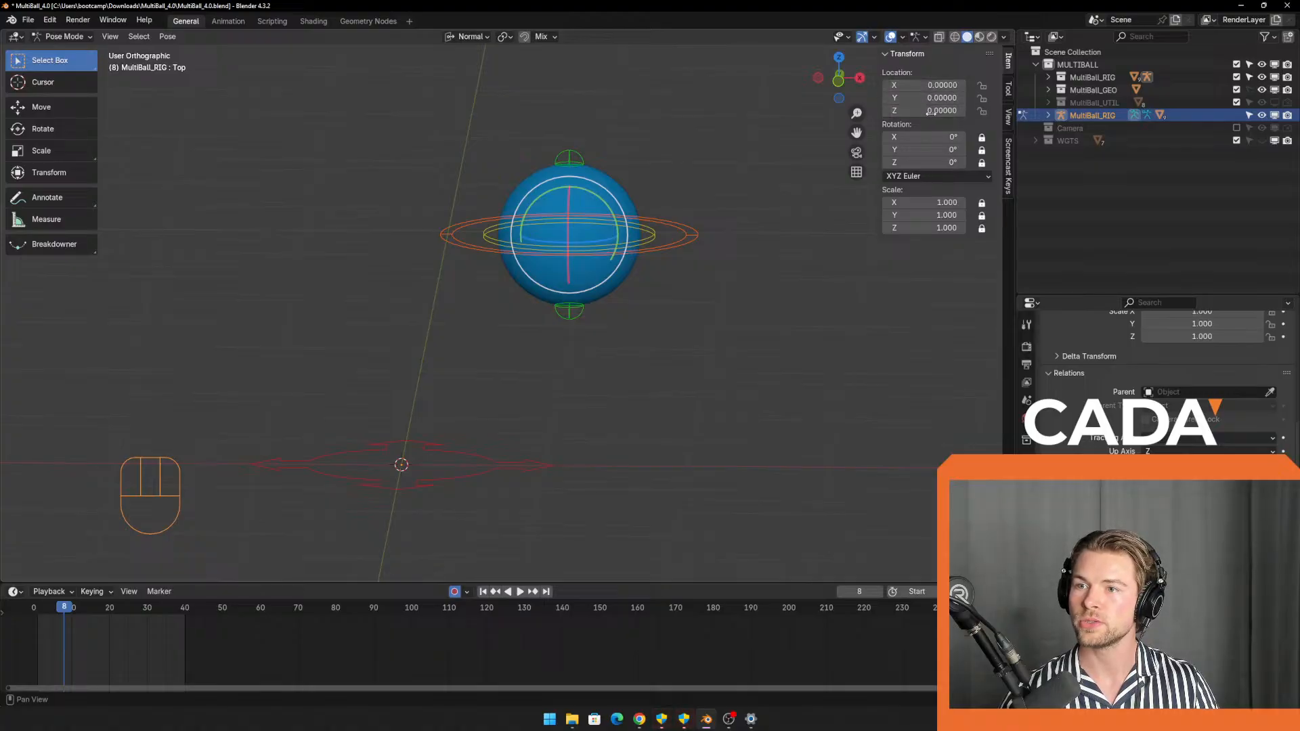
middle_click_drag(668, 379, 685, 343)
key("ctrl+z")
key("ctrl+z")
key("ctrl+z")
key("ctrl+z")
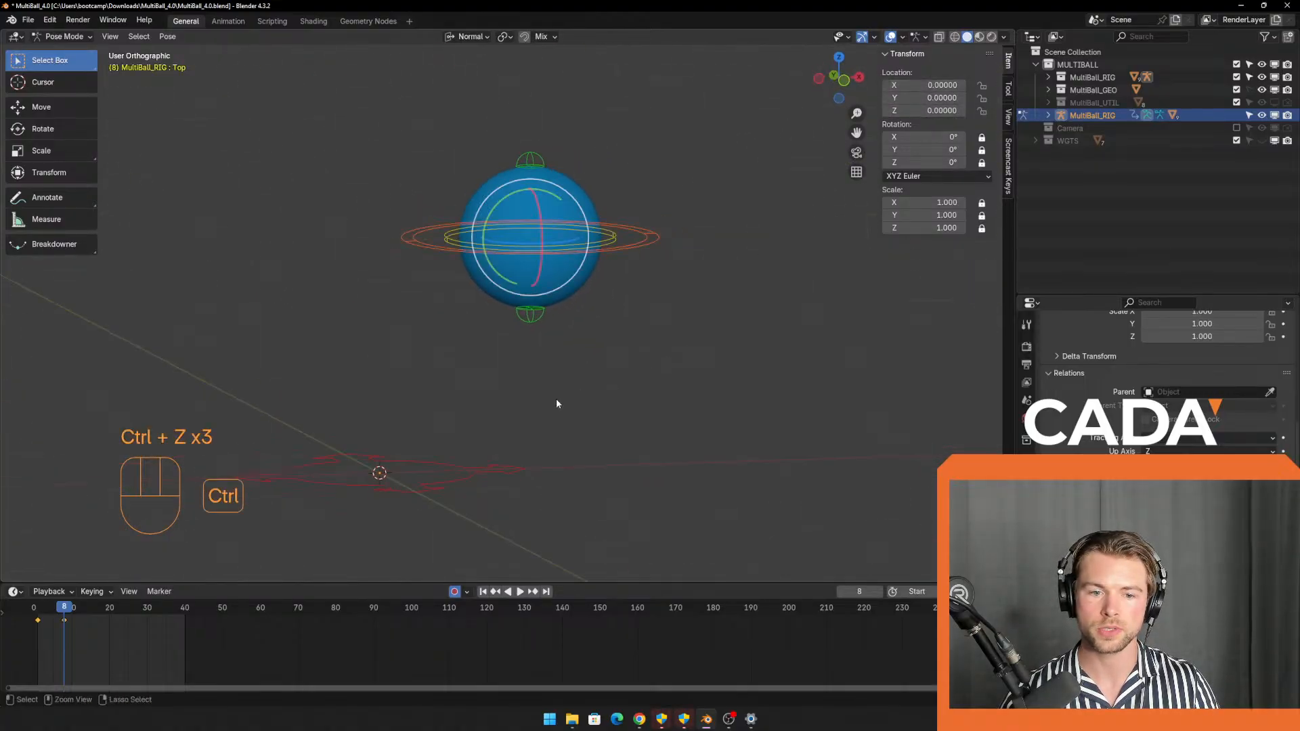
key("ctrl+z")
key("ctrl+z")
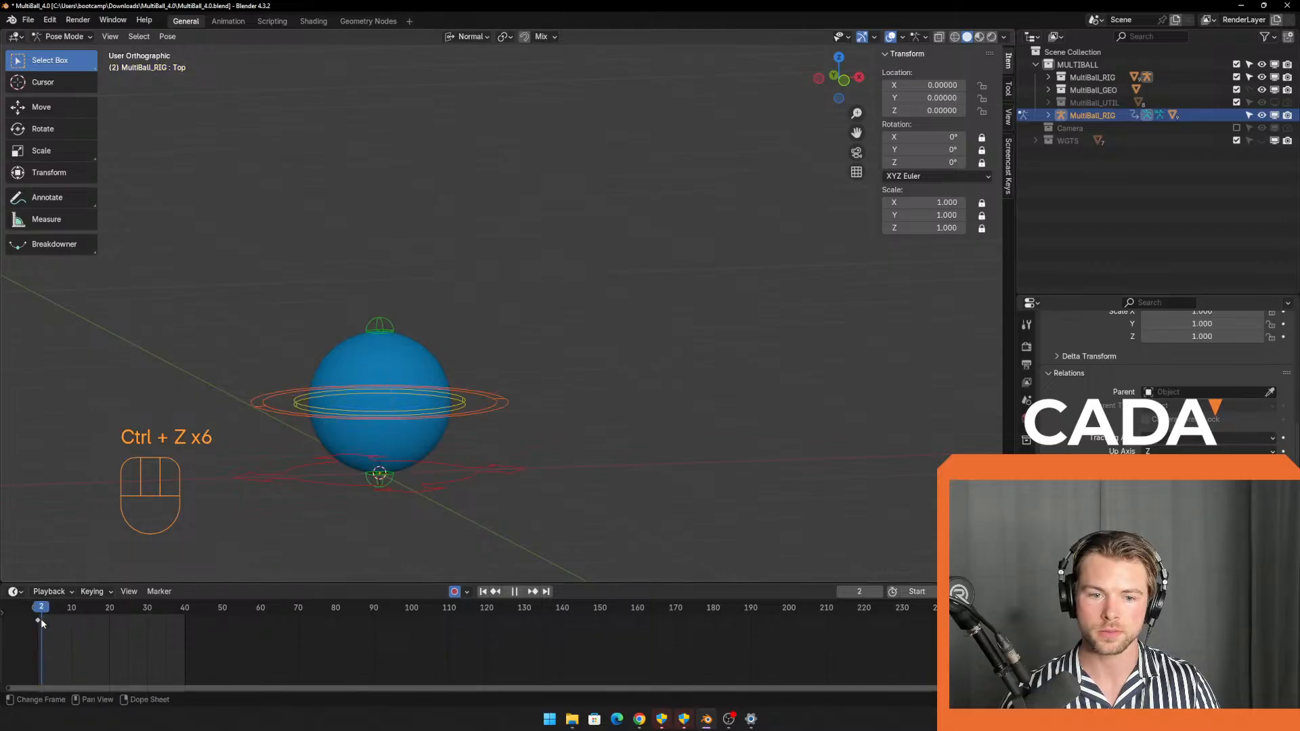
Select the Body control and, at frame 10, move it by about X 1.31, Y 0.40, Z 1.42 with Auto Keying.
left_click(644, 472)
left_click(493, 405)
middle_click_drag(549, 383, 530, 401)
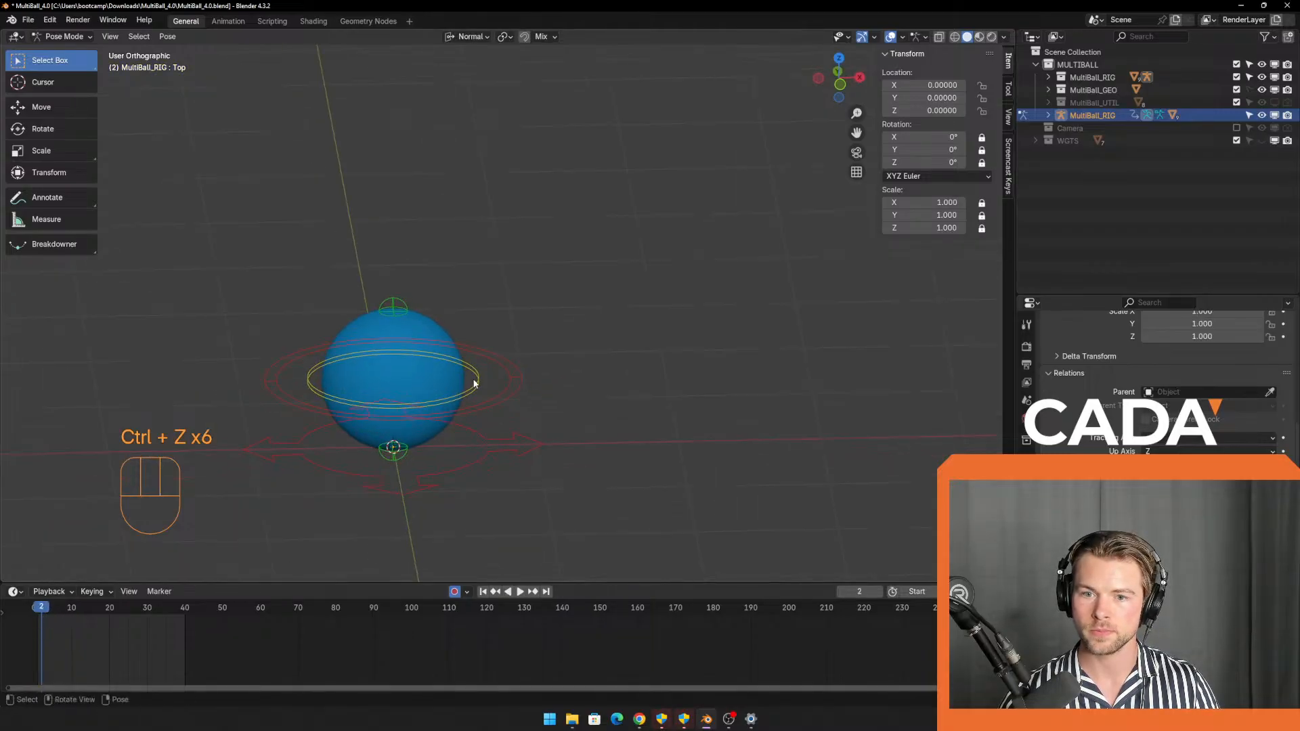
left_click(479, 381)
left_click(509, 382)
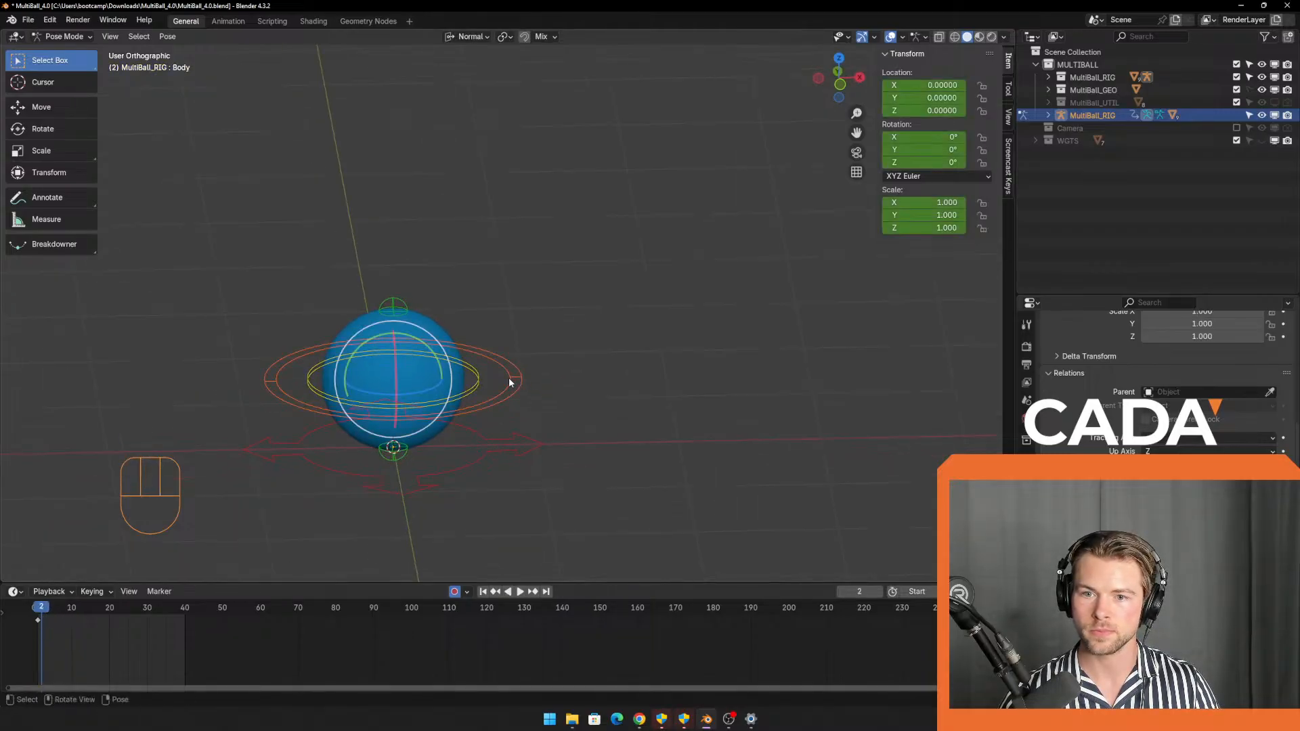
left_click(72, 610)
key("g")
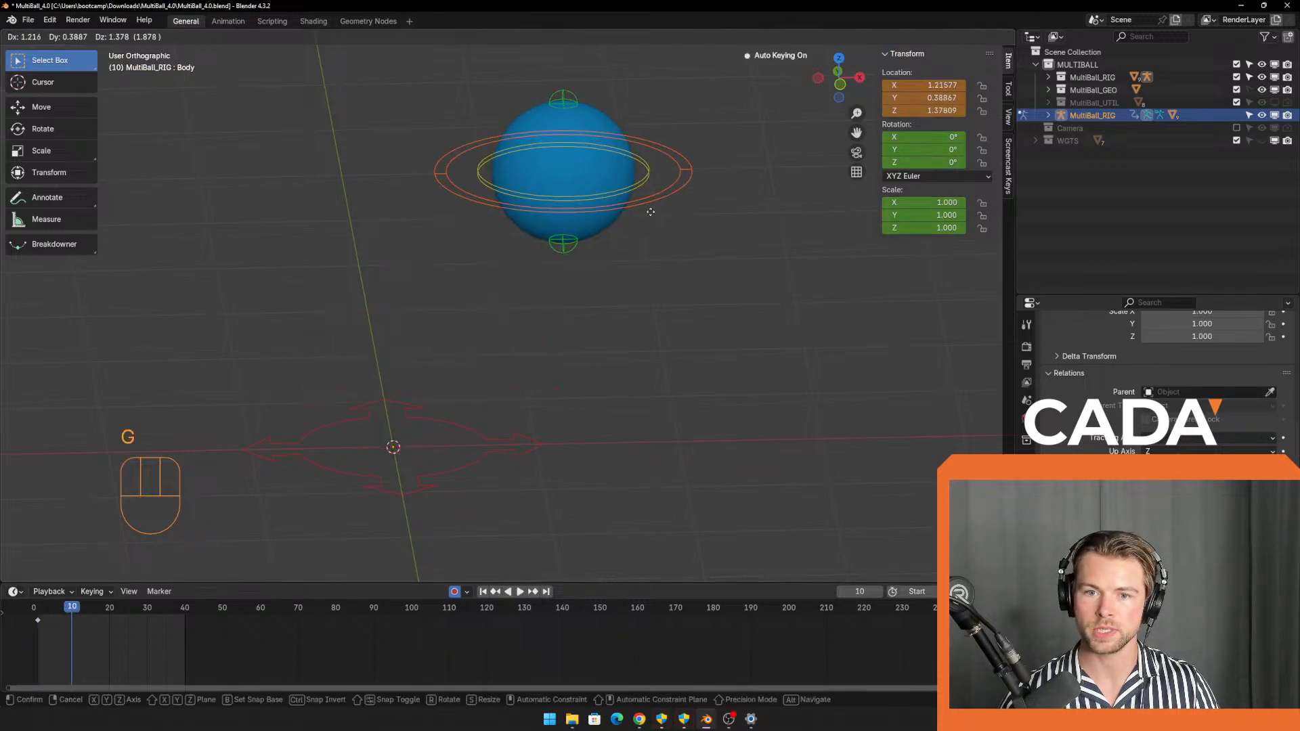
left_click(654, 214)
middle_click_drag(608, 421, 591, 375)
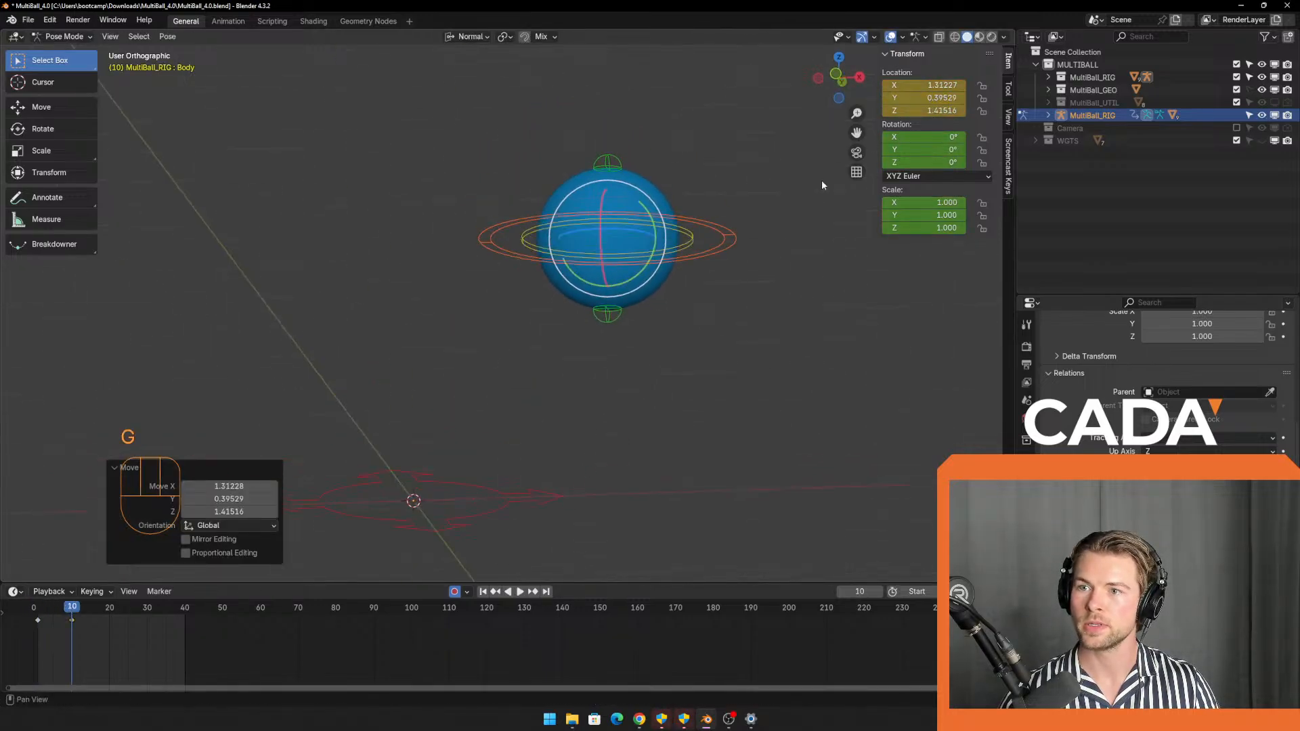
Delete the Body control's keyframe at frame 1 and return to that frame.
left_click_drag(50, 625, 29, 624)
key("Delete")
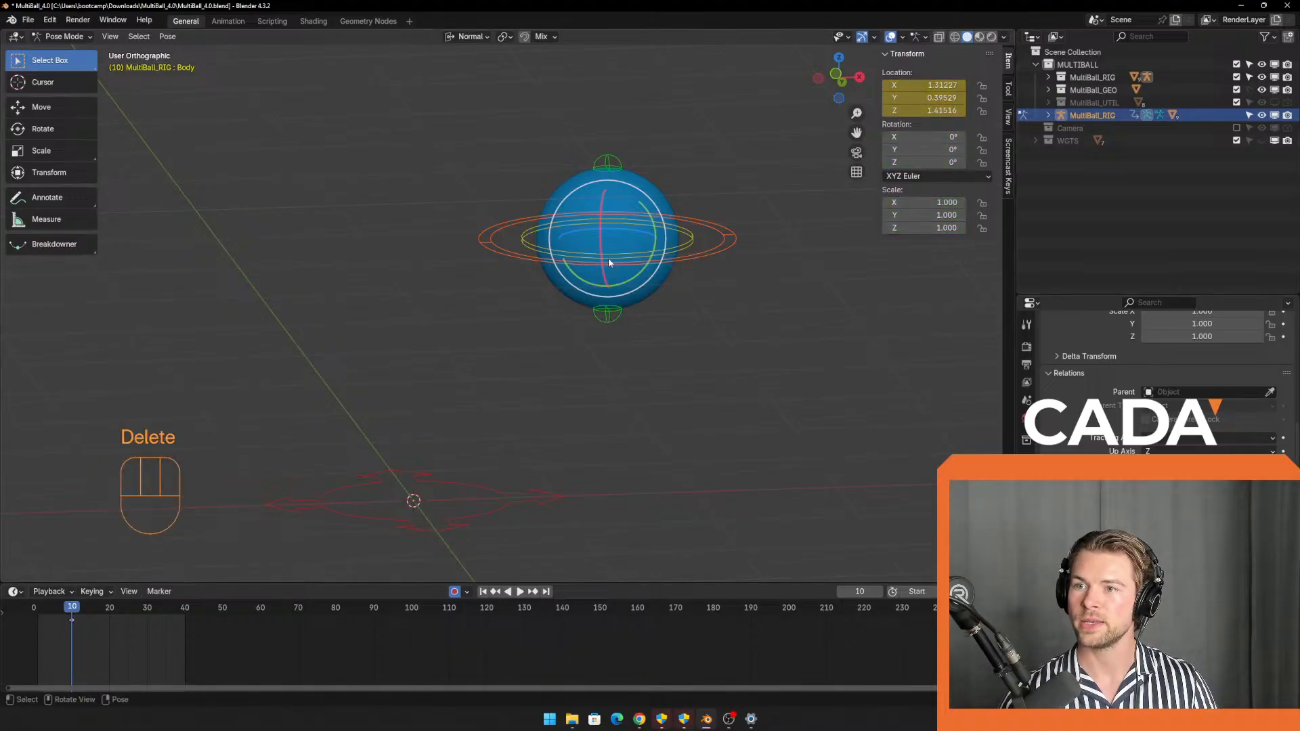
left_click_drag(66, 612, 39, 612)
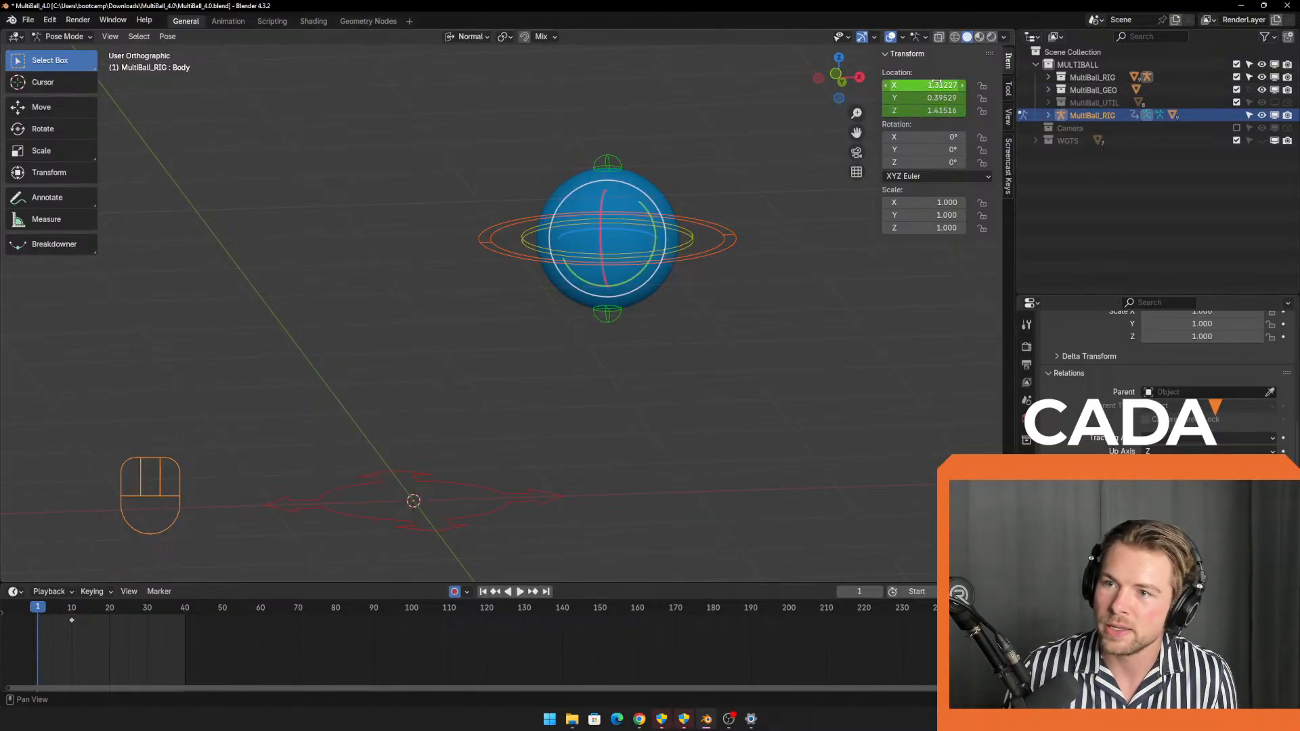
At frame 1, set the Body control's location to X 0, Y 0, Z 0 with Auto Keying.
left_click_drag(941, 85, 944, 97)
key("Escape")
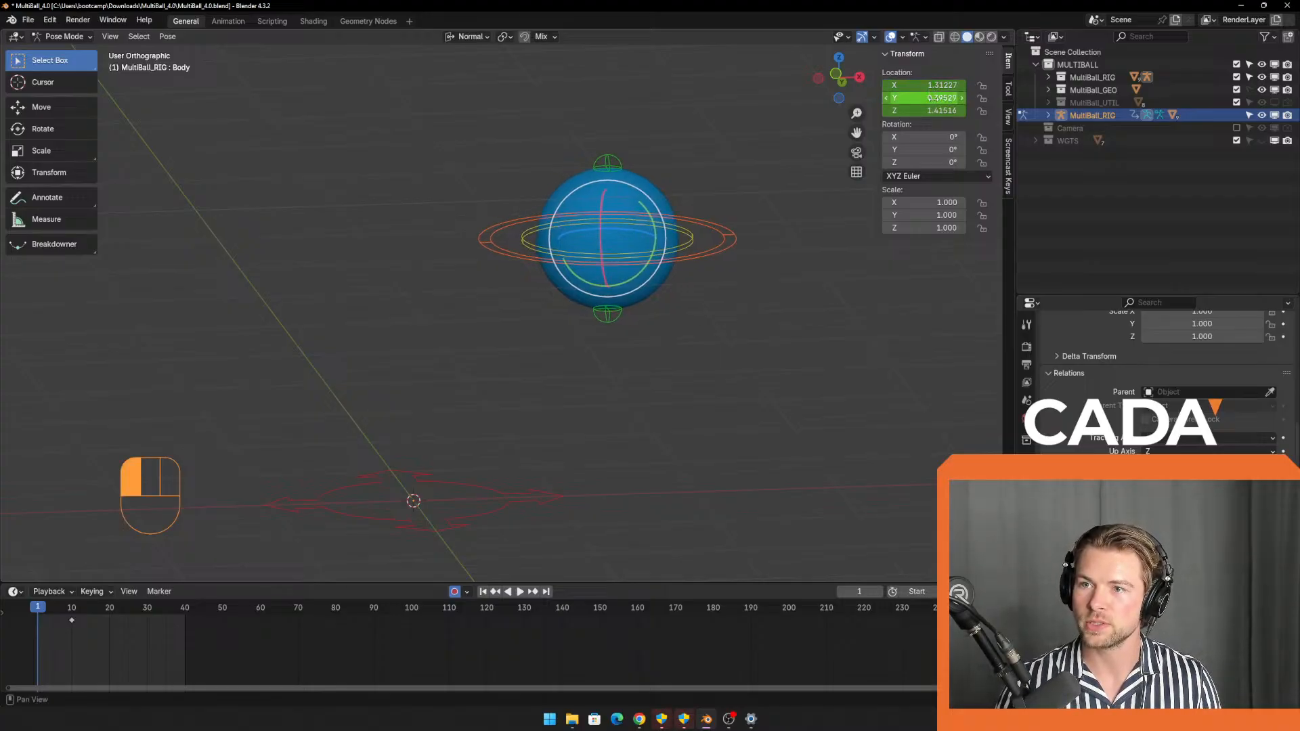
left_click(930, 85)
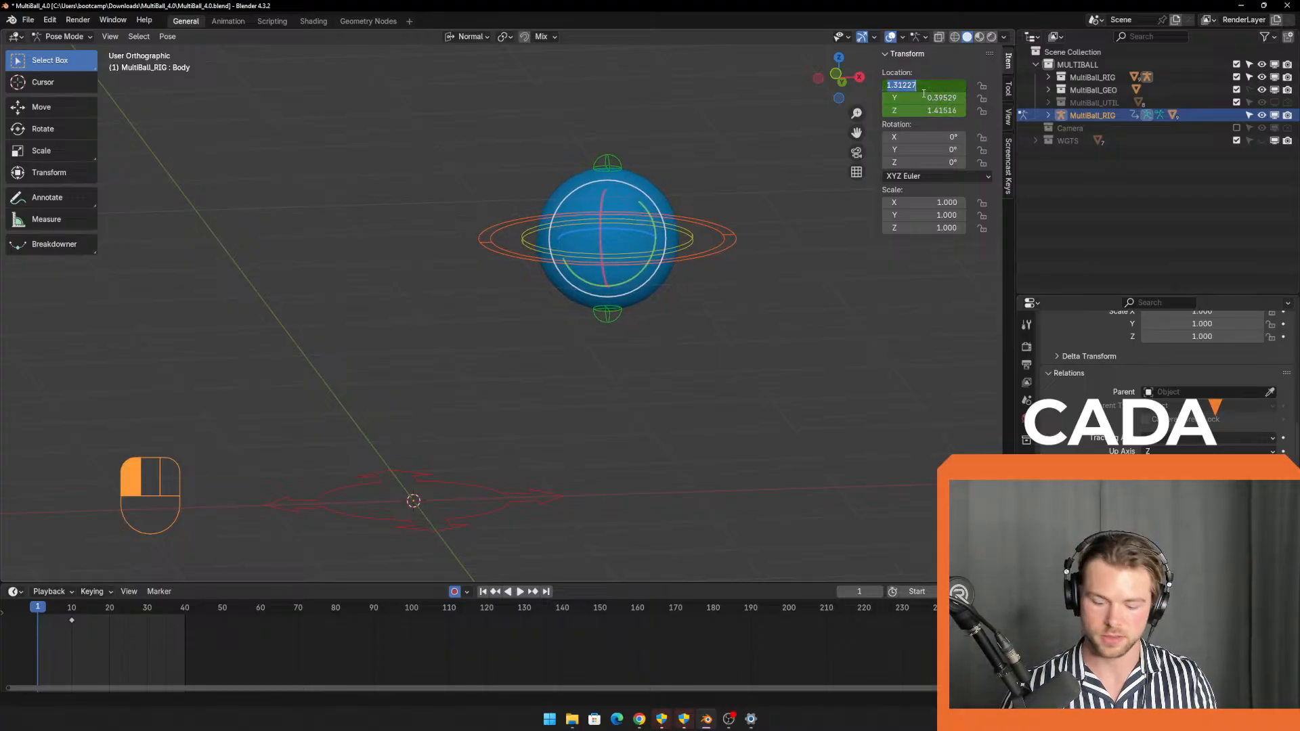
type("0")
left_click(925, 98)
type("0")
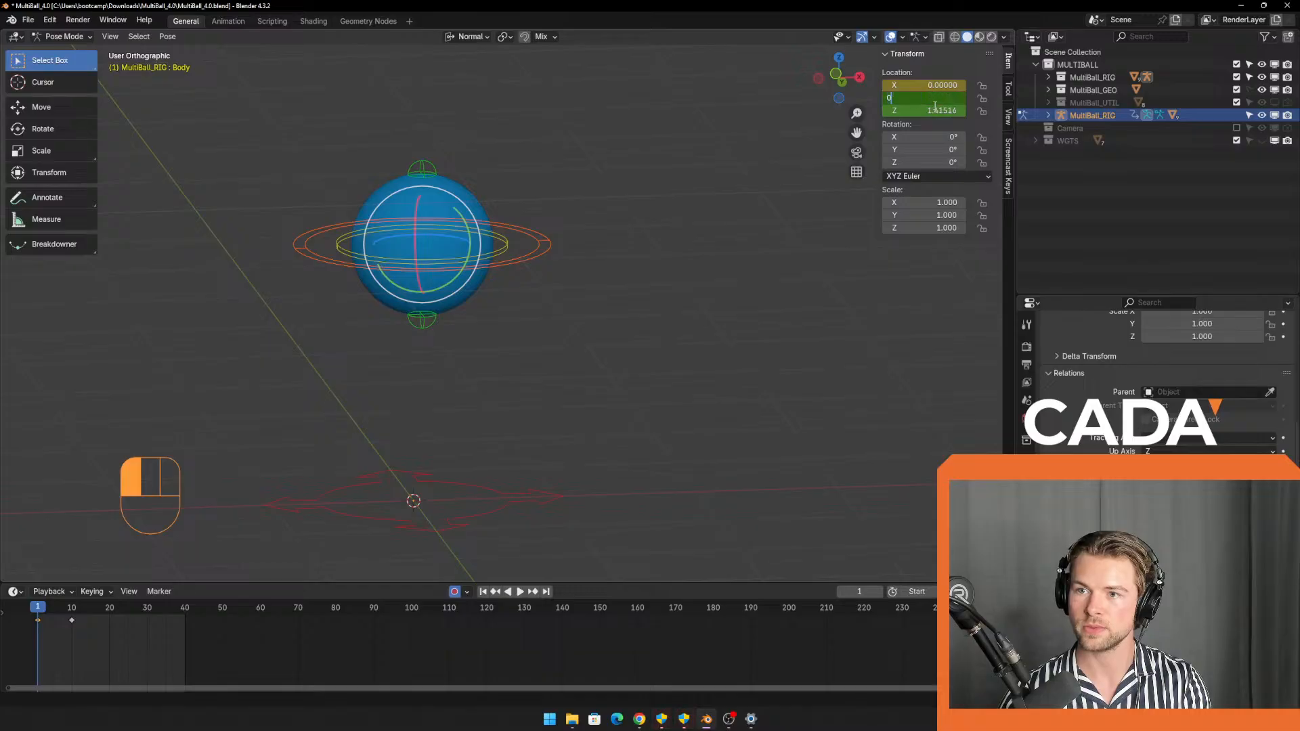
left_click(930, 110)
type("0")
key("Return")
Remove the Body control's auto-keyed pose at frame 10 from the timeline.
left_click(71, 631)
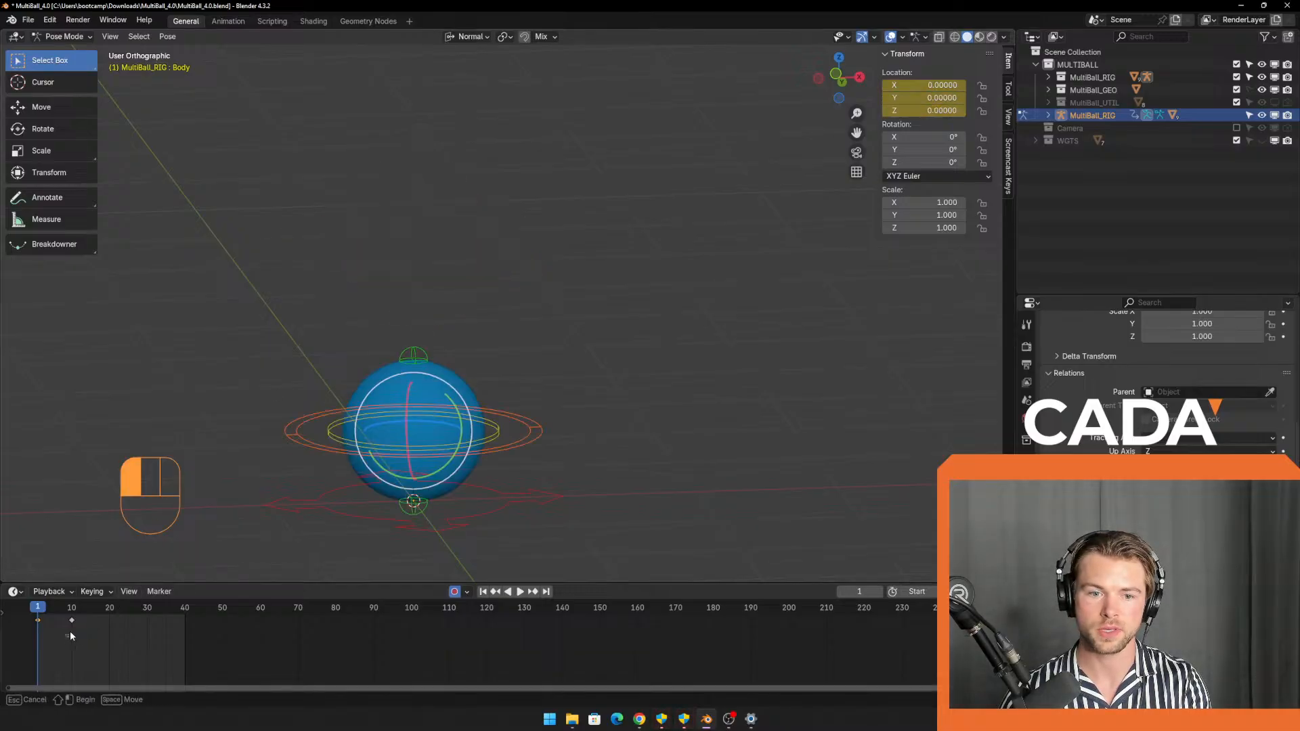
key("Delete")
middle_click_drag(636, 455, 603, 406)
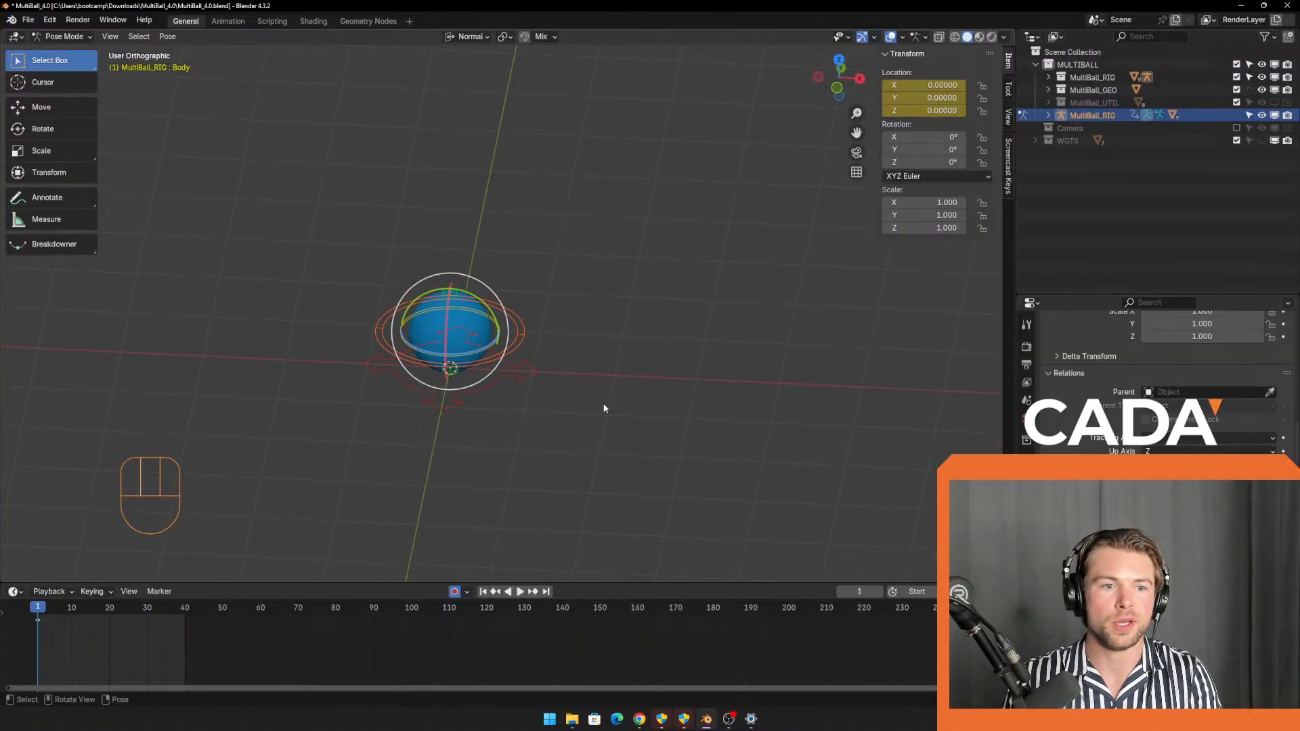
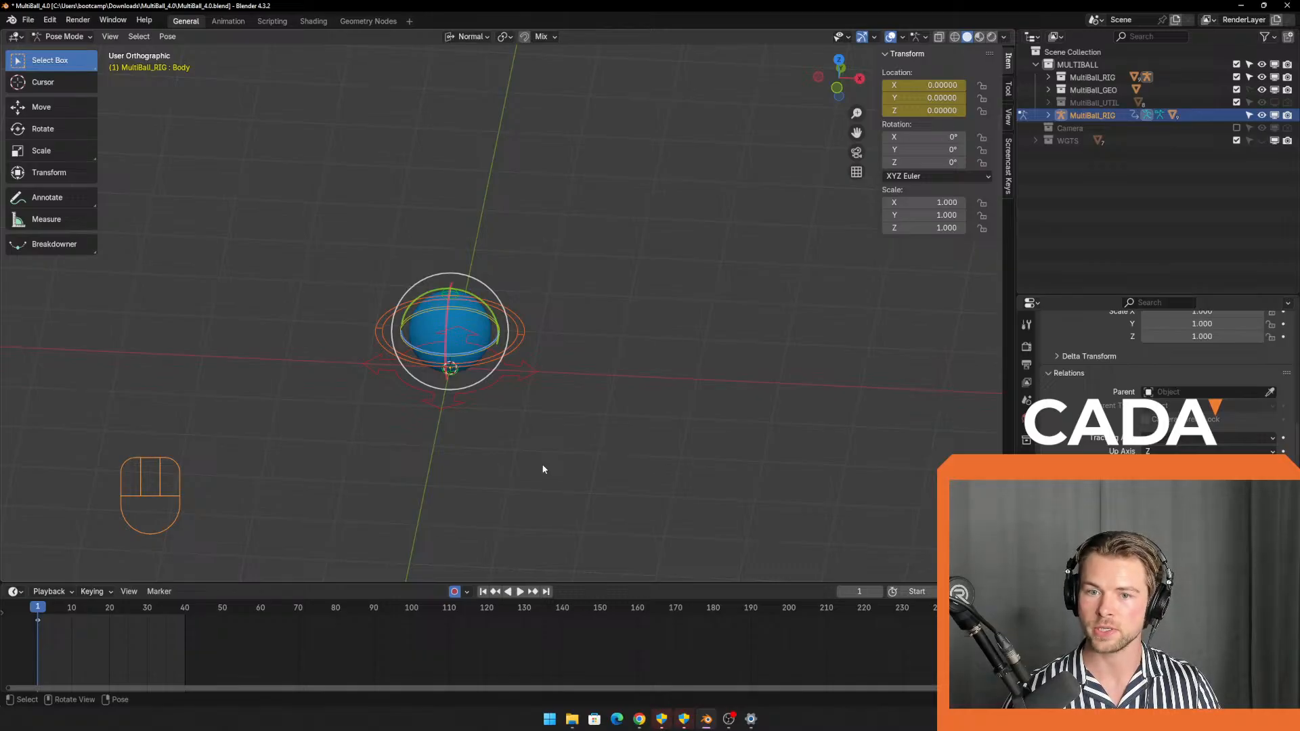
Compare the ball in the front orthographic view with an orbited perspective view.
key("KP_3")
key("KP_1")
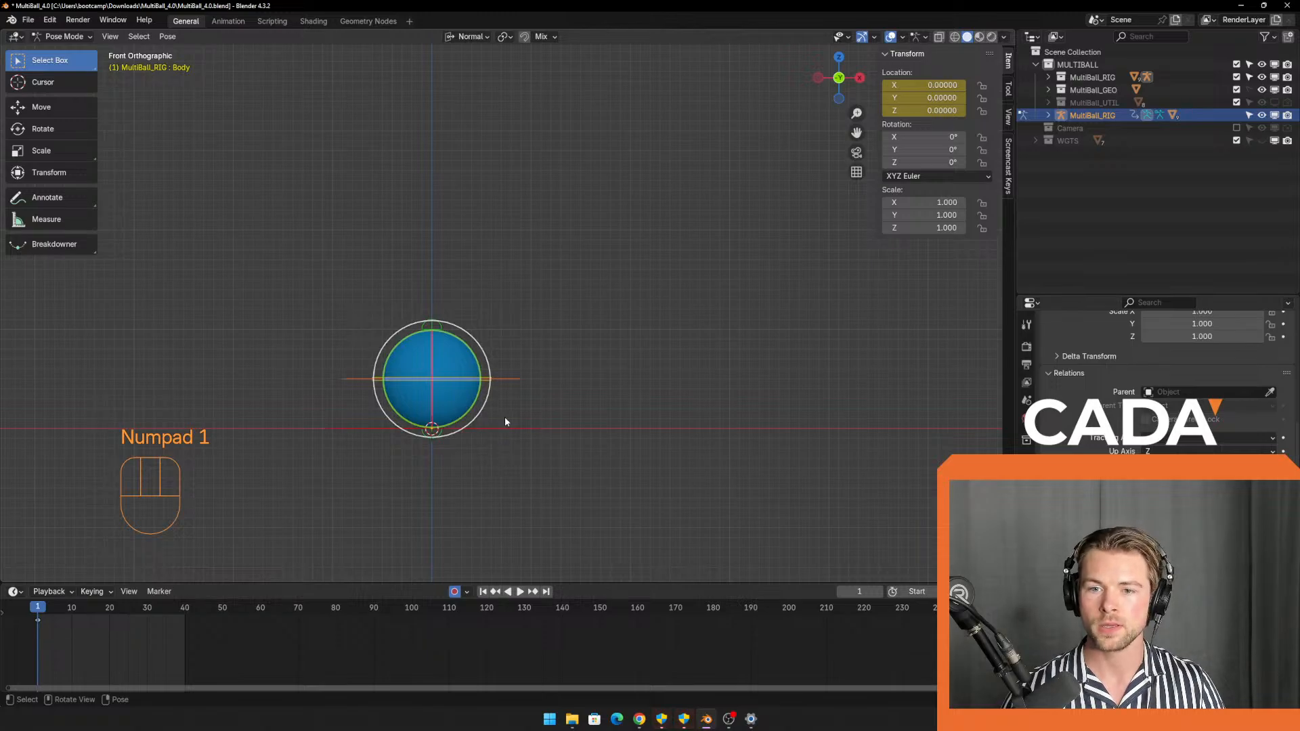
middle_click_drag(505, 419, 602, 425)
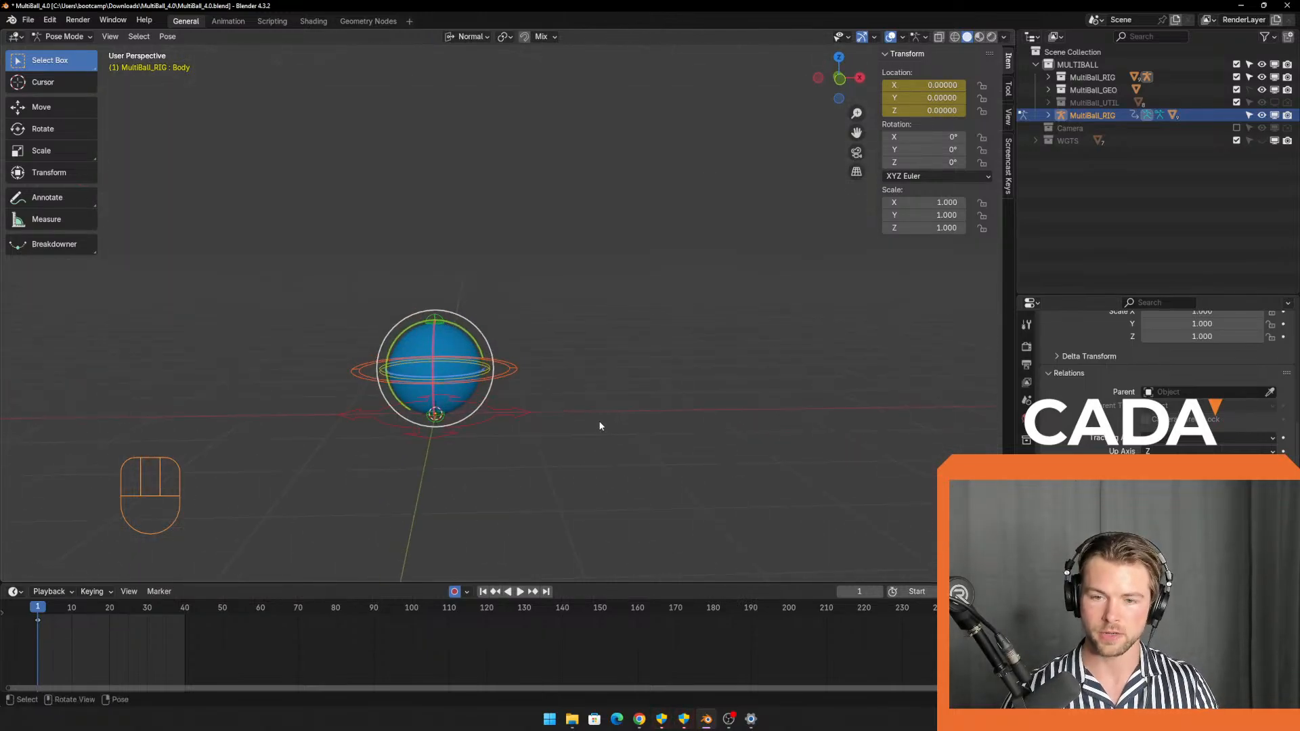
key("KP_1")
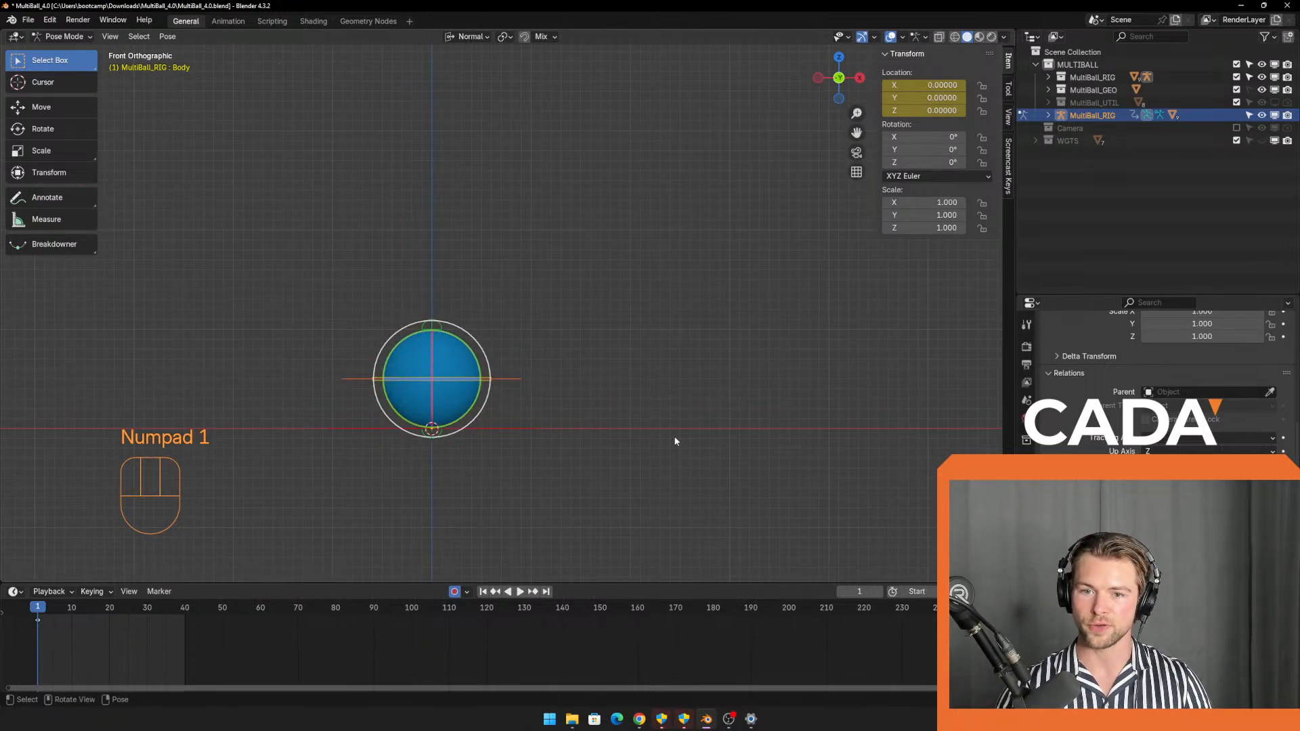
middle_click_drag(569, 455, 384, 441)
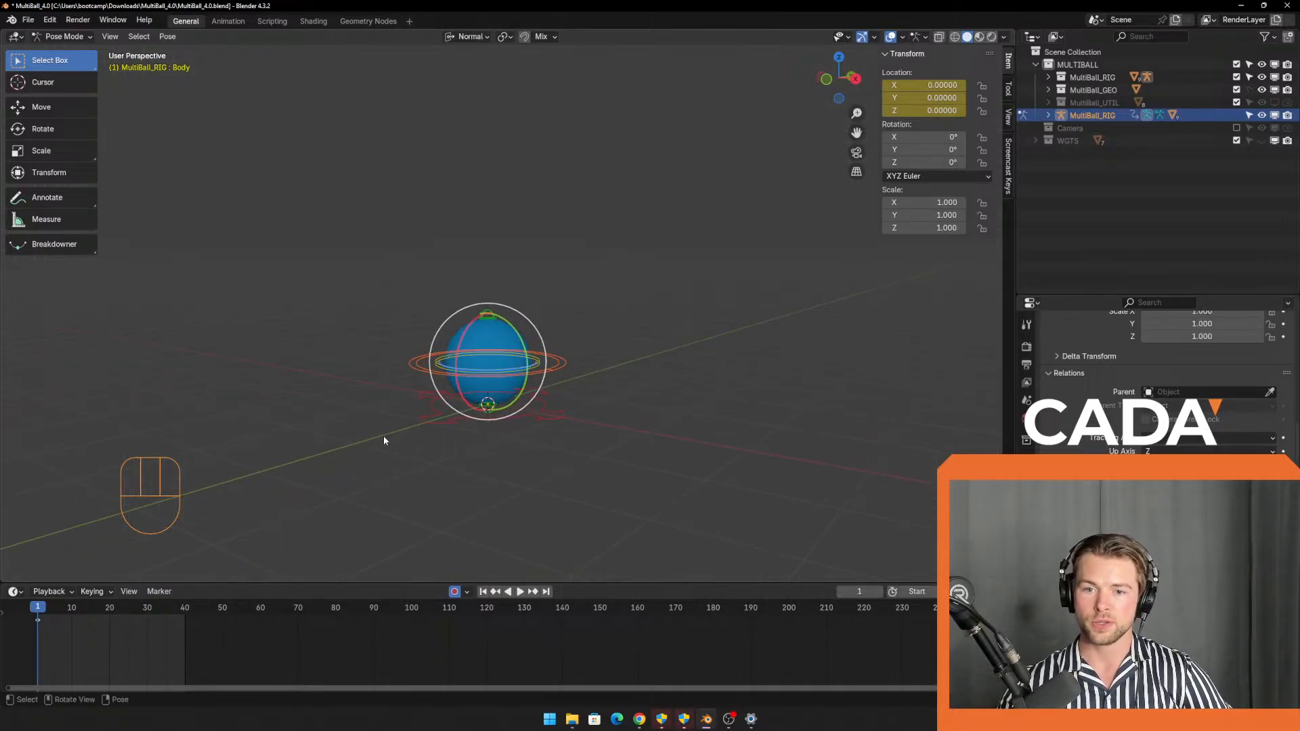
In front view, keyframe all the ball rig's controls at frame 1, and check the keys on the Top control.
key("KP_1")
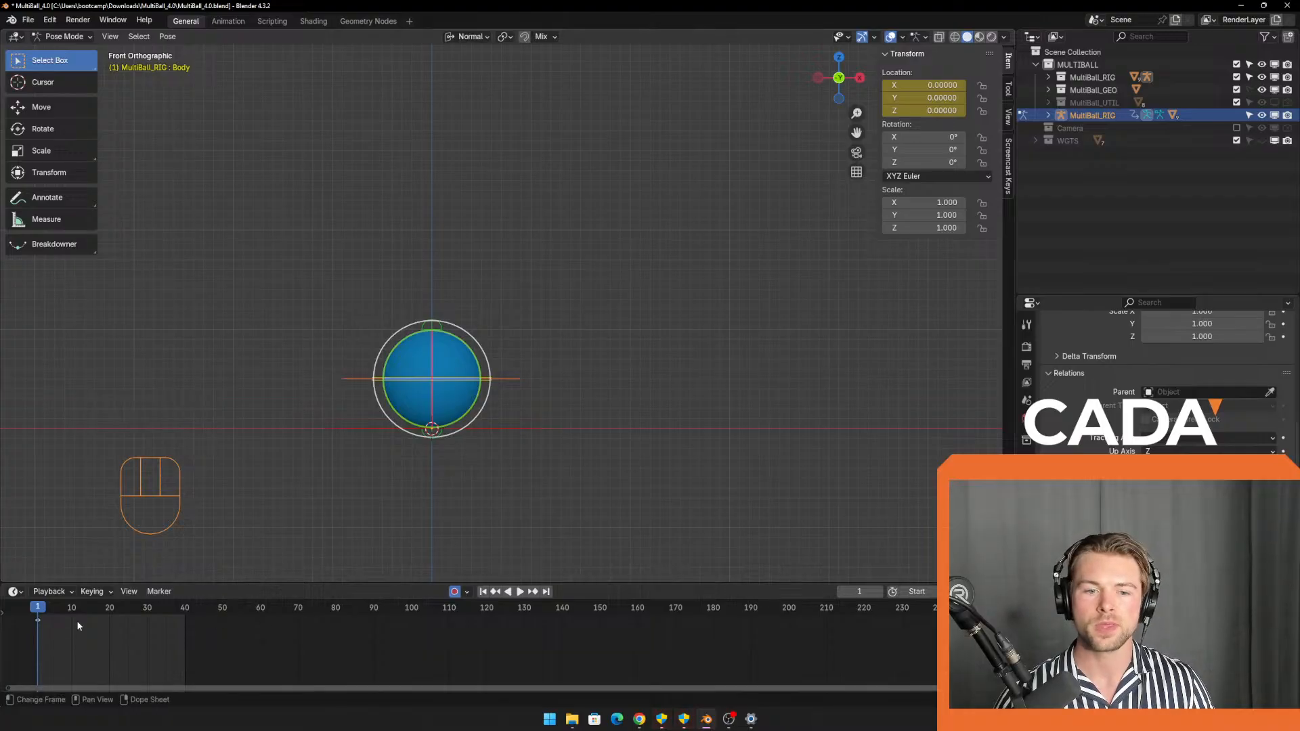
left_click(549, 340)
left_click_drag(316, 250, 574, 487)
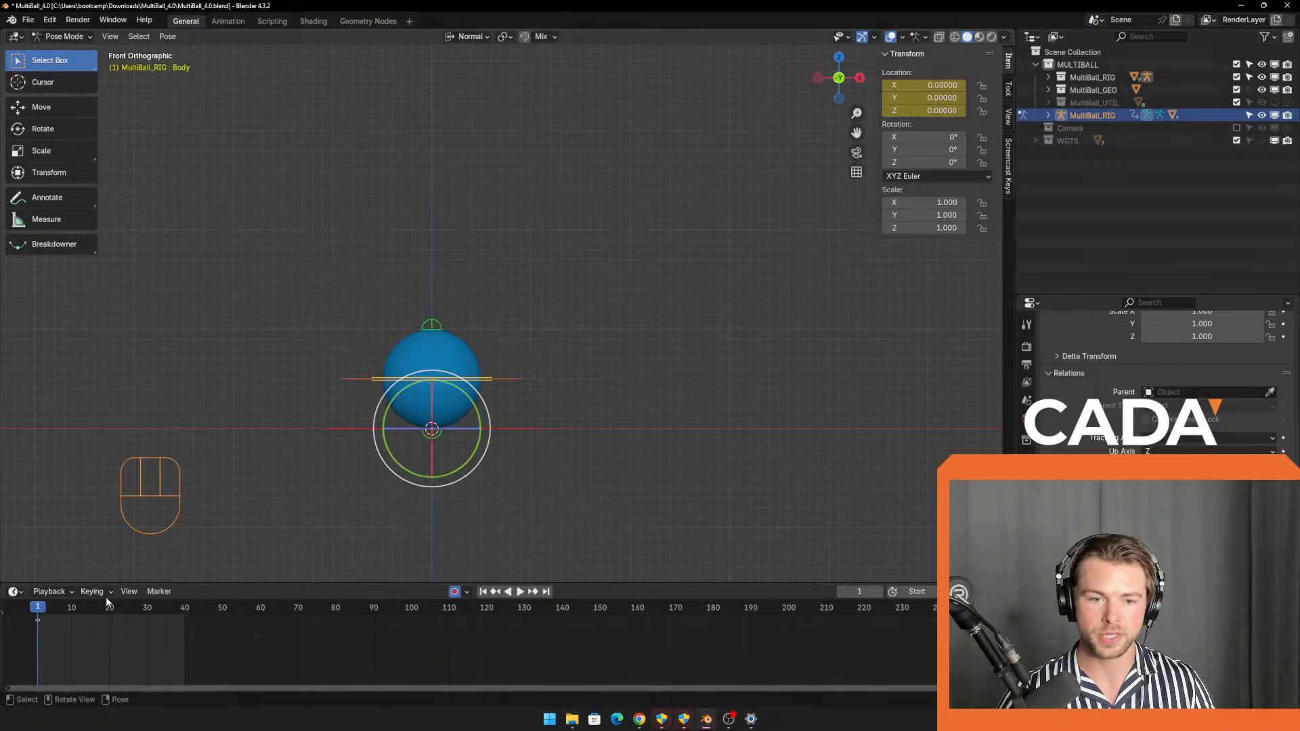
key("i")
left_click(524, 363)
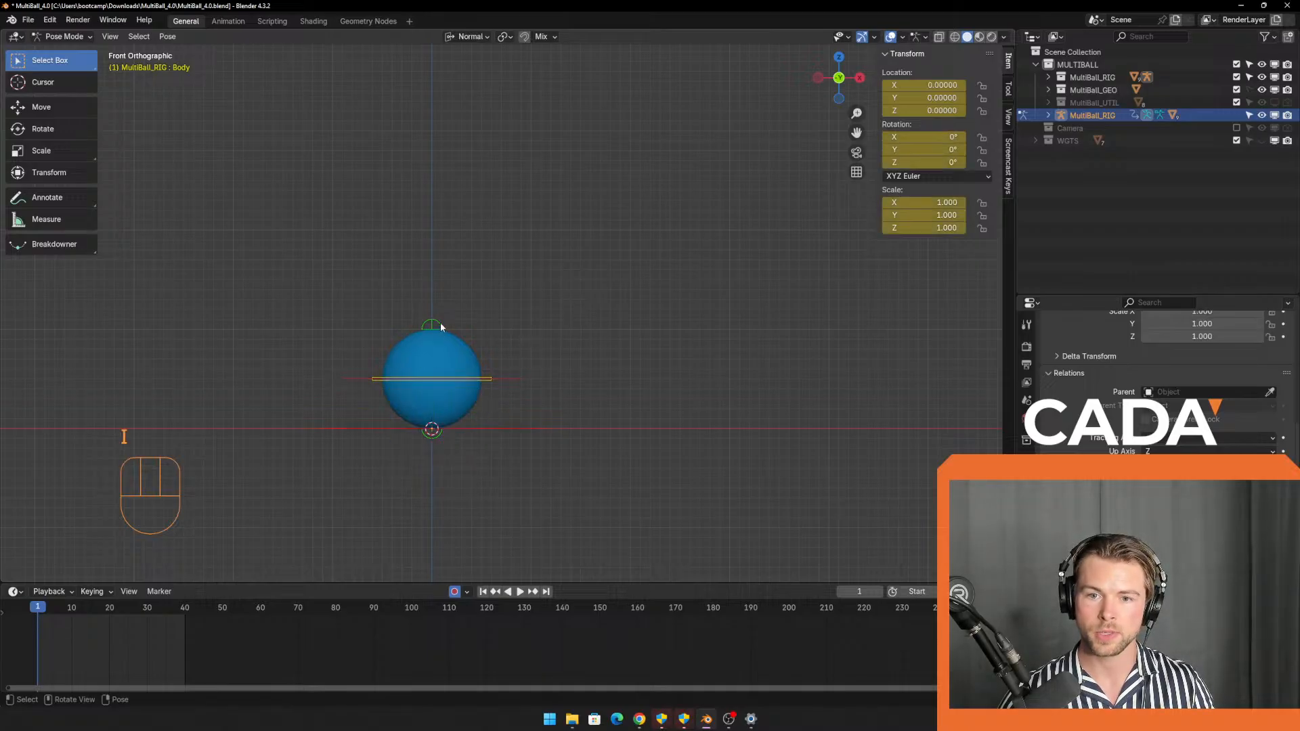
left_click(439, 323)
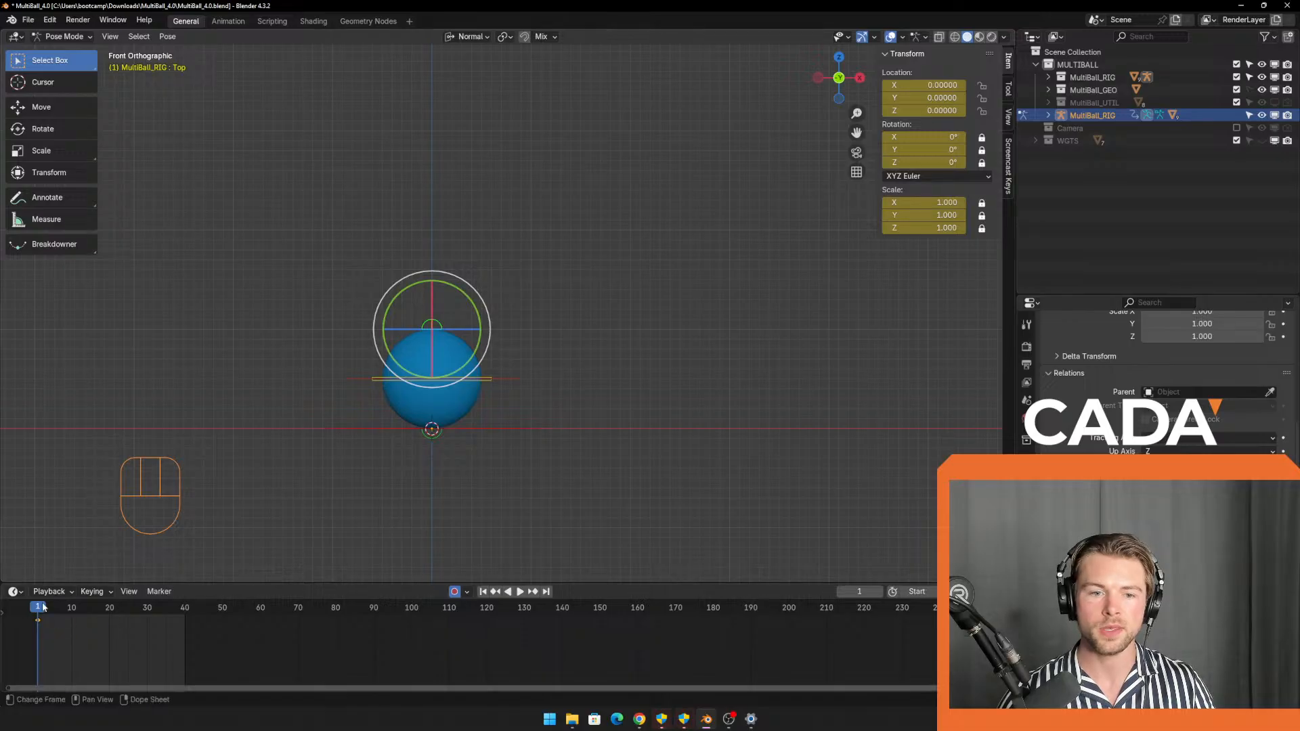
Scrub through the early frames, set the current frame to 15, and select the Body control.
key("space")
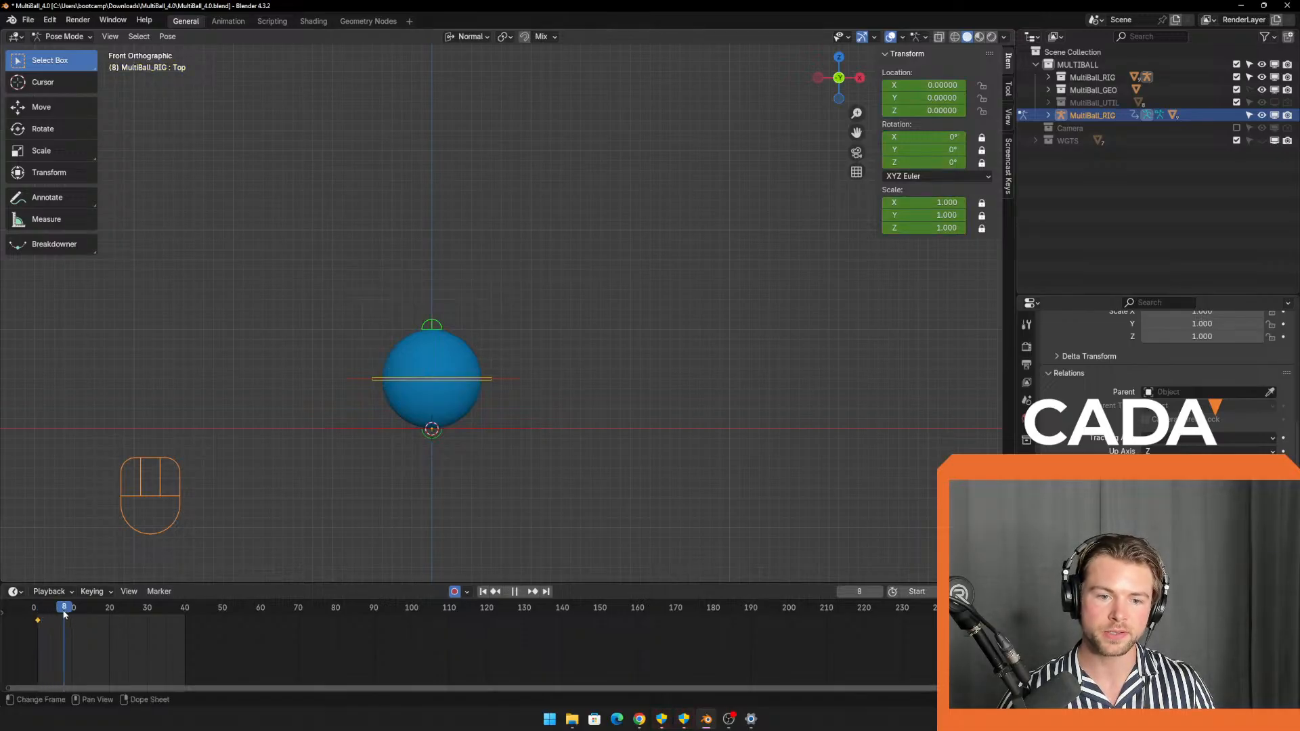
key("space")
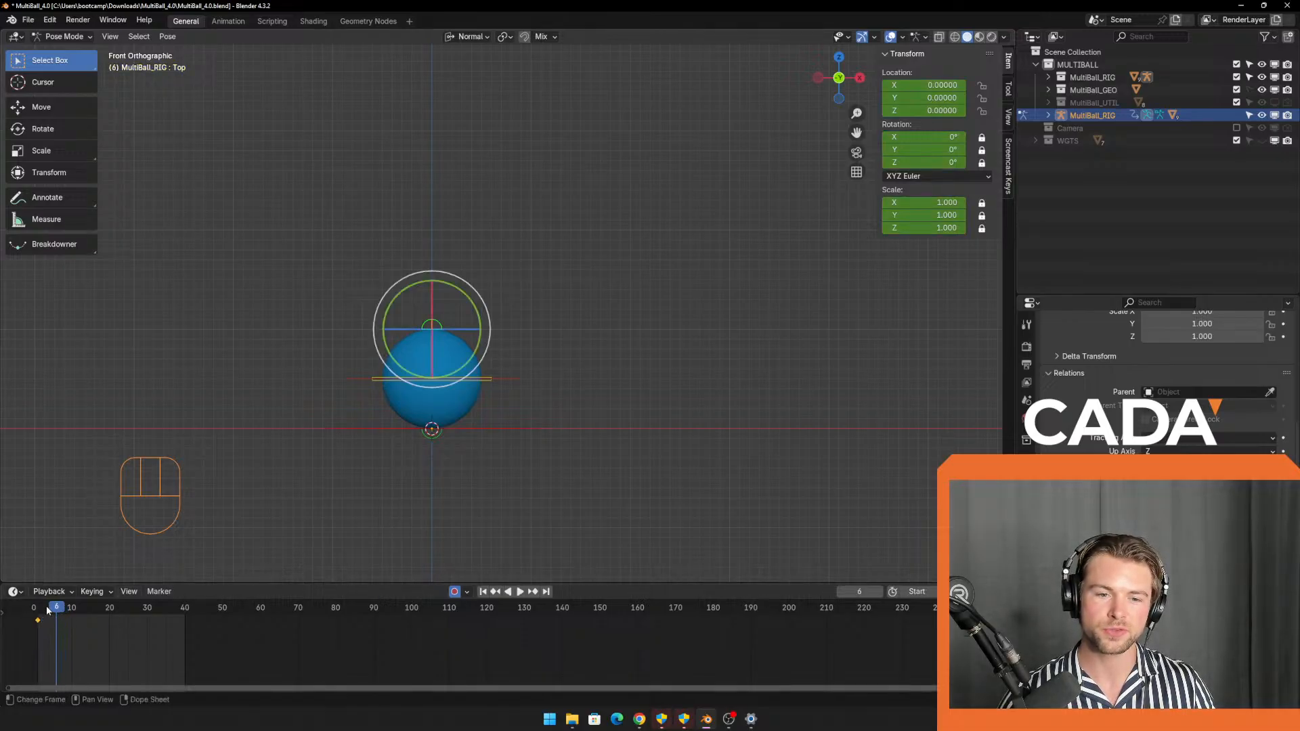
left_click(504, 387)
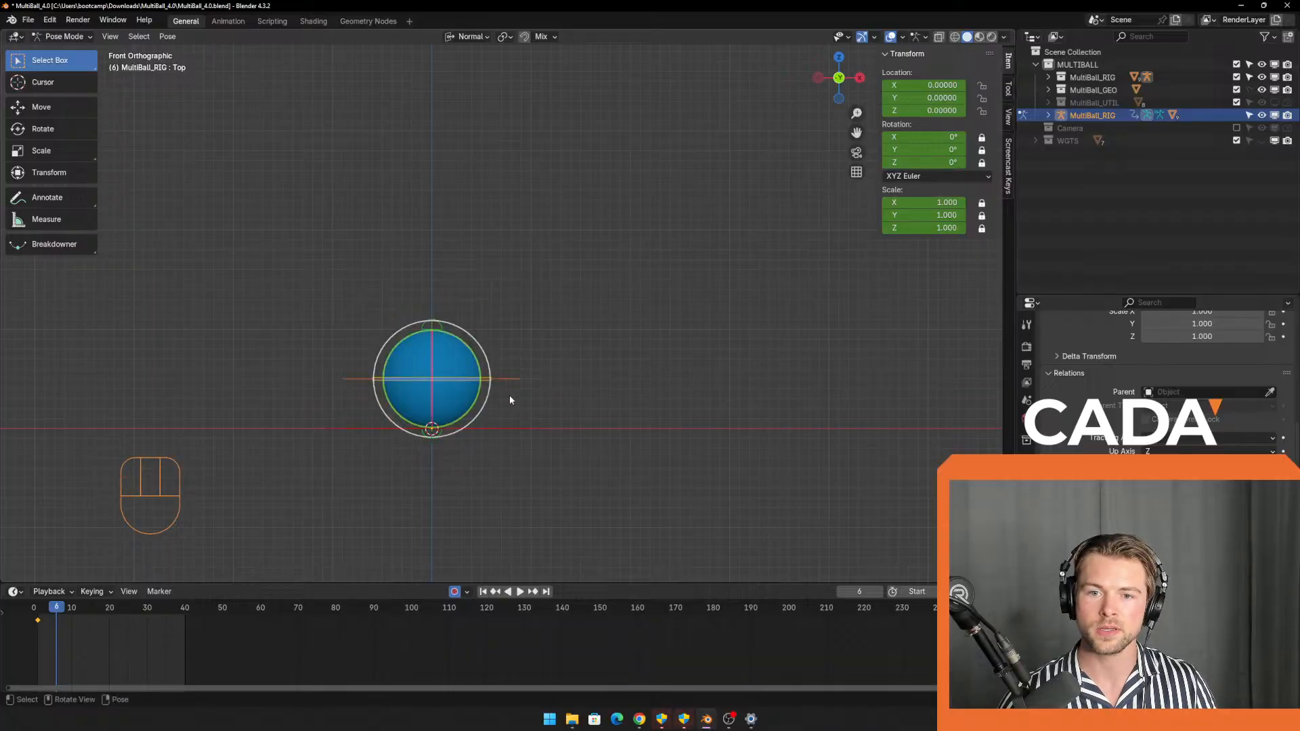
key("space")
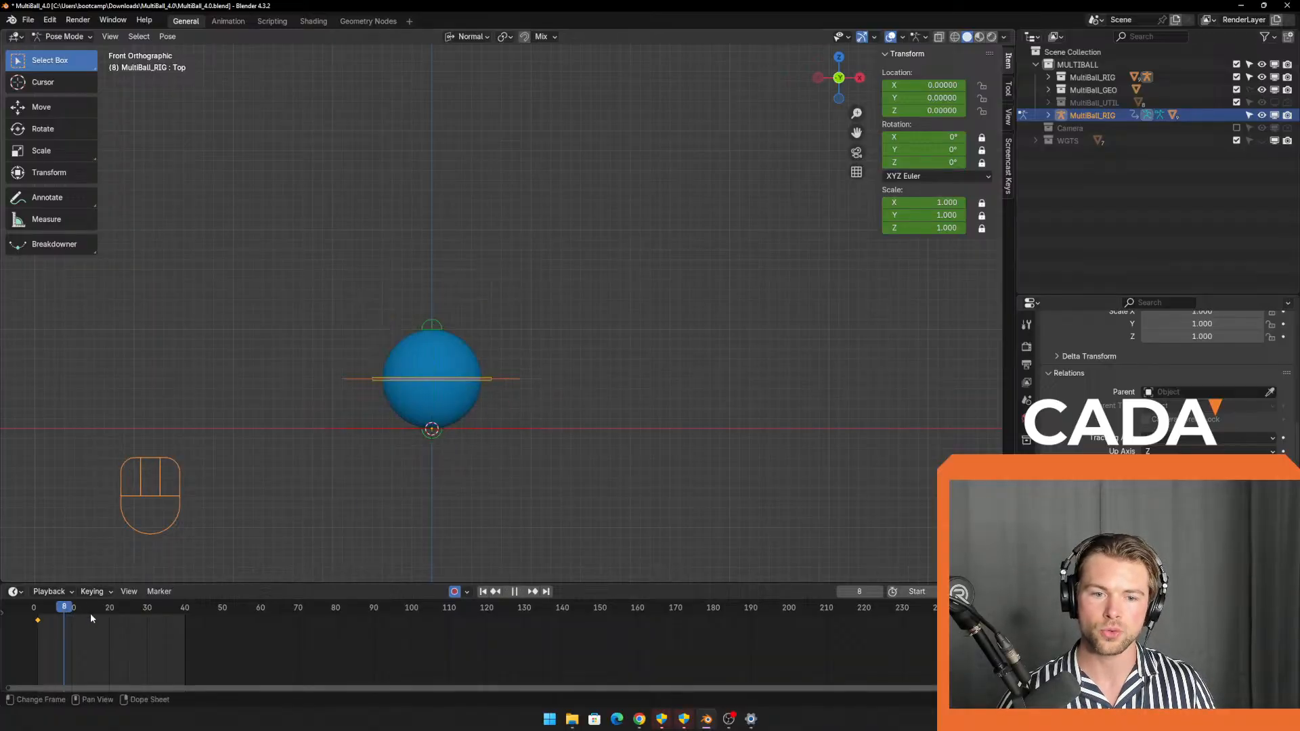
left_click(90, 615)
key("space")
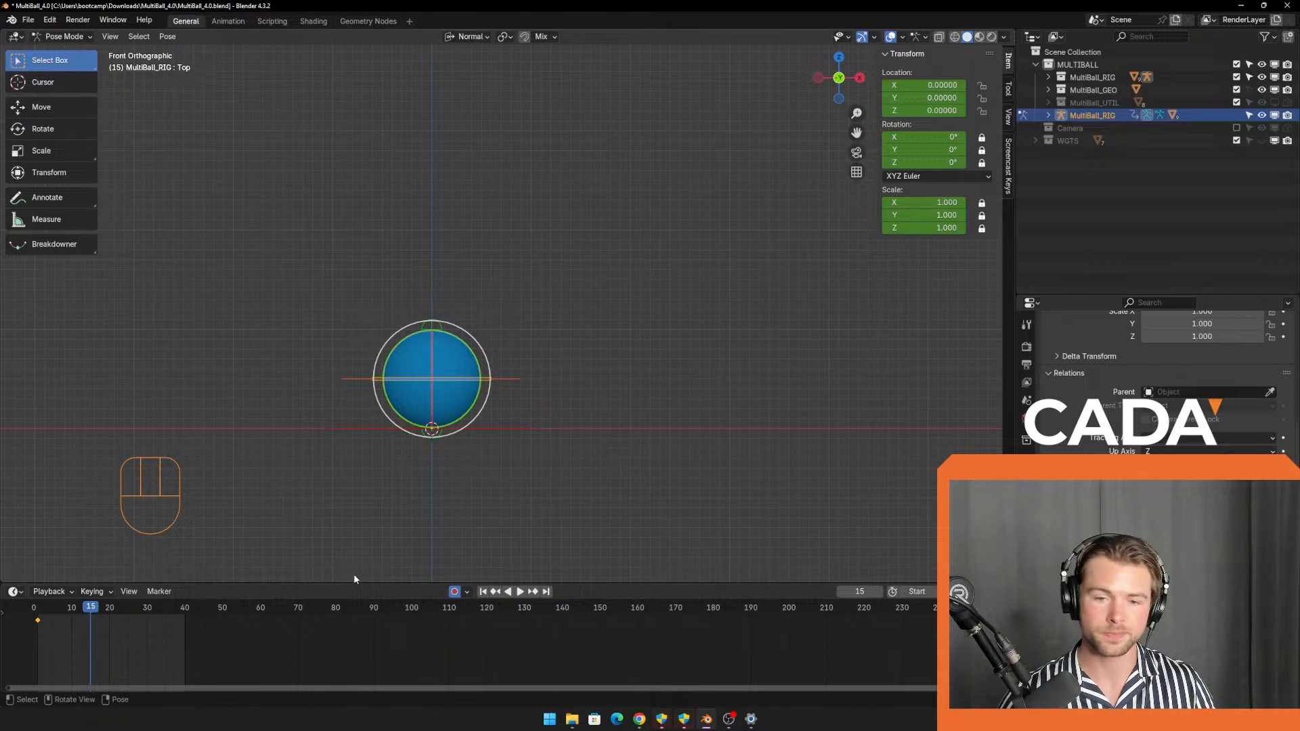
left_click(504, 385)
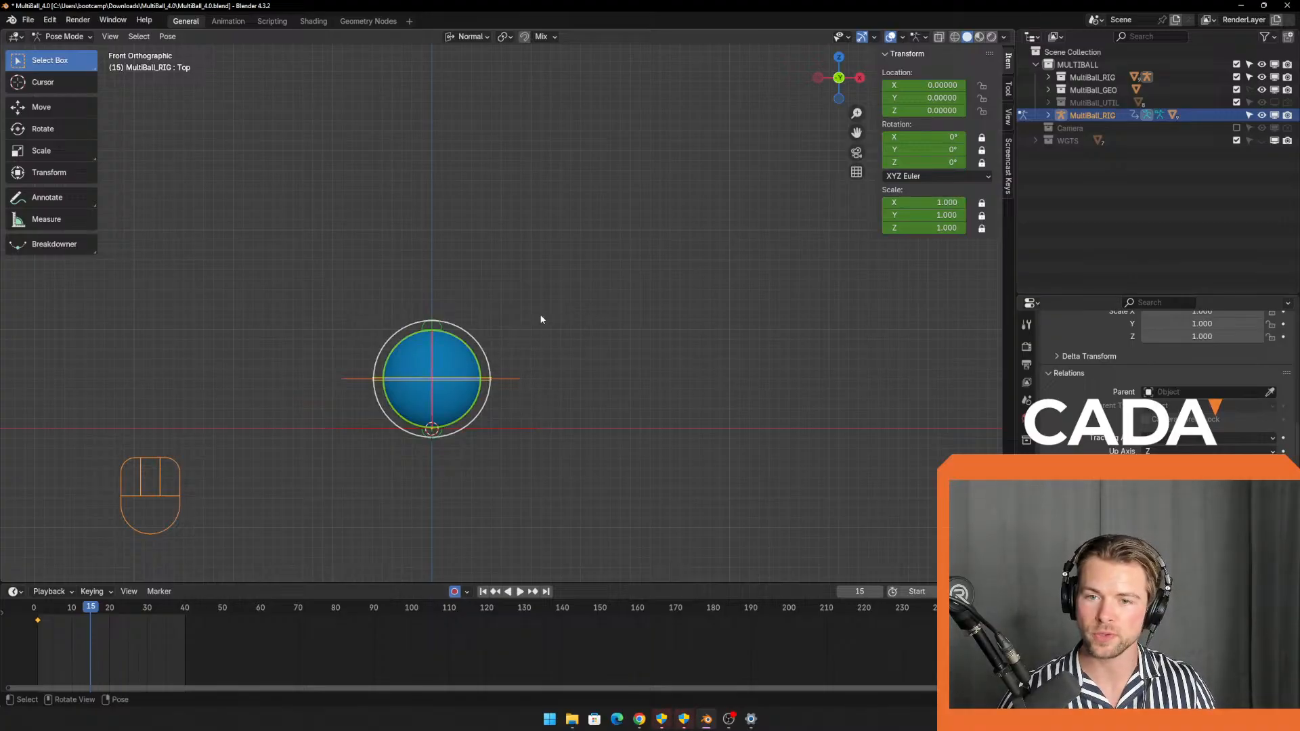
At frame 15, raise the ball along Z in two moves of about 2.84 and 1.24 with Auto Keying.
key("g")
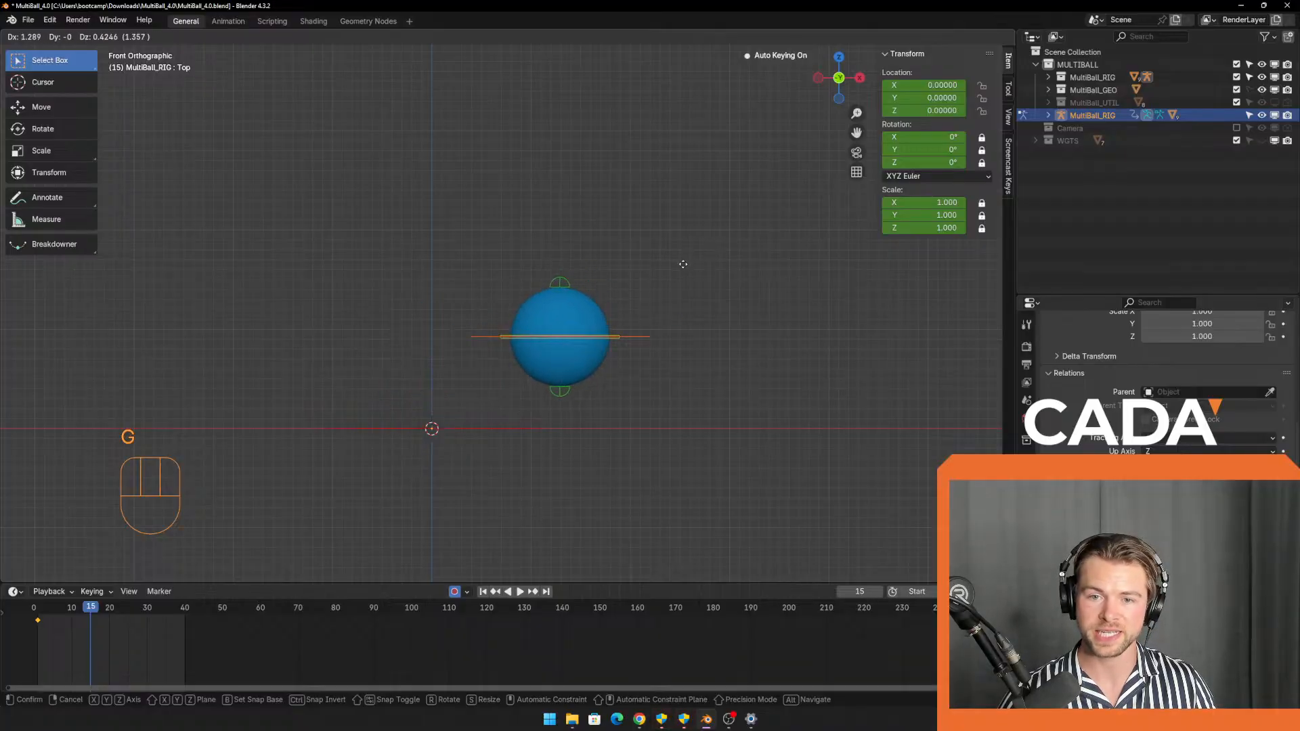
key("z")
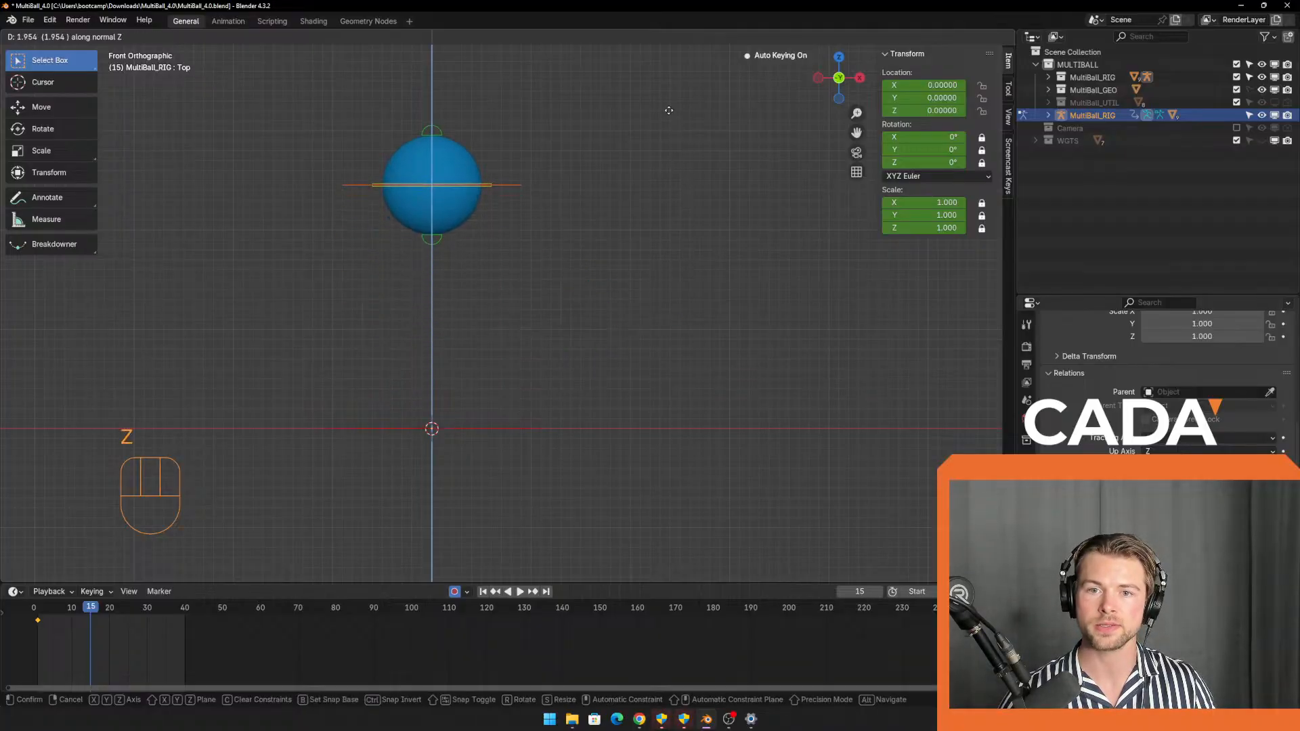
left_click(624, 506)
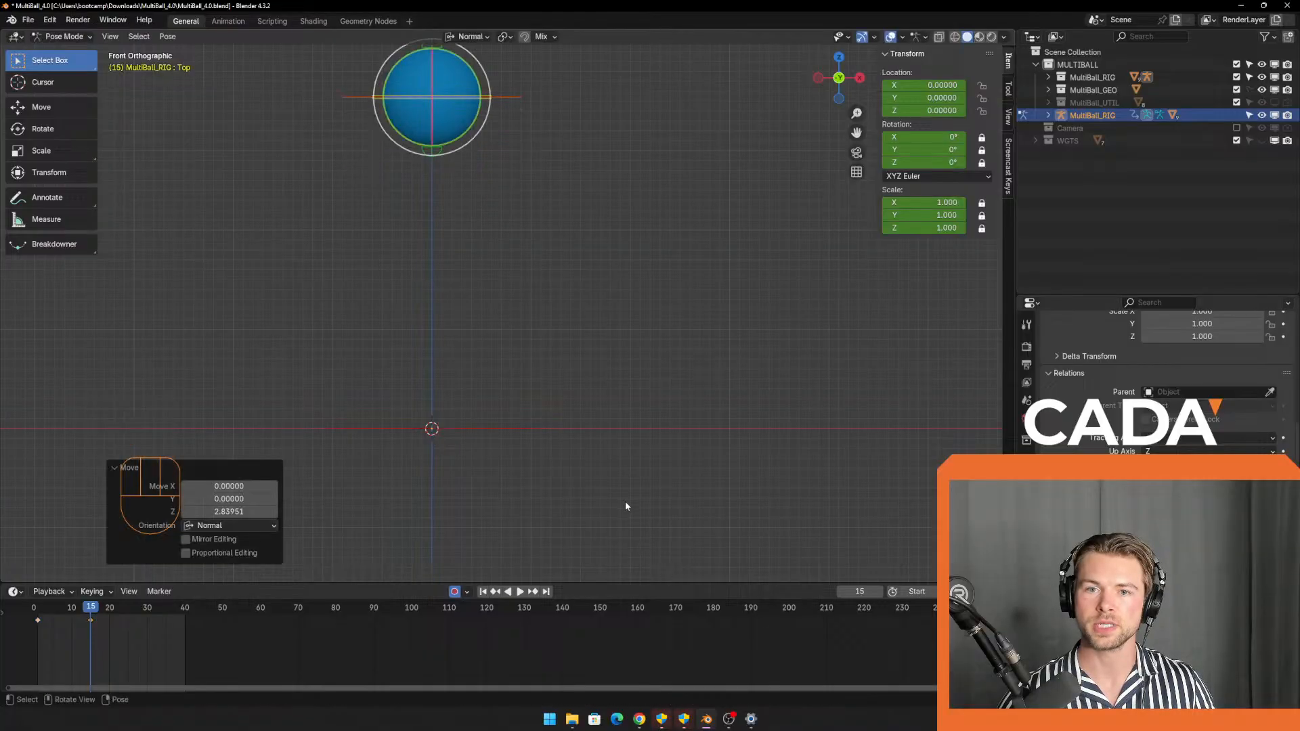
middle_click_drag(624, 506, 632, 40, "shift")
scroll(575, 224, "down", 2)
key("g")
key("z")
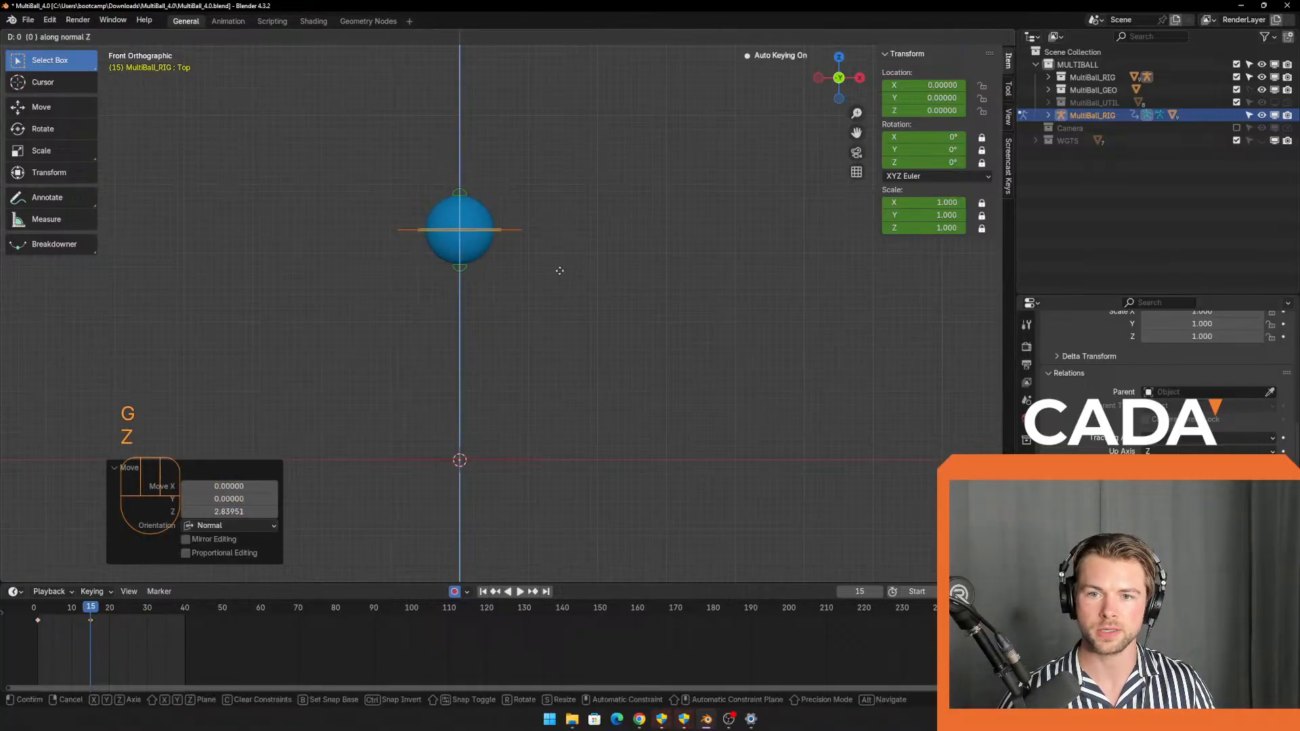
left_click(573, 190)
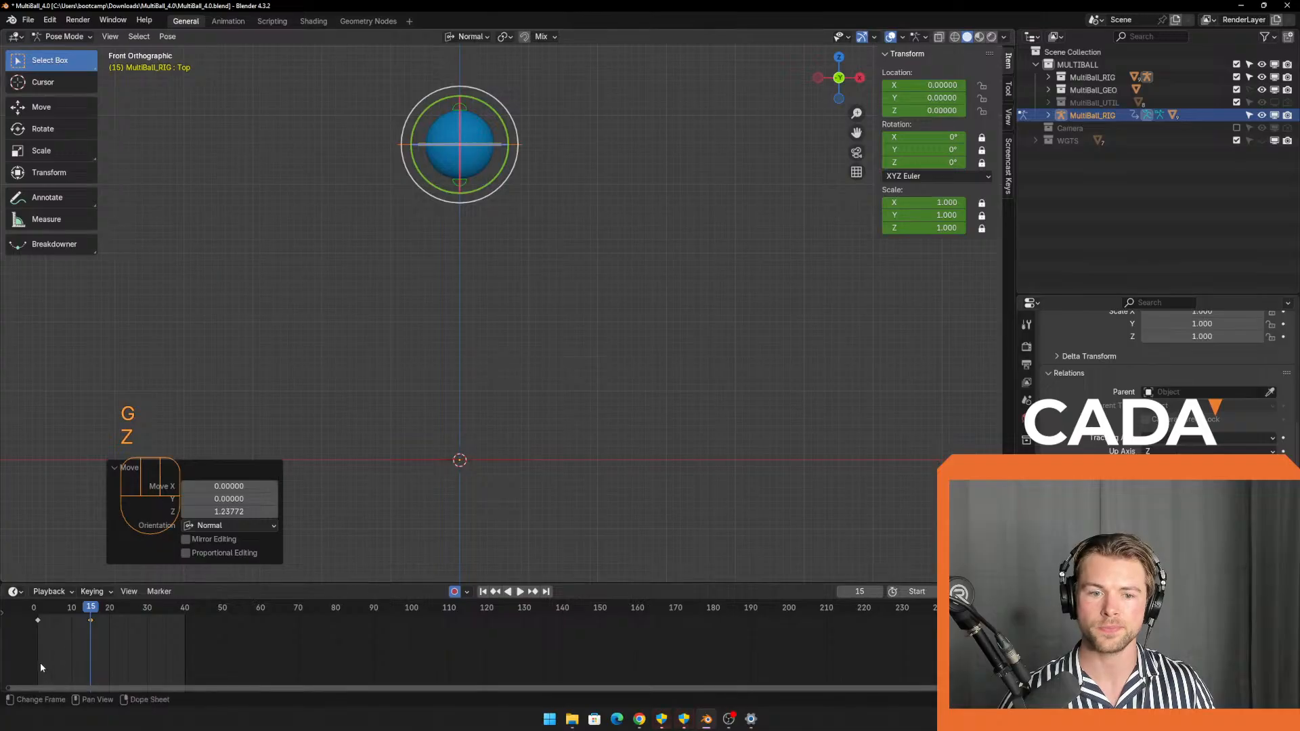
Go to frame 30 and lower the ball along Z by about 1.56 with Auto Keying.
left_click_drag(93, 609, 147, 609)
key("g")
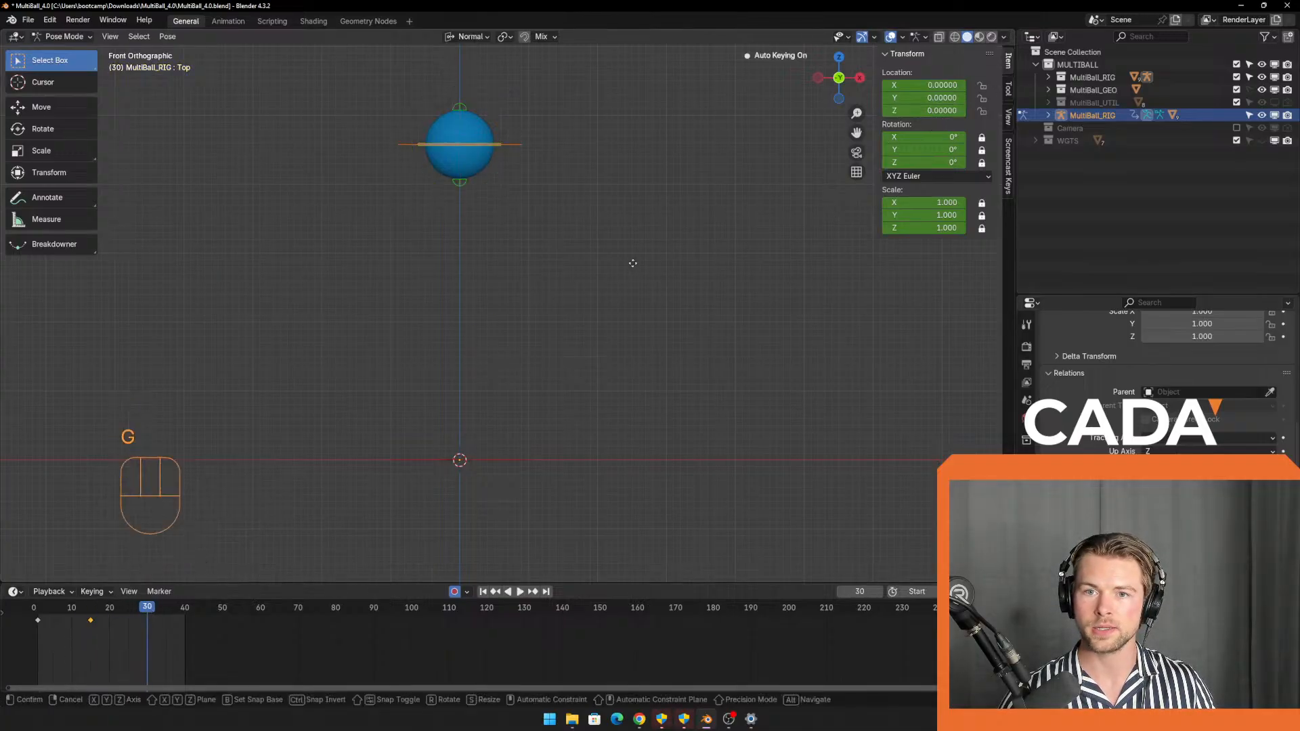
key("z")
left_click(618, 355)
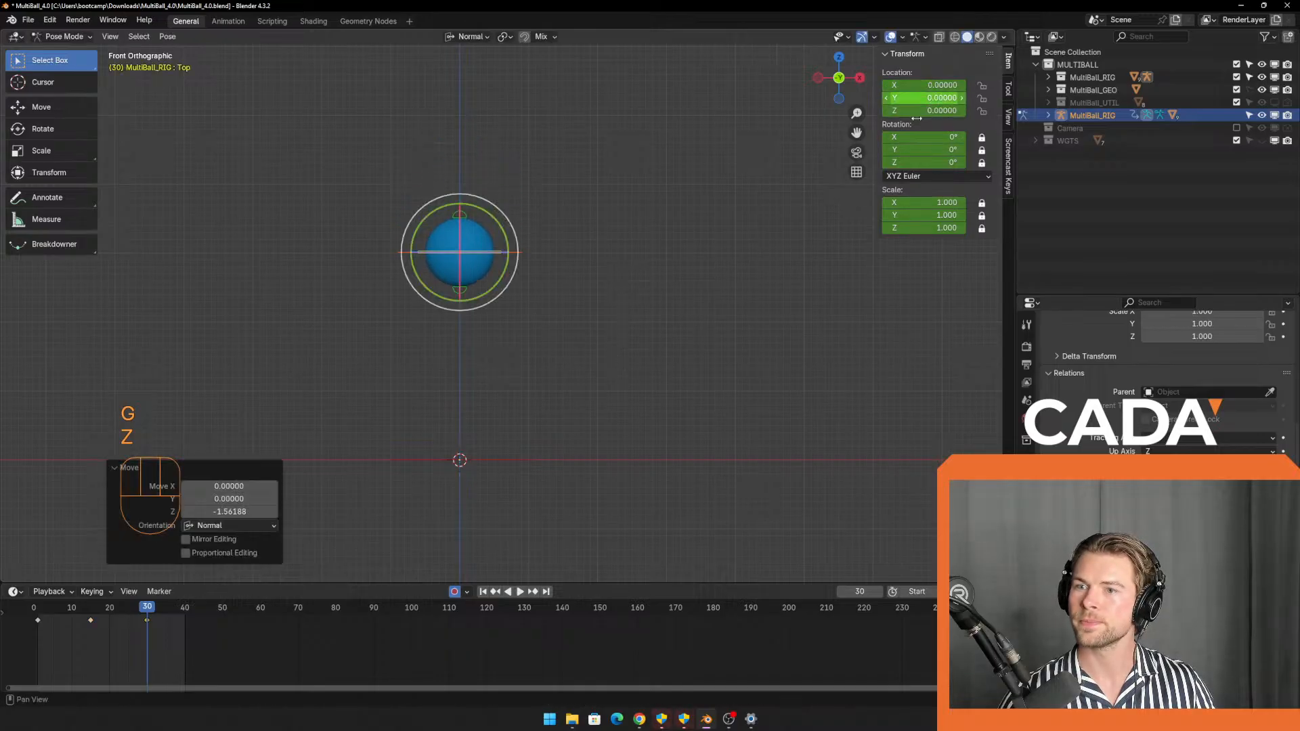
Select only the Body control from an orbited perspective and return to the front orthographic view.
left_click(549, 226)
left_click(517, 268)
middle_click_drag(517, 267, 546, 290)
left_click(525, 246)
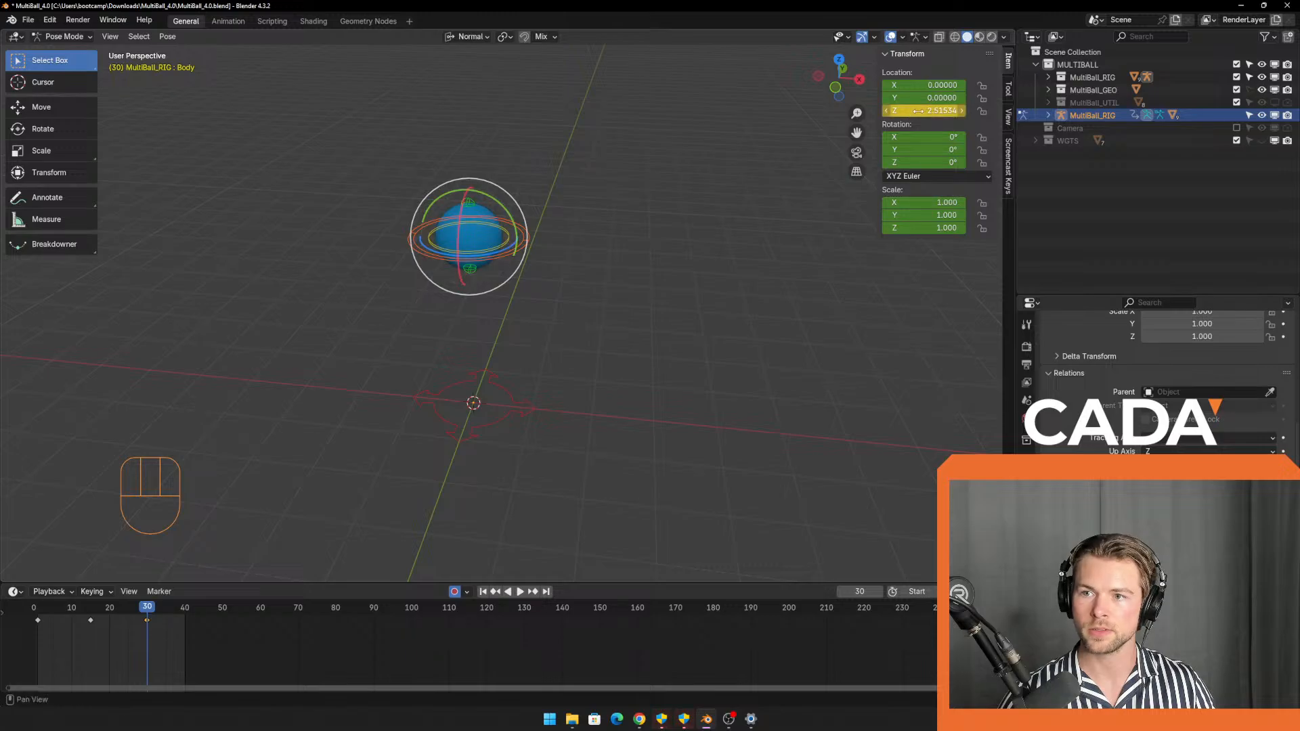
middle_click_drag(650, 318, 681, 343)
middle_click_drag(579, 337, 577, 348)
left_click(576, 259)
left_click_drag(549, 201, 512, 269)
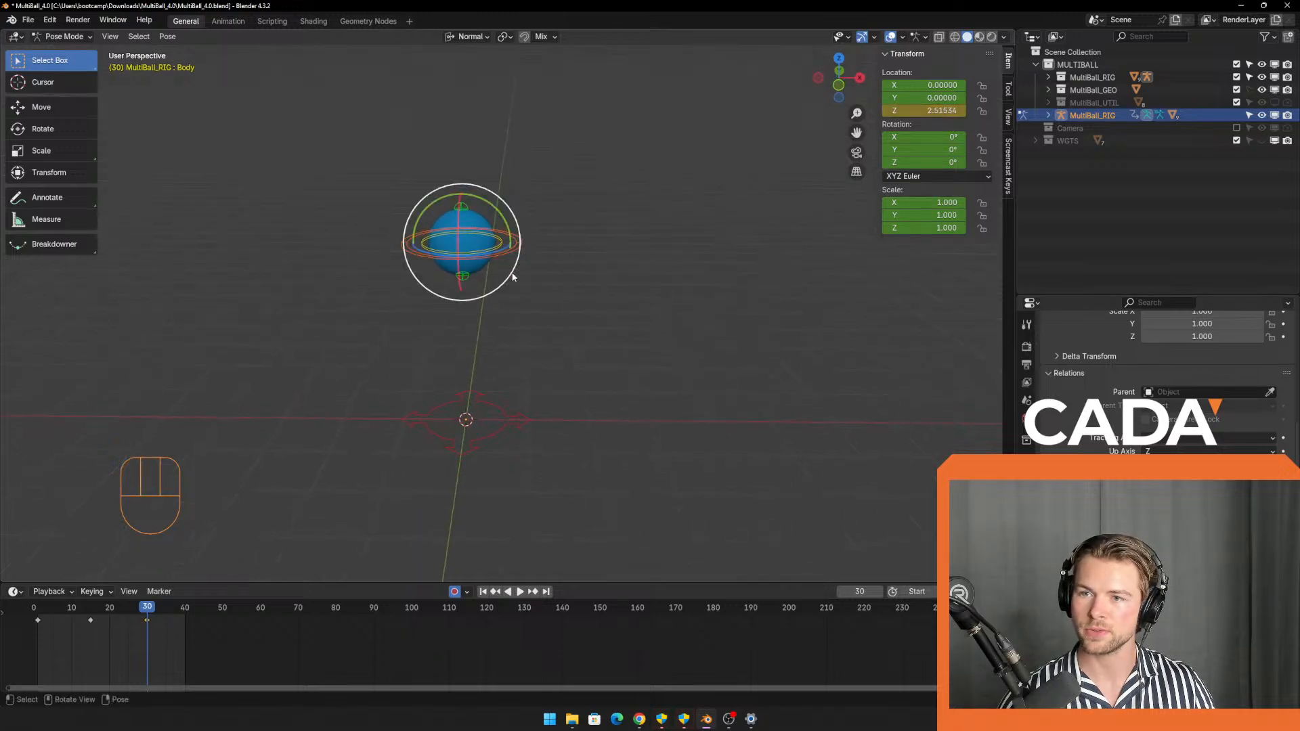
left_click(522, 291)
left_click_drag(525, 200, 471, 302)
left_click(593, 209)
left_click(517, 241)
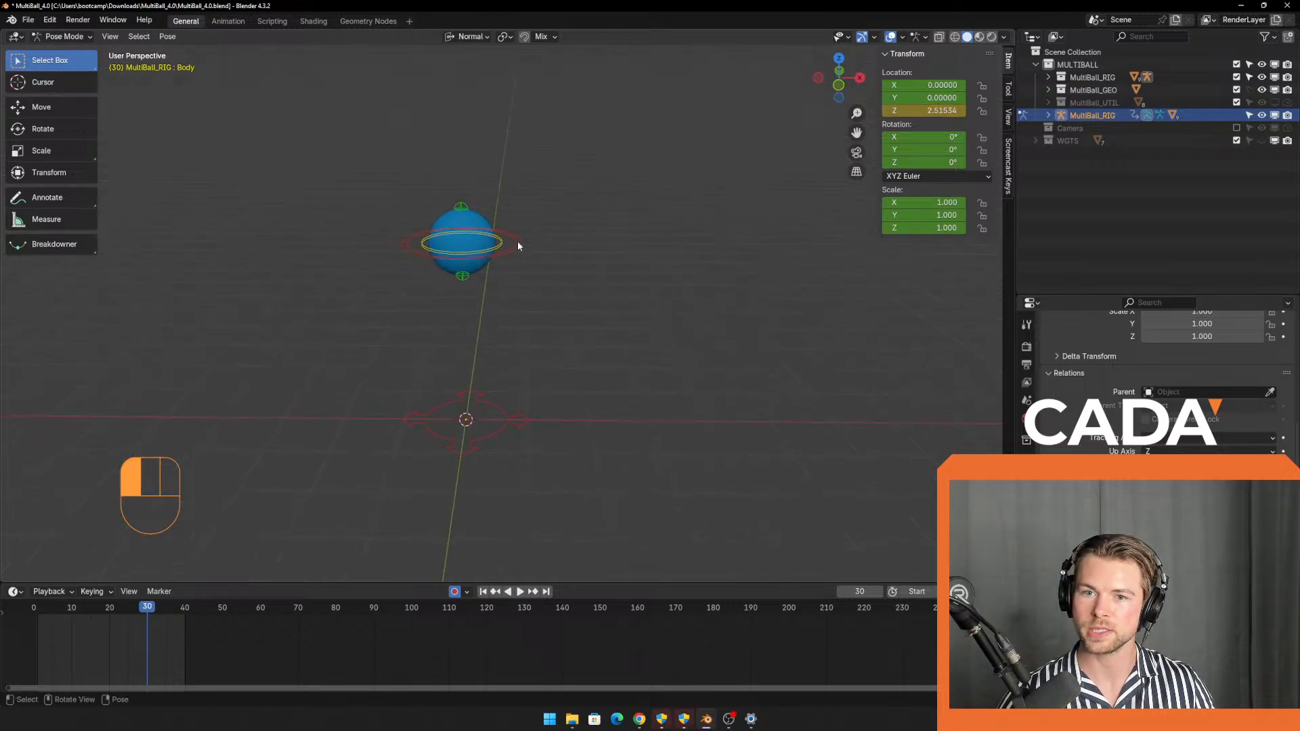
key("KP_1")
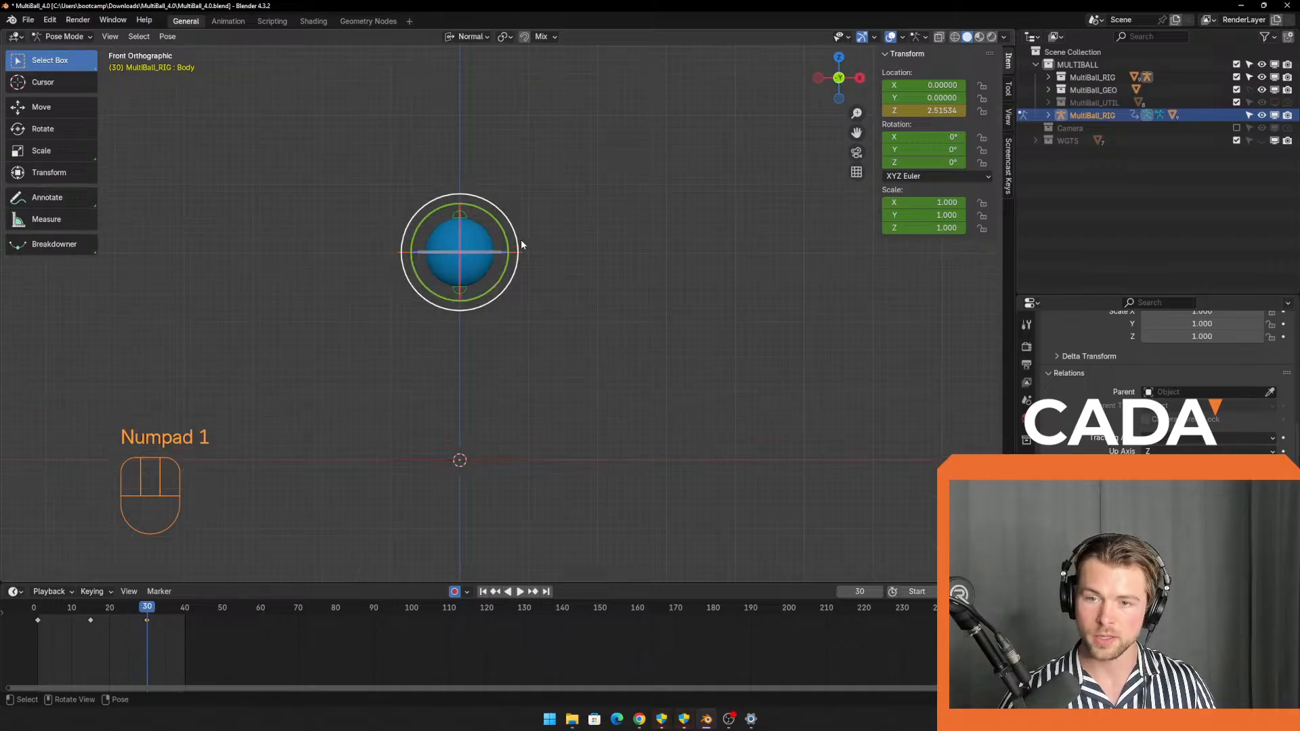
At frame 30, set the Body control's Z location to 0.
left_click(945, 98)
key("Return")
left_click(935, 110)
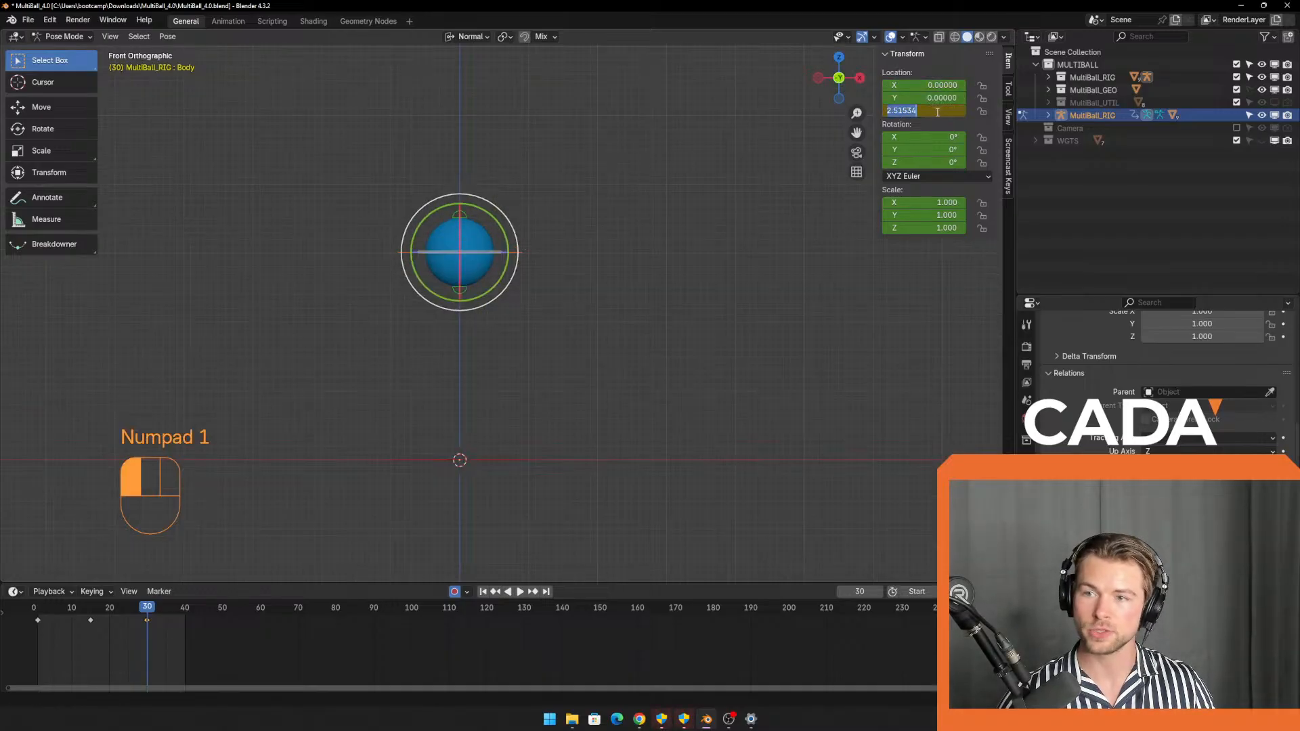
type("0")
key("Return")
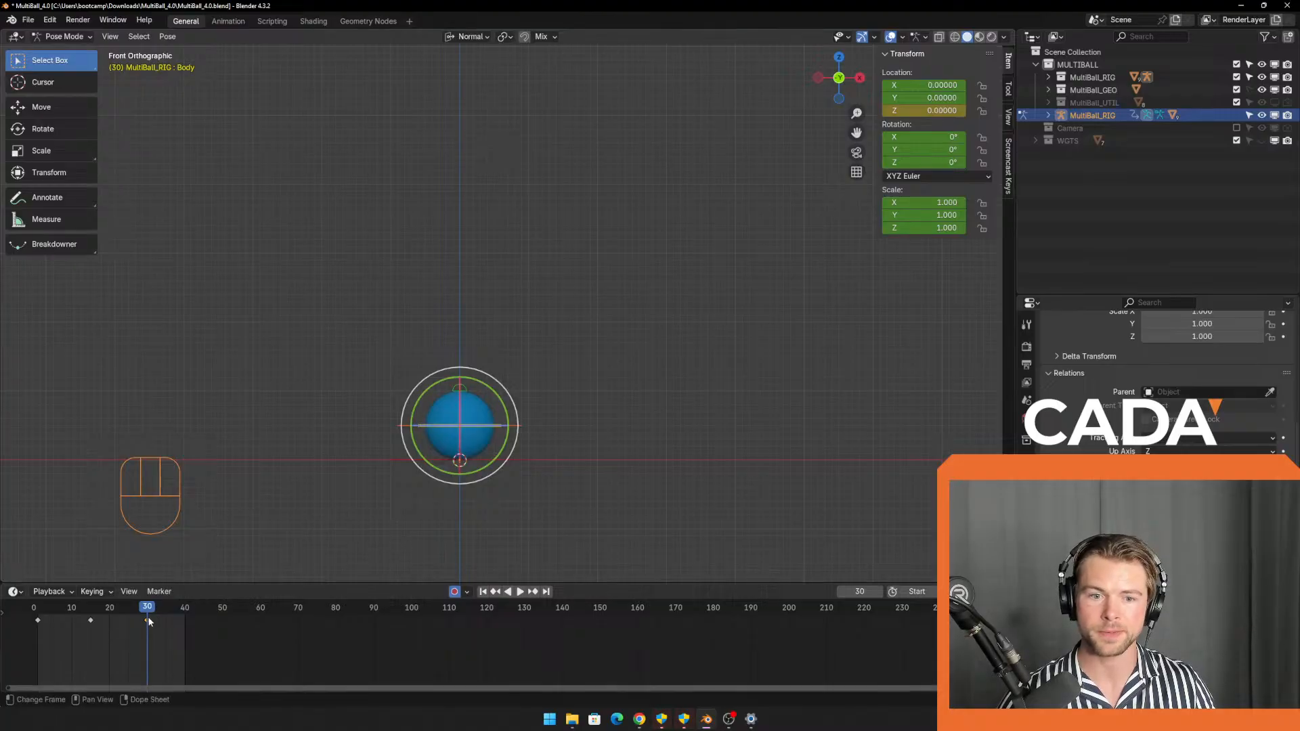
Play and scrub the ball's up-and-down animation from the start, and return to frame 1.
left_click_drag(144, 610, 35, 624)
key("space")
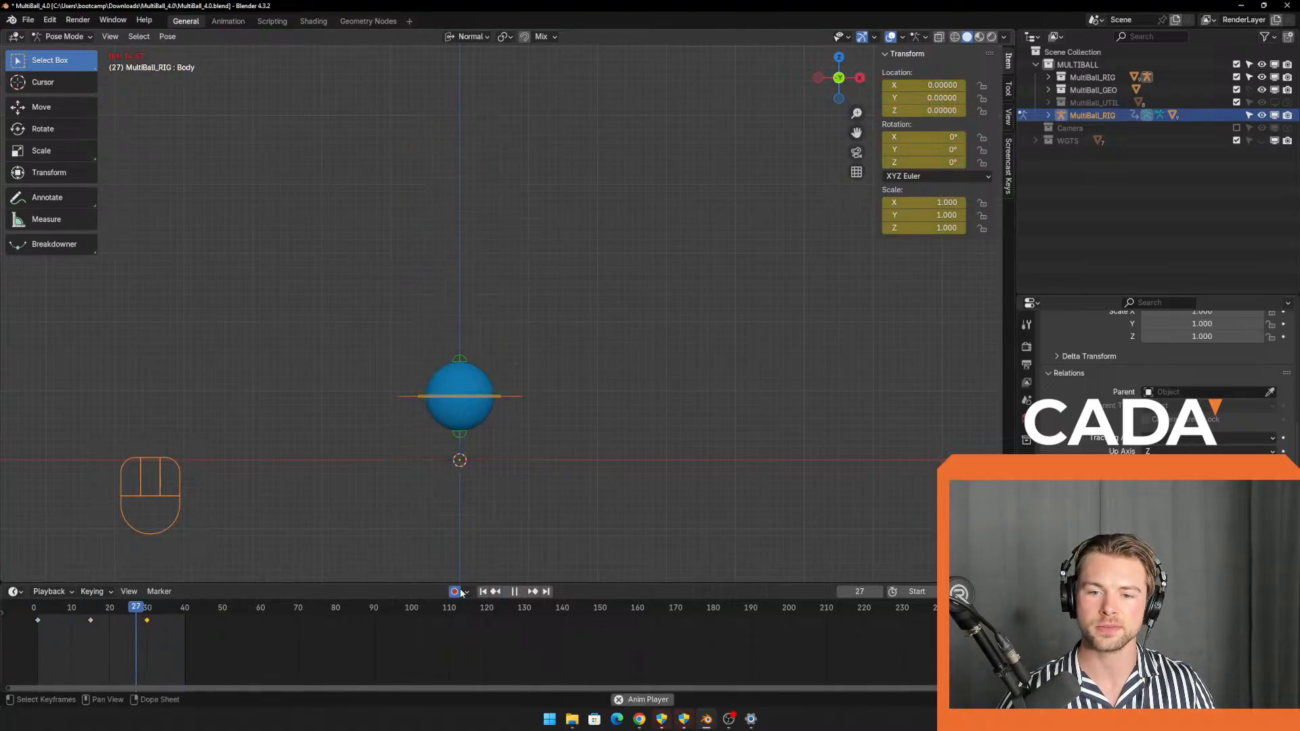
left_click(517, 592)
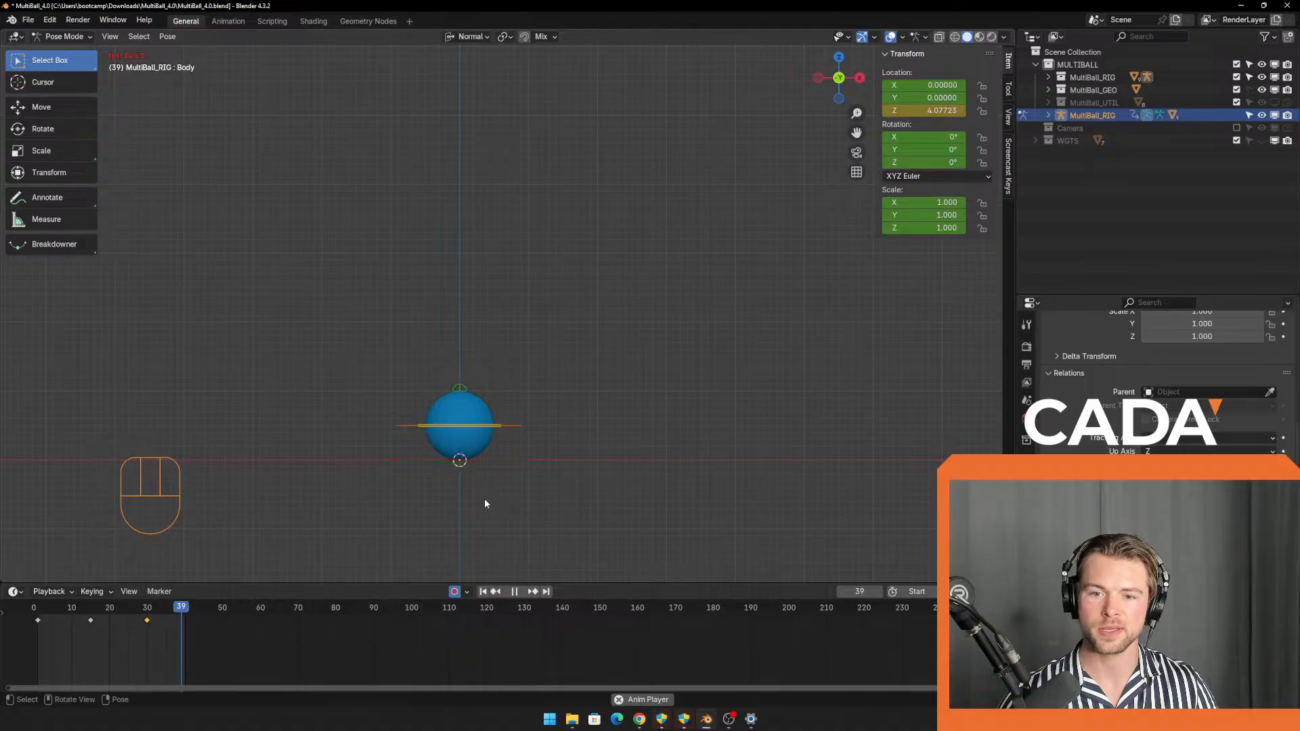
left_click(515, 592)
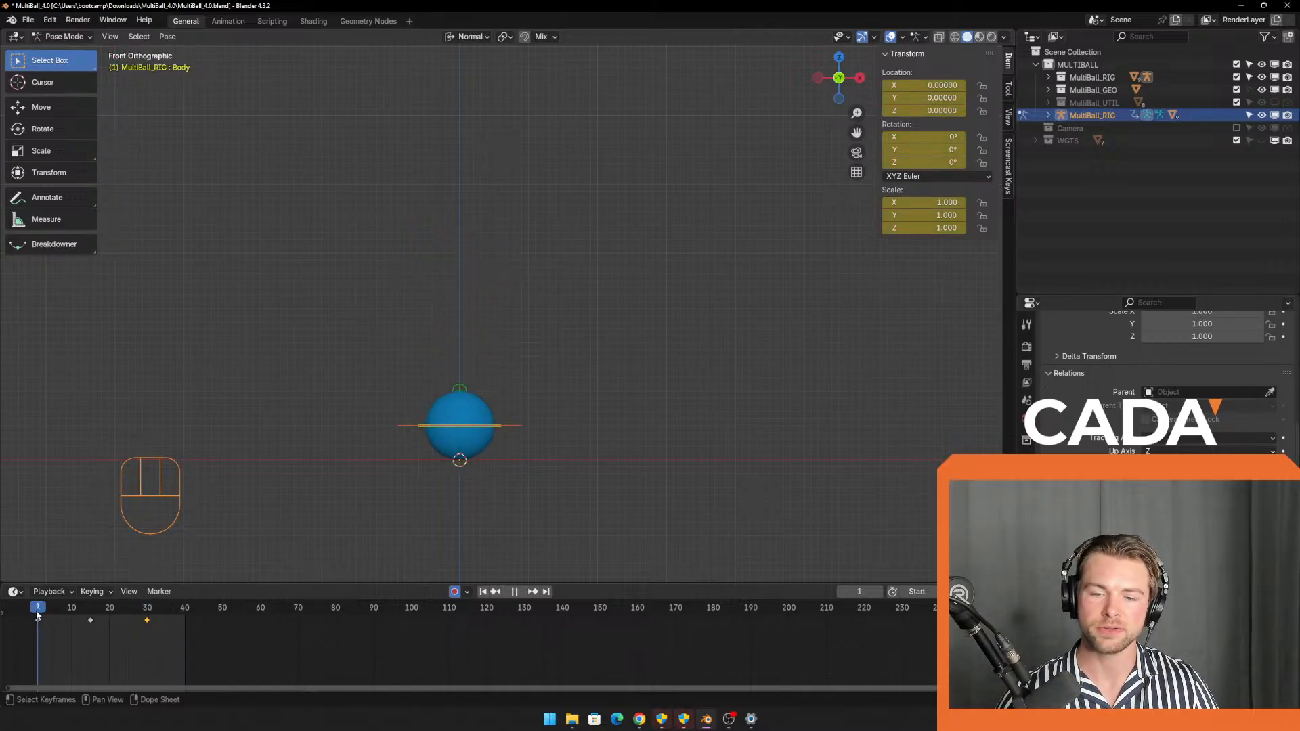
key("space")
left_click_drag(46, 606, 37, 612)
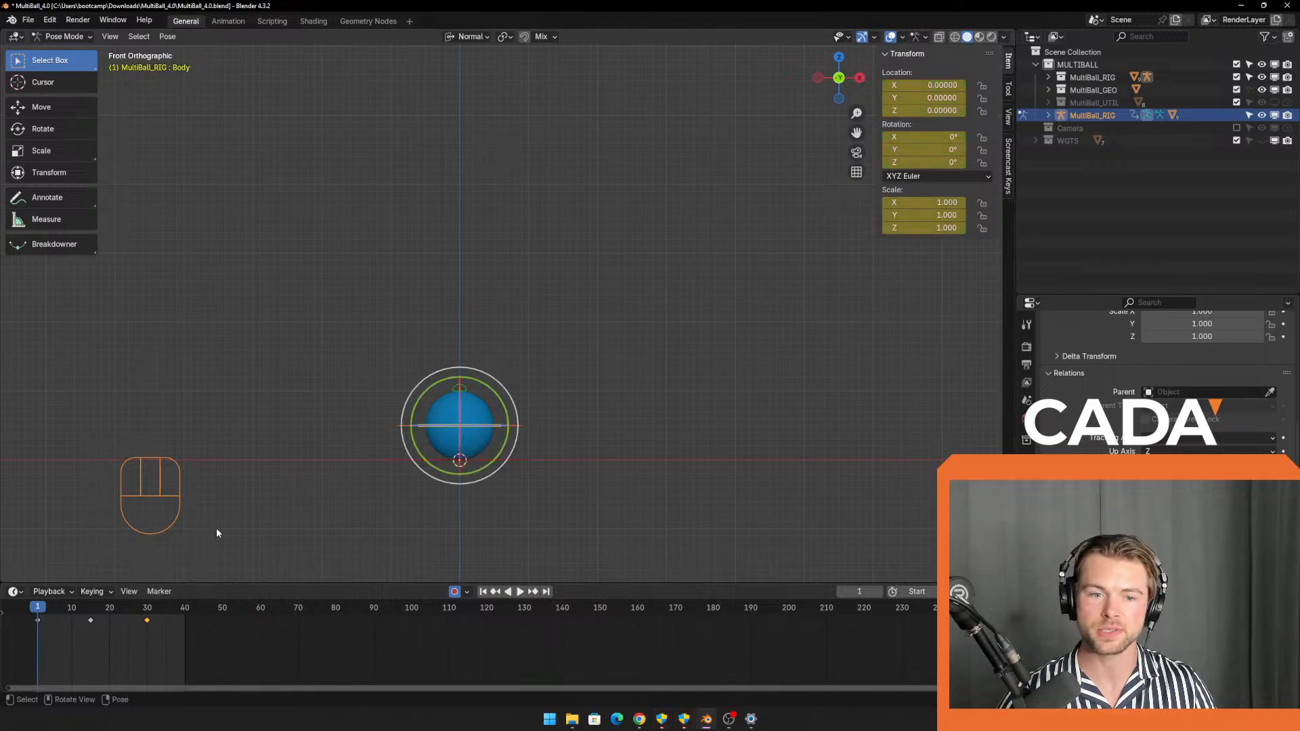
key("space")
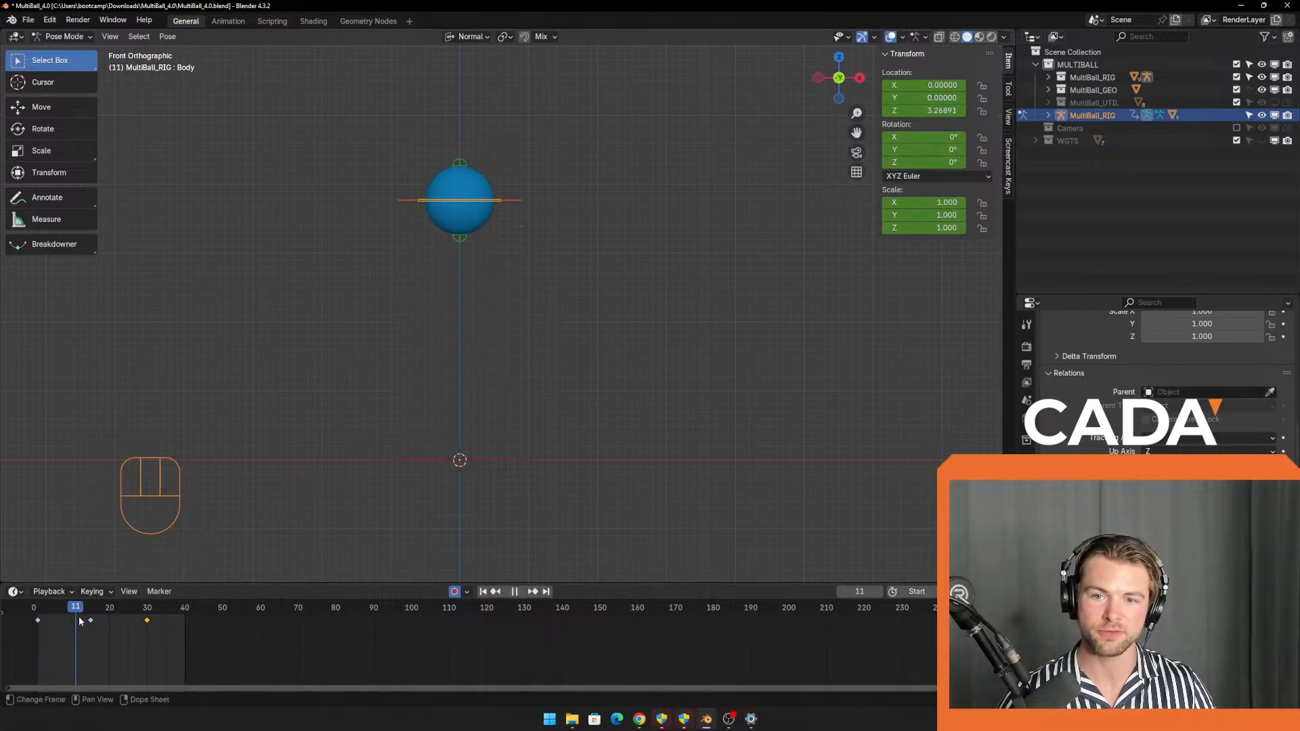
left_click(41, 643)
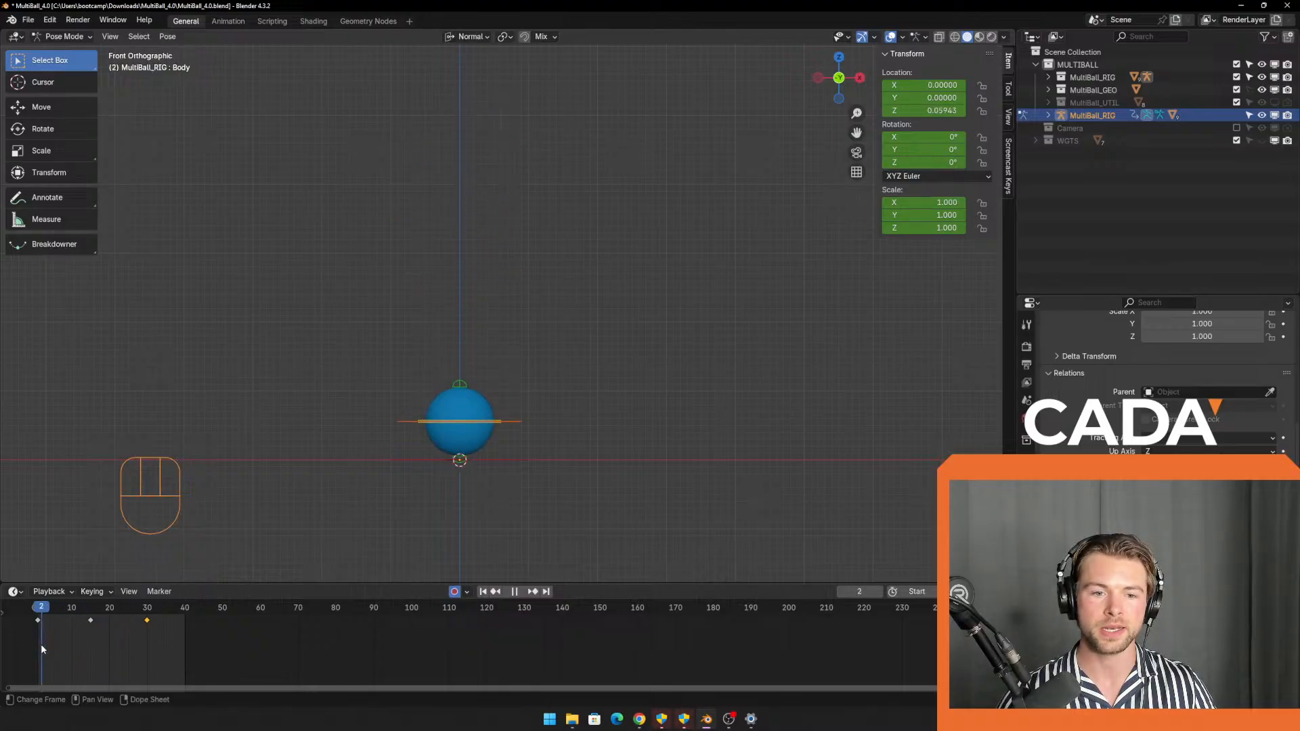
key("Escape")
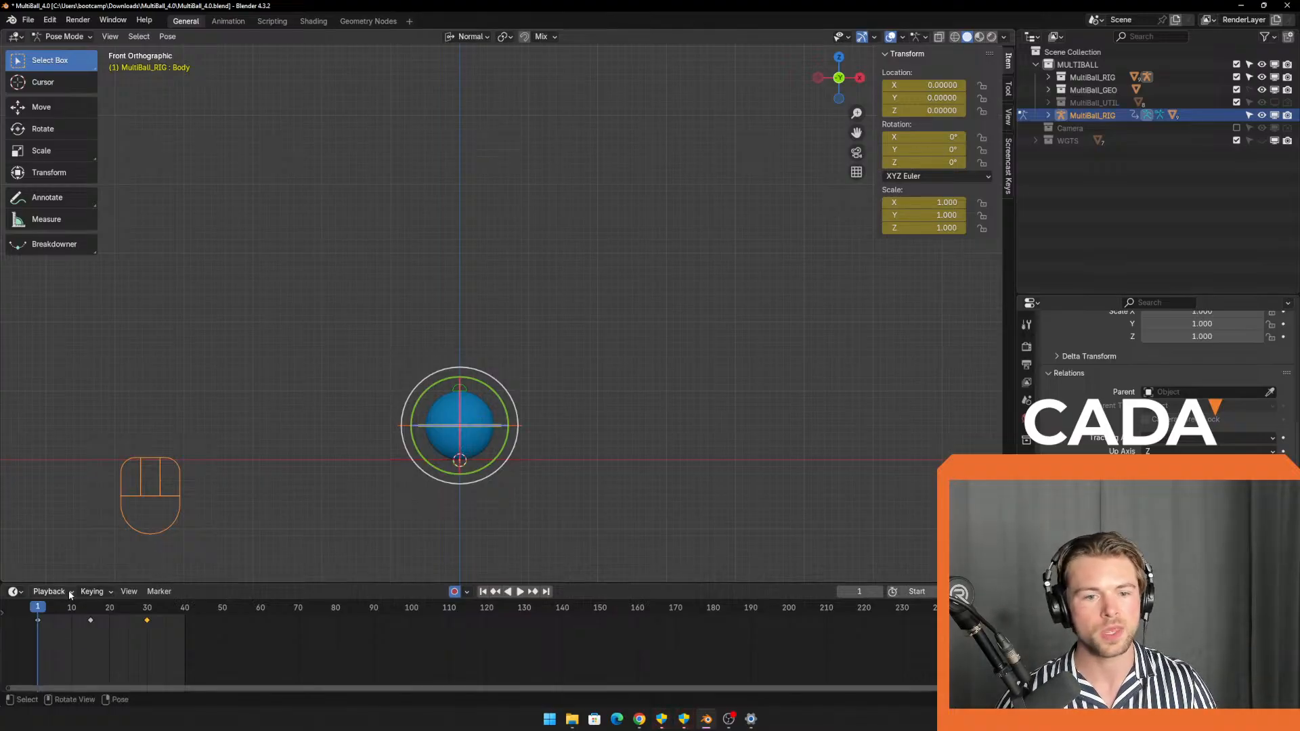
Replace the timeline with an enlarged Graph Editor, fit all curves in view, and expand the Body control's channels.
left_click(13, 591)
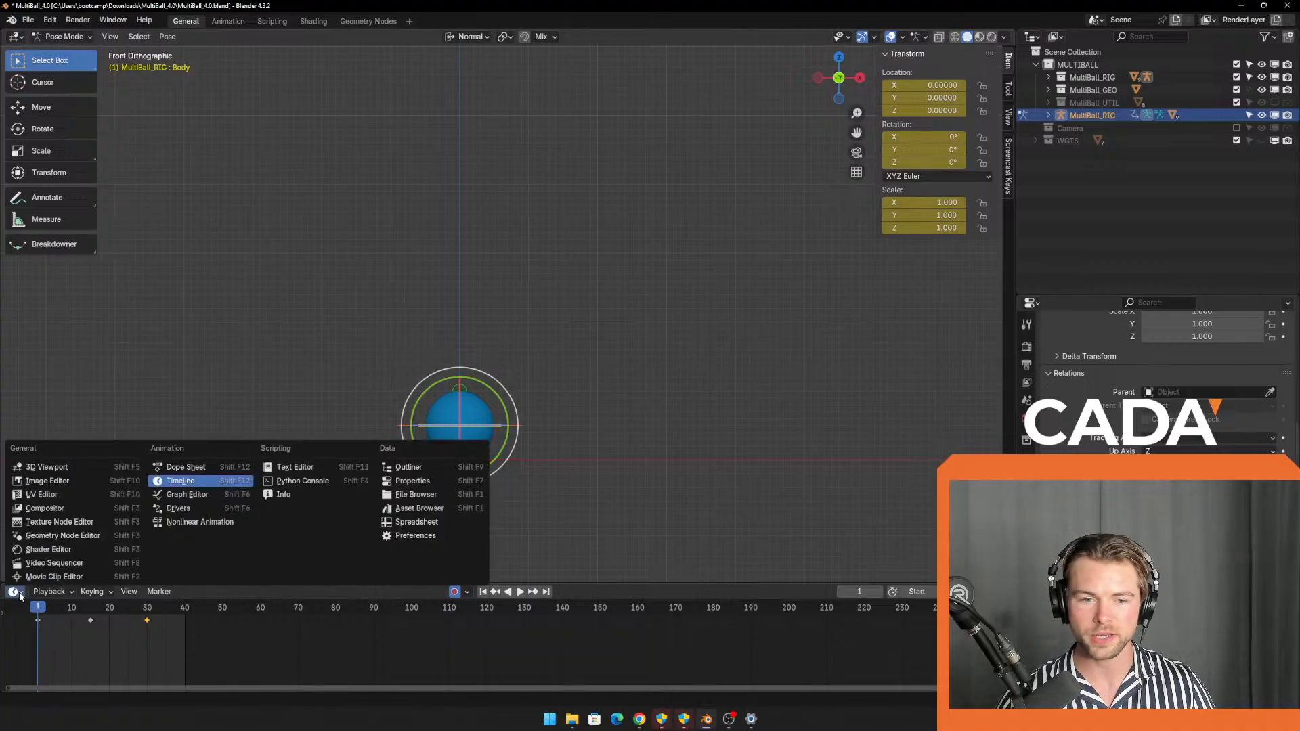
left_click(92, 591)
mouse_move(13, 591)
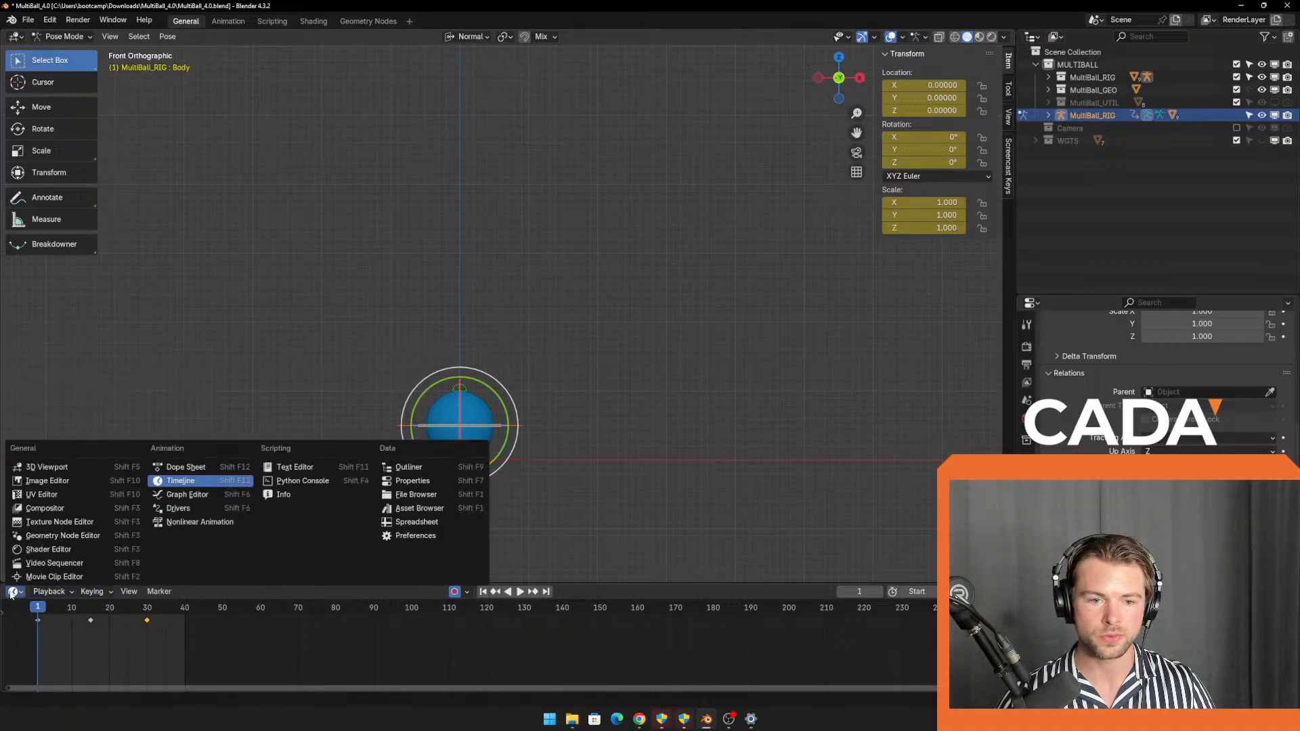
left_click(192, 496)
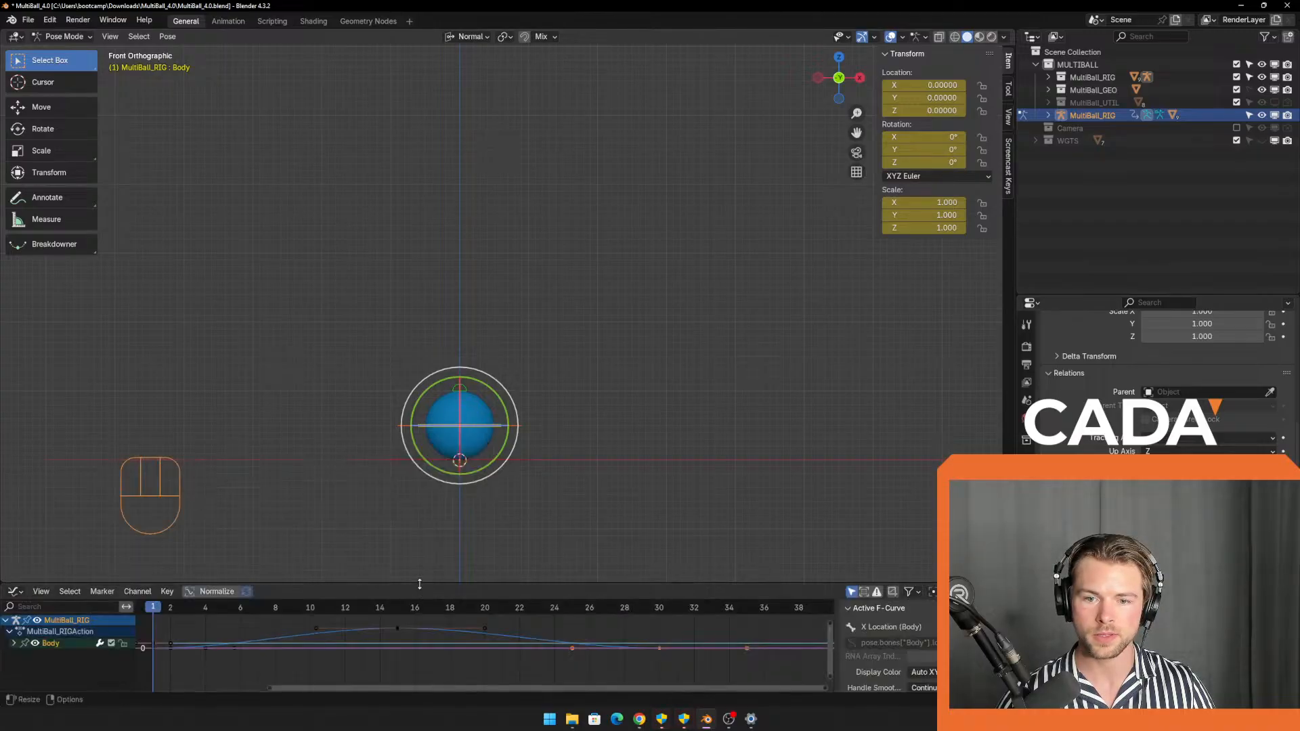
left_click_drag(419, 583, 458, 463)
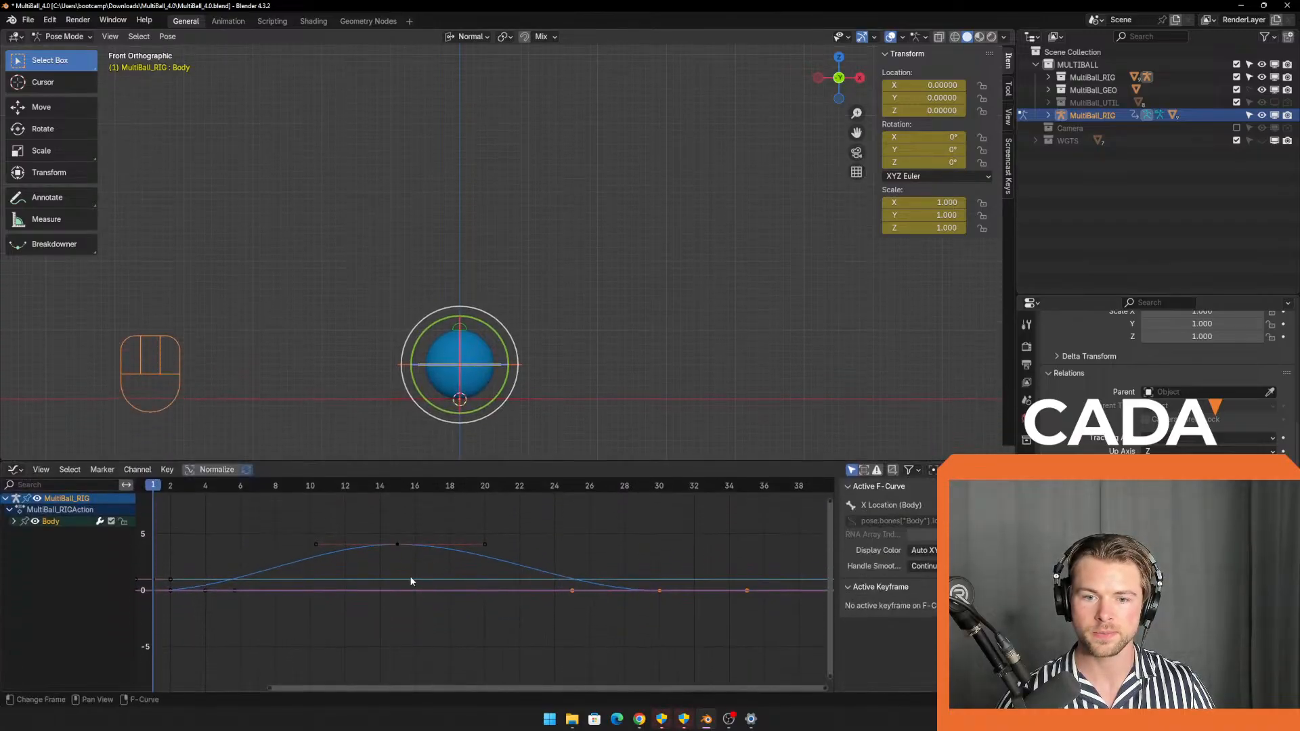
key("Home")
left_click(14, 521)
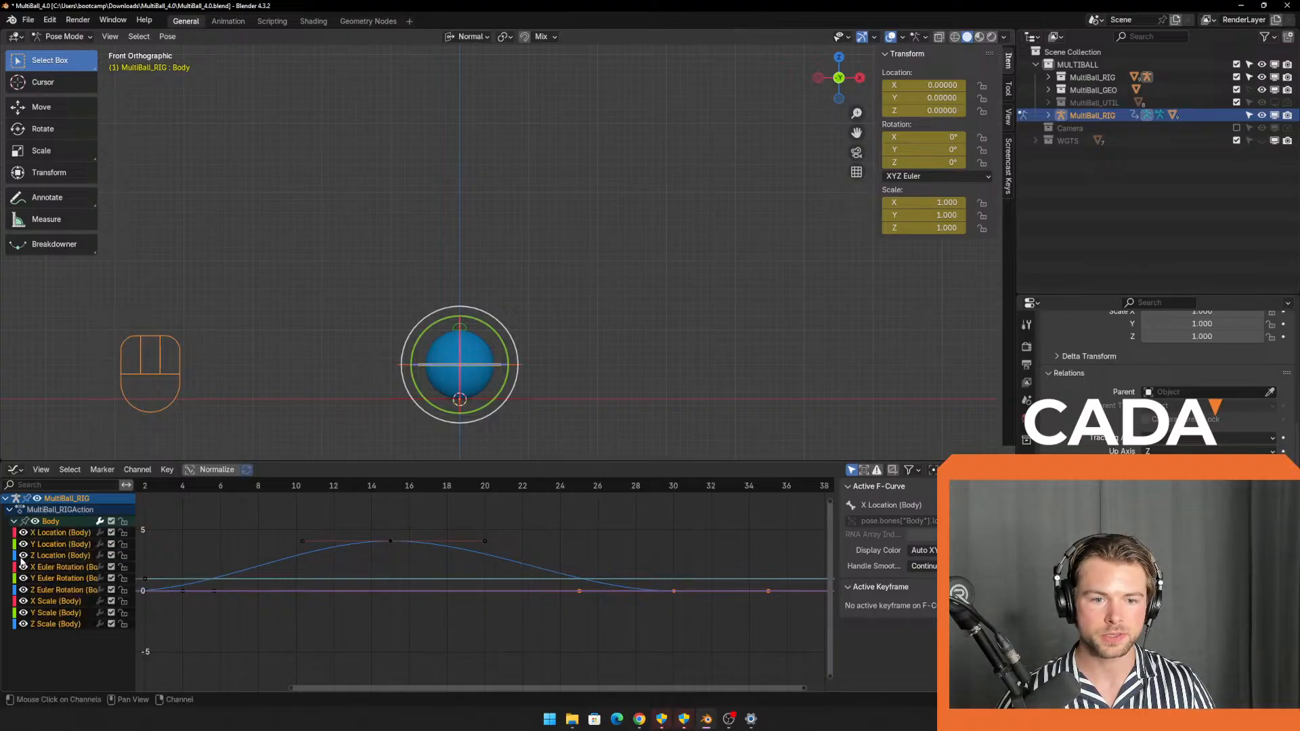
Isolate the Body control's Z Location curve by hiding all its other location, rotation and scale channels in the Graph Editor.
left_click(44, 556)
left_click(22, 533)
left_click(23, 545)
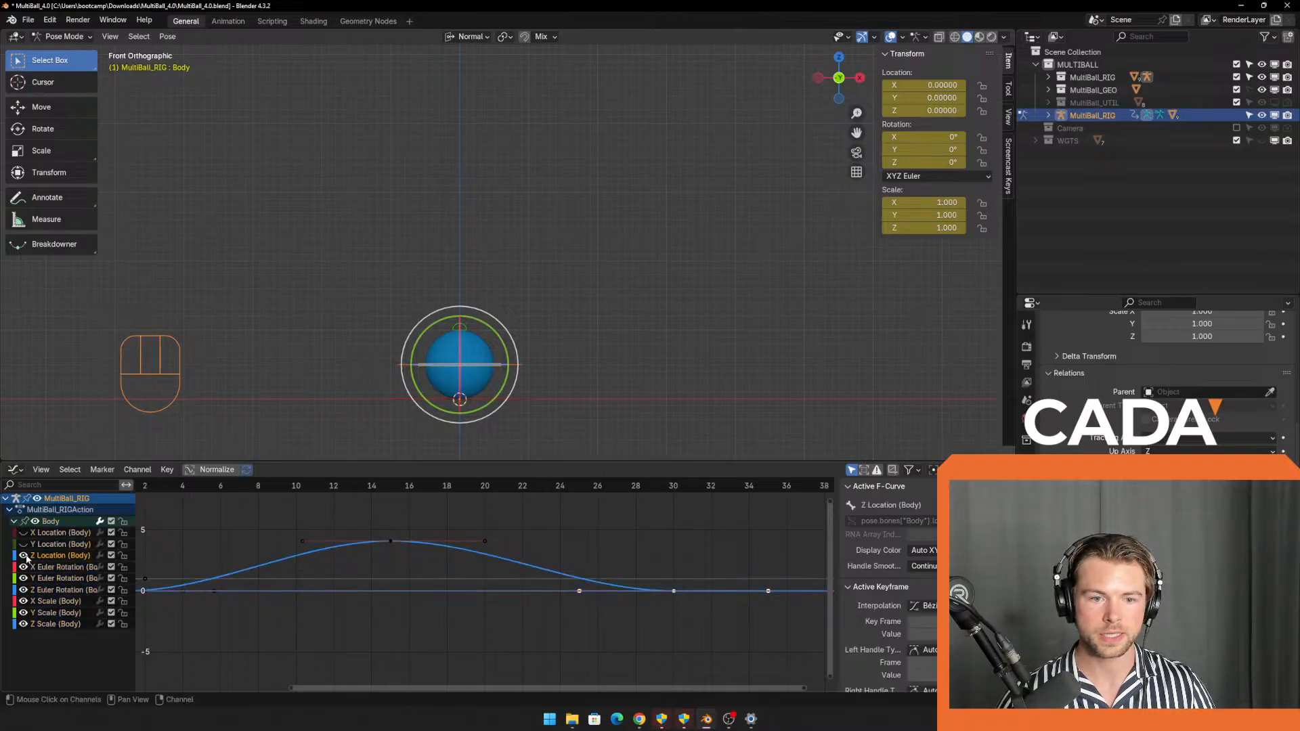
left_click(24, 568)
left_click(24, 579)
left_click(23, 591)
left_click(22, 601)
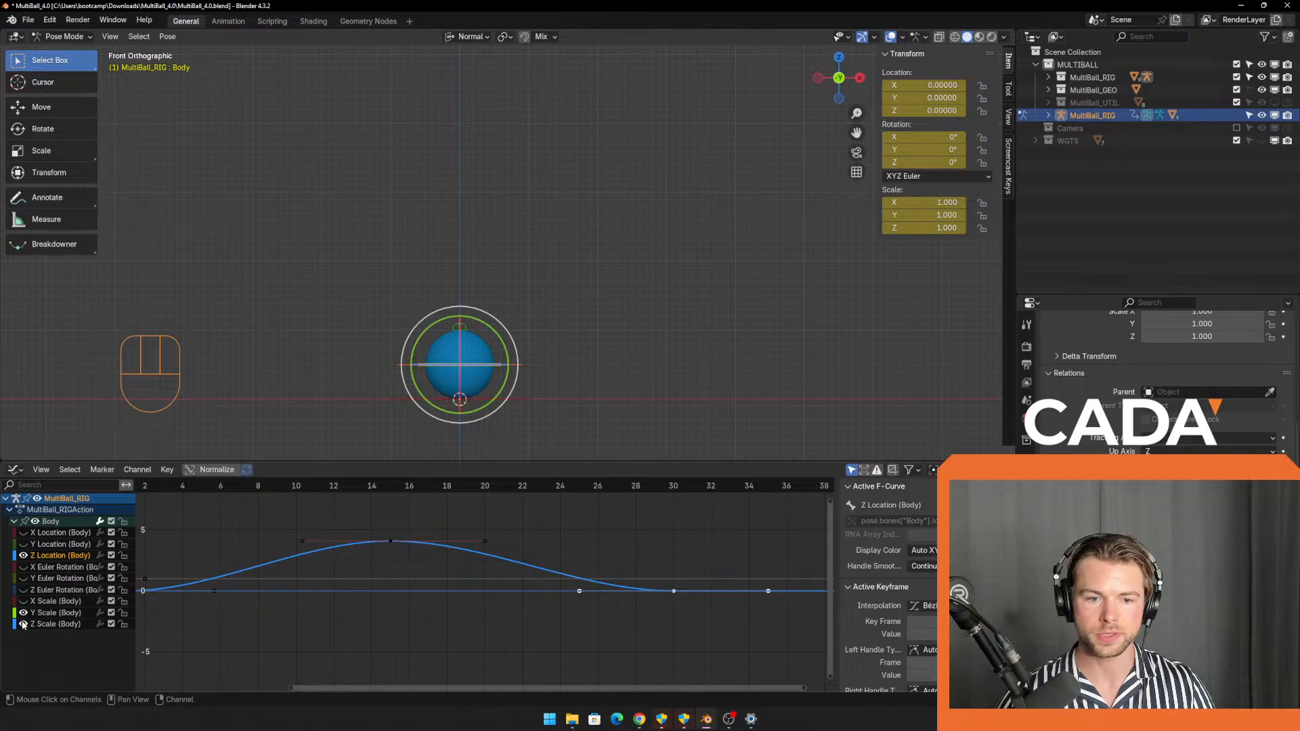
left_click(41, 613)
left_click(23, 624)
left_click(23, 612)
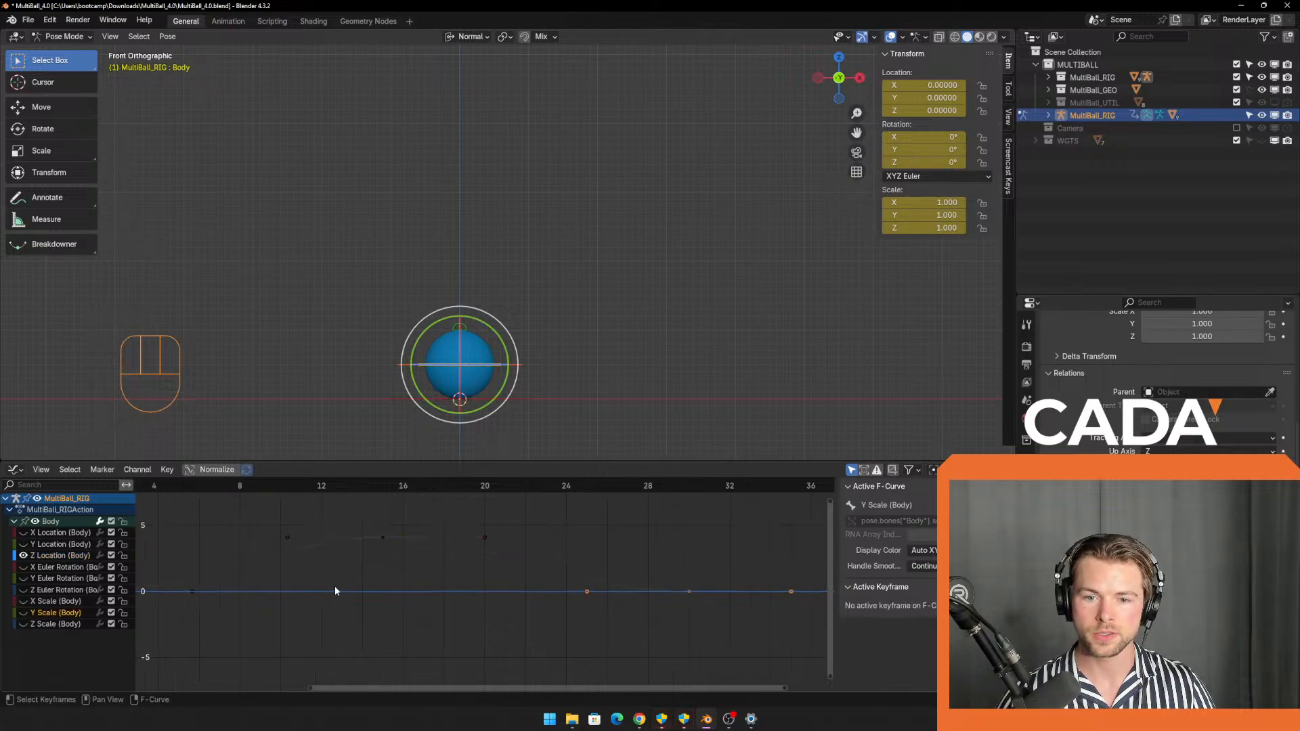
Play the bounce while following the Z Location curve, and return to frame 1.
left_click(288, 563)
middle_click_drag(306, 593, 453, 598, "shift")
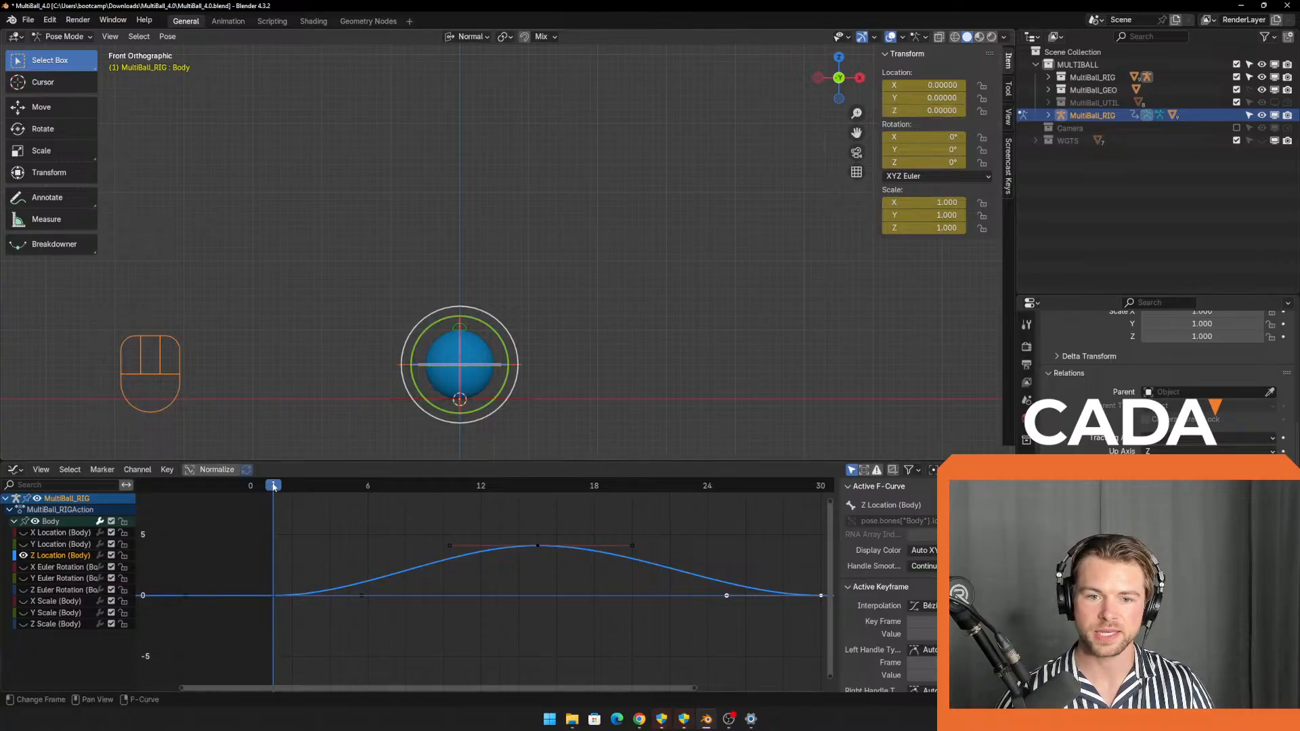
key("space")
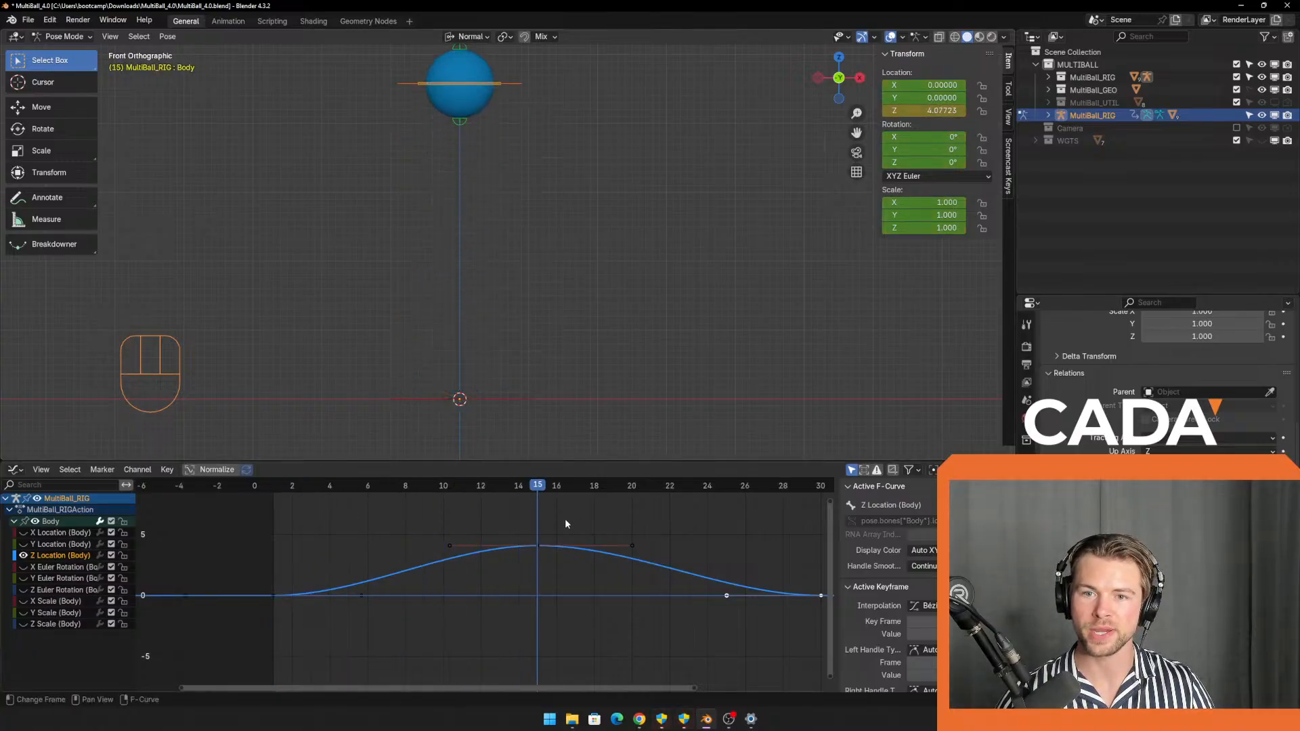
key("Escape")
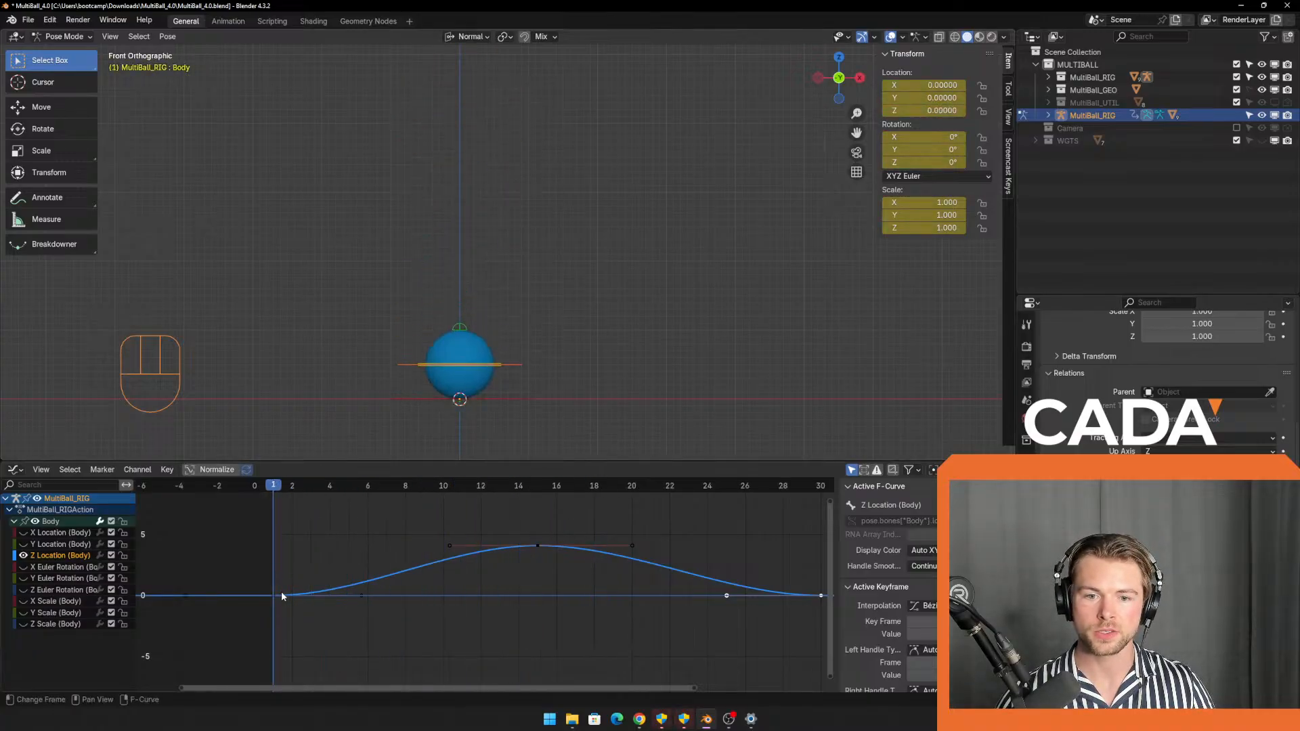
left_click_drag(212, 558, 328, 620)
key("g")
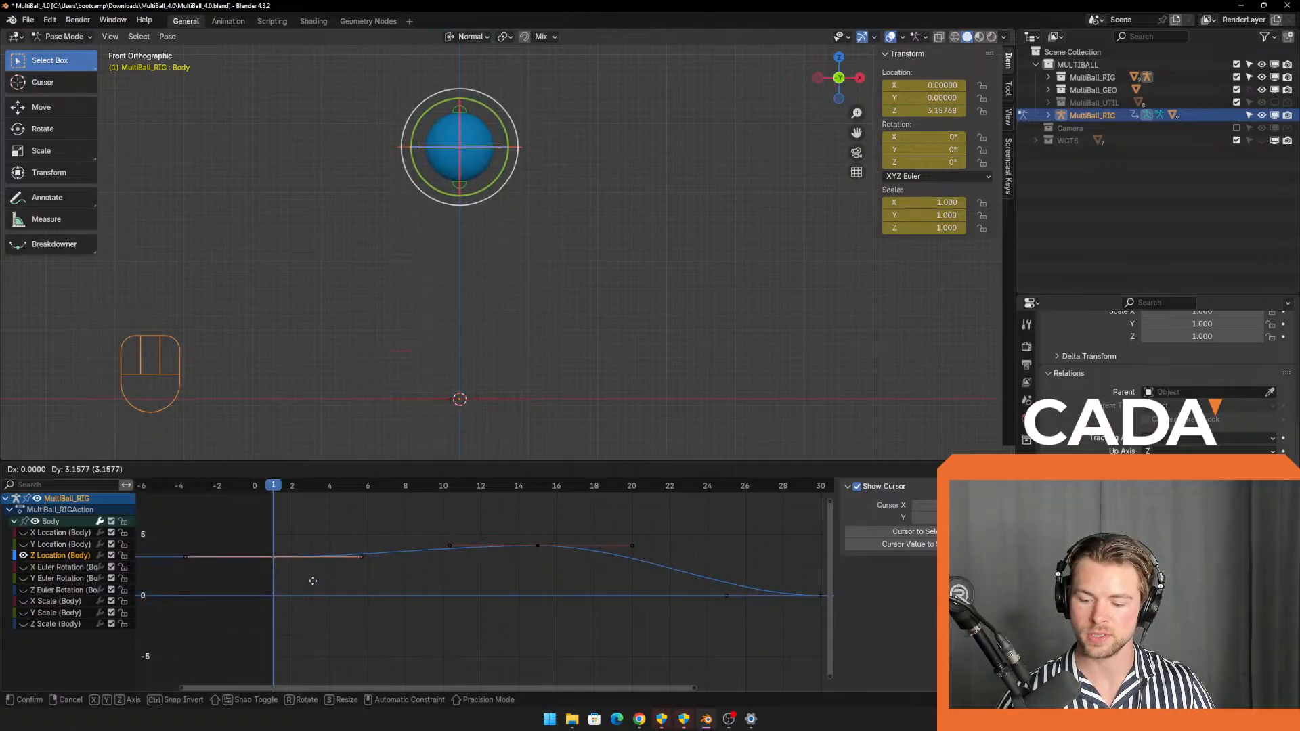
right_click(314, 585)
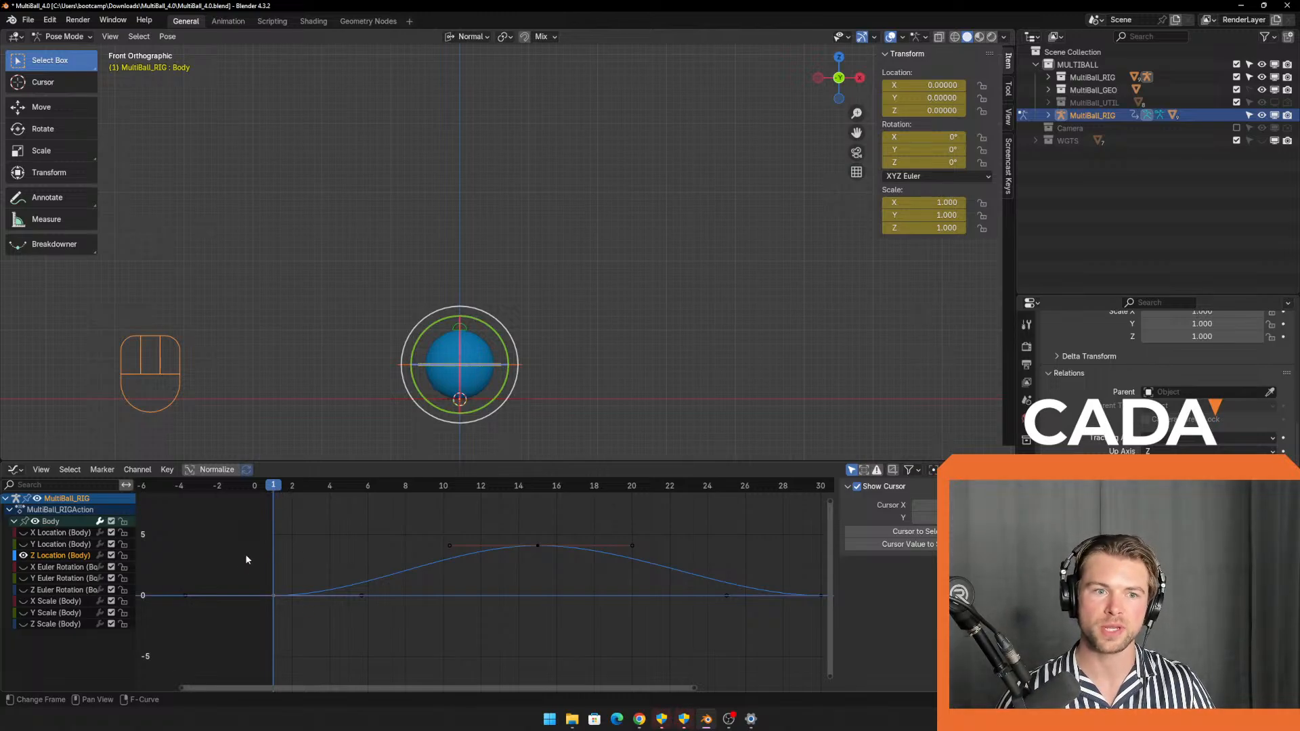
Raise the right handle of the Z Location keyframe at frame 1 by about 4 units for a steeper takeoff.
left_click_drag(241, 575, 305, 622)
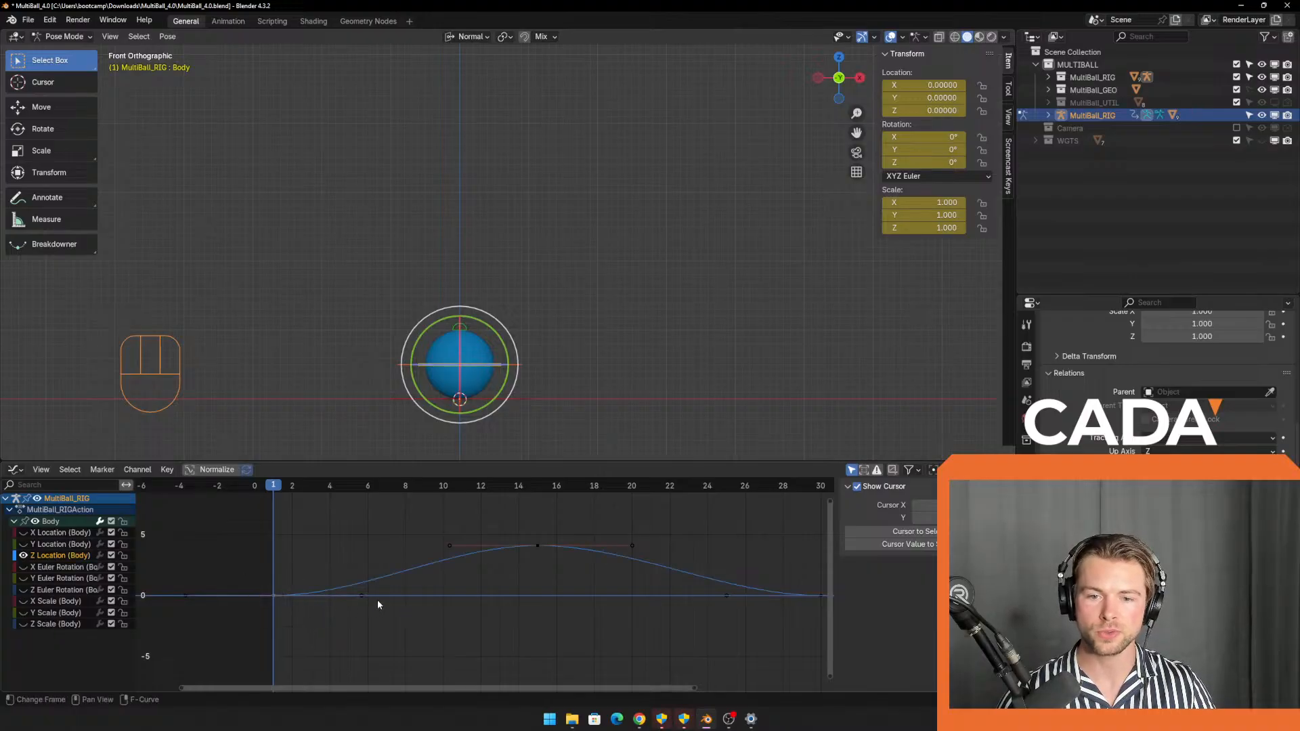
scroll(369, 599, "up", 2)
middle_click_drag(365, 600, 512, 607)
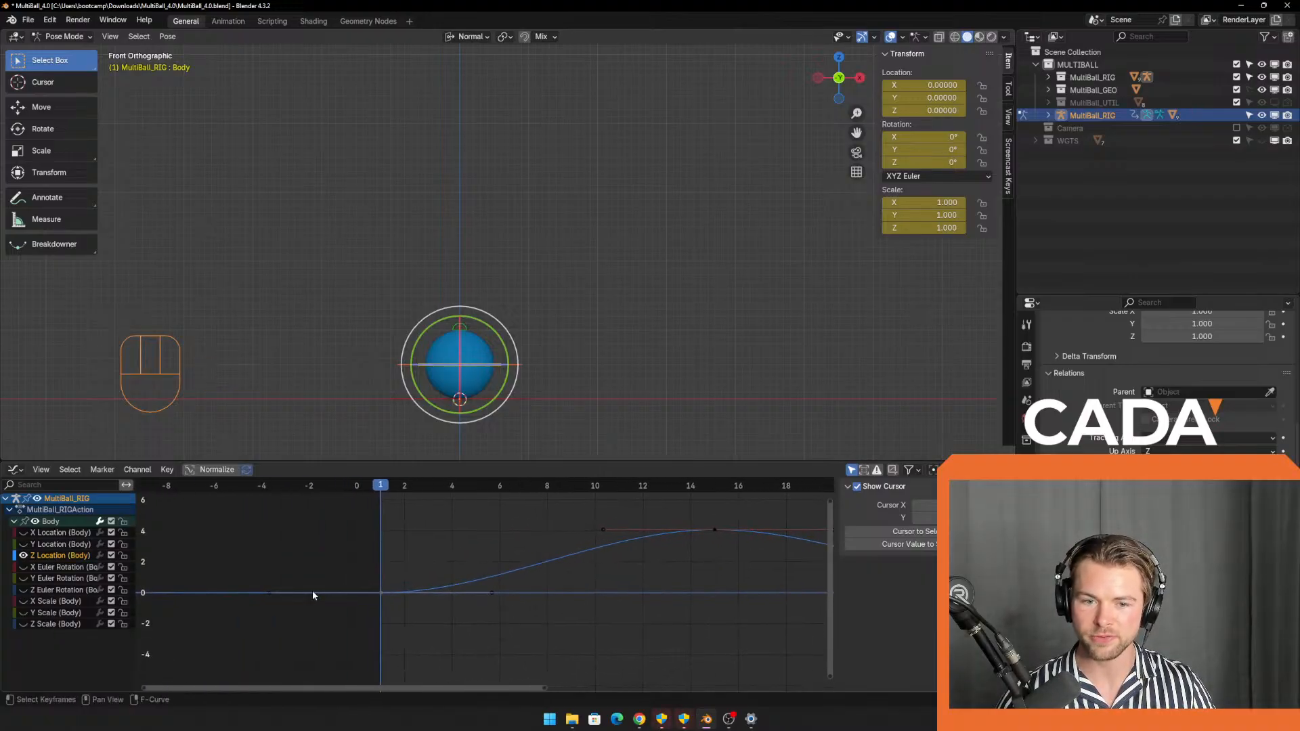
left_click_drag(710, 499, 765, 562)
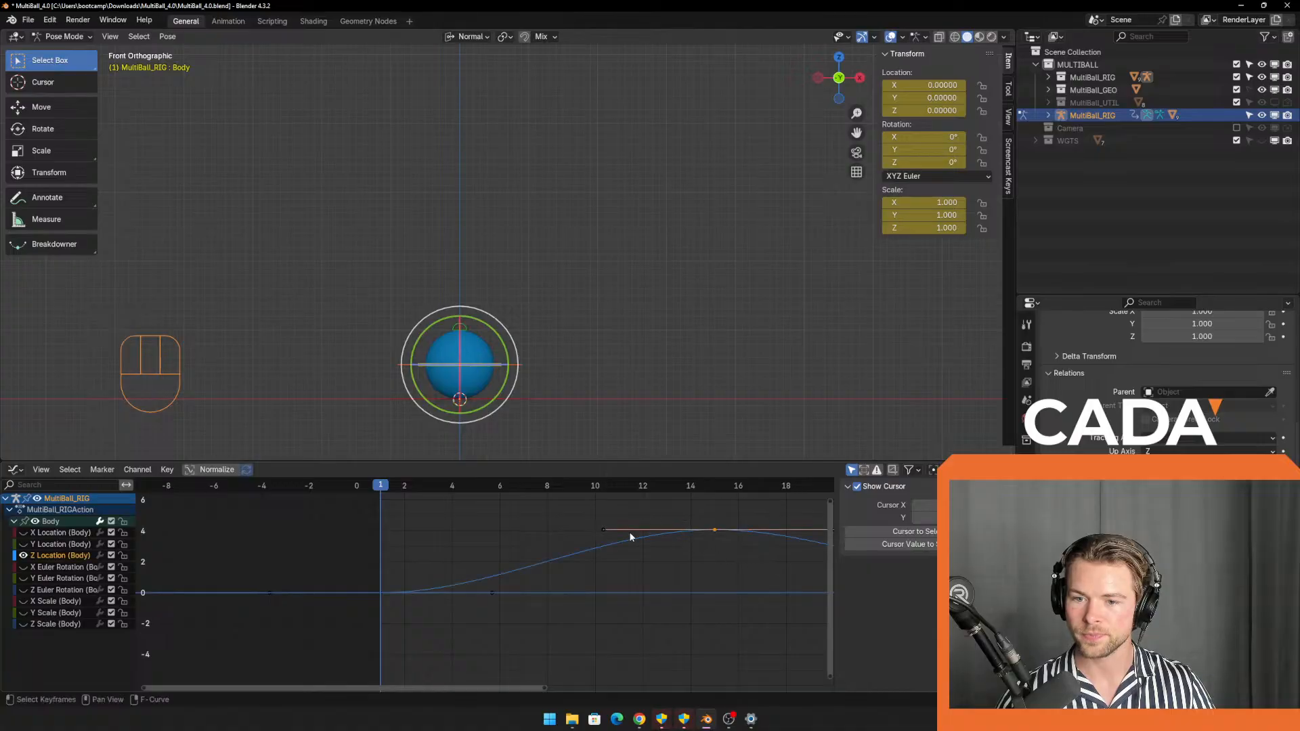
middle_click_drag(667, 580, 593, 591, "shift")
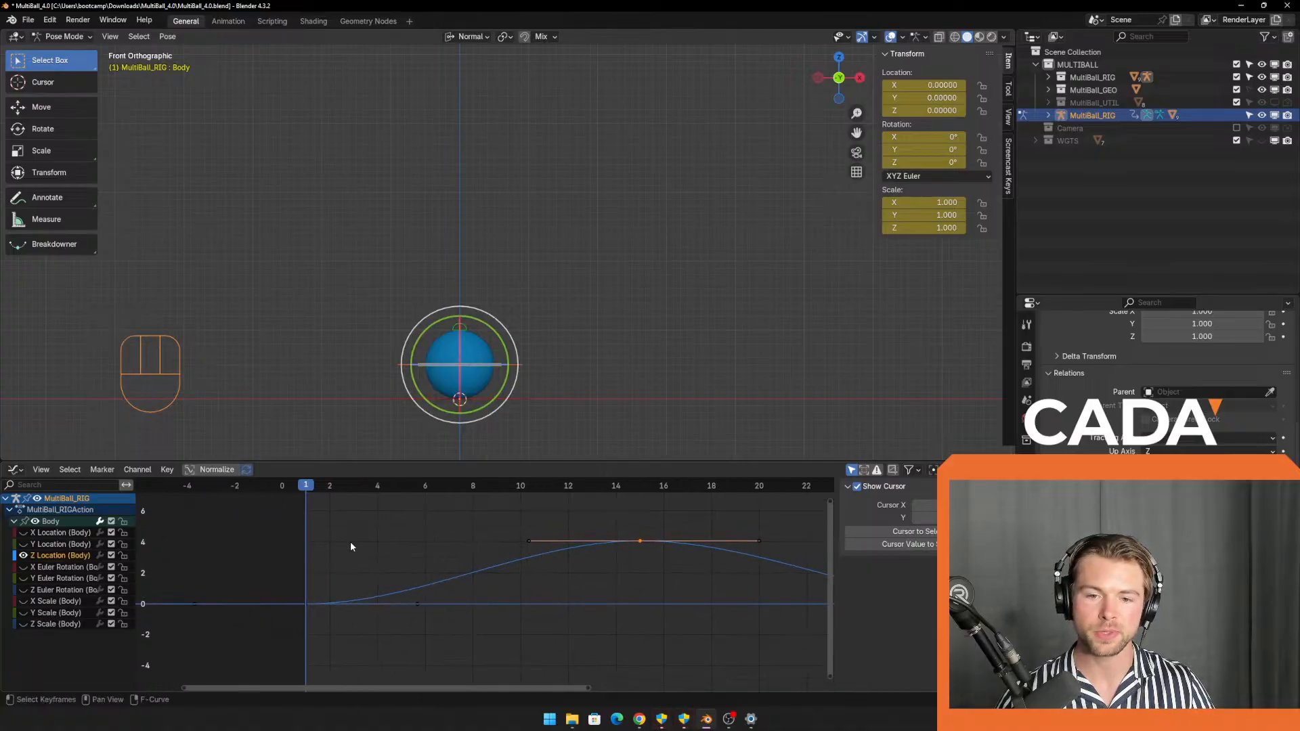
left_click_drag(351, 547, 484, 662)
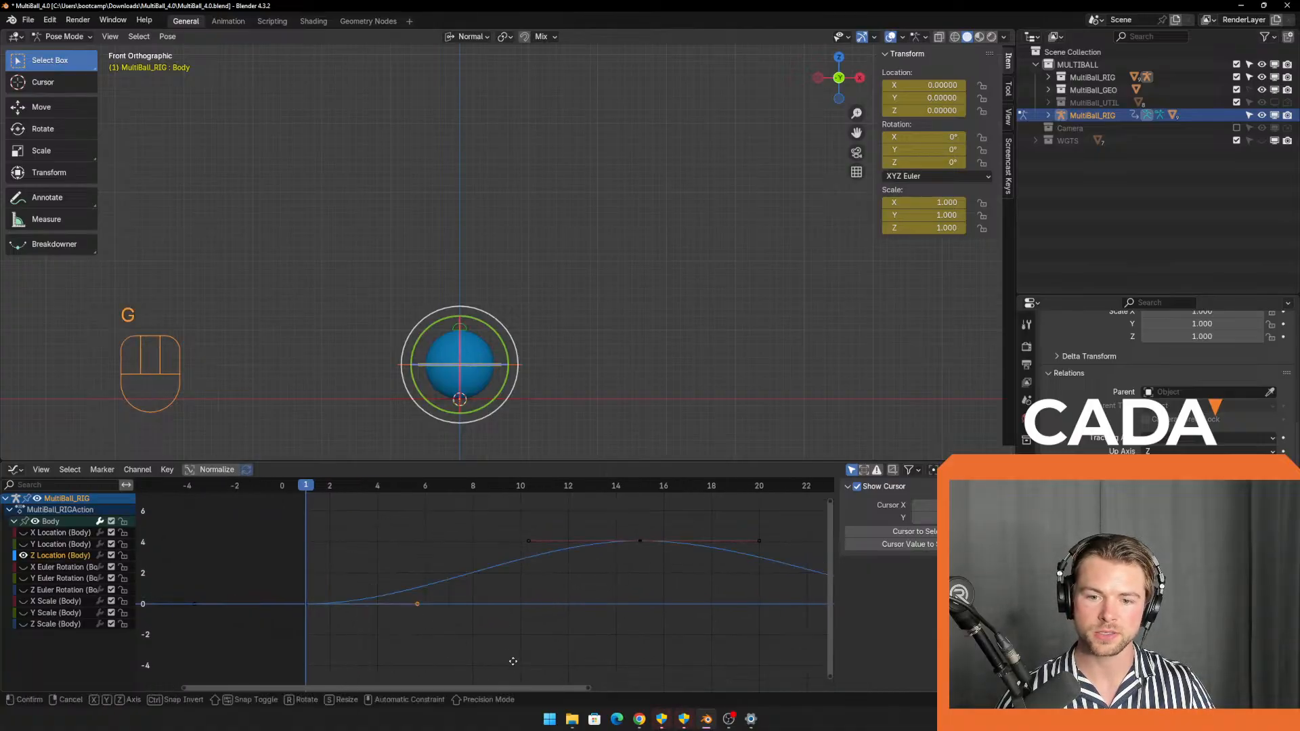
key("g")
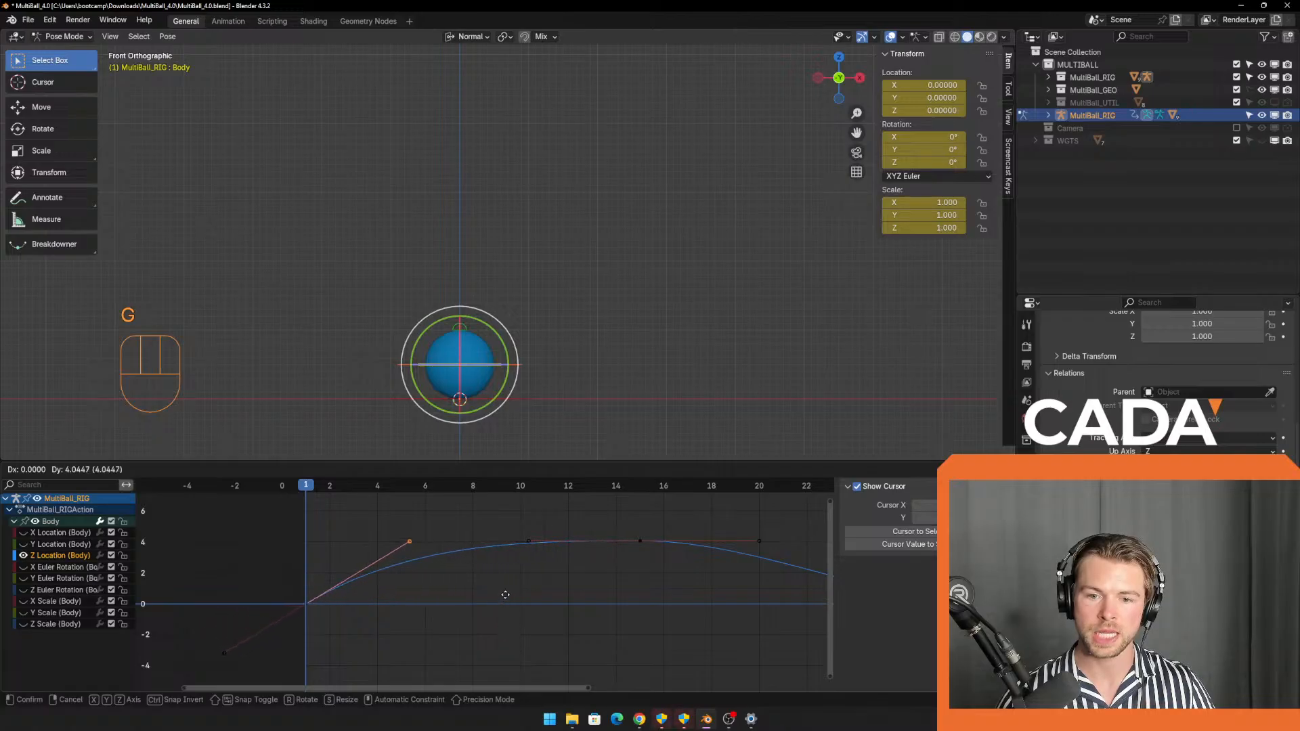
left_click(505, 597)
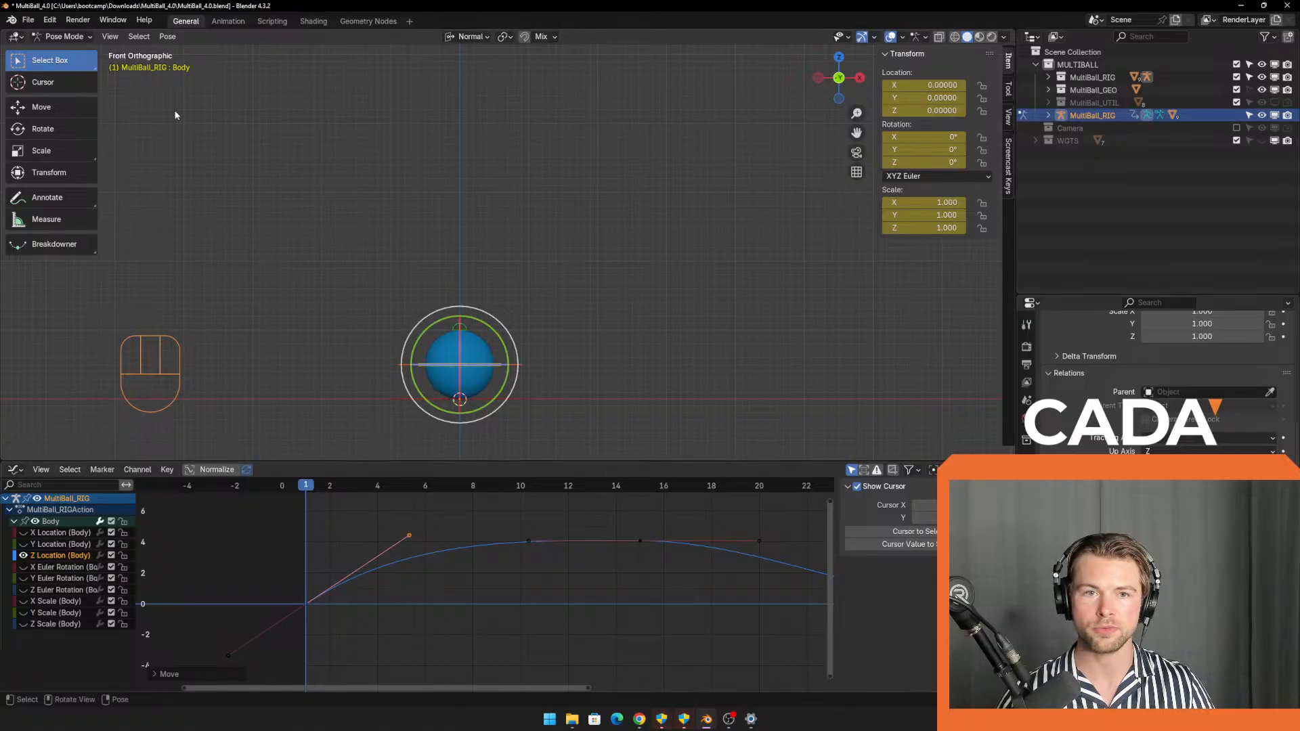
In the Animation workspace, merge the camera view into the front viewport and replace the Text Editor with the Graph Editor.
left_click(226, 22)
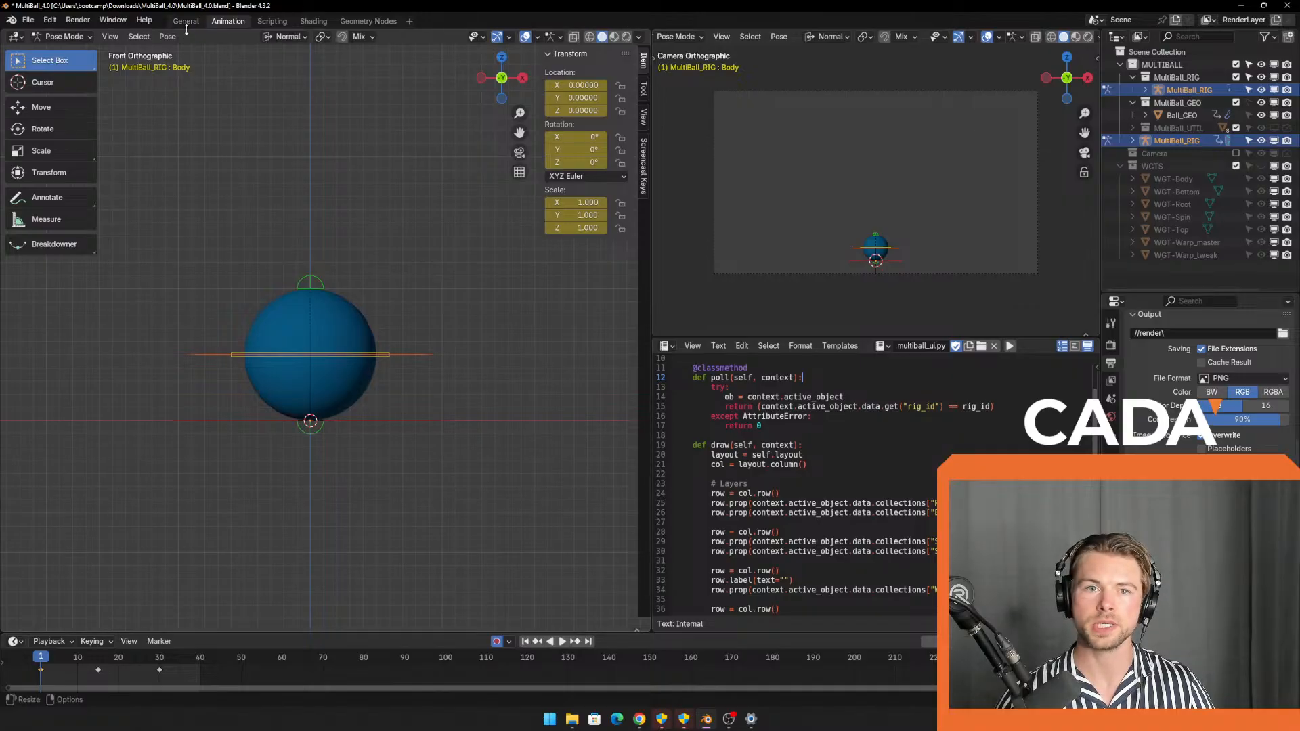
left_click(192, 24)
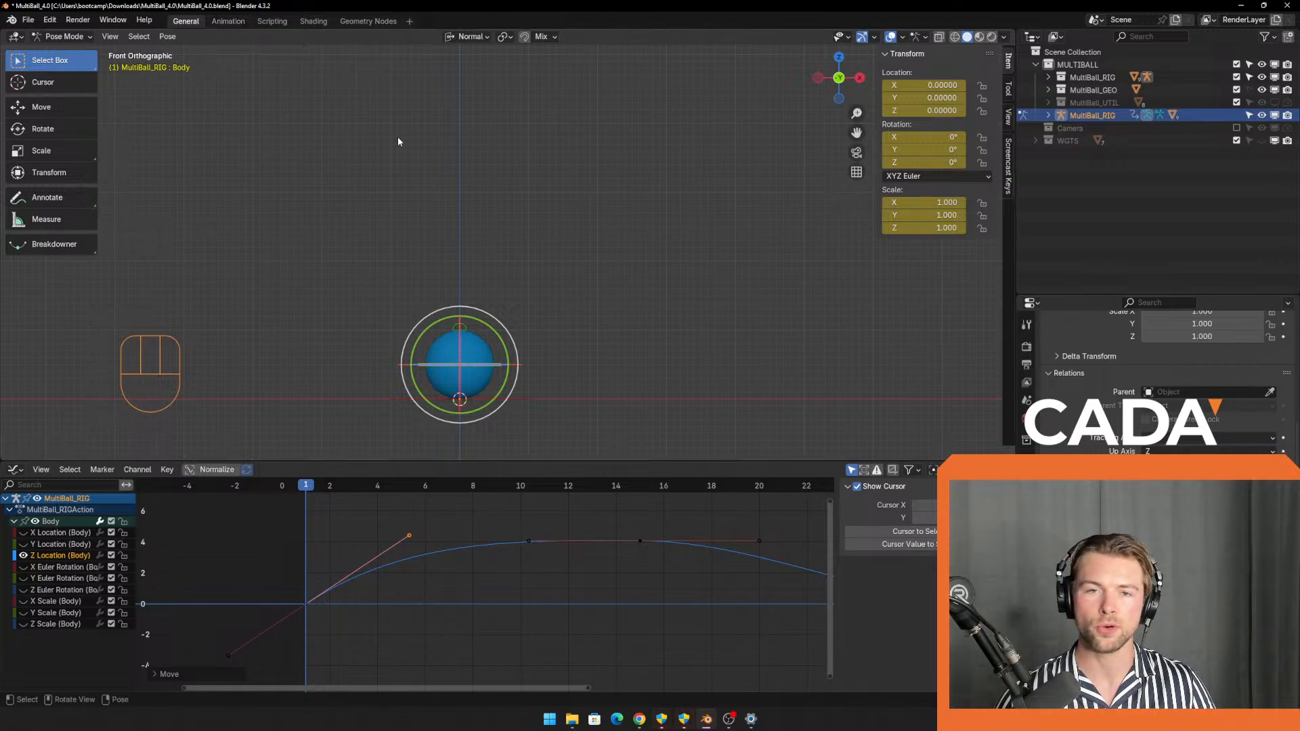
left_click(228, 23)
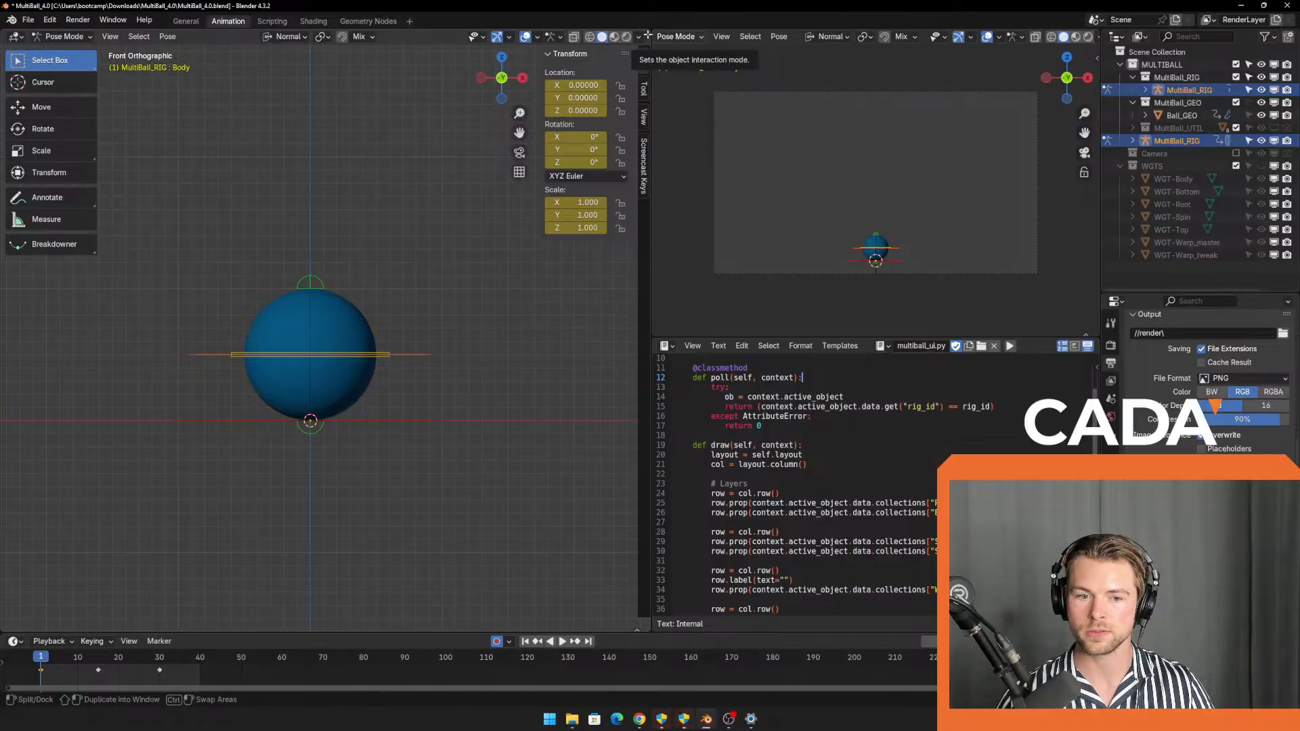
mouse_move(647, 34)
left_mouse_down()
mouse_move(821, 42)
mouse_move(660, 35)
left_mouse_up()
left_click(18, 348)
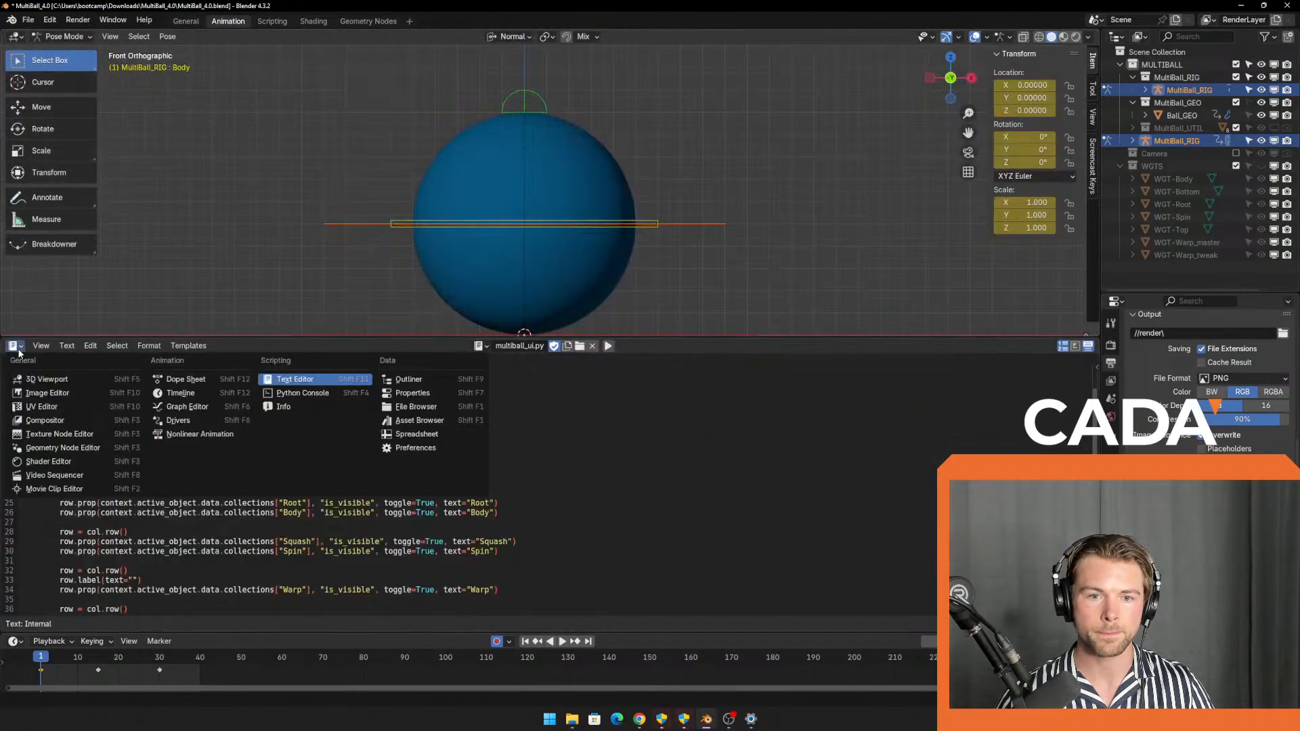
left_click(193, 408)
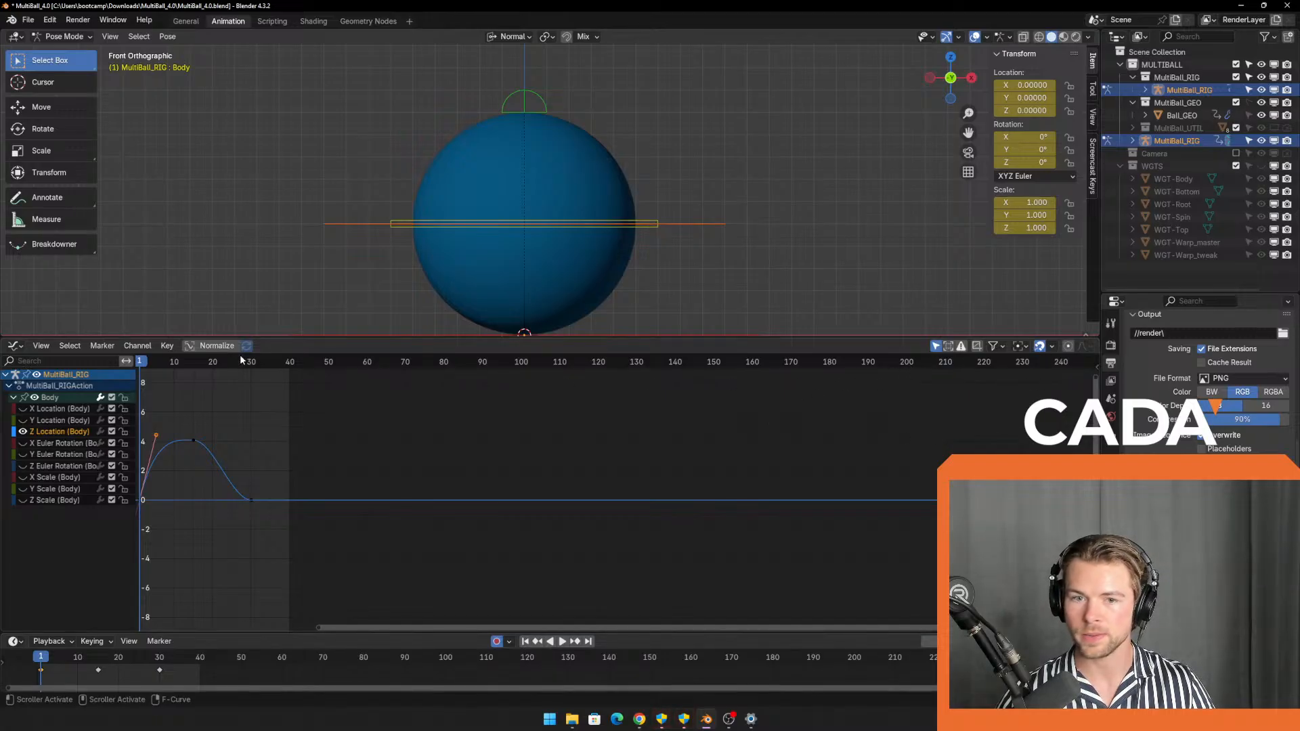
Frame the whole Z Location curve closely in the new Graph Editor to examine its shape.
left_click_drag(738, 630, 457, 629)
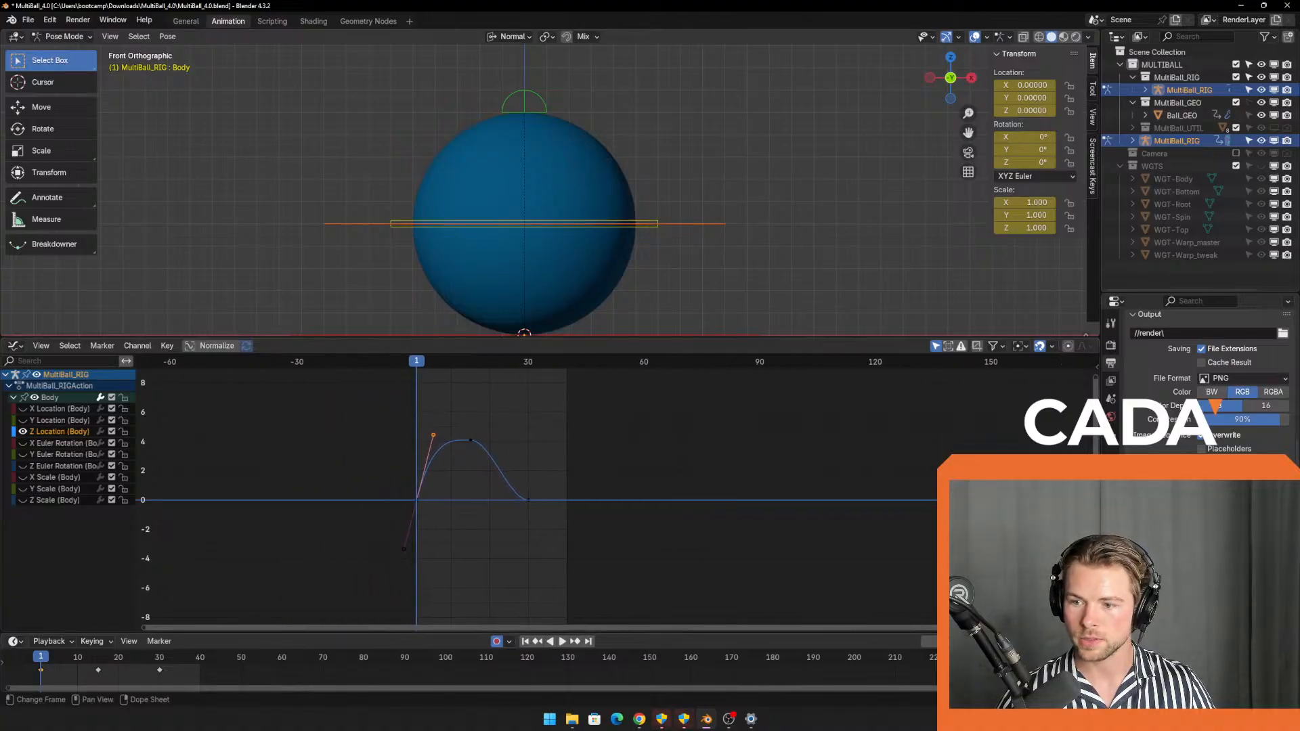
mouse_move(1093, 366)
left_mouse_down()
mouse_move(1002, 369)
mouse_move(1094, 369)
left_mouse_up()
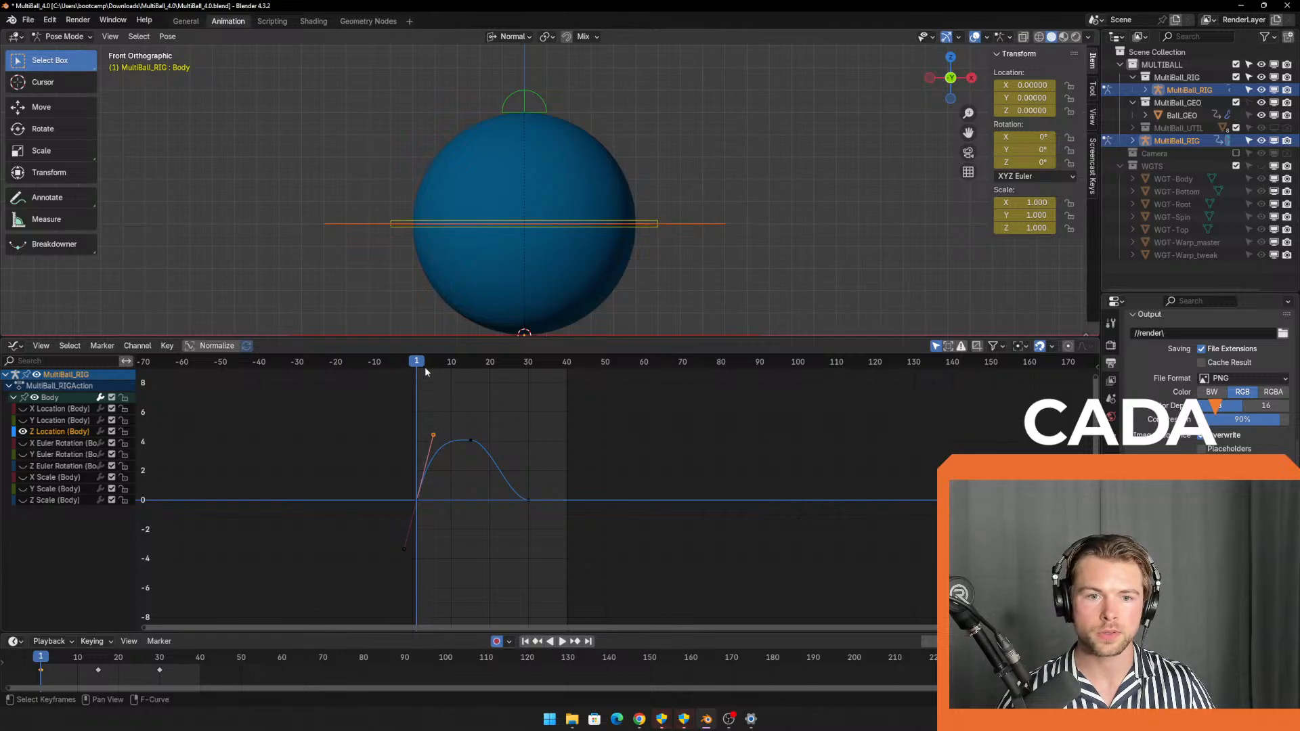
key("Home")
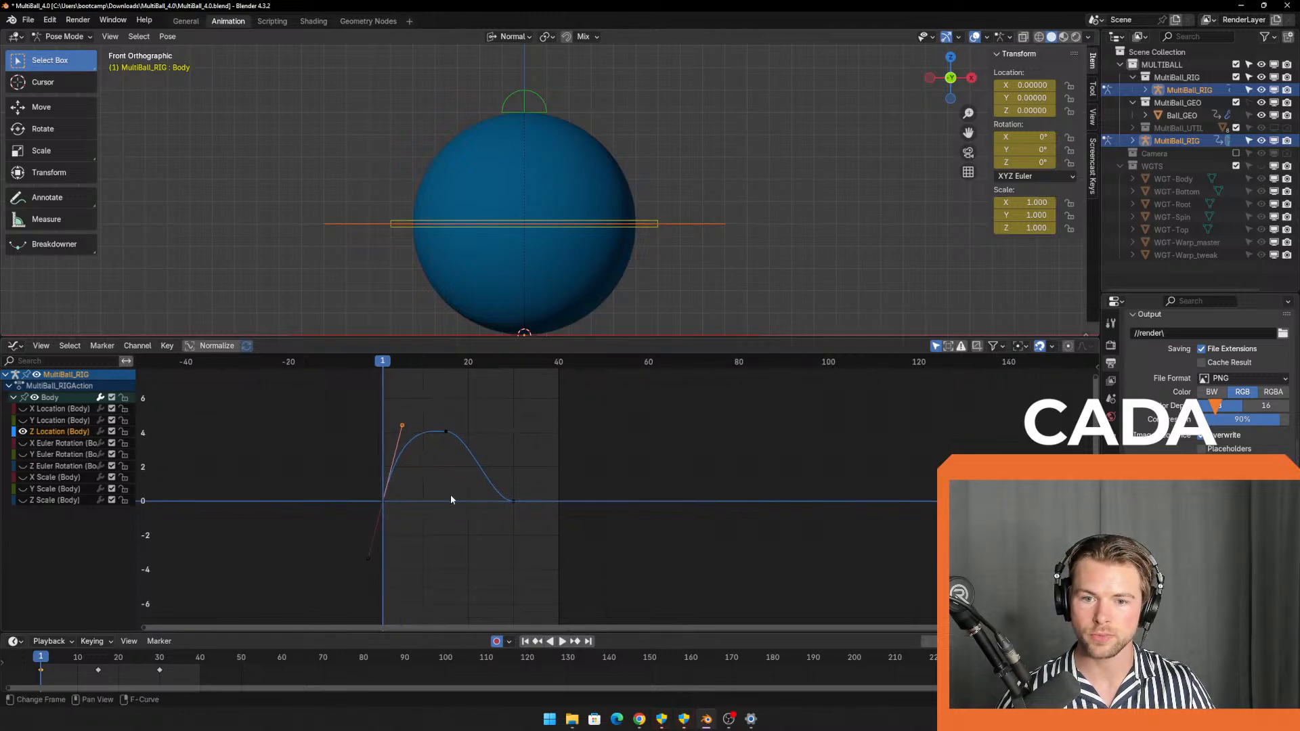
scroll(500, 504, "up", 2)
middle_click_drag(500, 505, 729, 538)
scroll(605, 532, "up", 2)
middle_click_drag(618, 528, 705, 550)
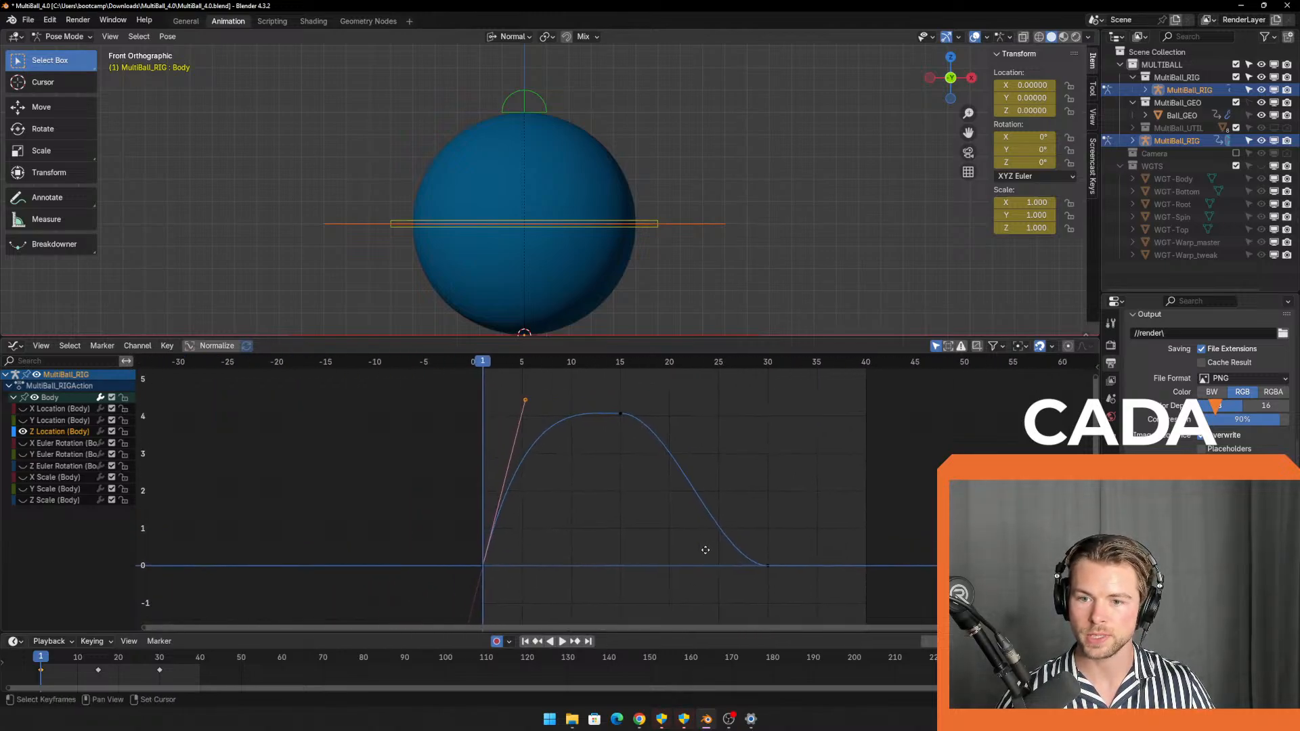
middle_click_drag(634, 507, 674, 525)
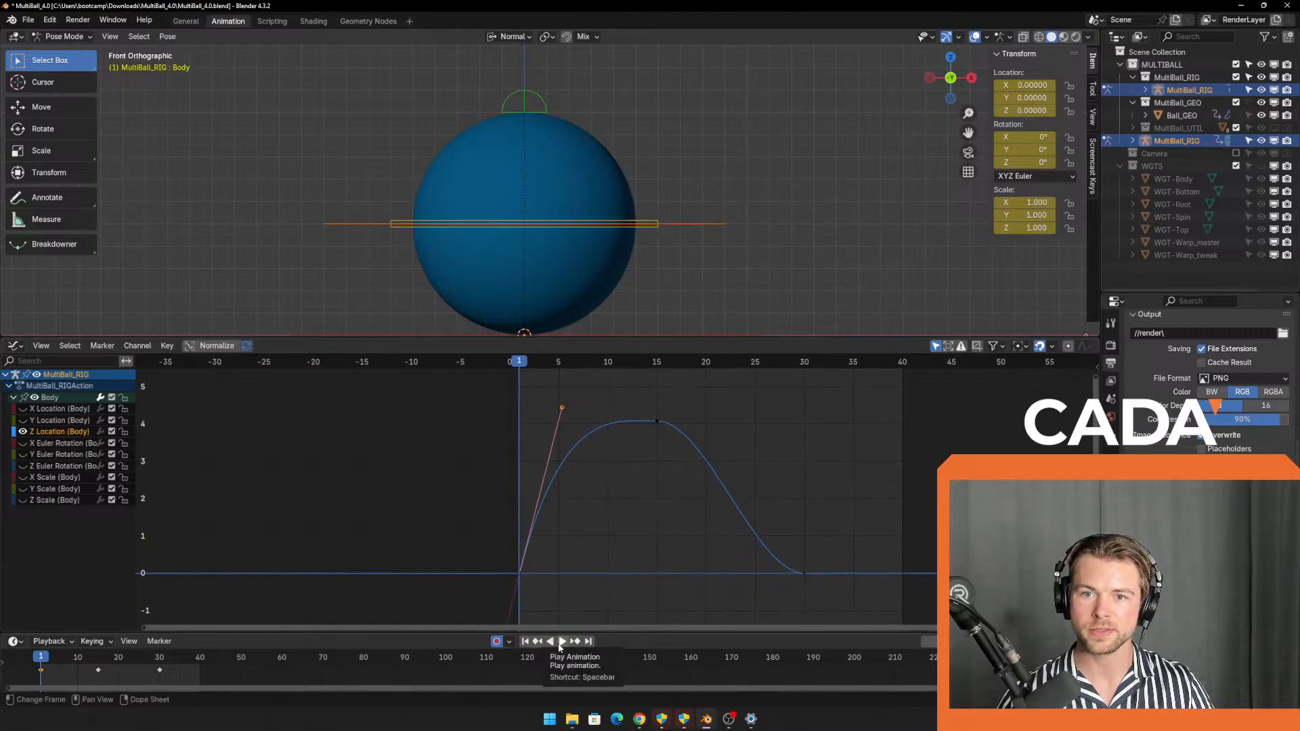
Play the bounce with the ball's whole path in the front viewport, and stop the playback.
scroll(546, 201, "down", 6)
scroll(632, 249, "down", 3)
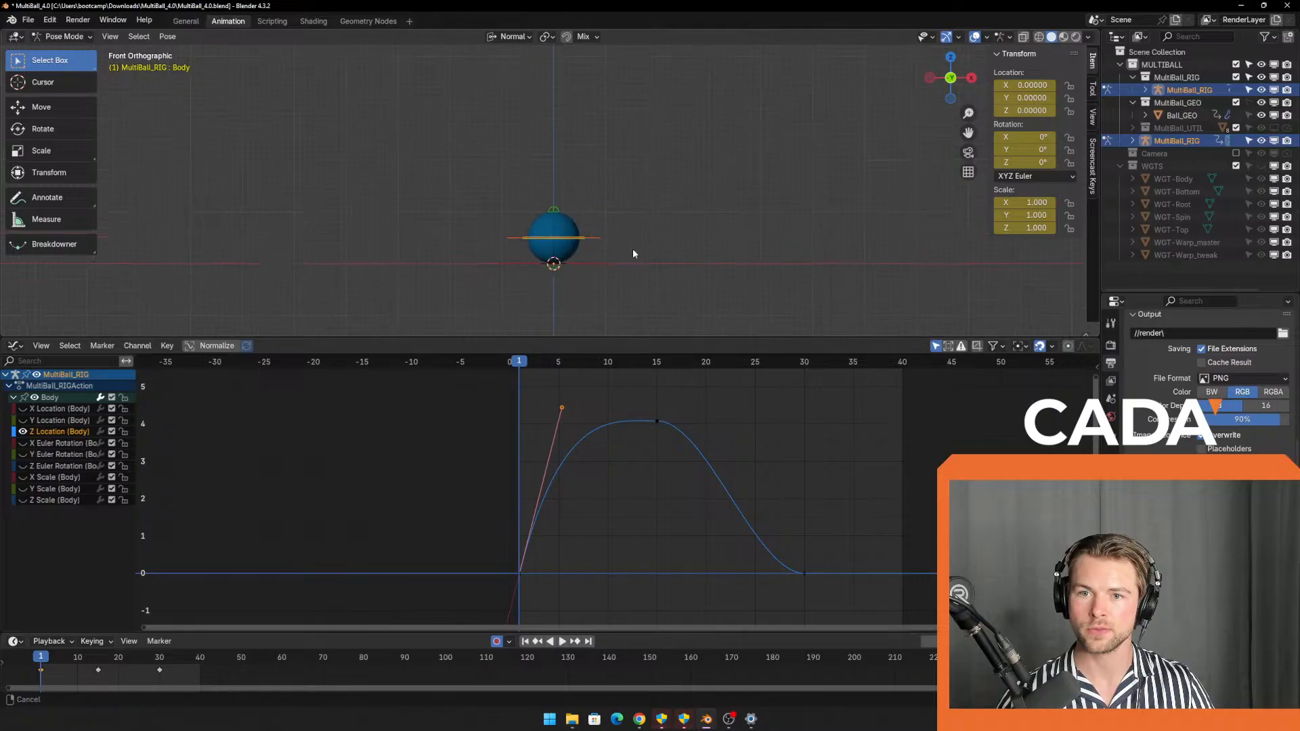
left_click(566, 647)
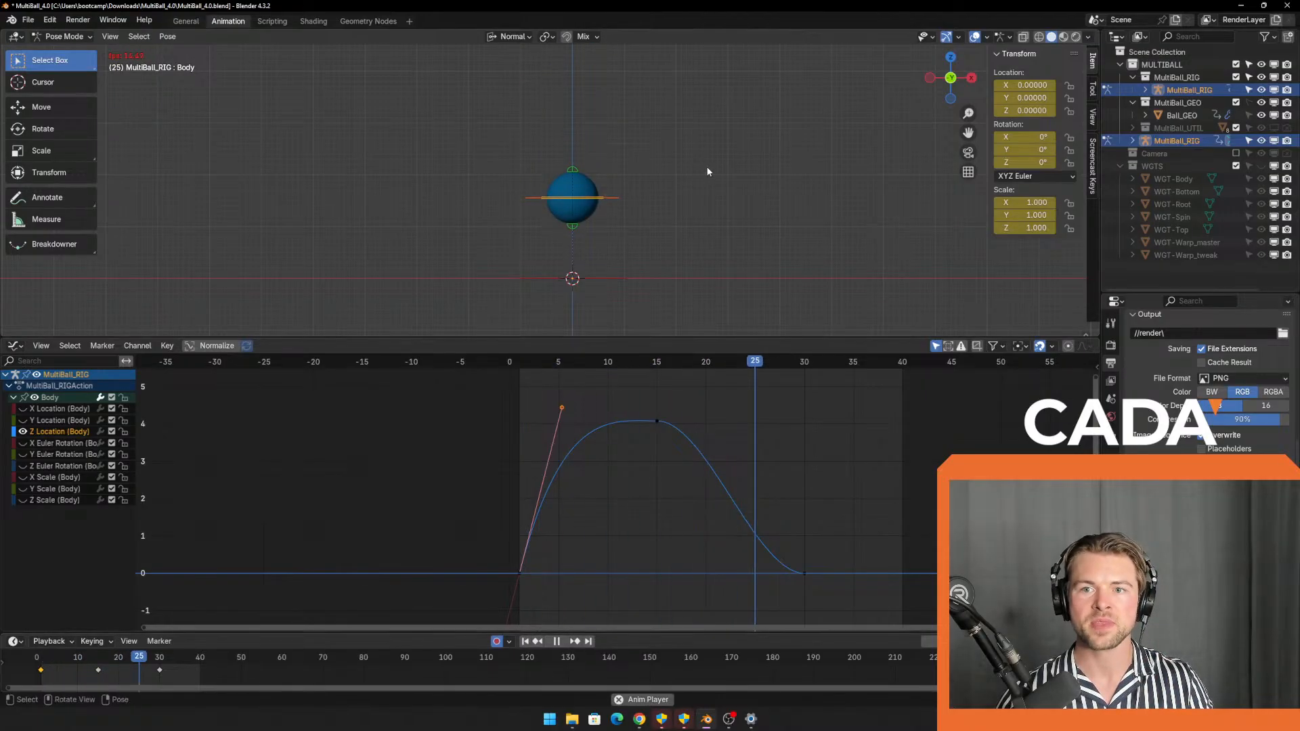
left_click(557, 641)
left_click_drag(728, 532, 825, 600)
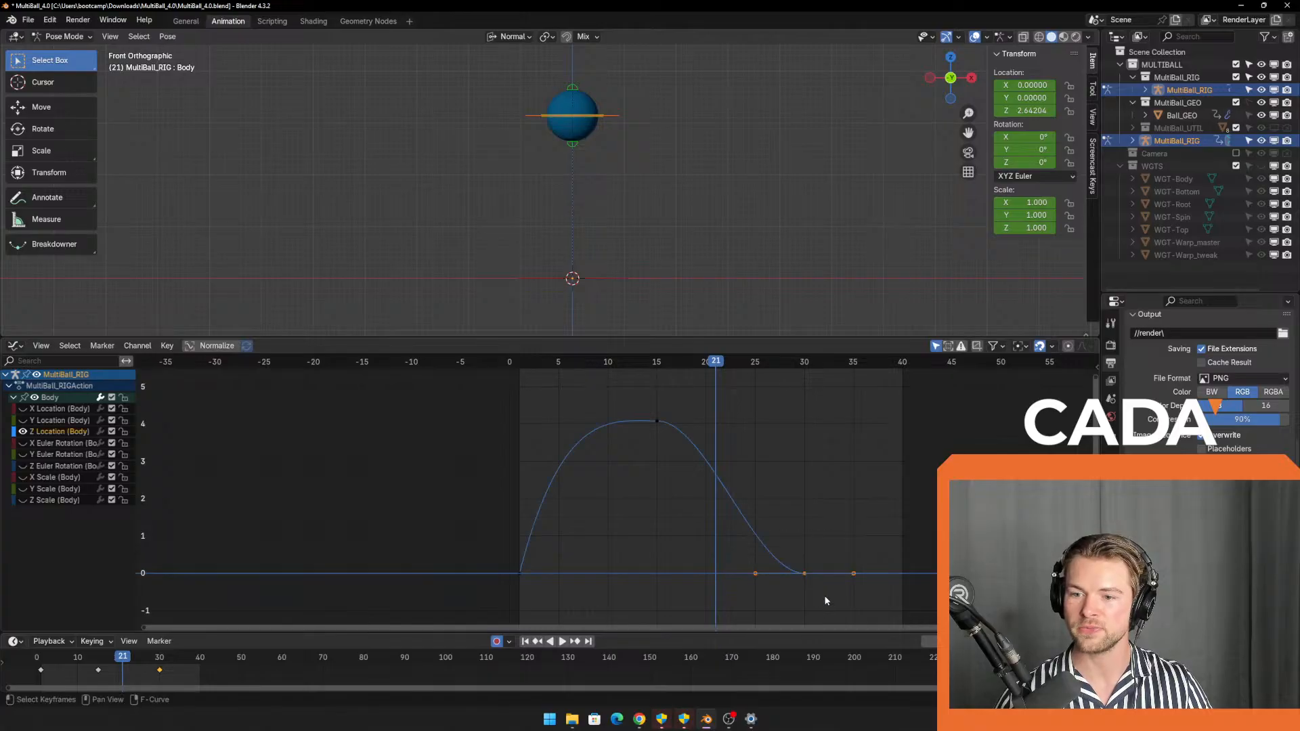
left_click_drag(829, 539, 867, 591)
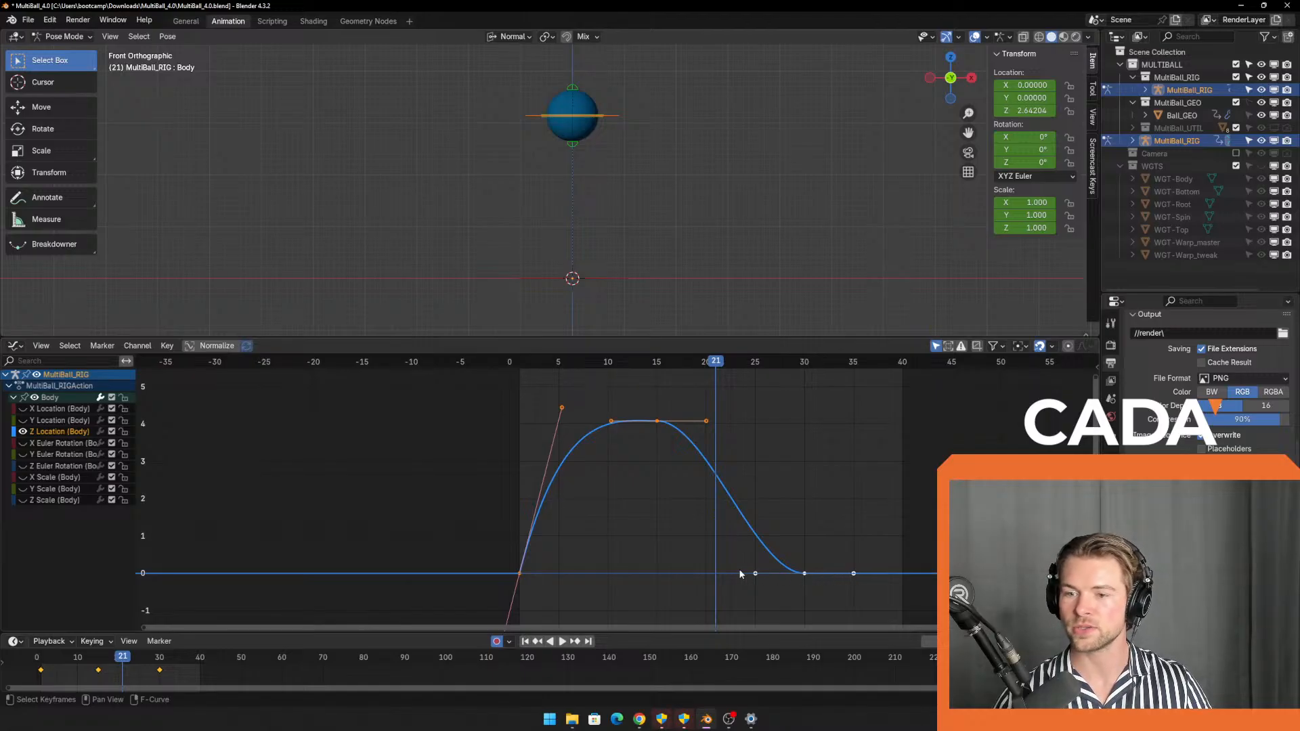
middle_click_drag(864, 530, 786, 455)
key("g")
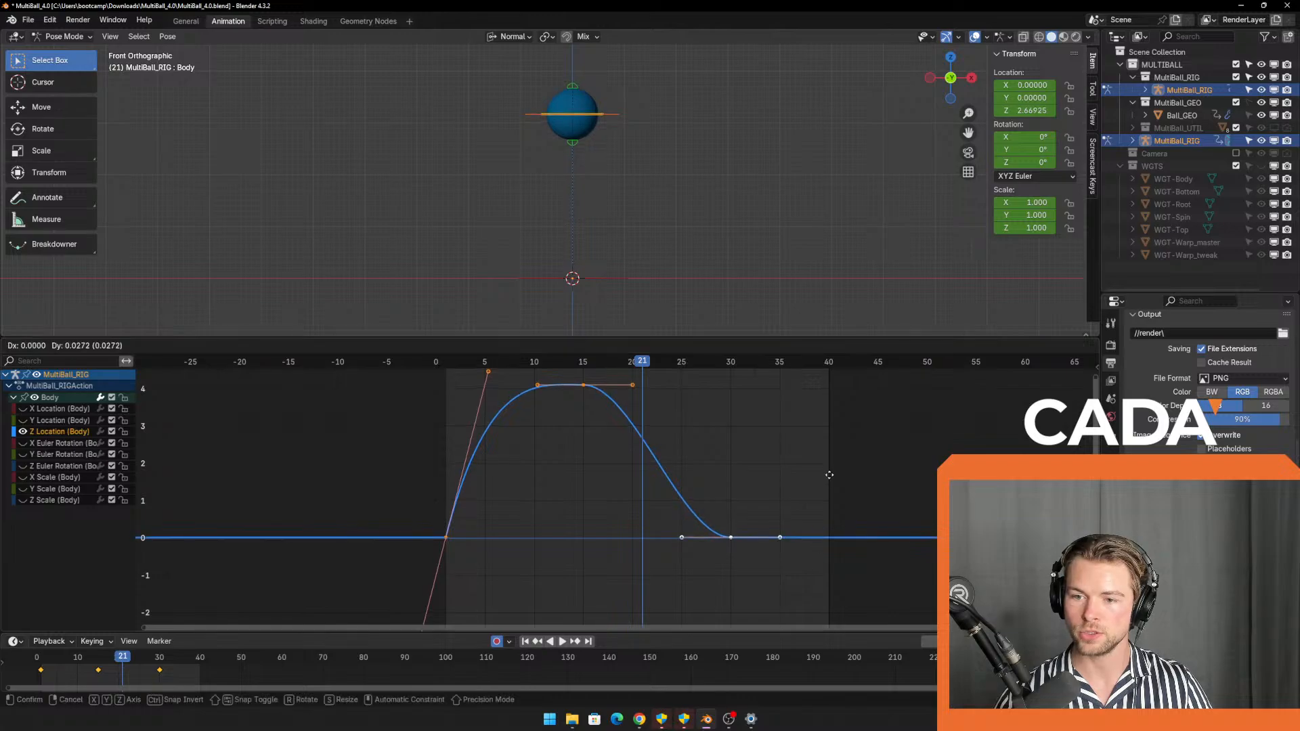
right_click(830, 472)
Try to move the Z Location keyframe at frame 30 and its right handle in the Graph Editor.
left_click_drag(724, 507, 736, 553)
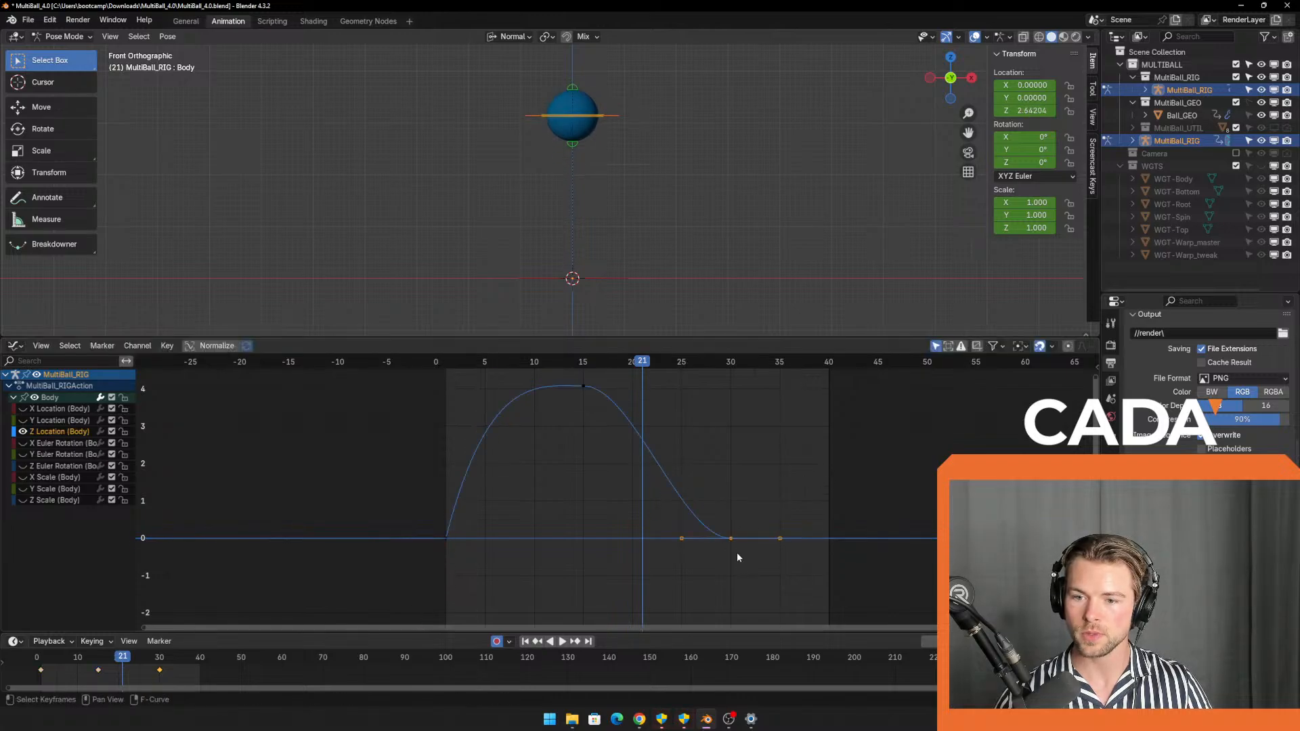
scroll(753, 507, "up", 2)
middle_click_drag(764, 463, 644, 432)
left_click_drag(666, 459, 619, 521)
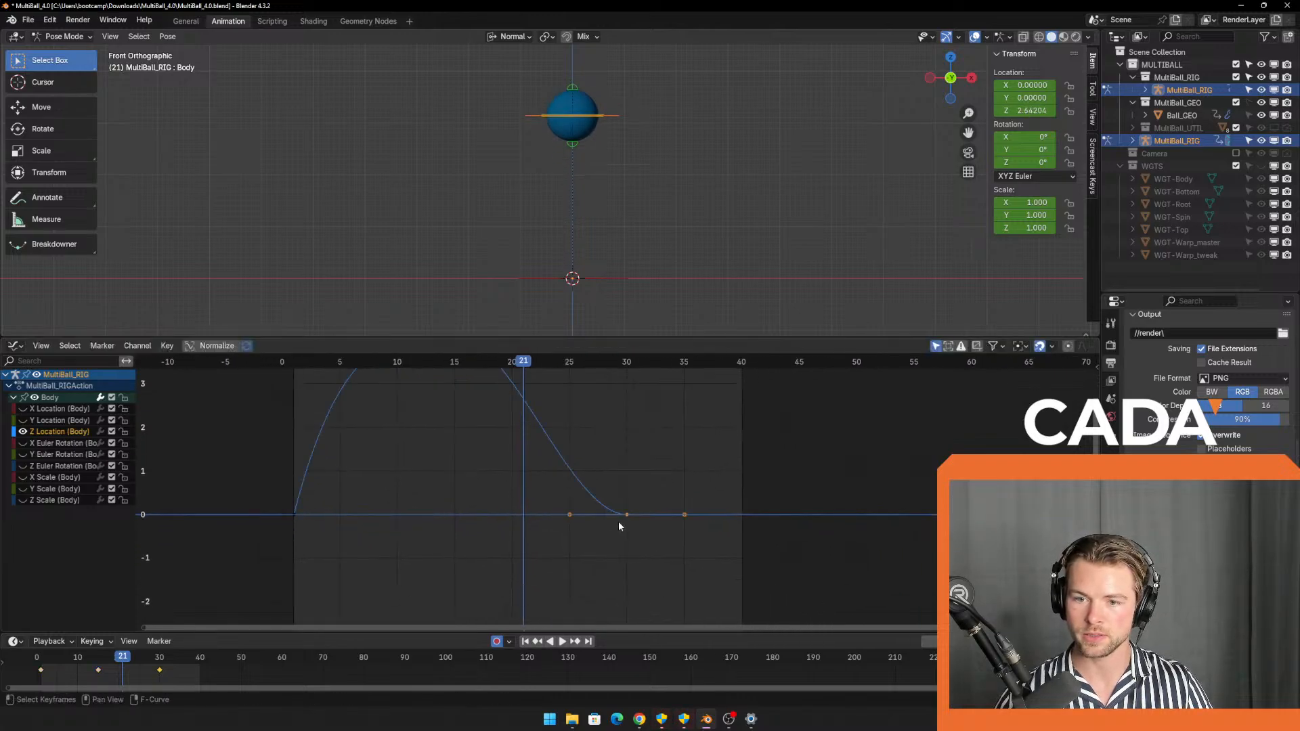
left_click_drag(672, 485, 602, 547)
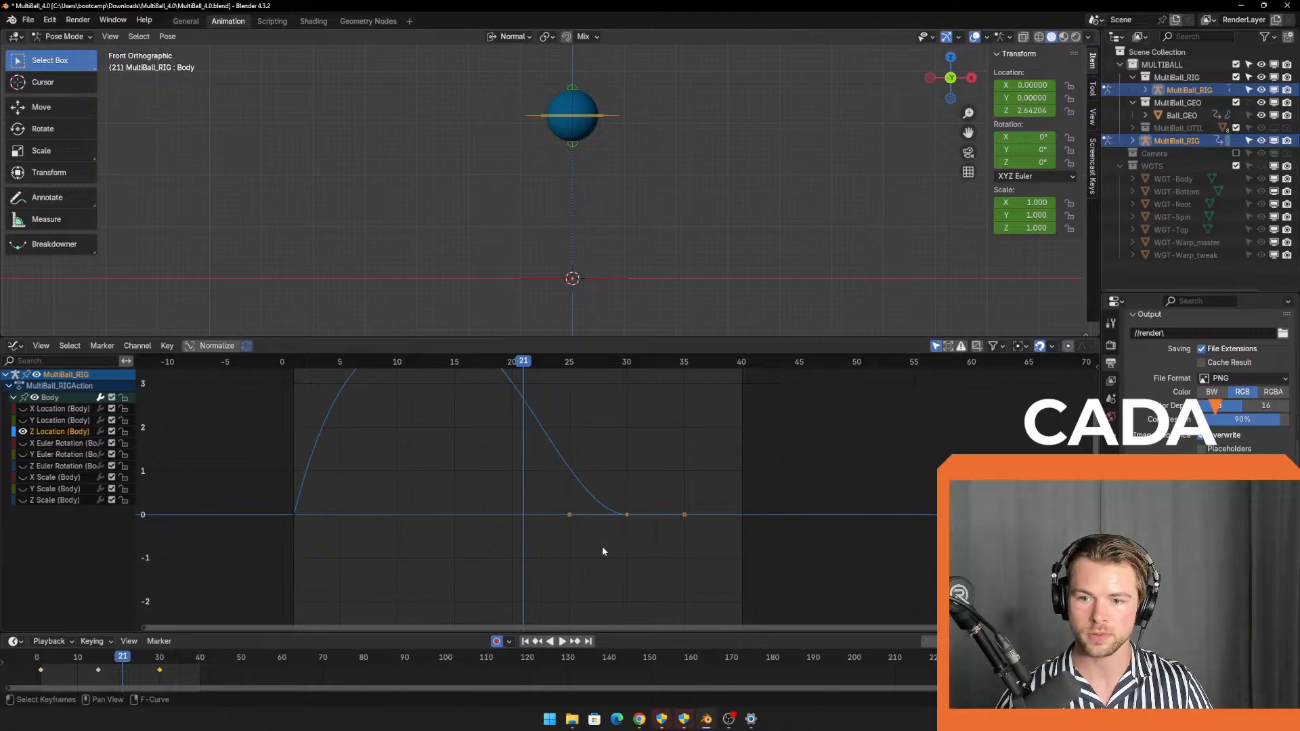
scroll(640, 524, "up", 1)
scroll(642, 523, "up", 1)
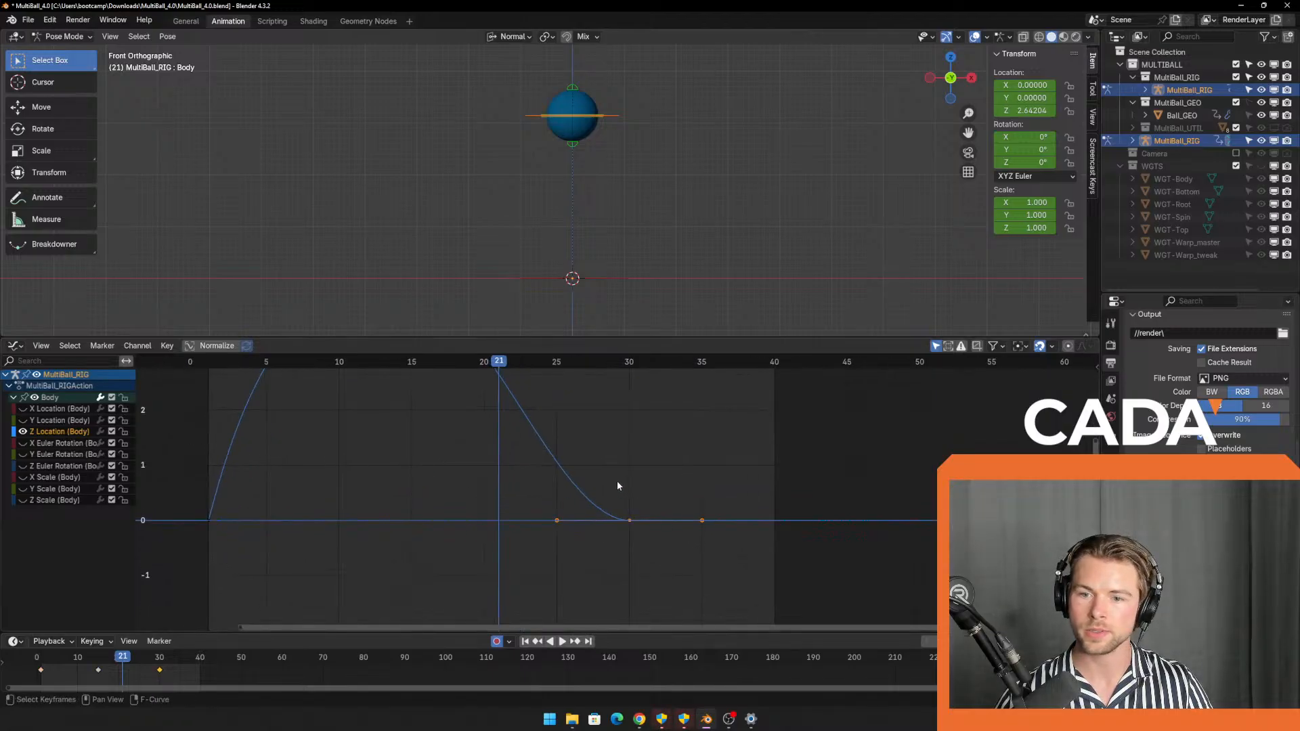
key("g")
right_click(646, 498)
left_click_drag(682, 502, 741, 545)
key("g")
right_click(742, 551)
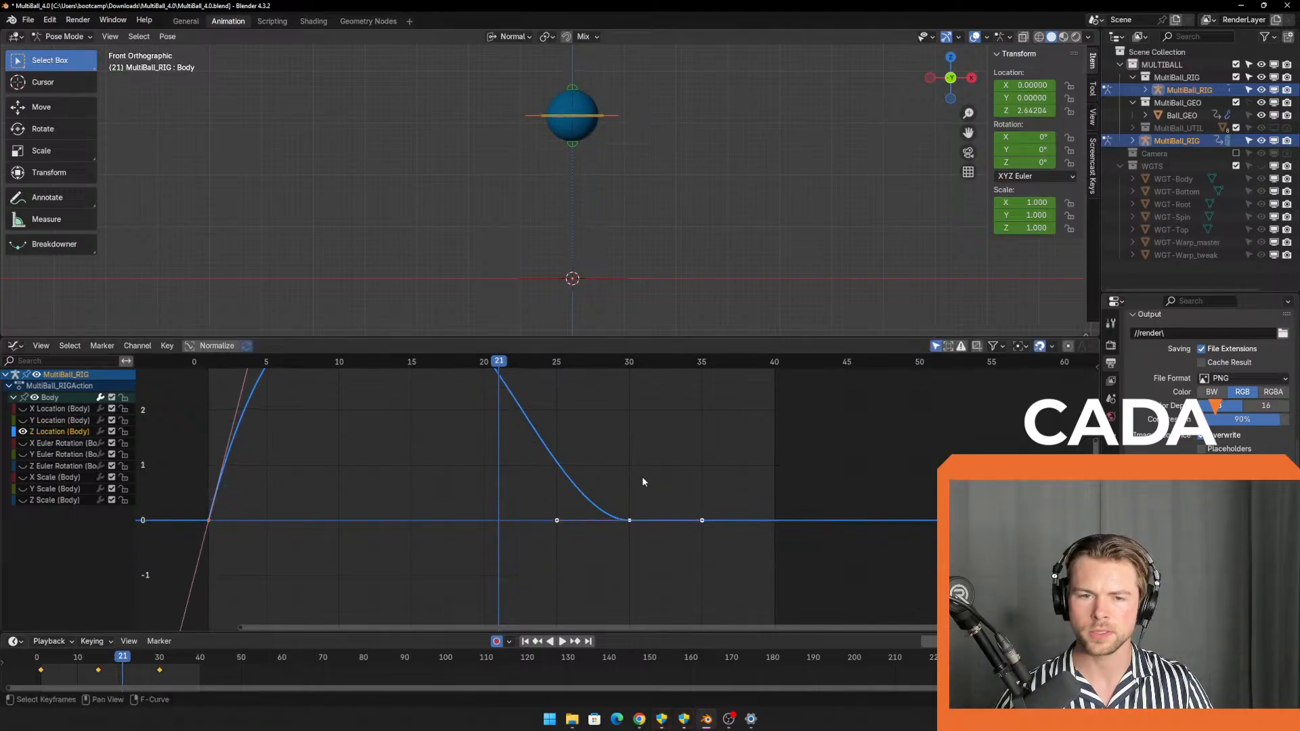
Set the handle type of the Z Location keyframe at frame 30 to Free in the Graph Editor.
left_click_drag(651, 481, 609, 548)
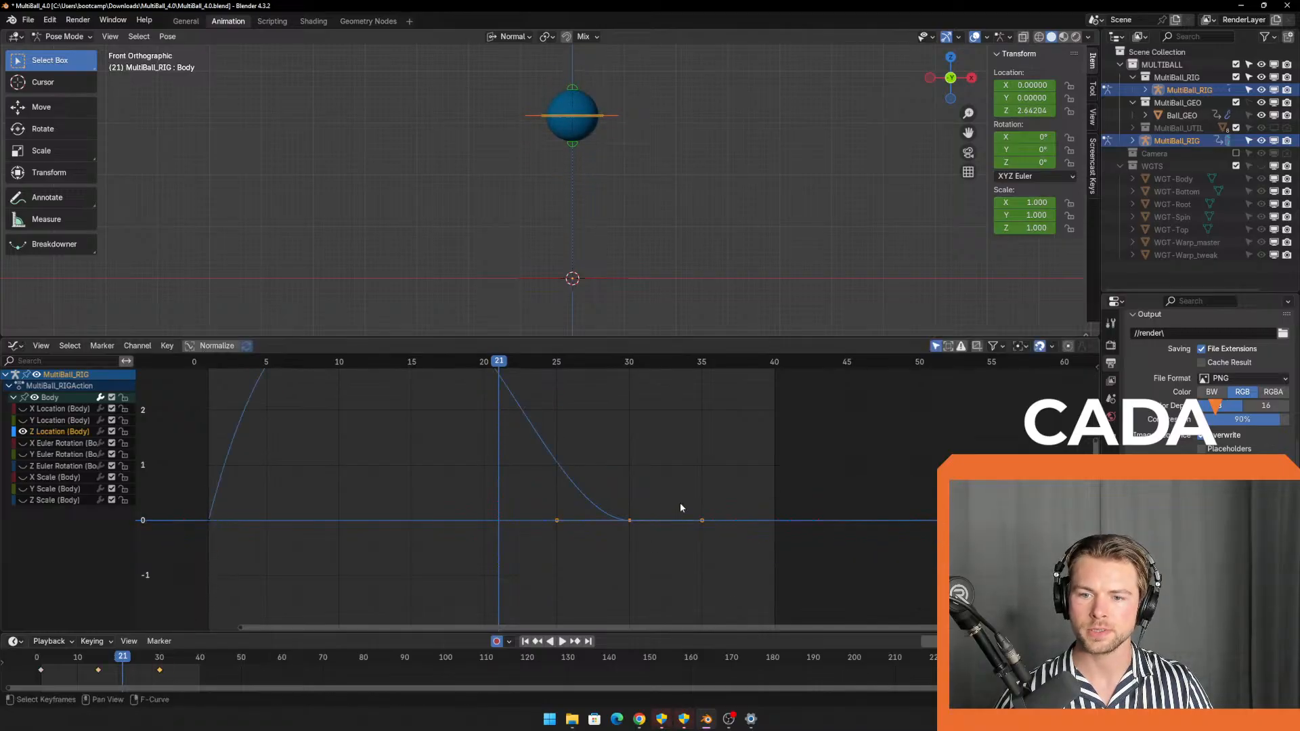
key("g")
right_click(765, 486)
left_click_drag(659, 498, 624, 522)
right_click(624, 522)
mouse_move(624, 523)
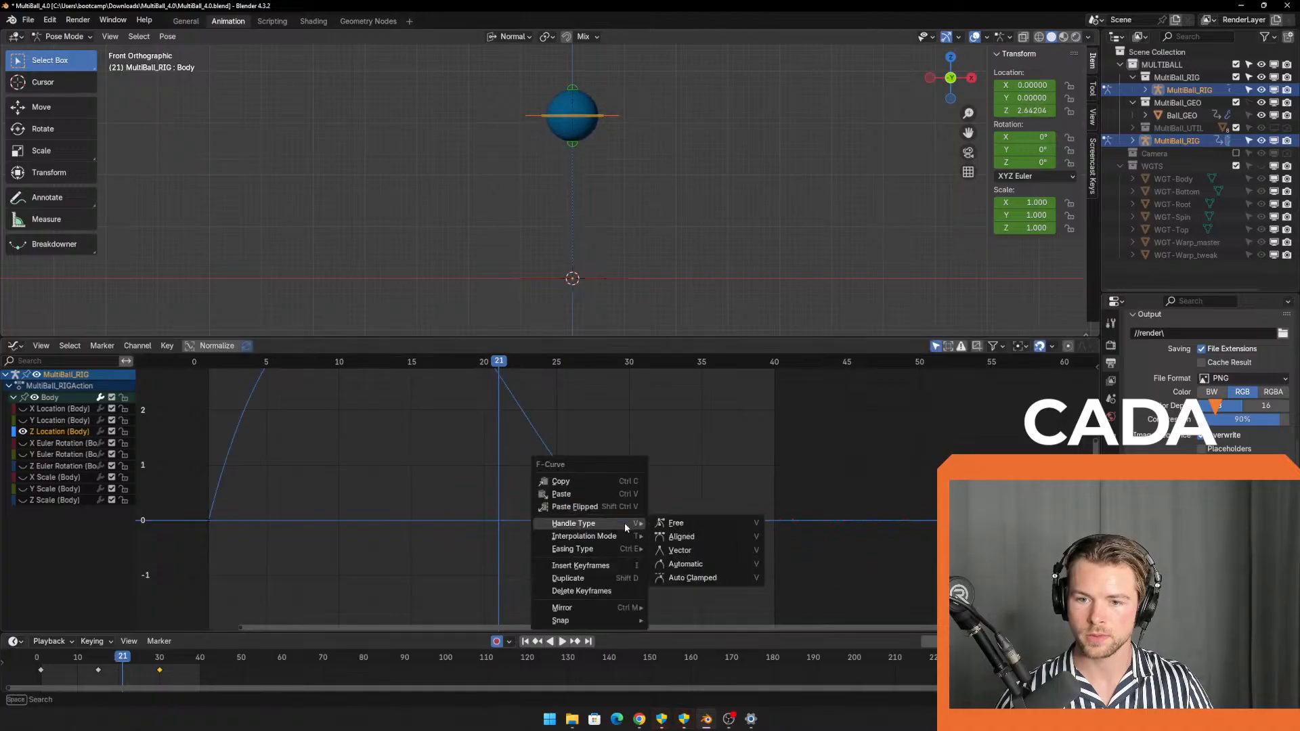
left_click(674, 524)
Try to move the Z Location keyframe at frame 30 with its free handles.
key("g")
right_click(677, 484)
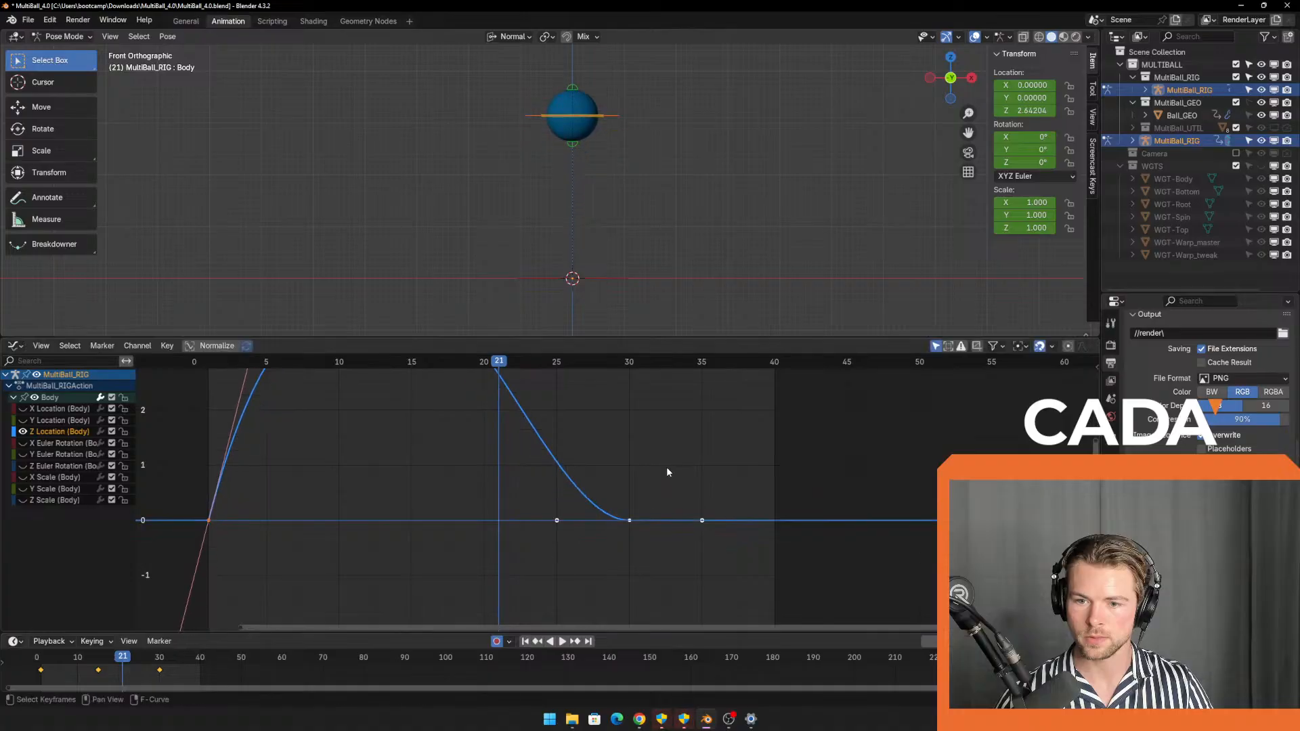
left_click_drag(666, 471, 623, 529)
key("g")
left_click(624, 526)
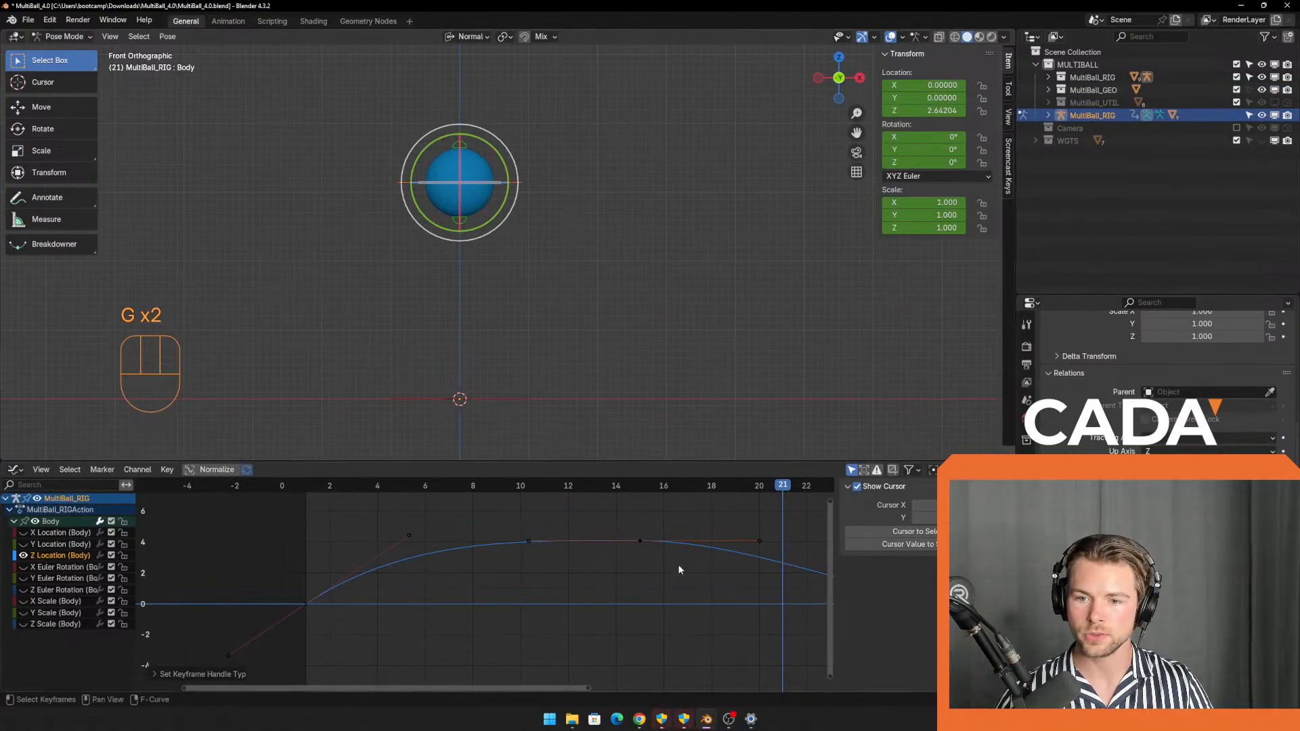
Select the left handle of the frame 30 keyframe in the General workspace's Graph Editor, and return to the Animation workspace.
middle_click_drag(679, 569, 620, 563, "shift")
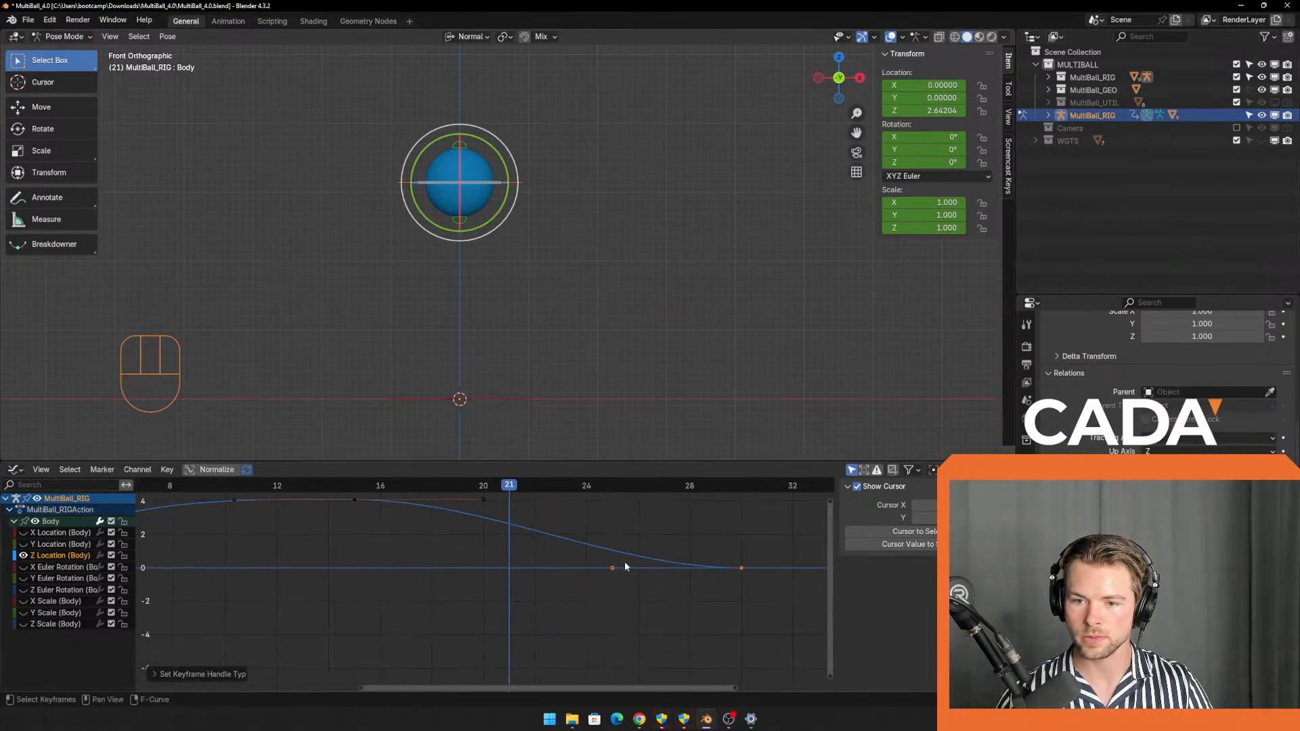
middle_click_drag(784, 591, 577, 604, "shift")
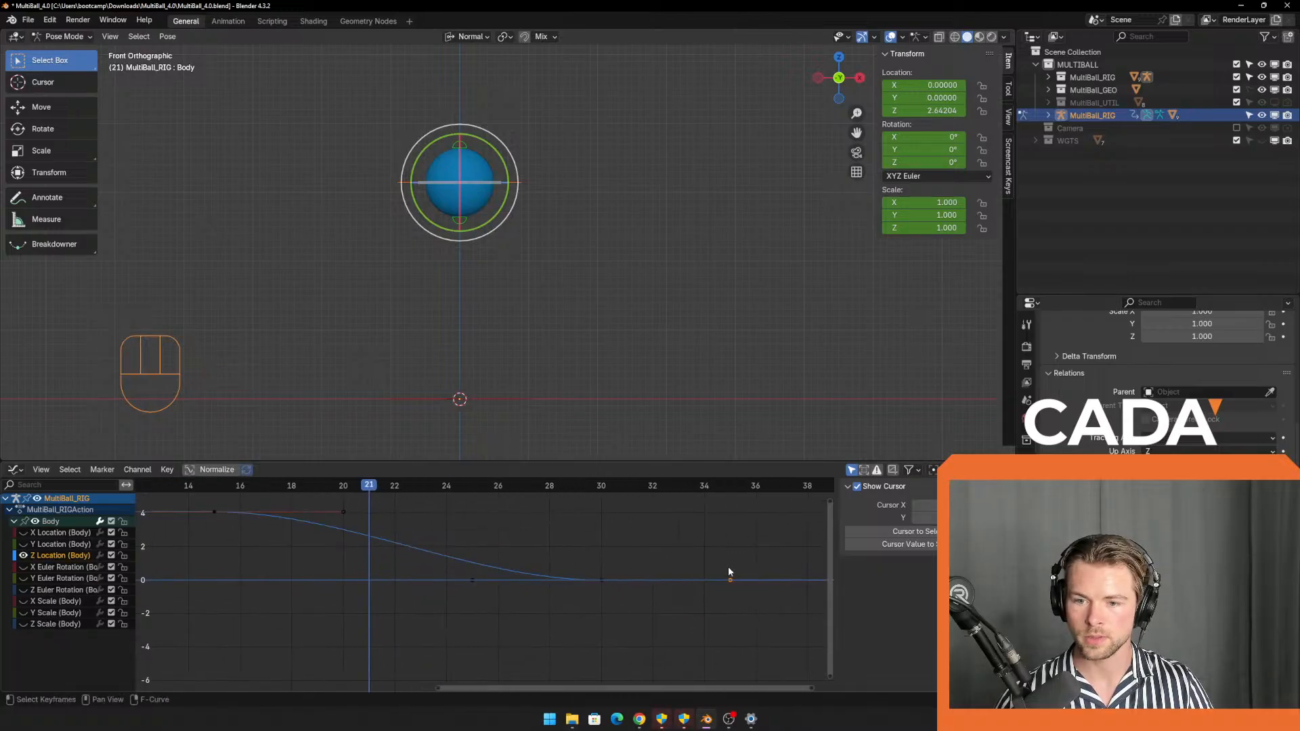
left_click_drag(469, 538, 505, 592)
left_click(227, 21)
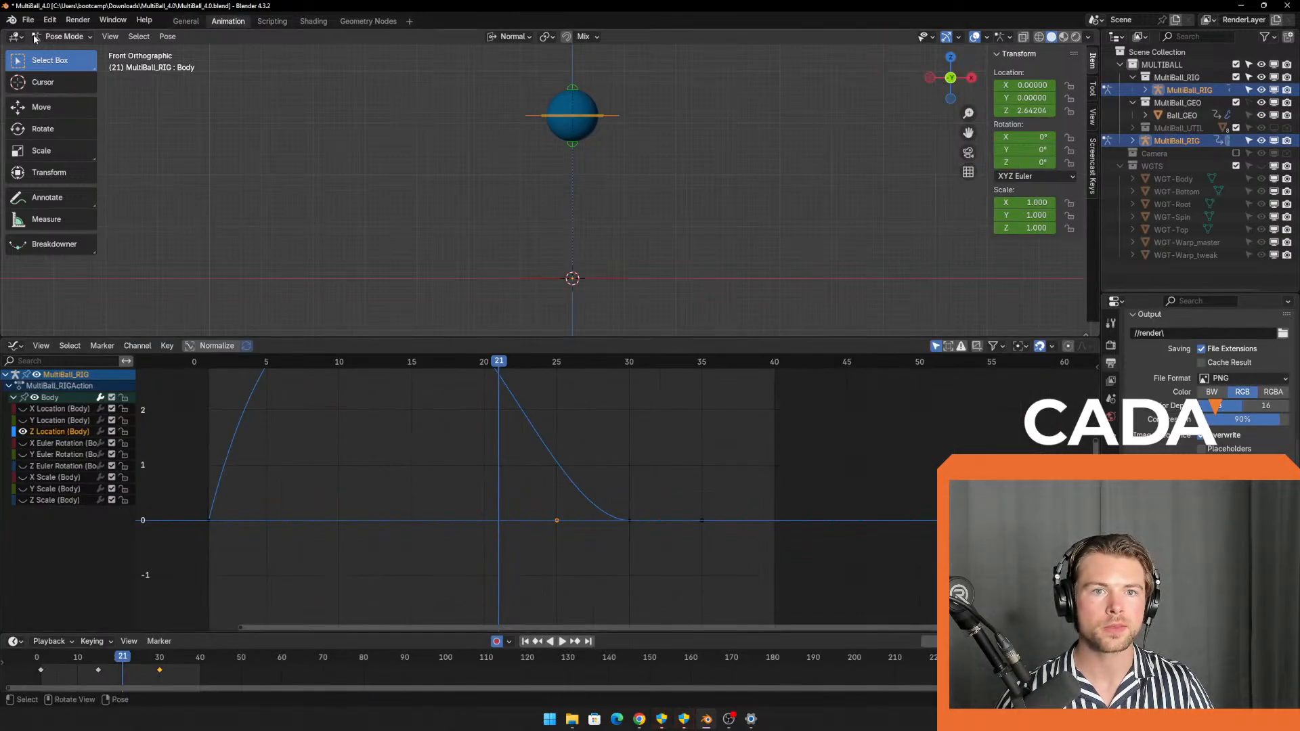
Try to select and move the frame 30 keyframe's left handle separately in the Animation workspace's Graph Editor.
left_click(13, 346)
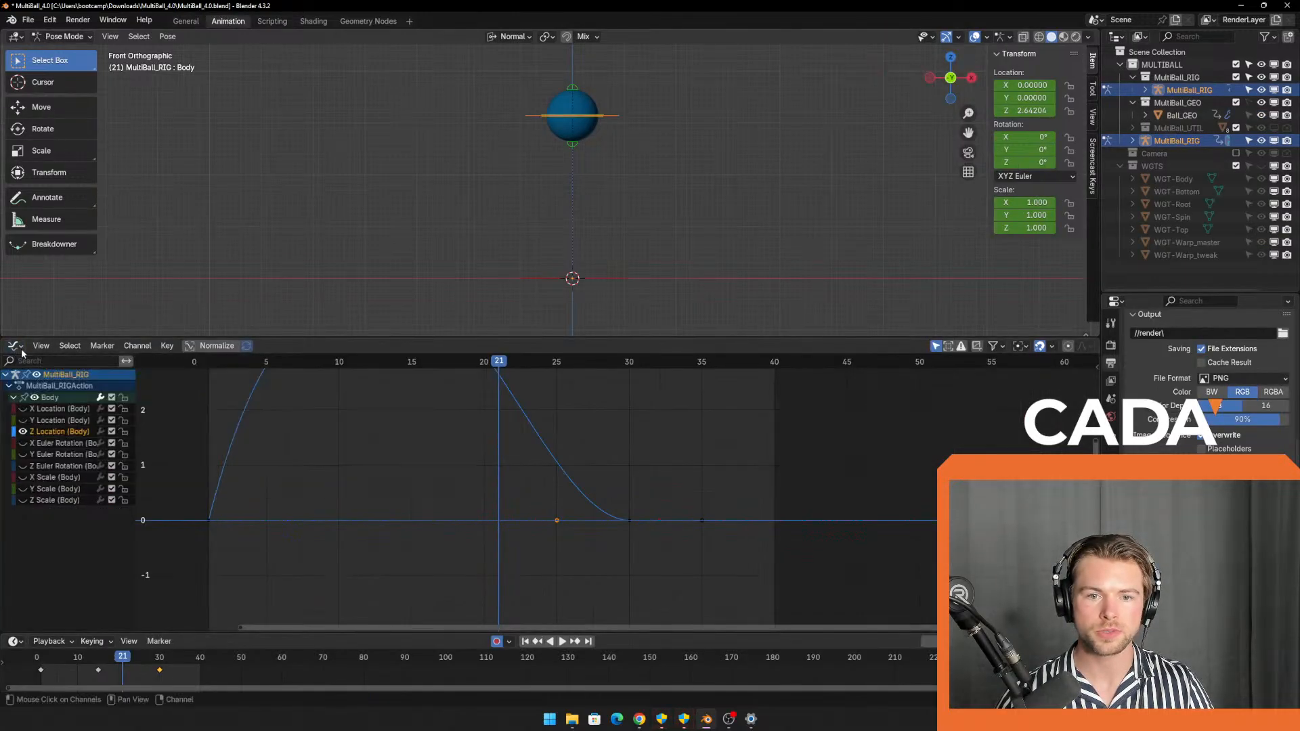
middle_click_drag(464, 452, 467, 475)
left_click_drag(499, 507, 582, 570)
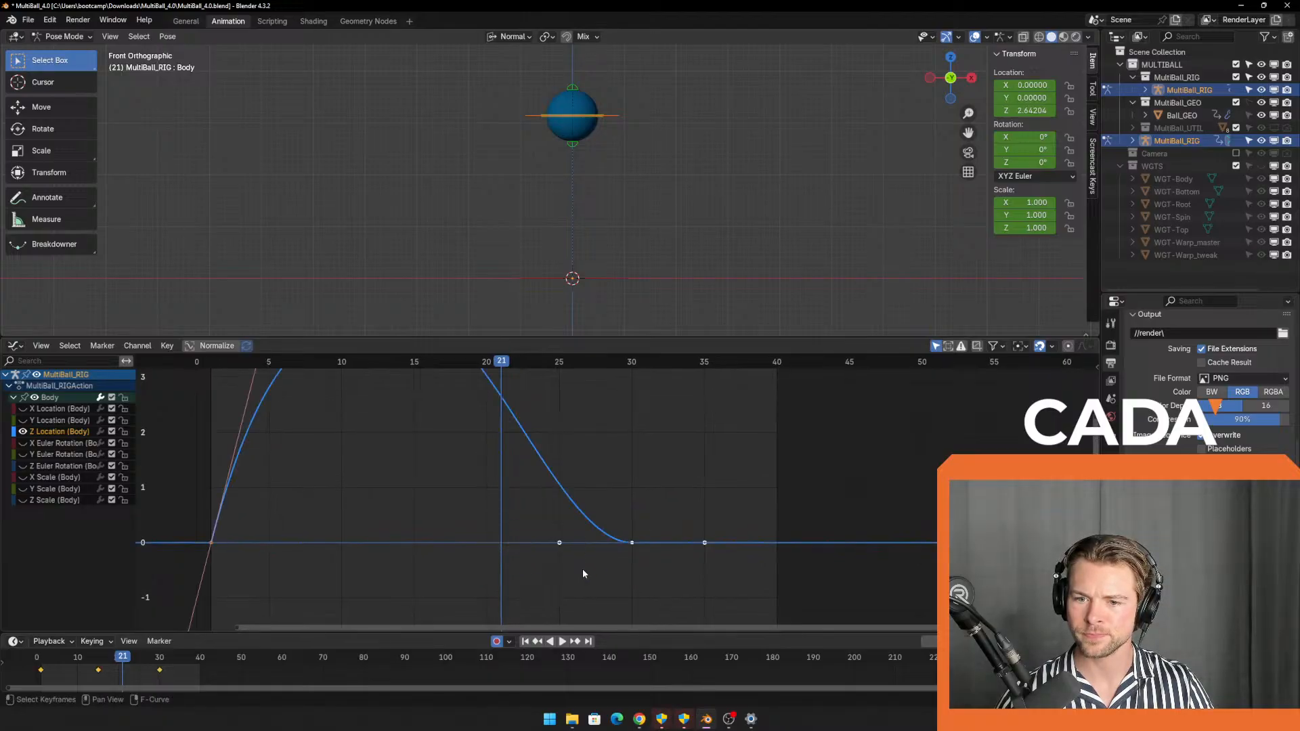
key("g")
key("Escape")
left_click_drag(516, 527, 565, 546)
scroll(562, 563, "down", 3)
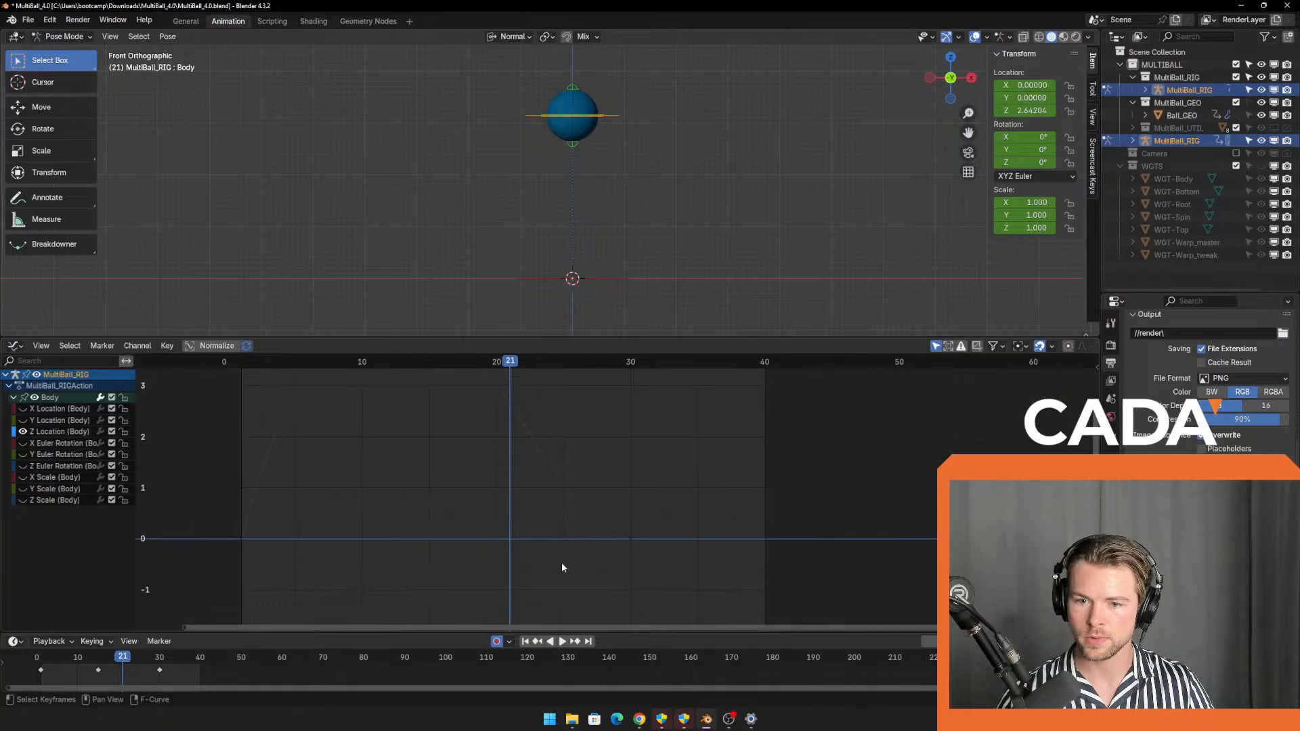
scroll(562, 567, "up", 1)
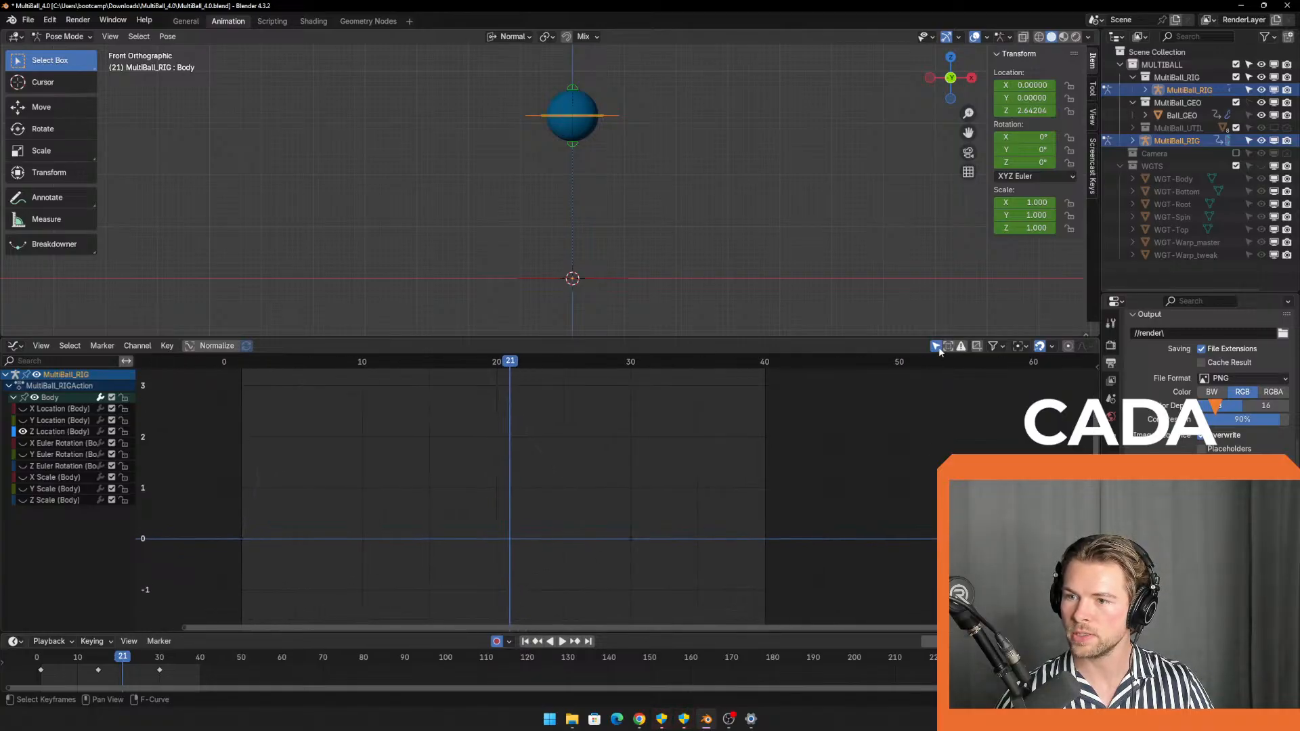
left_click_drag(714, 478, 575, 588)
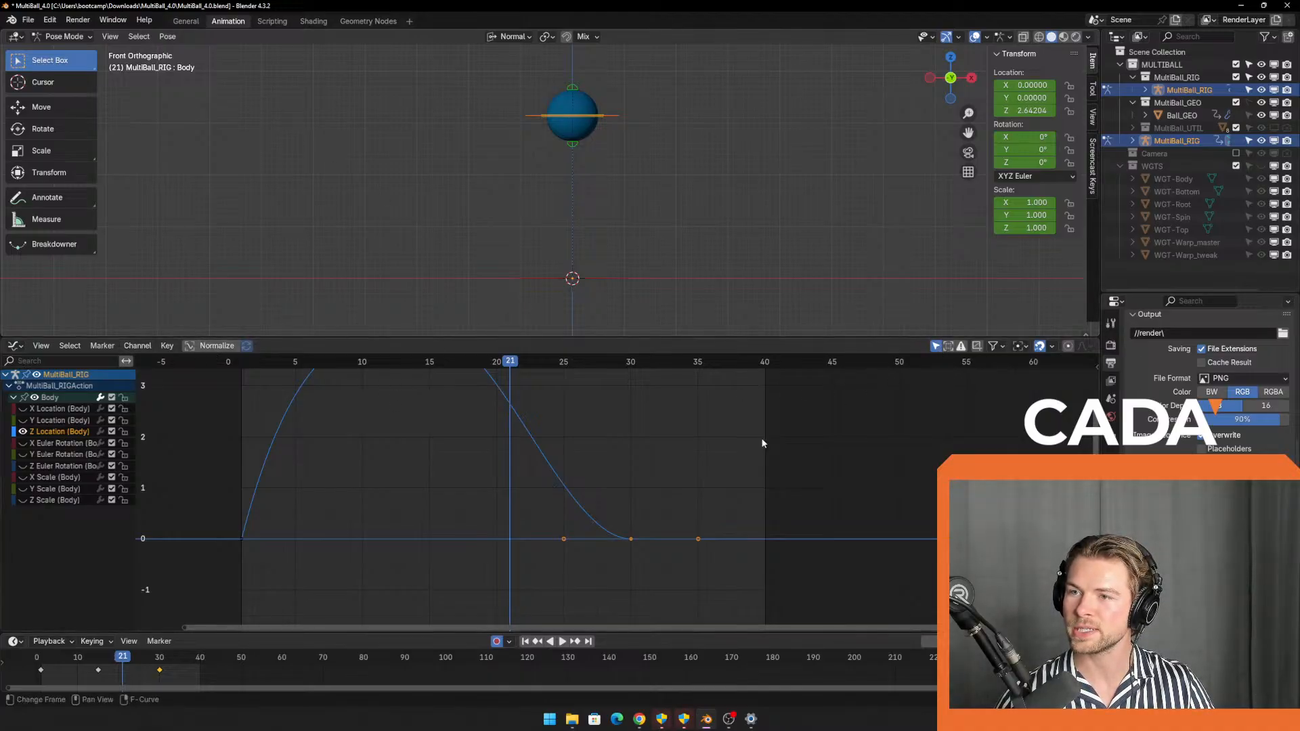
In the General workspace, raise the left handle of the Z Location keyframe at frame 30 to about frame 25.5, value 3.
left_click(186, 22)
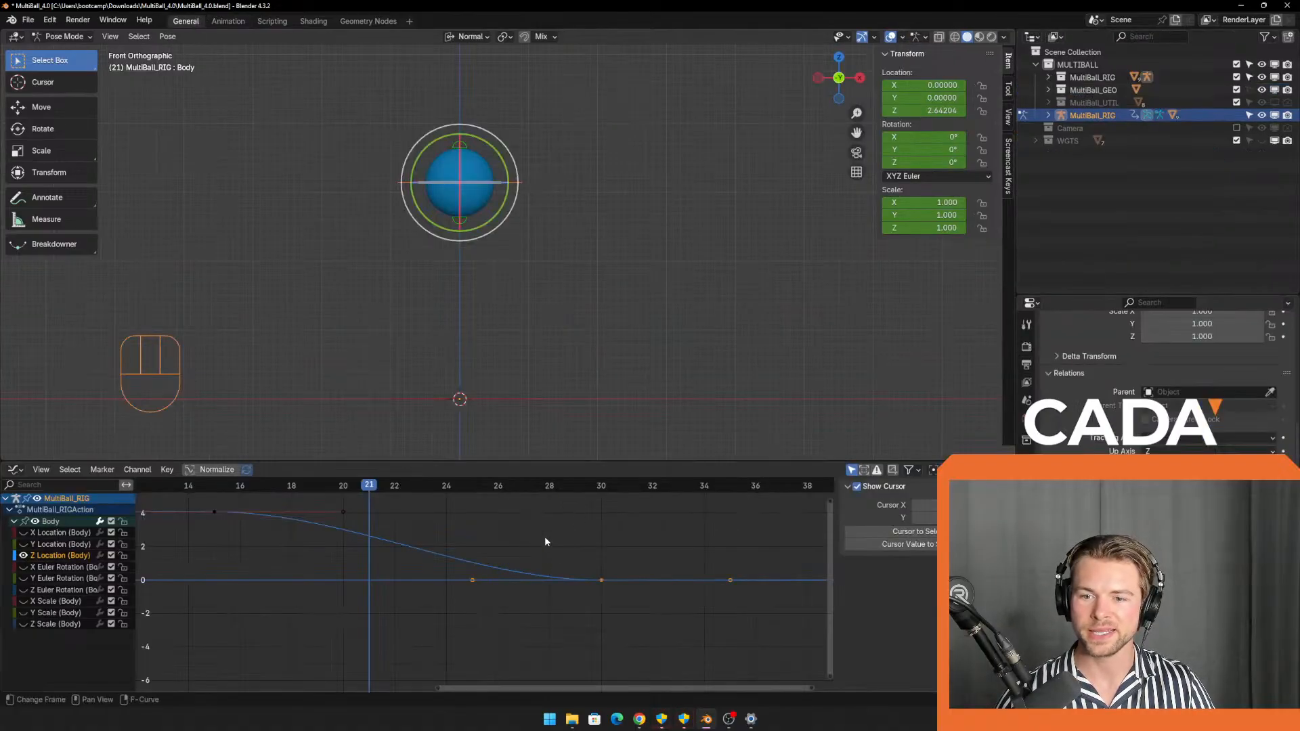
left_click_drag(513, 534, 440, 629)
key("g")
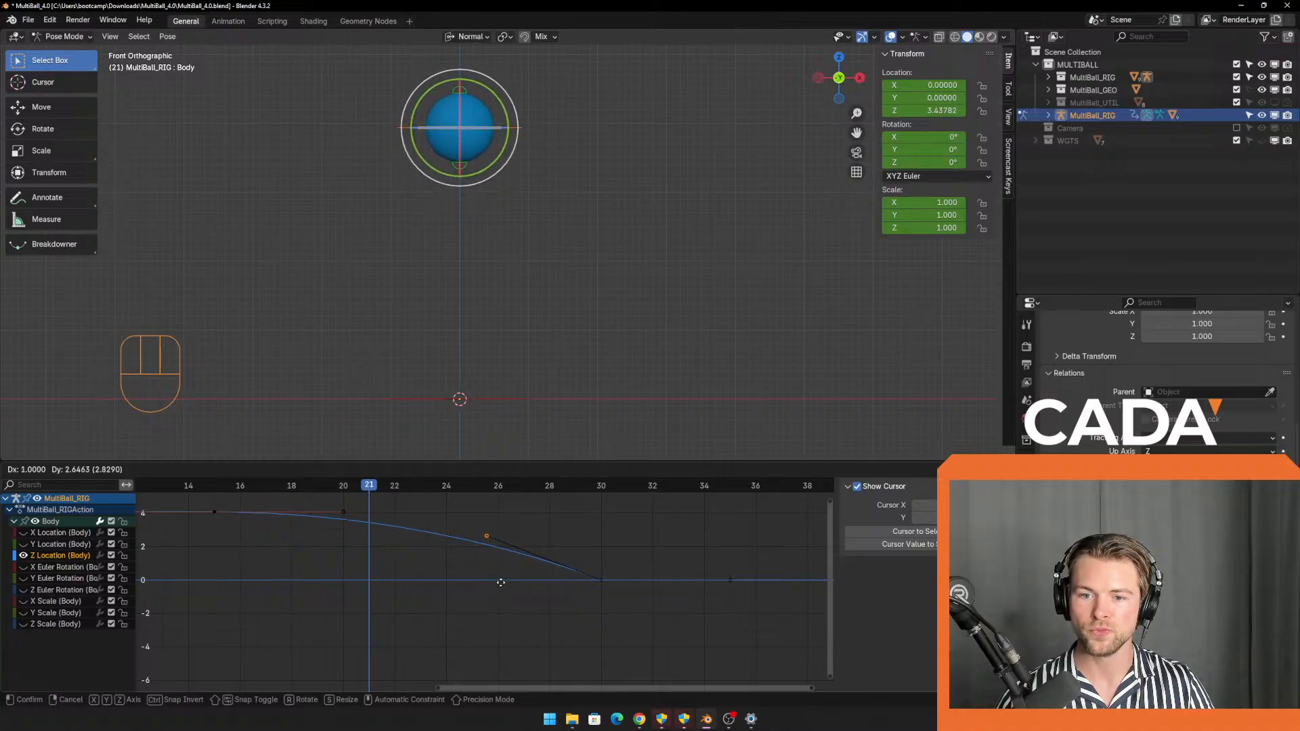
left_click(499, 577)
Play the bounce twice in the front viewport to check the faster fall, and stop the playback.
scroll(482, 609, "down", 1)
middle_click_drag(479, 605, 615, 630, "shift")
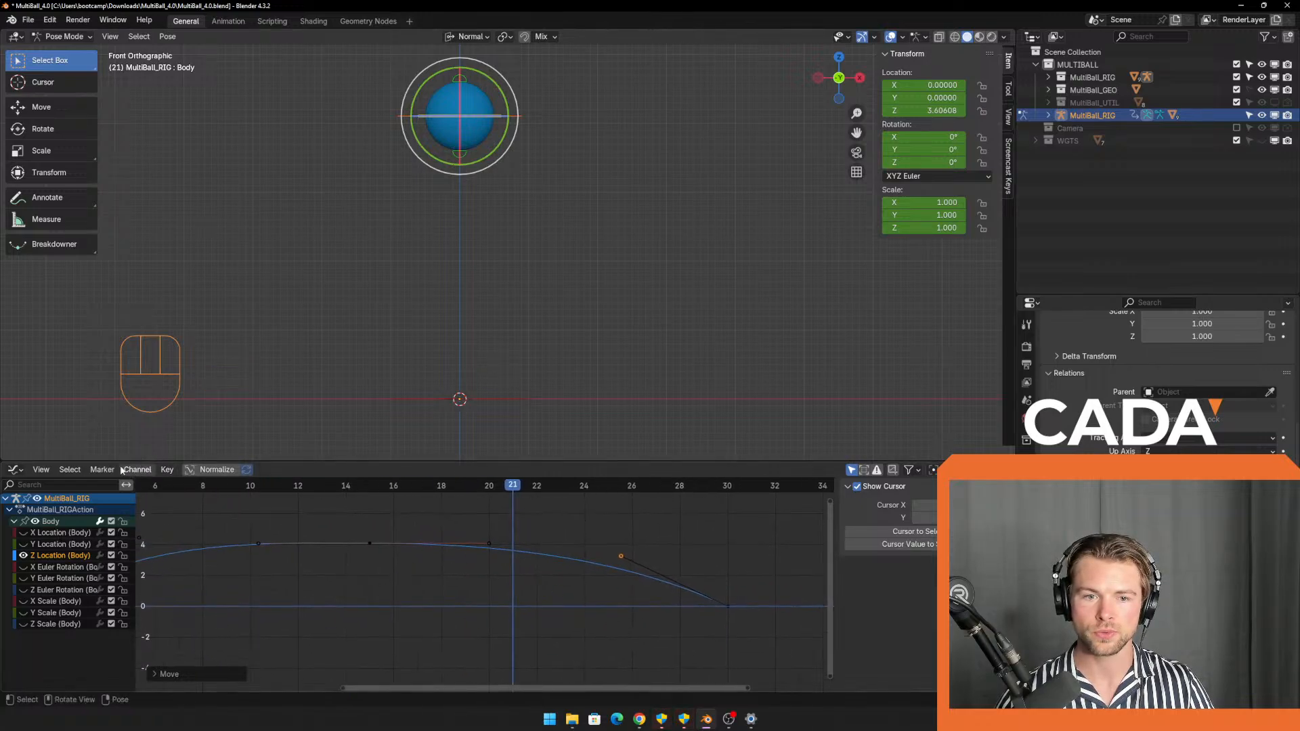
key("space")
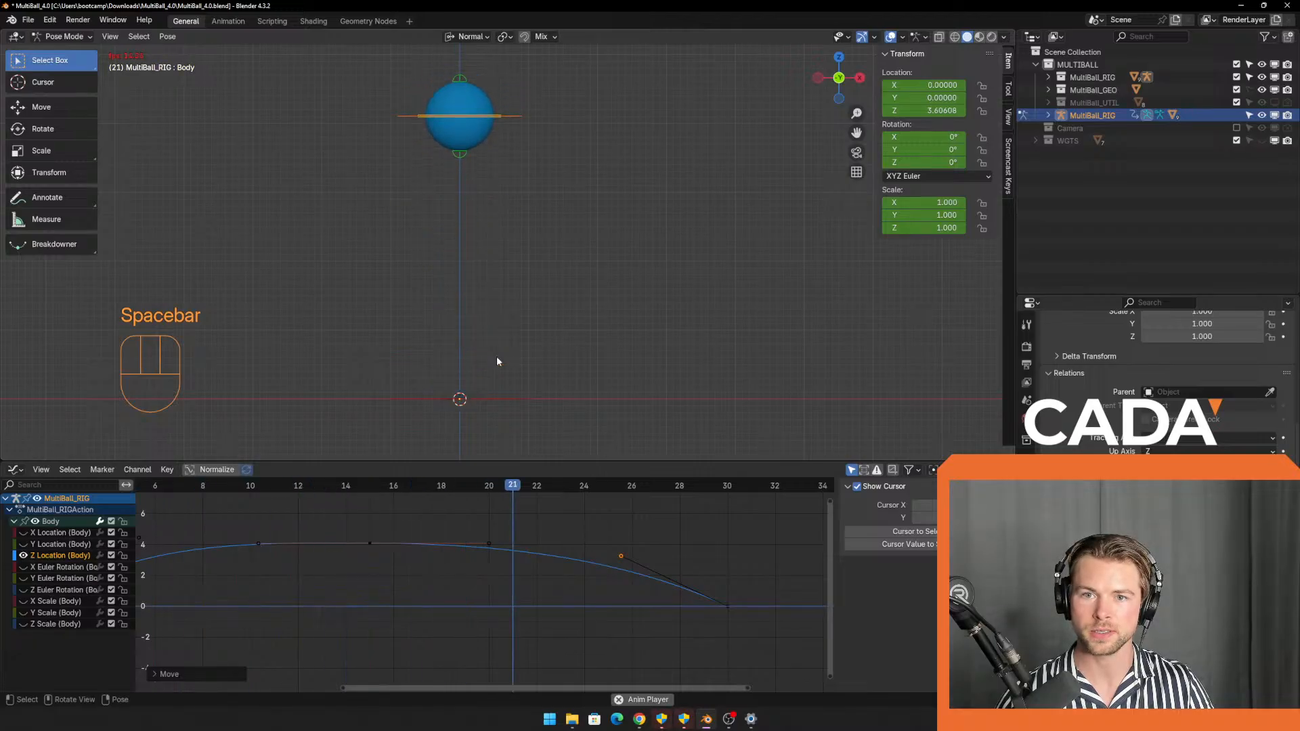
key("space")
key("space")
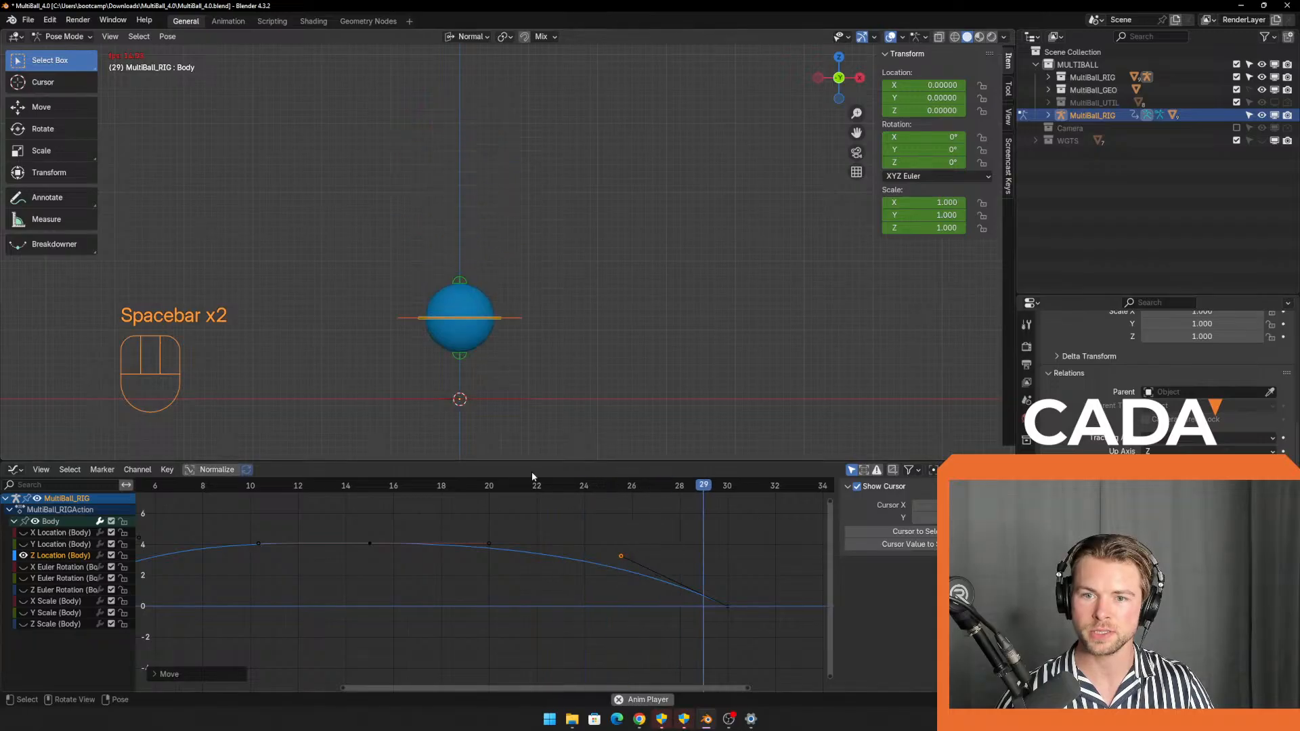
key("space")
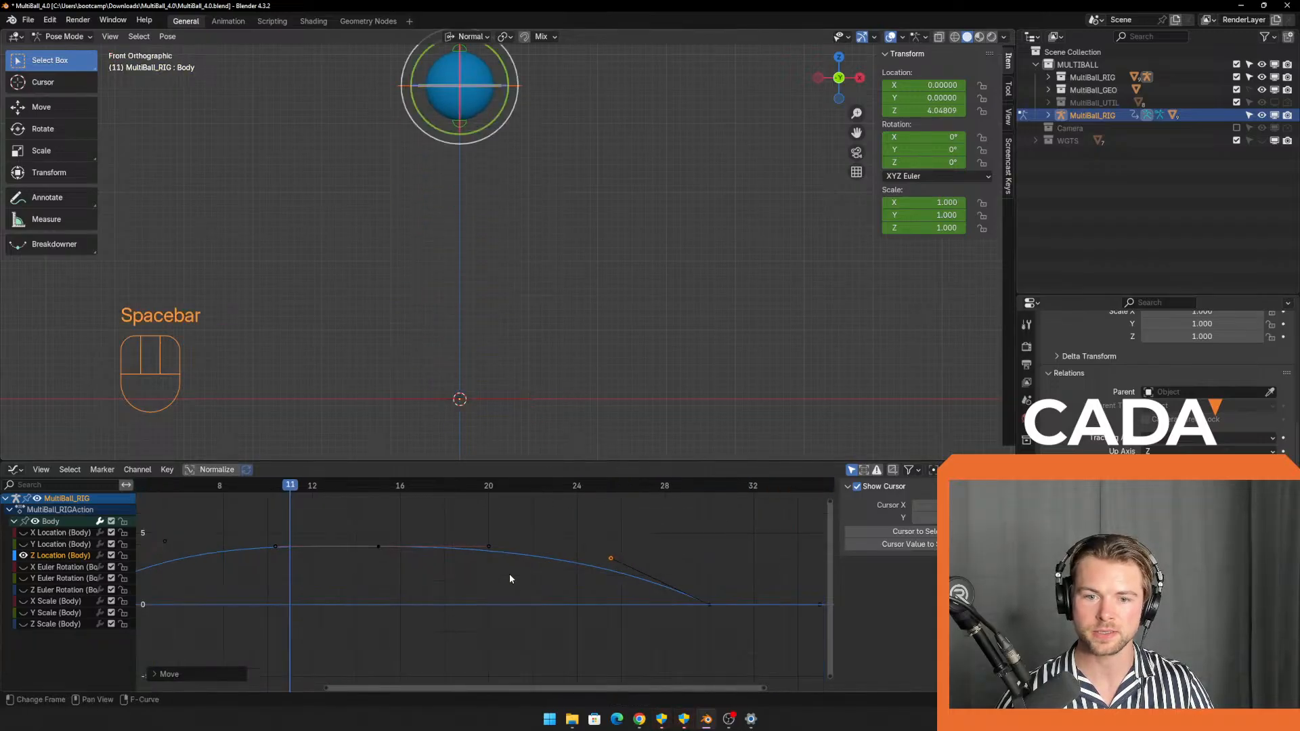
Go to frame 15 and raise its Z Location keyframe to about 6.23 in the Graph Editor.
scroll(509, 574, "down", 4)
left_click_drag(377, 491, 444, 495)
left_click(447, 564)
key("g")
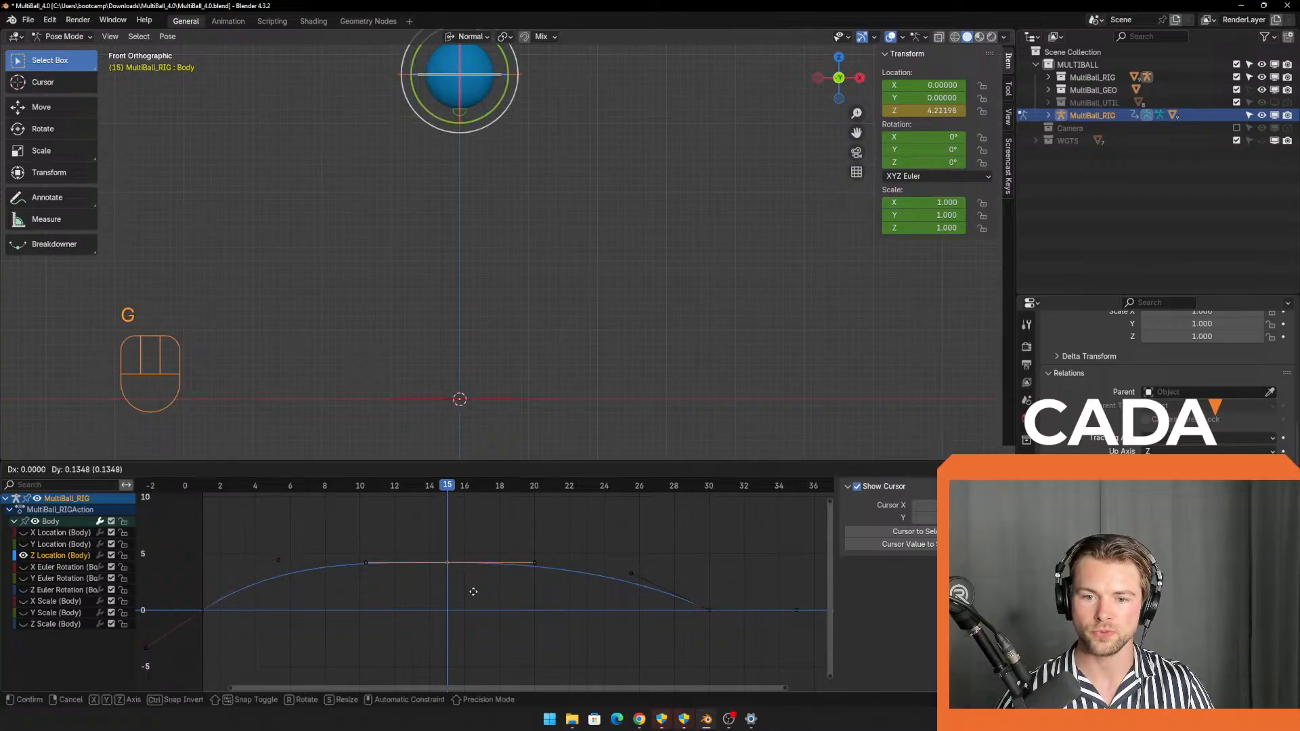
left_click(474, 567)
Play the higher bounce with the ball's whole path in the front viewport, and stop the playback.
scroll(498, 323, "down", 4)
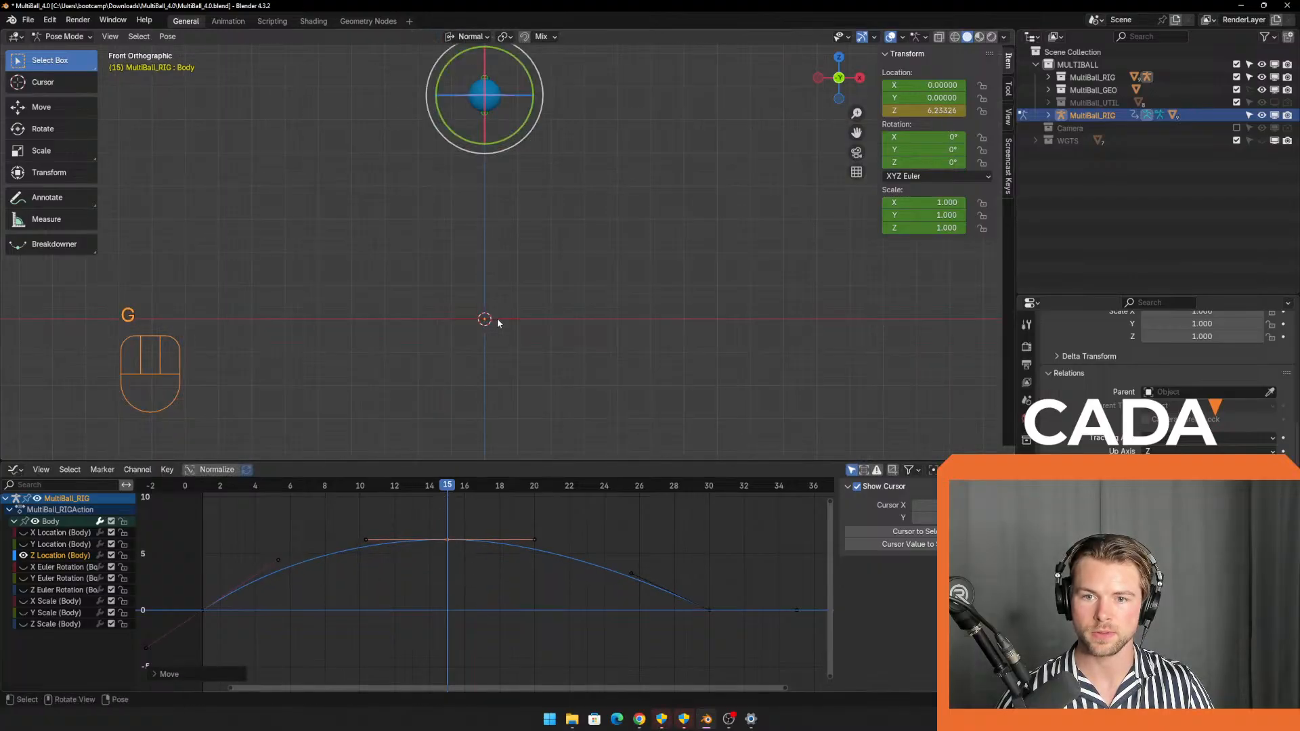
middle_click_drag(498, 323, 496, 394, "shift")
key("space")
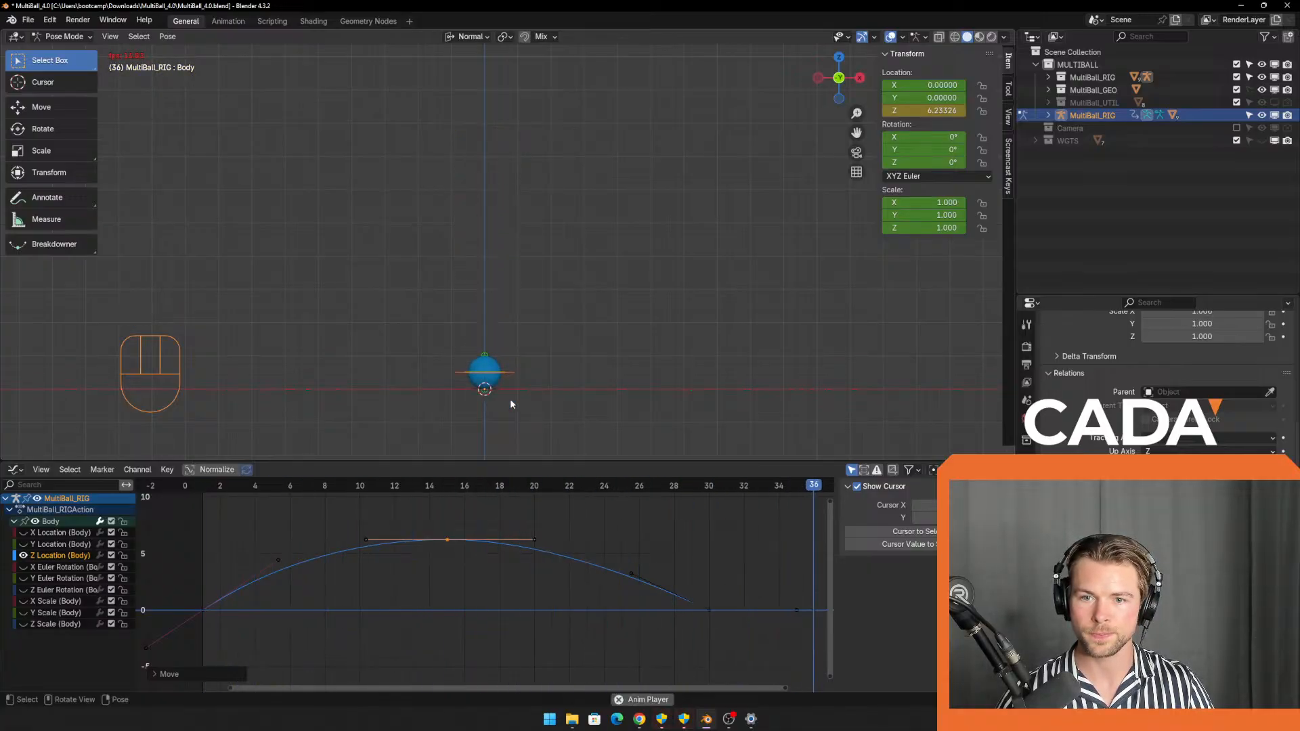
key("space")
Raise the frame 30 keyframe's left handle to about frame 27, value 6, and play the bounce to check it.
left_click(709, 610)
middle_click_drag(663, 552, 656, 563)
left_click(624, 580)
key("g")
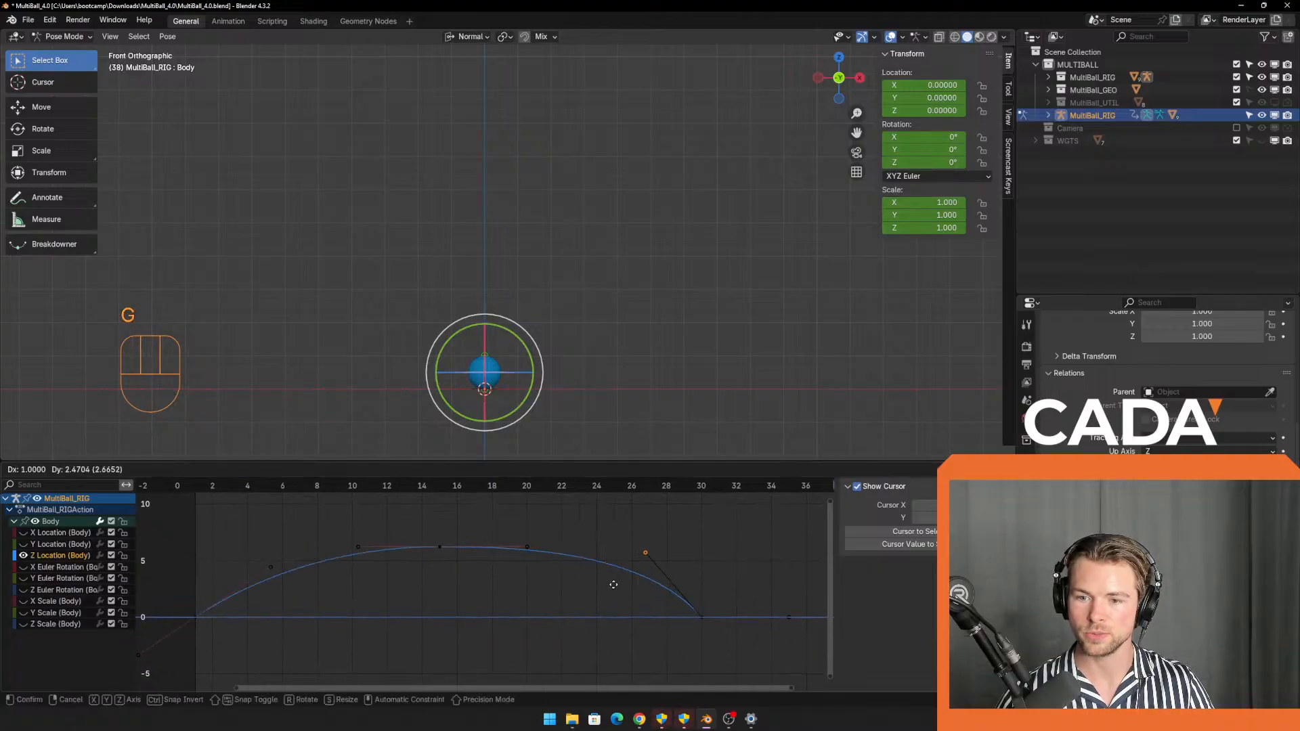
left_click(614, 588)
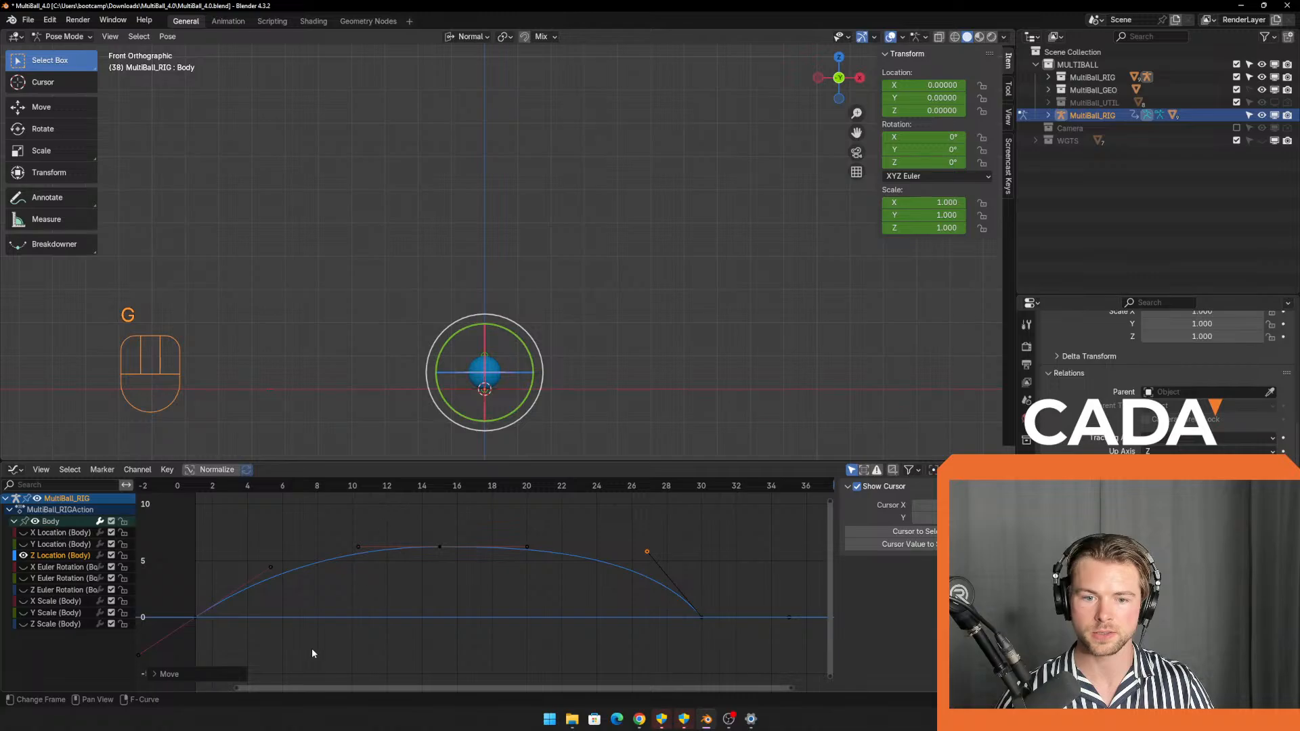
key("space")
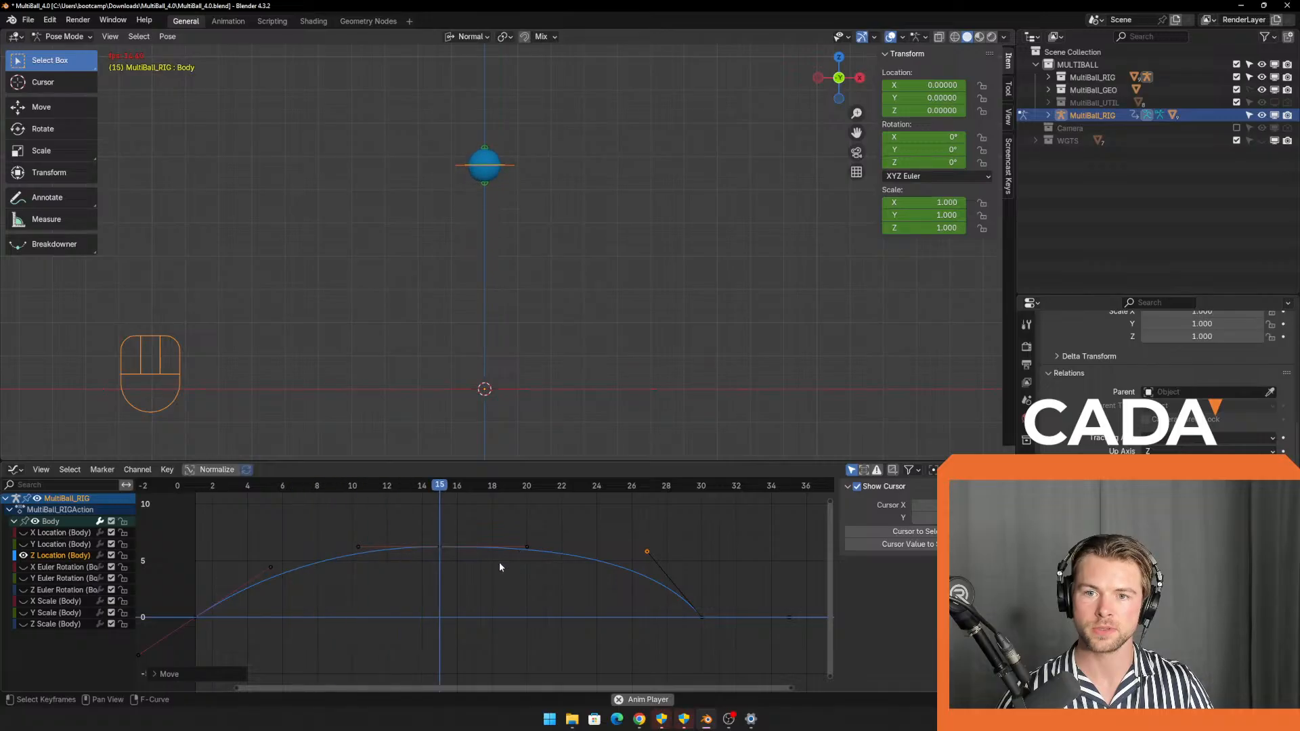
key("space")
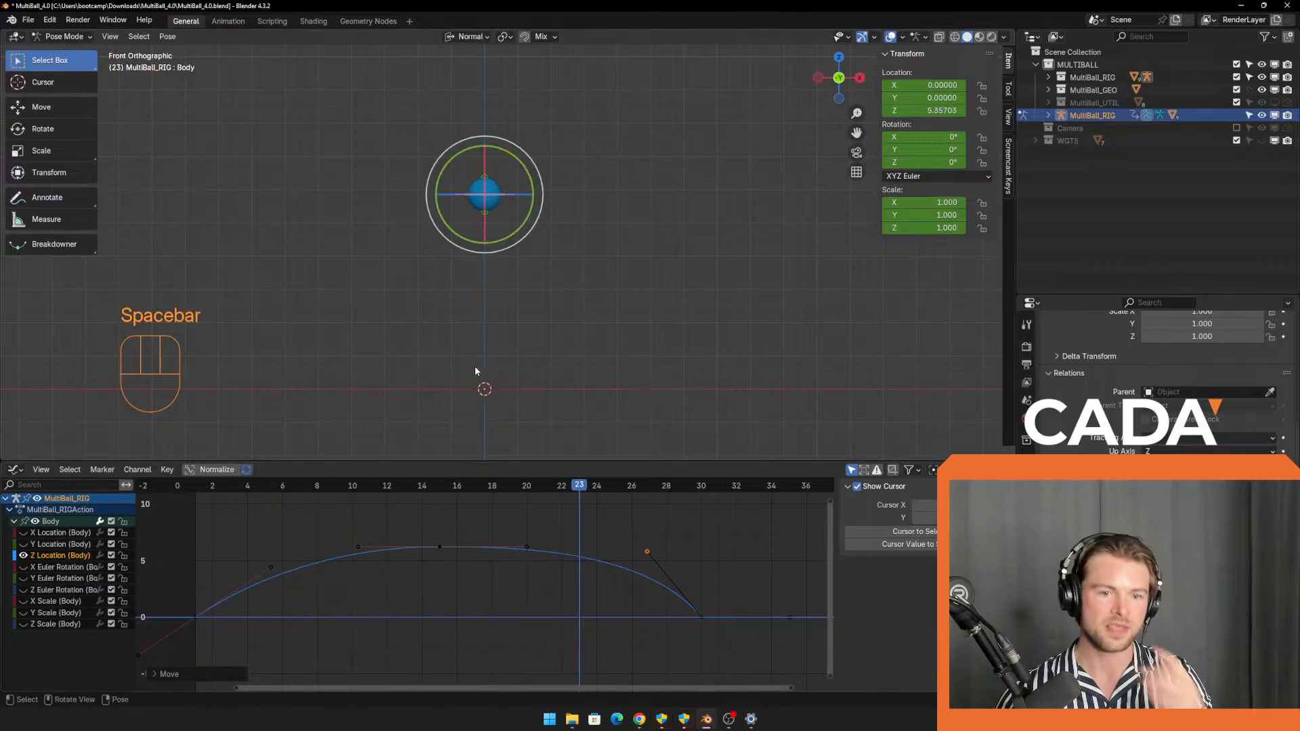
Return to frame 1 and select the rig's Top control above the ball instead of the Body control.
left_click(467, 334)
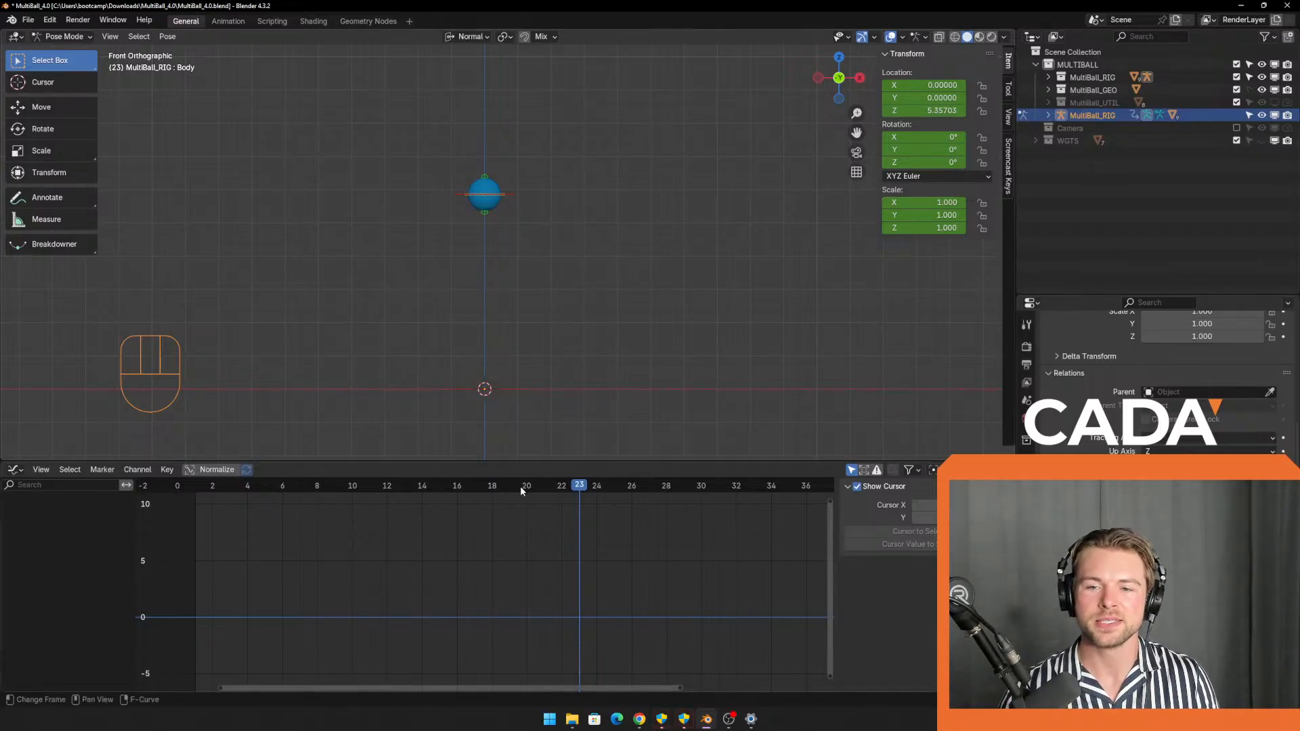
left_click_drag(580, 488, 205, 497)
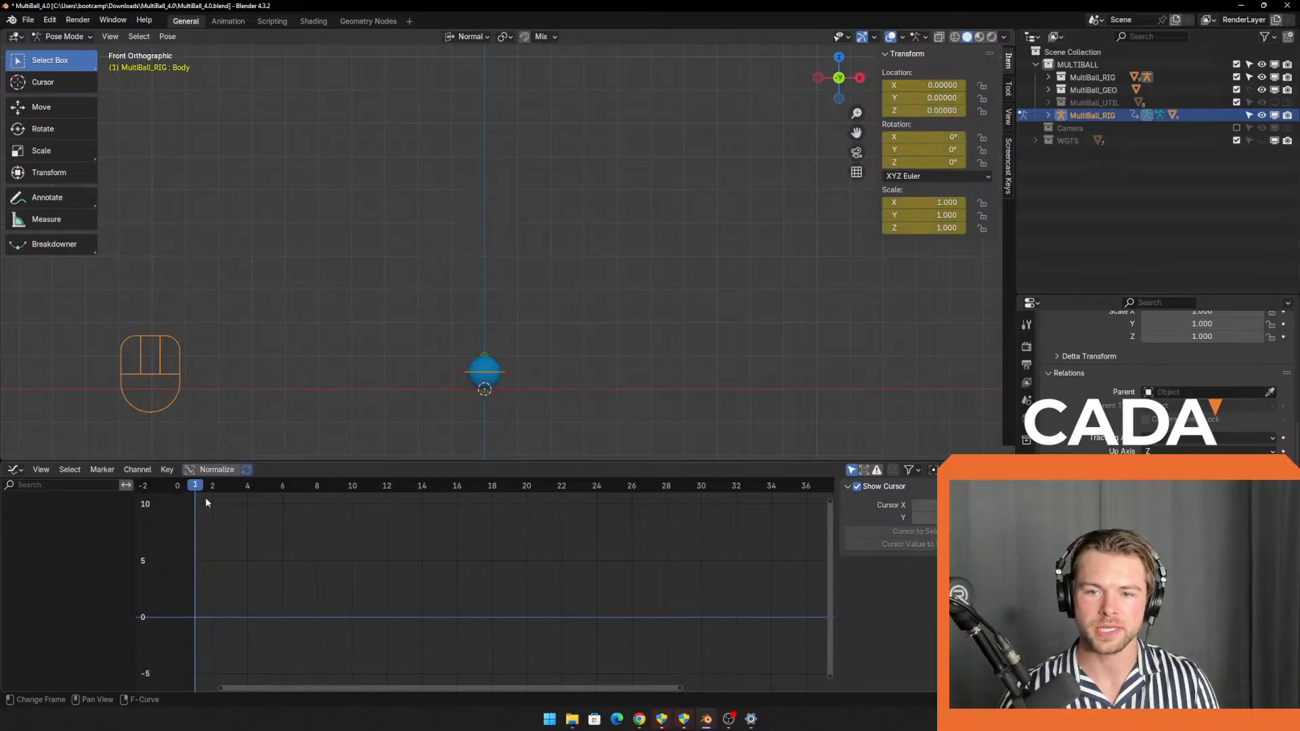
scroll(381, 414, "up", 1)
middle_click_drag(436, 401, 445, 279, "shift")
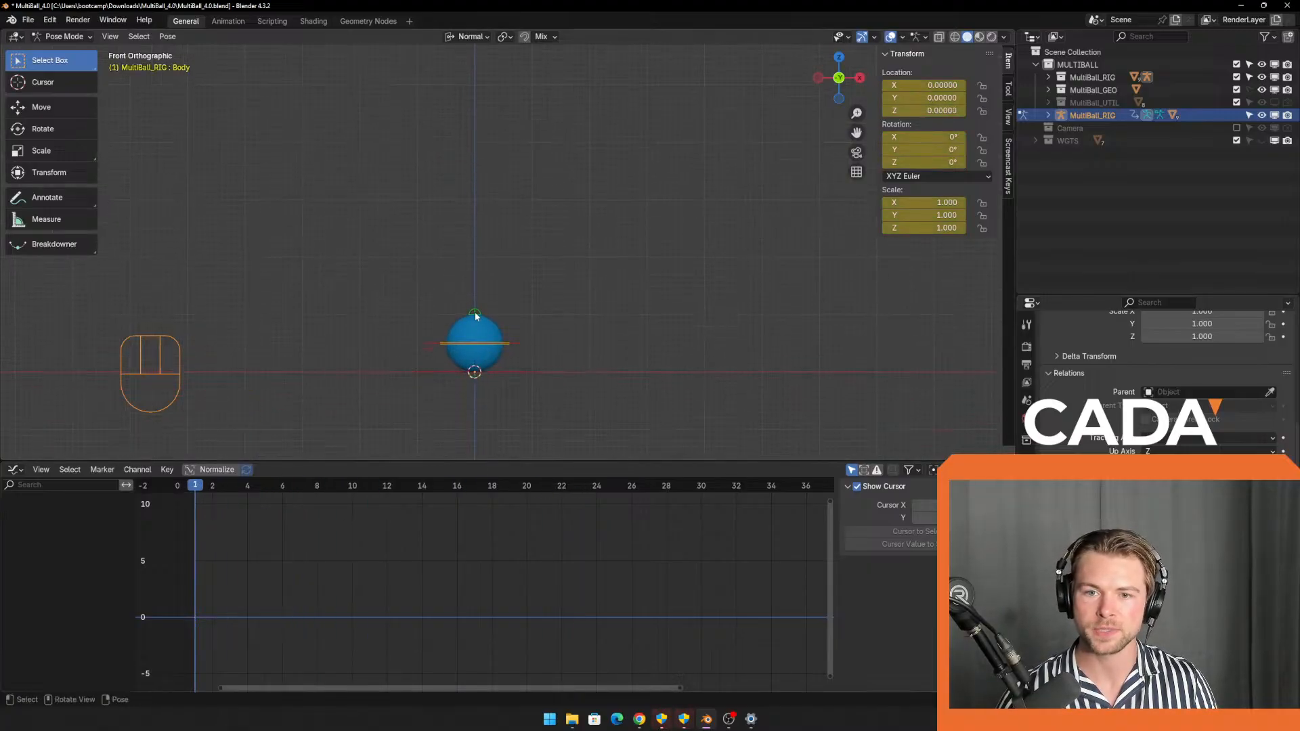
left_click(475, 312)
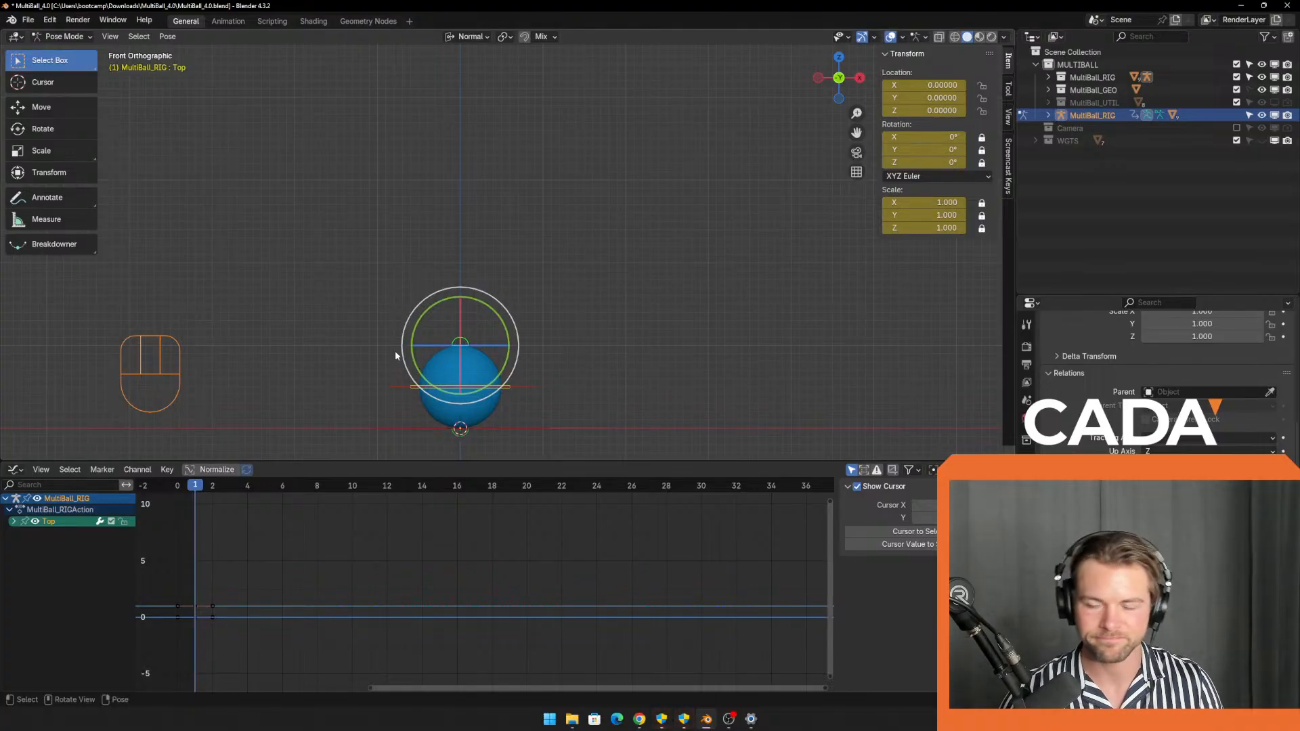
Try to deform the ball by moving the Top control freely in the front viewport.
scroll(454, 301, "up", 1)
middle_click_drag(526, 319, 566, 226, "shift")
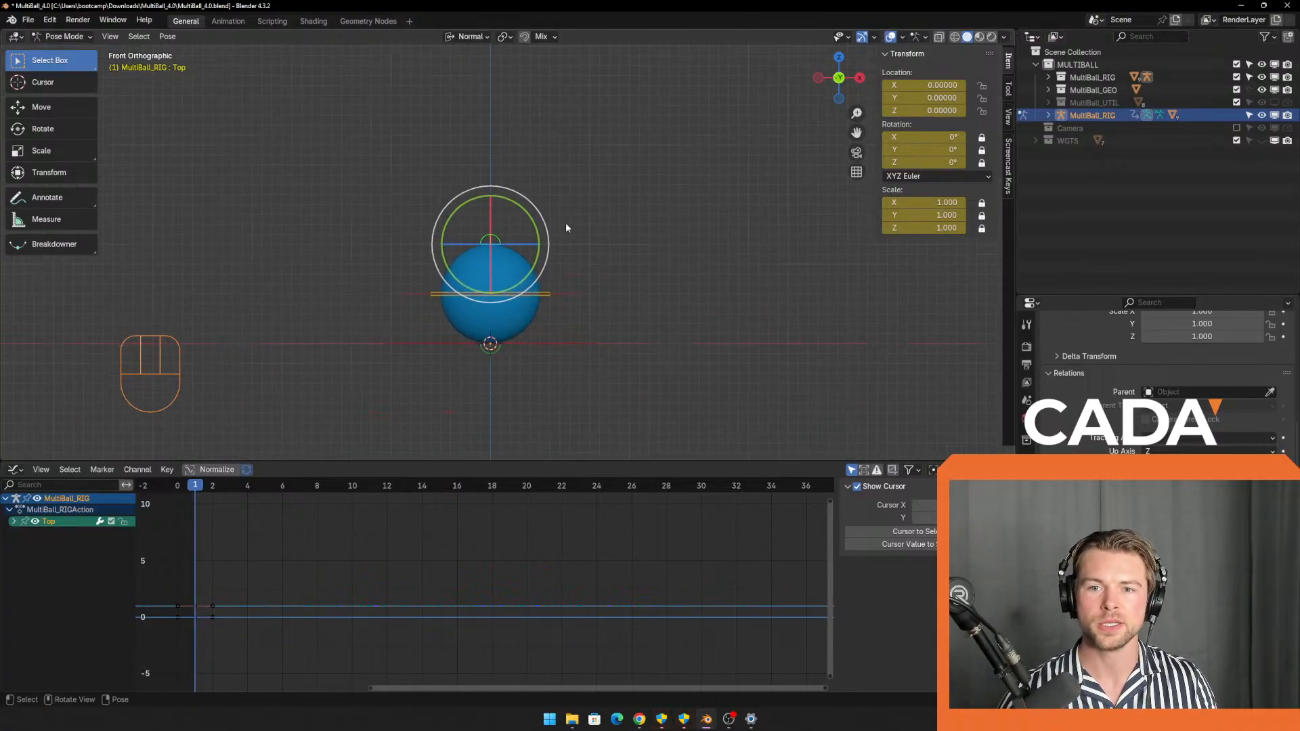
scroll(564, 264, "up", 1)
middle_click_drag(562, 270, 558, 283, "shift")
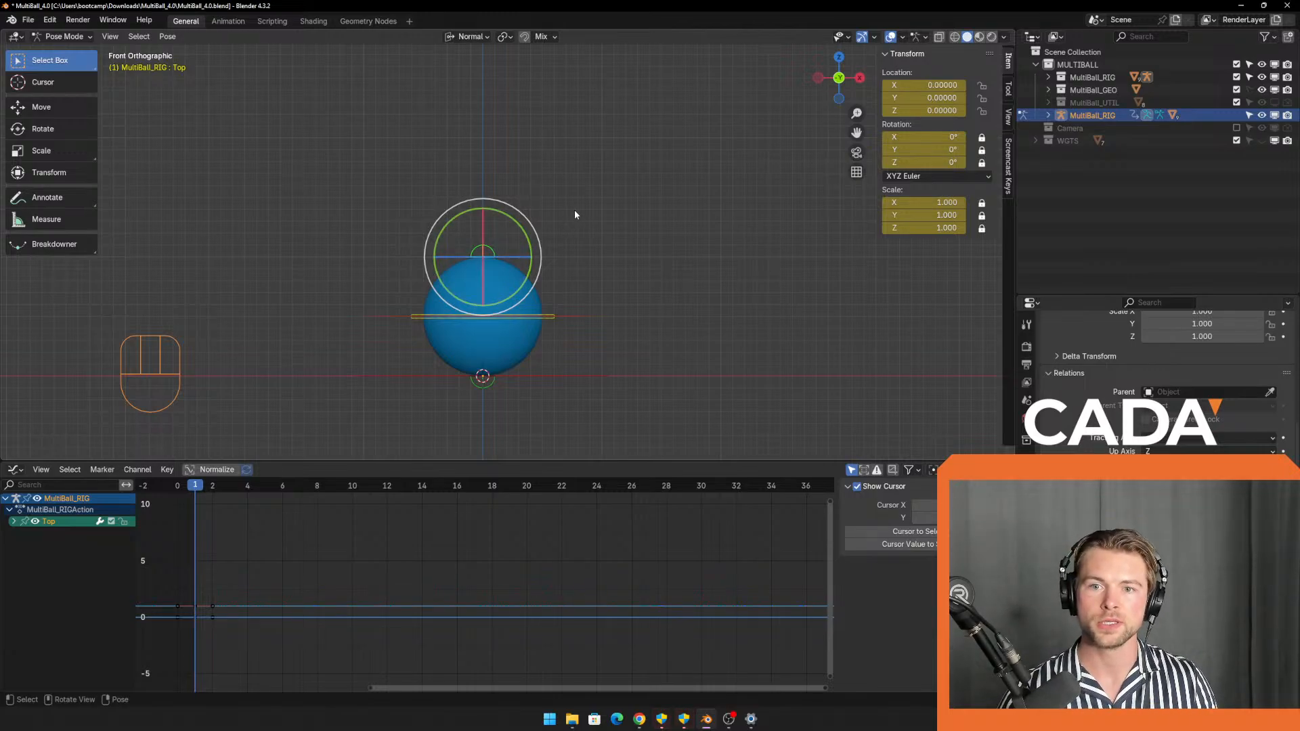
key("g")
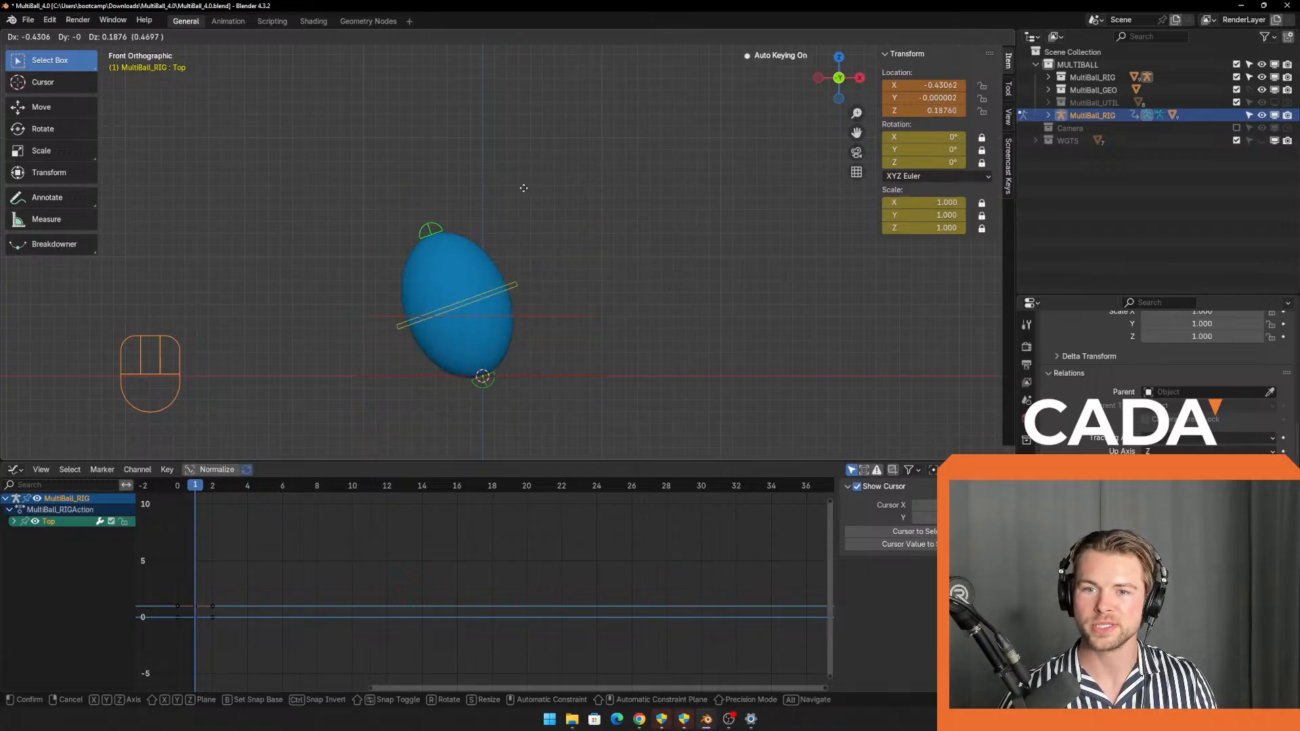
key("Escape")
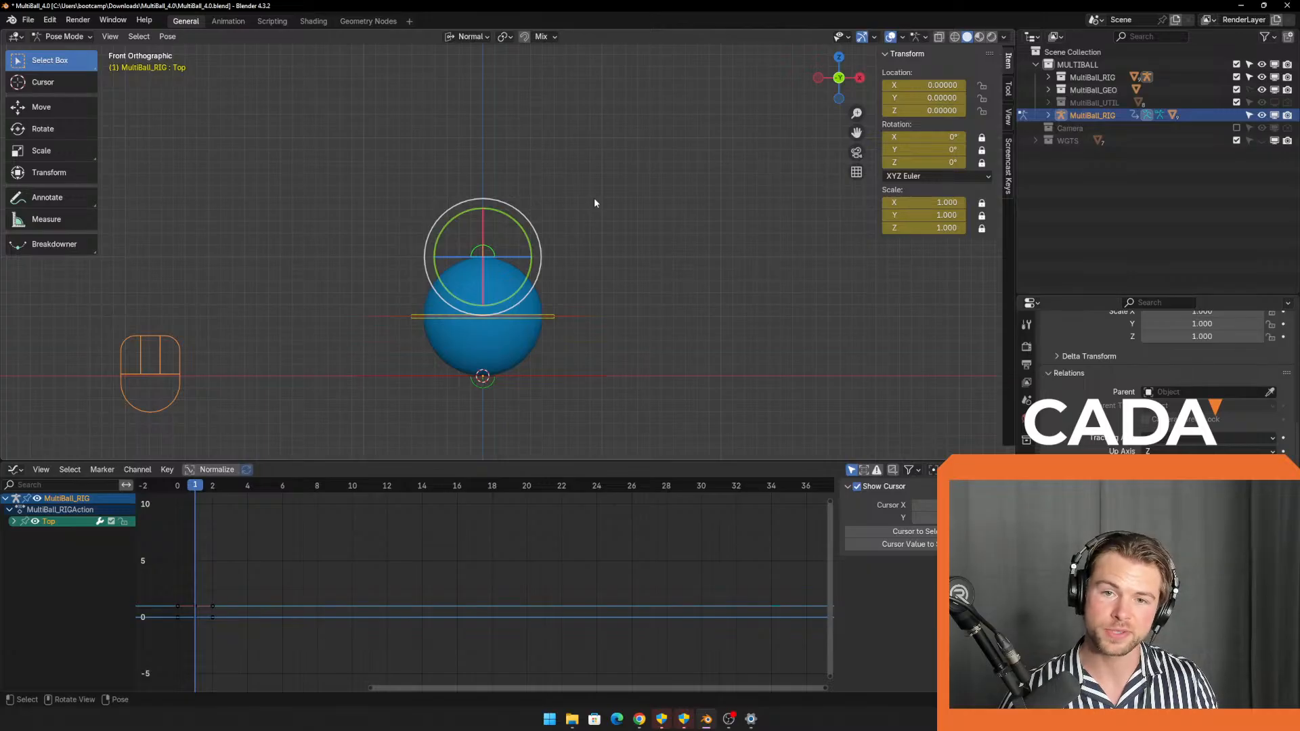
key("g")
key("z")
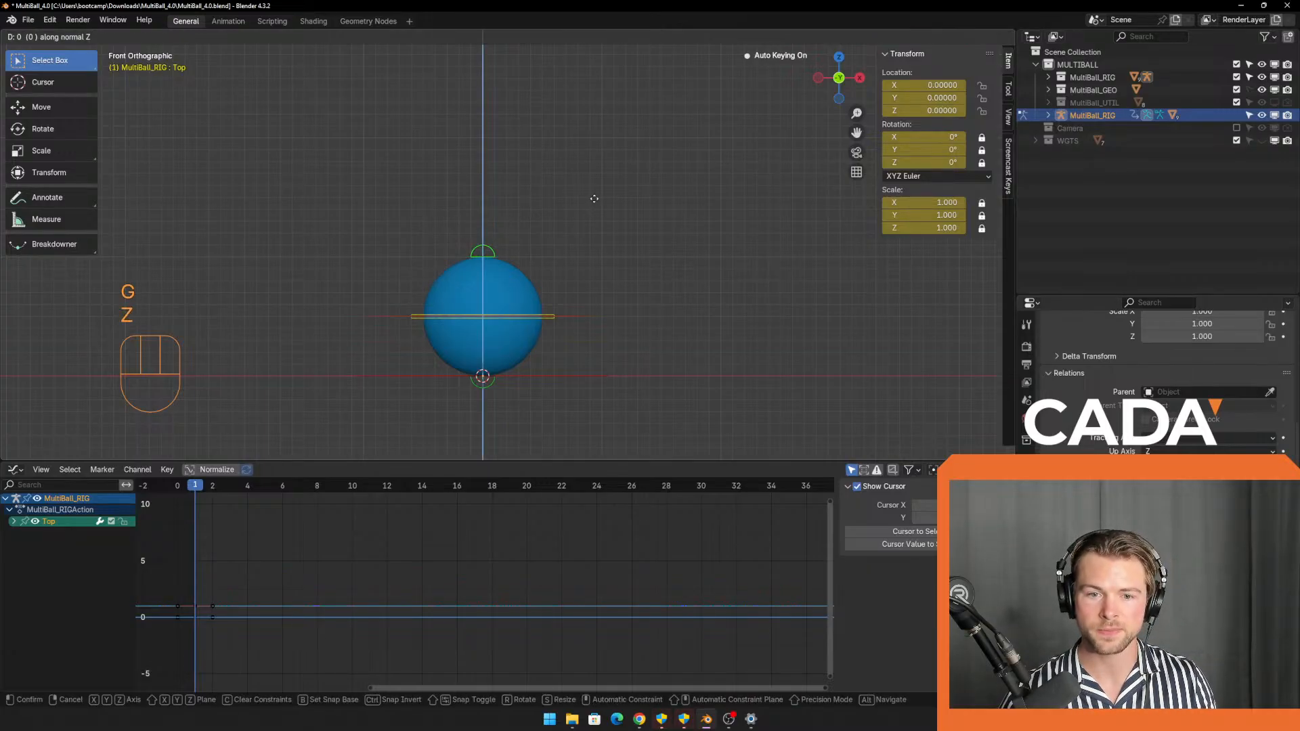
right_click(594, 199)
key("g")
key("z")
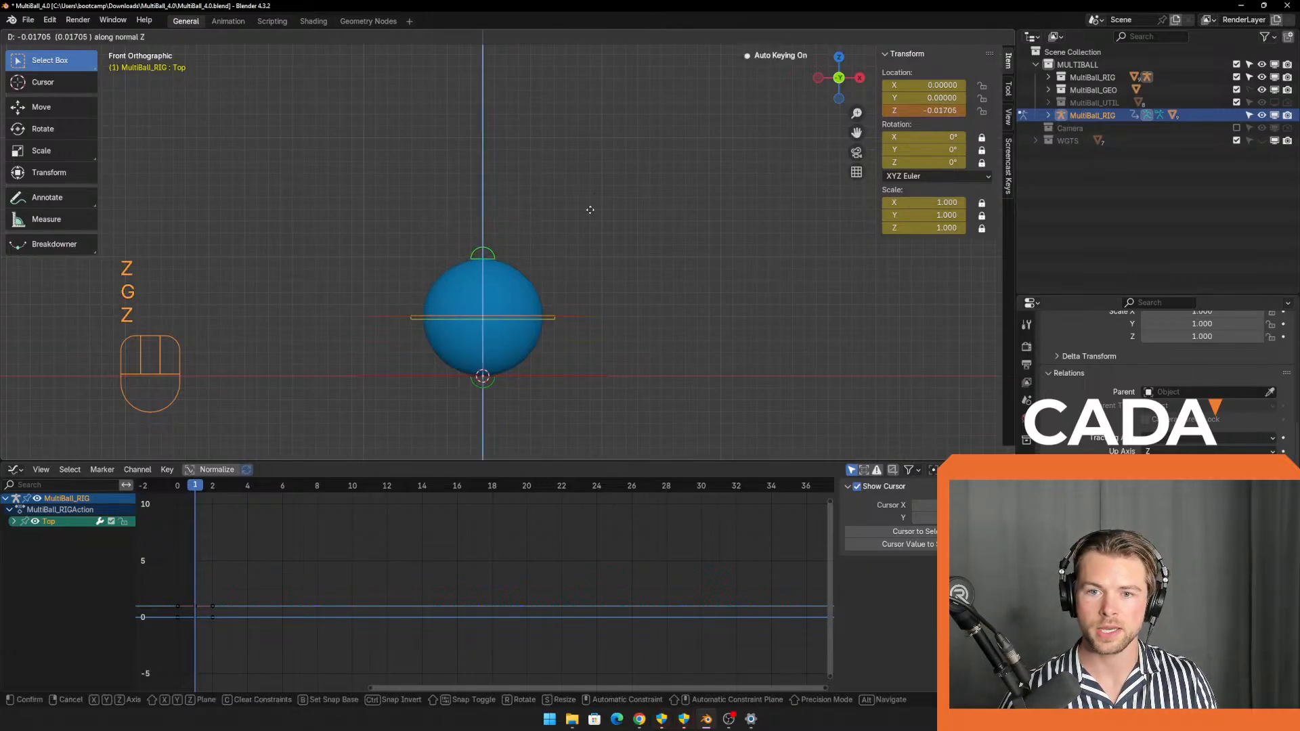
right_click(587, 259)
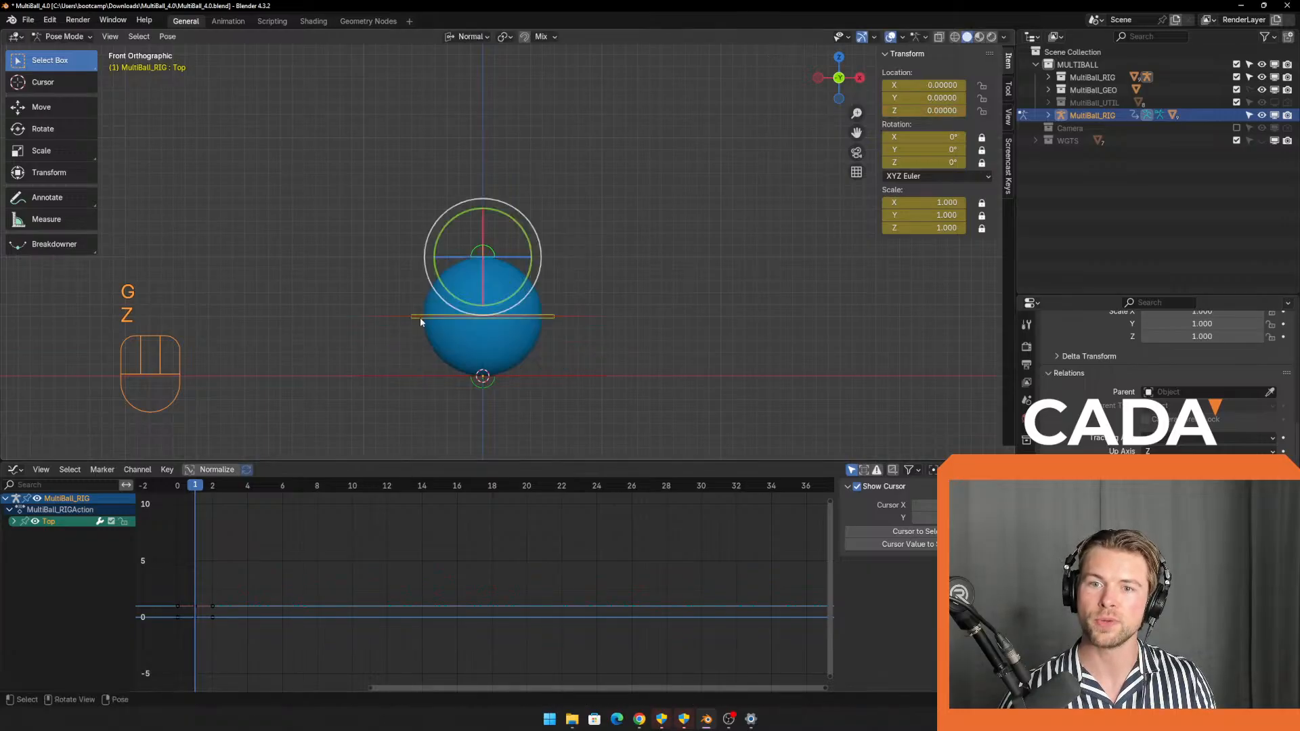
Go to frame 5 and squash the ball by lowering the Top control about 0.537 along its Z axis.
left_click_drag(195, 489, 262, 491)
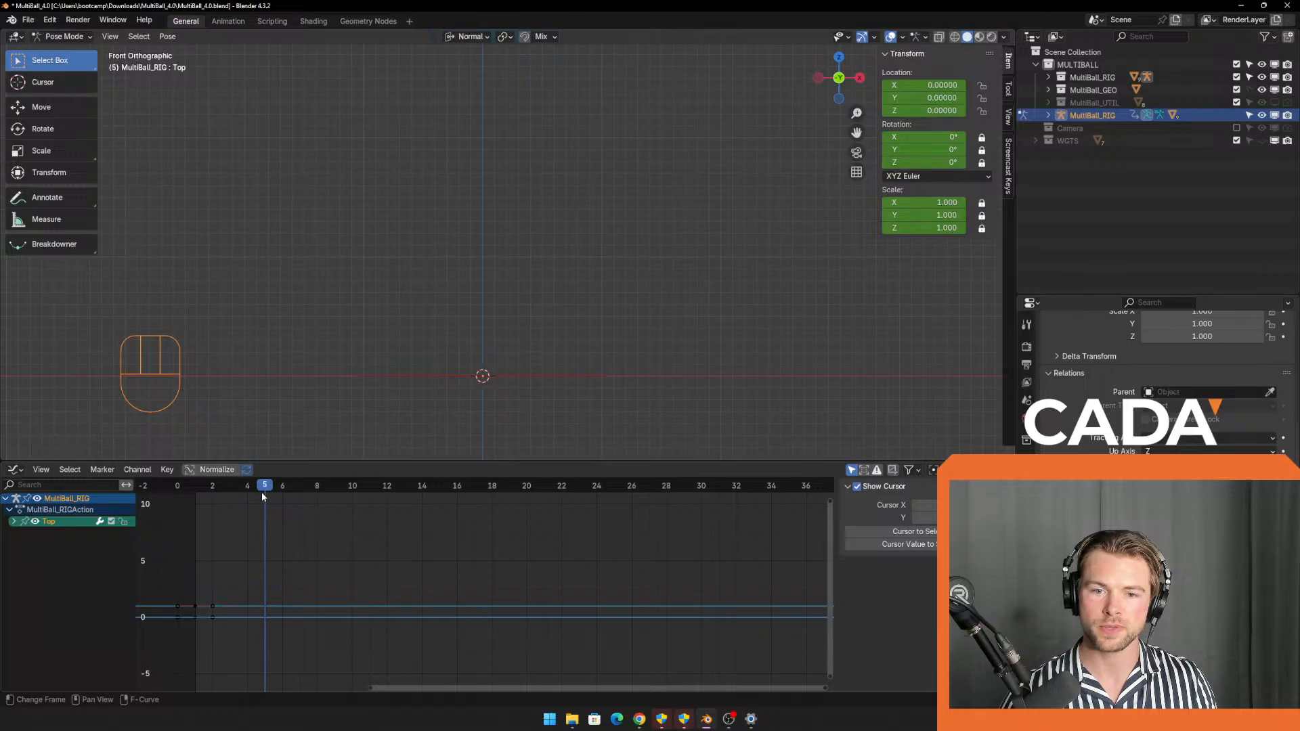
middle_click_drag(458, 307, 461, 386, "shift")
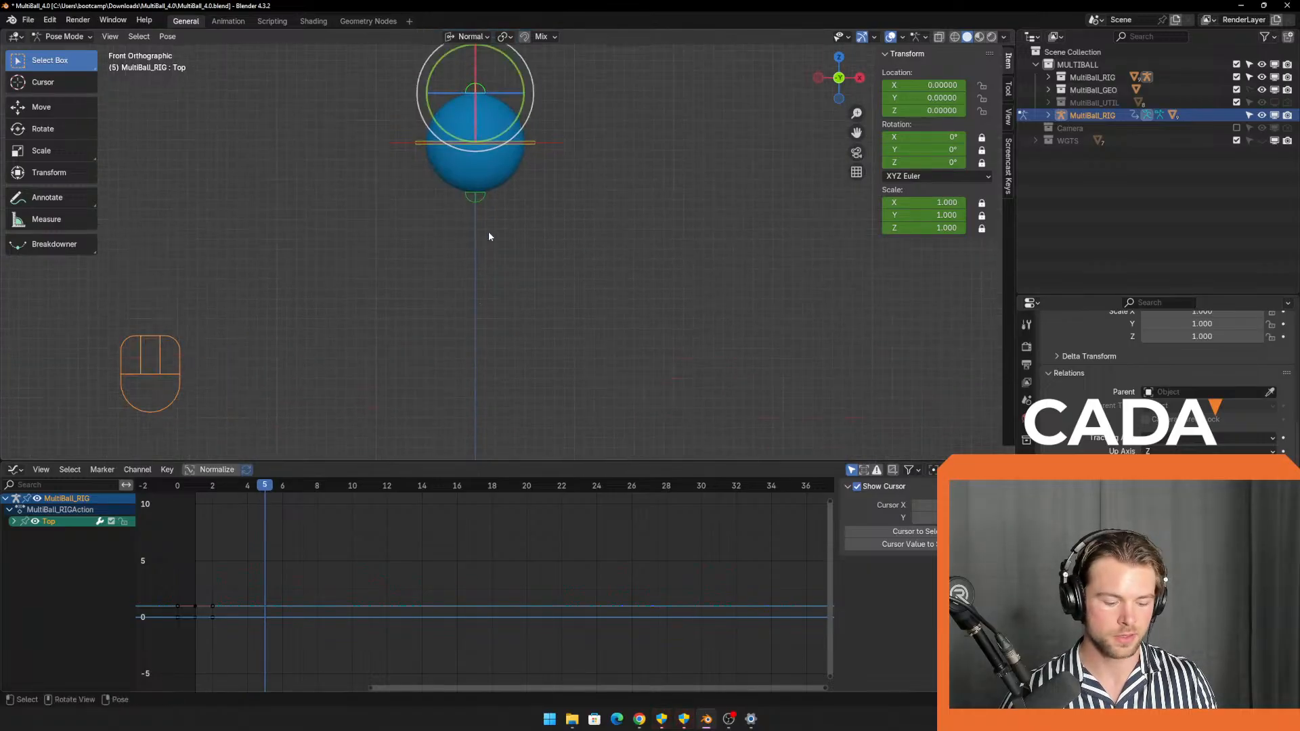
key("g")
key("z")
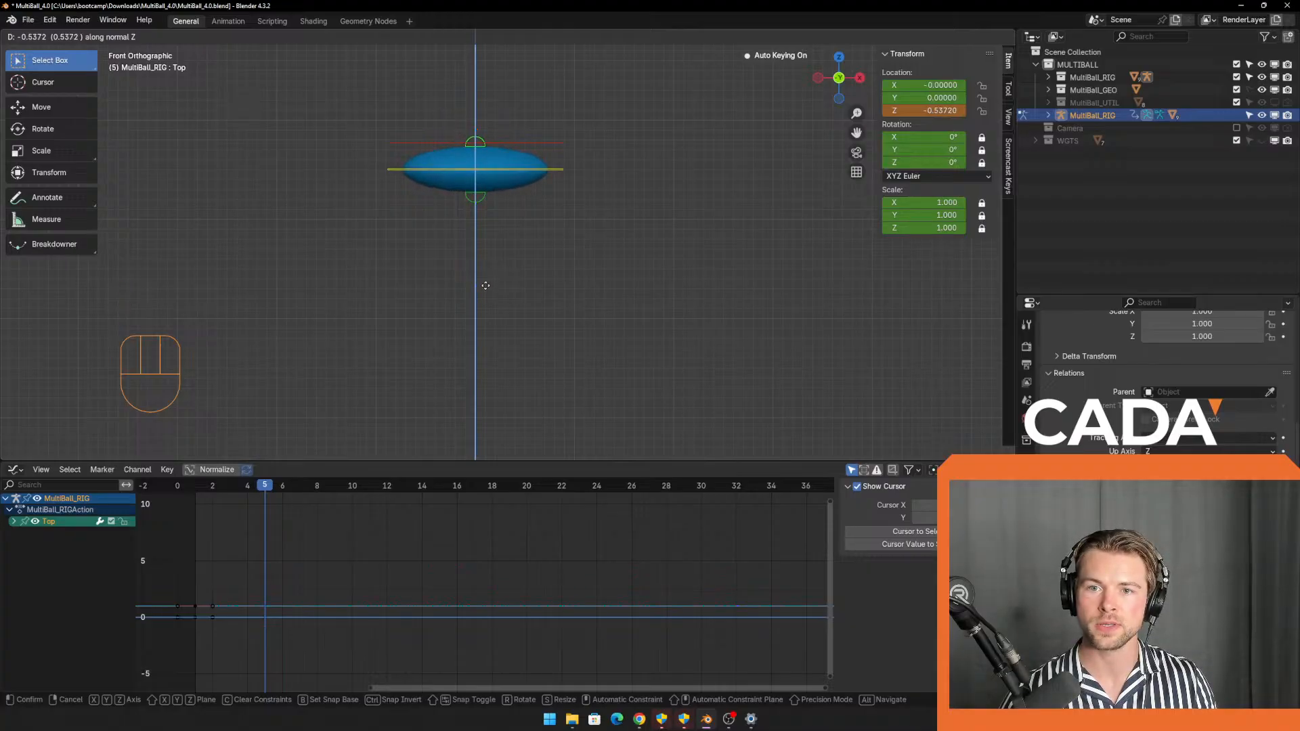
left_click(485, 282)
left_click_drag(267, 484, 260, 522)
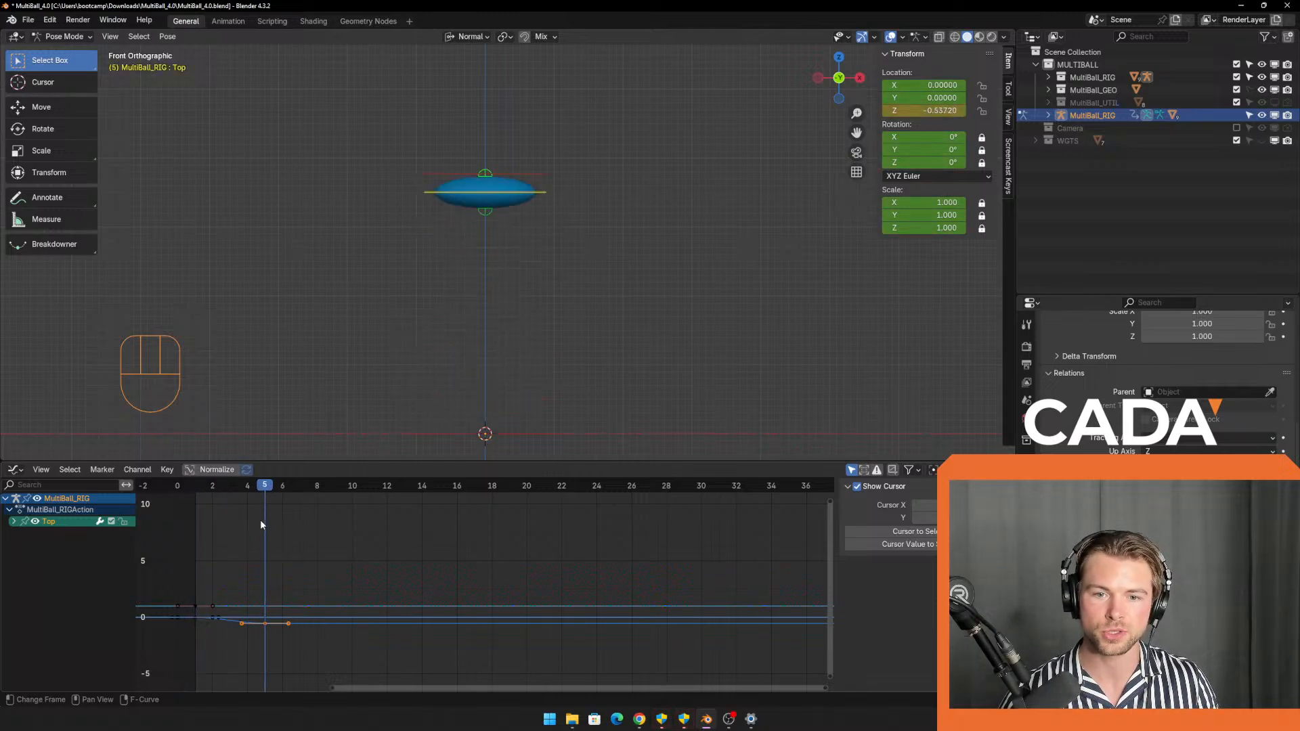
Switch from the Top control to the rig's Body control around the squashed ball.
left_click(416, 193)
left_click(427, 192)
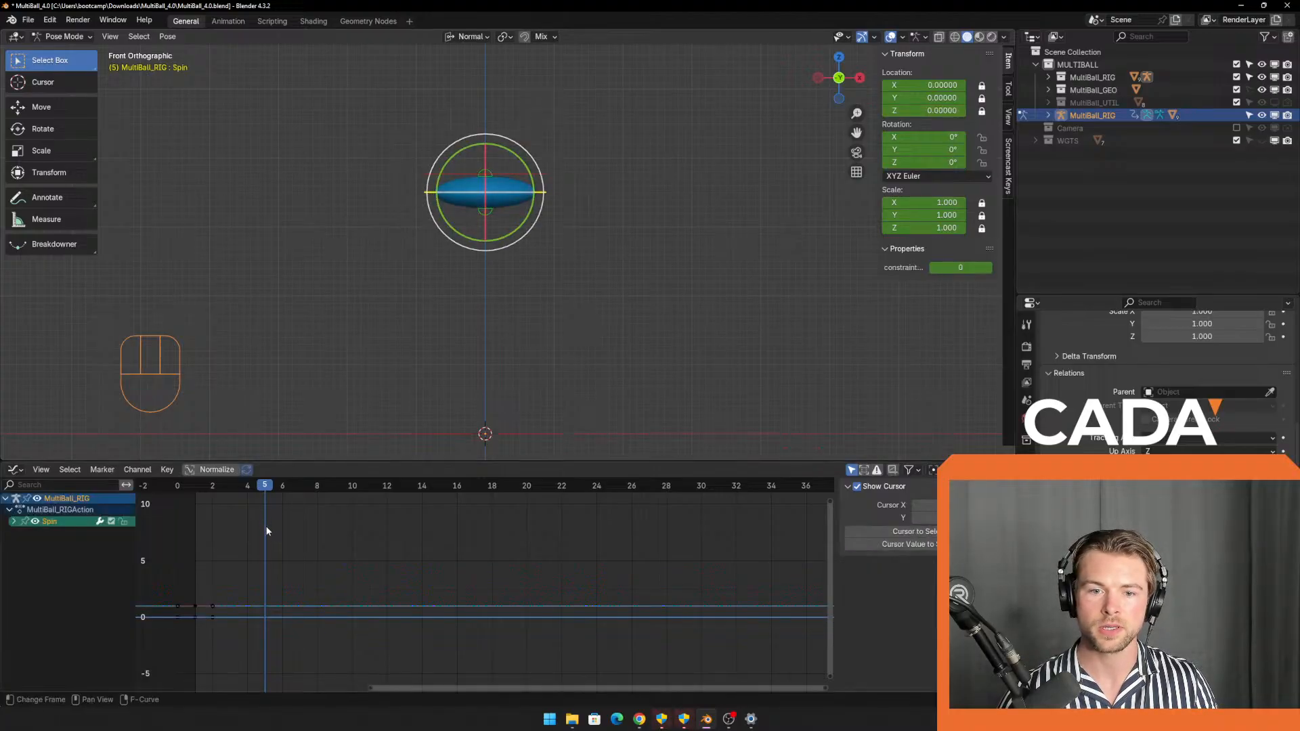
scroll(265, 525, "down", 3)
middle_click_drag(676, 293, 655, 332)
left_click(654, 335)
left_click(546, 166)
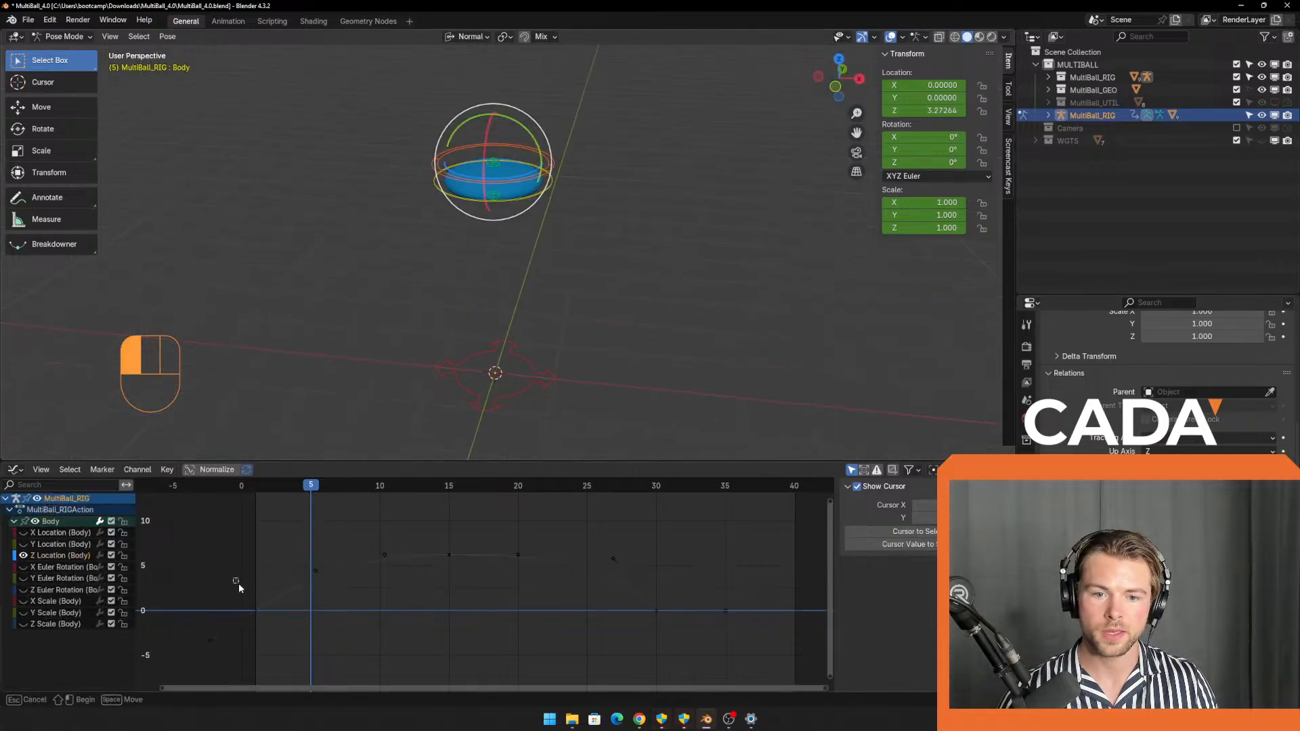
Copy the Body control's Z Location keyframe at frame 1 and paste it at frame 6.
left_click_drag(239, 583, 273, 629)
key("Home")
middle_click_drag(252, 622, 364, 593, "shift")
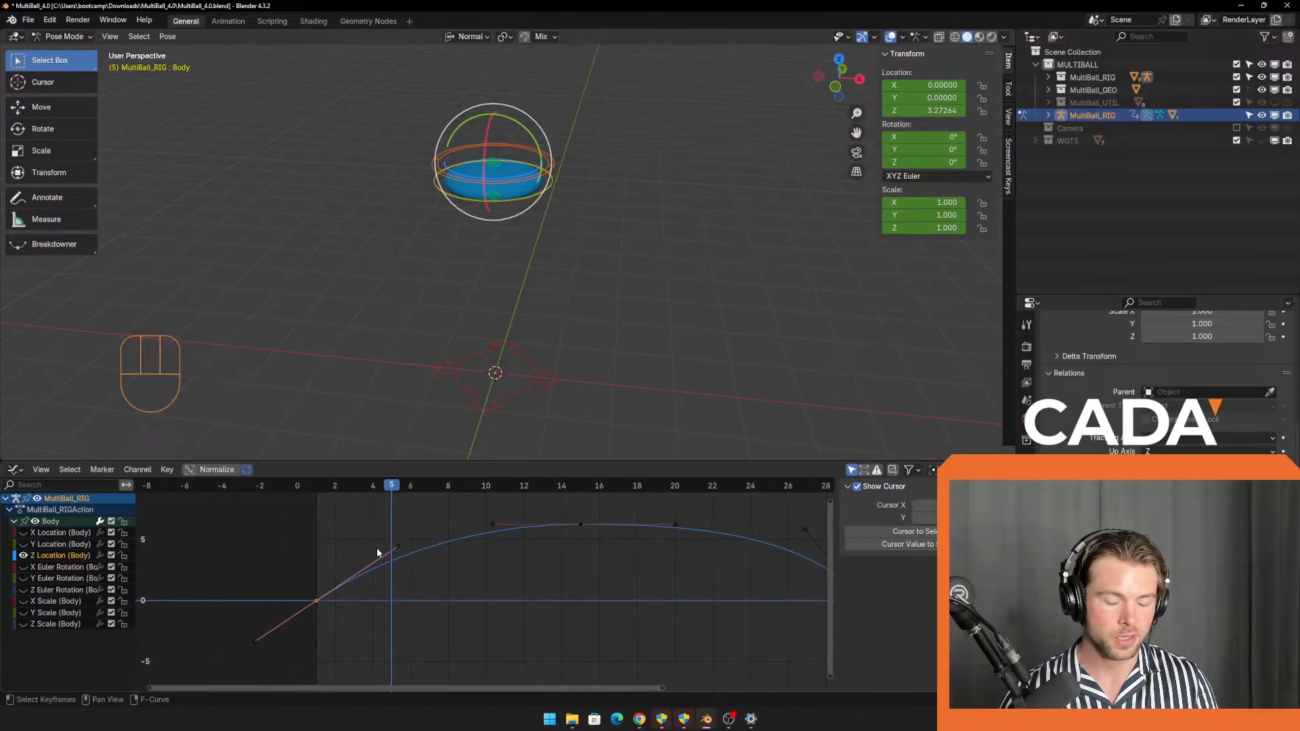
key("ctrl+c")
left_click_drag(394, 486, 408, 485)
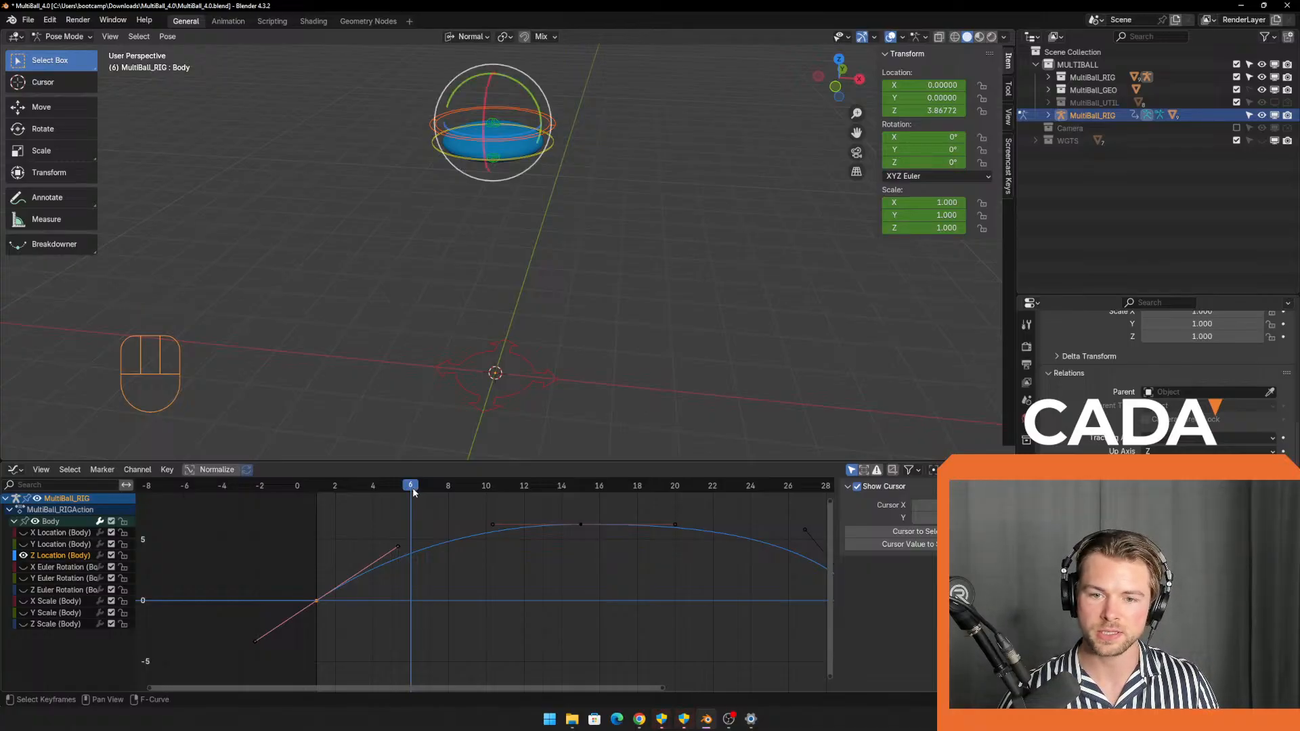
key("ctrl")
key("ctrl+v")
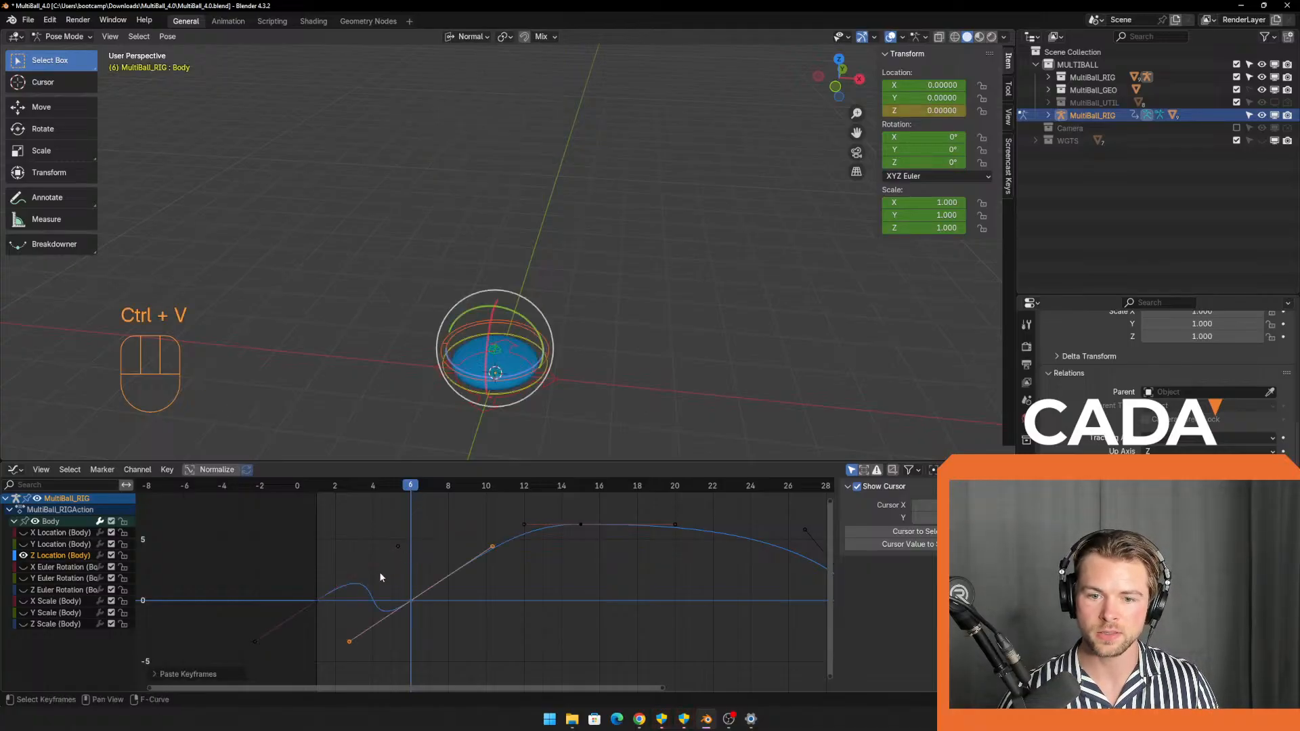
Go to frame 3 and select the Body's Z Location keyframes at frames 1 and 6.
left_click_drag(270, 542, 425, 632)
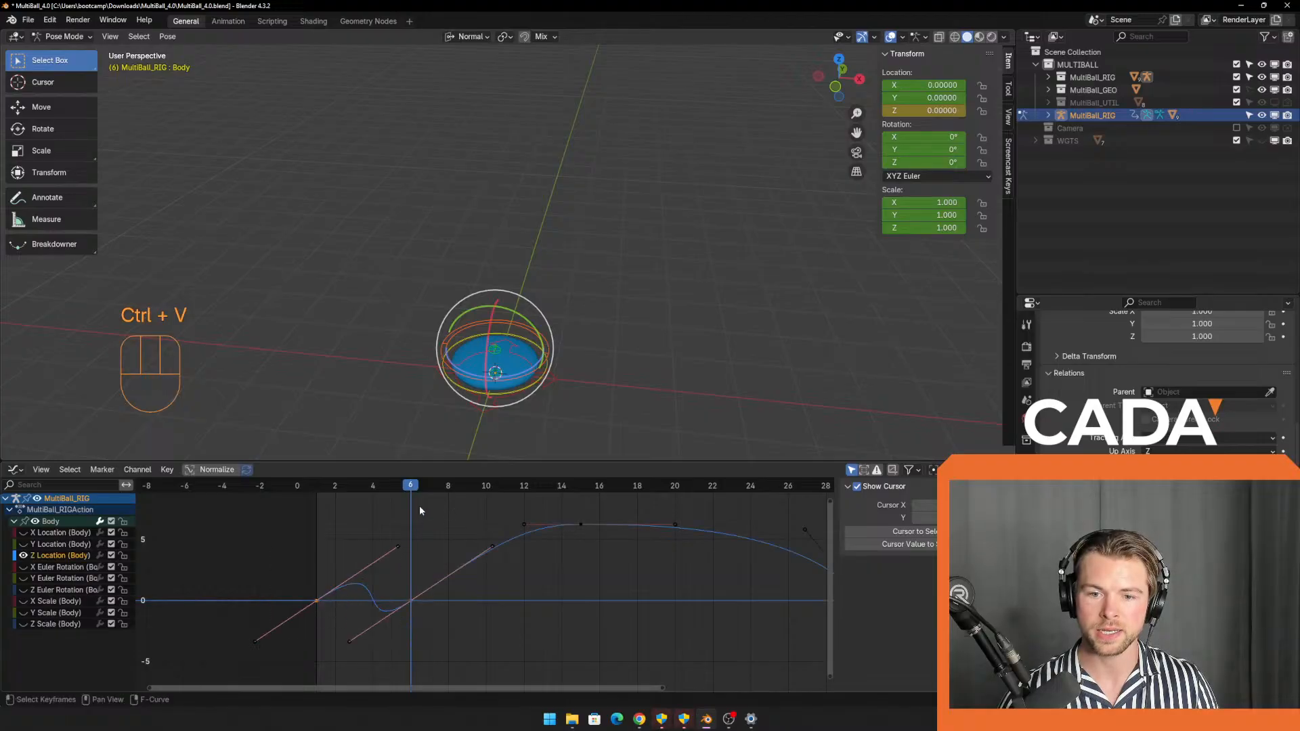
left_click_drag(406, 486, 353, 508)
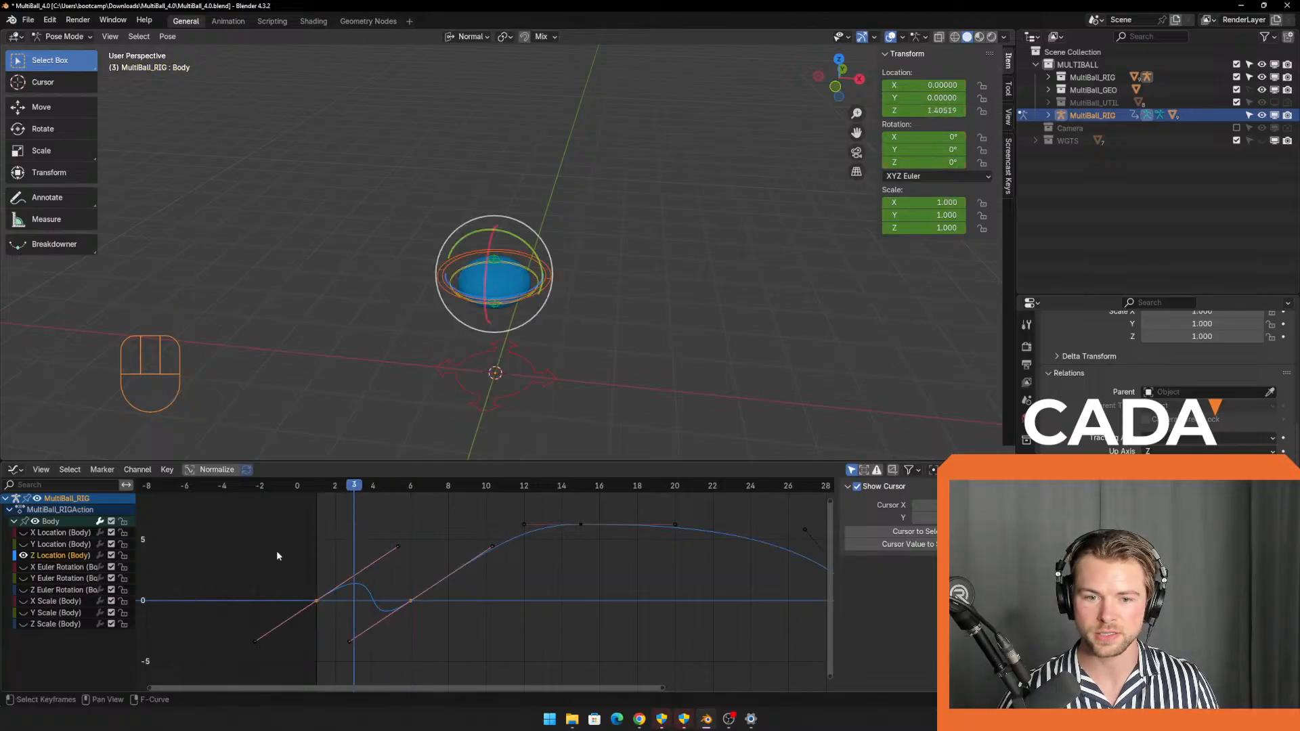
left_click_drag(277, 550, 426, 644)
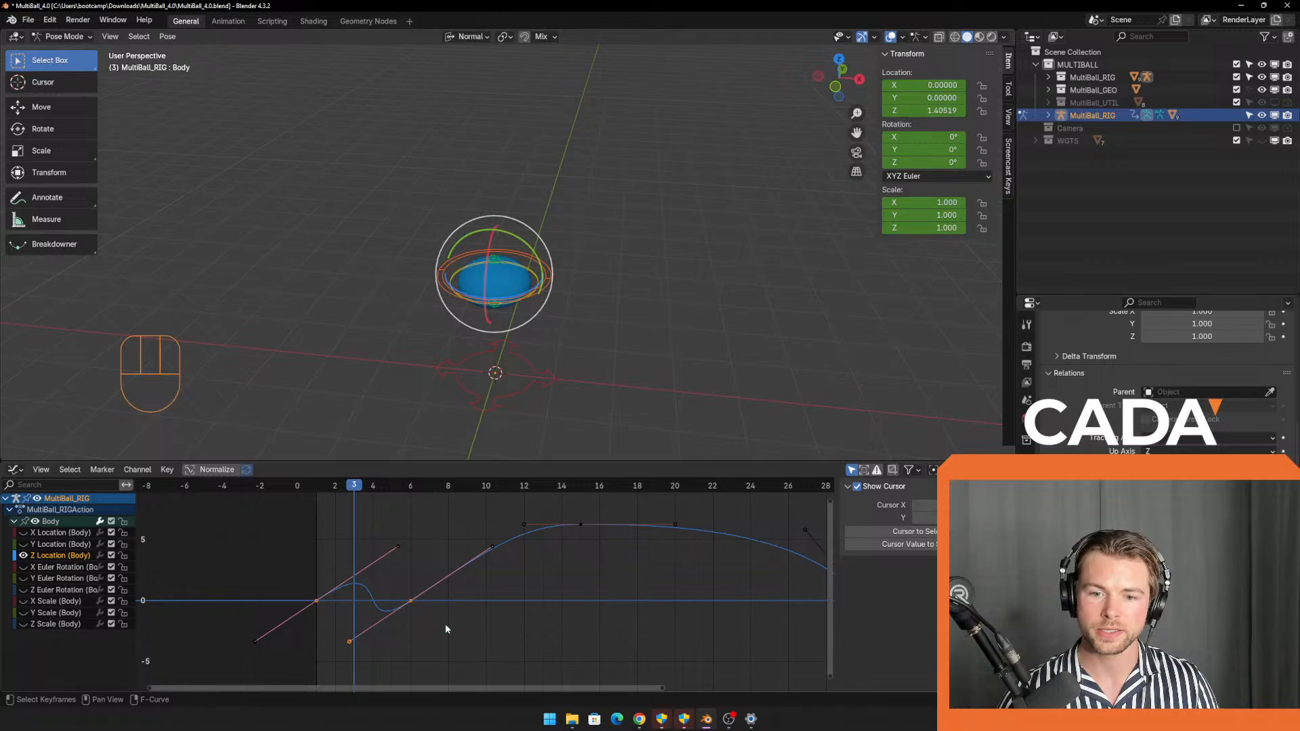
Try Automatic and Aligned handle types on the Body's Z Location keyframes at frames 1 and 6, undoing each change.
right_click(409, 602)
mouse_move(409, 606)
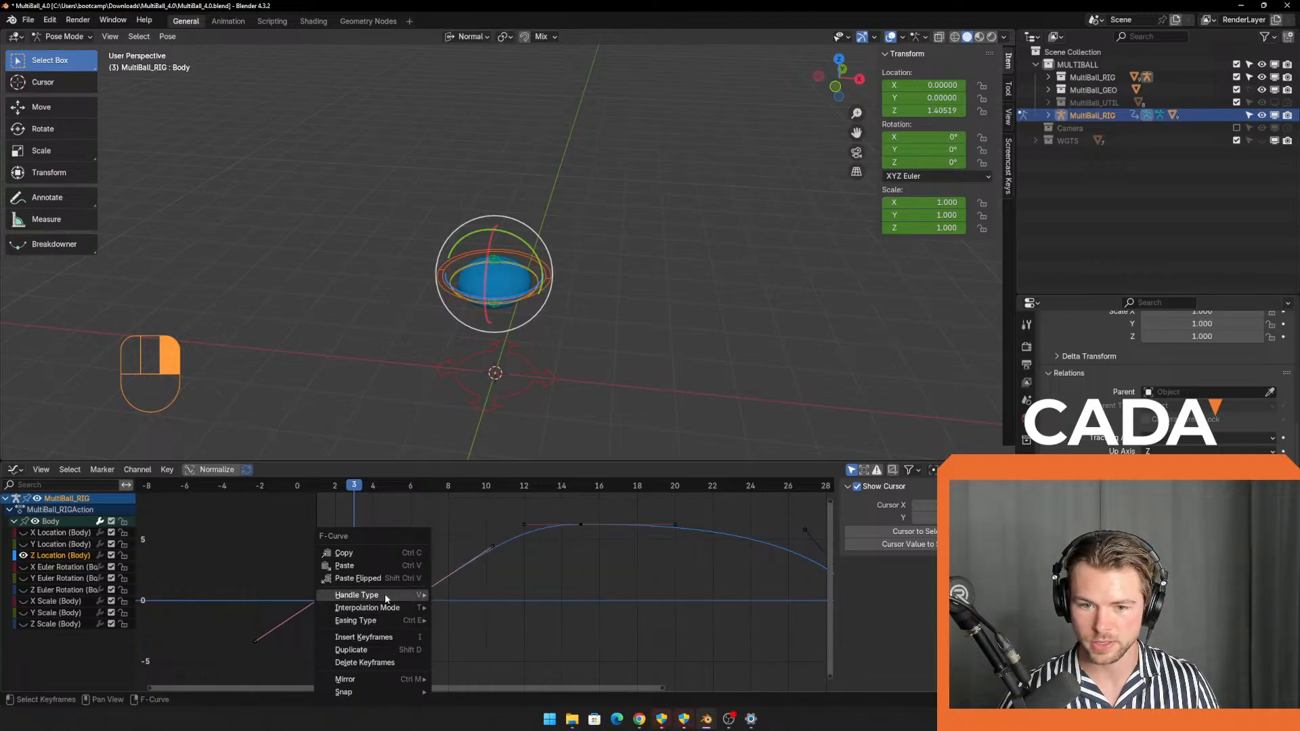
left_click(478, 636)
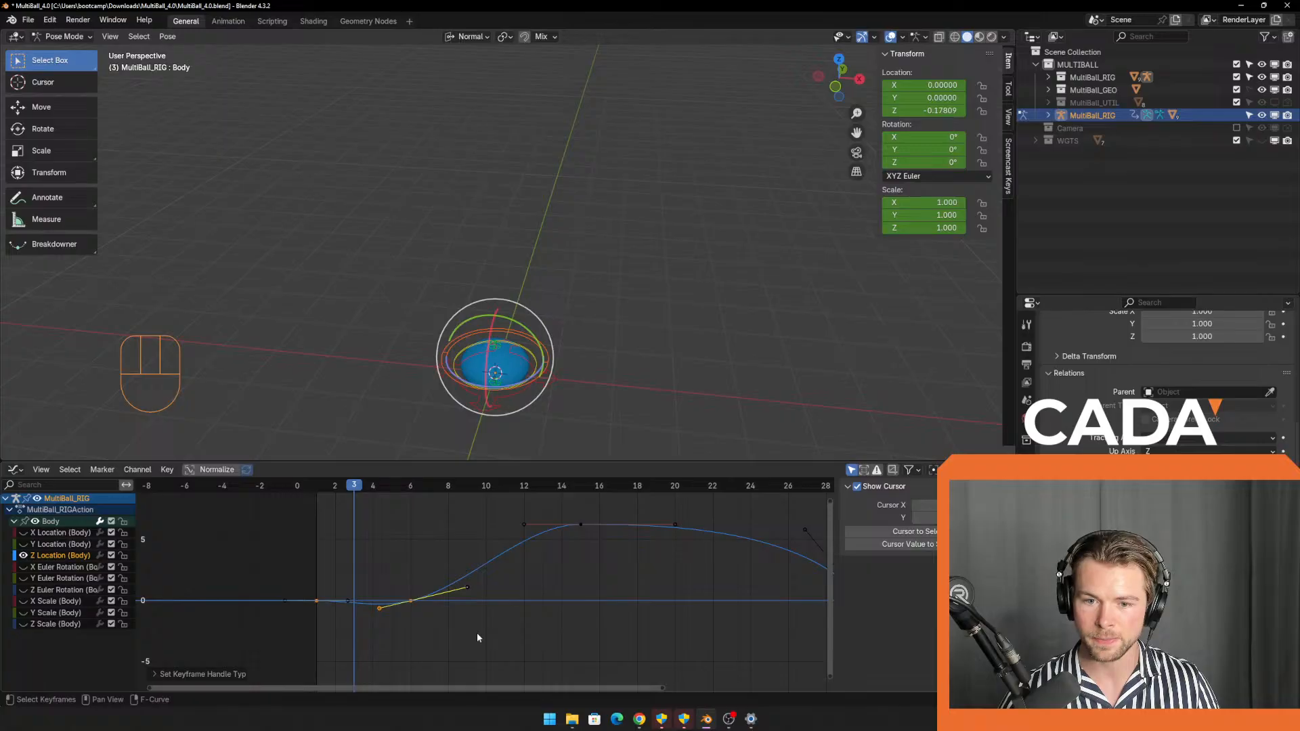
key("ctrl+z")
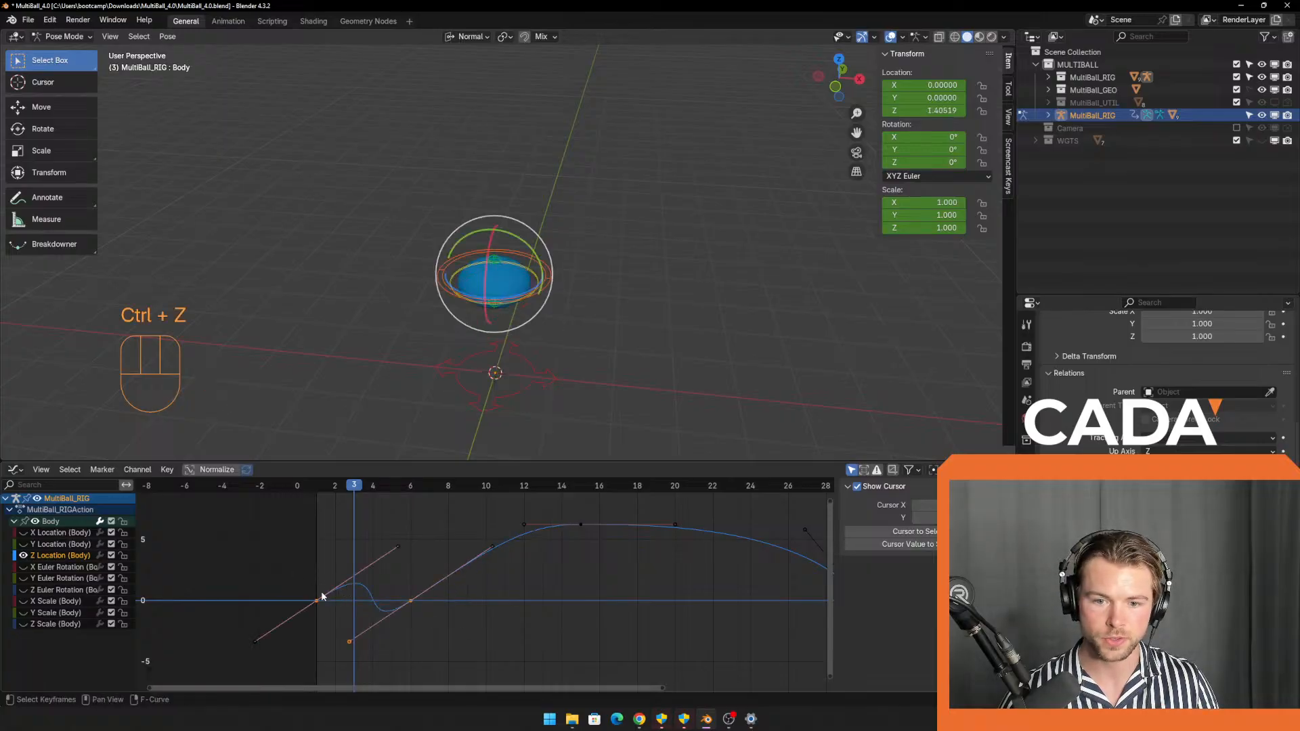
right_click(324, 600)
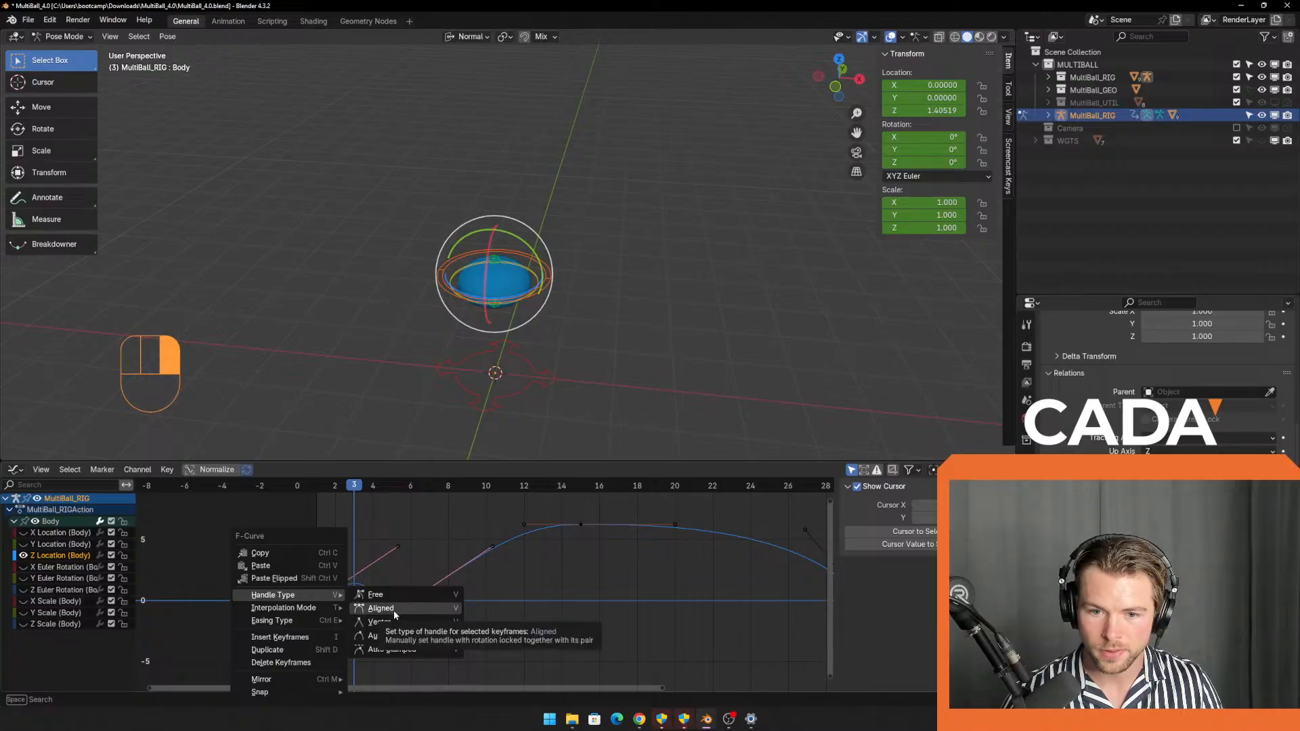
left_click(394, 611)
key("ctrl+z")
Set the interpolation of the Body's Z Location keyframes at frames 1 and 6 to Linear.
right_click(326, 598)
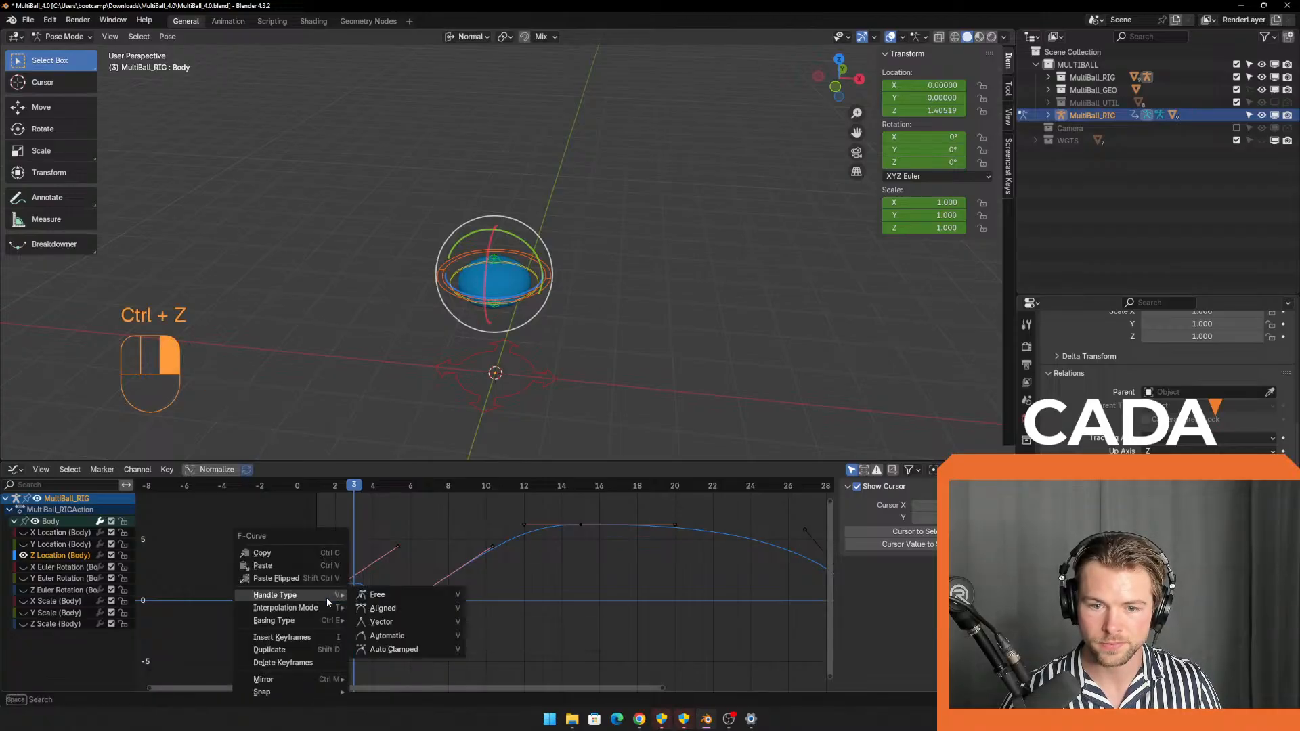
mouse_move(321, 609)
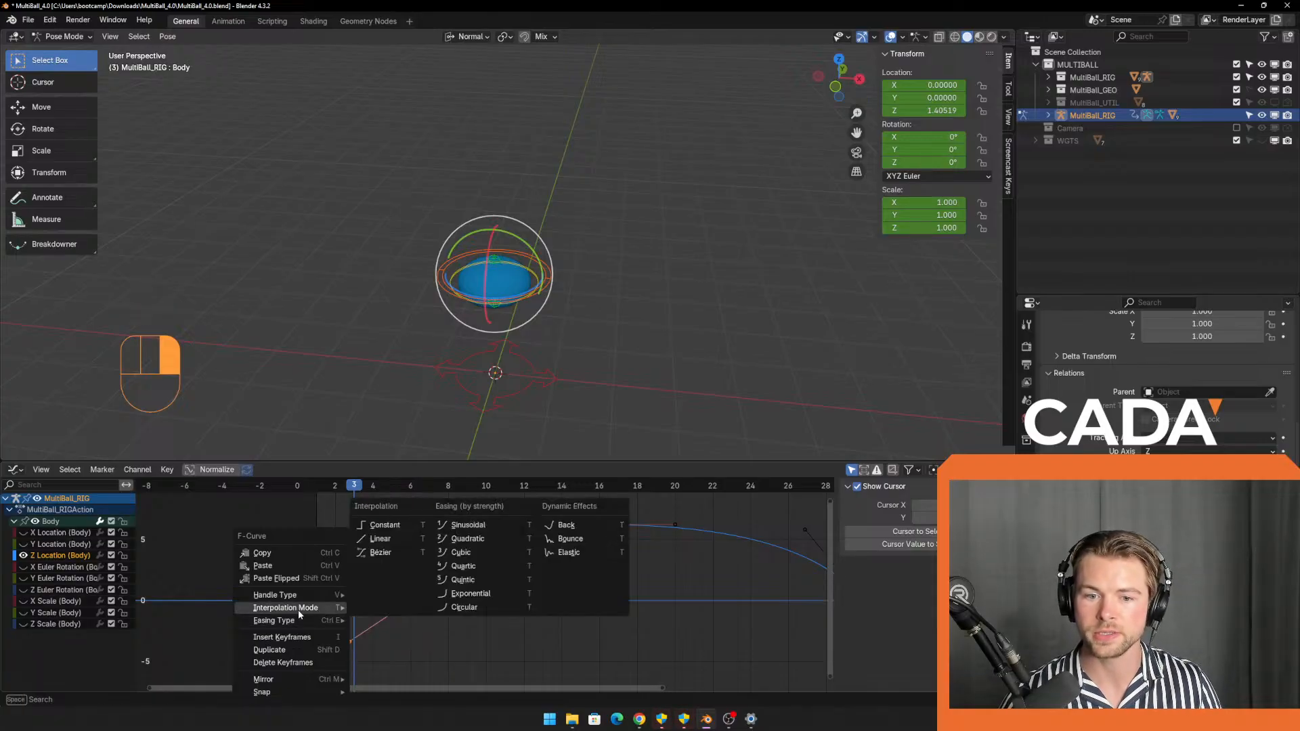
left_click(378, 538)
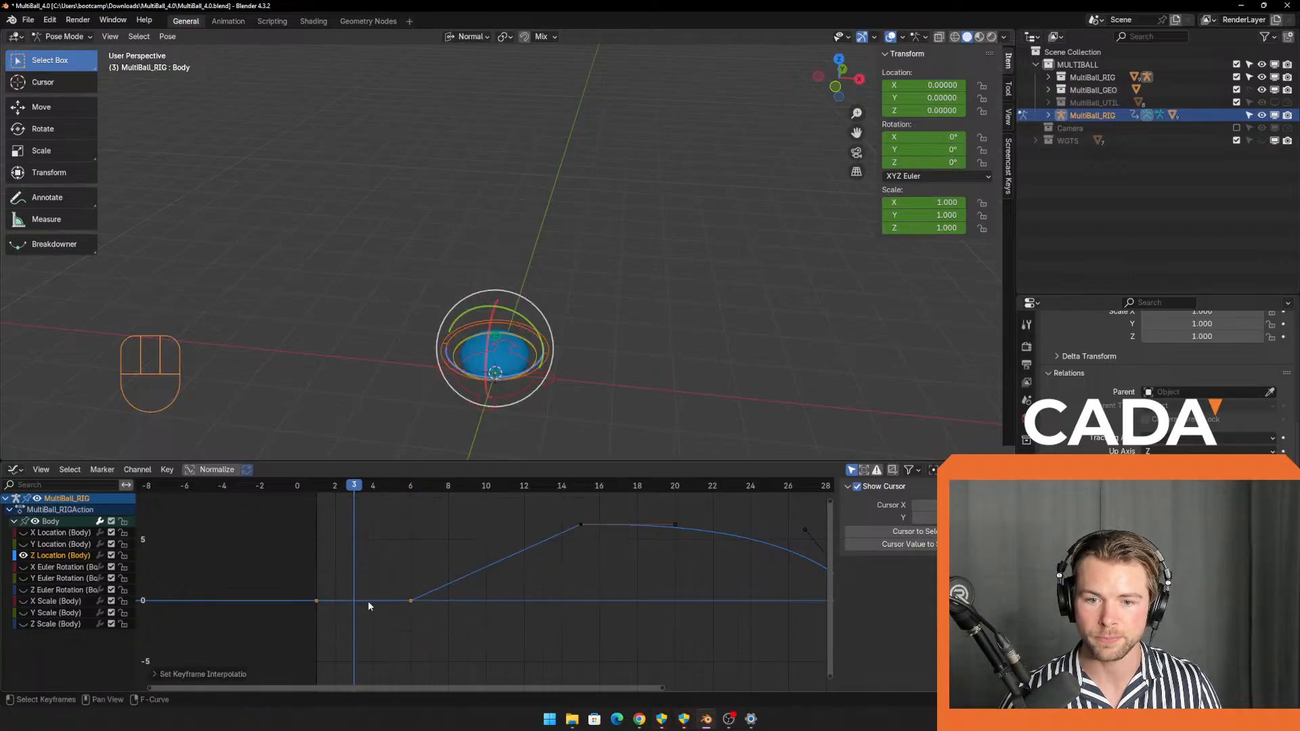
Set the interpolation of only the frame 6 keyframe on the Z Location curve to Exponential.
scroll(379, 606, "up", 1)
scroll(392, 605, "up", 1)
left_click_drag(369, 572, 436, 640)
right_click(354, 603)
mouse_move(398, 608)
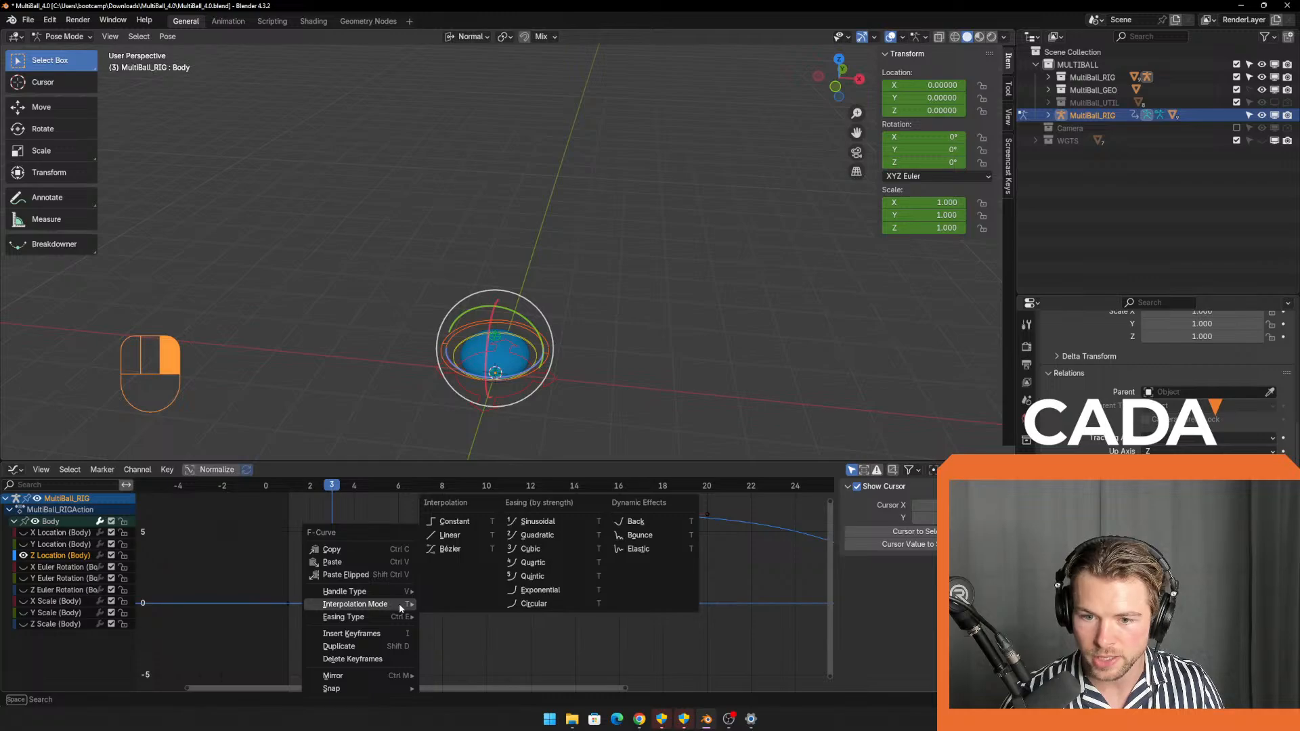
left_click(541, 588)
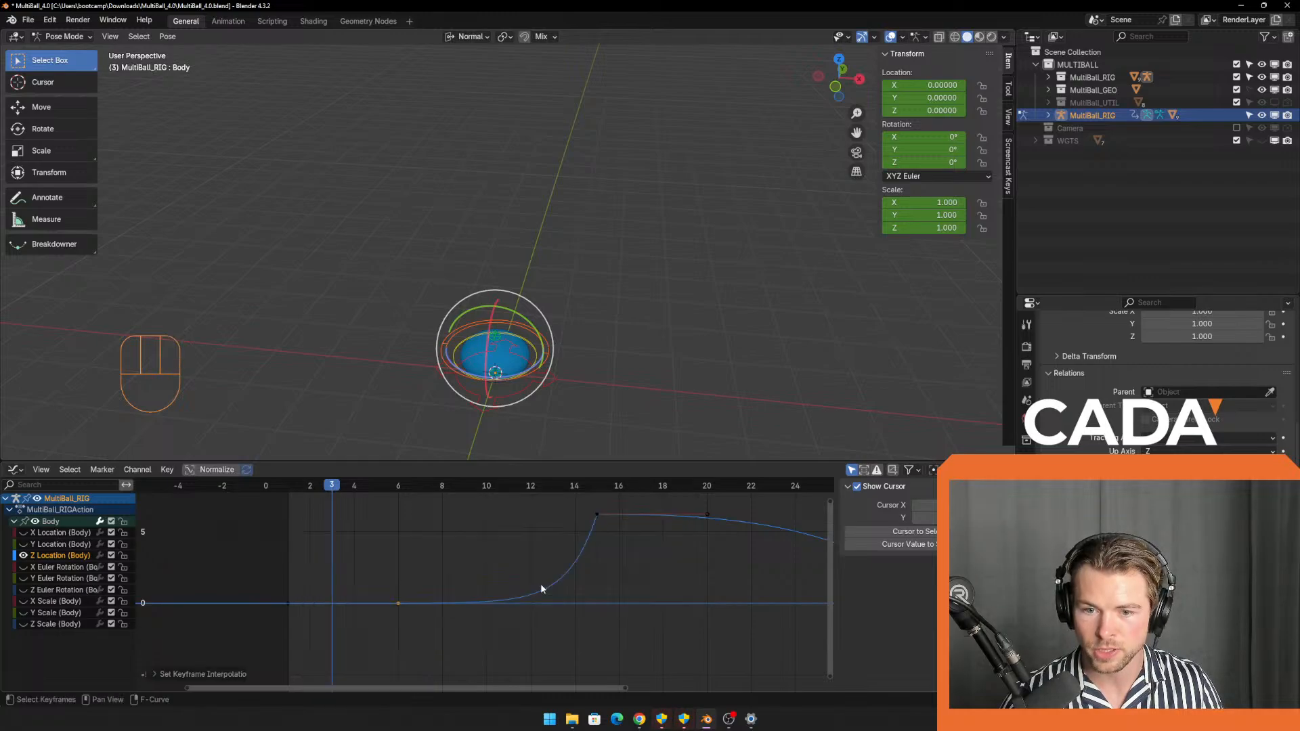
Set the interpolation of the frame 6 keyframe on the Z Location curve to Bézier.
left_click_drag(439, 561, 513, 639)
left_click_drag(369, 570, 423, 625)
right_click(401, 607)
right_click(401, 608)
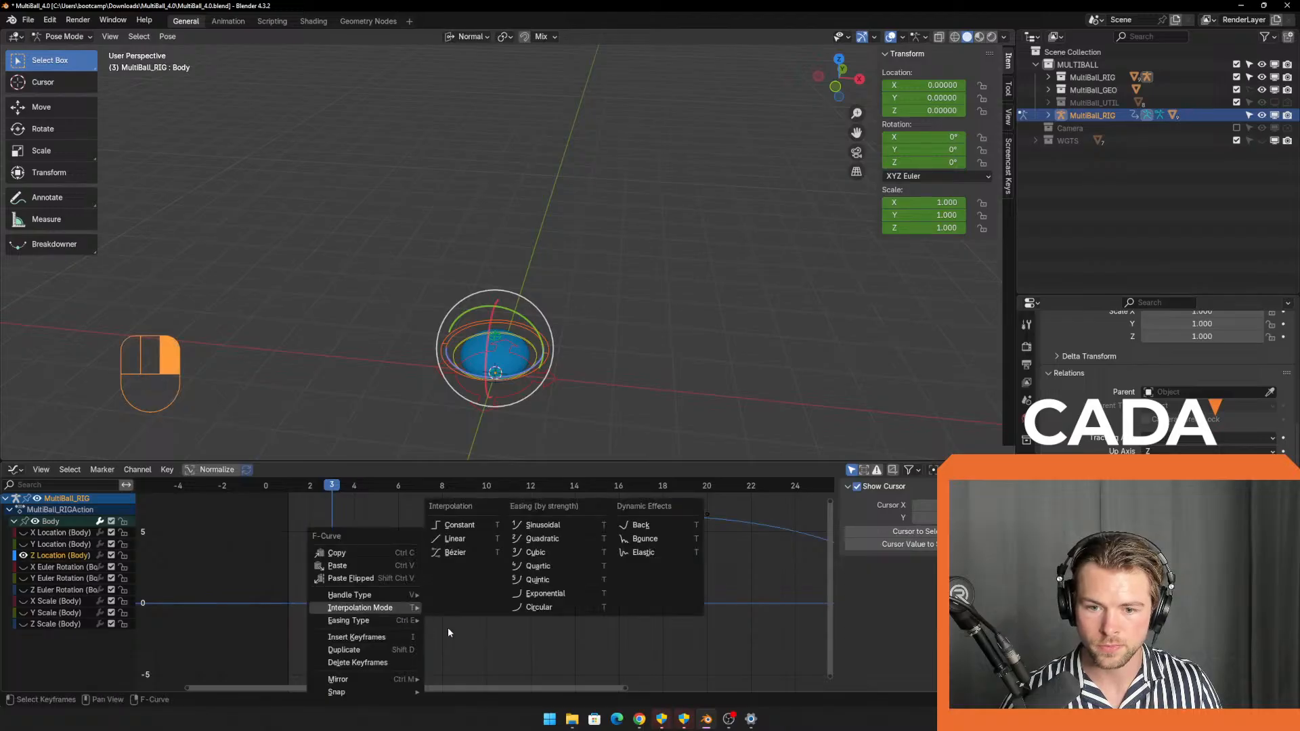
key("Escape")
left_click_drag(350, 582, 454, 640)
right_click(391, 599)
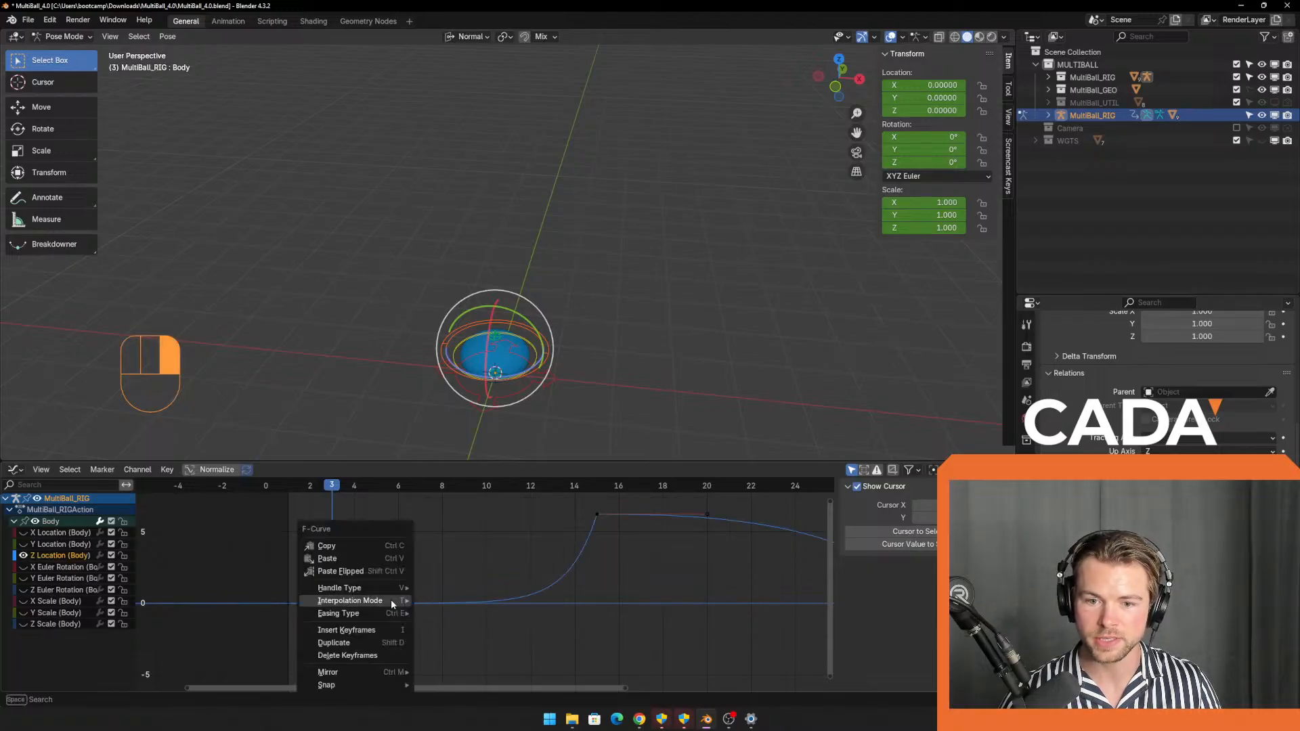
mouse_move(392, 601)
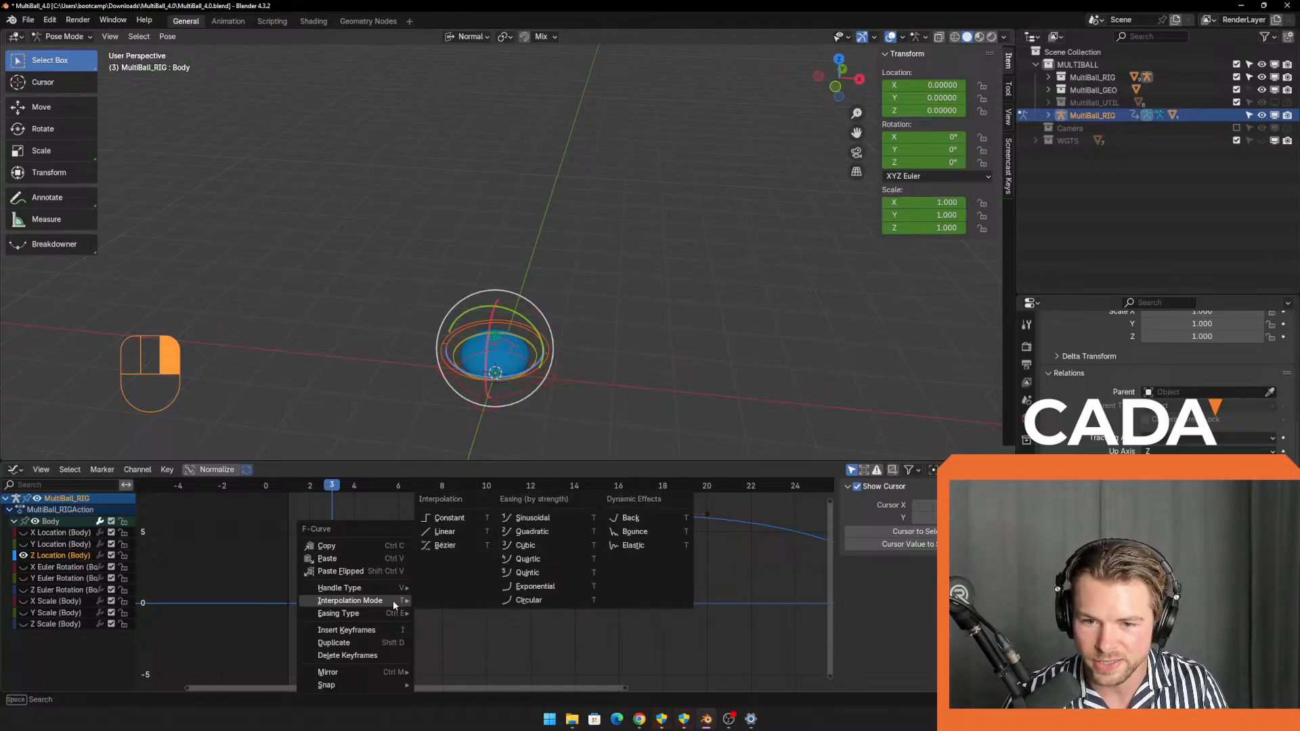
left_click(445, 532)
left_click(398, 570)
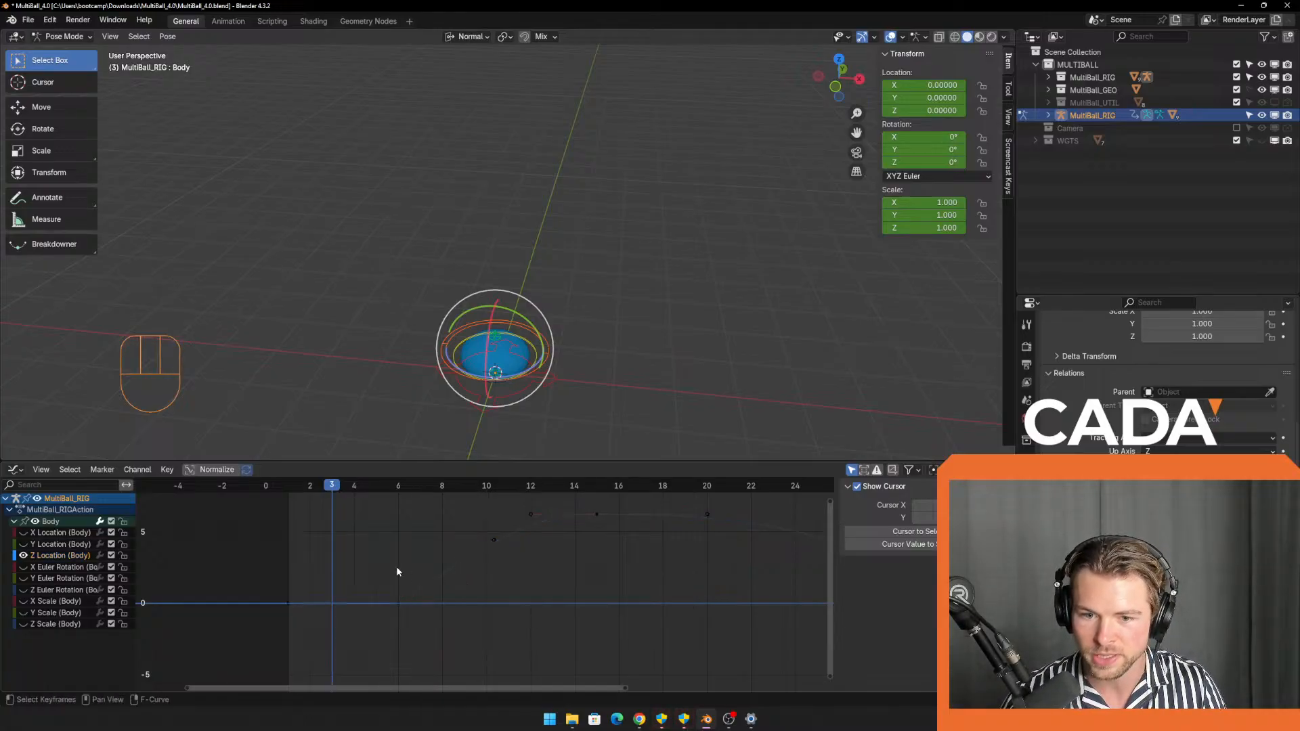
Move the outgoing handle of the frame 6 keyframe up and back to about frame 9 for a steeper rise.
left_click_drag(377, 556, 436, 630)
left_click_drag(469, 522, 509, 561)
middle_click_drag(523, 562, 523, 563)
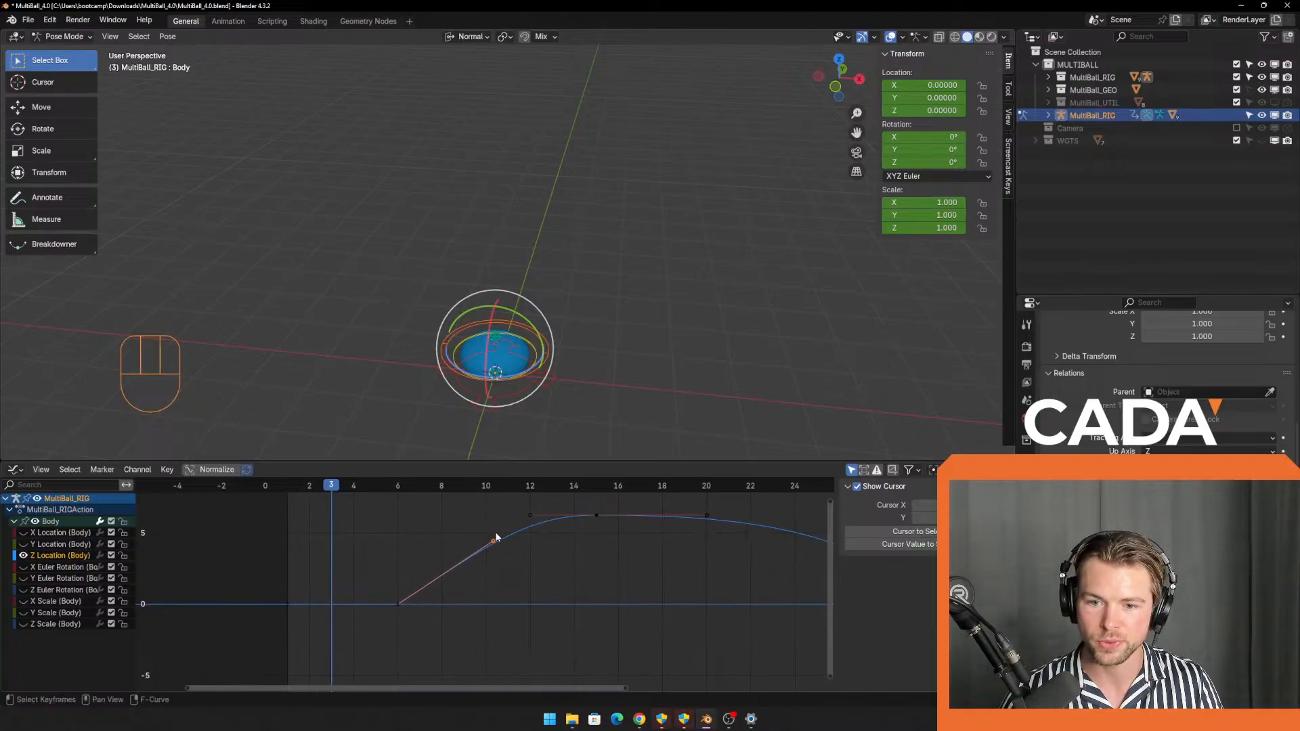
key("g")
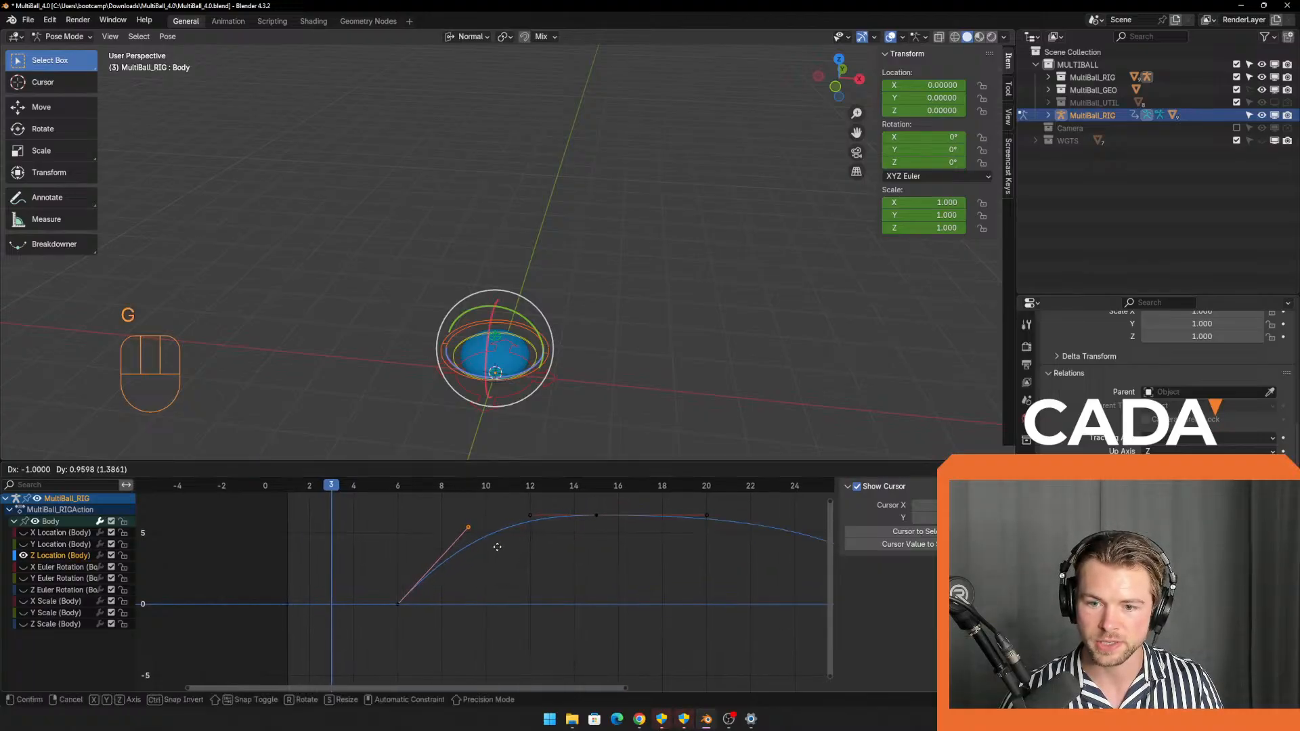
left_click(489, 543)
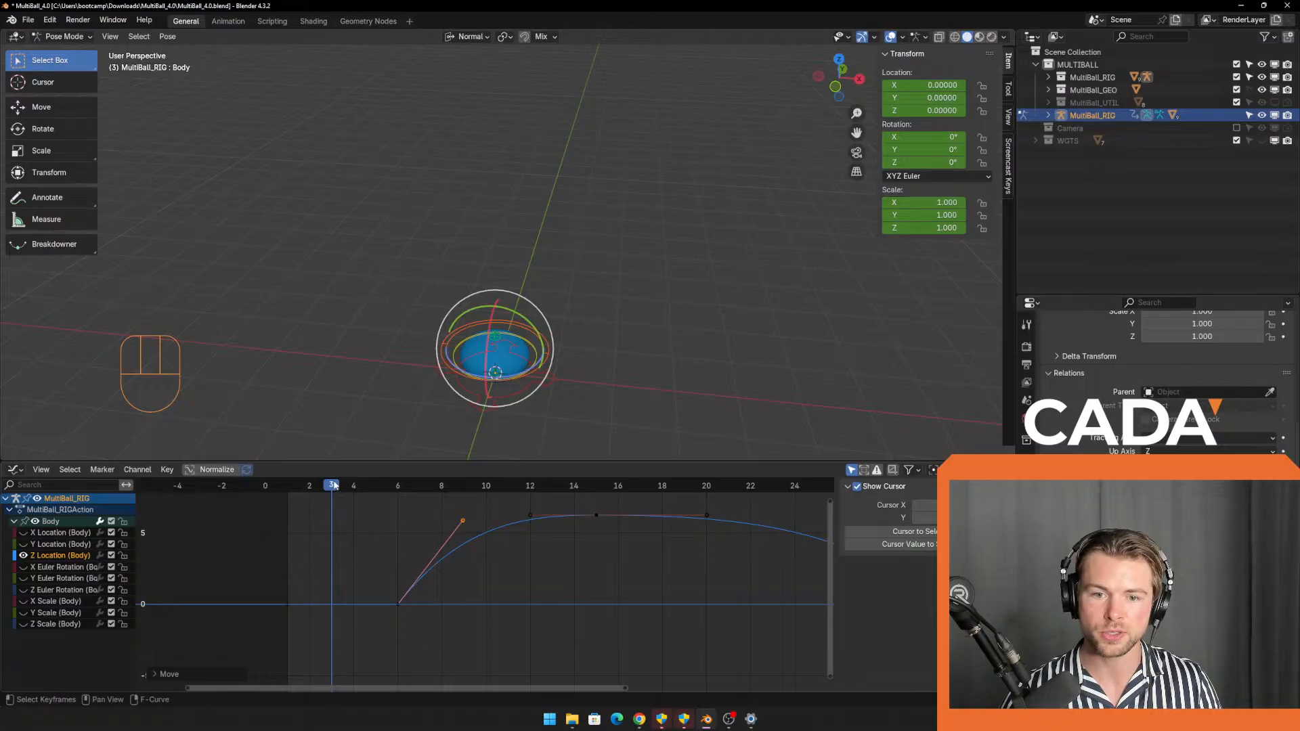
Scrub the timeline from frame 1 to frame 6 to check the ball's motion before takeoff.
left_click(287, 493)
left_click(353, 493)
left_click_drag(354, 502, 393, 526)
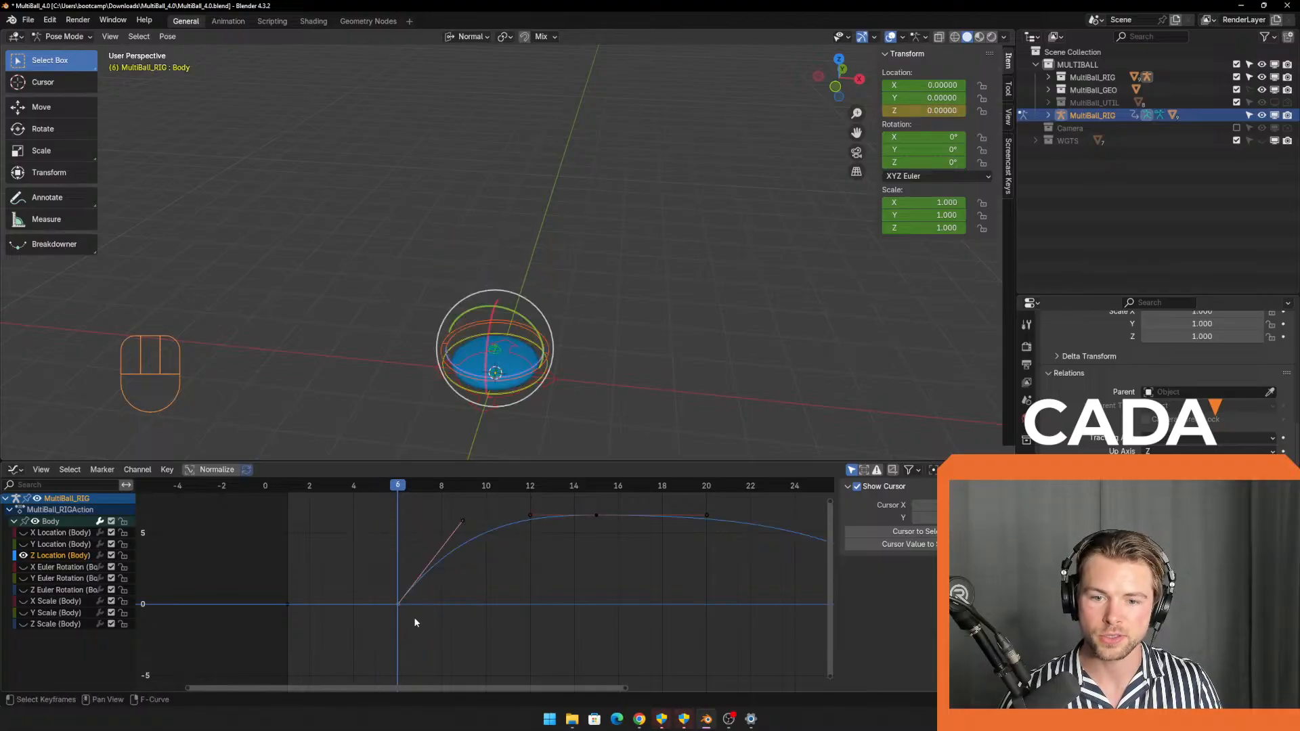
Set the handle type of the frame 6 keyframe on the Z Location curve to Free.
left_click_drag(268, 574, 357, 621)
right_click(288, 604)
mouse_move(288, 604)
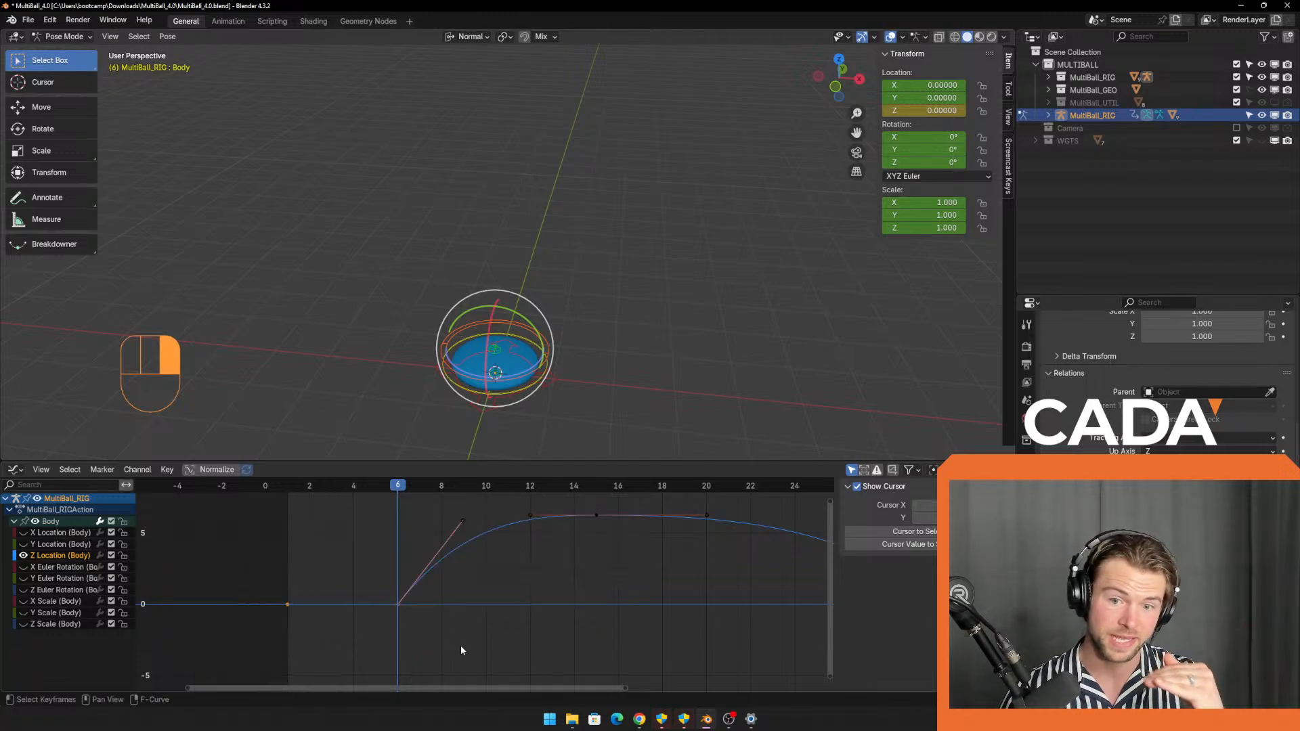
right_click(396, 609)
mouse_move(396, 608)
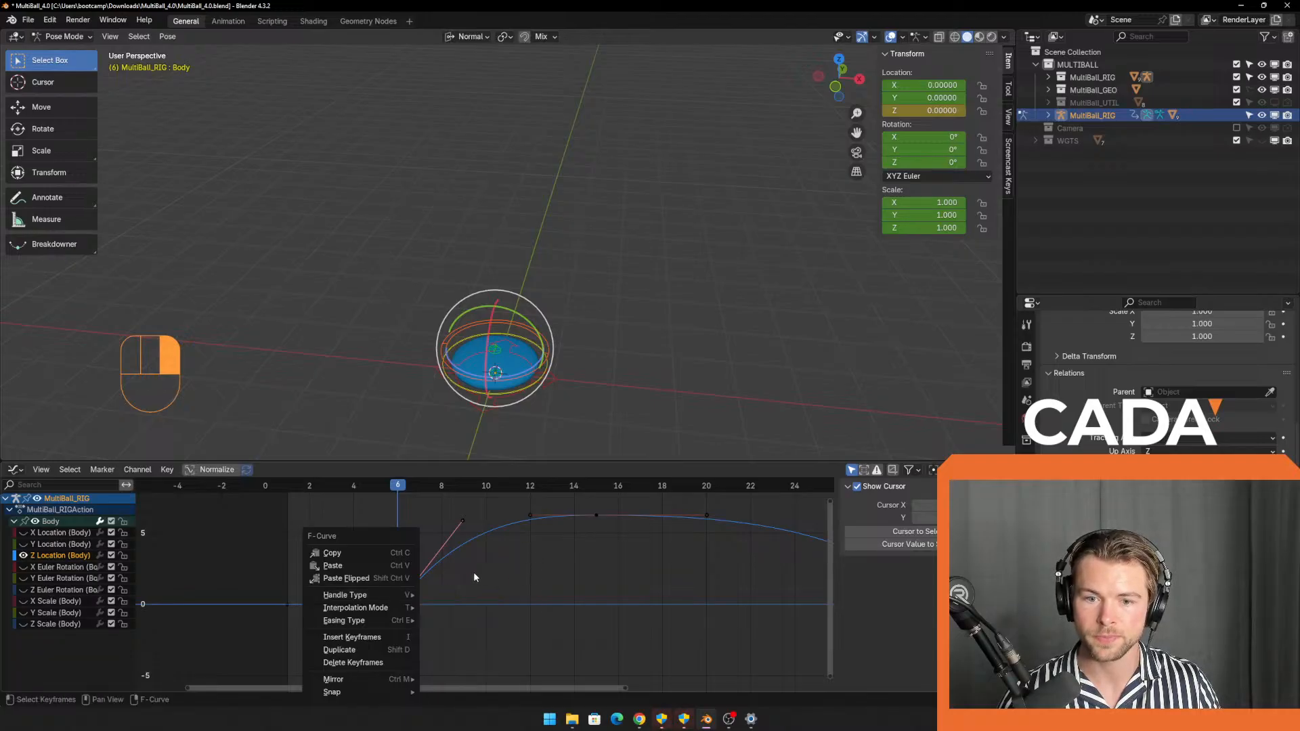
left_click(448, 594)
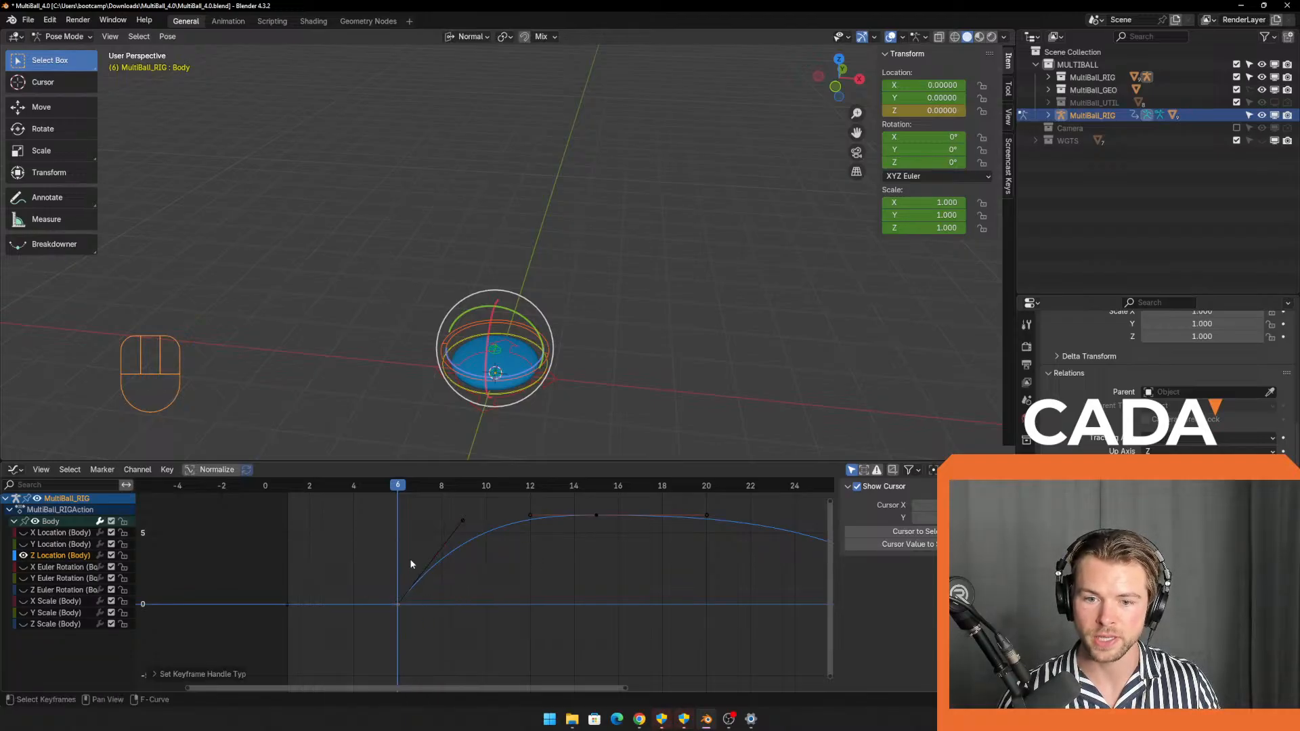
left_click(482, 554)
left_click(453, 524)
key("g")
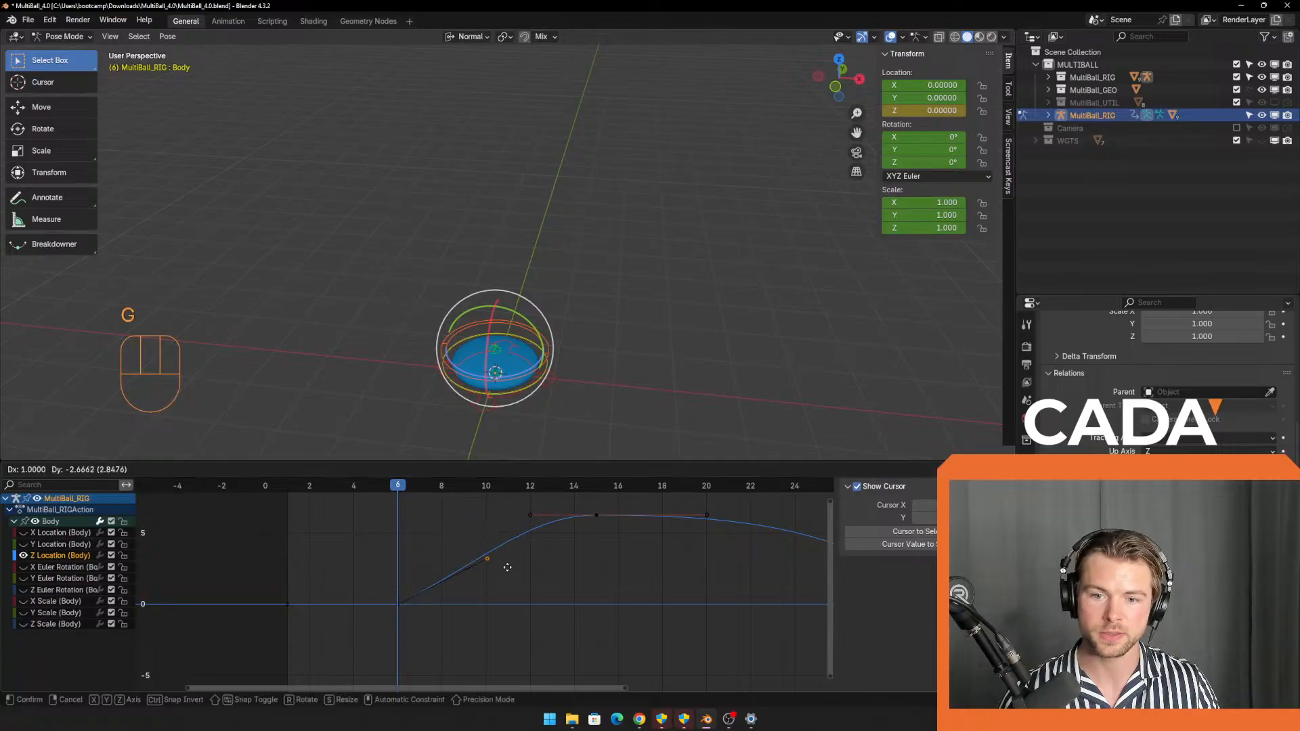
right_click(482, 562)
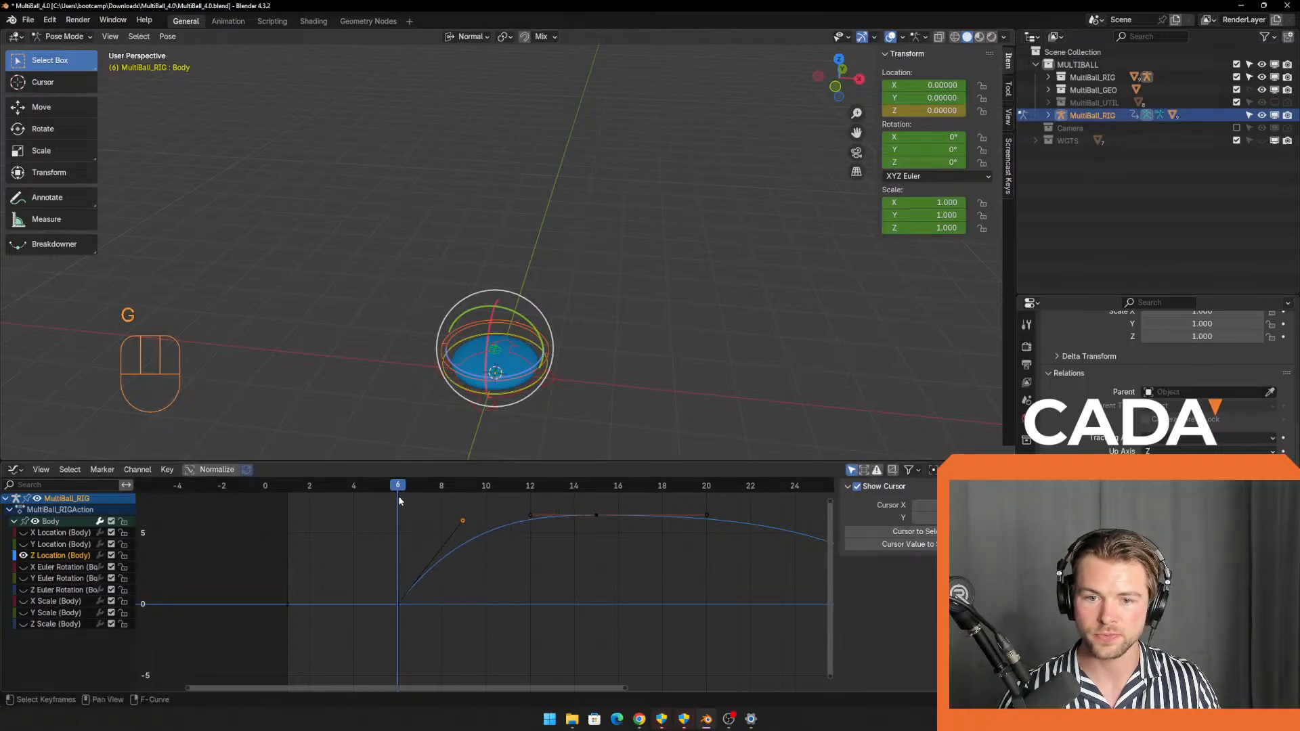
Play the animation from frame 1 and watch the ball's jump from a lower viewing angle, then stop playback.
left_click_drag(396, 487, 294, 492)
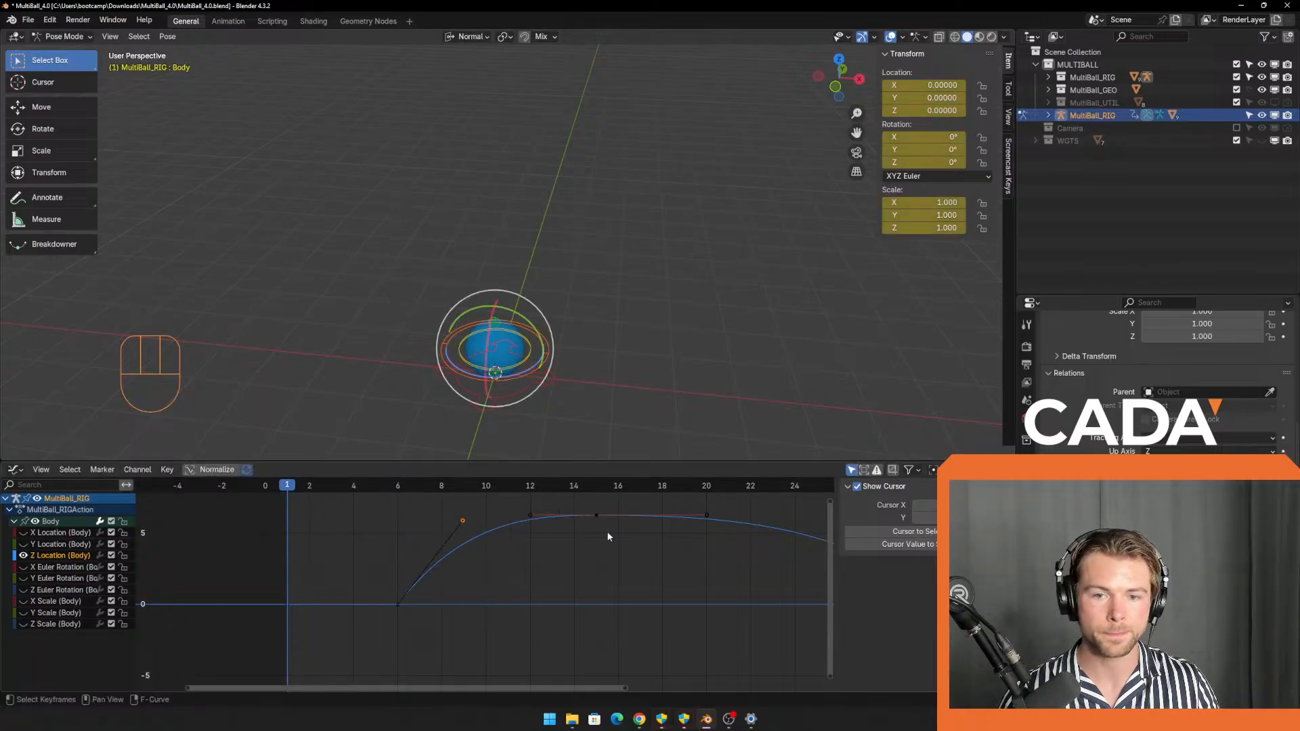
key("space")
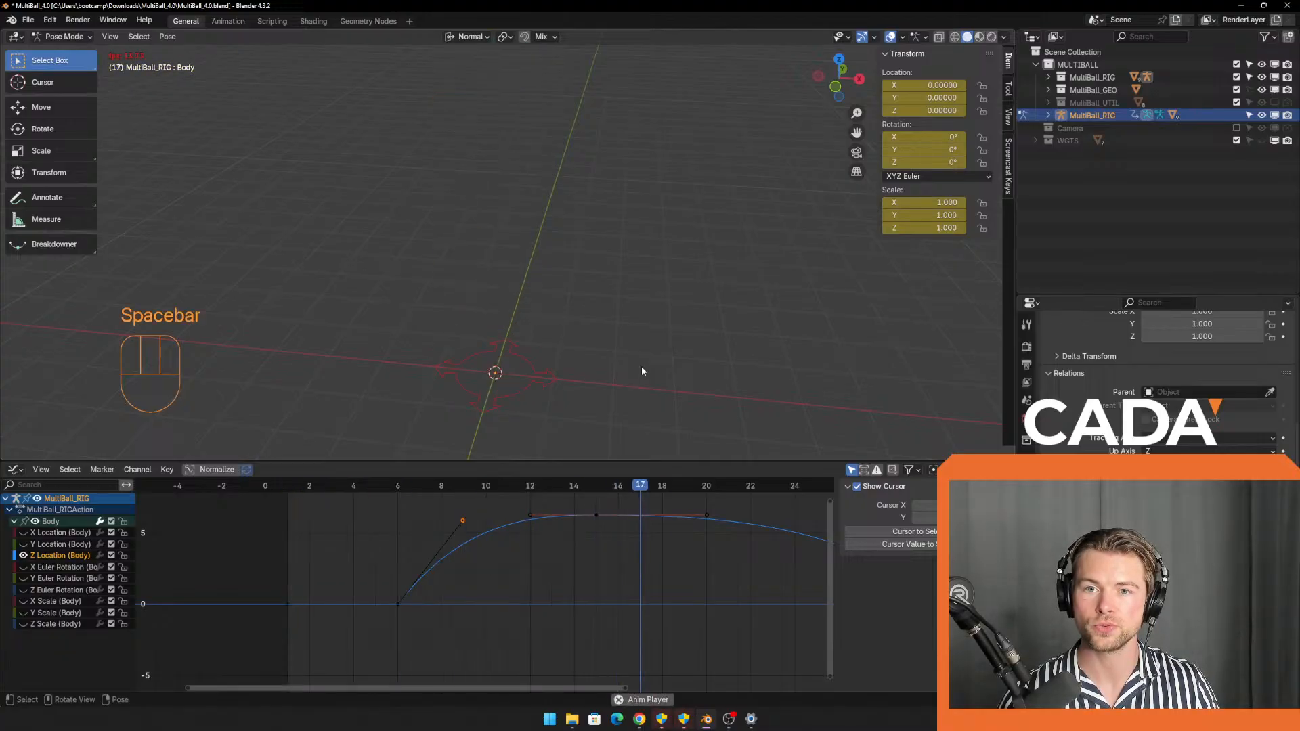
middle_click_drag(632, 391, 643, 367)
left_click(643, 366)
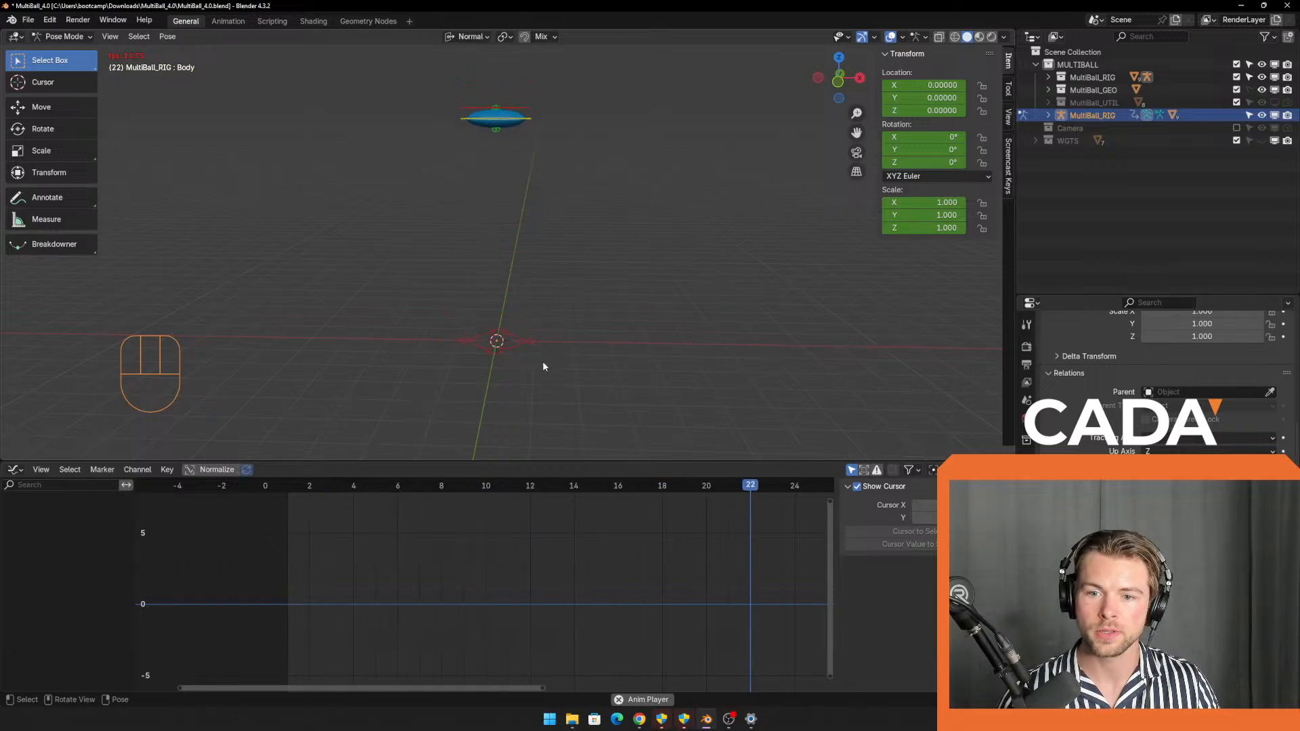
key("space")
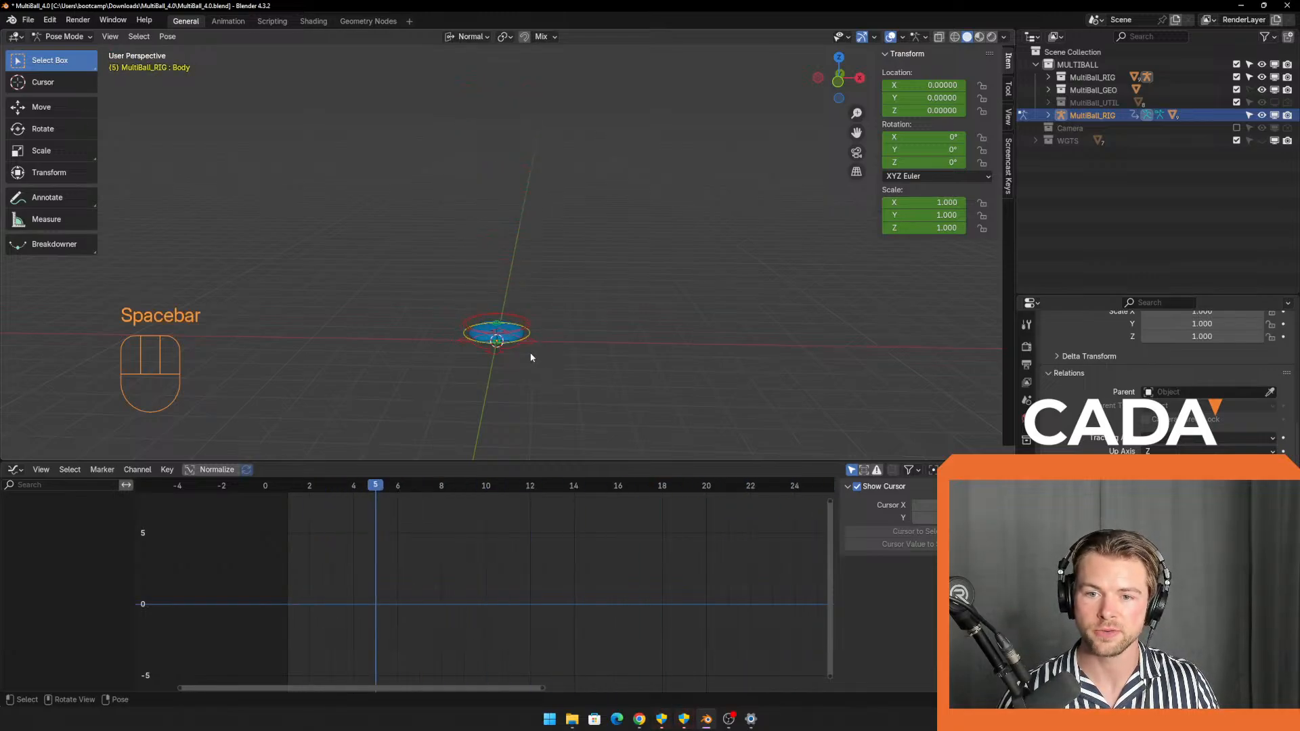
Select the ball's Top control and, at frame 7, move it up about 1.58 along its Z axis to stretch the ball.
left_click(527, 327)
scroll(562, 348, "up", 4)
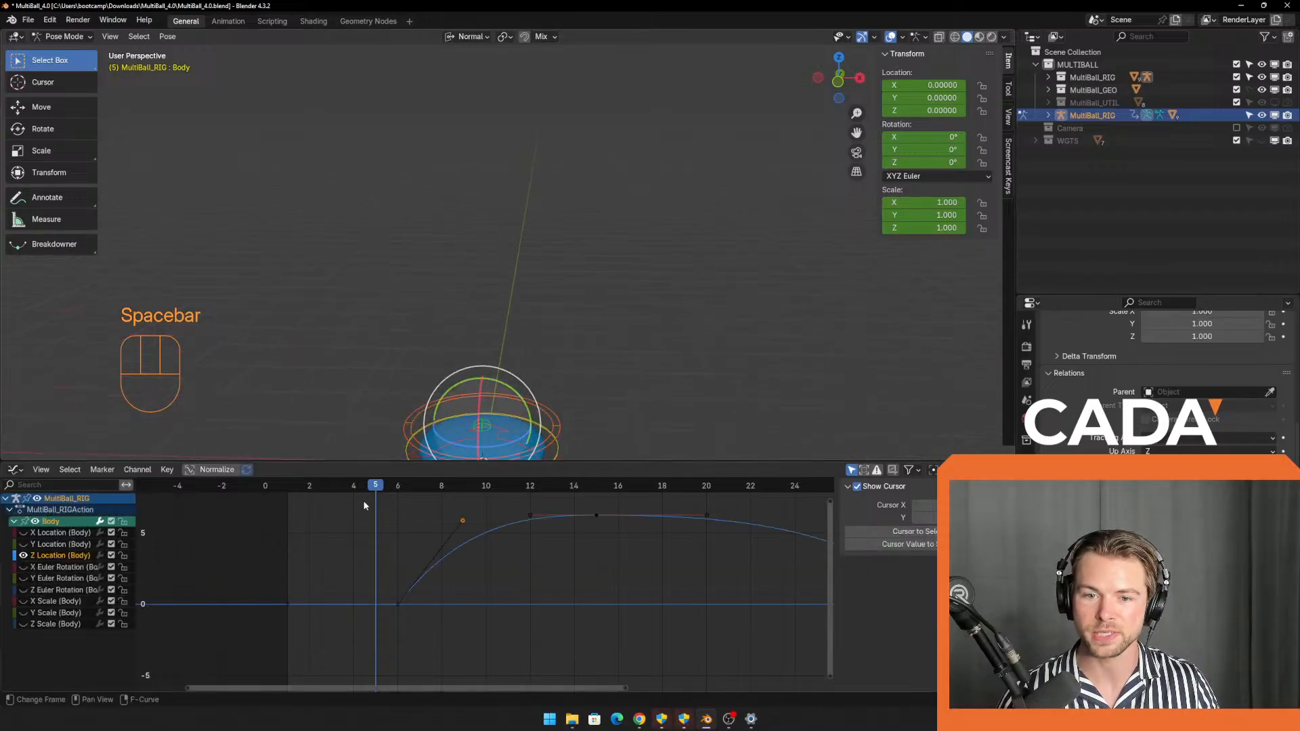
mouse_move(372, 490)
left_mouse_down()
mouse_move(335, 489)
mouse_move(373, 491)
left_mouse_up()
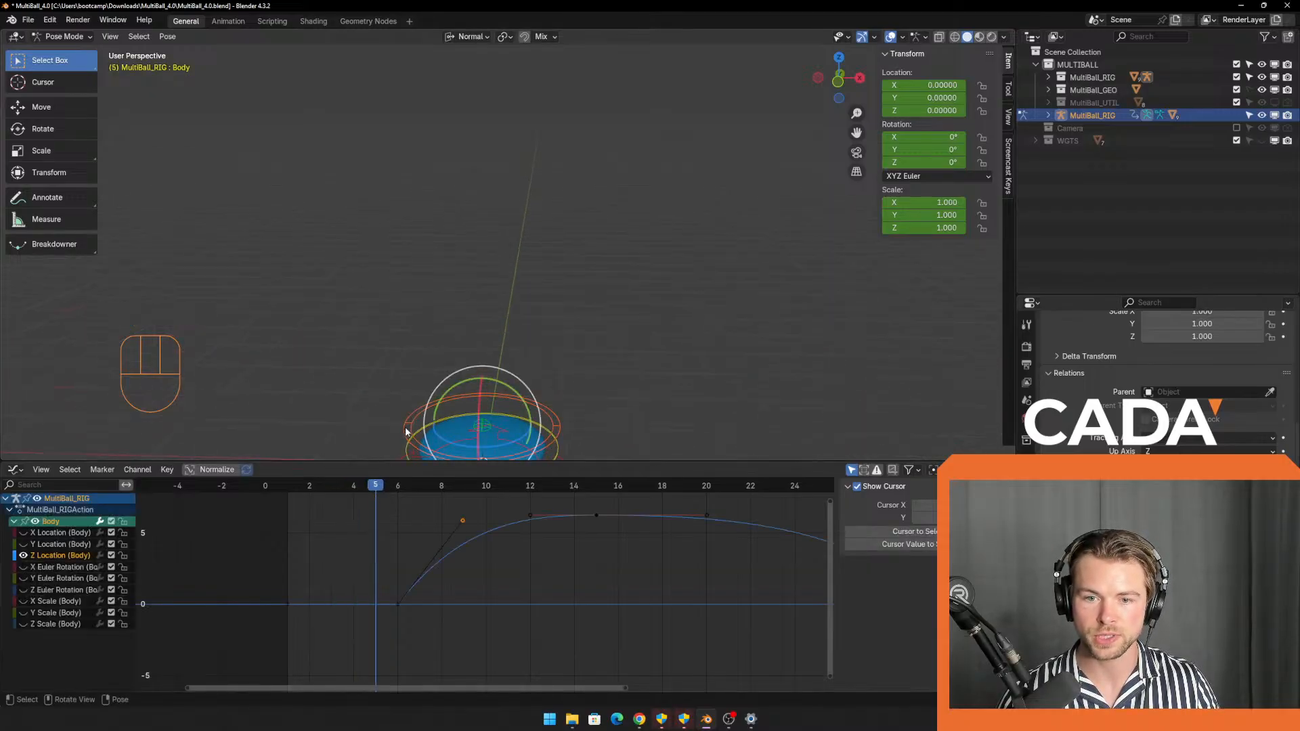
left_click(408, 427)
left_click(425, 368)
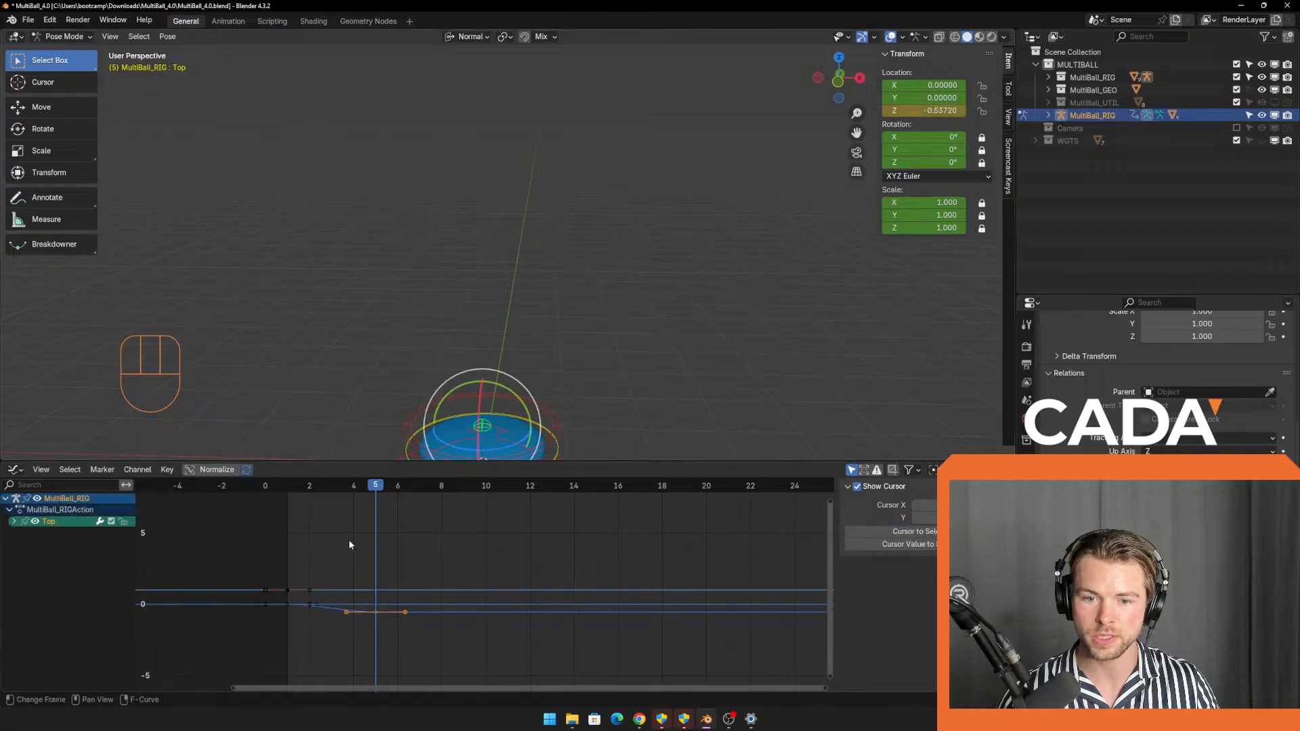
left_click_drag(375, 493, 412, 489)
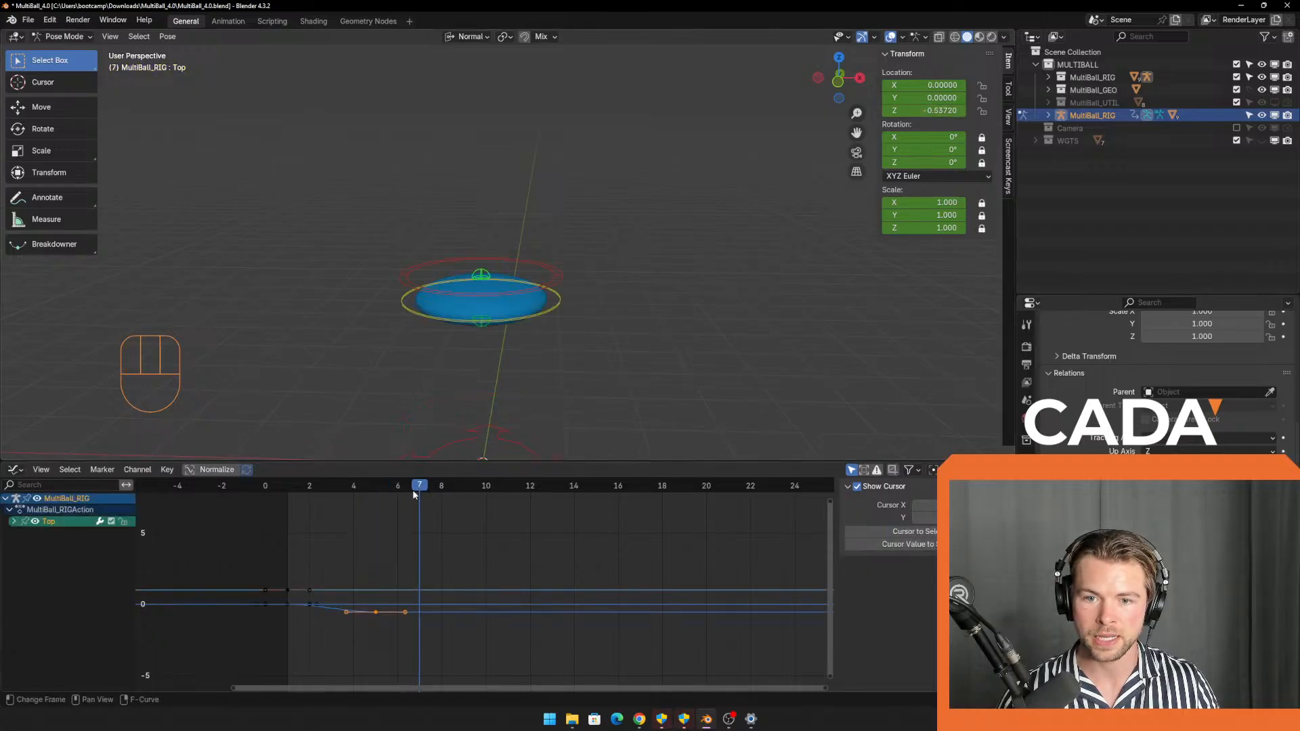
middle_click_drag(605, 438, 609, 418)
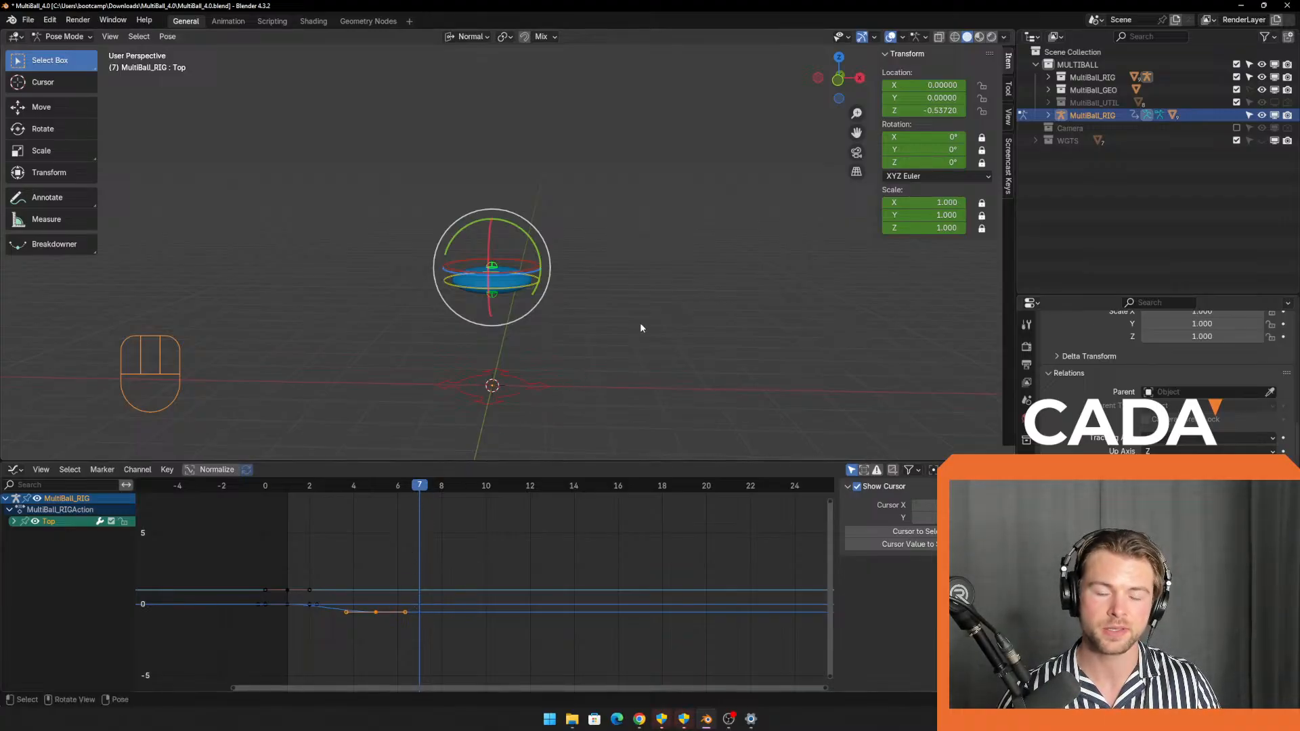
key("g")
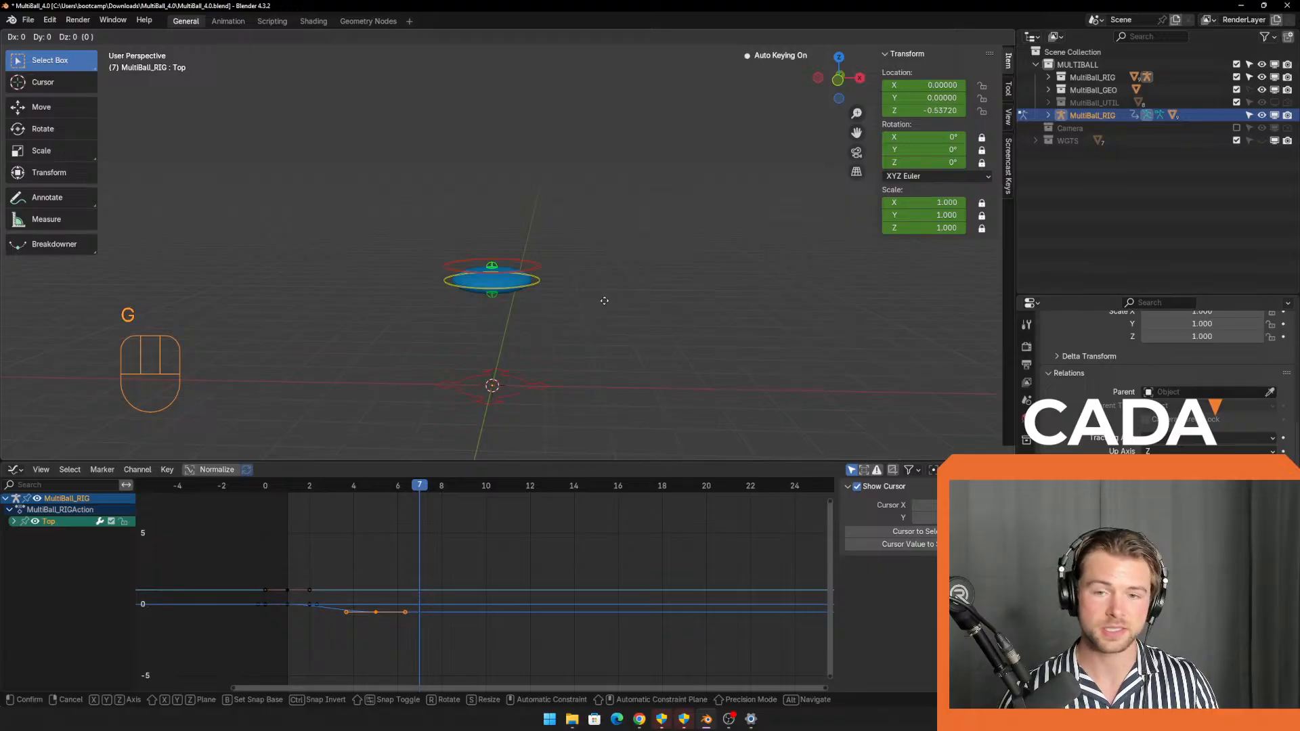
key("z")
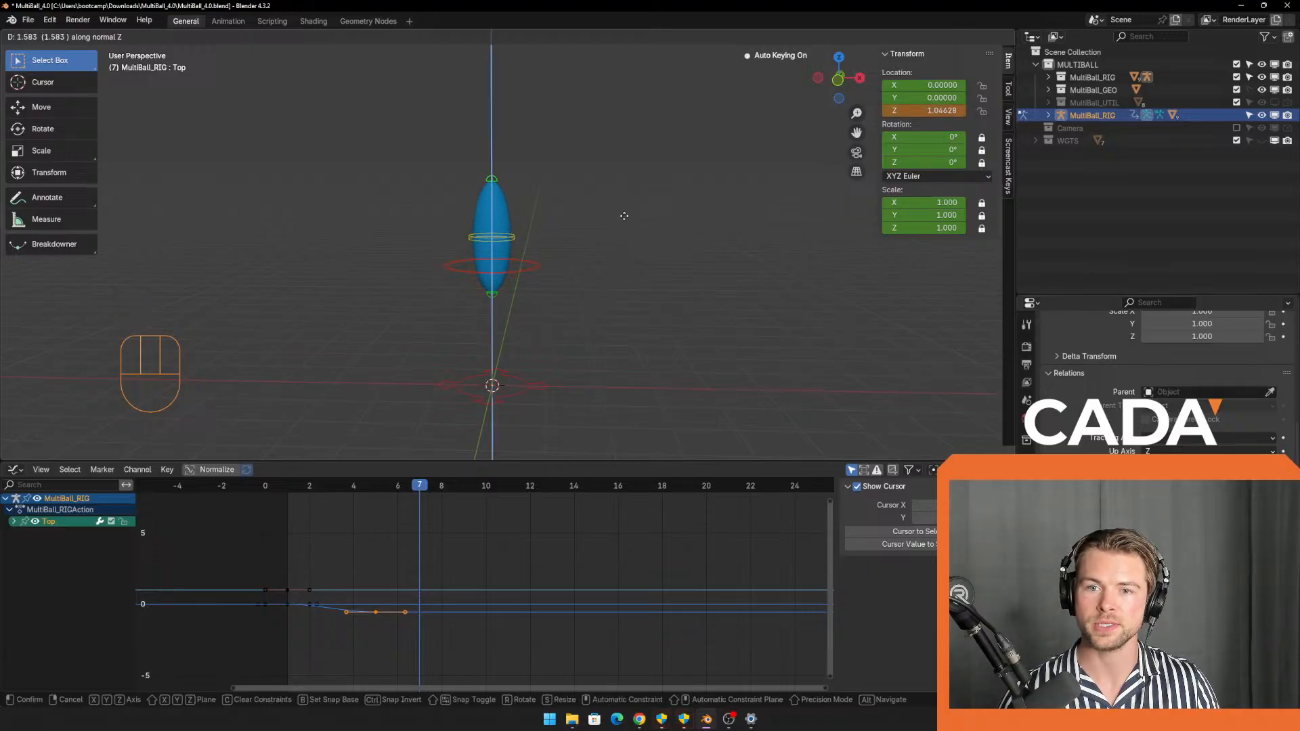
left_click(624, 216)
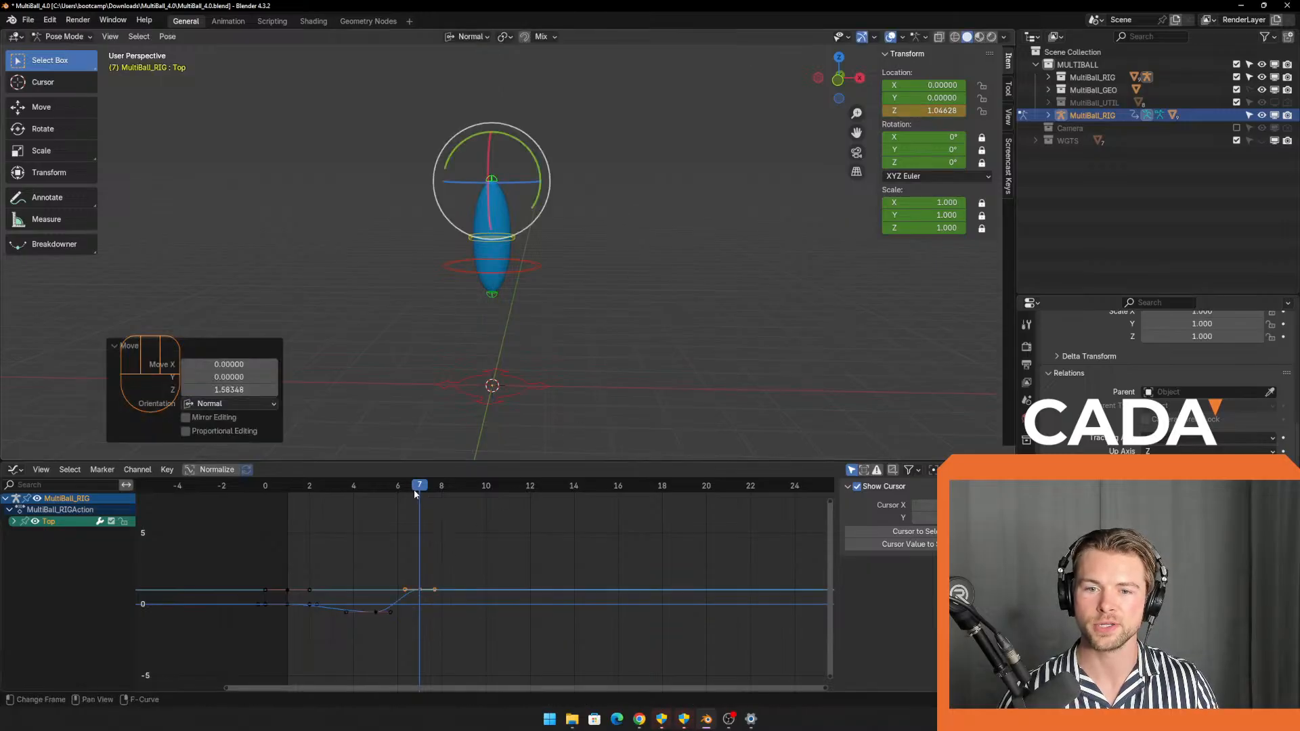
Return to frame 1 and play the animation to review the ball's stretch on takeoff.
left_click_drag(420, 490, 287, 509)
left_click(590, 333)
key("space")
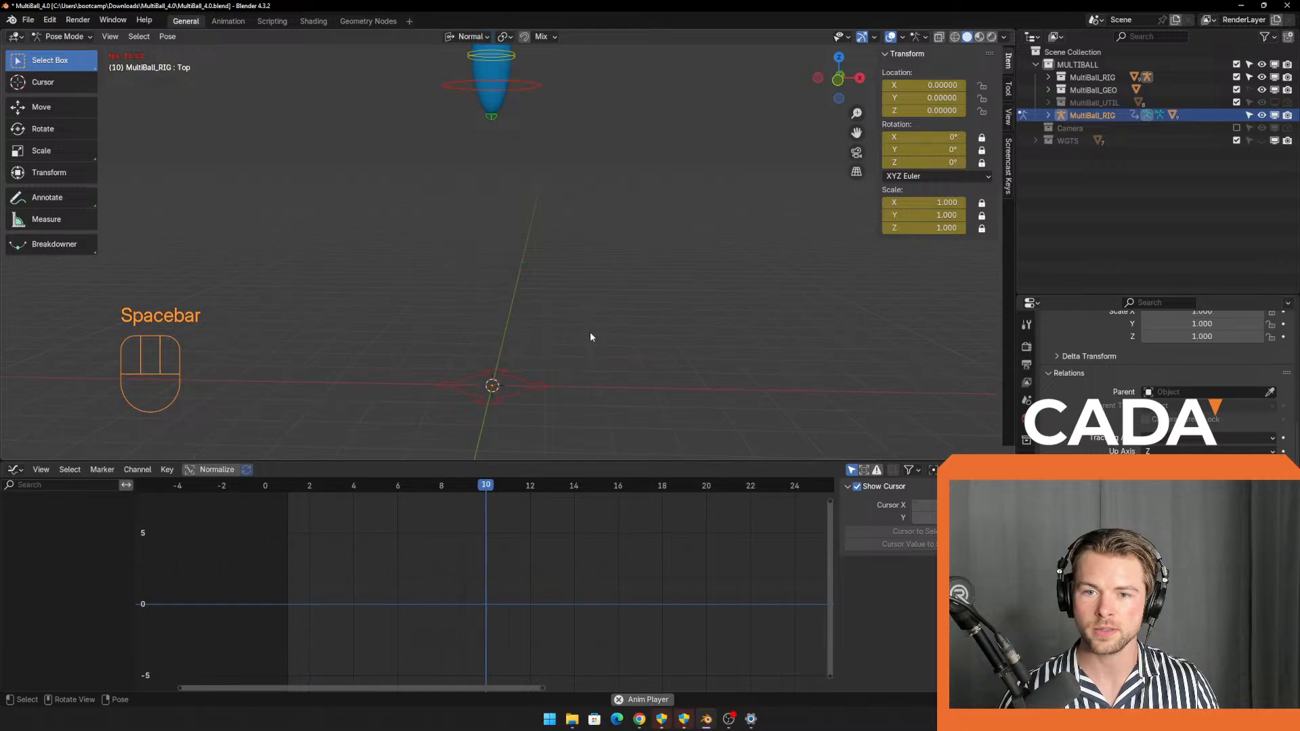
Watch the jump playback from farther out, stop it, and check the ball's squash at frame 5 and shape at frame 6.
scroll(582, 388, "down", 2)
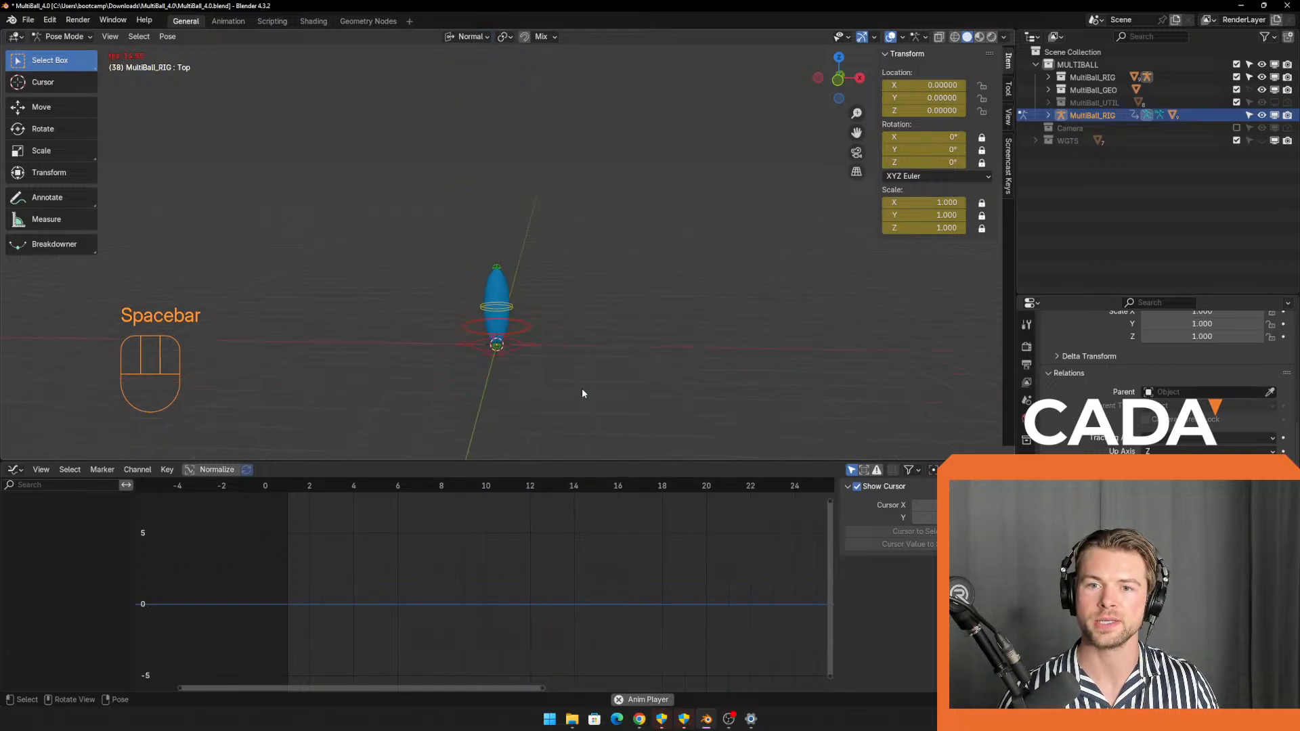
mouse_move(582, 388)
middle_mouse_down("shift")
mouse_move(576, 400)
mouse_move(580, 386)
middle_mouse_up("shift")
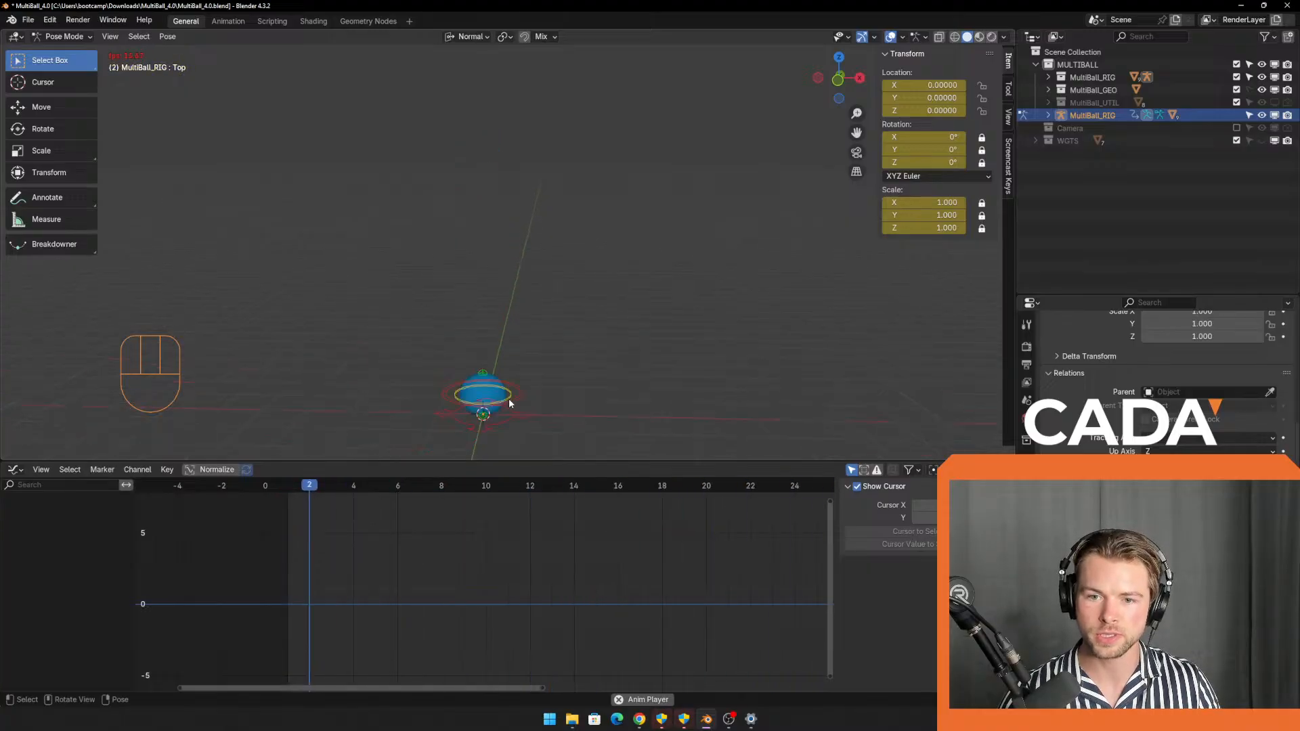
key("space")
left_click_drag(527, 489, 397, 521)
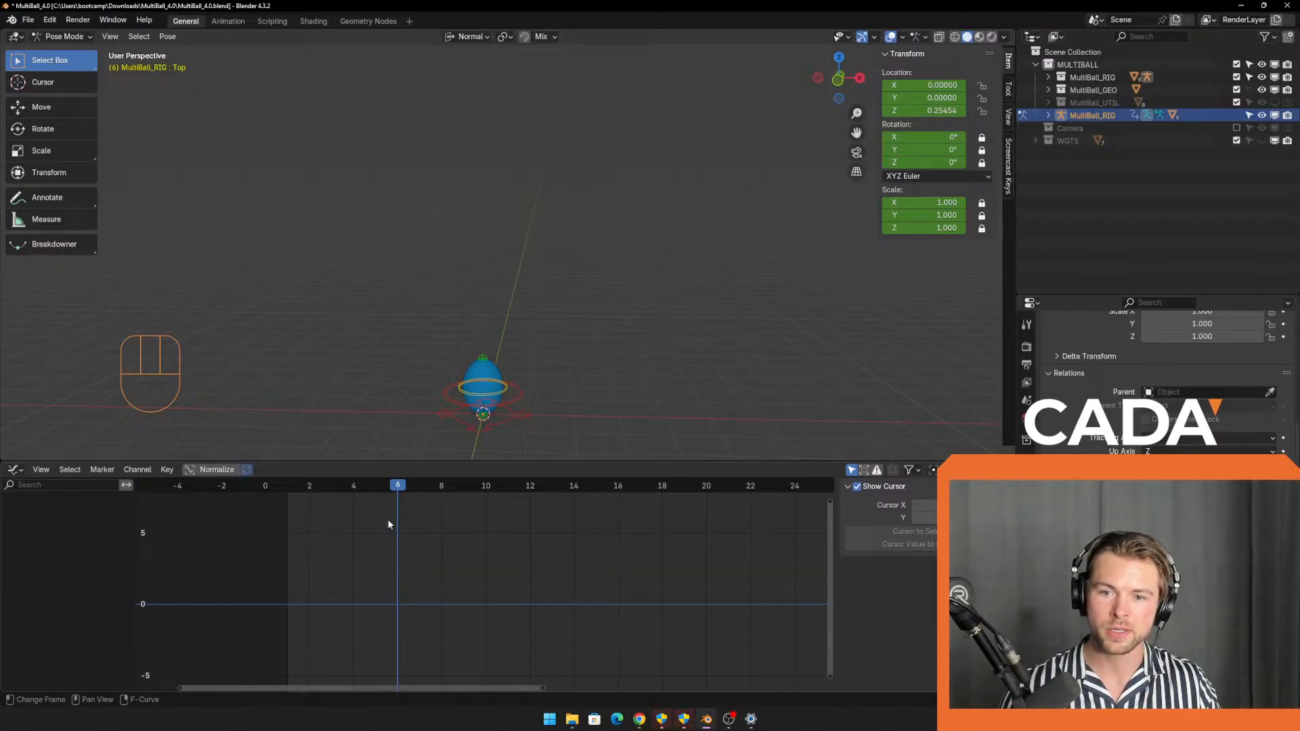
left_click(383, 522)
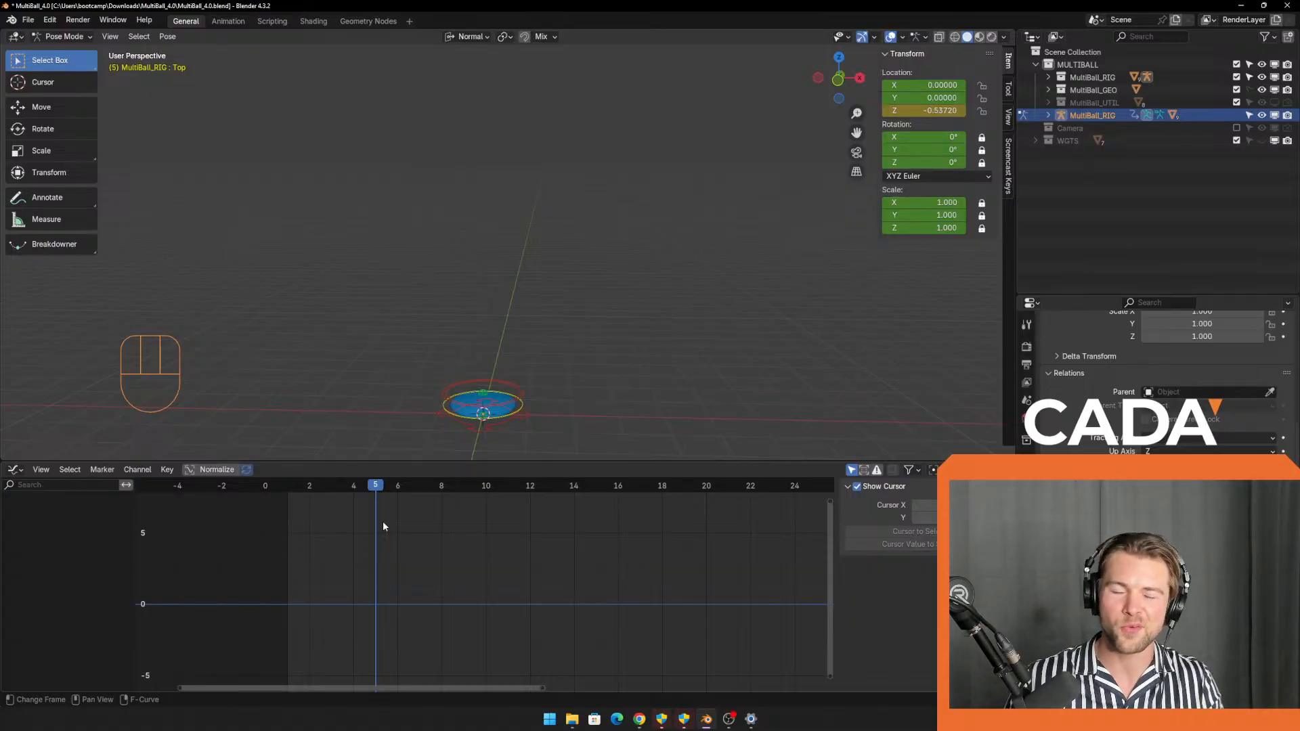
At frame 9, move the ball's Top control up about 1.09 along its Z axis to stretch the ball further.
left_click_drag(384, 526, 469, 543)
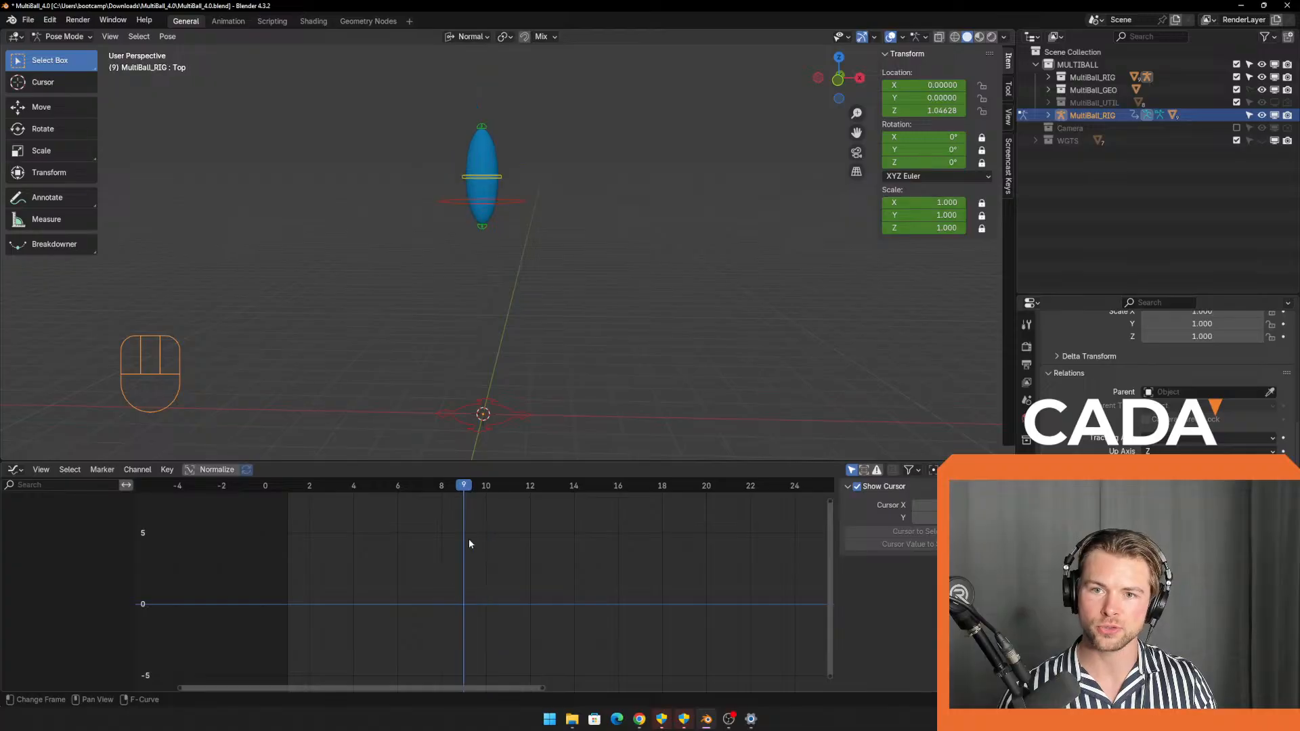
left_click(482, 129)
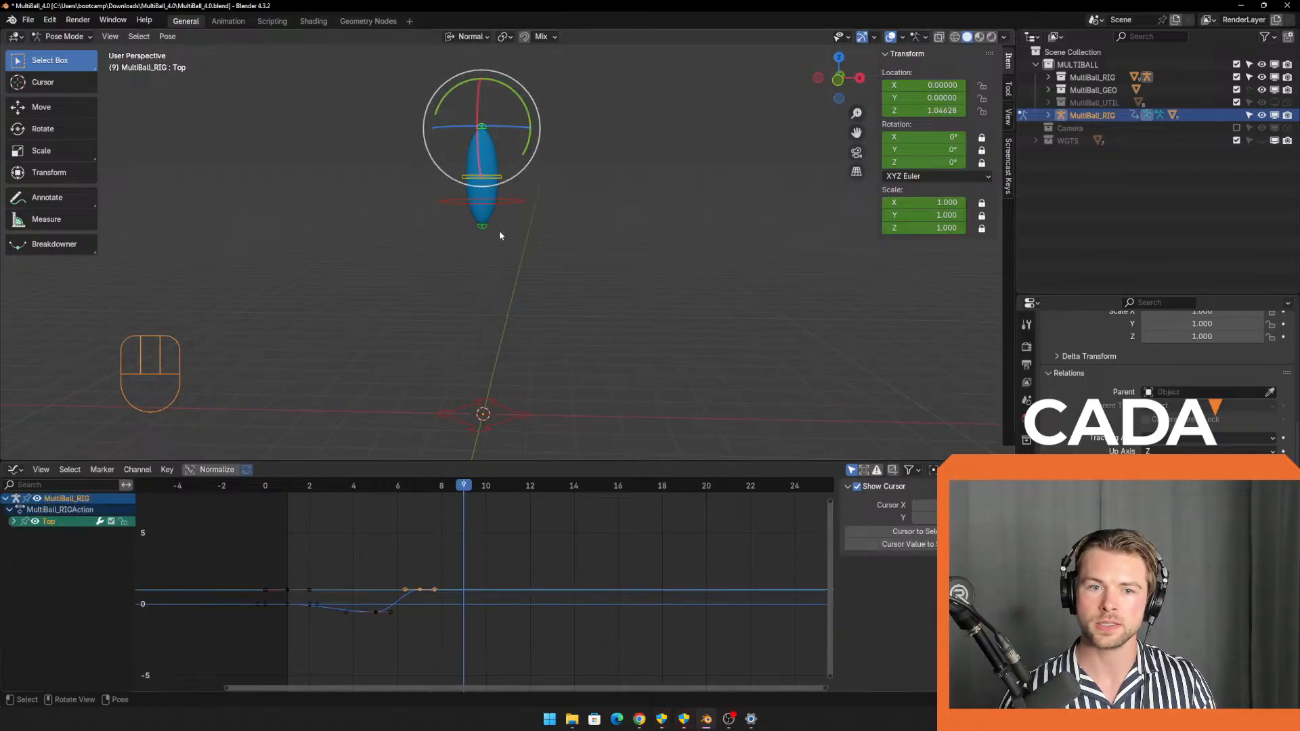
key("g")
key("z")
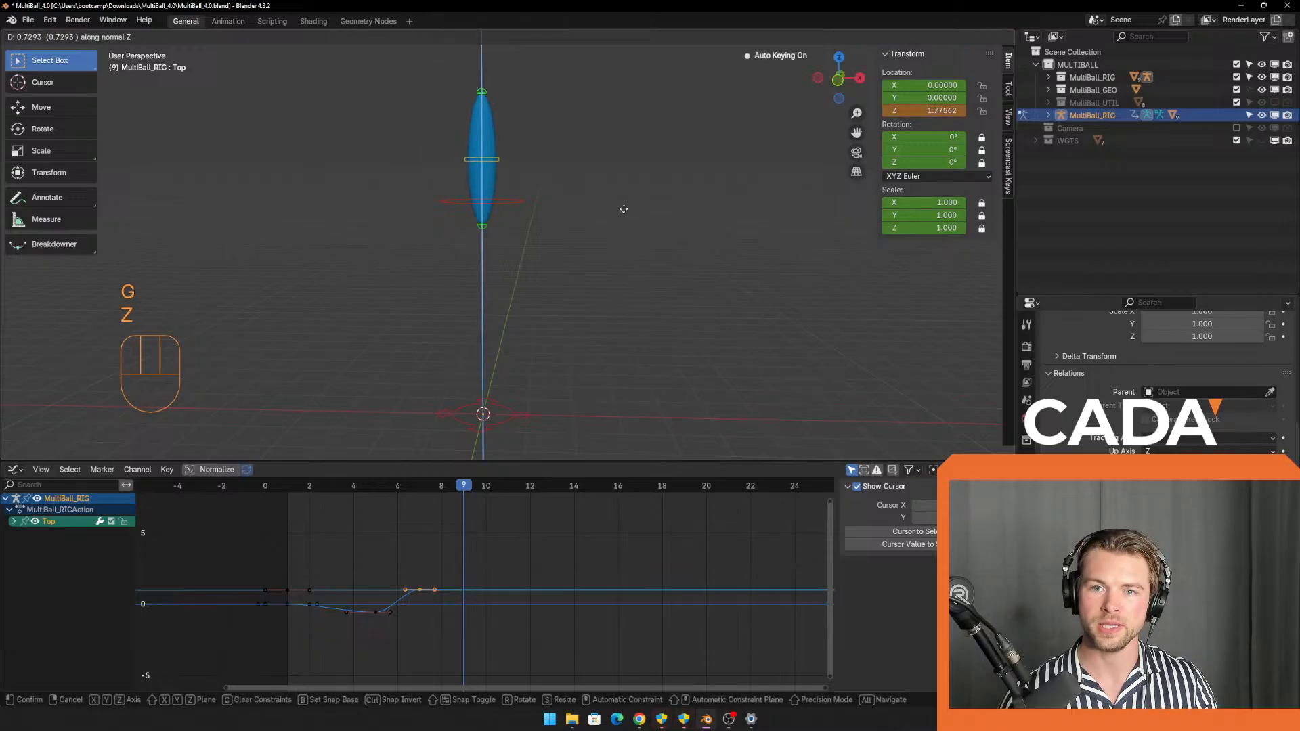
left_click(623, 191)
Try moving the Top control down about 2.32 along its Z axis at frame 15, and undo the move.
left_click_drag(467, 486, 540, 509)
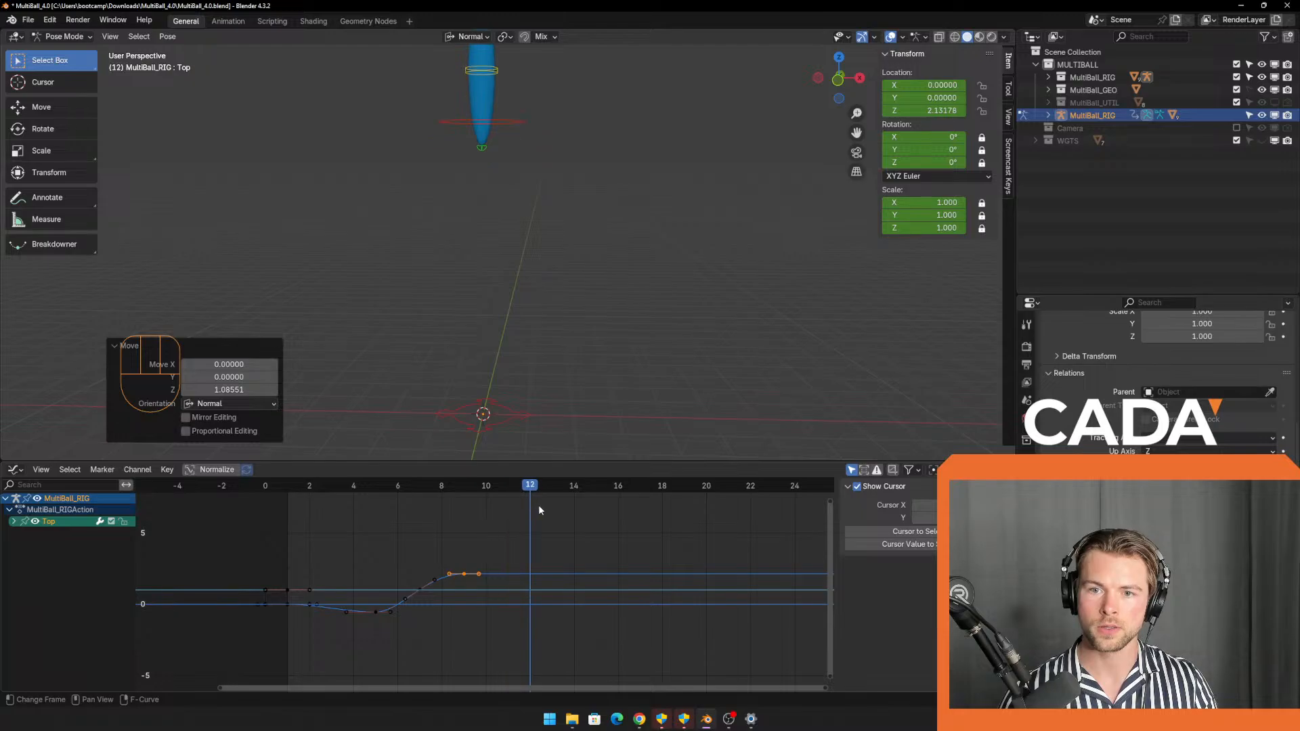
middle_click_drag(537, 227, 526, 327, "shift")
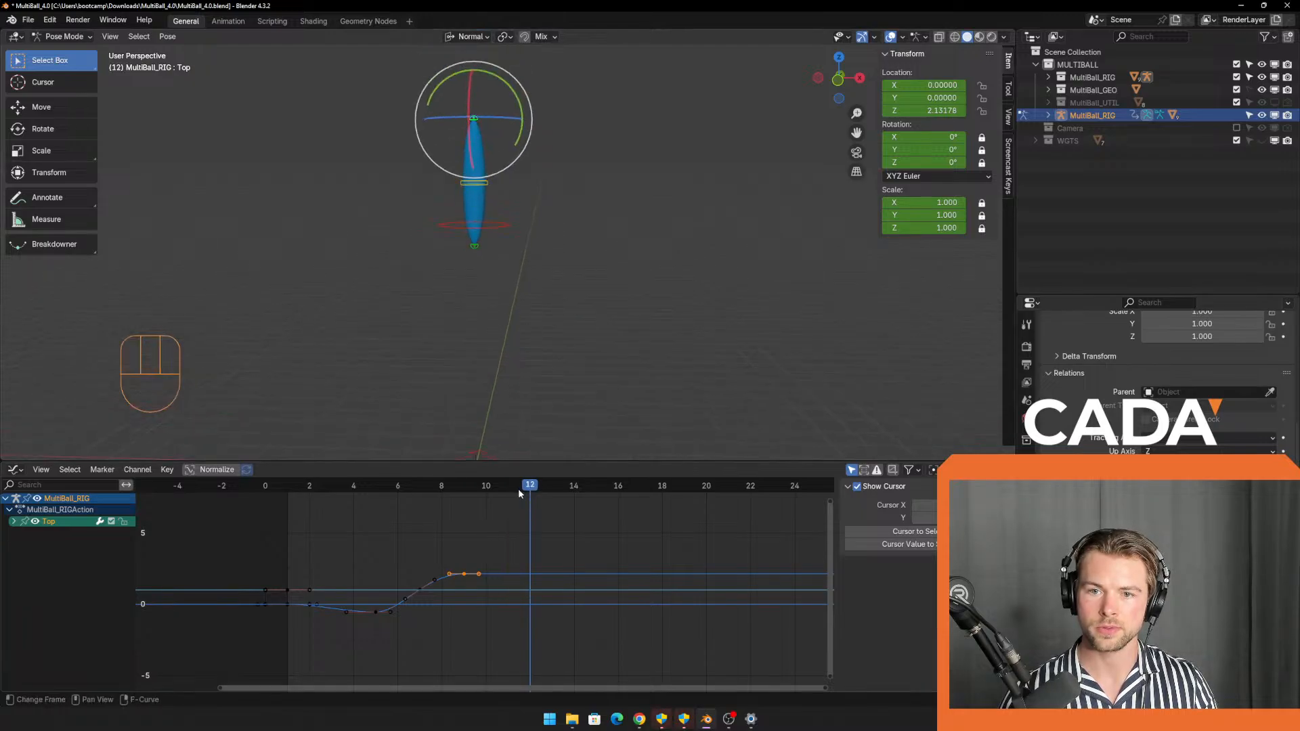
left_click_drag(518, 488, 596, 504)
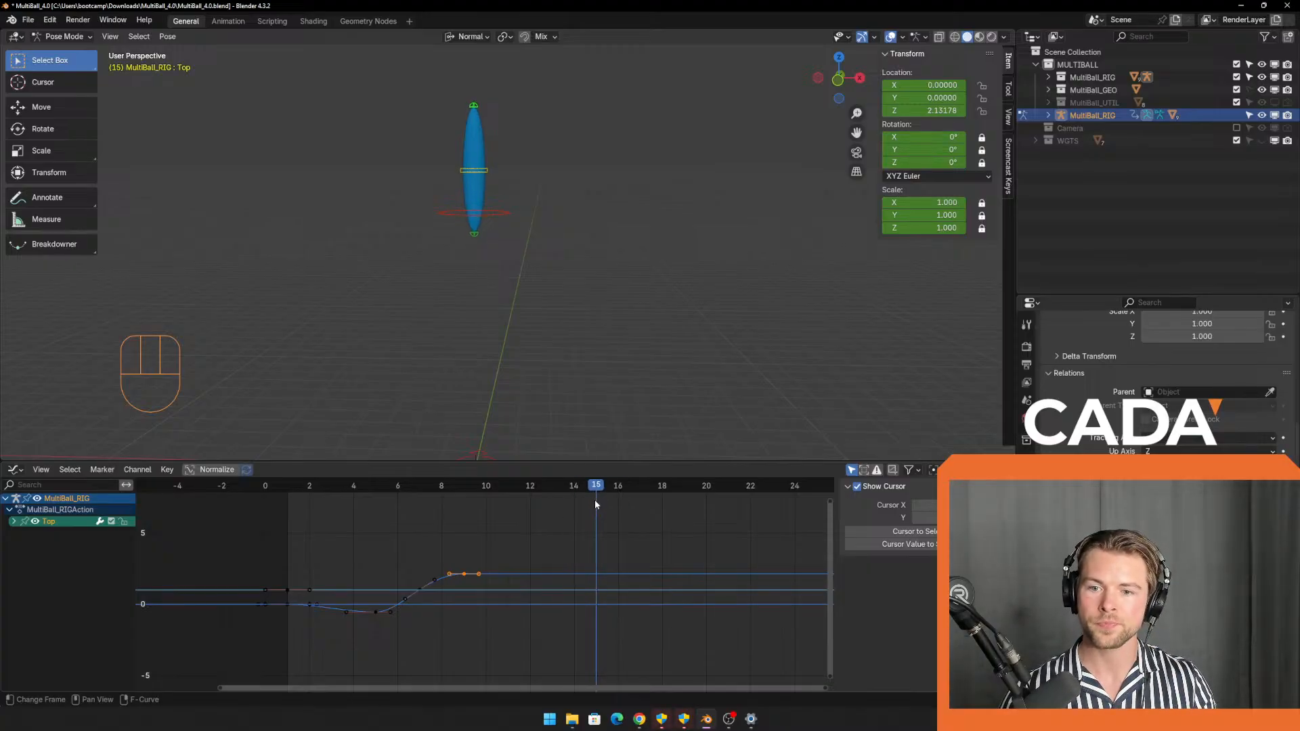
key("g")
key("z")
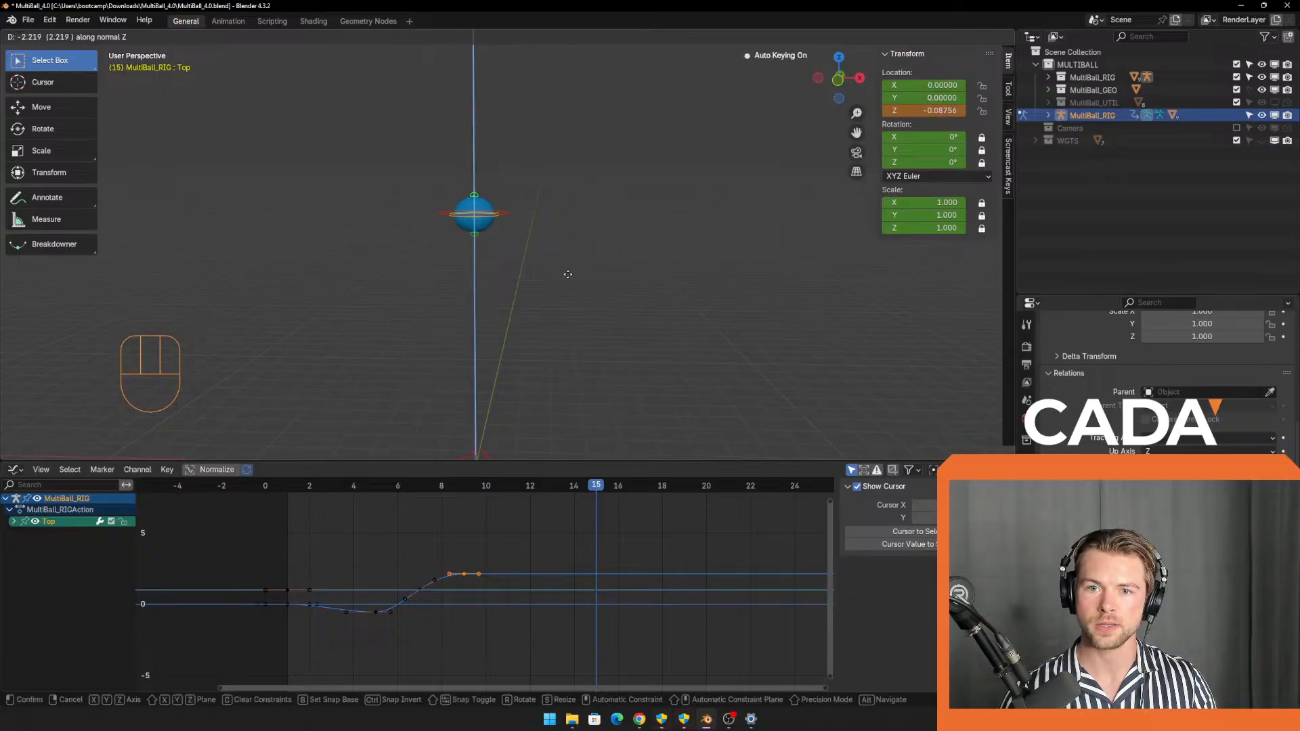
left_click(568, 279)
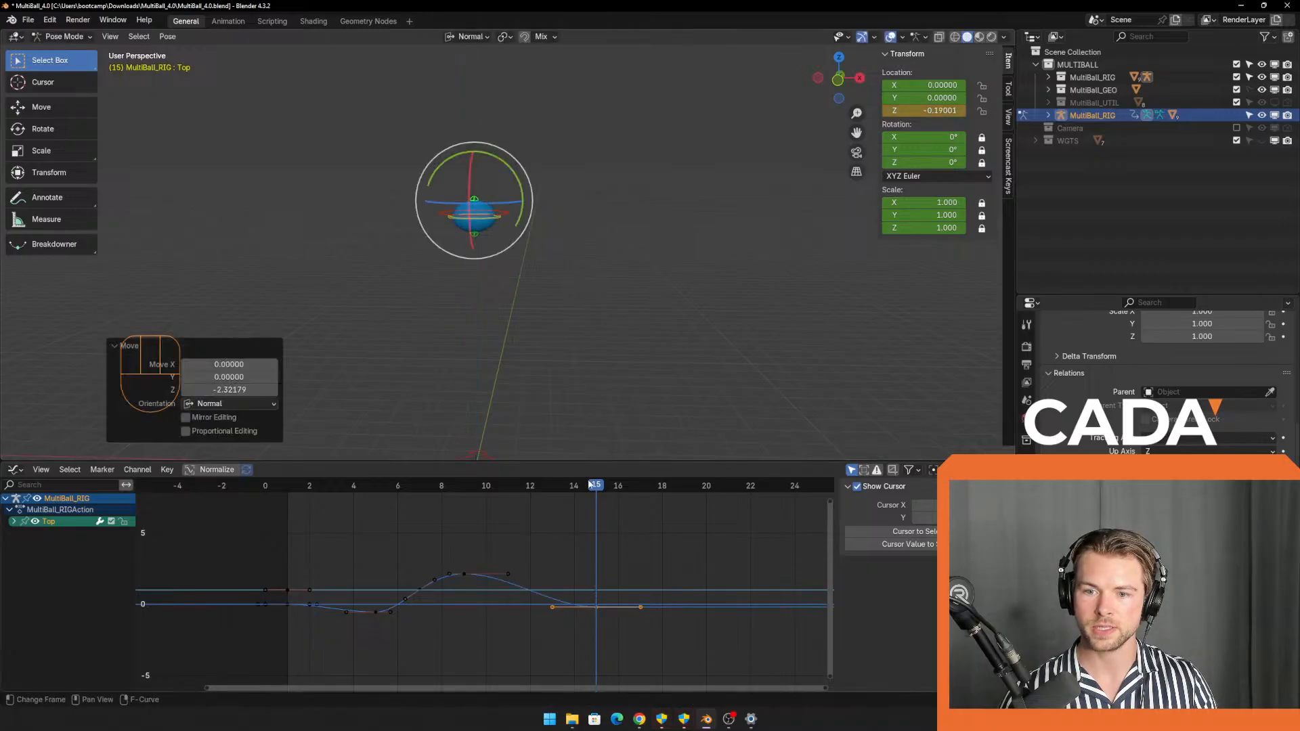
left_click_drag(590, 489, 599, 514)
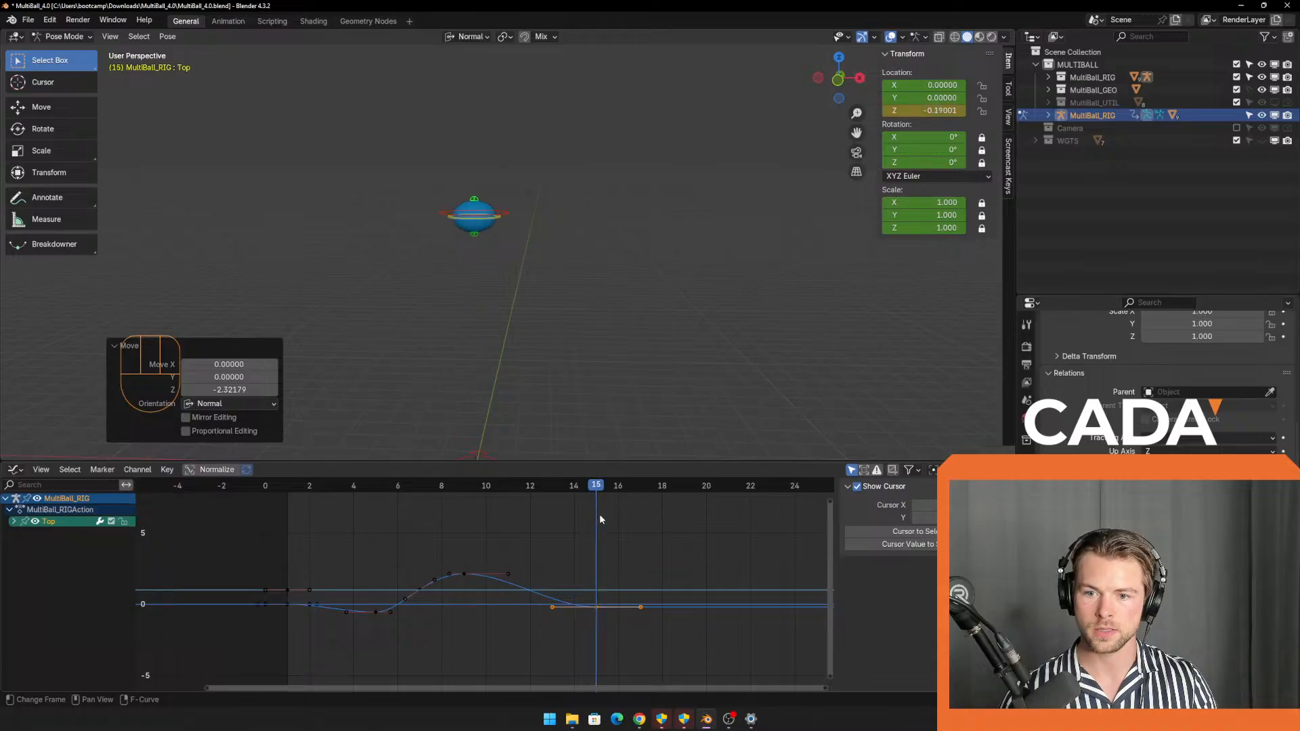
key("ctrl+z")
key("ctrl+z")
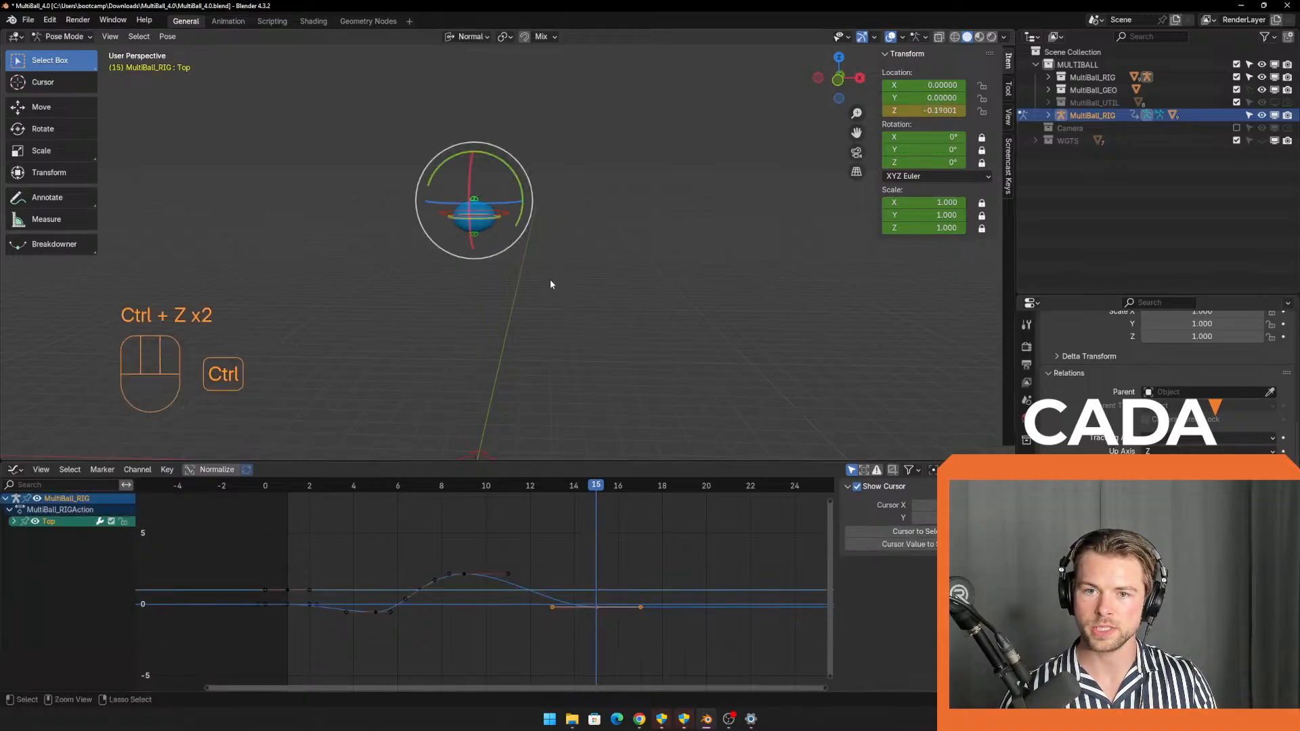
key("ctrl+z")
At frame 15, move the Top control down about 1.19 along its Z axis to reduce the stretch.
key("g")
key("z")
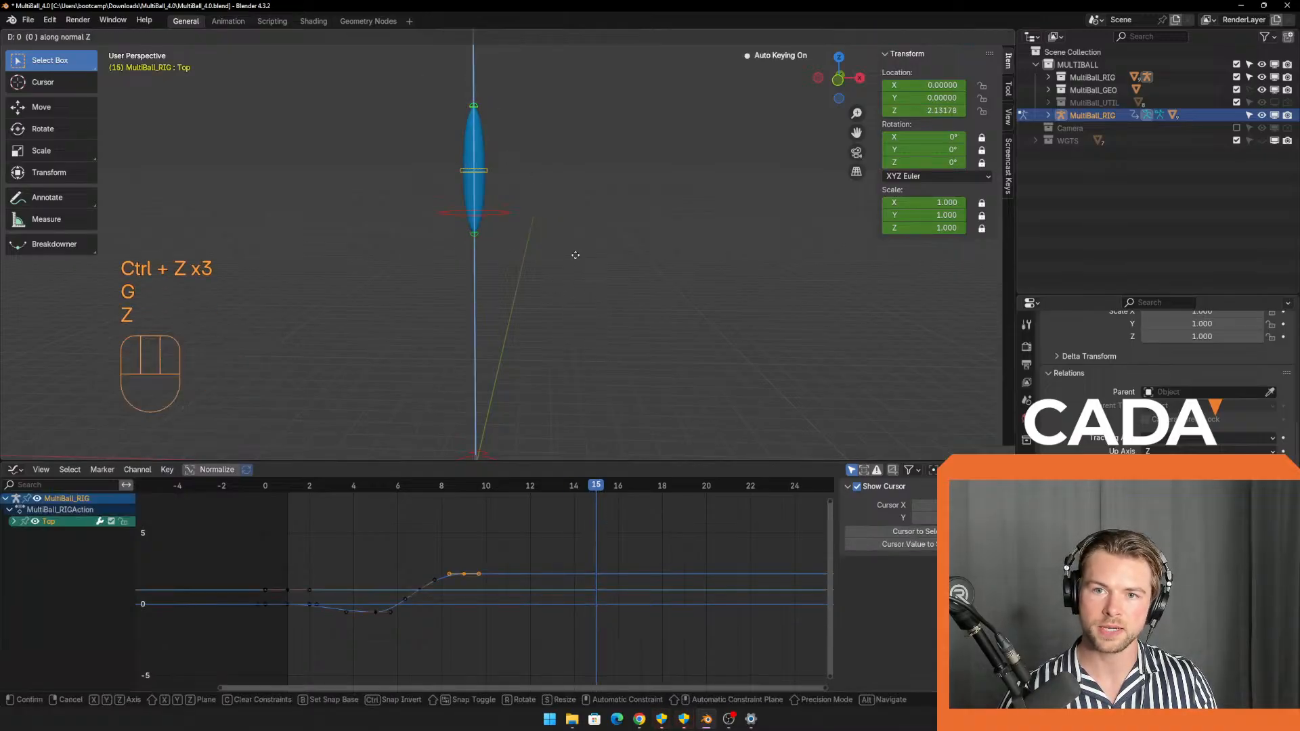
left_click(573, 303)
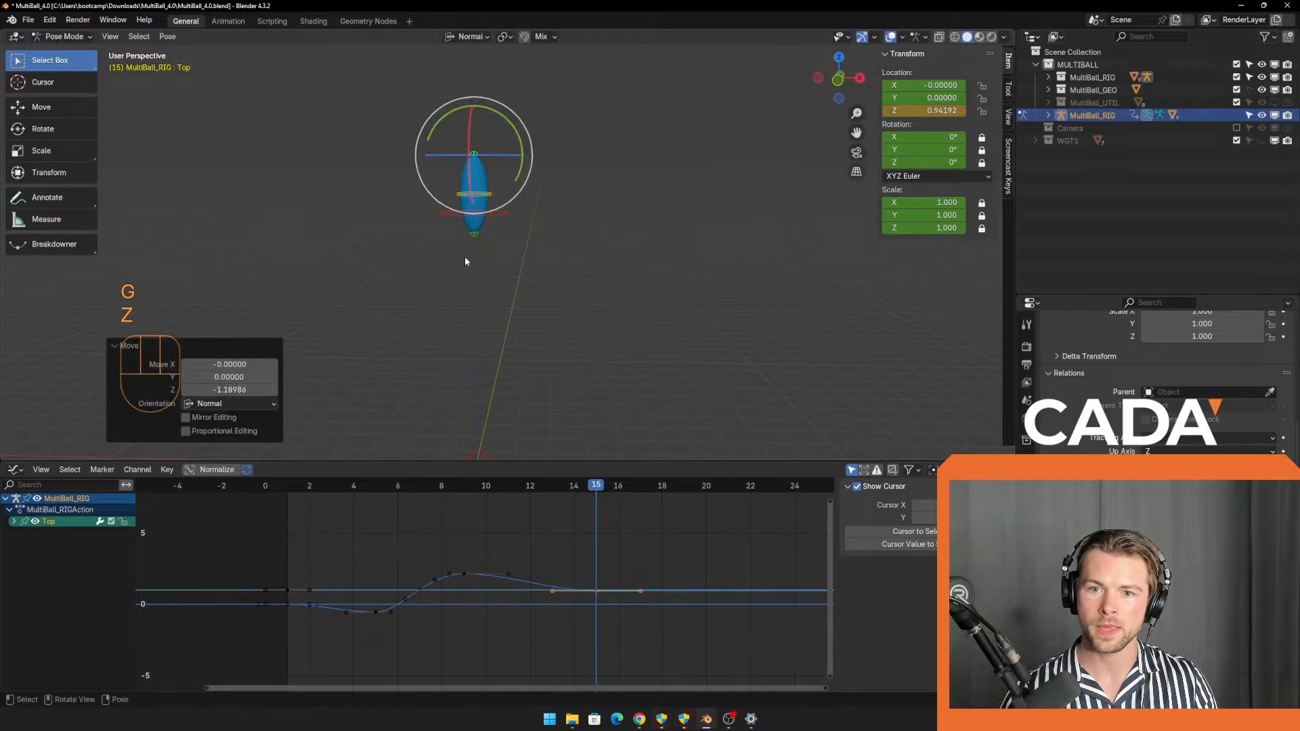
Keyframe the Bottom control at frame 10, and at frame 15 move it up about 1.12 along its Z axis.
left_click(474, 234)
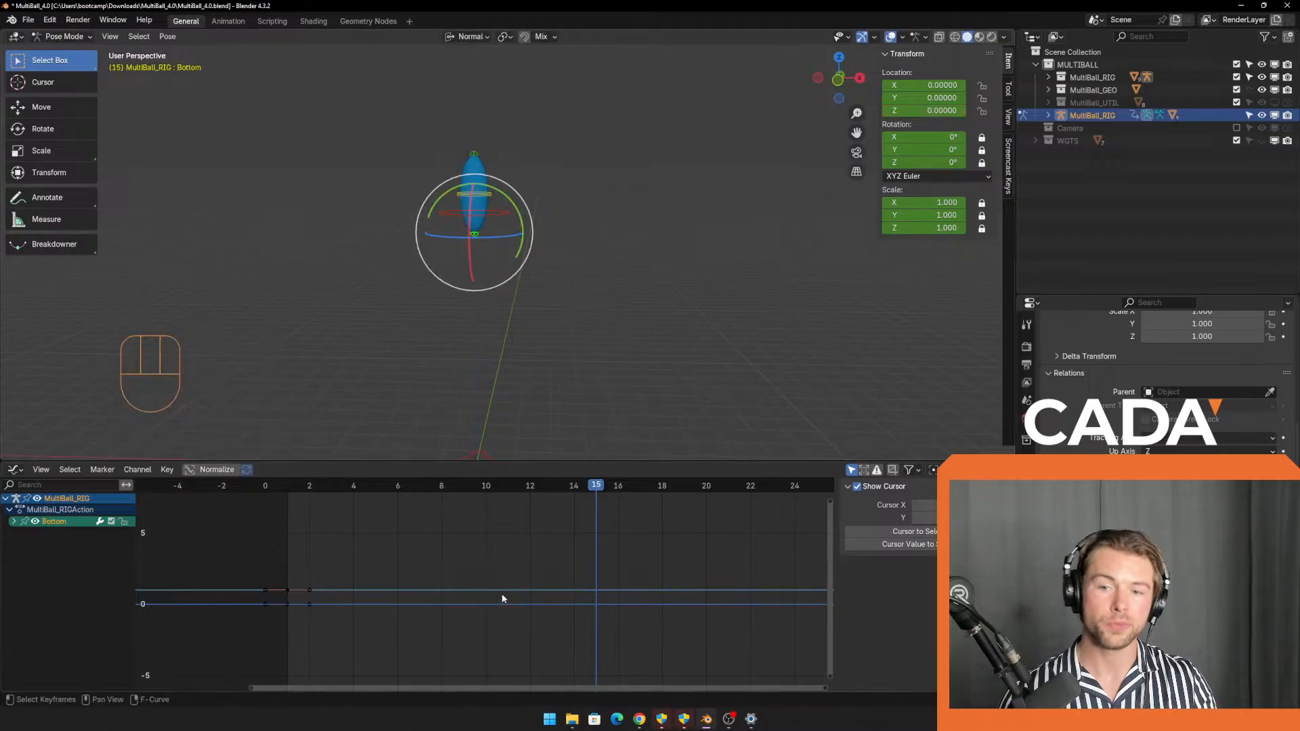
mouse_move(591, 488)
left_mouse_down()
mouse_move(487, 489)
mouse_move(592, 505)
left_mouse_up()
key("i")
key("g")
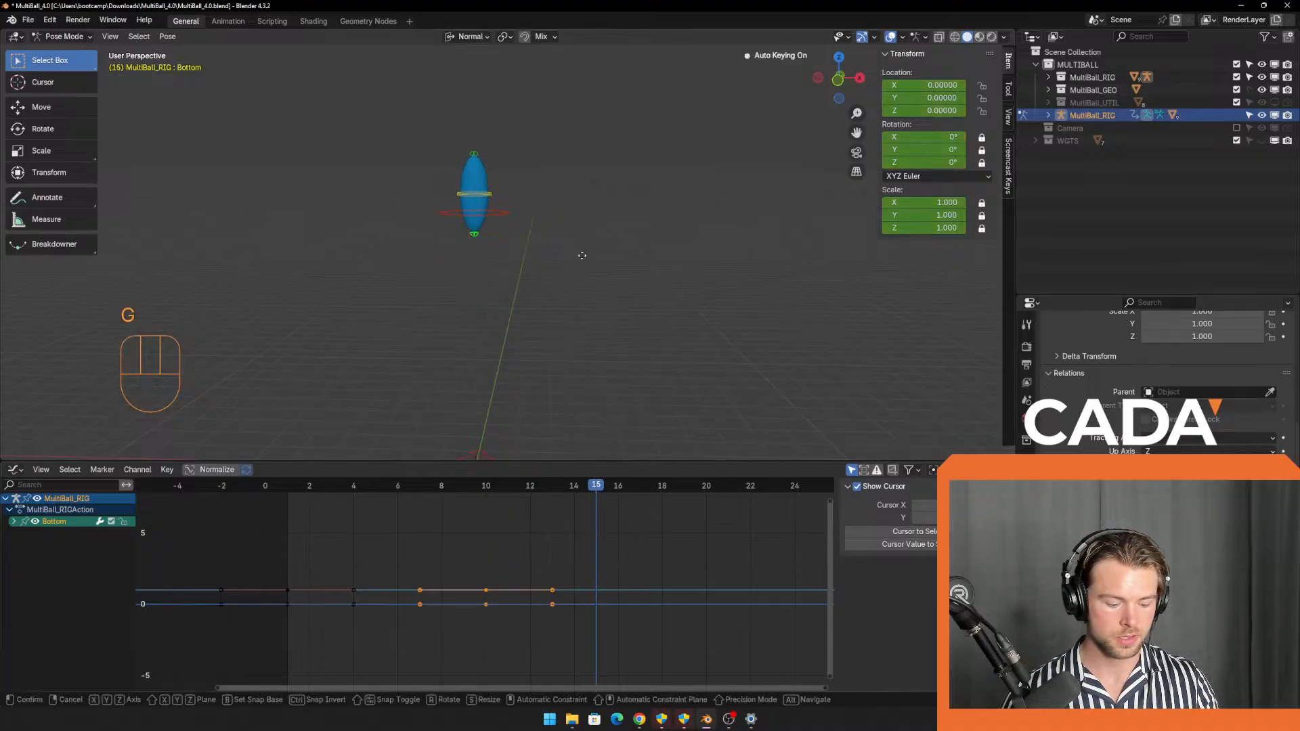
key("z")
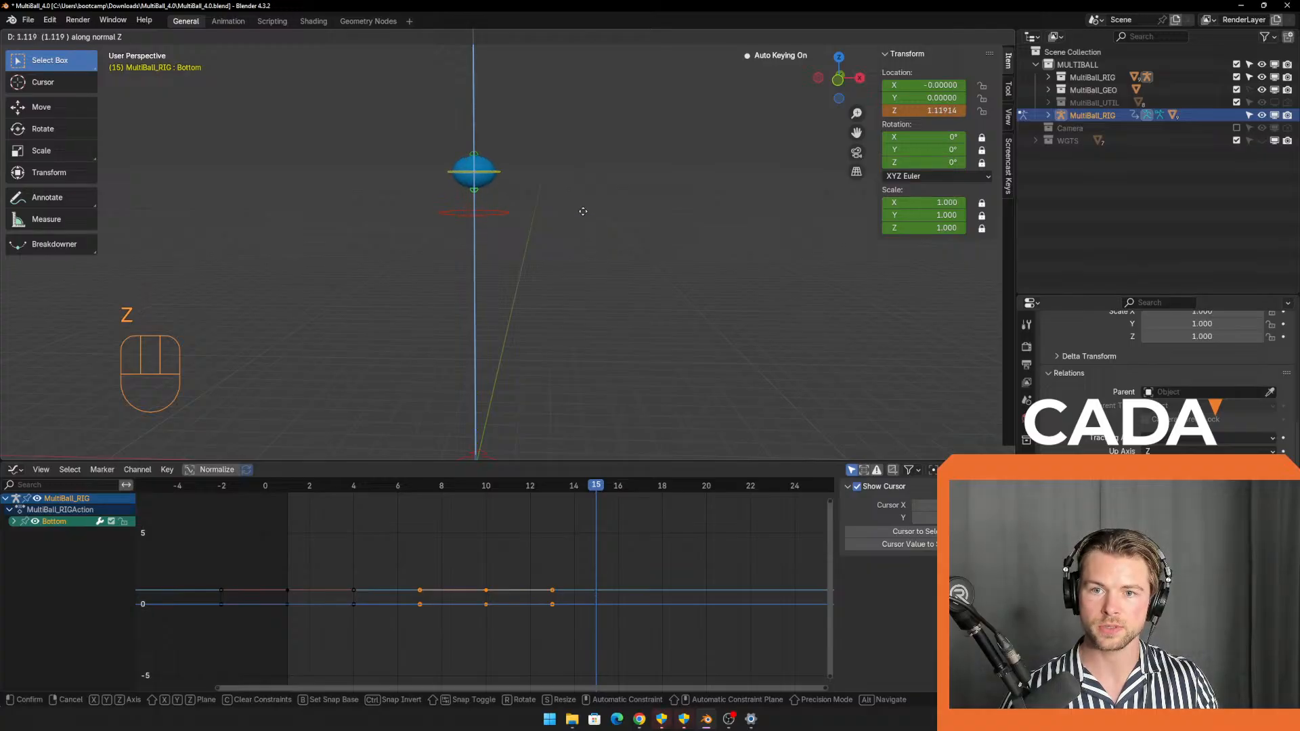
left_click(582, 215)
Deselect the controls and play the animation from frame 4 to review the ball's deformation in the air, then stop playback.
left_click_drag(597, 489, 355, 540)
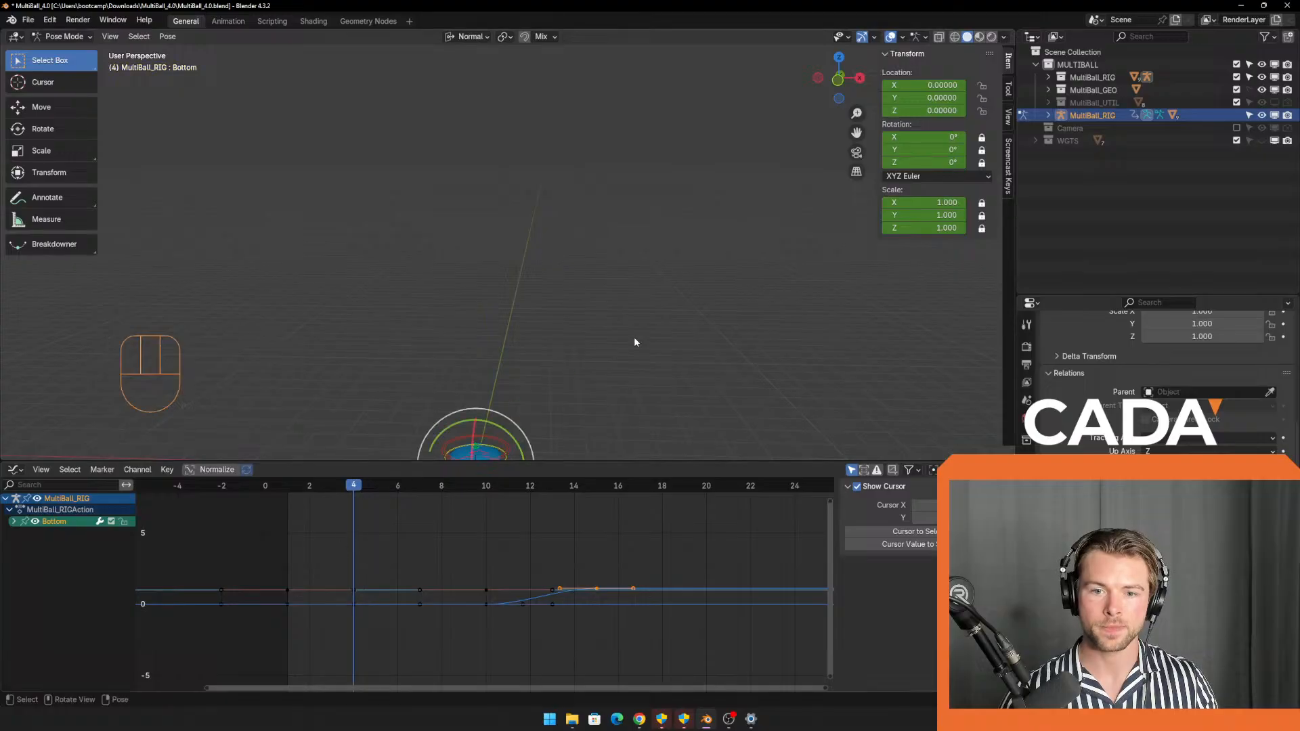
left_click(638, 334)
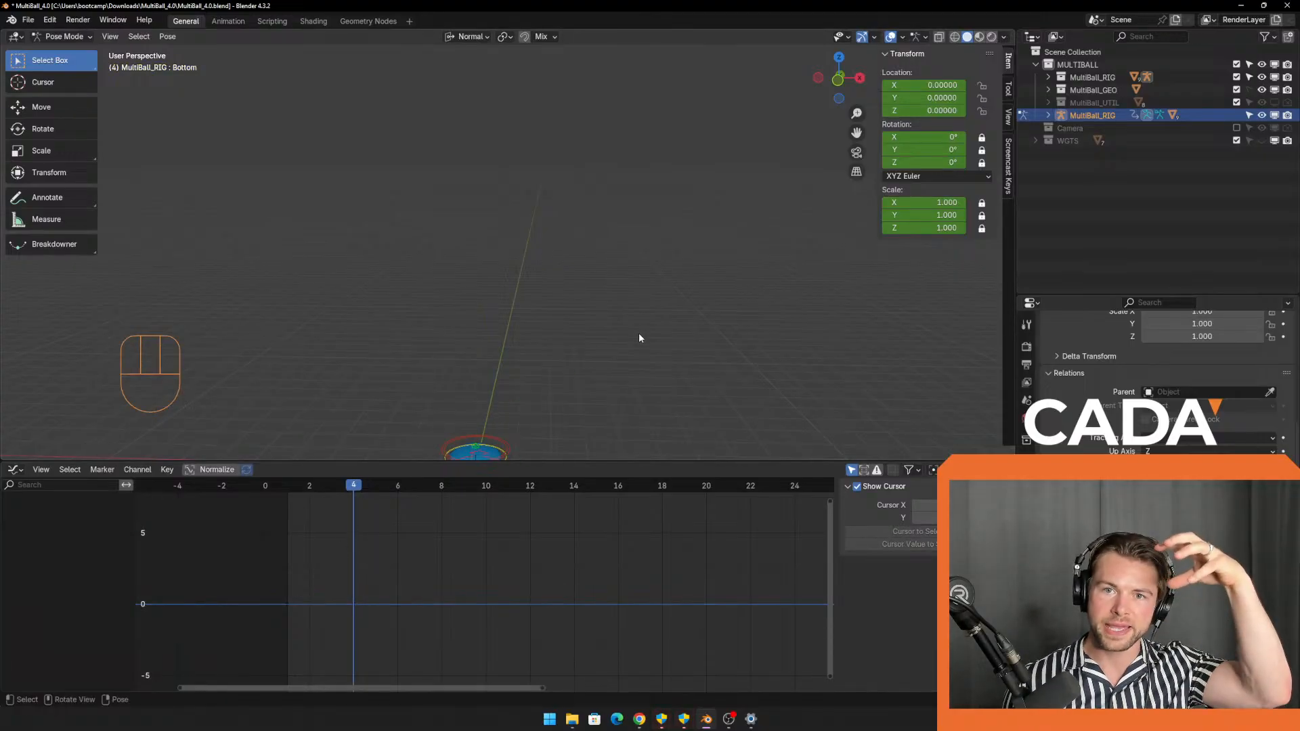
key("space")
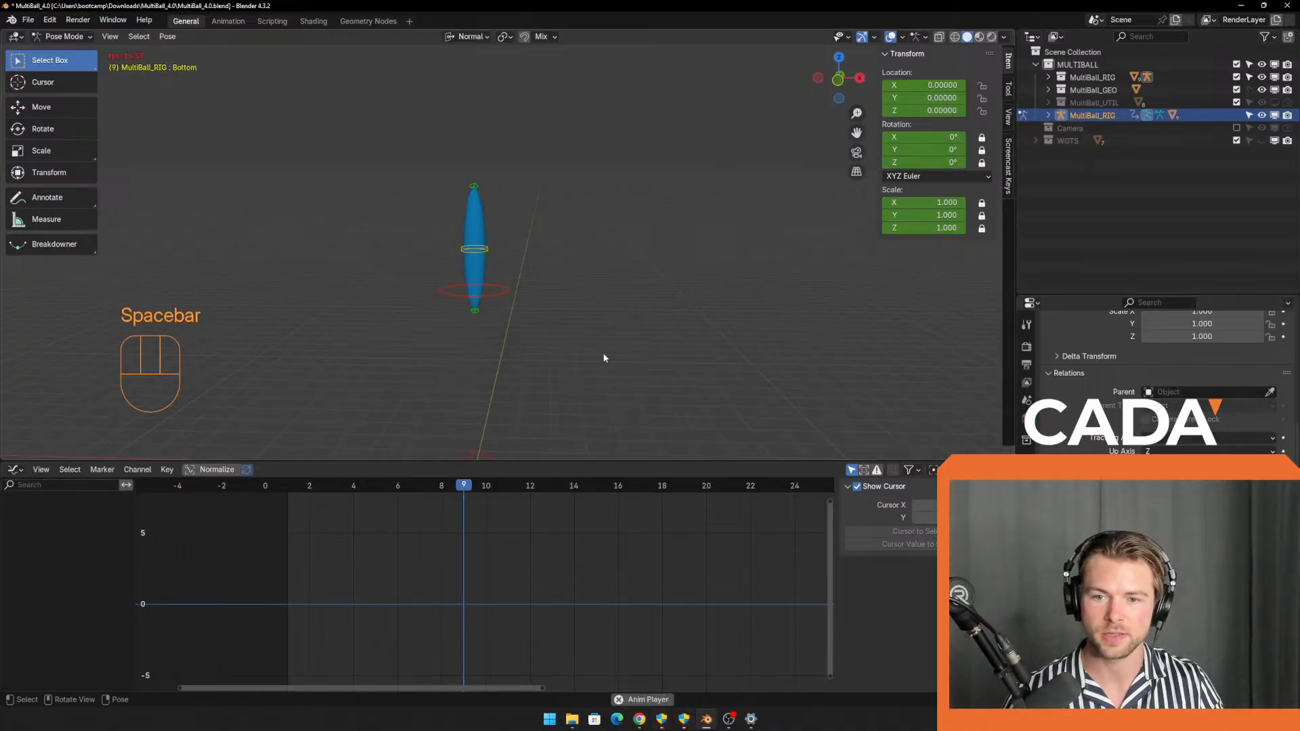
key("space")
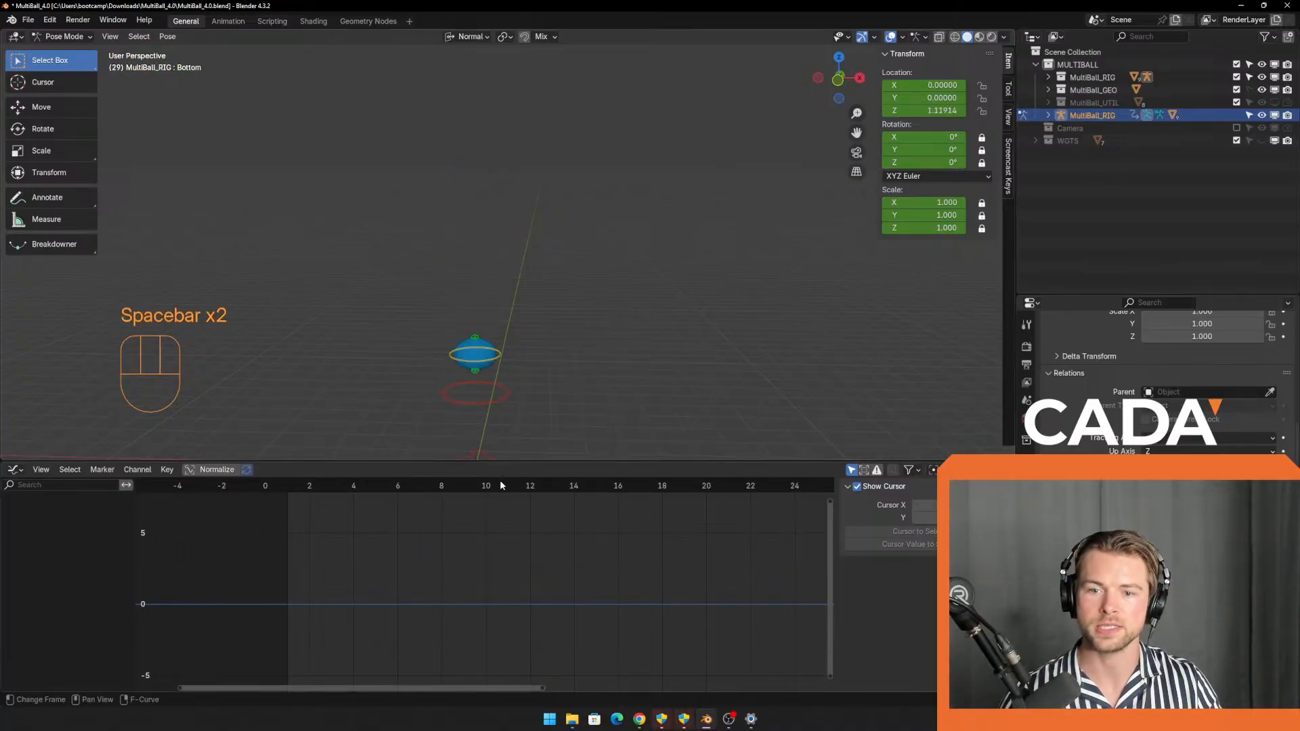
At frame 18, move the Bottom control down about 0.58 along its Z axis to round the ball out.
left_click_drag(349, 487, 658, 522)
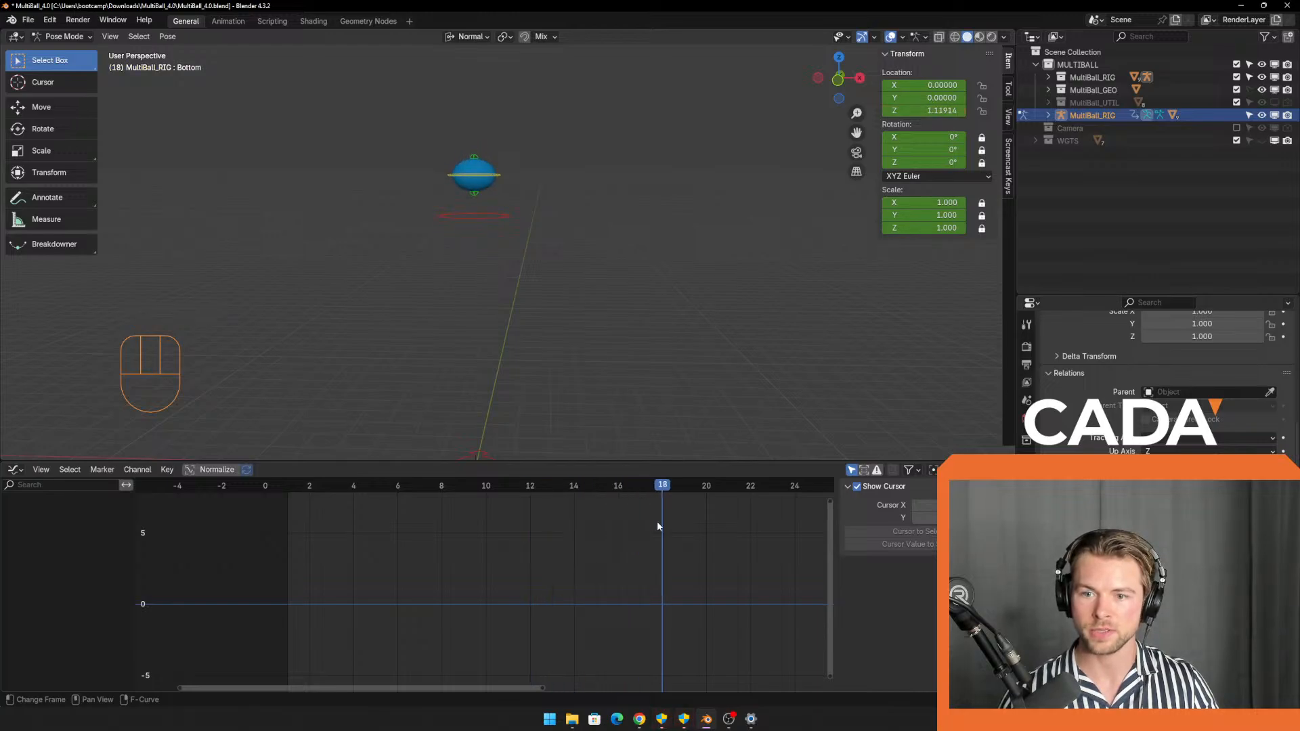
left_click(473, 196)
key("g")
key("z")
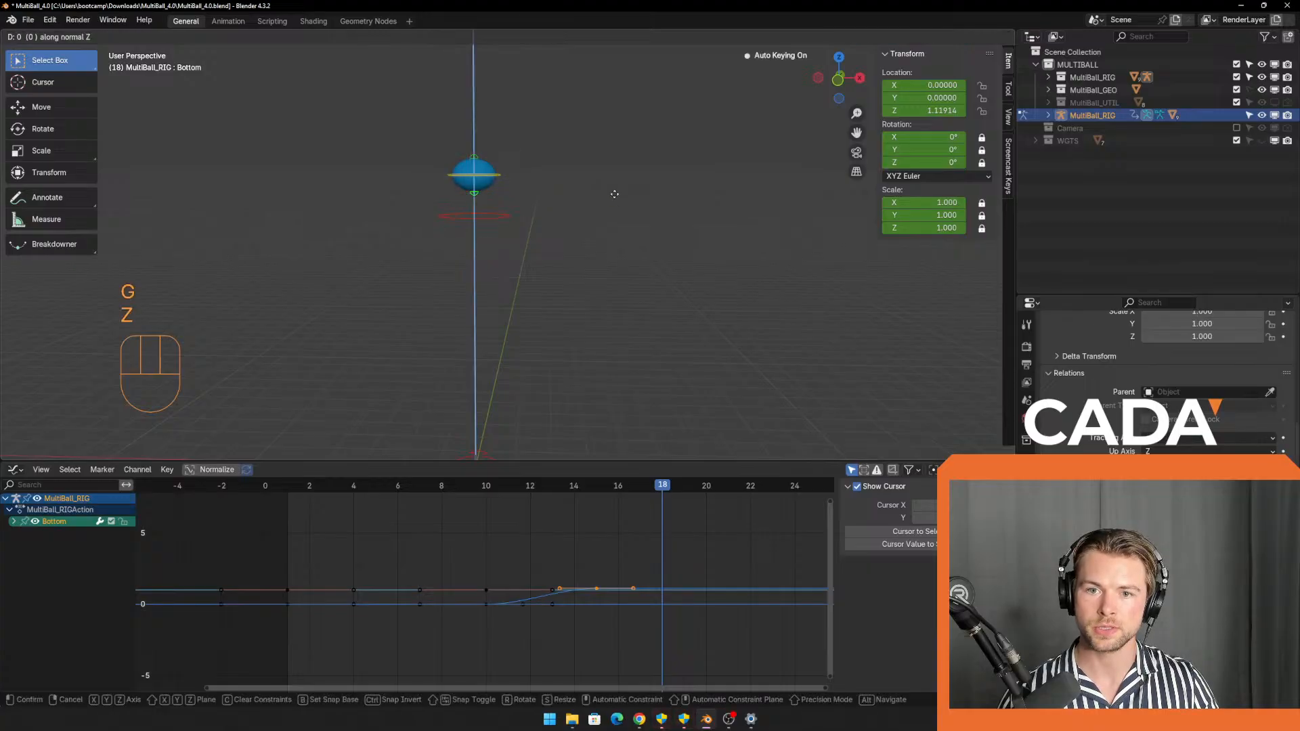
left_click(616, 222)
key("Left")
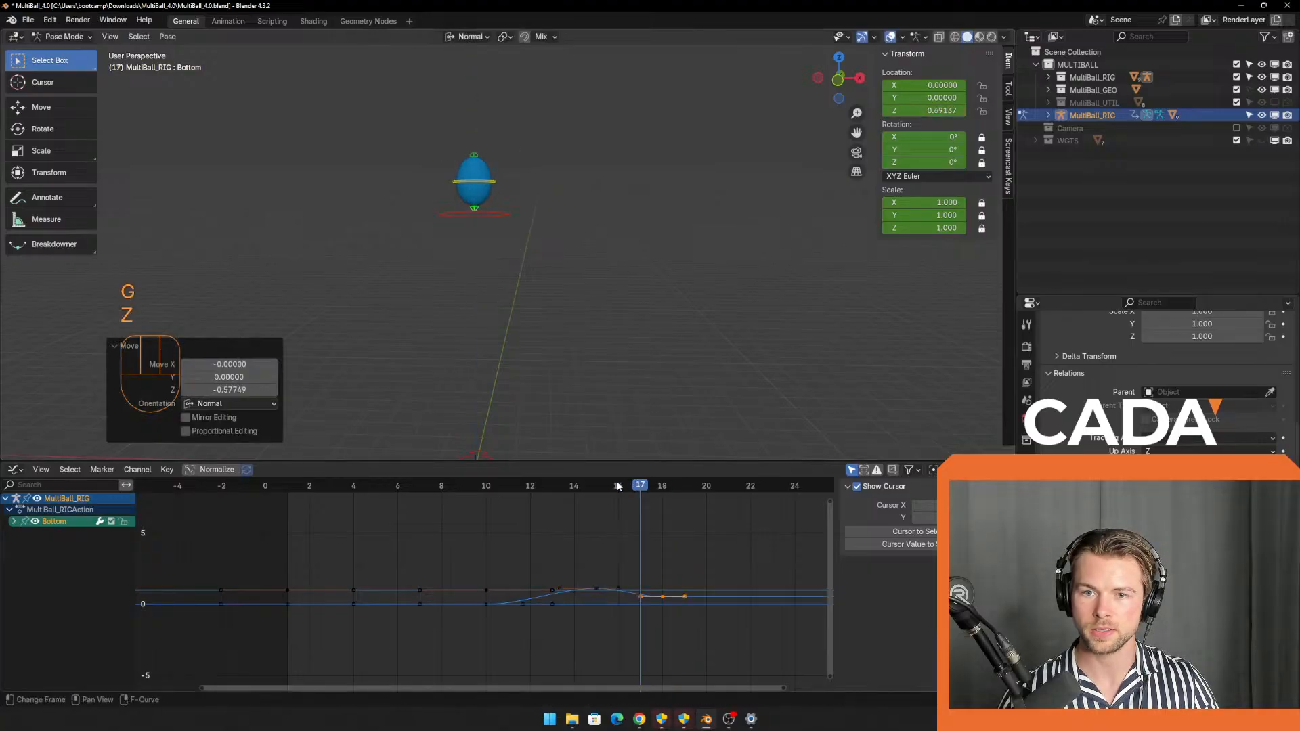
Go to frame 22 and widen the curve area by narrowing the graph editor's sidebar.
left_click_drag(618, 486, 742, 522)
middle_click_drag(601, 366, 537, 376, "shift")
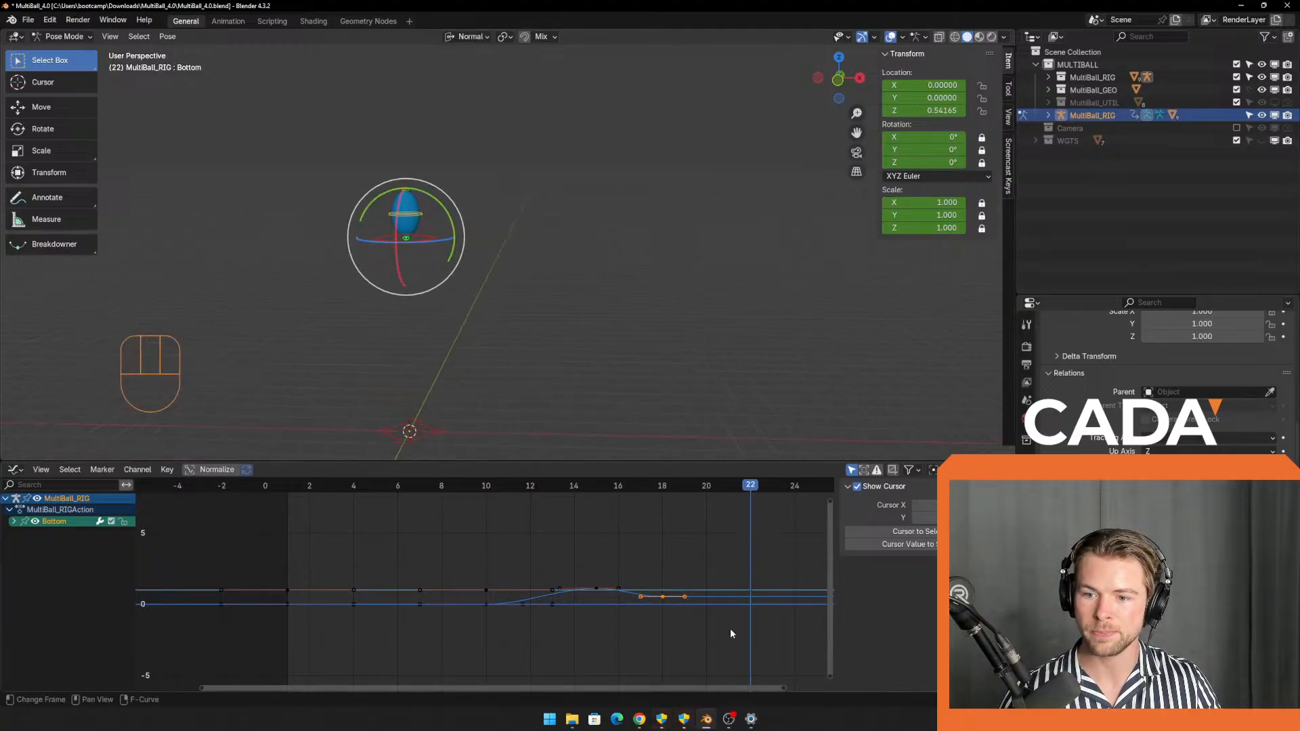
left_click_drag(725, 687, 776, 692)
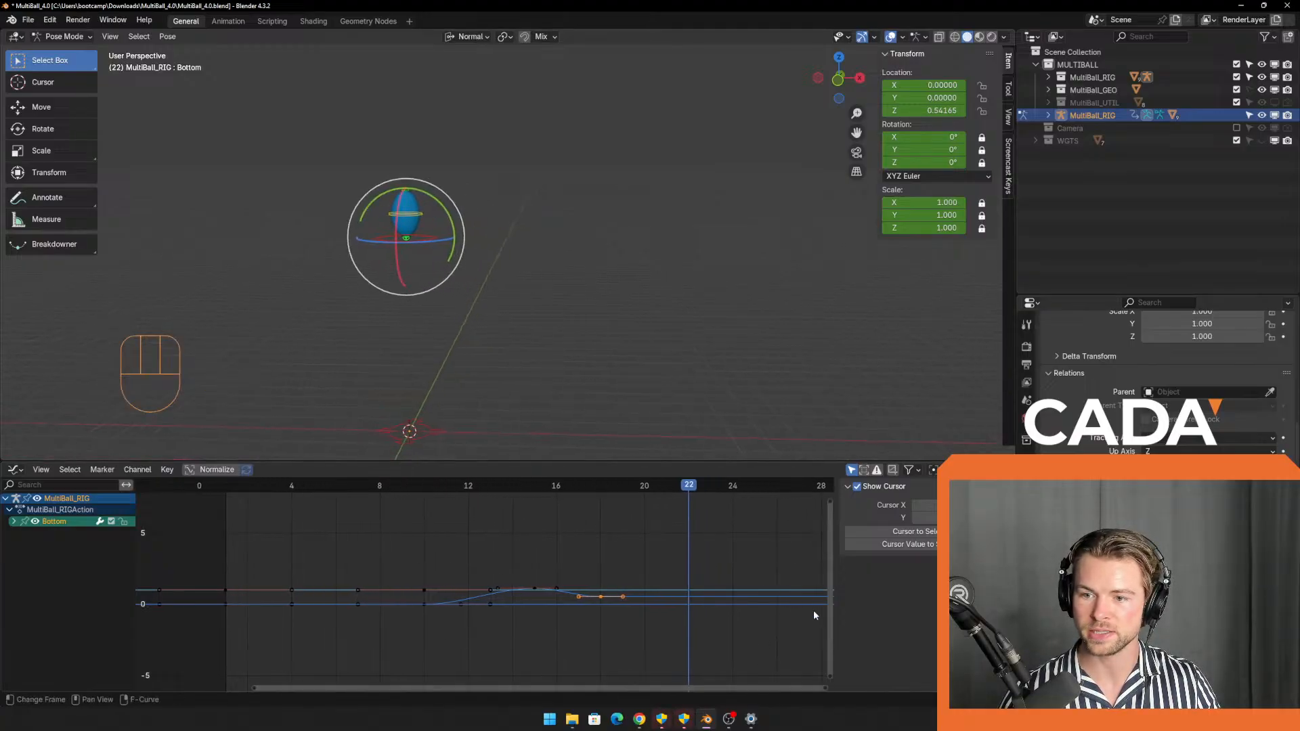
left_click_drag(833, 604, 878, 603)
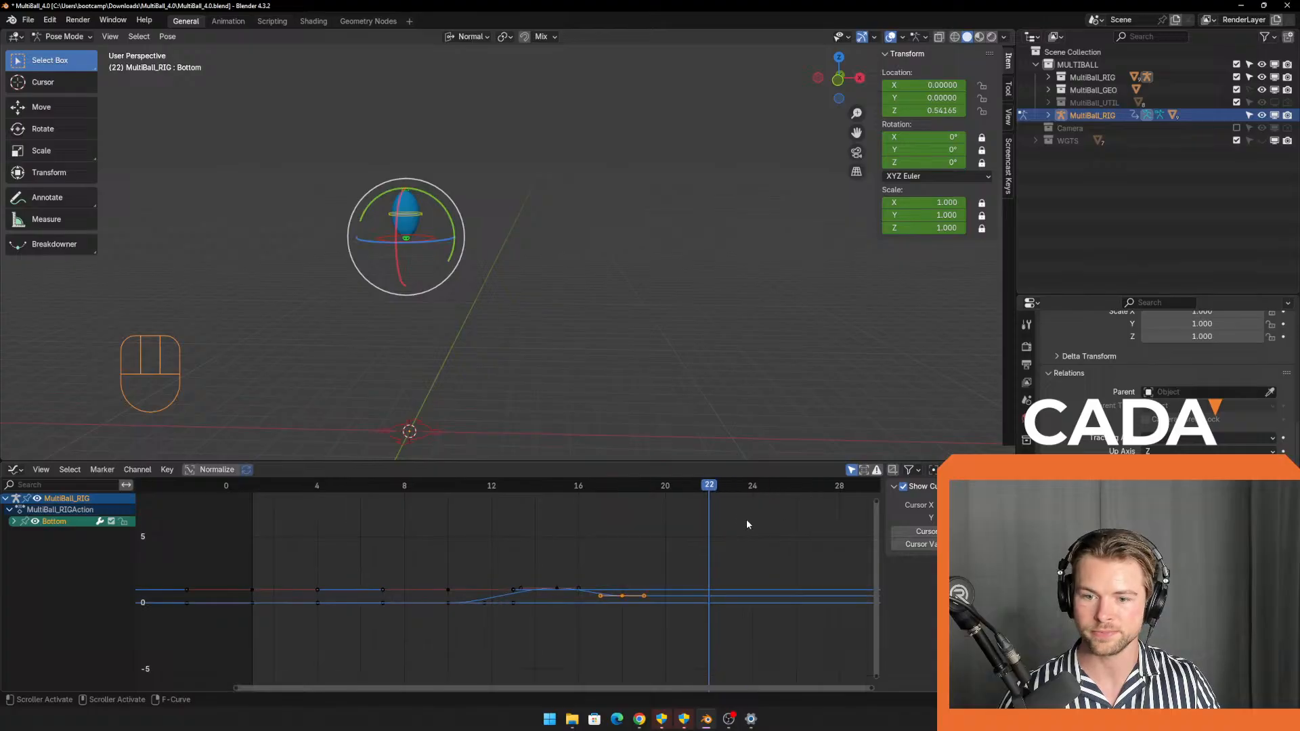
middle_click_drag(746, 518, 602, 551, "shift")
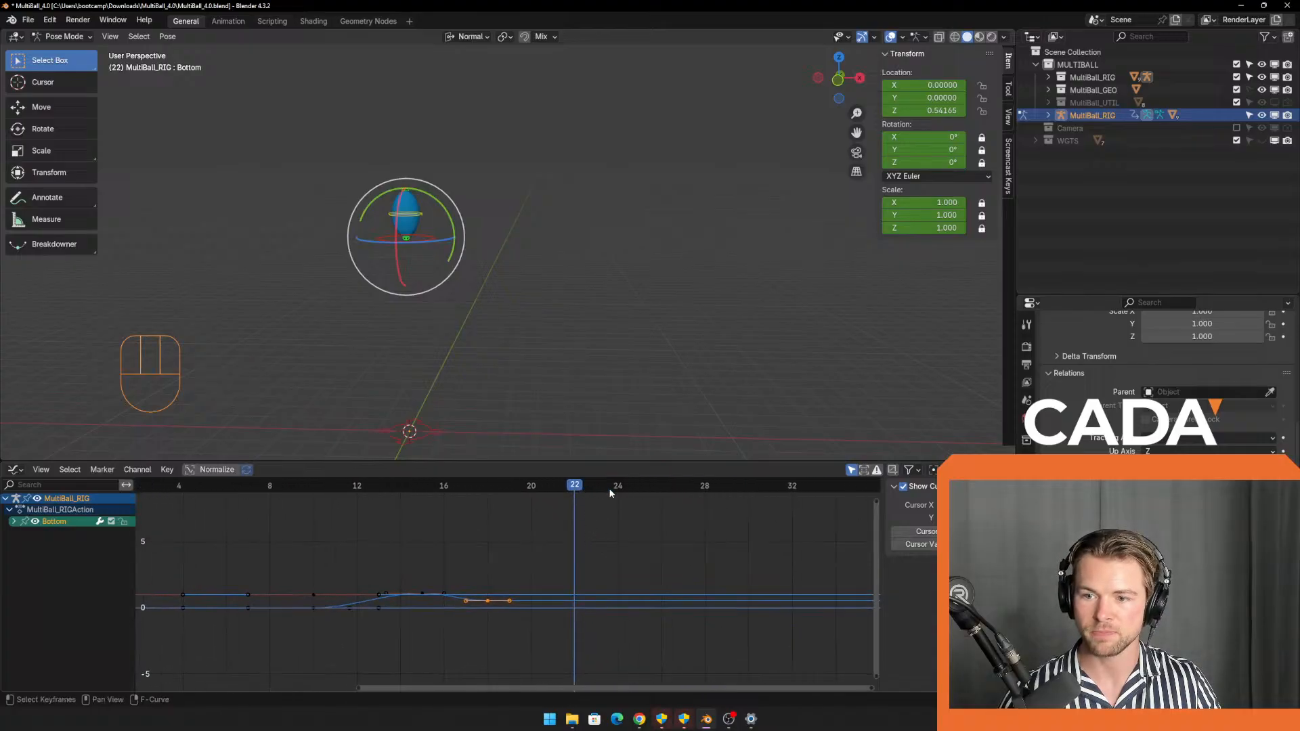
At frame 29, move the Bottom control down about 1.91 along its Z axis to stretch the ball toward the ground.
left_click_drag(609, 487, 748, 505)
scroll(486, 391, "up", 2)
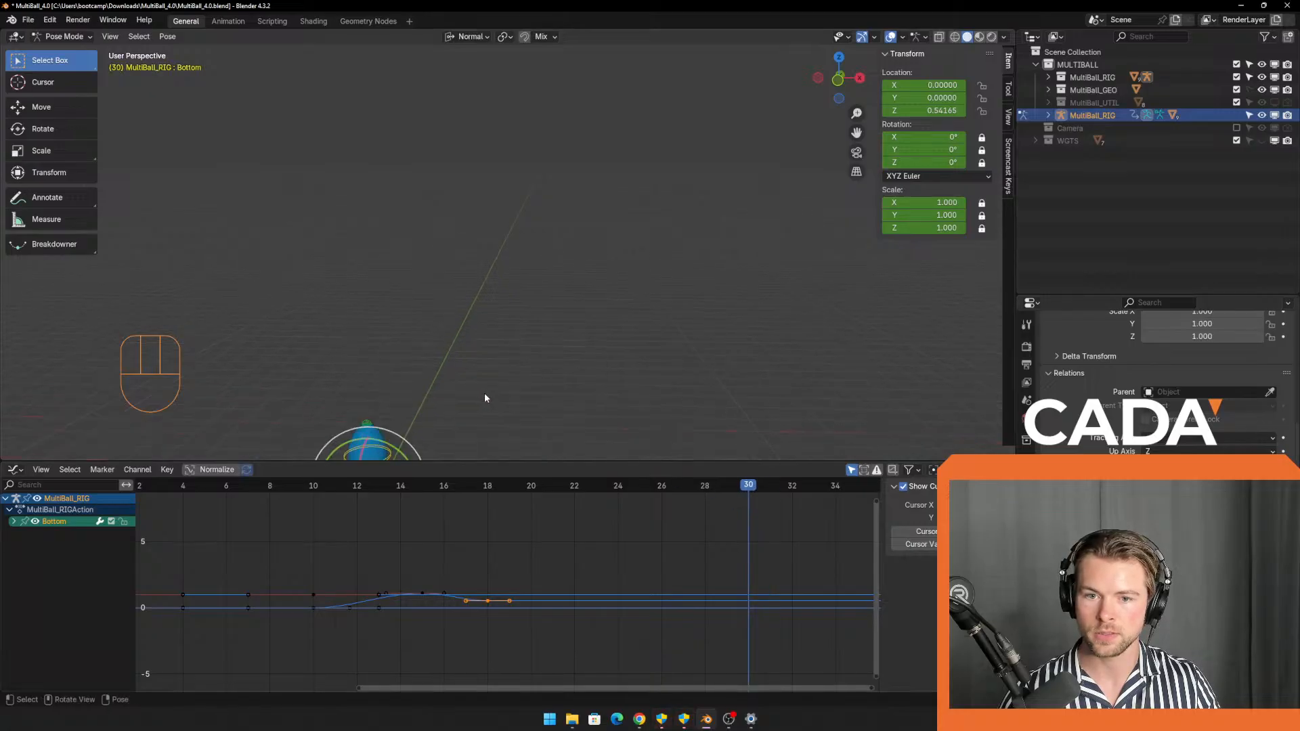
middle_click_drag(515, 395, 562, 307, "shift")
middle_click_drag(577, 399, 607, 361)
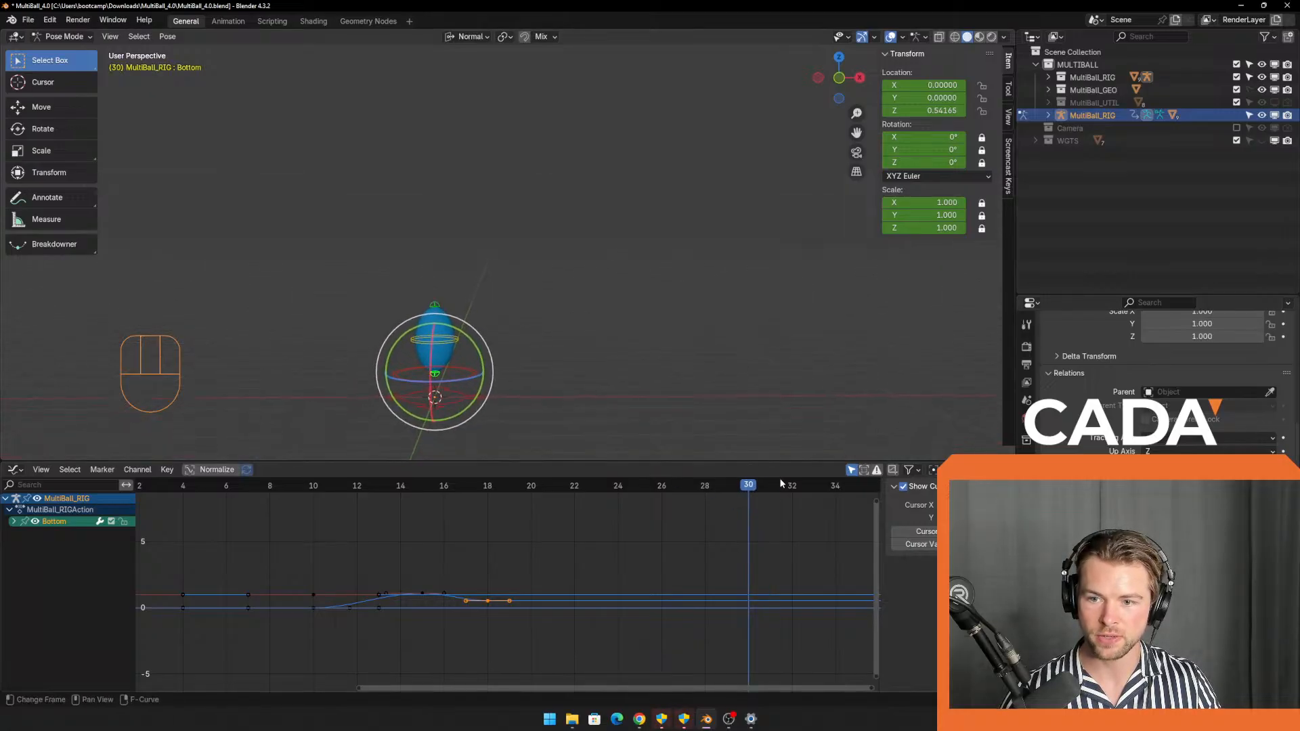
left_click(751, 490)
left_click(736, 495)
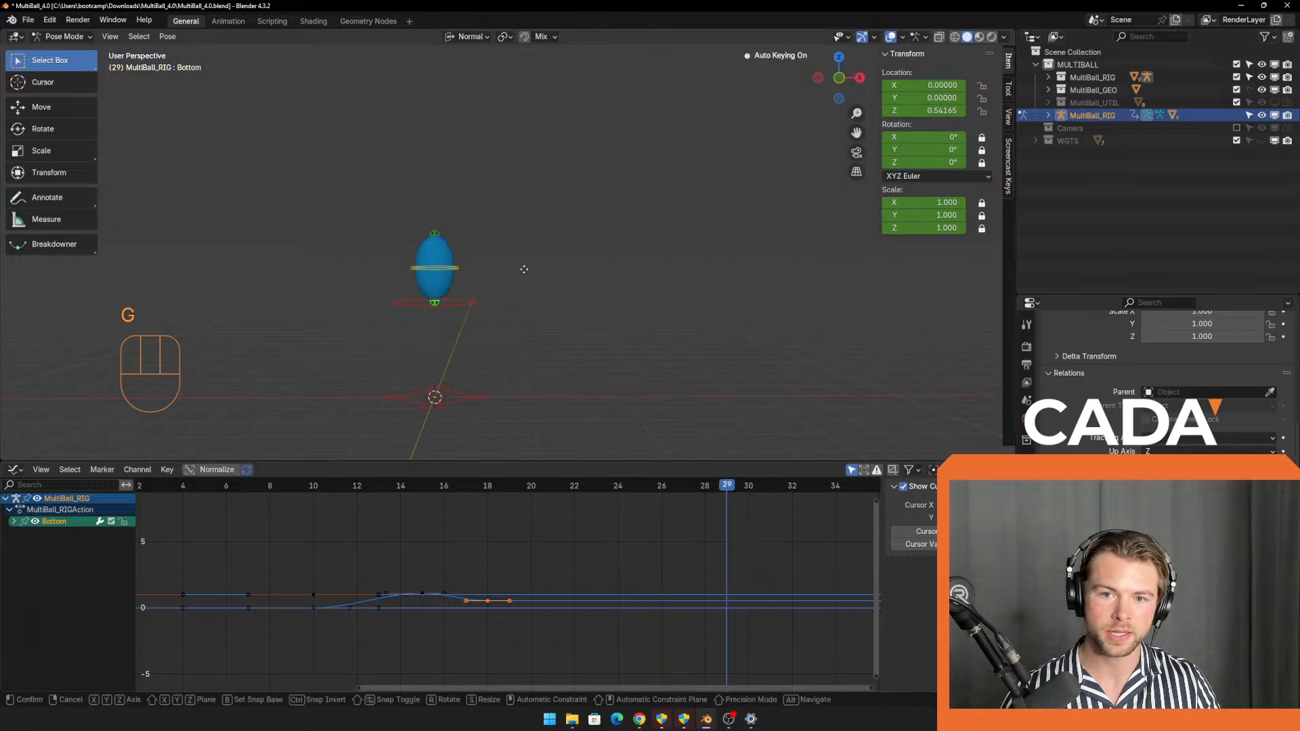
key("g")
key("z")
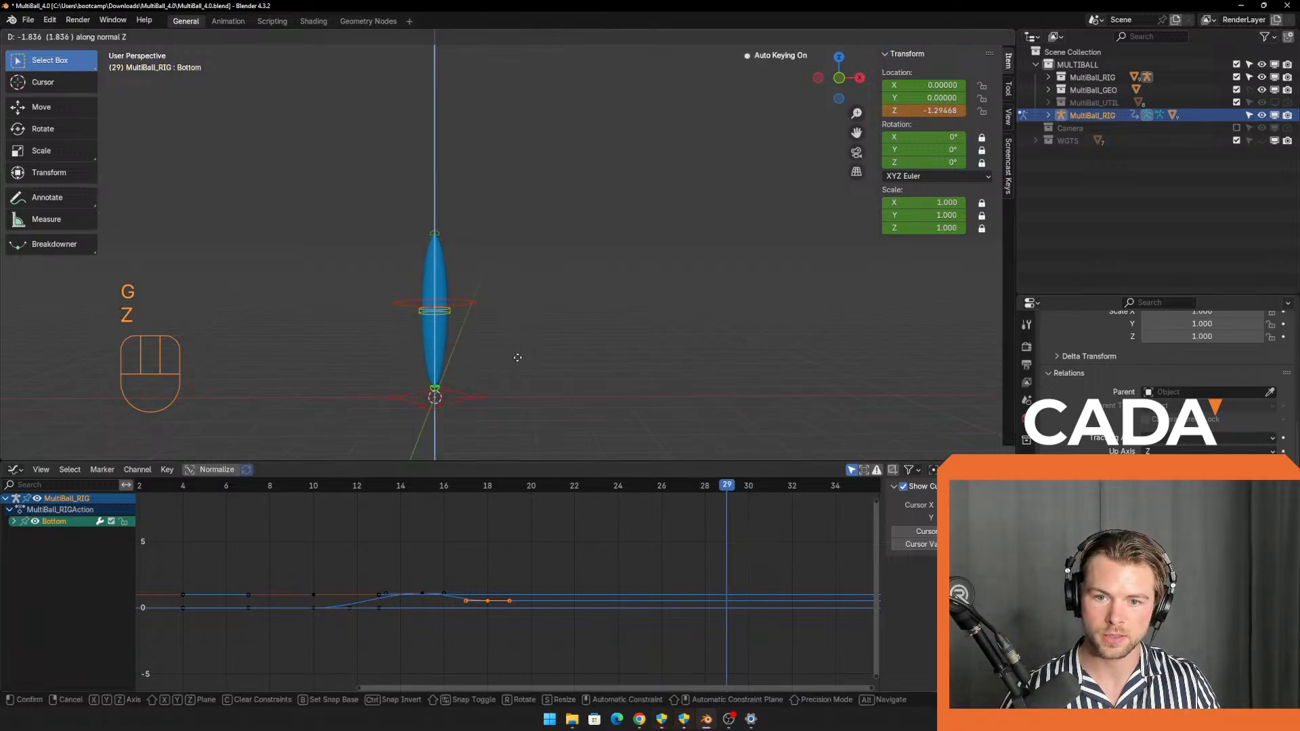
left_click(517, 359)
left_click(745, 493)
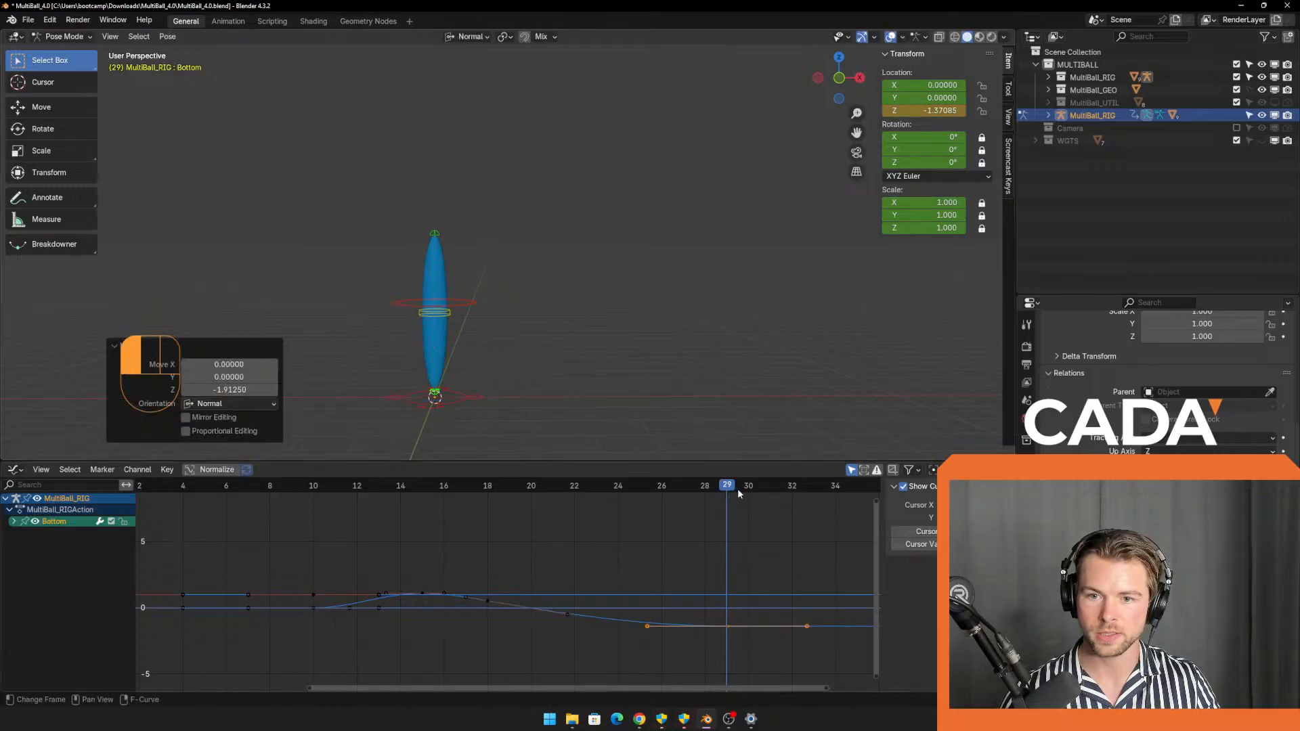
At frame 30, set the Bottom control's Z location to 0.
left_click(926, 110)
type("0")
key("Return")
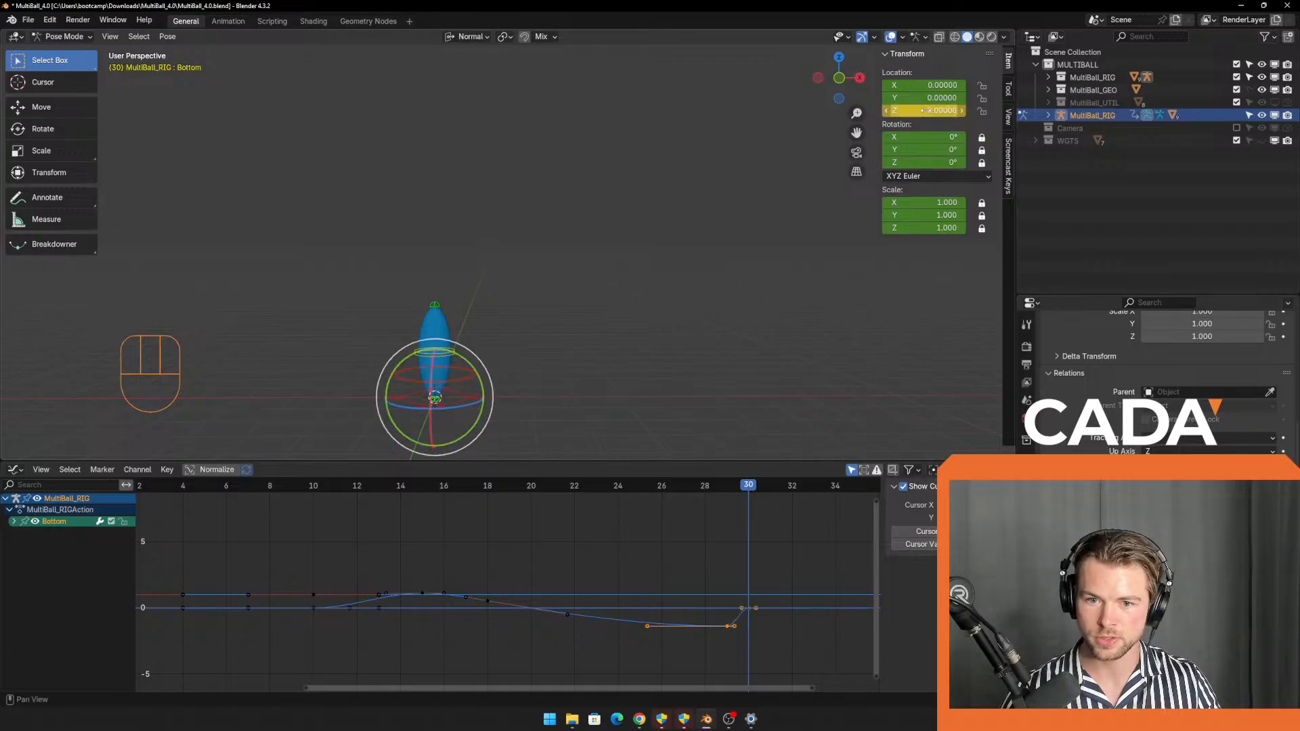
Try setting the Top control's Z location to 0 at frame 19.
left_click(435, 304)
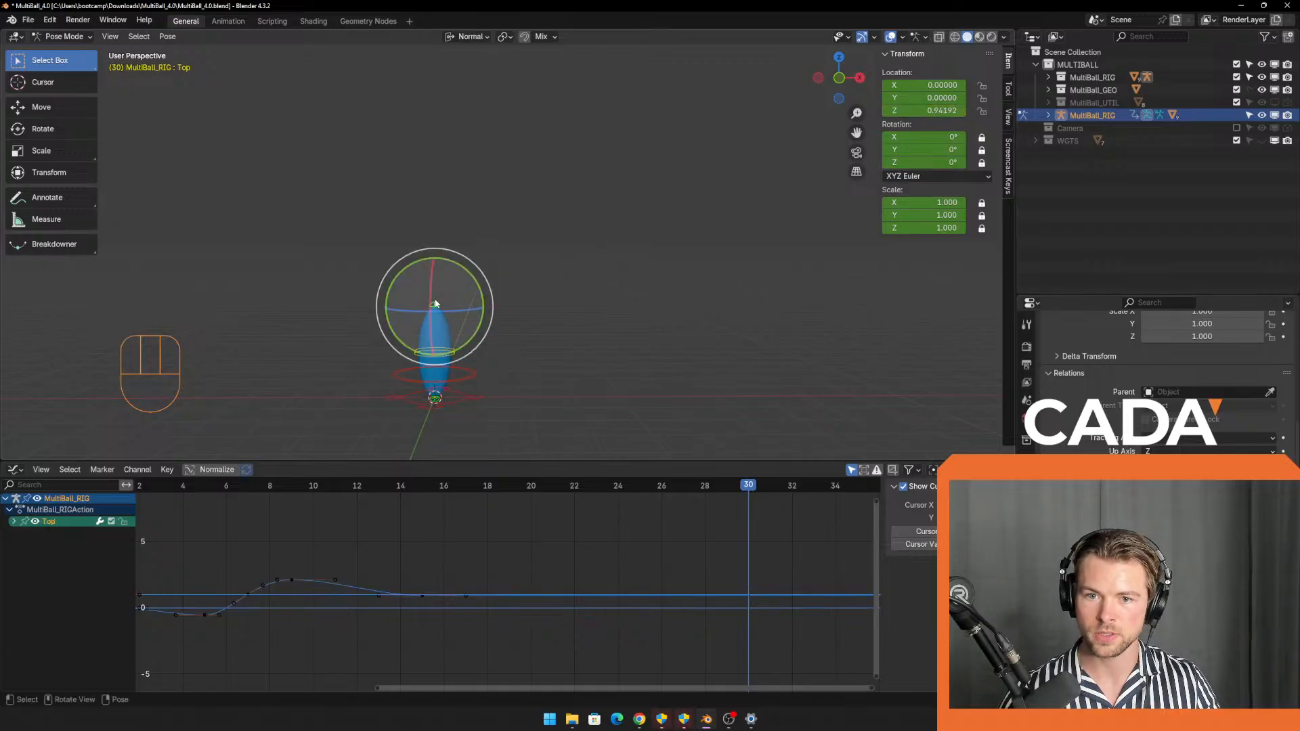
left_click_drag(737, 499, 511, 549)
middle_click_drag(470, 322, 486, 427, "shift")
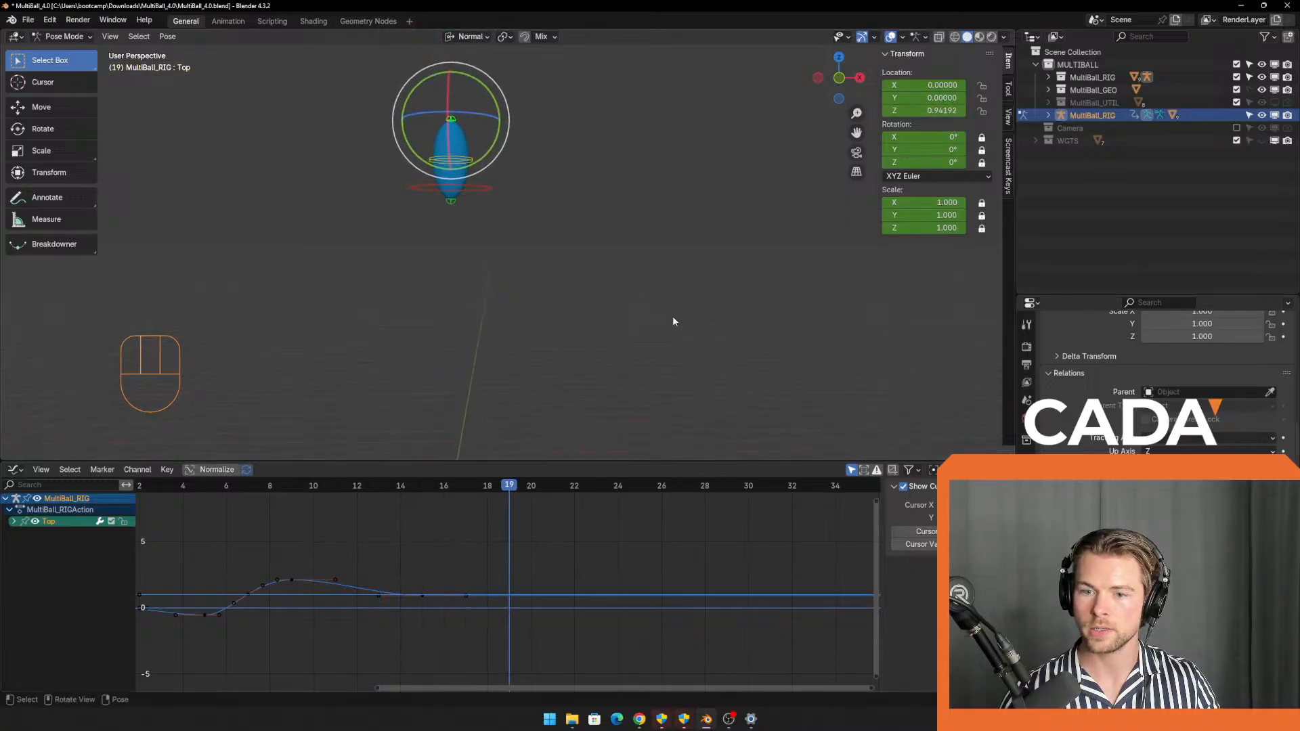
mouse_move(487, 504)
left_mouse_down()
mouse_move(464, 502)
mouse_move(509, 507)
left_mouse_up()
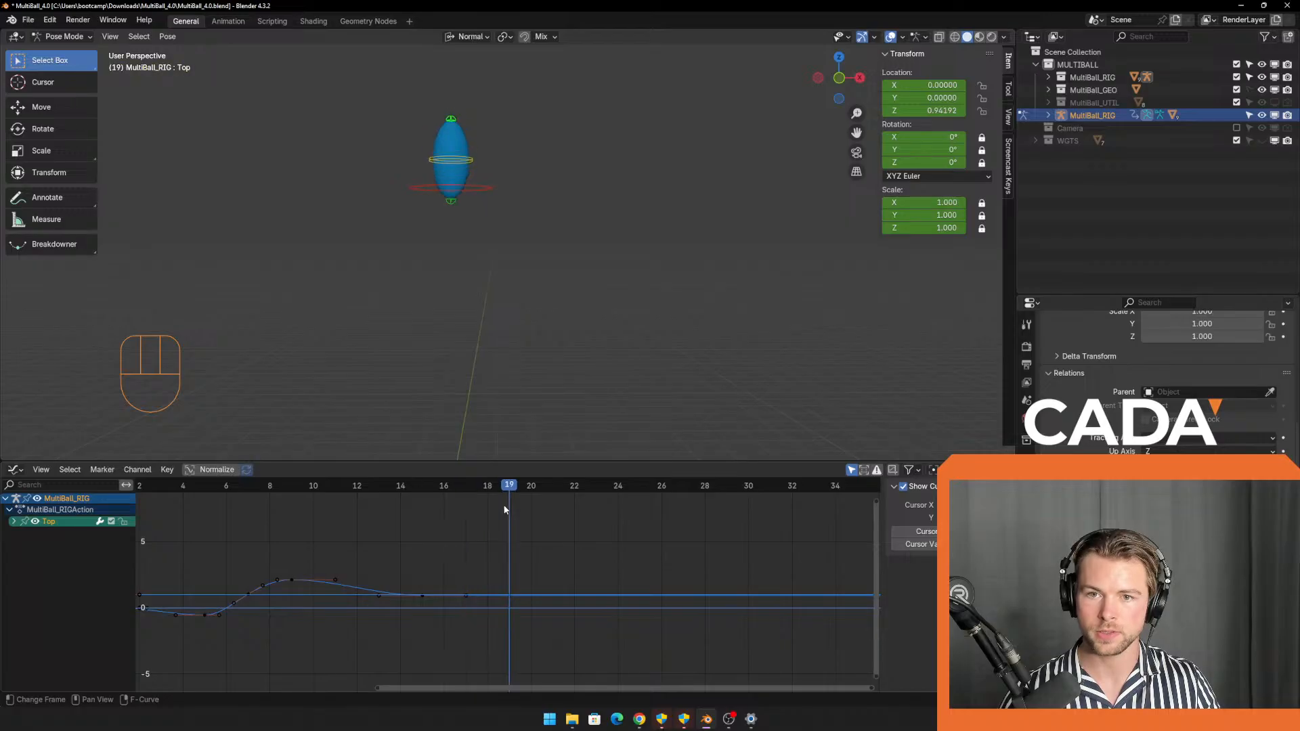
left_click(932, 110)
type("0")
key("Return")
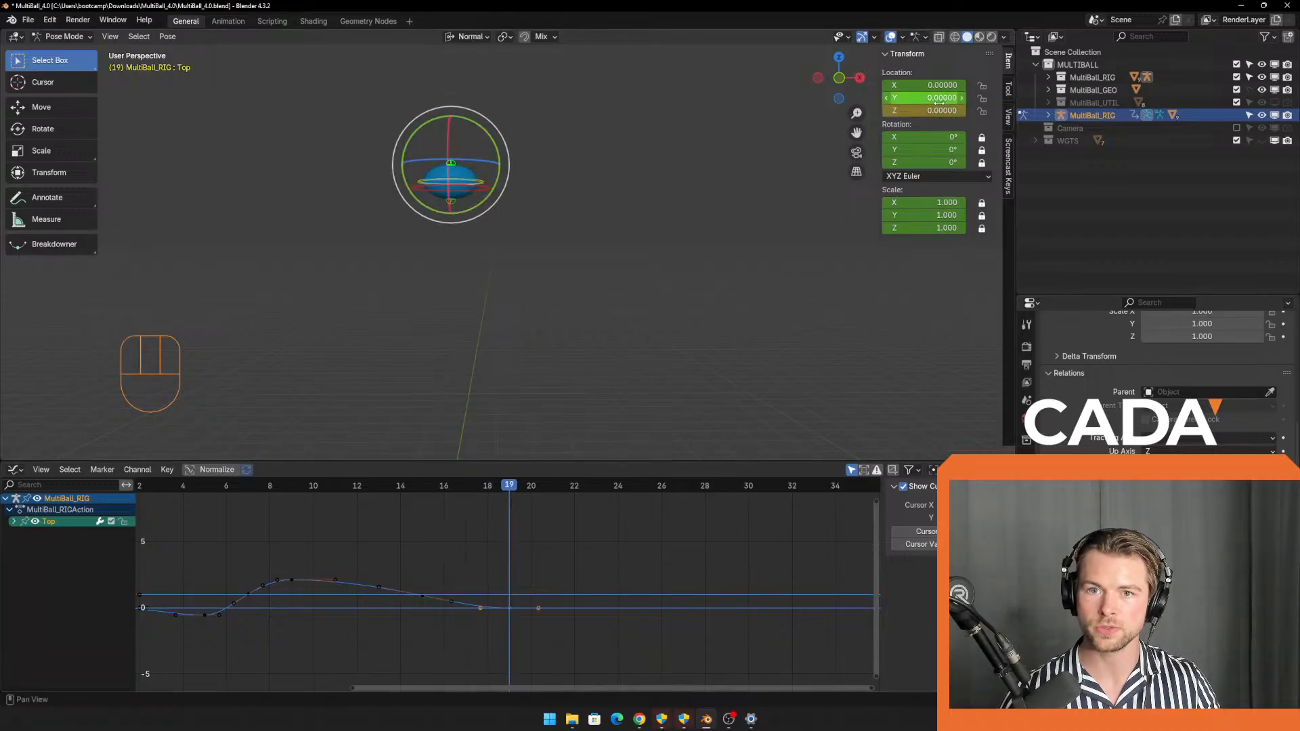
left_click(672, 229)
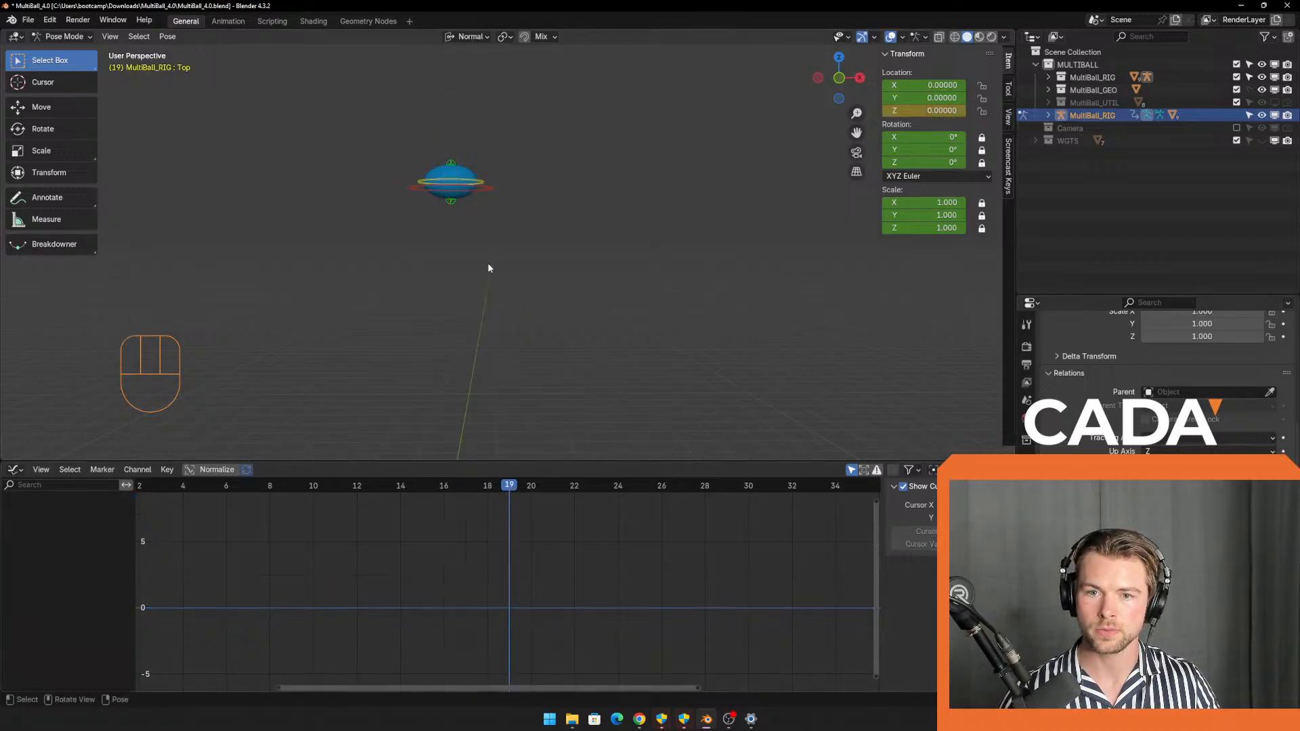
Check the Bottom control's curve and undo the Top control's Z location change at frame 19.
left_click(449, 202)
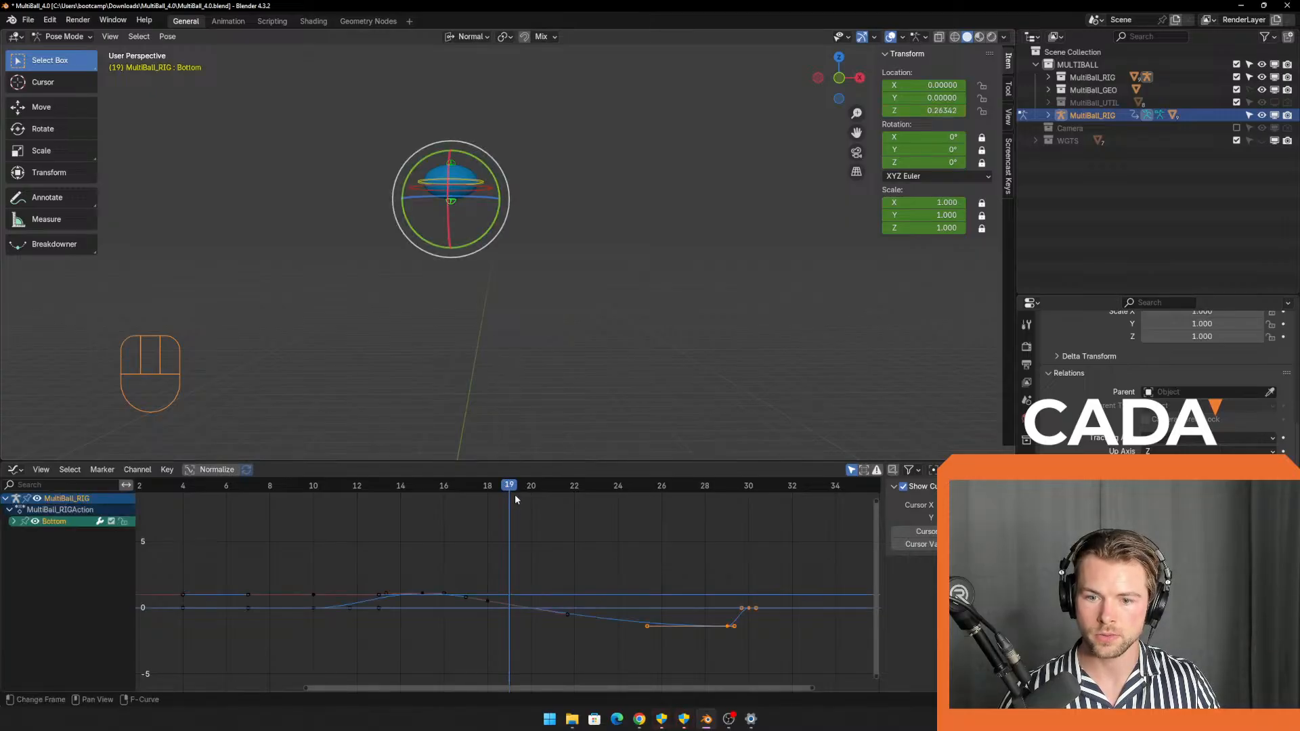
left_click_drag(511, 488, 422, 519)
key("ctrl+z")
key("ctrl+z")
key("ctrl+z")
key("ctrl+z")
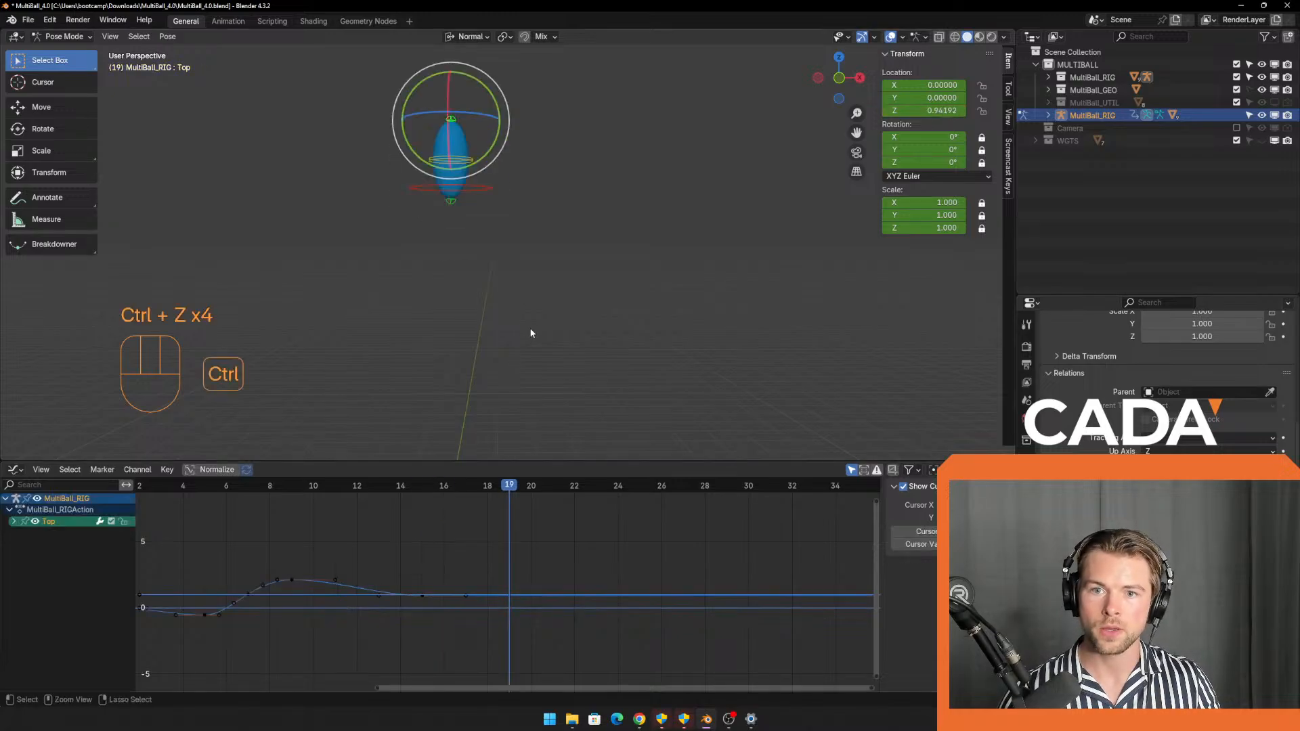
Inspect the Top and Bottom controls and scrub through the jump, ending at frame 19, to review the ball's shape.
left_click(548, 287)
left_click(454, 119)
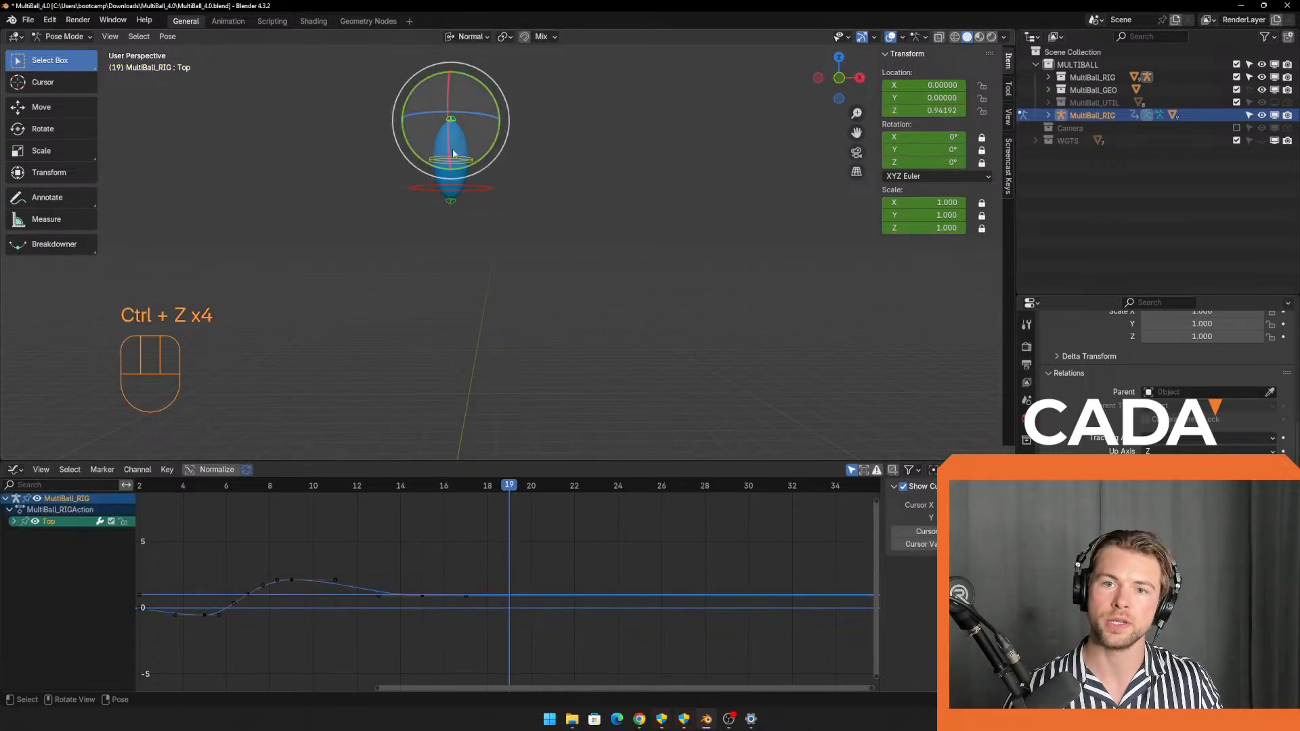
left_click(450, 201)
left_click(440, 133)
left_click(441, 133)
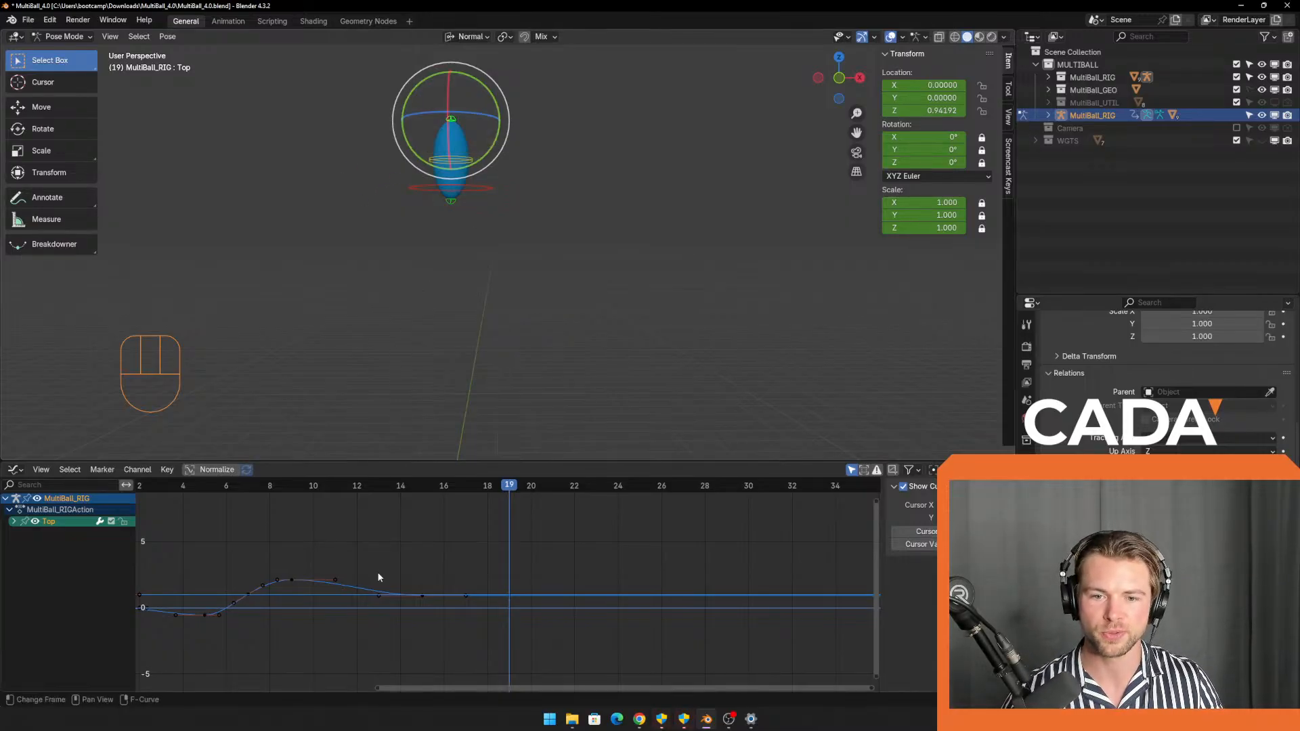
right_click_drag(379, 574, 569, 572, "shift")
key("ctrl+z")
left_click(442, 299)
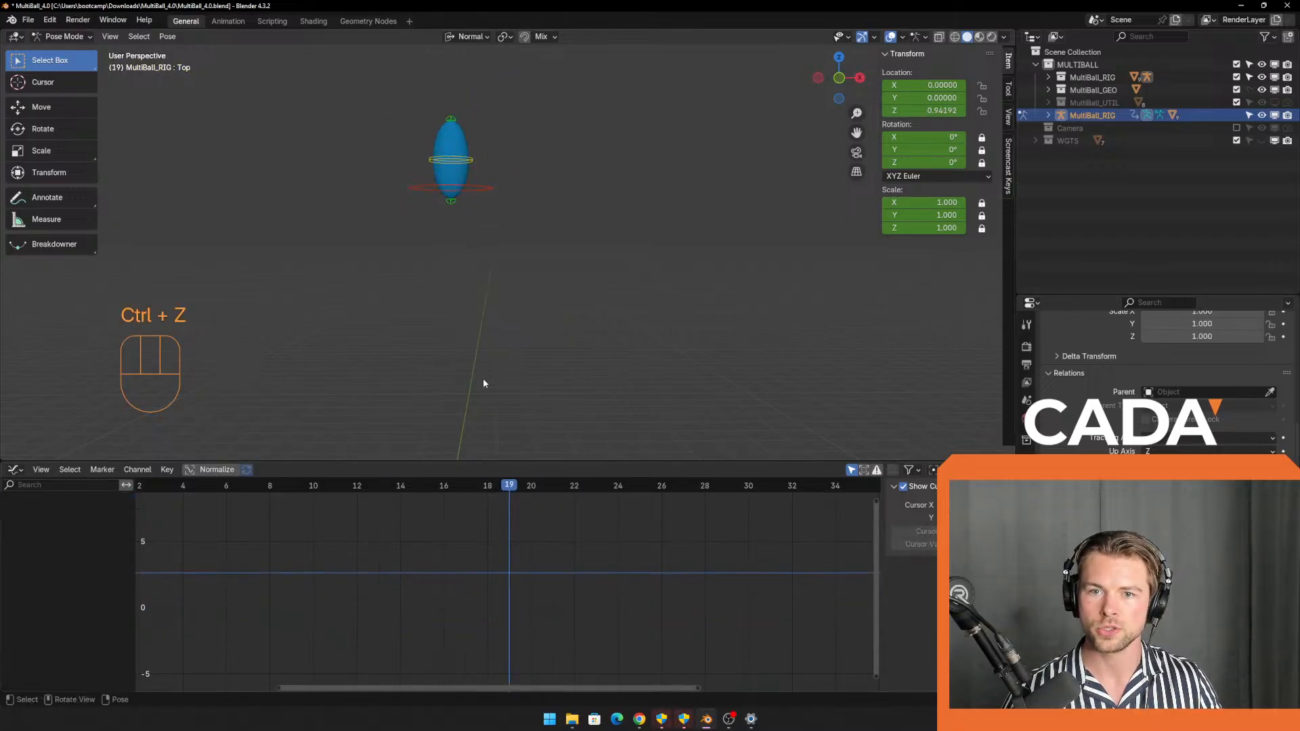
left_click_drag(507, 486, 437, 488)
left_click_drag(359, 485, 516, 546)
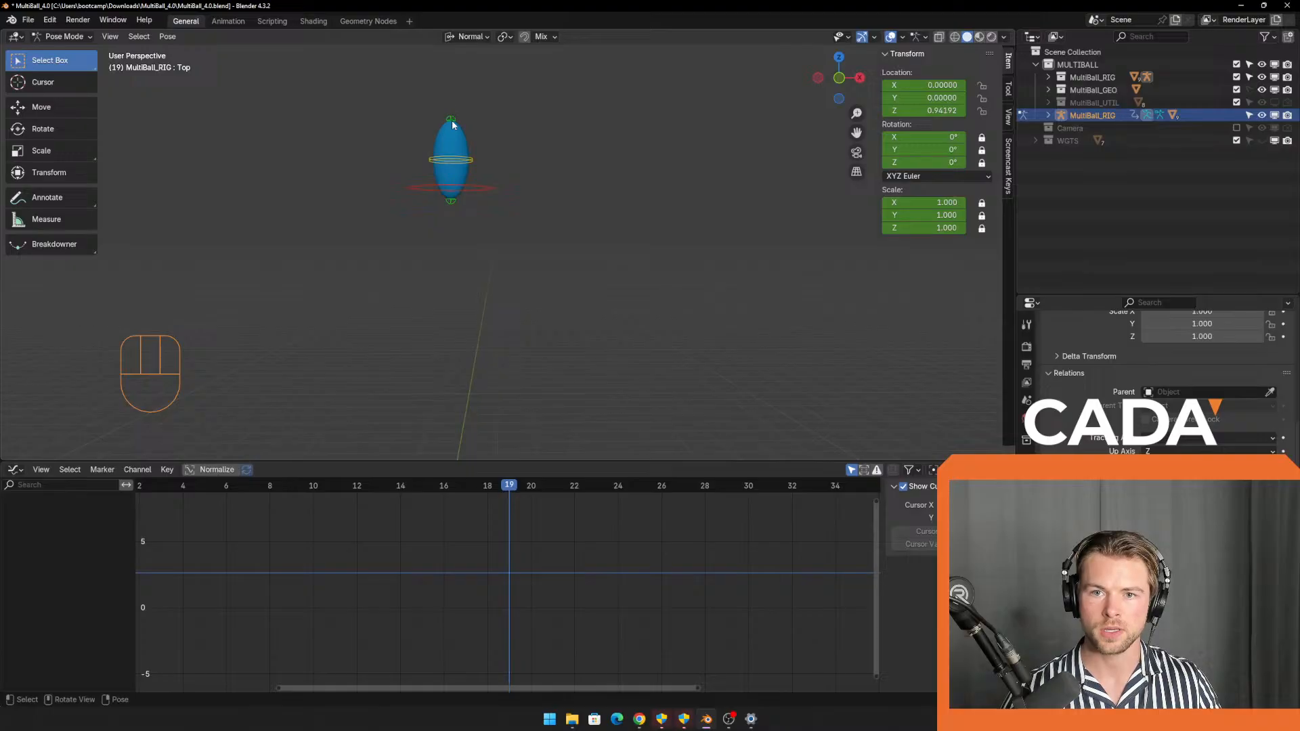
Move the Top control's frame 15 keyframes to frame 19 and raise them by about 0.21.
left_click(453, 124)
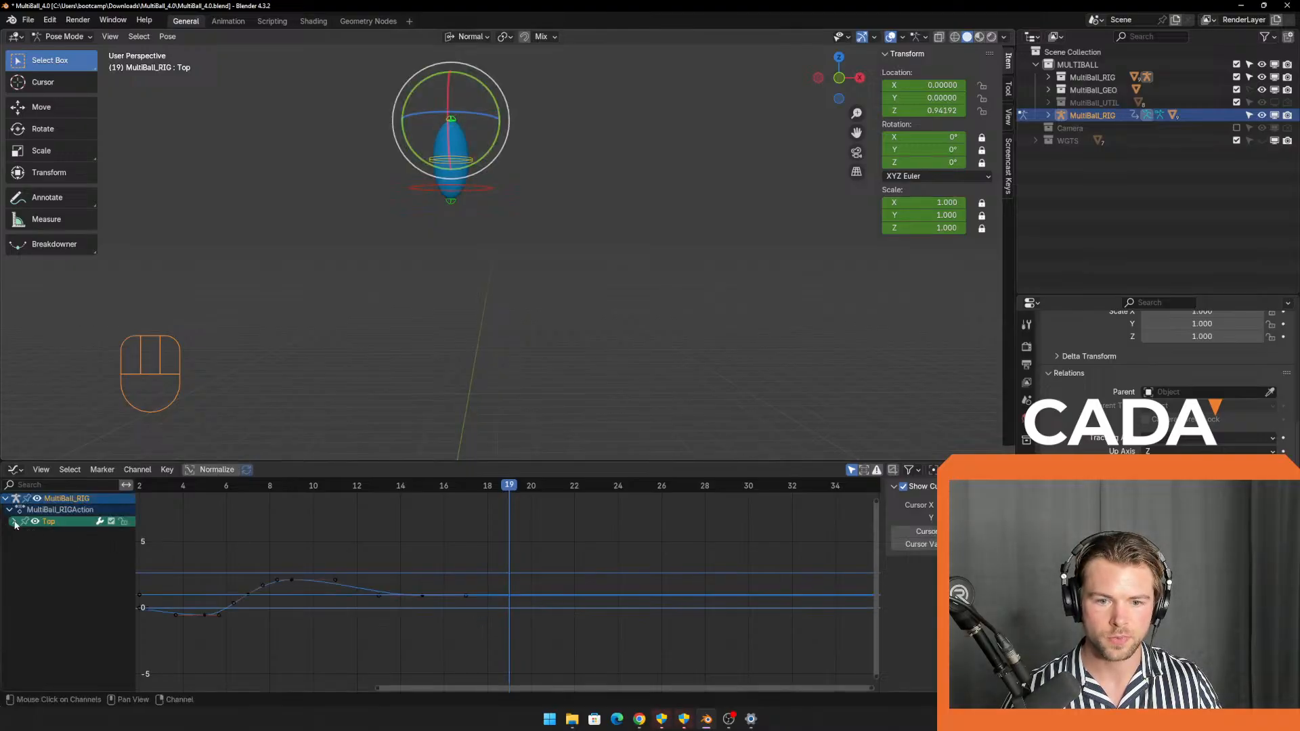
scroll(357, 591, "up", 5)
middle_click_drag(439, 539, 532, 504, "shift")
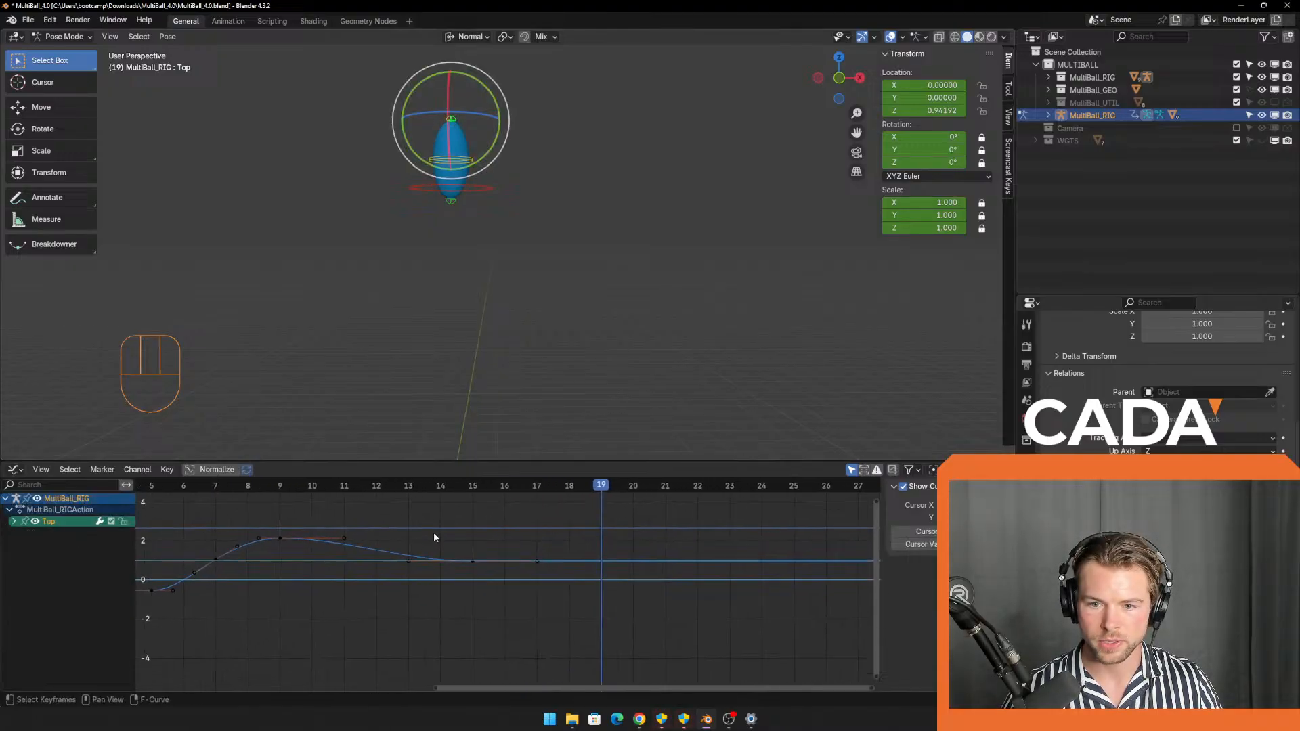
left_click_drag(434, 537, 655, 614)
key("g")
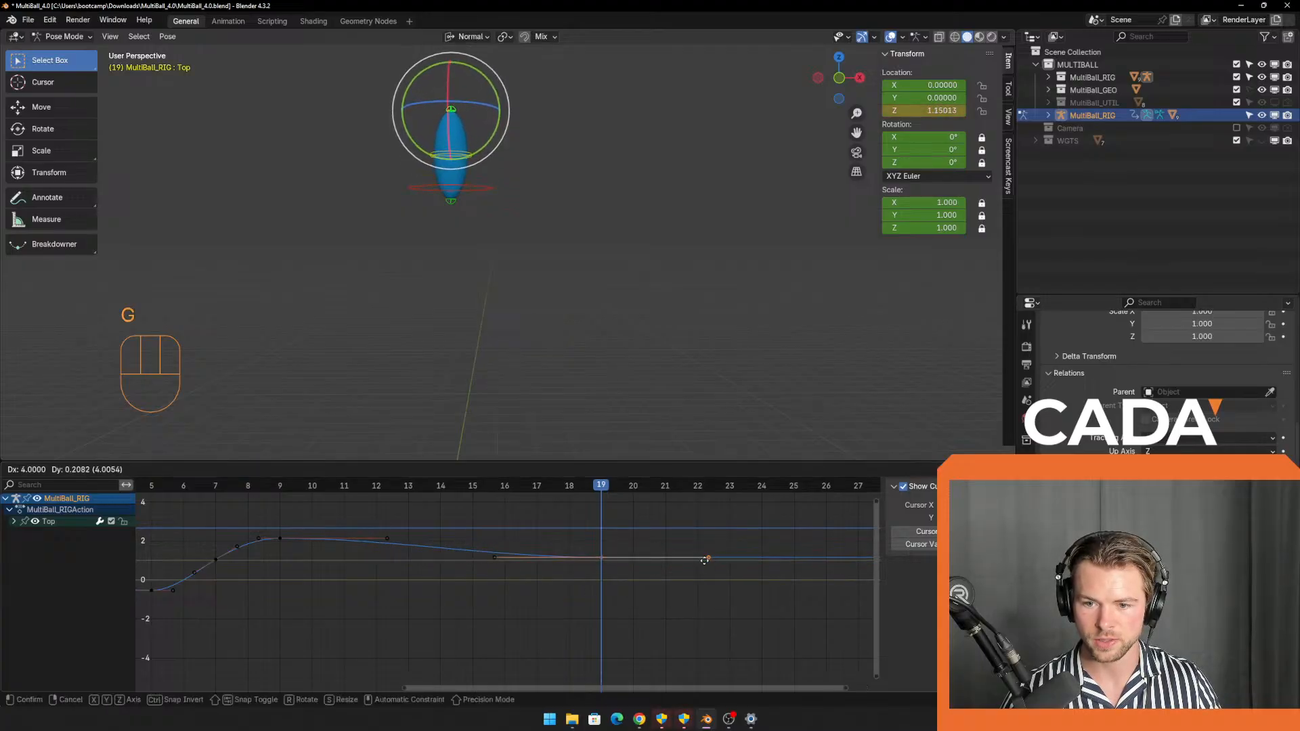
left_click(704, 560)
Copy the Top control's frame 9 keyframes and paste them at frame 15.
left_click_drag(600, 494, 469, 556)
left_click_drag(268, 518, 326, 565)
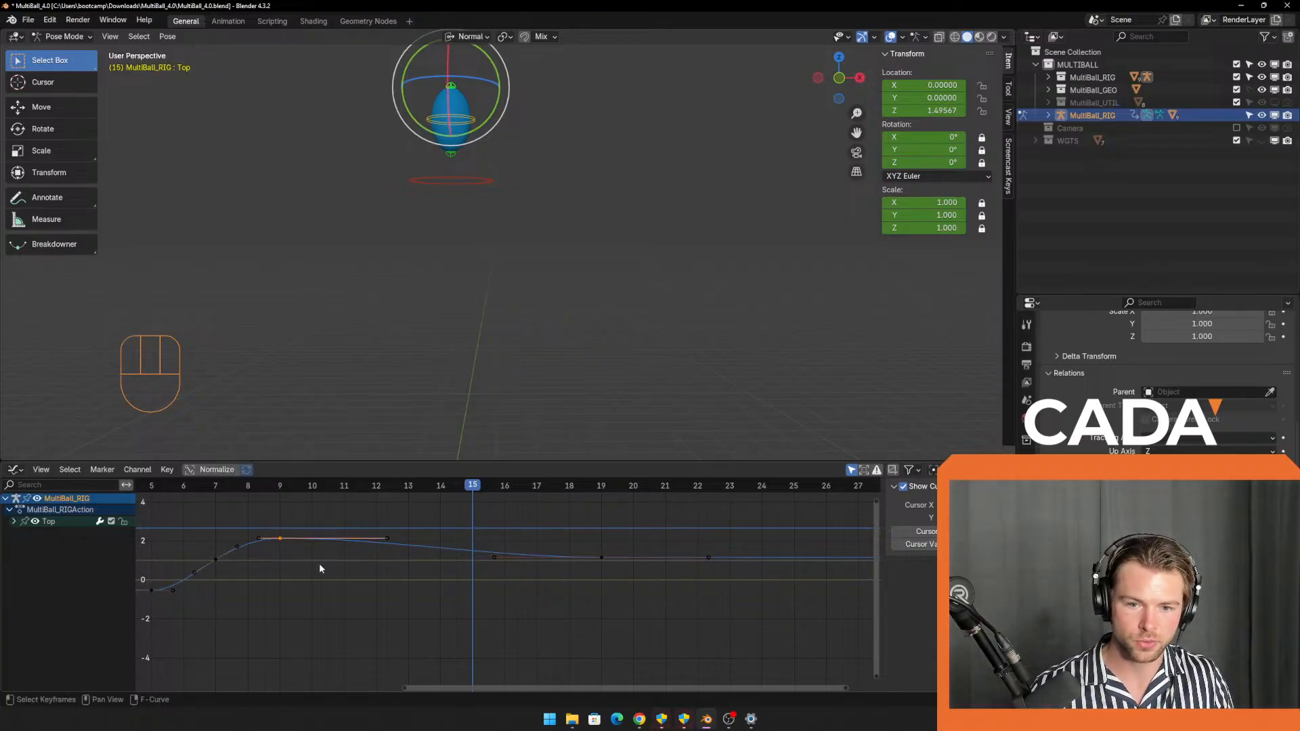
key("ctrl")
key("ctrl+c")
key("ctrl+v")
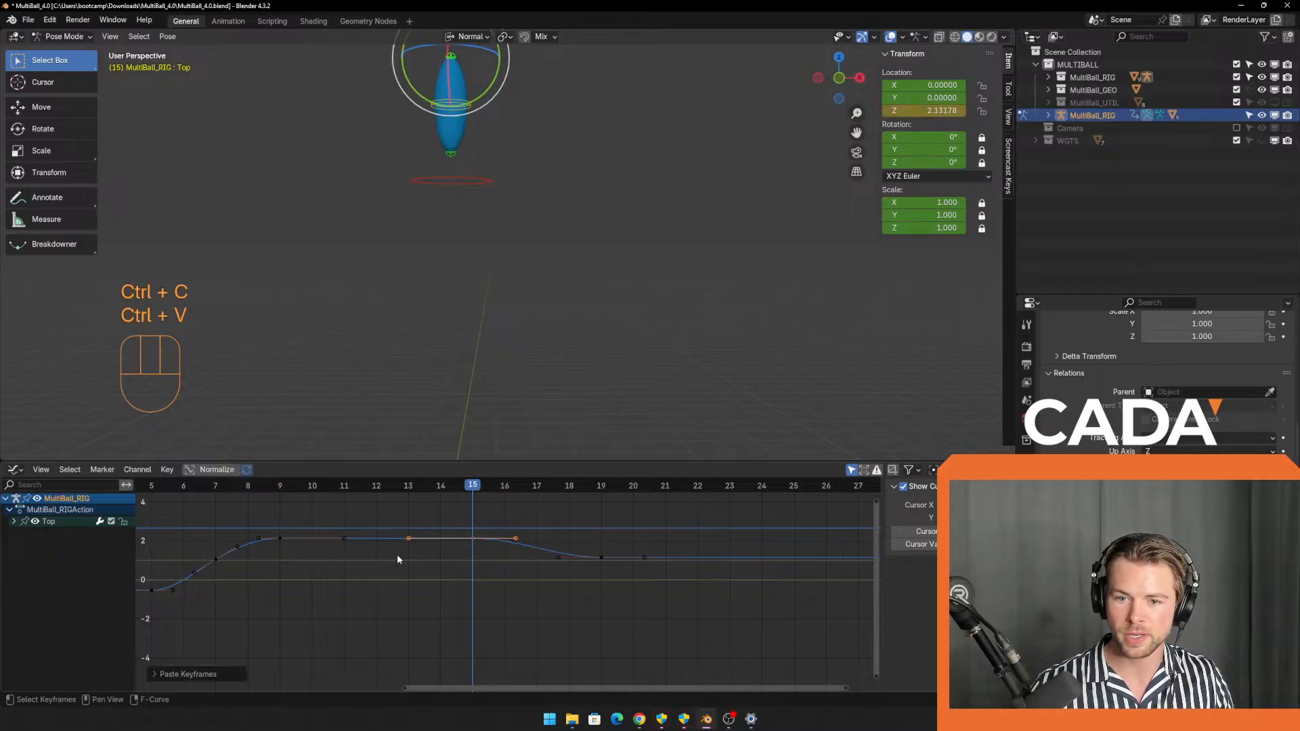
Deselect the controls and review the ball's stretch up close by scrubbing around frames 11 to 13.
left_click_drag(466, 489, 377, 489)
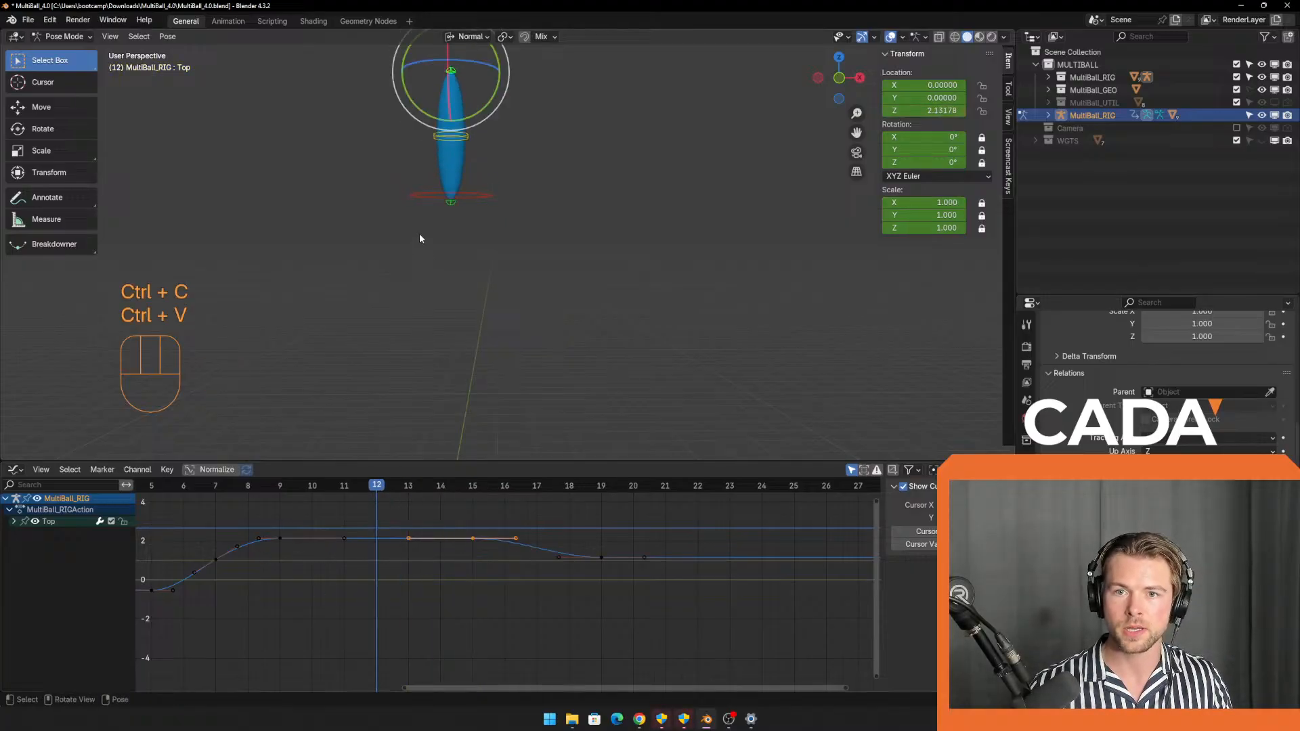
middle_click_drag(419, 233, 479, 235)
scroll(479, 235, "up", 3)
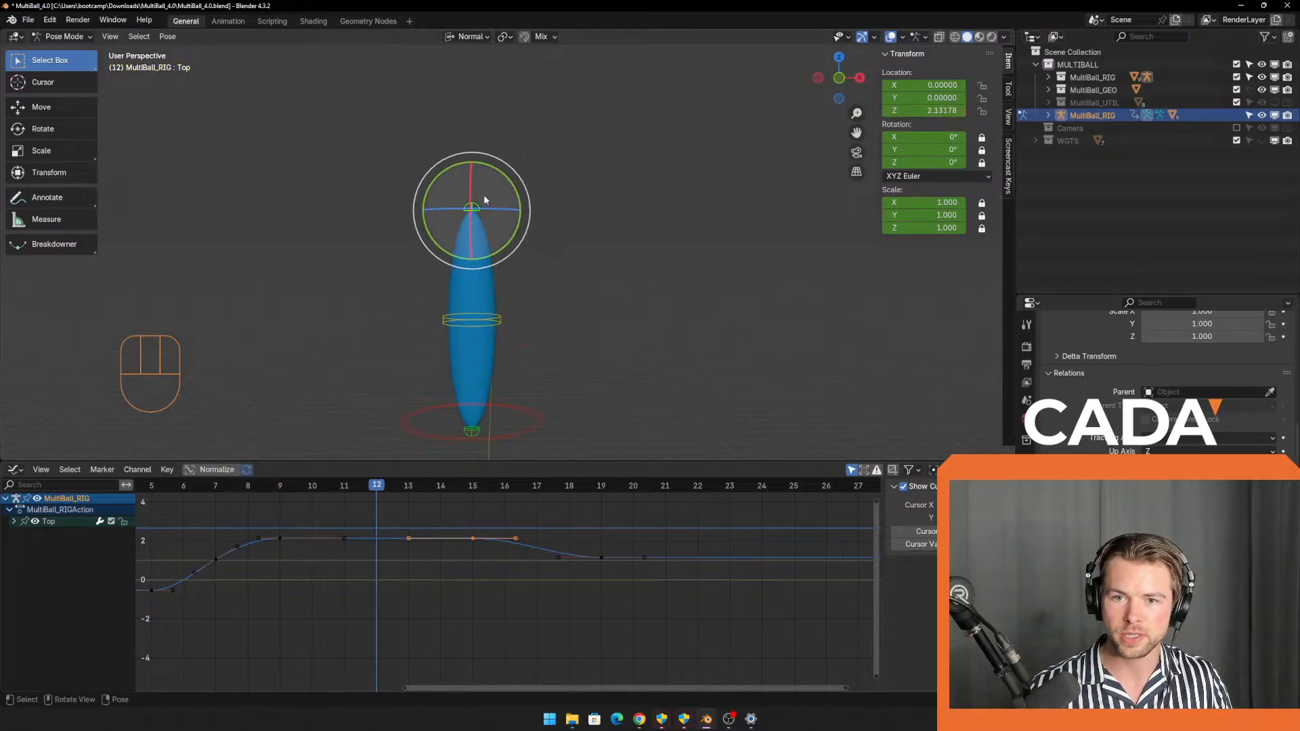
left_click(286, 344)
left_click_drag(368, 492, 412, 505)
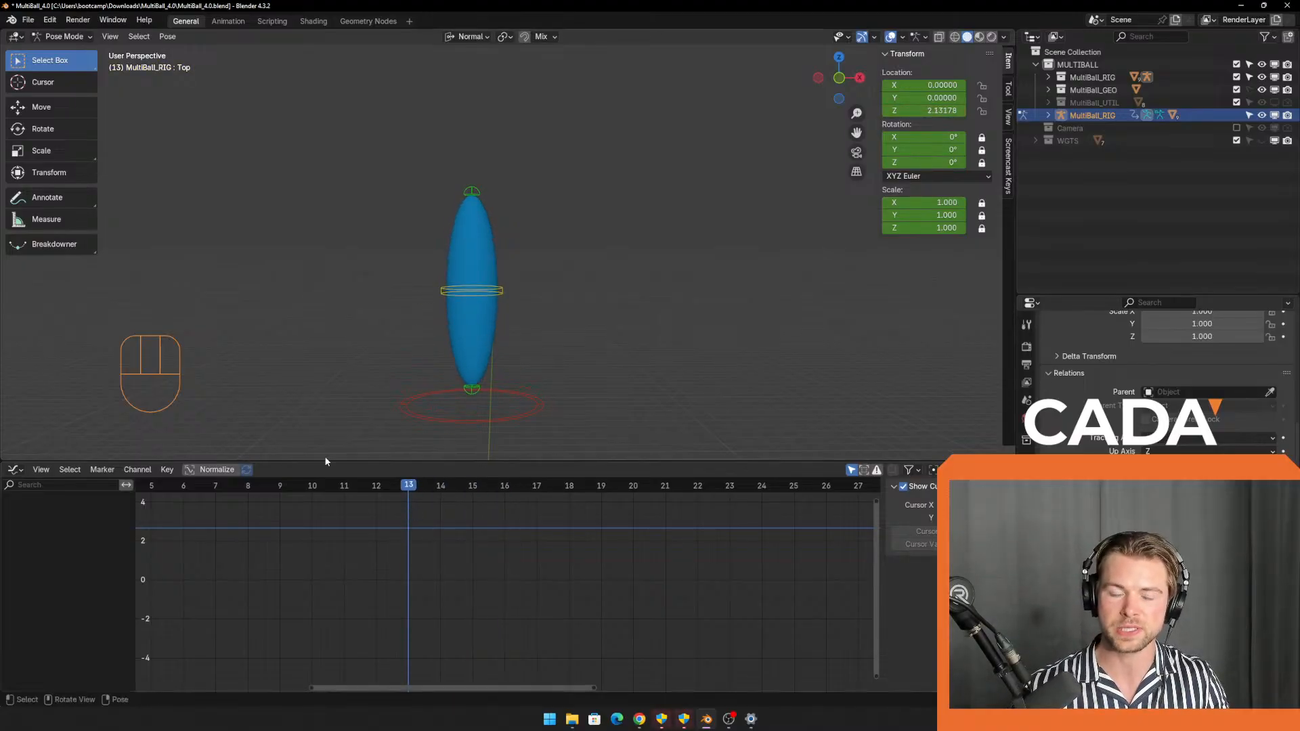
left_click_drag(406, 490, 402, 547)
Try to delete the Top curve's handle at frame 13, which belongs to the frame 15 keyframe.
left_click(466, 207)
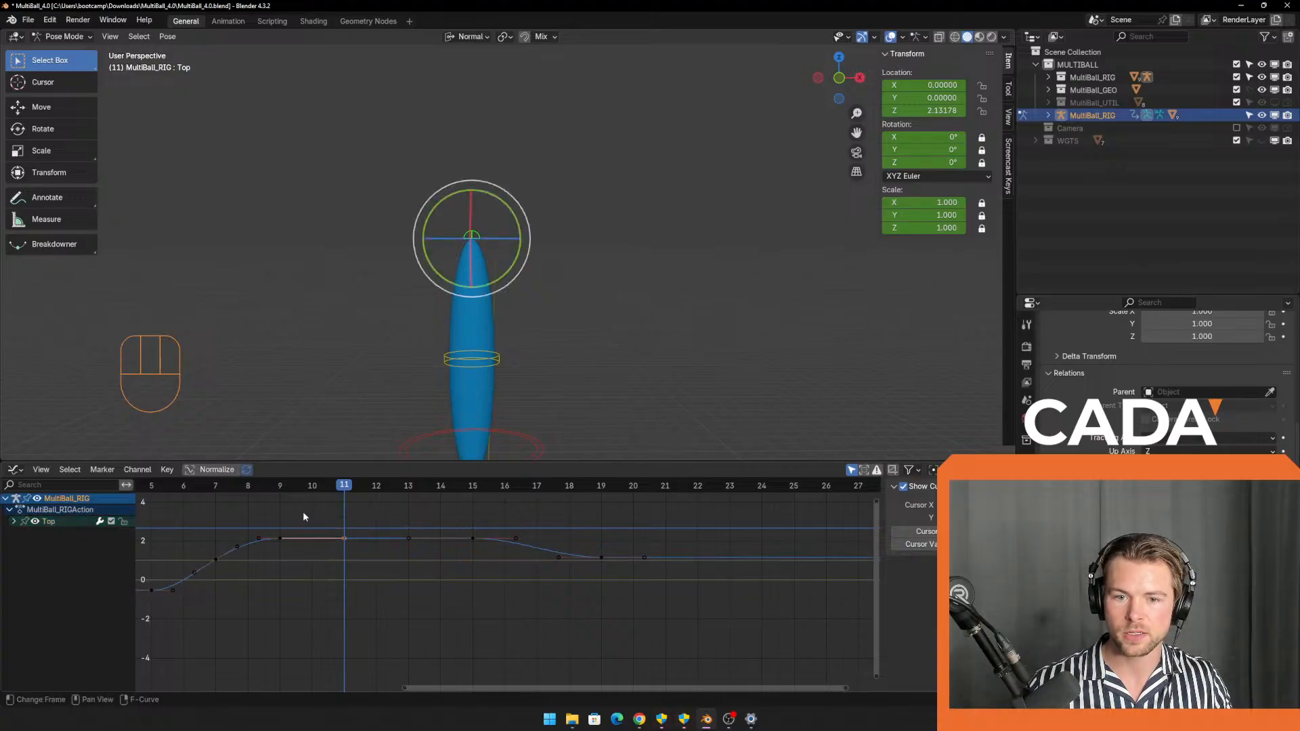
left_click_drag(308, 509, 485, 557)
scroll(399, 560, "up", 1)
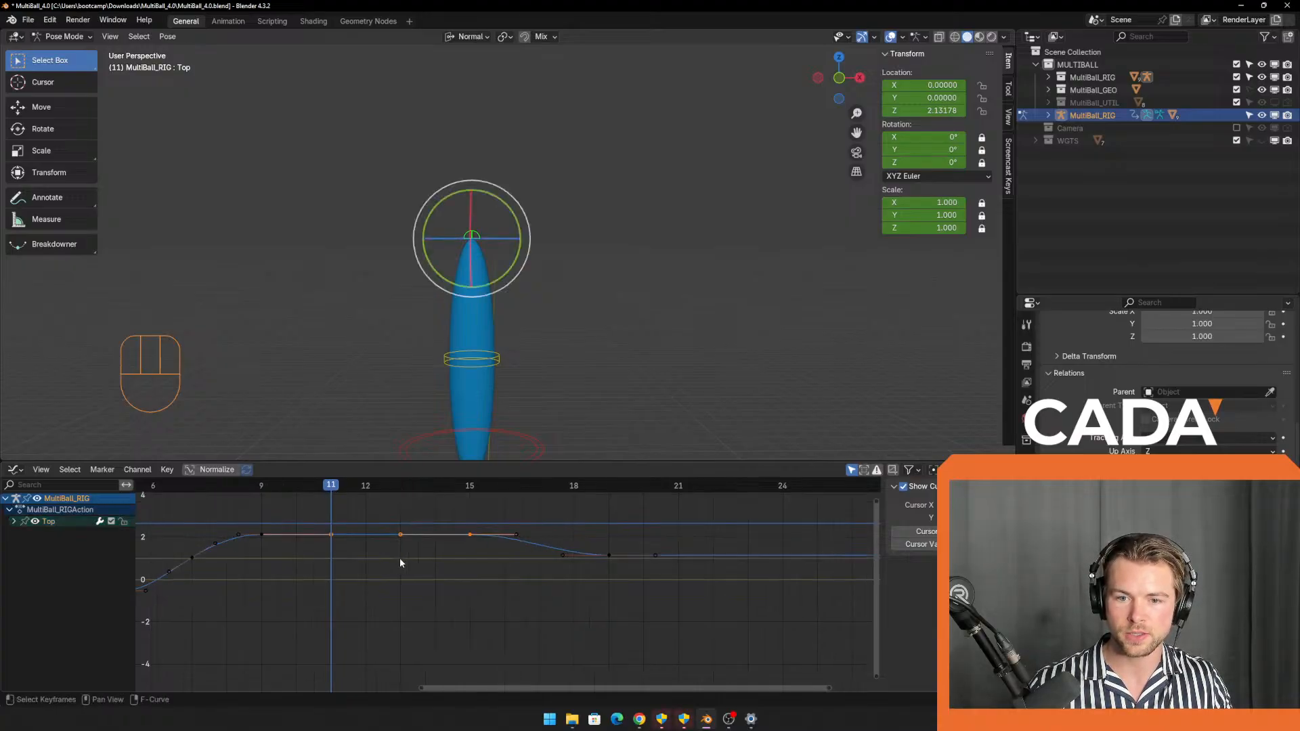
scroll(399, 557, "up", 1)
left_click(392, 531)
key("Delete")
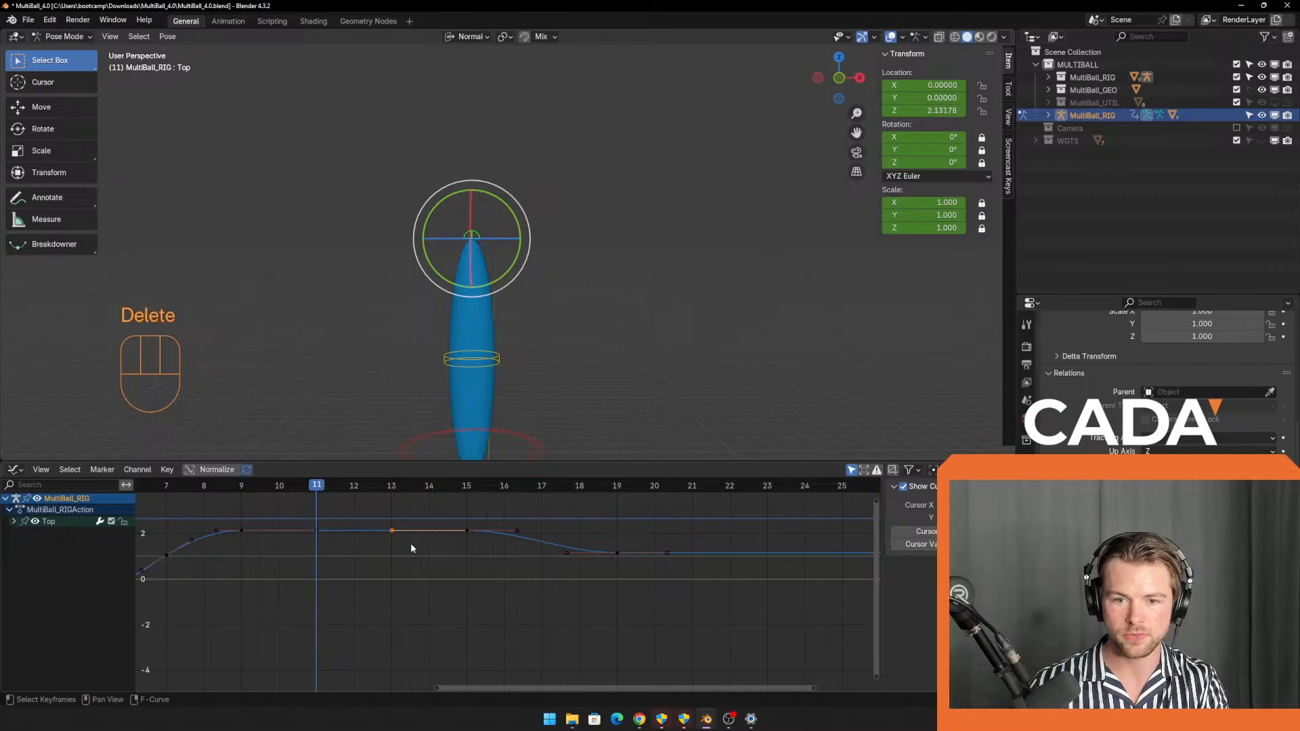
key("Delete")
left_click(467, 531)
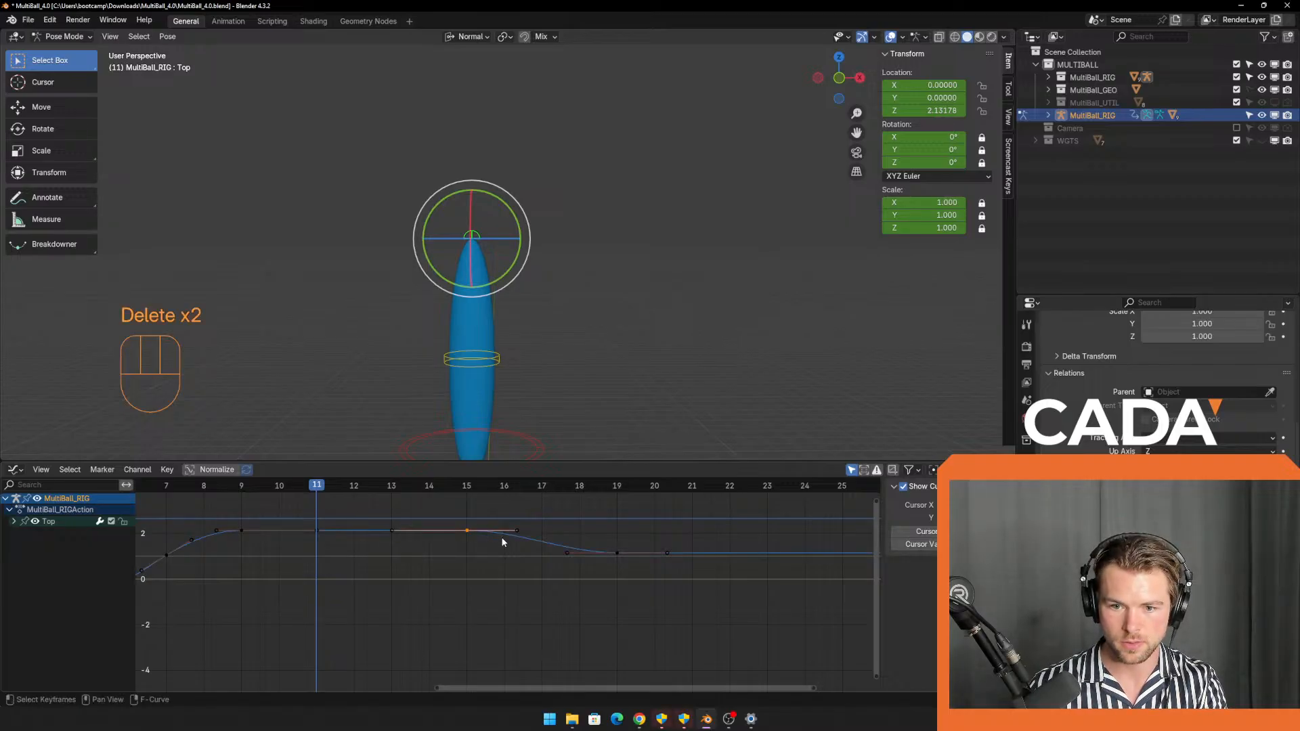
Try raising the outgoing handle of the Top control's frame 9 keyframe slightly, and undo the move.
left_click_drag(303, 519, 502, 554)
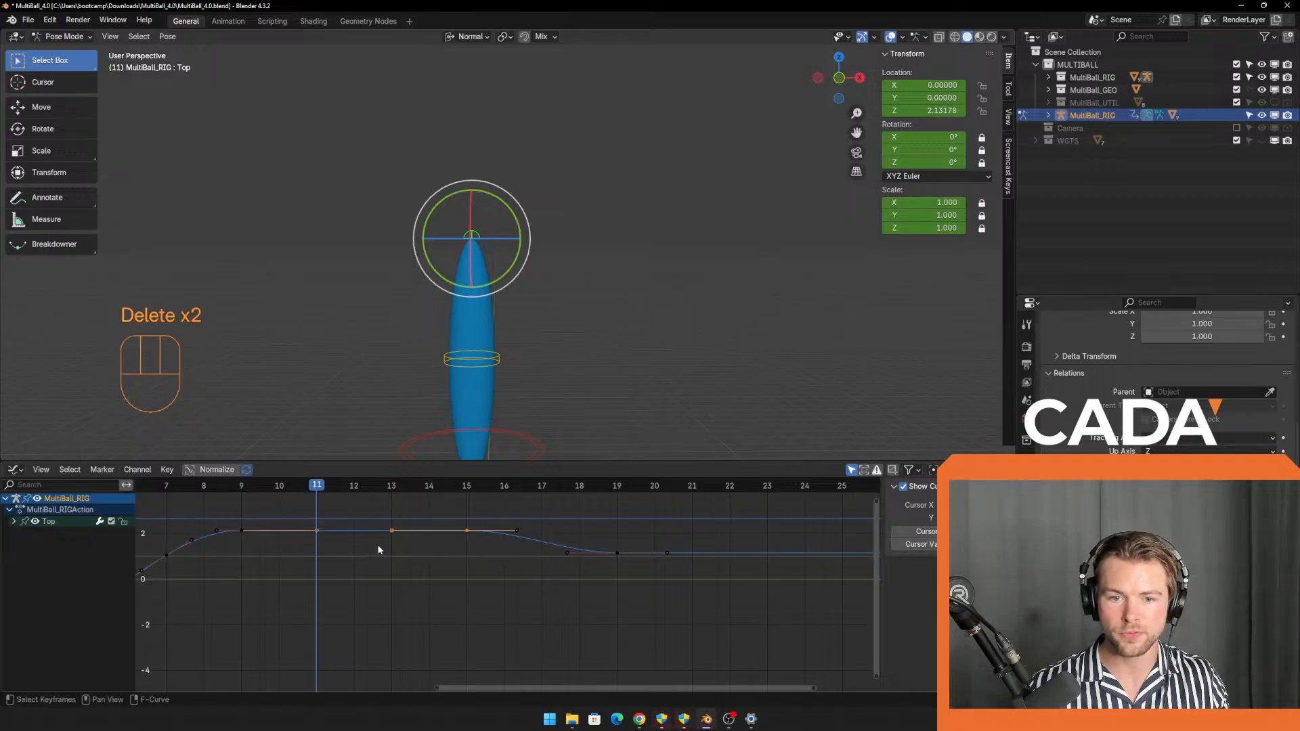
left_click_drag(300, 523, 330, 543)
key("g")
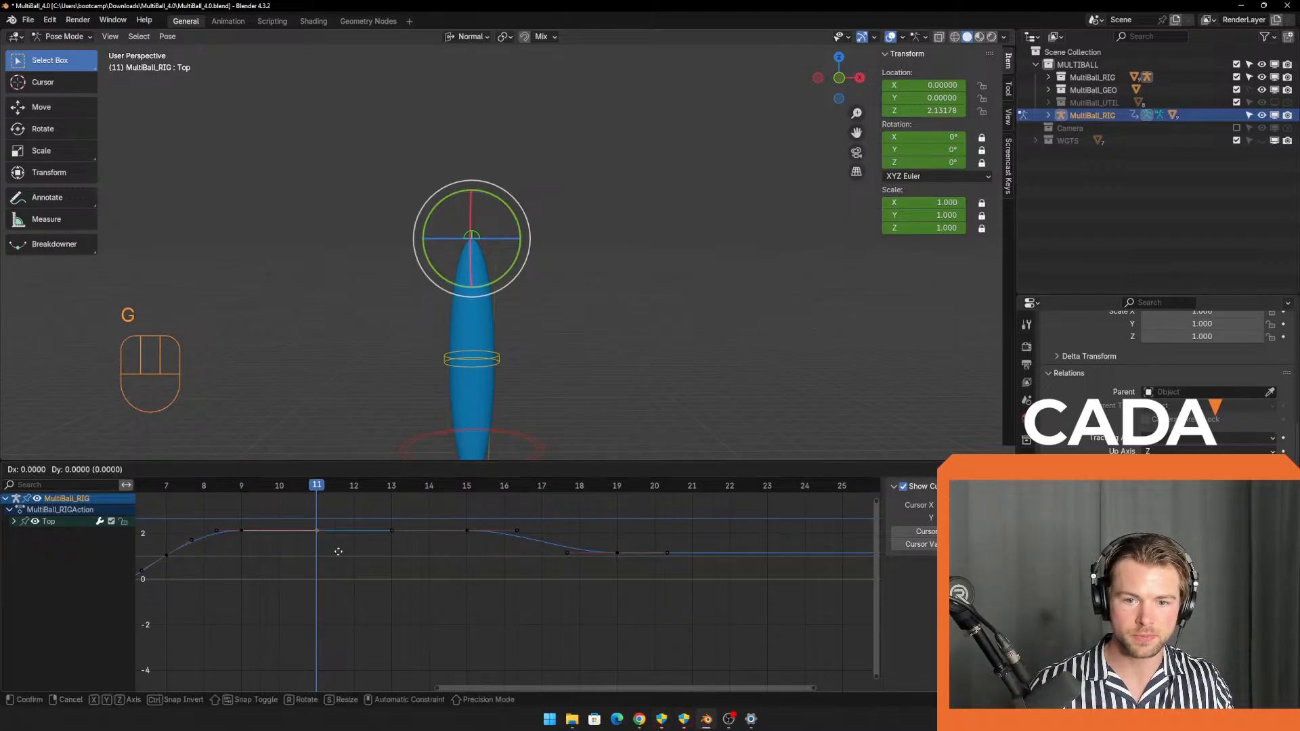
left_click(339, 550)
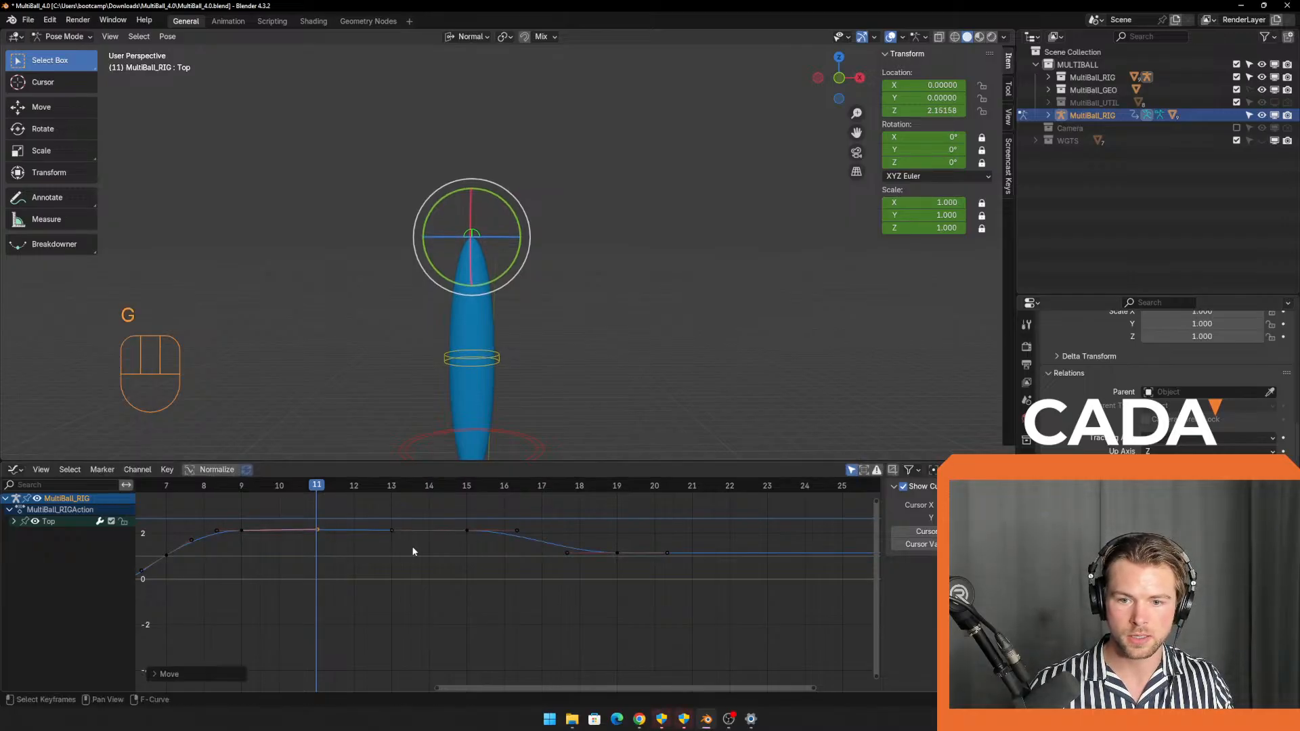
key("ctrl+z")
Raise the Top curve's frame 15 keyframe together with the frame 9 keyframe's outgoing handle, along the value axis only.
left_click_drag(305, 522, 508, 551)
key("g")
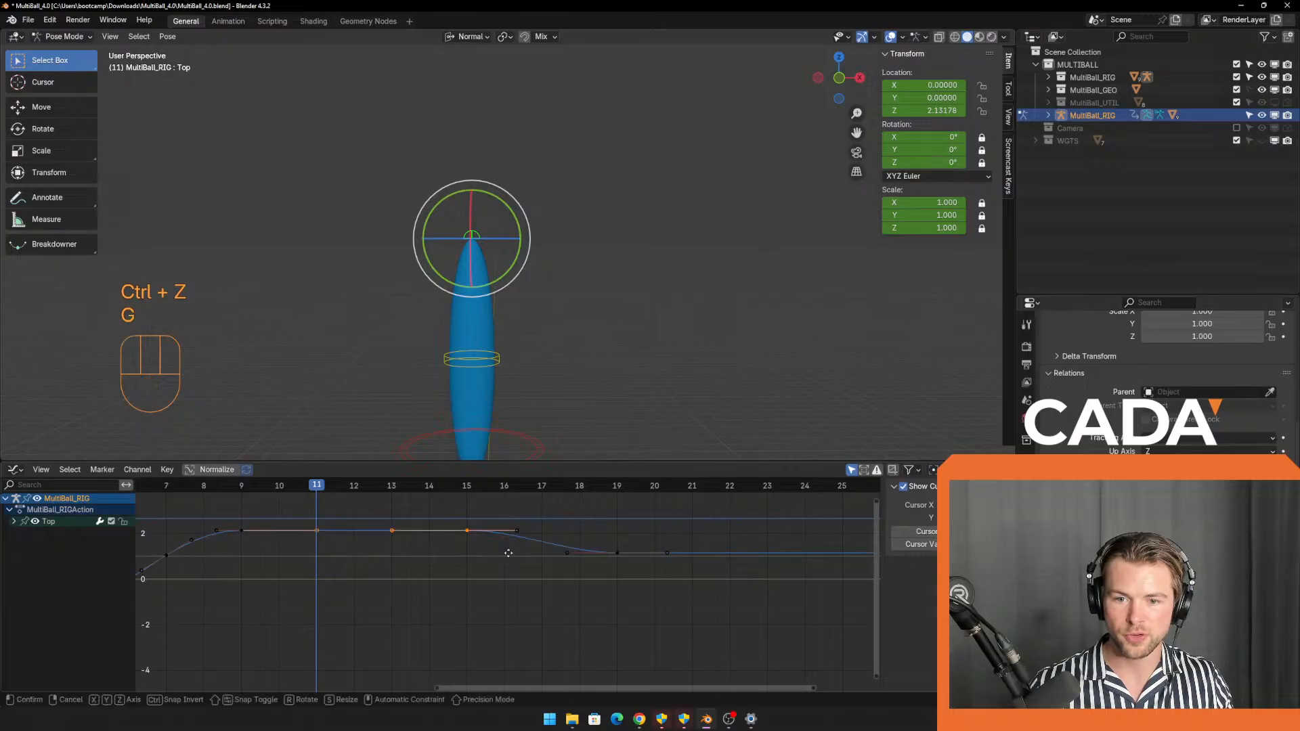
key("z")
key("y")
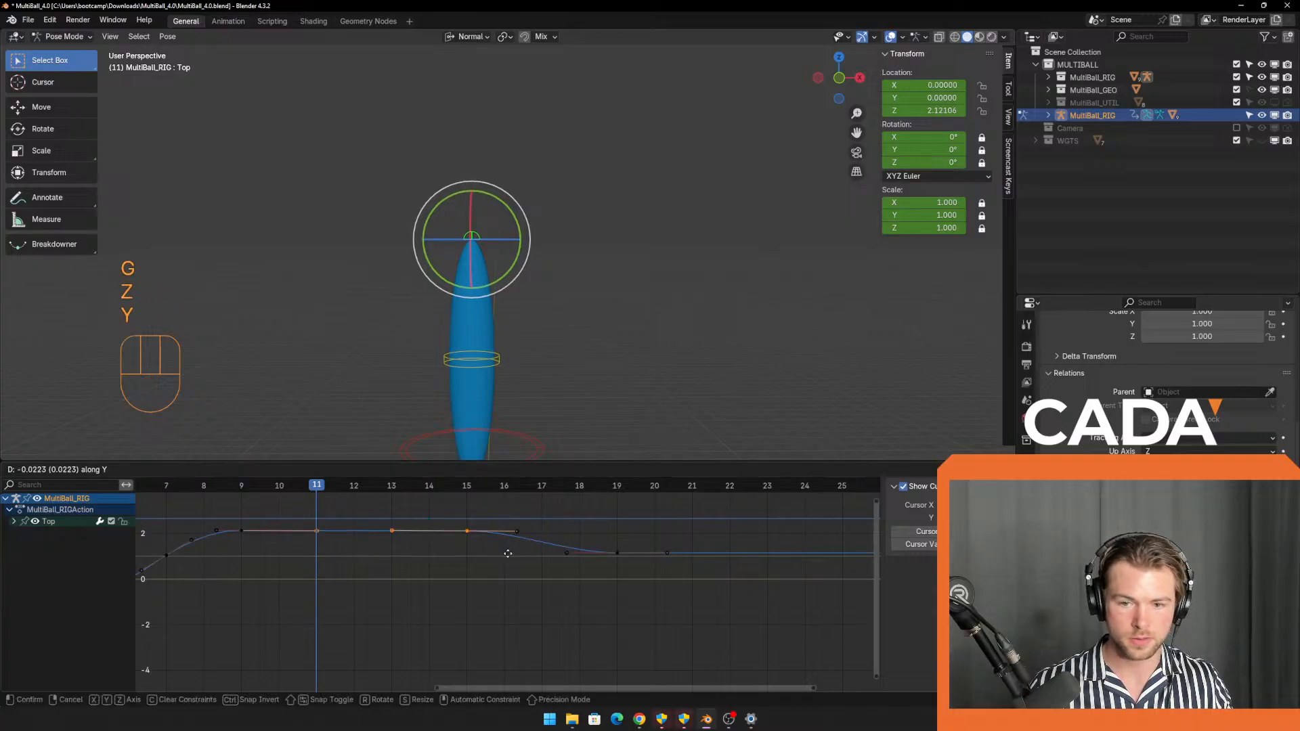
left_click(458, 549)
left_click_drag(284, 509, 511, 547)
left_click(371, 544)
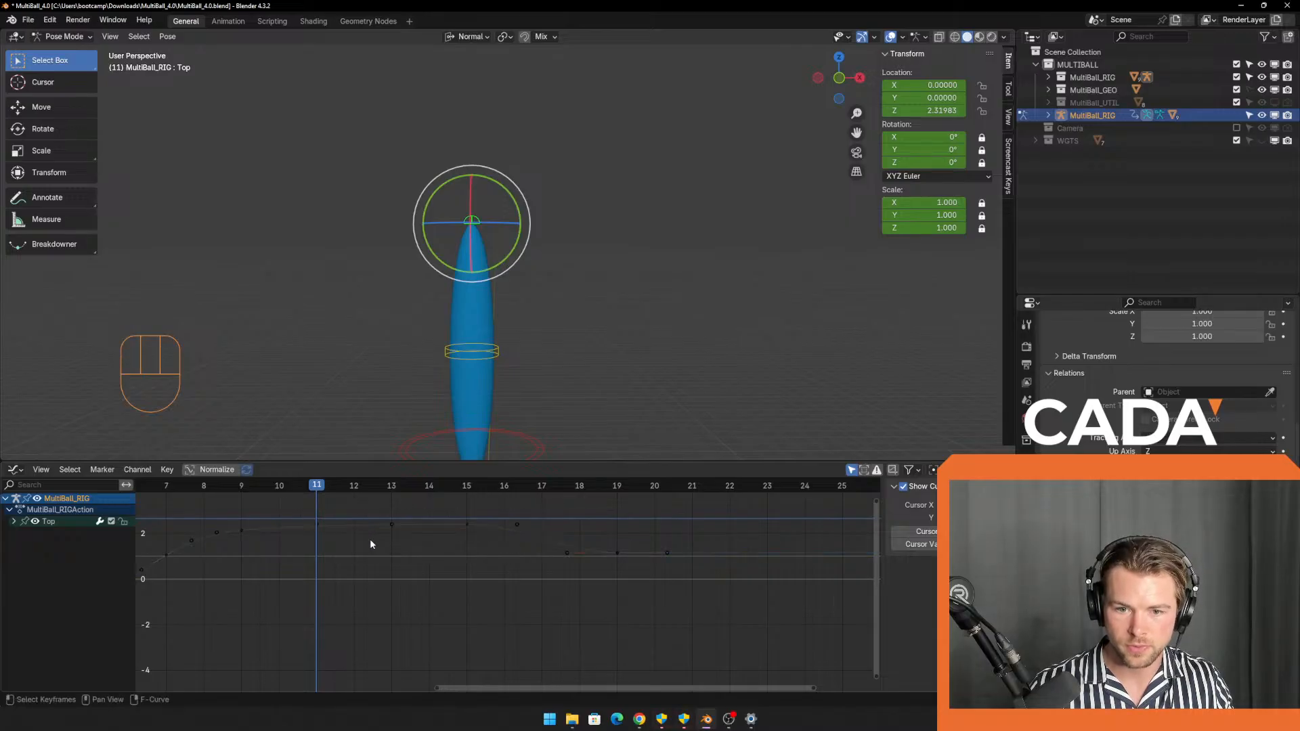
left_click(391, 523)
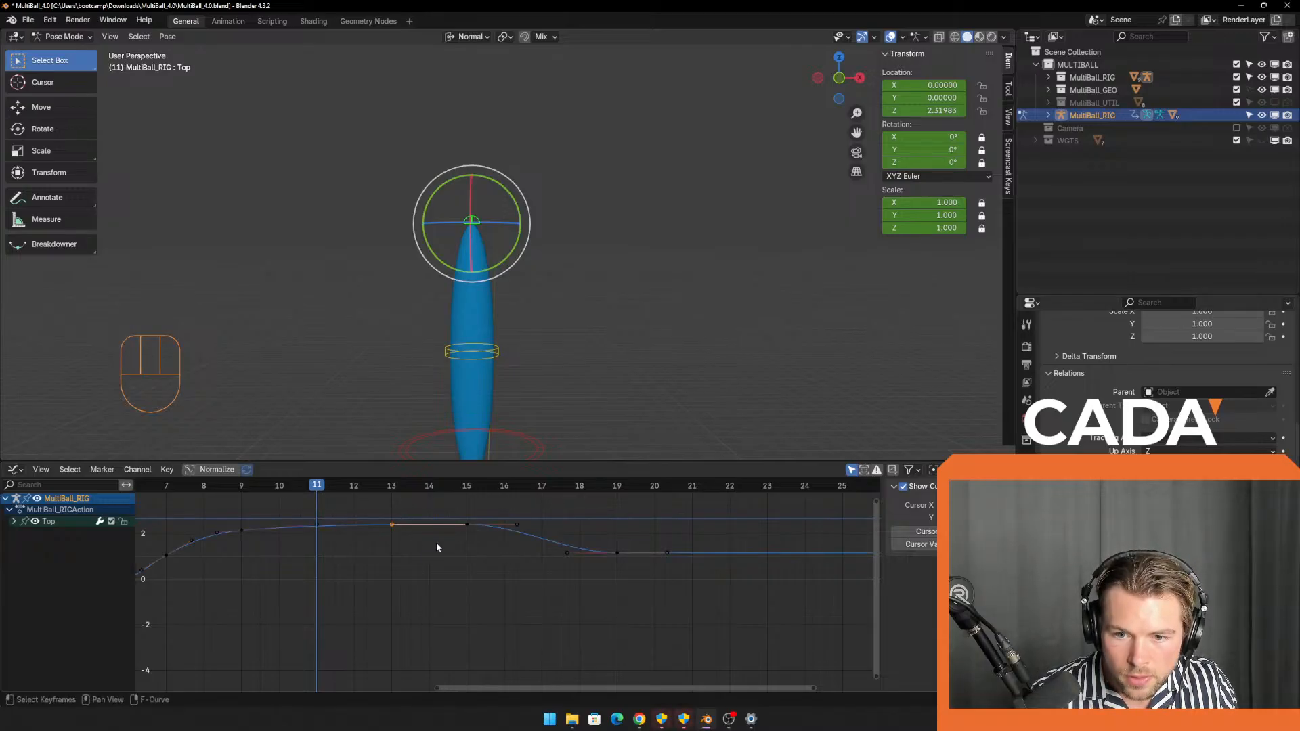
left_click(352, 536)
left_click_drag(228, 509, 277, 548)
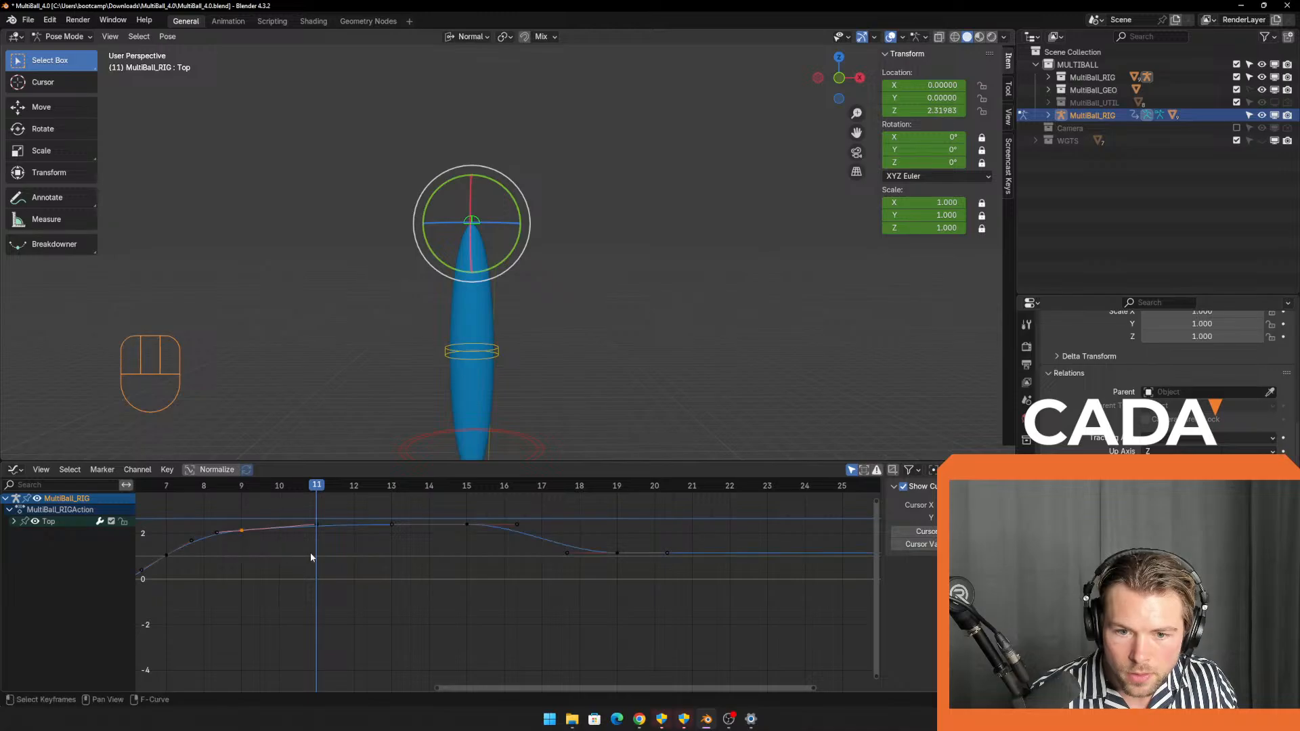
Undo the raise of the Top control's frame 15 keyframe and frame 9 handle, and clear the keyframe selection.
middle_click_drag(311, 552, 360, 561, "shift")
key("ctrl+z")
key("ctrl+z")
key("ctrl+z")
key("ctrl+z")
key("ctrl+z")
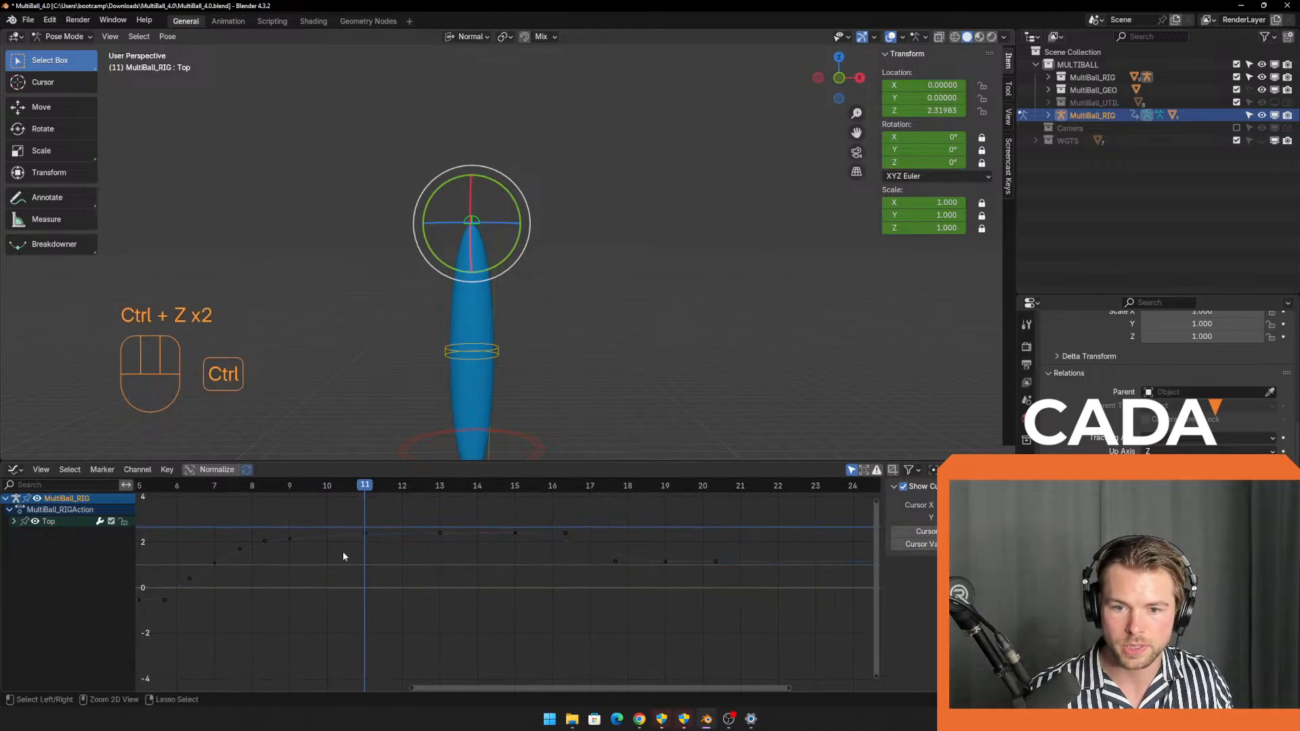
key("ctrl+z")
key("ctrl+z")
key("ctrl+z")
key("ctrl+z")
key("ctrl+z")
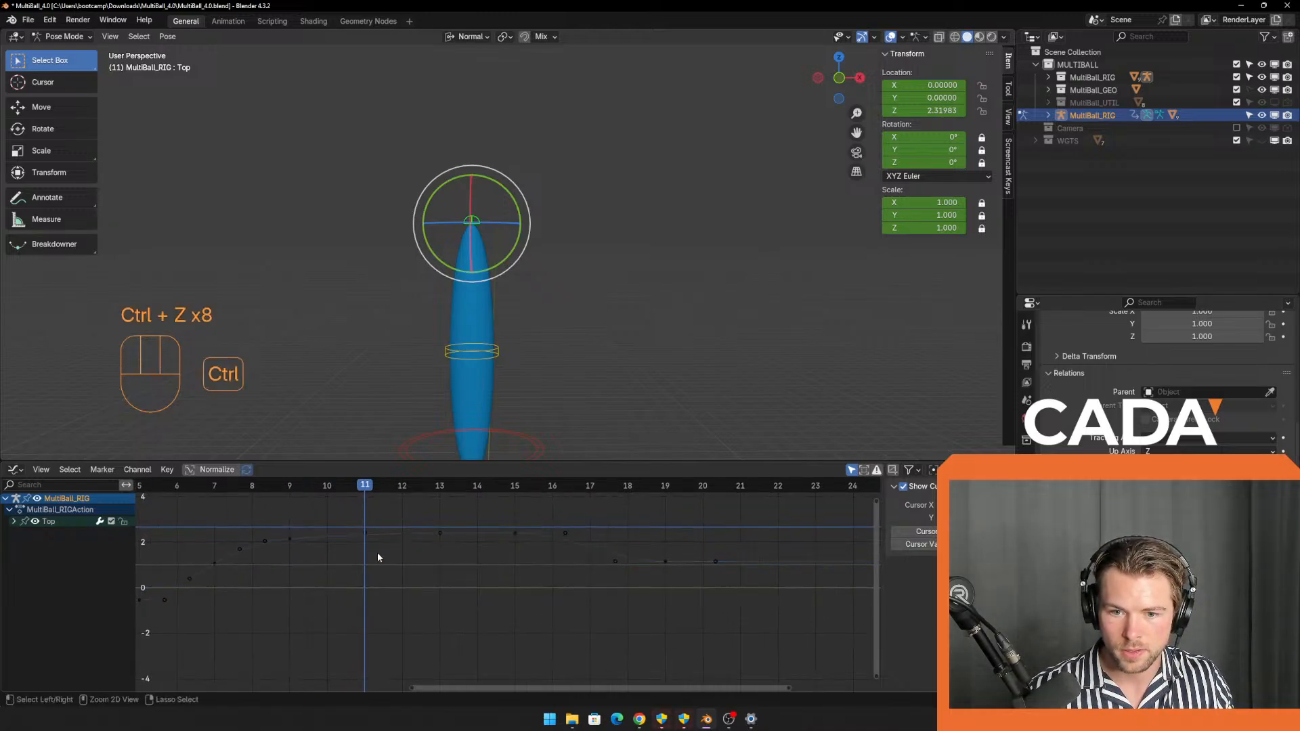
left_click(335, 558)
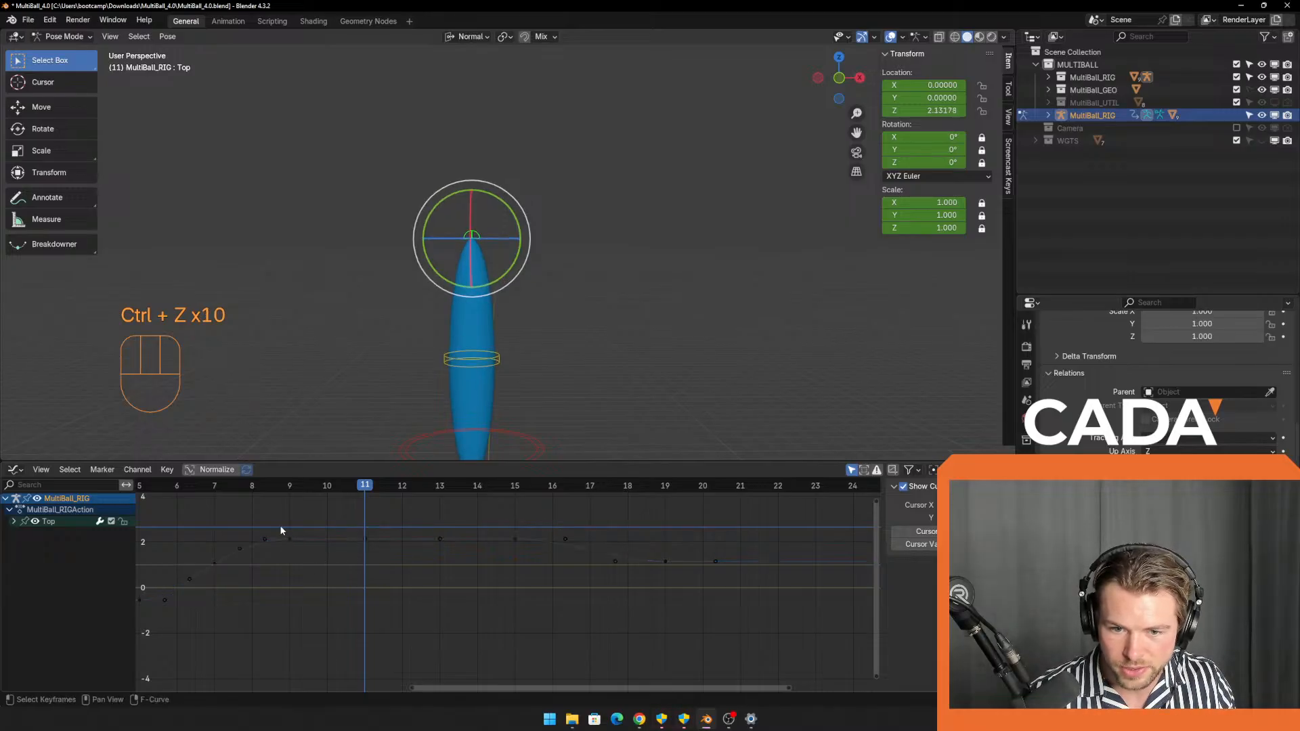
Raise the facing handles of the Top curve's frame 9 and frame 15 keyframes together by about 0.38, keeping their frames.
left_click_drag(278, 515, 325, 573)
left_click(515, 539, "shift")
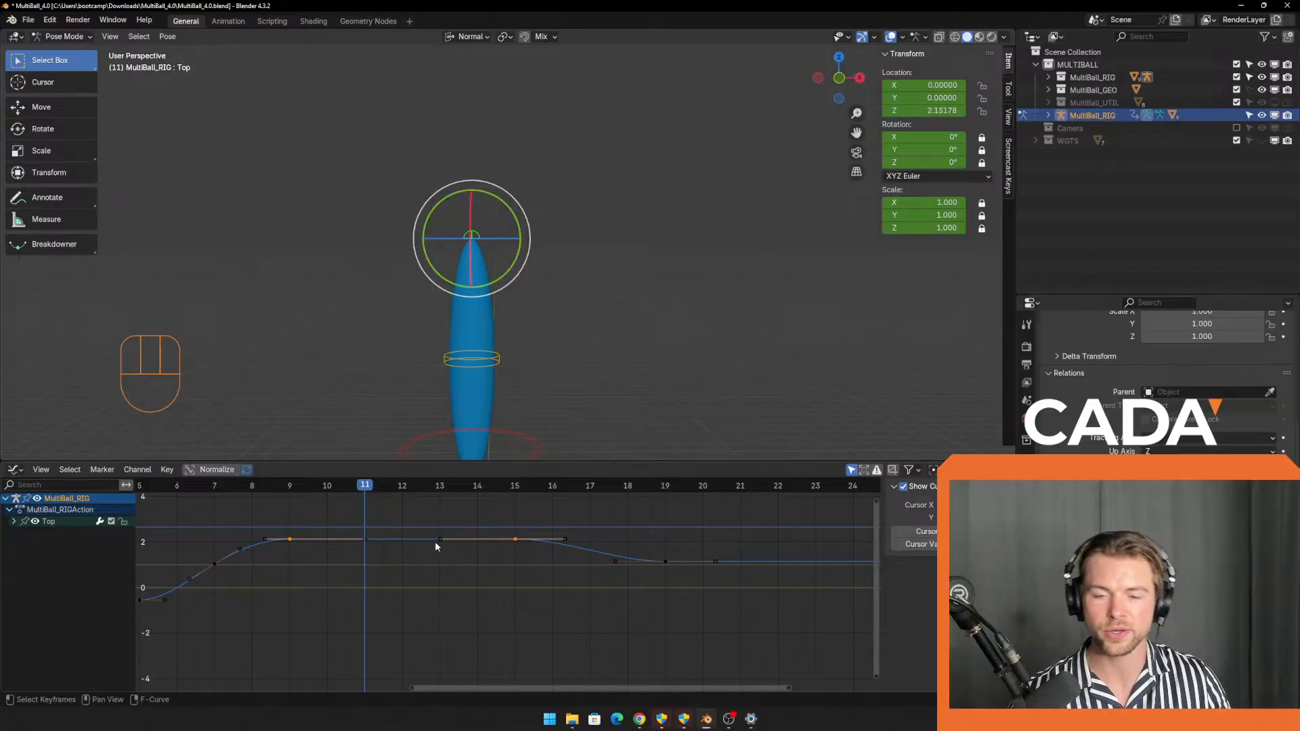
left_click_drag(325, 511, 475, 576)
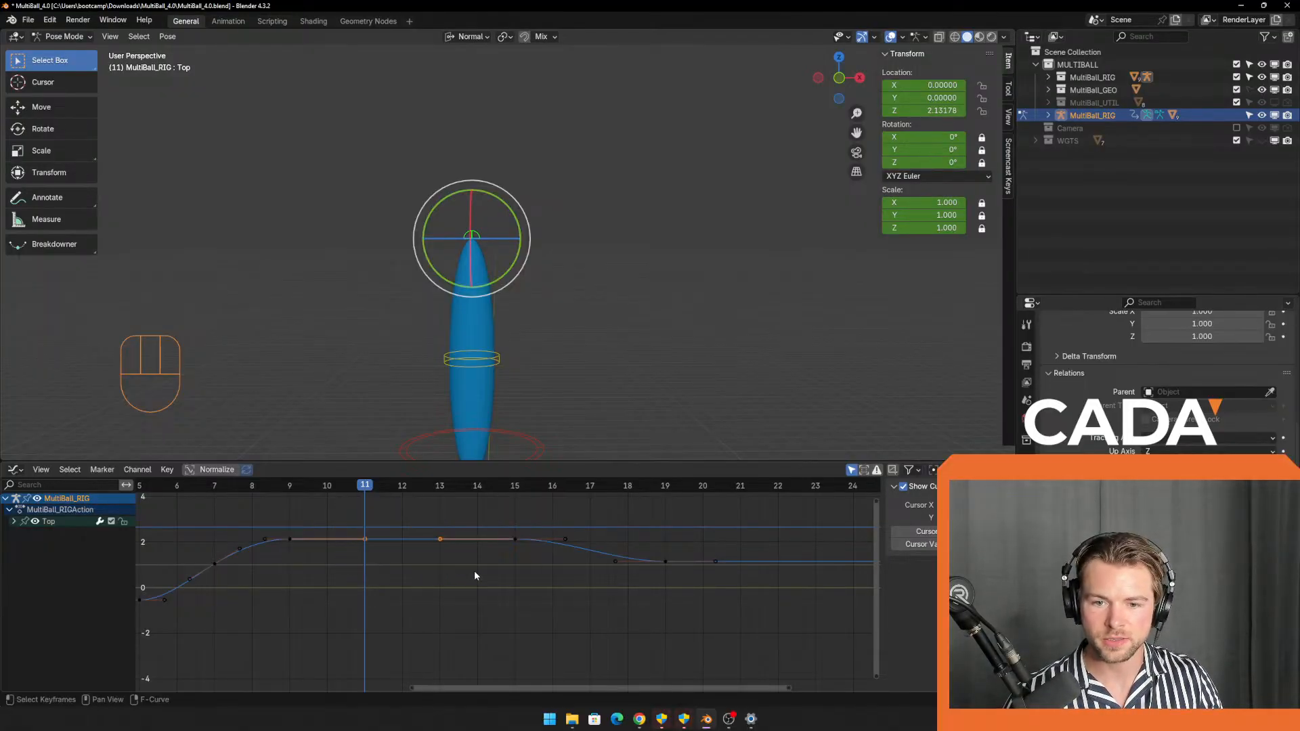
key("g")
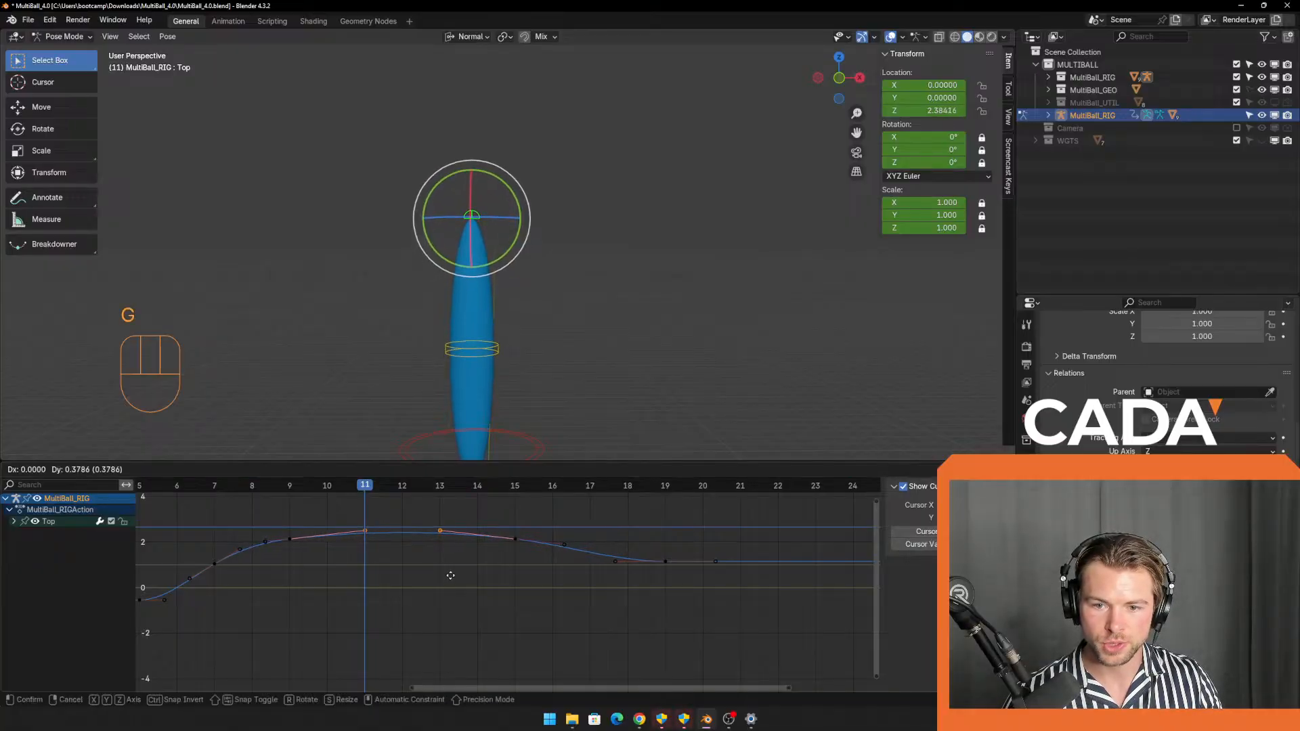
left_click(450, 577)
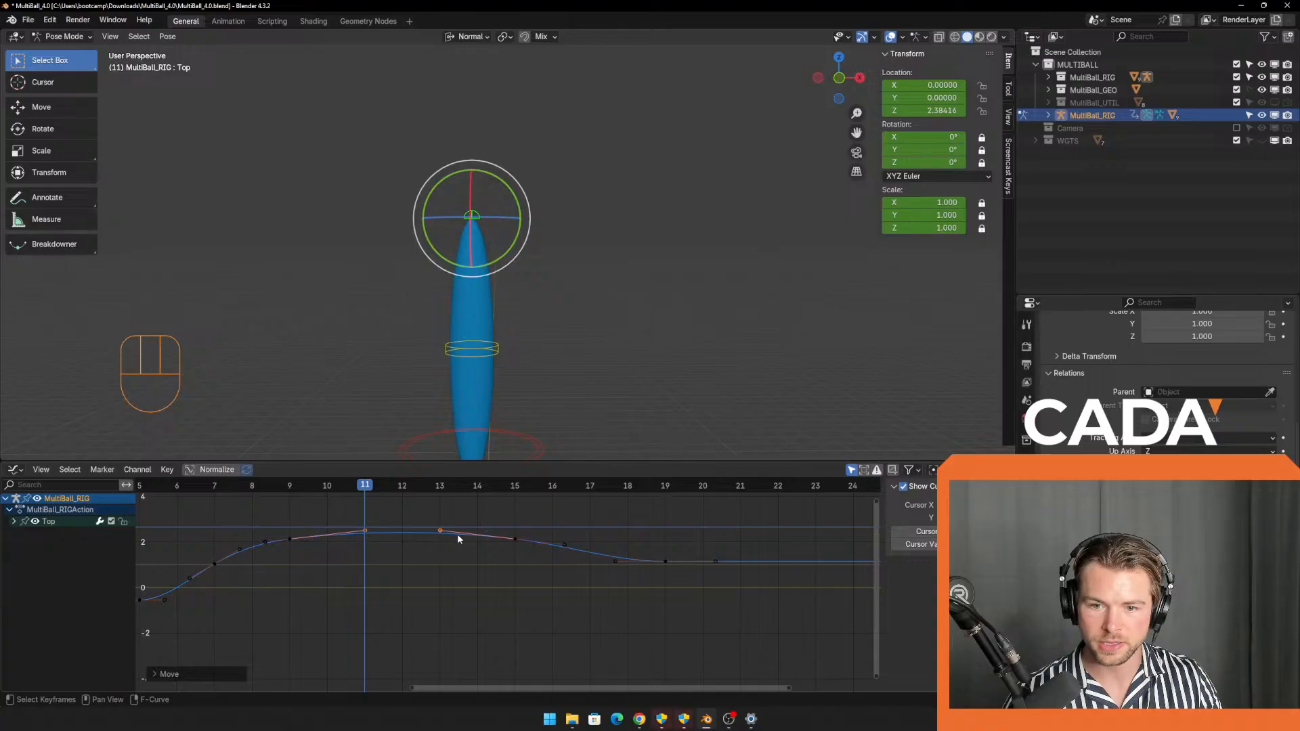
Try raising the Top curve's two facing handles by about another 1.6, scrub to check the arc, and undo the move.
key("g")
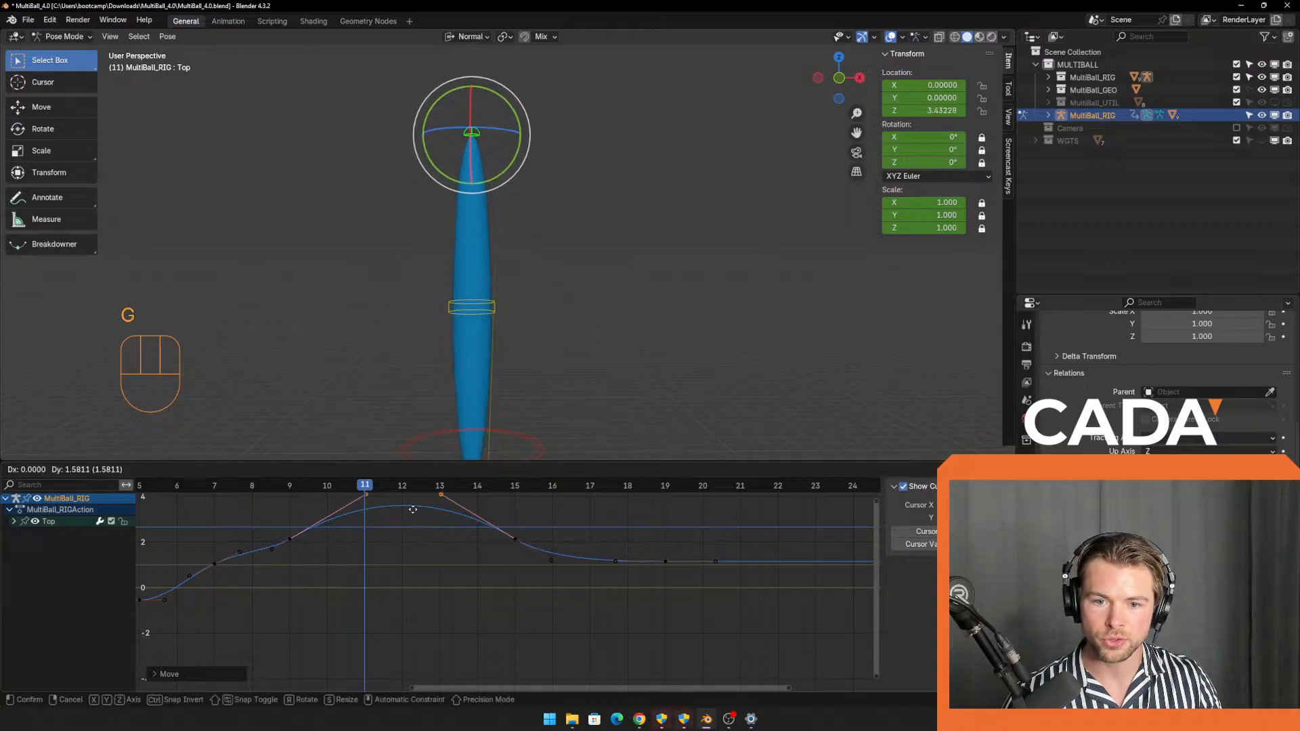
left_click(413, 505)
left_click_drag(365, 486, 406, 485)
key("ctrl+z")
key("ctrl+z")
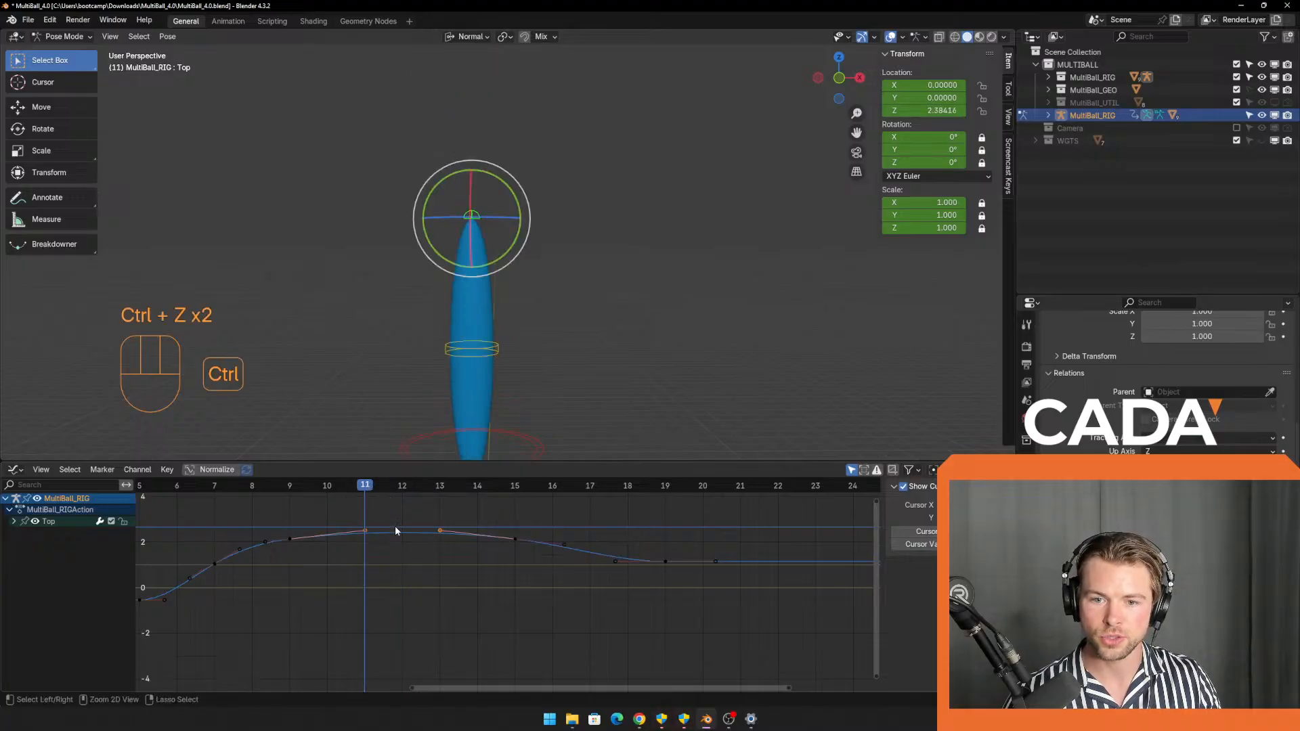
Fine-tune the height of the Top curve's two facing handles and scrub the animation to frame 15.
key("g")
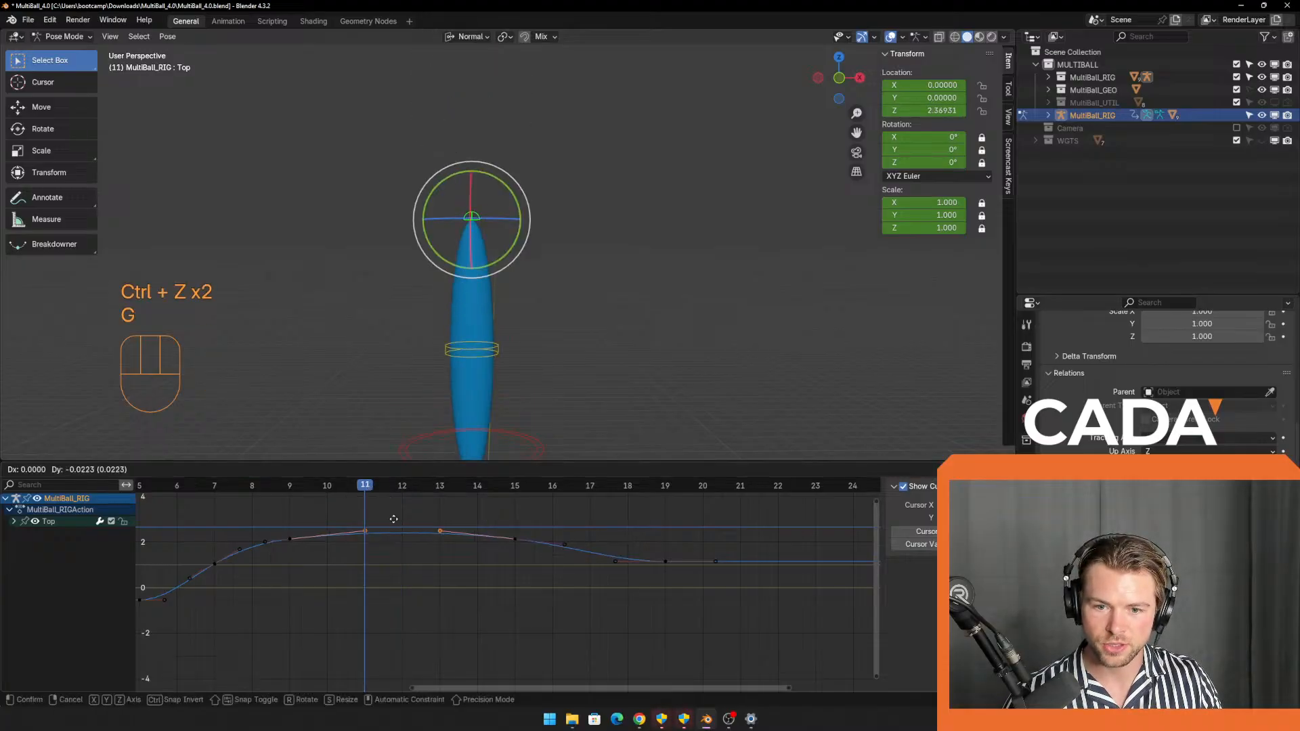
left_click(393, 519)
left_click_drag(359, 485, 509, 541)
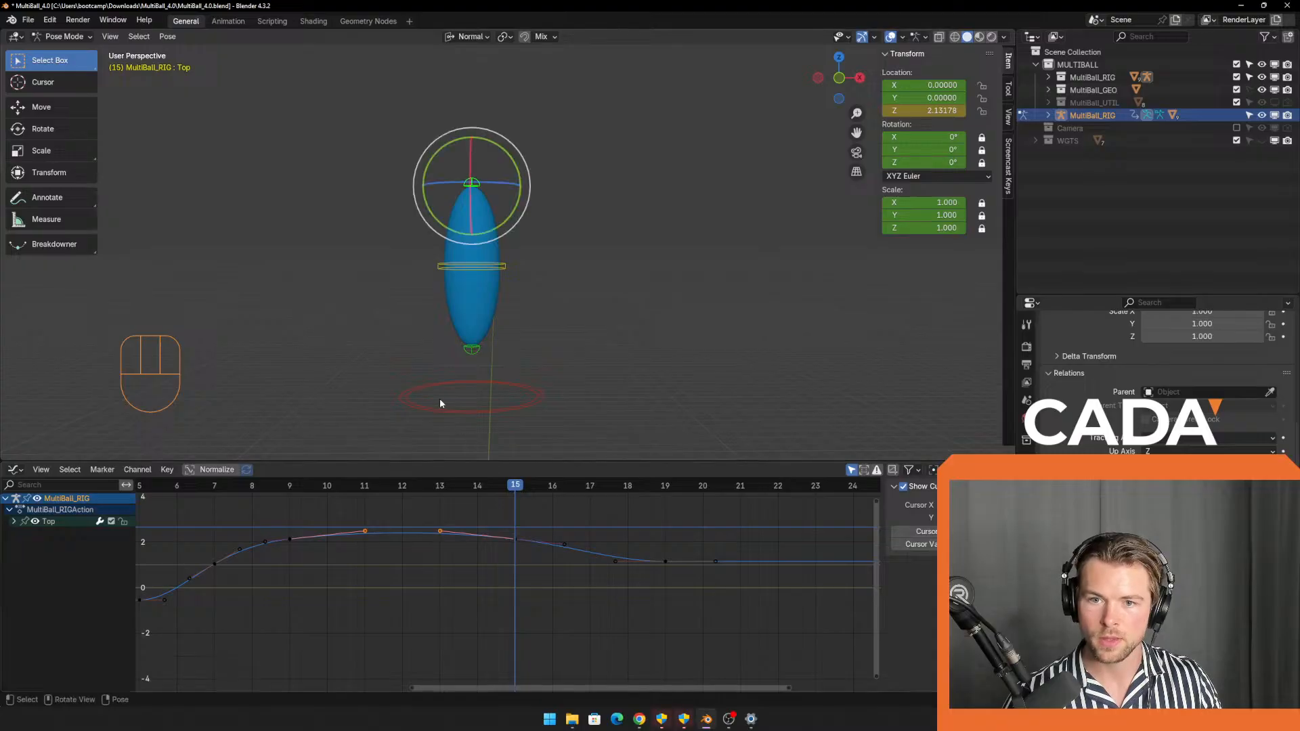
Move the Bottom control's frame 15 Z Location keyframe to frame 14 and raise it to about 2.5.
left_click(472, 351)
left_click_drag(519, 492, 546, 570)
scroll(519, 559, "up", 3)
key("g")
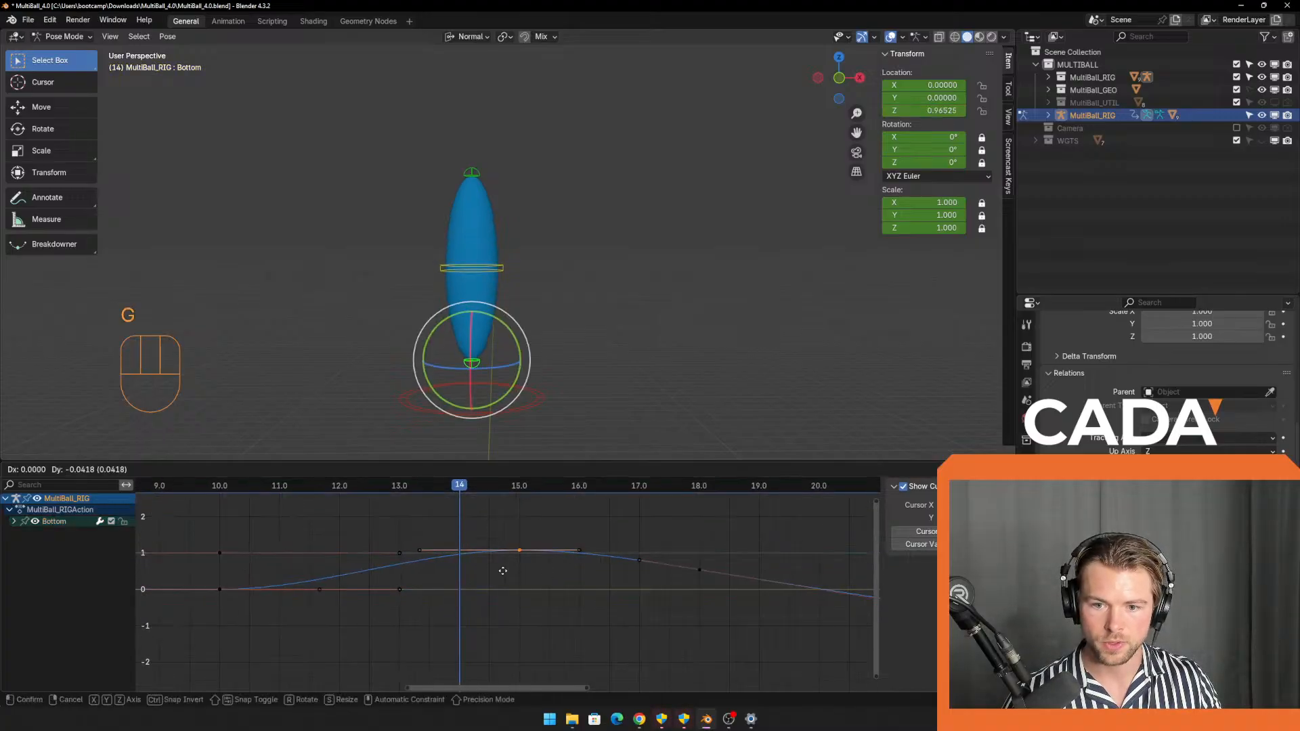
left_click(485, 523)
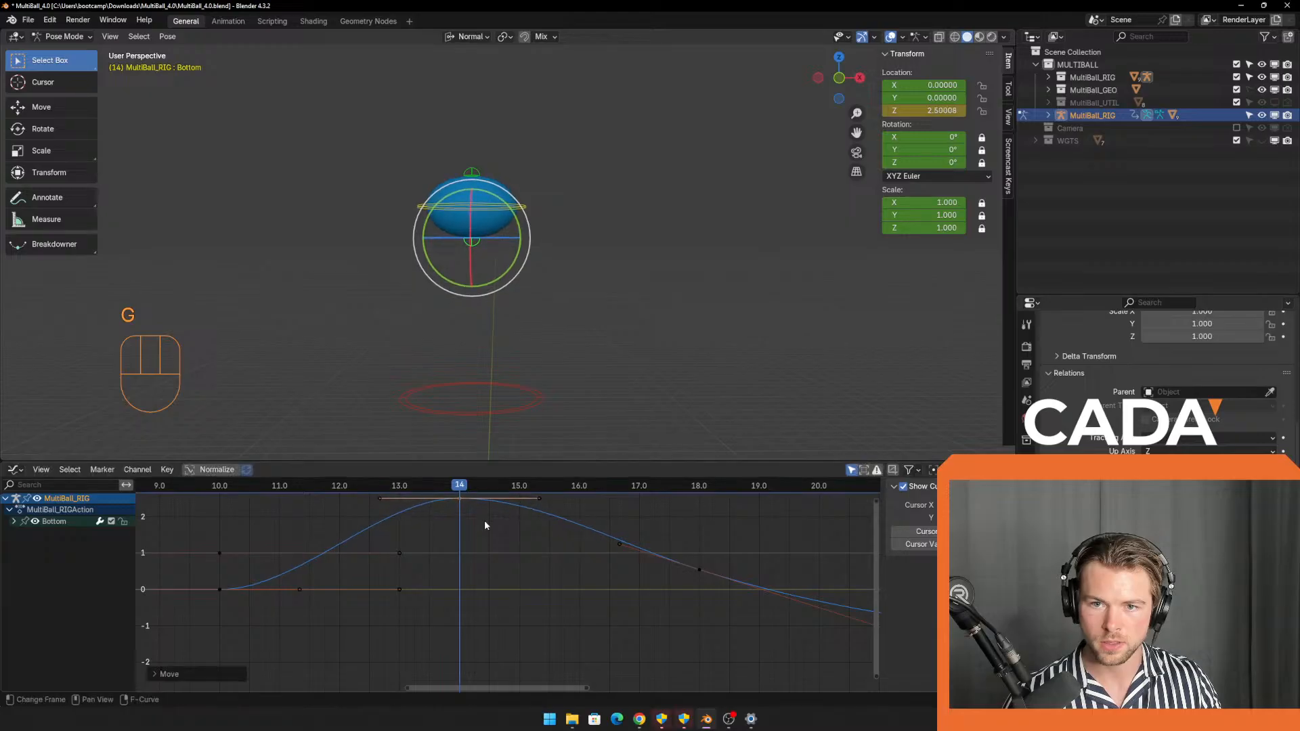
Scrub through the jump and play the animation from frame 5 to review the squash and stretch in the air.
left_click_drag(457, 486, 754, 553)
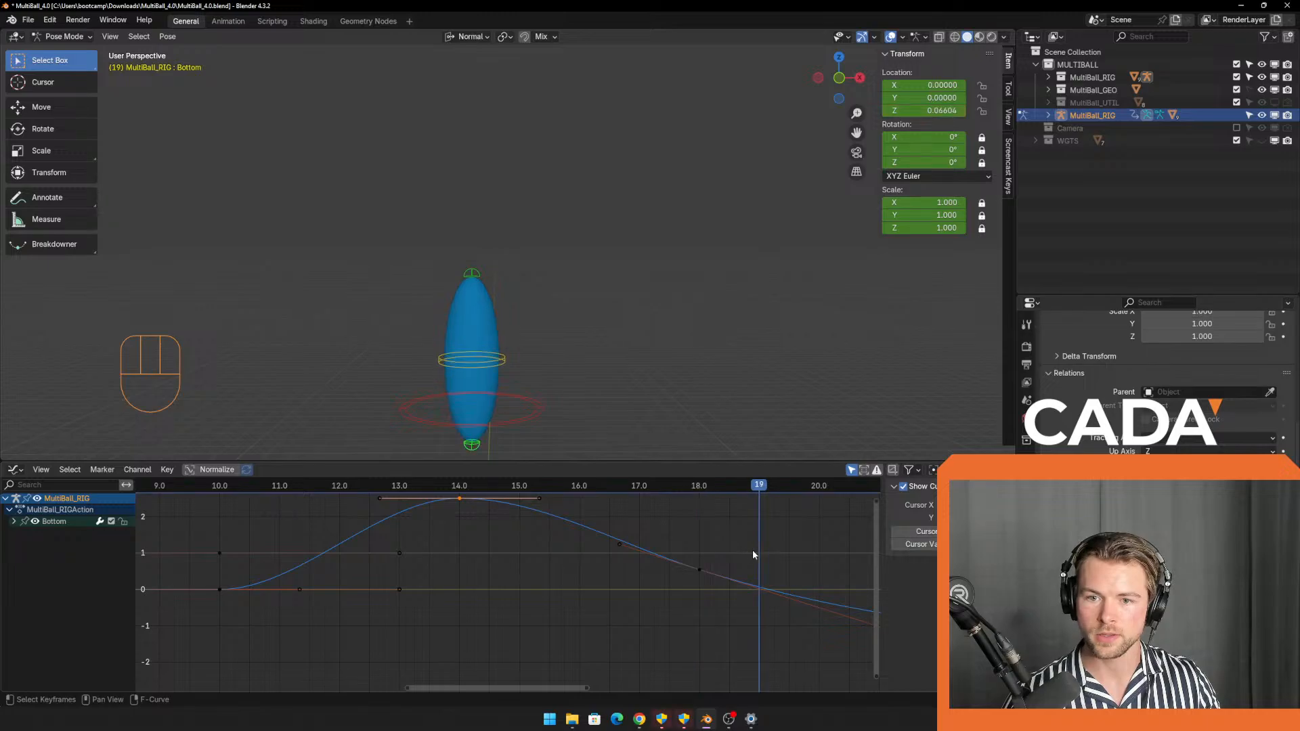
scroll(594, 351, "down", 3)
middle_click_drag(630, 375, 575, 346, "shift")
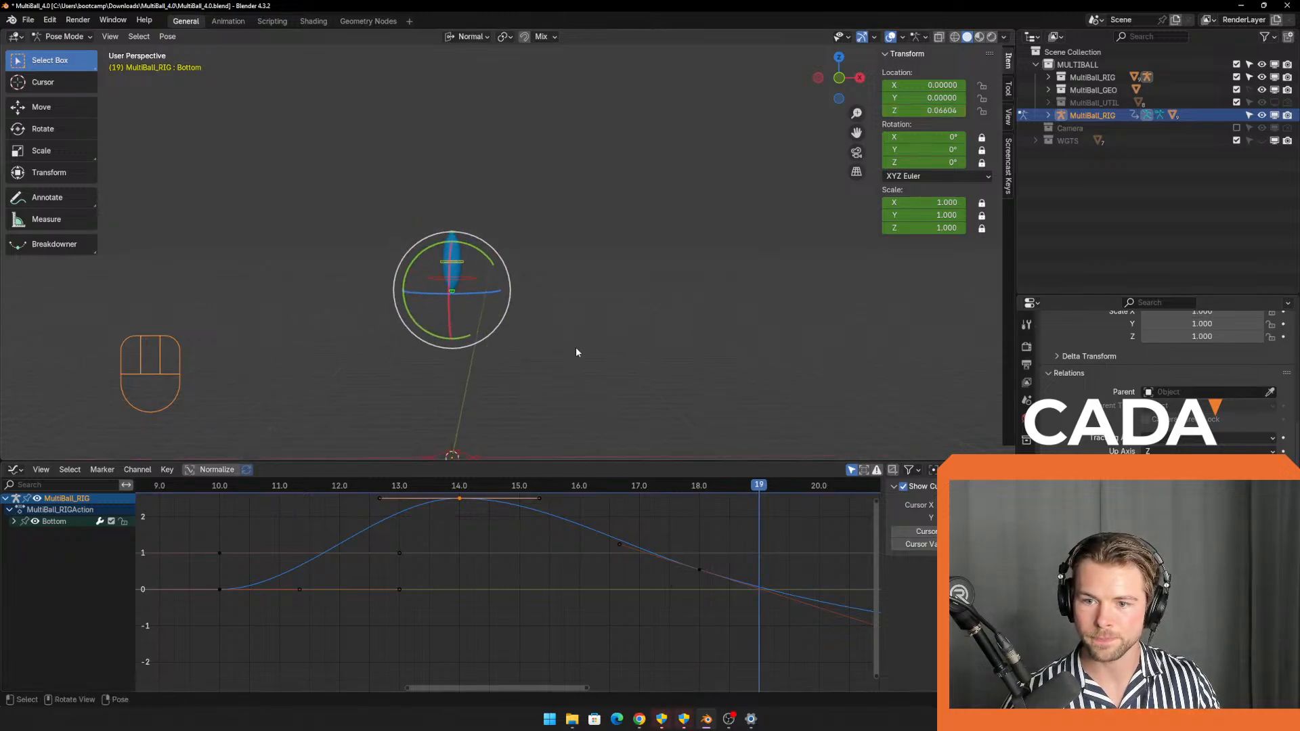
key("Home")
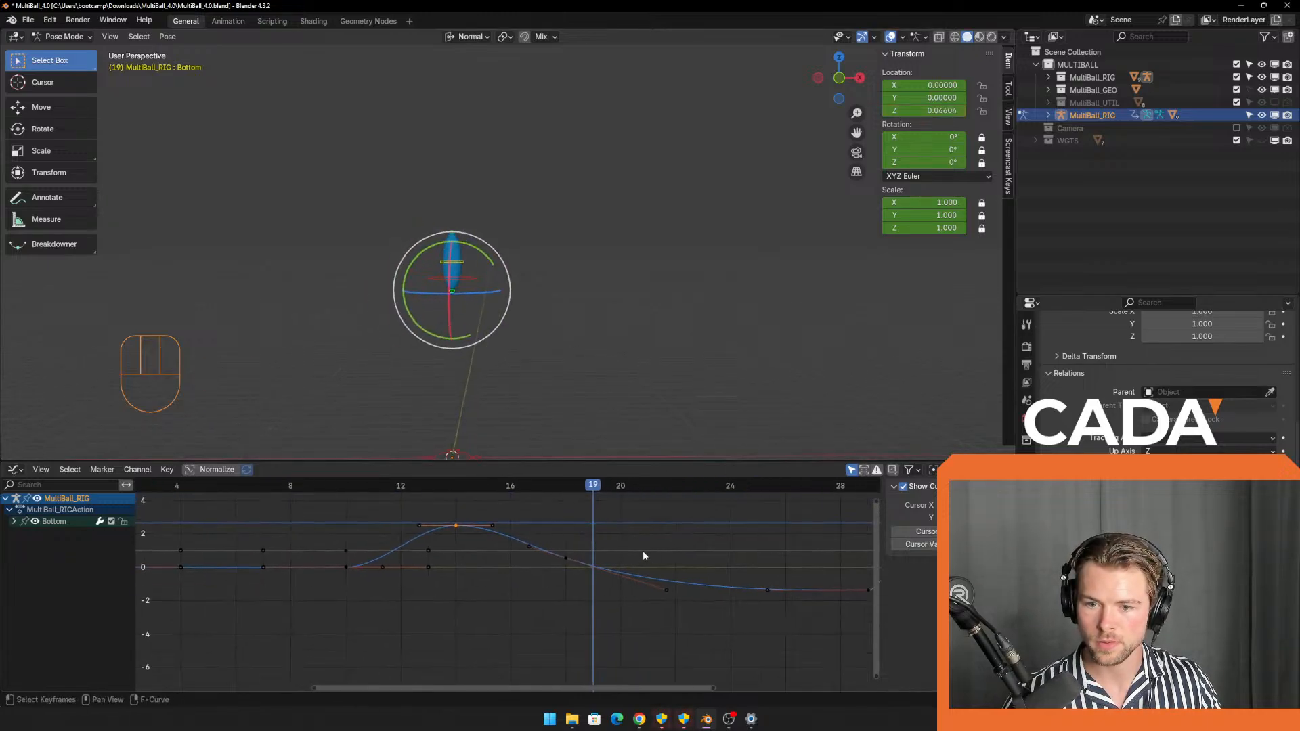
left_click_drag(608, 490, 180, 539)
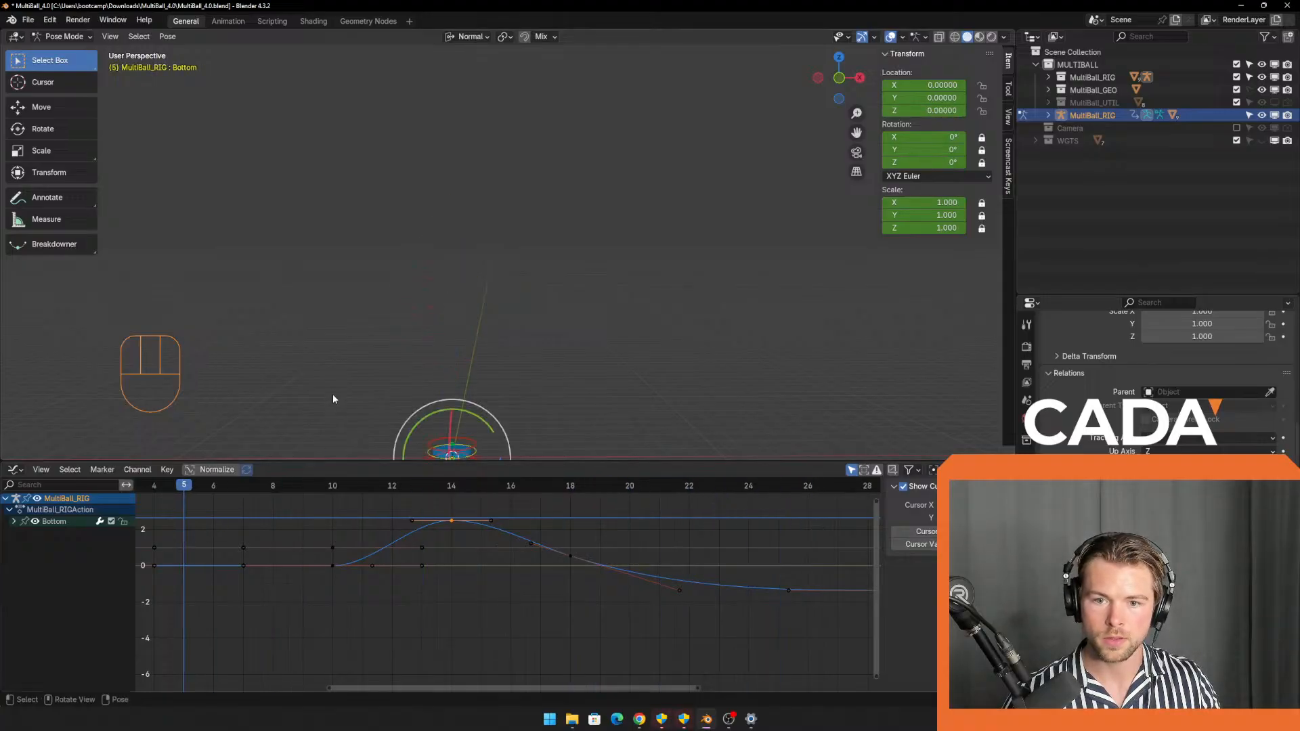
left_click(294, 452)
key("space")
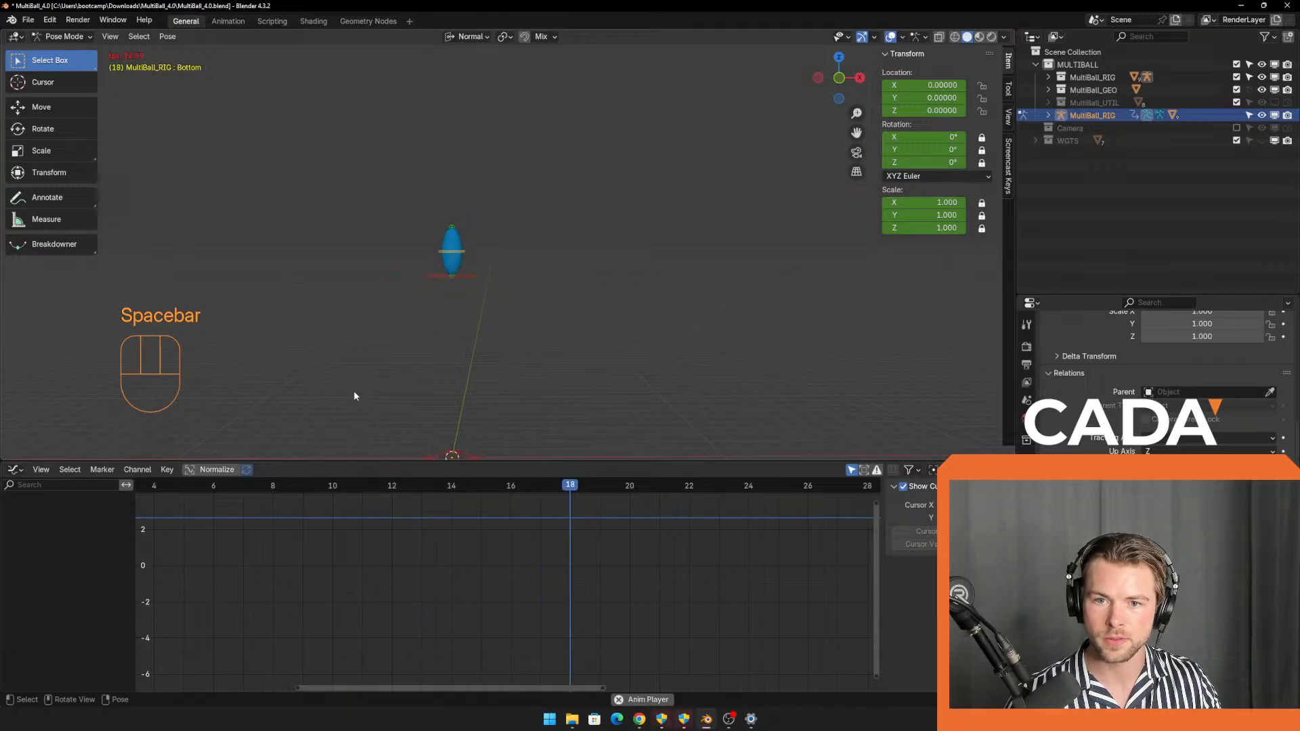
middle_click_drag(354, 396, 395, 383, "shift")
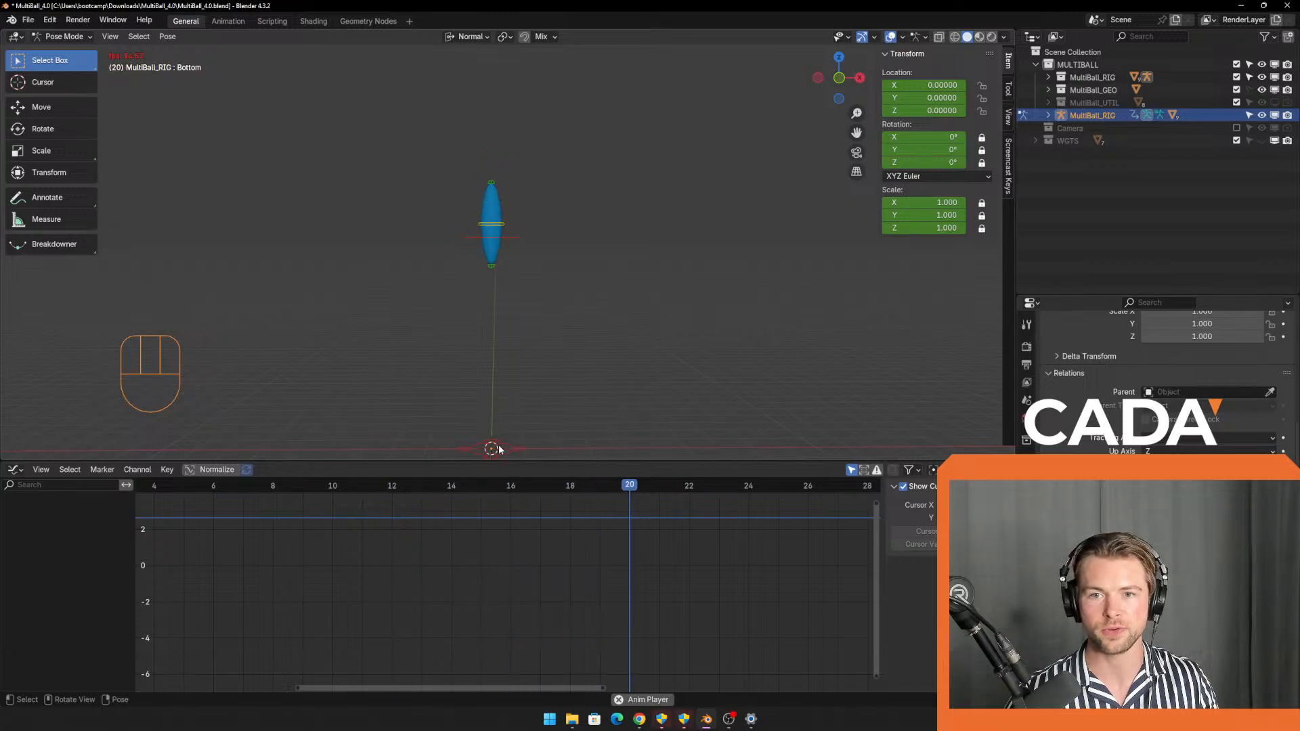
key("space")
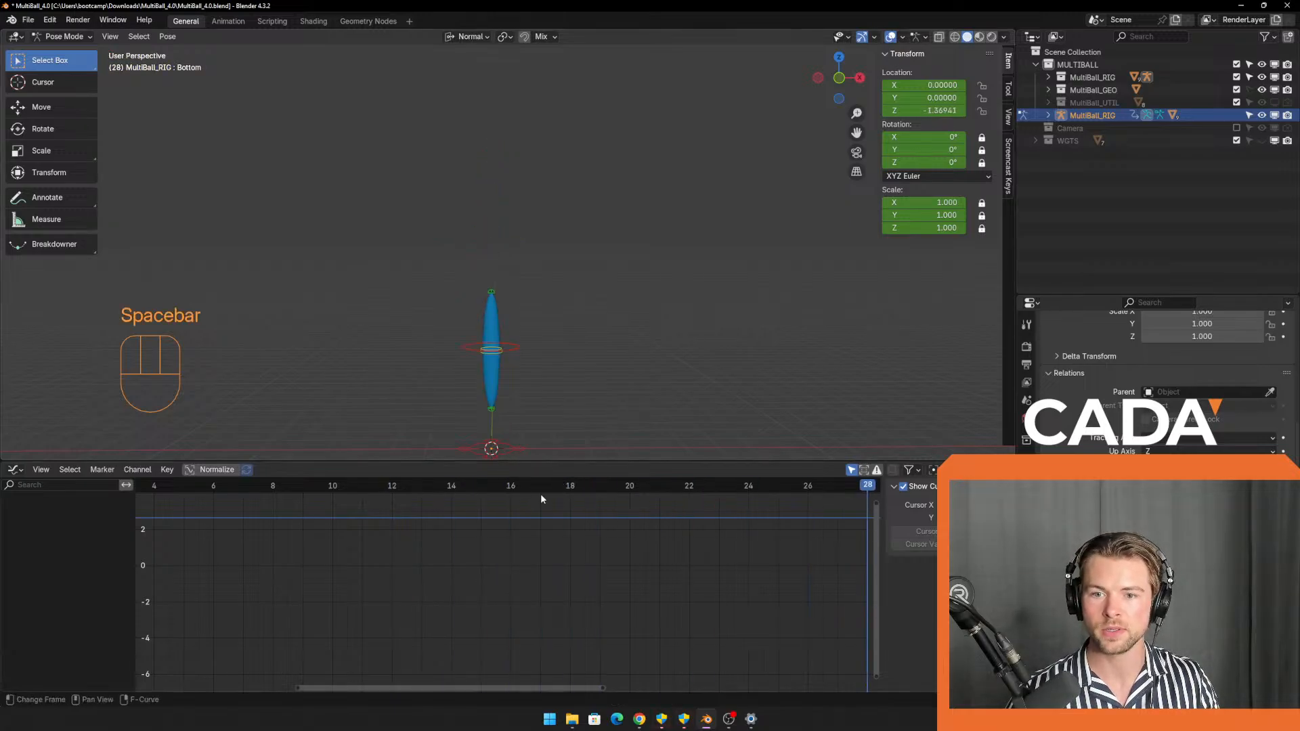
Select the Body control and scrub along its Z Location curve to examine the peak around frame 15.
left_click(513, 350)
scroll(466, 566, "down", 3)
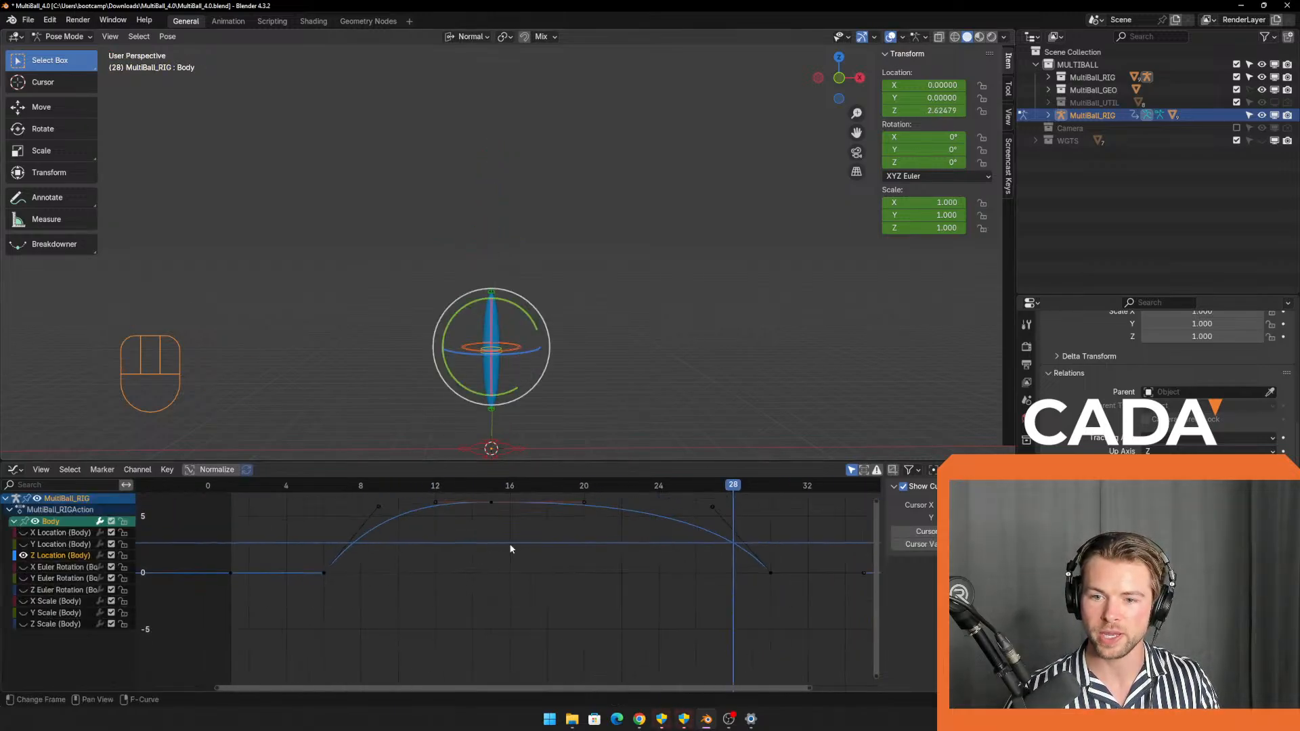
middle_click_drag(511, 545, 512, 607)
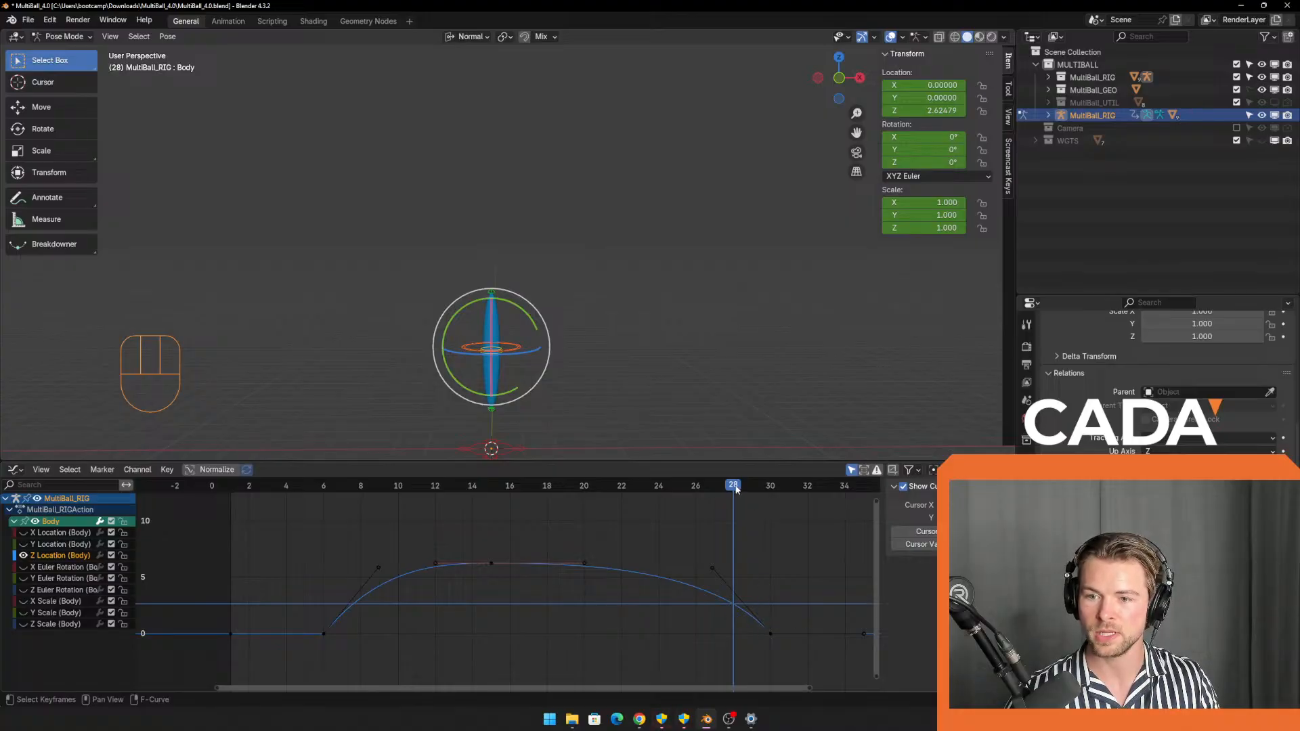
left_click_drag(735, 489, 520, 590)
scroll(518, 591, "up", 1)
scroll(518, 590, "up", 1)
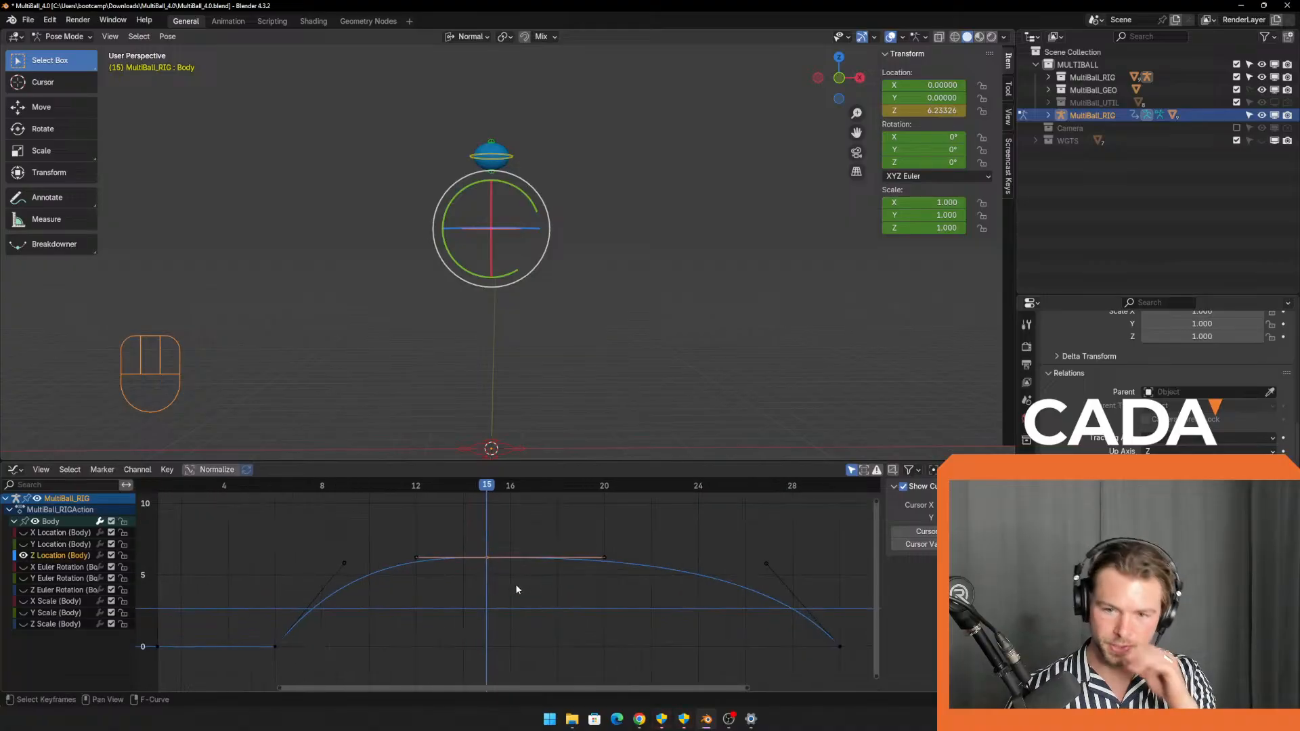
left_click_drag(489, 491, 521, 510)
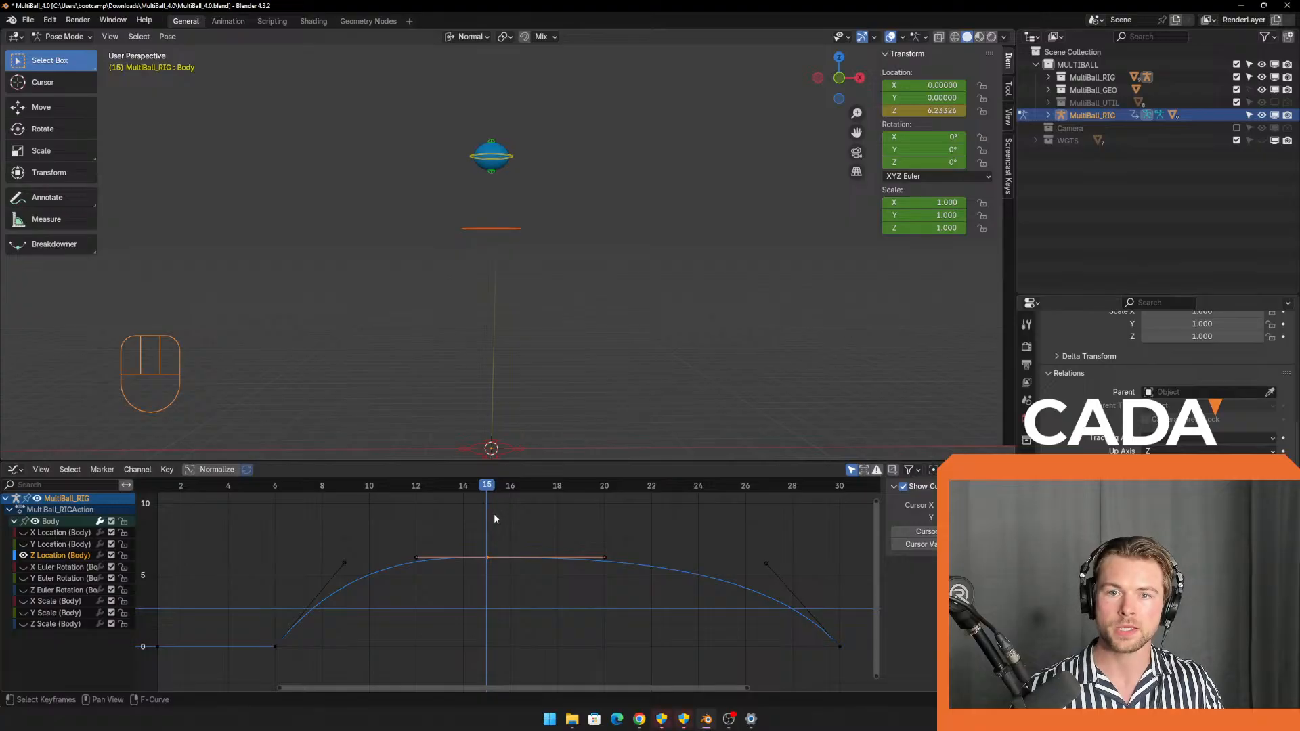
Try moving the Body curve's peak keyframe at frame 15, and undo the move.
left_click_drag(466, 532, 512, 580)
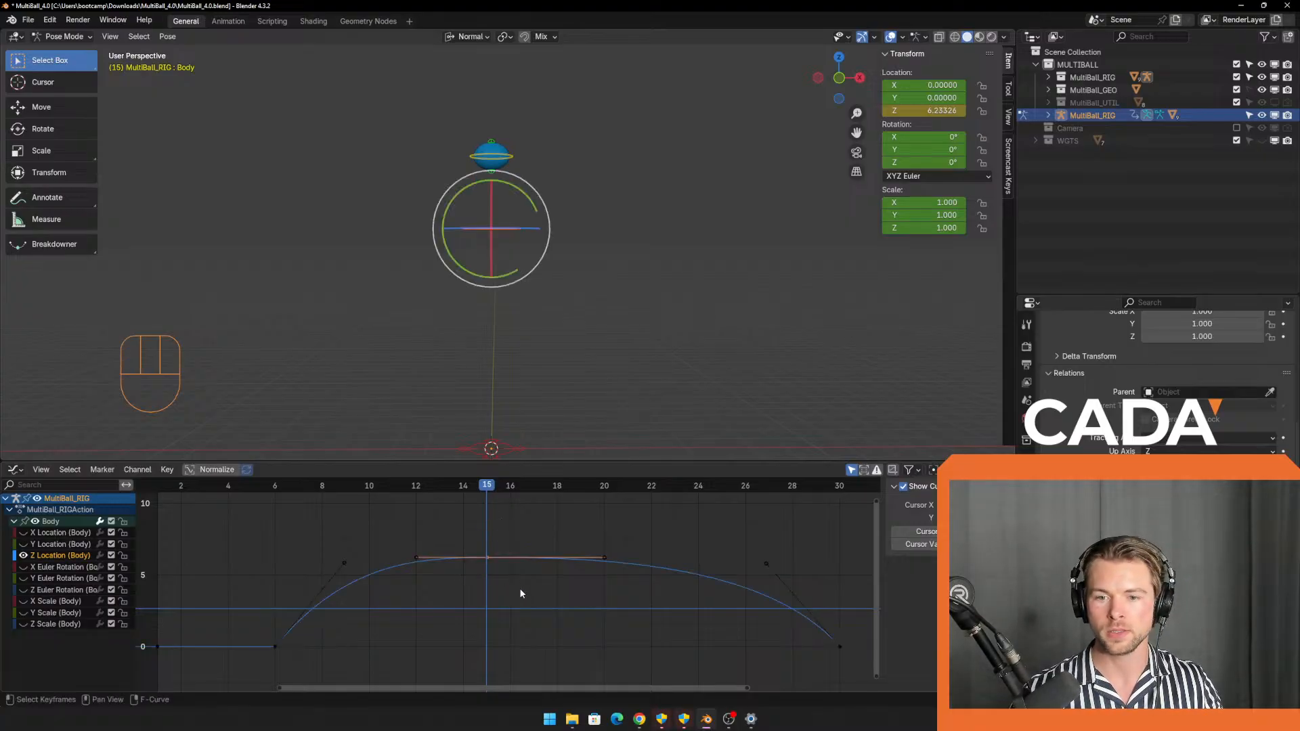
middle_click_drag(543, 592, 532, 591, "shift")
left_click_drag(445, 537, 504, 573)
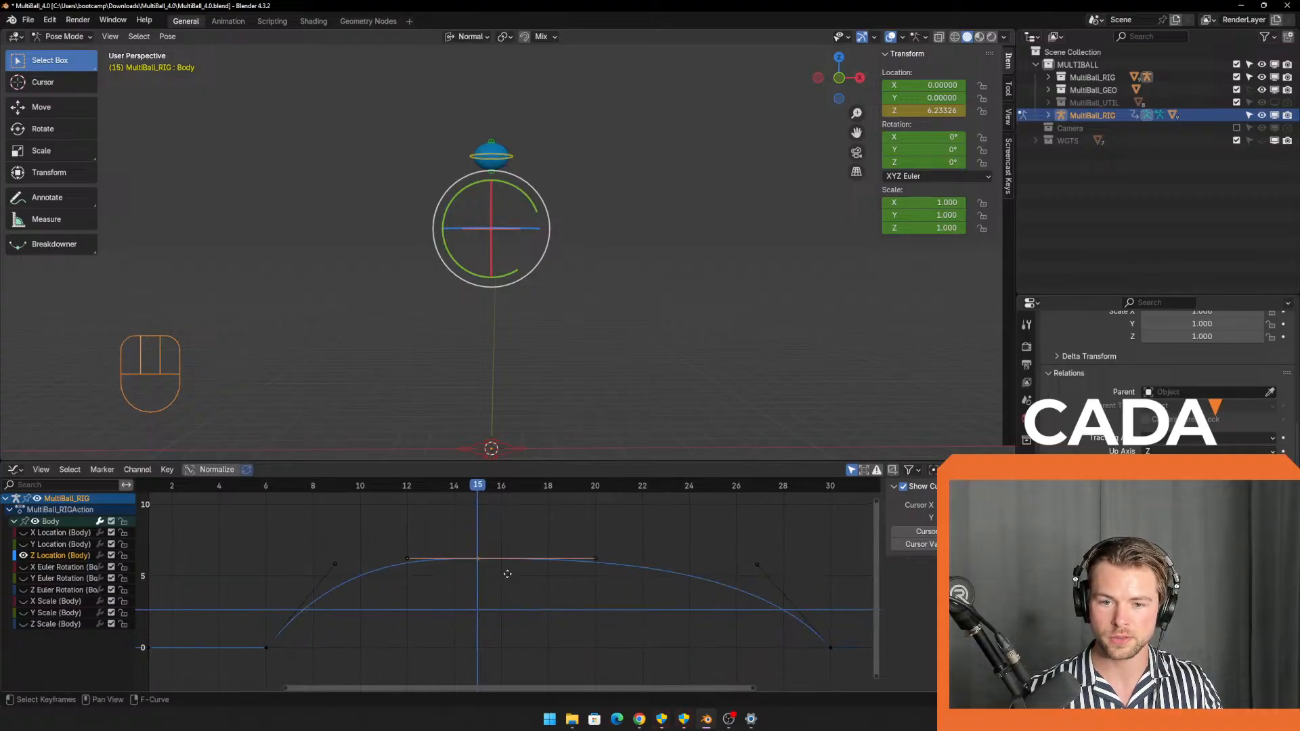
key("g")
key("ctrl+z")
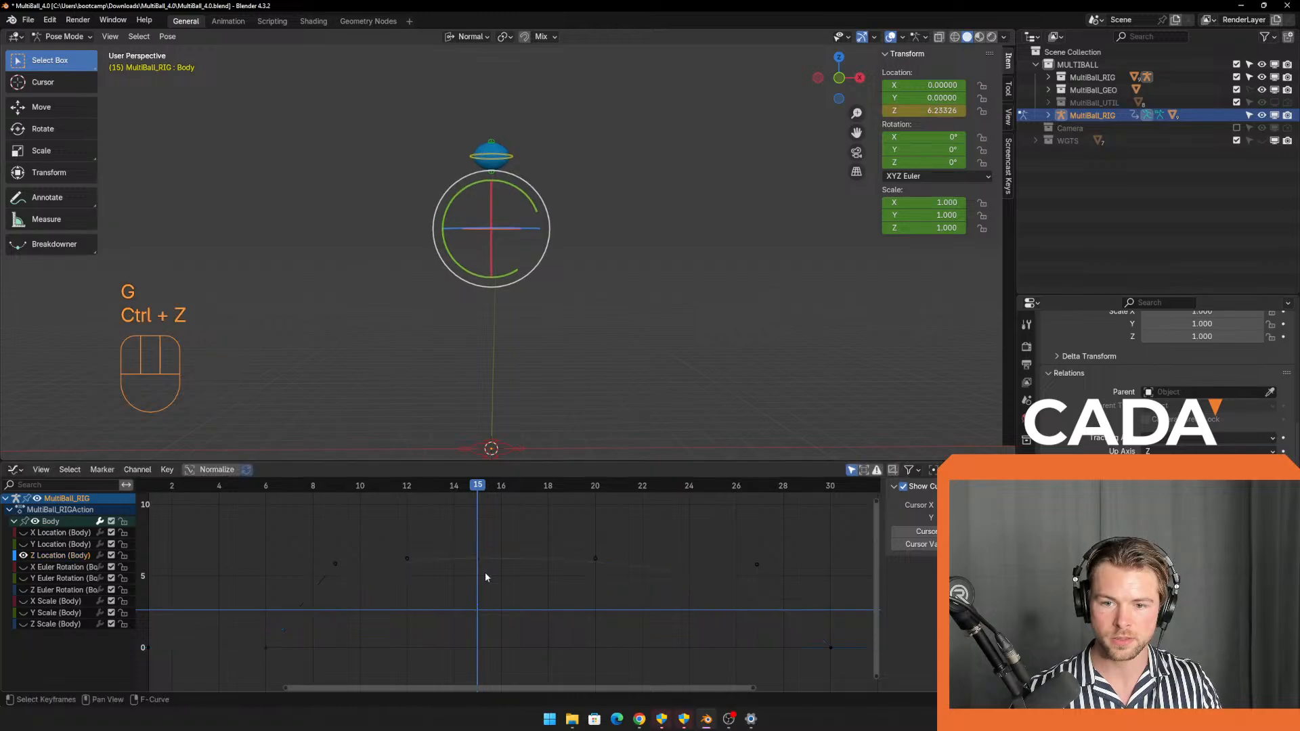
Shift the Body control's Z Location peak keyframe one frame earlier to frame 14, along the time axis only.
left_click_drag(464, 530, 509, 574)
key("g")
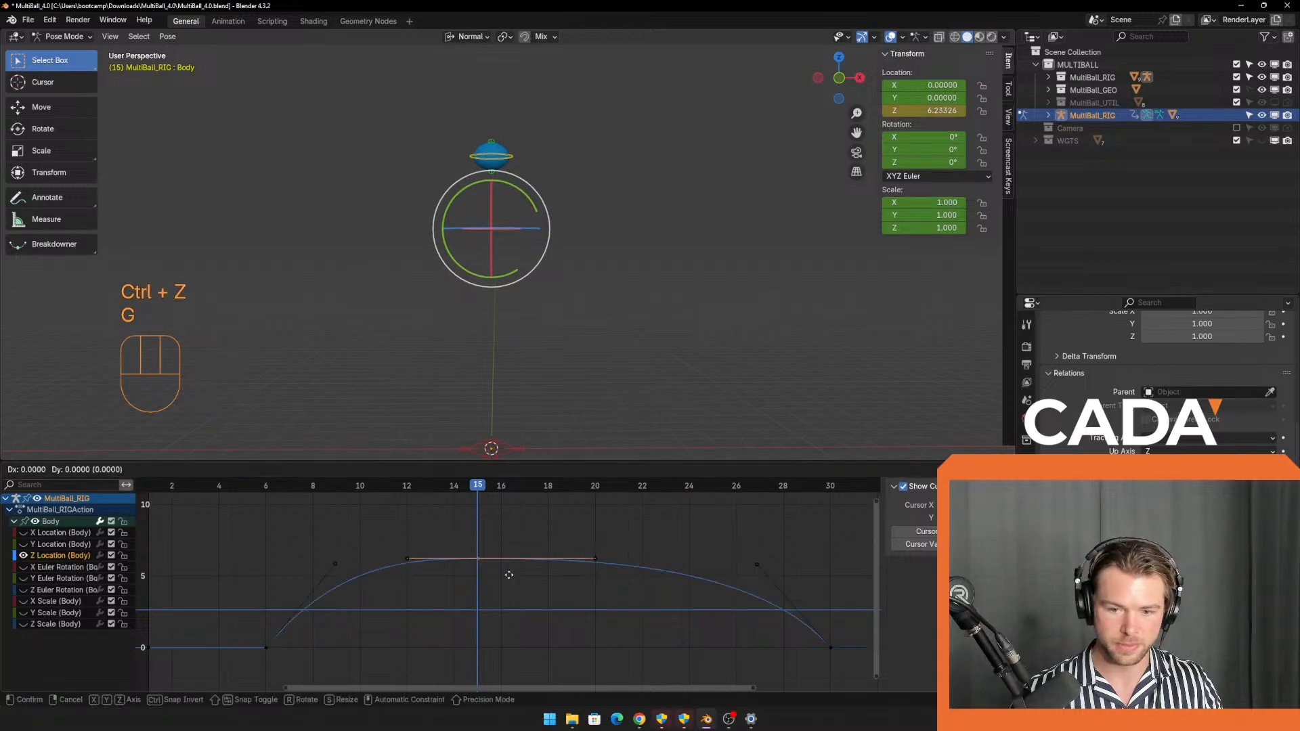
key("x")
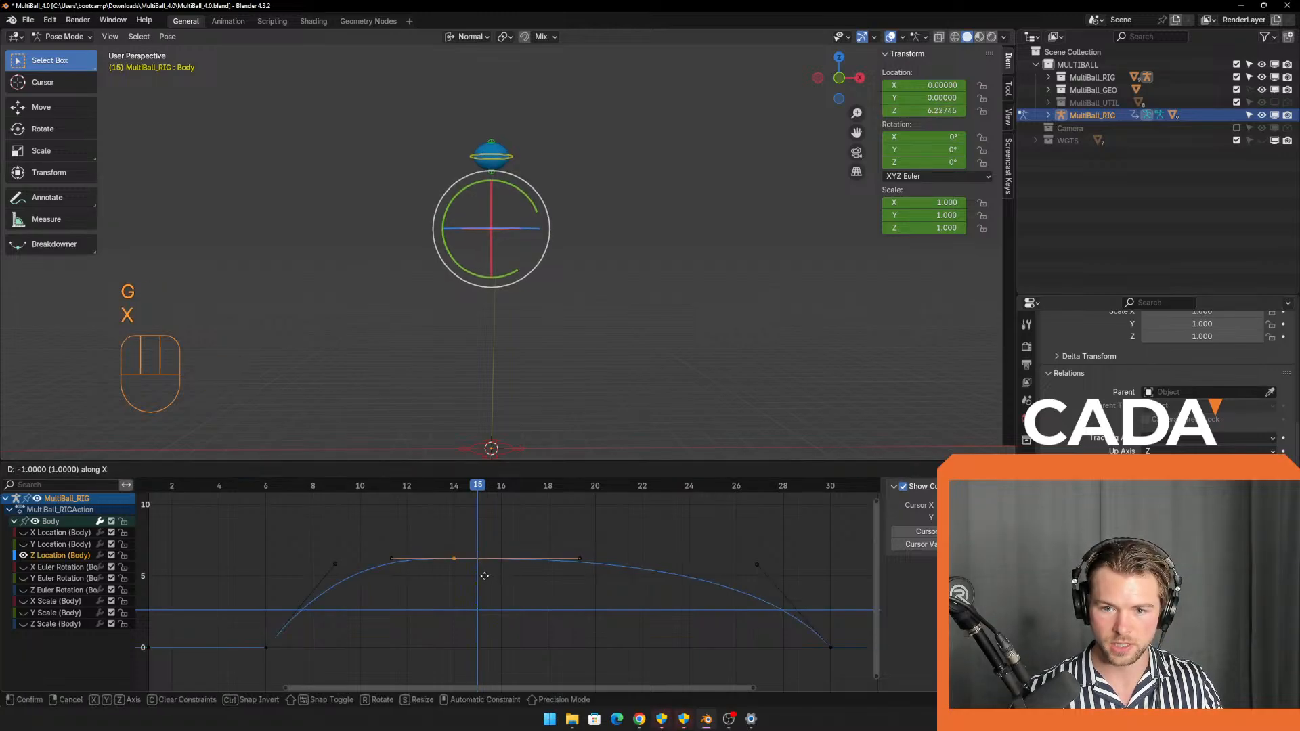
left_click(484, 576)
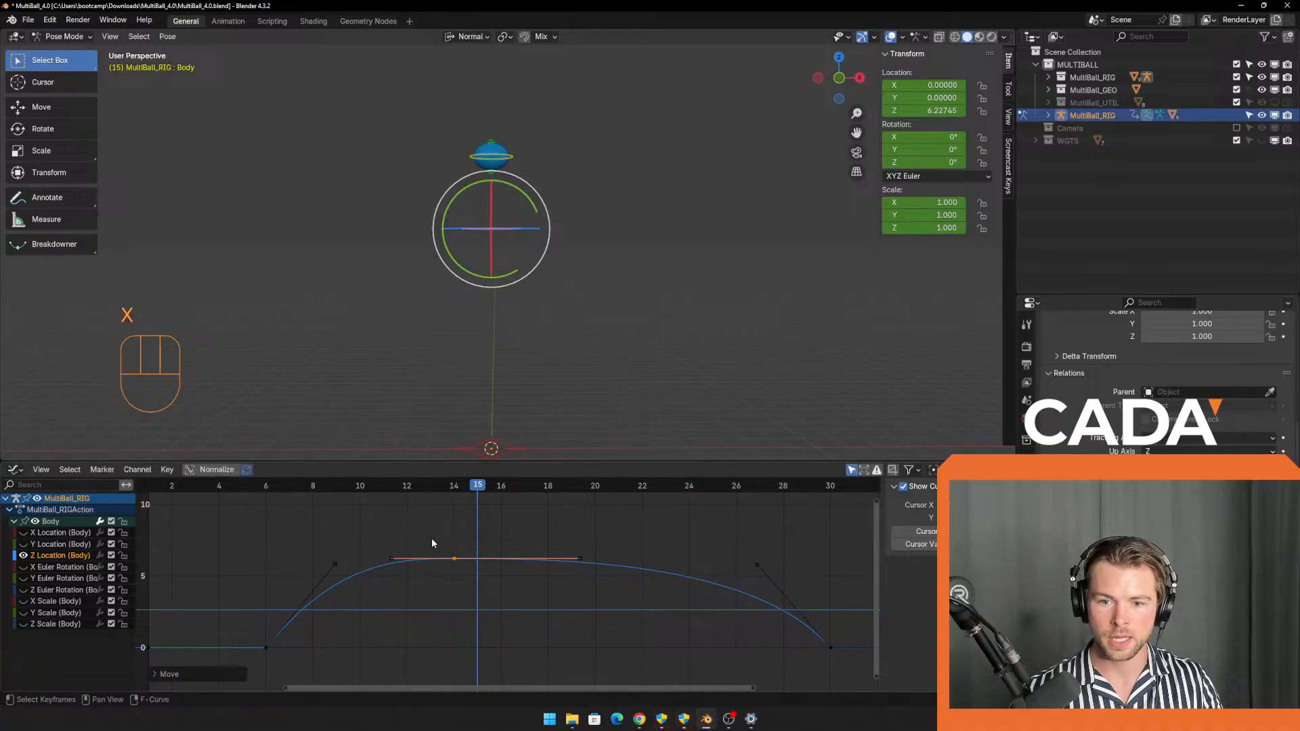
Copy the Body curve's frame 14 keyframe and paste it at frame 16.
key("ctrl+c")
left_click(501, 486)
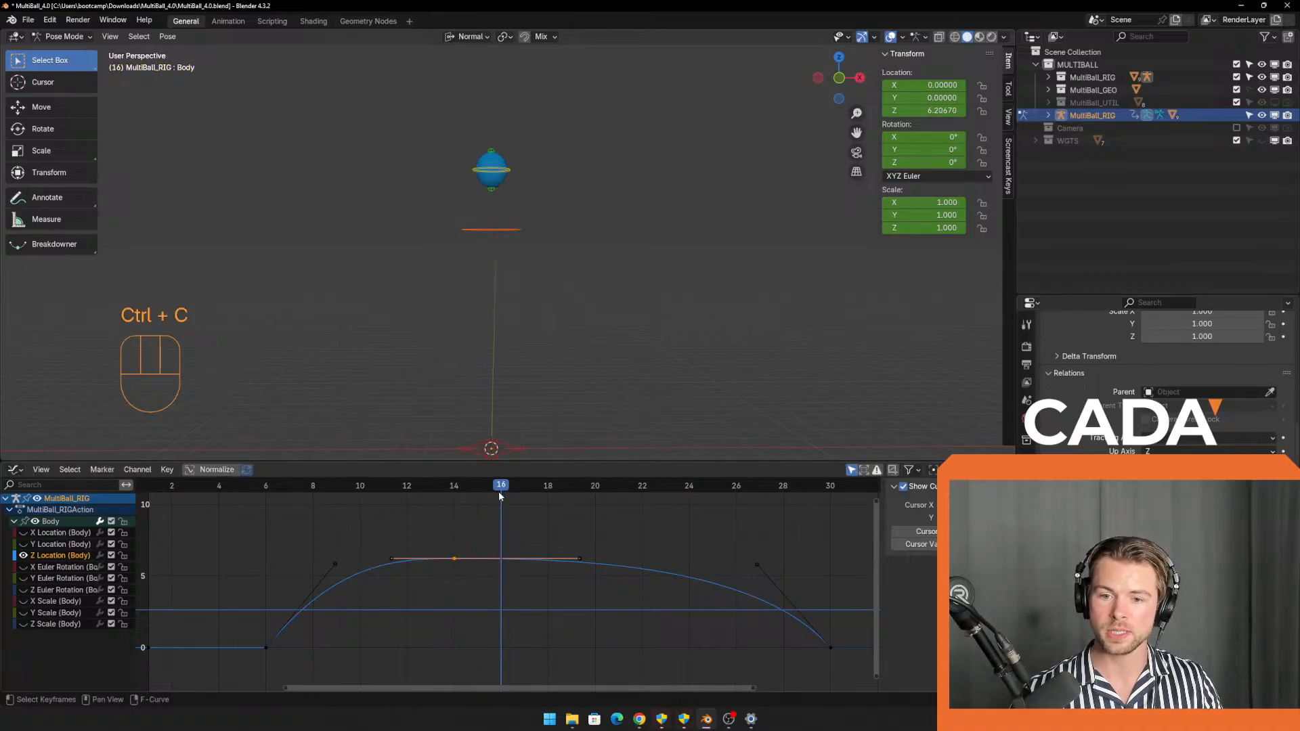
key("ctrl+v")
scroll(500, 569, "up", 2)
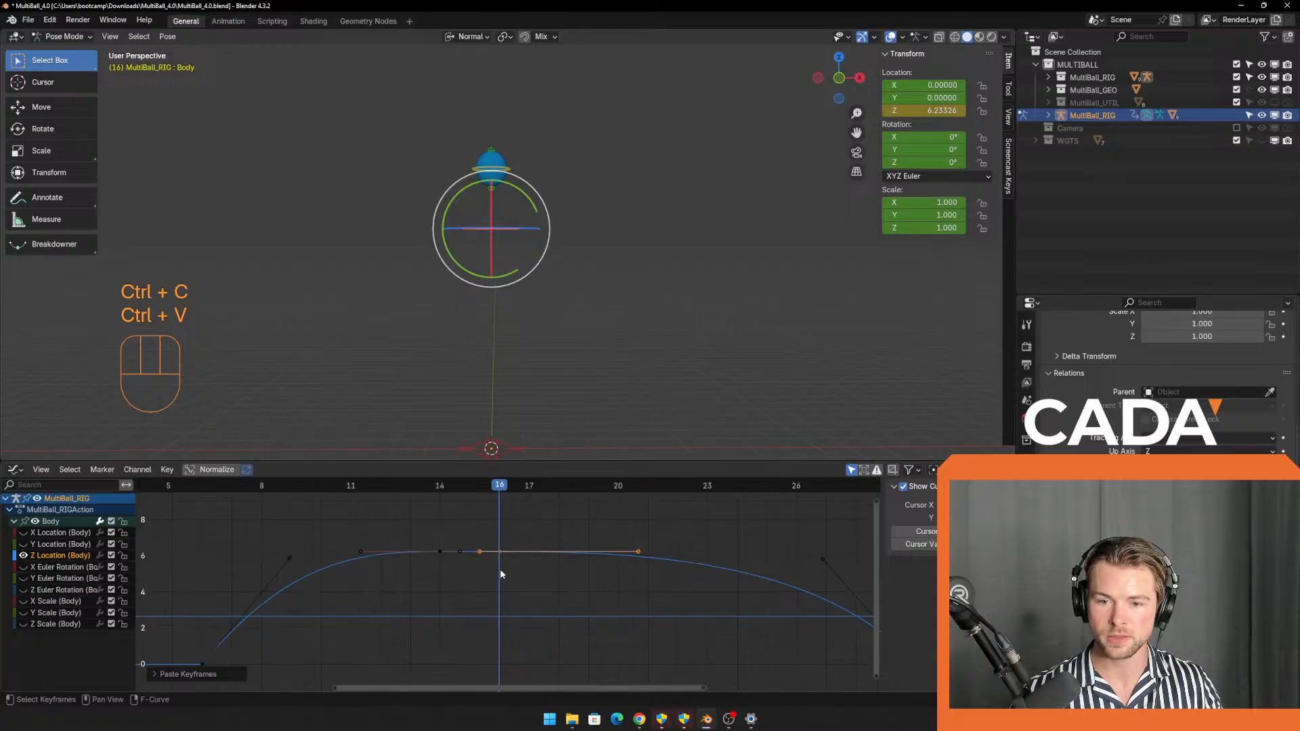
Raise the facing handles of the Body curve's frame 14 and frame 16 keyframes by about 0.1 to round the peak.
left_click_drag(422, 515, 486, 571)
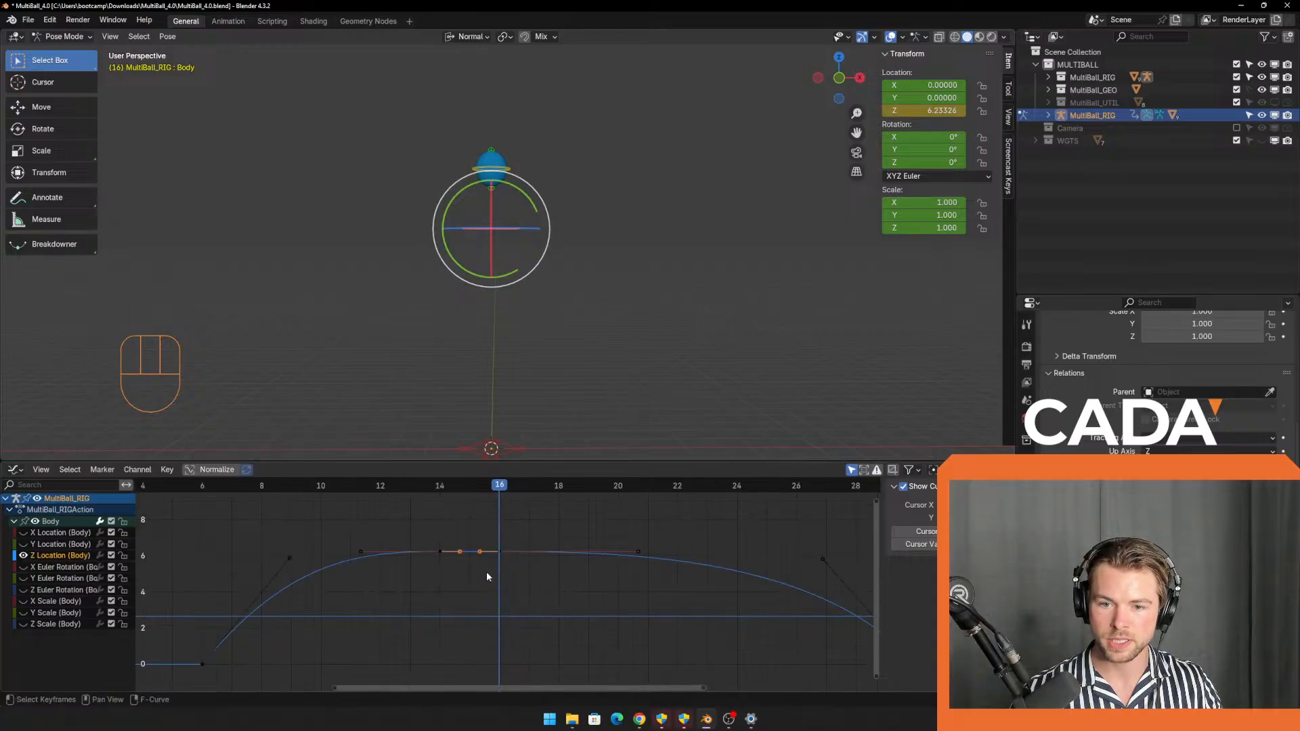
scroll(482, 564, "up", 2)
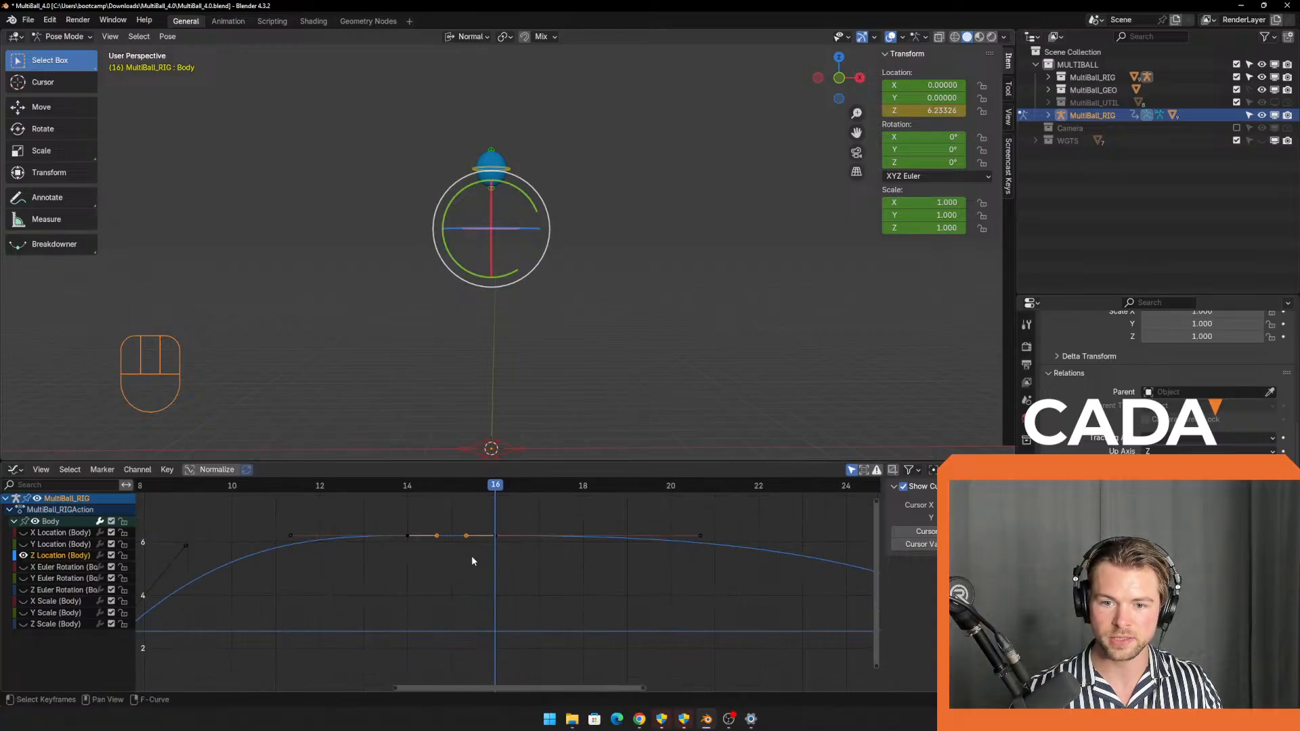
key("g")
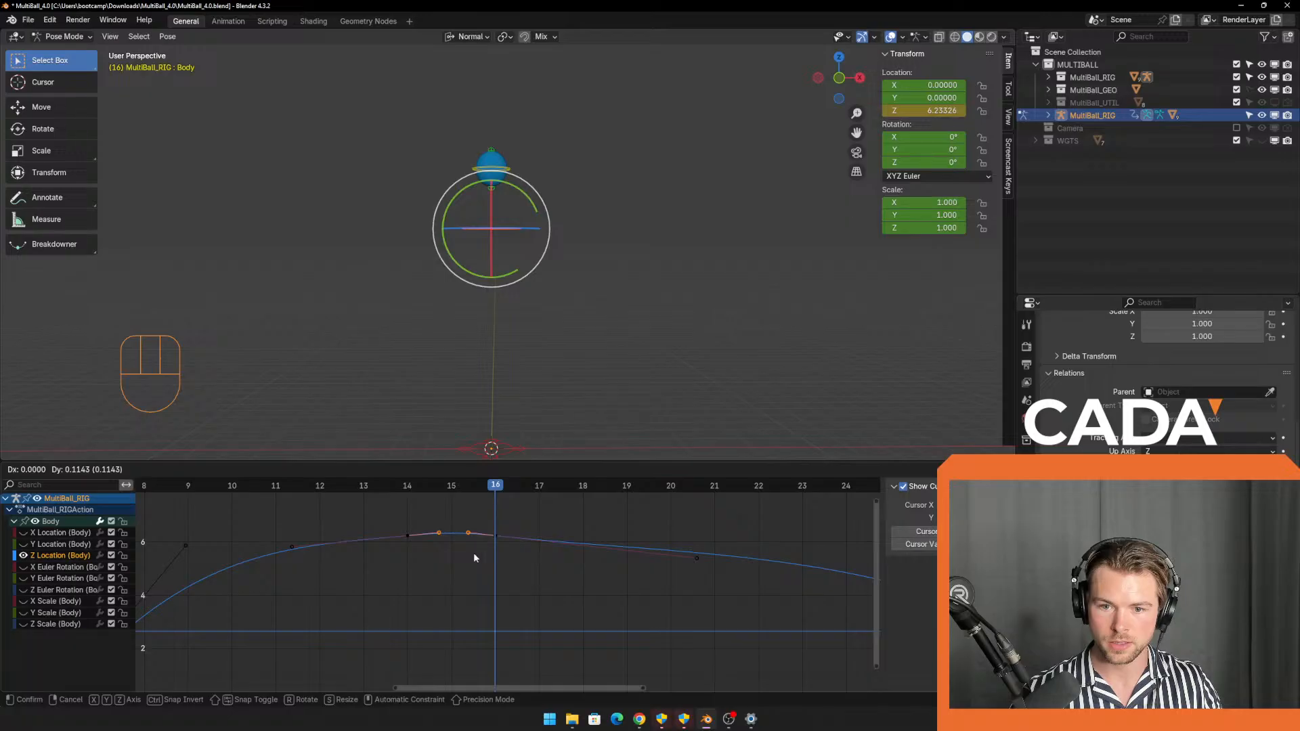
left_click(472, 555)
scroll(452, 579, "up", 3)
middle_click_drag(449, 573, 528, 657, "shift")
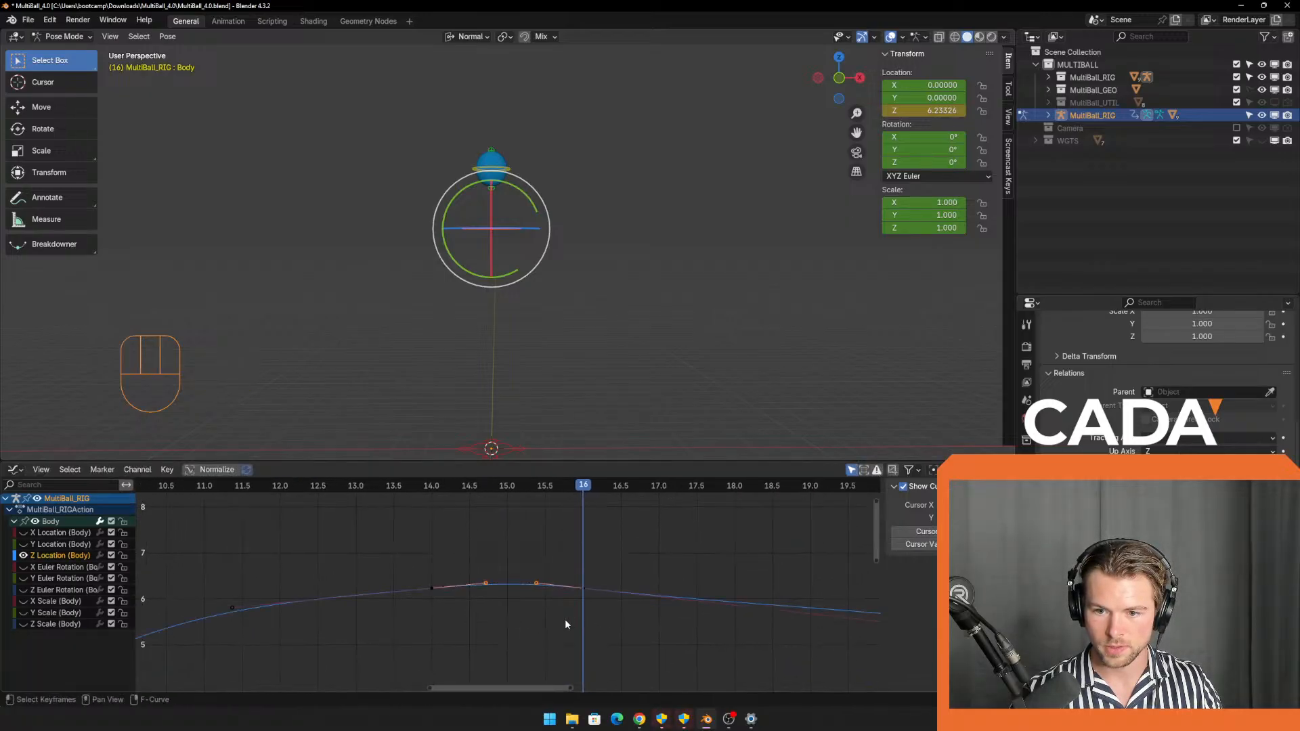
key("g")
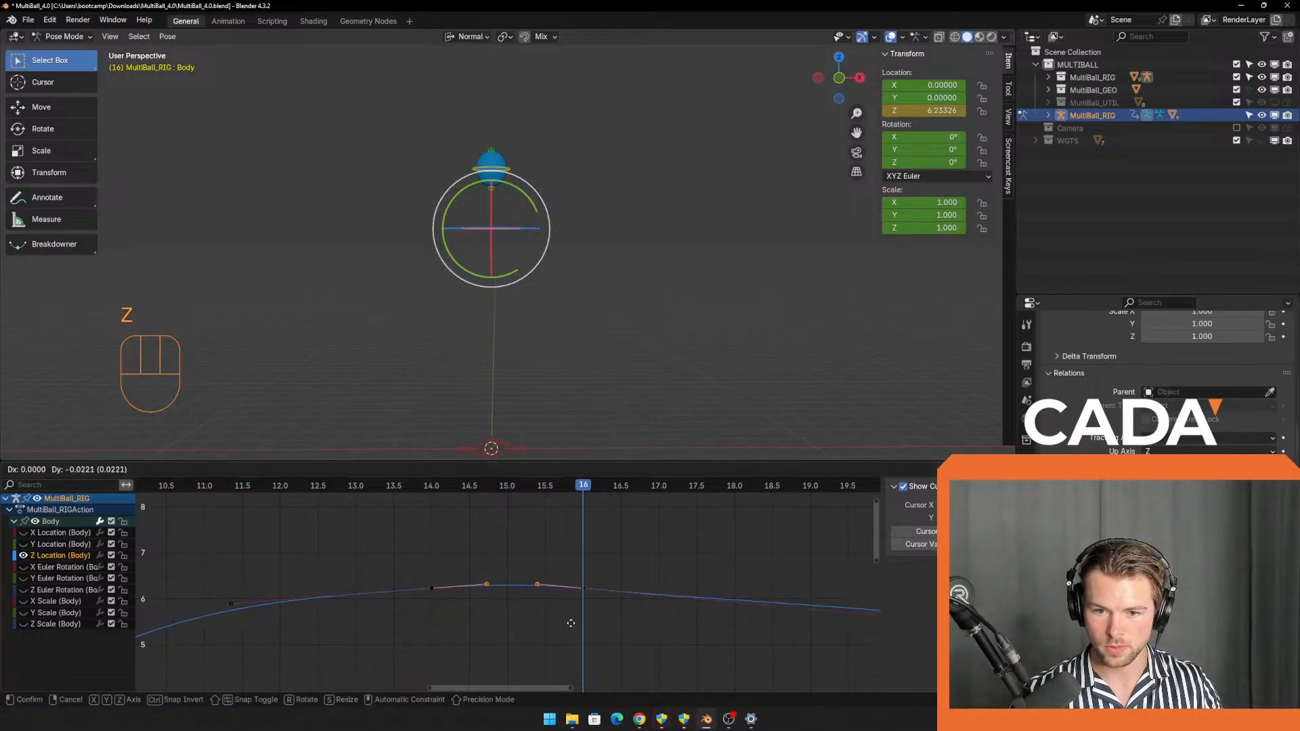
left_click(562, 622)
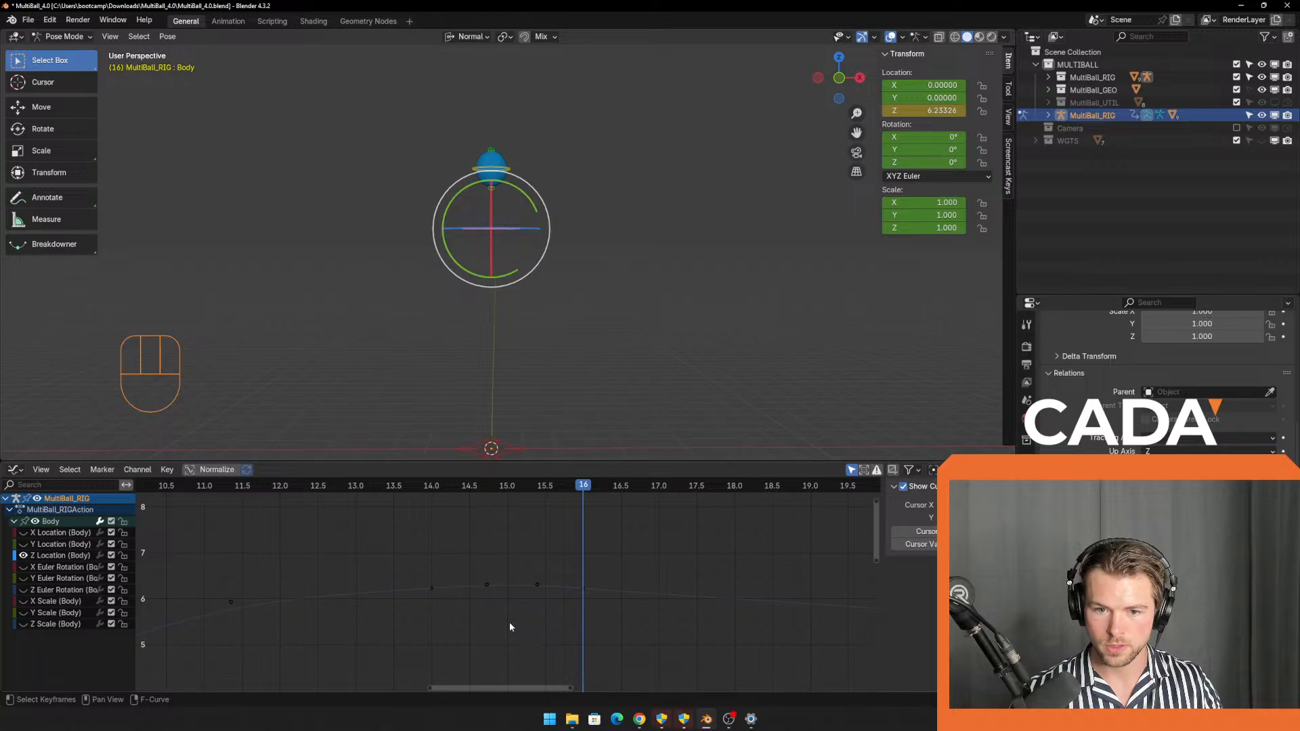
Try the Automatic, Aligned and Auto Clamped handle types on the Body curve's frame 14 keyframe.
scroll(509, 622, "down", 1)
right_click(431, 598)
mouse_move(434, 593)
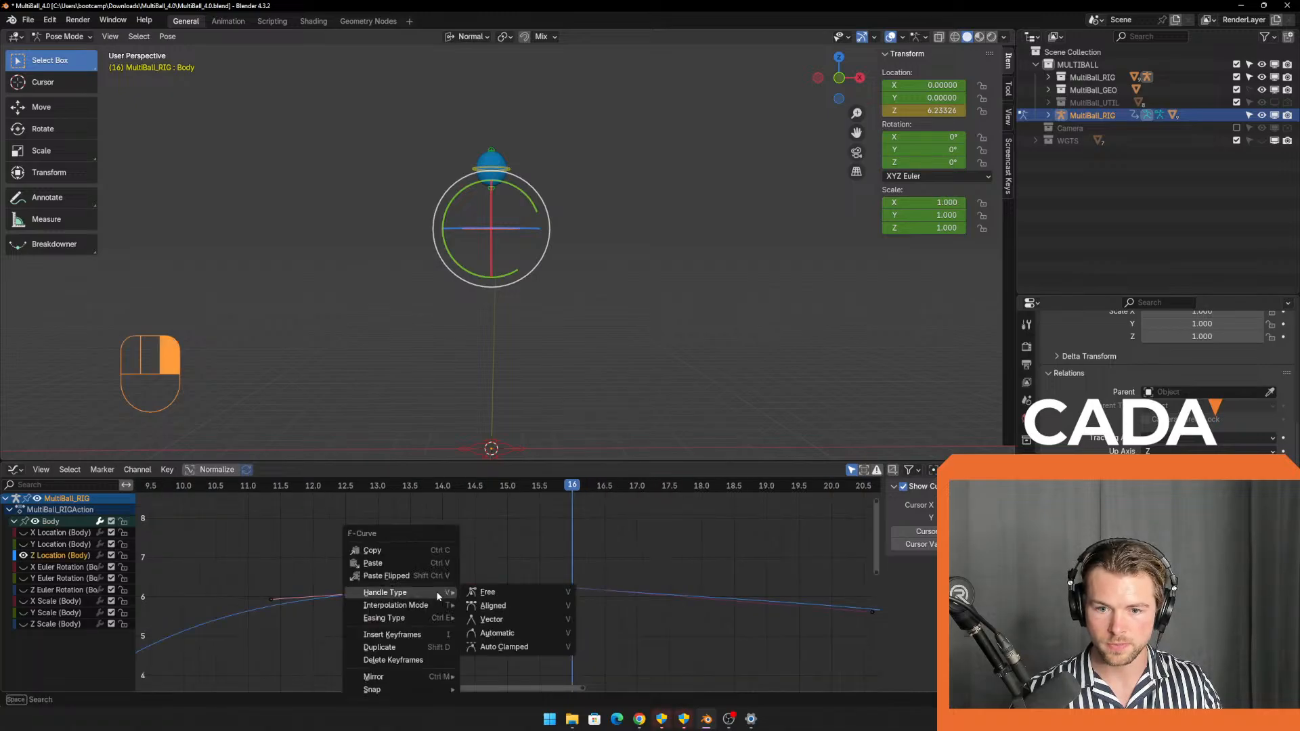
left_click(503, 632)
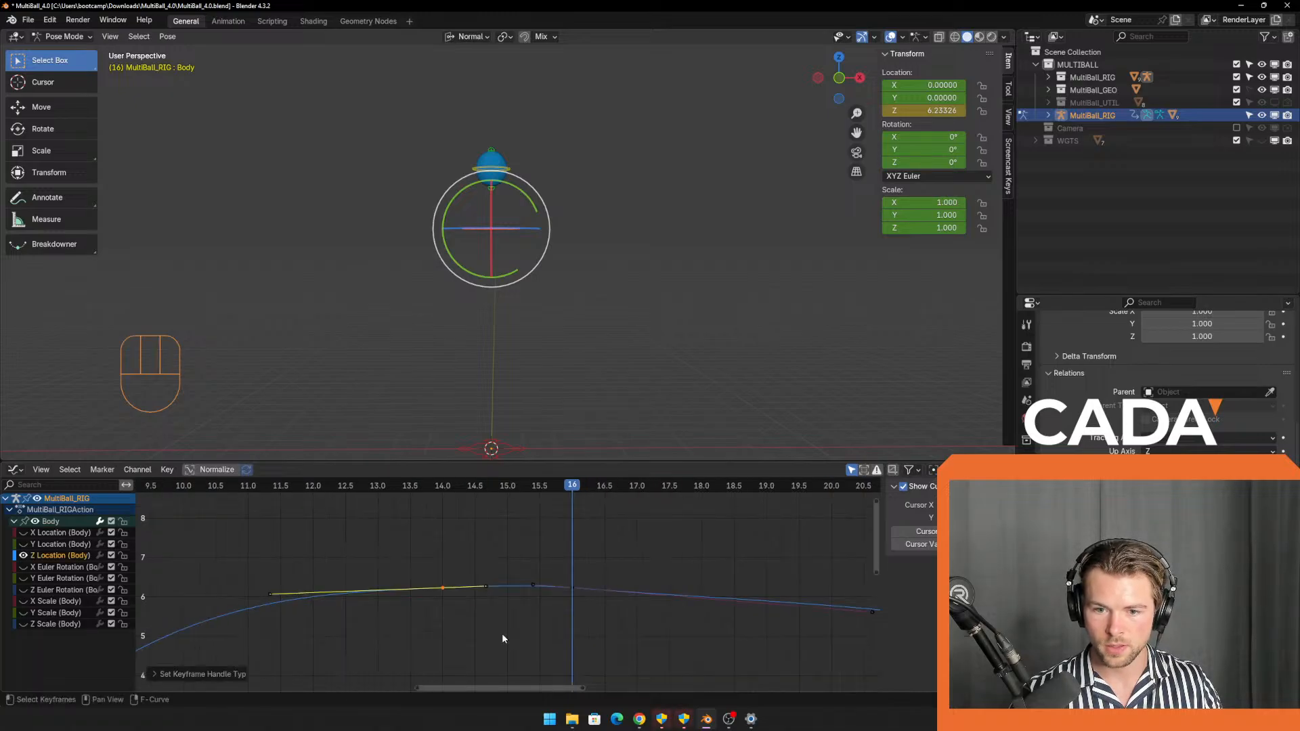
right_click(450, 593)
mouse_move(436, 598)
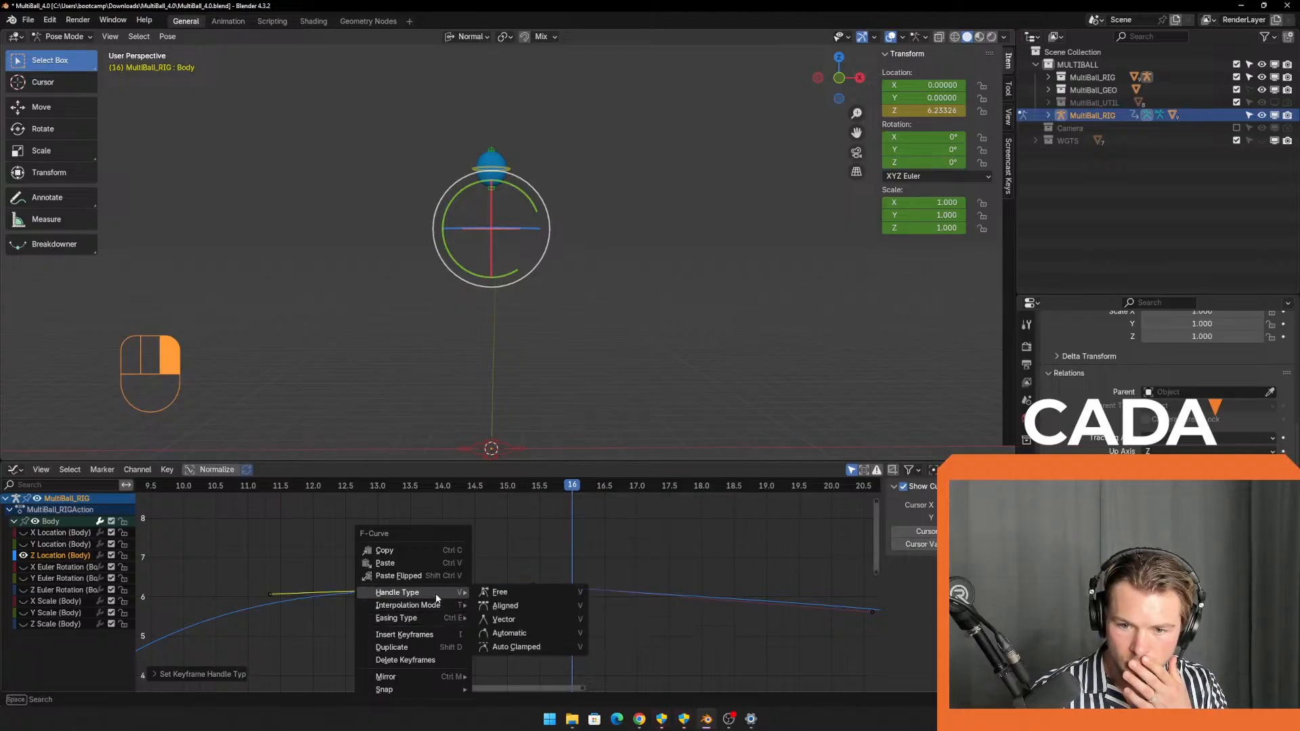
left_click(498, 604)
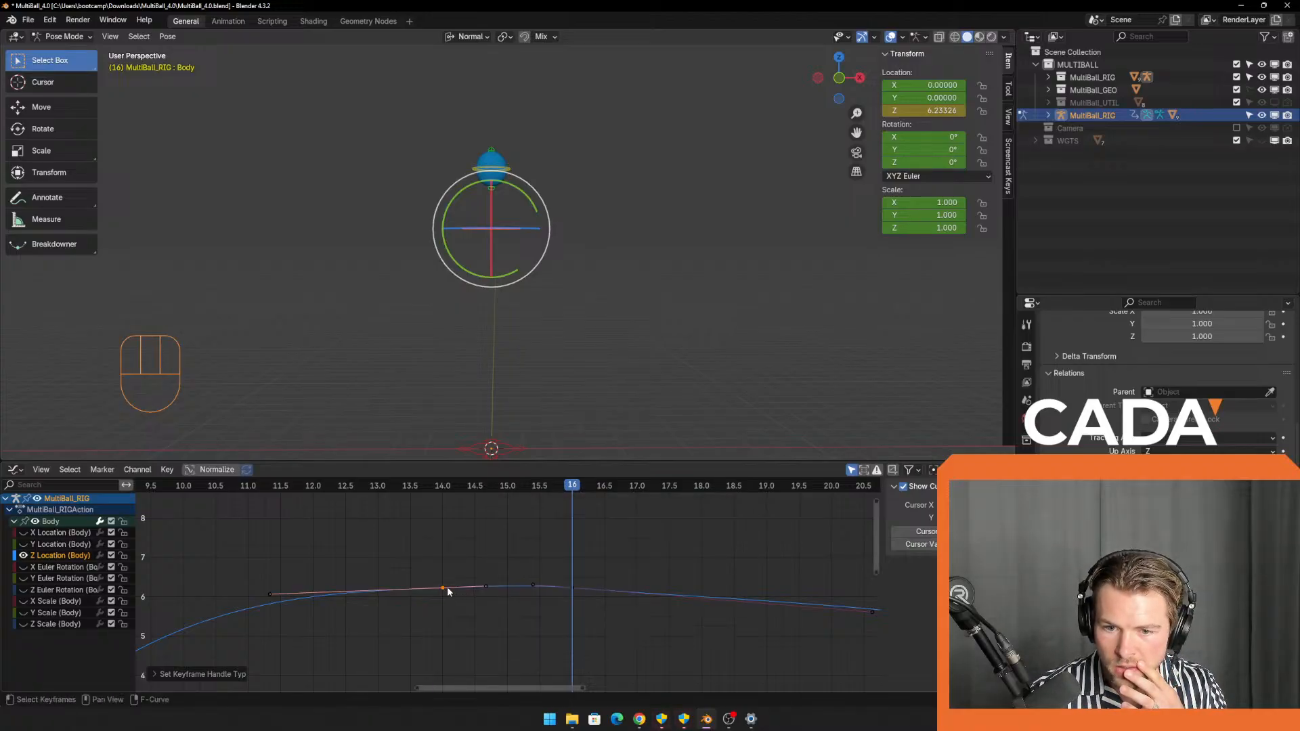
right_click(447, 590)
left_click(467, 609)
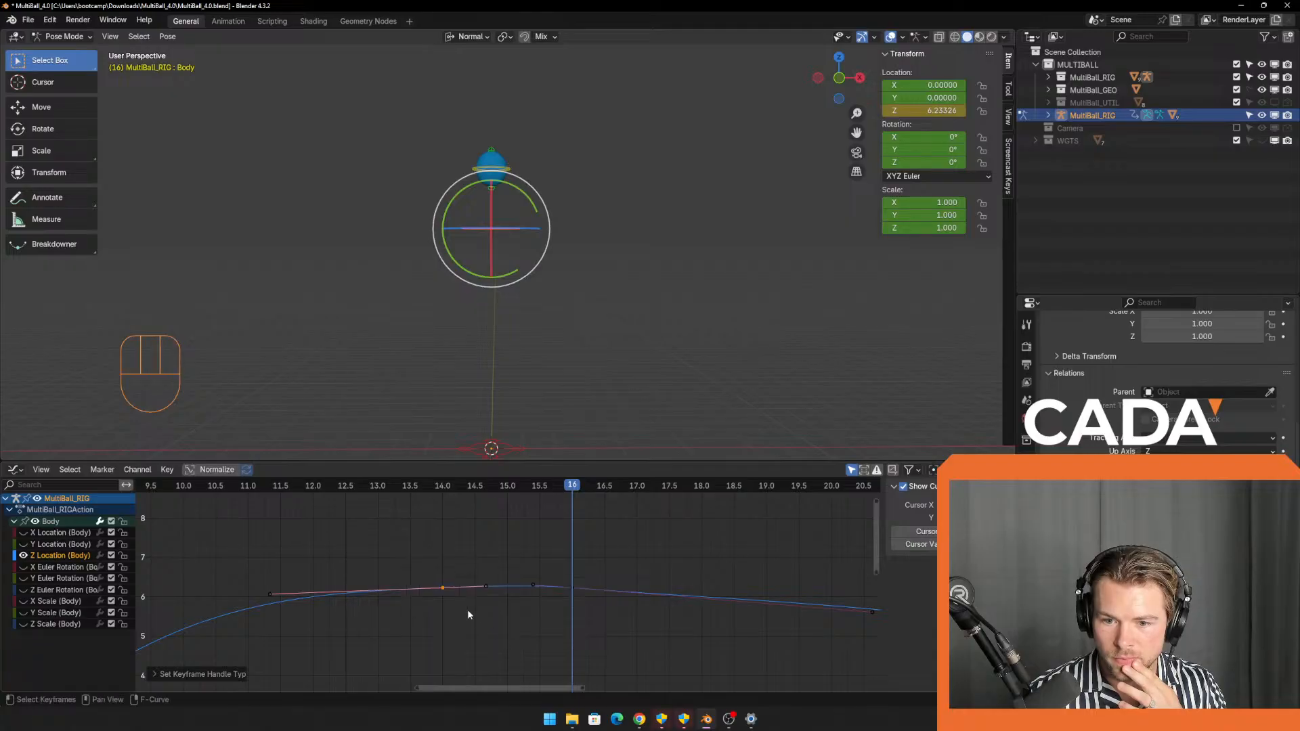
right_click(444, 590)
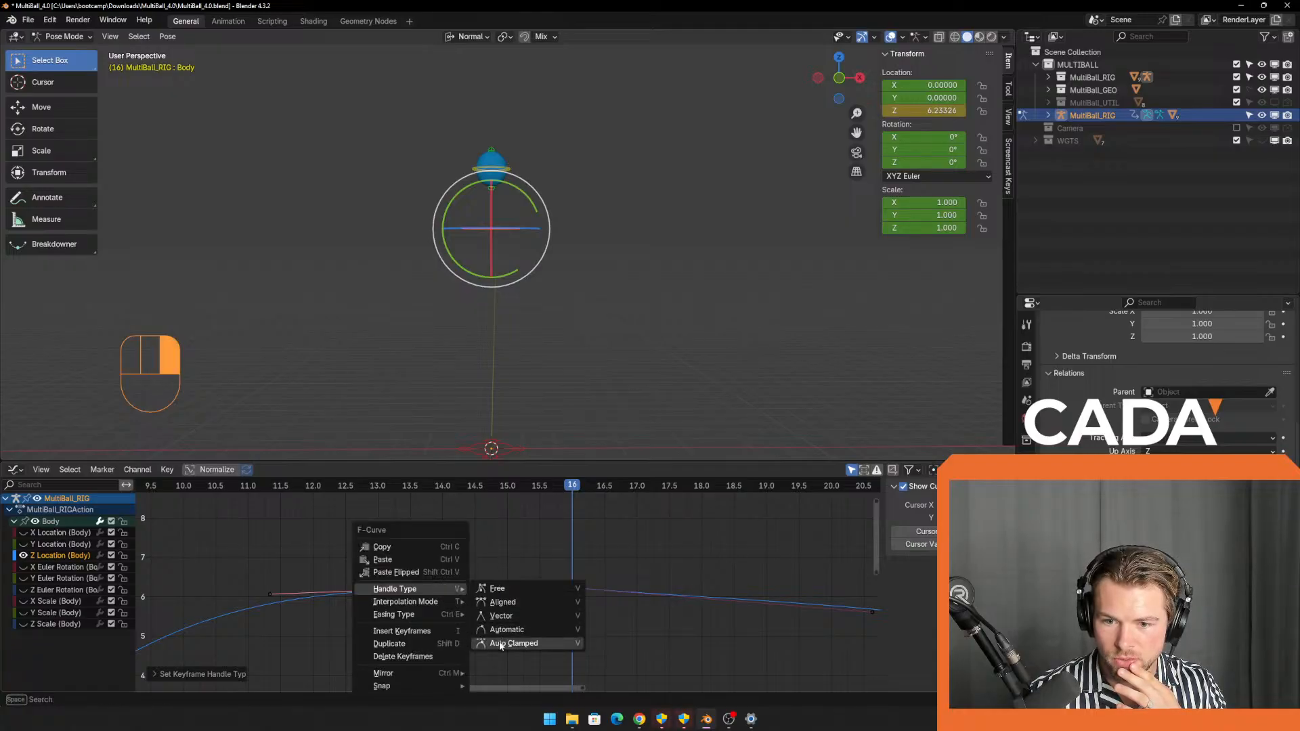
left_click(498, 643)
Set the Body curve's frame 14 keyframe to Automatic handles and shorten its incoming handle by about 2 frames.
right_click(442, 592)
mouse_move(441, 594)
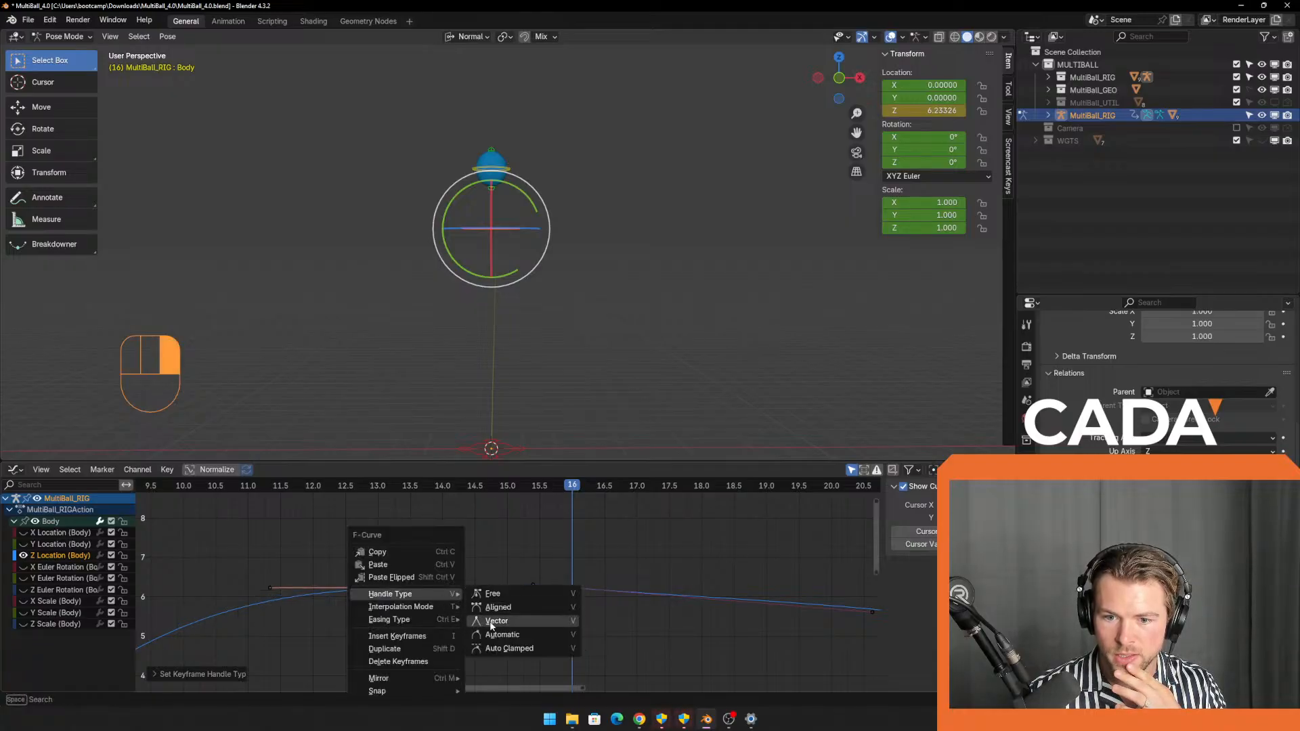
left_click(496, 635)
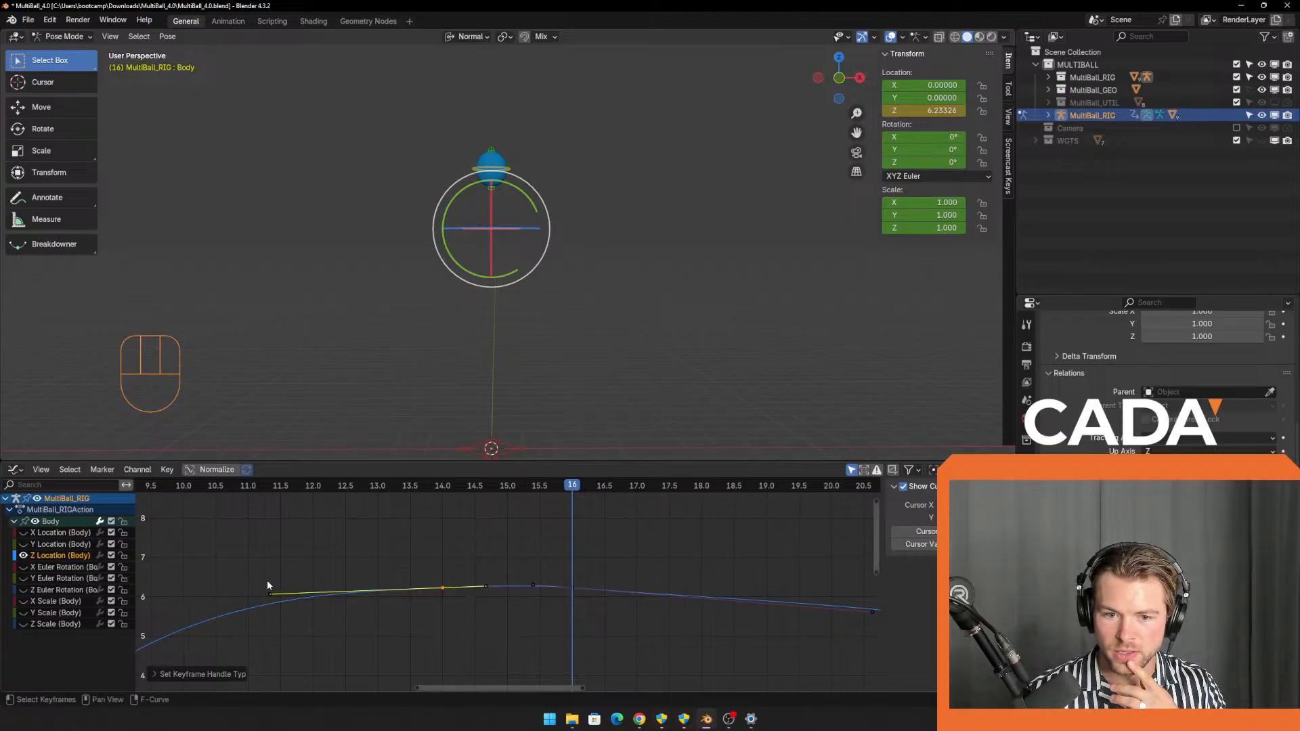
left_click_drag(266, 581, 302, 609)
key("g")
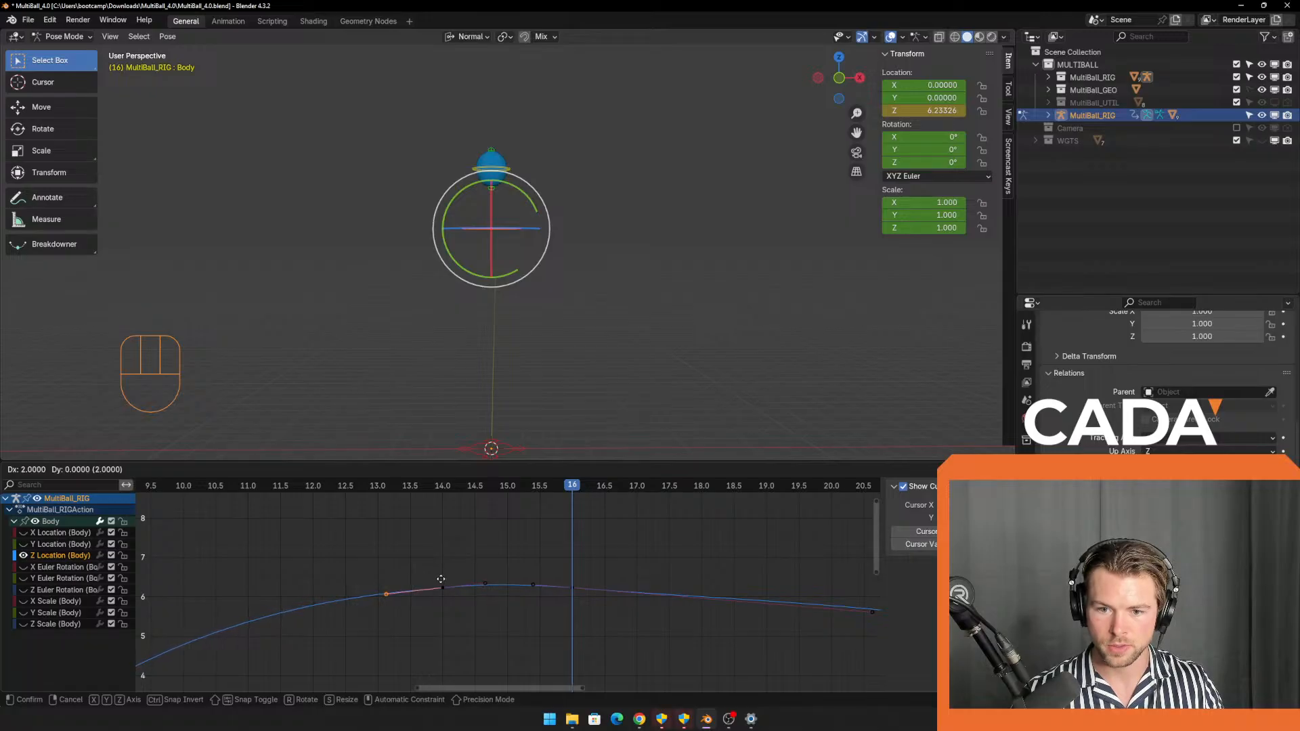
left_click(444, 578)
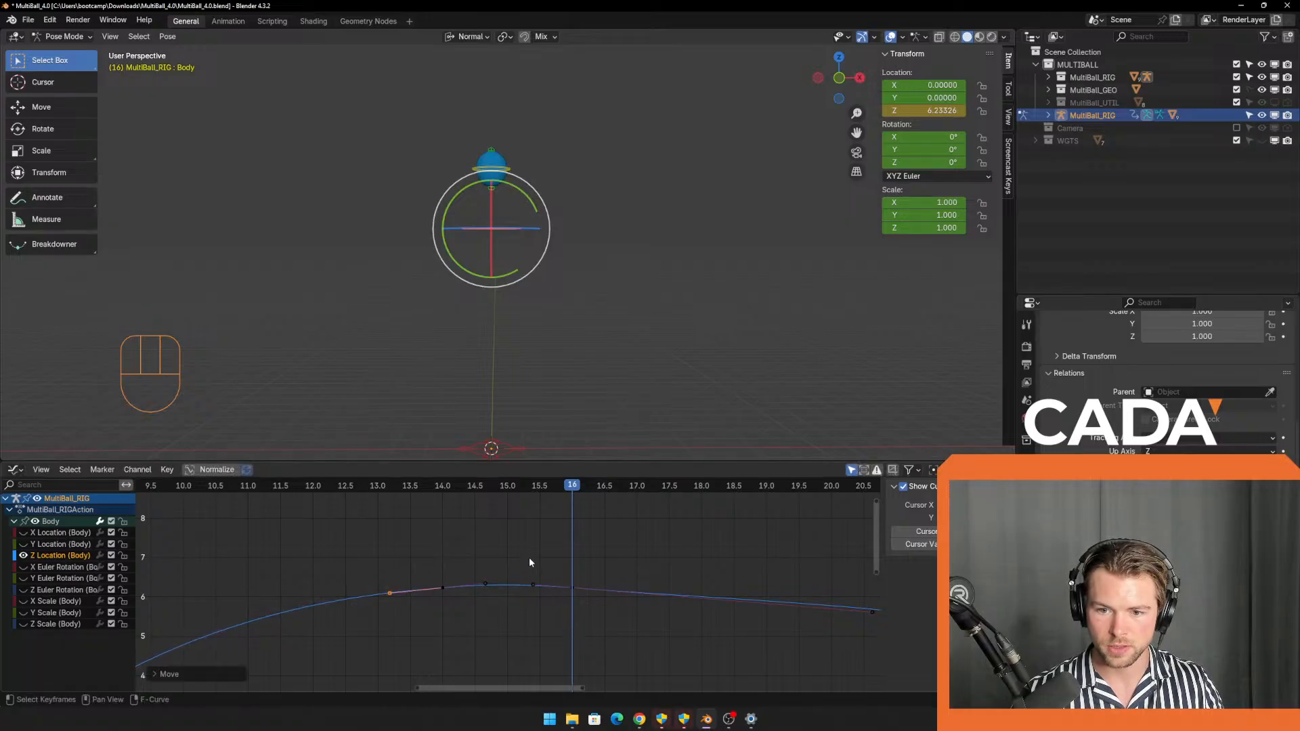
Pull the outgoing handle of the Body curve's frame 16 keyframe in close to the keyframe.
left_click_drag(530, 558, 687, 643)
scroll(575, 607, "up", 2)
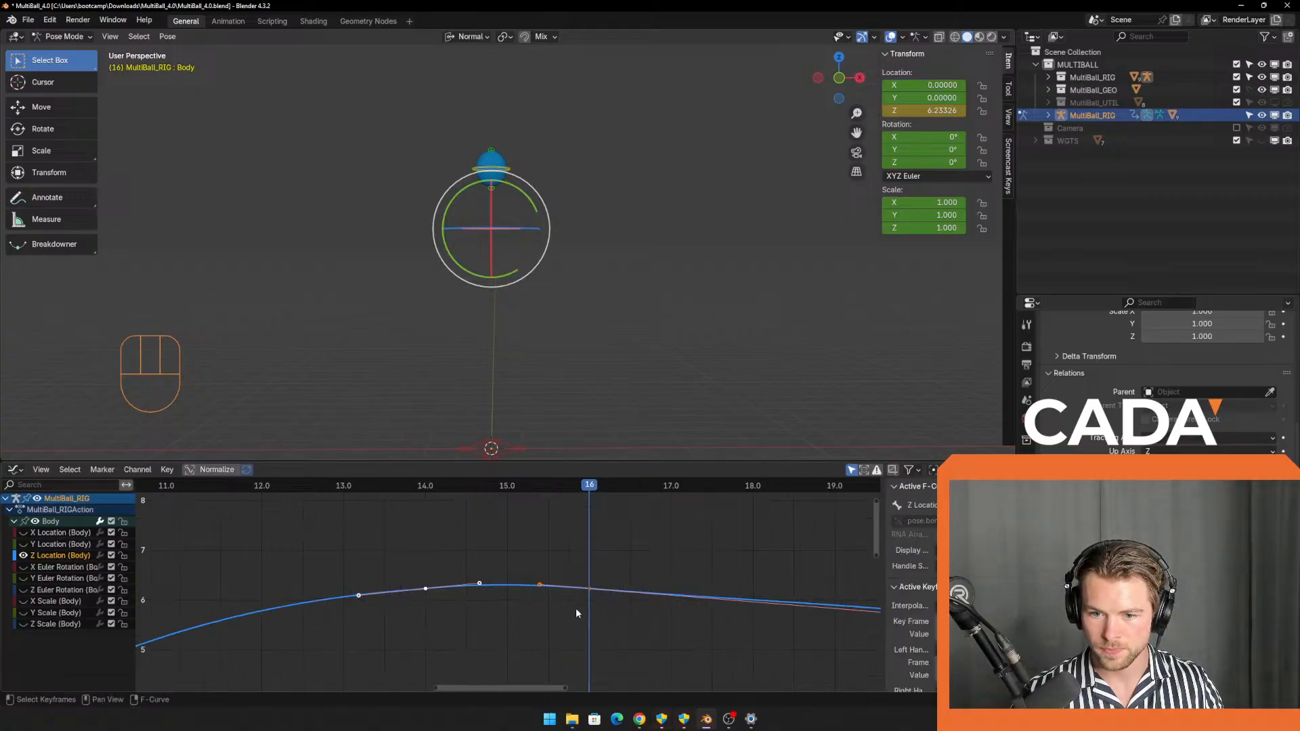
left_click(550, 615)
left_click_drag(522, 552, 639, 626)
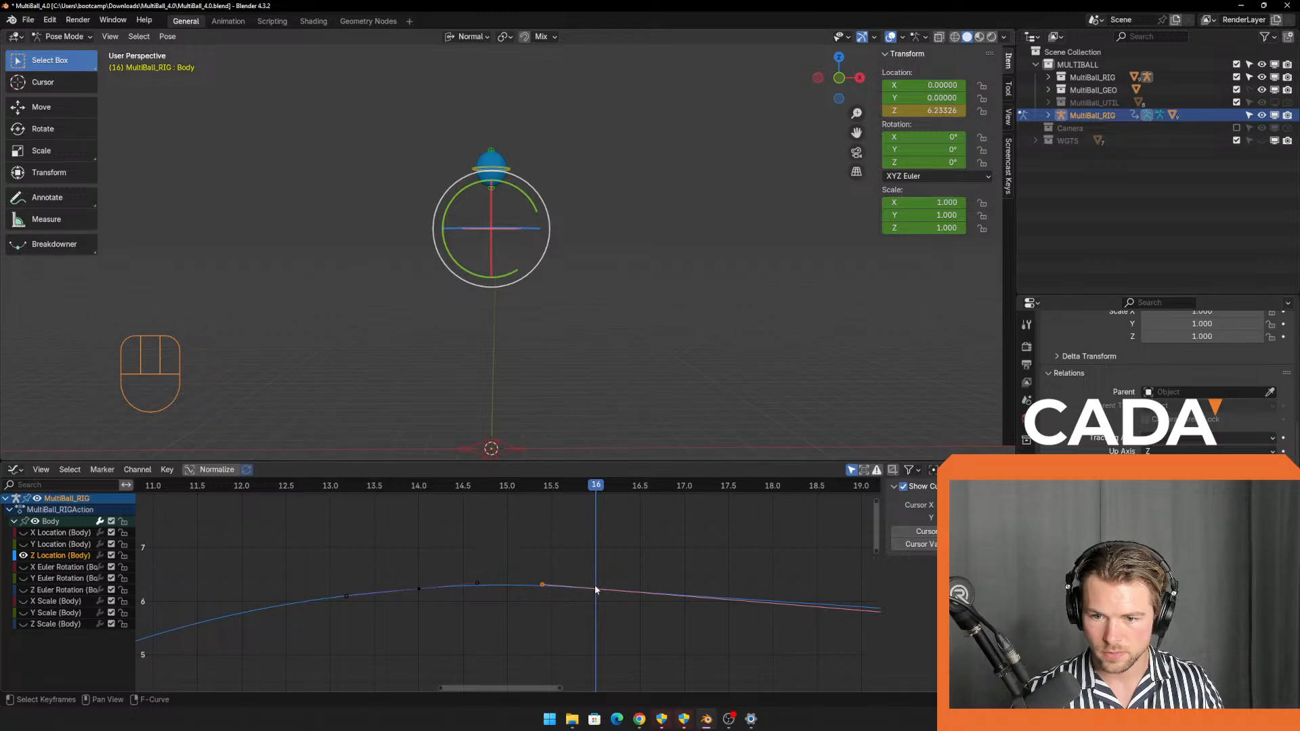
left_click_drag(595, 589, 666, 617)
scroll(682, 632, "down", 2)
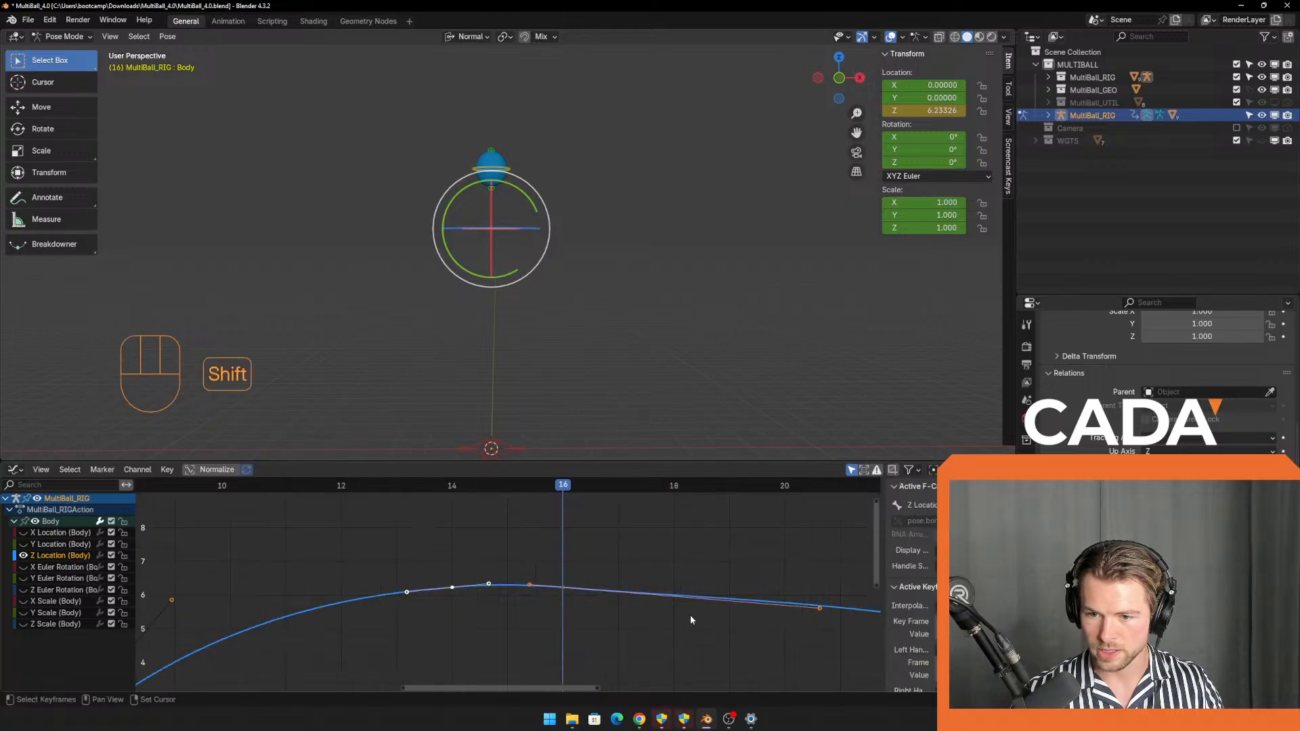
middle_click_drag(691, 616, 598, 575, "shift")
left_click_drag(677, 531, 754, 602)
key("g")
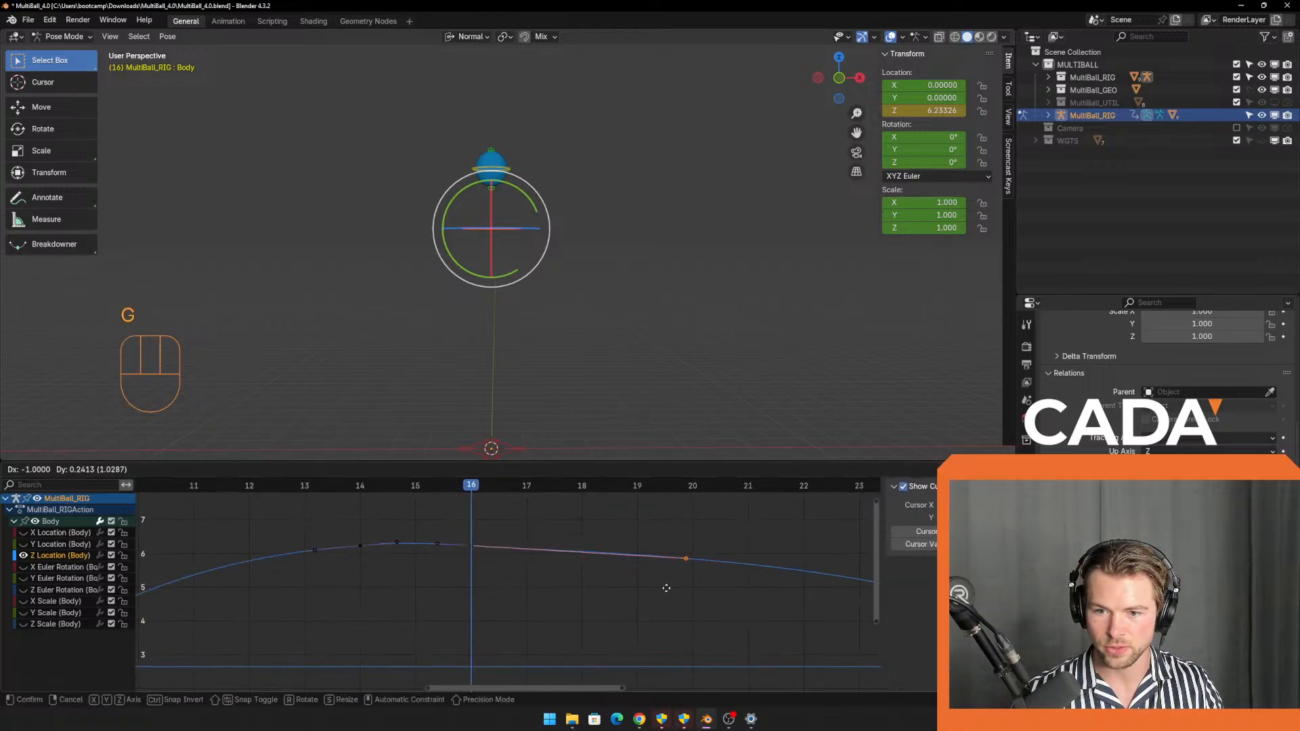
left_click(555, 584)
Fine-tune the frame 16 keyframe's outgoing handle along the Body curve so it ends at about frame 16.9.
scroll(514, 581, "up", 4)
middle_click_drag(482, 578, 554, 614, "shift")
key("g")
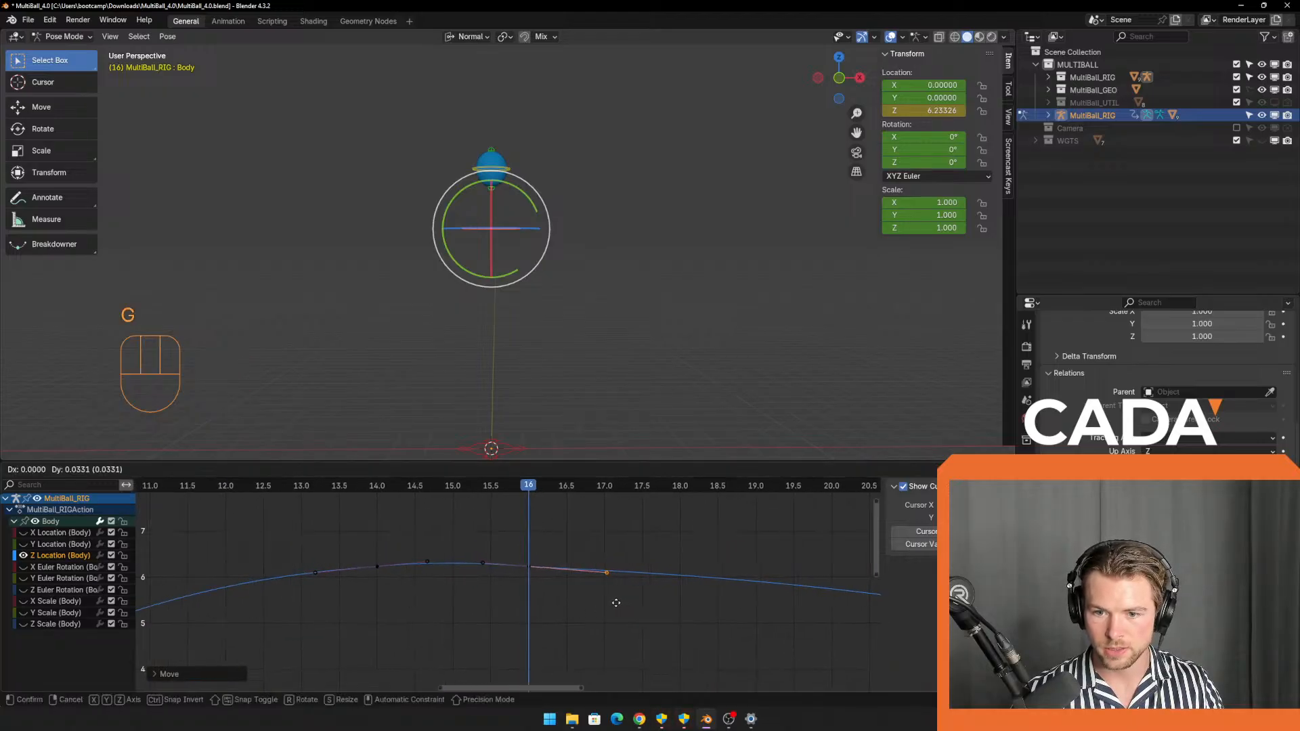
left_click(609, 601)
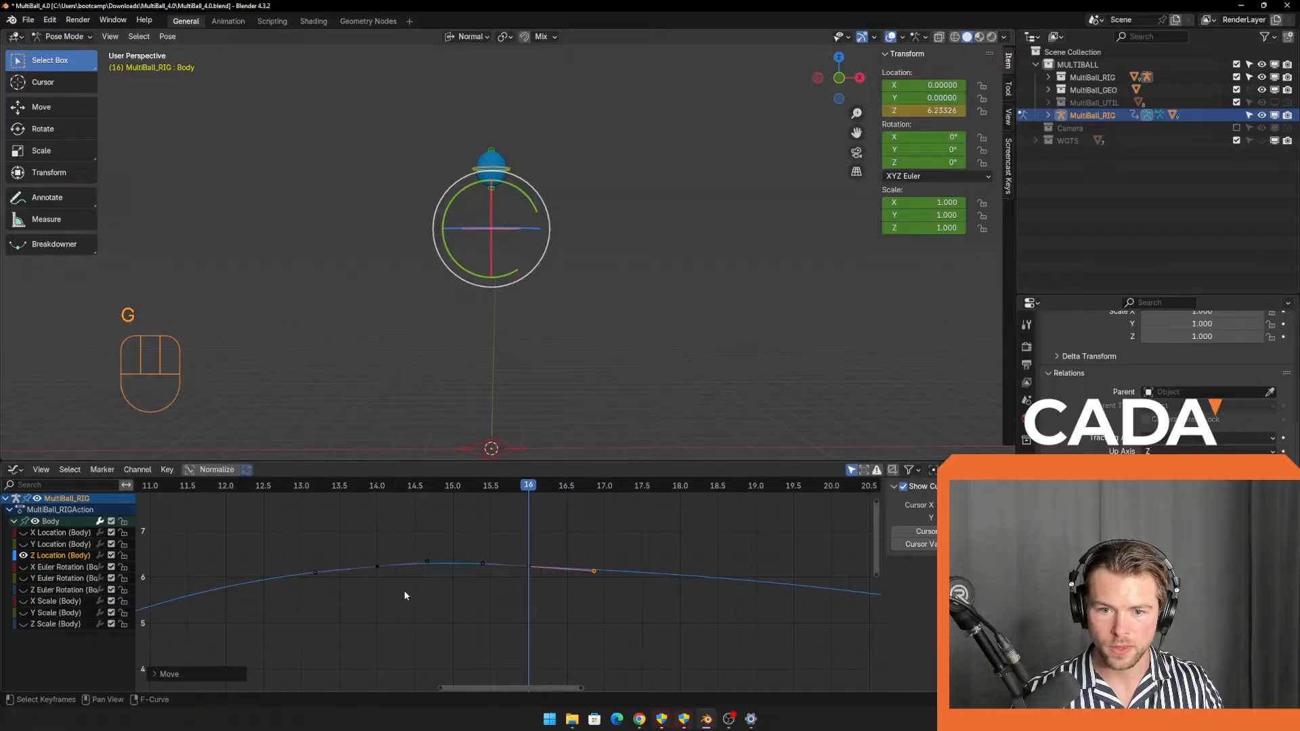
Scrub between frames 15 and 16 to check the ball's hang time at the peak of the Body curve.
scroll(529, 538, "up", 2)
left_click_drag(517, 485, 438, 577)
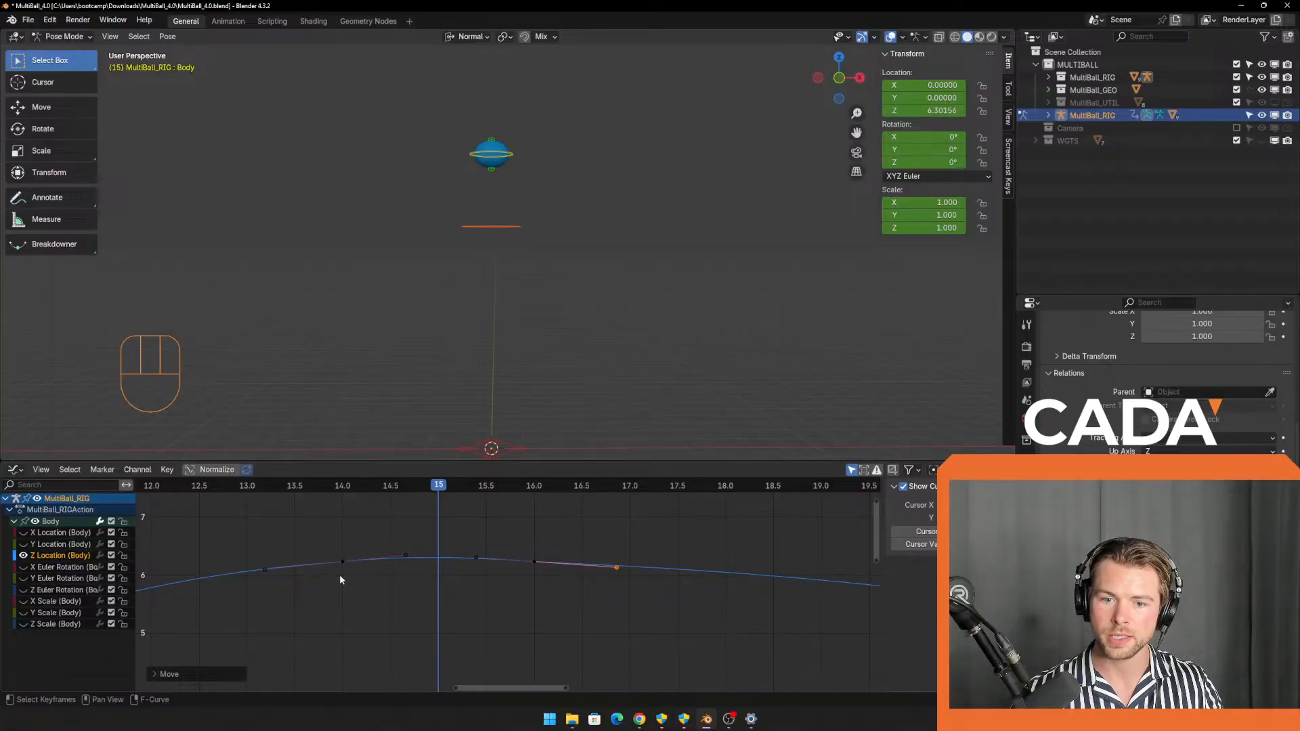
left_click_drag(340, 576, 443, 583)
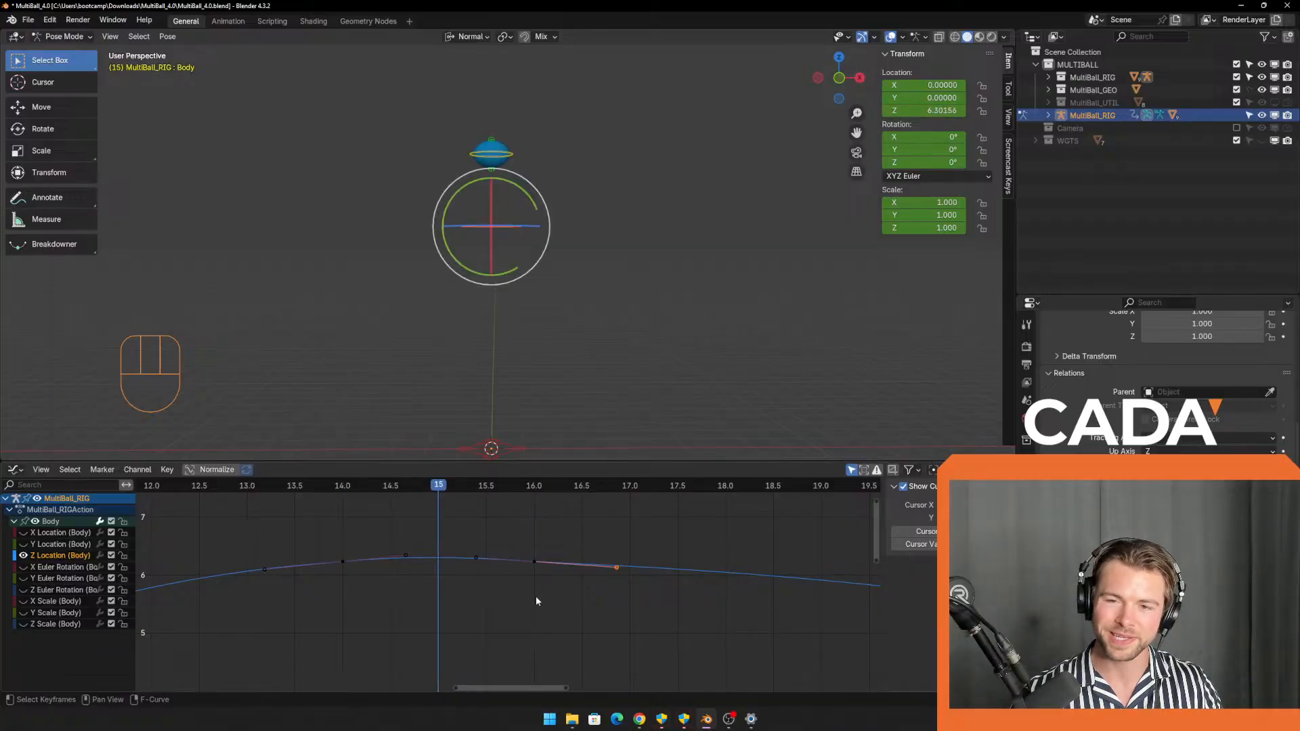
scroll(540, 597, "down", 15)
middle_click_drag(565, 595, 515, 534, "shift")
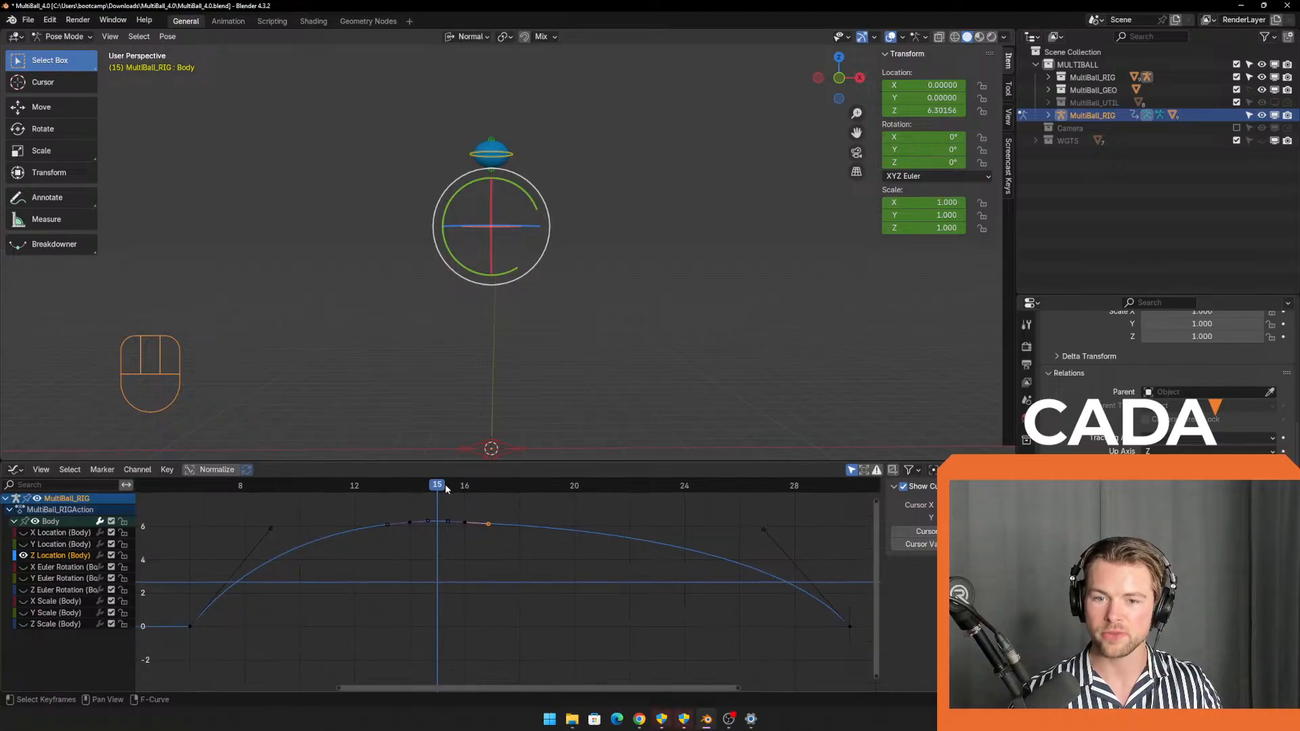
left_click_drag(446, 488, 470, 539)
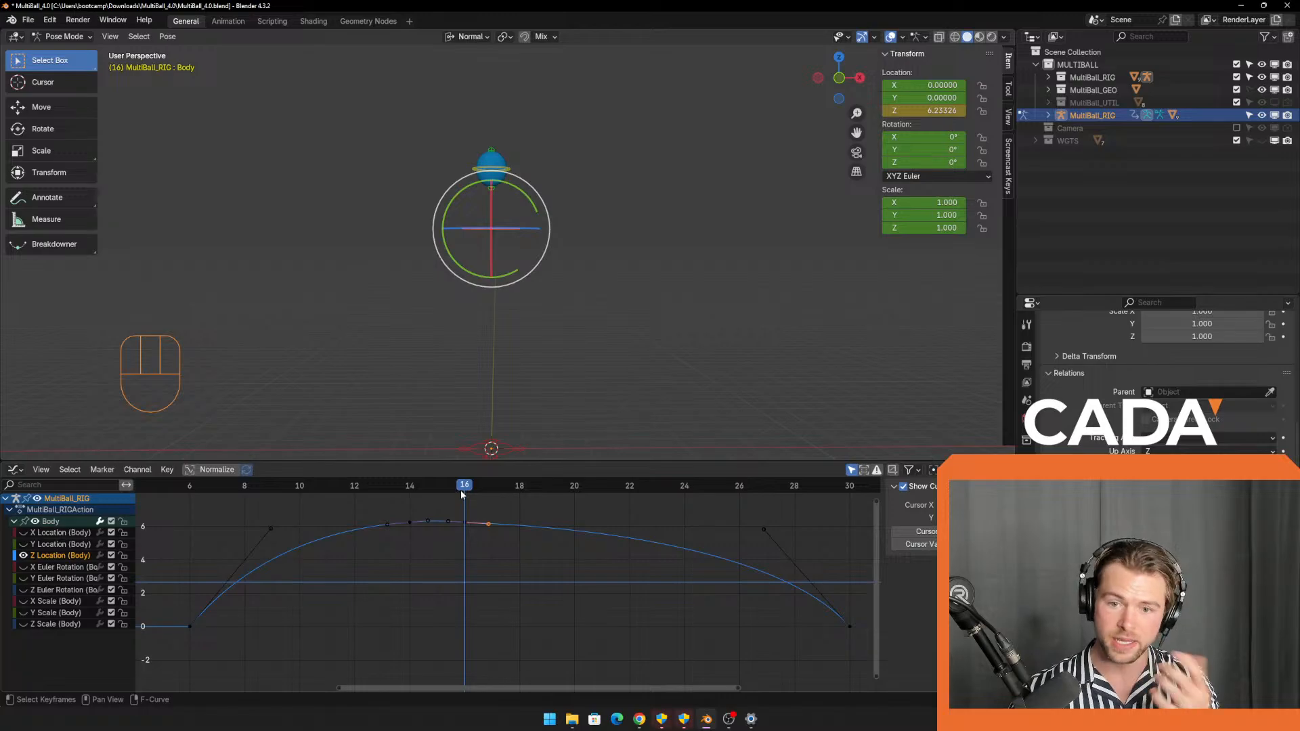
Move the Body curve's landing keyframe six frames earlier to frame 24, along the time axis only.
left_click_drag(464, 488, 683, 501)
left_click_drag(820, 662, 876, 614)
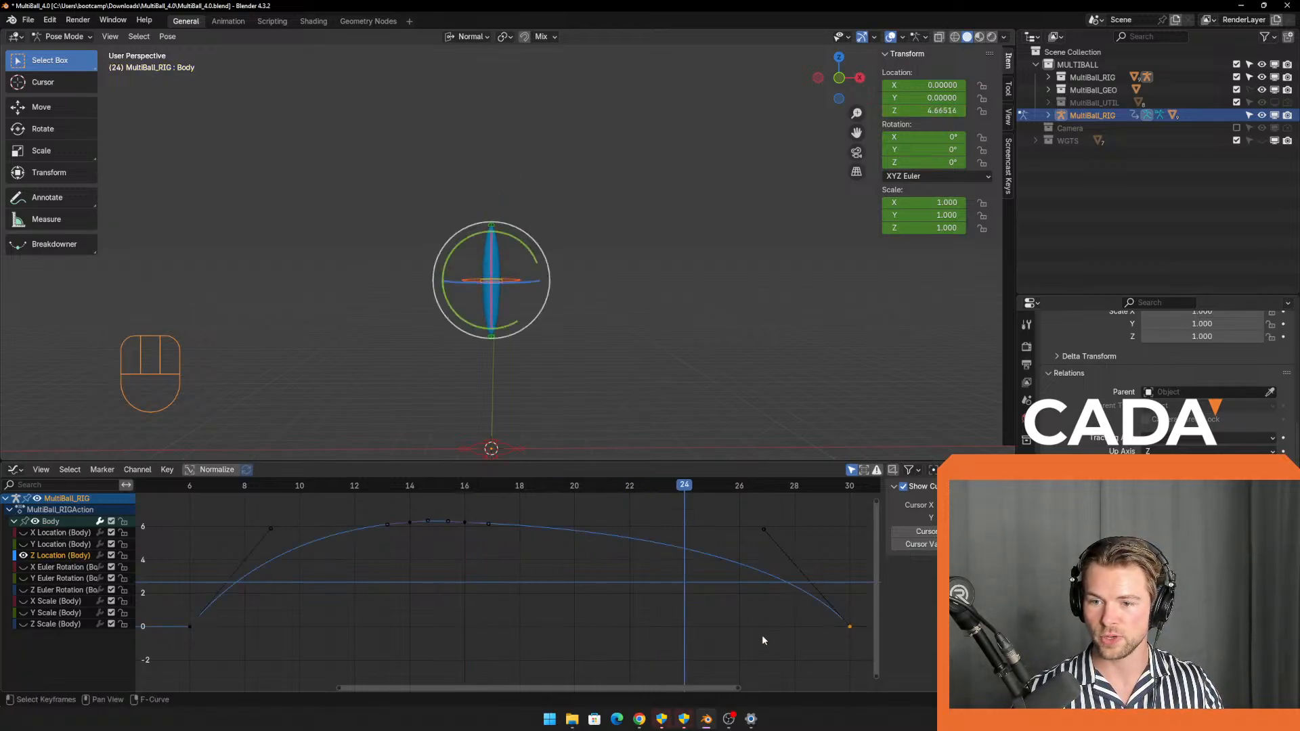
key("g")
key("y")
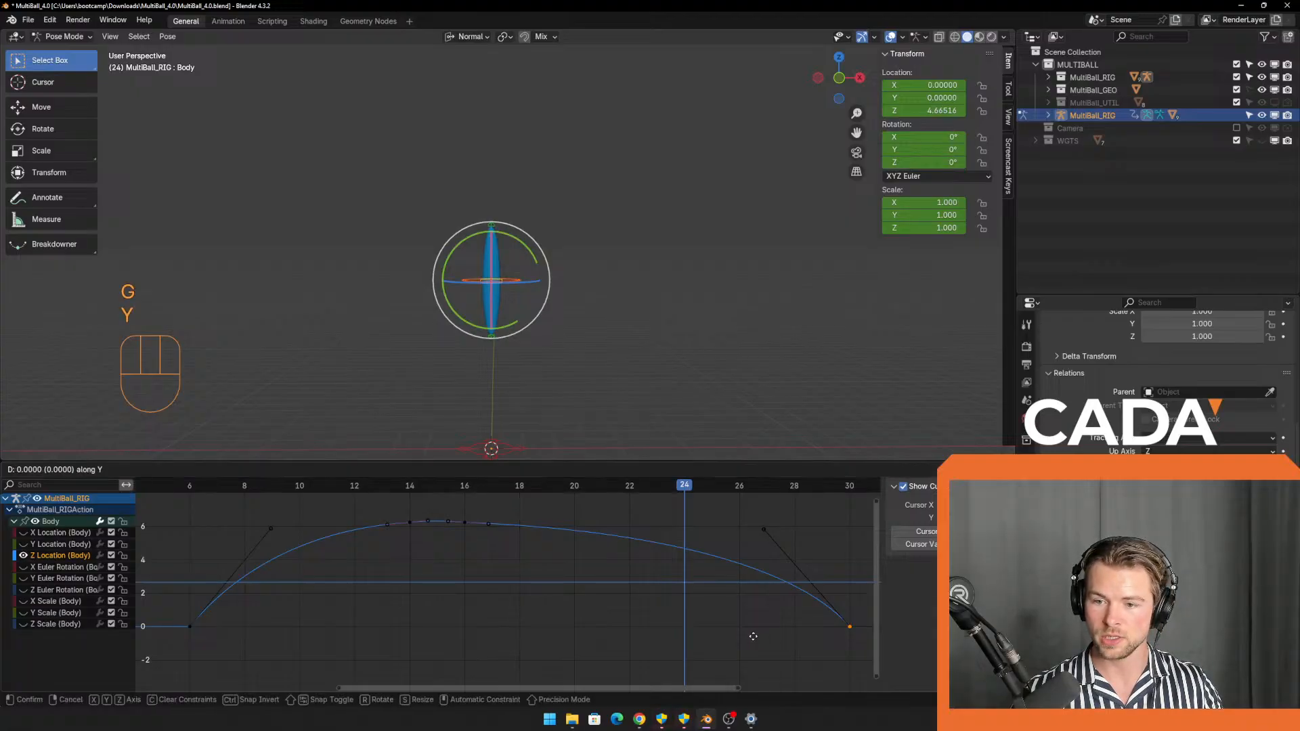
key("x")
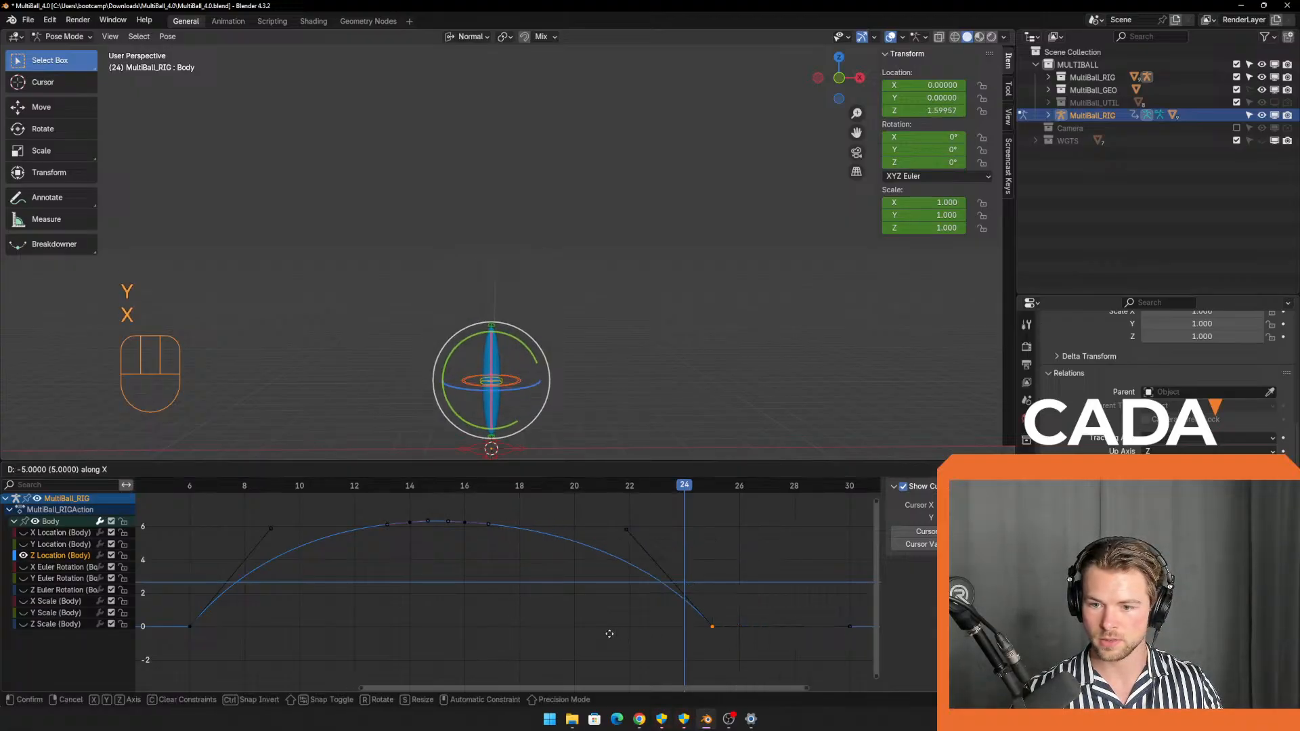
left_click(595, 628)
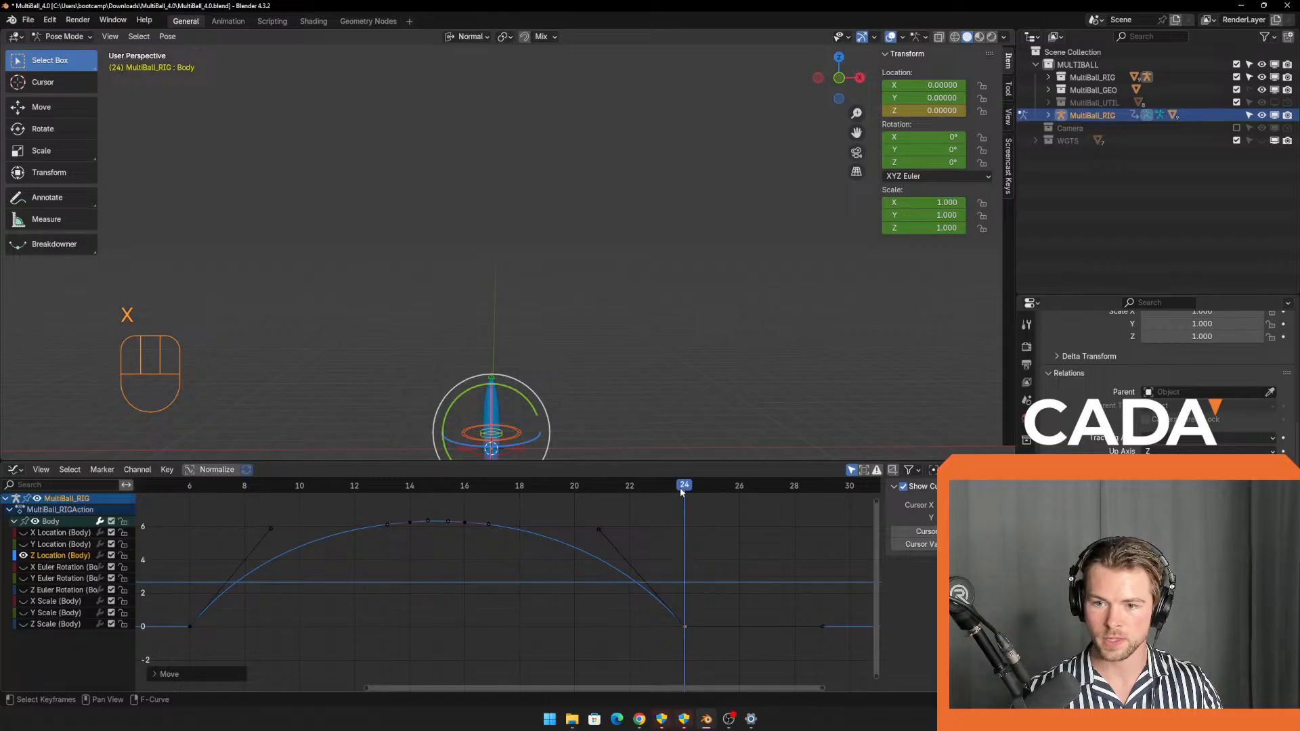
Go to frame 6 and try hiding the rig controls by toggling the WGTS collection and the MultiBall_RIG armature.
left_click_drag(681, 492, 197, 521)
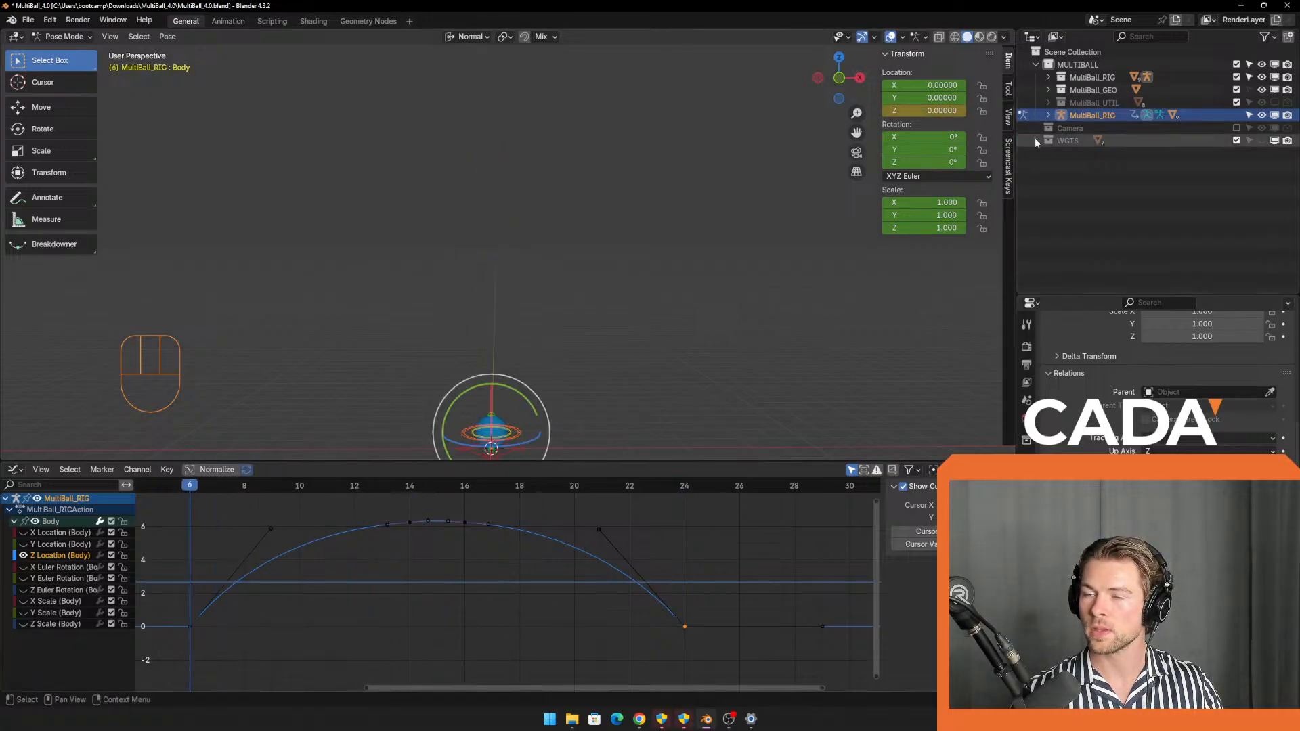
left_click(1235, 140)
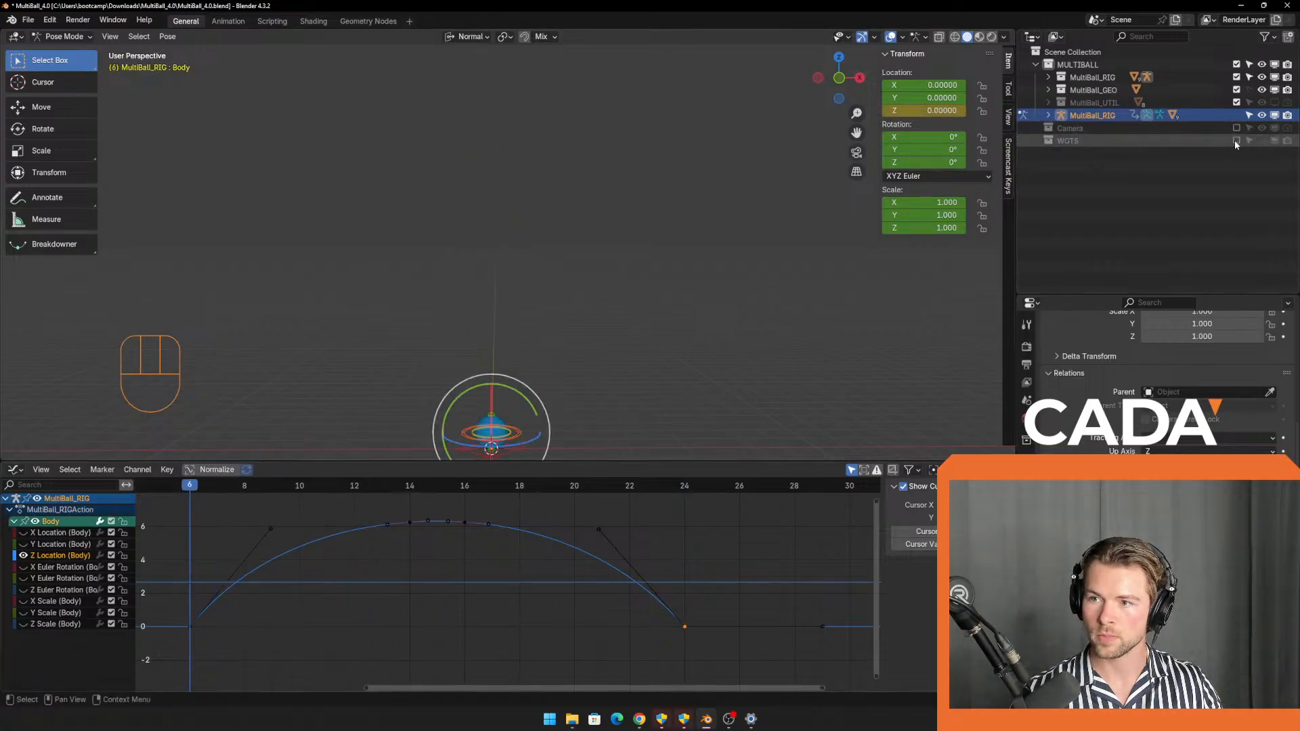
left_click(1048, 115)
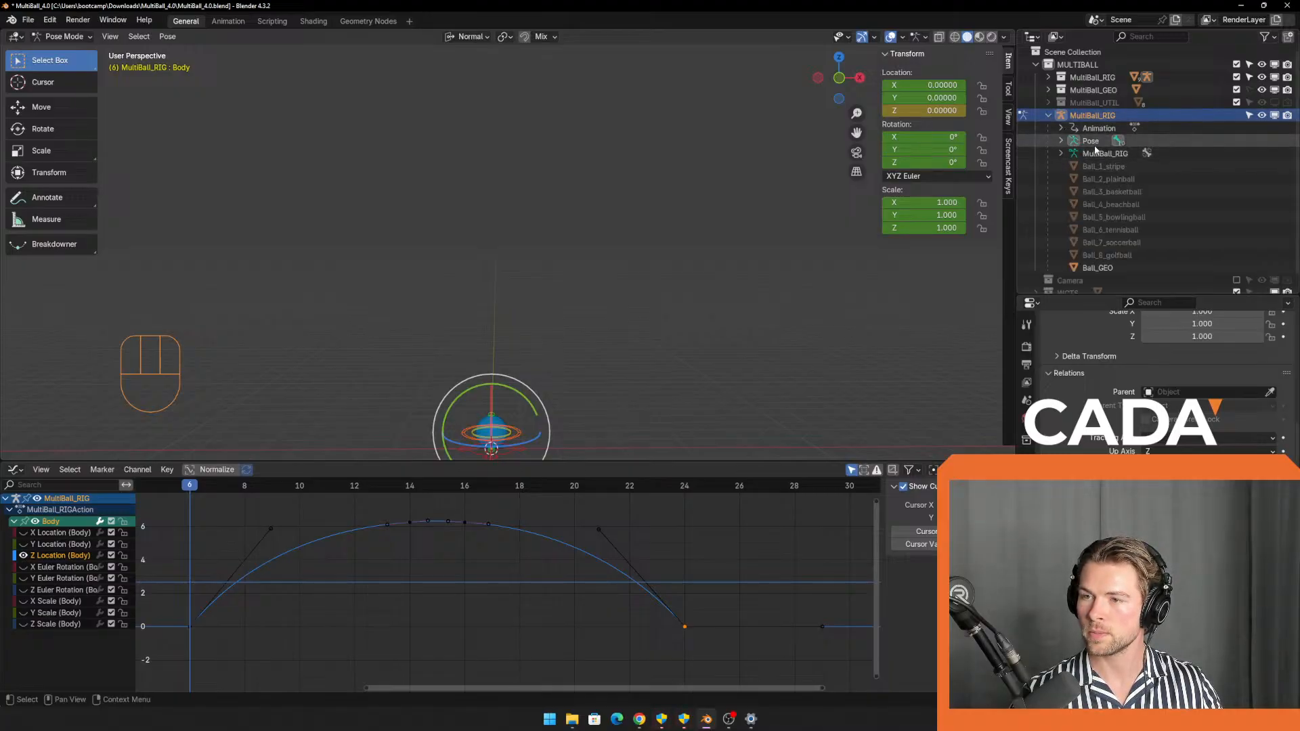
left_click(1260, 116)
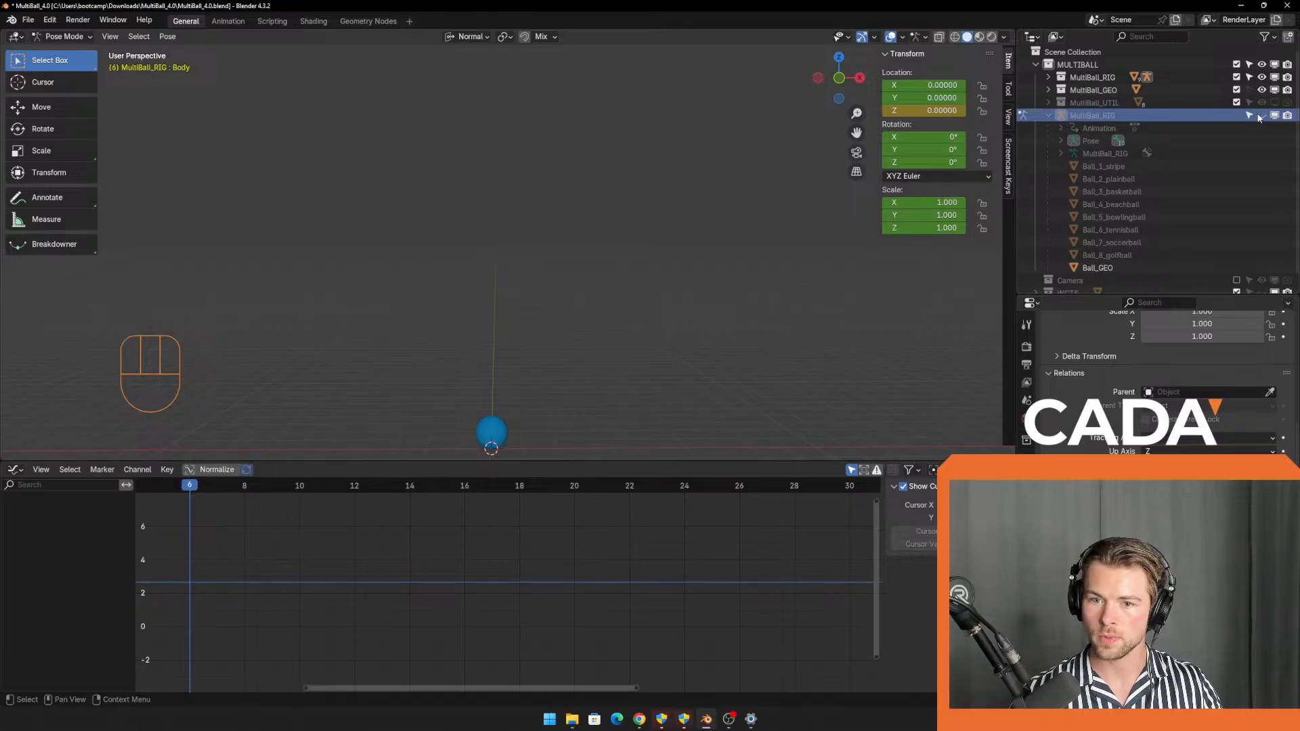
left_click(1261, 115)
middle_click_drag(575, 386, 616, 318, "shift")
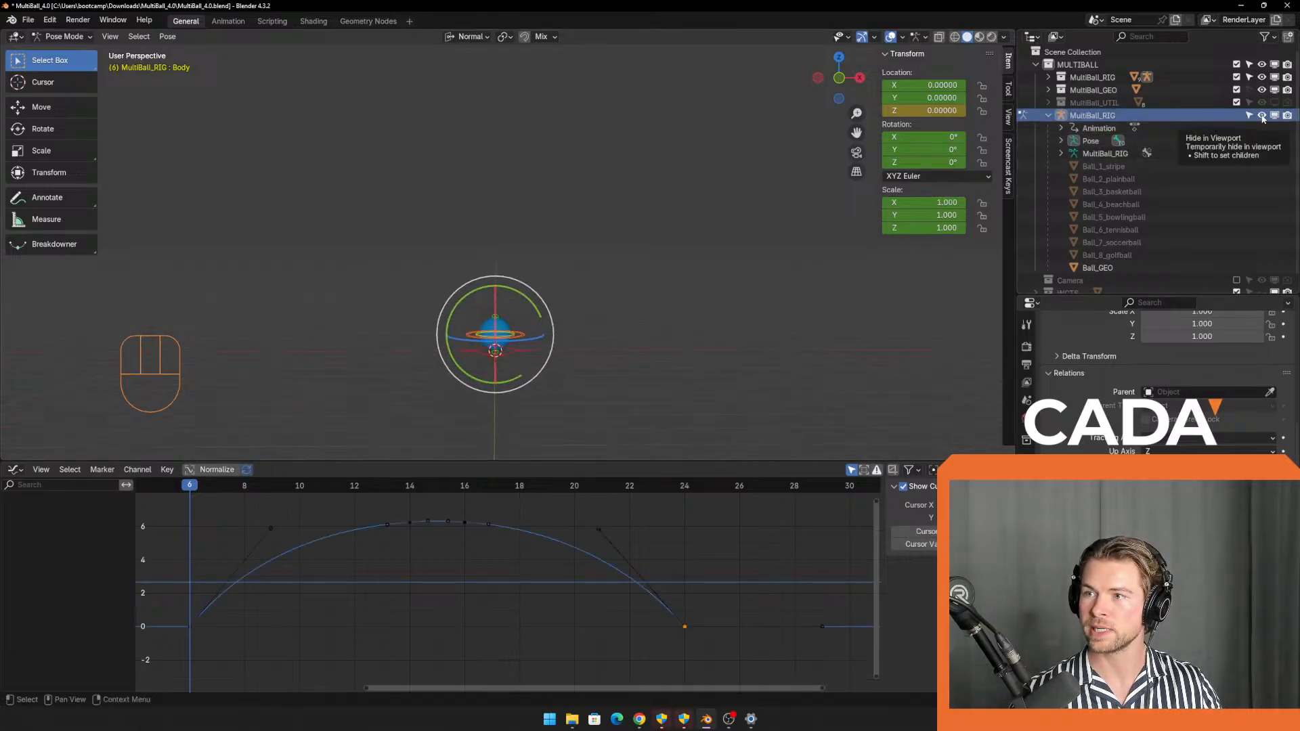
left_click(1049, 115)
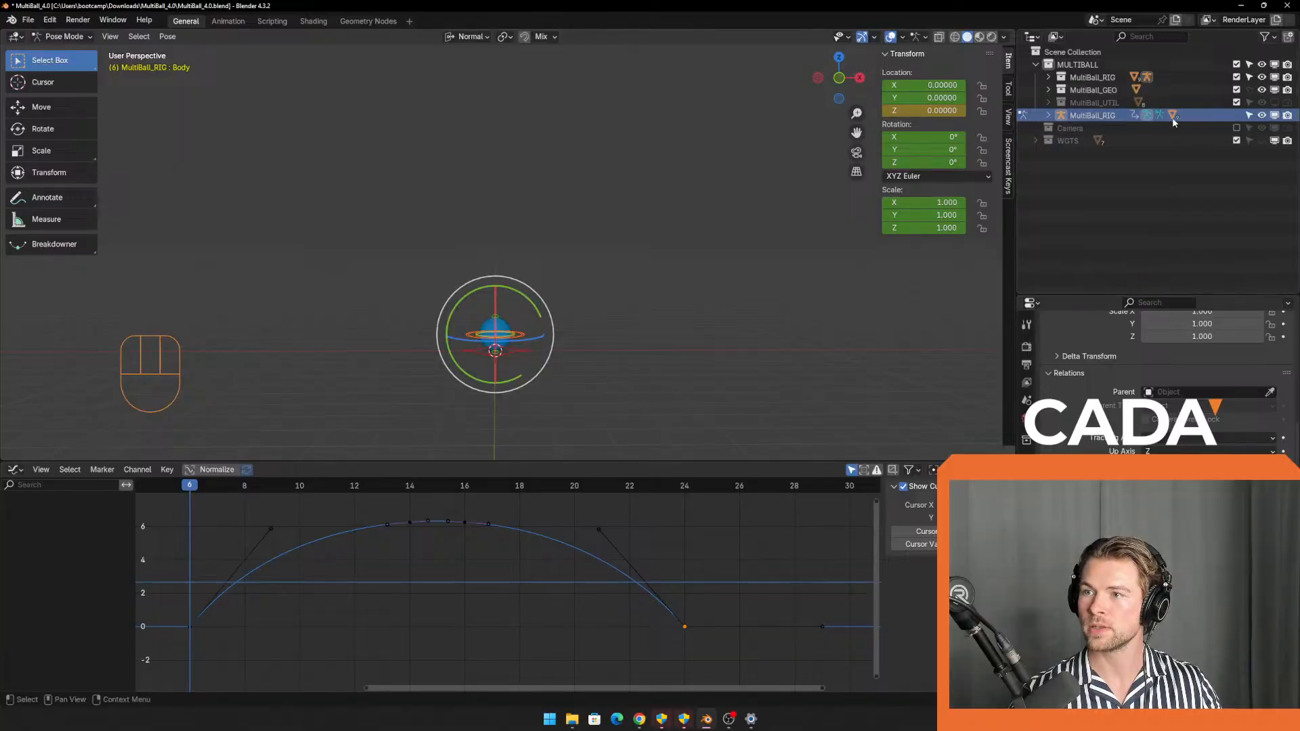
Hide the MultiBall_RIG armature, play back the jump to review its timing, and show the armature again.
left_click(1261, 116)
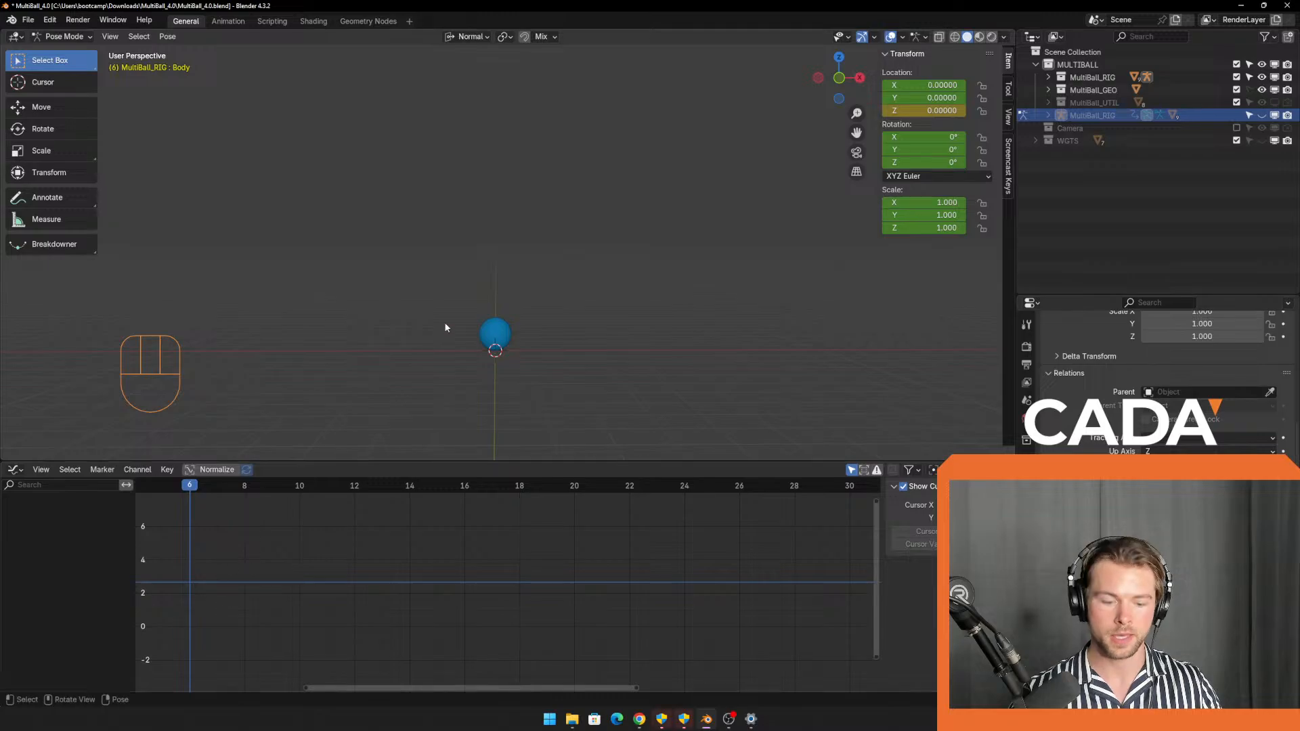
key("space")
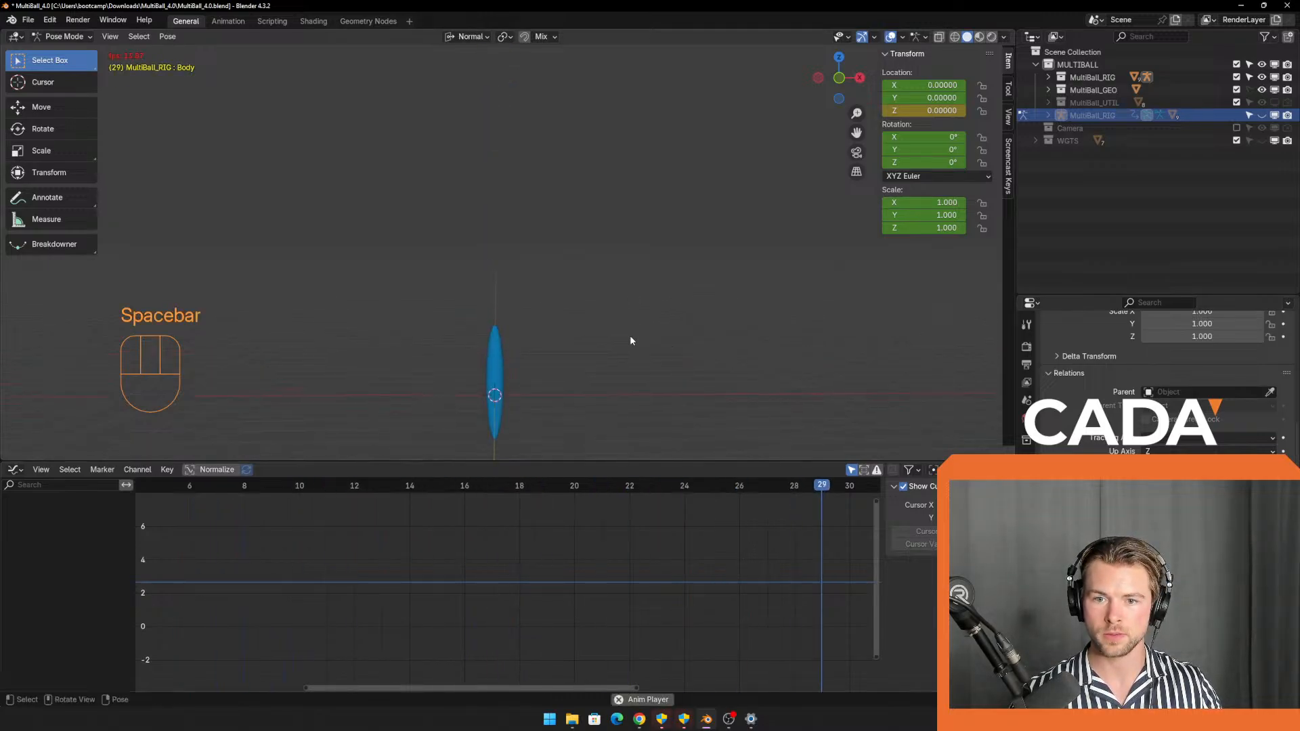
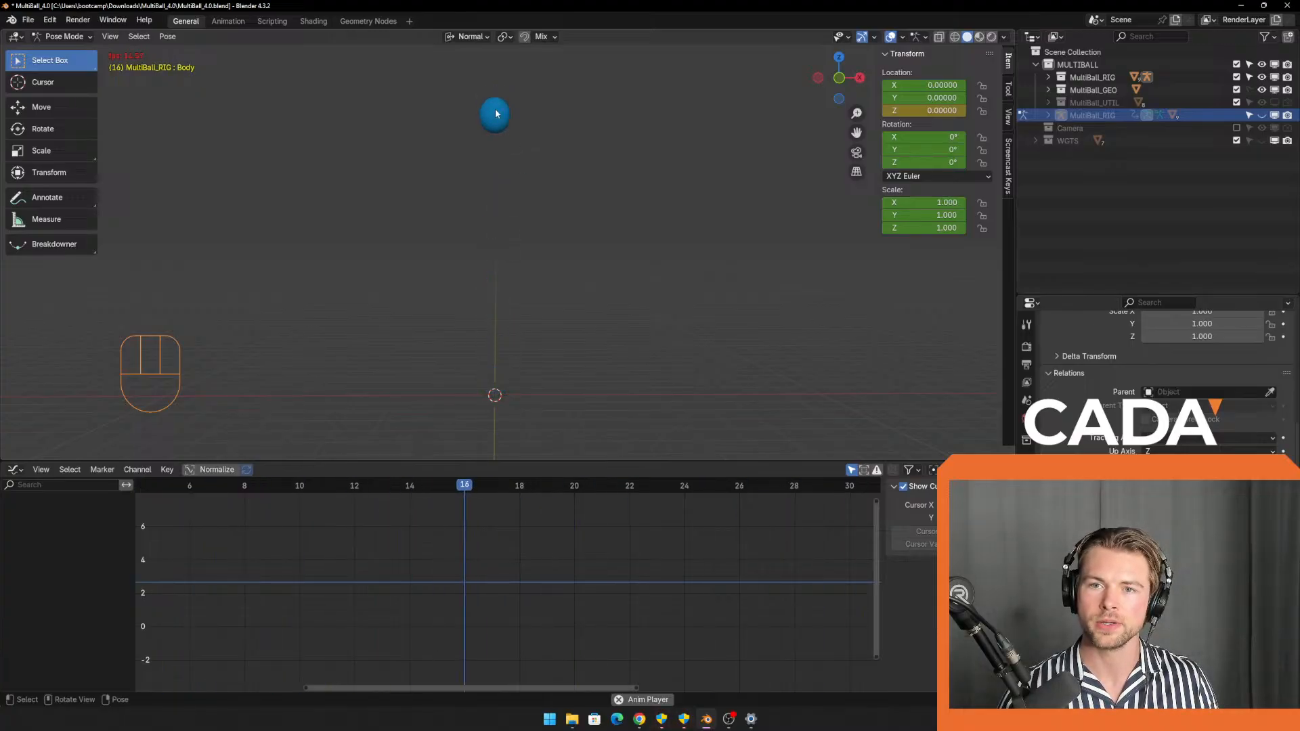
key("space")
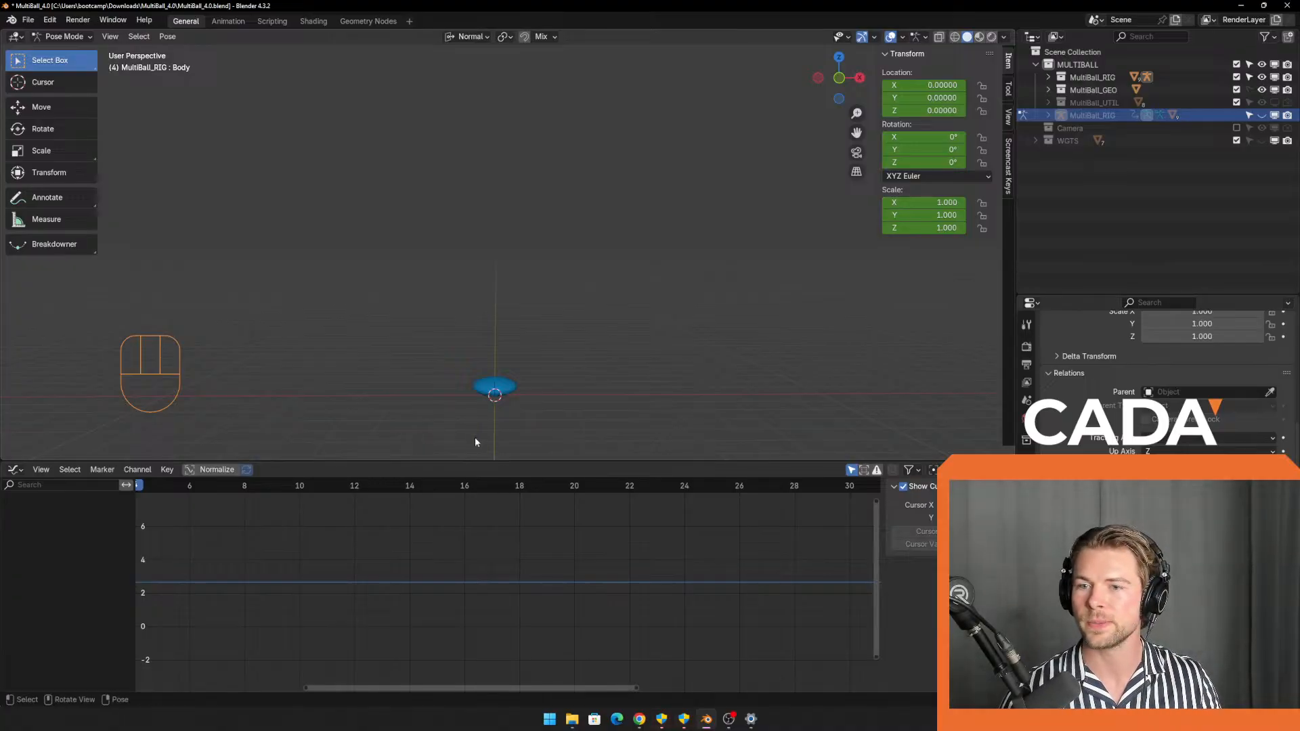
left_click(1262, 115)
scroll(520, 441, "up", 2)
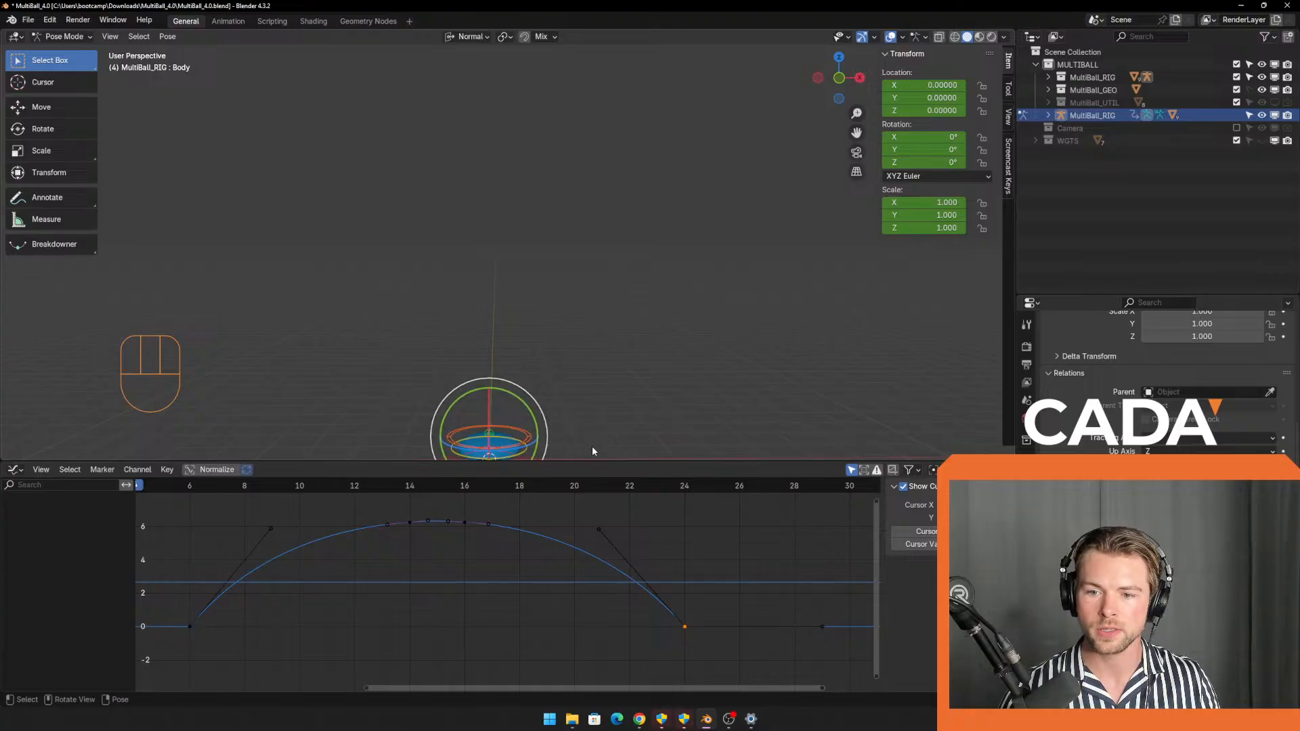
Move the Body curve's landing keyframe two frames earlier to frame 22, along the time axis only.
left_click_drag(599, 503, 655, 500)
key("g")
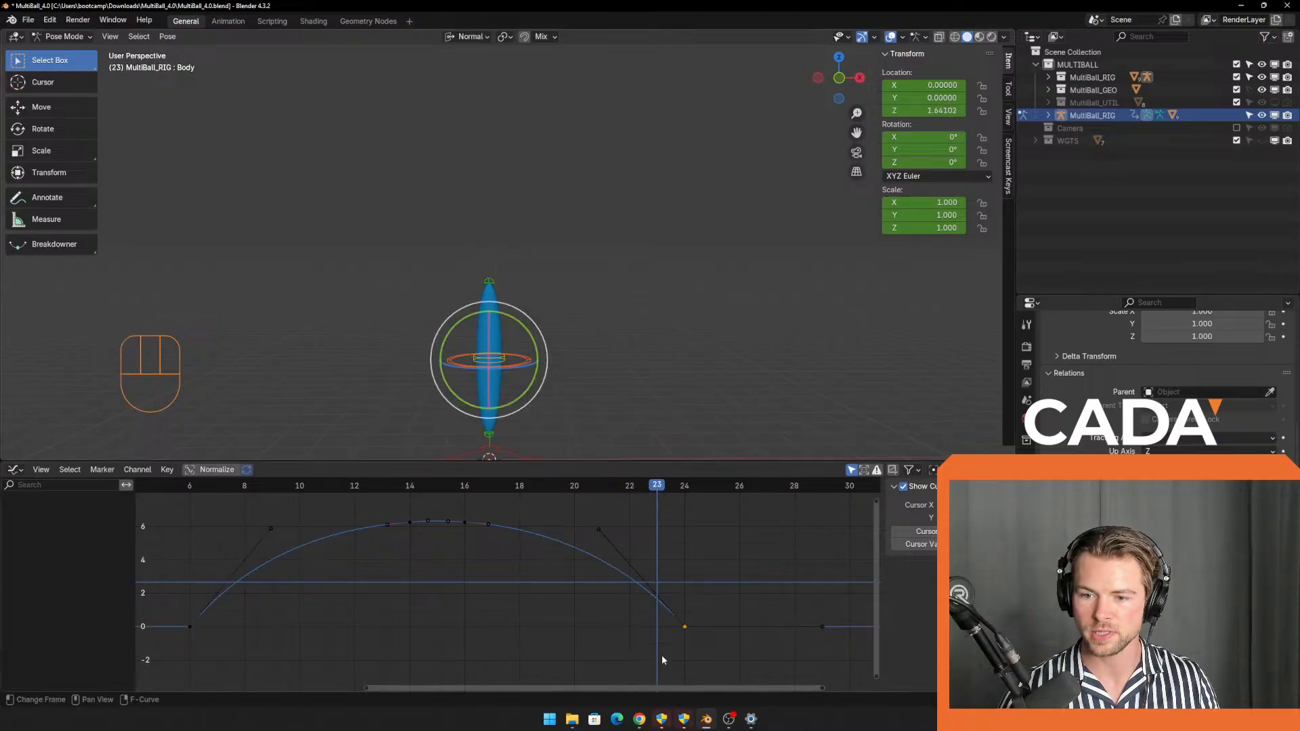
key("z")
key("x")
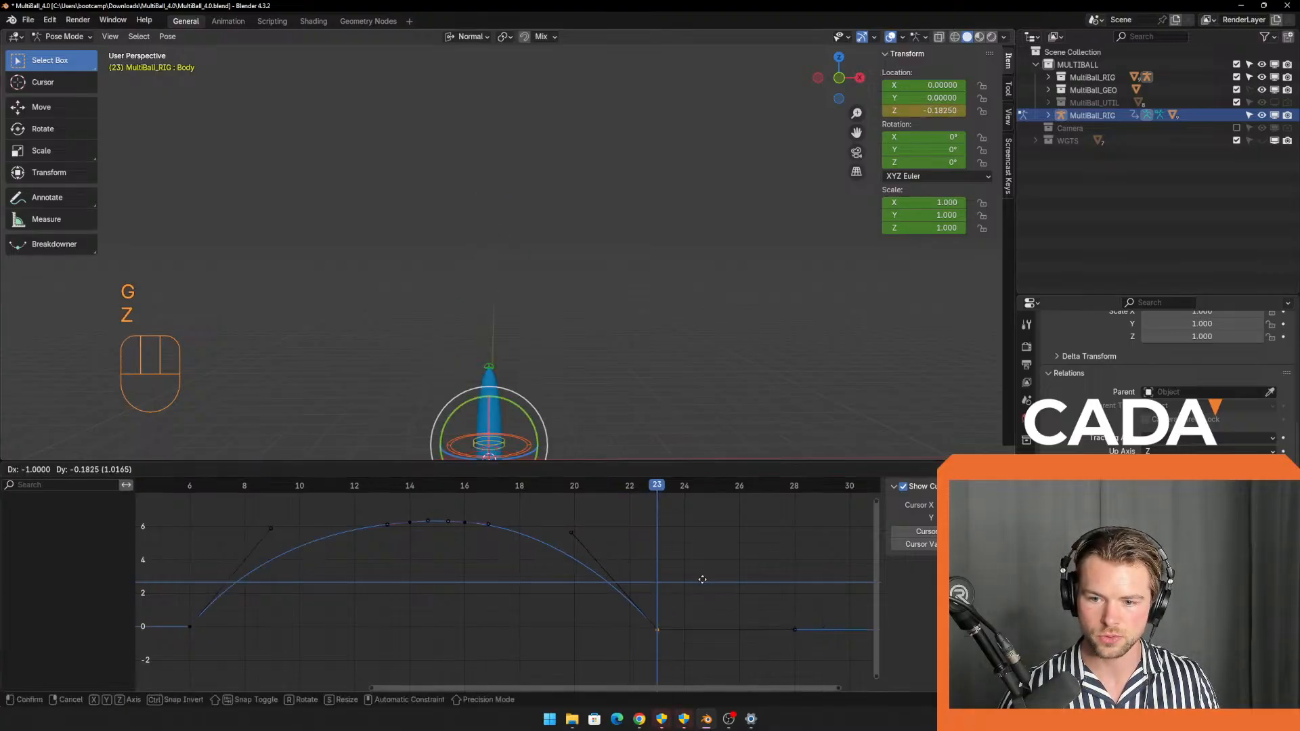
left_click(658, 571)
Select the ball's Top control and shift its last two keyframes two frames later, to frames 17 and 21, along the time axis only.
left_click_drag(656, 490, 272, 493)
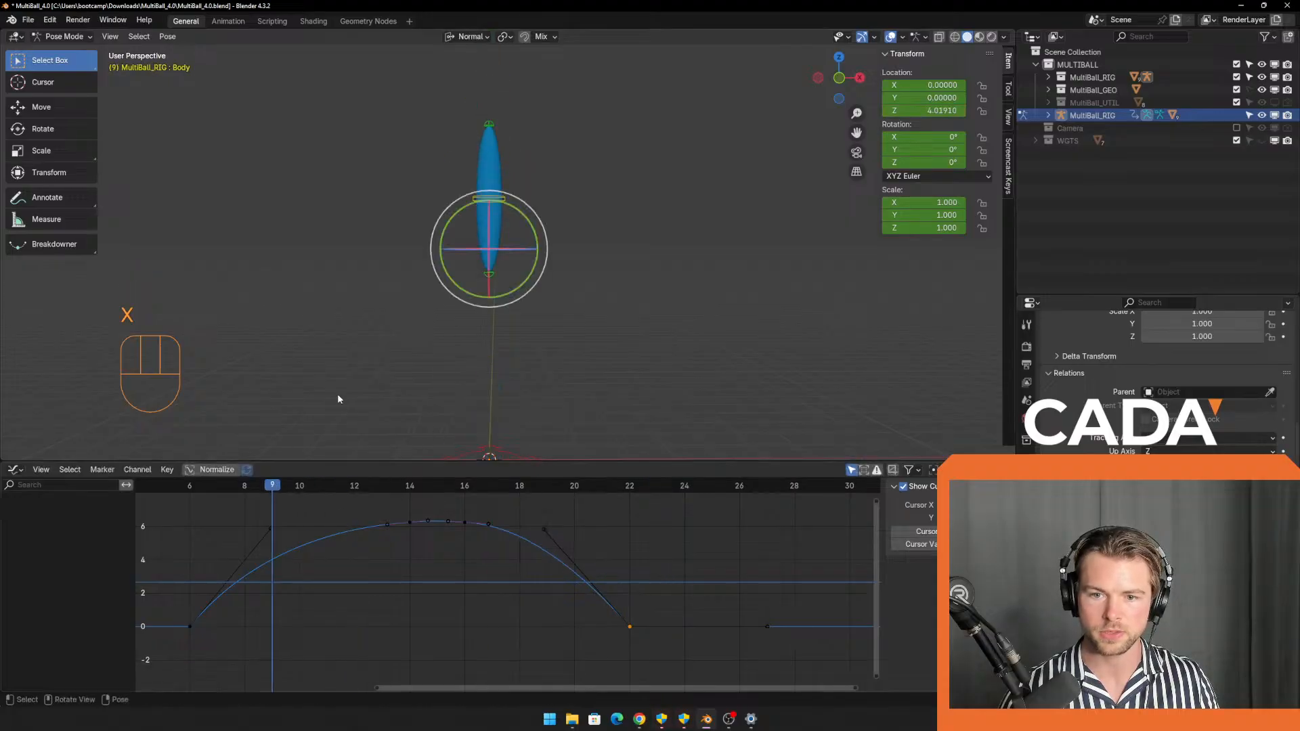
left_click(489, 124)
left_click(306, 493)
left_click_drag(306, 500, 435, 518)
middle_click_drag(419, 369, 431, 402, "shift")
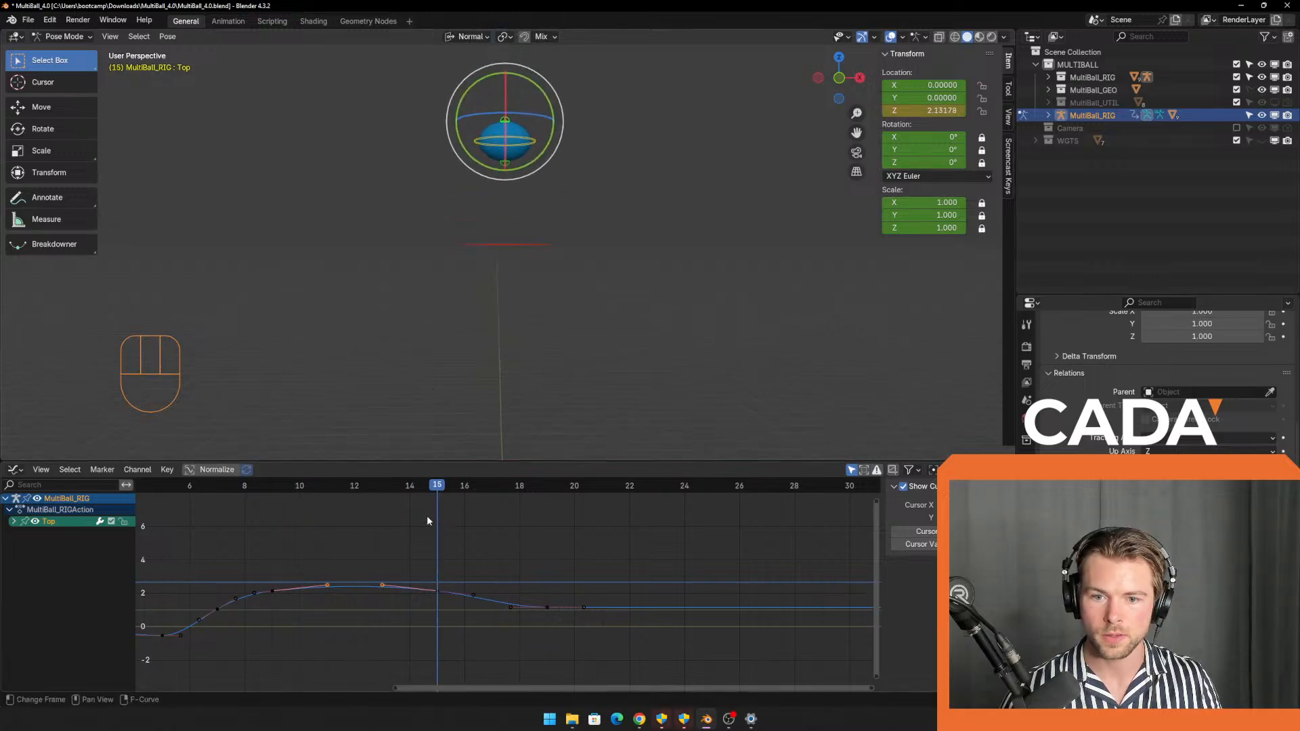
left_click_drag(435, 494, 489, 490)
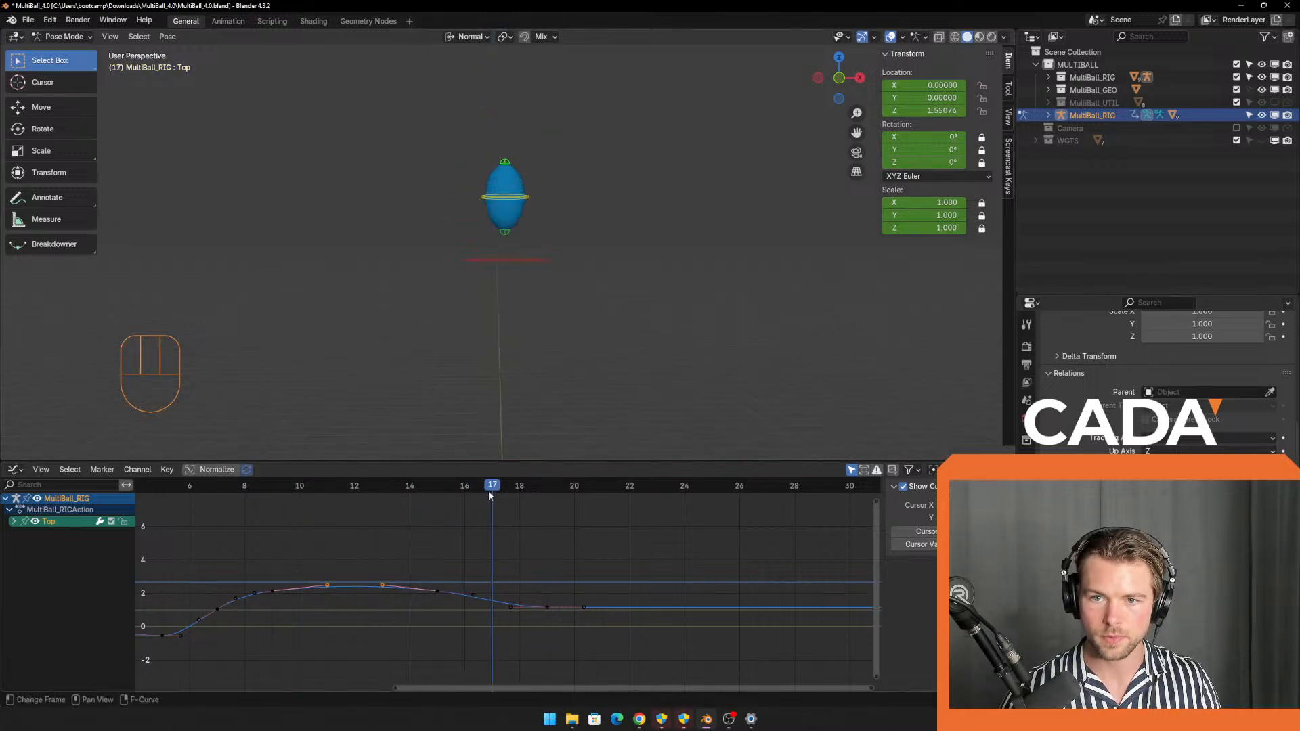
left_click_drag(392, 522, 592, 613)
key("g")
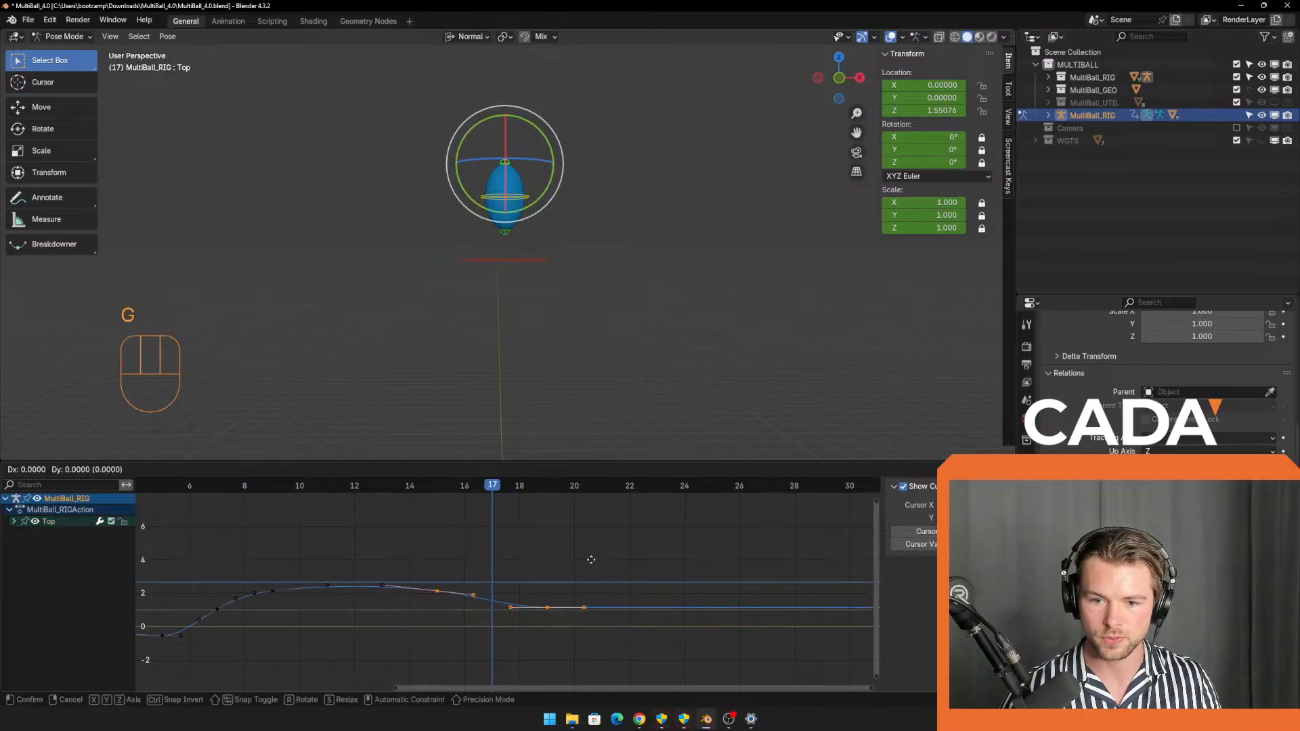
key("x")
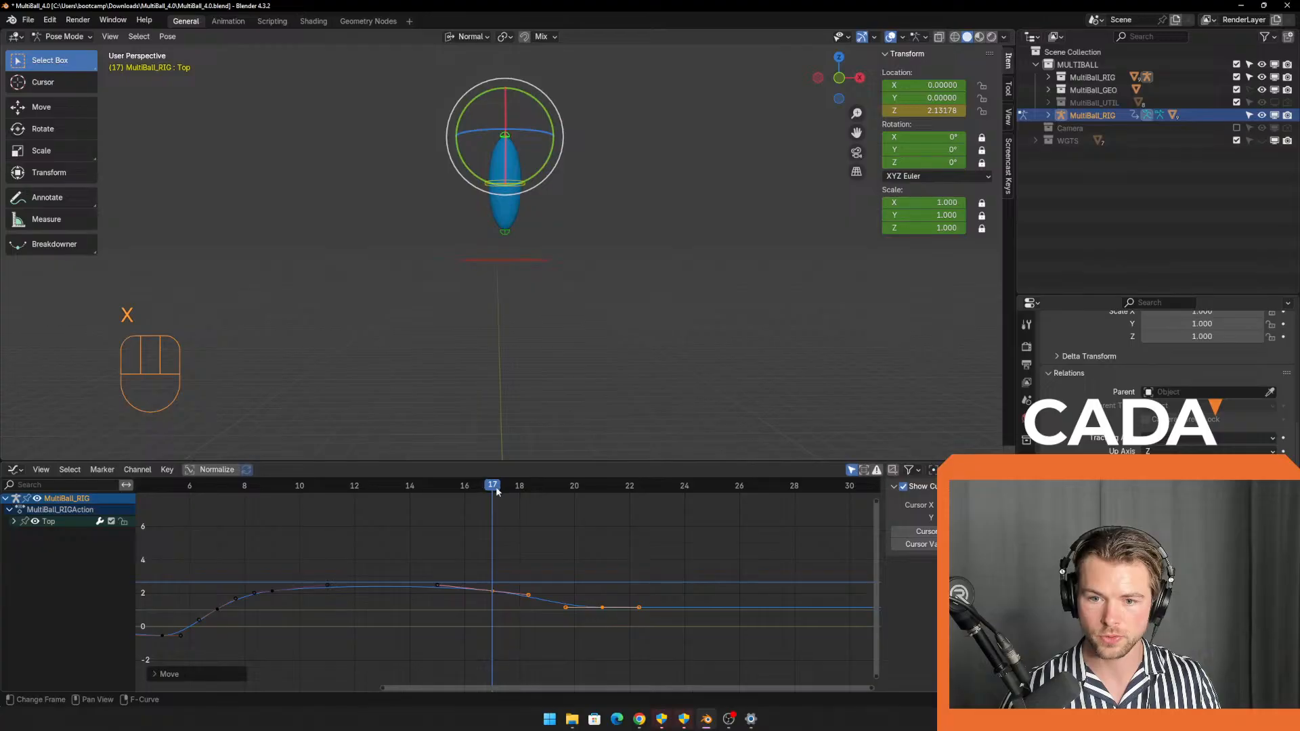
Scrub through the fall to frame 22 and set the Top control's Z Location to 0 there.
left_click_drag(437, 486, 600, 549)
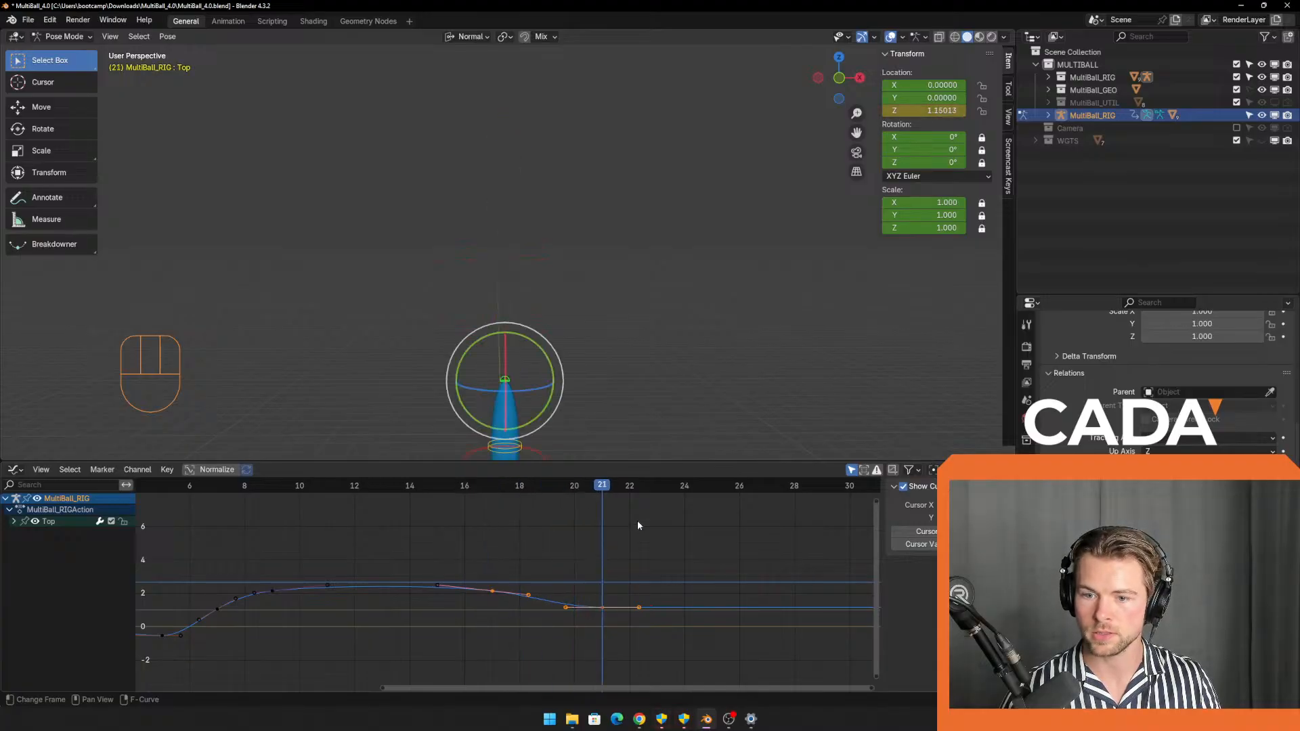
scroll(559, 417, "down", 4)
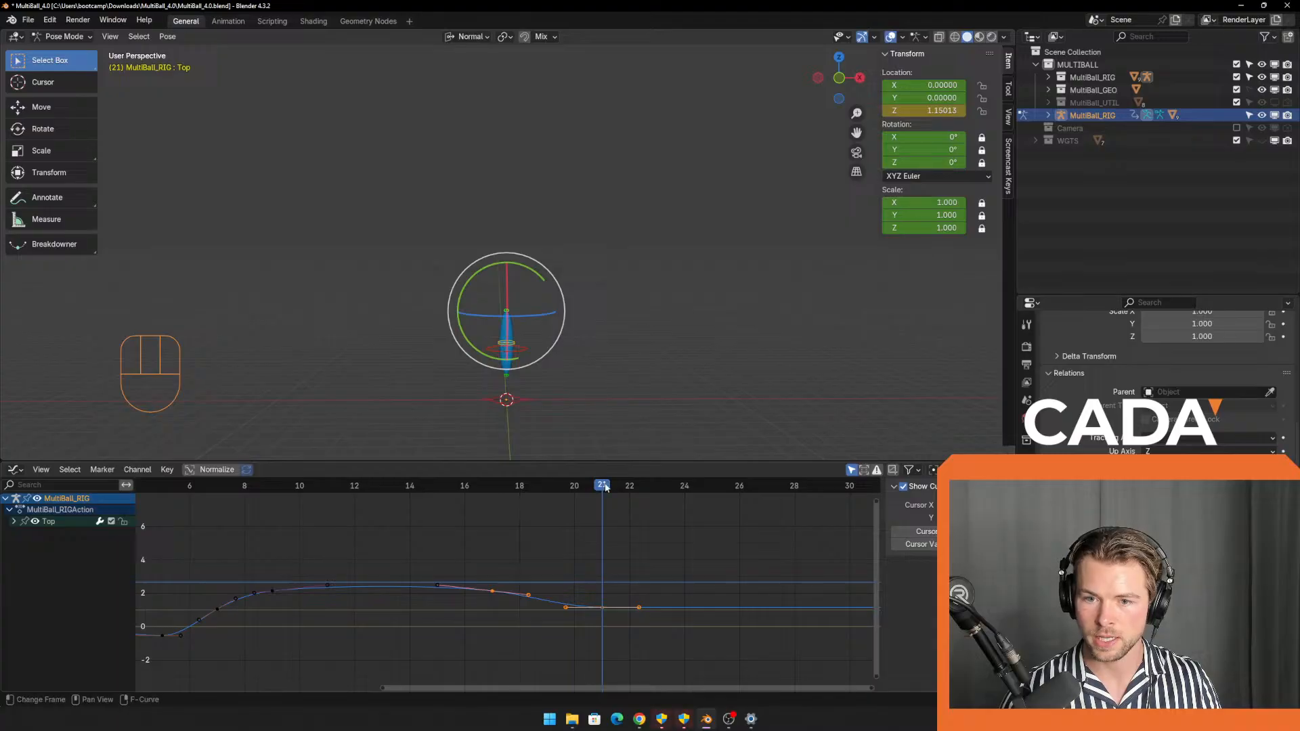
left_click_drag(603, 486, 633, 489)
left_click(932, 110)
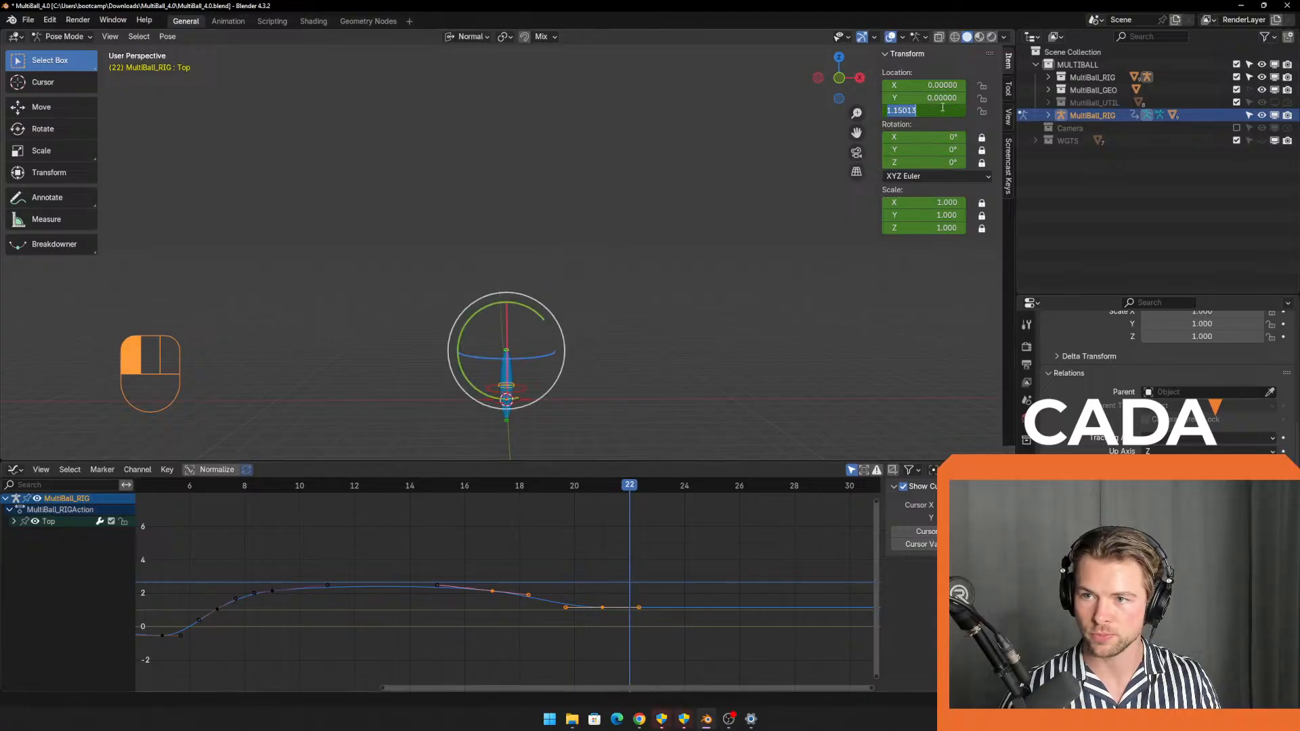
type("0")
key("Return")
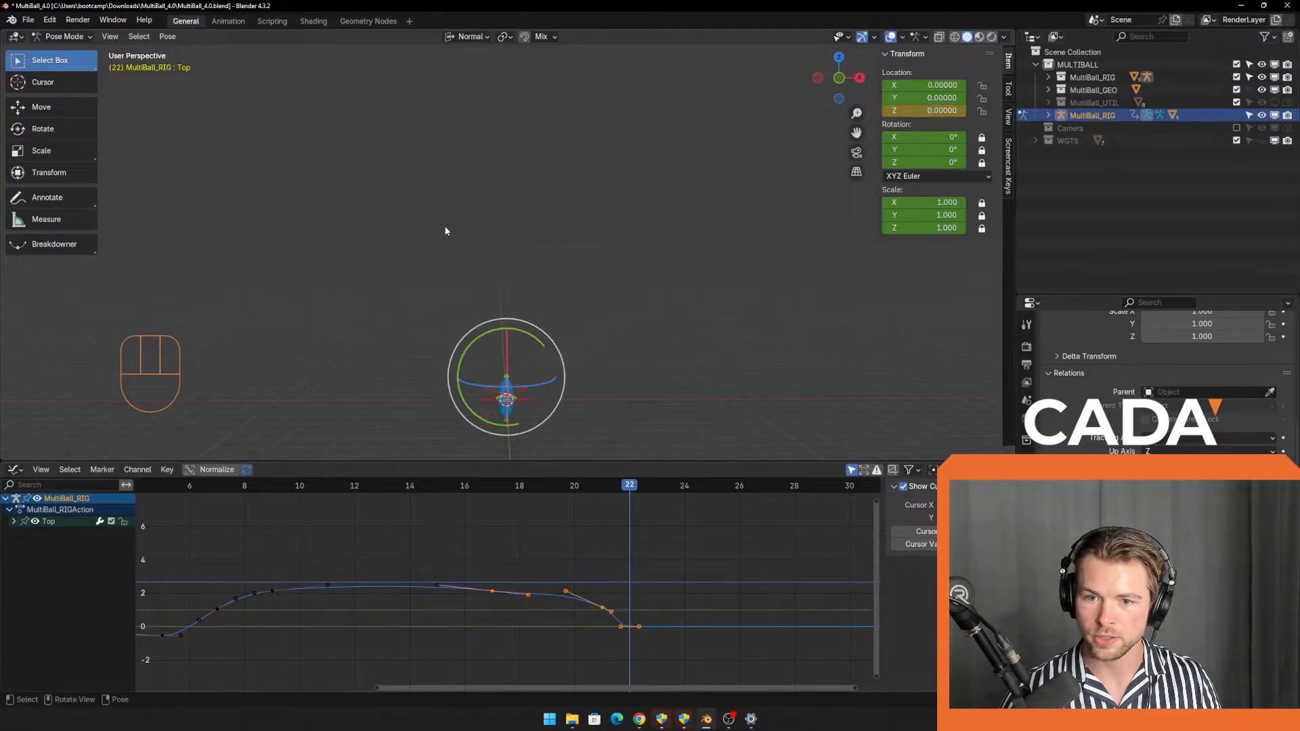
Lower the Top control along its Z axis at frame 22 to about -0.255.
scroll(576, 324, "up", 3)
middle_click_drag(583, 333, 593, 203, "shift")
scroll(553, 400, "up", 1)
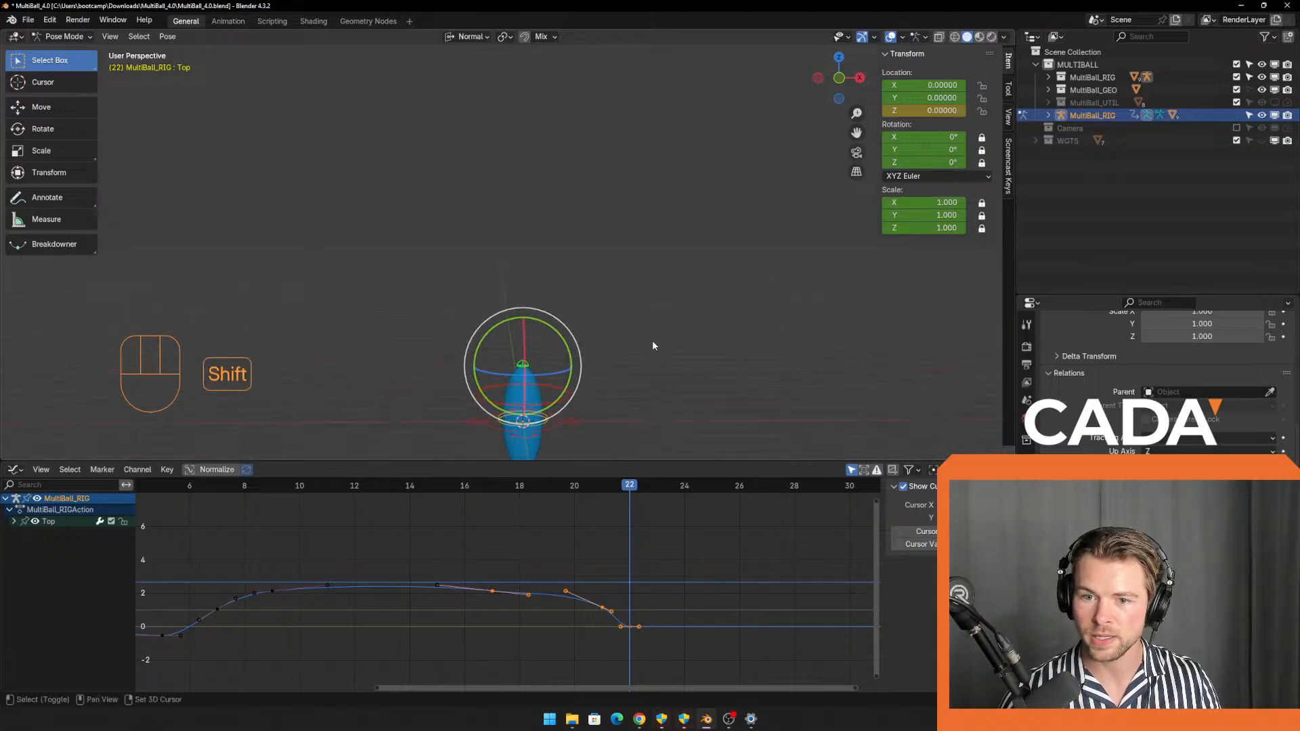
middle_click_drag(651, 341, 647, 225, "shift")
key("g")
key("z")
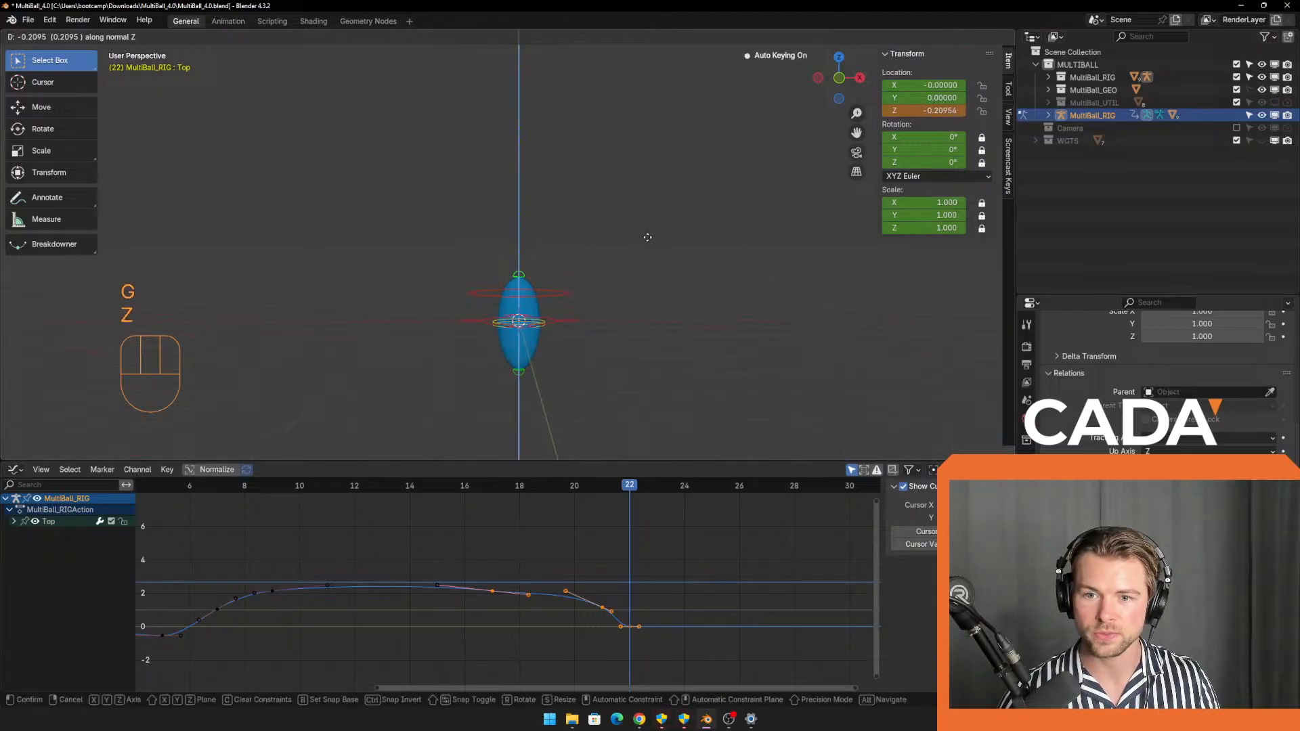
left_click(647, 239)
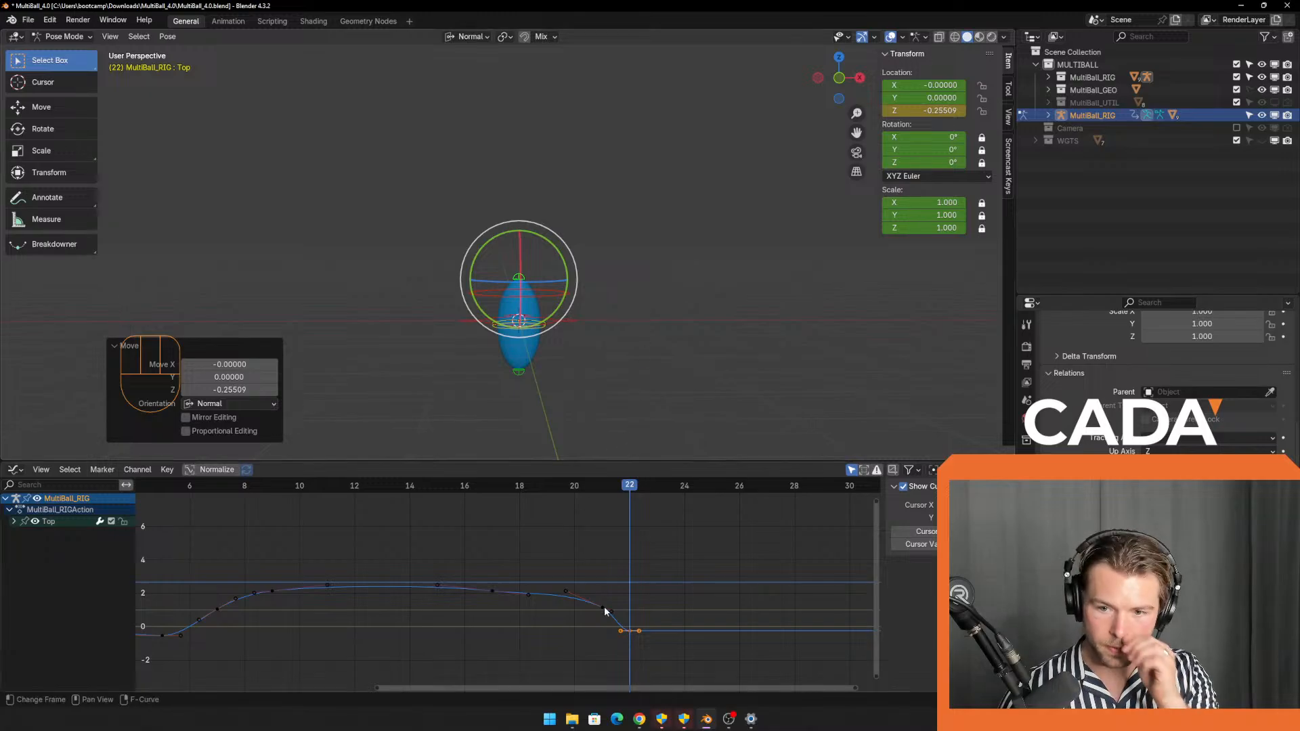
Examine the end of the Top curve around frame 22 while stepping one frame back and forward.
scroll(619, 629, "up", 3)
middle_click_drag(637, 624, 540, 487)
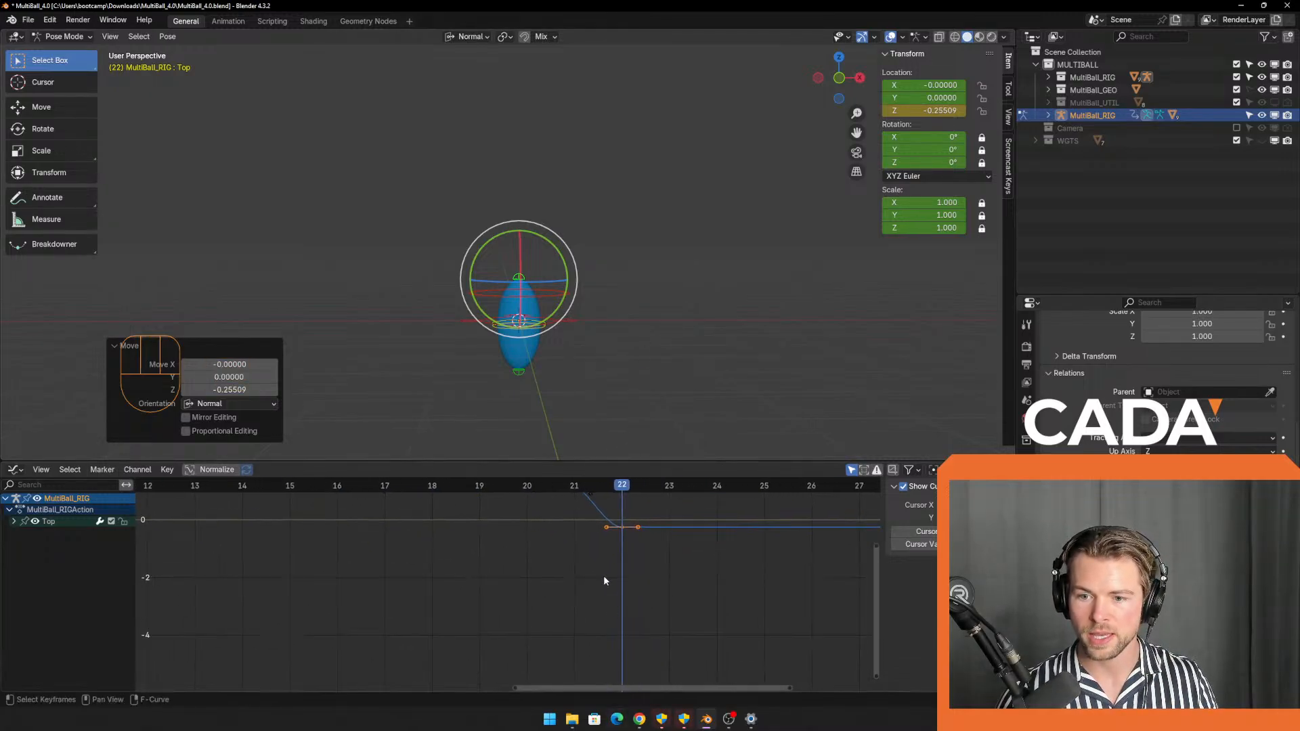
middle_click_drag(603, 576, 571, 619)
scroll(581, 582, "up", 8)
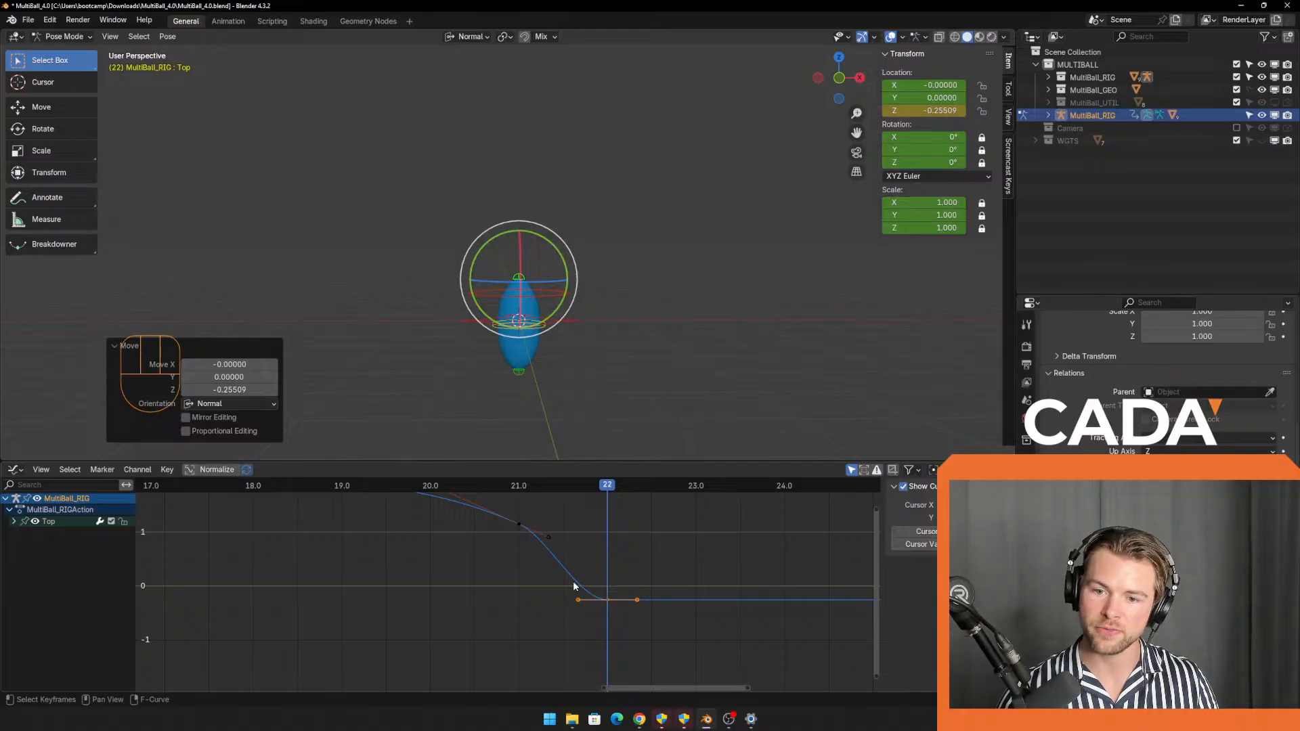
key("Left")
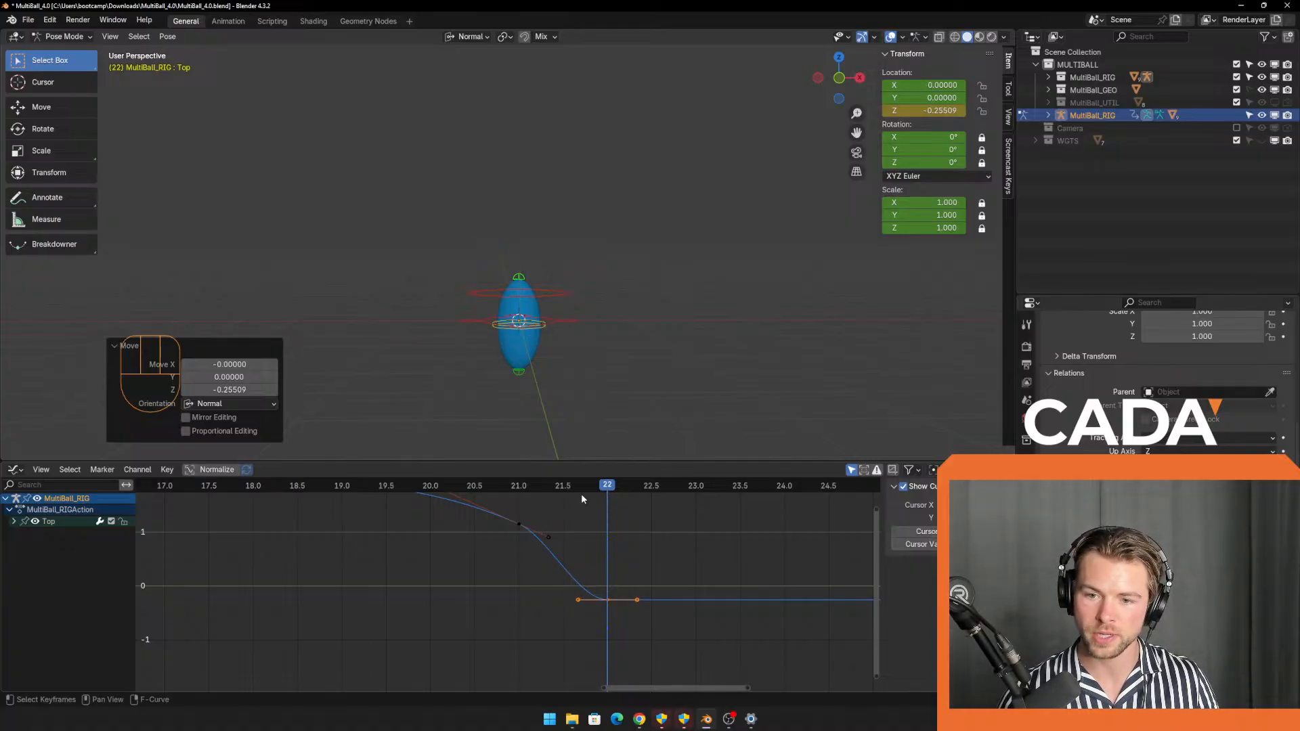
key("Right")
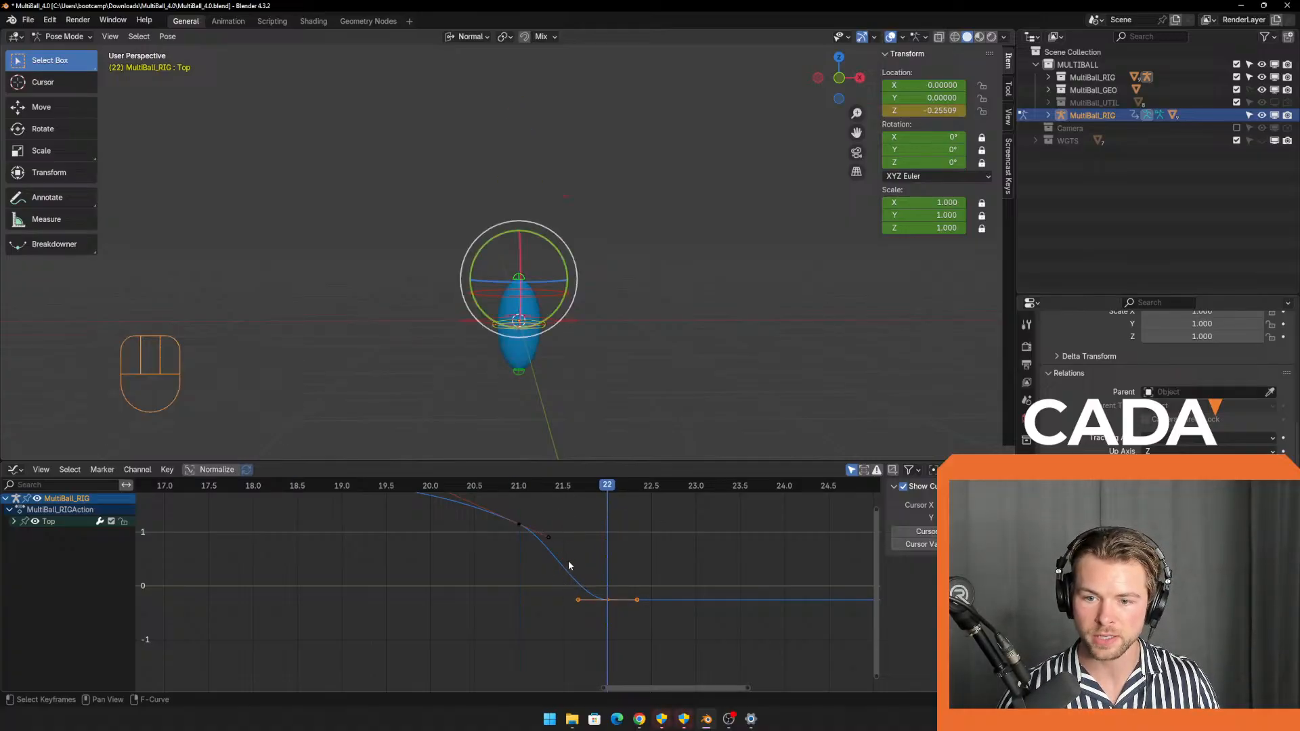
left_click_drag(510, 566, 696, 615)
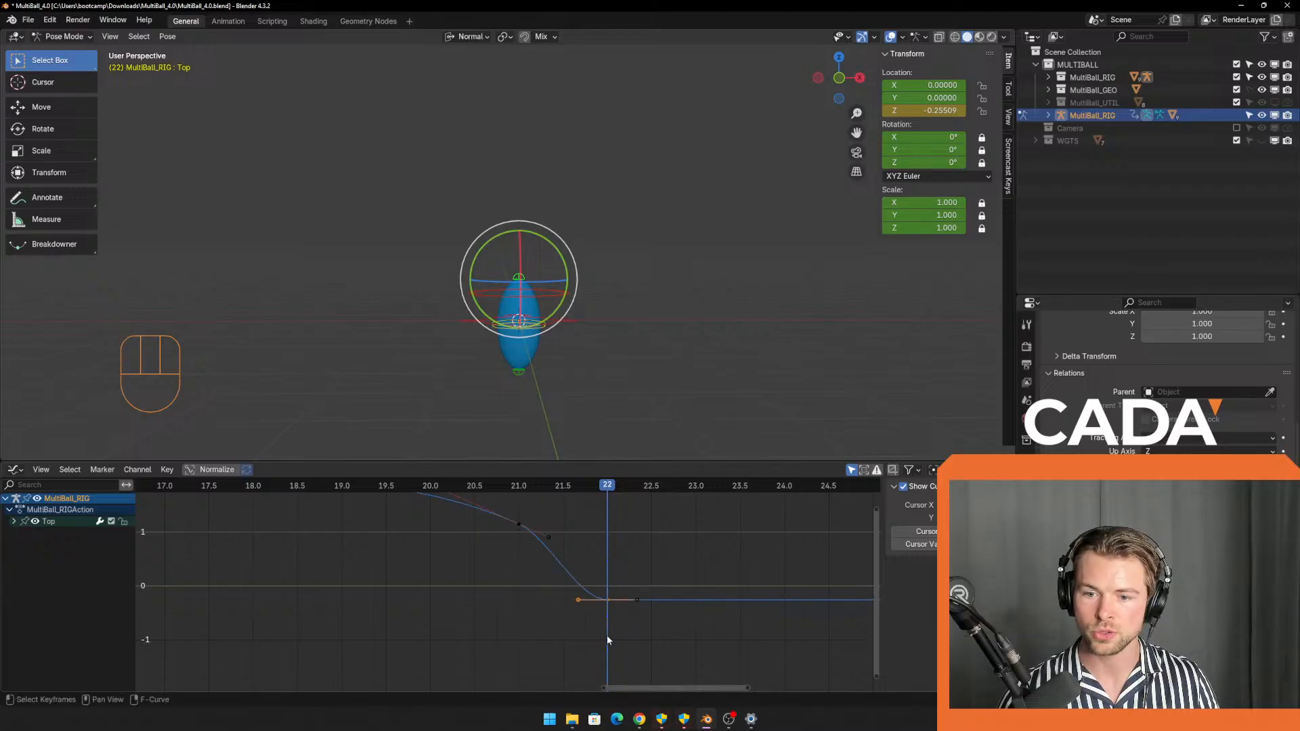
middle_click_drag(535, 639, 541, 641)
key("g")
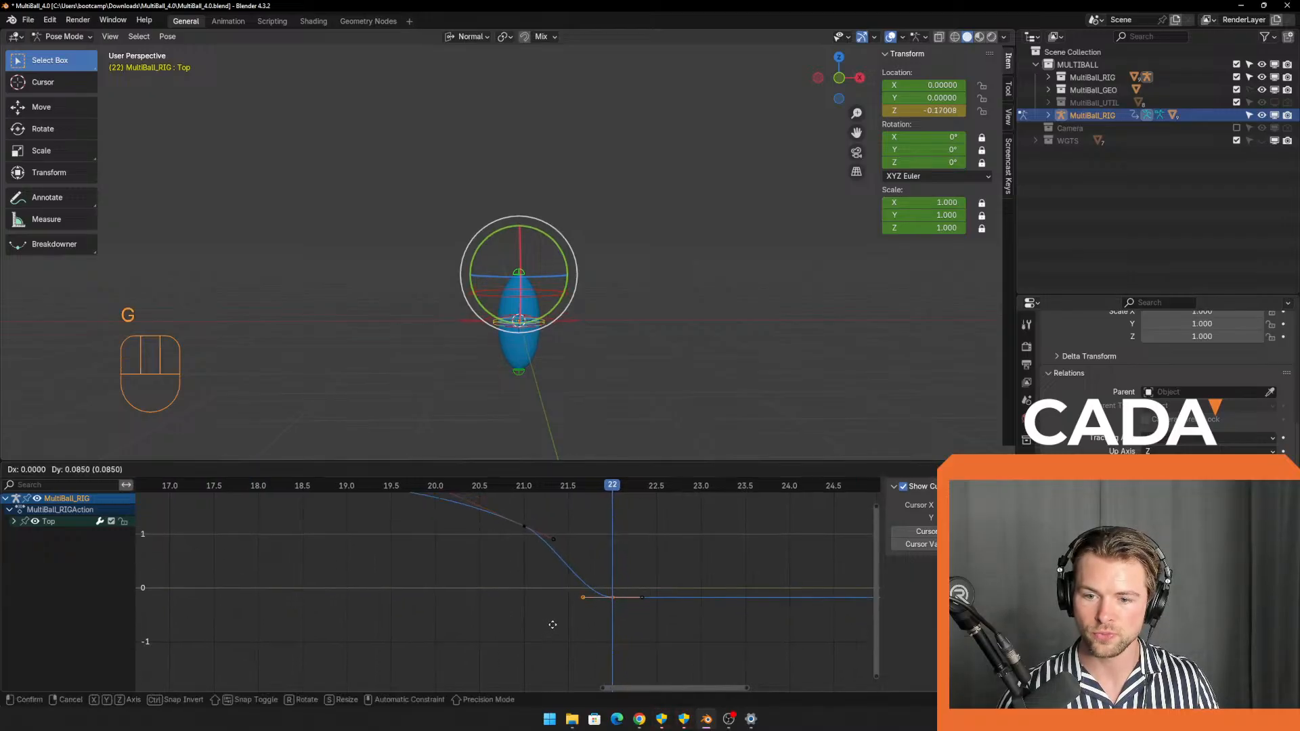
right_click(550, 623)
Raise the incoming handle of the Top curve's frame 22 keyframe so the curve drops steeply into the landing.
left_click_drag(538, 581, 583, 627)
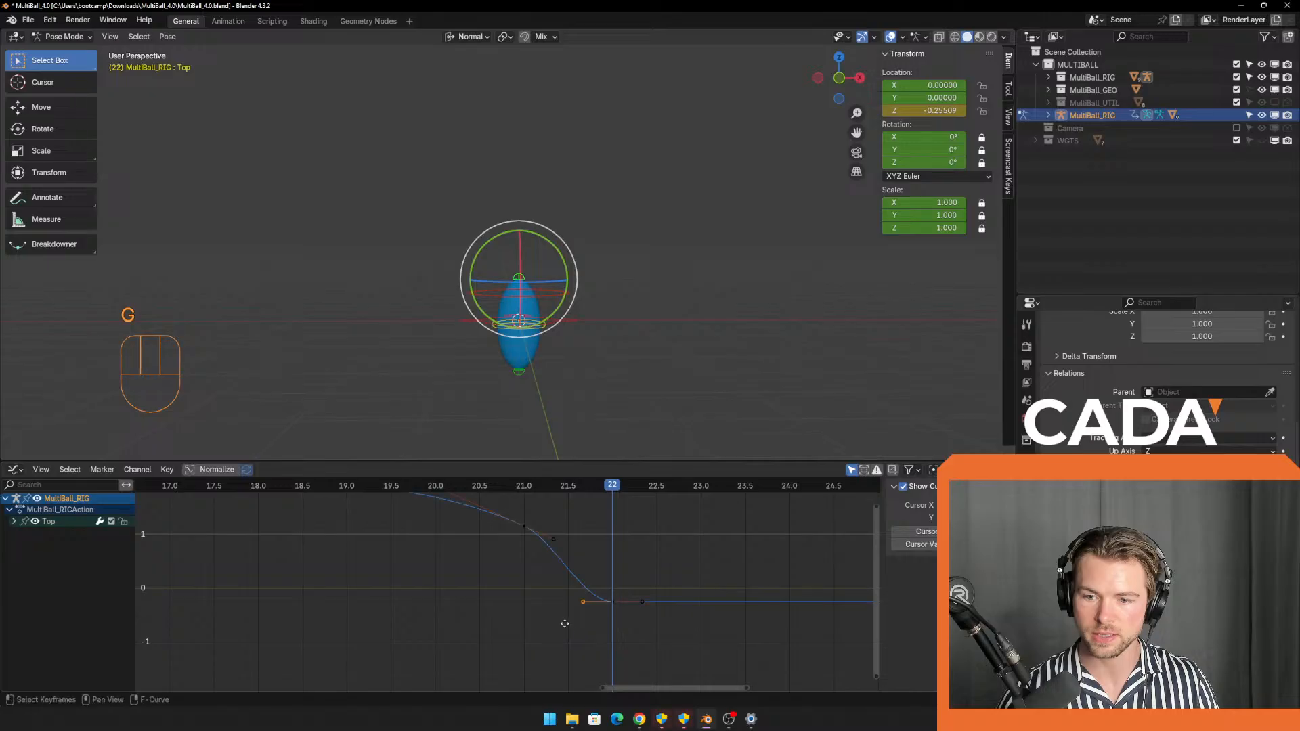
key("g")
left_click(576, 594)
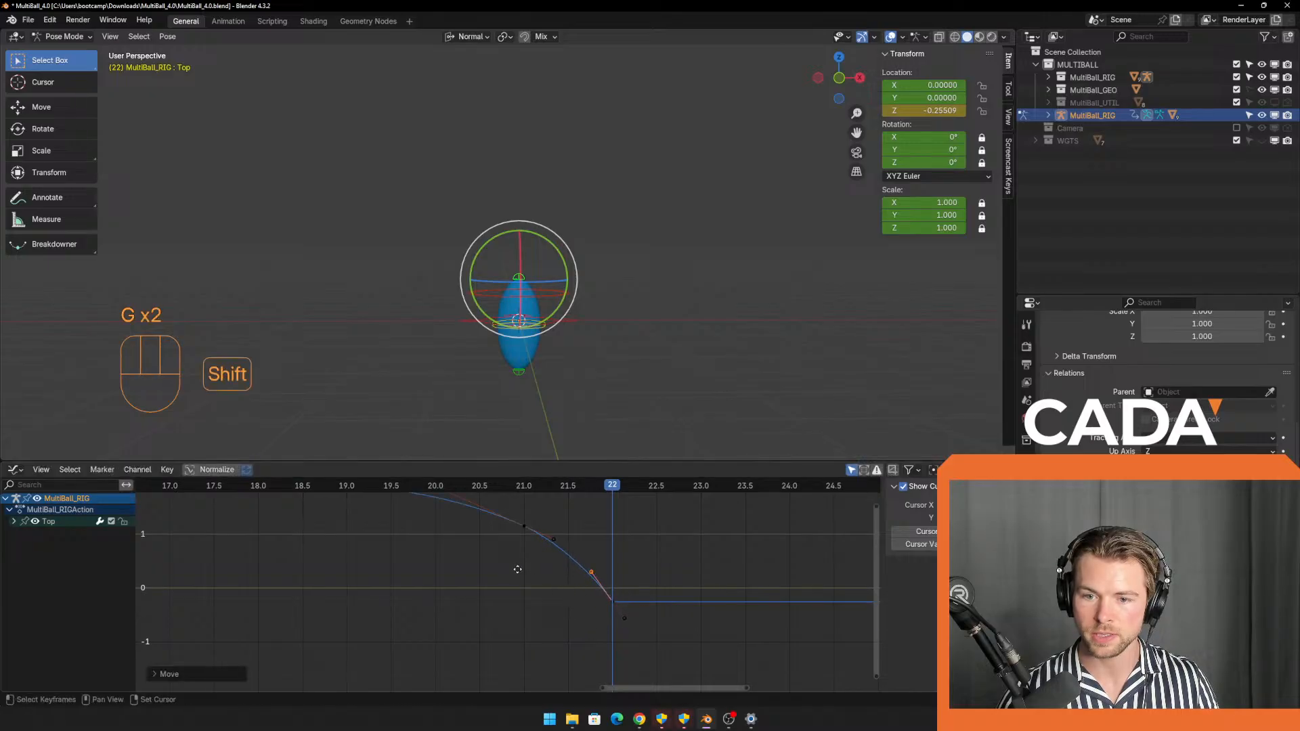
Go to frame 21 and delete the Top curve's keyframe there.
middle_click_drag(519, 568, 540, 626, "shift")
left_click_drag(527, 551, 571, 610)
left_click_drag(618, 490, 574, 501)
left_click_drag(577, 557, 528, 606)
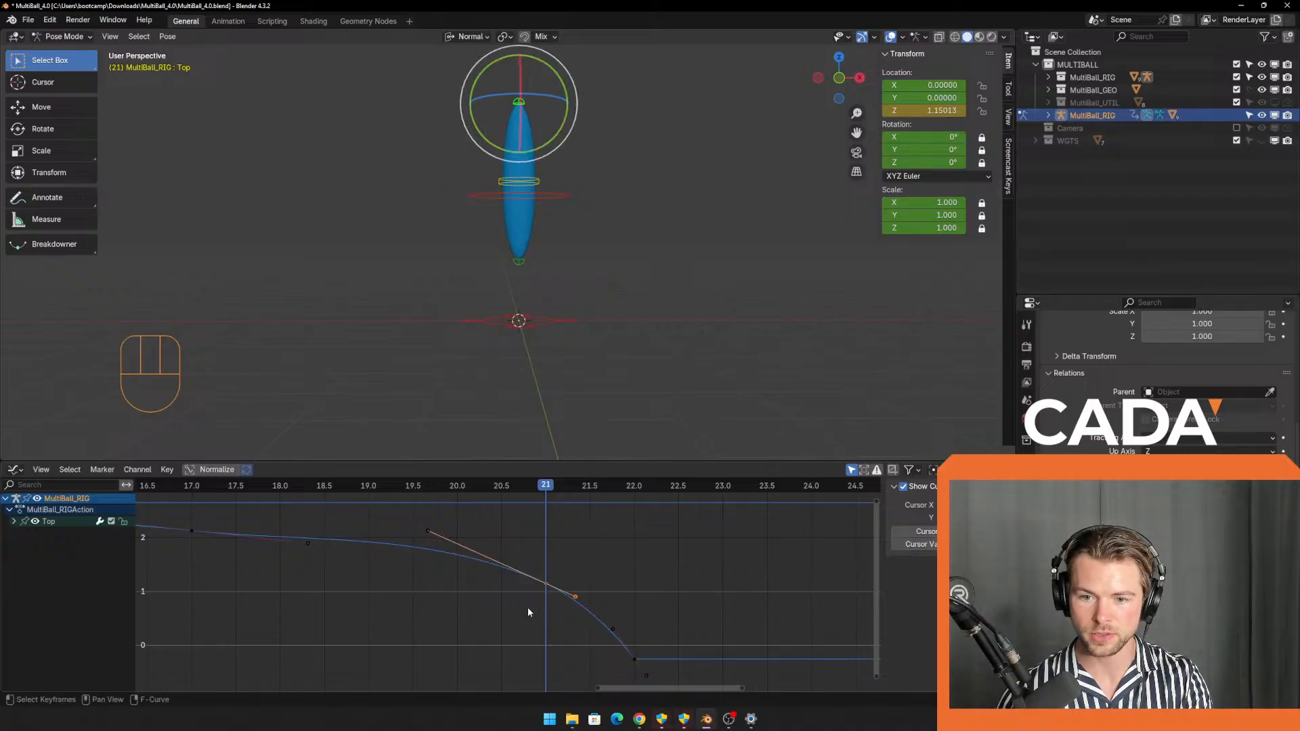
key("Delete")
left_click(631, 621)
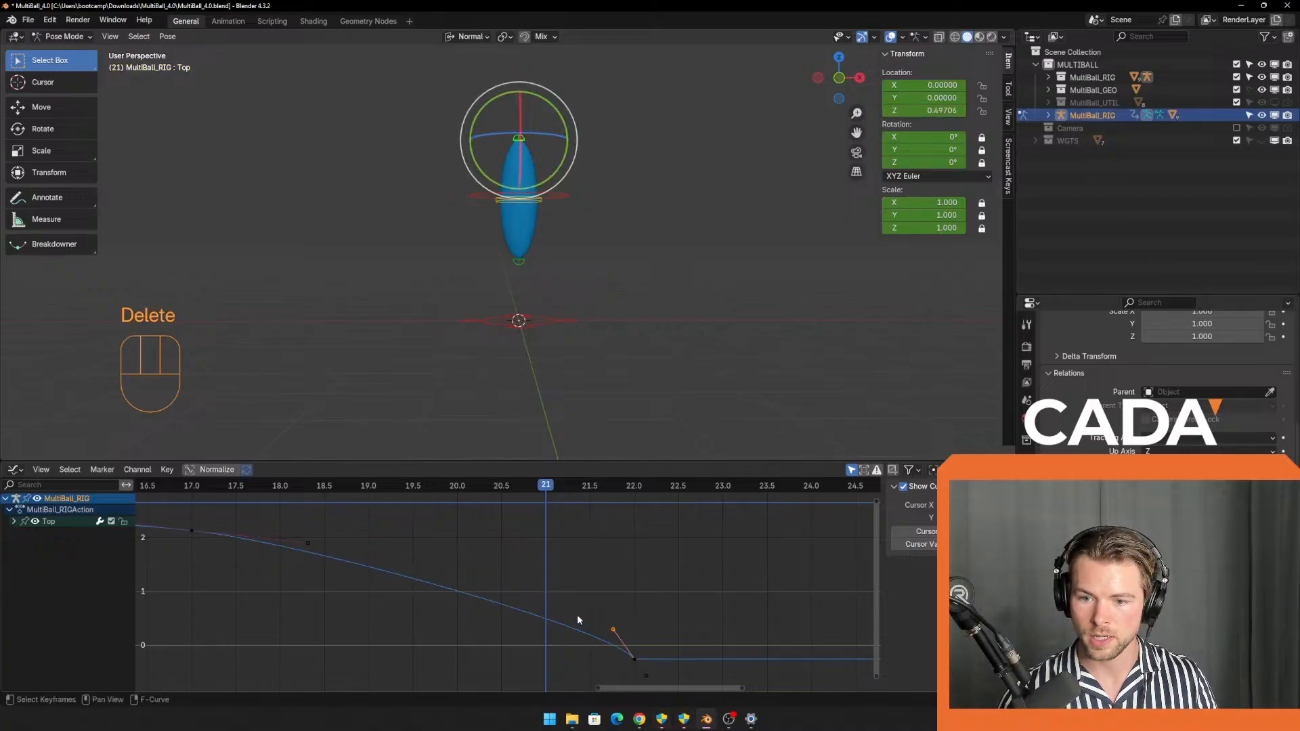
middle_click_drag(577, 618, 606, 595)
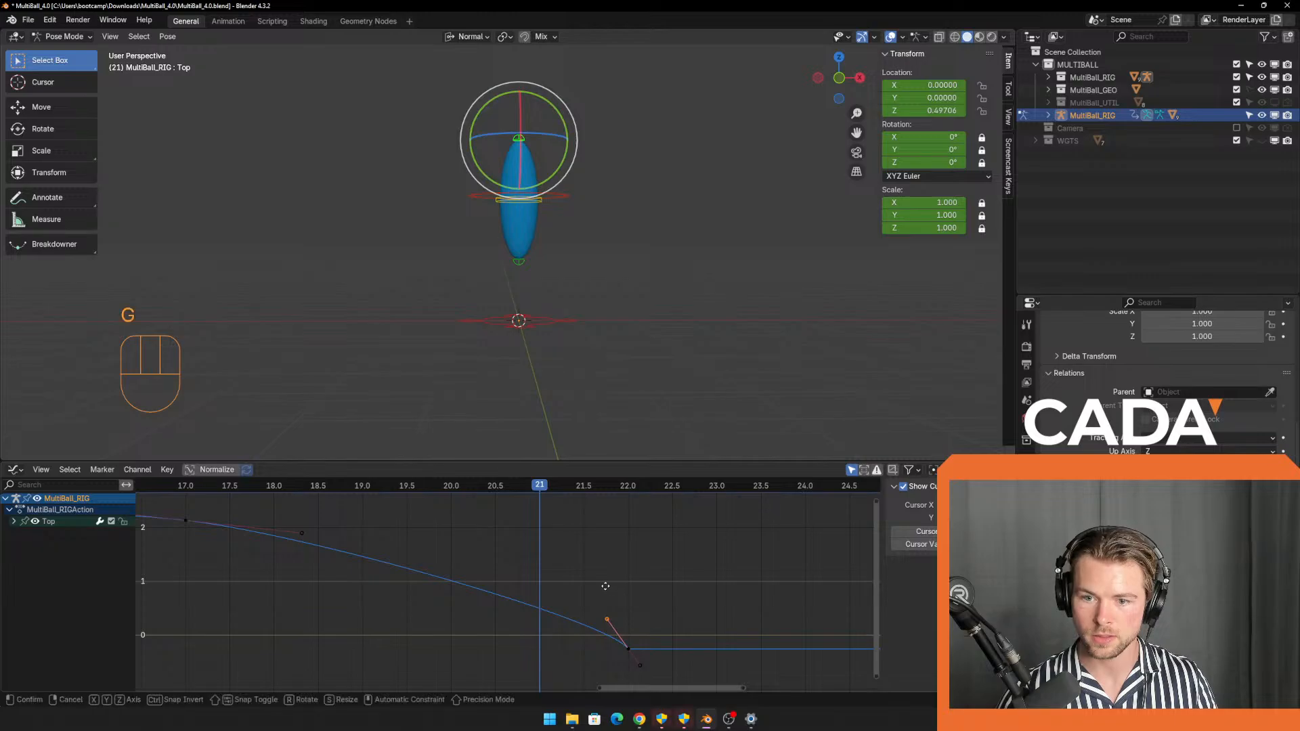
key("g")
left_click(602, 569)
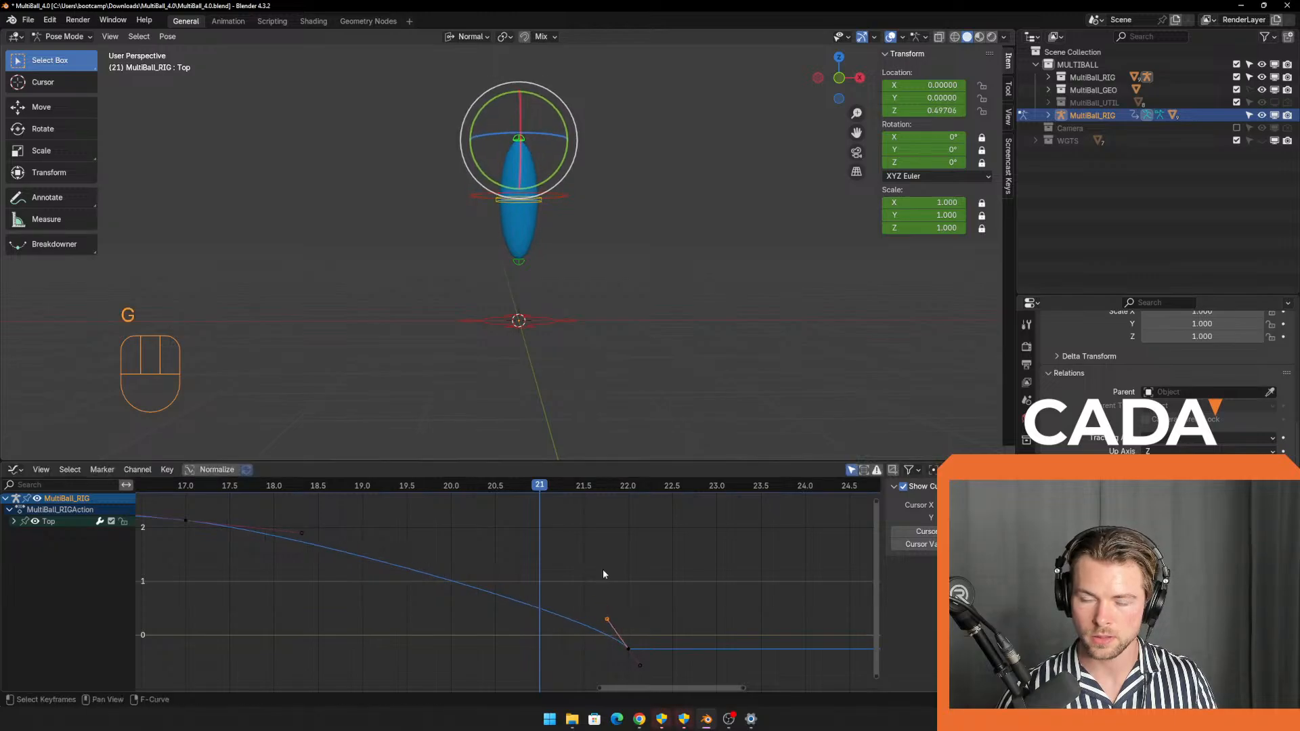
key("ctrl+z")
scroll(604, 571, "down", 2)
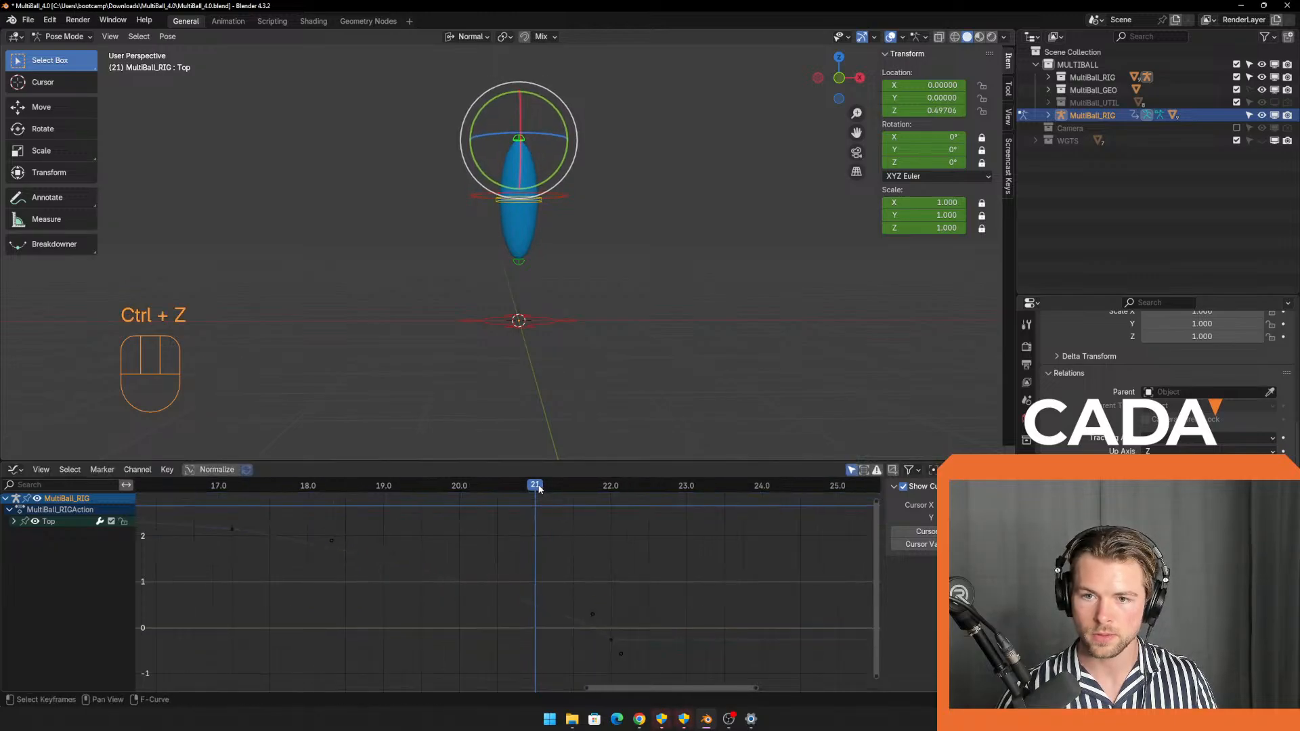
left_click_drag(539, 484, 532, 520)
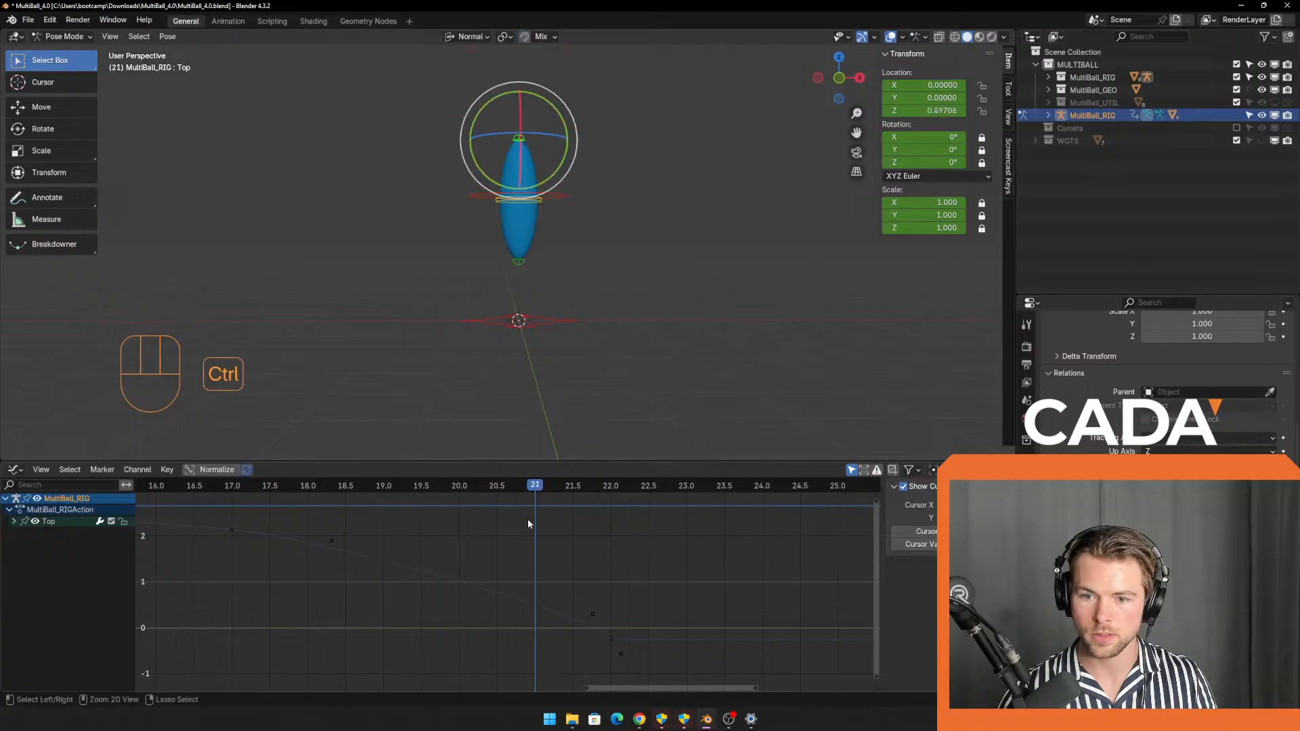
key("ctrl+z")
scroll(562, 552, "down", 2)
Copy the Top curve's frame 17 keyframe and paste it at frame 21, scrubbing through the fall first.
left_click(289, 541)
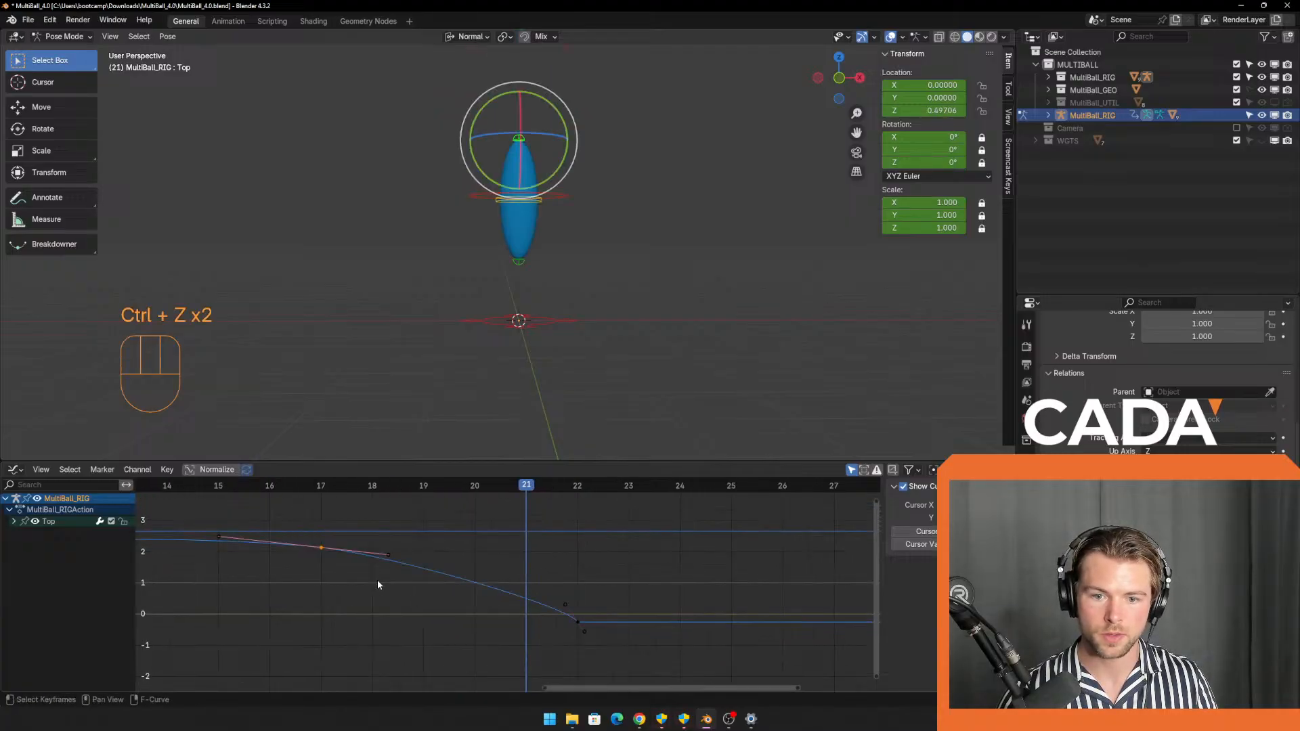
scroll(406, 581, "down", 2)
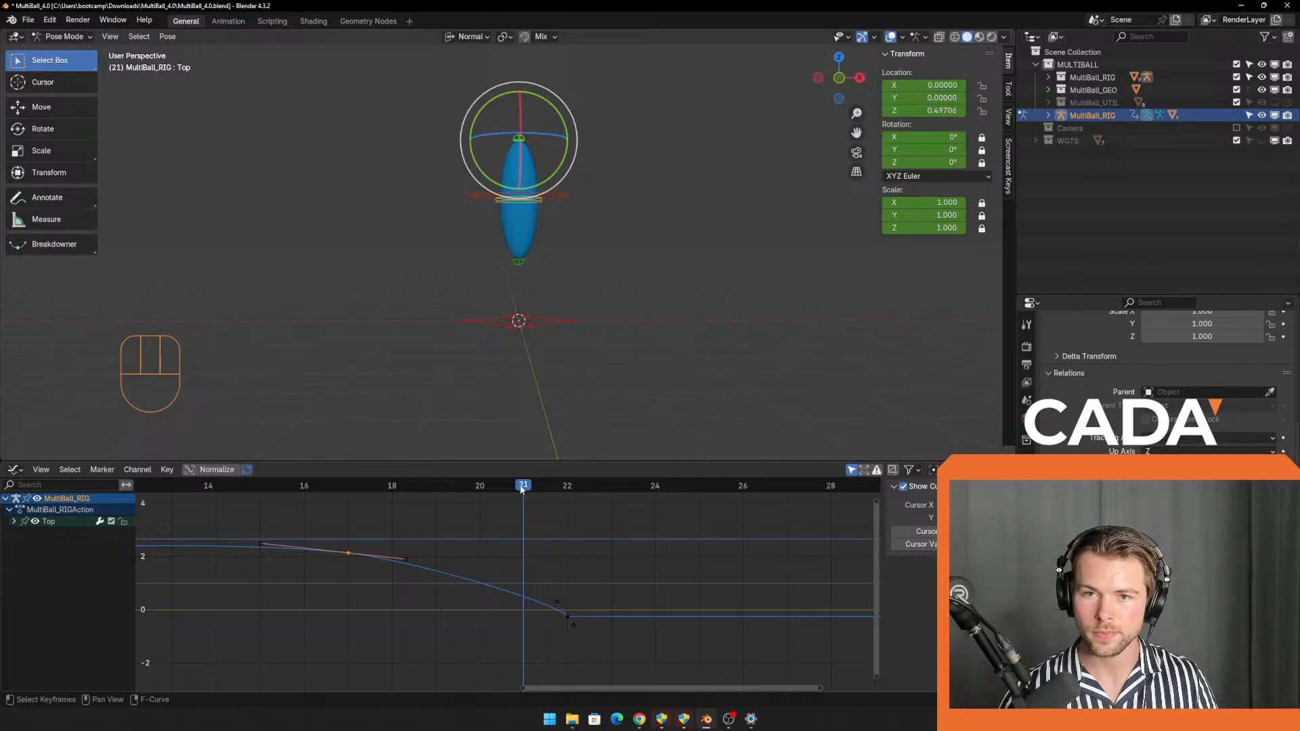
left_click_drag(522, 489, 412, 548)
middle_click_drag(476, 572, 611, 597, "shift")
scroll(589, 588, "down", 2)
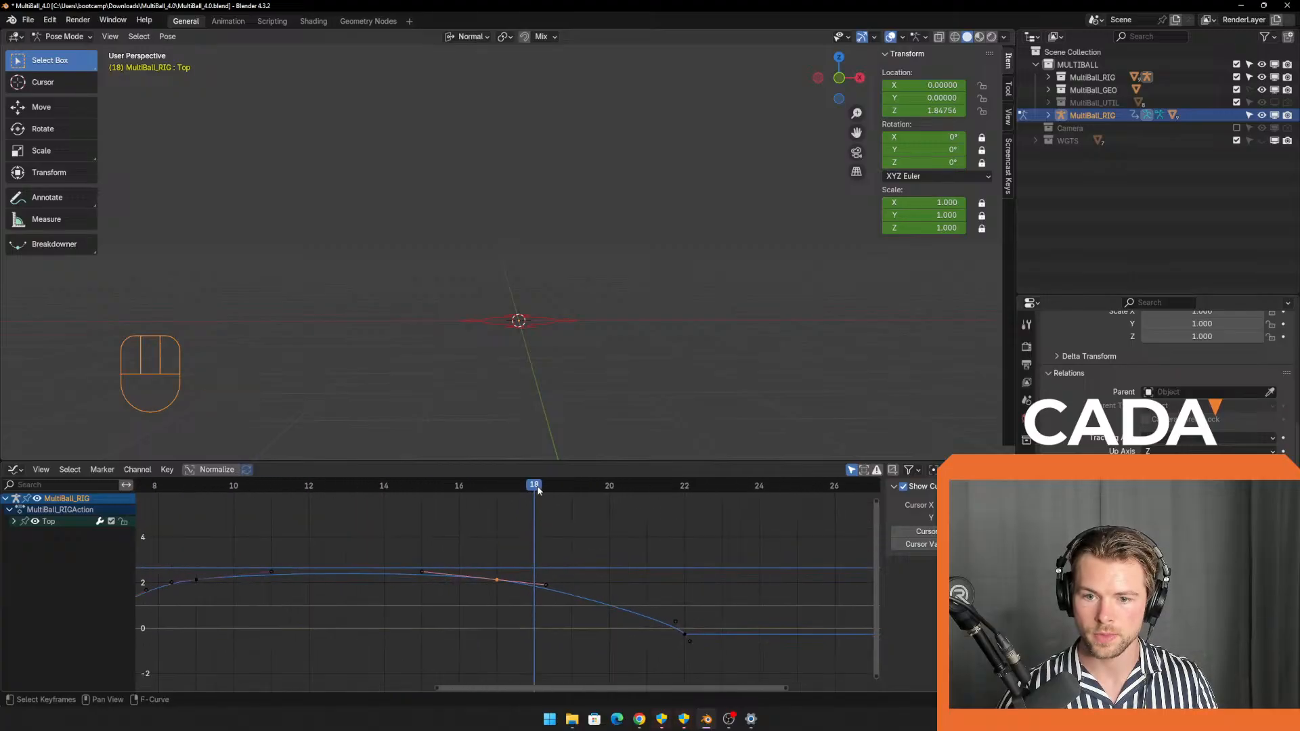
left_click_drag(537, 485, 653, 522)
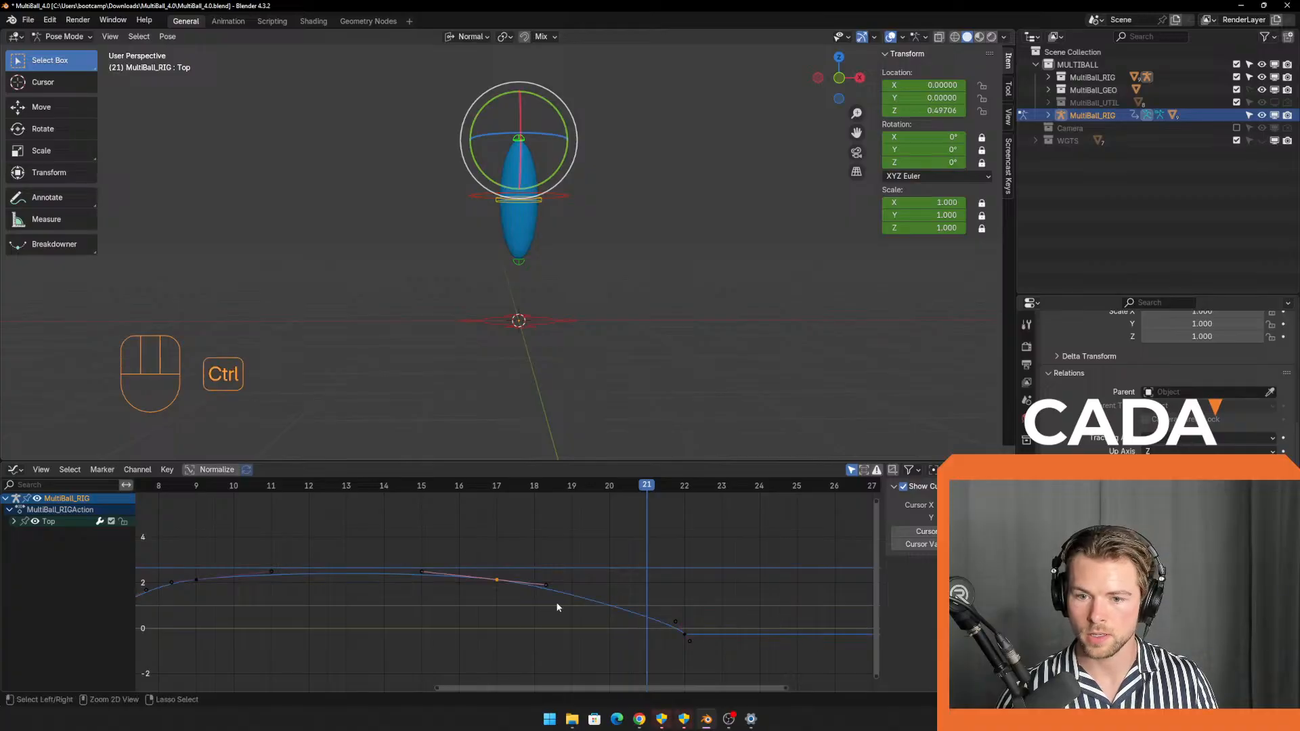
key("ctrl+c")
key("ctrl+v")
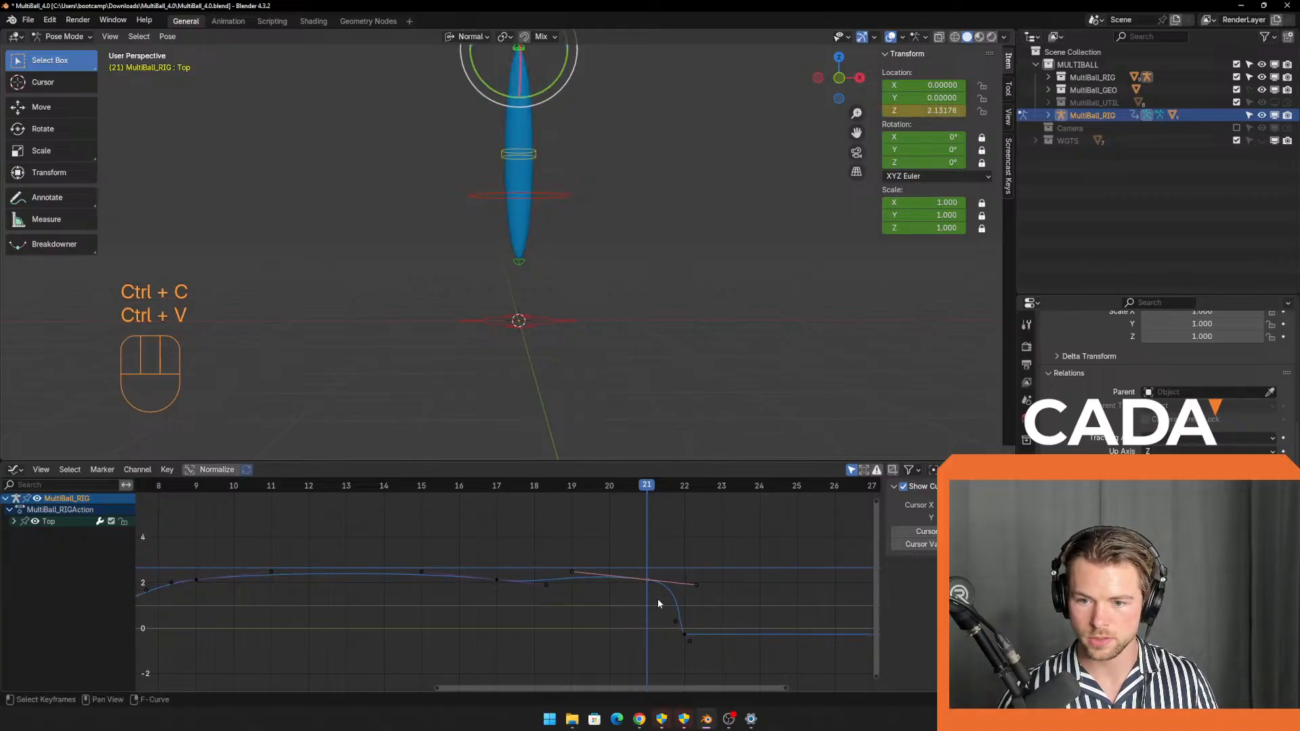
Lower the Top curve's pasted keyframe at frame 21 and shift it one frame earlier to frame 20.
middle_click_drag(624, 616, 615, 612)
key("g")
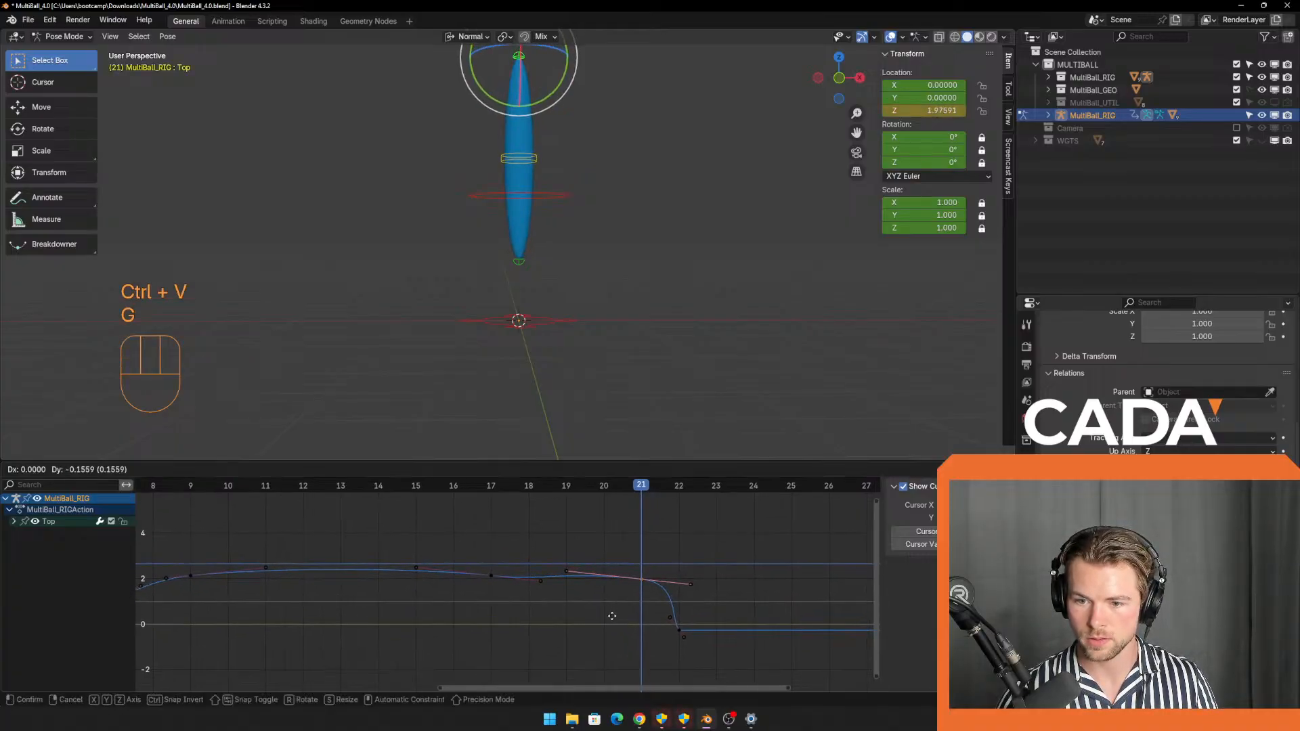
left_click(614, 625)
key("g")
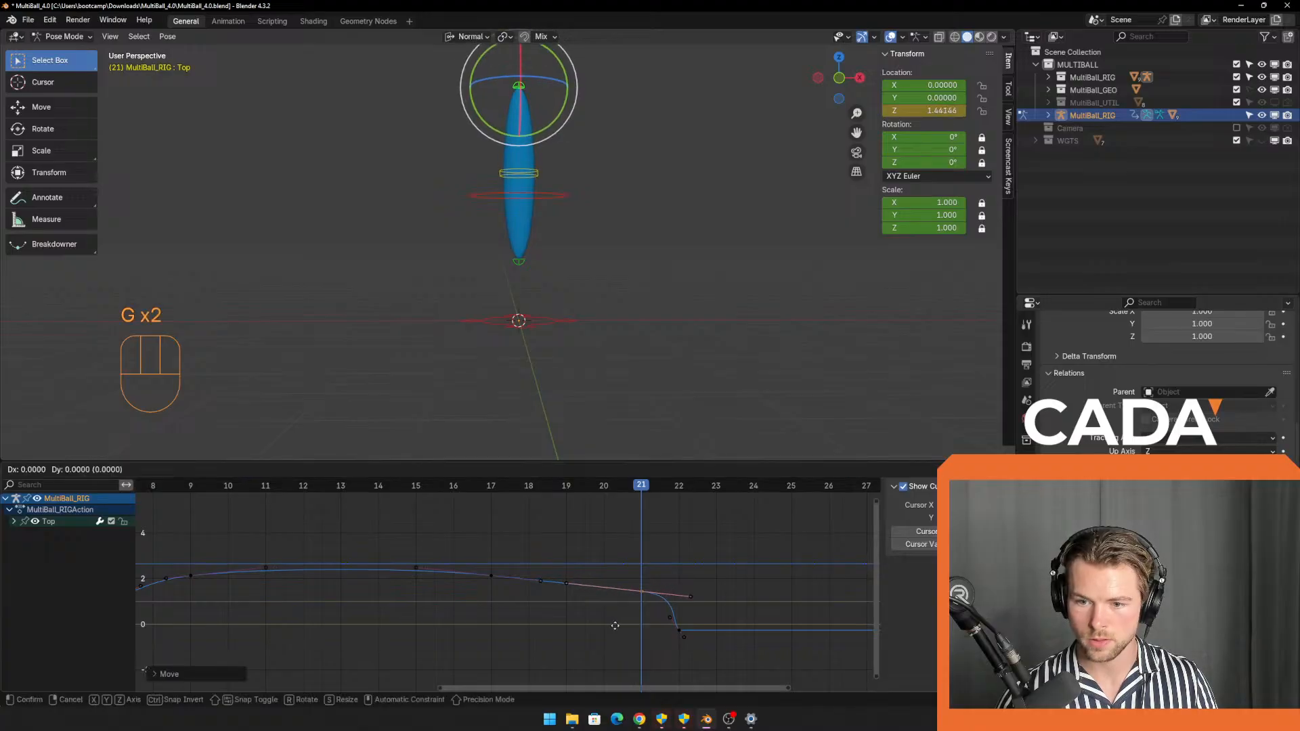
key("x")
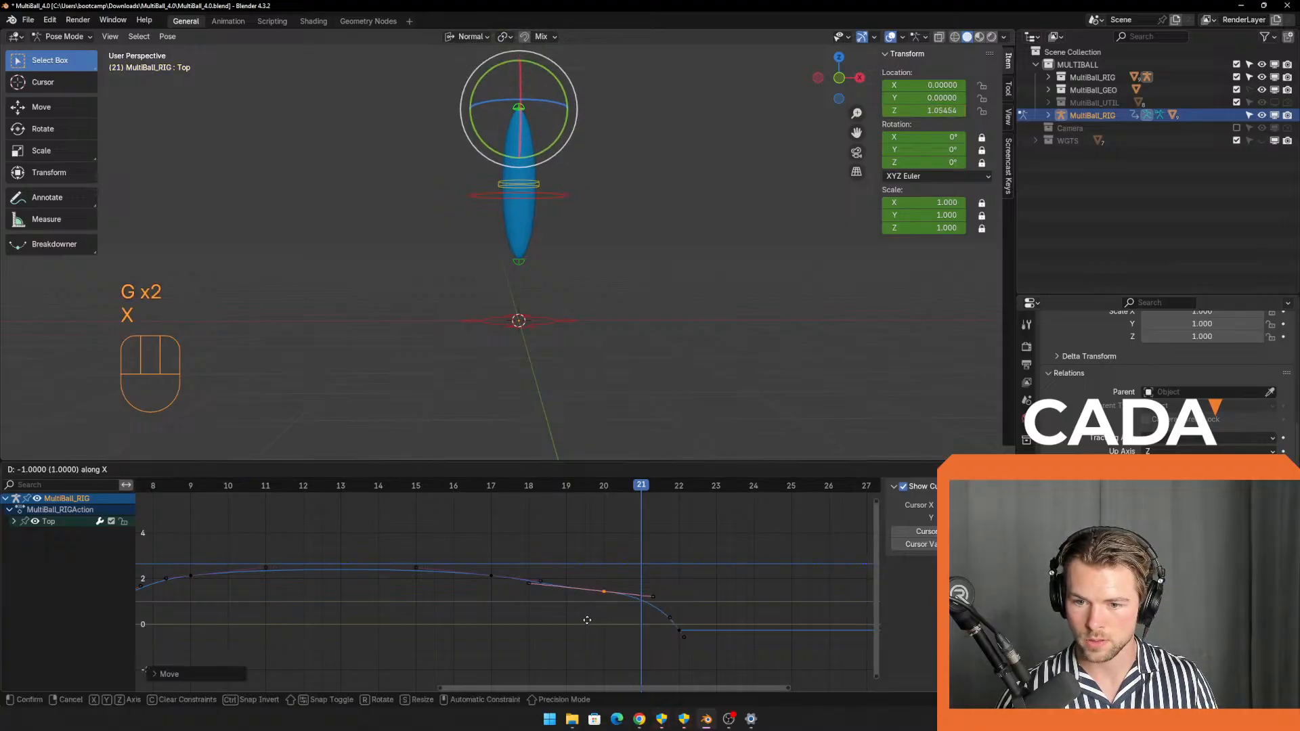
left_click(587, 620)
Pull down the outgoing handle of the Top curve's frame 20 keyframe to steepen the fall.
scroll(620, 614, "up", 4)
middle_click_drag(636, 628, 599, 597, "shift")
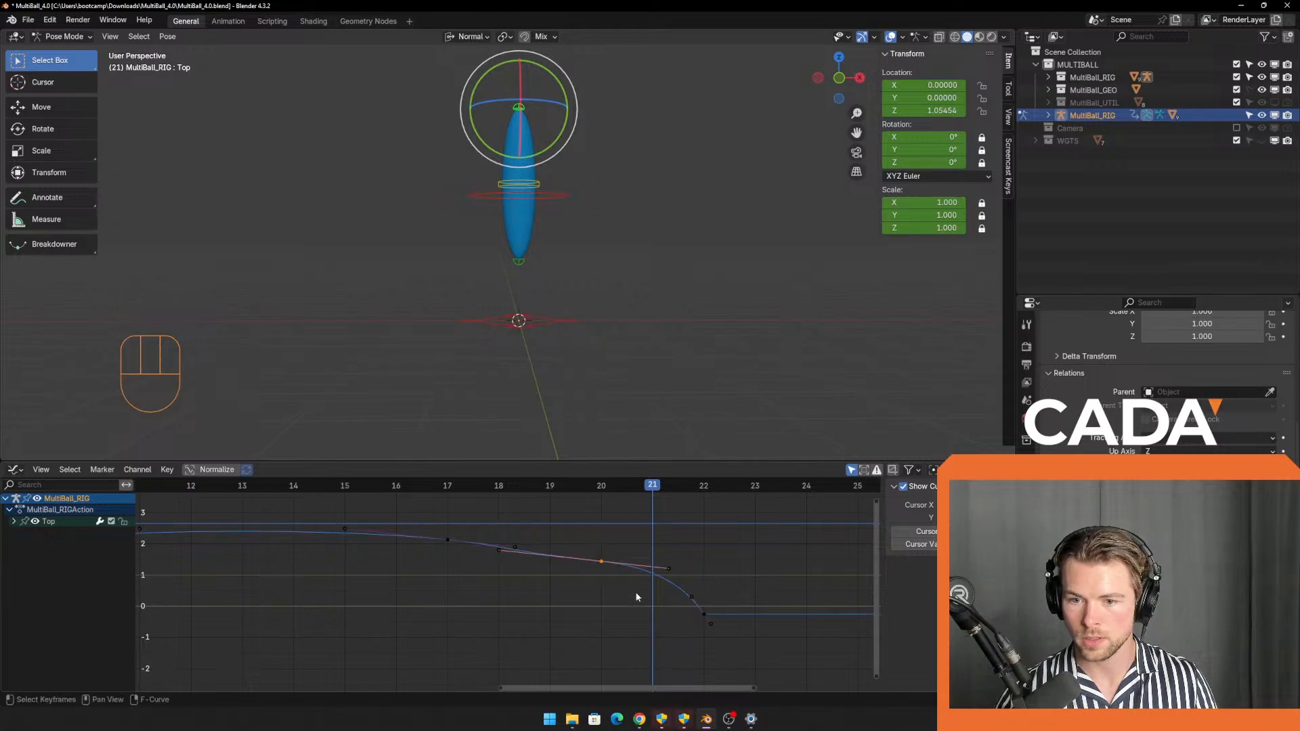
key("a")
left_click(669, 569)
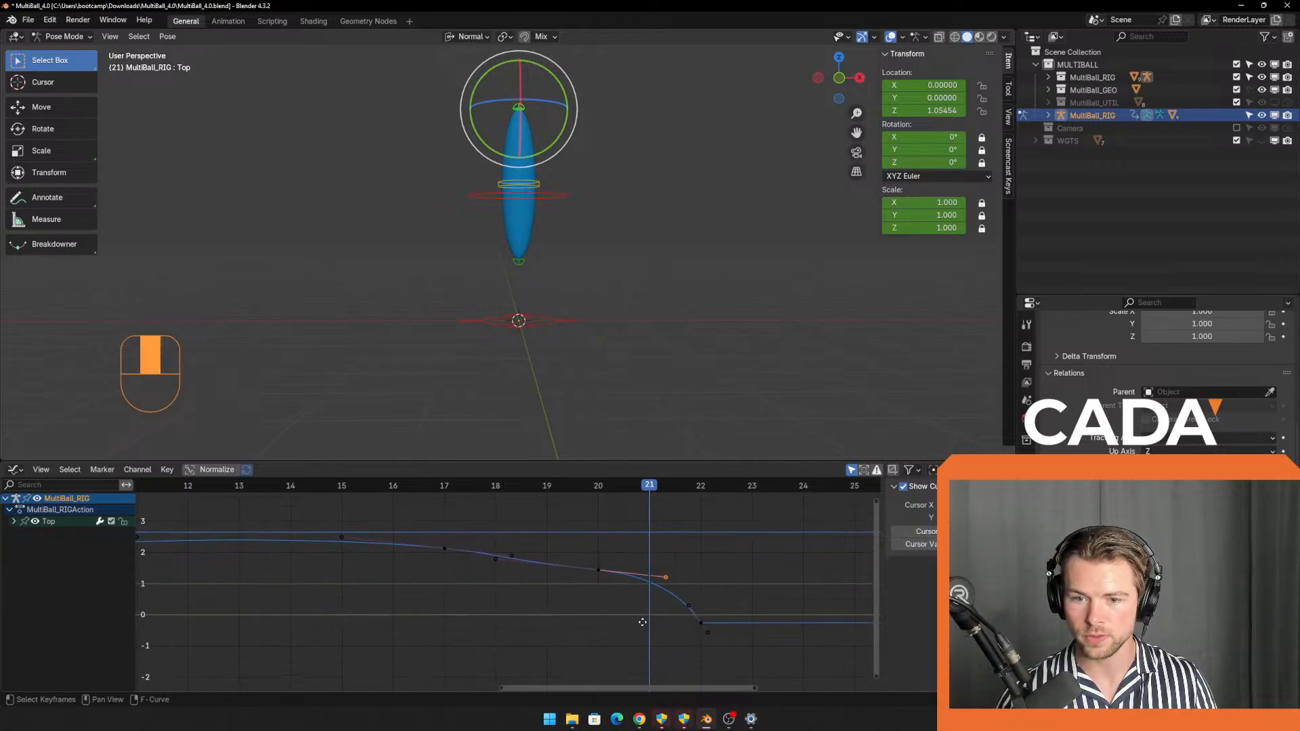
key("g")
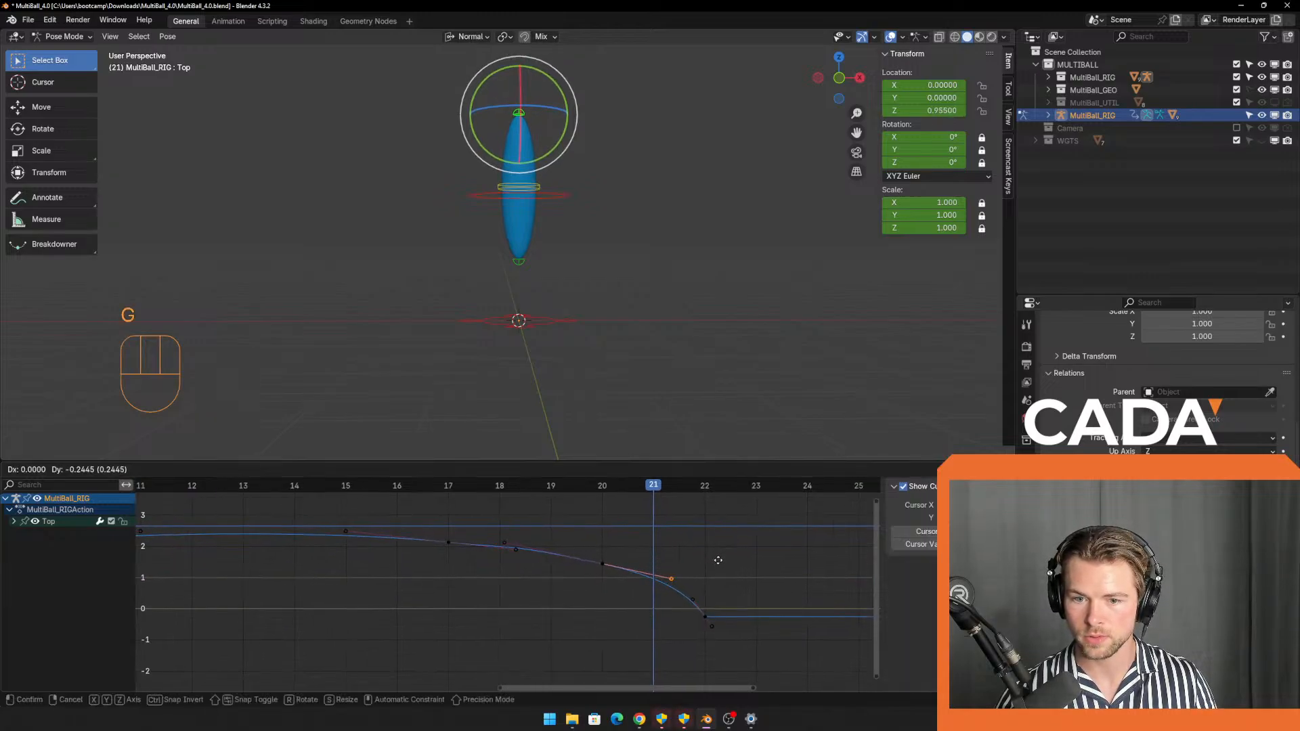
left_click(717, 560)
Lower the incoming handle of the Top curve's frame 20 keyframe to smooth the descent from frame 17.
left_click(448, 542)
left_click(478, 539)
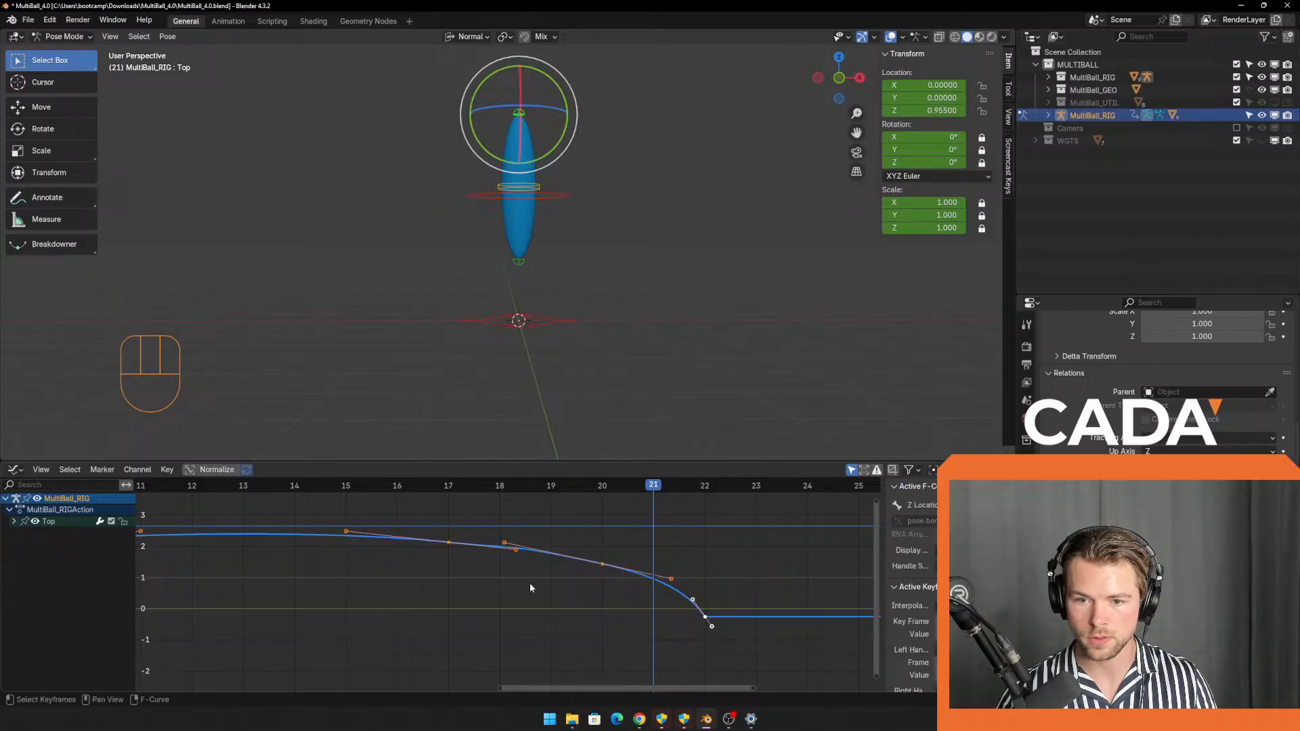
left_click(505, 542)
key("g")
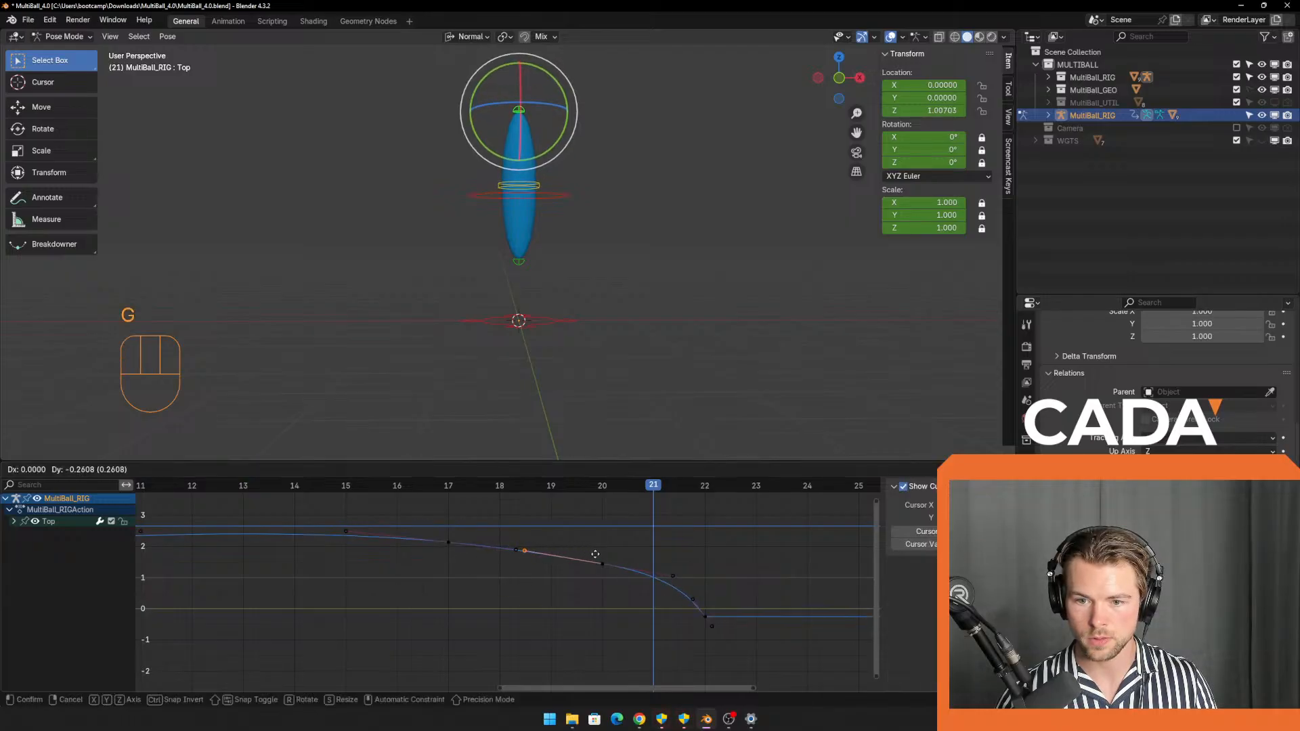
left_click(603, 551)
scroll(610, 603, "up", 2)
Adjust the outgoing handle of the Top curve's frame 17 keyframe so the curve eases evenly into frame 20.
left_click(566, 609)
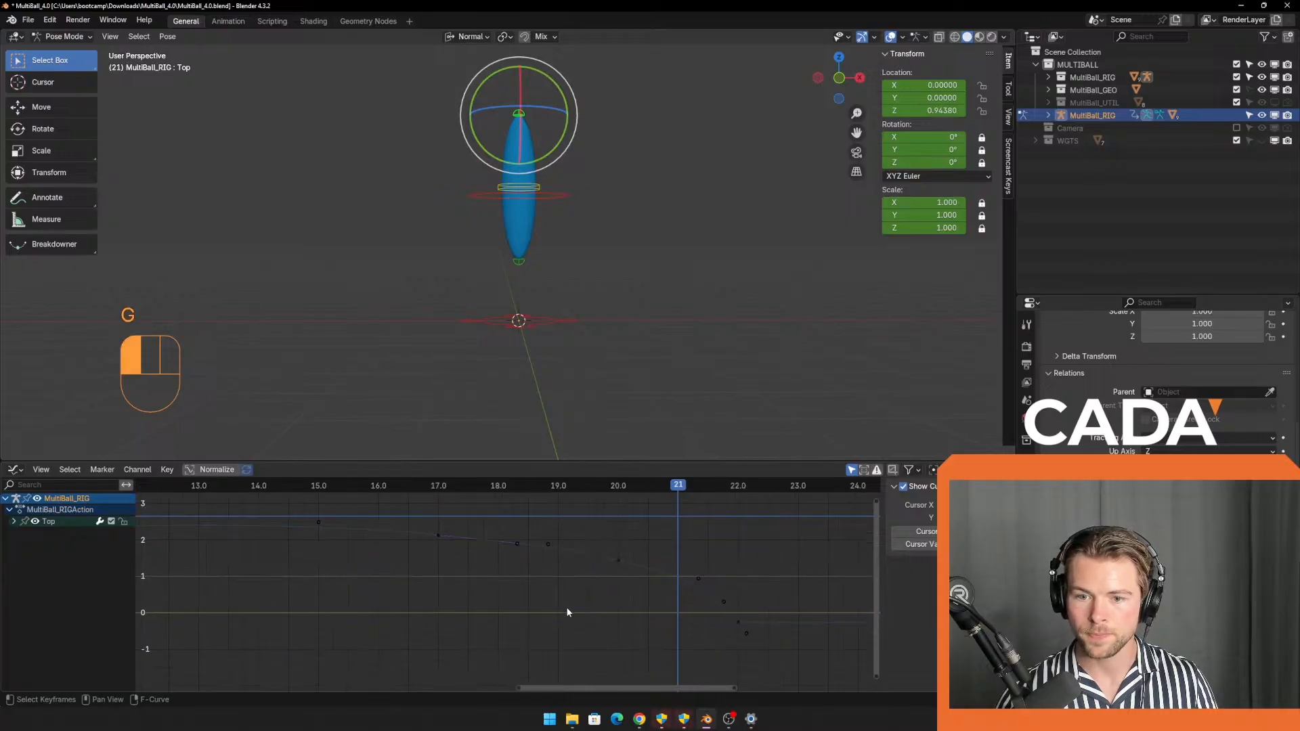
left_click_drag(501, 531, 521, 550)
key("g")
left_click(546, 584)
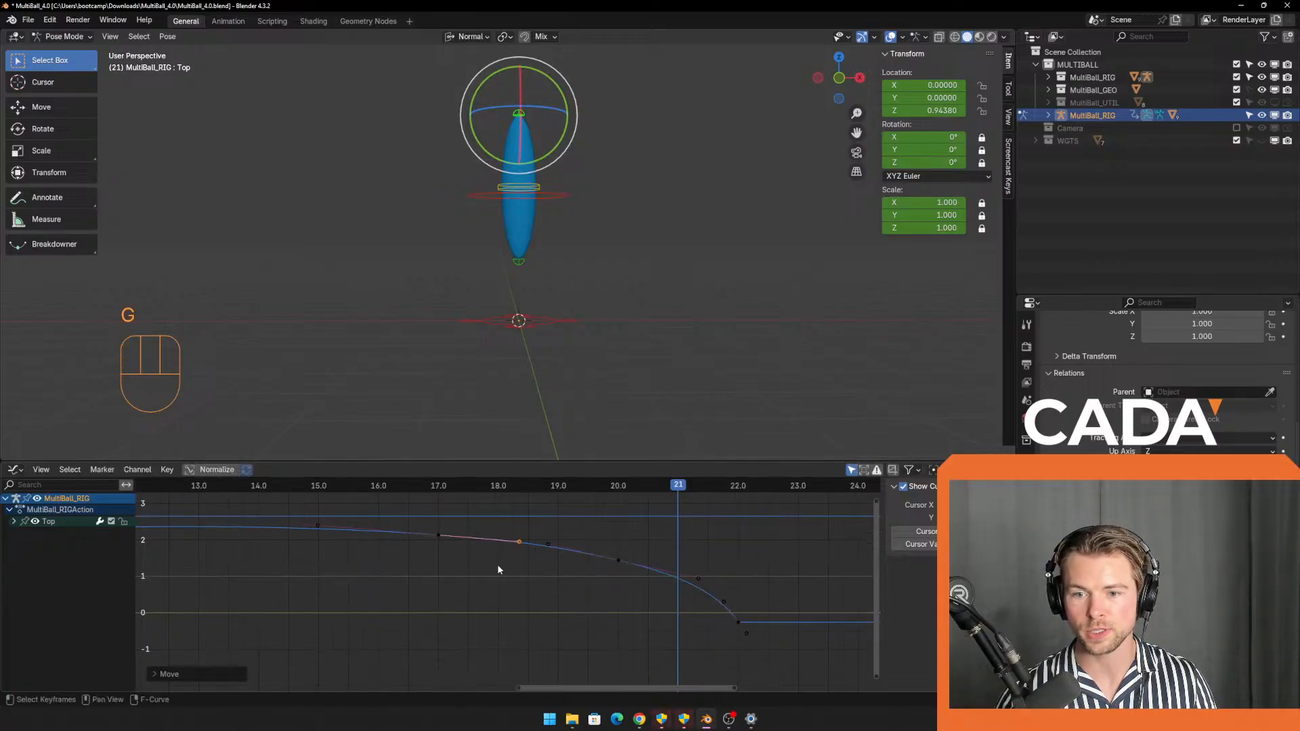
left_click(516, 542)
key("g")
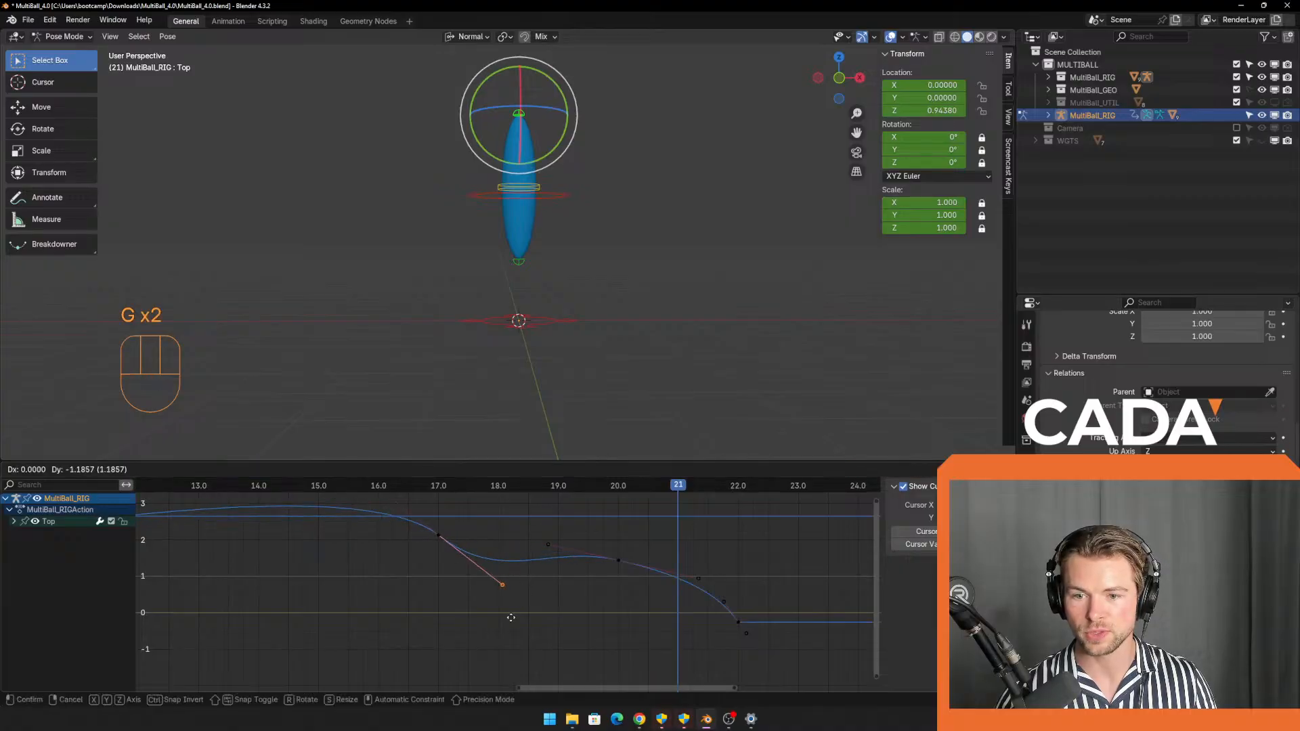
right_click(534, 601)
Select the Top curve's frame 22 keyframe and scrub to frame 22 to check the landing.
middle_click_drag(575, 613, 484, 576, "shift")
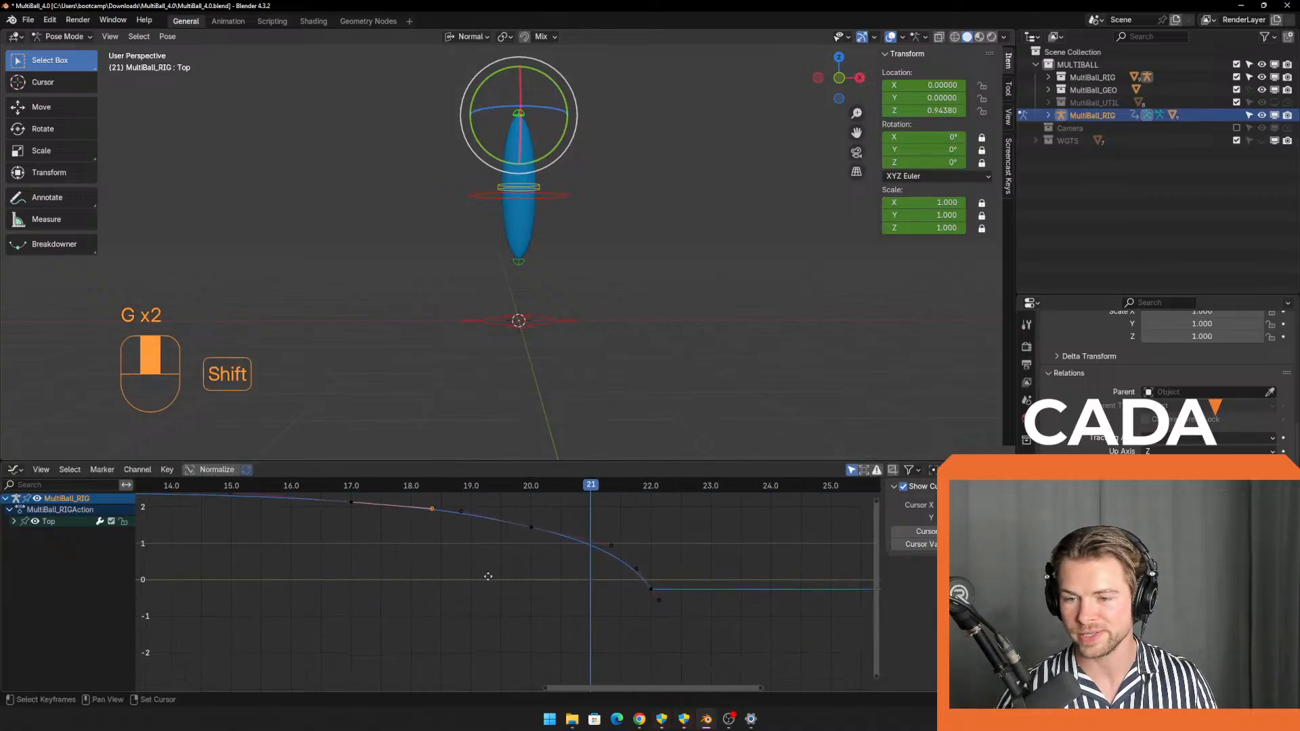
left_click_drag(683, 562, 615, 619)
left_click_drag(588, 506, 648, 525)
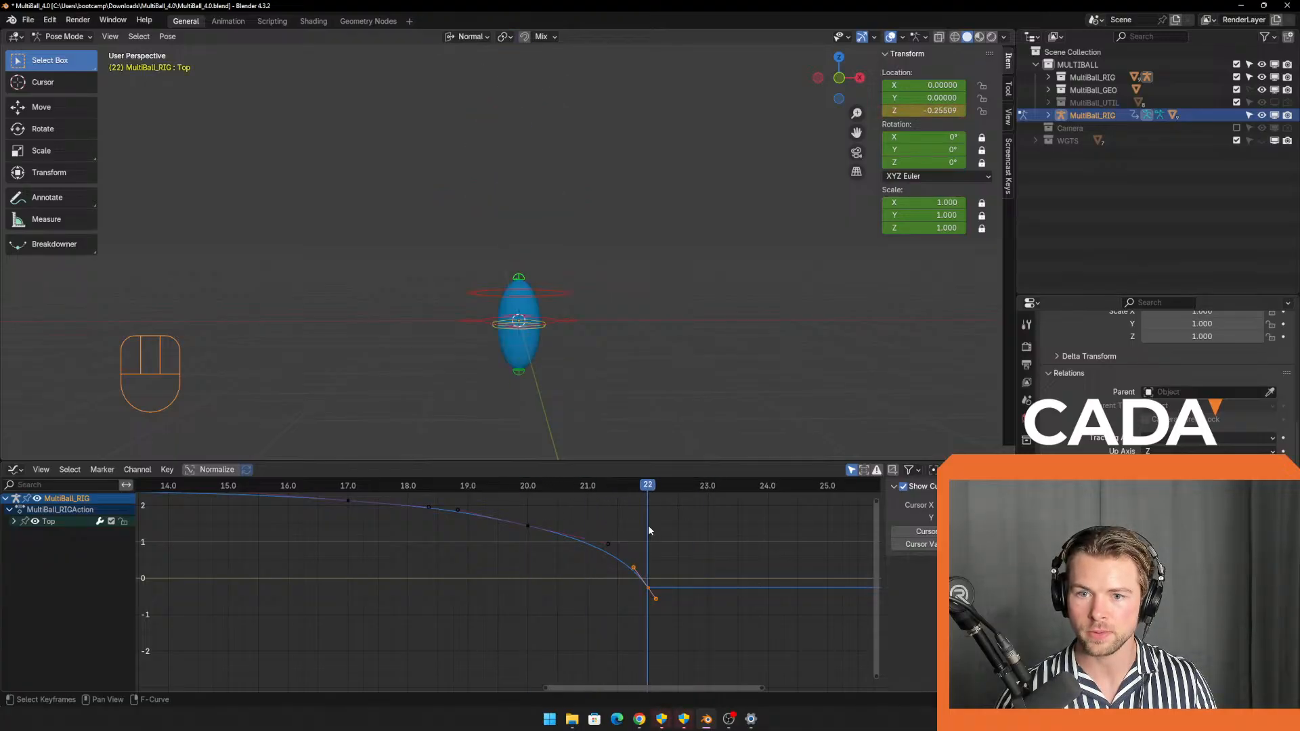
Select the Bottom control and move its last two keyframes 8 frames earlier, to frames 21 and 22.
left_click(523, 381)
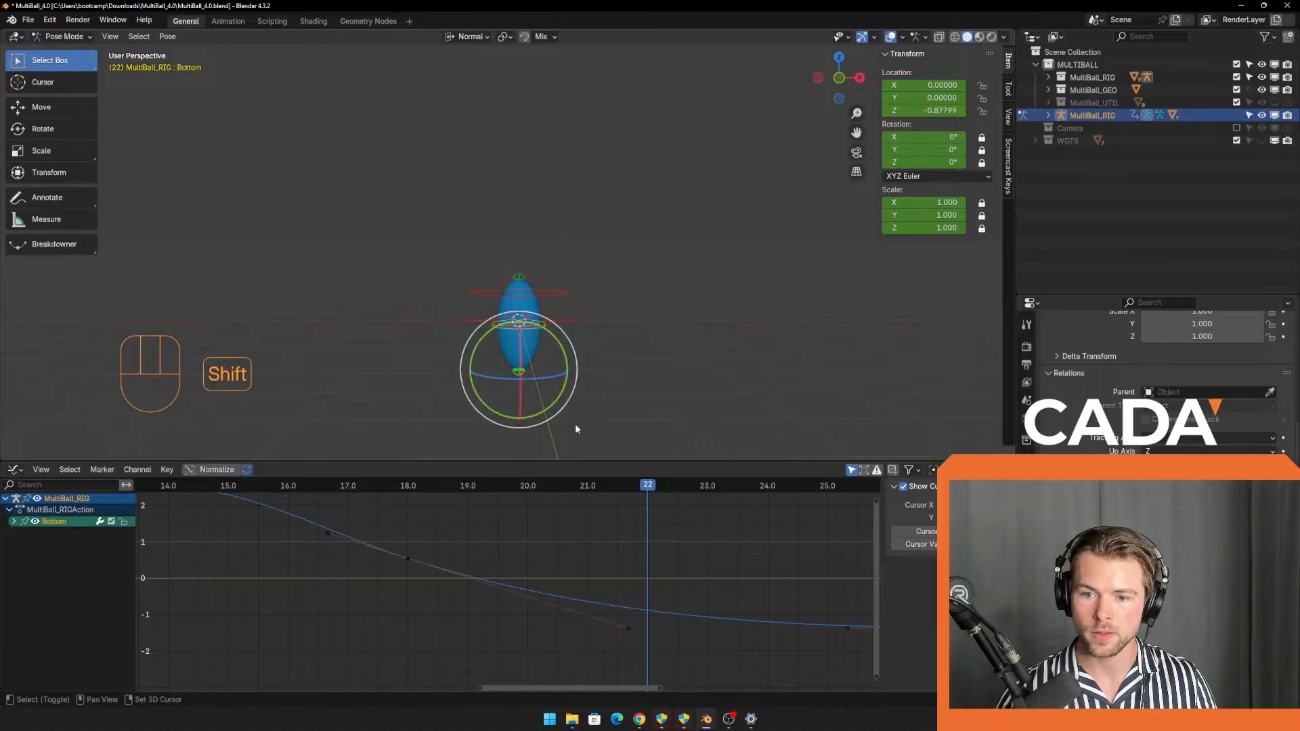
middle_click_drag(575, 424, 458, 411, "shift")
key("Home")
scroll(656, 566, "down", 3)
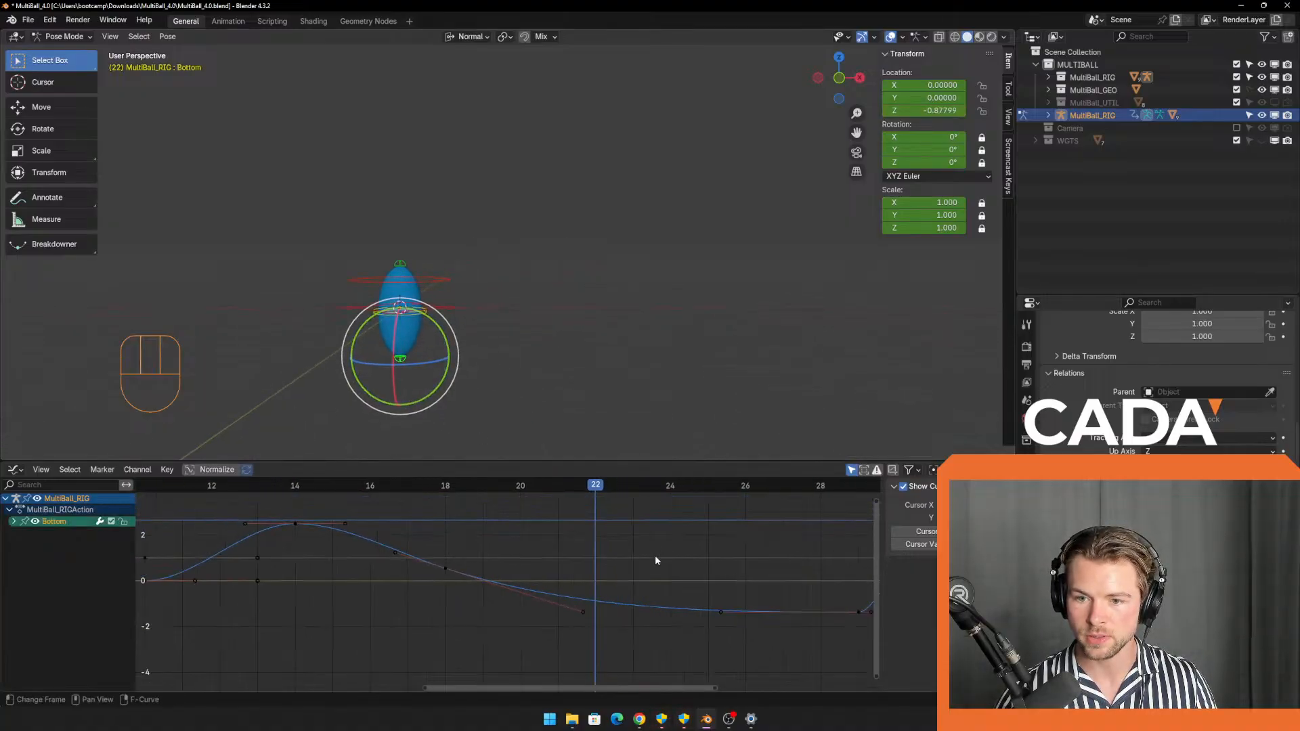
left_click_drag(587, 489, 591, 546)
left_click_drag(759, 572, 854, 642)
key("g")
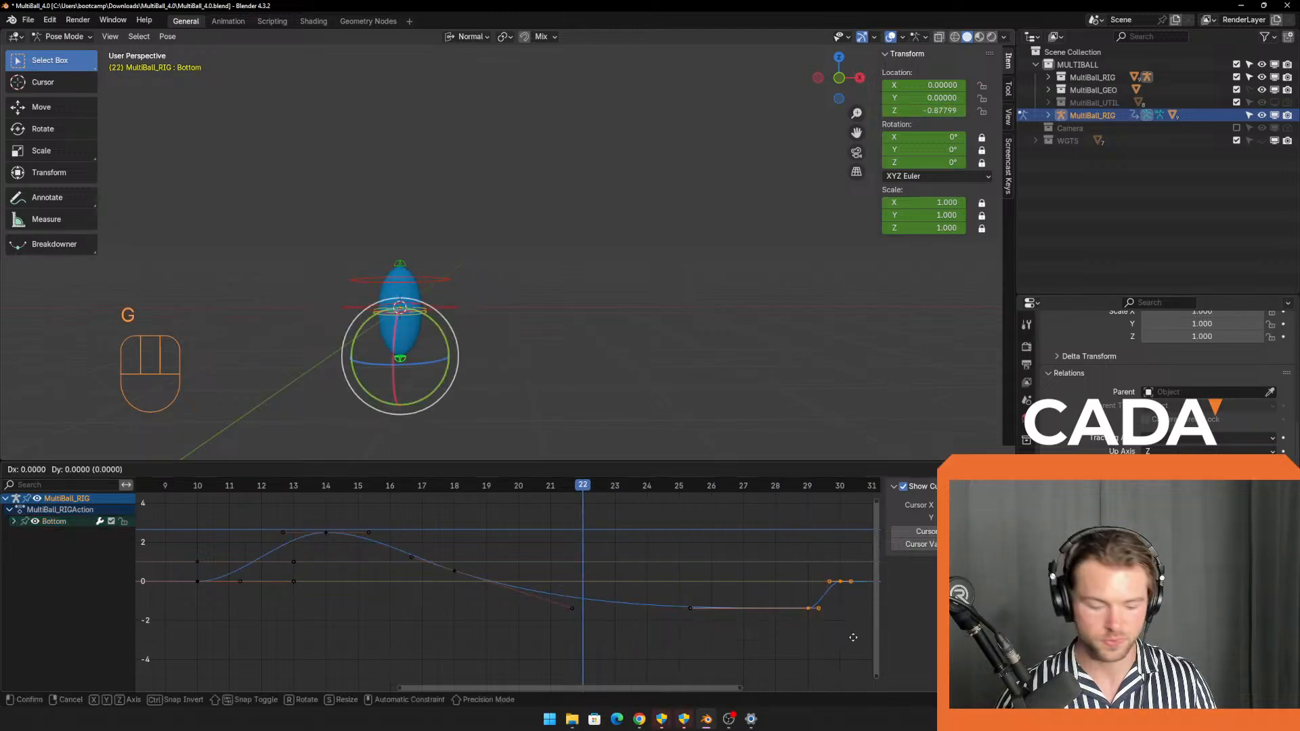
key("x")
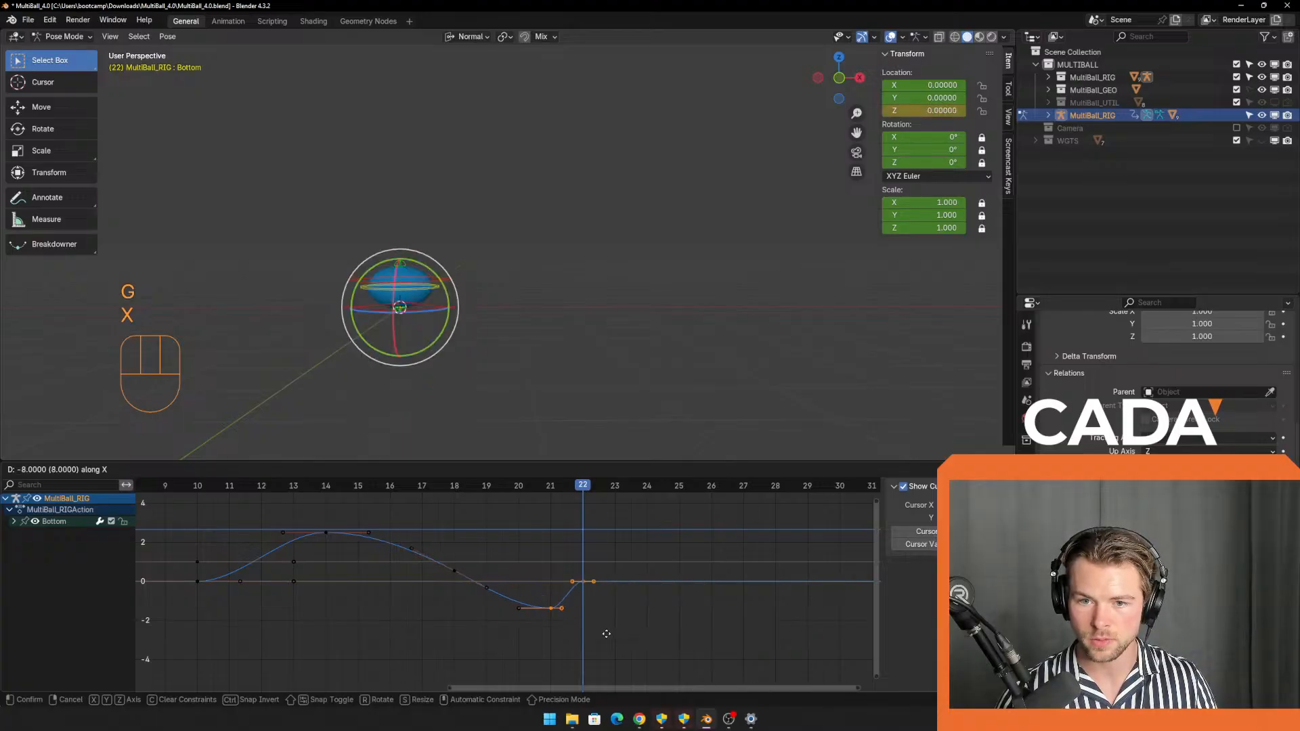
left_click(607, 634)
Try shifting the Bottom curve's last two keyframes one frame later, to frames 22 and 23.
left_click_drag(584, 490, 551, 504)
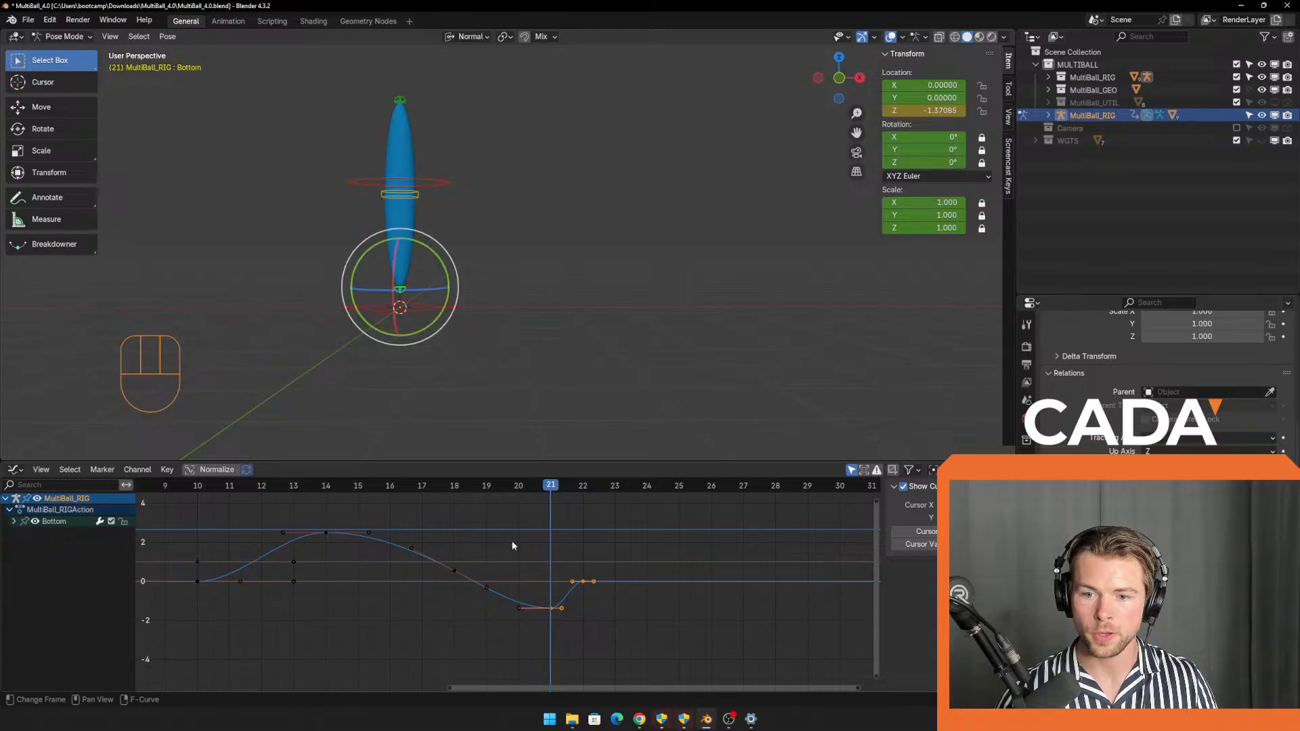
left_click_drag(509, 543, 629, 639)
key("g")
key("x")
left_click(656, 642)
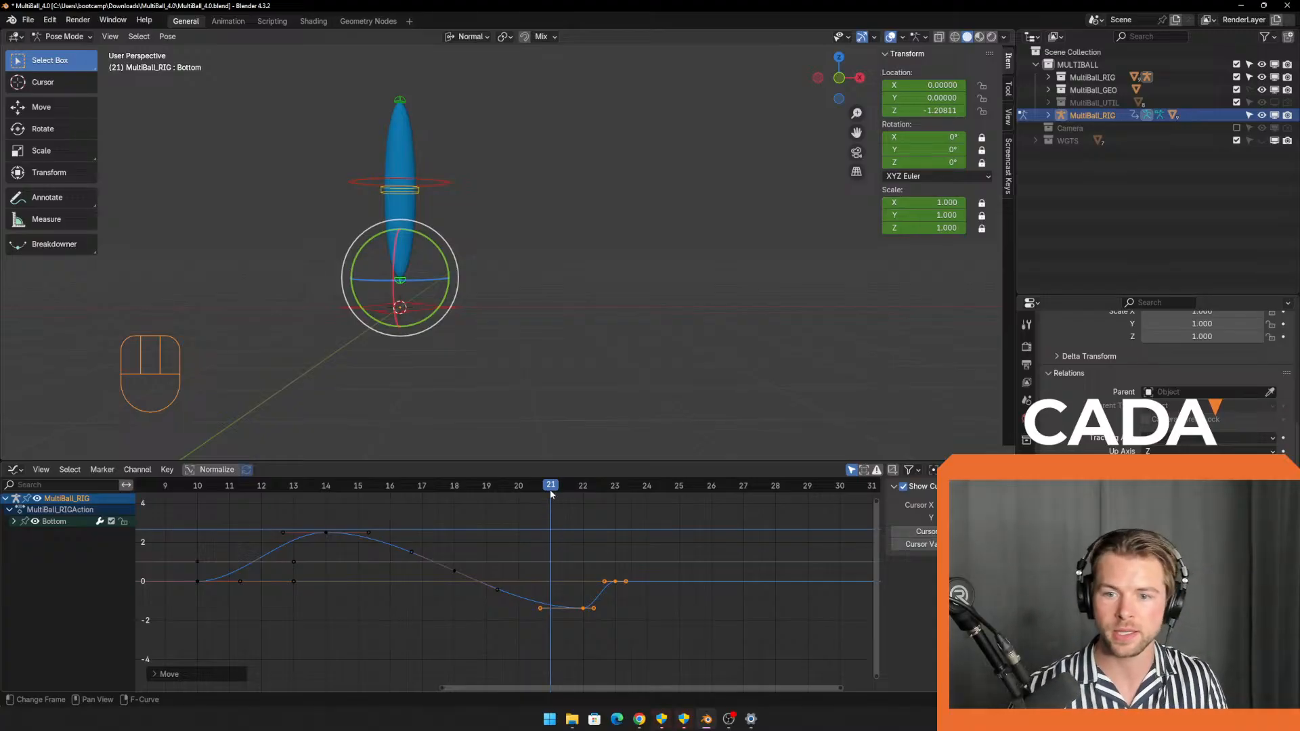
Scrub between frames 21 and 23 and examine how far the ball reaches below the ground at the landing.
left_click_drag(548, 501, 579, 501)
scroll(365, 330, "up", 1)
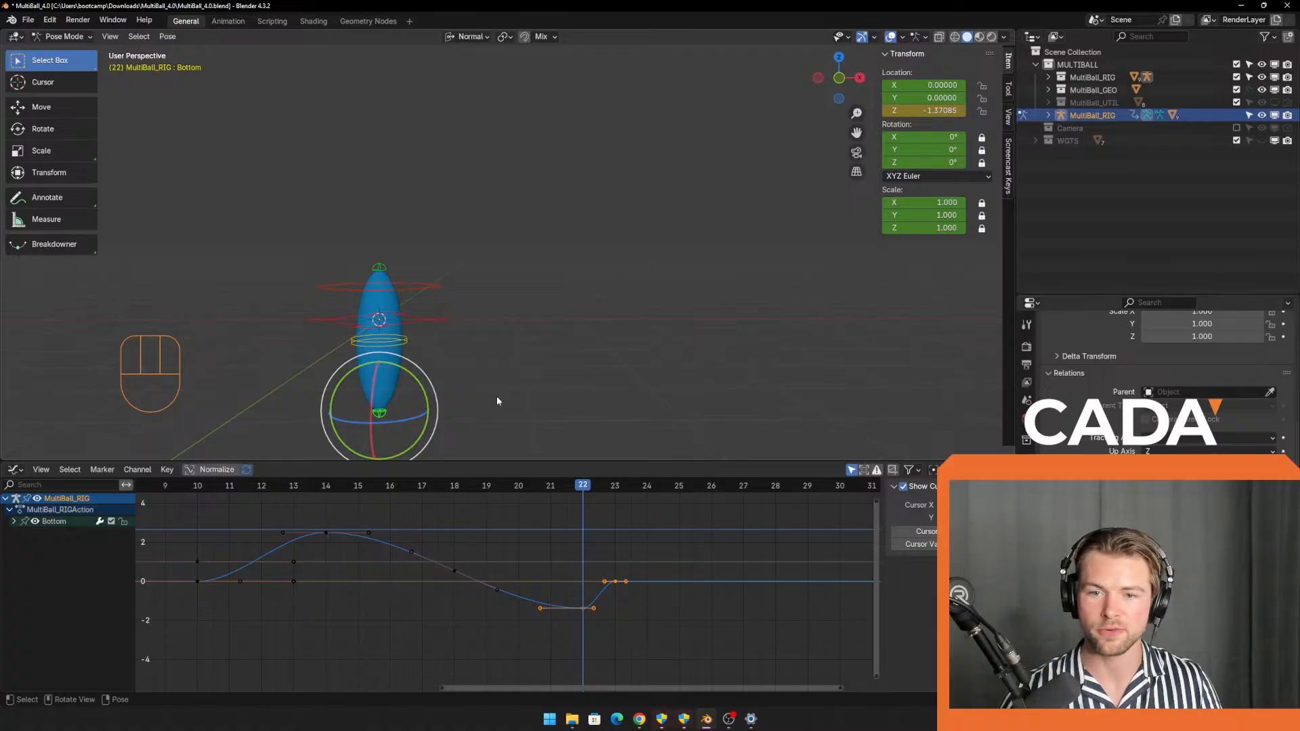
middle_click_drag(484, 386, 514, 378, "shift")
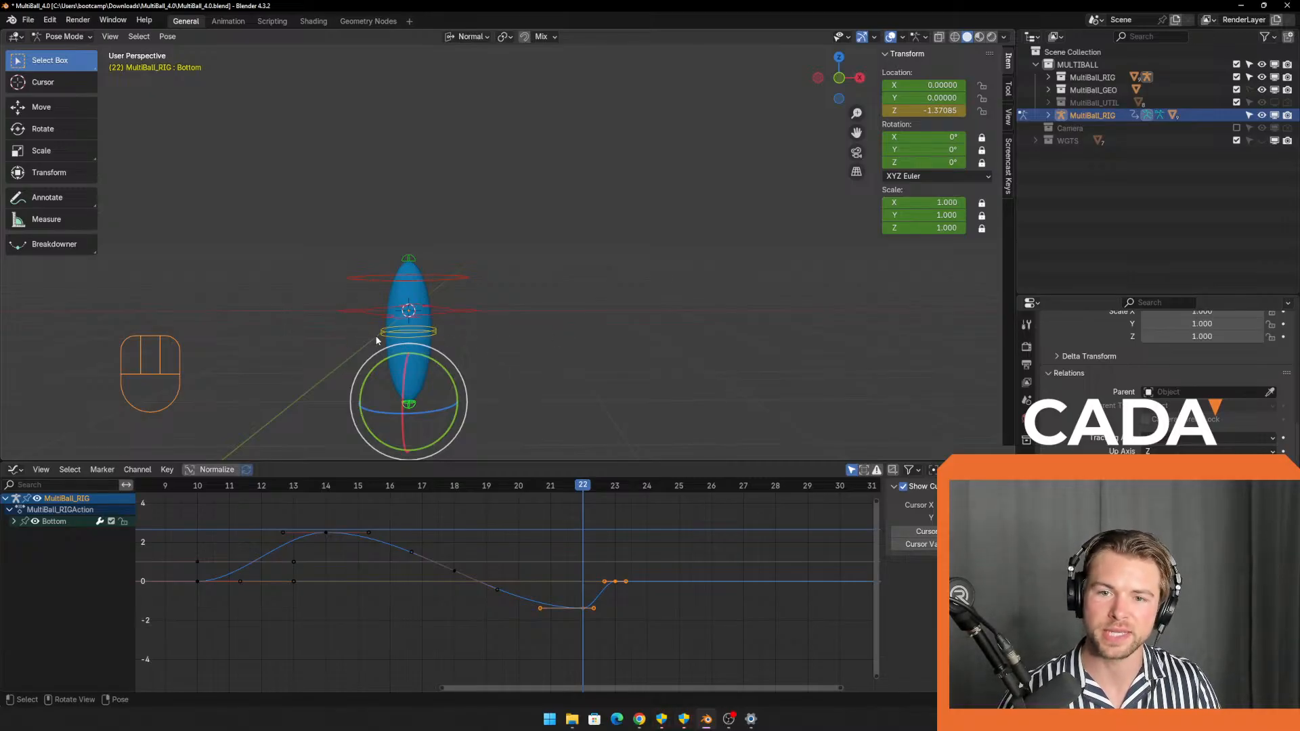
left_click(612, 488)
left_click_drag(599, 493, 577, 509)
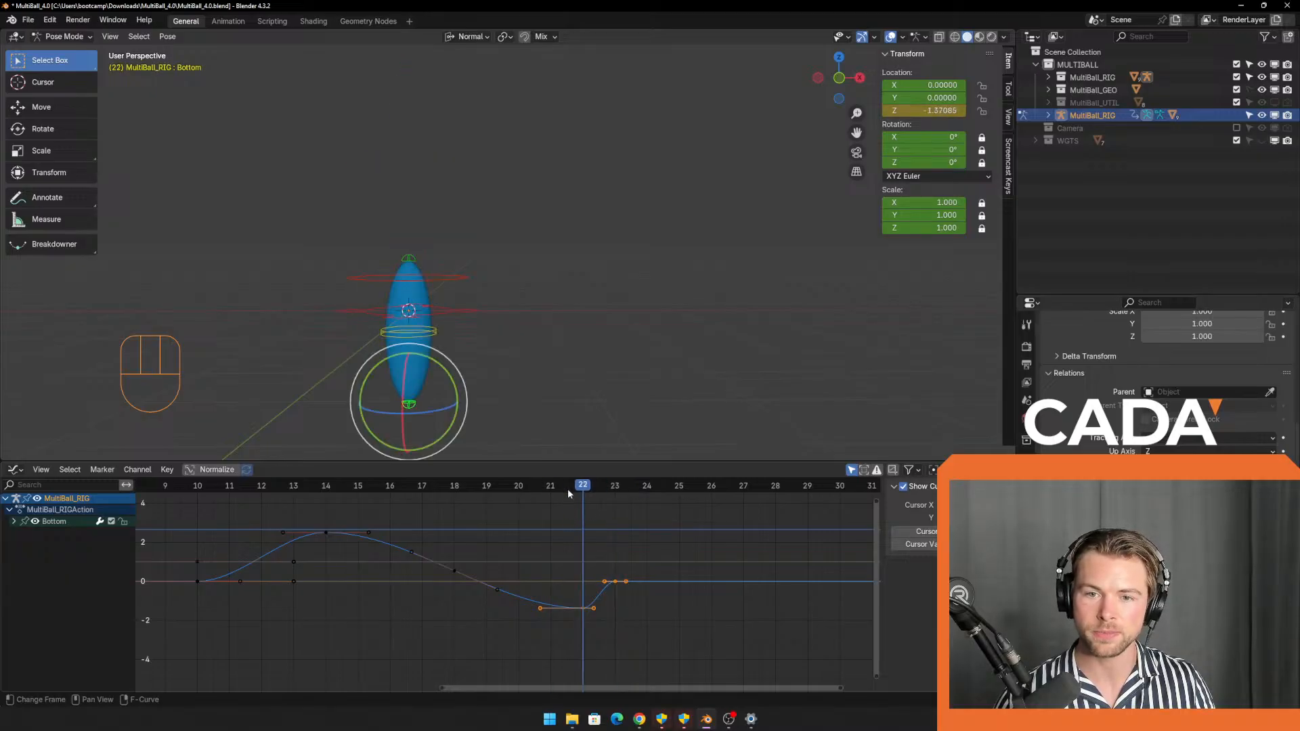
Move the Bottom curve's last two keyframes back one frame, to frames 21 and 22.
key("g")
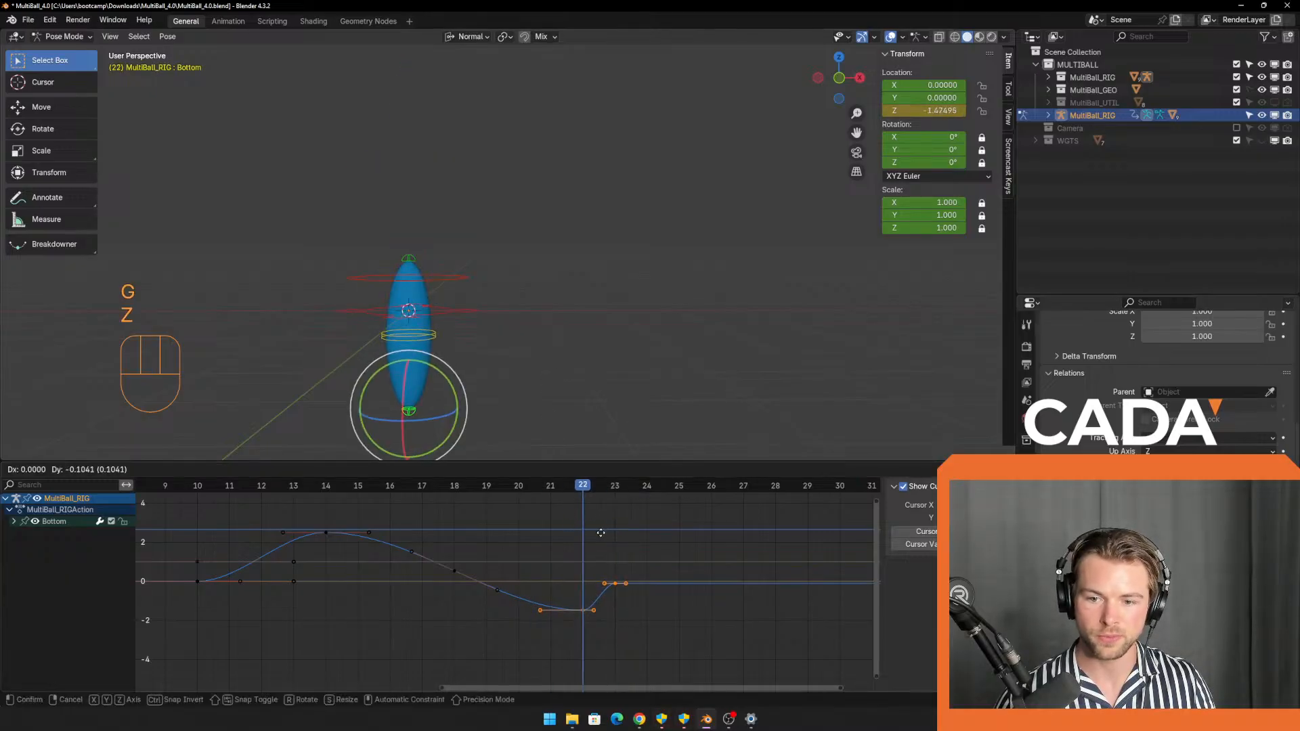
key("x")
left_click(568, 538)
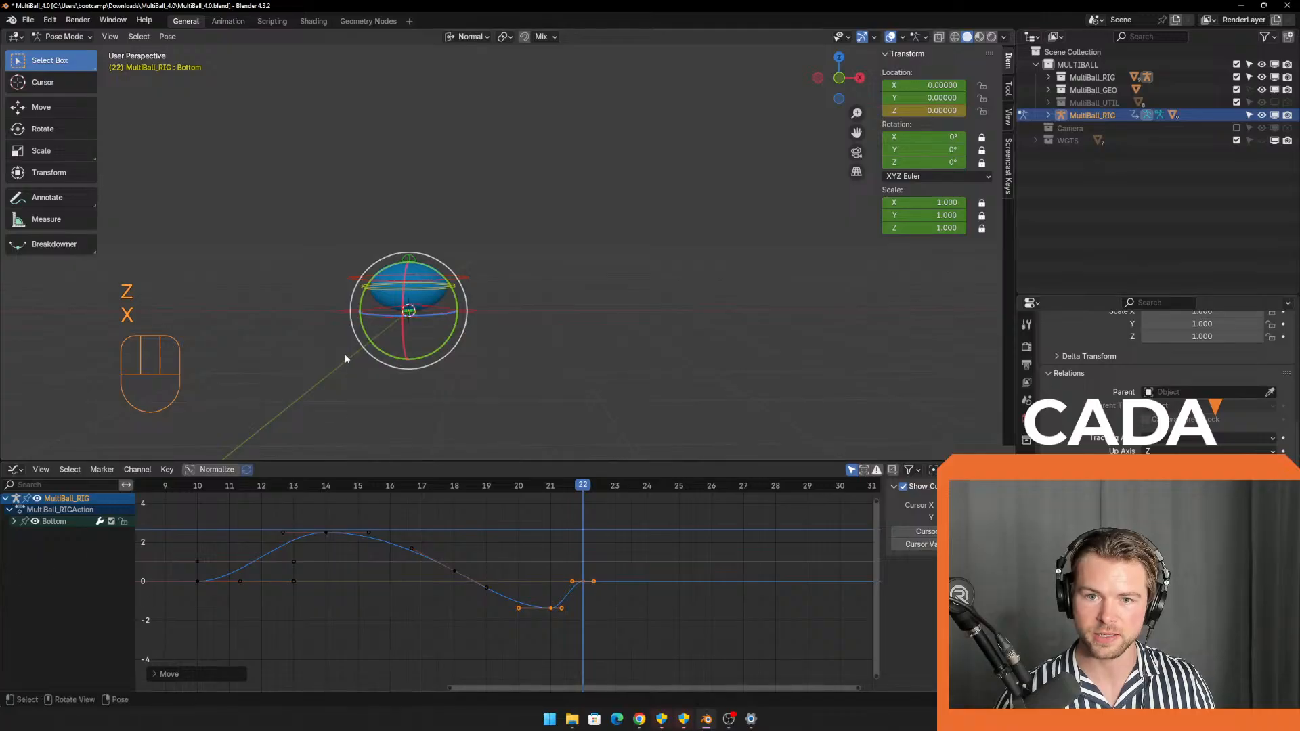
Go to frame 21 and lower the Bottom control about 0.29 along Z so it reaches the ground.
left_click(551, 489)
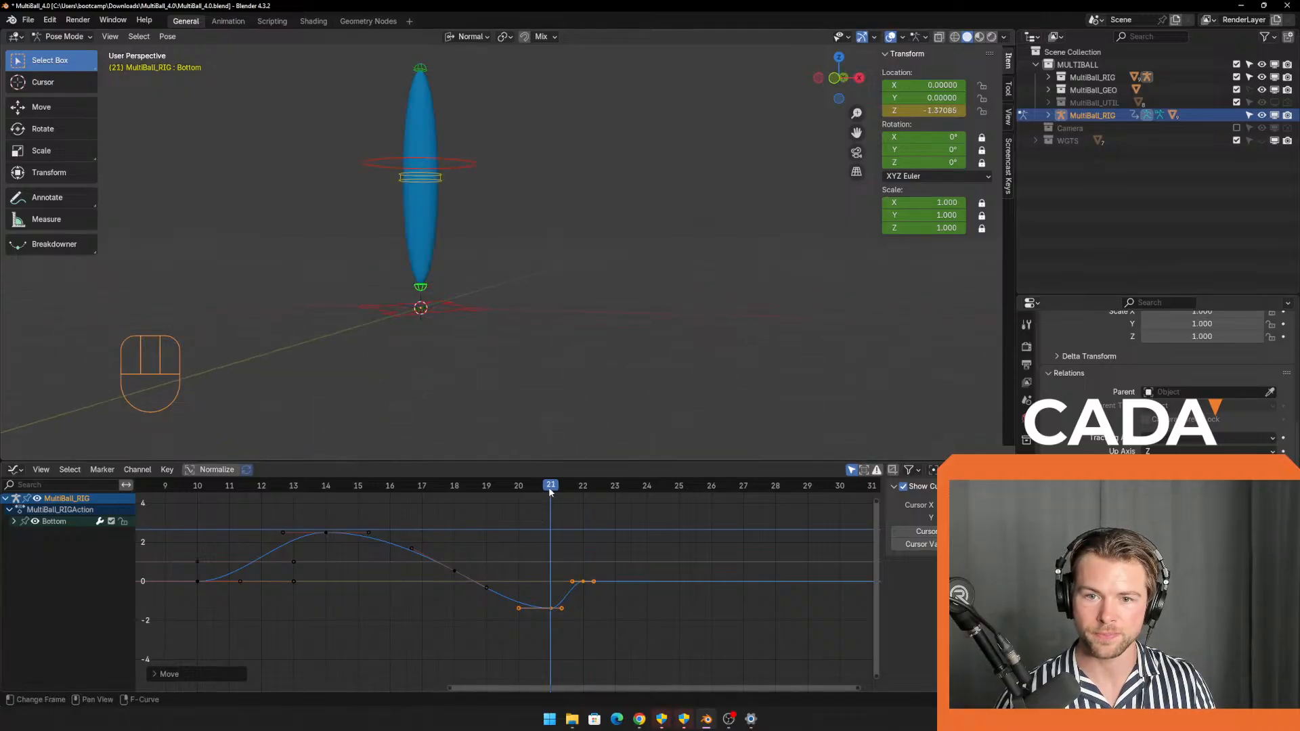
middle_click_drag(449, 389, 533, 403, "shift")
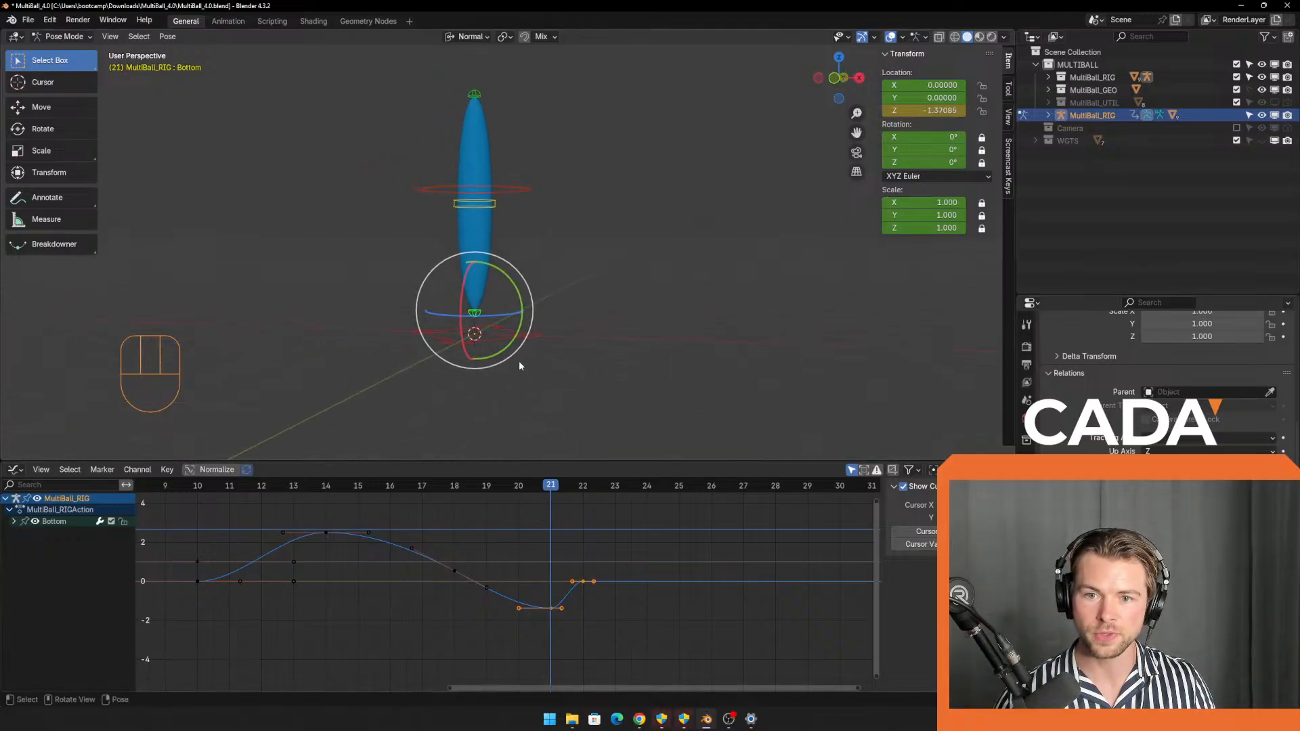
key("g")
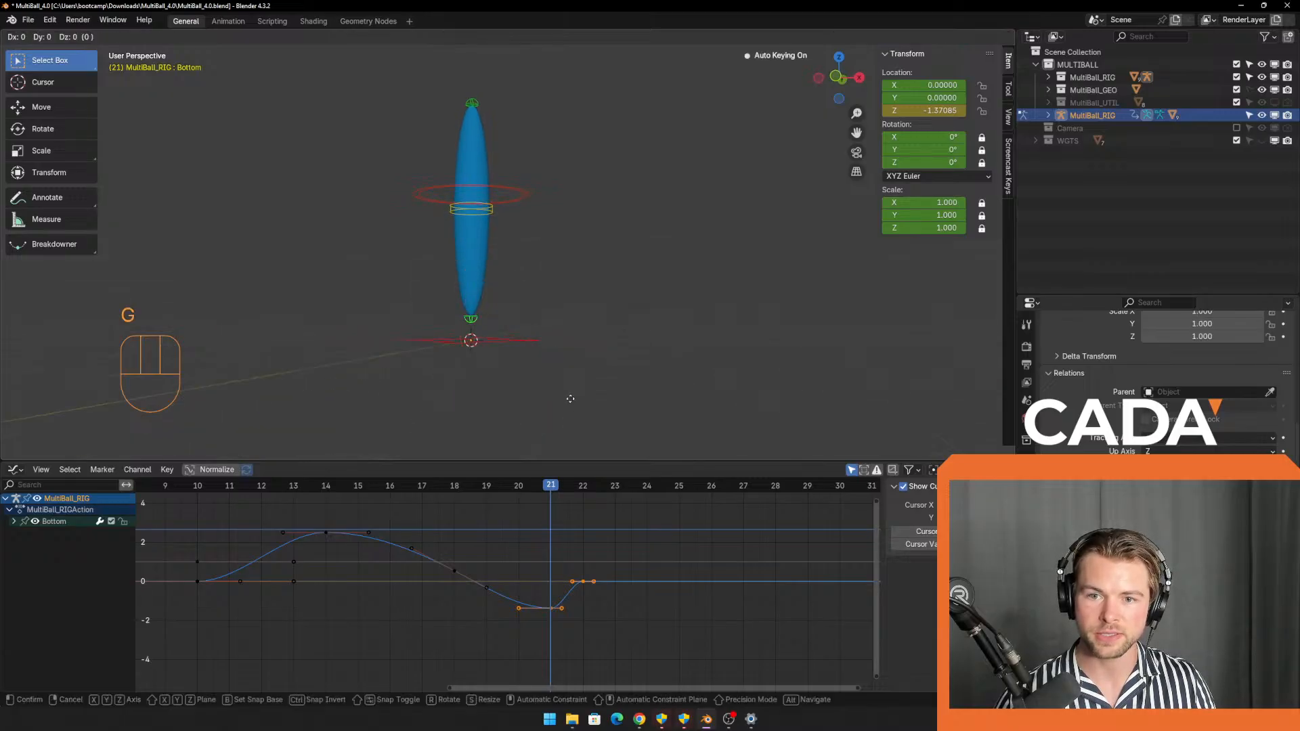
key("z")
left_click(561, 482)
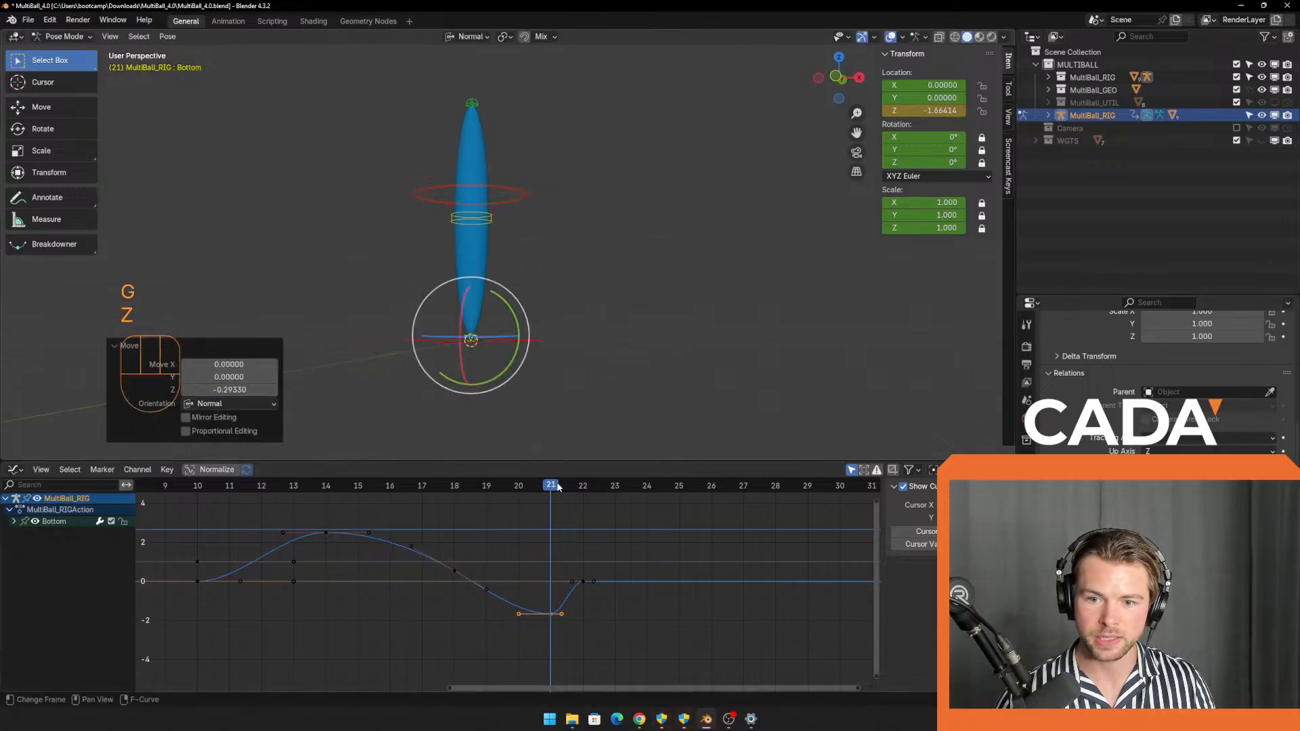
Scrub to frame 23 and lower the Top control about 0.30 along Z to squash the ball further.
left_click_drag(507, 489, 603, 505)
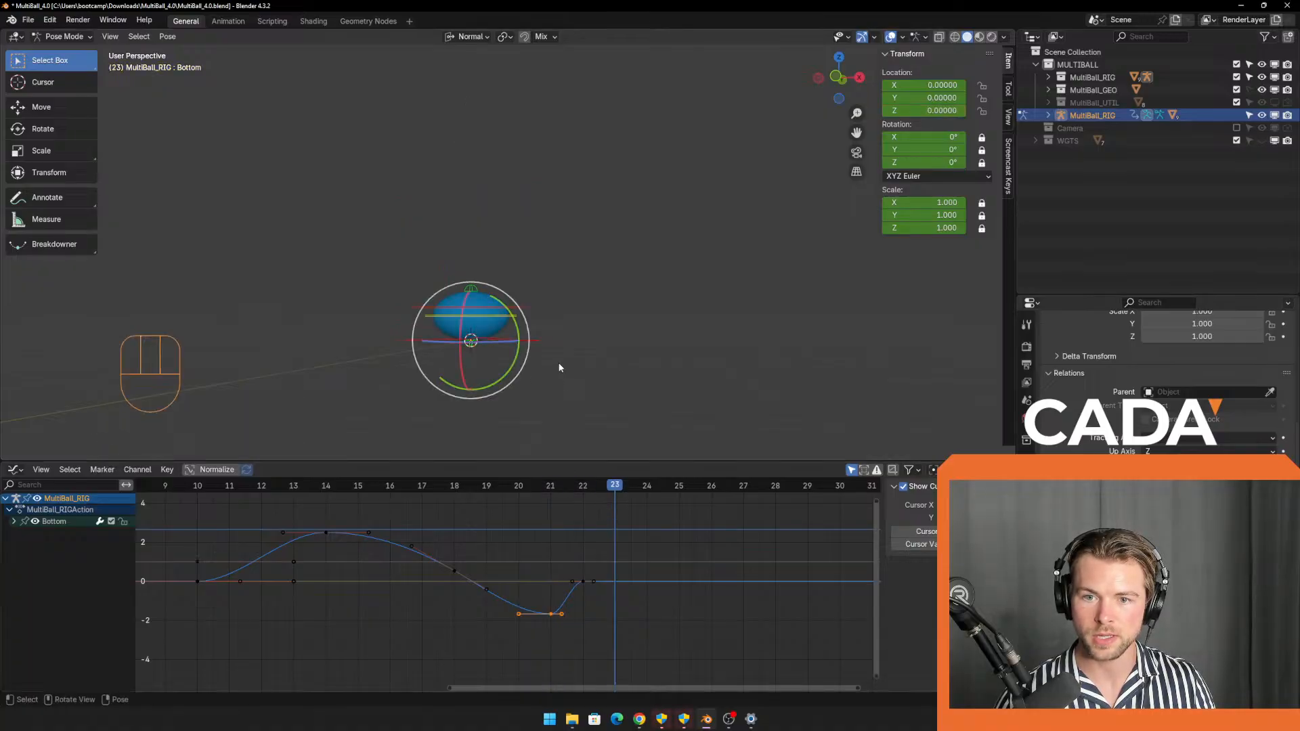
left_click(477, 273)
left_click(473, 270)
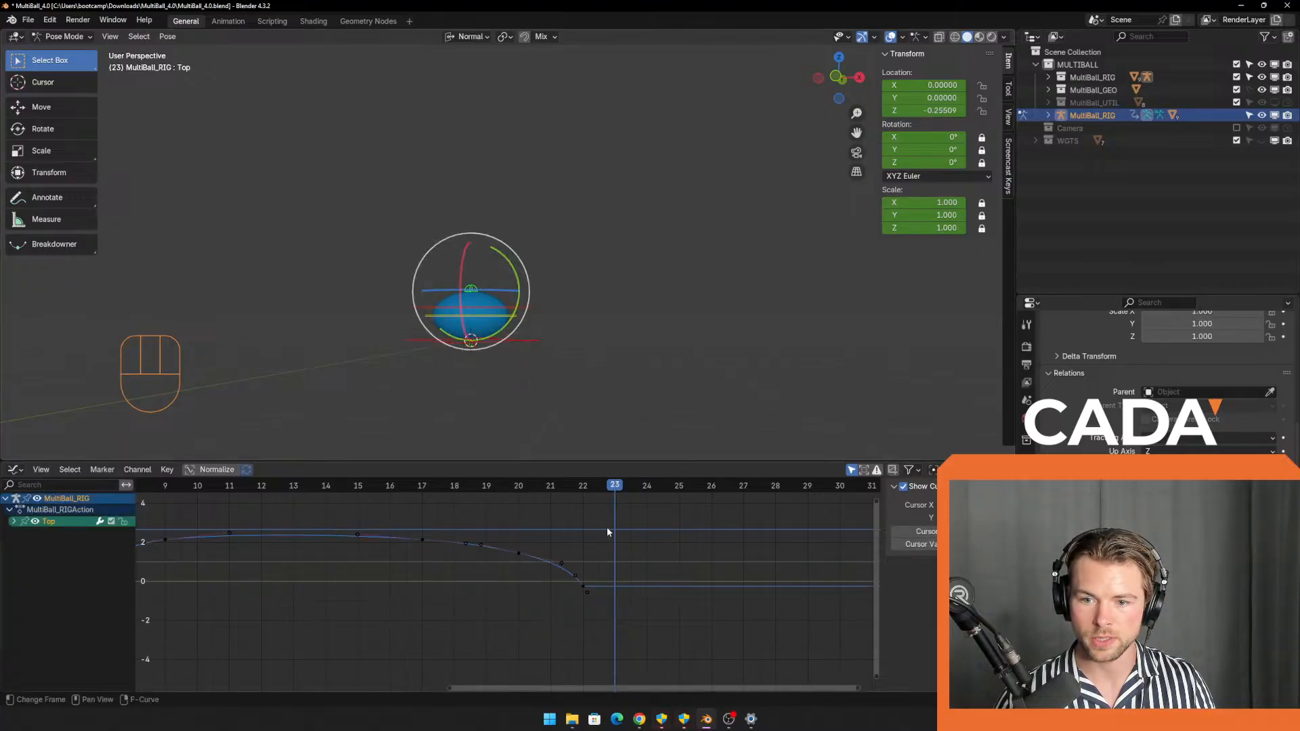
key("g")
key("x")
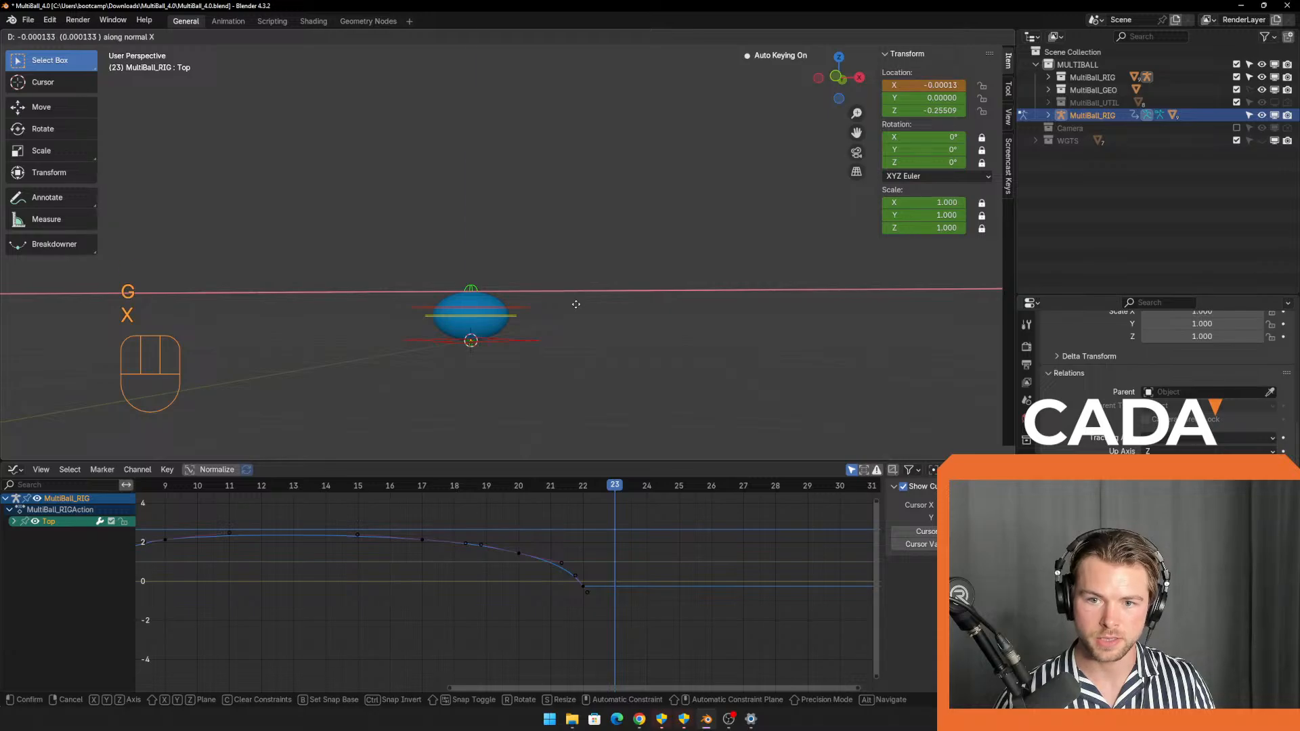
key("z")
left_click(584, 374)
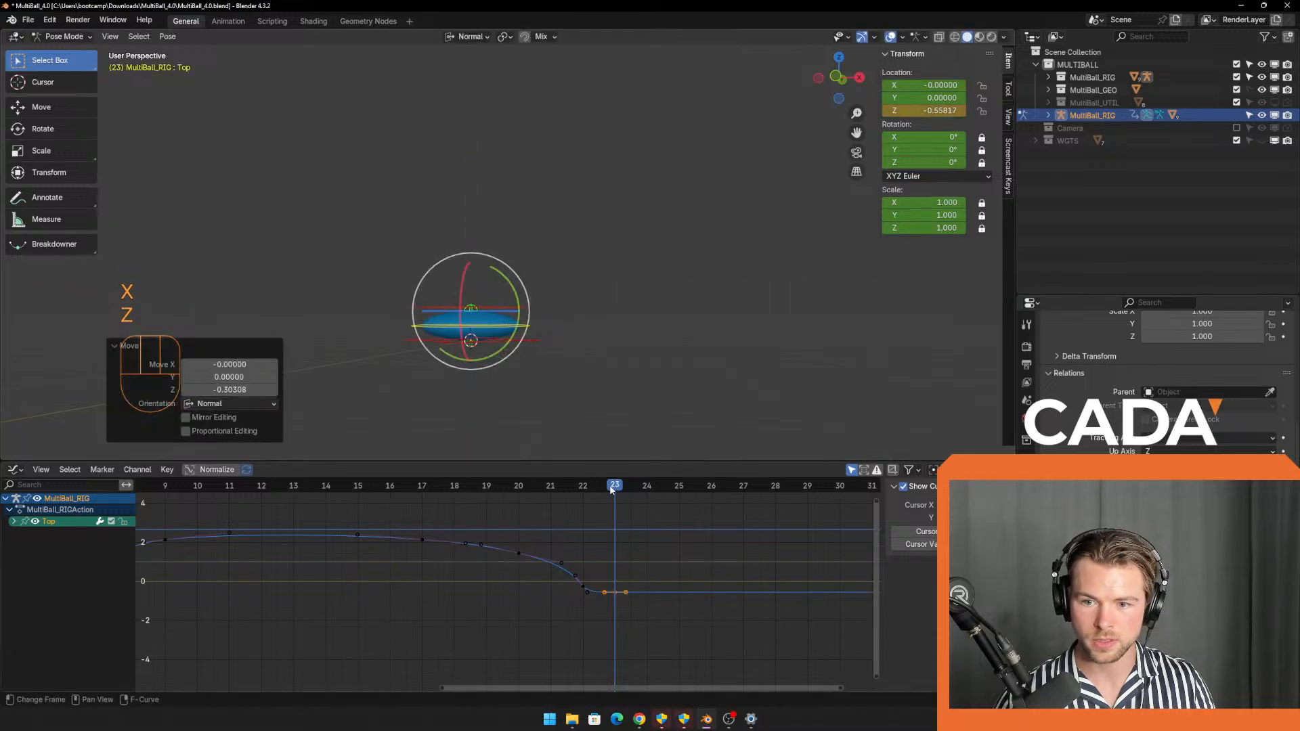
Delete the Top curve's extra keyframe at frame 22, keeping the squash keyframe at frame 23.
left_click_drag(611, 489, 623, 524)
scroll(602, 532, "up", 6)
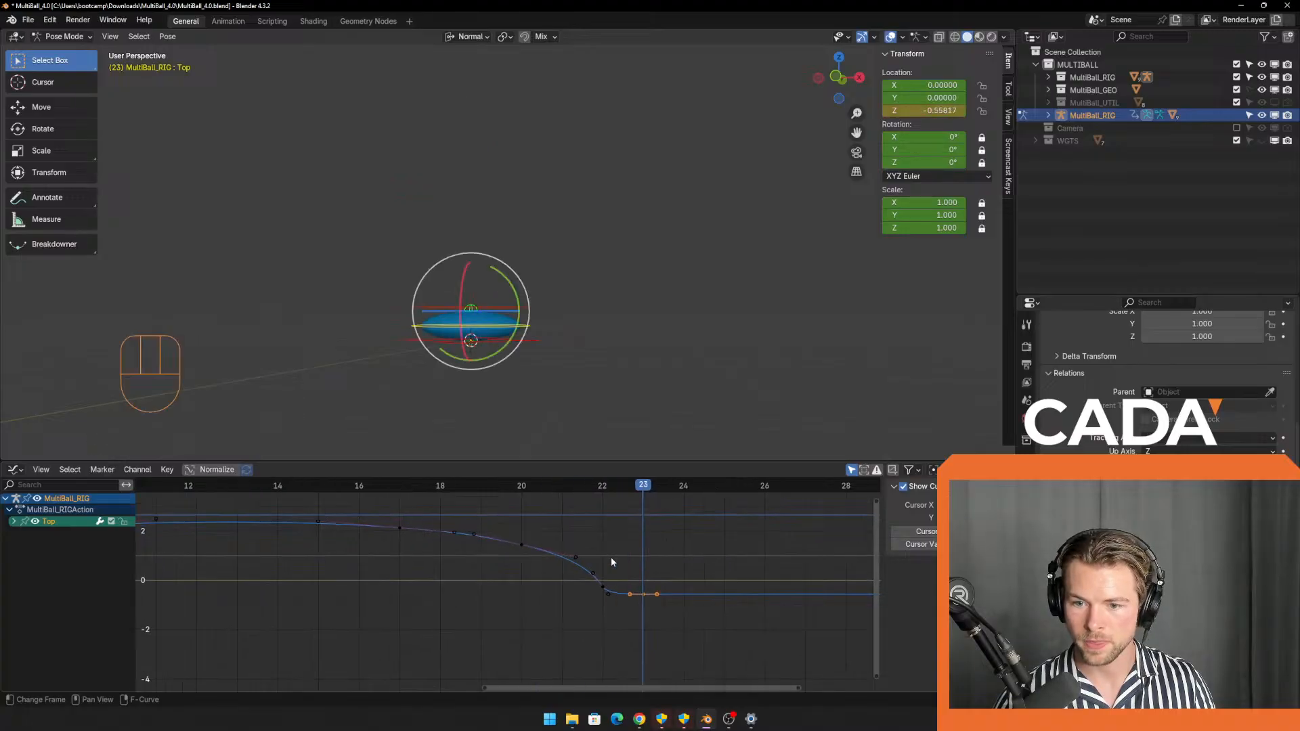
left_click_drag(653, 580, 663, 617)
key("Delete")
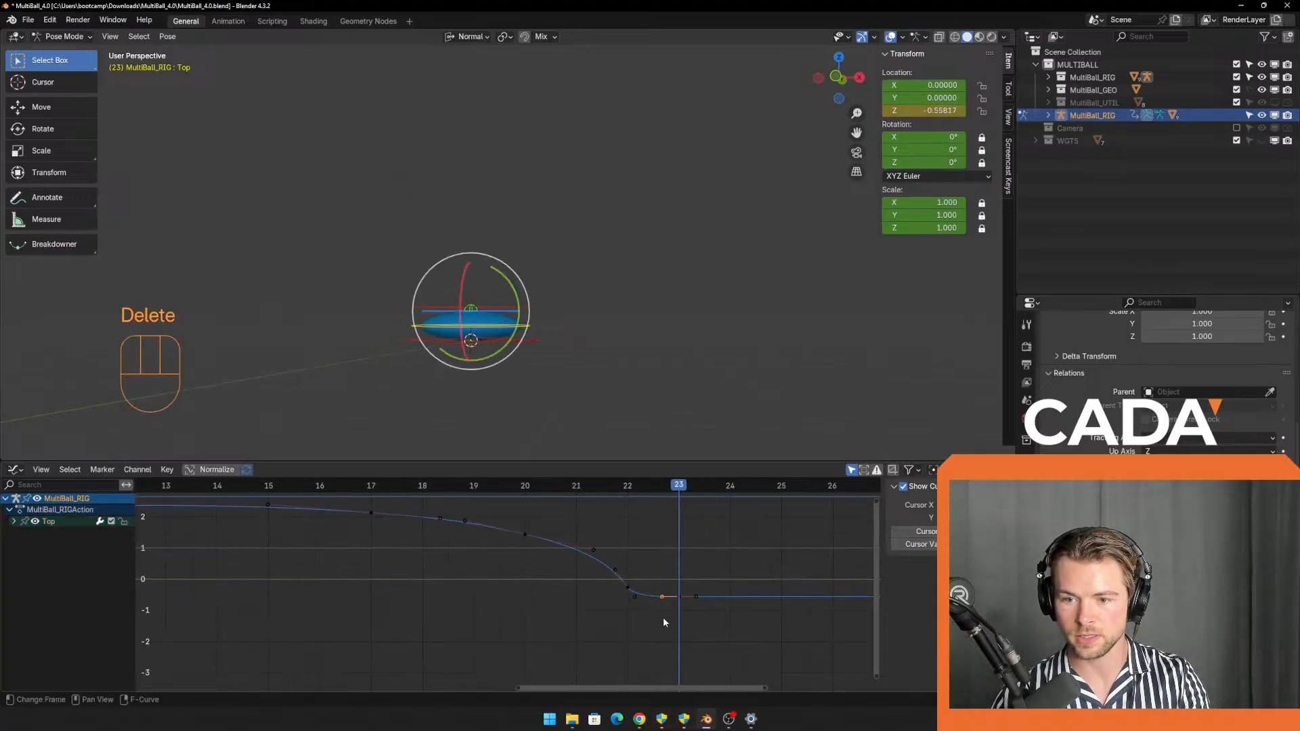
left_click(653, 586)
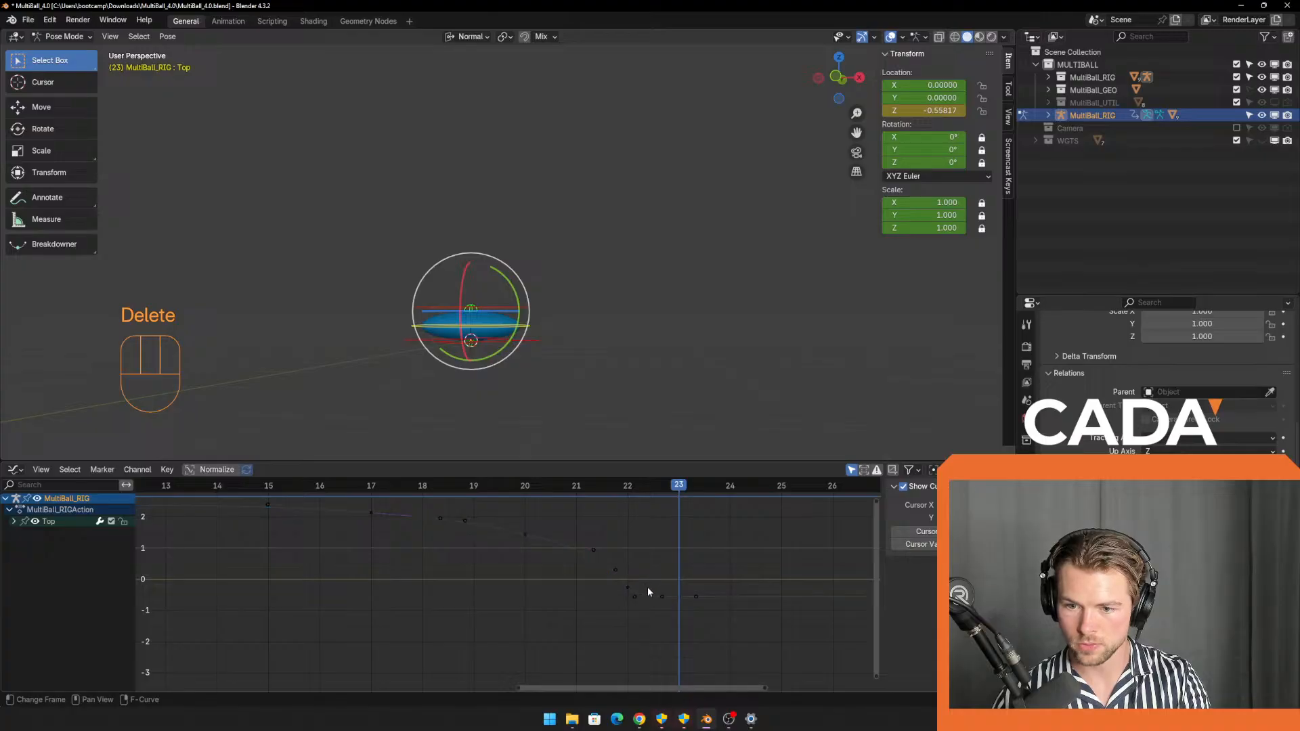
left_click_drag(641, 581, 618, 595)
key("Delete")
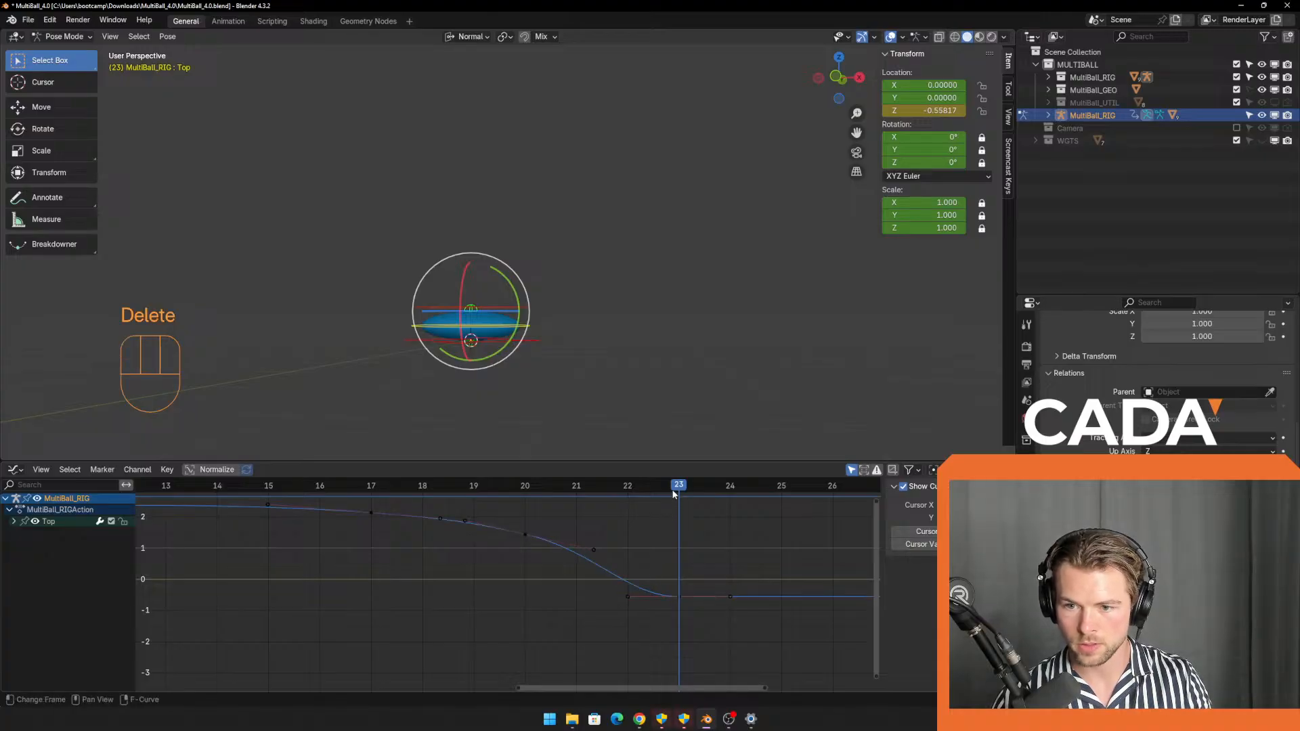
Play the jump and landing from the right orthographic view with the rig hidden, and show the rig again.
left_click_drag(673, 493, 422, 535)
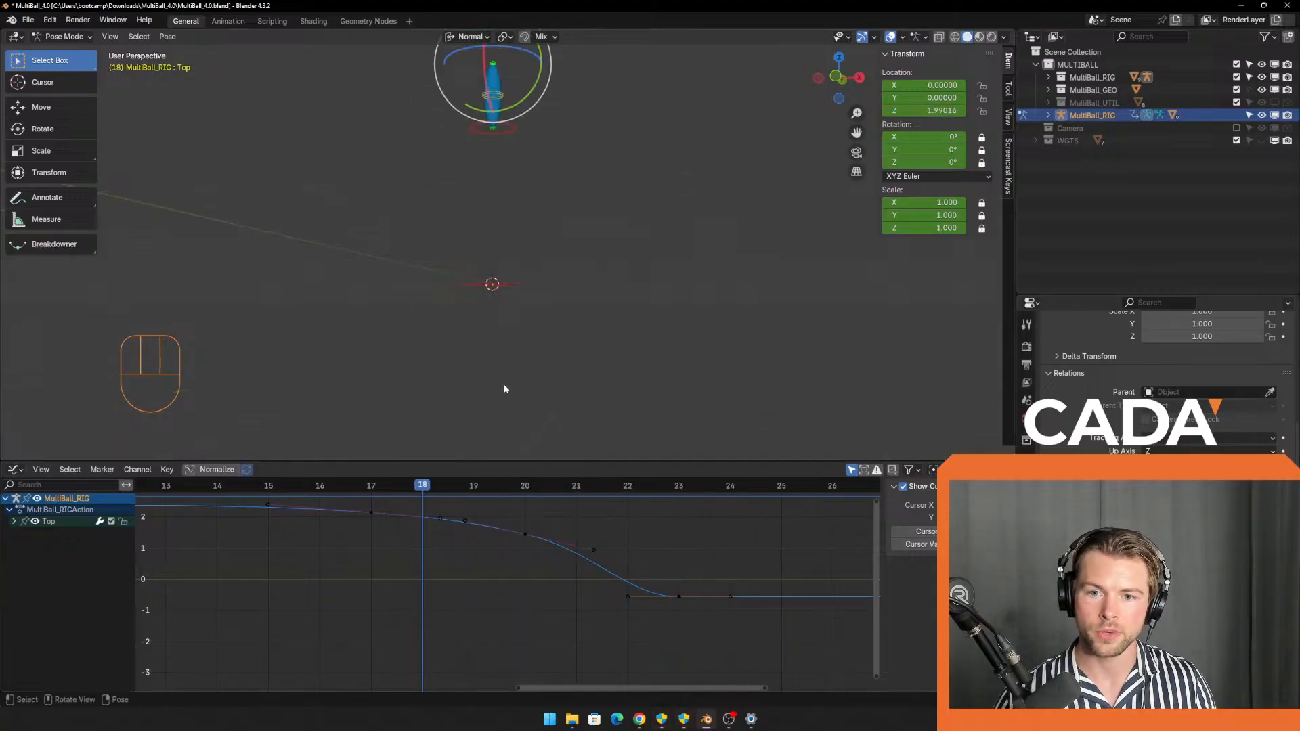
left_click(507, 352)
middle_click_drag(509, 351, 566, 366)
left_click(1260, 116)
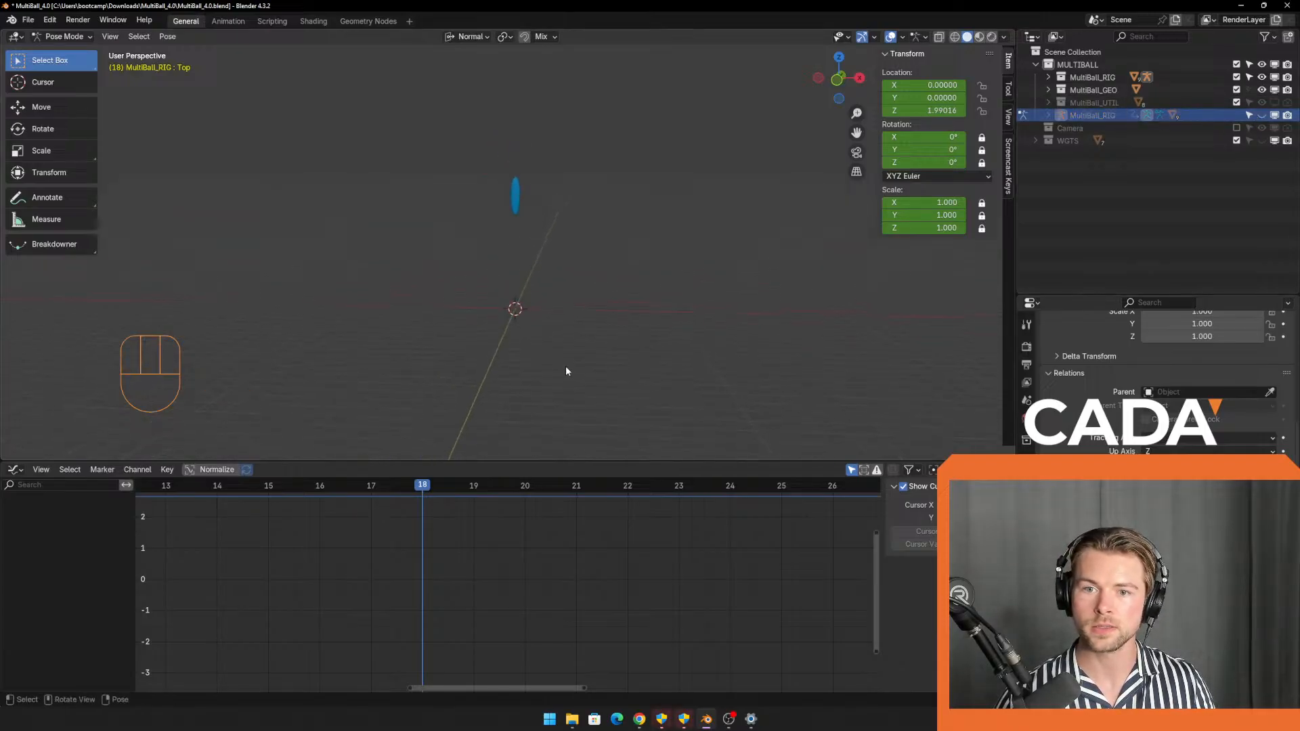
key("KP_3")
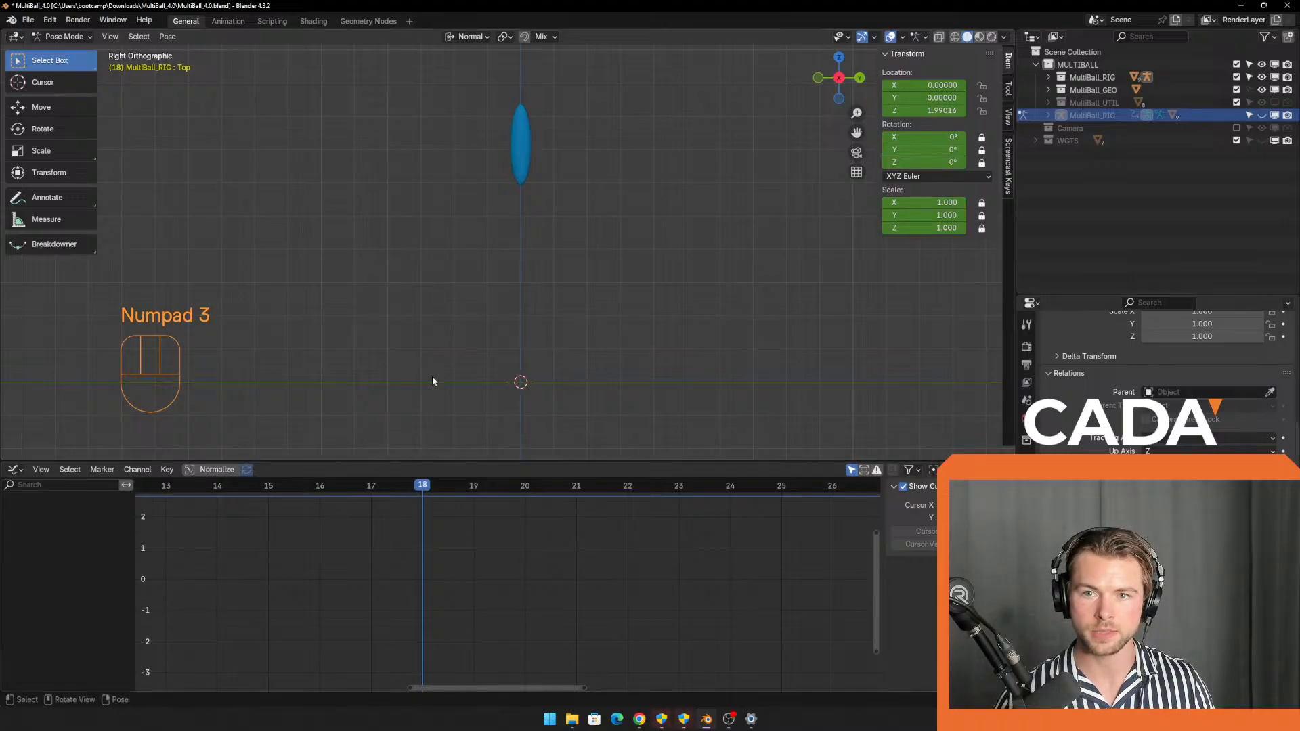
key("space")
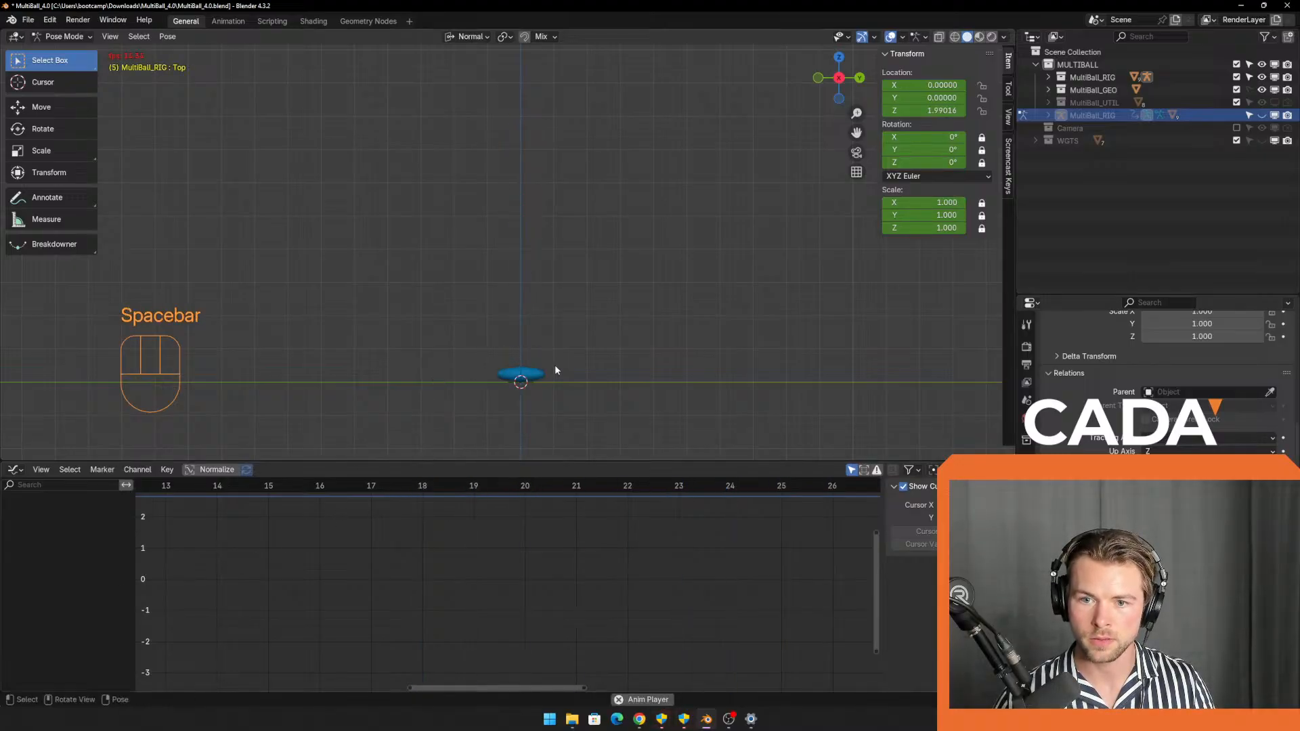
middle_click_drag(587, 366, 527, 380, "shift")
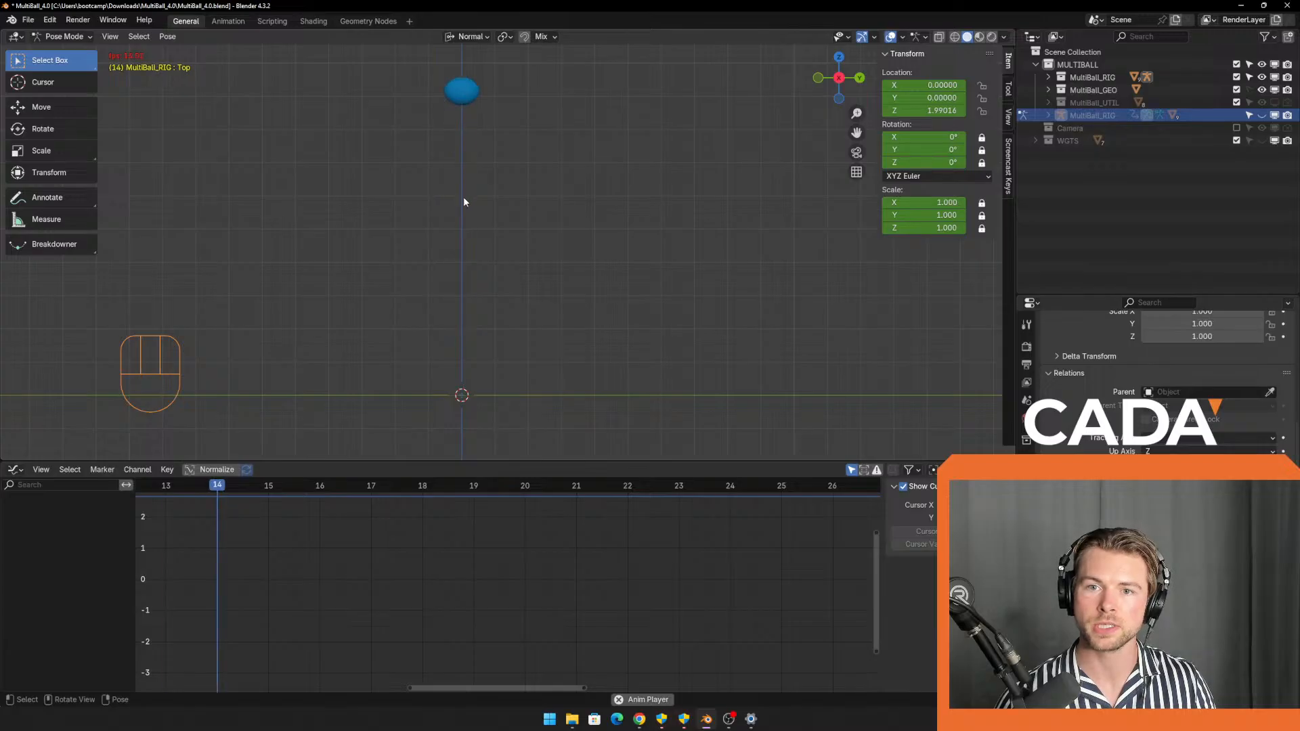
key("space")
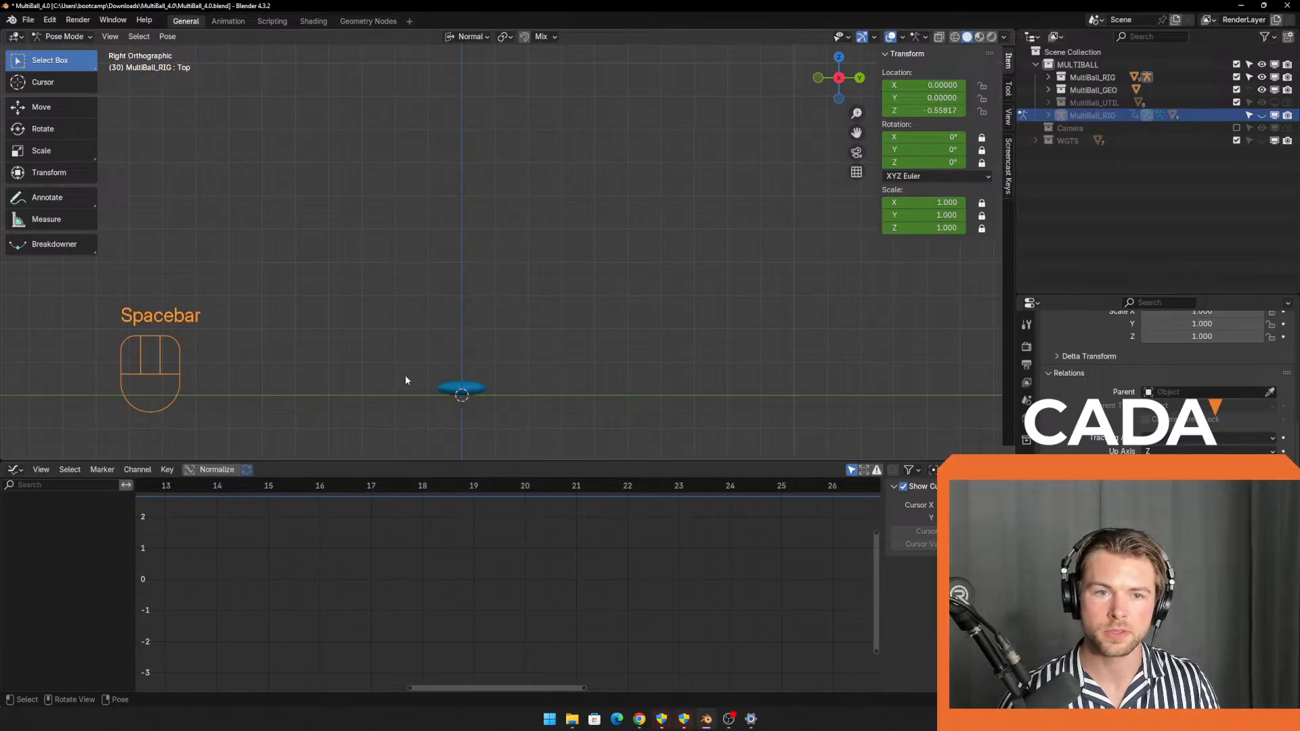
left_click(1261, 115)
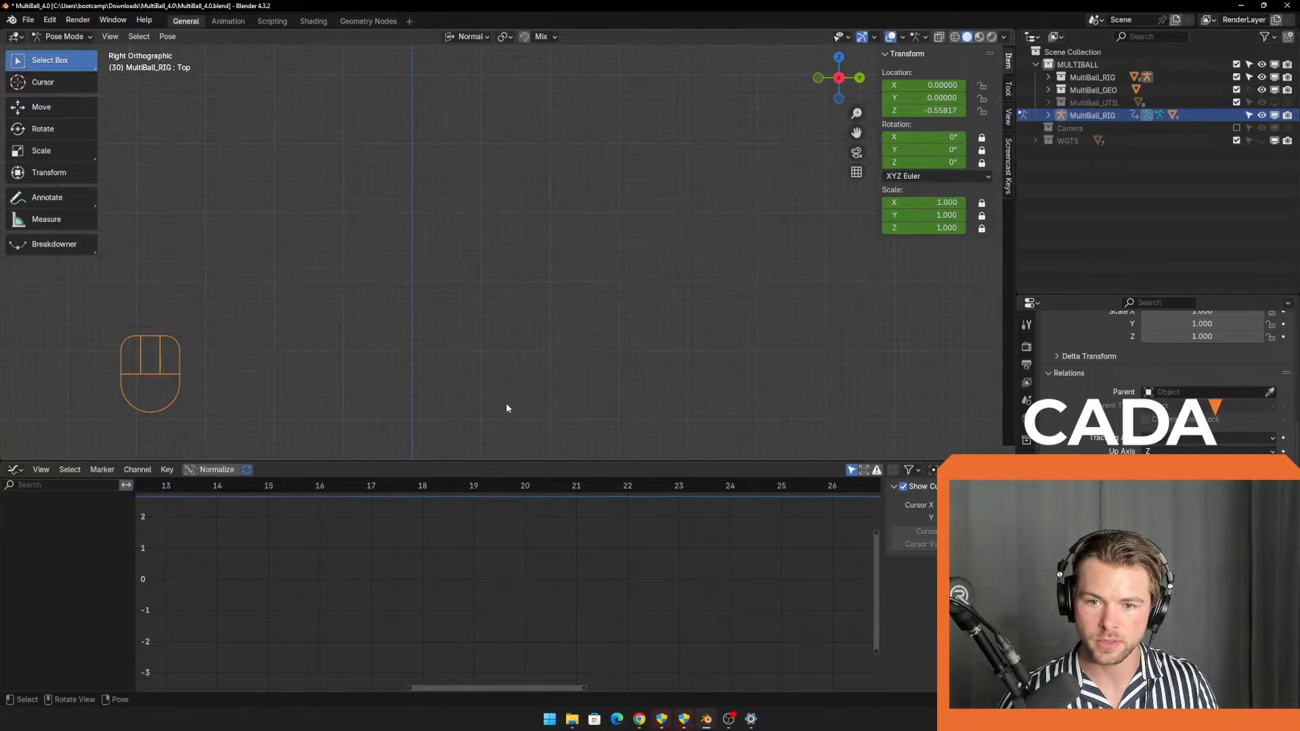
middle_click_drag(505, 402, 519, 376)
left_click(491, 420)
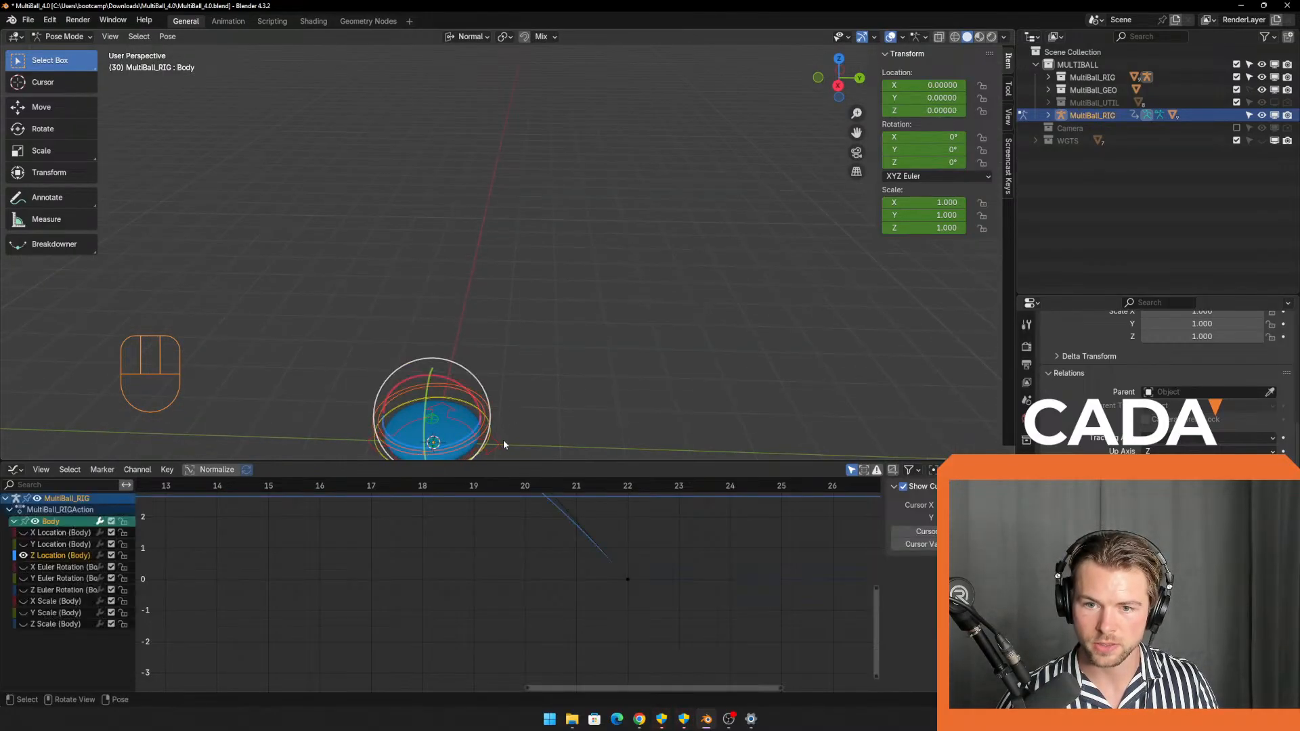
middle_click_drag(435, 440, 440, 380, "shift")
key("q")
left_click(481, 283)
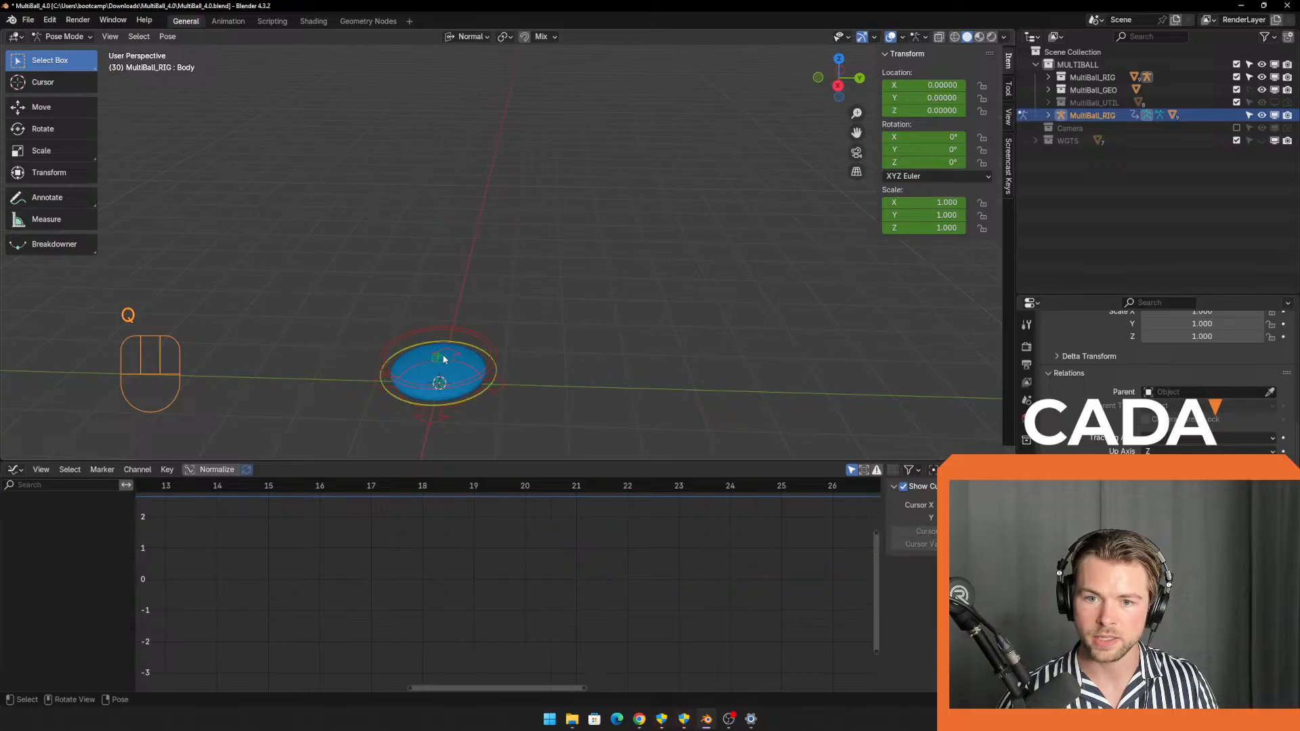
left_click(440, 358)
key("q")
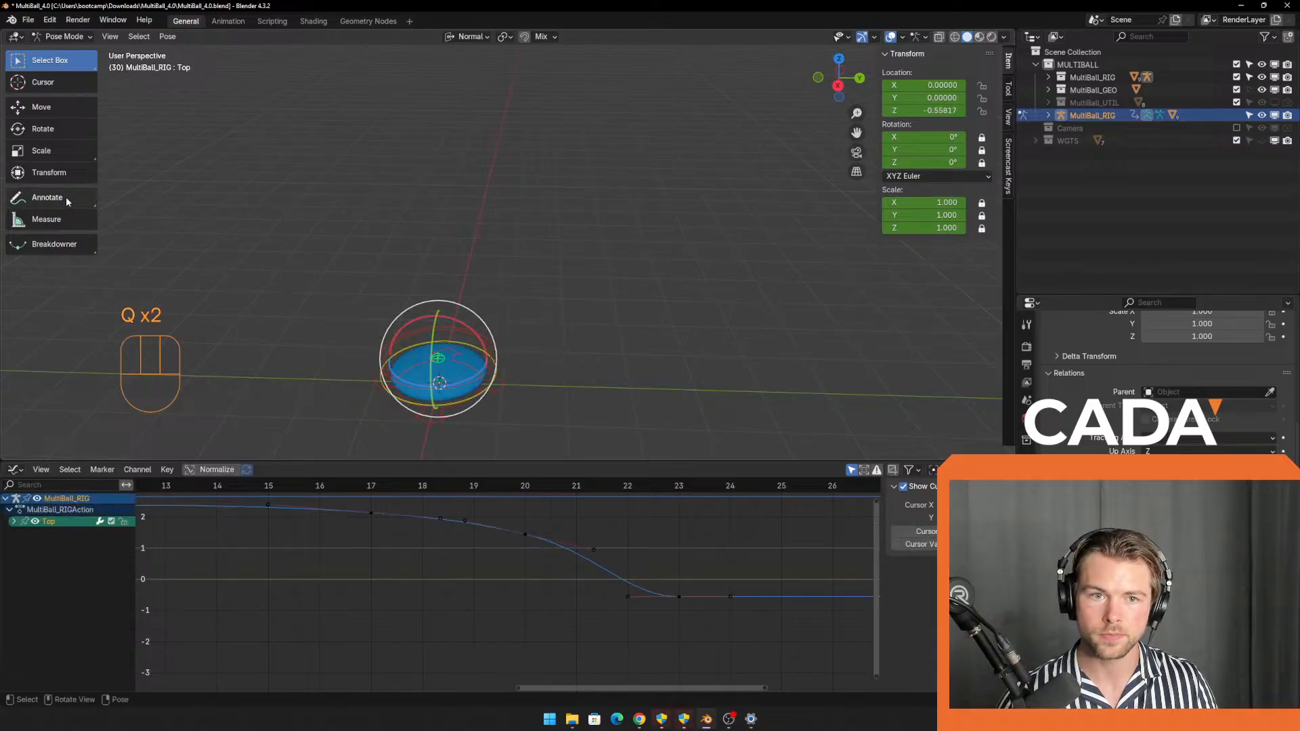
left_click(60, 108)
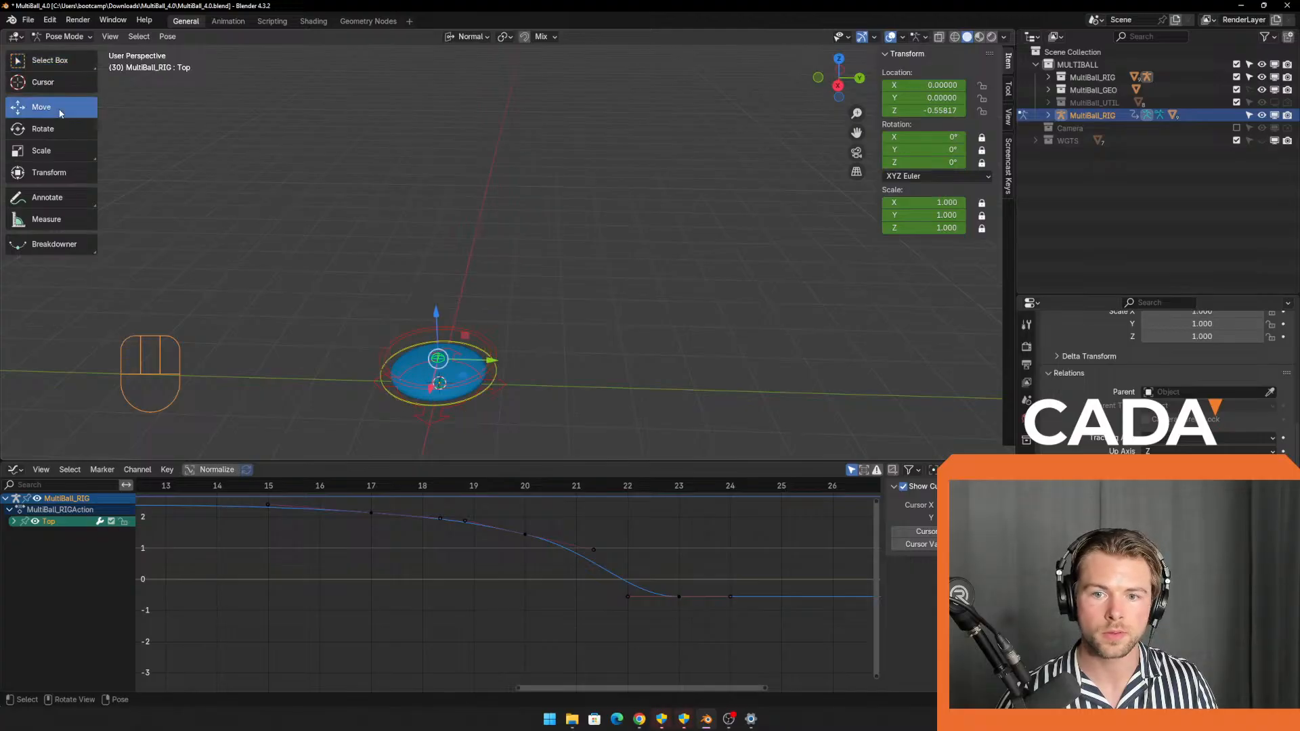
left_click(59, 174)
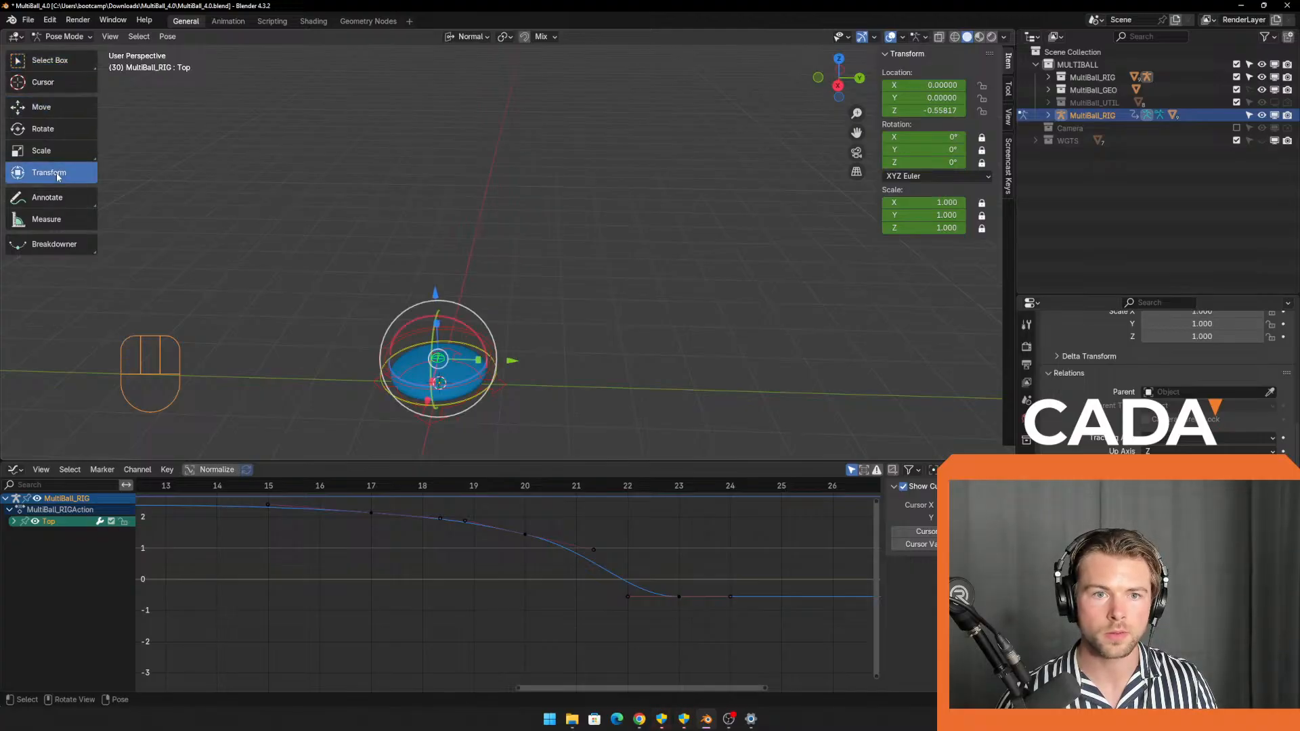
left_click(47, 66)
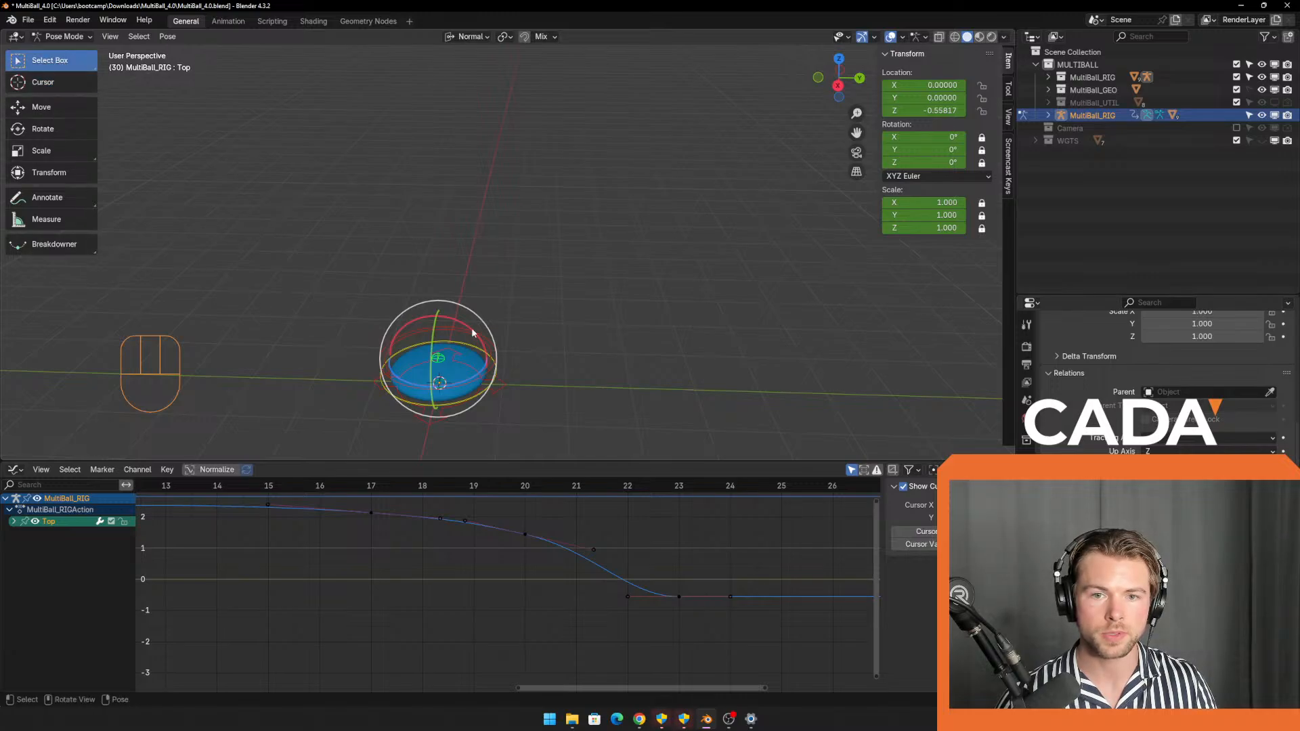
Select the Body and Top controls and move their landing keyframes two frames later along the time axis, to frames 24 and 25.
left_click(521, 340)
left_click(443, 362)
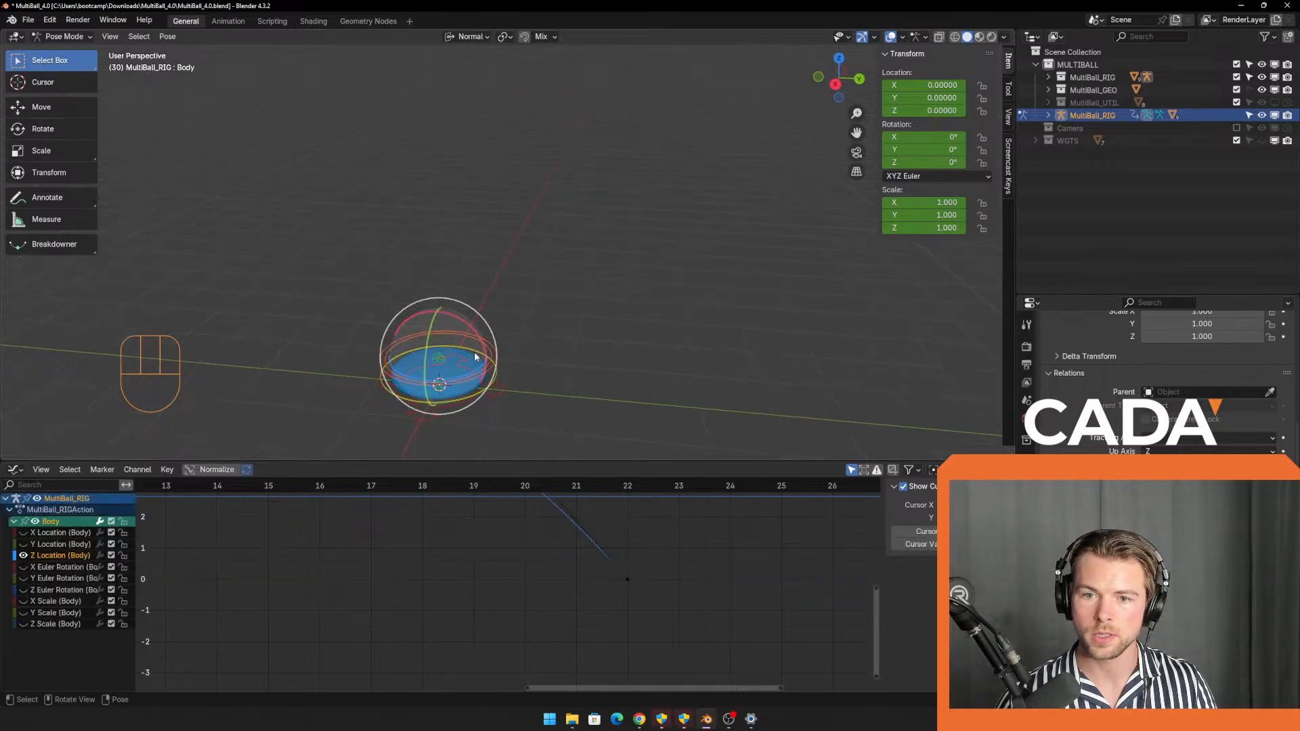
key("q")
left_click(478, 333)
left_click(440, 356)
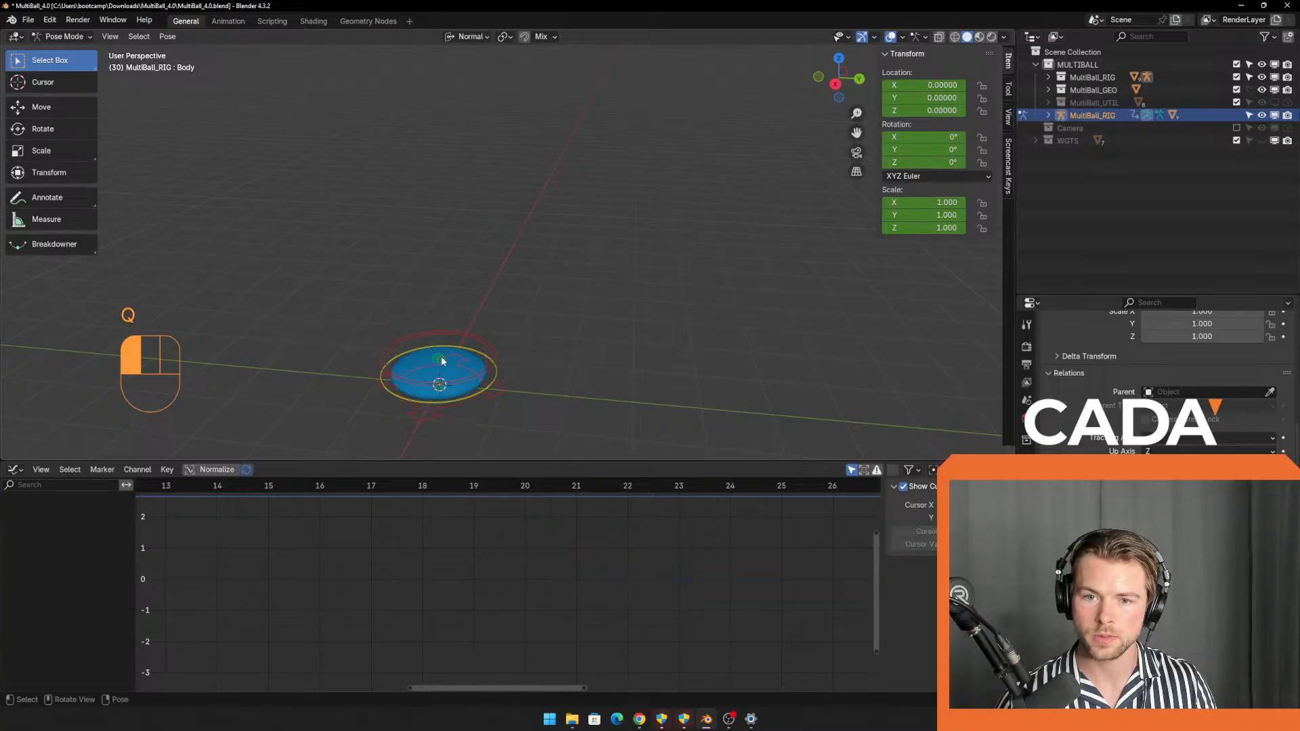
left_click(497, 352, "shift")
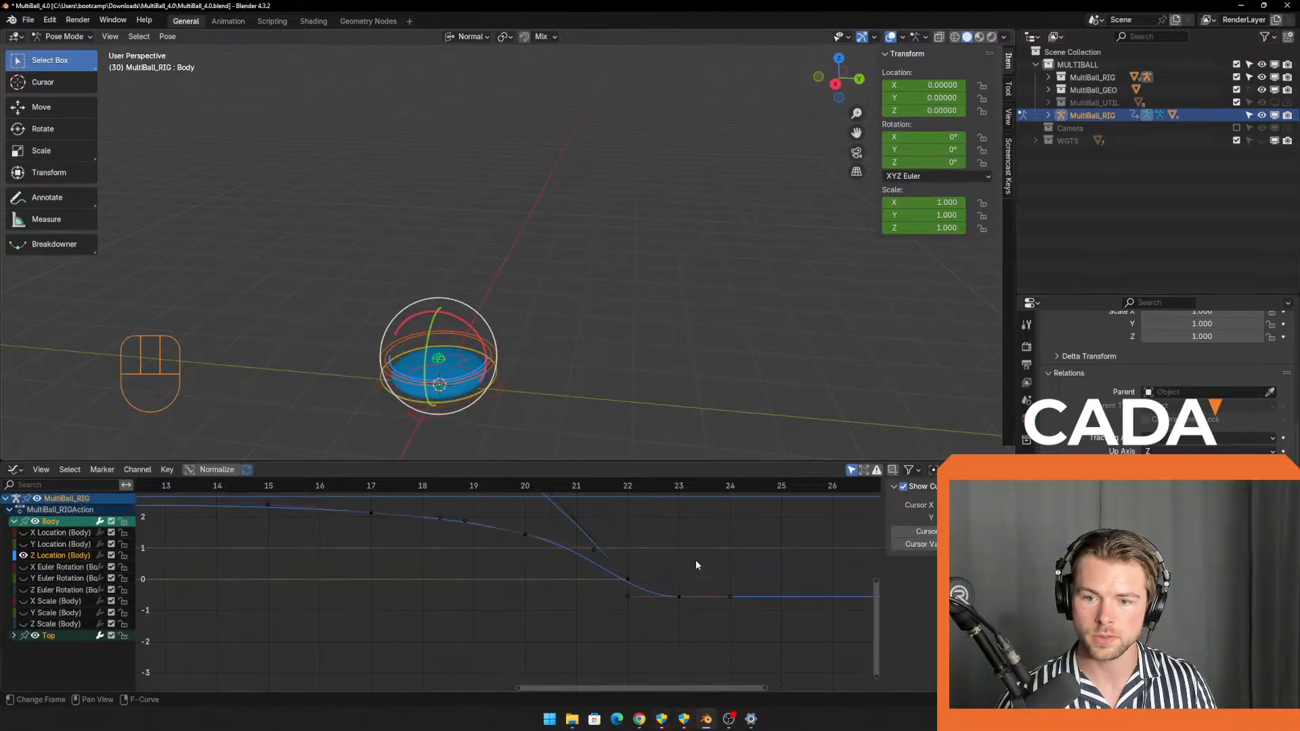
scroll(724, 594, "down", 1)
scroll(714, 579, "down", 1)
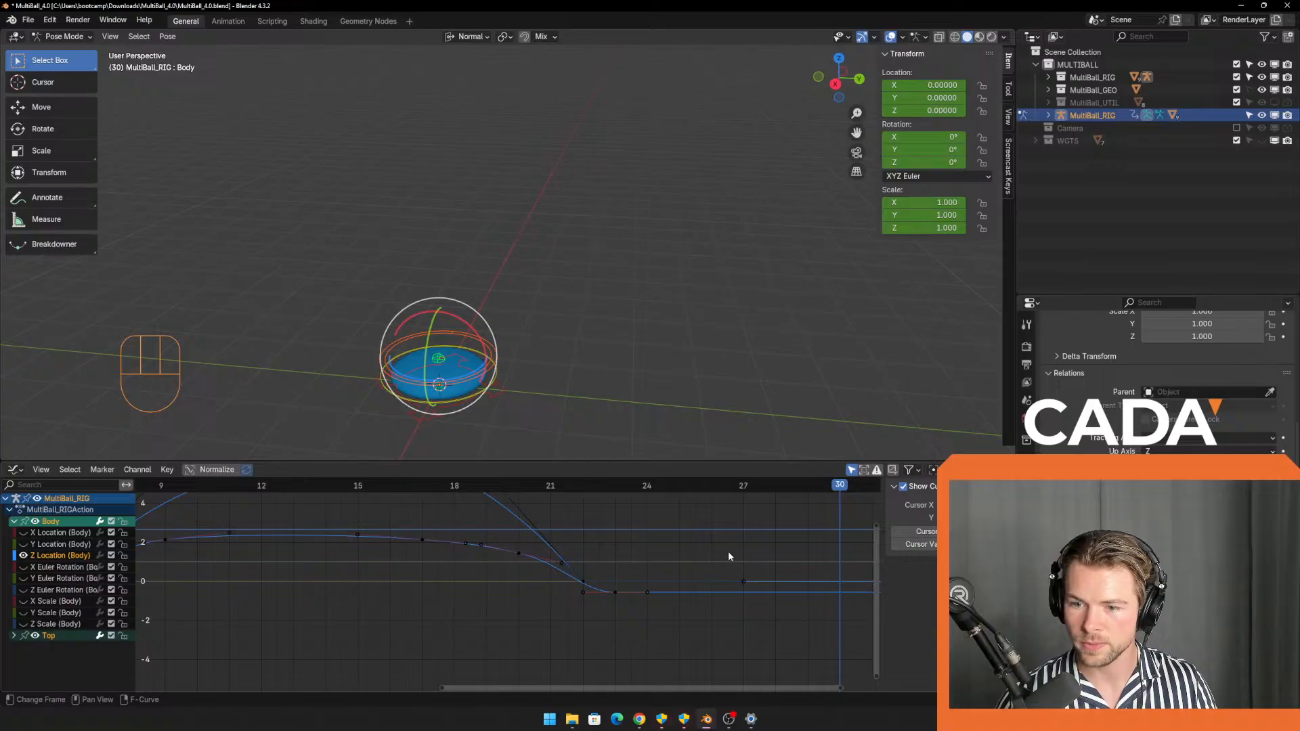
left_click_drag(828, 493, 676, 629)
key("g")
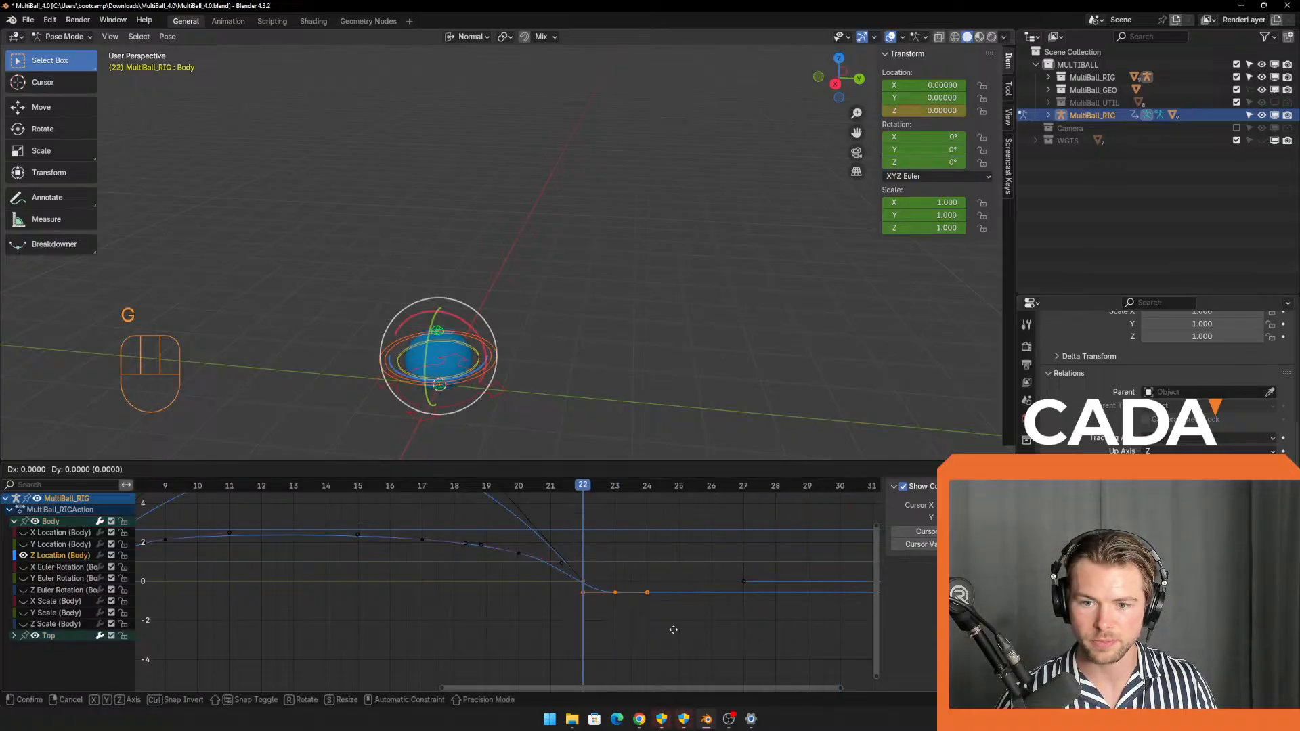
key("x")
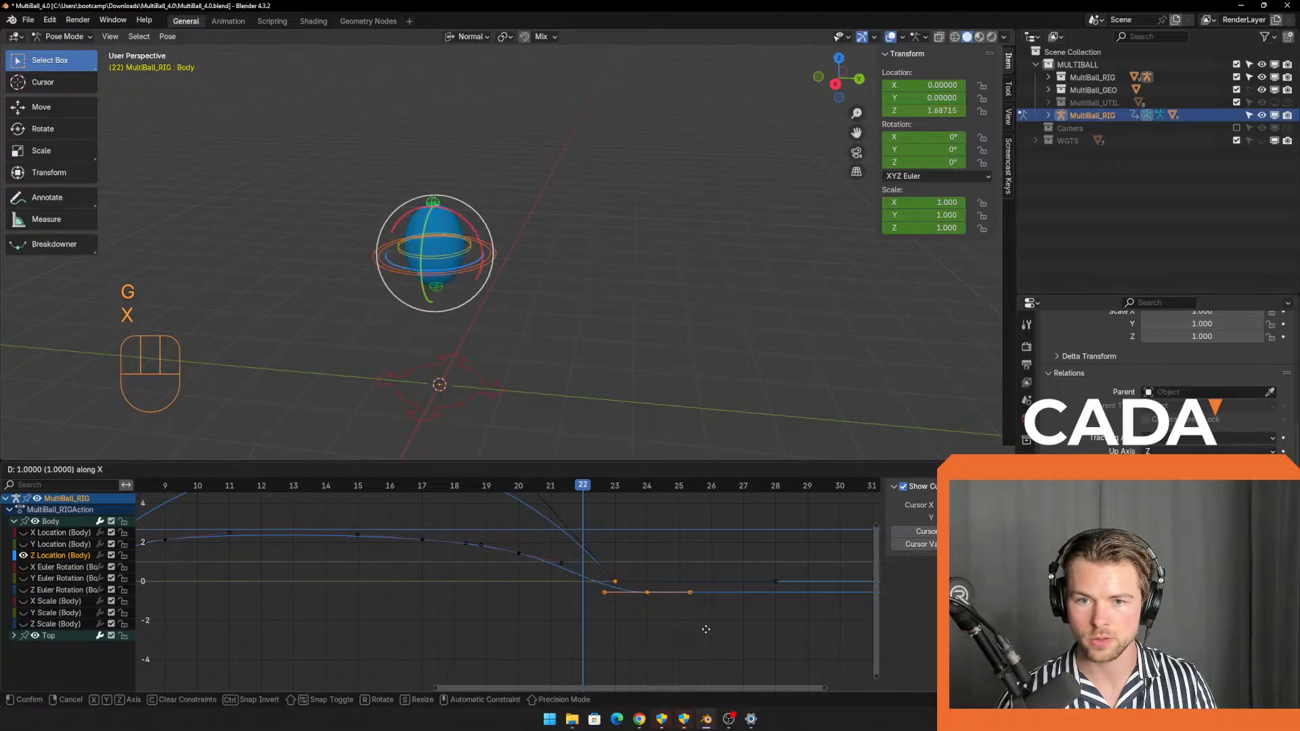
left_click(739, 627)
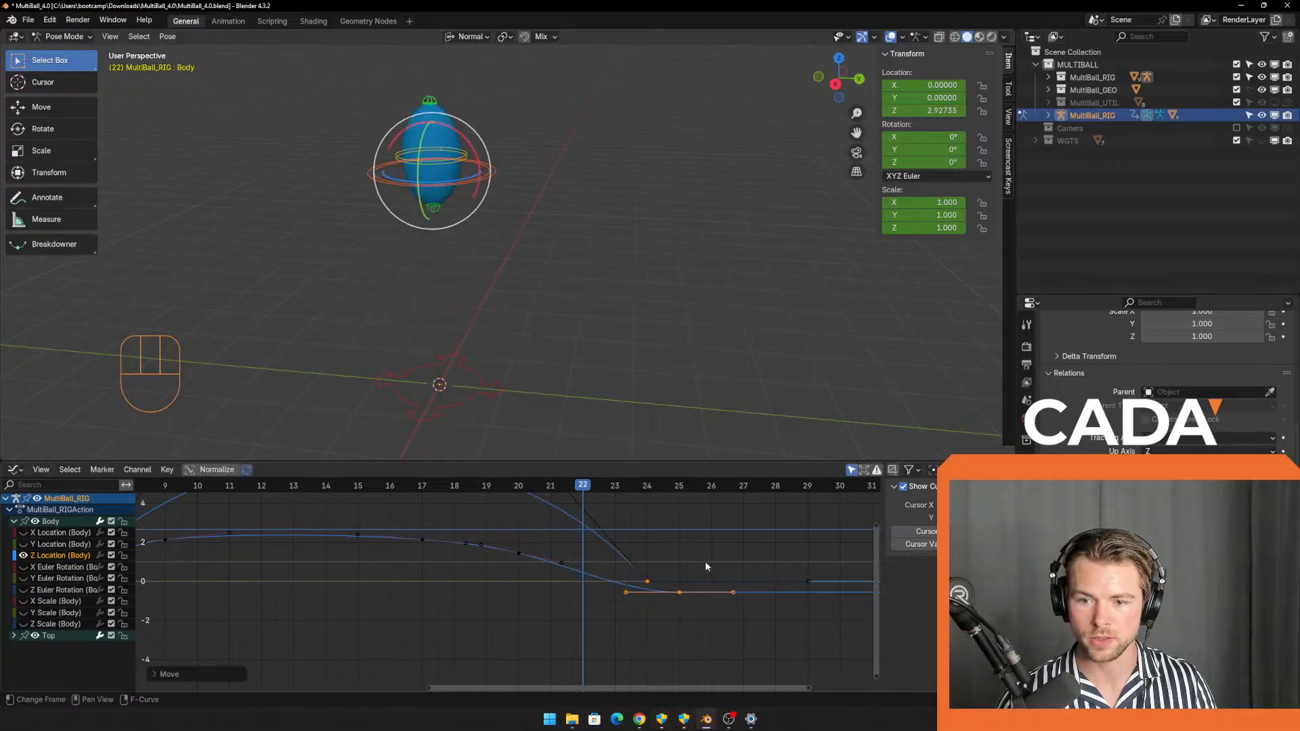
key("x")
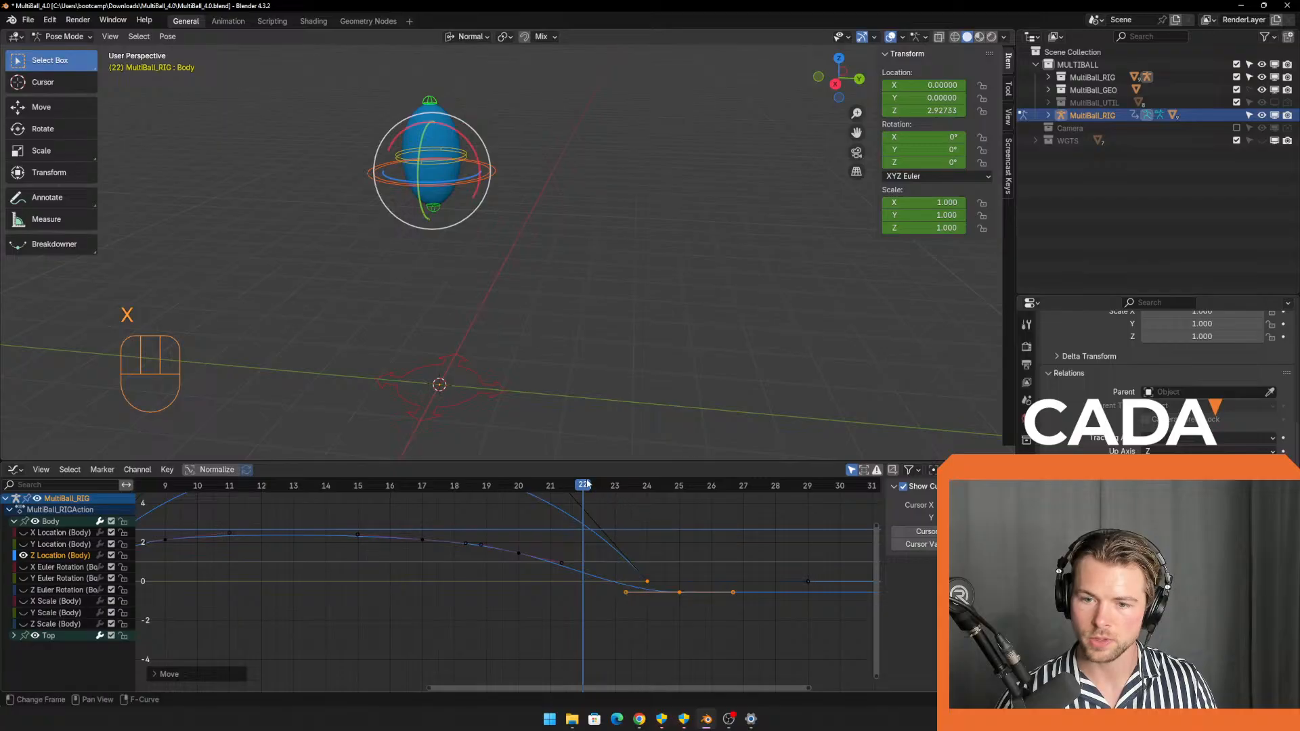
left_click_drag(587, 483, 584, 527)
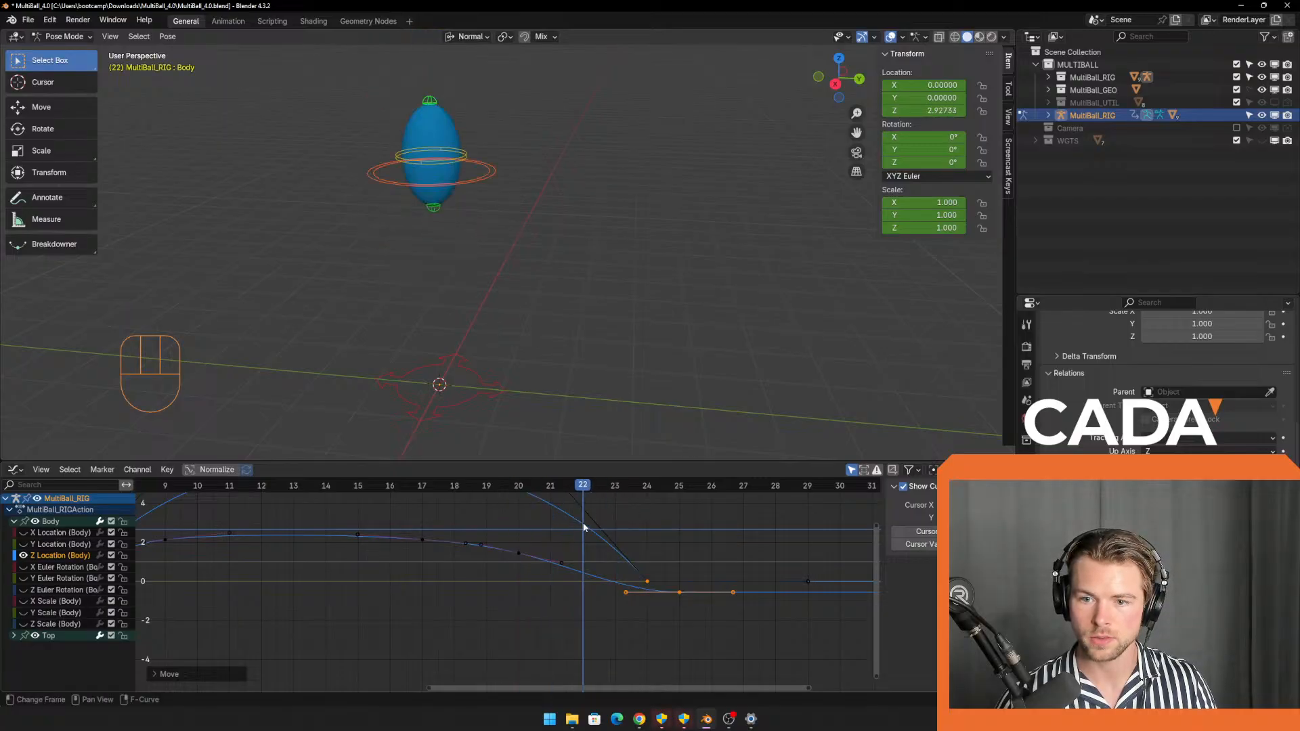
Select the Bottom control and move its curve's last two keyframes two frames later, to frames 23 and 24.
left_click(533, 310)
left_click(413, 84)
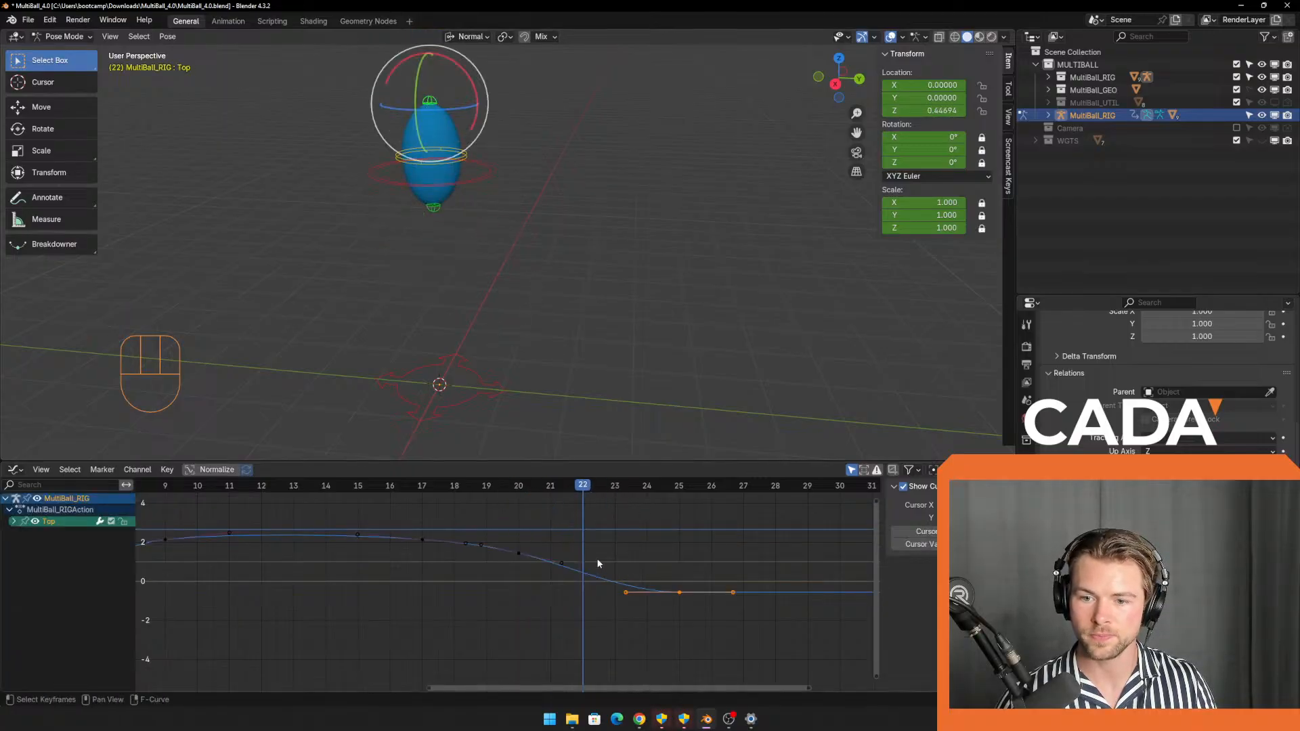
mouse_move(588, 486)
left_mouse_down()
mouse_move(631, 493)
mouse_move(486, 486)
mouse_move(583, 487)
left_mouse_up()
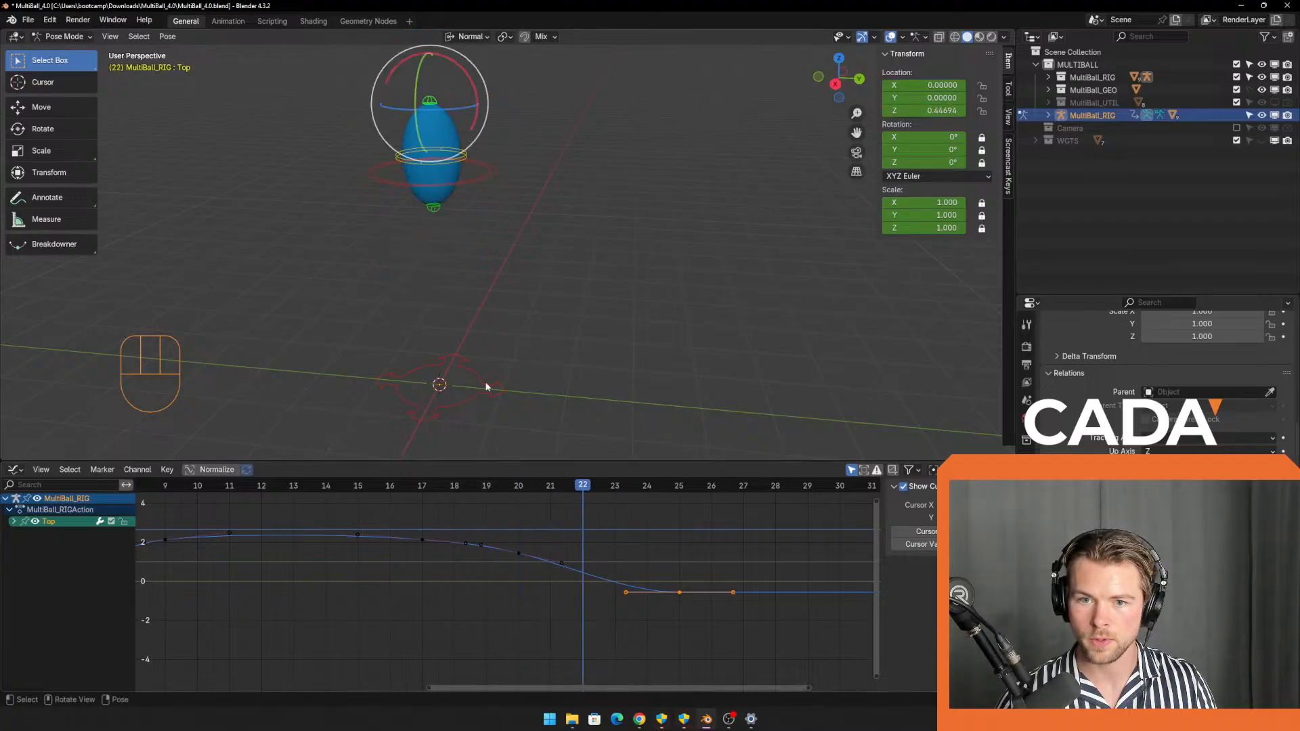
left_click(433, 207)
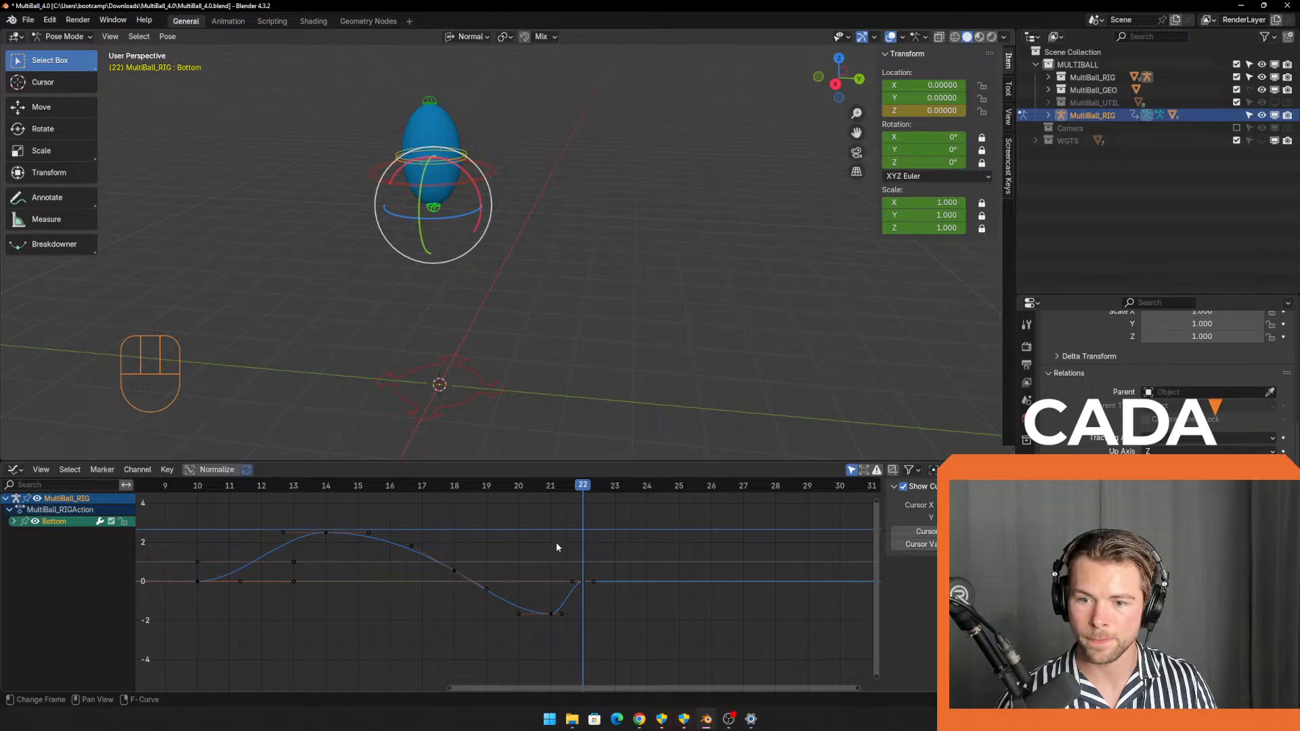
left_click_drag(555, 545, 630, 617)
key("g")
key("x")
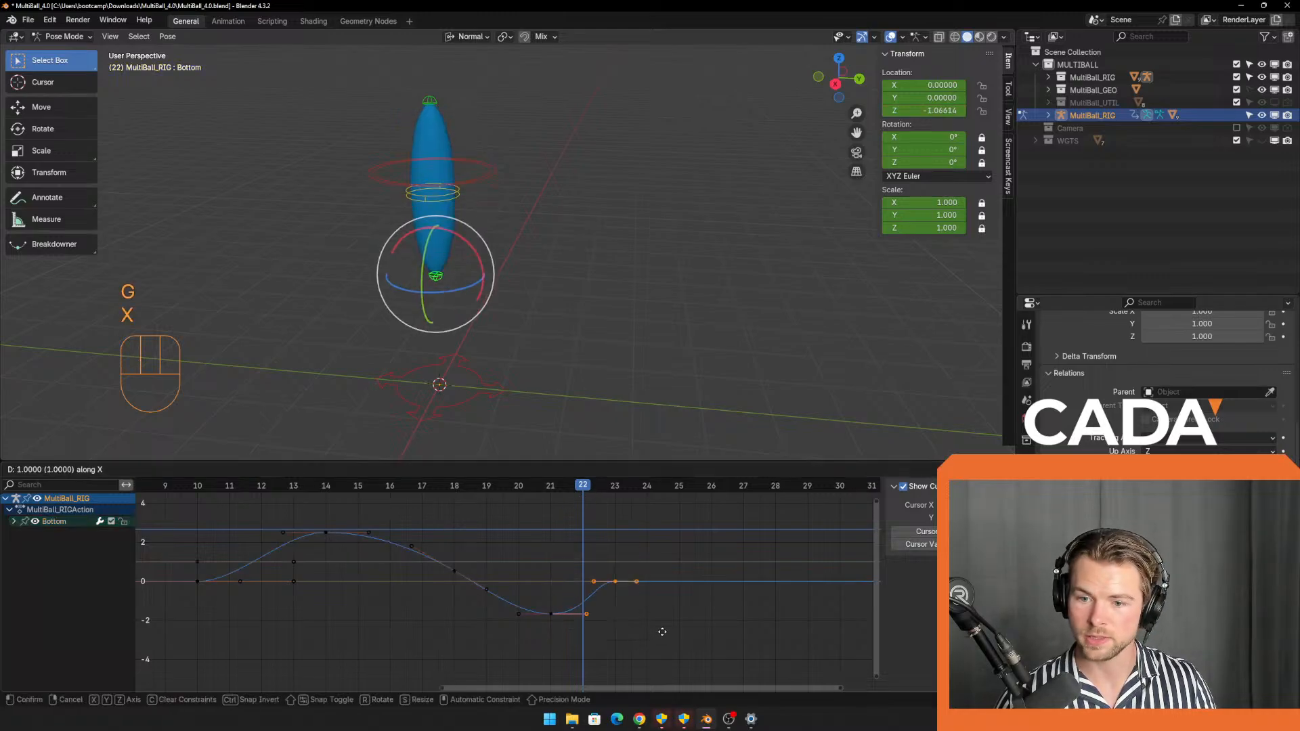
left_click(633, 612)
left_click_drag(509, 541, 575, 599)
key("g")
key("z")
key("x")
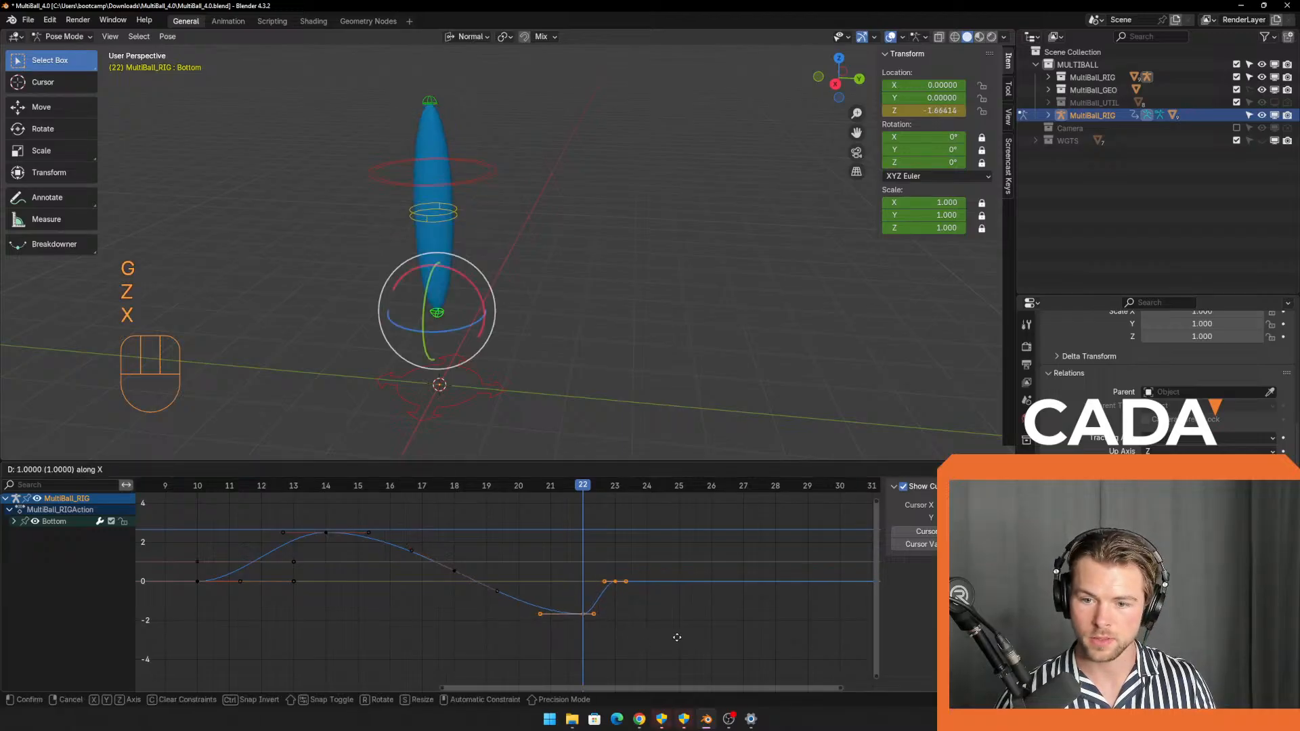
left_click(699, 636)
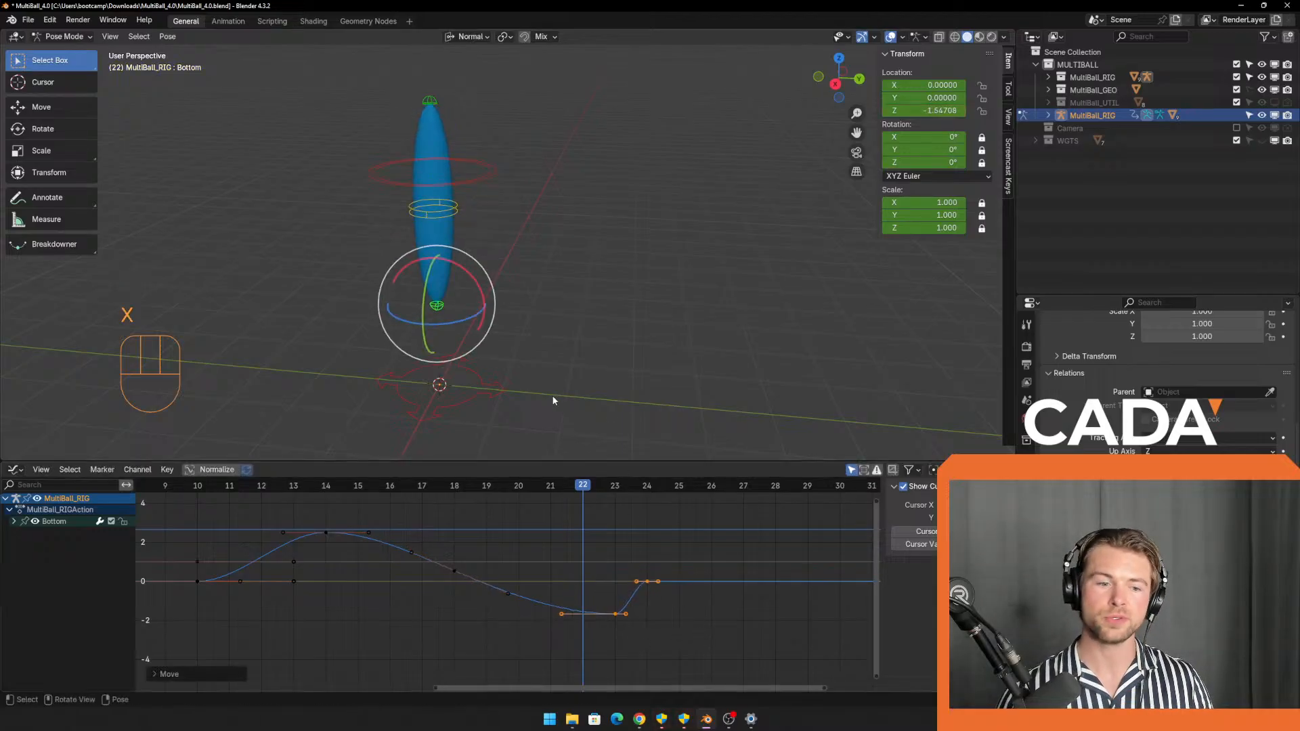
left_click(561, 312)
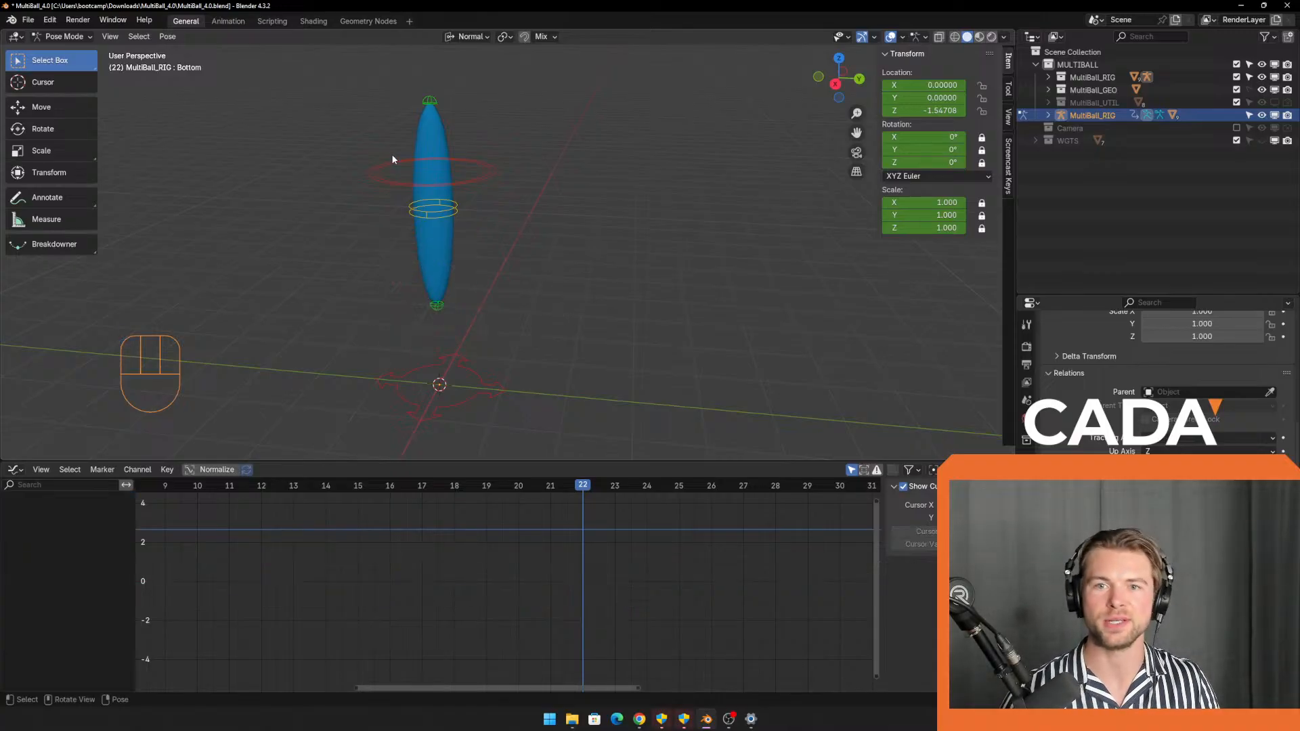
left_click(407, 138)
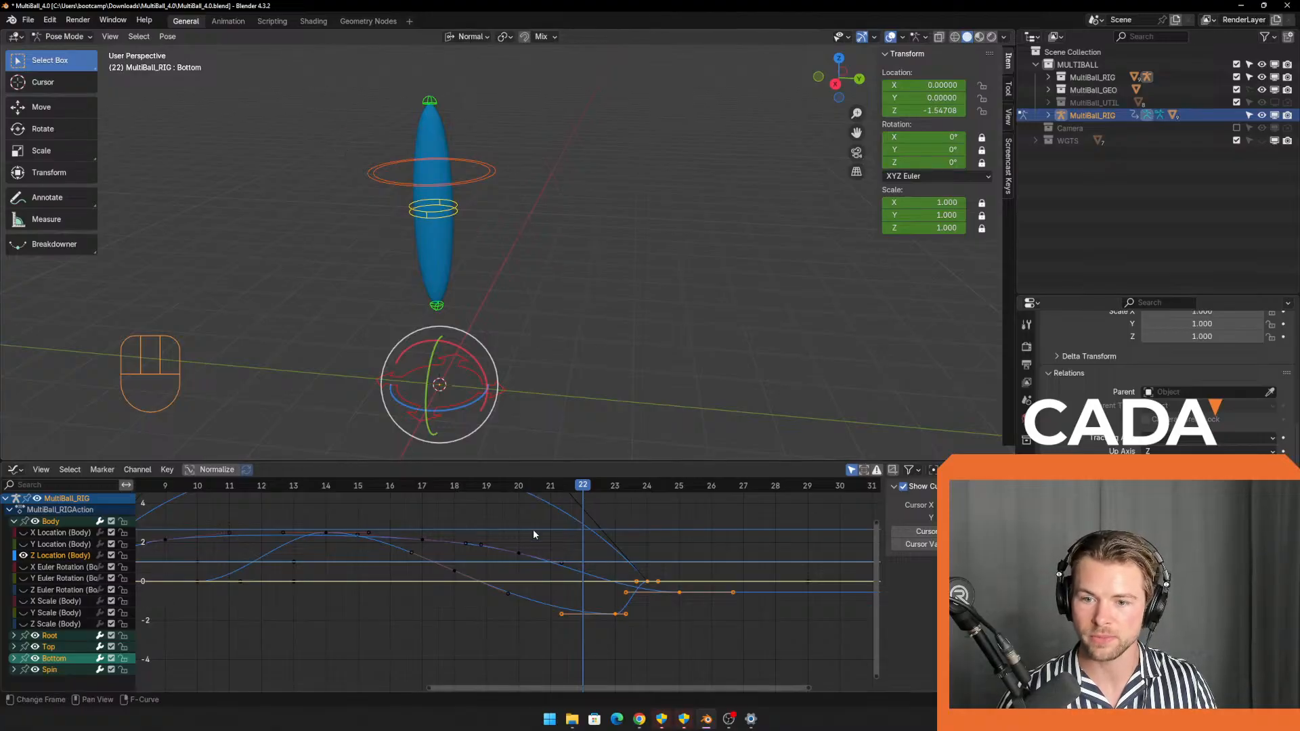
left_click_drag(533, 530, 758, 681)
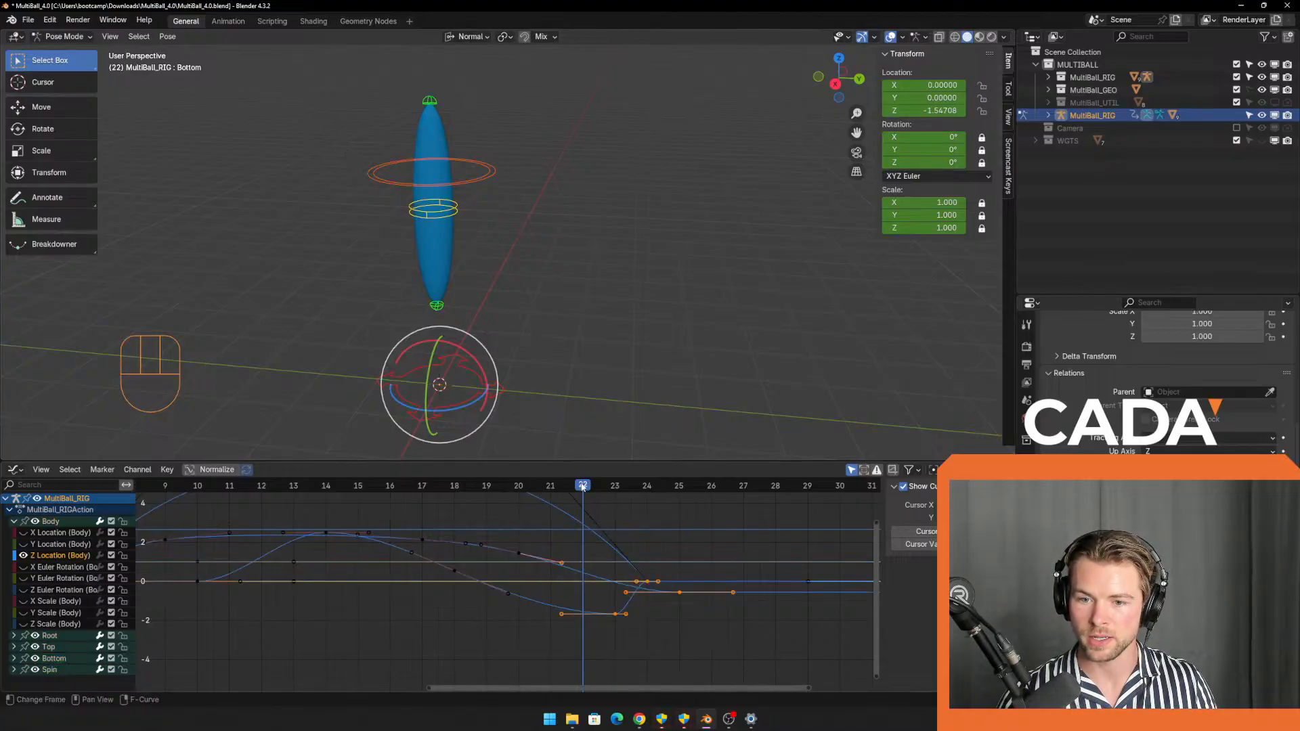
left_click_drag(582, 487, 745, 683)
key("g")
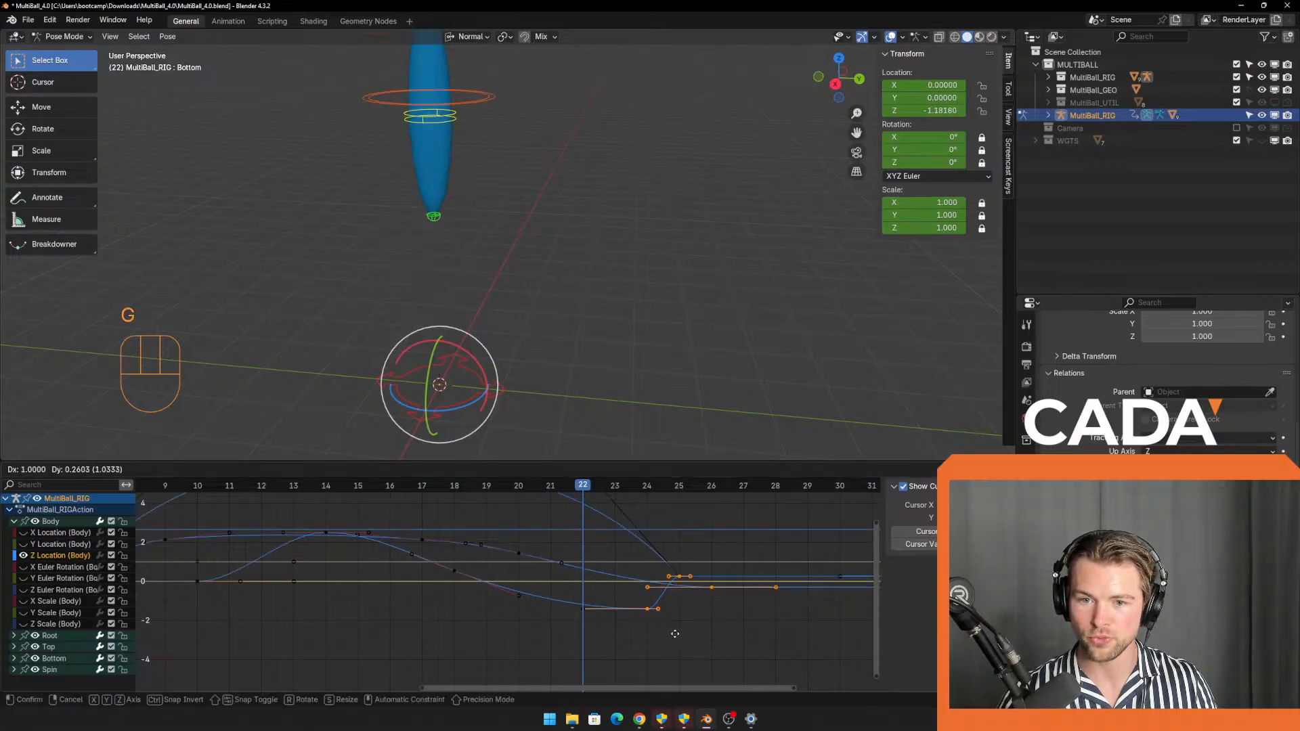
left_click(675, 620)
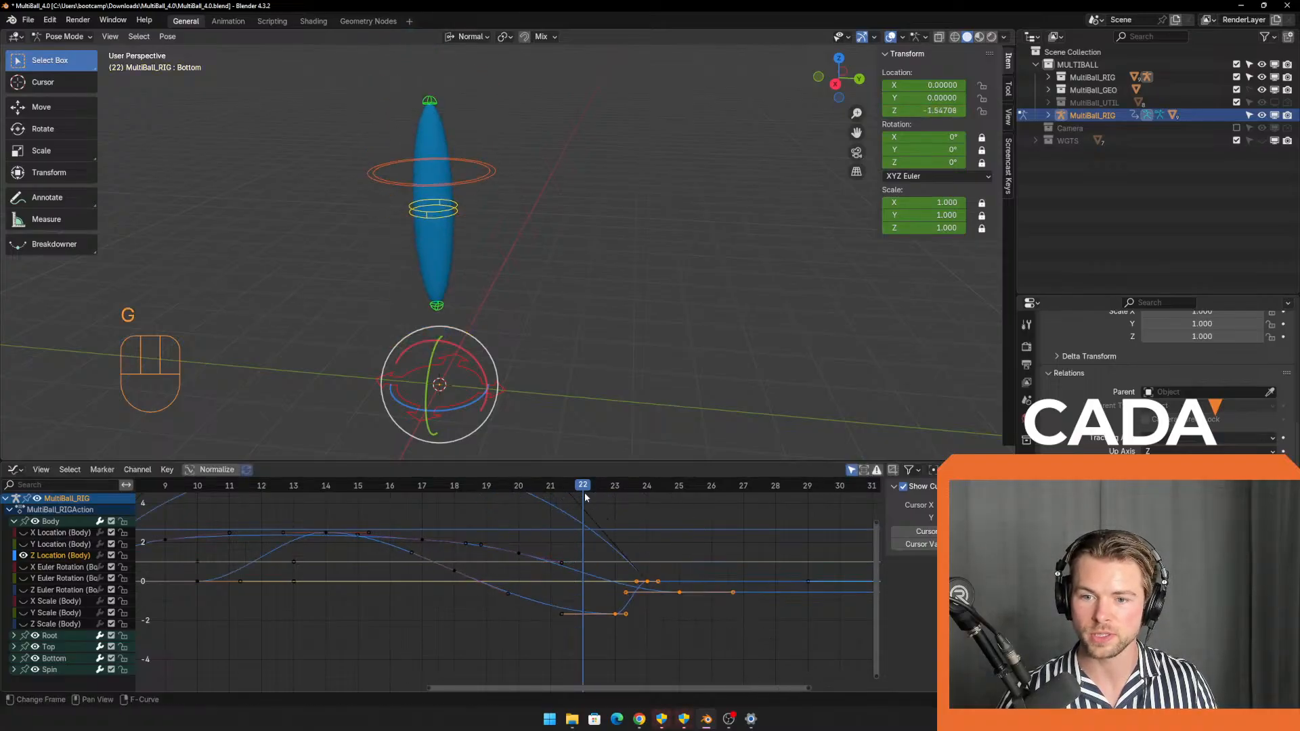
Scrub back through the fall to frame 14 and examine the Top and Bottom curves around the jump's peak.
left_click_drag(586, 497, 488, 504)
left_click(578, 349)
middle_click_drag(563, 351, 526, 412, "shift")
left_click_drag(481, 489, 422, 489)
middle_click_drag(503, 217, 501, 287, "shift")
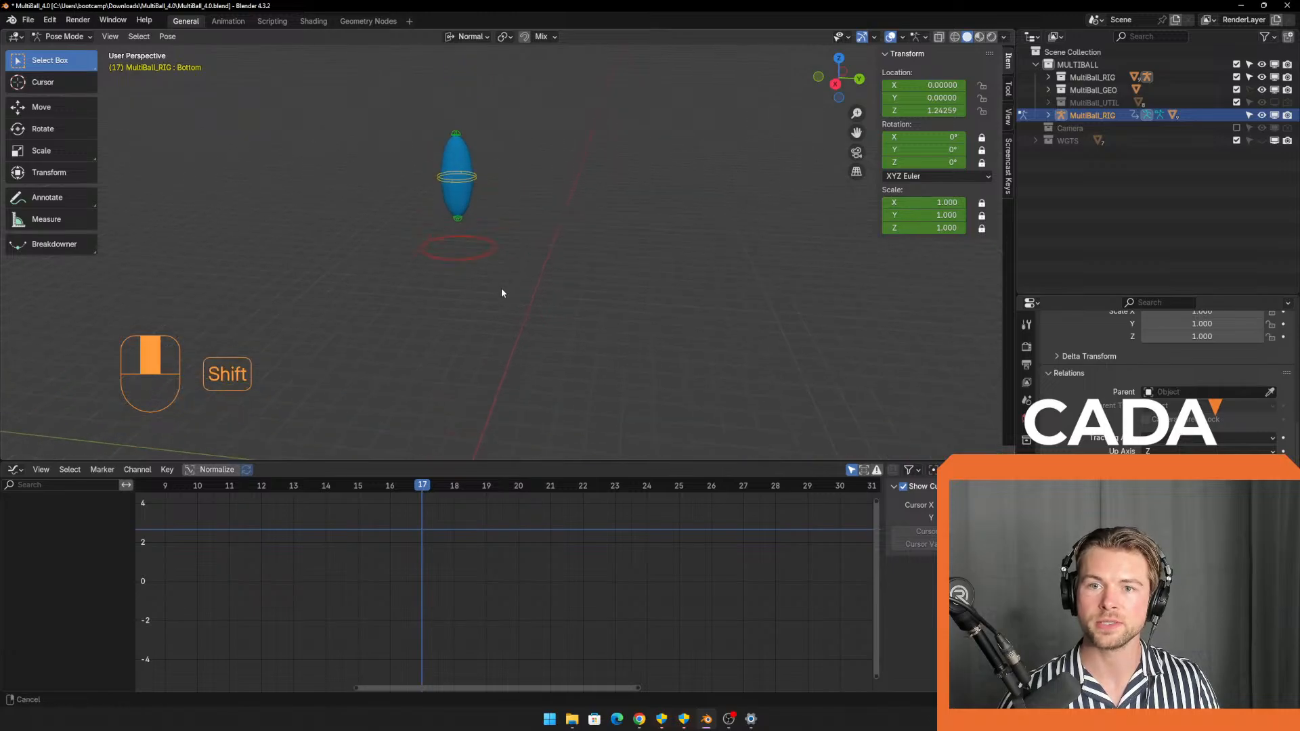
left_click(448, 141)
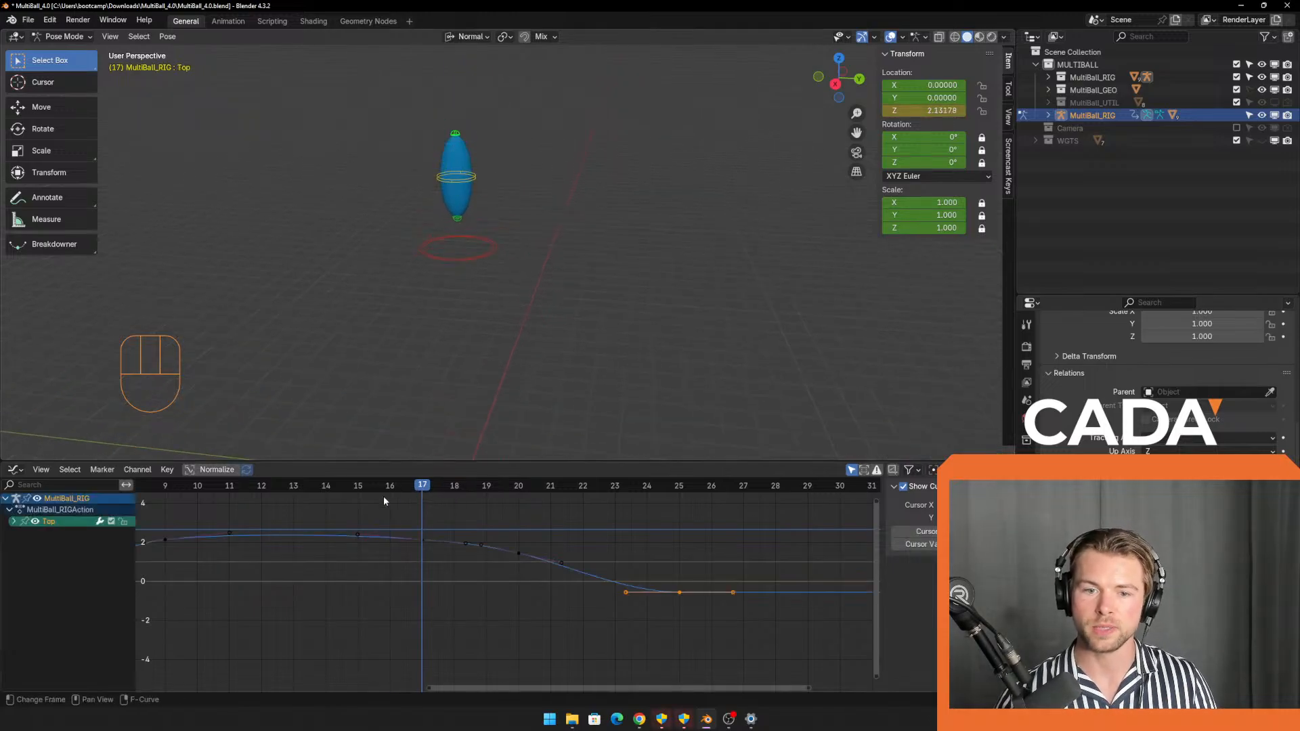
left_click_drag(366, 499, 332, 508)
left_click(473, 178)
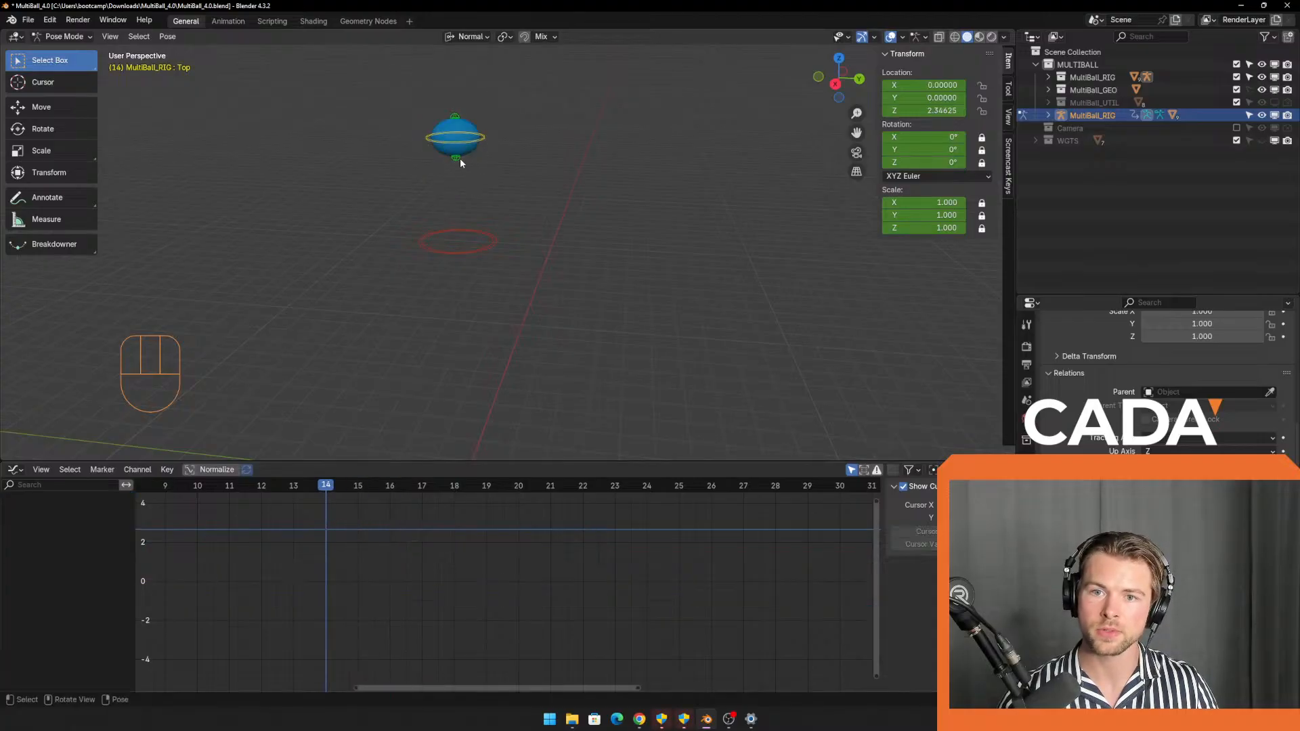
left_click(459, 159)
middle_click_drag(391, 248, 464, 340, "shift")
scroll(465, 341, "up", 3)
scroll(320, 585, "up", 2)
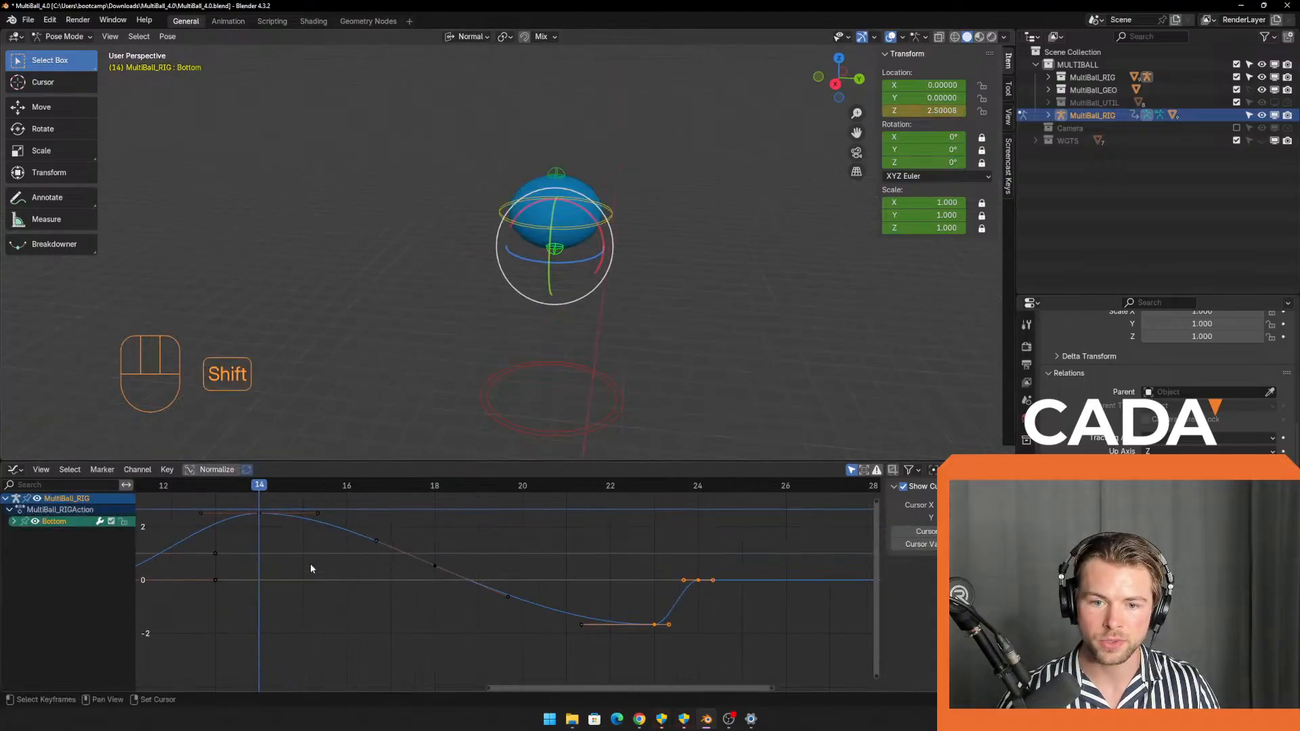
scroll(457, 619, "up", 5)
middle_click_drag(311, 566, 593, 592, "shift")
scroll(458, 603, "up", 4)
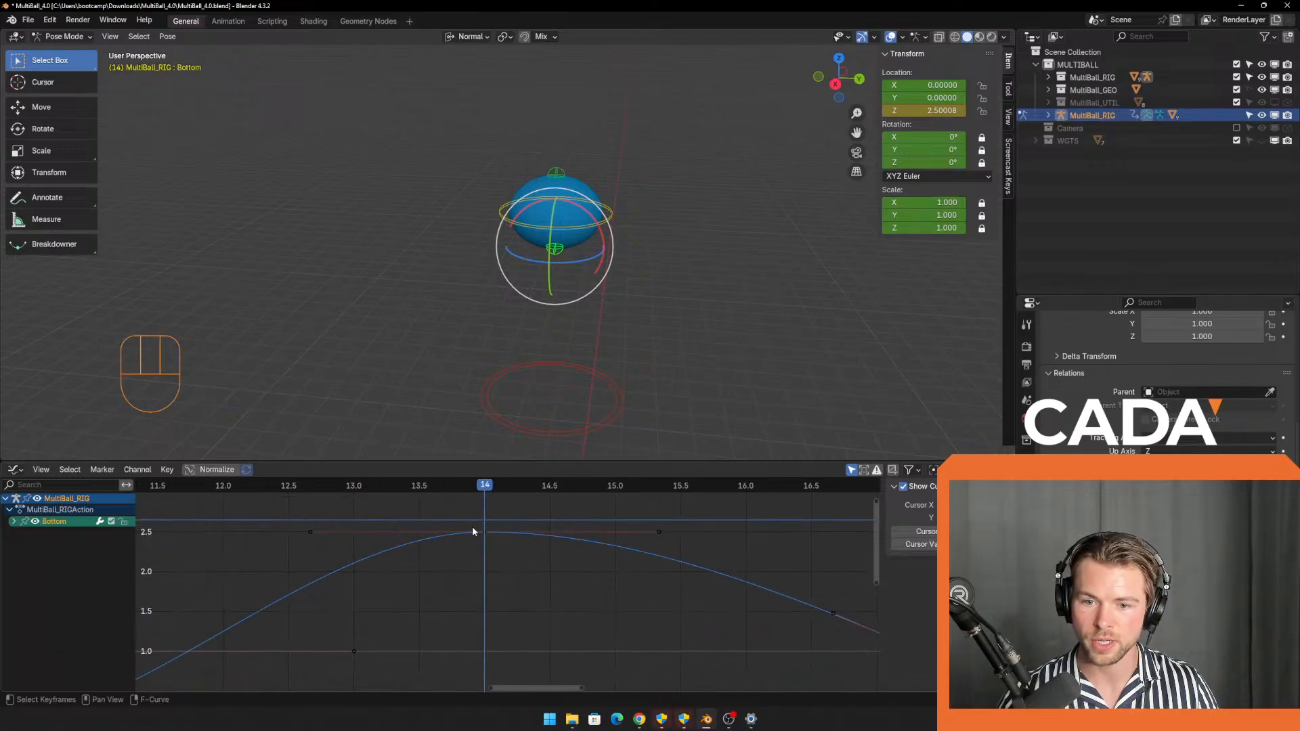
scroll(616, 591, "down", 5)
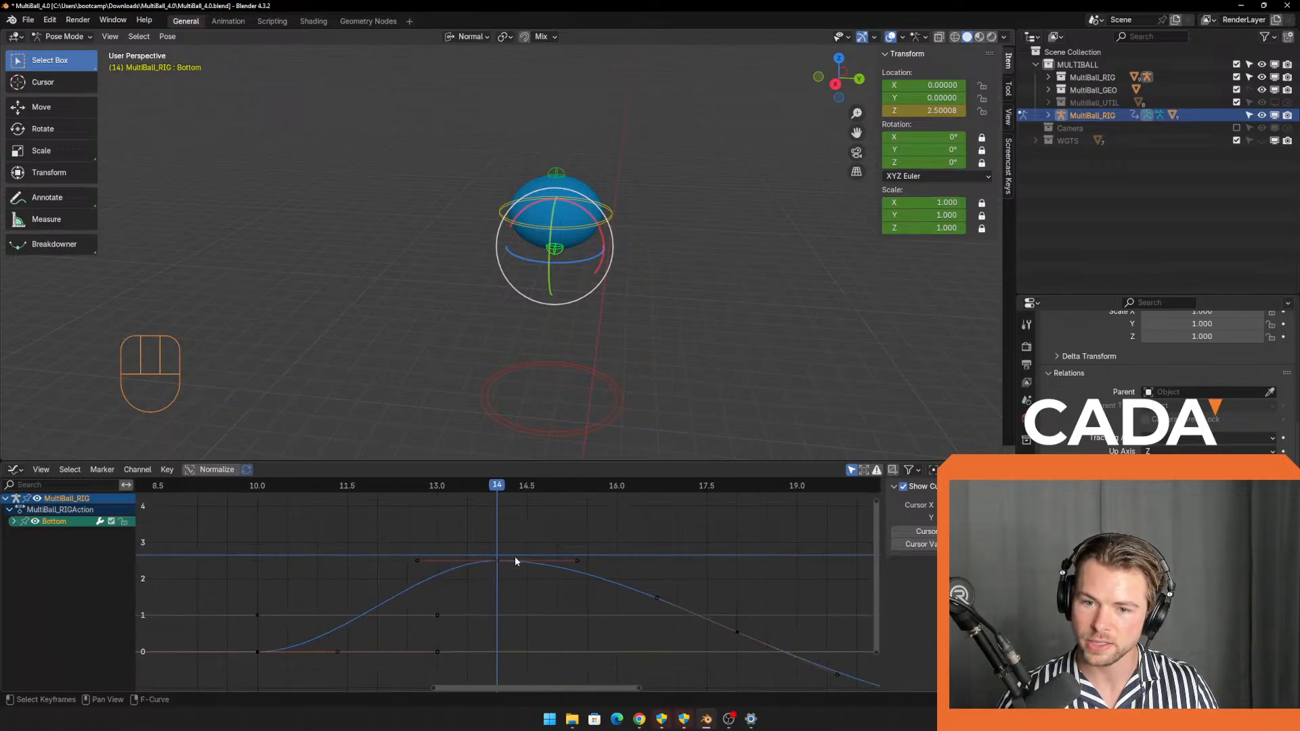
Step back and forth through the frames around frame 10 to examine the ball's stretch and the Bottom control's lift-off.
left_click_drag(491, 489, 289, 538)
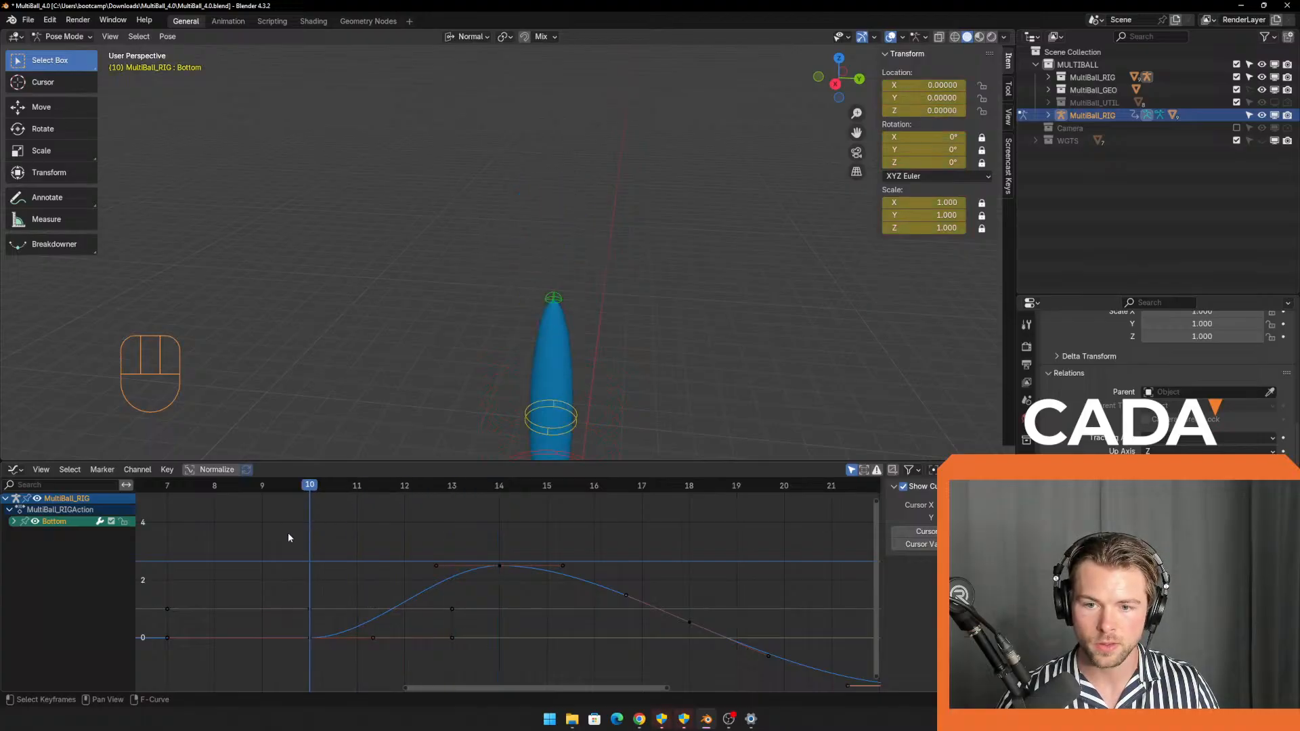
key("Right")
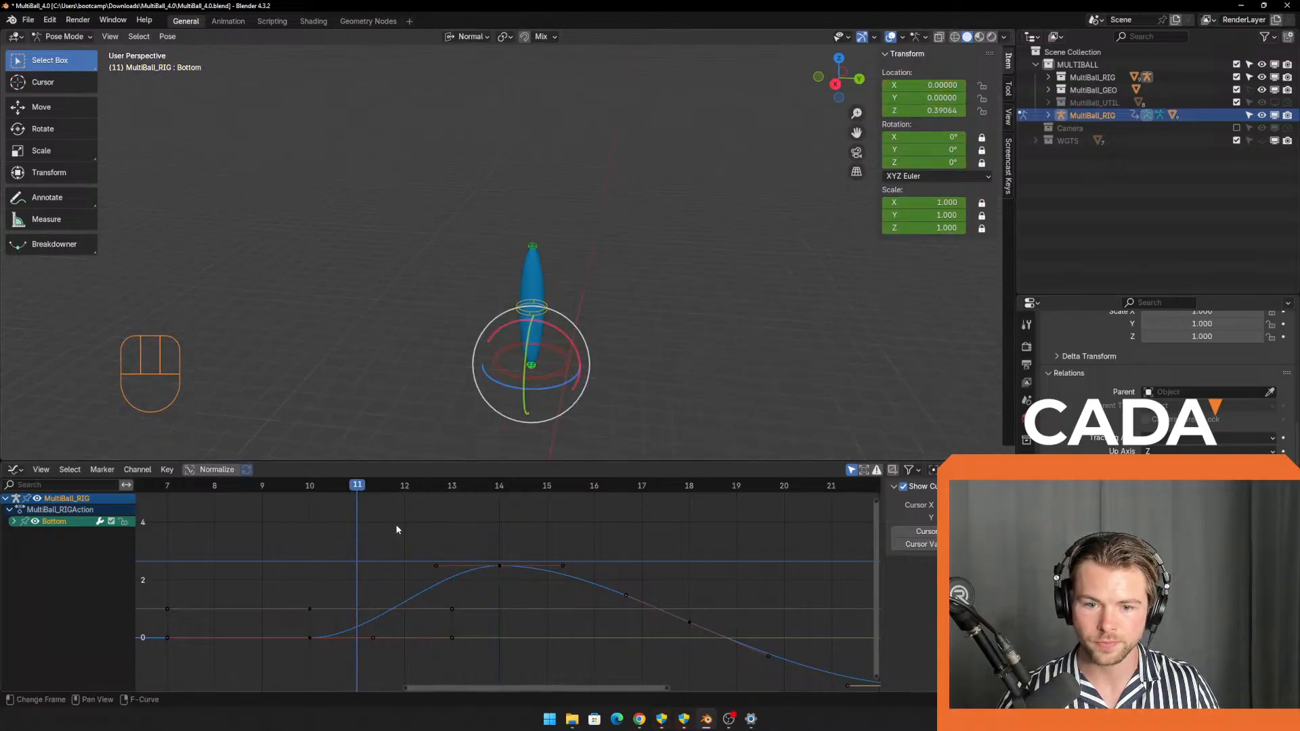
key("Left")
key("Left")
key("Right")
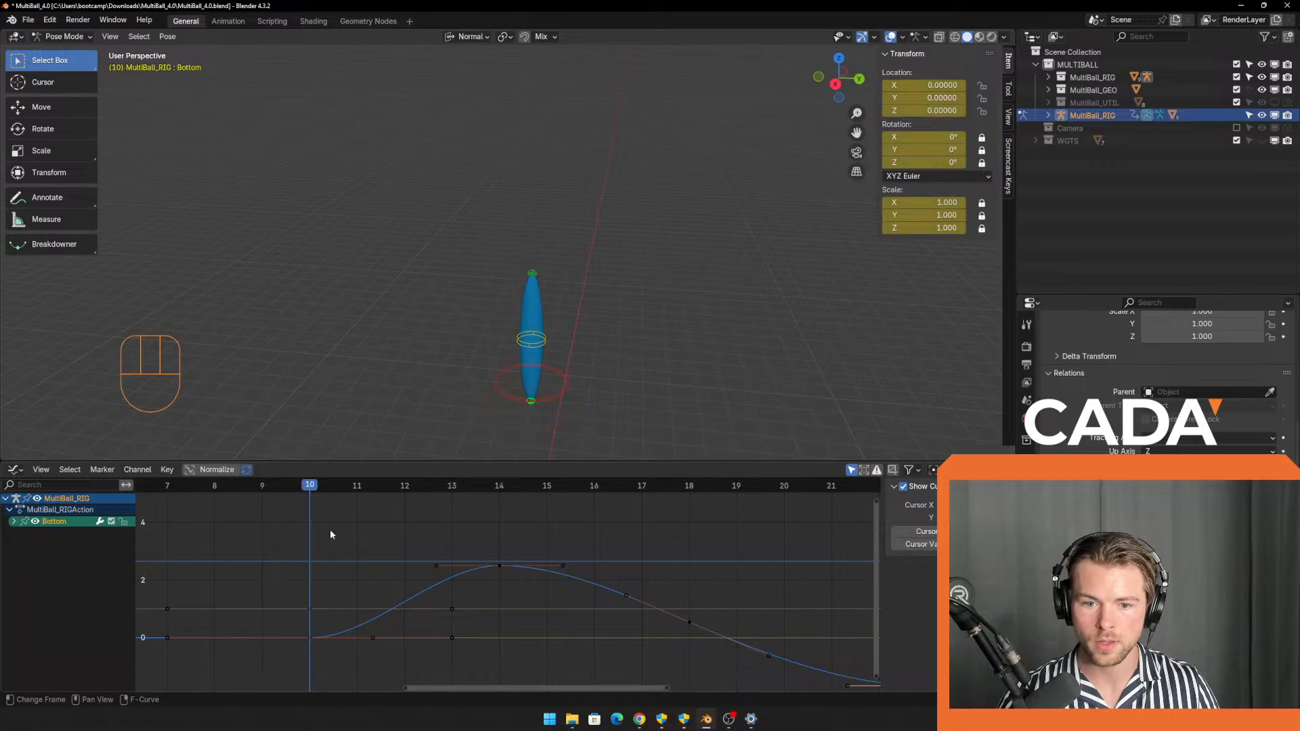
key("Right")
key("Left")
key("Left")
key("Left")
key("Left")
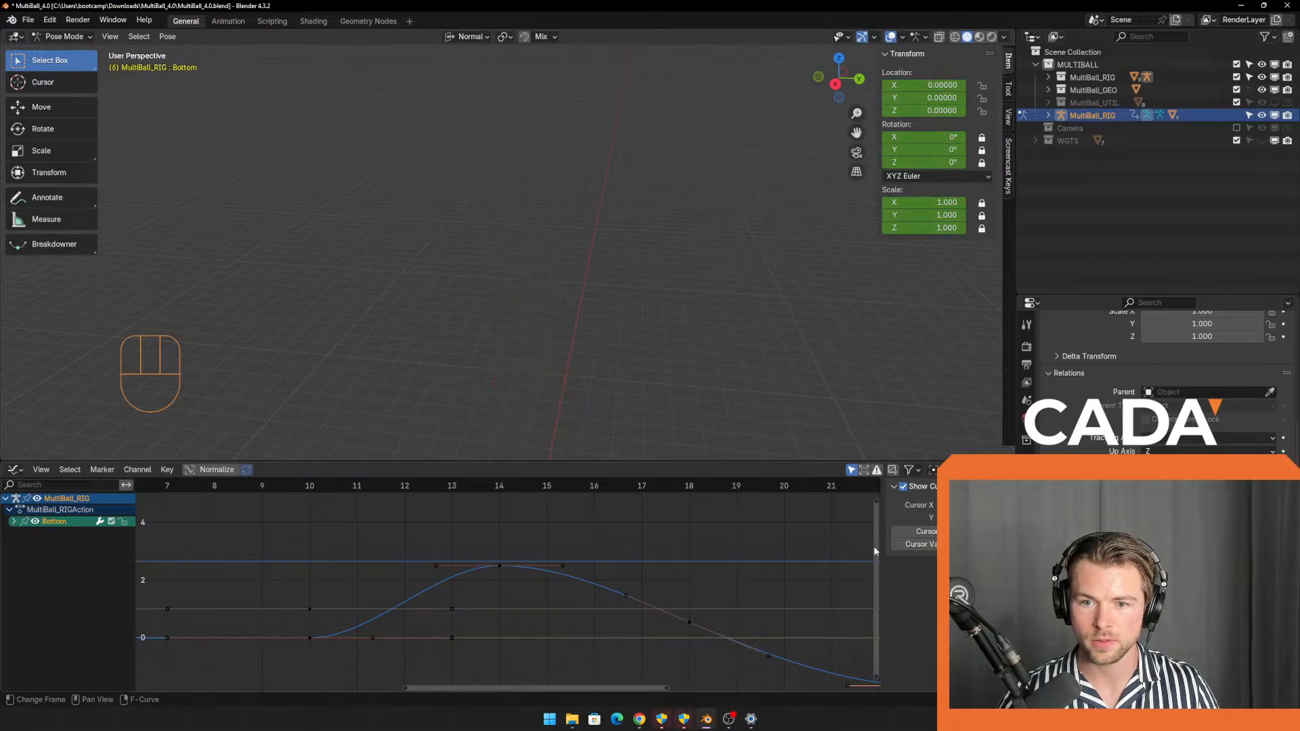
key("Right")
middle_click_drag(437, 407, 445, 197, "shift")
middle_click_drag(453, 349, 421, 377)
left_click_drag(211, 494, 292, 517)
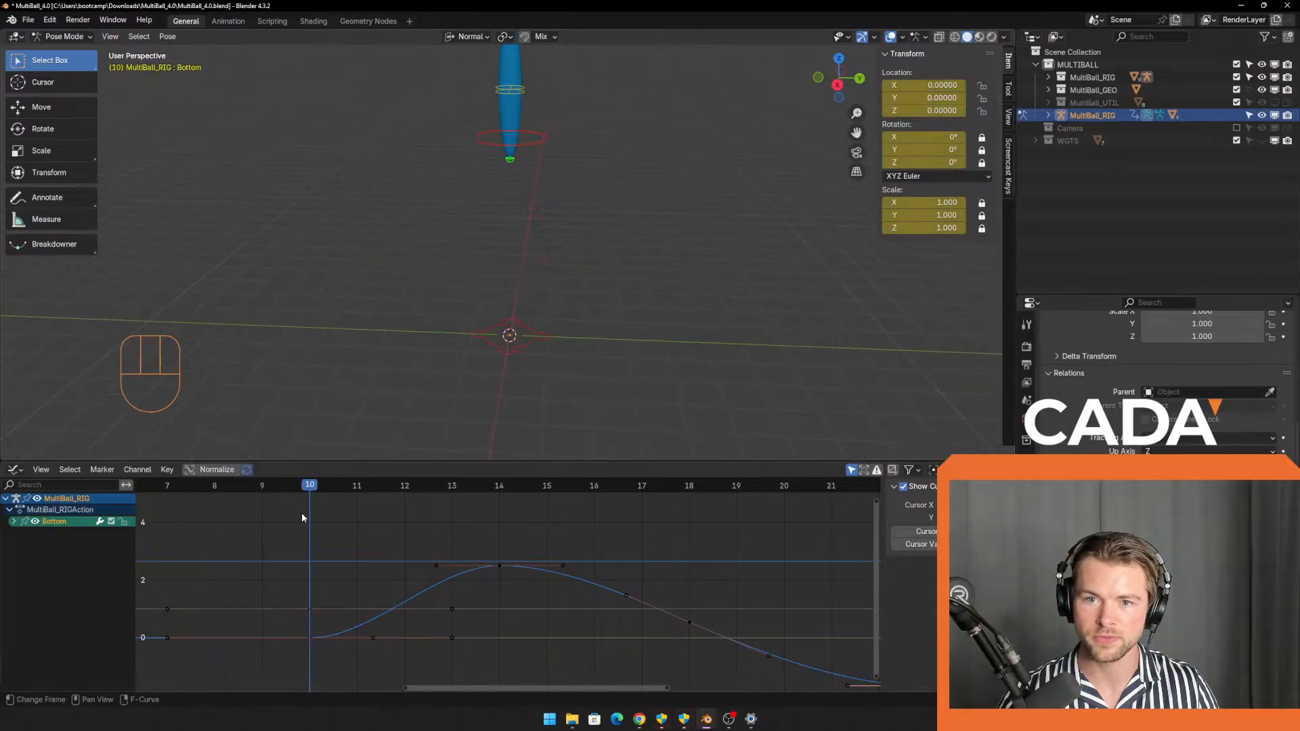
Move the Bottom control's lift-off keyframe one frame earlier along the time axis, to frame 9.
left_click(285, 625)
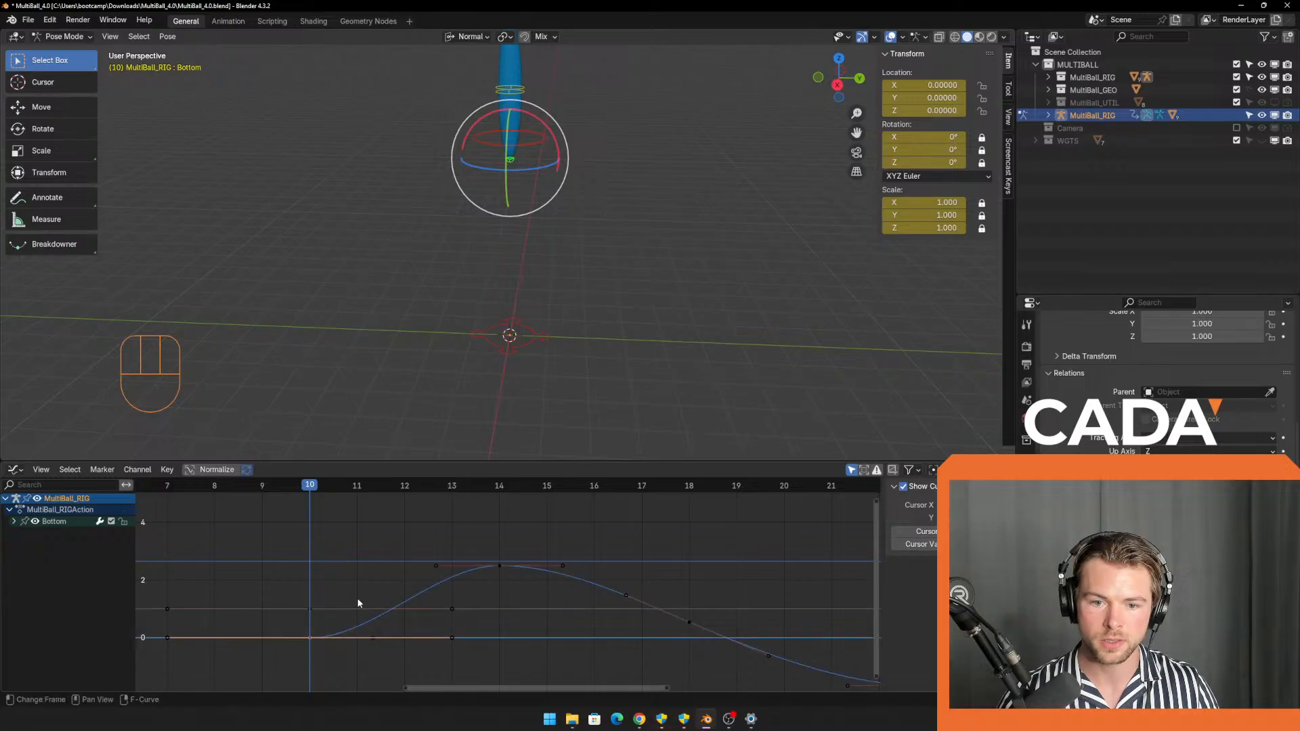
key("g")
key("x")
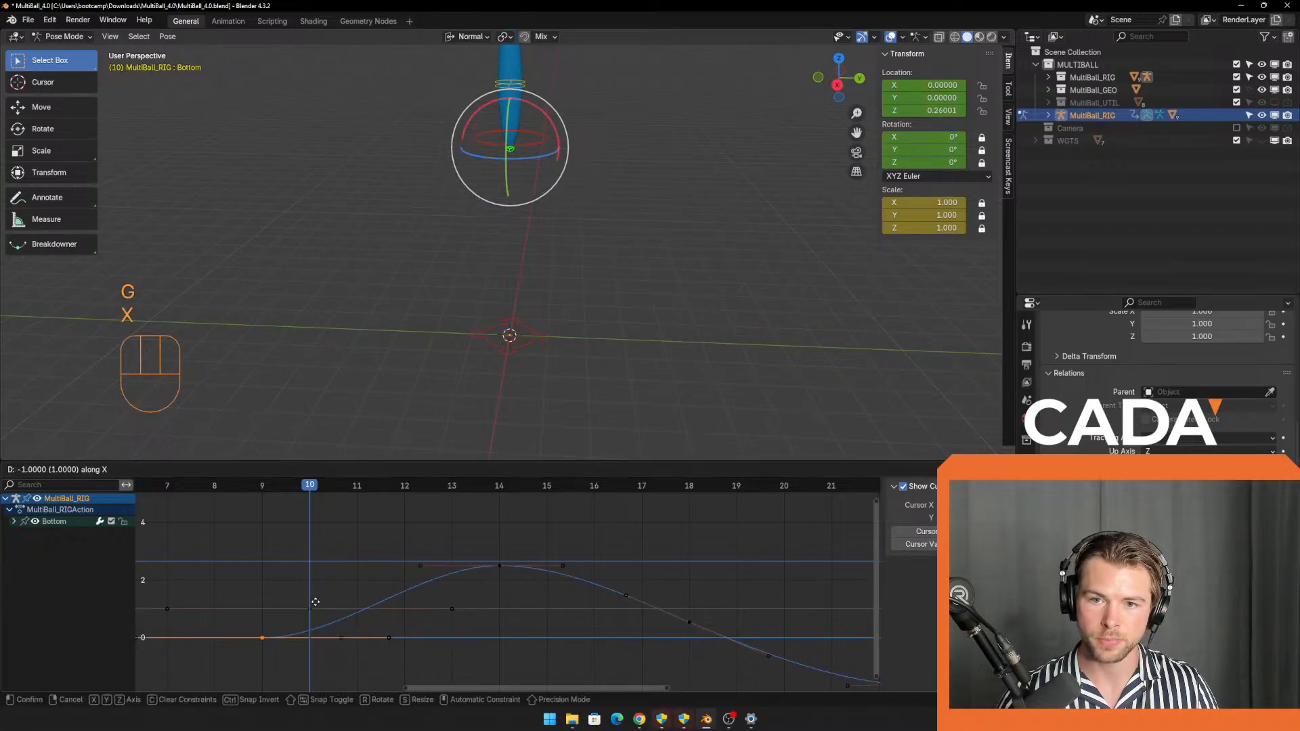
left_click(315, 604)
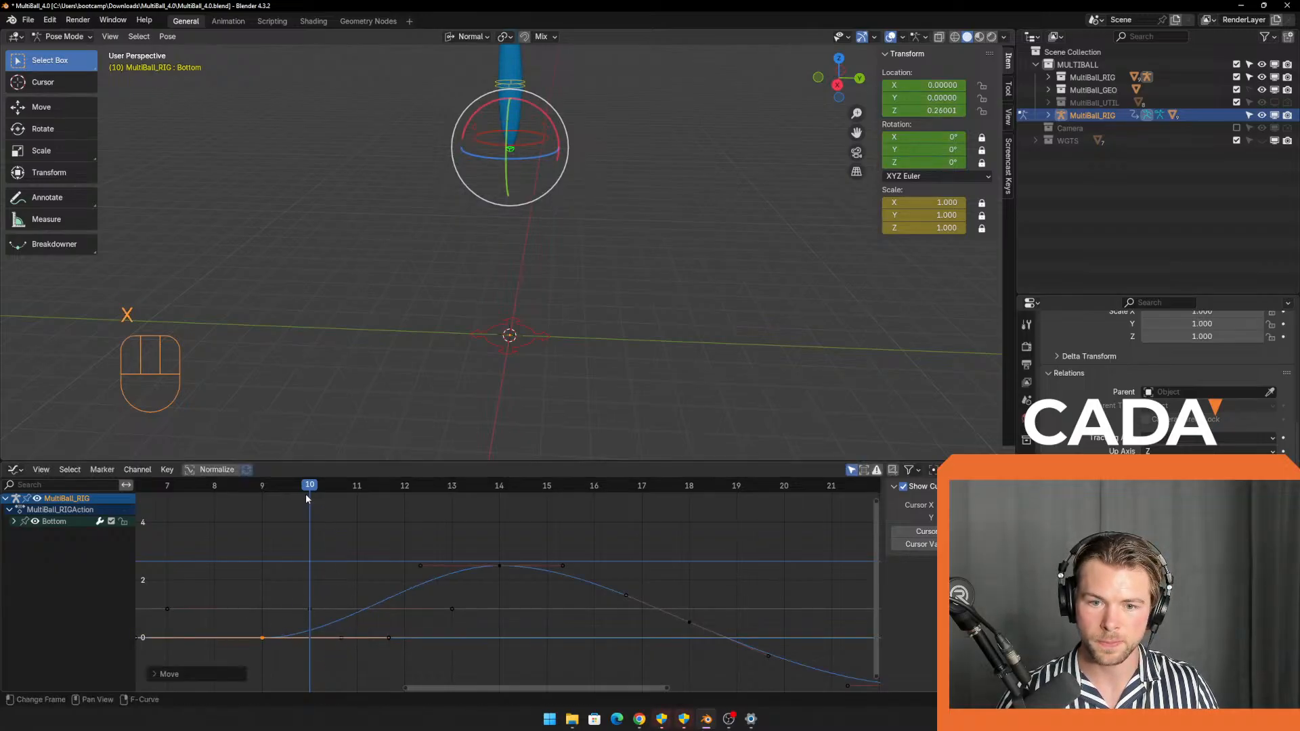
Scrub to frame 13 and move the Bottom curve's peak keyframe one frame earlier, to frame 13.
left_click_drag(311, 487, 402, 500)
middle_click_drag(464, 253, 466, 373, "shift")
left_click_drag(400, 490, 446, 491)
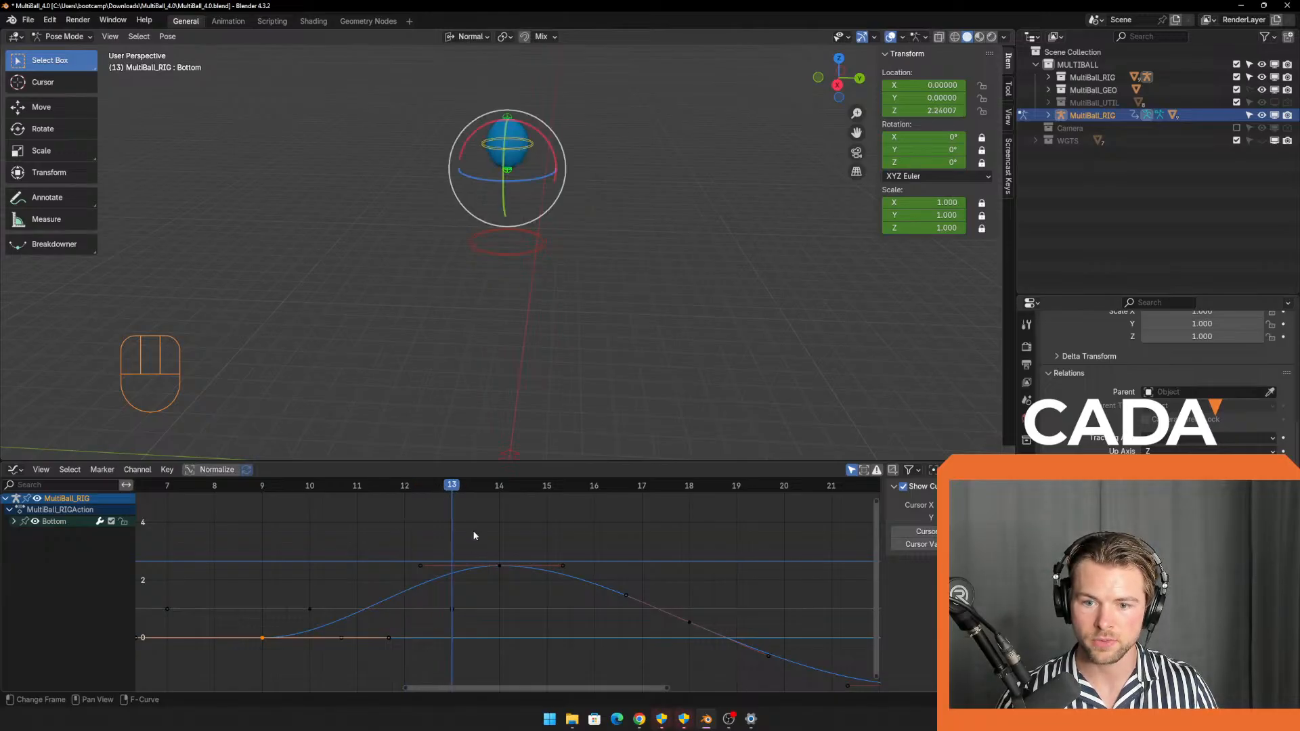
left_click(528, 588)
key("g")
key("x")
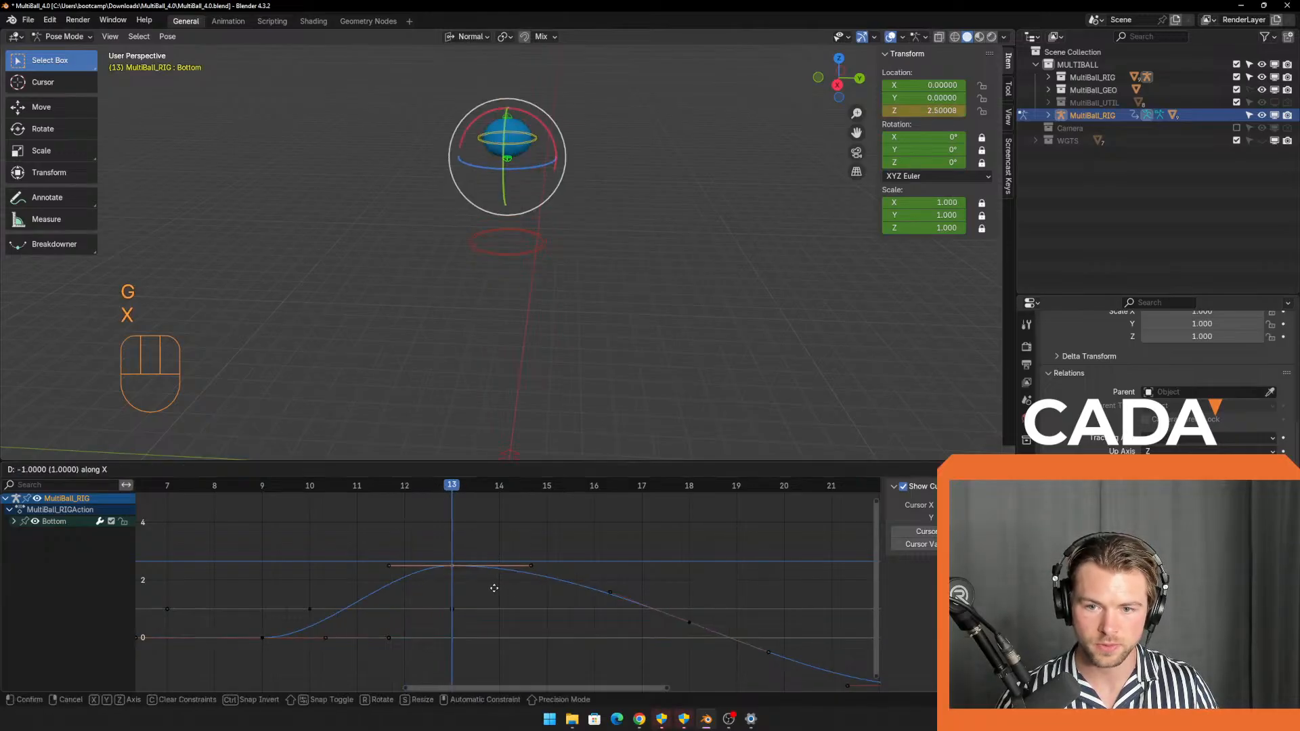
left_click(495, 588)
Copy the Bottom curve's peak keyframe at frame 13 and paste it at frame 15.
left_click_drag(419, 534, 478, 591)
key("g")
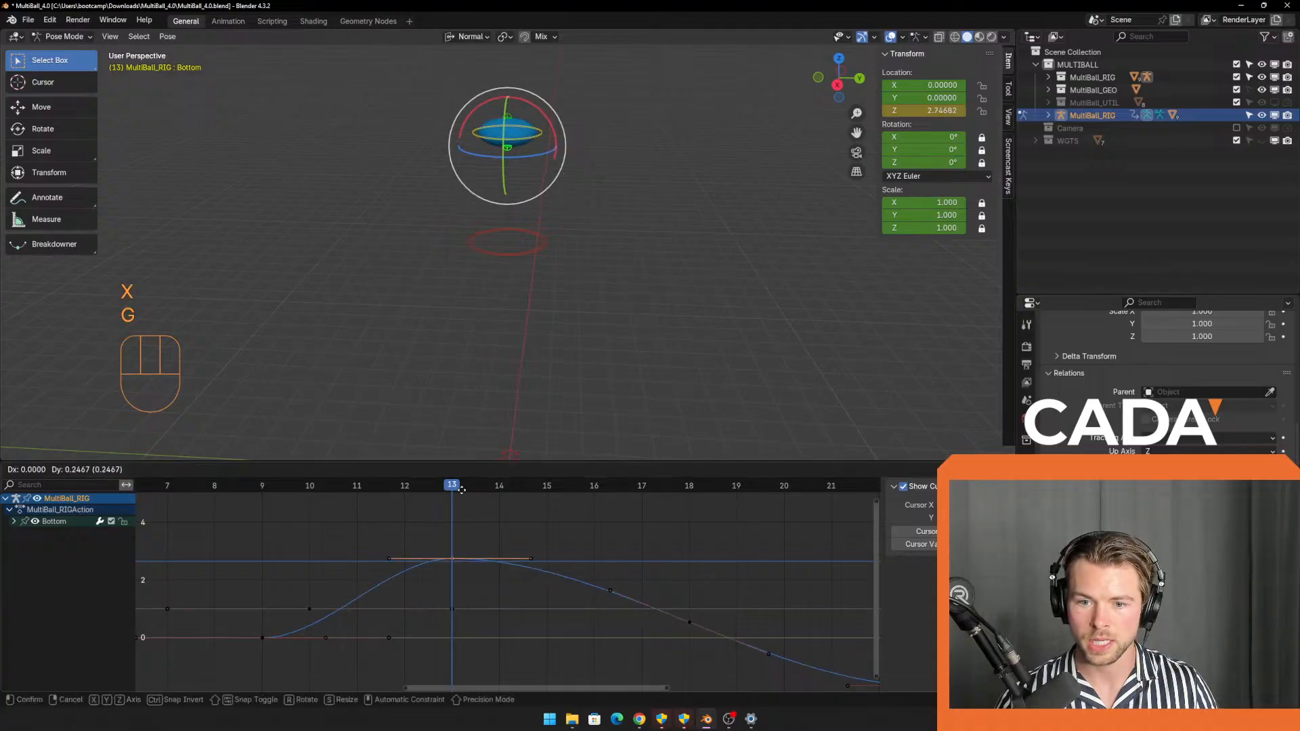
right_click(460, 499)
key("ctrl+c")
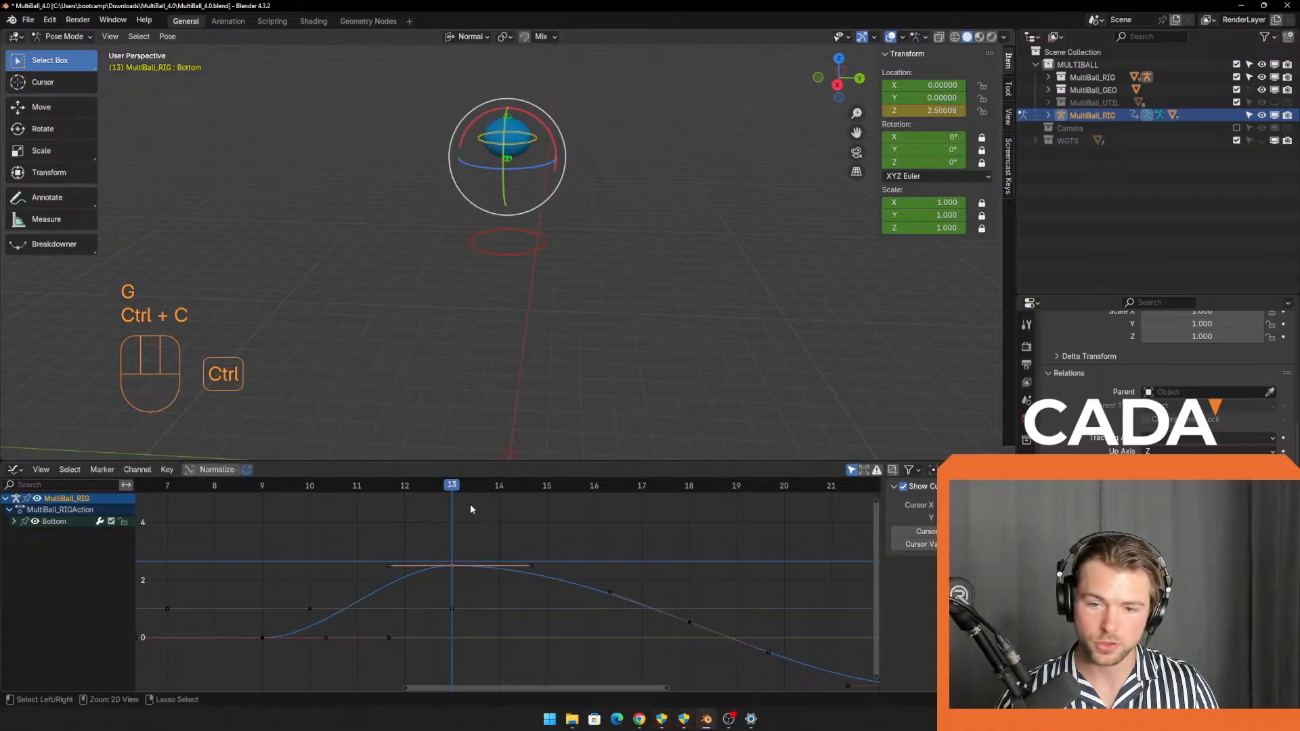
left_click_drag(469, 503, 540, 512)
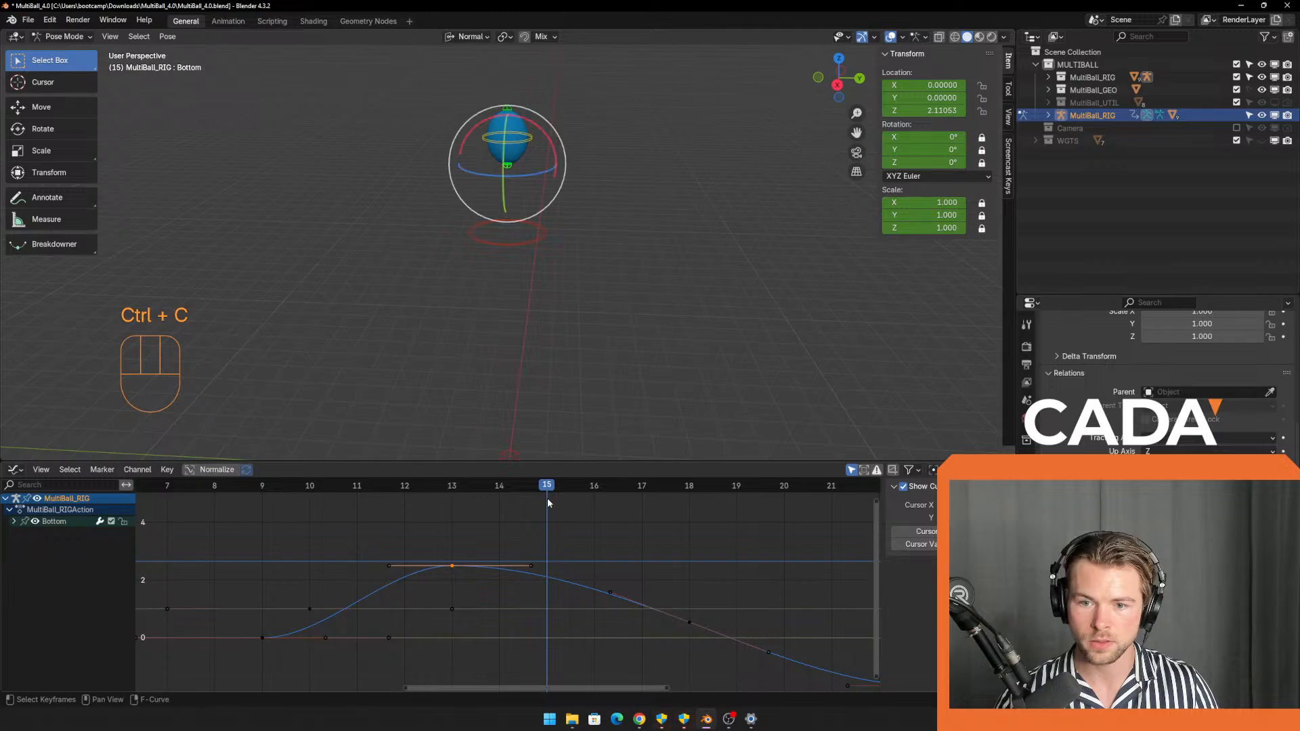
key("ctrl+v")
Raise the two facing handles between the Bottom curve's keyframes at frames 13 and 15 by about 0.4 to arc the peak.
left_click_drag(403, 527, 568, 587)
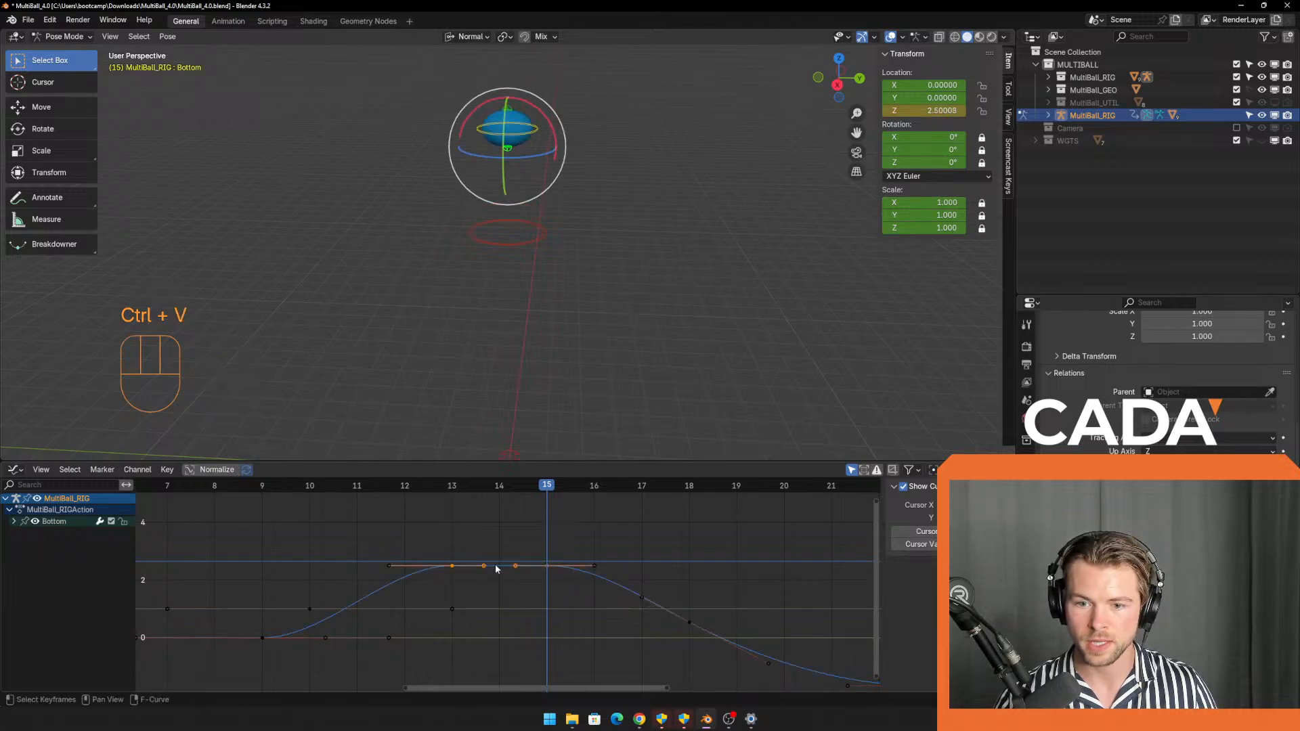
left_click_drag(464, 524, 528, 584)
key("g")
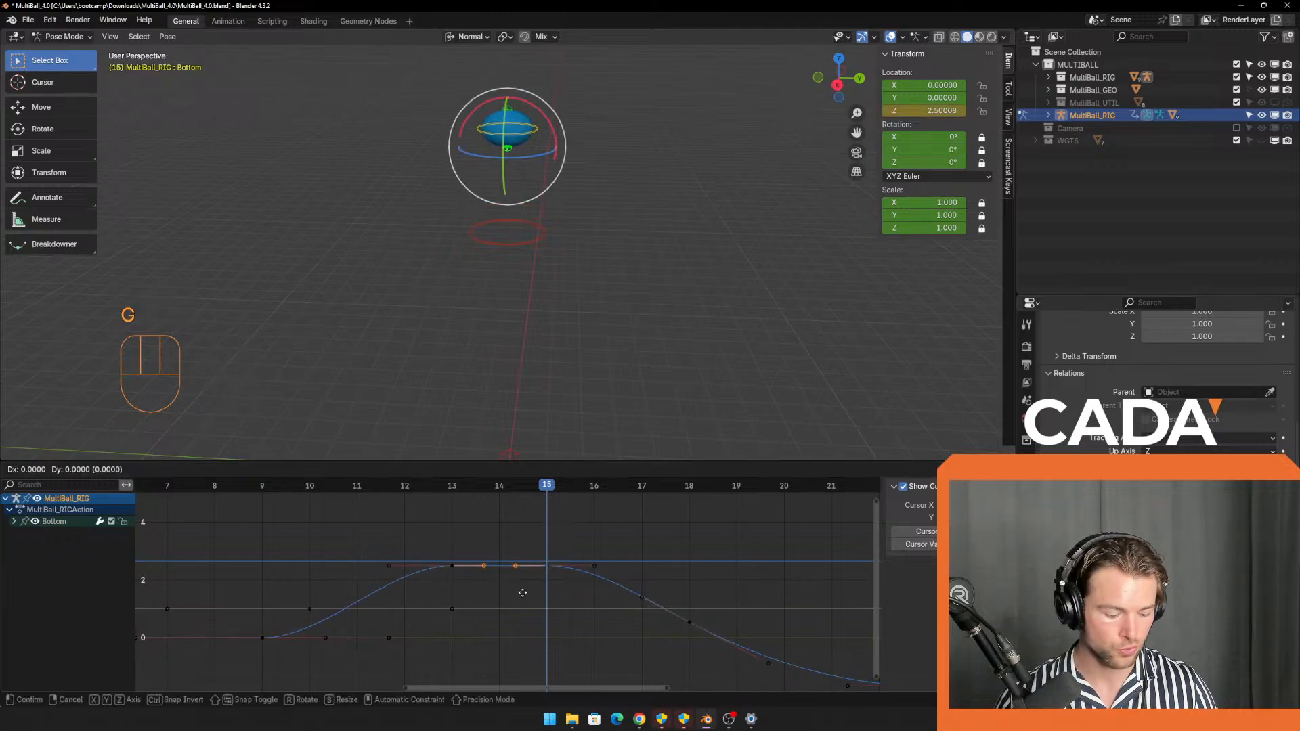
key("z")
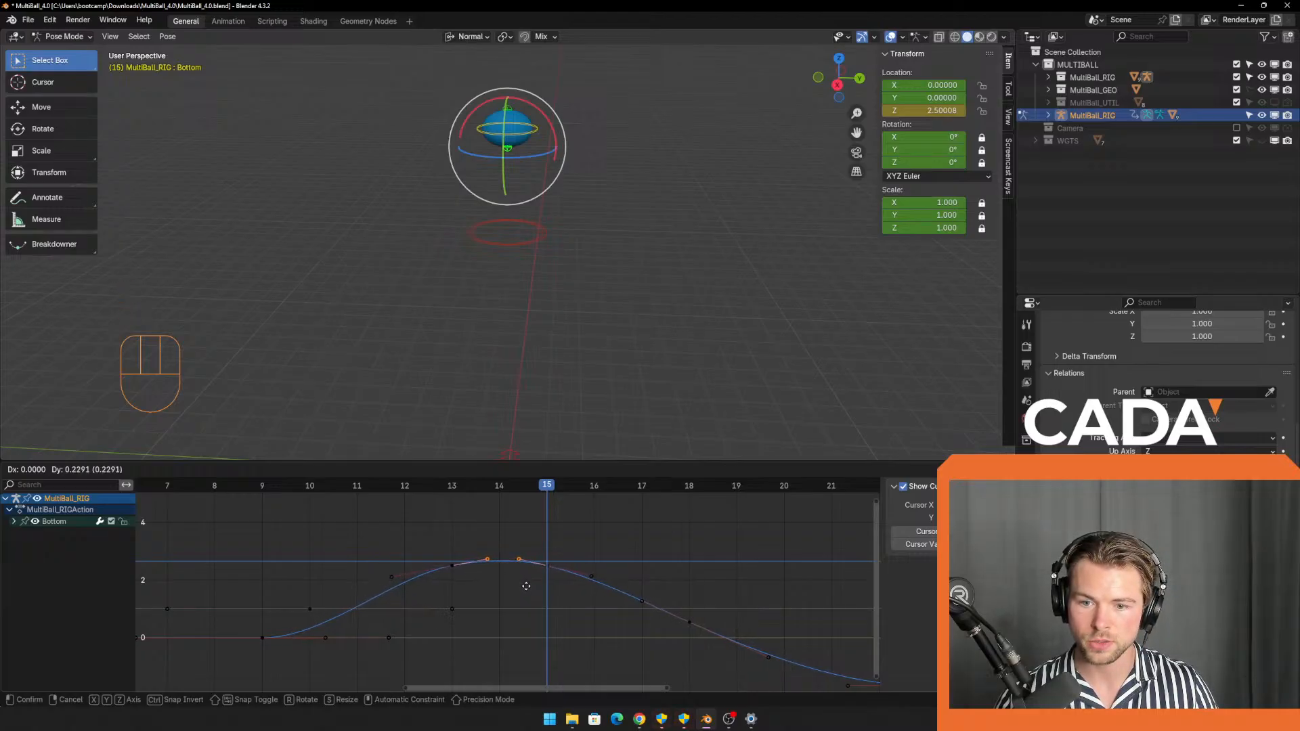
right_click(526, 585)
key("g")
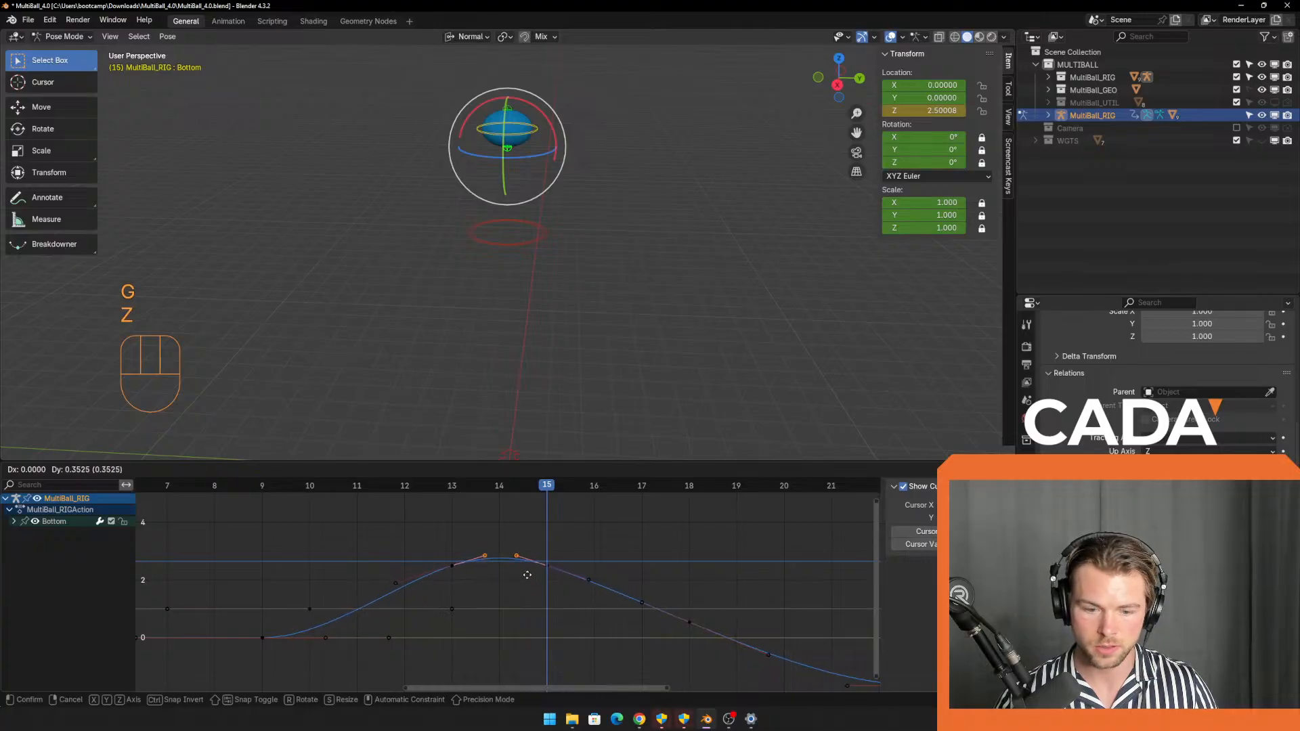
key("x")
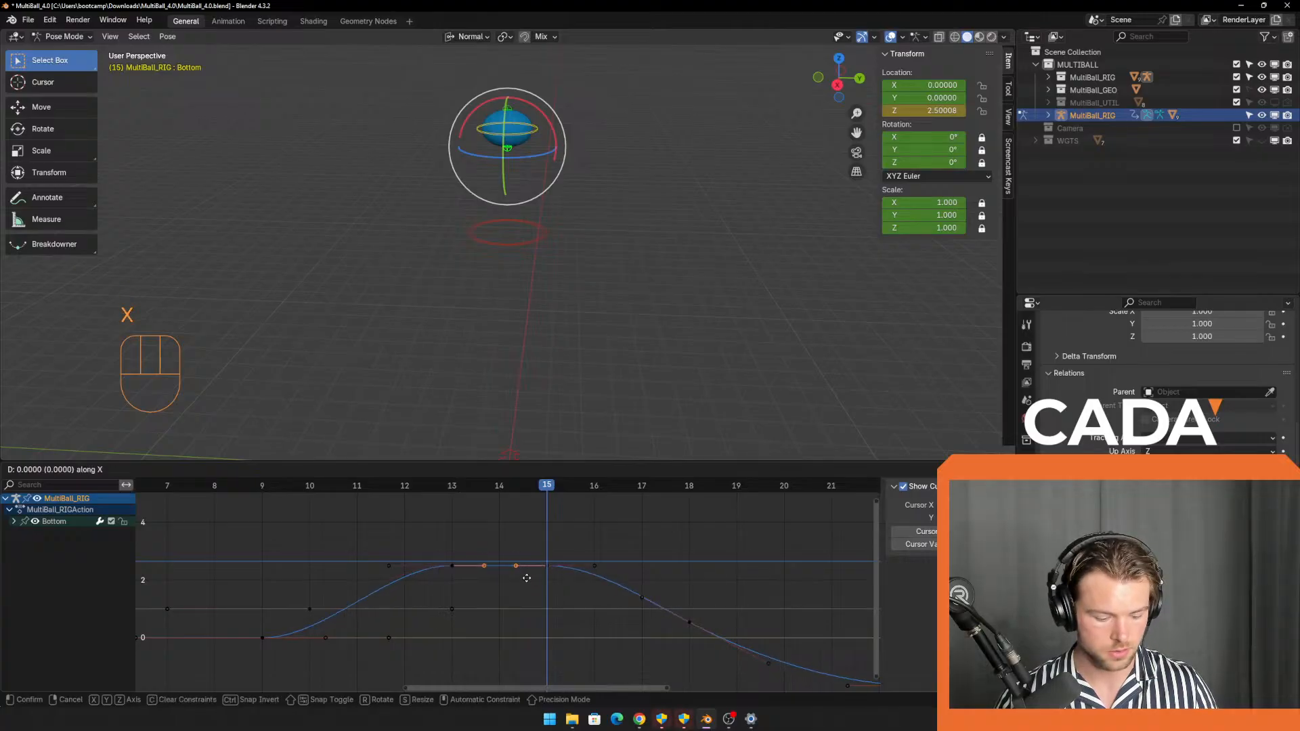
key("y")
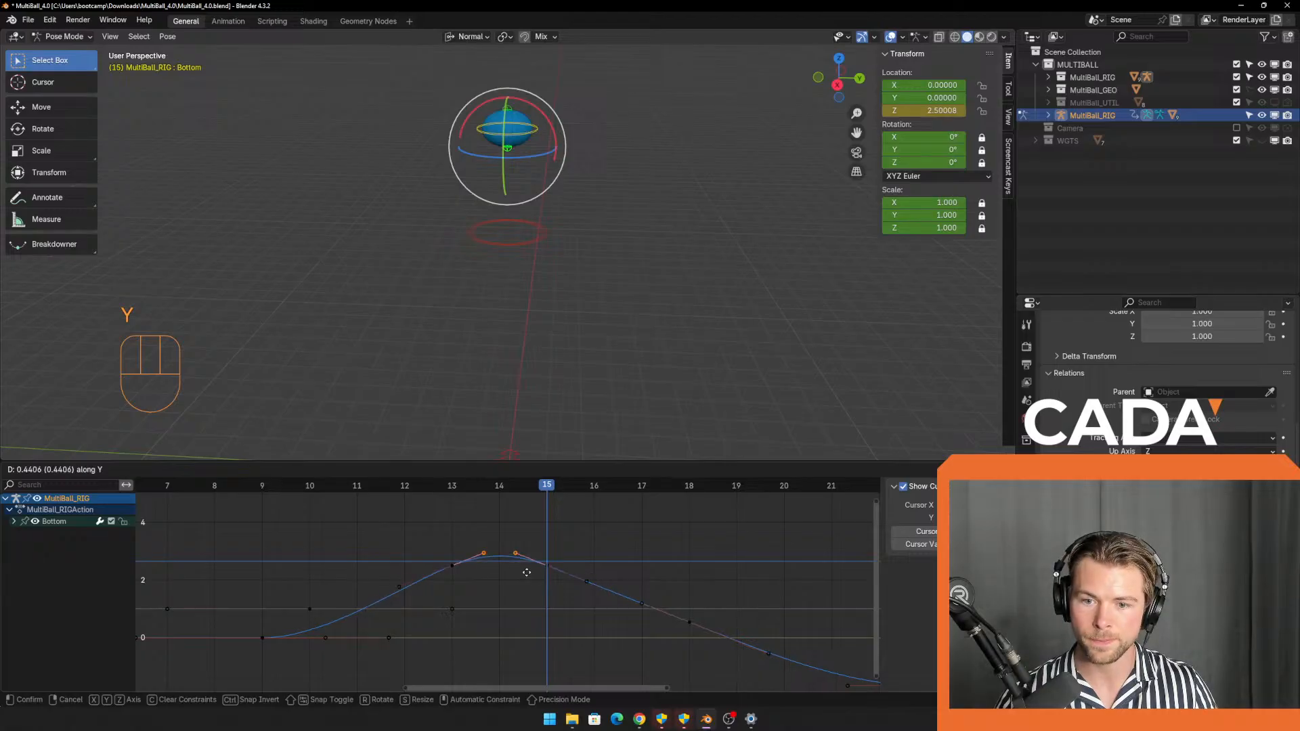
left_click(526, 572)
key("Left")
key("Left")
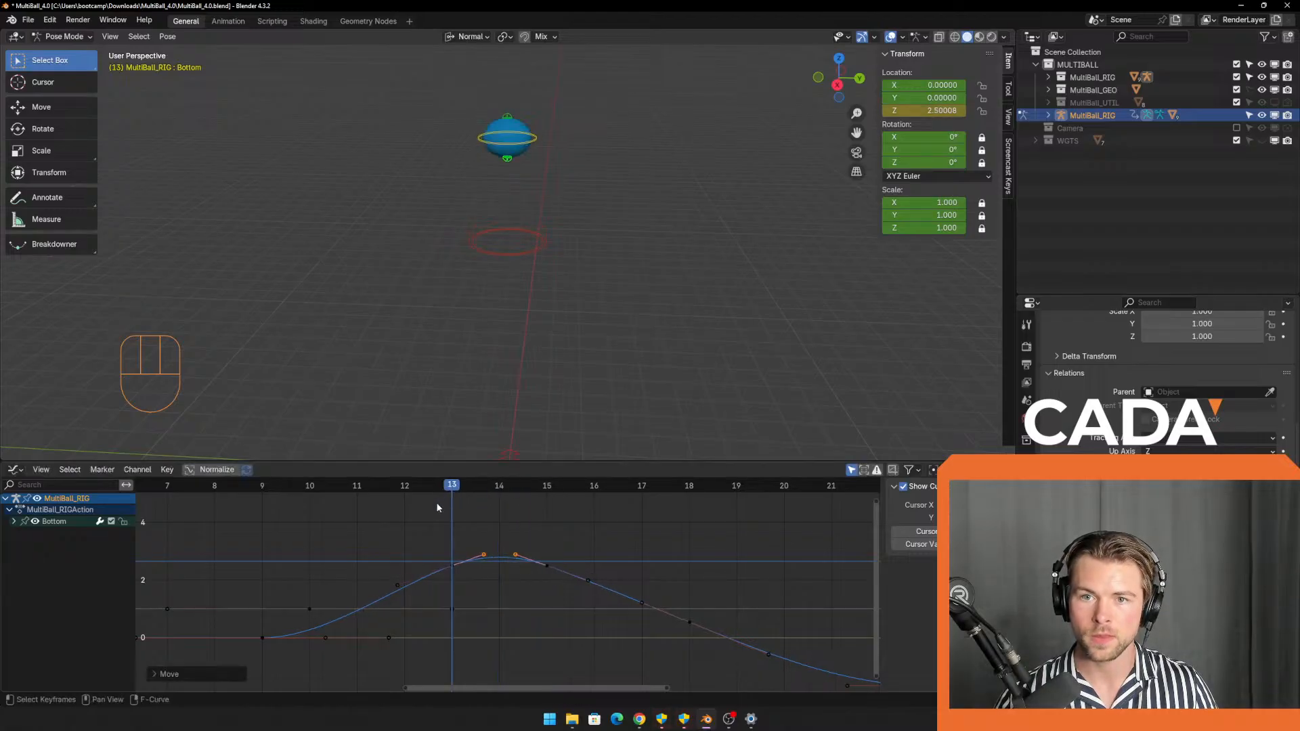
Move the Bottom curve's keyframe at frame 15 one frame later along the time axis, to frame 16.
left_click_drag(437, 504, 525, 579)
key("g")
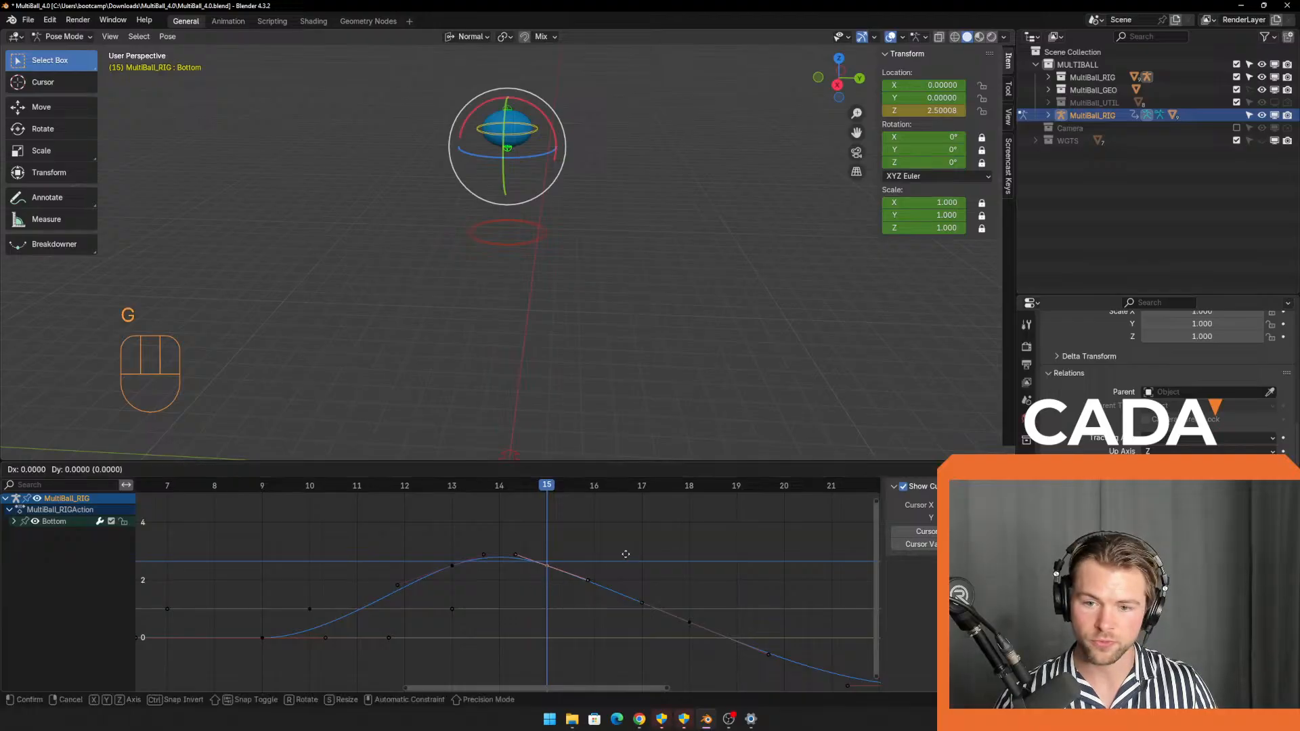
key("x")
left_click(662, 554)
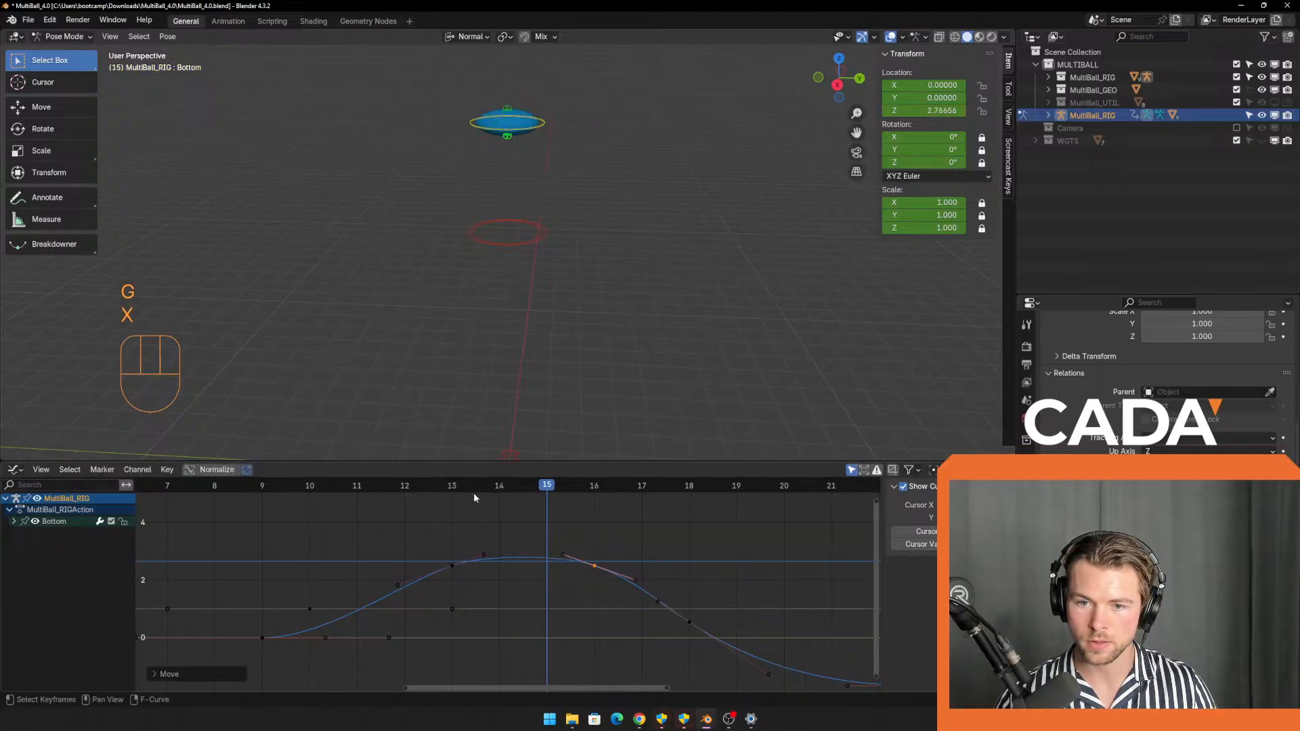
Play and scrub past the jump's peak to examine the Bottom curve's descent around frame 18.
left_click_drag(474, 497, 635, 557)
key("space")
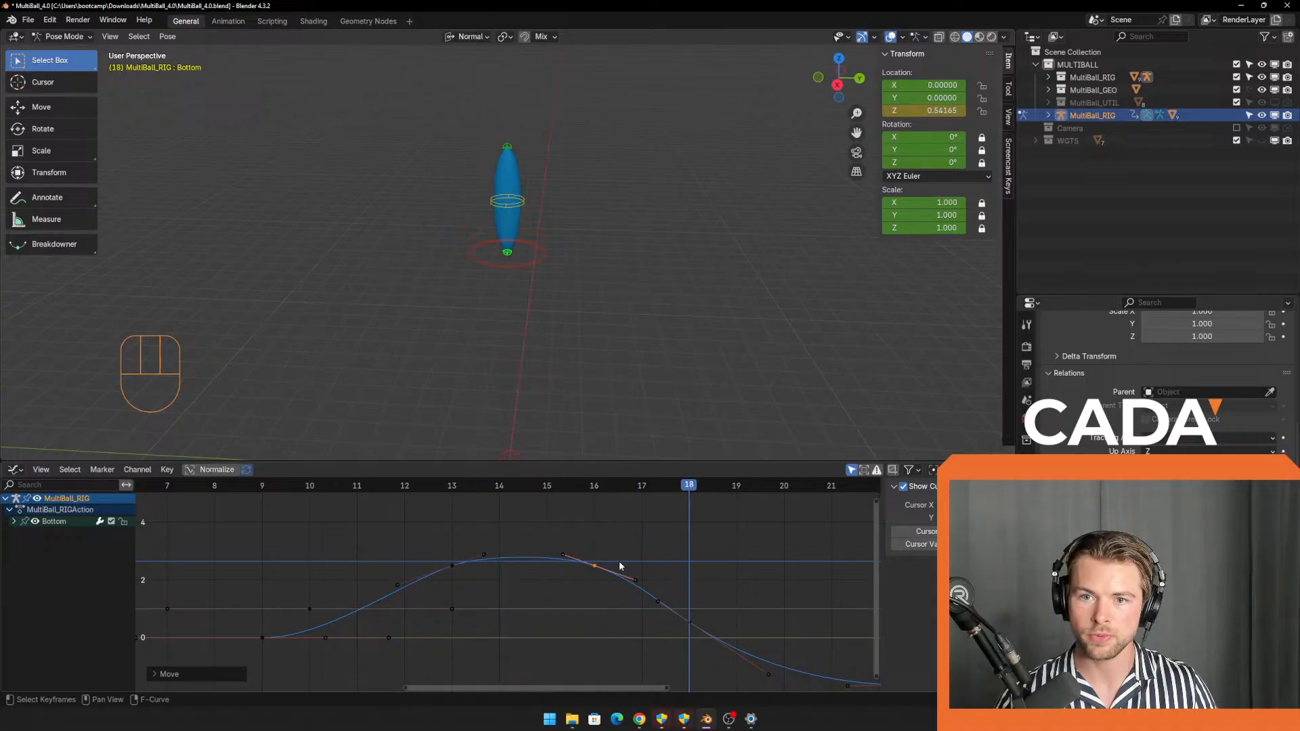
left_click_drag(761, 596, 680, 618)
middle_click_drag(739, 606, 652, 546, "shift")
left_click_drag(620, 486, 610, 520)
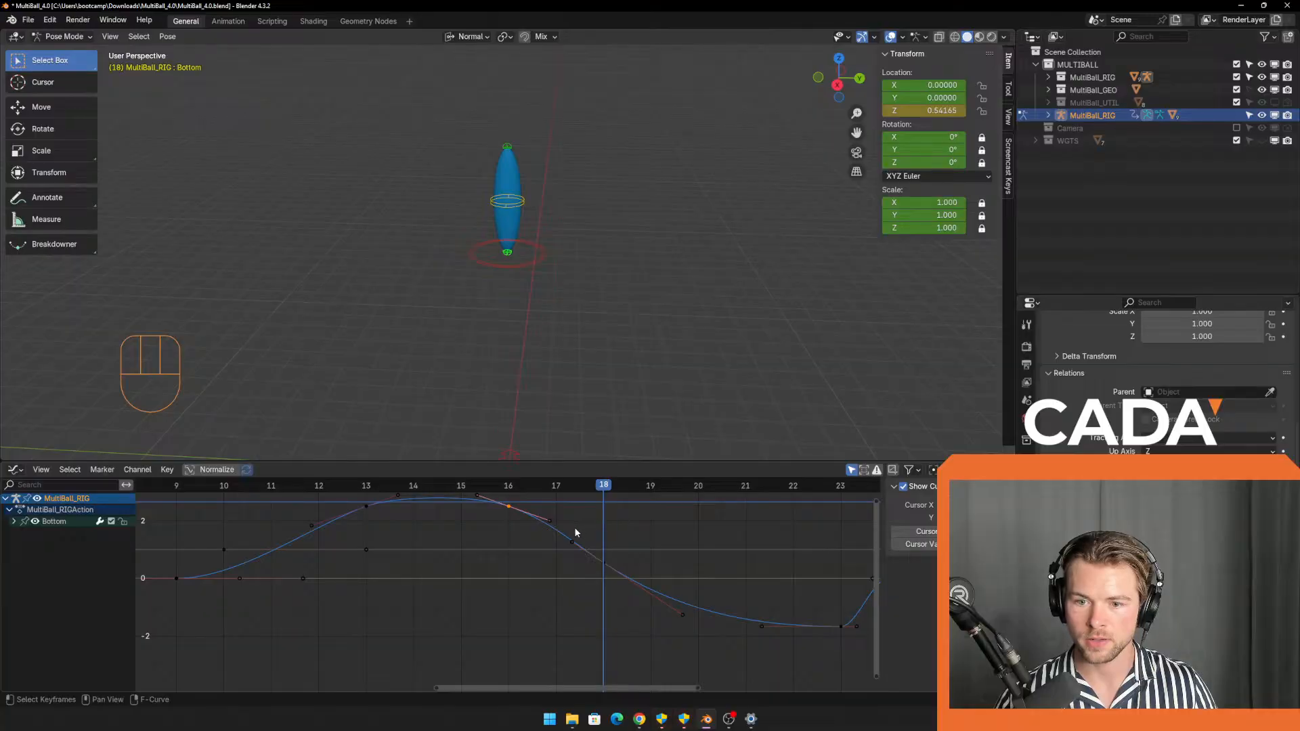
Delete the Bottom curve's keyframe at frame 18 to smooth the descent between frames 16 and 23.
key("Left")
middle_click_drag(616, 535, 610, 575, "shift")
left_click_drag(615, 564, 542, 626)
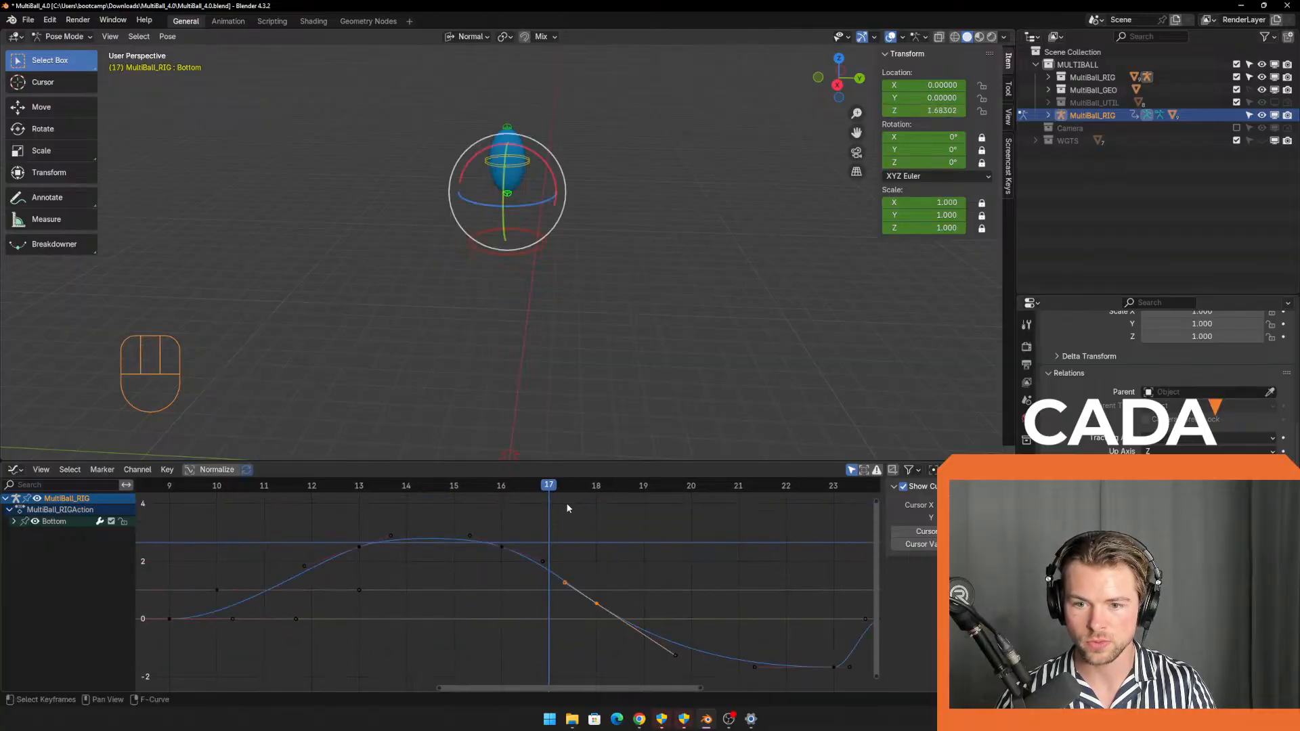
key("Delete")
left_click_drag(553, 491, 578, 615)
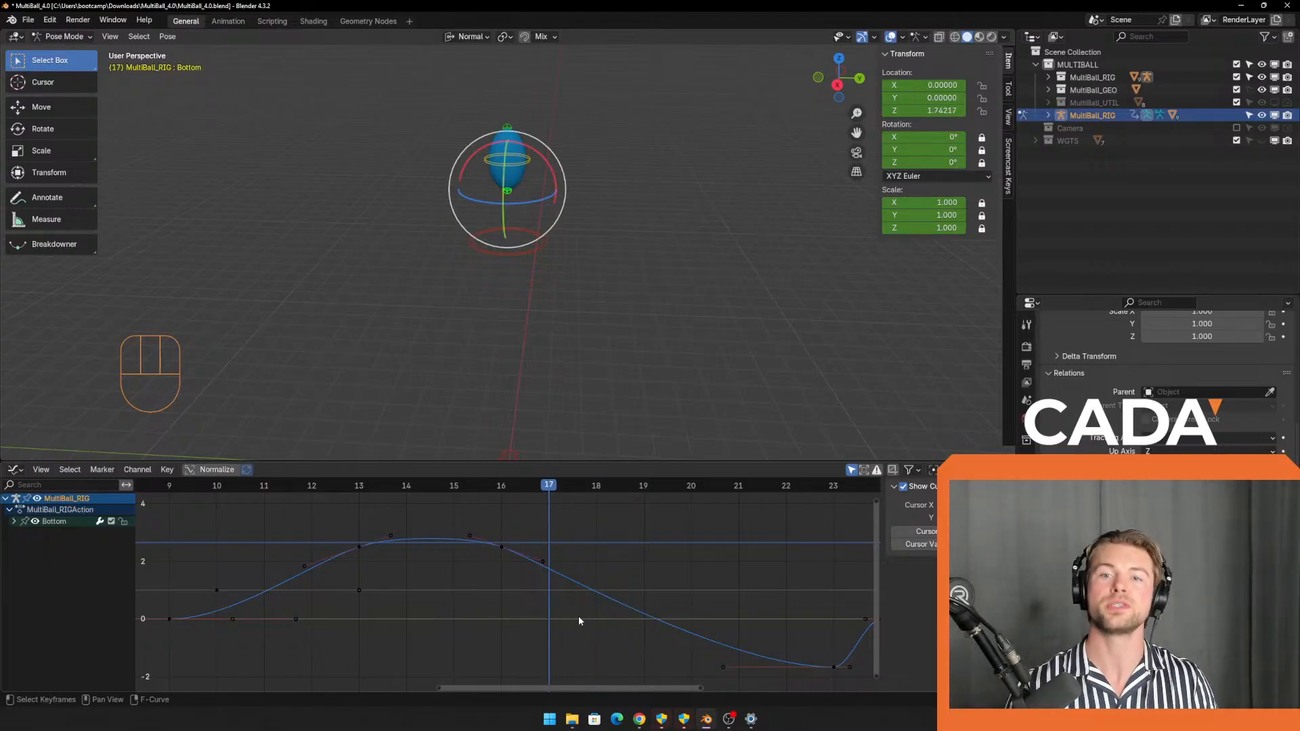
Raise the Bottom curve's keyframe at frame 23 by about 0.69 to reduce the stretch before landing.
left_click_drag(551, 487, 831, 586)
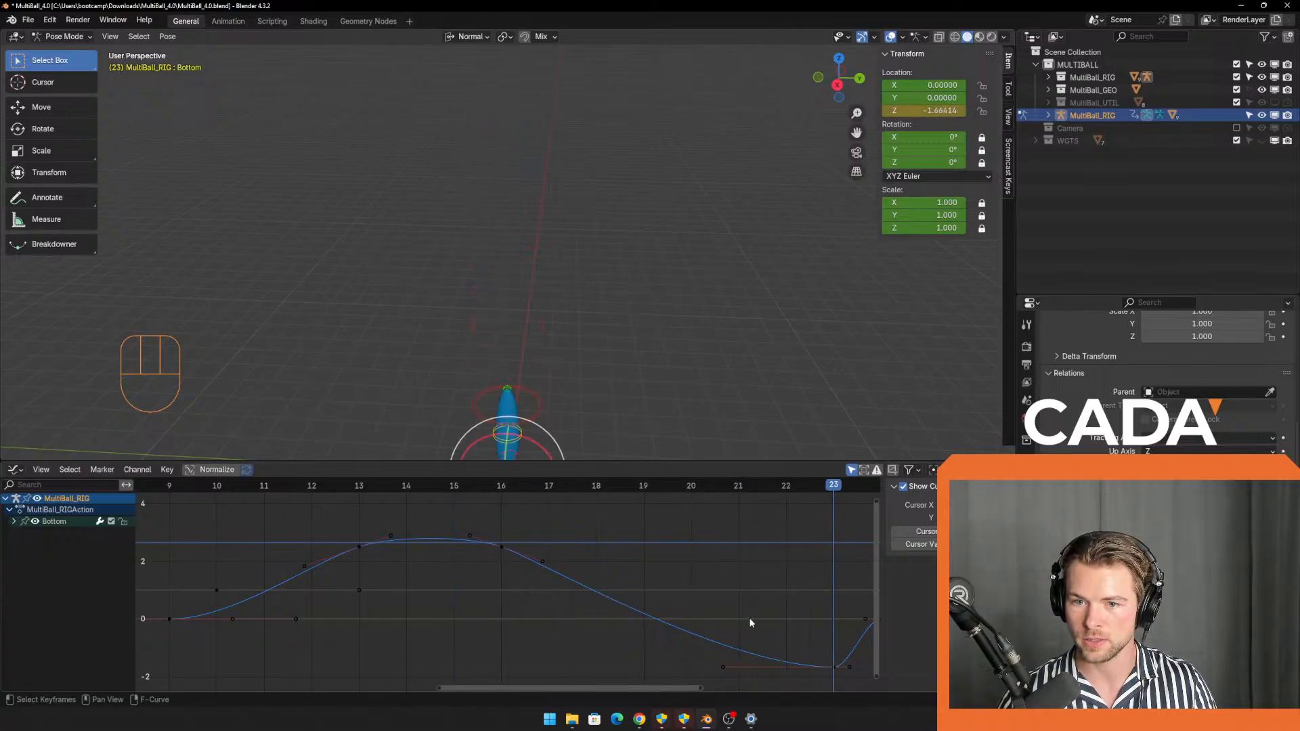
middle_click_drag(746, 614, 644, 579)
middle_click_drag(643, 386, 605, 359, "shift")
mouse_move(605, 358)
middle_mouse_down()
mouse_move(603, 302)
mouse_move(605, 345)
middle_mouse_up()
left_click_drag(693, 602, 769, 659)
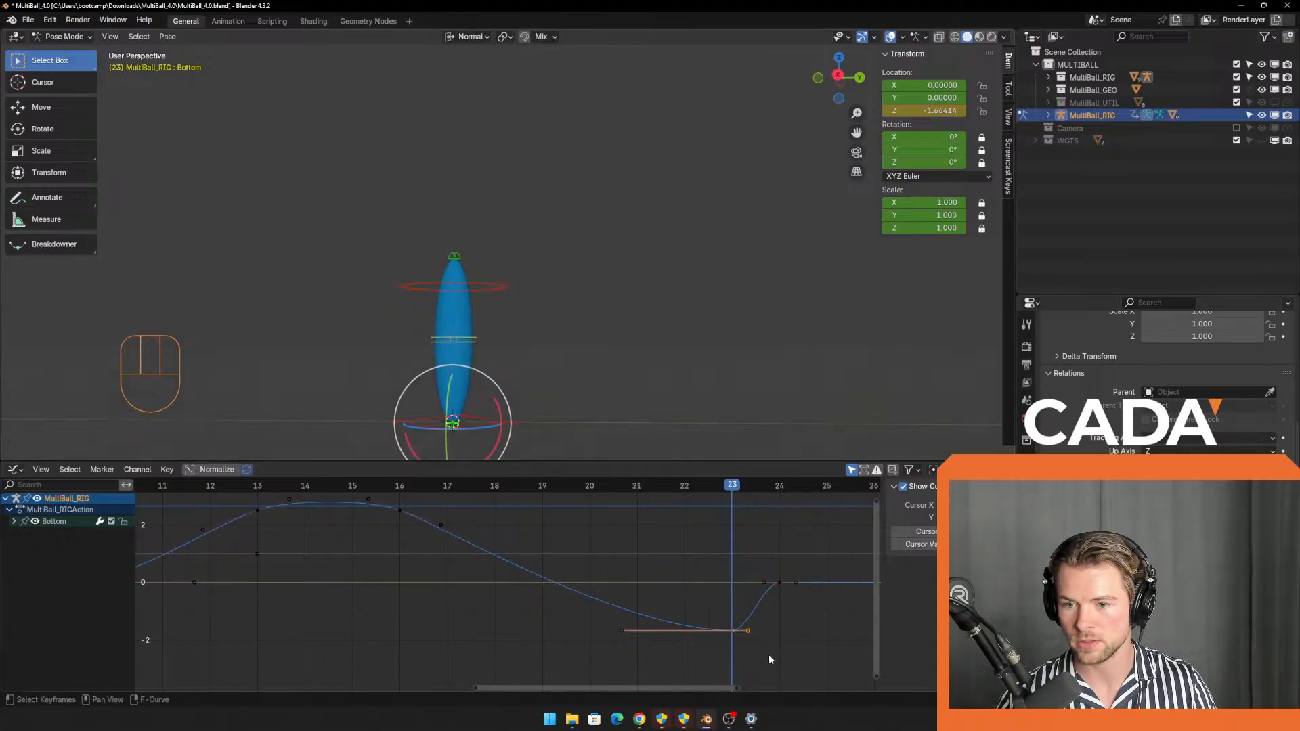
mouse_move(738, 489)
left_mouse_down()
mouse_move(778, 488)
mouse_move(732, 489)
left_mouse_up()
key("g")
key("z")
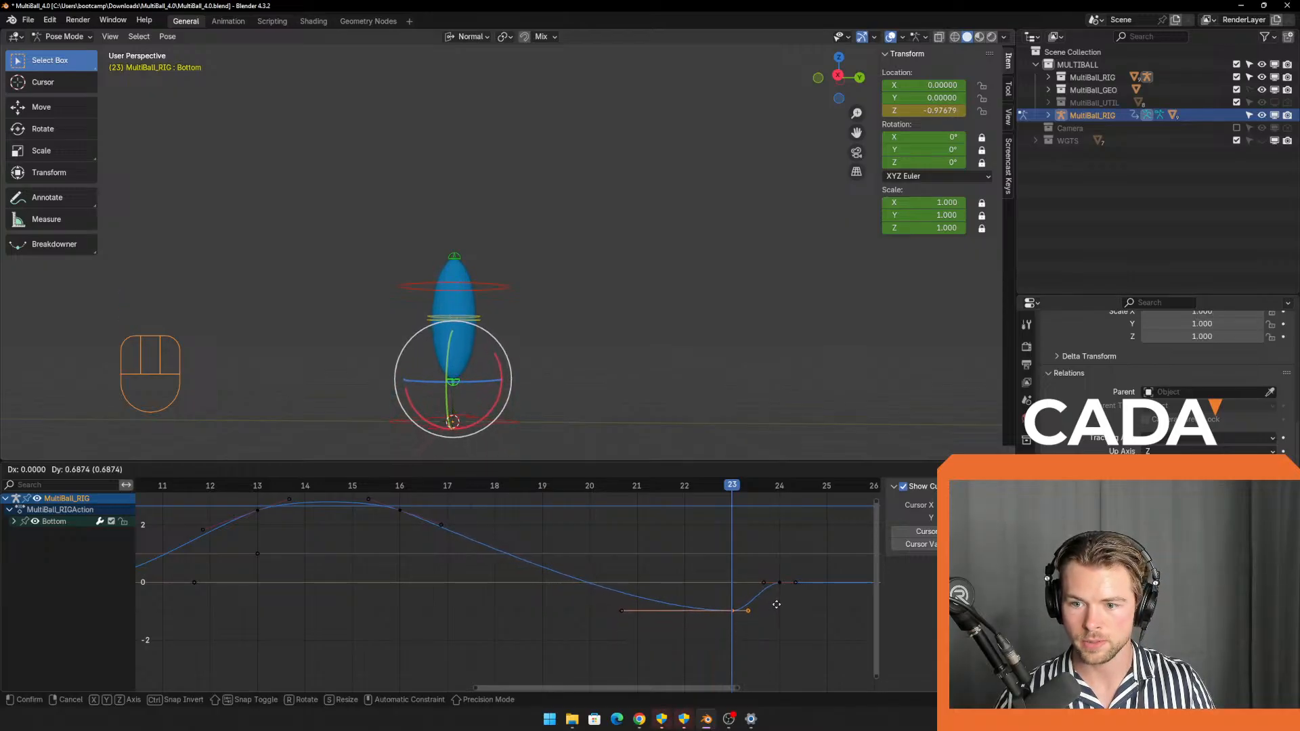
left_click(776, 604)
Hide the MultiBall_RIG armature and view the bare ball in the right orthographic view.
left_click_drag(733, 486, 636, 501)
scroll(533, 338, "down", 2)
left_click(533, 339)
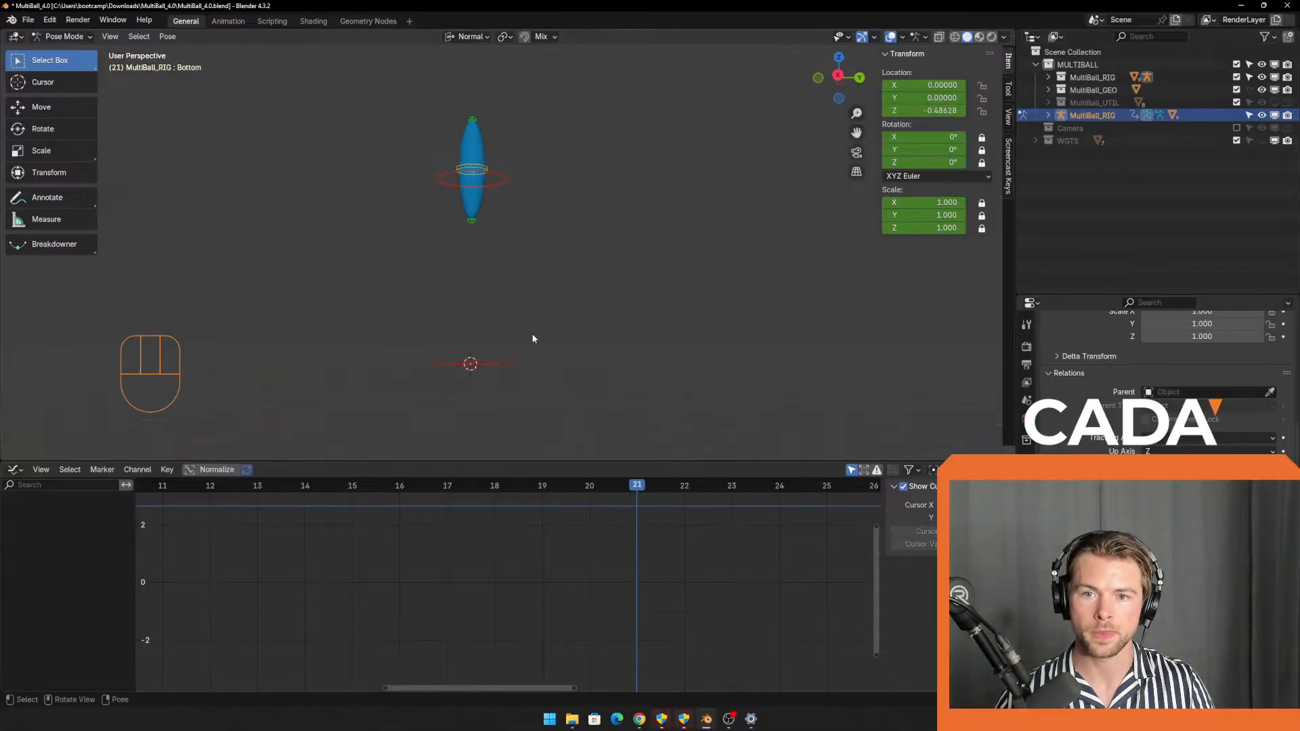
left_click(1261, 115)
middle_click_drag(589, 339, 607, 350)
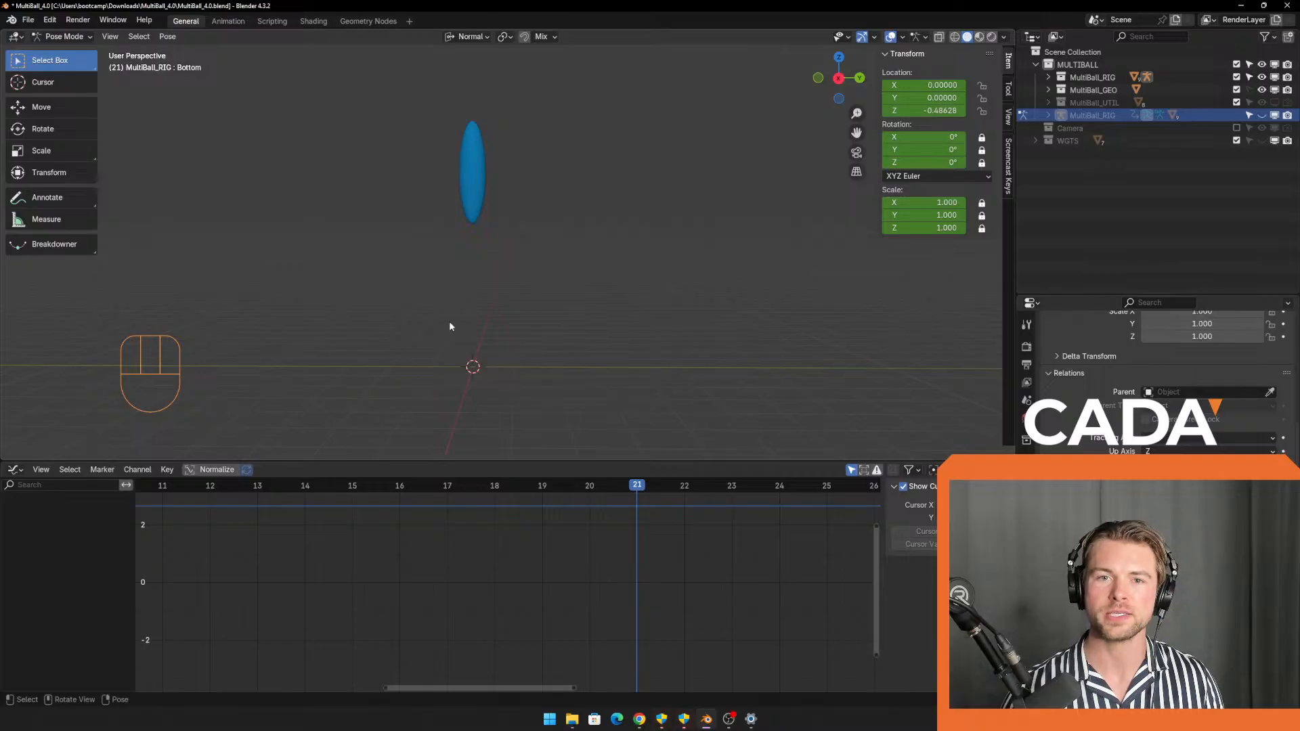
middle_click_drag(629, 303, 622, 307)
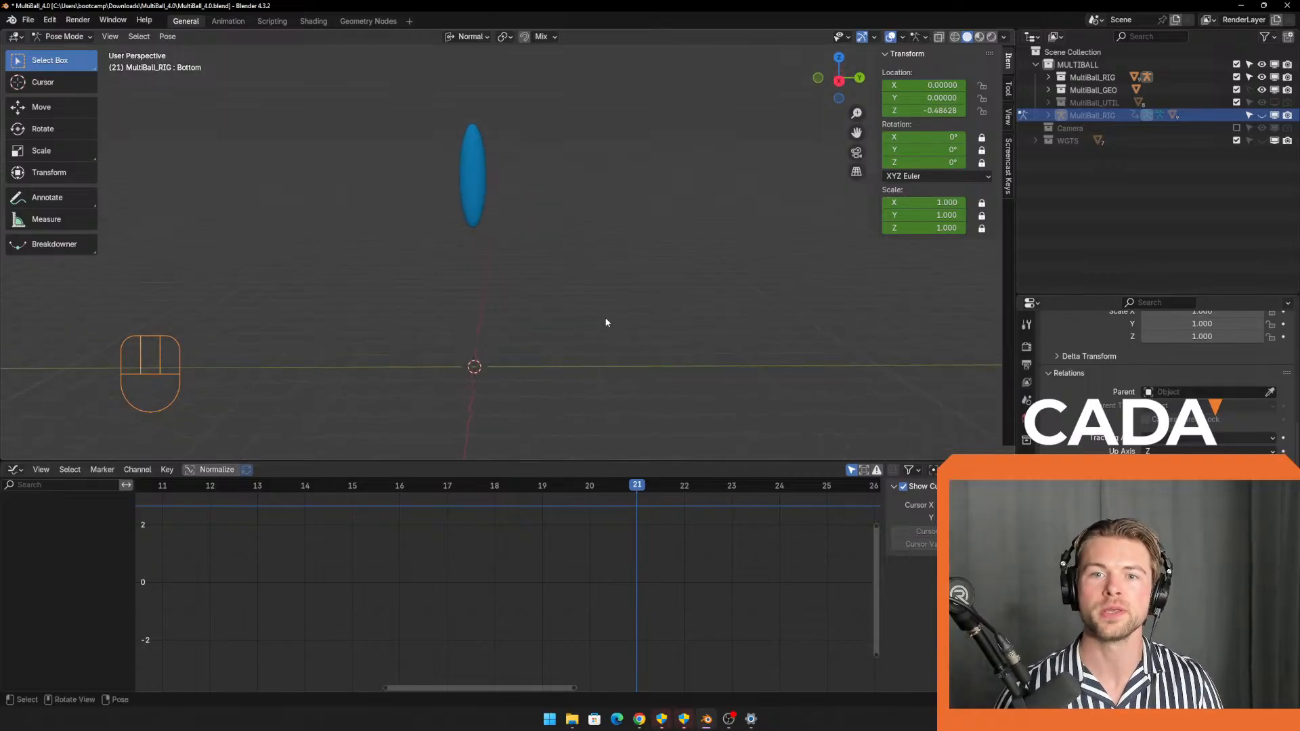
middle_click_drag(555, 305, 430, 365)
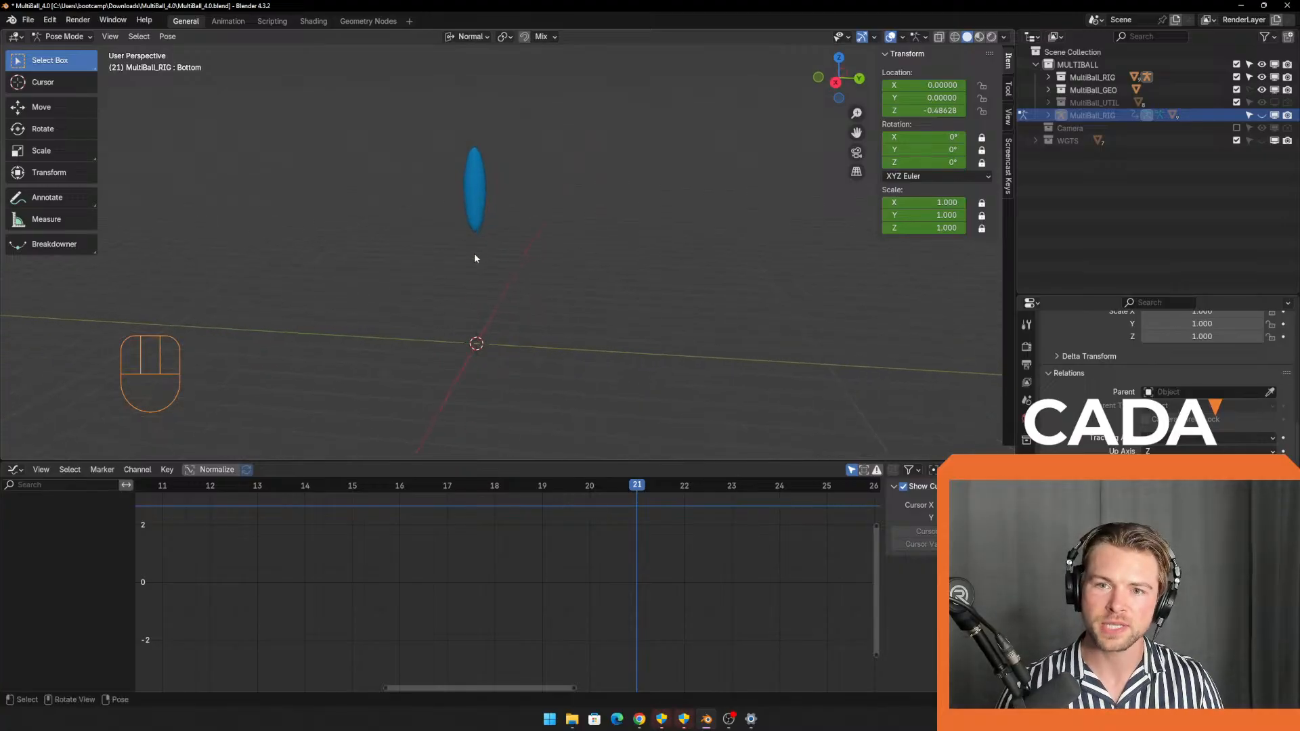
middle_click_drag(475, 258, 588, 353)
key("KP_3")
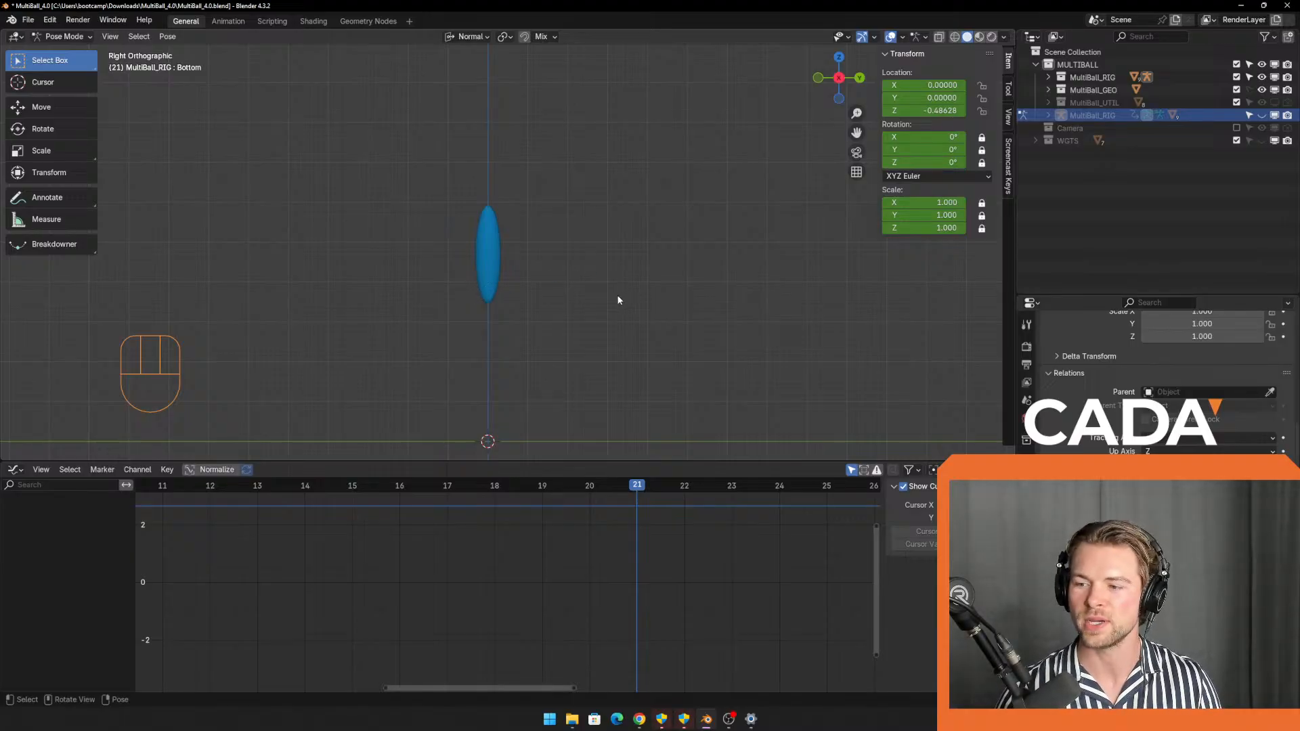
Play the jump with the controls hidden and scrub back to frame 16 to examine the fall from the peak.
key("space")
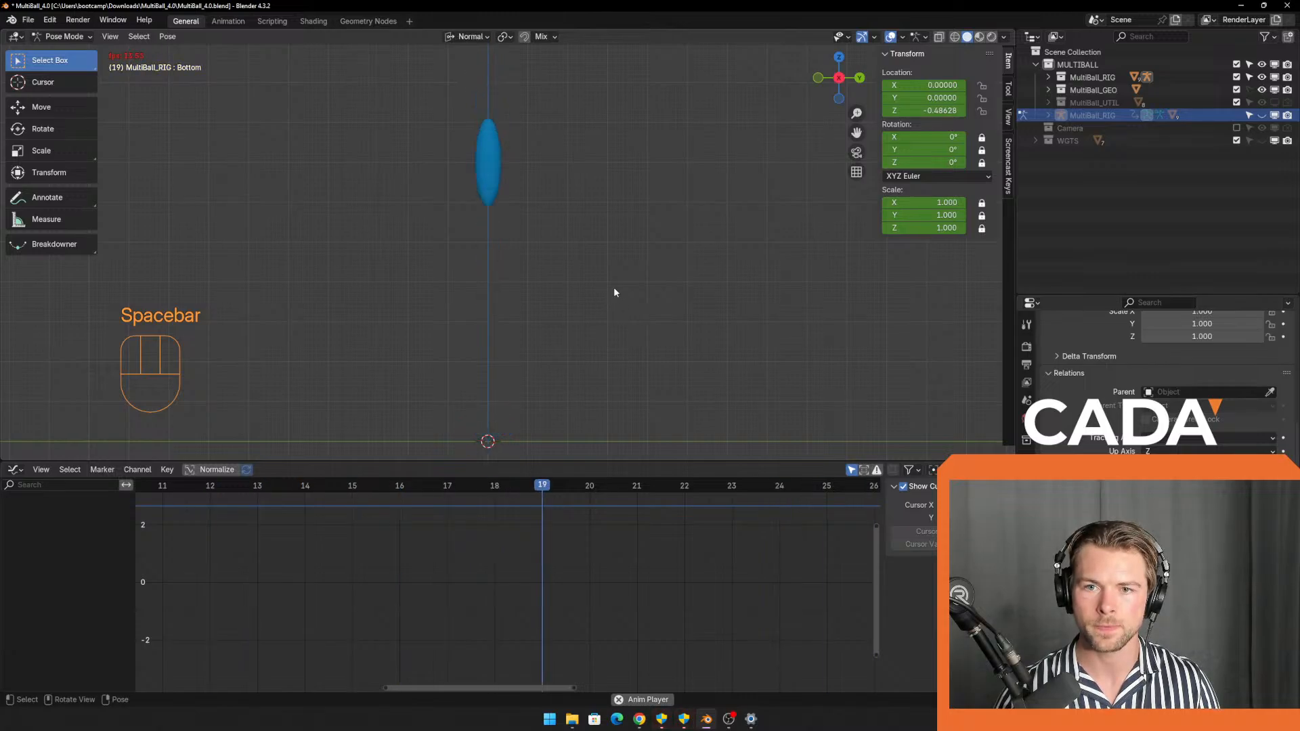
scroll(595, 290, "down", 1)
scroll(591, 317, "up", 1)
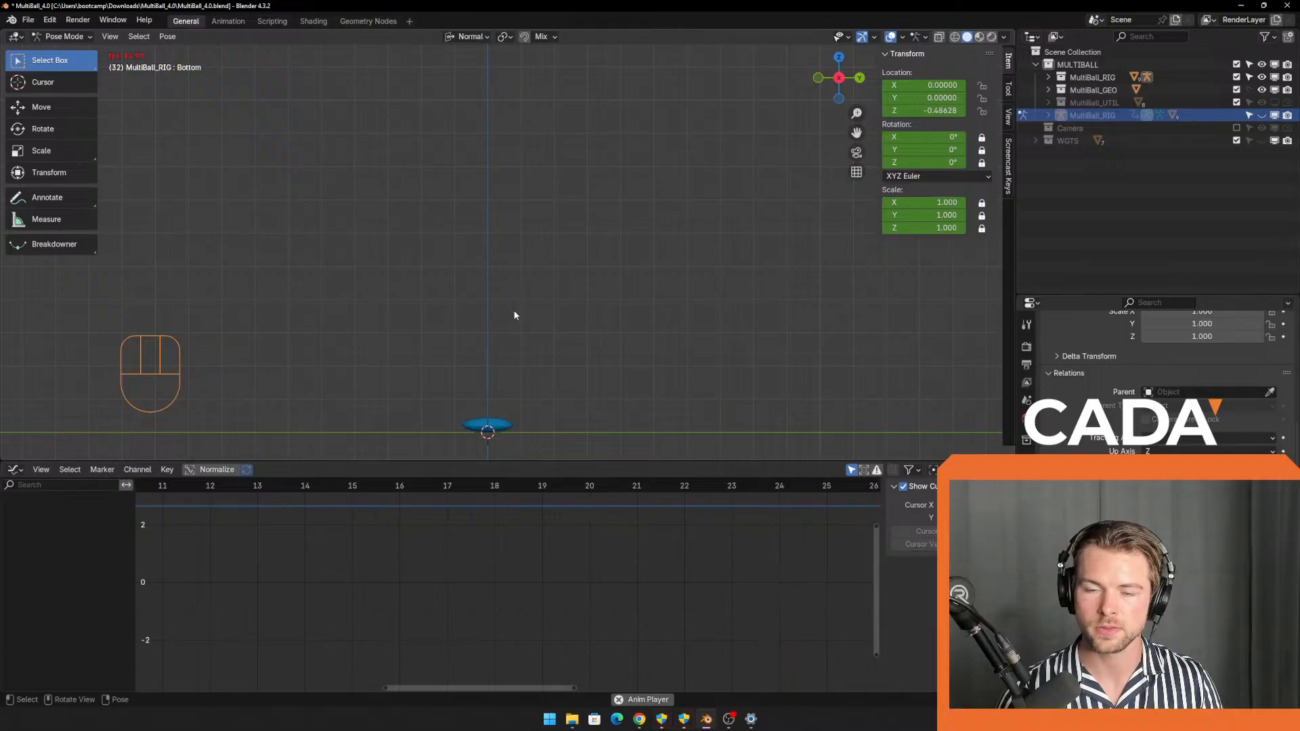
key("space")
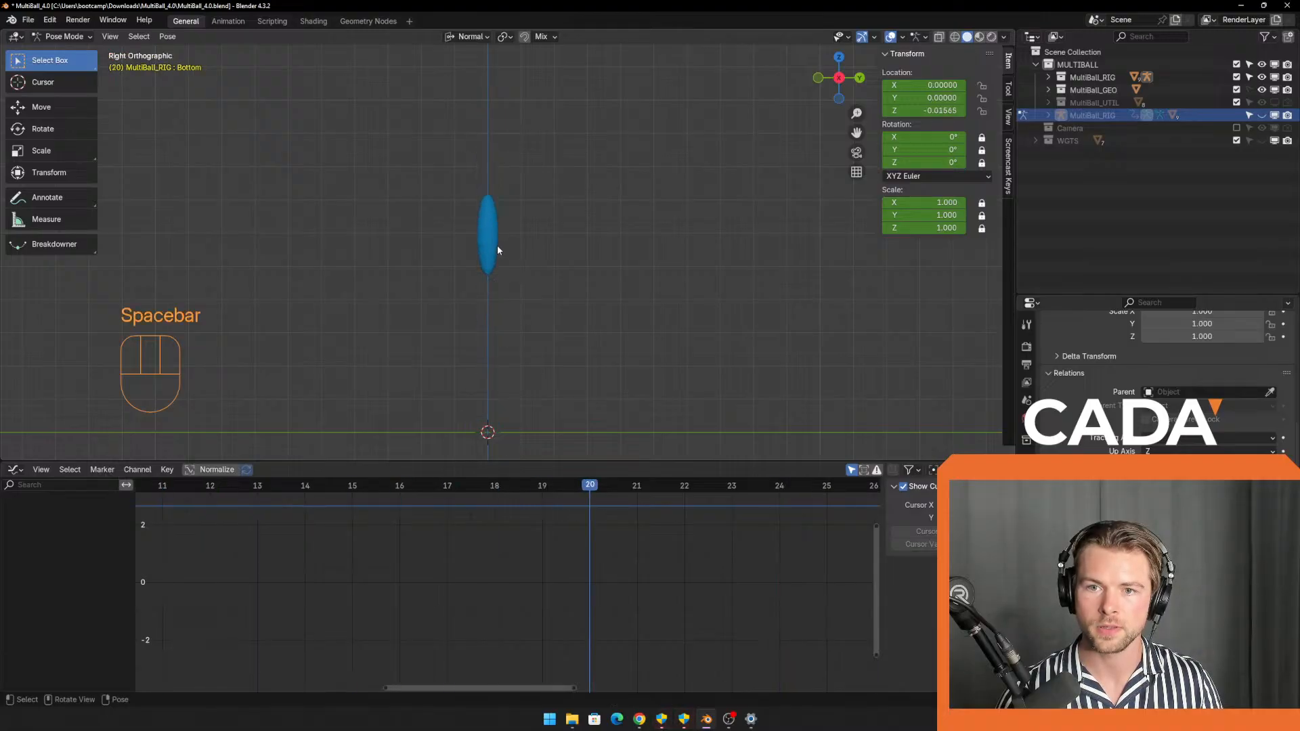
key("space")
key("space")
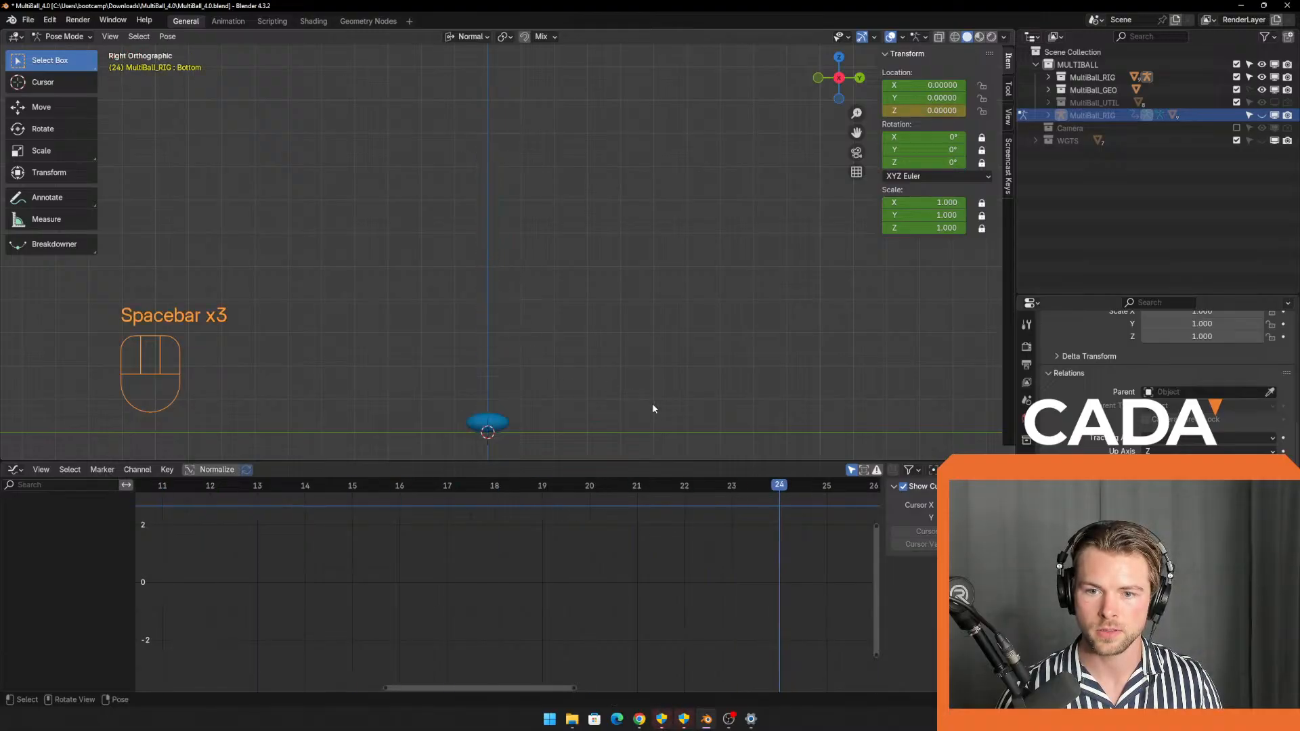
left_click_drag(777, 488, 381, 507)
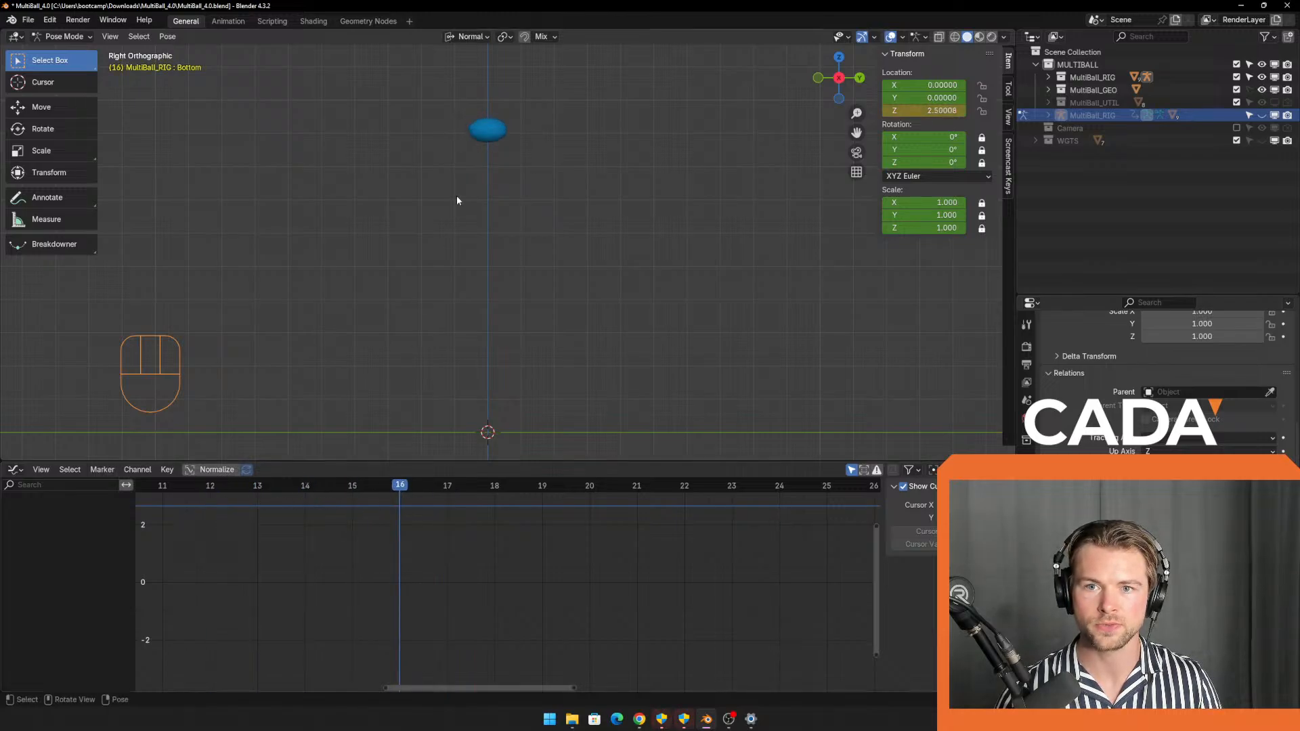
Show the MultiBall_RIG armature and raise the Top curve's keyframe at frame 17 by about 0.13.
left_click(1261, 115)
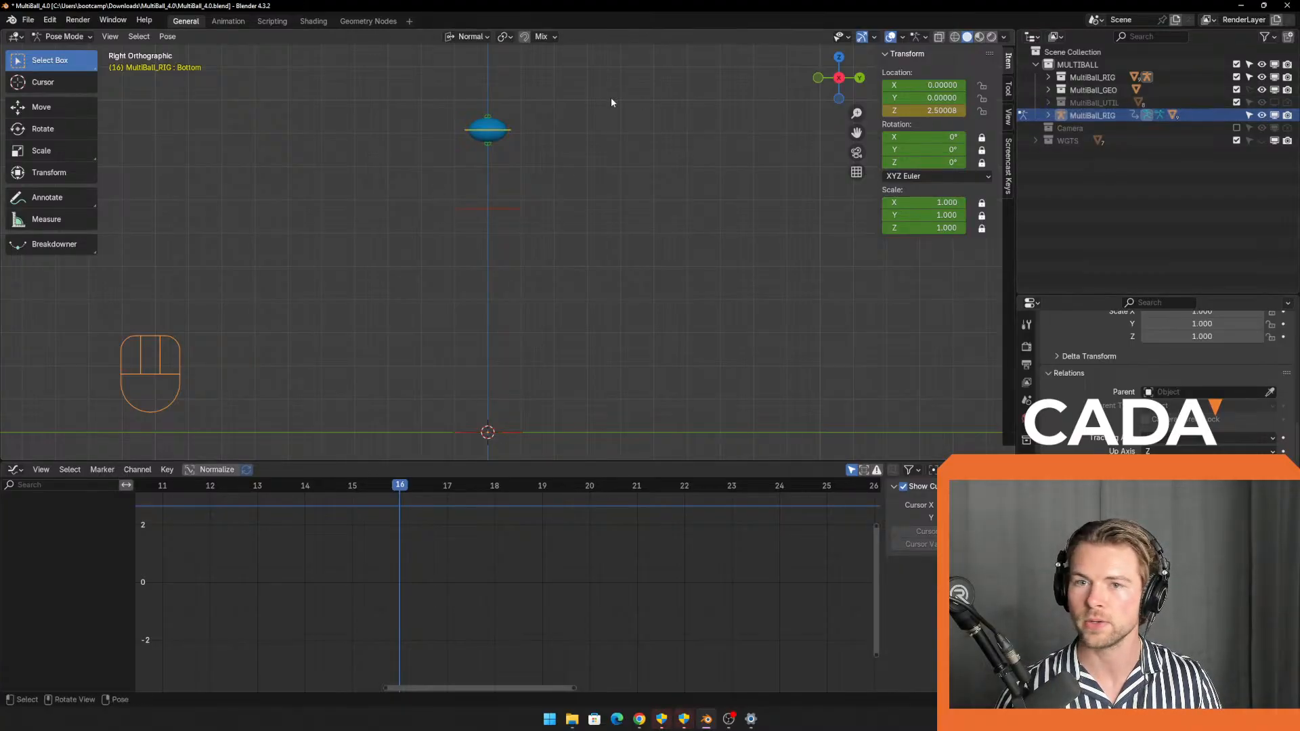
left_click(488, 115)
scroll(399, 527, "up", 1)
scroll(399, 527, "down", 2)
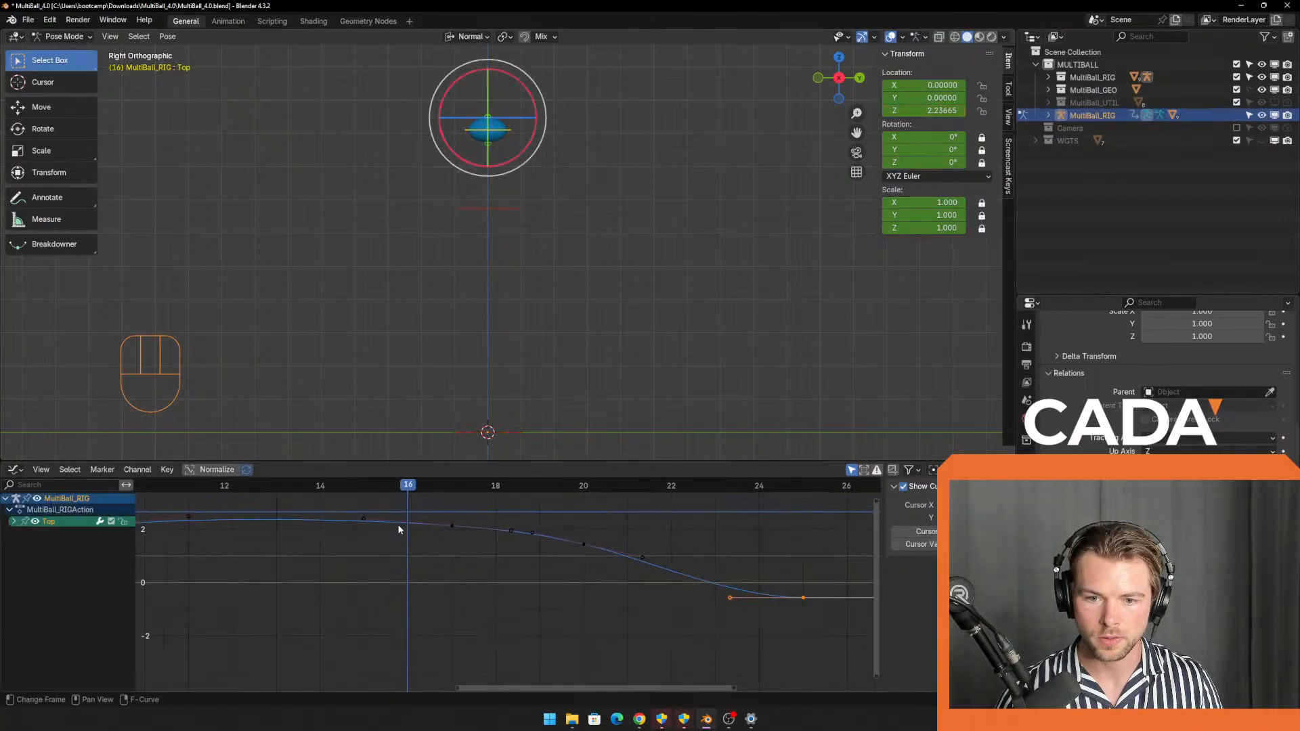
middle_click_drag(399, 527, 501, 553, "shift")
left_click_drag(495, 530, 566, 558)
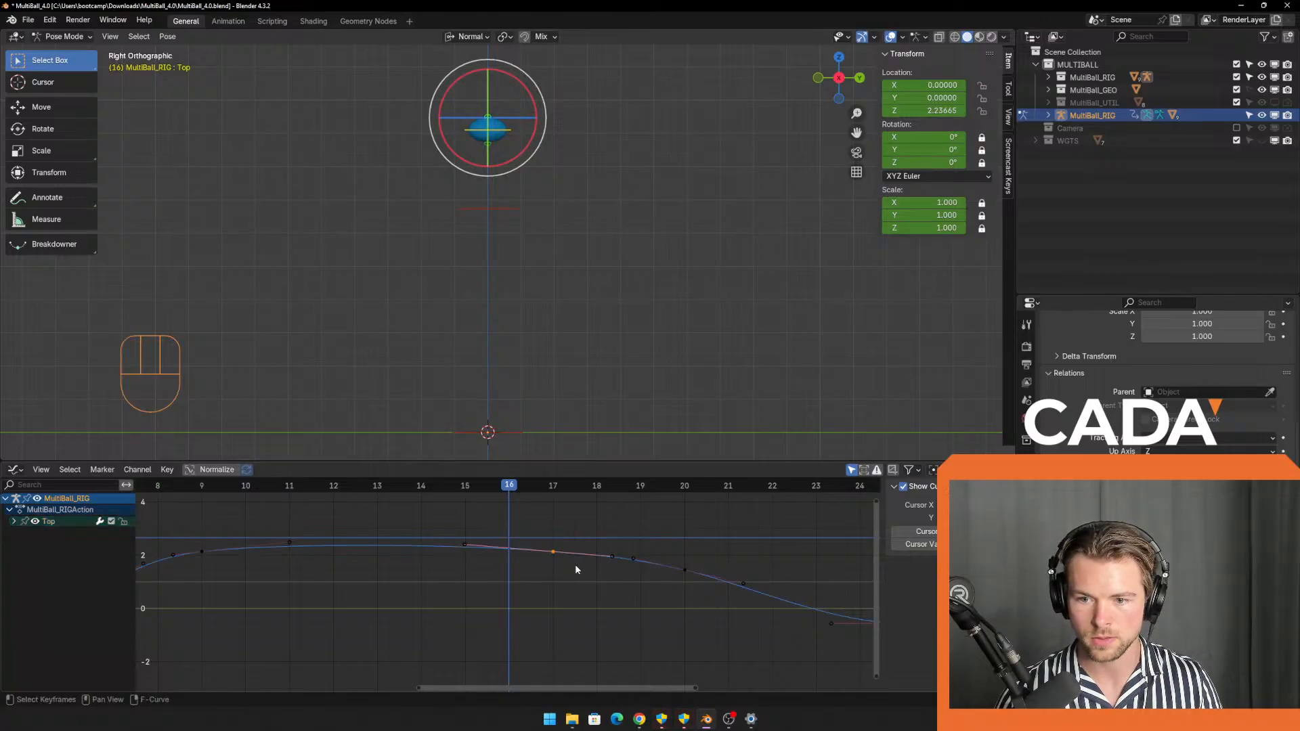
key("g")
key("y")
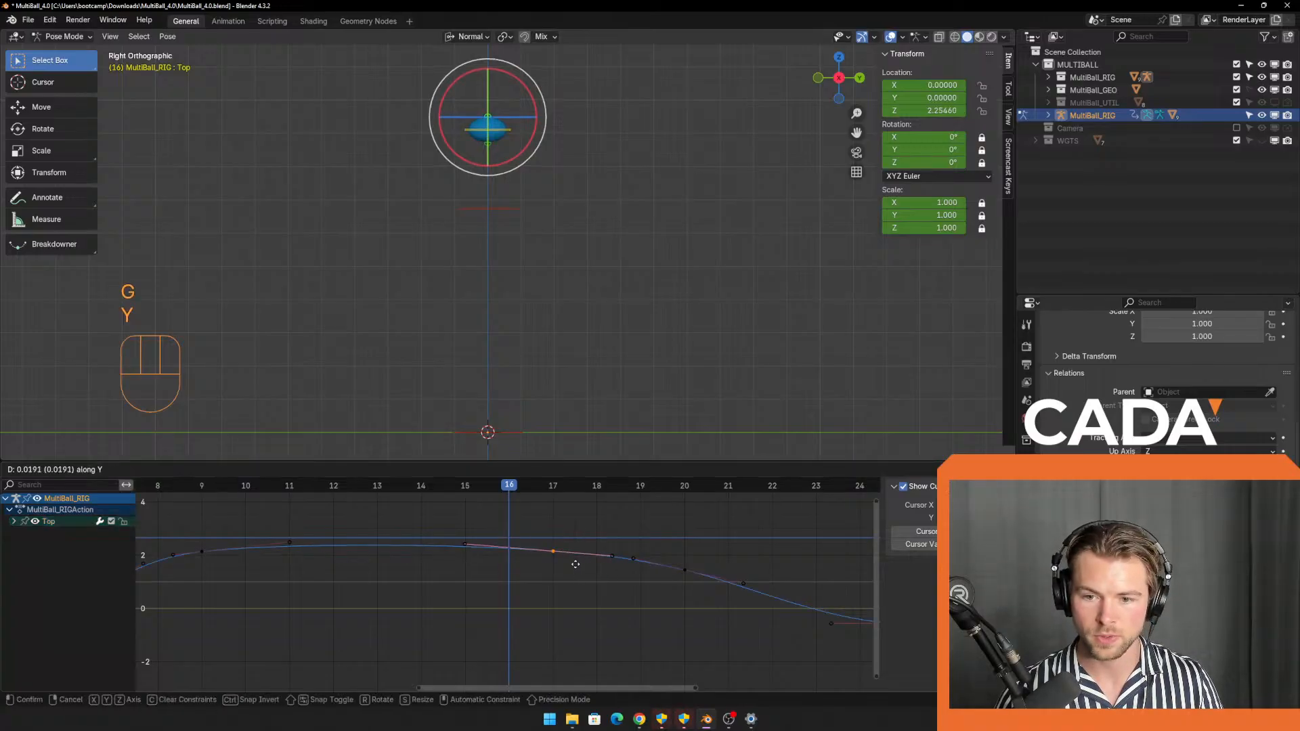
left_click(574, 561)
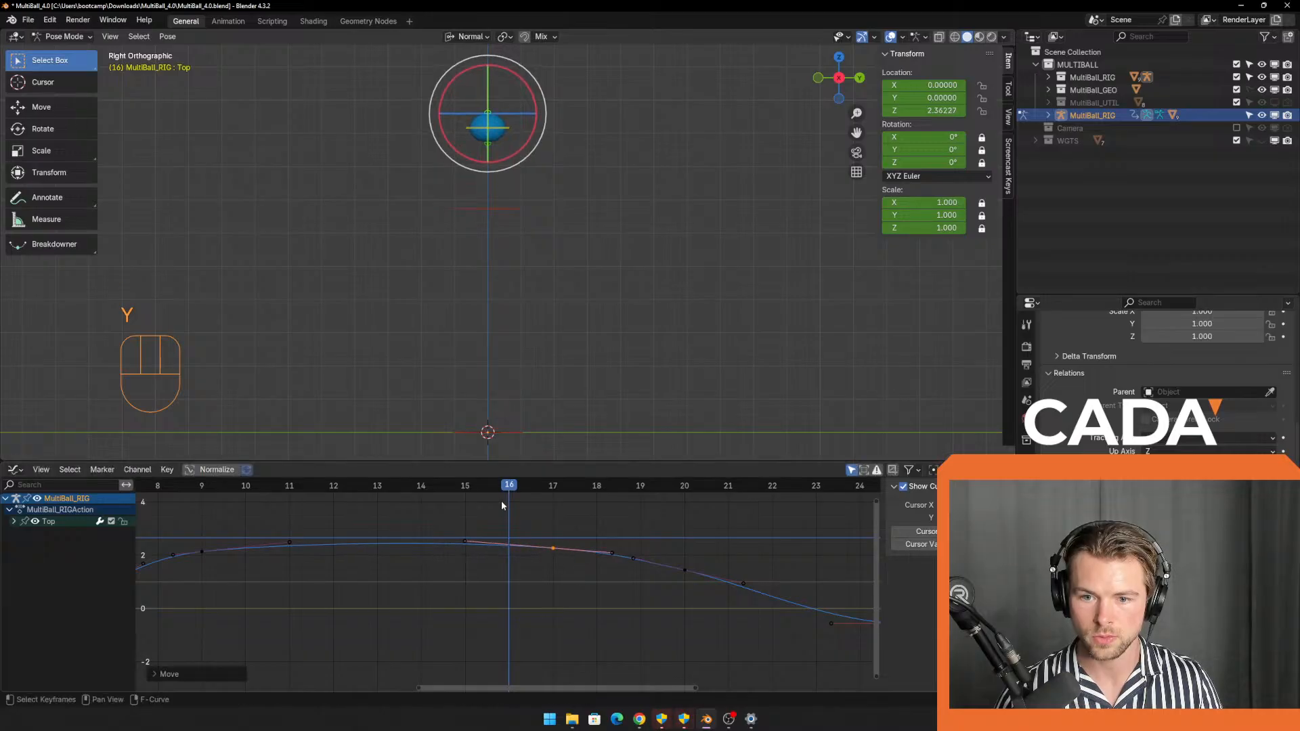
left_click_drag(457, 482, 668, 534)
left_click(557, 535)
left_click(522, 283)
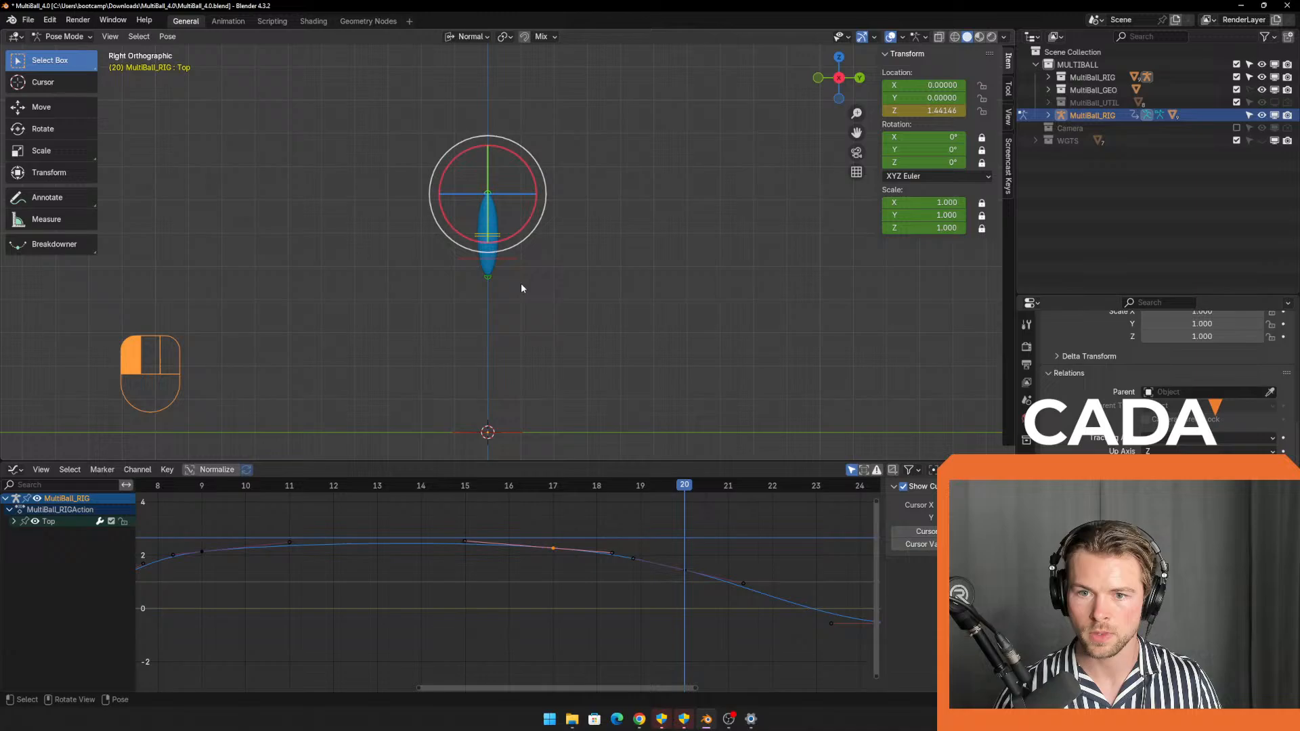
Raise the Bottom curve's keyframe at frame 16 vertically to a value of about 2.75.
left_click(486, 274)
left_click_drag(687, 488, 508, 579)
left_click_drag(559, 539, 560, 592)
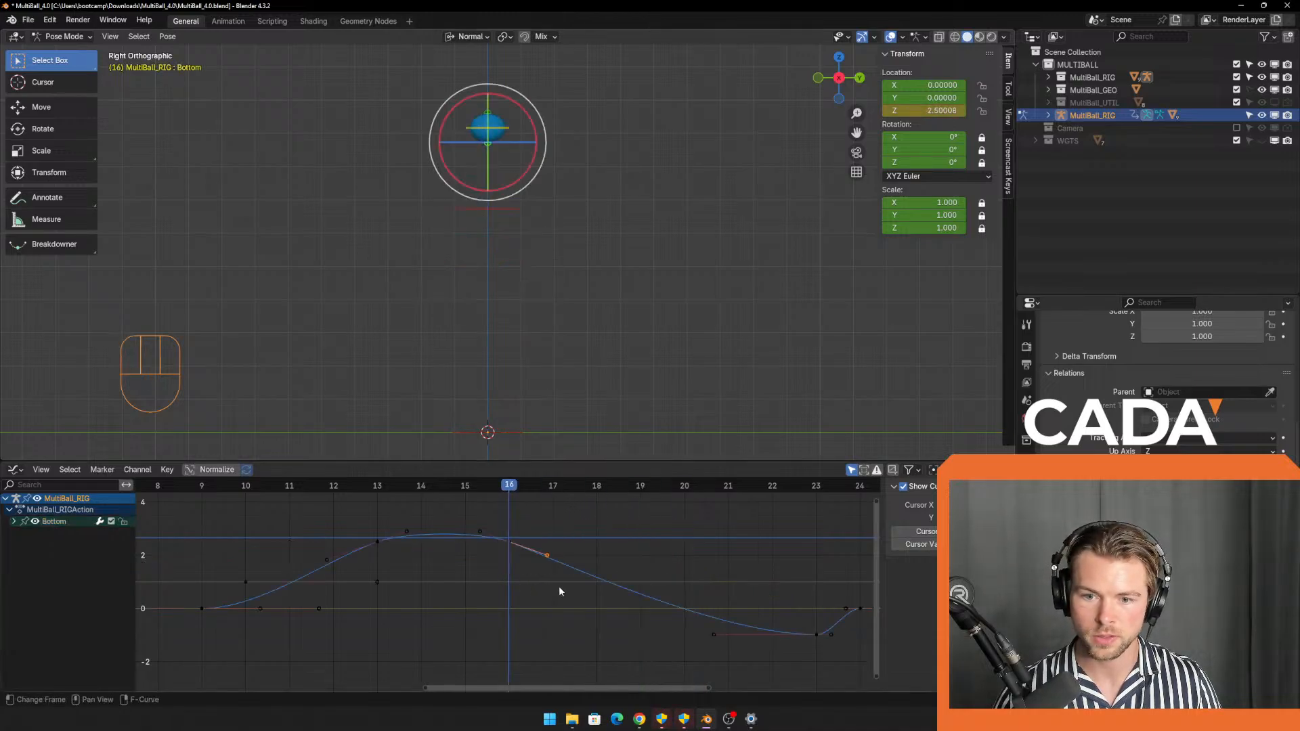
key("g")
left_click(532, 561)
key("ctrl+z")
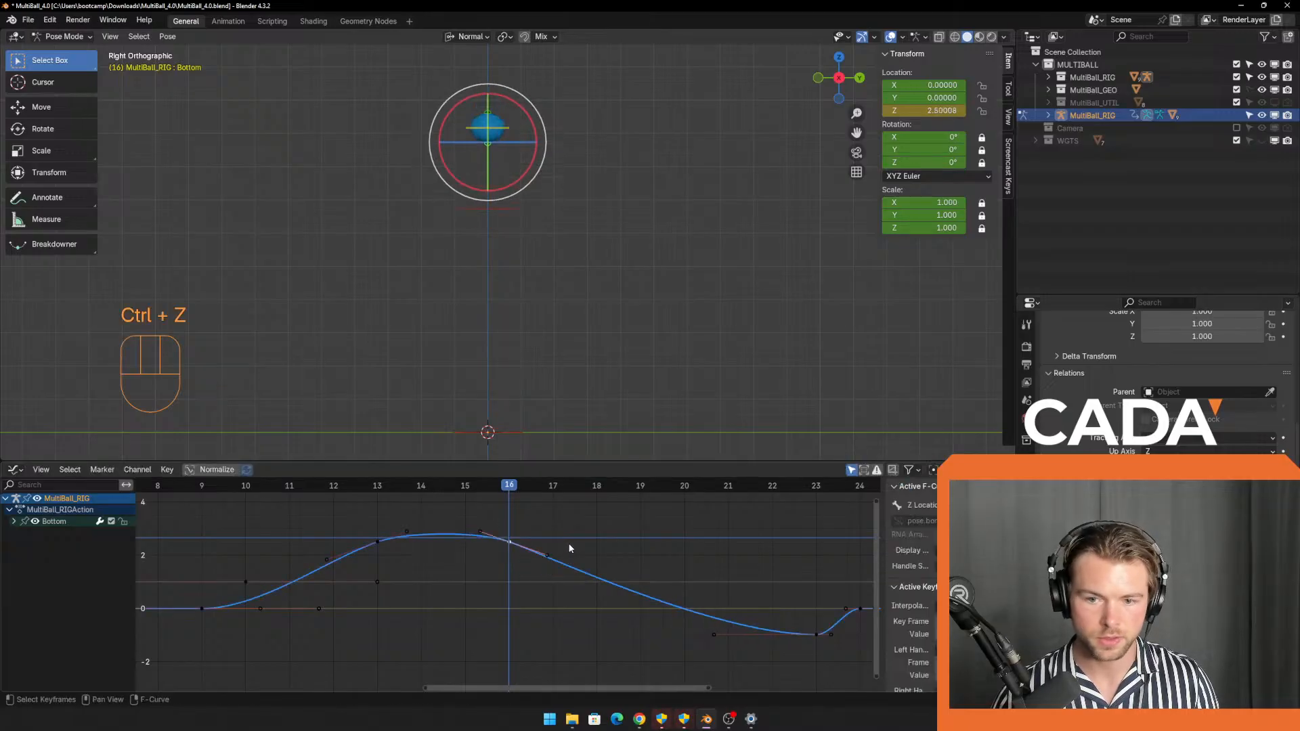
key("g")
key("y")
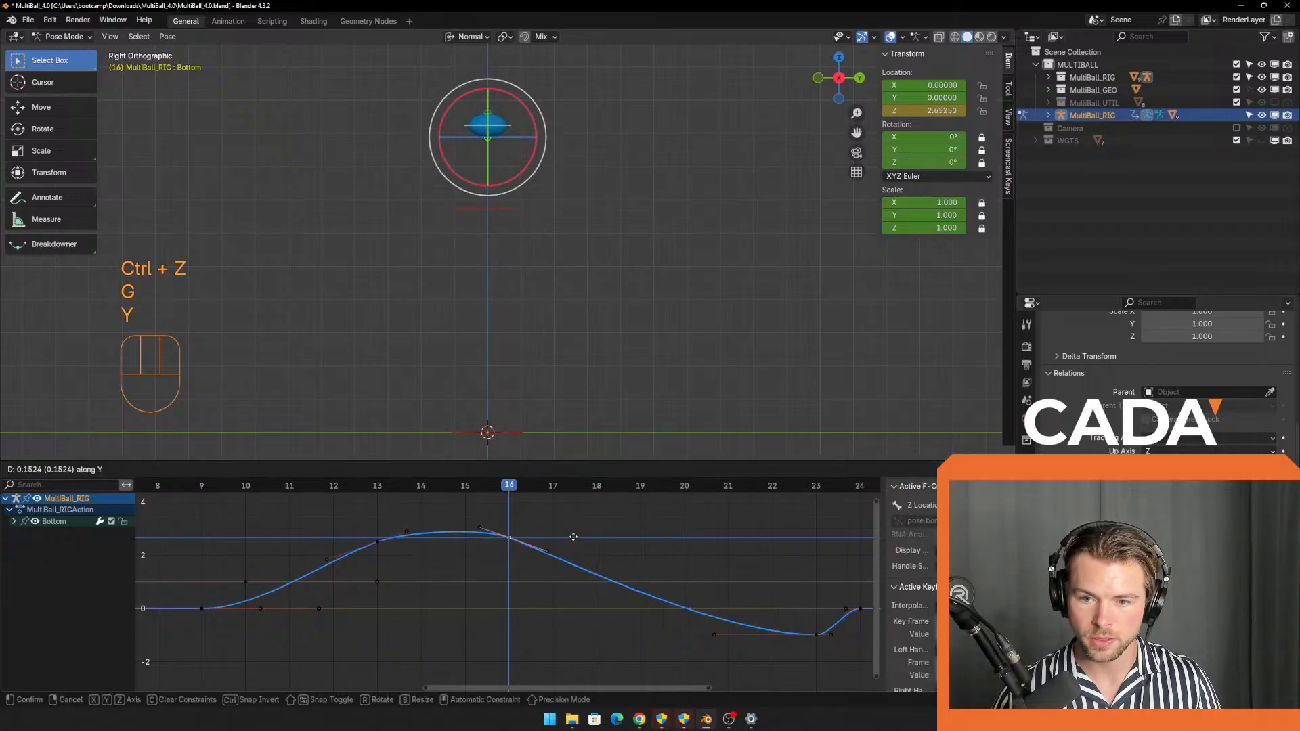
left_click(531, 572)
Extend the outgoing handle of the Bottom curve's frame 16 keyframe to about frame 22.4, at a value of about 1.4.
key("h")
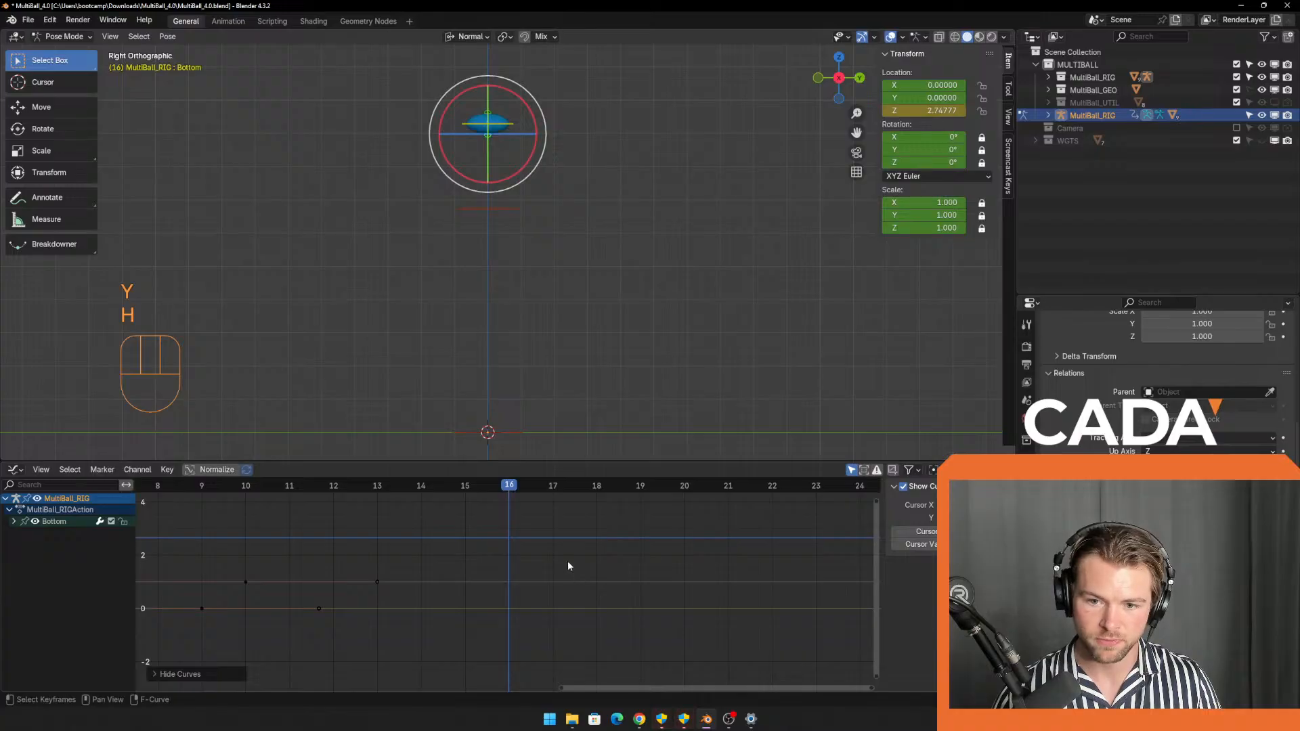
key("ctrl+z")
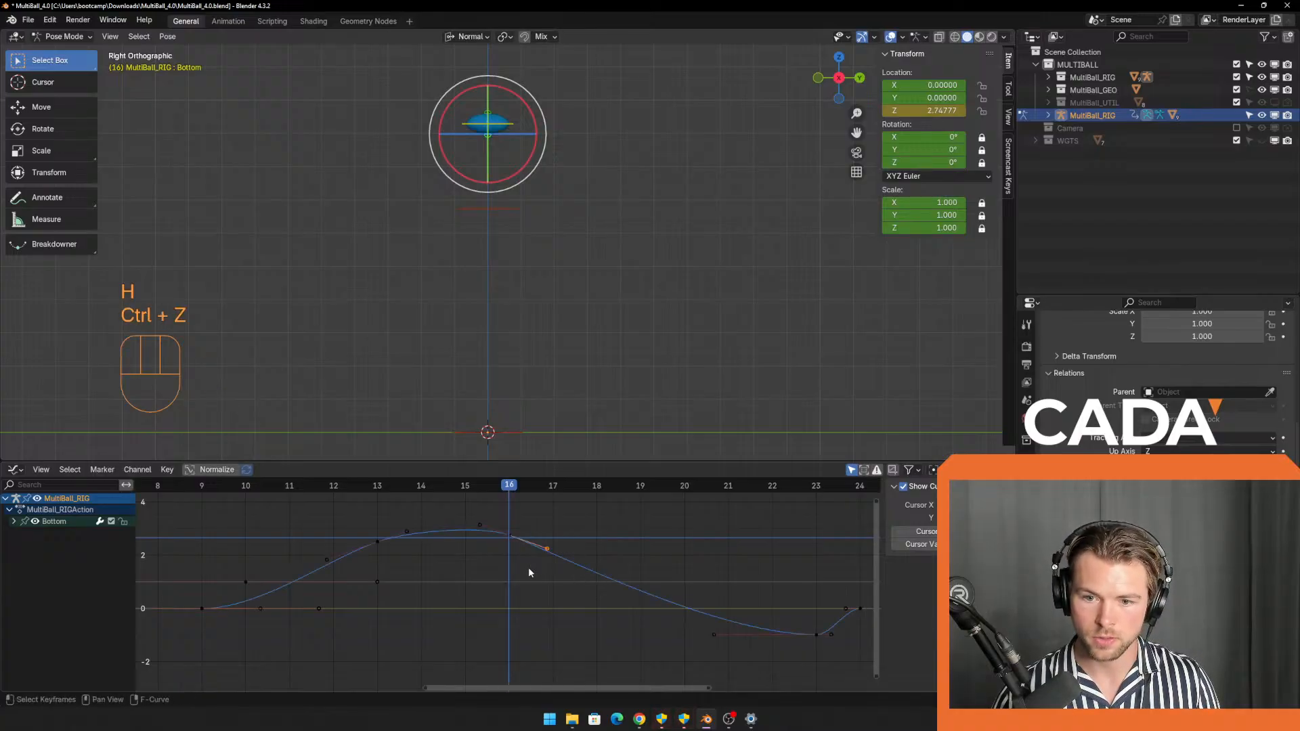
key("g")
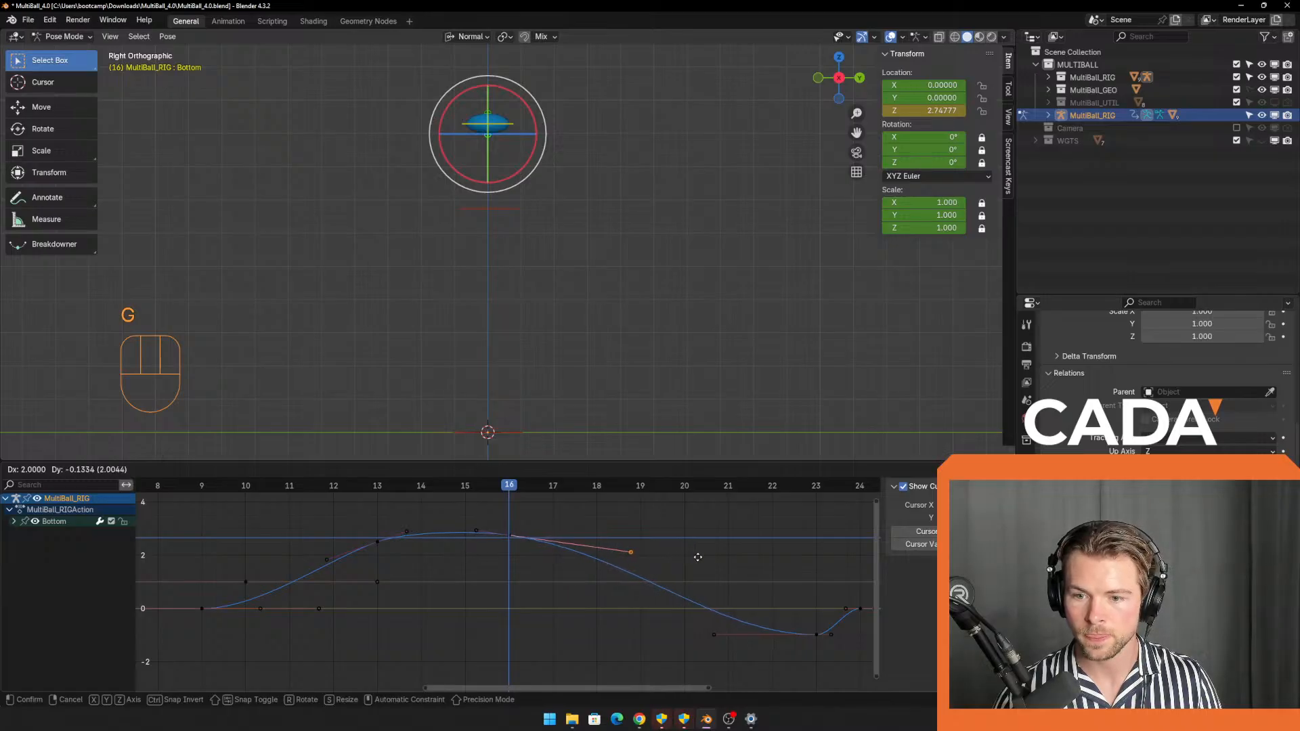
left_click(726, 563)
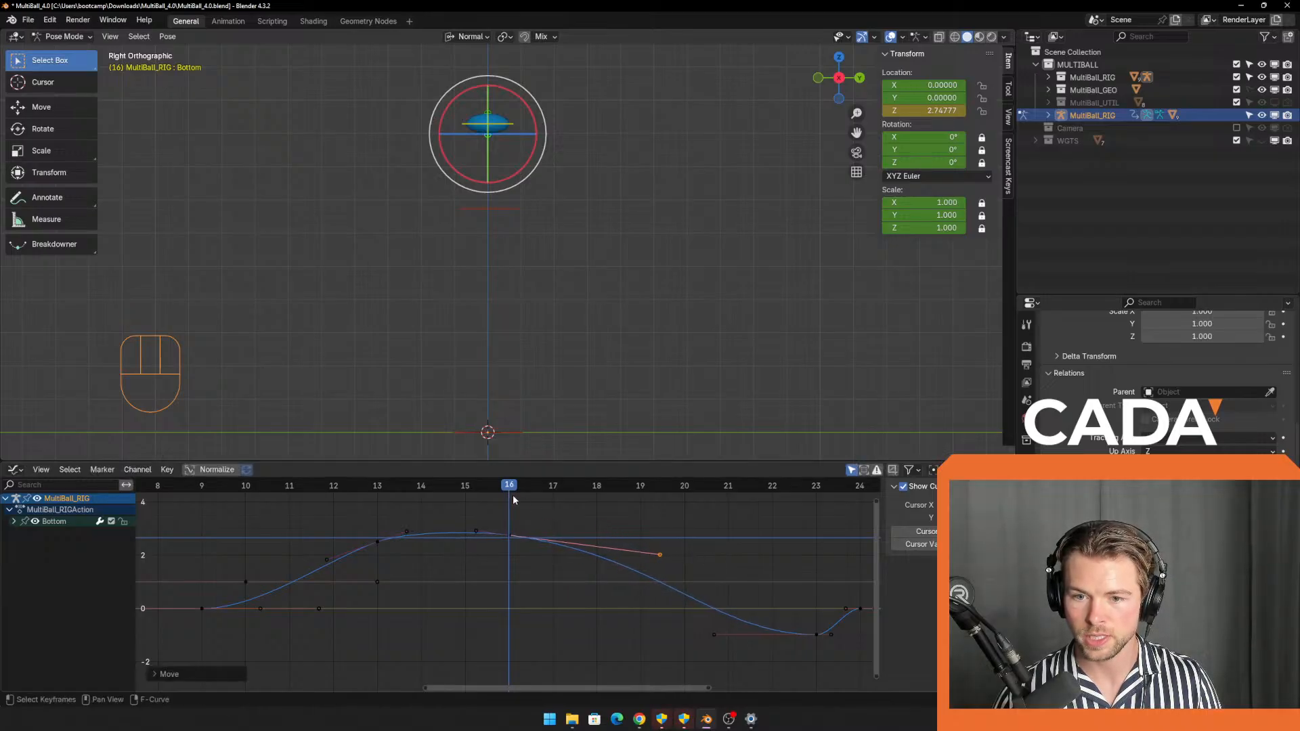
left_click_drag(508, 488, 660, 554)
key("g")
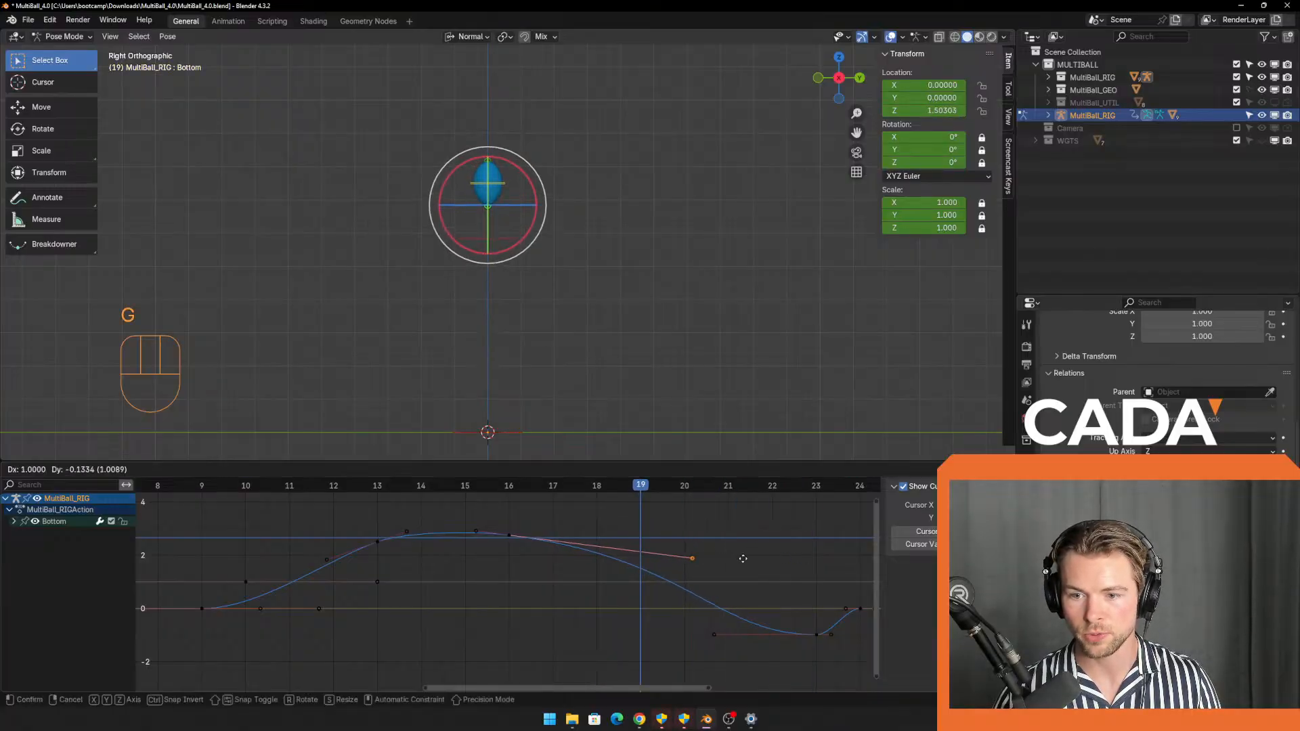
left_click(841, 571)
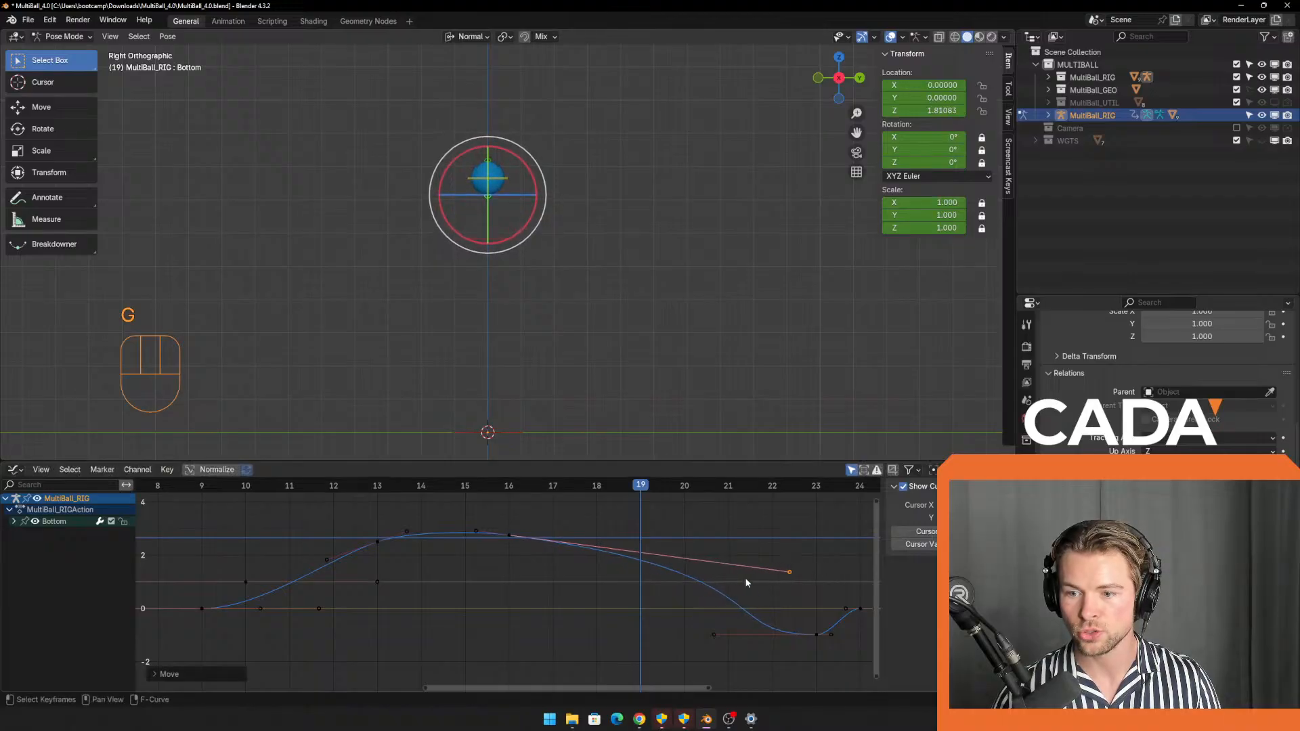
Scrub from frame 20 to frame 23 to examine the ball's stretch and the Bottom curve before landing.
middle_click_drag(683, 628, 579, 589, "shift")
right_click(580, 586, "shift")
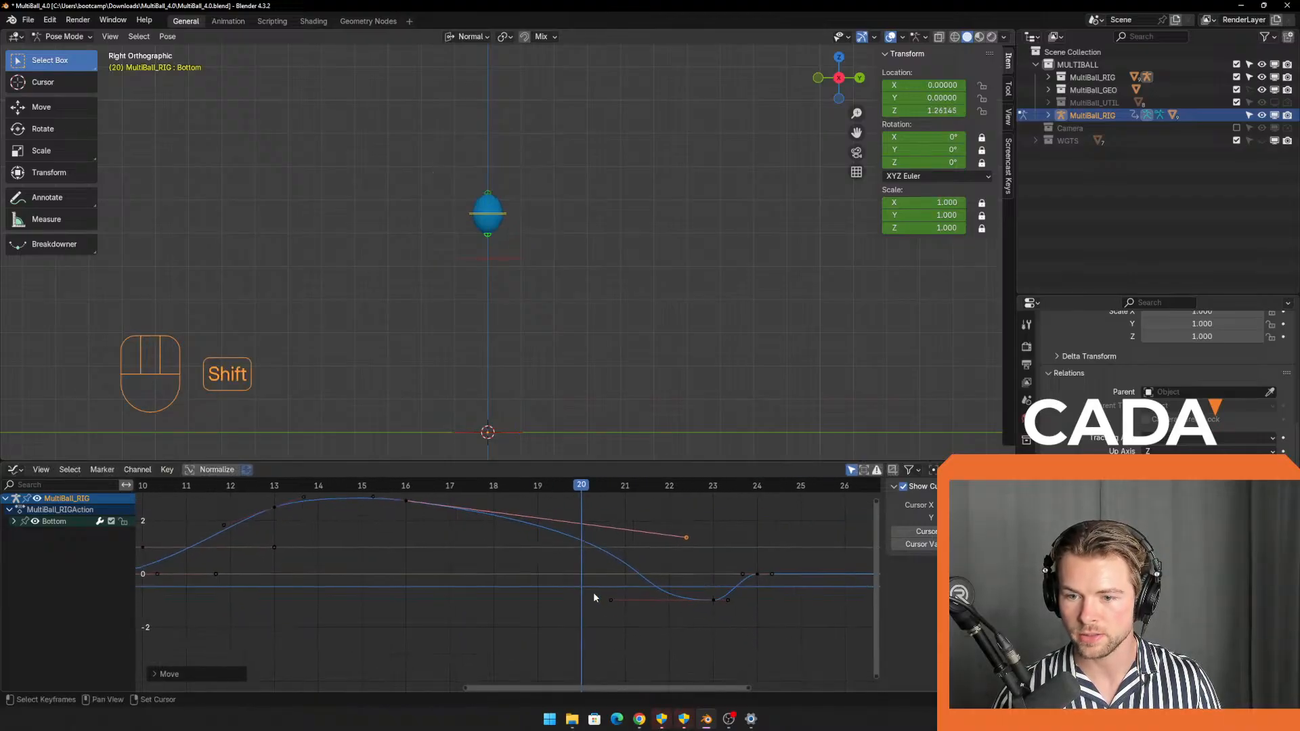
scroll(612, 594, "up", 1)
left_click(541, 597)
key("ctrl+z")
scroll(562, 600, "up", 1)
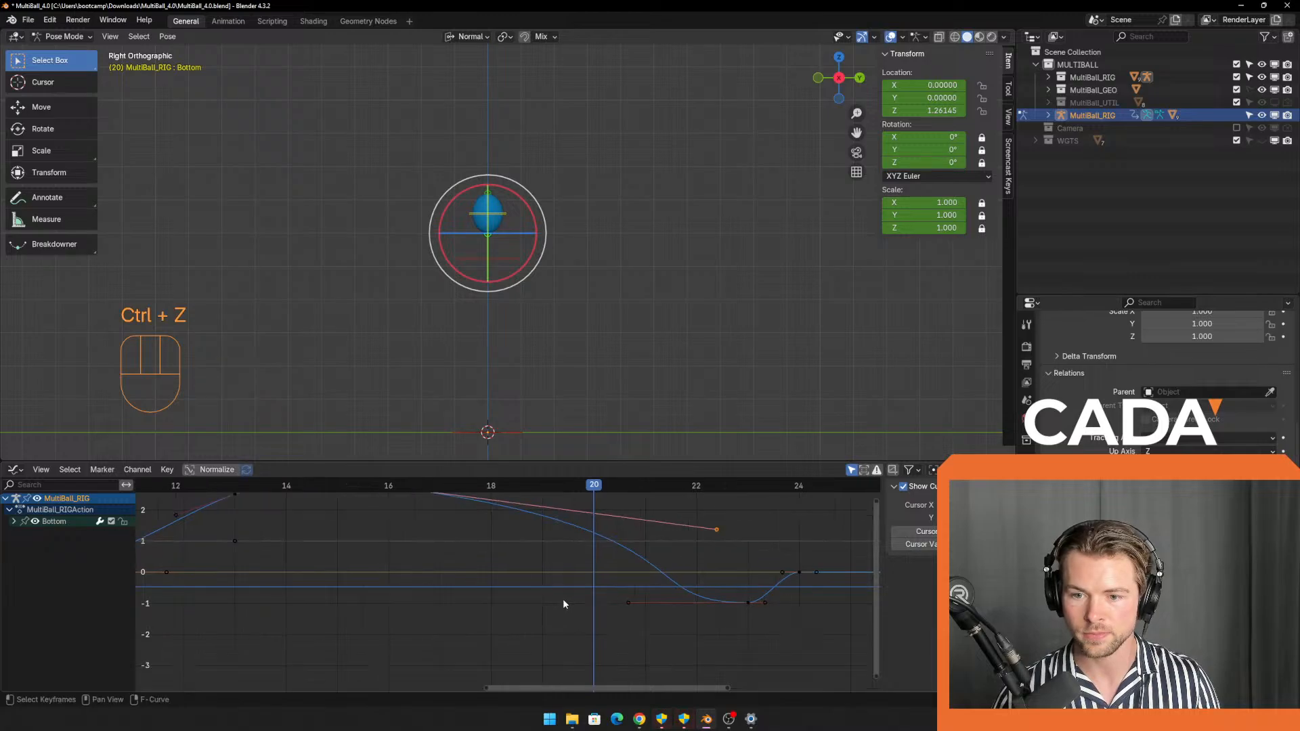
scroll(558, 567, "down", 3)
middle_click_drag(536, 572, 539, 586, "shift")
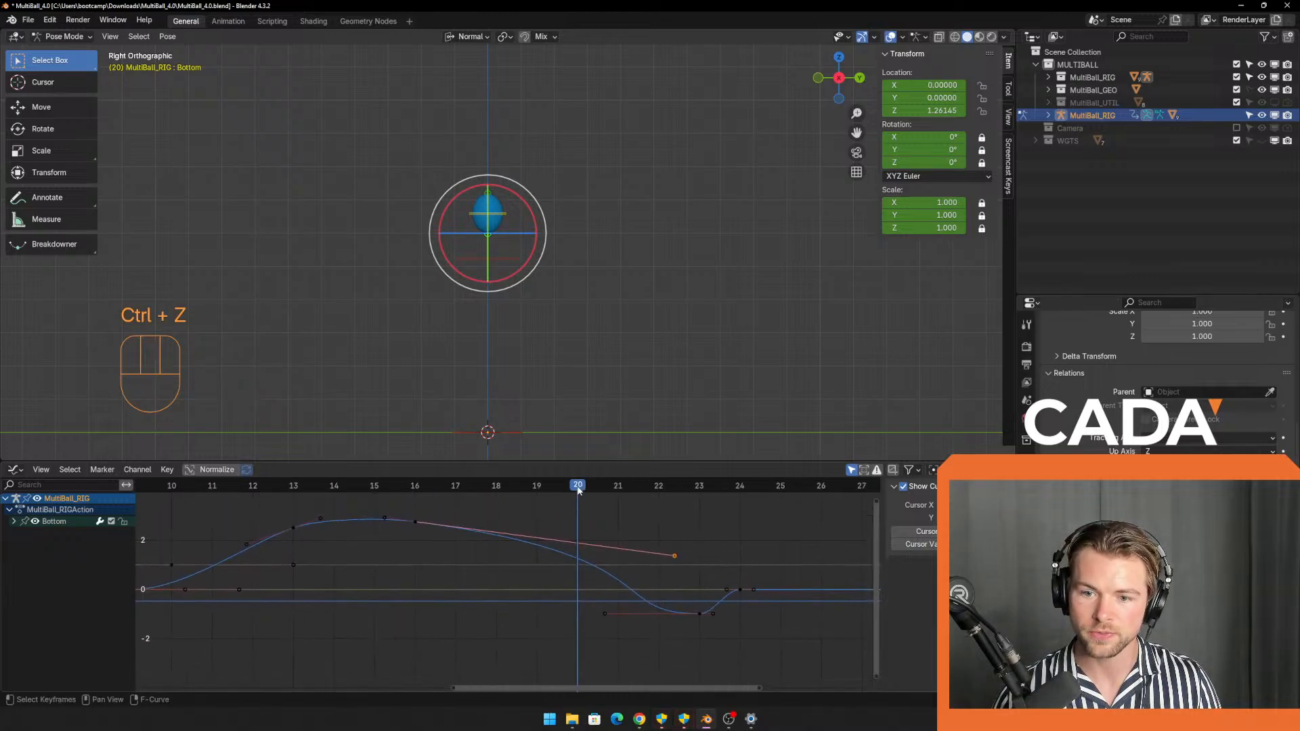
left_click_drag(578, 490, 697, 576)
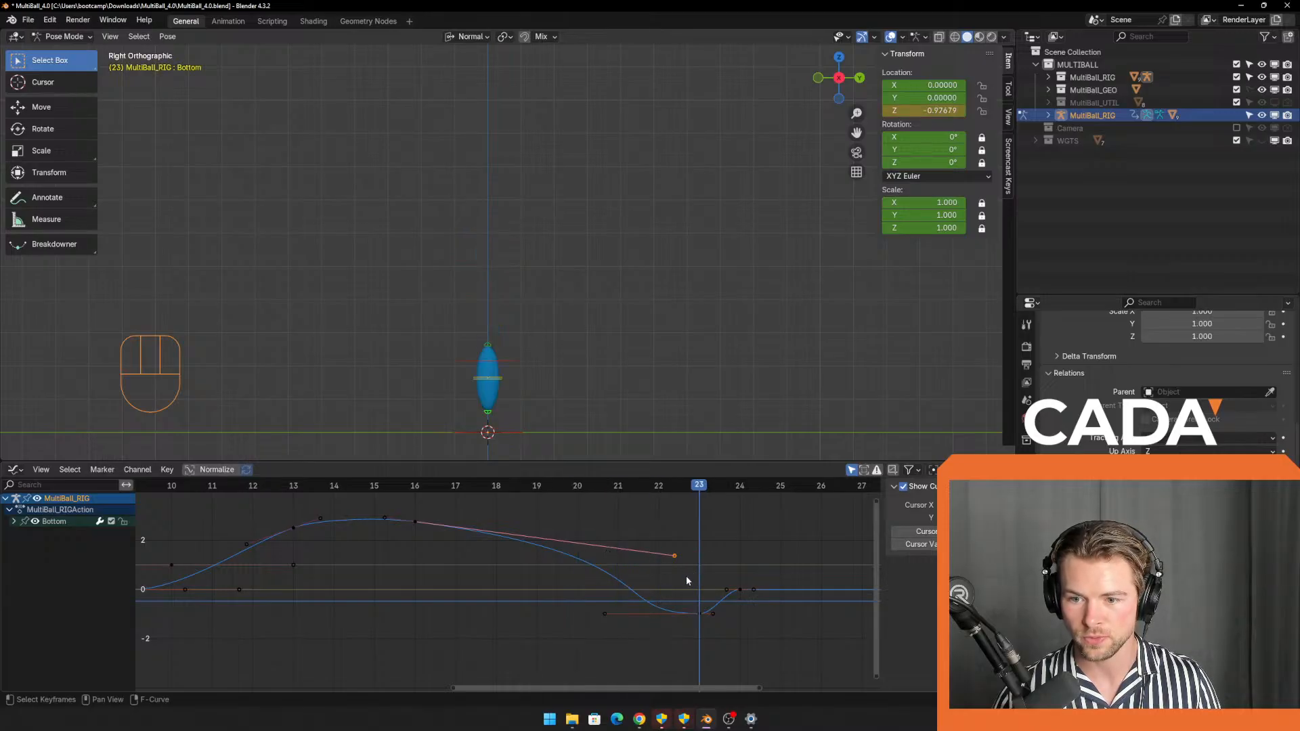
Shorten and raise the incoming handle of the Bottom curve's frame 23 keyframe to about frame 22.6, value -0.7, and set its handle type to Free.
scroll(689, 583, "up", 3)
middle_click_drag(708, 589, 601, 558, "shift")
scroll(603, 559, "up", 3)
left_click_drag(659, 562, 701, 608)
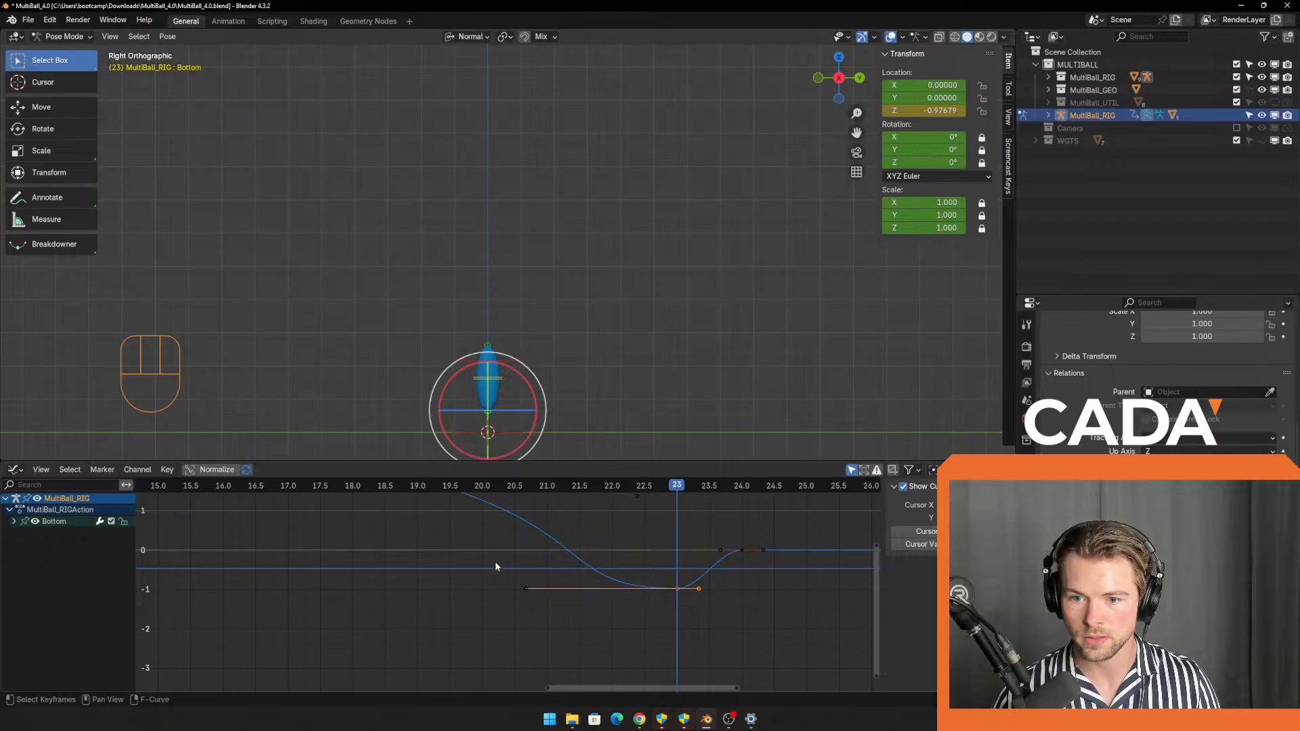
left_click(524, 584)
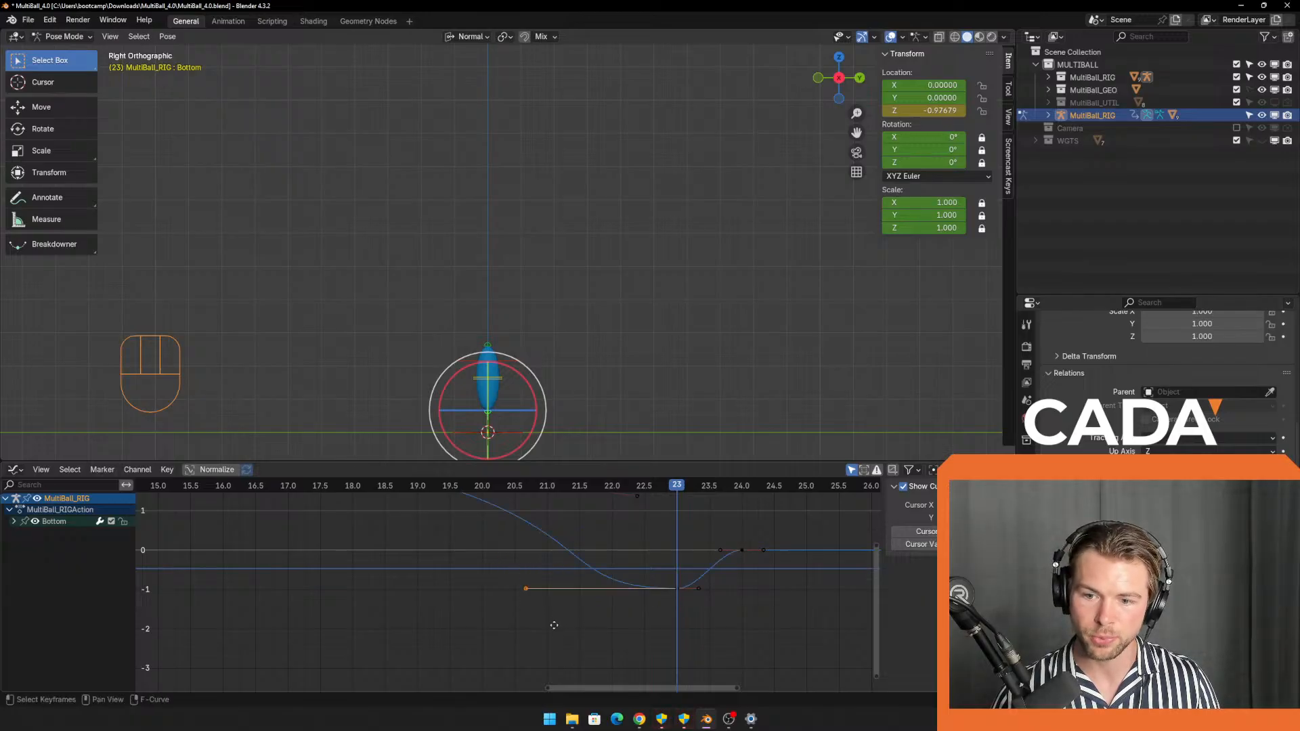
key("g")
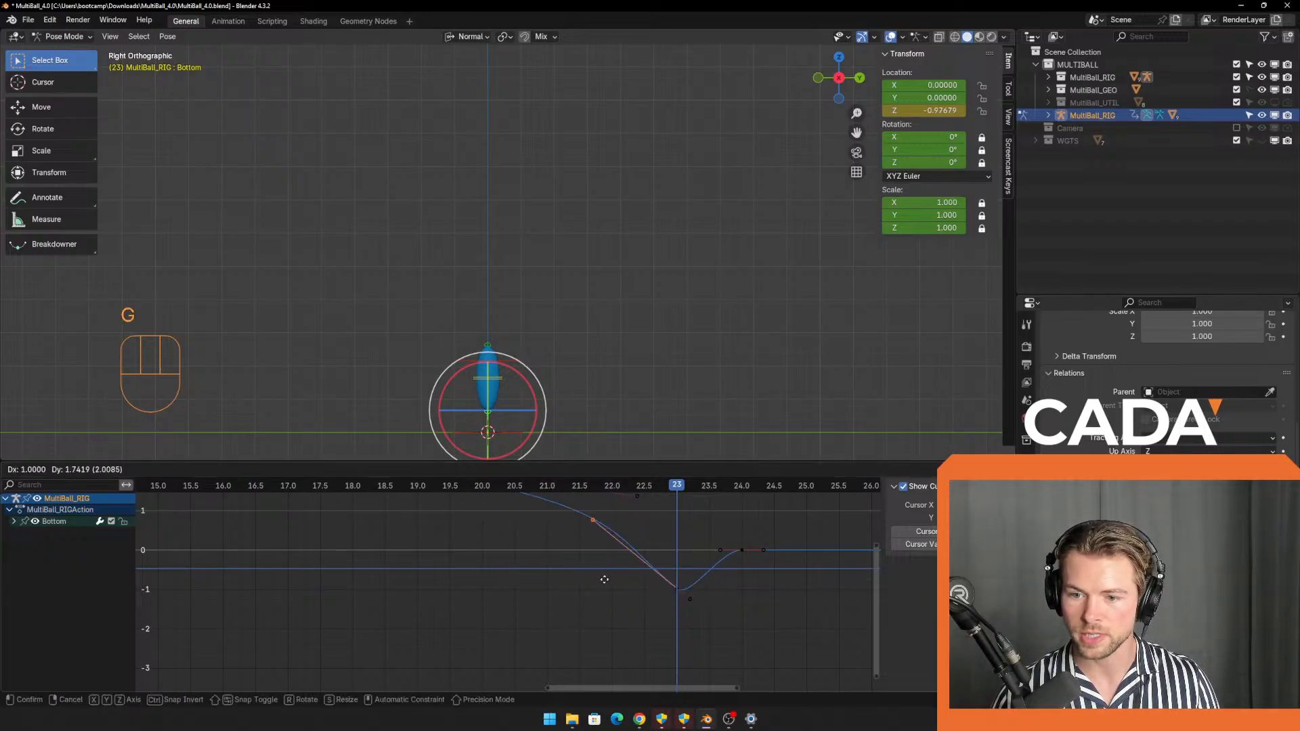
left_click(676, 613)
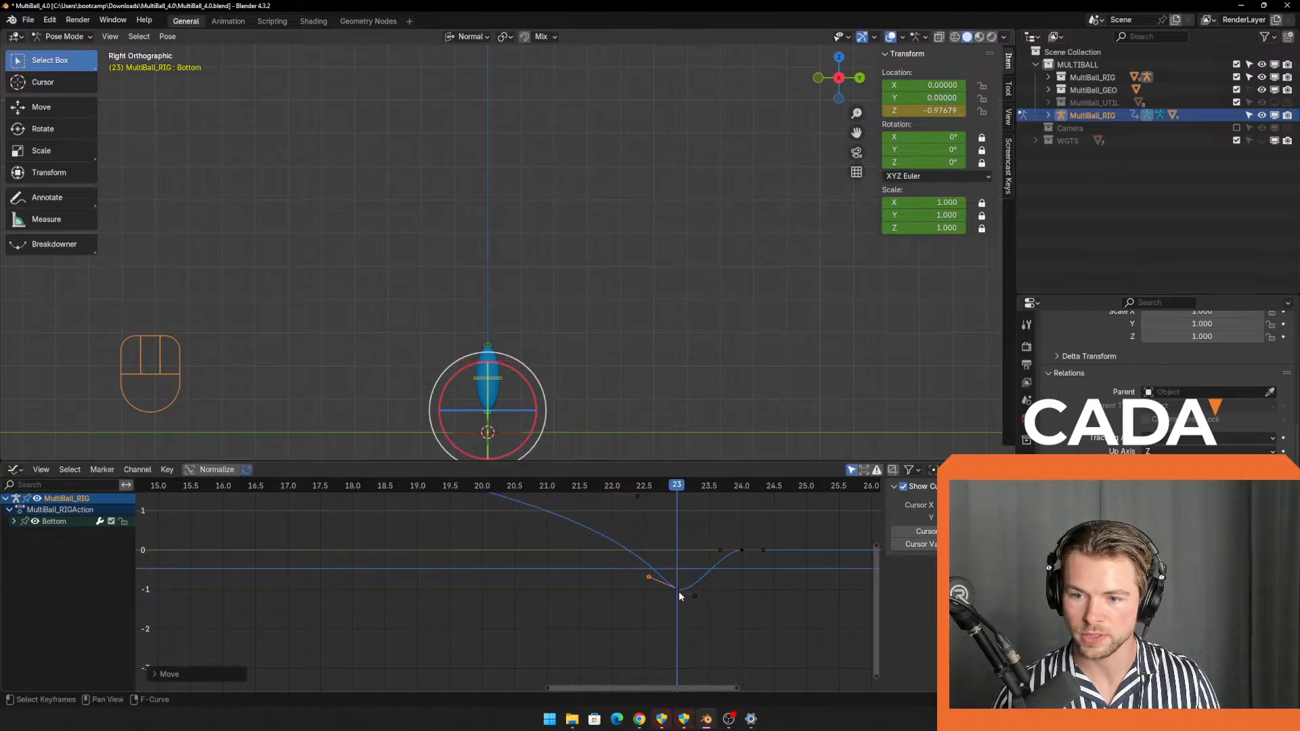
left_click_drag(685, 487, 678, 514)
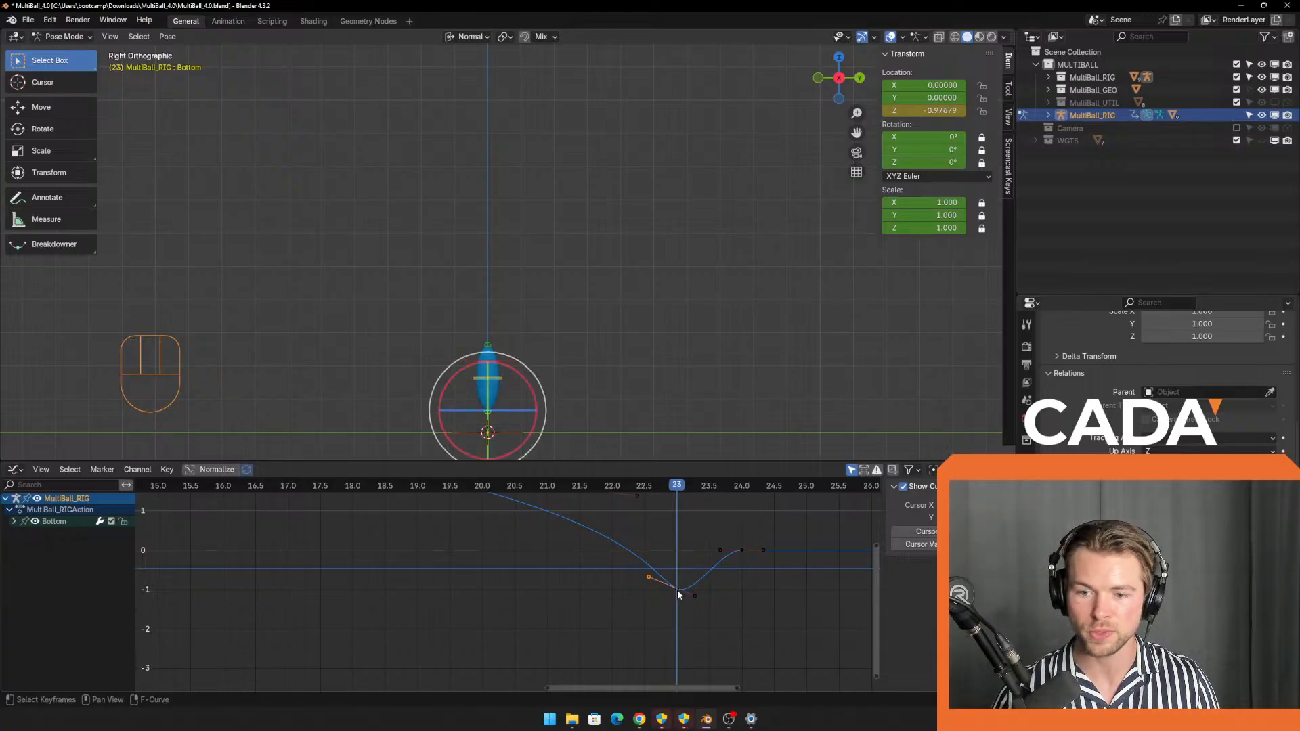
right_click(677, 590)
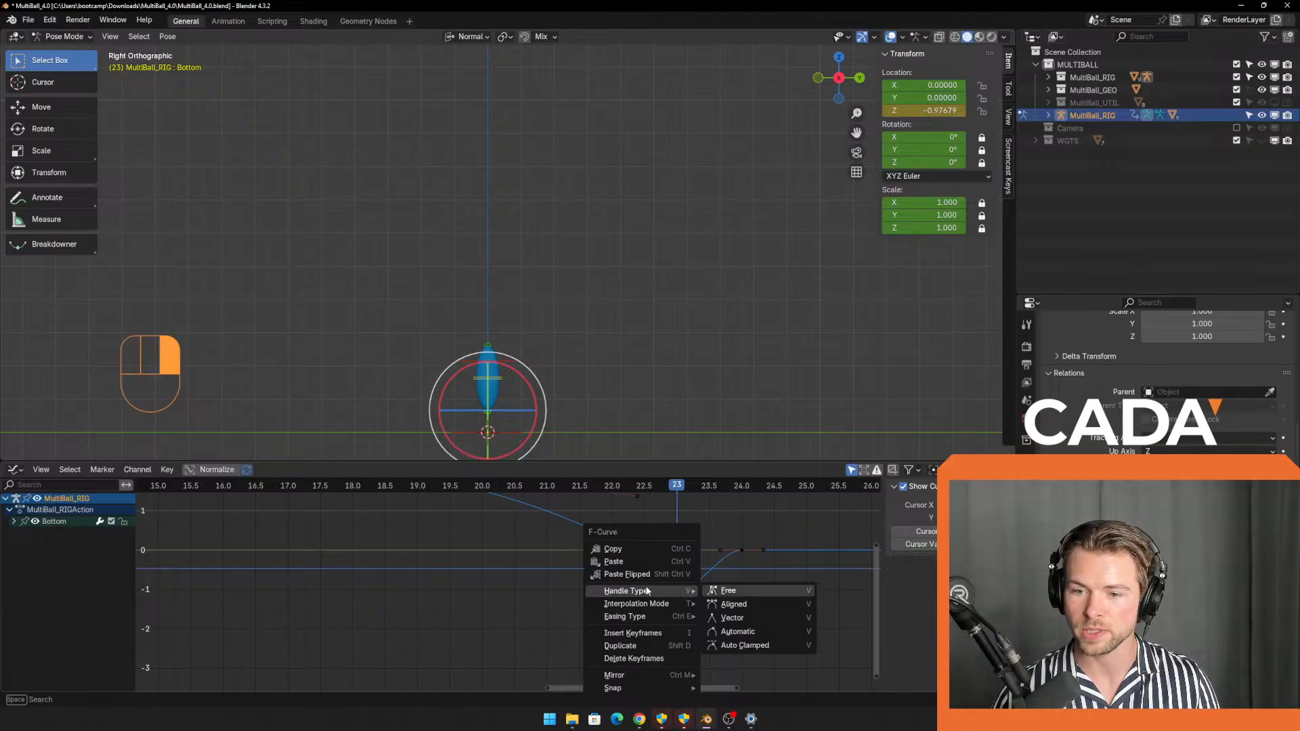
left_click(746, 589)
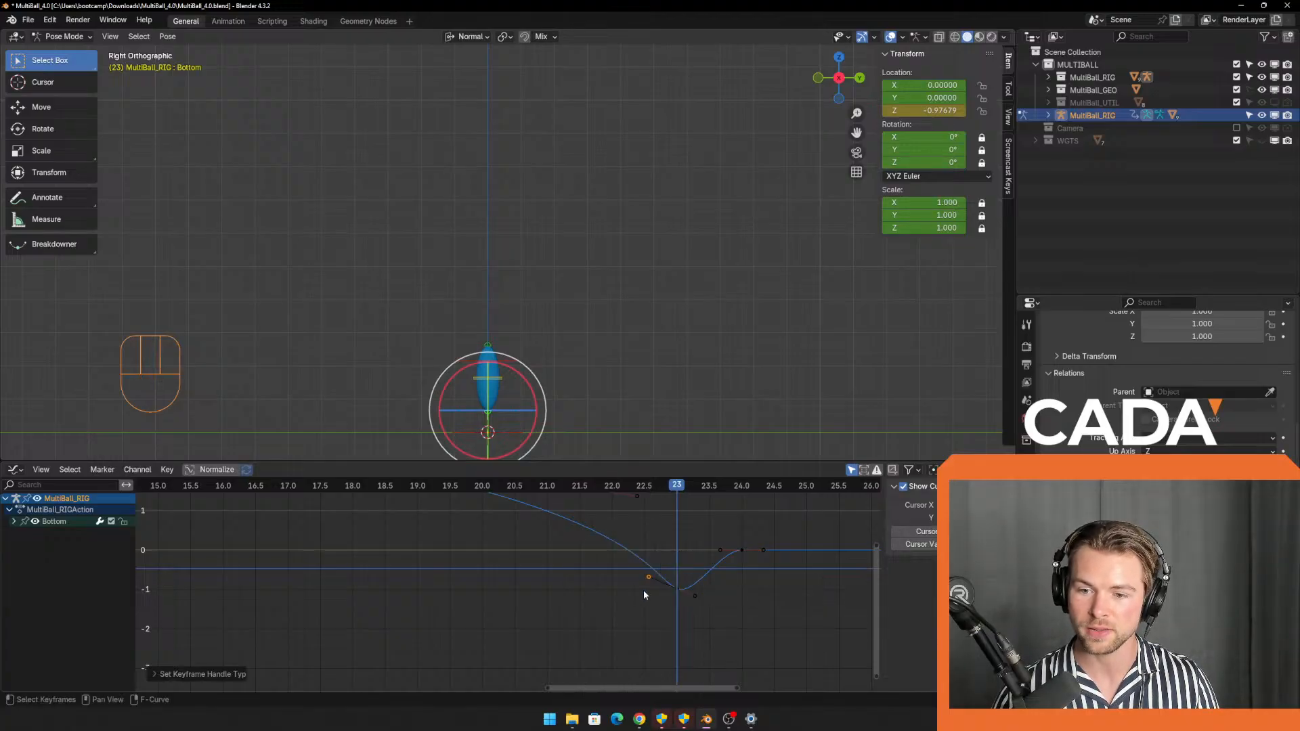
Extend the incoming handle of the Bottom curve's frame 23 keyframe upward to about frame 21, at a value of about 0.5.
left_click_drag(616, 559, 654, 593)
key("g")
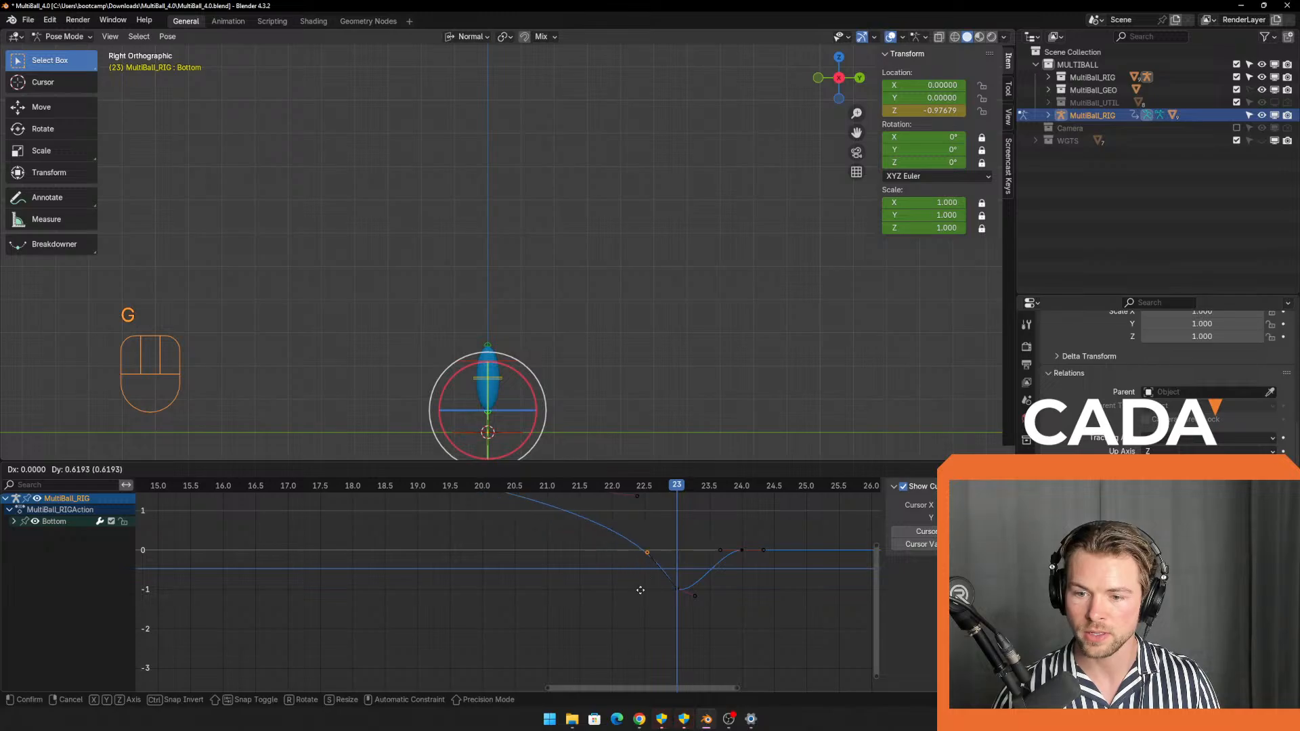
left_click(620, 555)
scroll(620, 555, "down", 1)
middle_click_drag(620, 557, 606, 591)
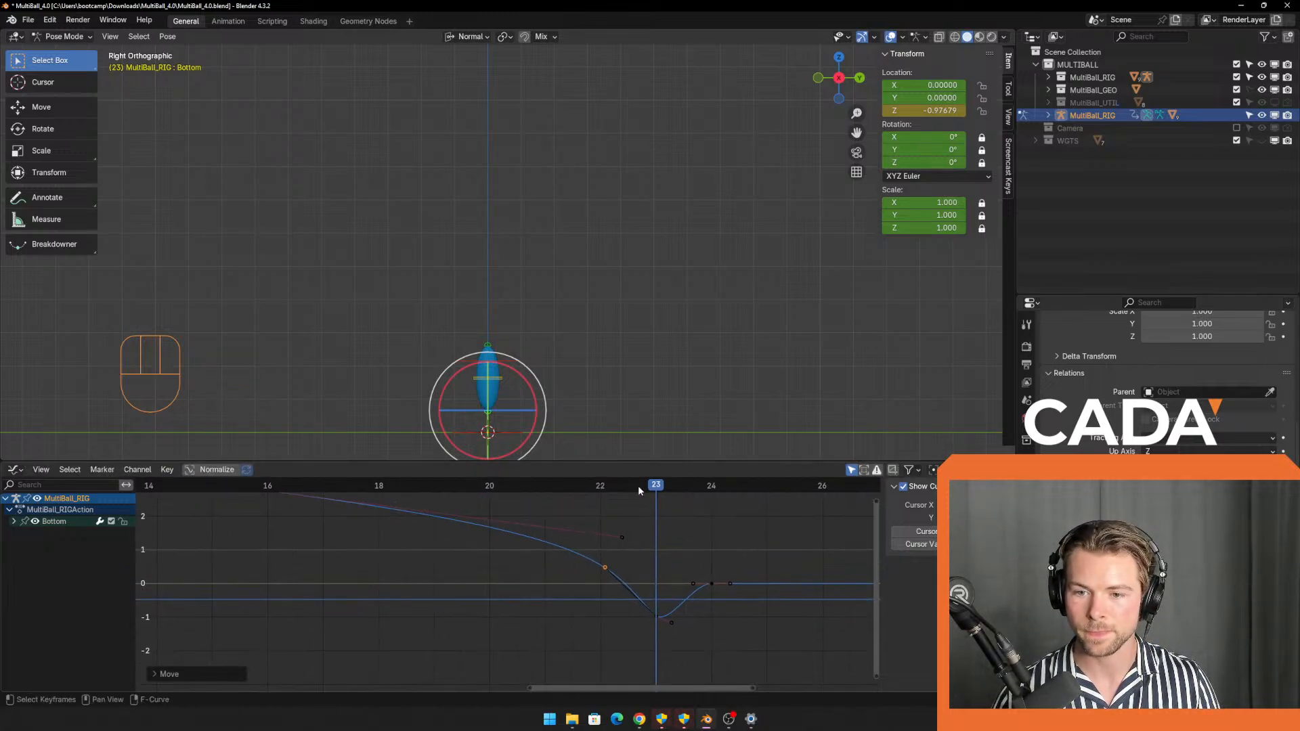
left_click_drag(637, 486, 579, 565)
key("g")
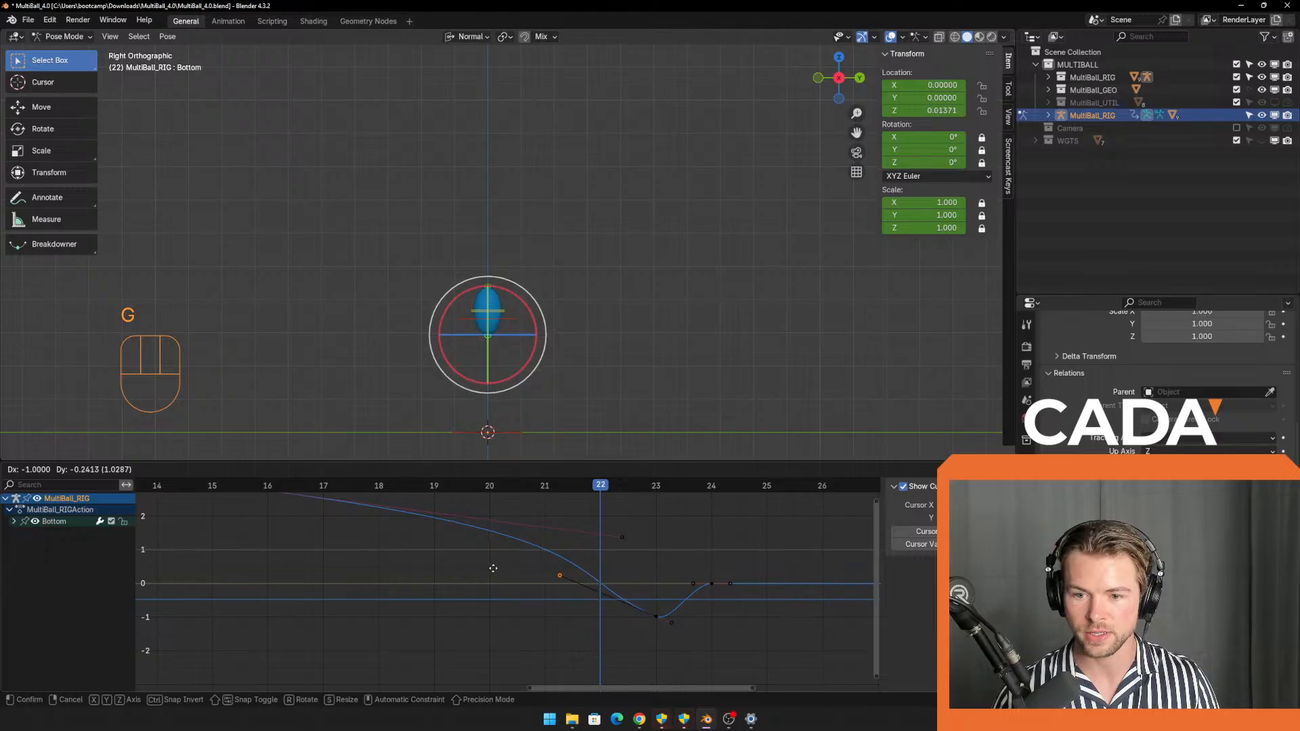
left_click(484, 566)
scroll(484, 562, "down", 2)
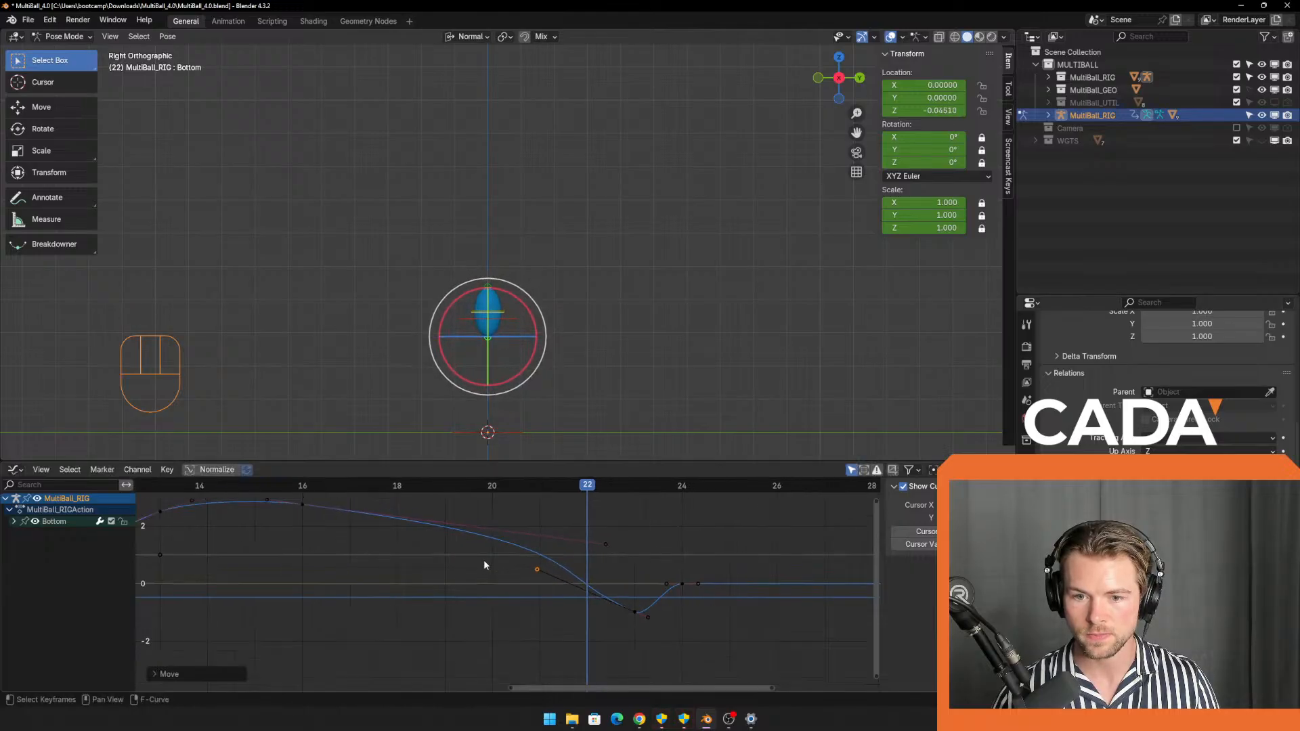
Shorten the outgoing handle of the Bottom curve's frame 16 keyframe to about frame 21, at a value of about 1.4.
left_click_drag(570, 524, 619, 559)
key("g")
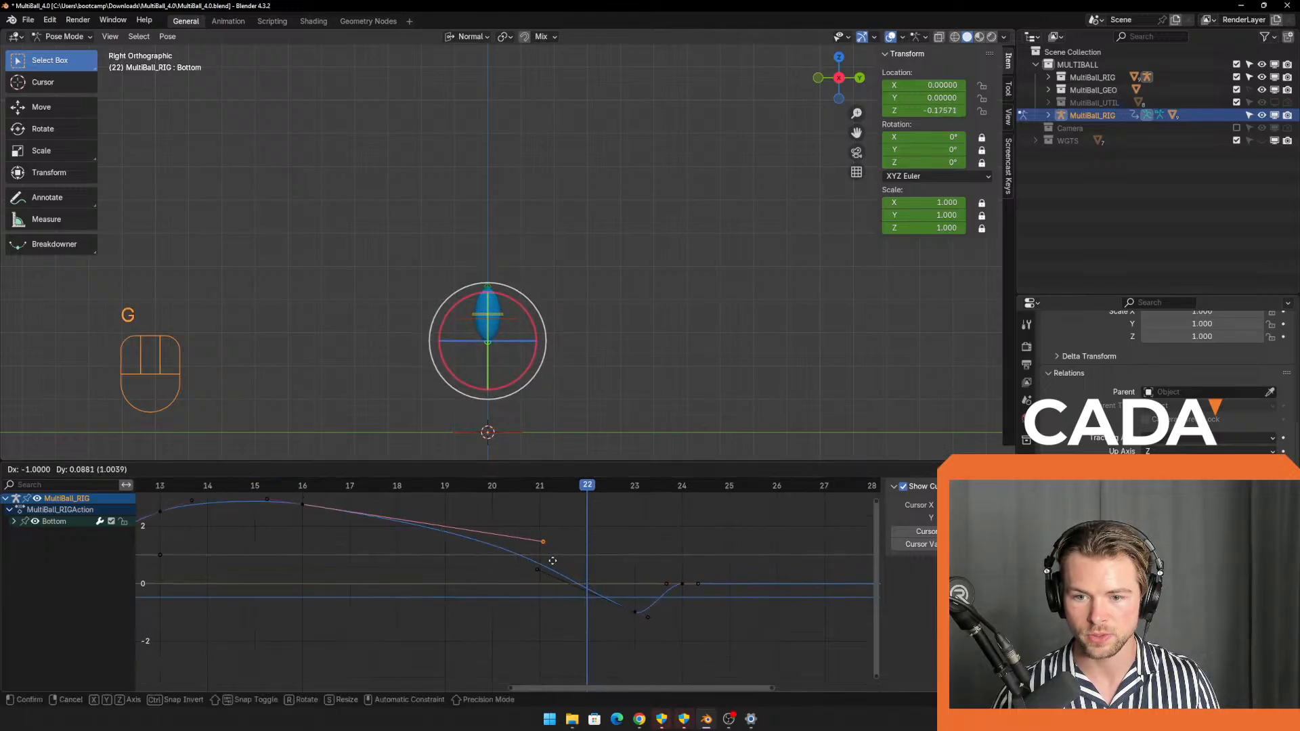
left_click(535, 559)
Lower the Bottom curve's frame 23 keyframe vertically to about -1.36 and angle its outgoing handle up to about frame 23.3, value -0.8.
left_click_drag(567, 484, 644, 628)
key("g")
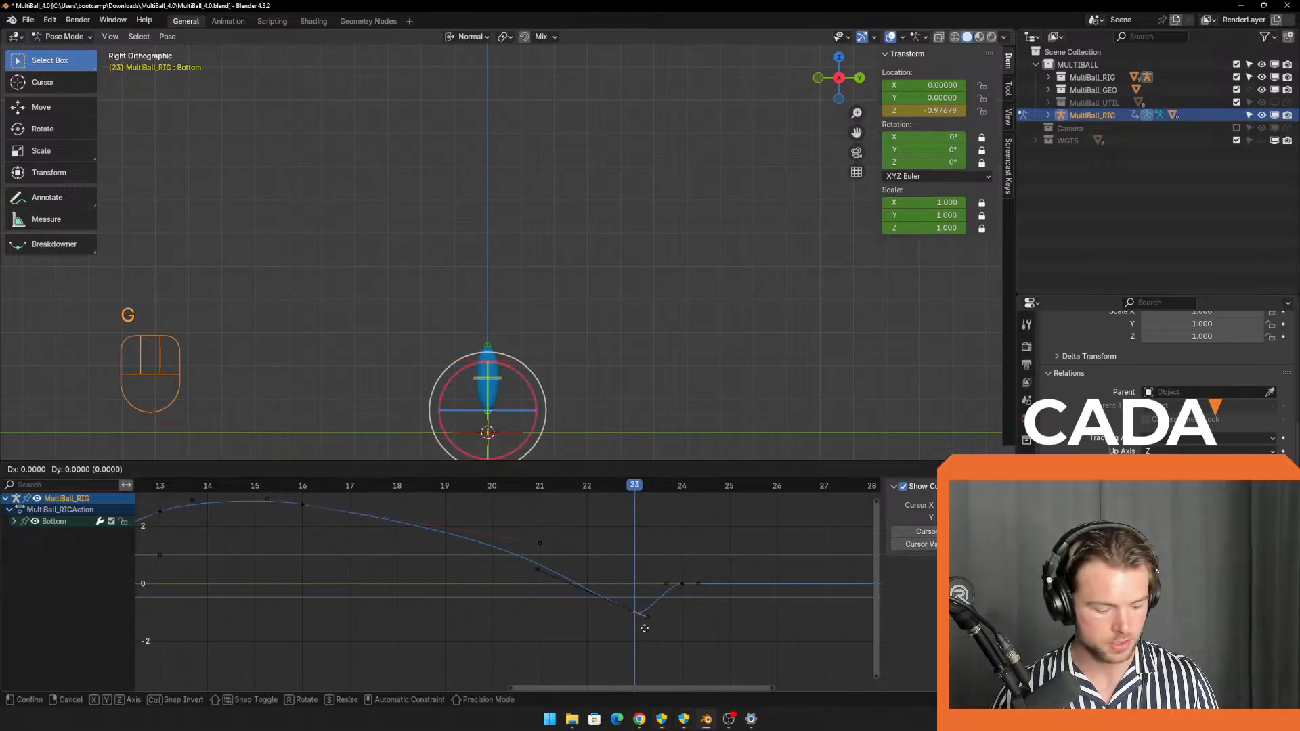
key("x")
key("y")
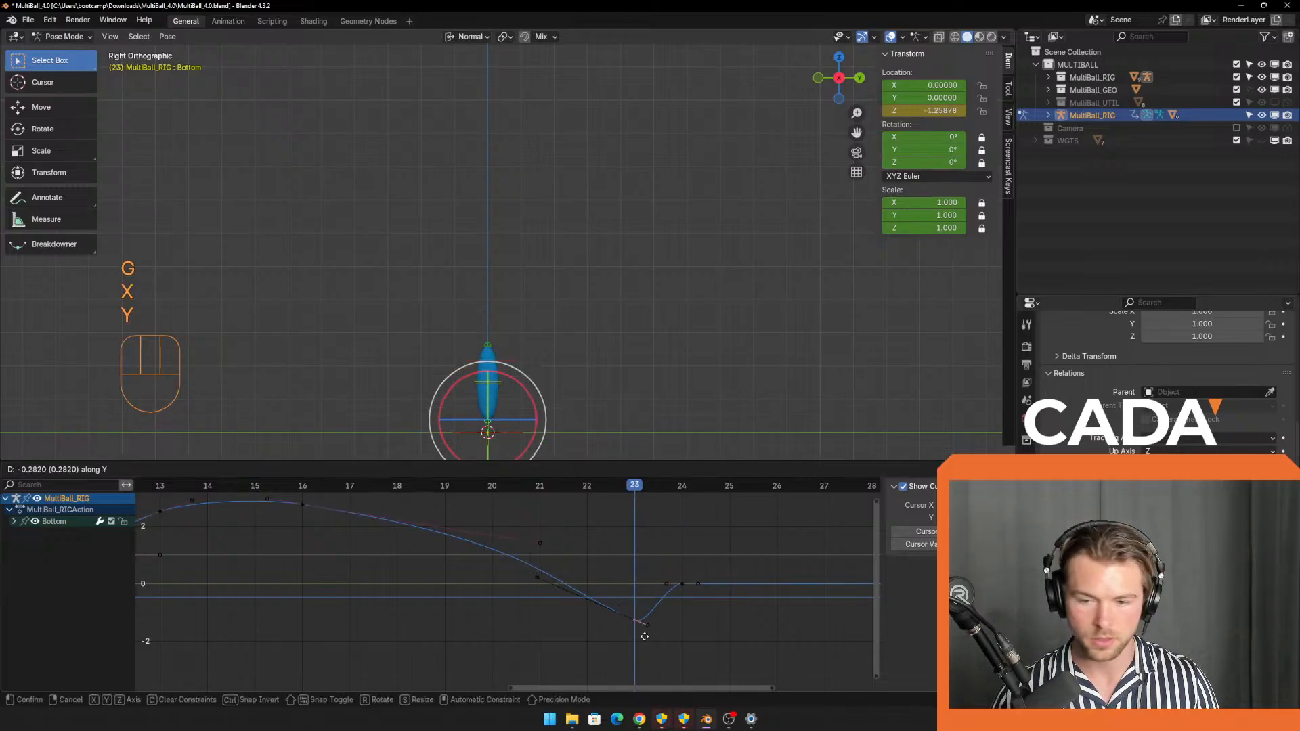
left_click(645, 644)
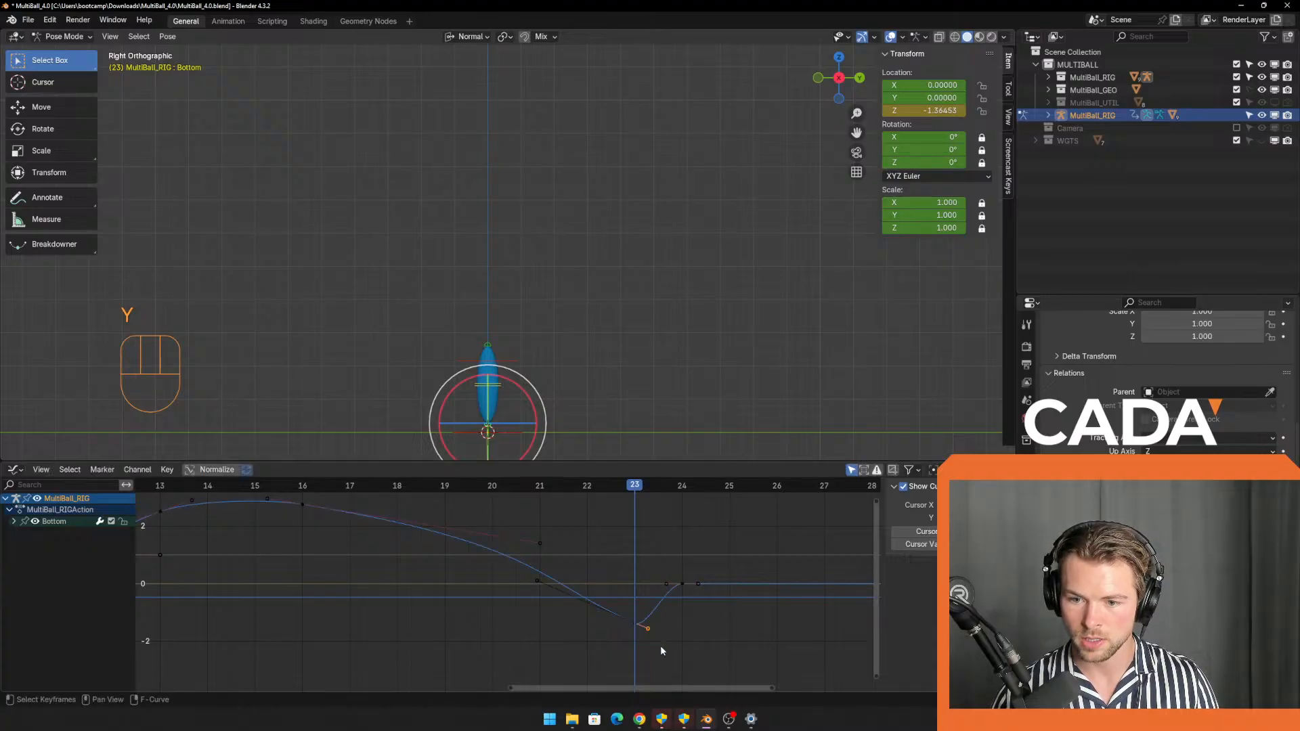
key("g")
left_click(686, 619)
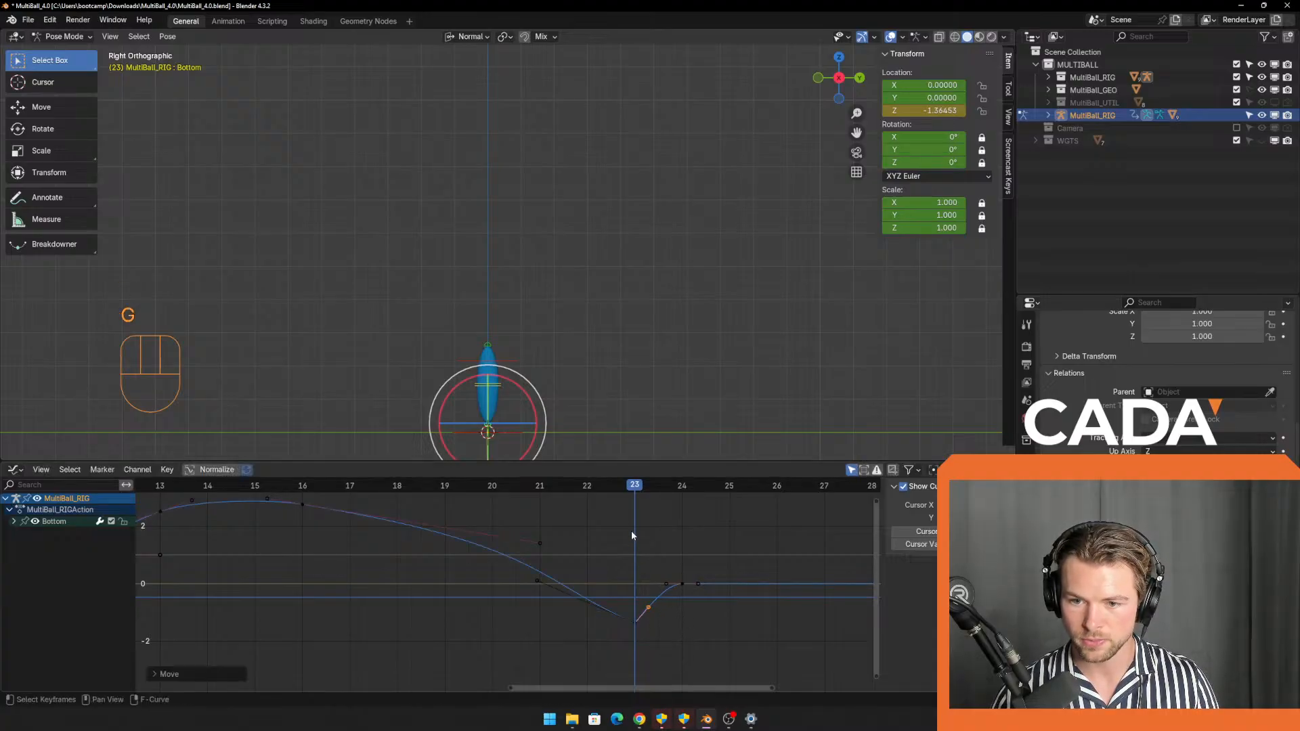
Scrub back to frame 15, hide the MultiBall_RIG armature and play the animation to review the jump and landing.
left_click_drag(634, 495, 256, 558)
left_click(1260, 115)
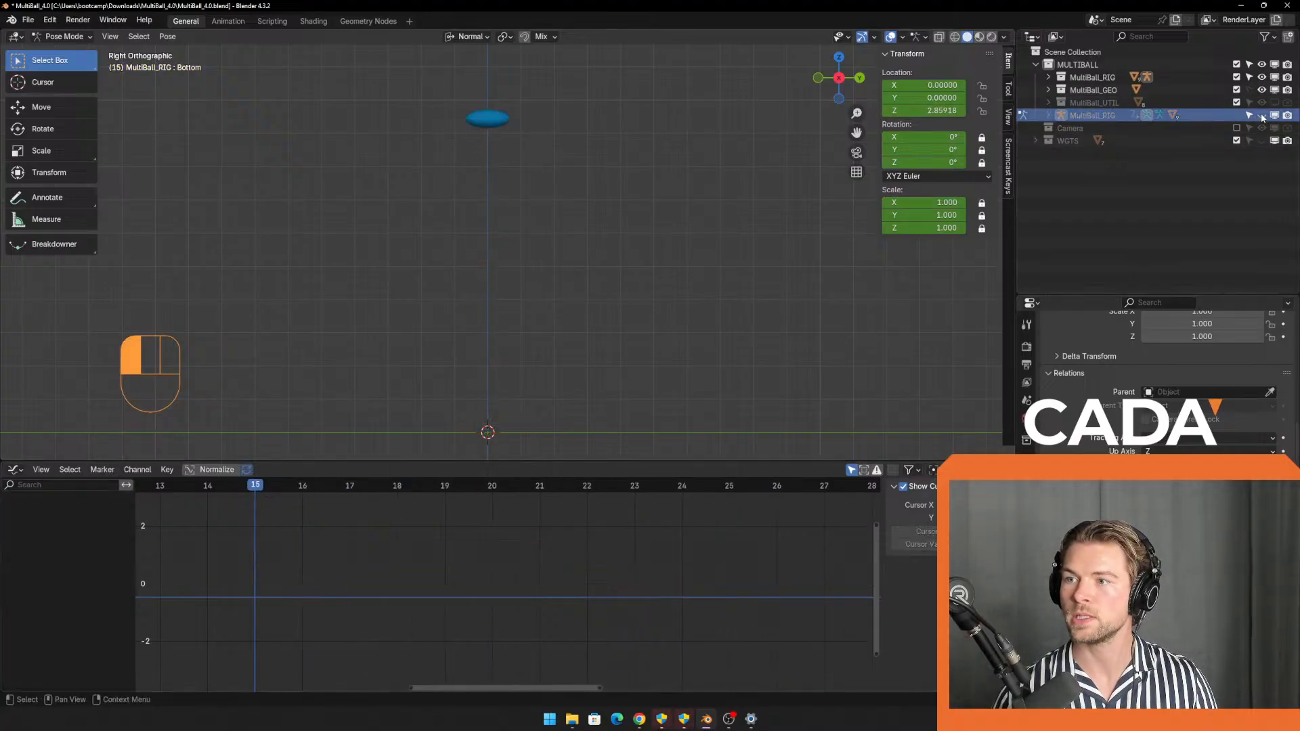
scroll(698, 261, "down", 2)
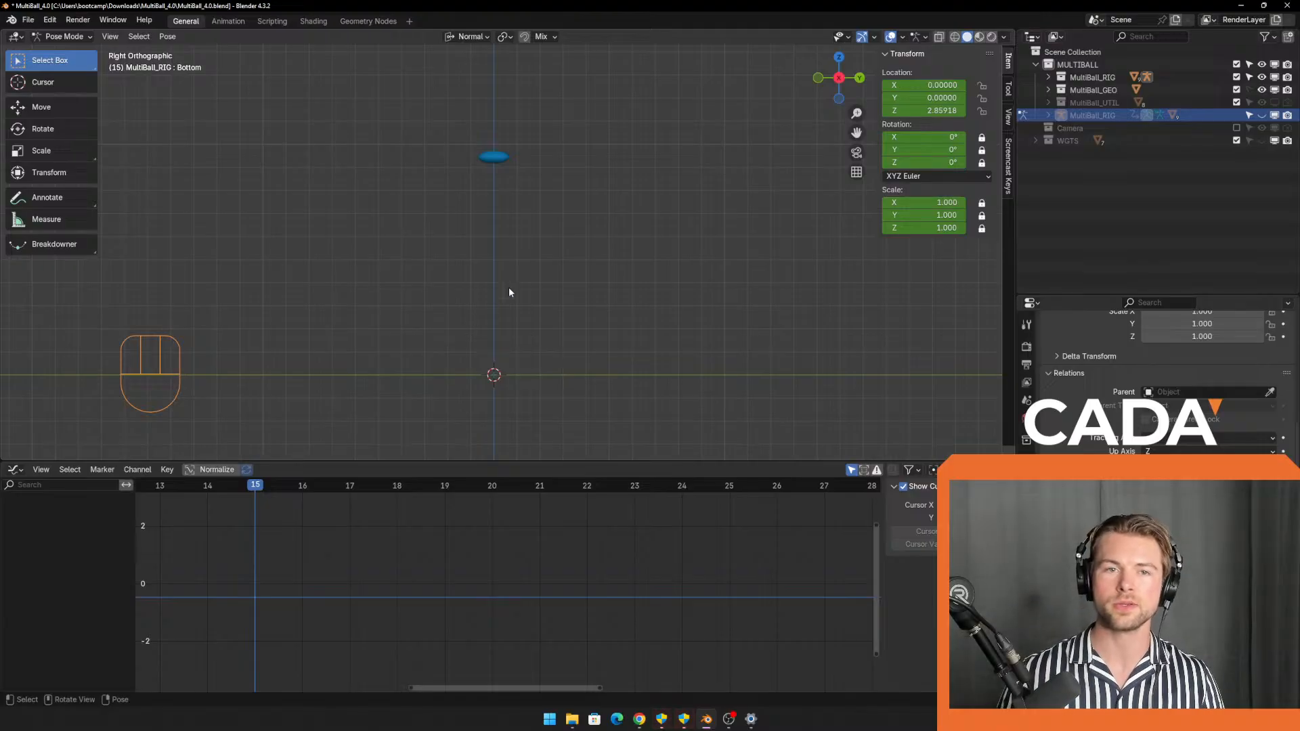
key("space")
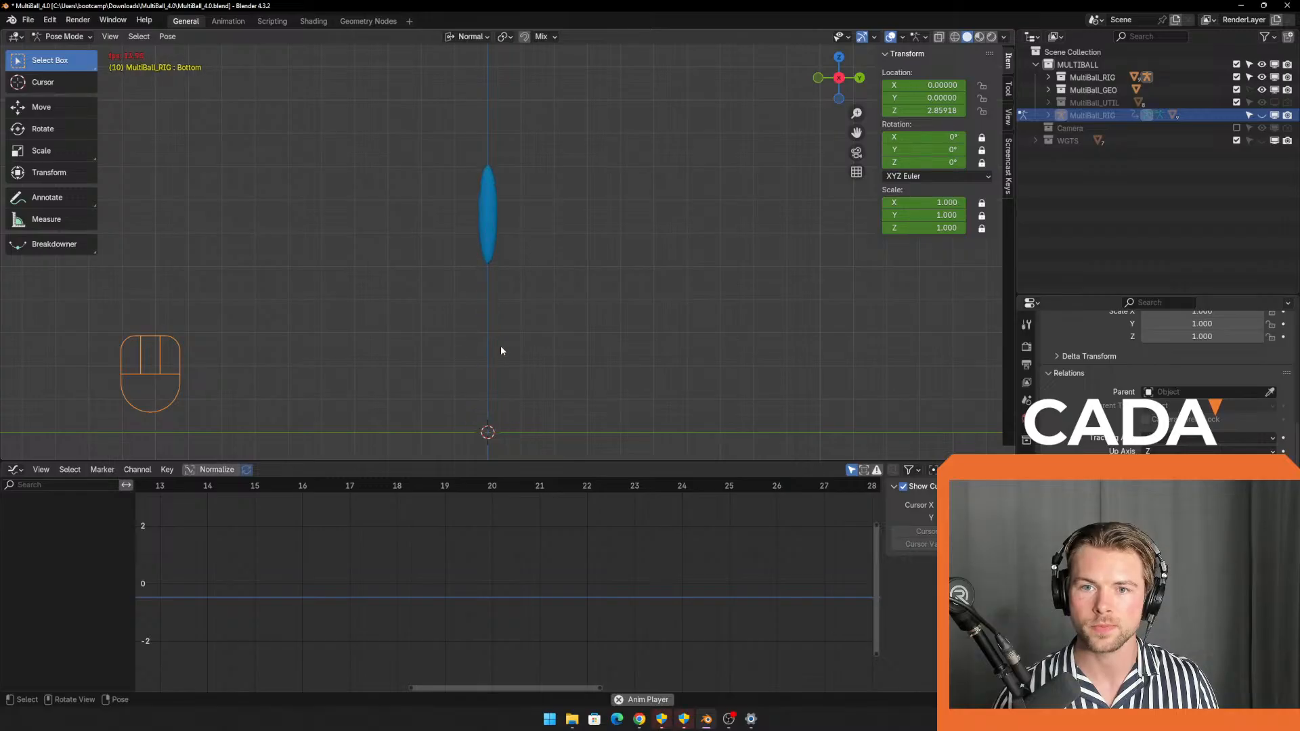
key("space")
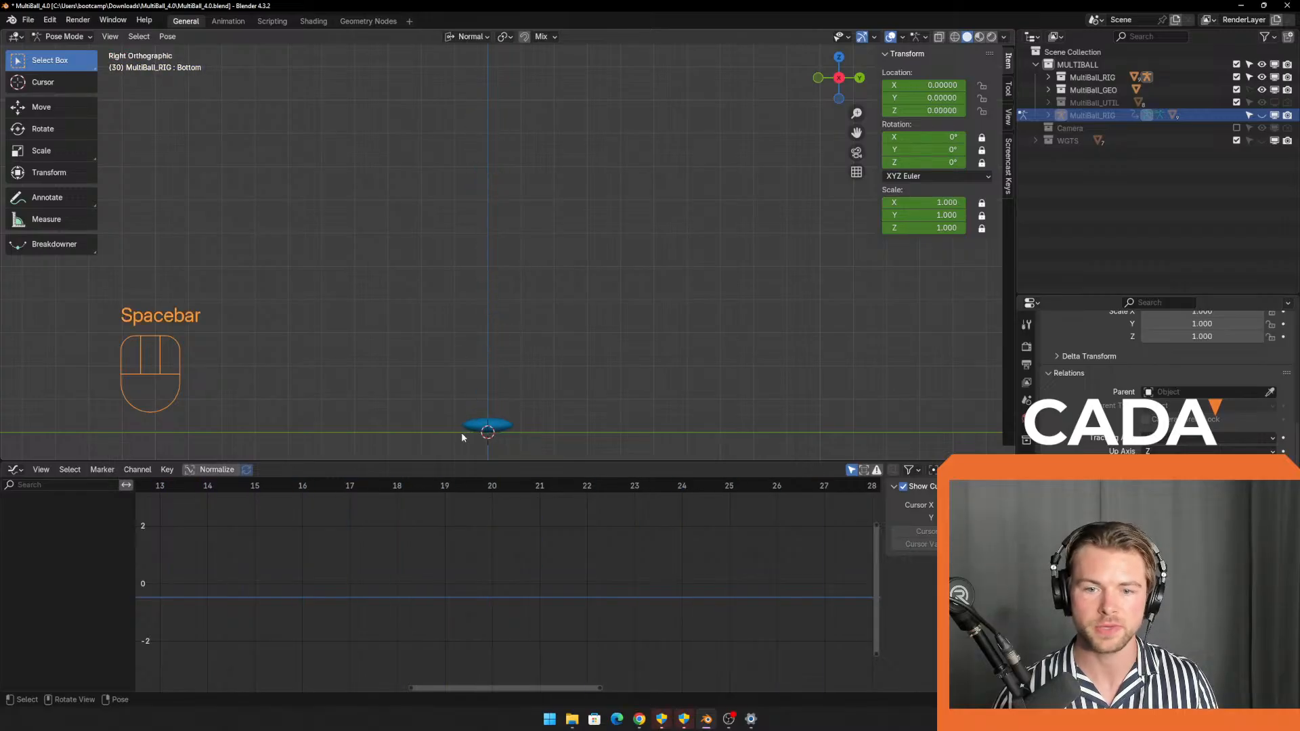
Show the MultiBall_RIG armature and select the ball's controls at frame 15 to display their curves together.
left_click(1261, 115)
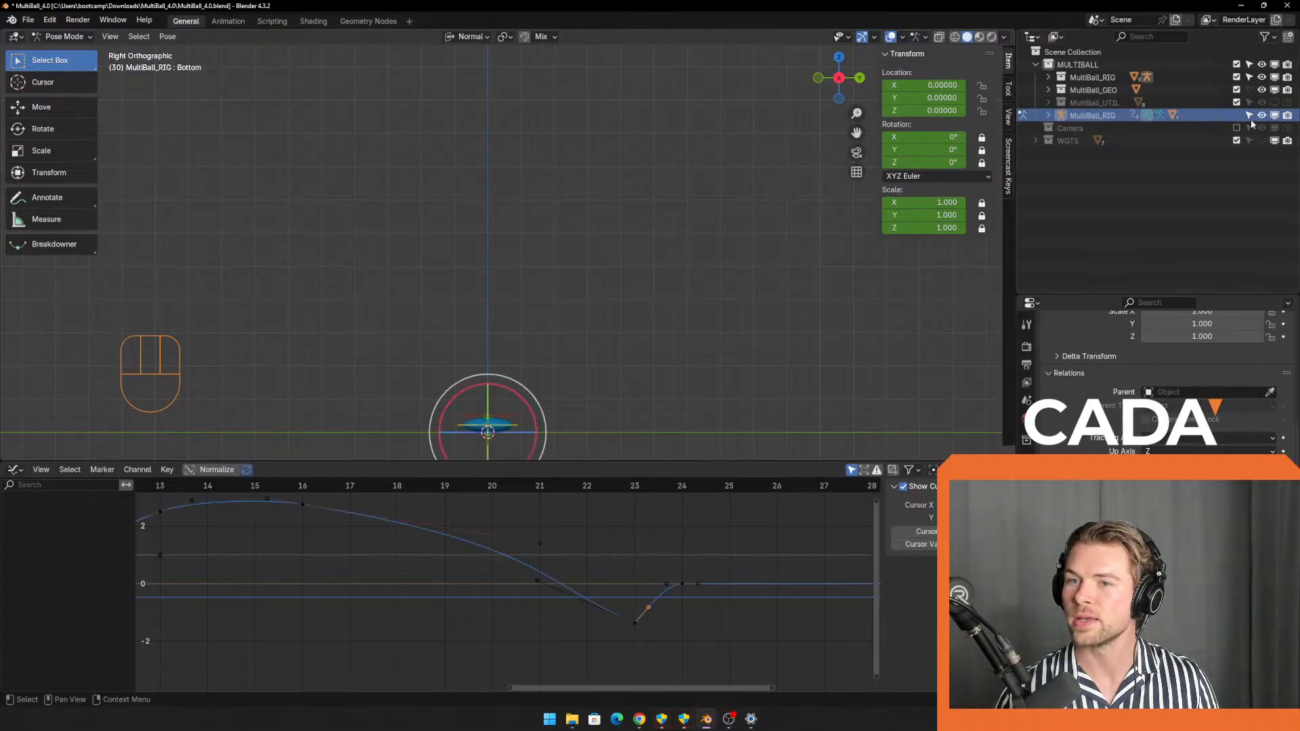
left_click(257, 486)
left_click_drag(421, 82, 635, 243)
middle_click_drag(377, 173, 441, 208, "shift")
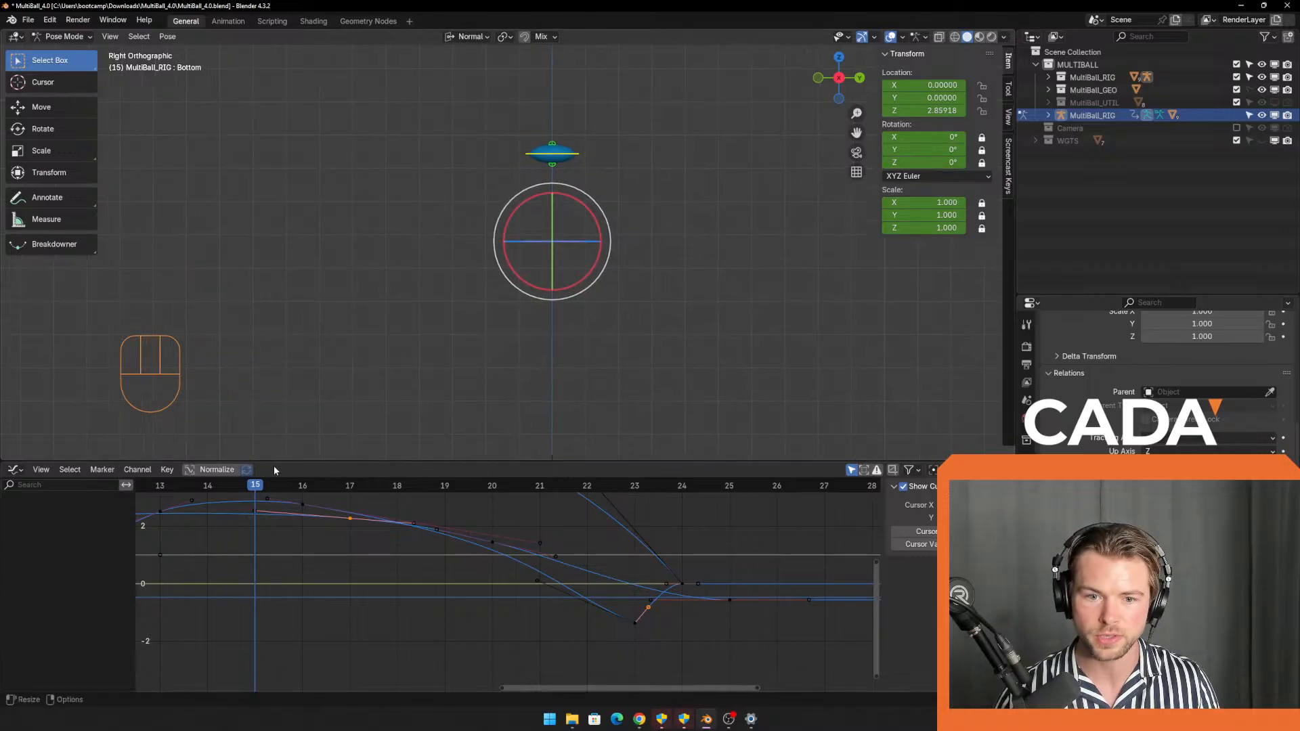
scroll(302, 531, "down", 1)
scroll(419, 591, "down", 1)
middle_click_drag(305, 536, 464, 597, "shift")
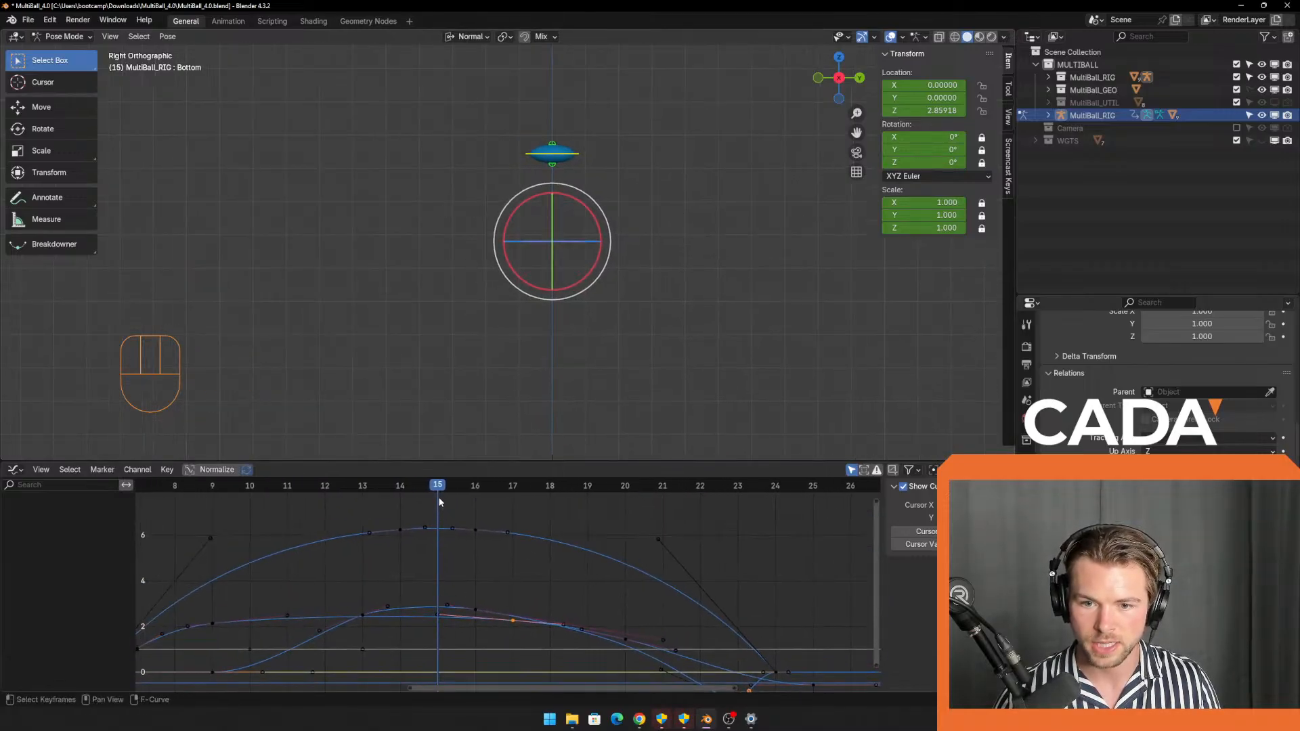
left_click_drag(453, 486, 425, 498)
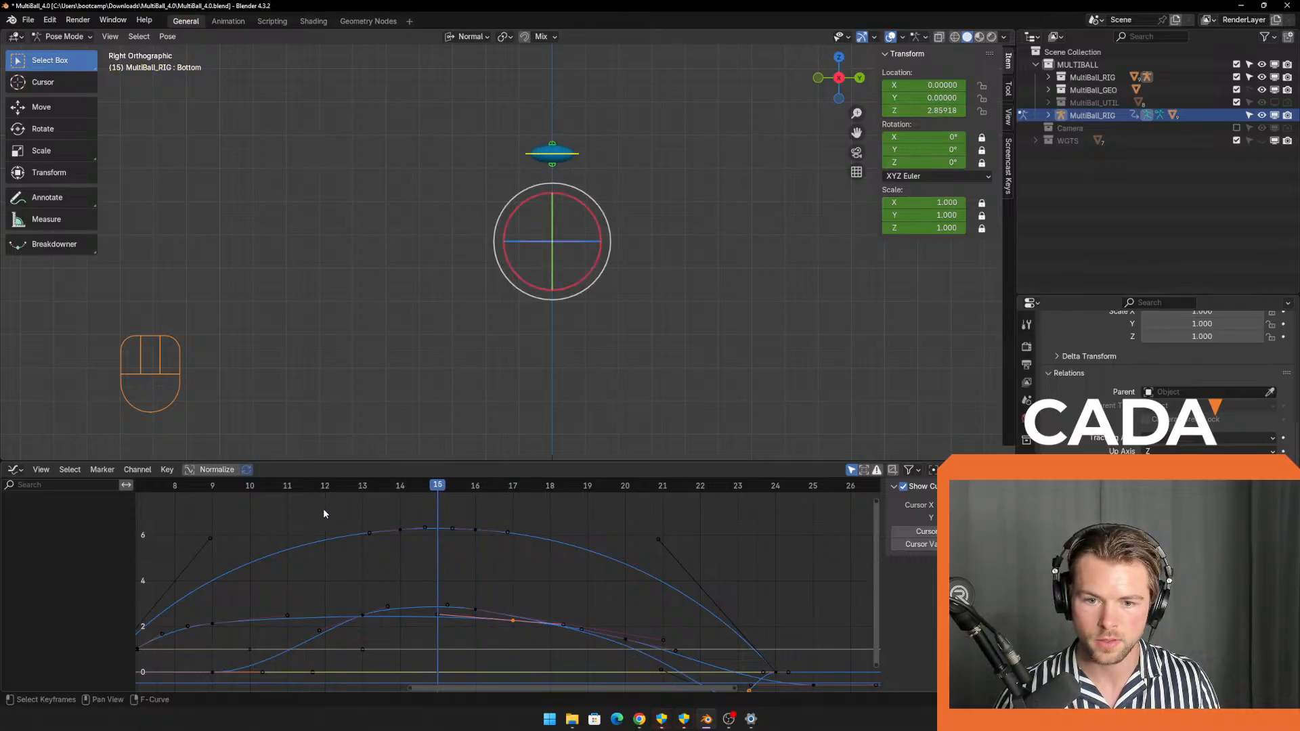
left_click_drag(331, 507, 441, 636)
middle_click_drag(412, 564, 409, 565, "shift")
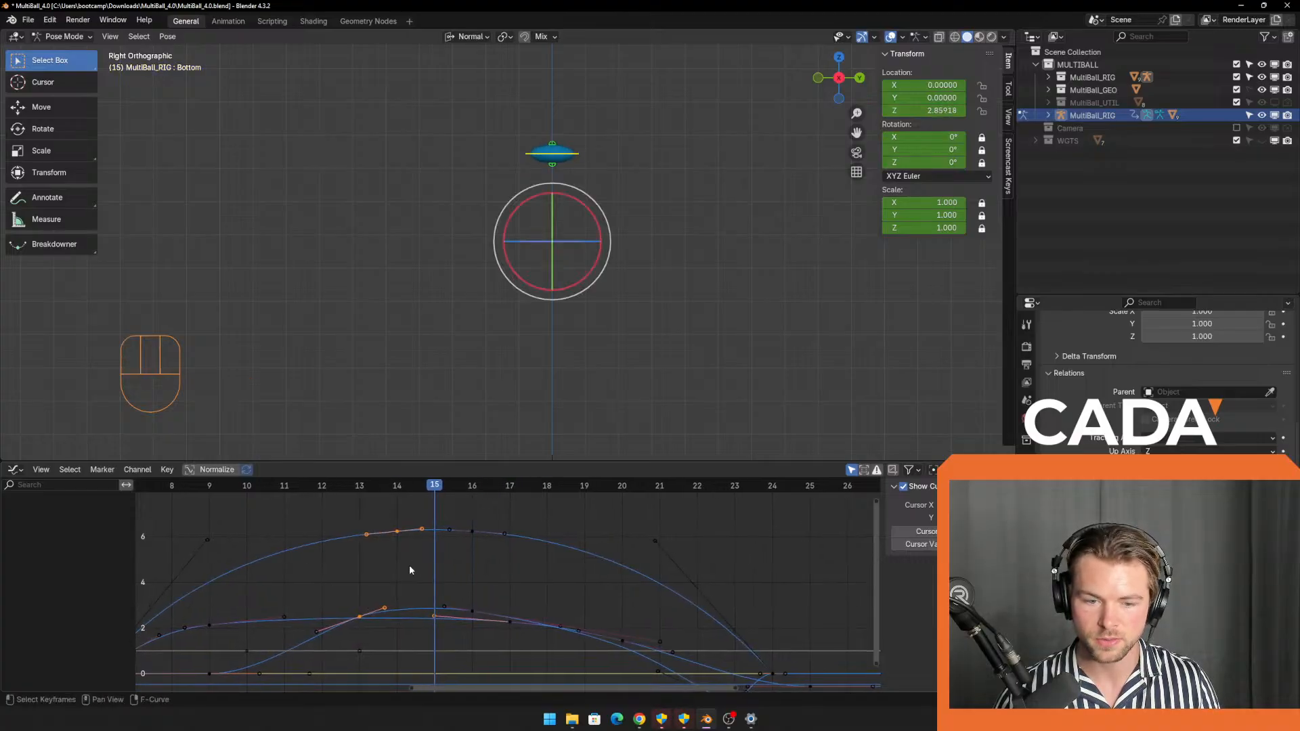
key("x")
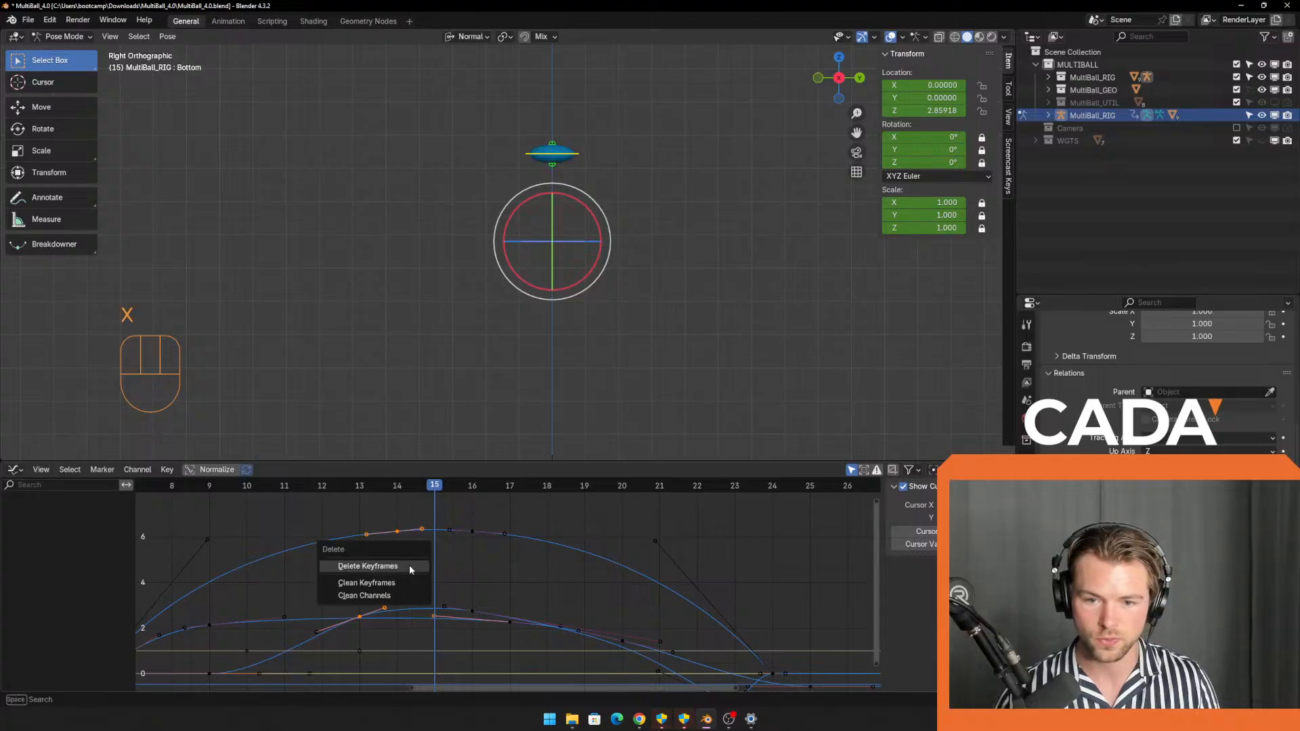
key("g")
key("x")
left_click(454, 558)
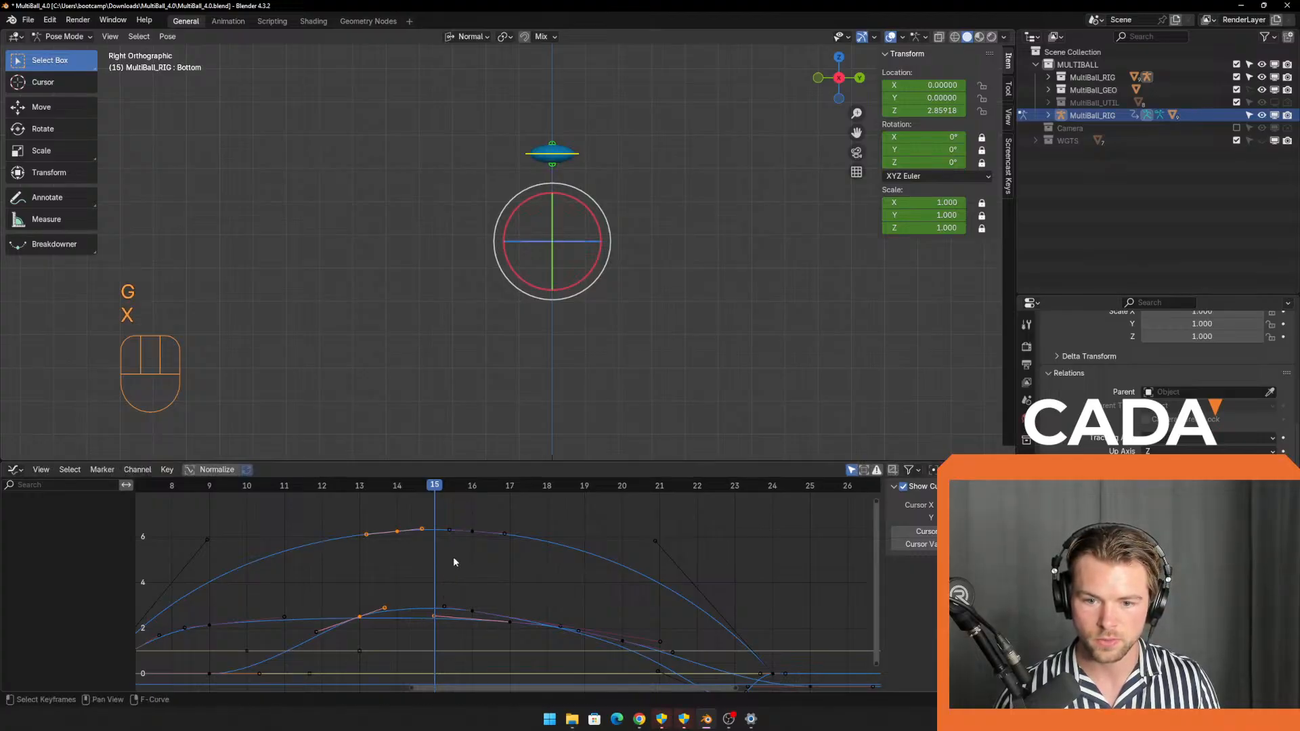
Shift the Body keyframe at frame 14 and the Bottom keyframe at frame 13 one frame earlier.
left_click_drag(321, 509, 413, 617)
scroll(406, 609, "down", 1)
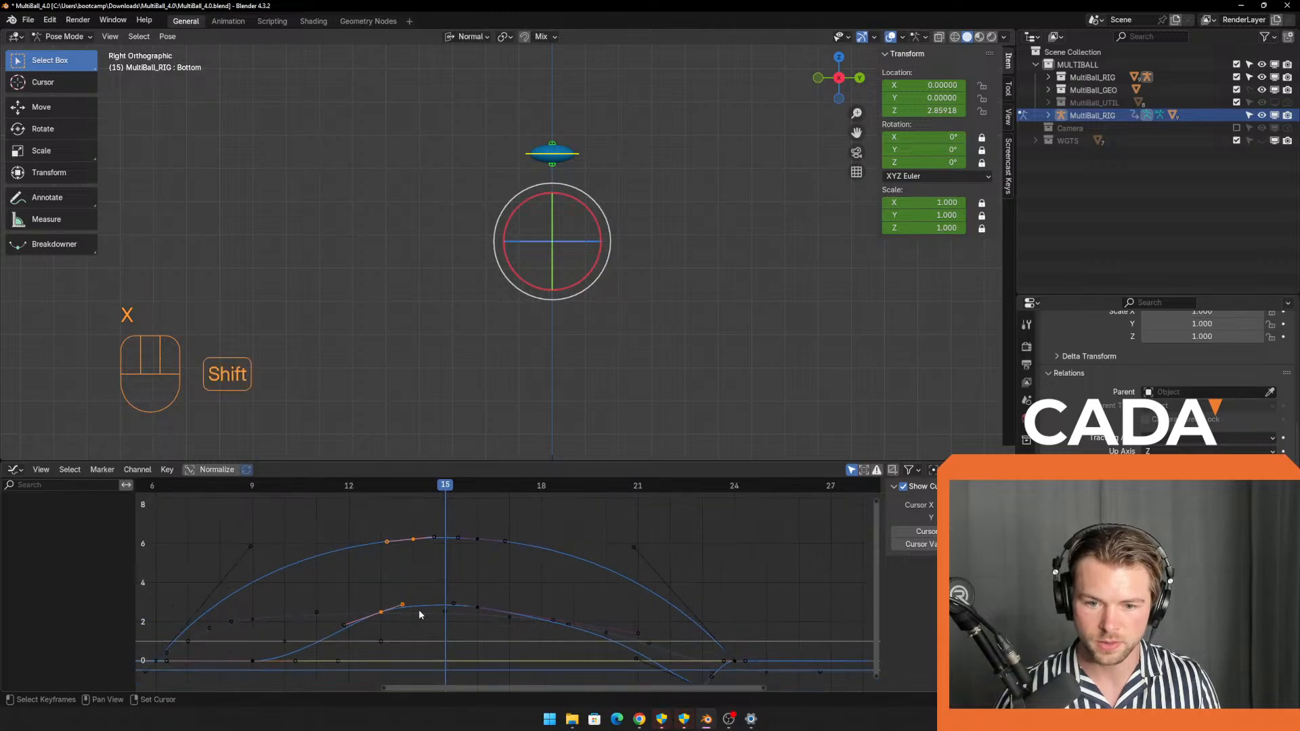
middle_click_drag(419, 609, 491, 567, "shift")
key("g")
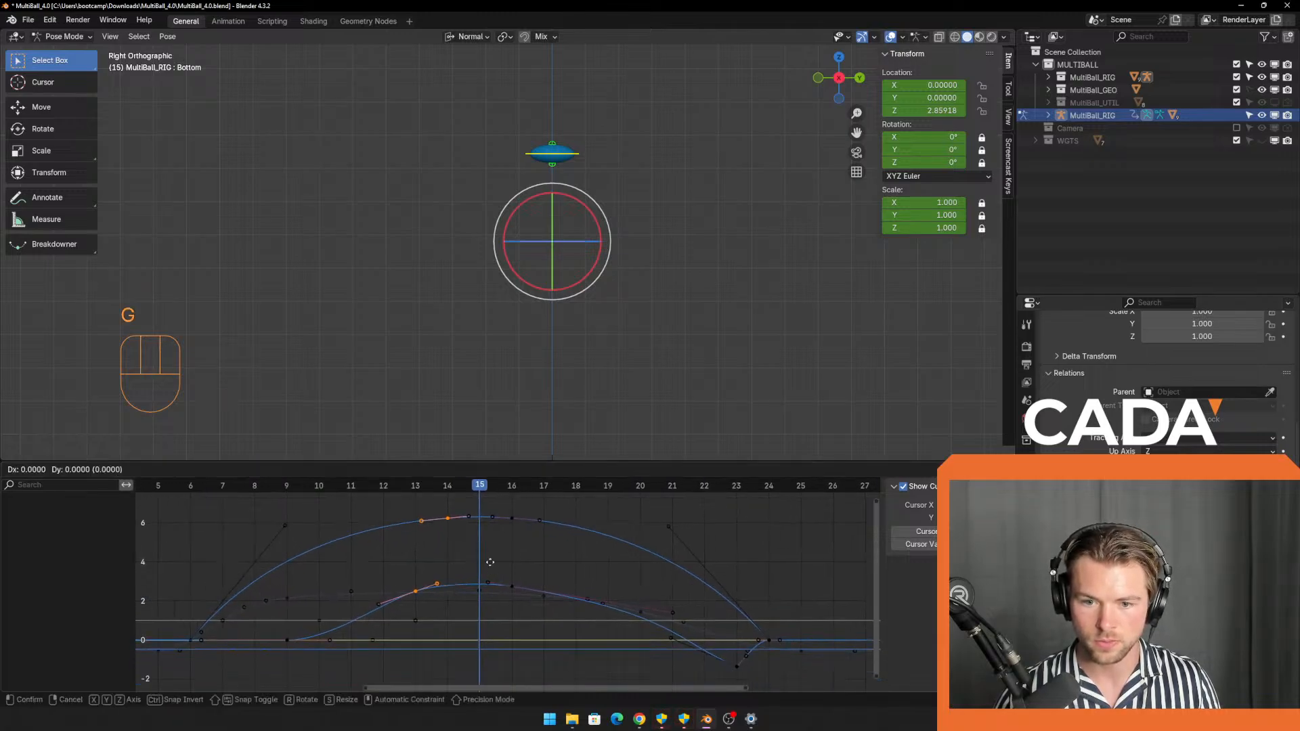
key("x")
left_click(466, 559)
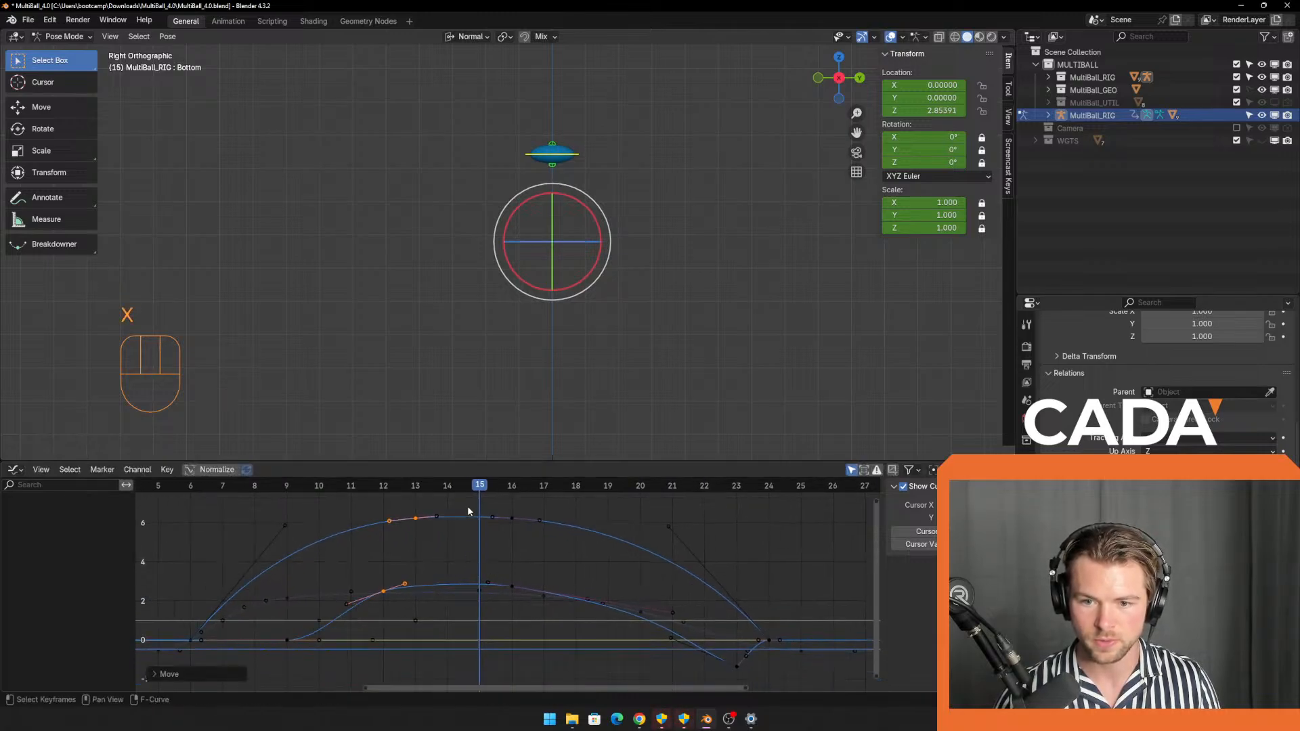
Shift the Body and Bottom keyframes at frame 16 and the Top keyframe at frame 17 one frame later.
left_click_drag(466, 502, 562, 615)
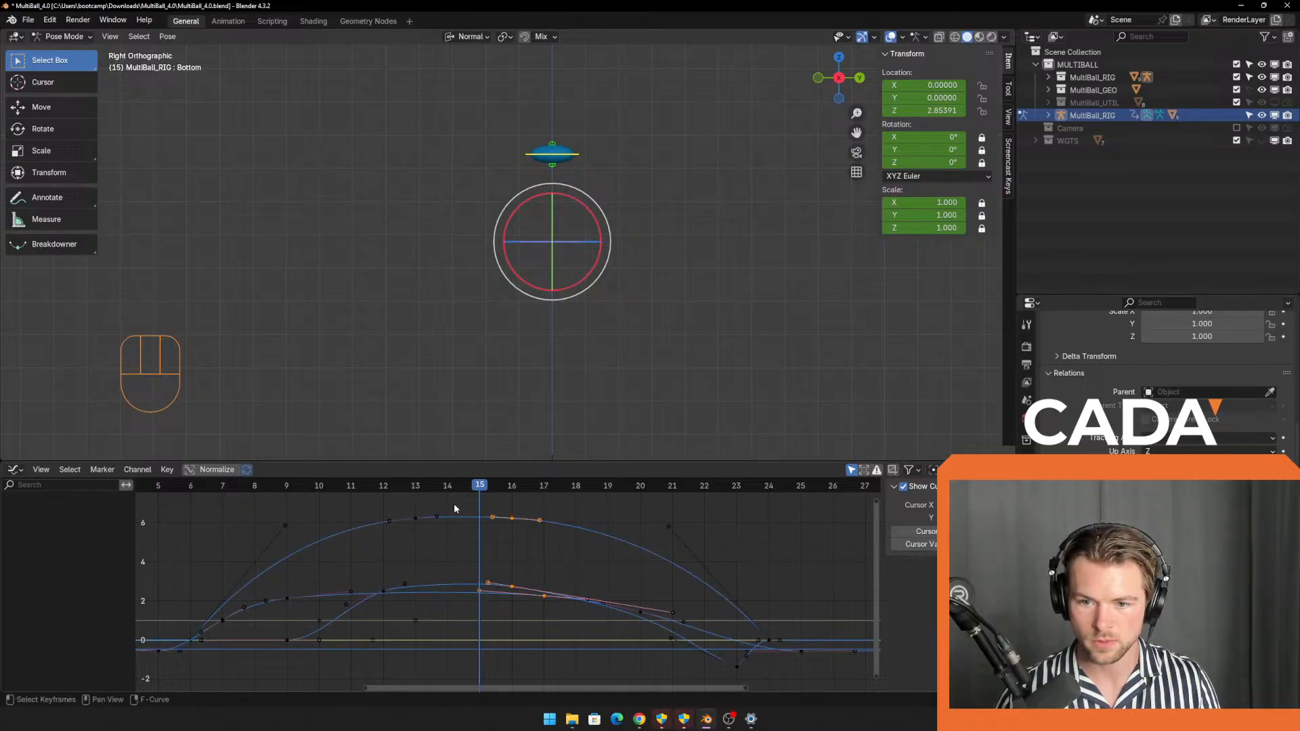
left_click_drag(465, 499, 607, 623)
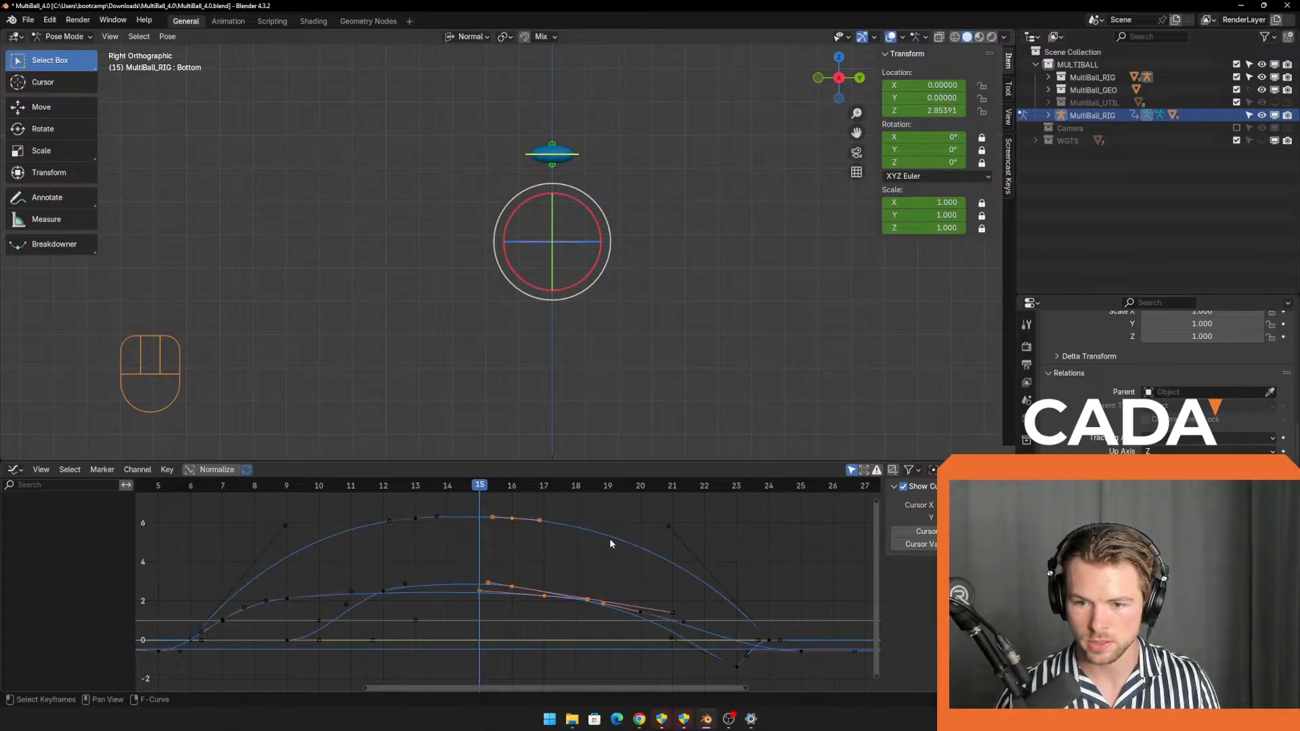
key("g")
left_click(633, 534)
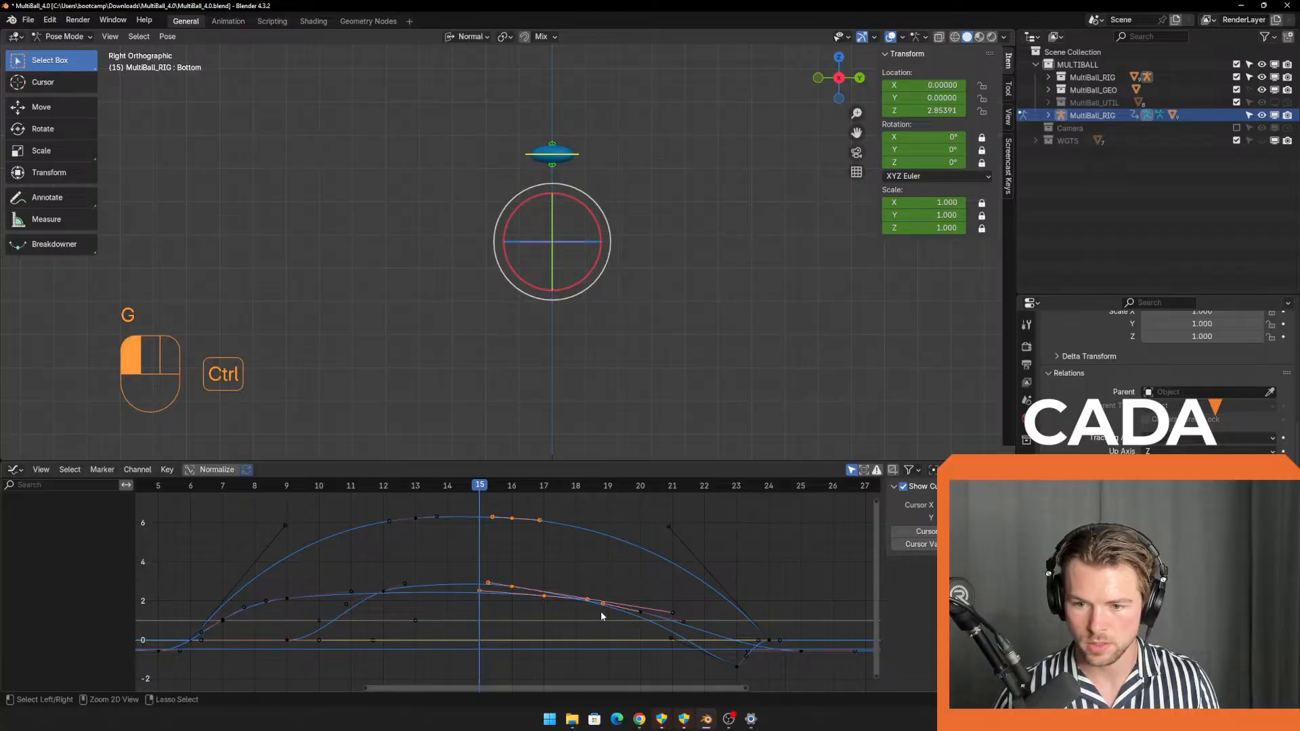
key("g")
key("z")
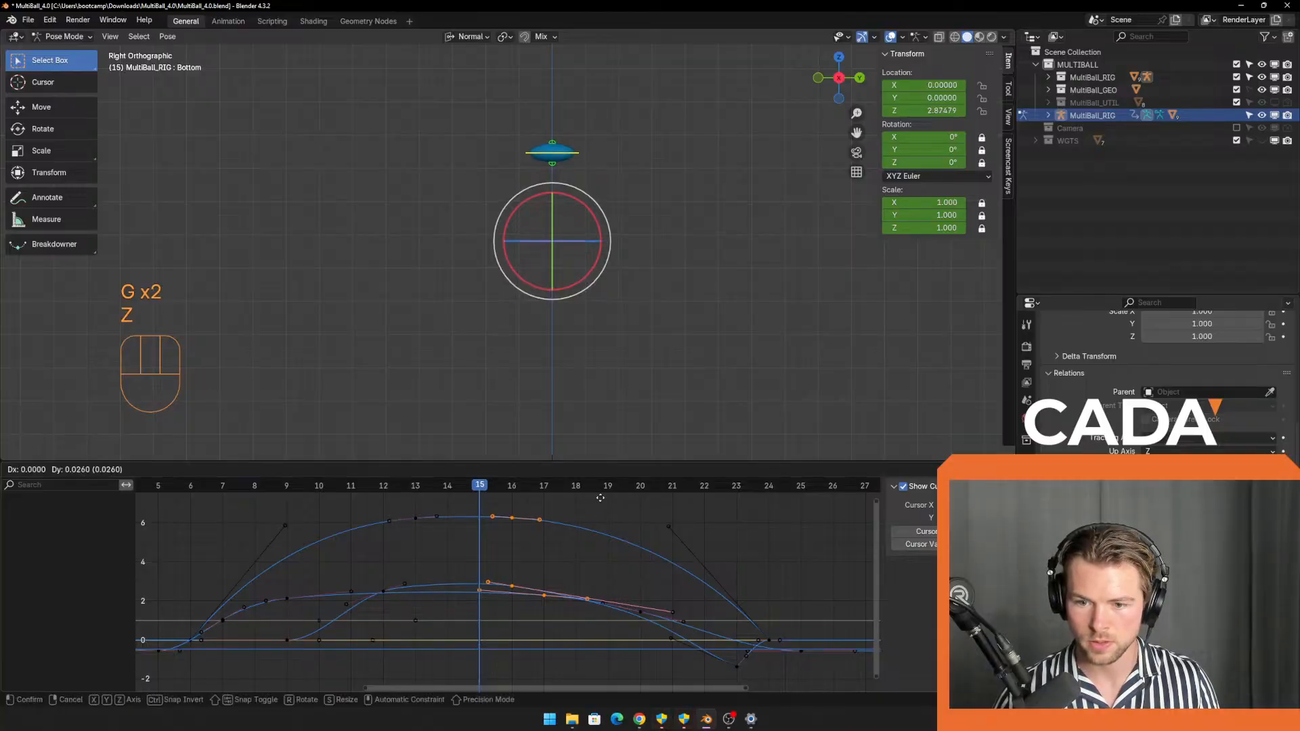
key("x")
left_click(619, 504)
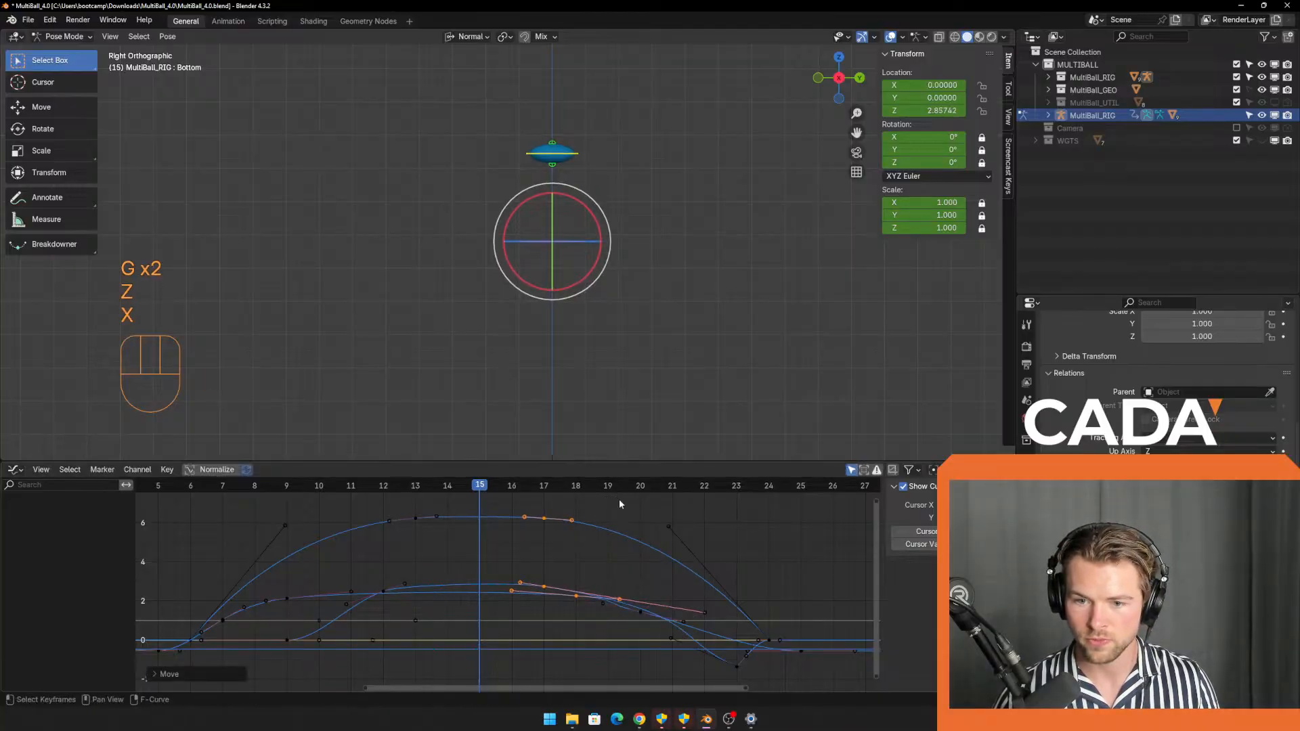
Scrub back to frame 8, hide the MultiBall_RIG armature and play the animation to review the ball's jump and landing.
left_click_drag(482, 488, 254, 487)
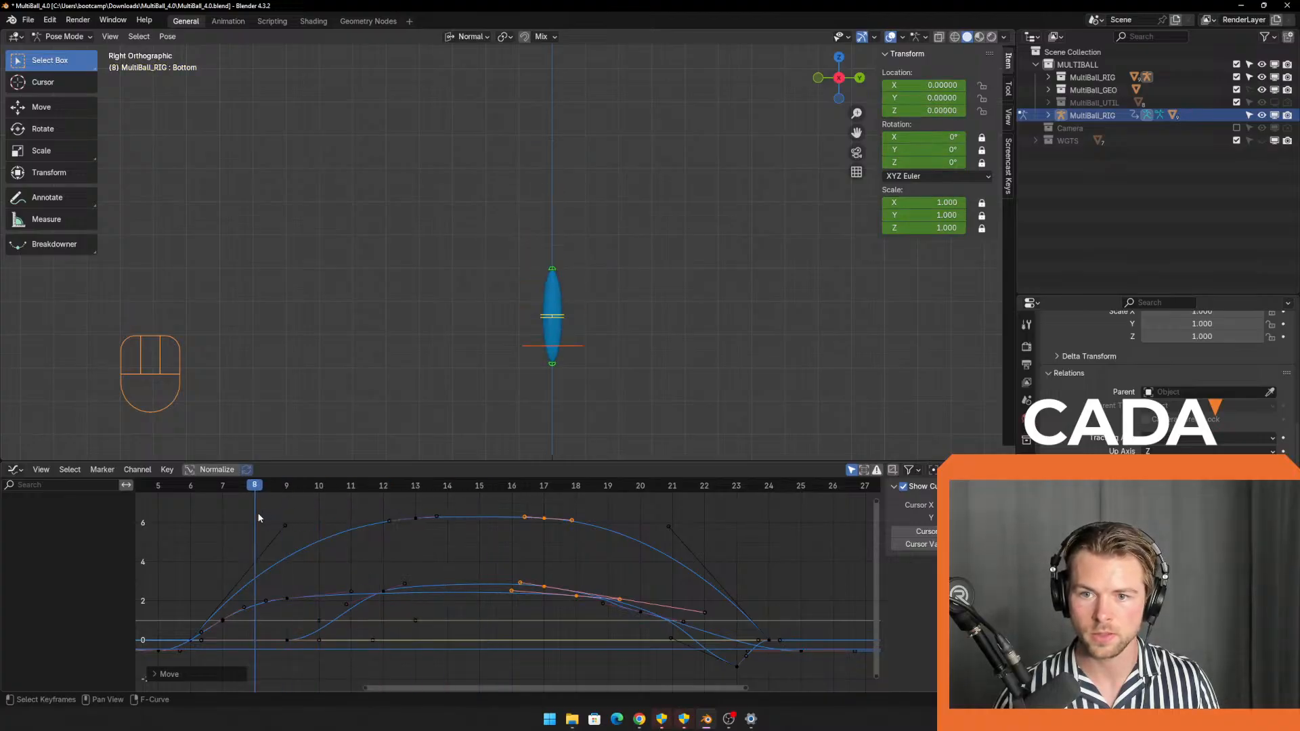
left_click(400, 364)
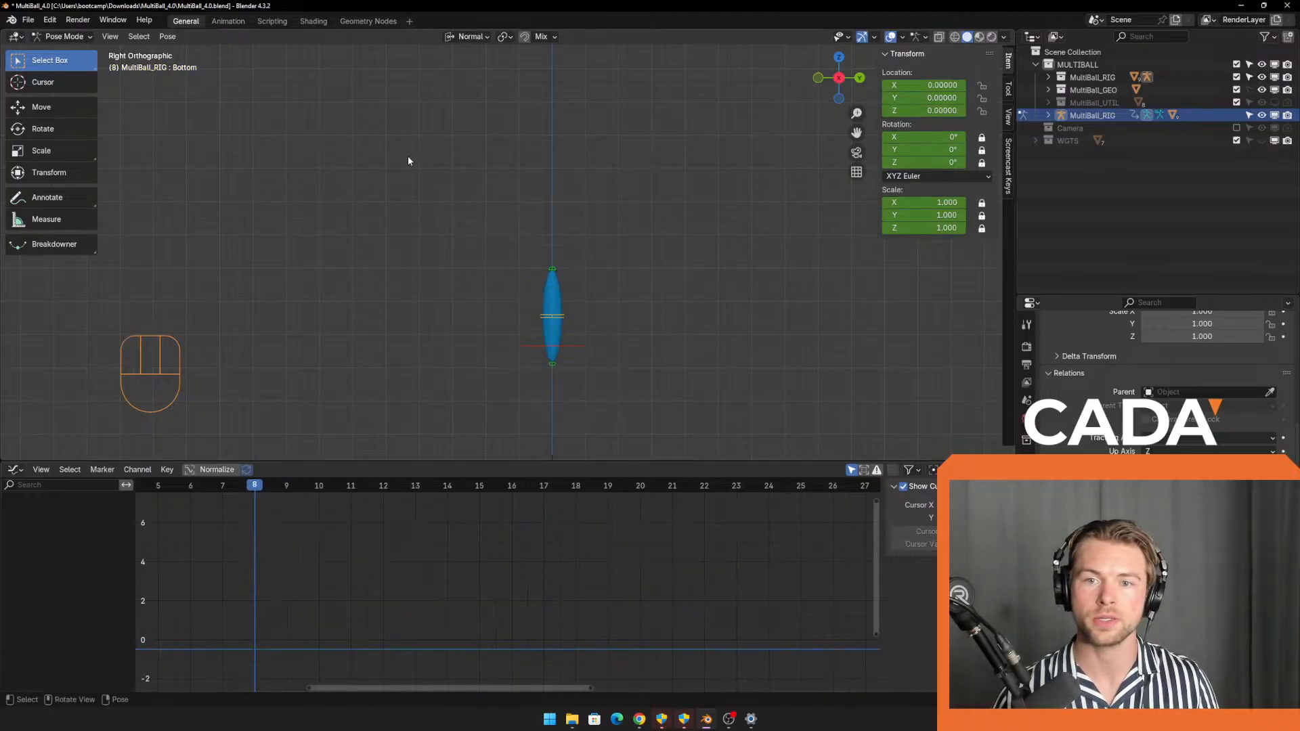
left_click(1261, 115)
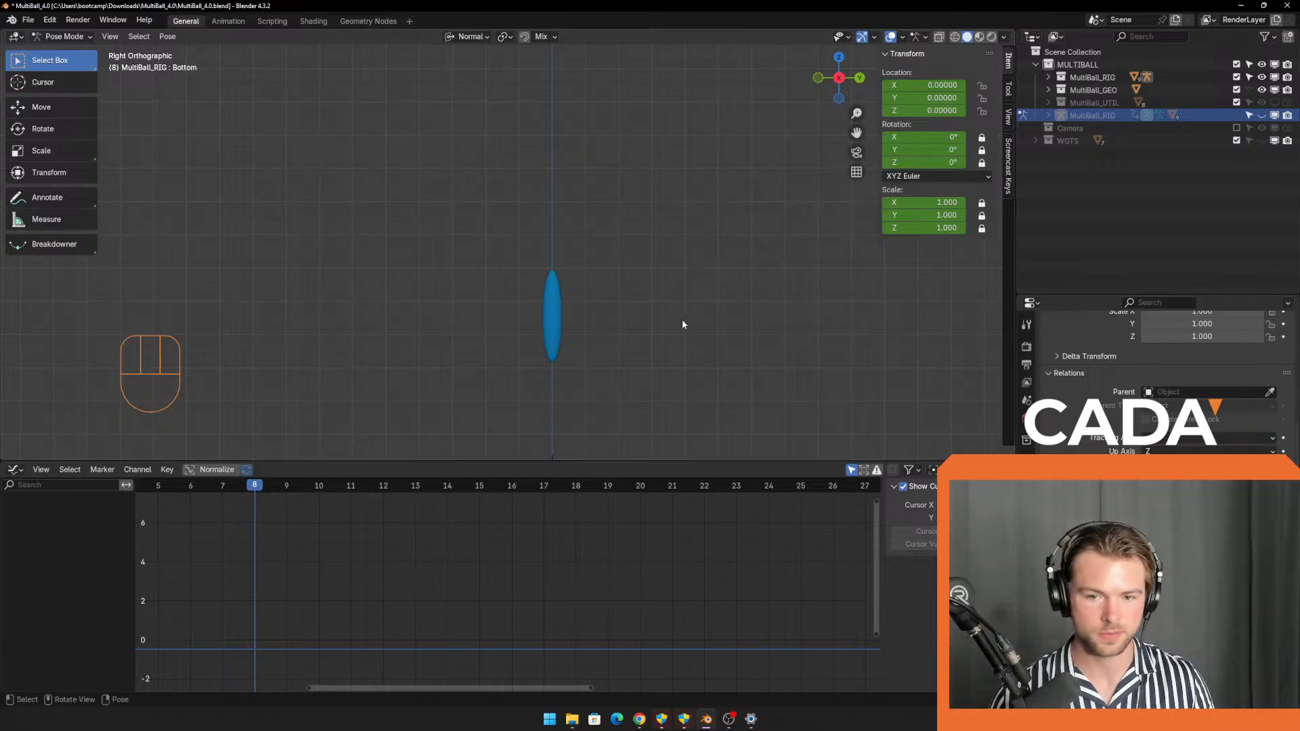
scroll(682, 320, "down", 2)
scroll(664, 315, "up", 1)
middle_click_drag(656, 299, 593, 295, "shift")
scroll(592, 295, "up", 1)
scroll(592, 295, "down", 1)
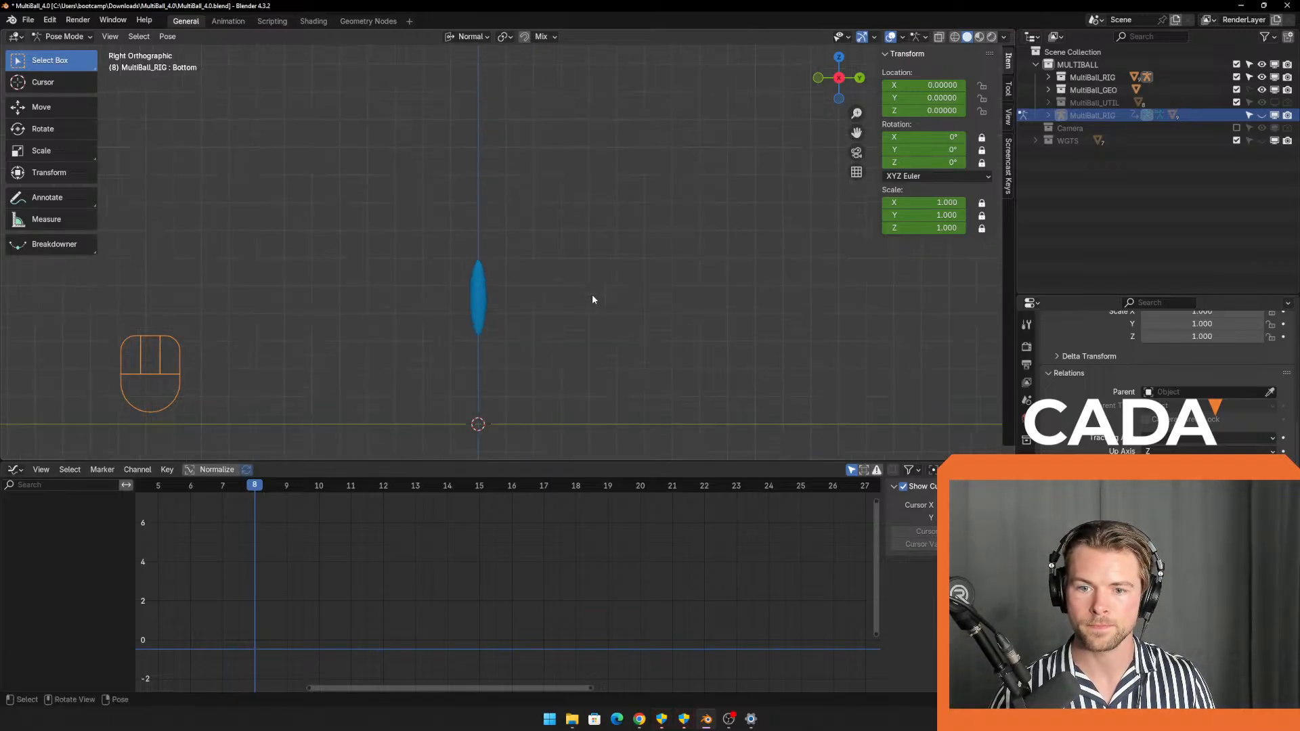
key("space")
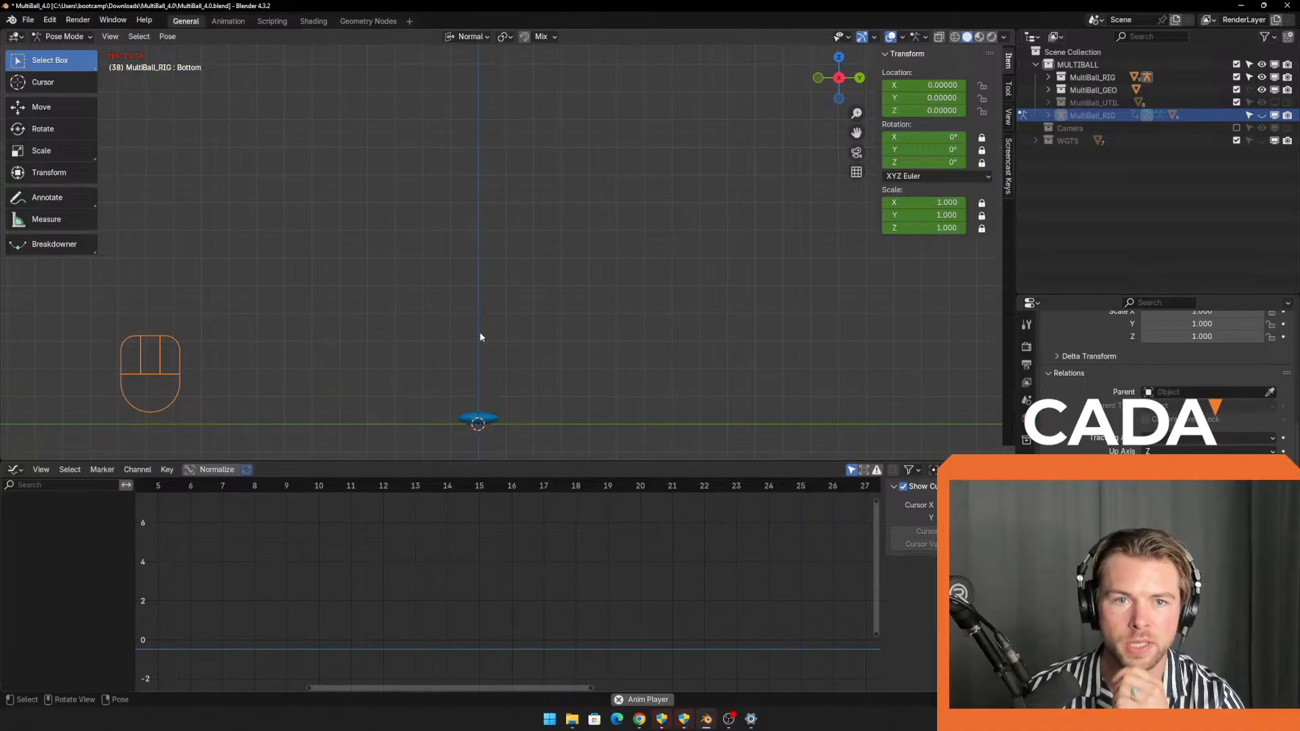
key("space")
Scrub to frame 14, show the MultiBall_RIG armature and select the Top control to display its curve.
scroll(242, 539, "down", 2)
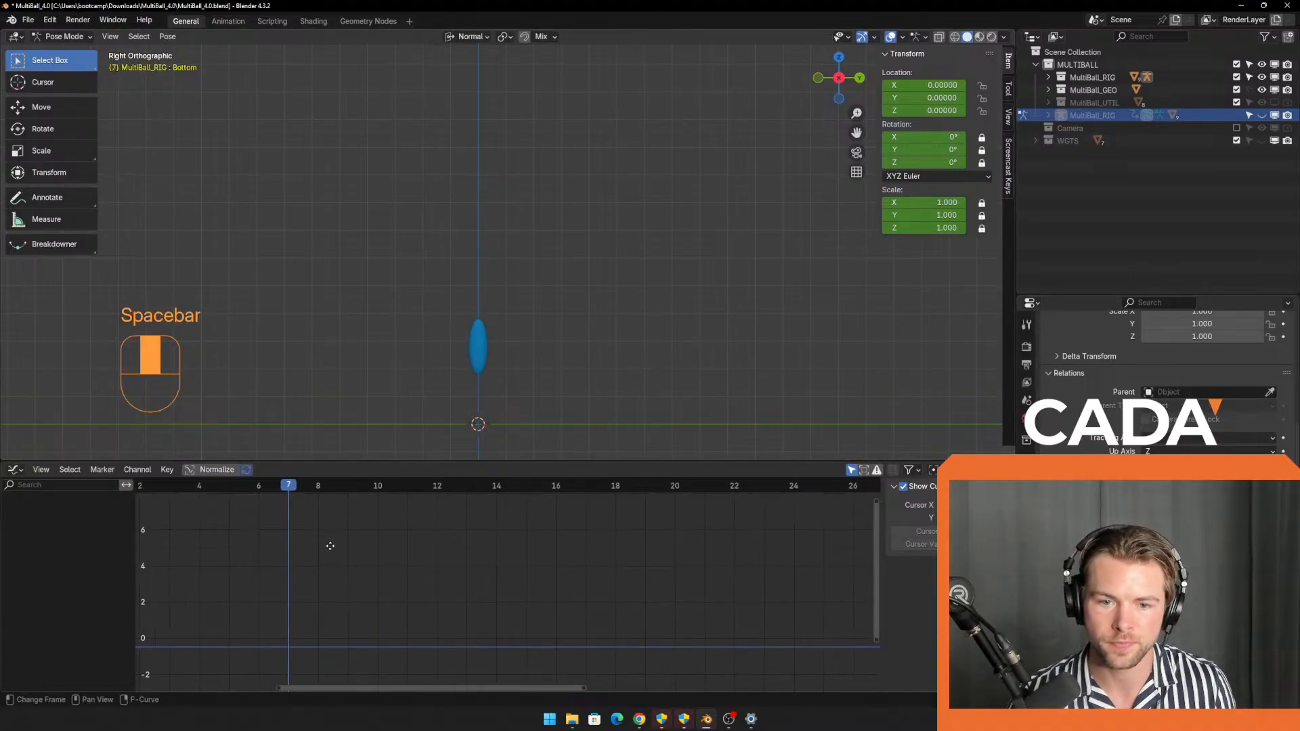
middle_click_drag(330, 545, 423, 564)
left_click_drag(382, 491, 588, 465)
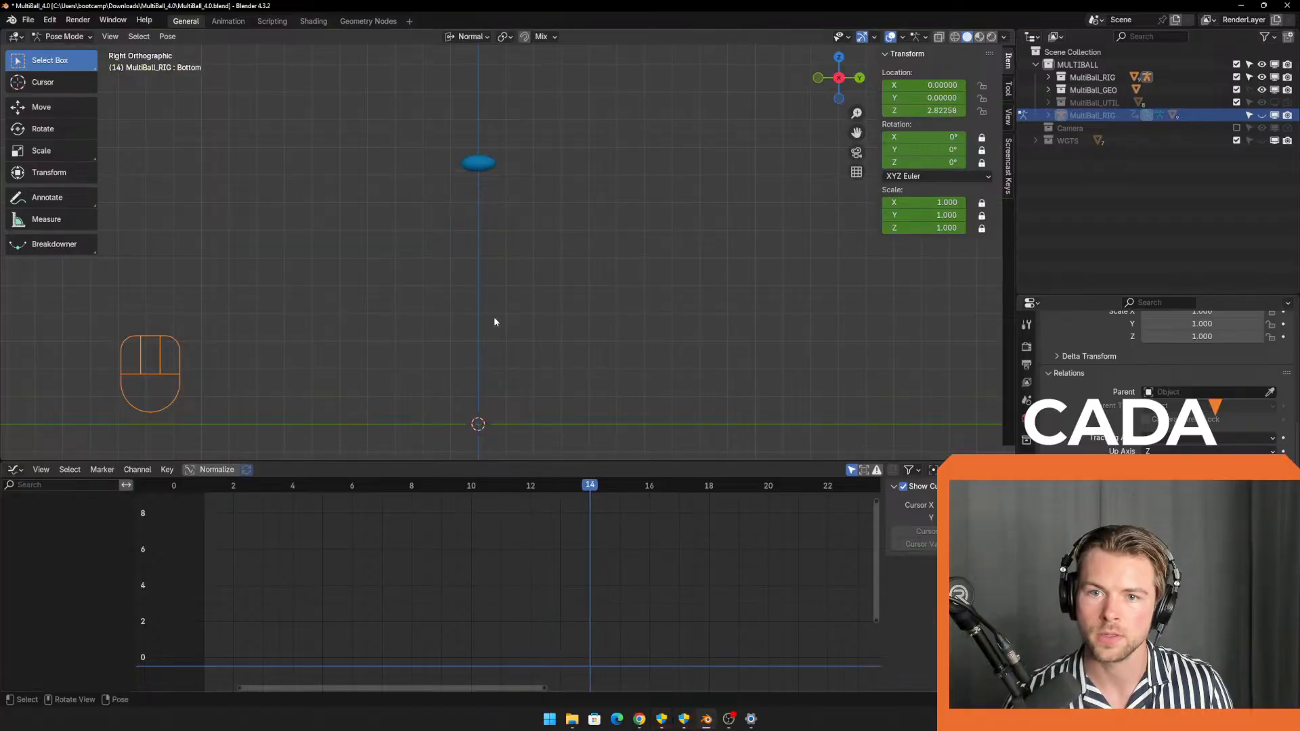
middle_click_drag(500, 205, 498, 235, "shift")
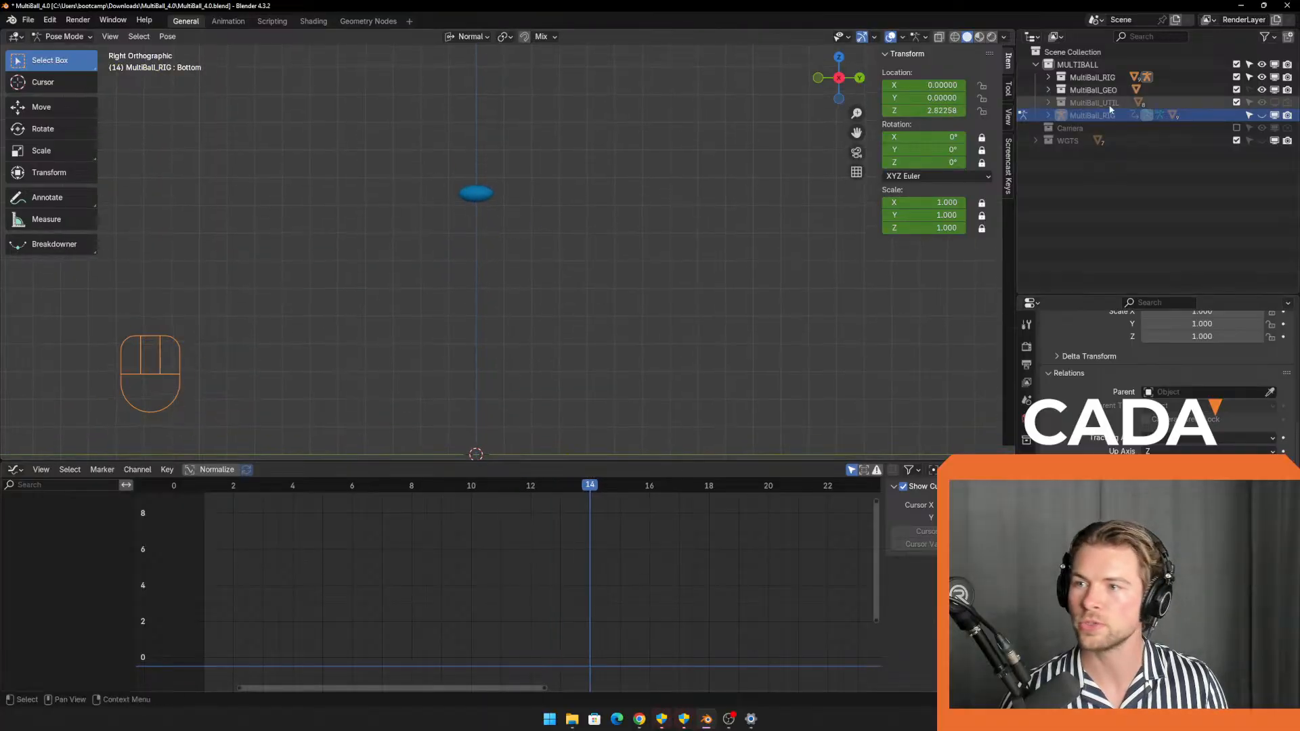
left_click(1261, 115)
left_click(482, 188)
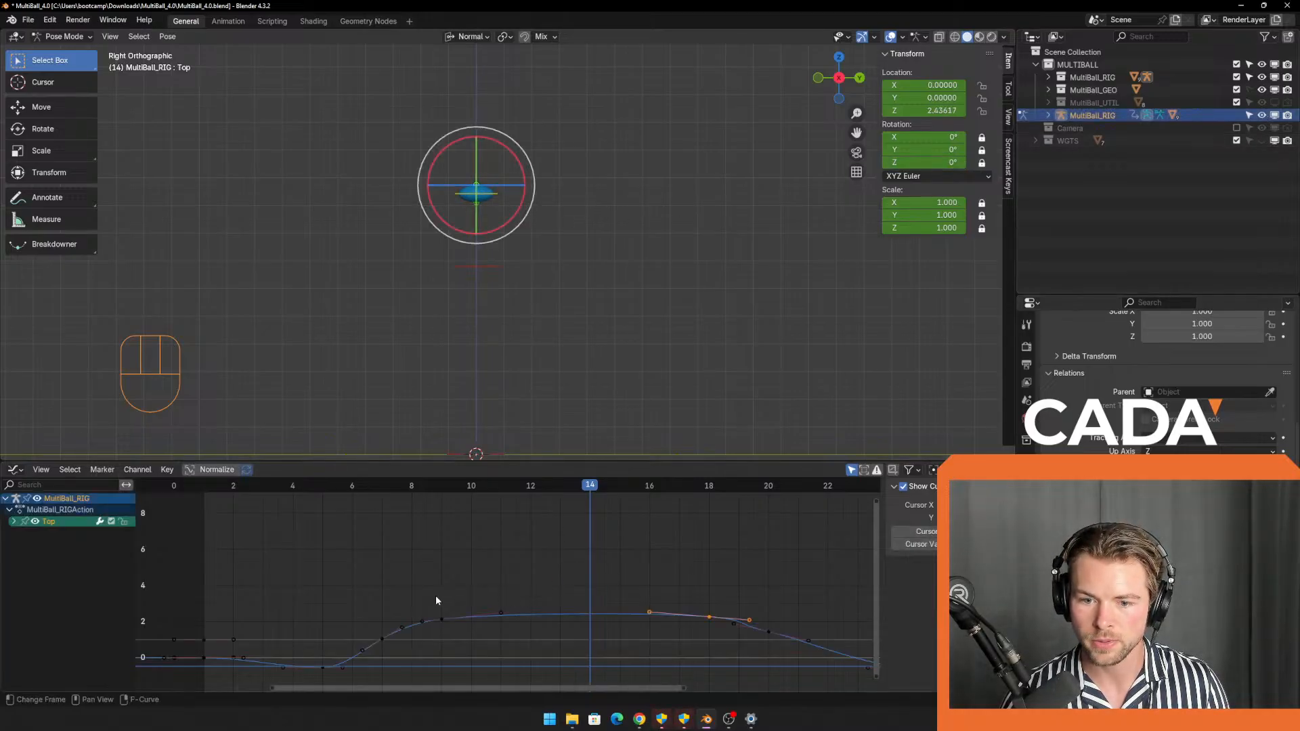
Lengthen and raise the Top curve's outgoing handle at frame 9 and incoming handle at frame 18 to round its peak.
left_click_drag(431, 598, 498, 634)
left_click_drag(490, 600, 517, 621)
key("g")
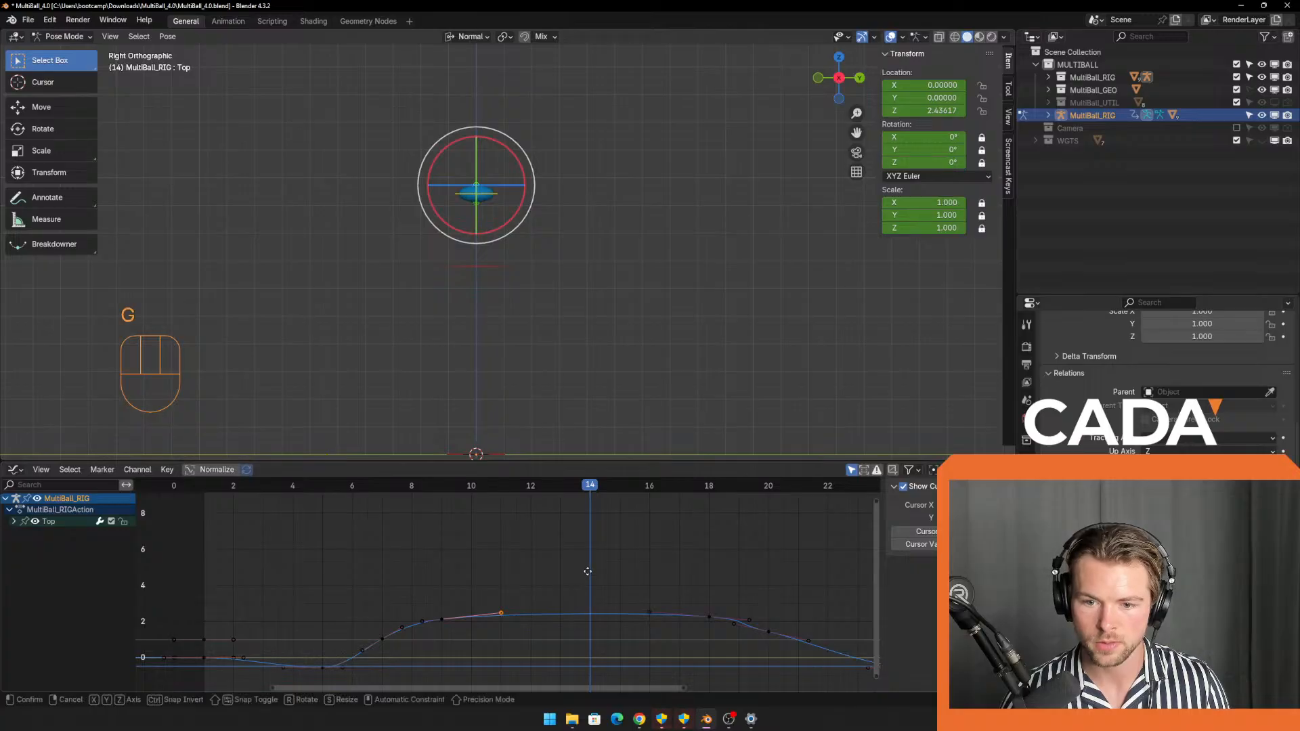
left_click(604, 561)
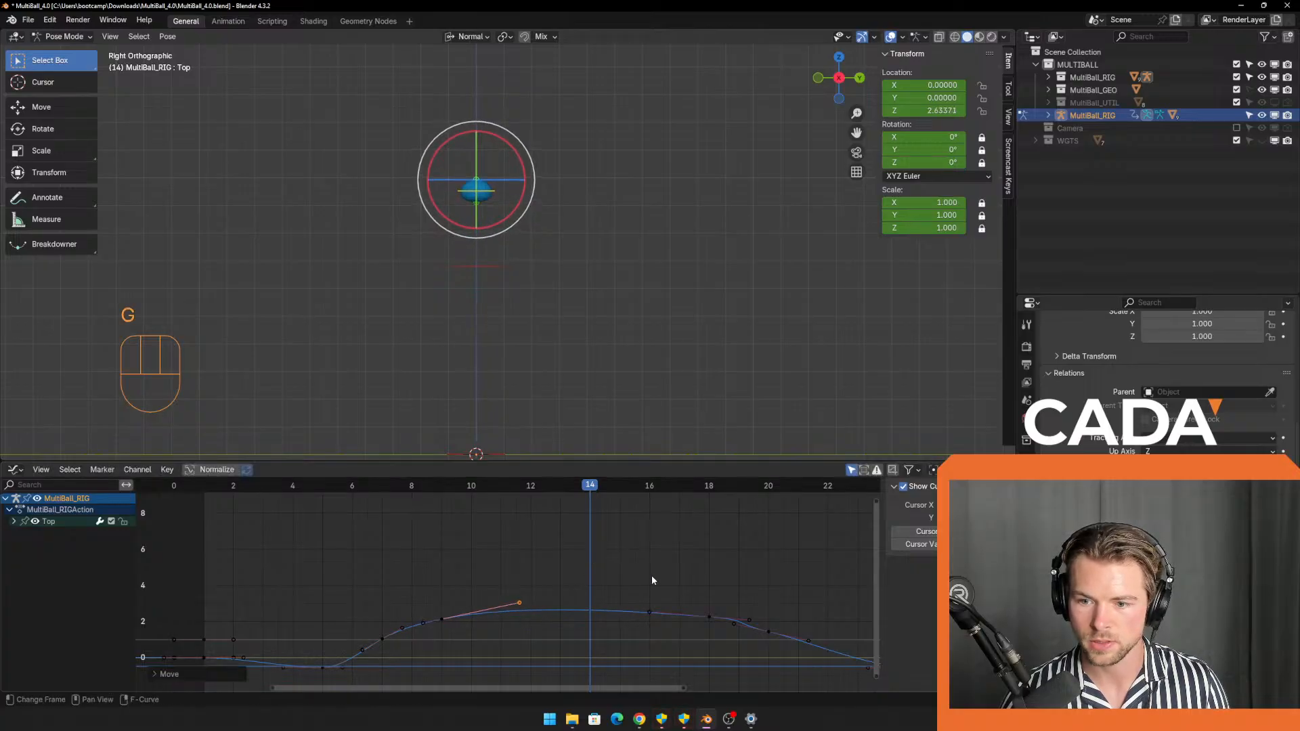
left_click_drag(637, 595, 760, 632)
left_click(657, 620)
Shorten the Top curve's outgoing handle at frame 18 to about frame 19 and raise the incoming handle of its frame 20 keyframe slightly.
scroll(760, 633, "up", 8)
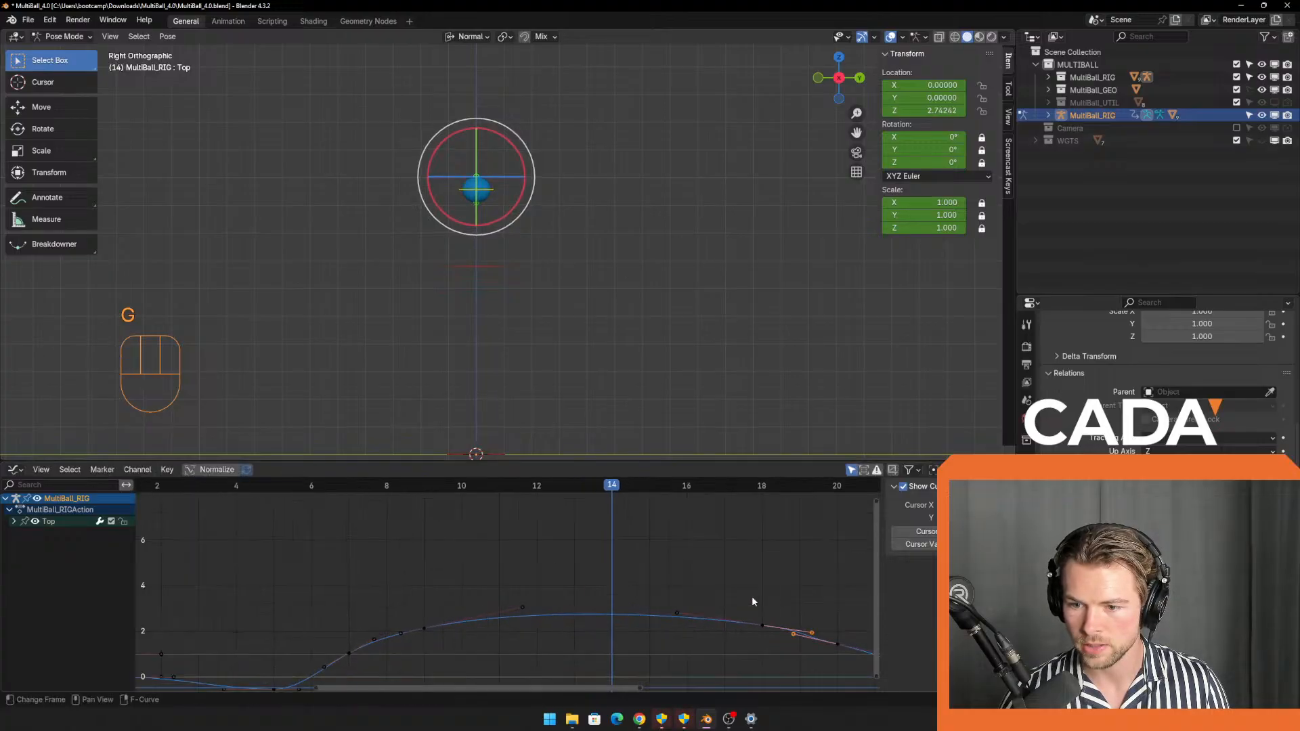
scroll(546, 578, "up", 1, "shift")
left_click(546, 579)
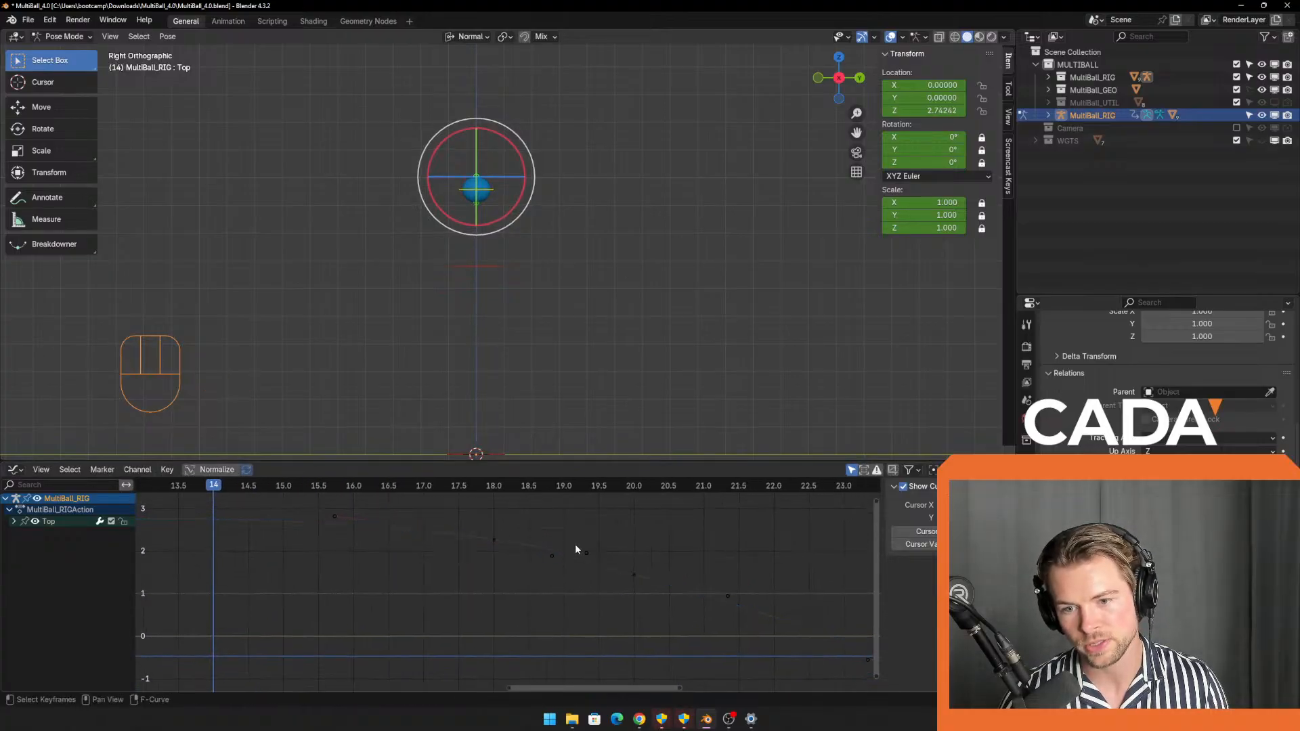
left_click_drag(573, 526, 640, 593)
key("g")
left_click(576, 560)
left_click_drag(599, 544, 558, 577)
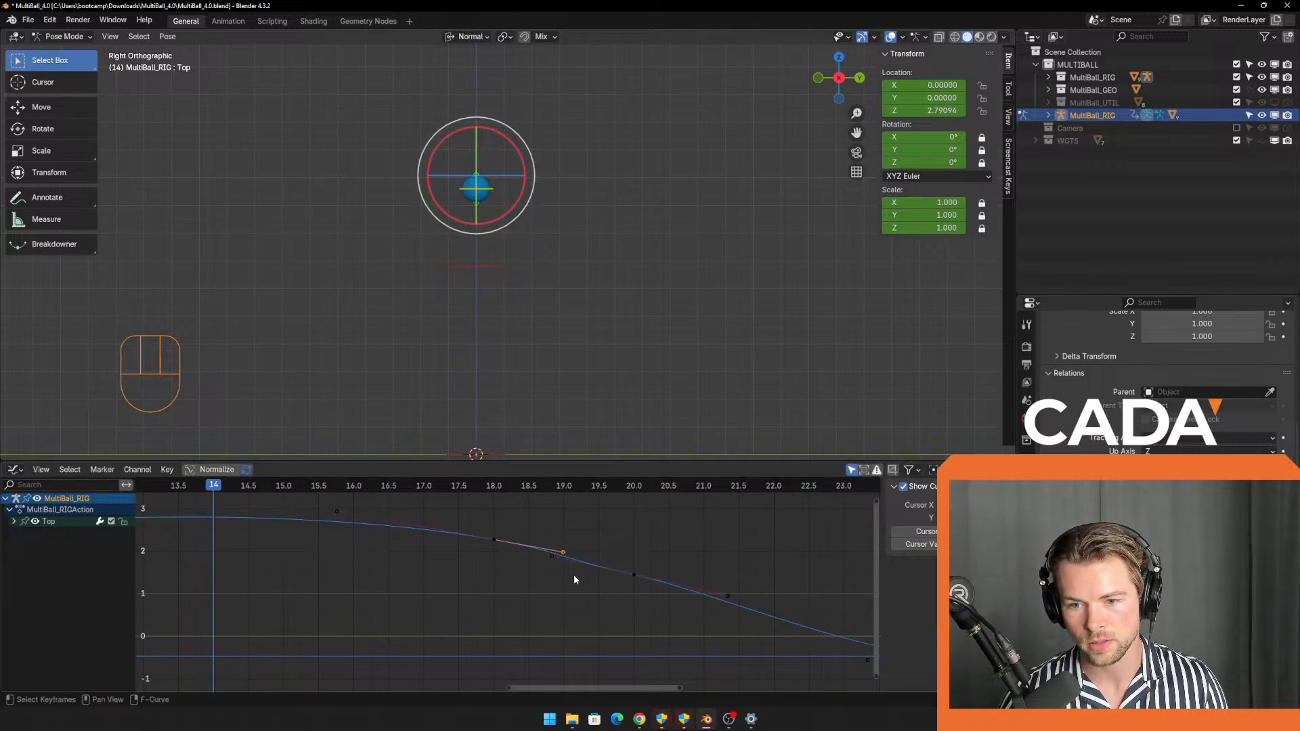
left_click(574, 580)
left_click(552, 555)
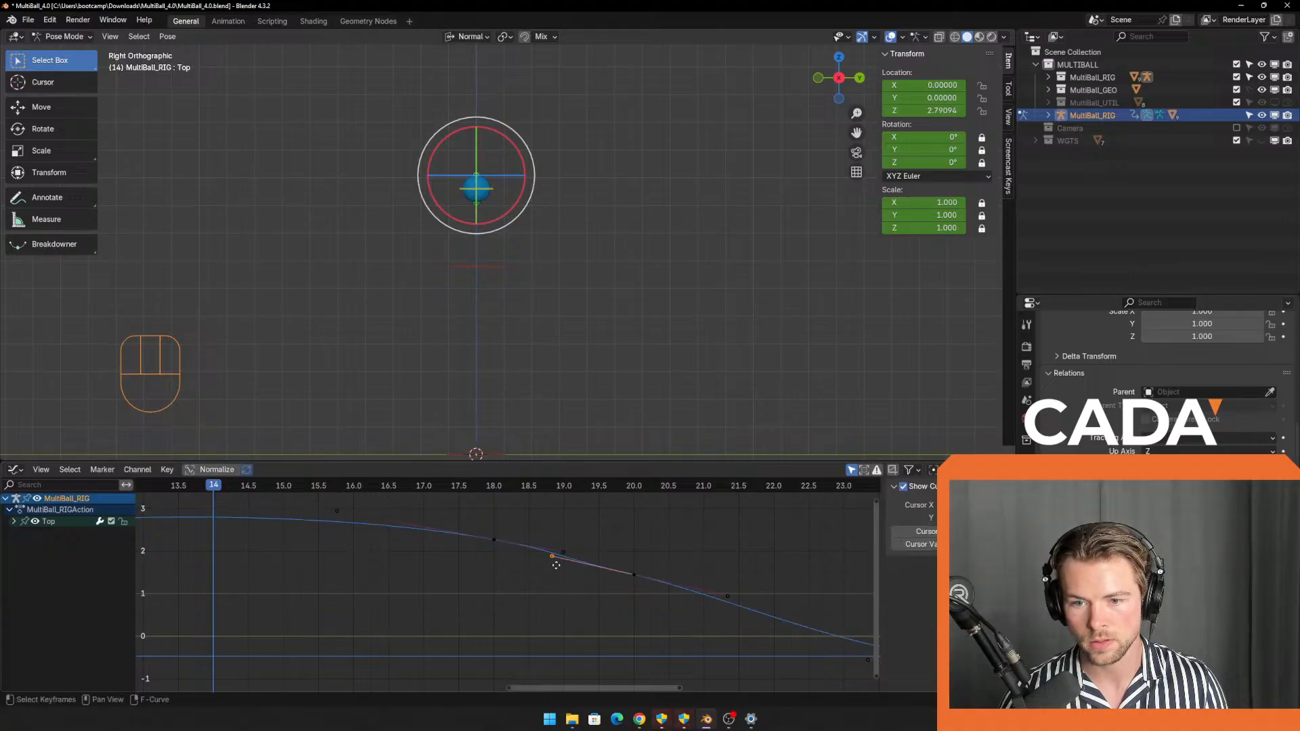
key("g")
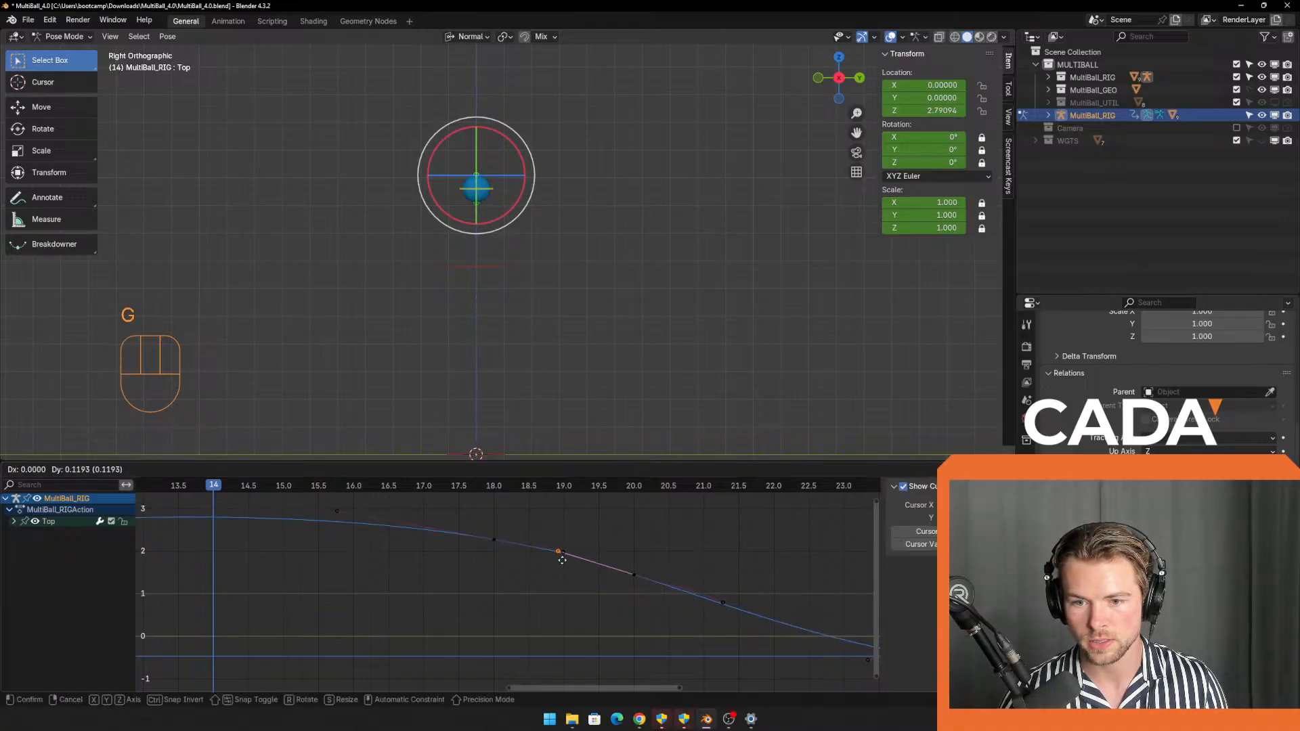
left_click(562, 560)
Scrub to frame 18 and raise the Top curve's keyframe there vertically to about 2.54.
left_click_drag(387, 486, 189, 497)
left_click_drag(311, 503, 478, 514)
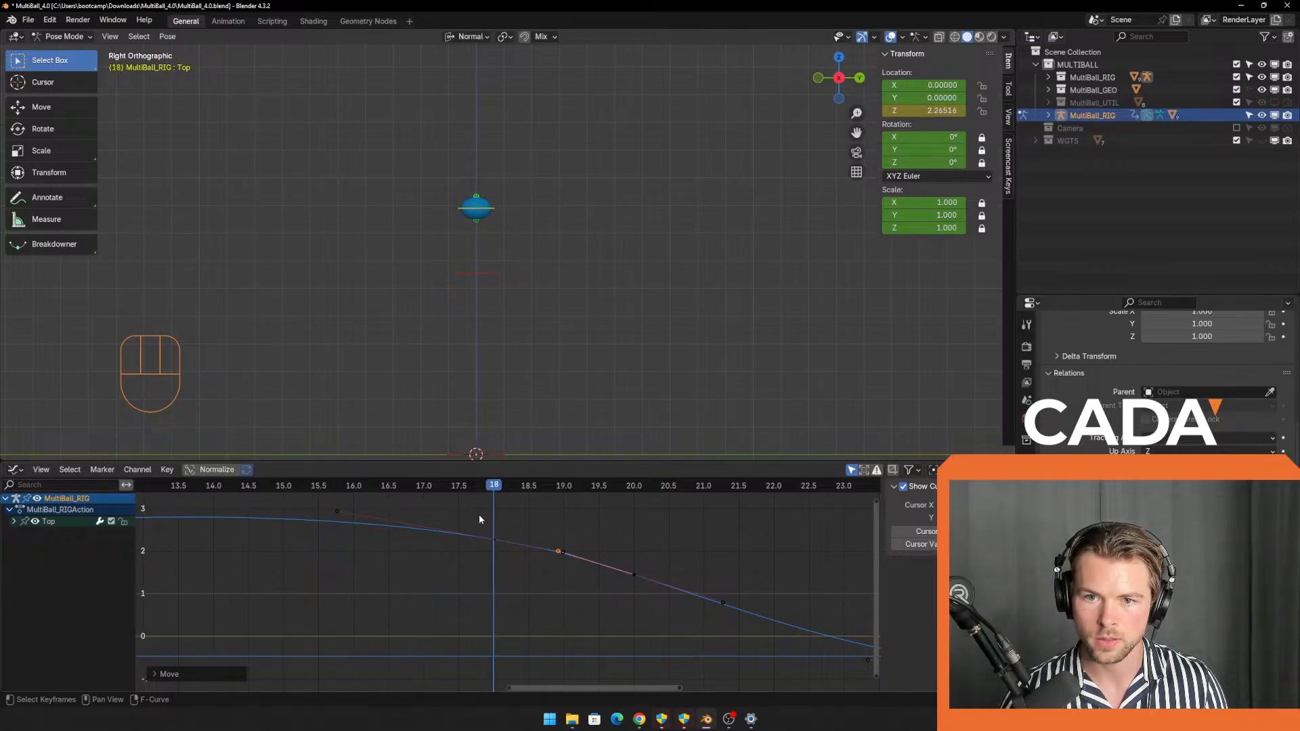
left_click(494, 539)
key("g")
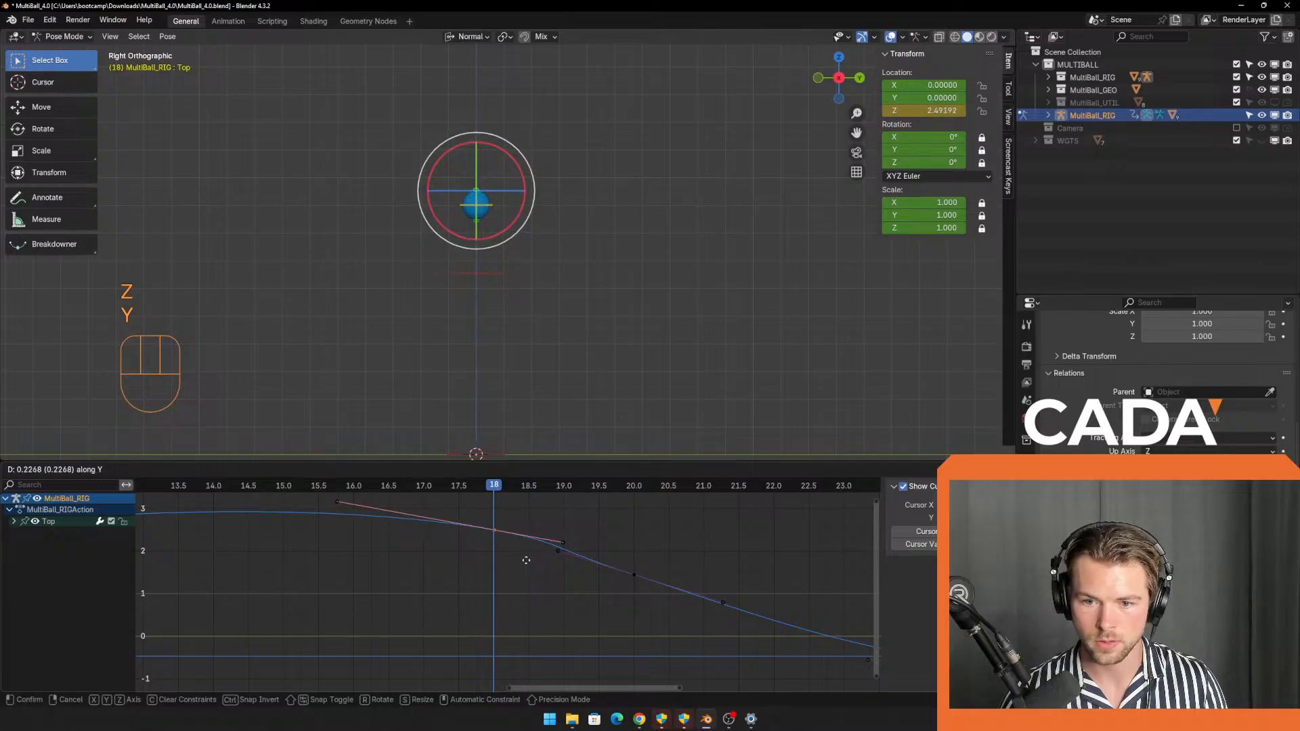
left_click(526, 558)
middle_click_drag(527, 565, 596, 595, "shift")
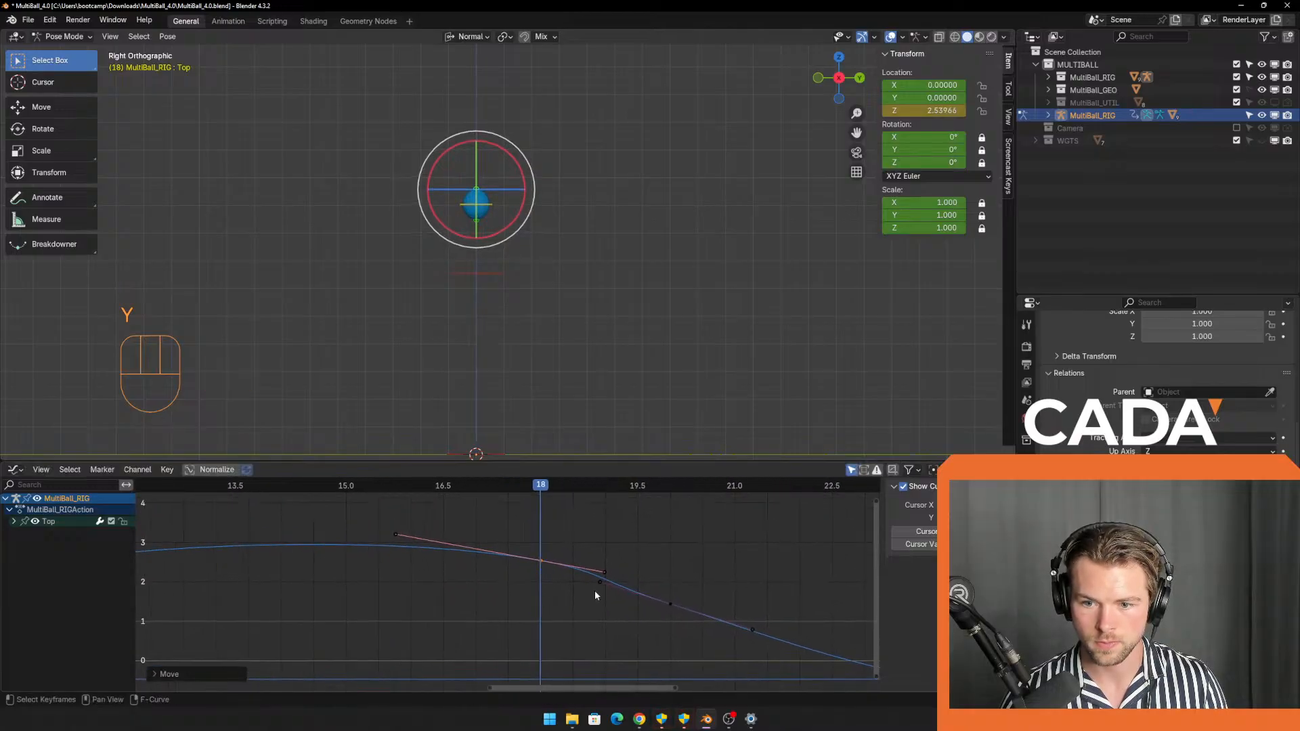
At frame 19, fine-tune the Top control's outgoing handle of keyframe 18 and incoming handle of keyframe 20 to smooth the falling curve.
left_click_drag(541, 486, 588, 587)
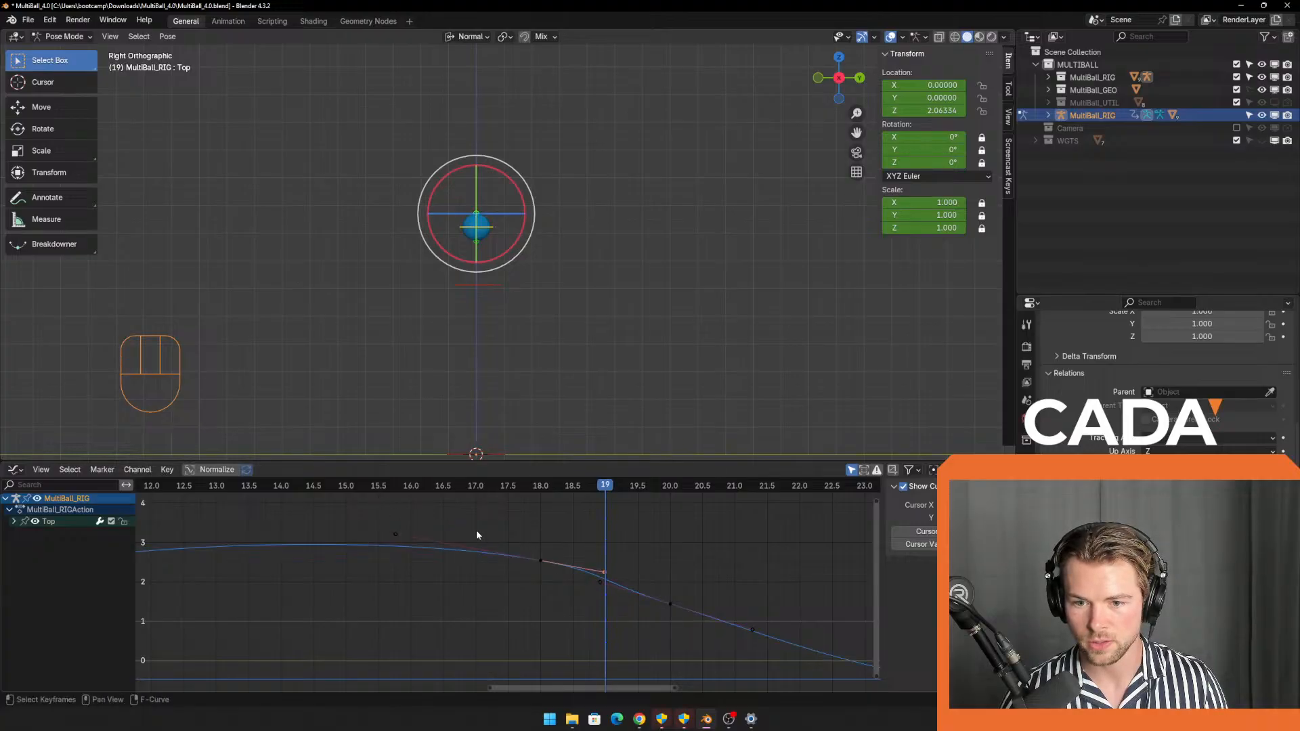
key("g")
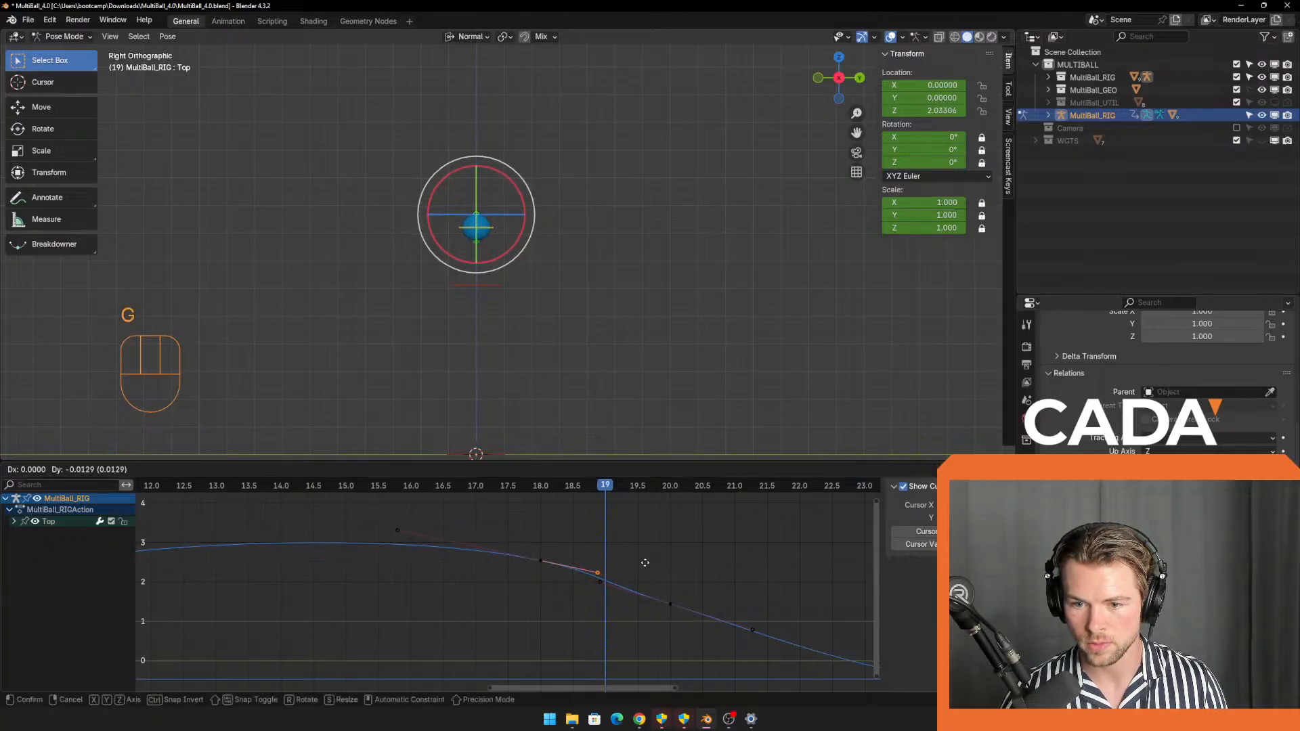
left_click(646, 563)
left_click_drag(691, 595, 648, 620)
left_click_drag(639, 572, 612, 593)
key("g")
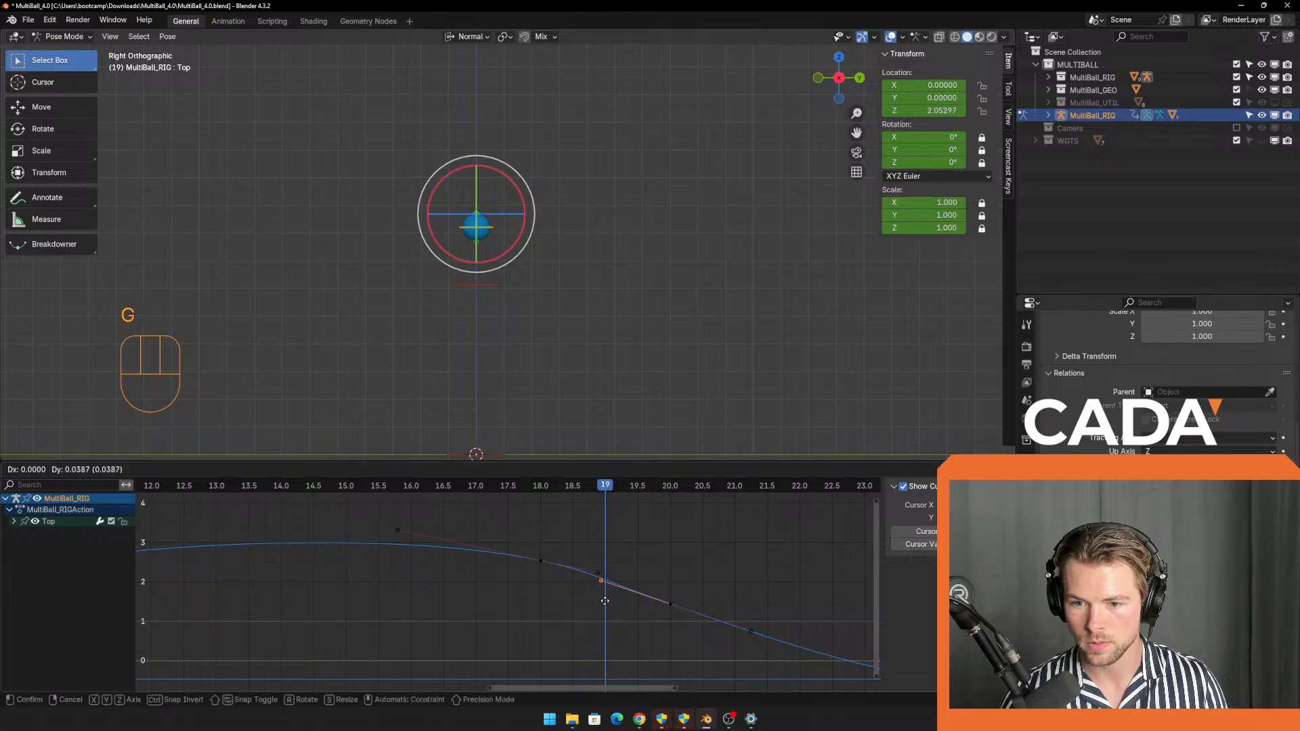
left_click(606, 599)
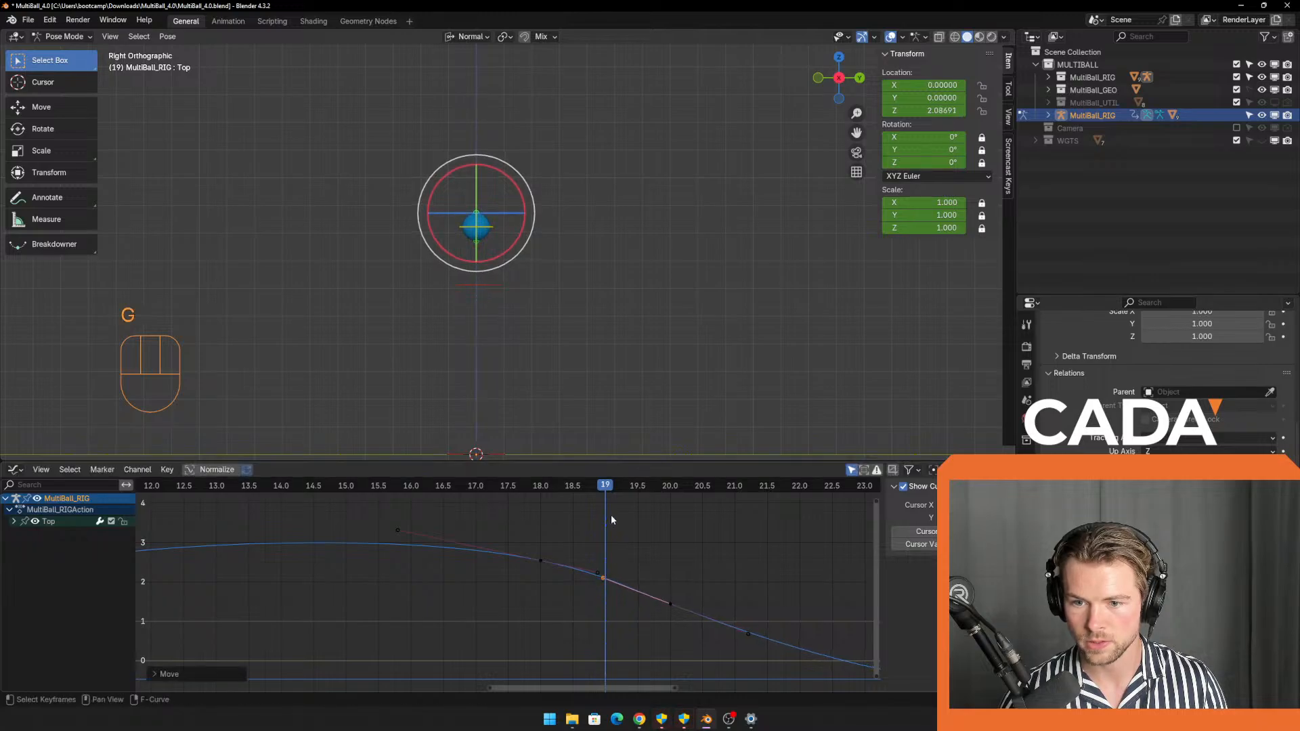
Hide the MultiBall_RIG armature and play the animation to review the ball's motion, then stop playback.
left_click_drag(570, 487, 278, 542)
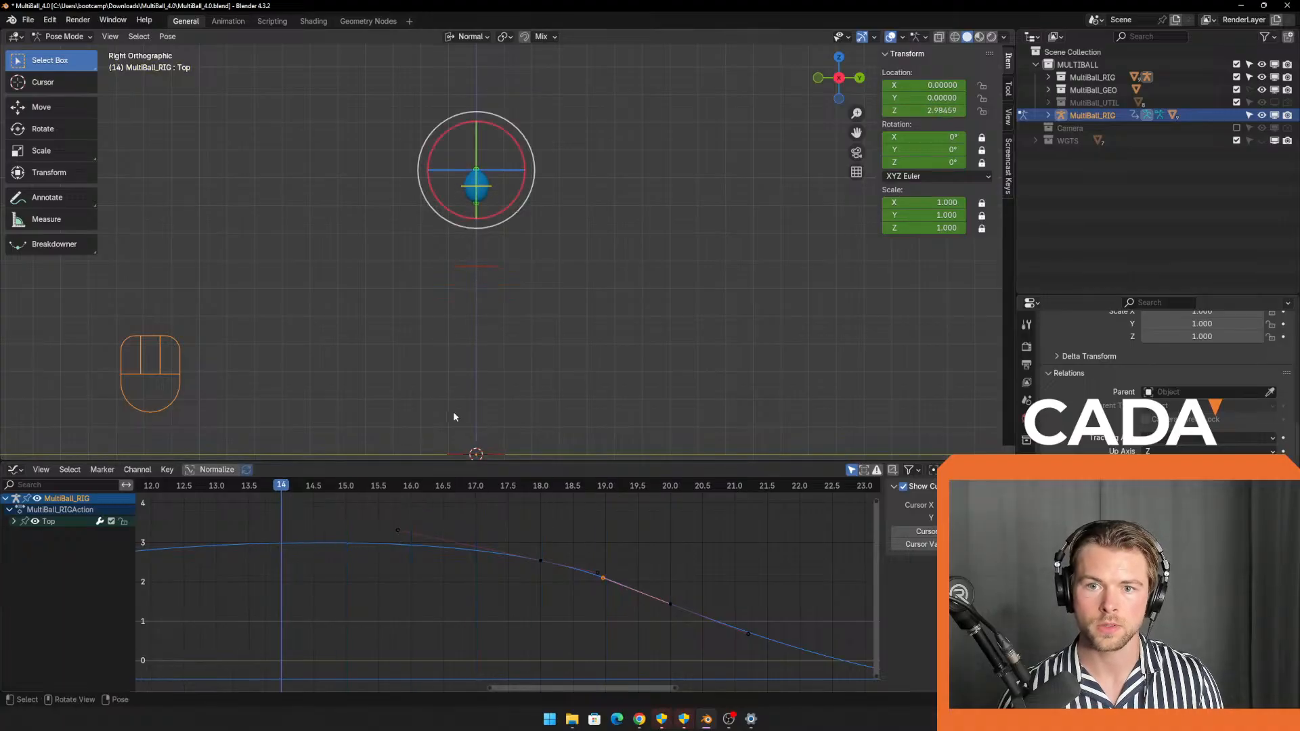
left_click(600, 354)
left_click(1261, 115)
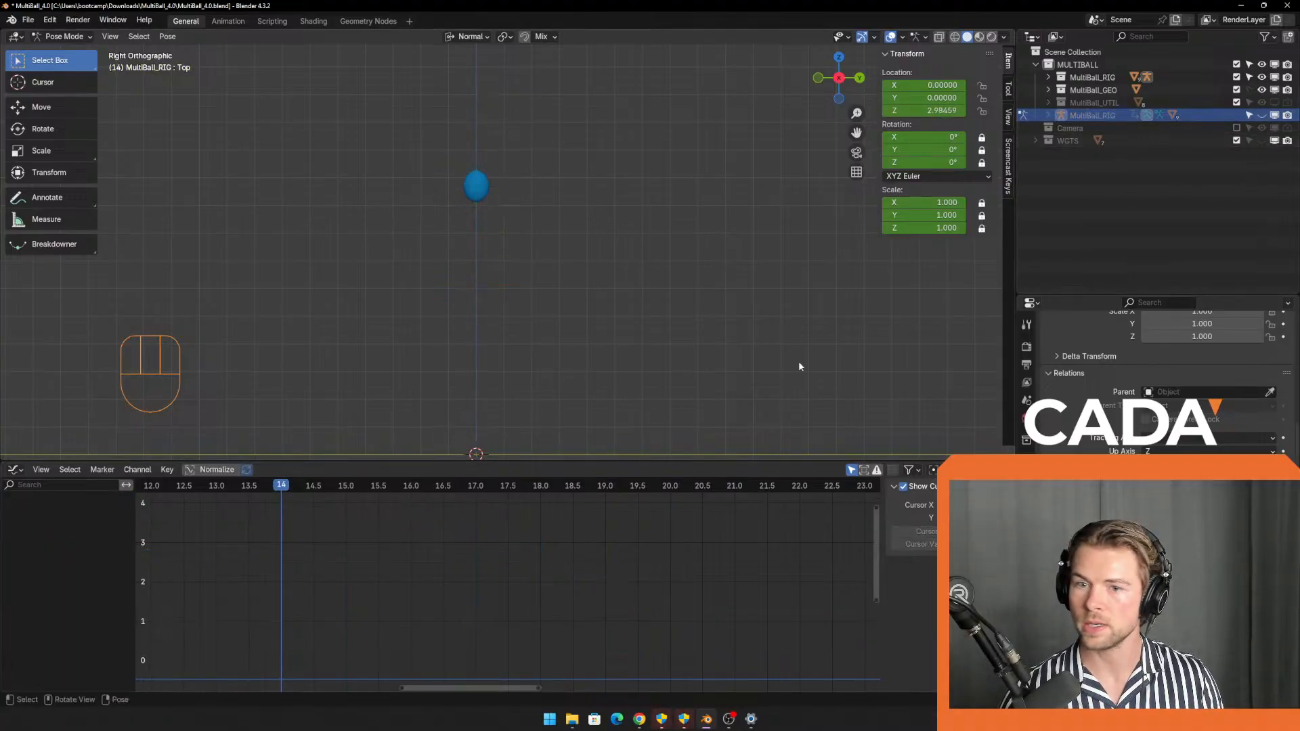
scroll(744, 361, "down", 1)
key("space")
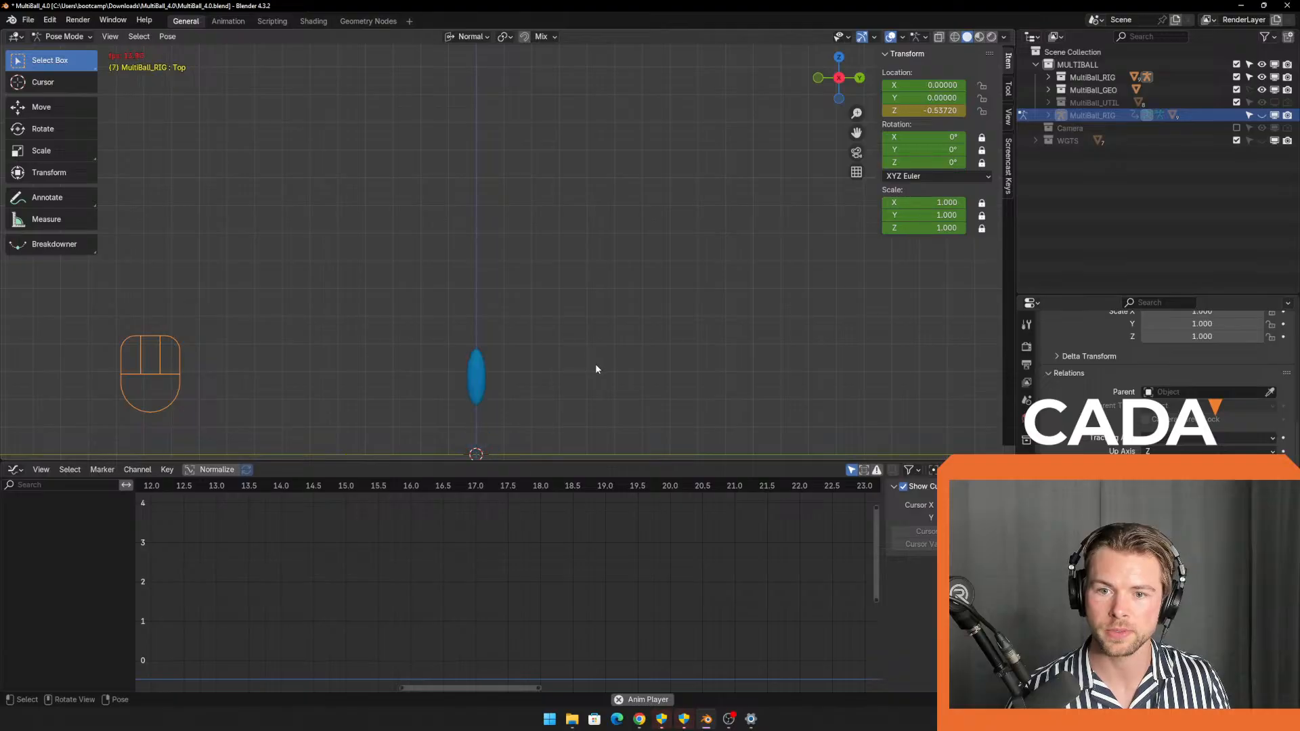
key("space")
Unhide the MultiBall_RIG armature, select the Bottom control and go to frame 15 on its curve.
left_click(430, 487)
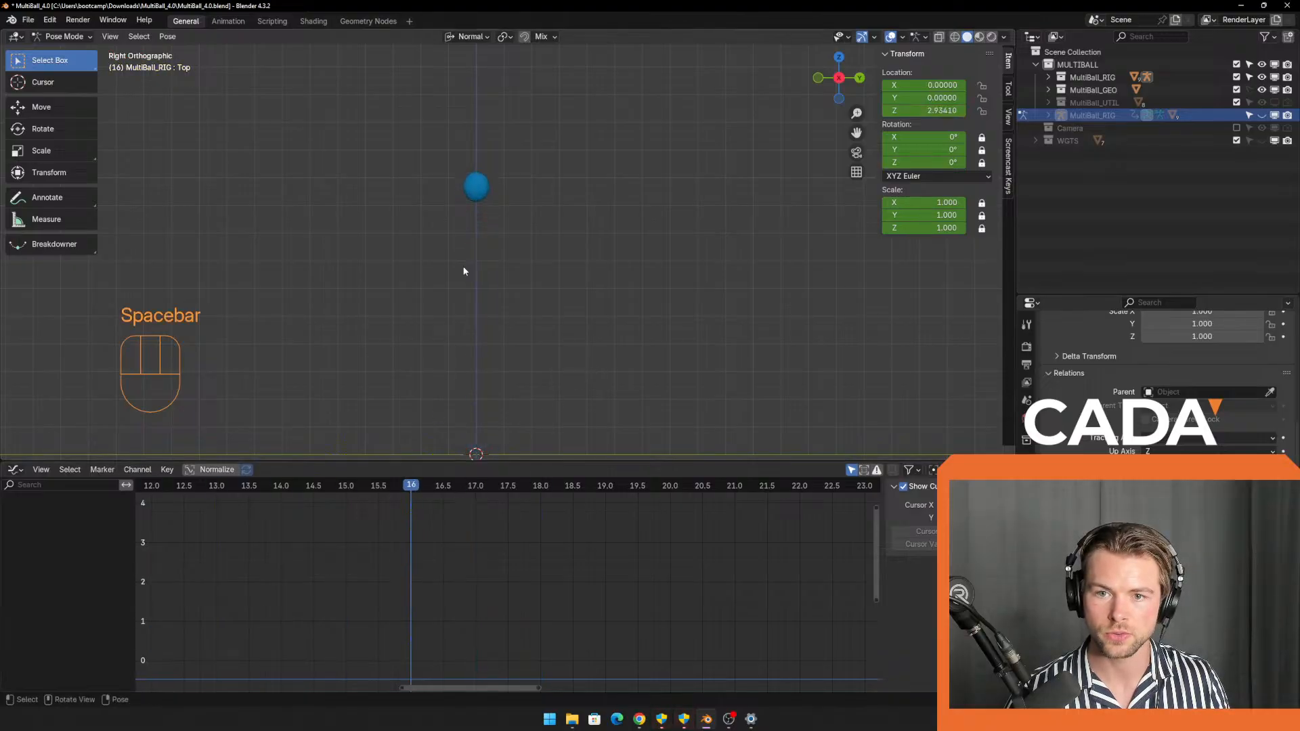
left_click(474, 196)
left_click(1262, 115)
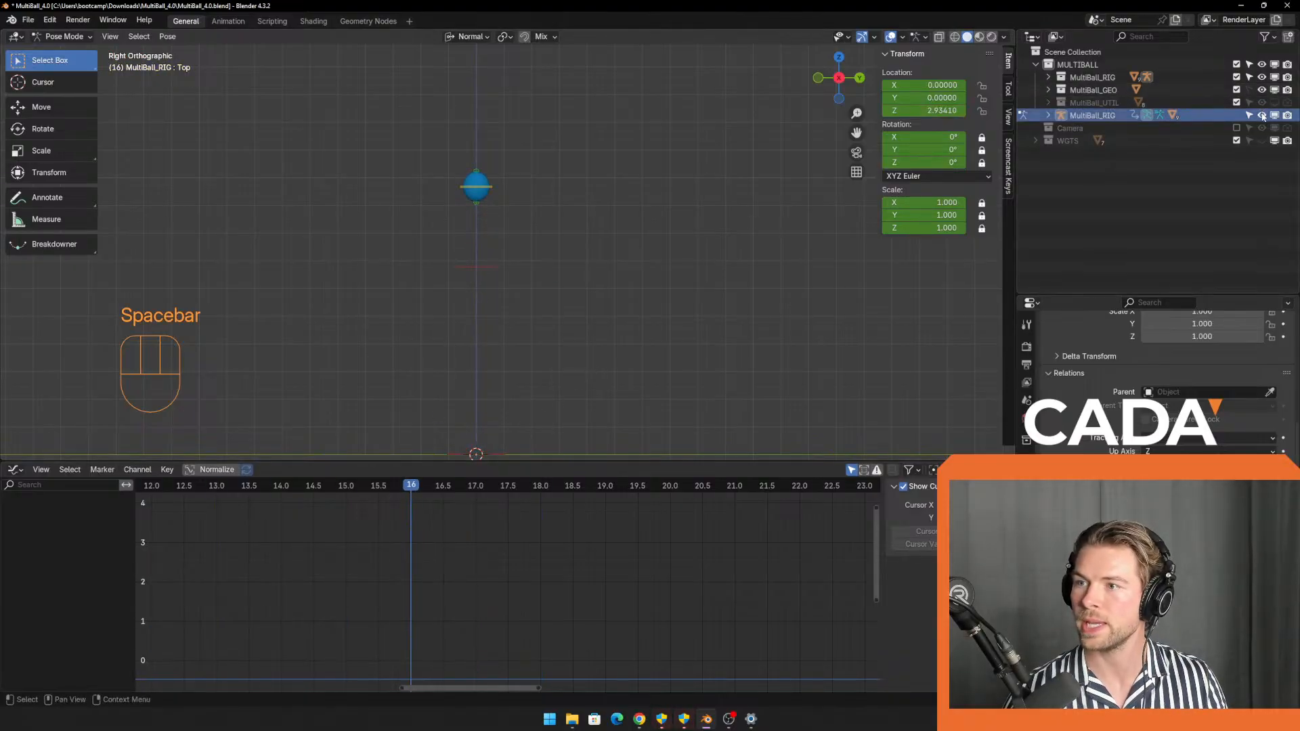
left_click(474, 202)
left_click_drag(417, 488, 338, 502)
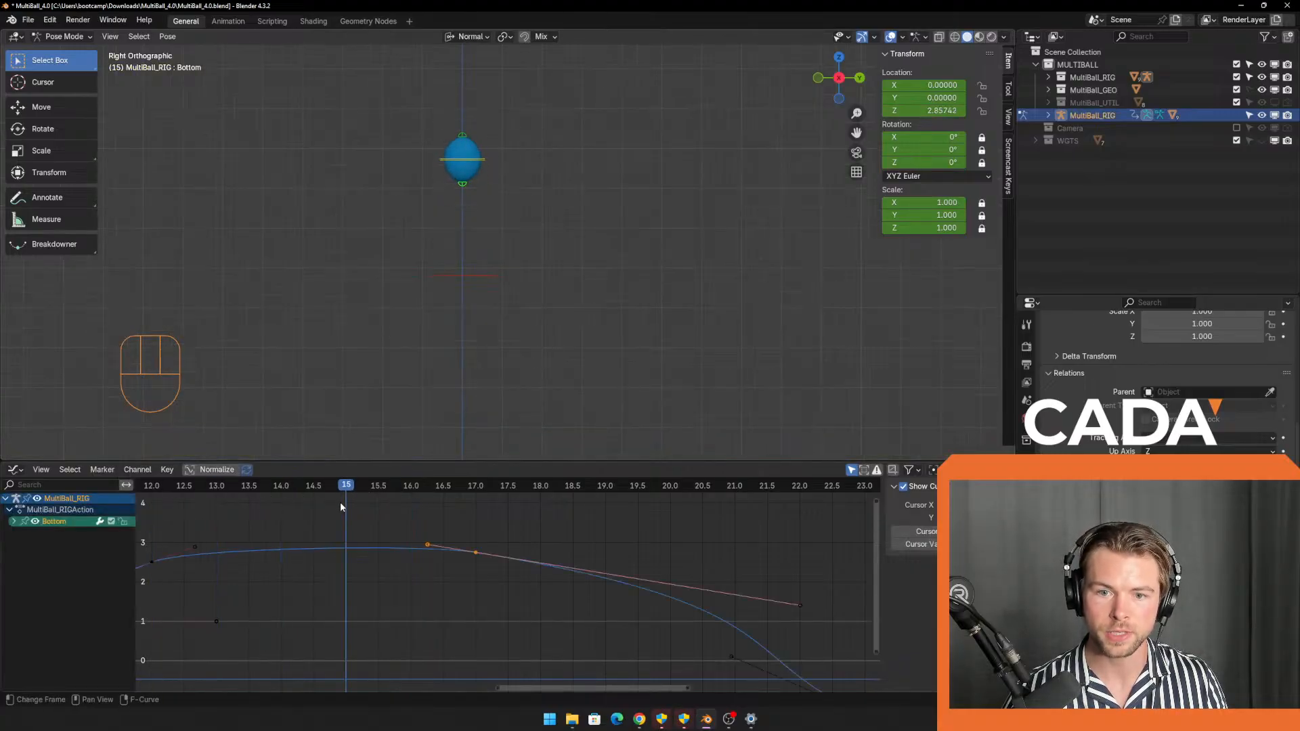
scroll(354, 382, "down", 1)
scroll(317, 524, "down", 1)
middle_click_drag(316, 524, 423, 530, "shift")
left_click_drag(278, 534, 361, 591)
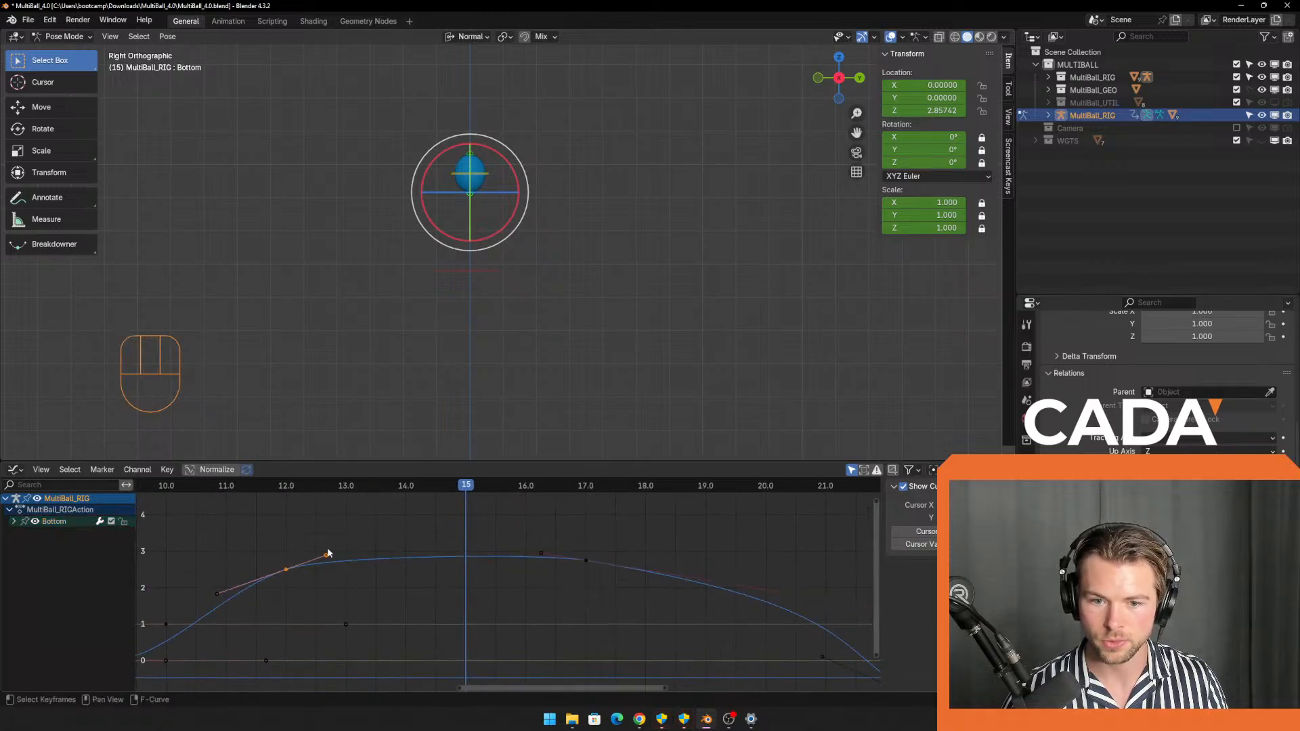
left_click_drag(323, 508, 552, 584)
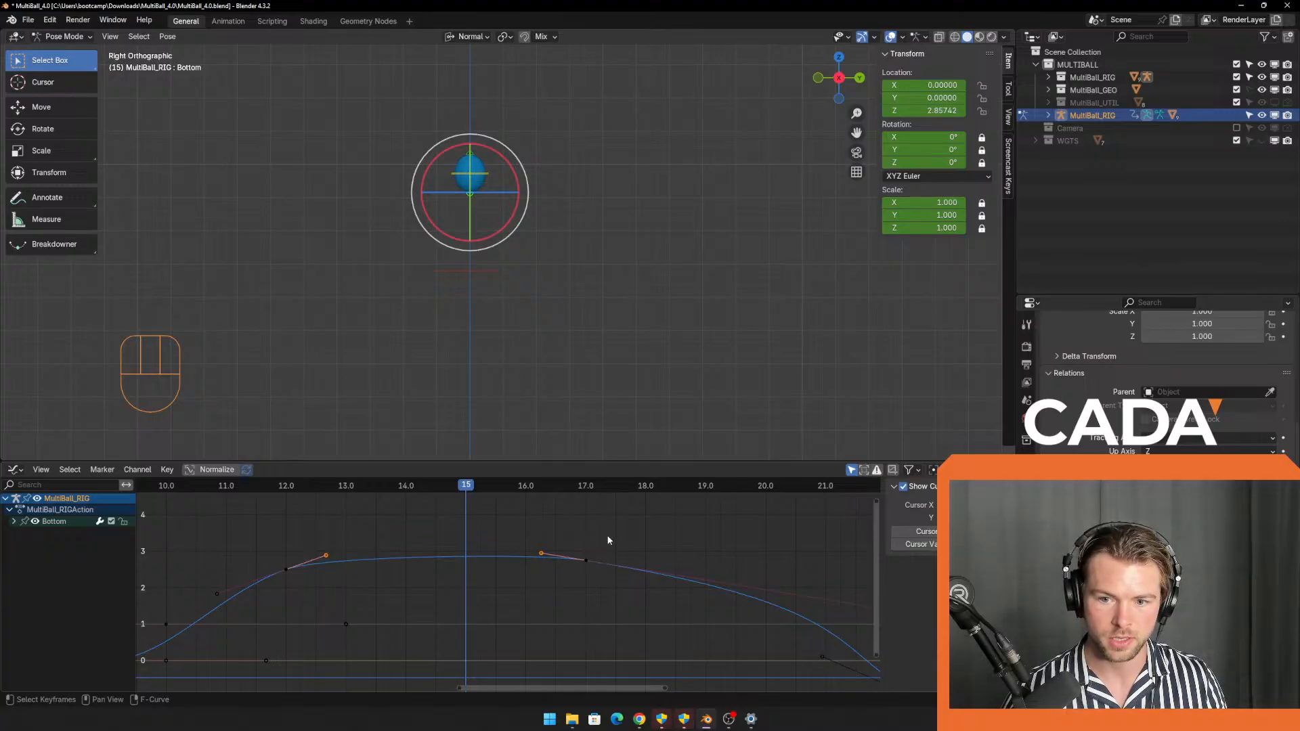
key("s")
right_click(577, 530)
Extend and raise the outgoing handle of the Bottom control's keyframe 12 to about frame 13.7 and value 3.8.
left_click_drag(317, 531, 369, 580)
key("g")
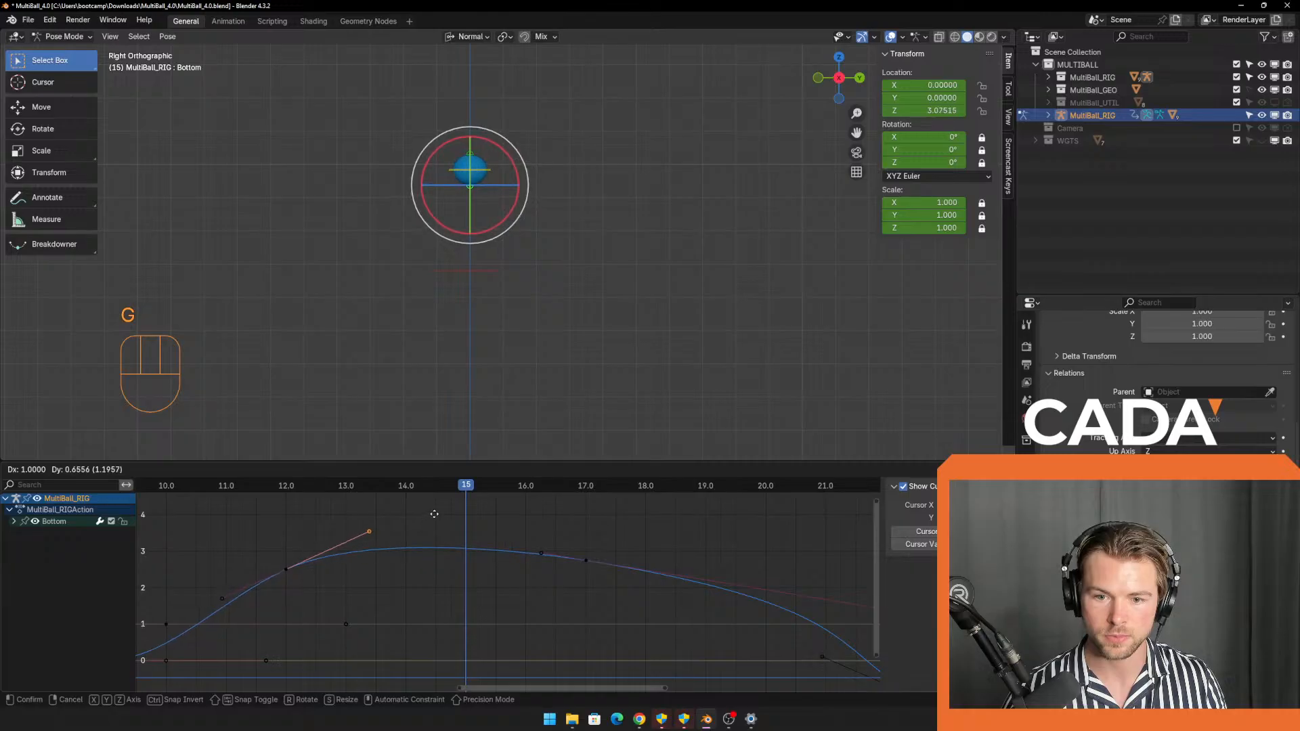
left_click(452, 509)
Move the incoming handle of the Bottom control's keyframe 17 back to about frame 15.4 and raise it by about 0.3.
left_click_drag(499, 522, 546, 570)
key("g")
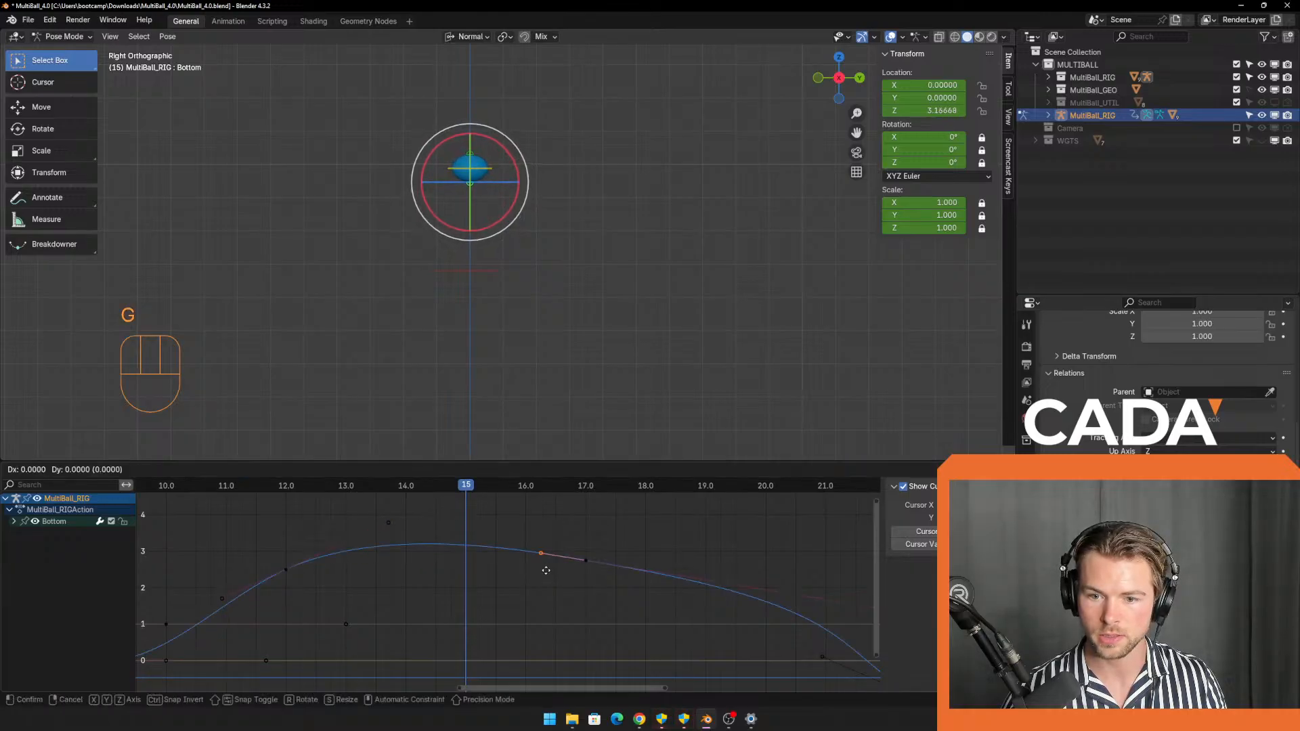
left_click(547, 564)
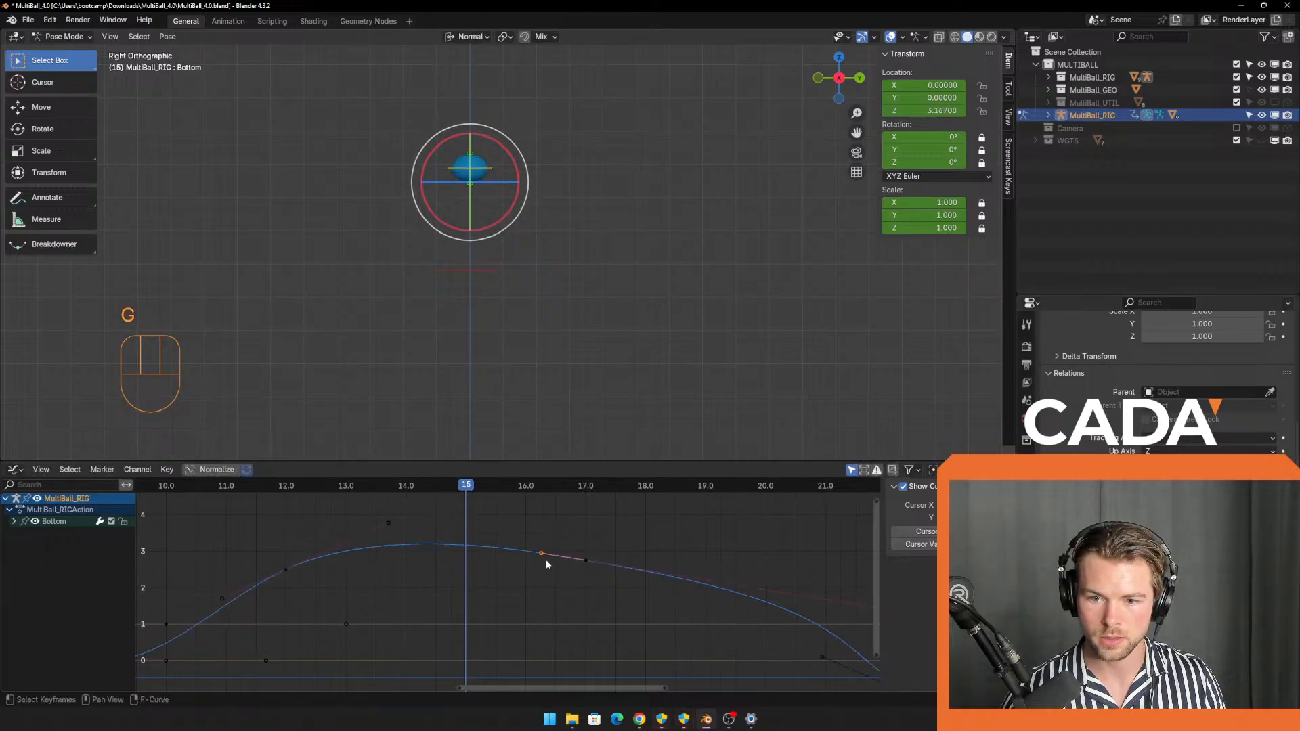
key("g")
key("x")
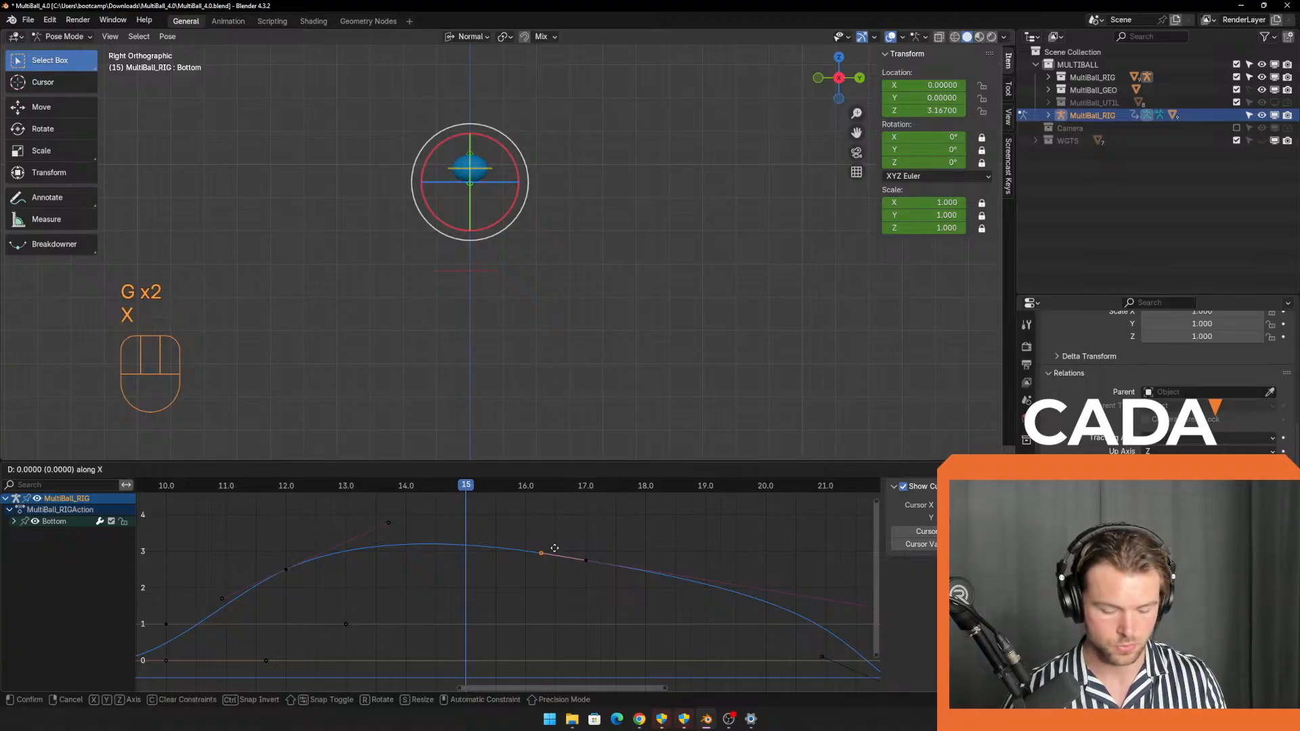
left_click(504, 537)
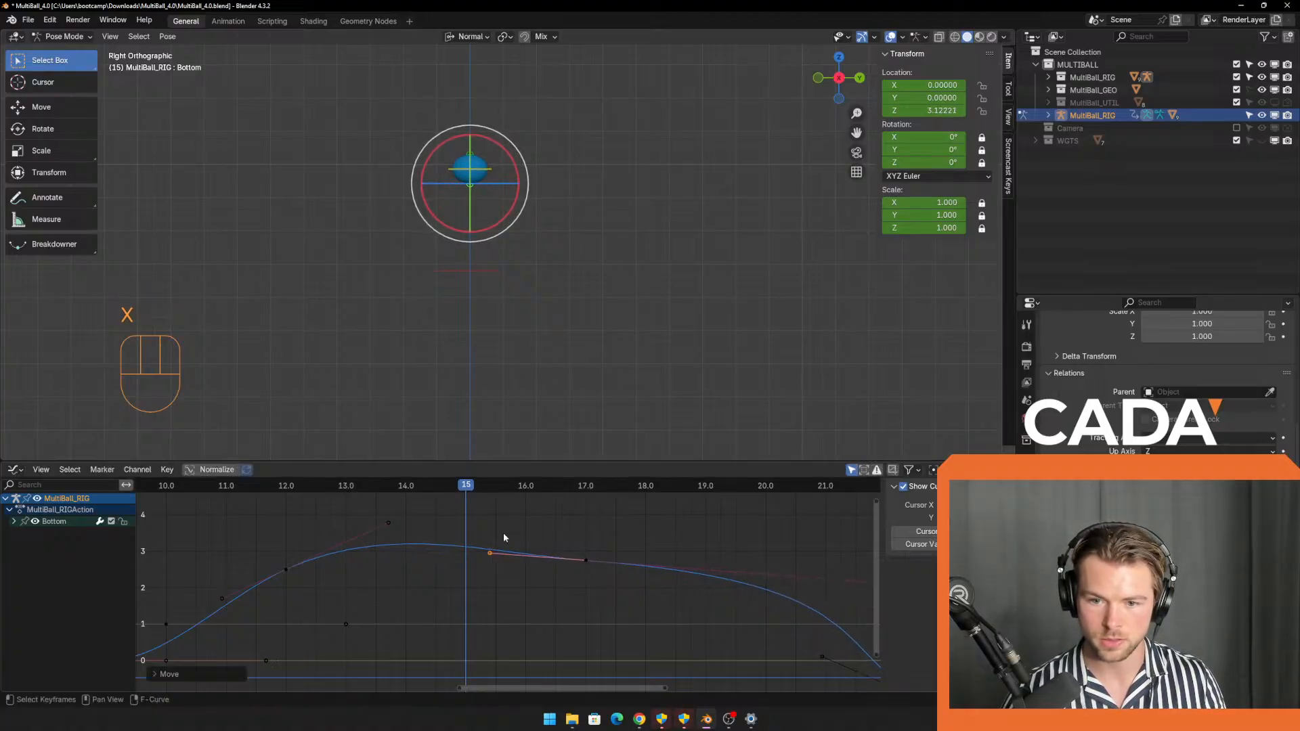
key("g")
key("y")
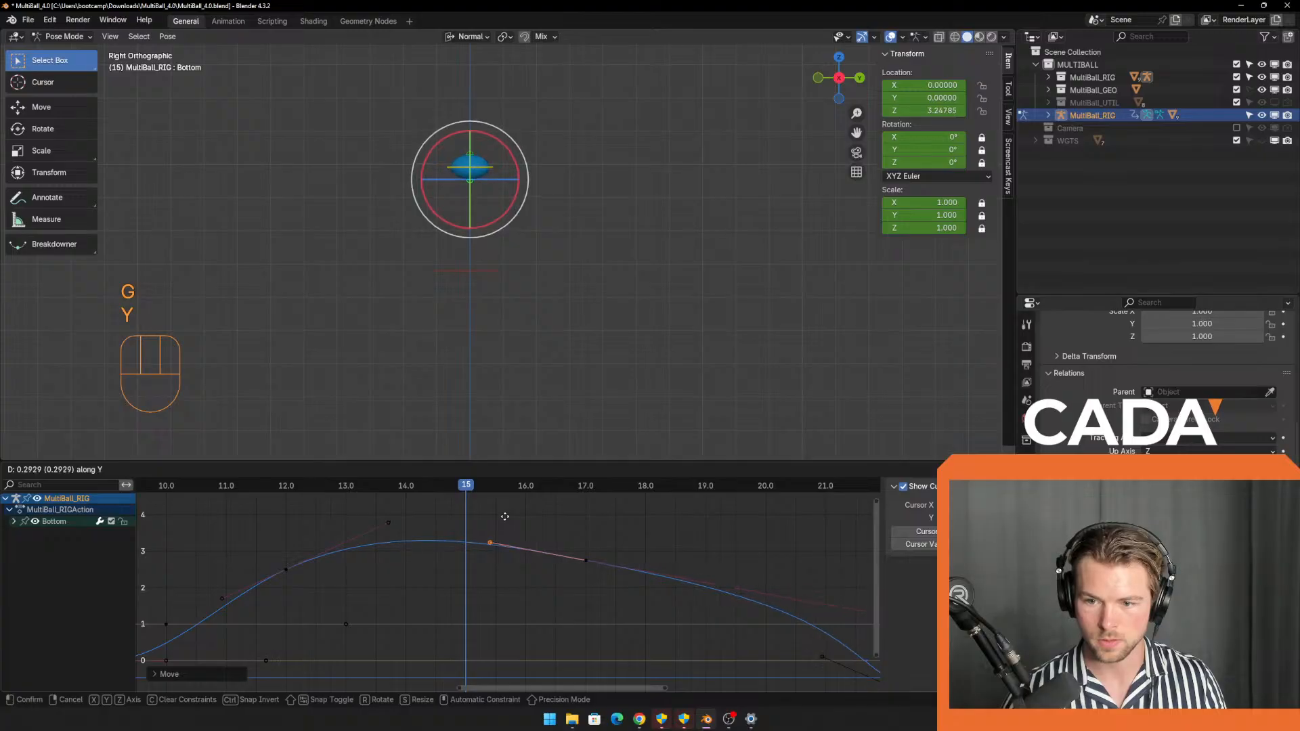
left_click(505, 515)
Shorten and raise the outgoing handle of the Bottom control's keyframe 17 to about frame 20.7 and value 1.4.
scroll(522, 529, "down", 1)
middle_click_drag(789, 588, 706, 568)
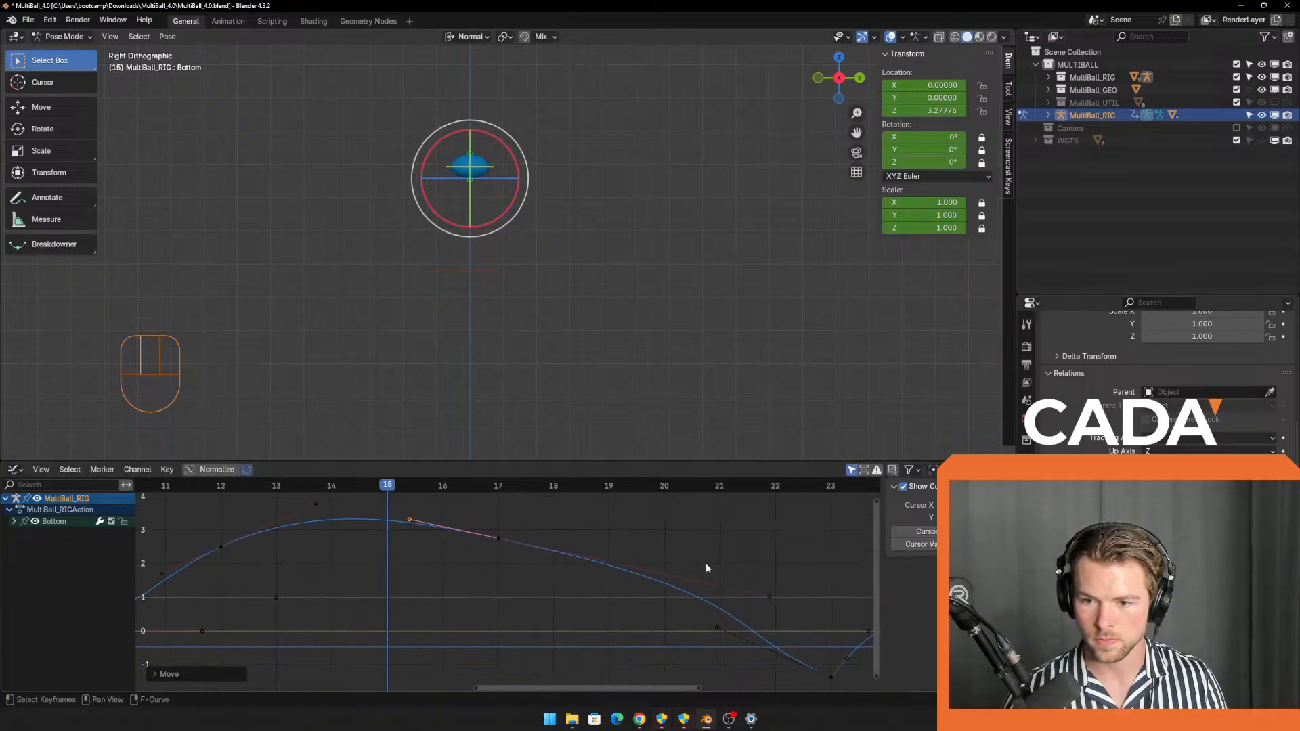
left_click_drag(811, 555, 724, 613)
key("g")
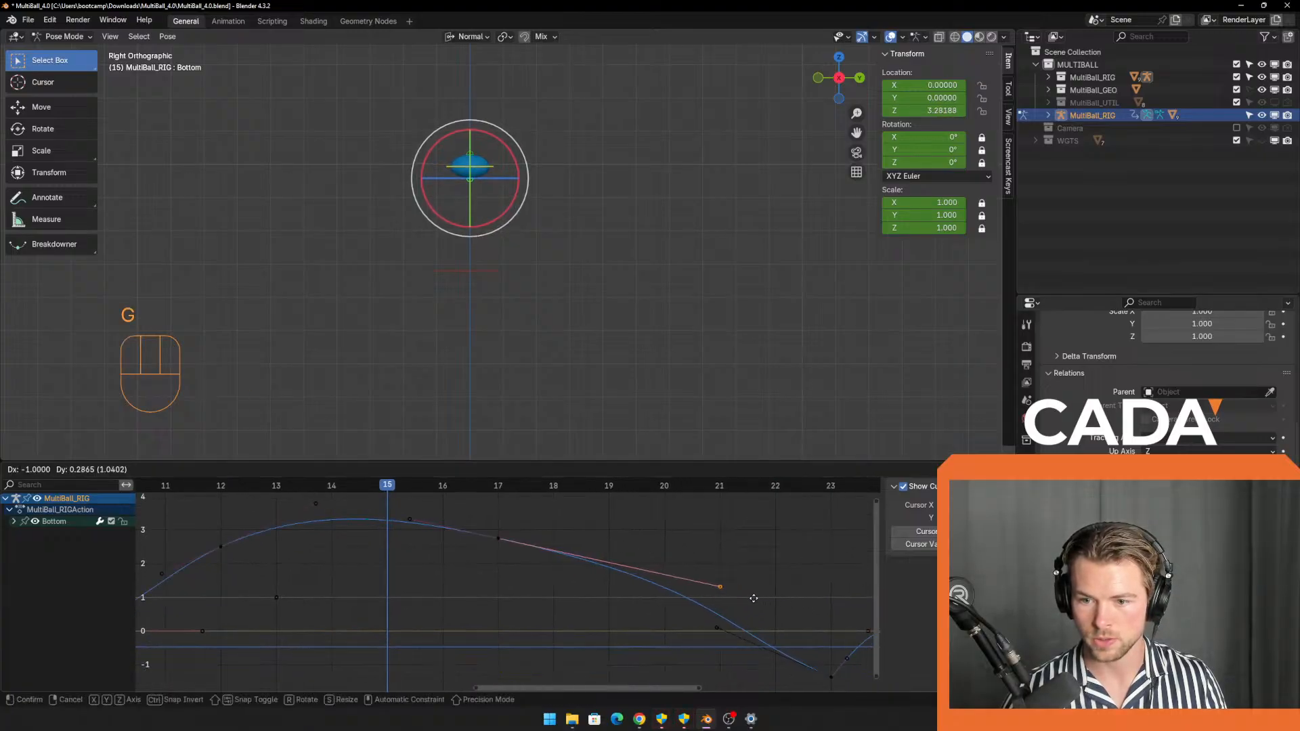
left_click(740, 598)
Go to frame 16 and slightly lower the outgoing handle of the Bottom control's keyframe 12.
middle_click_drag(403, 554, 463, 572, "shift")
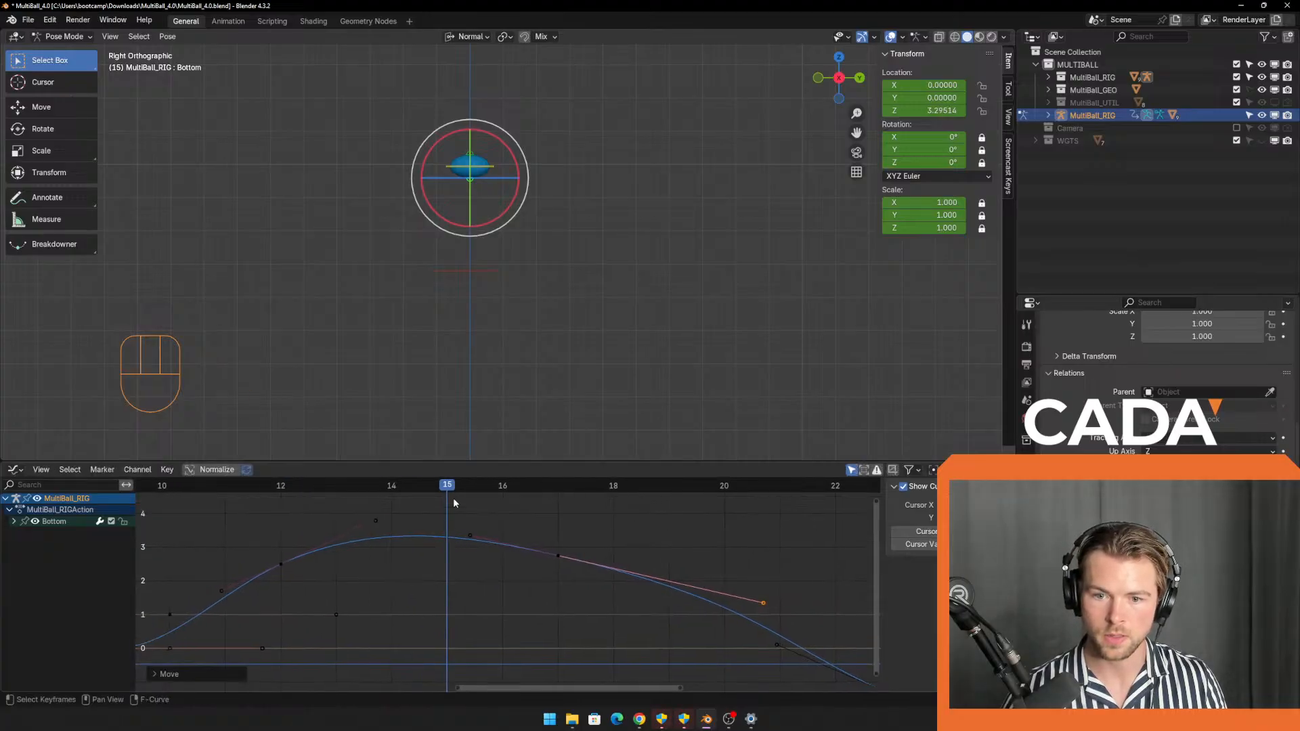
left_click_drag(451, 486, 476, 506)
left_click_drag(334, 511, 397, 531)
key("g")
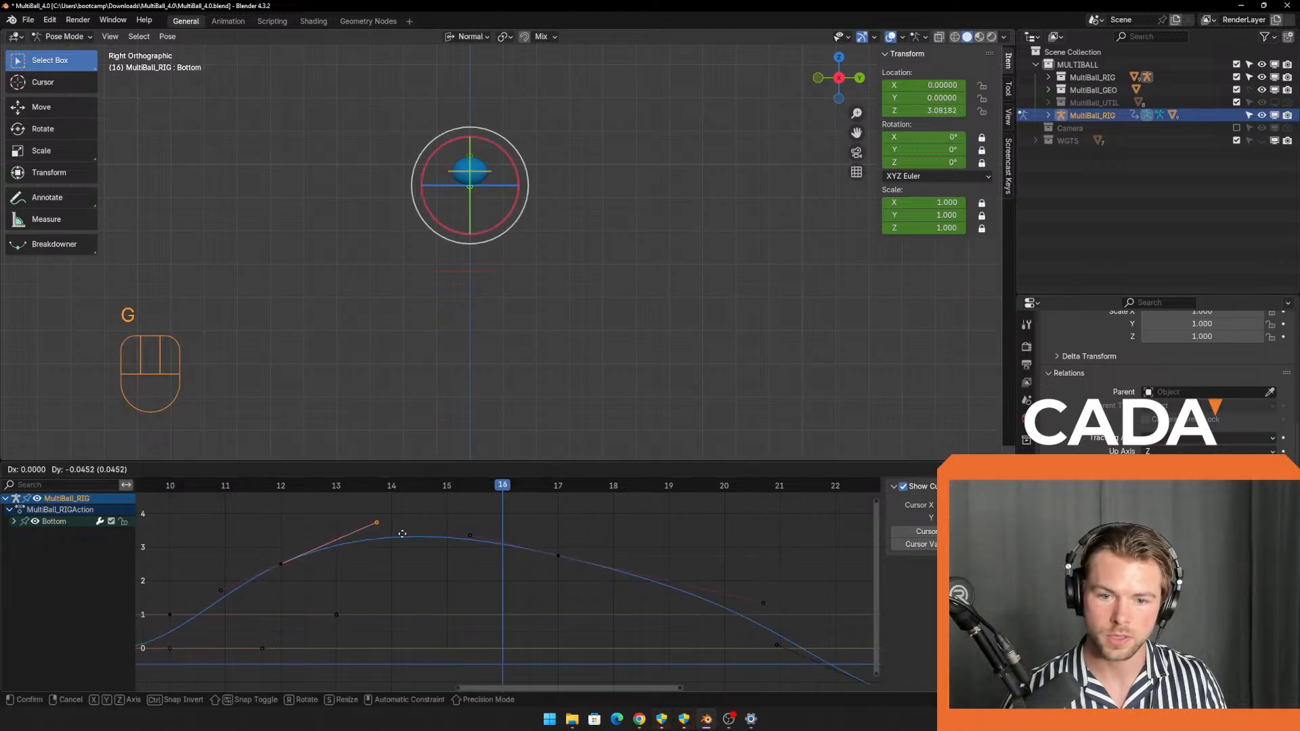
left_click(403, 535)
left_click_drag(315, 510, 293, 591)
left_click(249, 542)
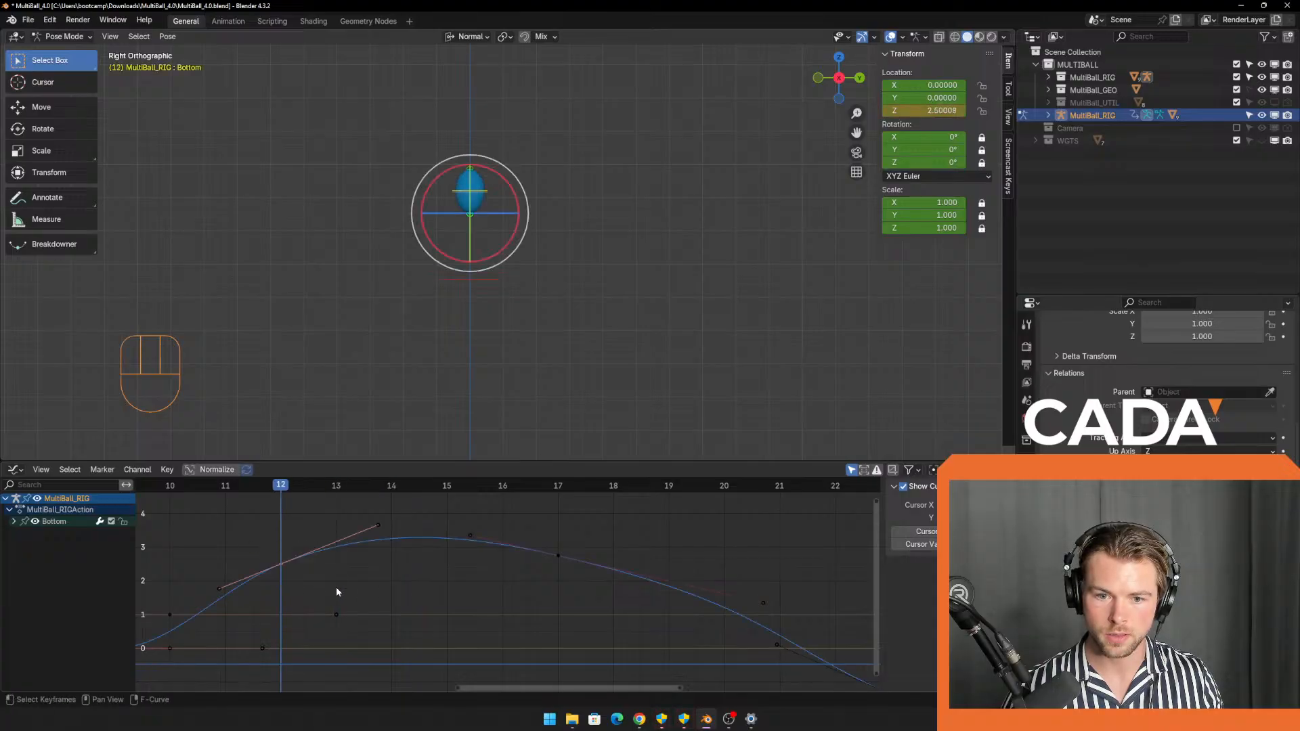
key("g")
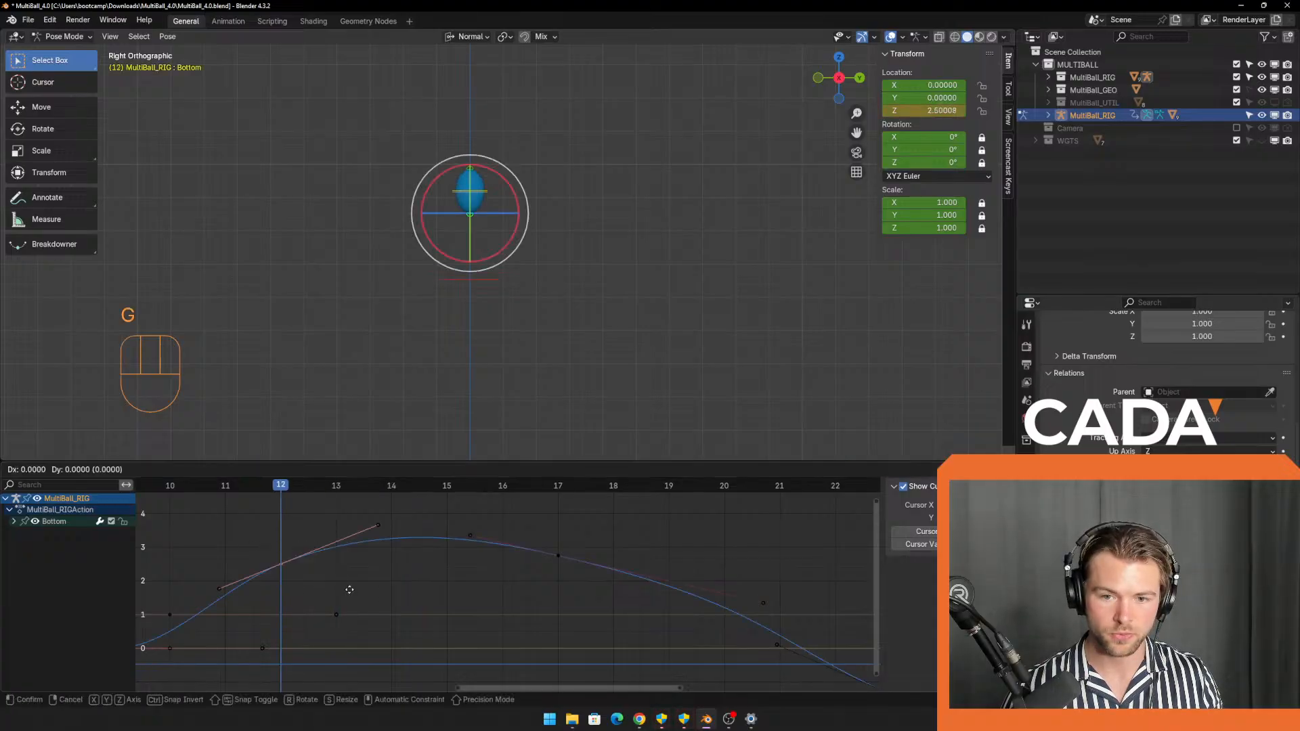
key("y")
right_click(343, 580)
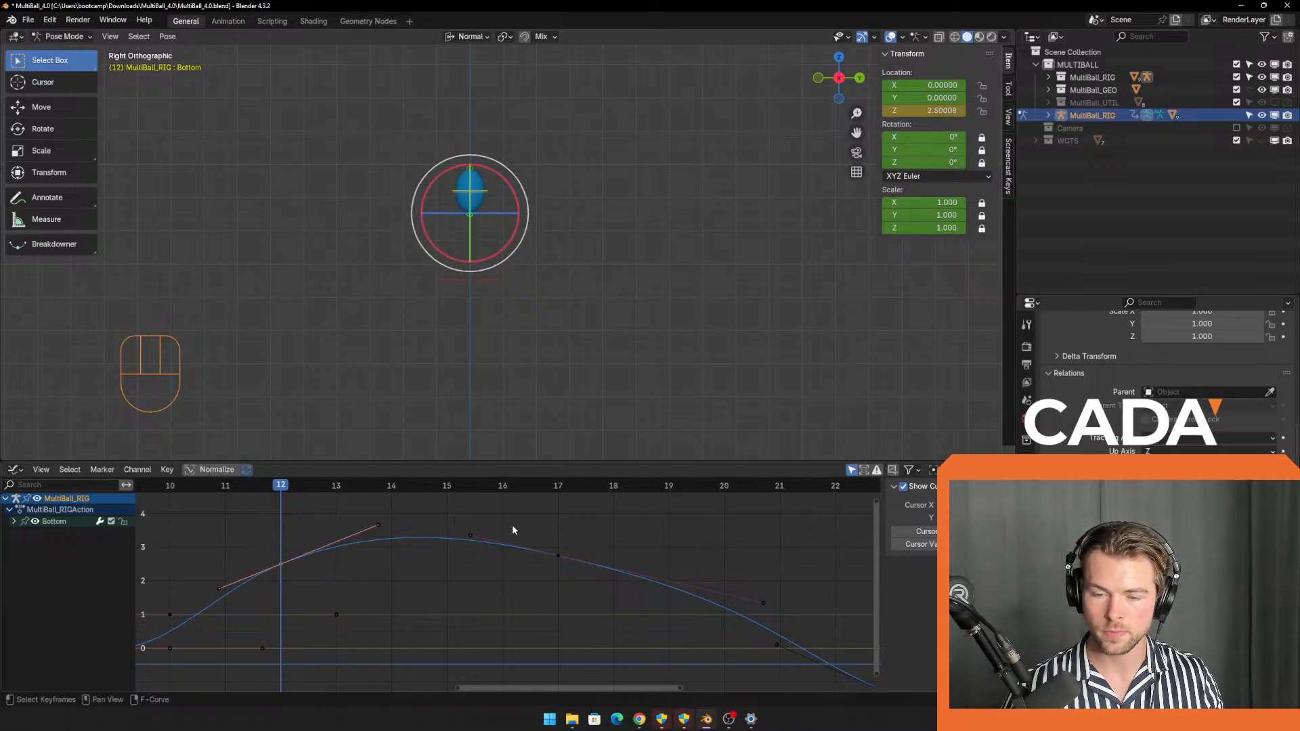
Raise the Bottom control's keyframe 17 vertically by about 0.15.
left_click_drag(512, 522, 589, 574)
key("g")
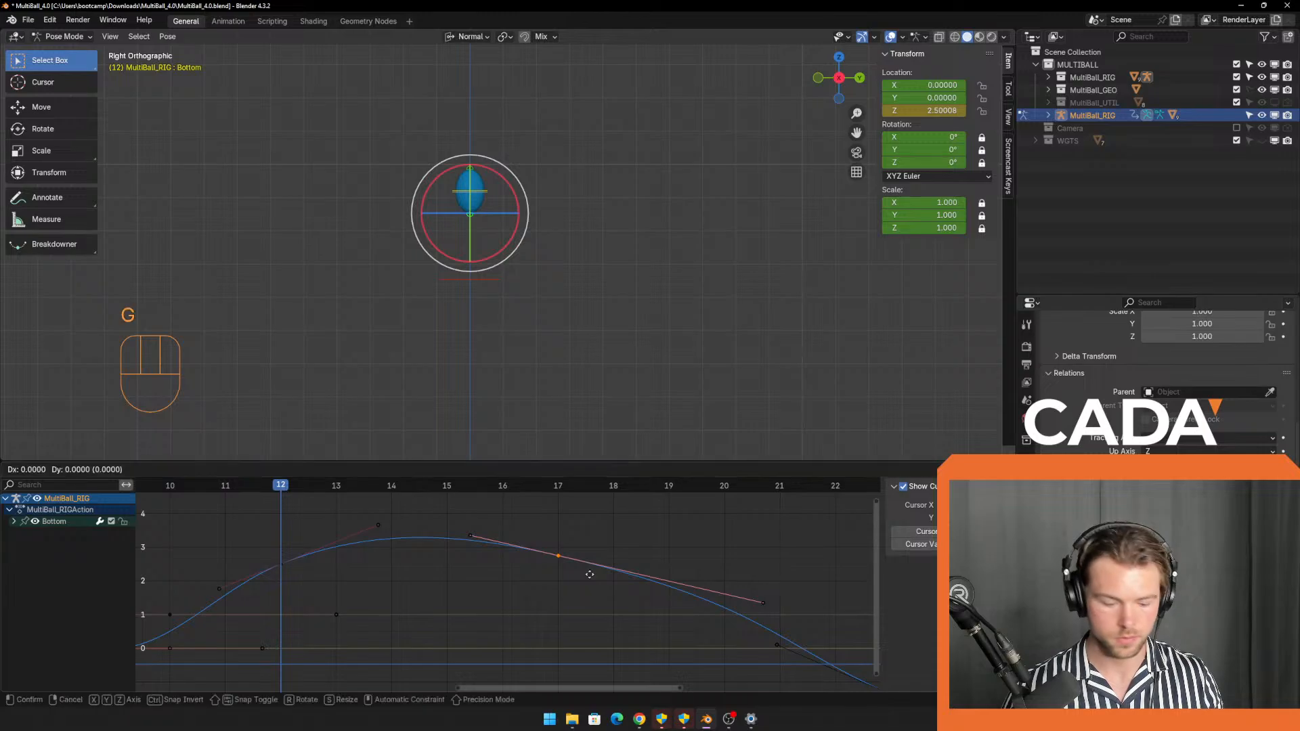
key("y")
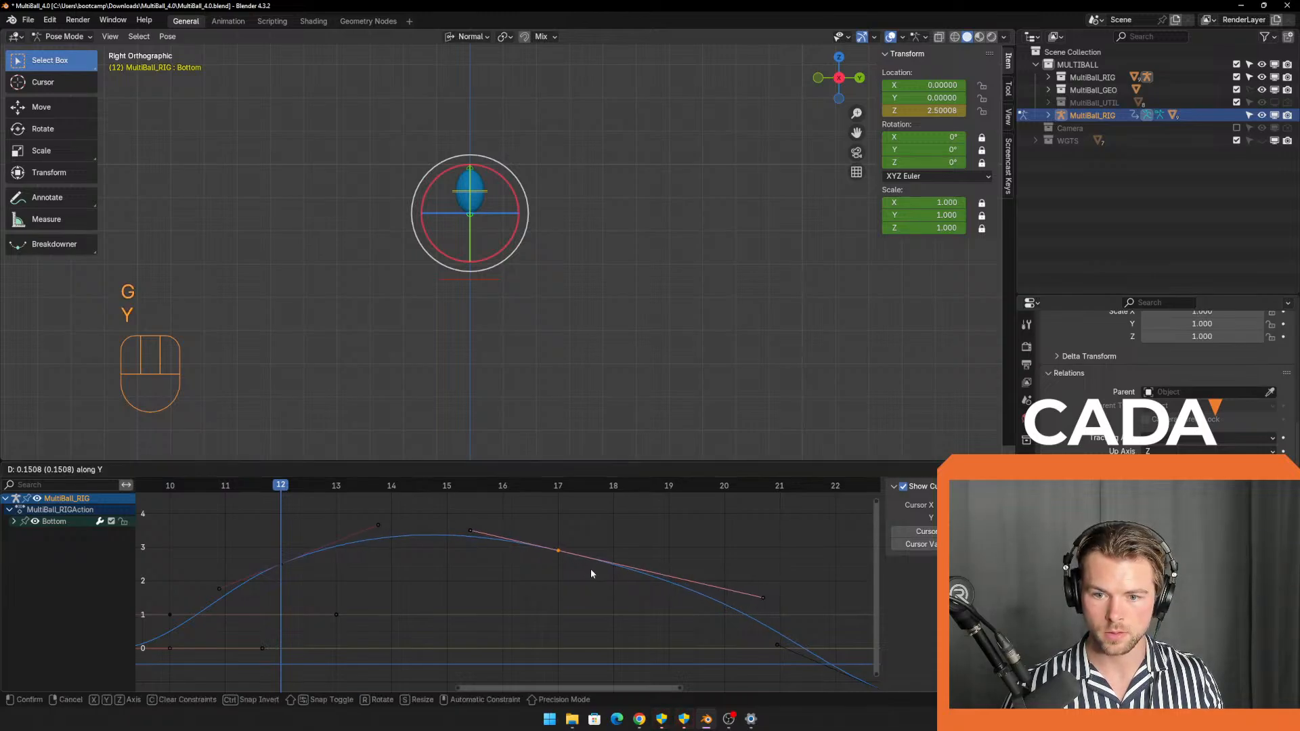
left_click(591, 573)
left_click(469, 530)
Scrub to frame 13, hide the MultiBall_RIG armature again and play the animation to check the reshaped arc.
left_click_drag(273, 486, 328, 539)
left_click(650, 339)
left_click(1261, 116)
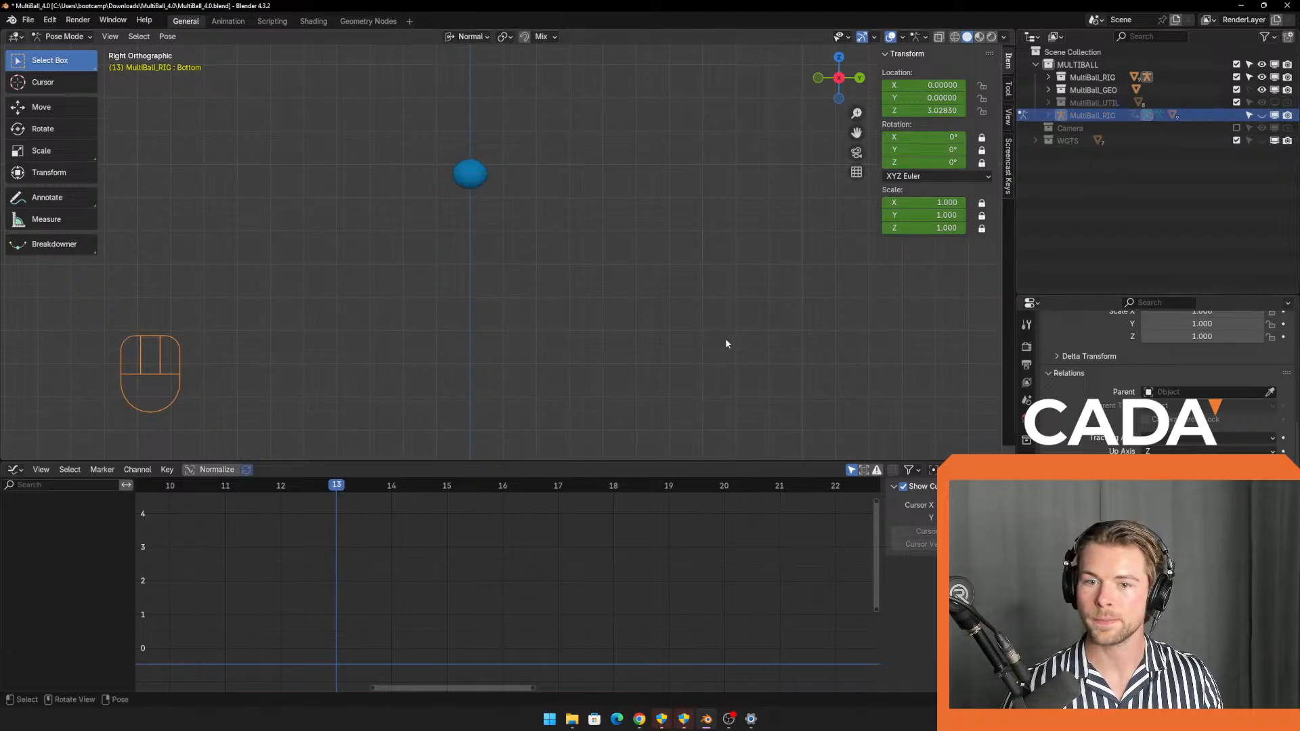
left_click(601, 351)
key("space")
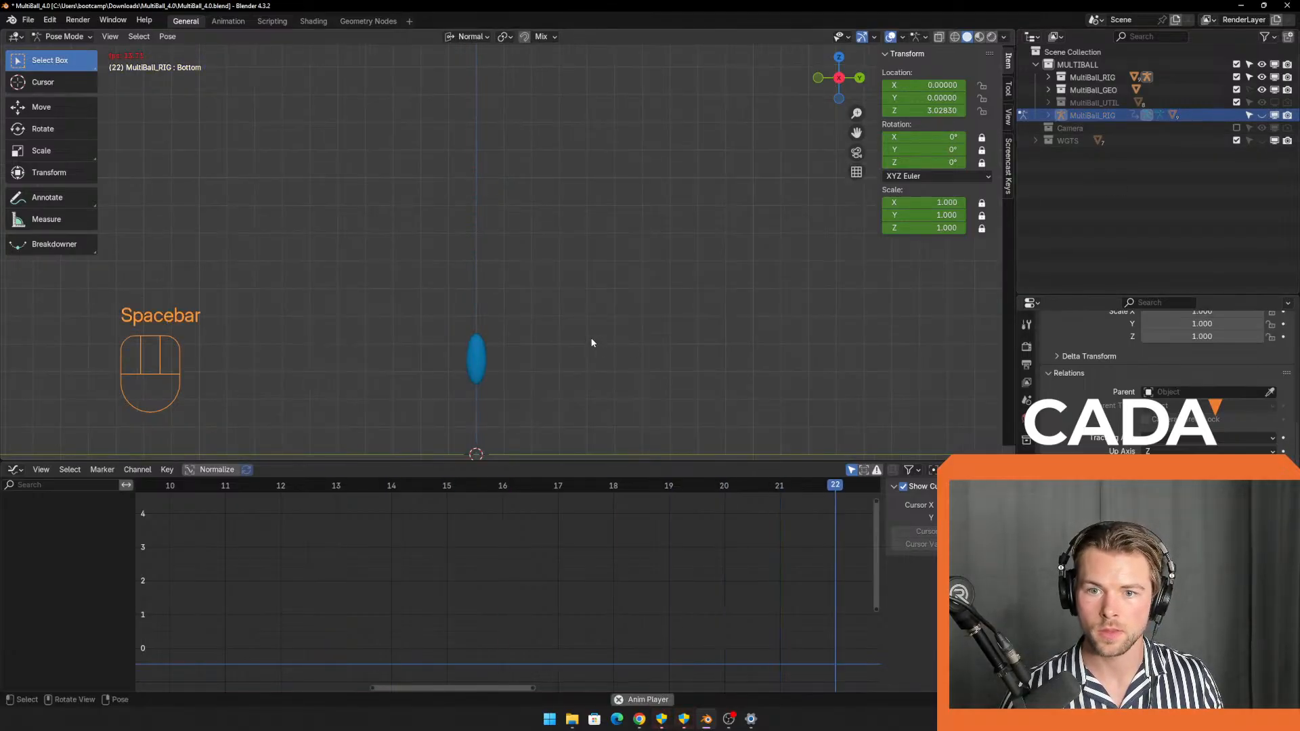
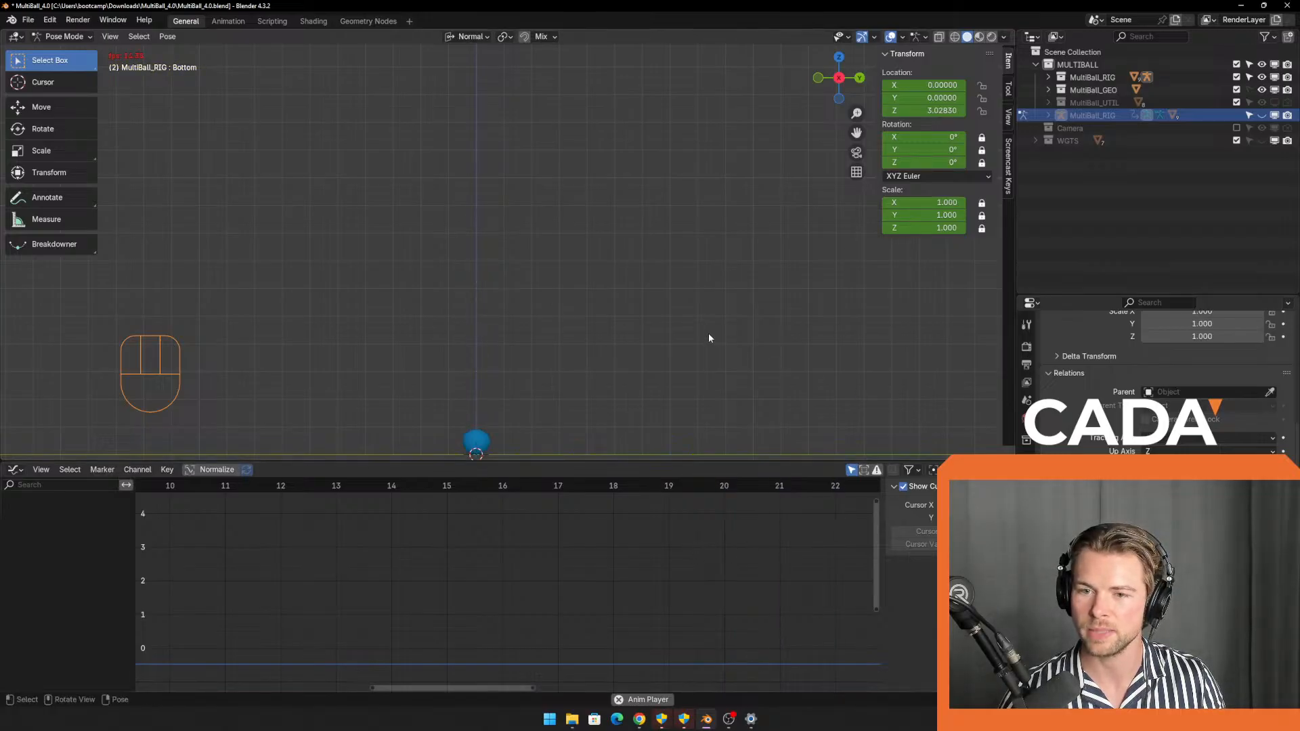
key("space")
Go to frame 10, unhide the MultiBall_RIG armature and select the Top control.
left_click(226, 487)
scroll(251, 520, "down", 2)
middle_click_drag(286, 547, 516, 599)
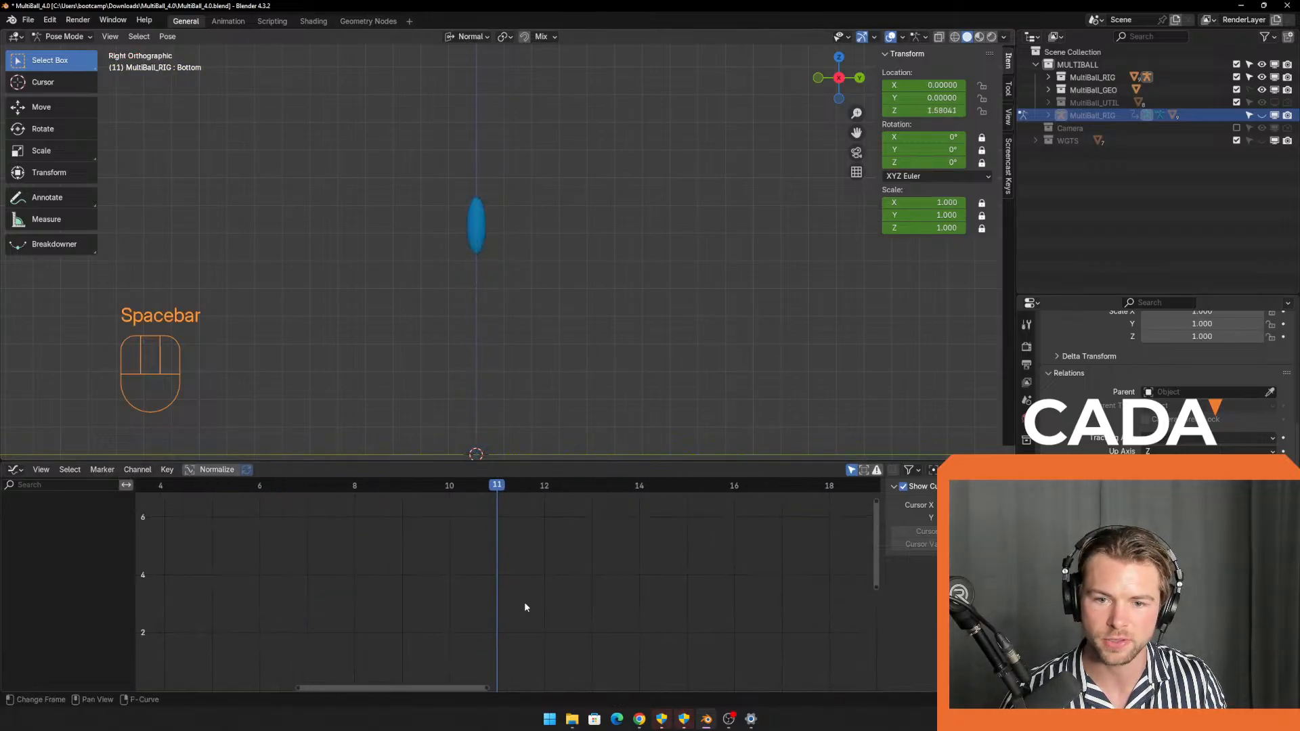
left_click_drag(496, 486, 451, 520)
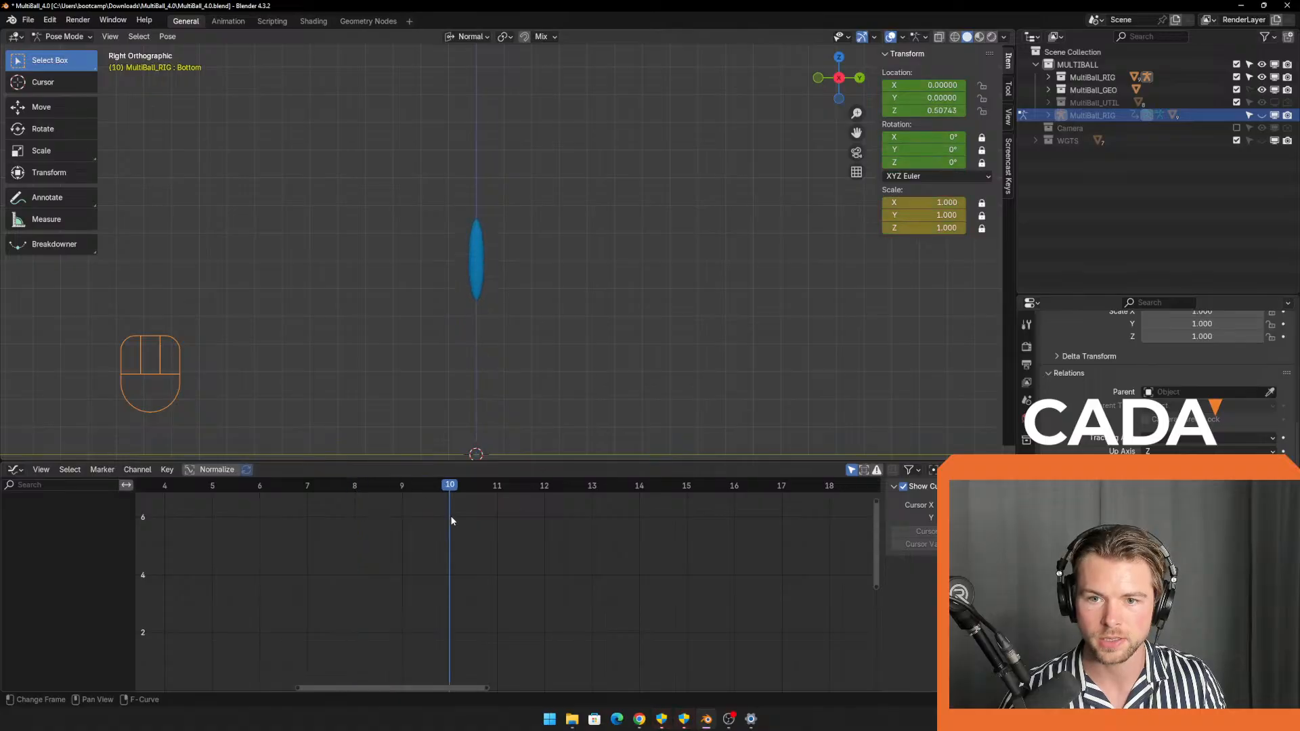
left_click(1261, 115)
scroll(482, 286, "up", 2)
left_click(463, 206)
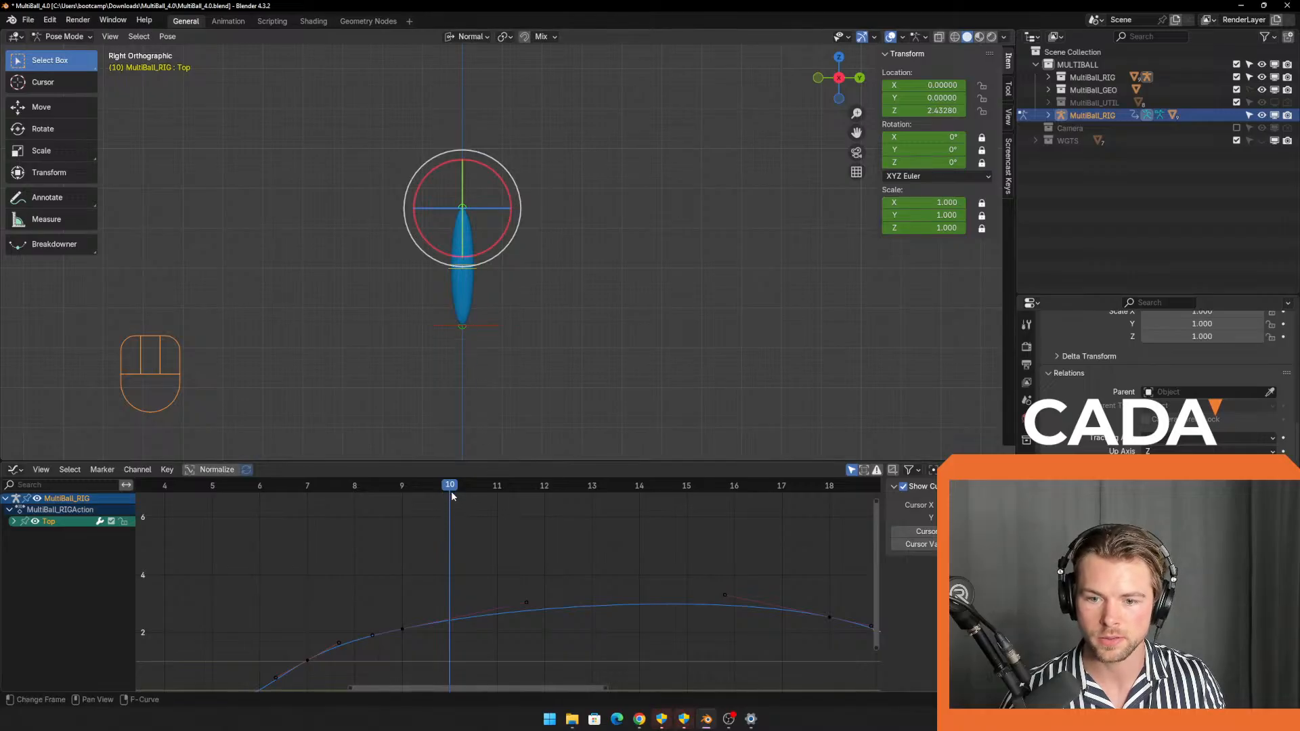
Go to frame 9, raise the Top control's keyframe 9 vertically by about 0.5 and scrub around it to check the pose.
left_click_drag(452, 486, 416, 516)
scroll(419, 575, "down", 1)
left_click_drag(408, 593, 421, 621)
key("g")
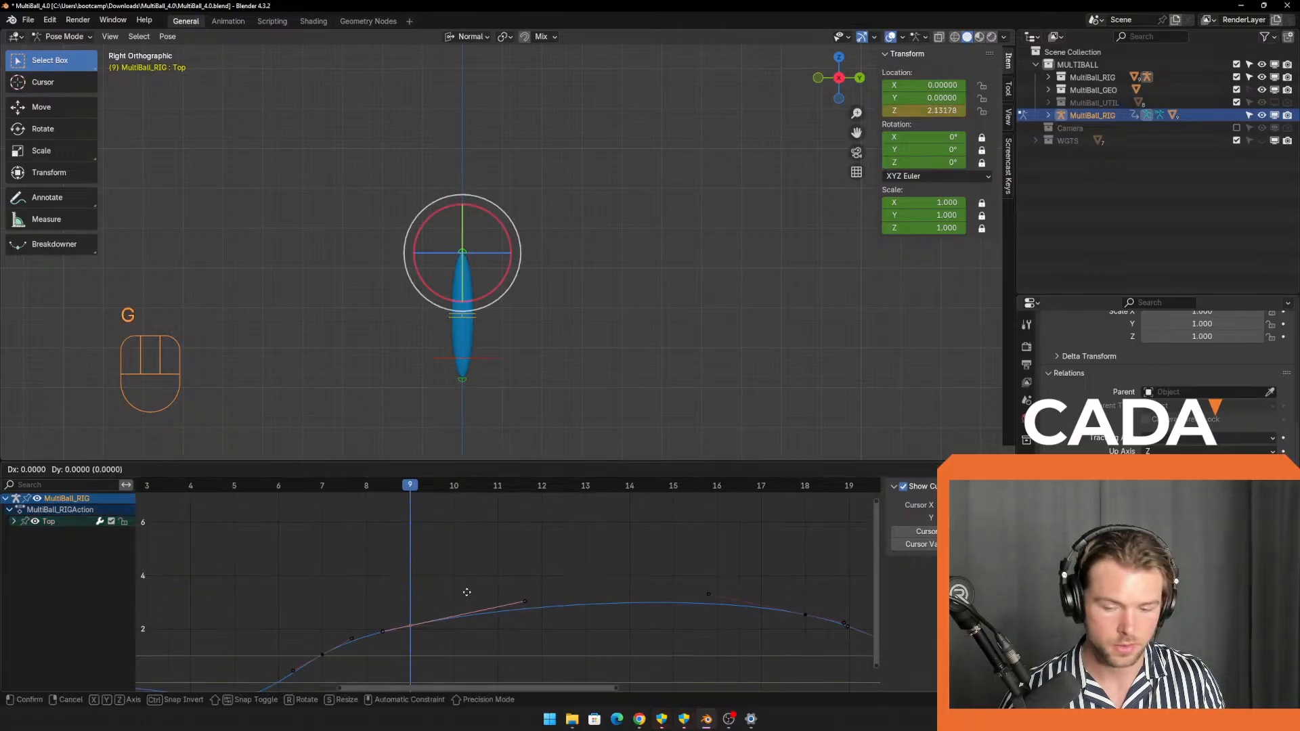
key("y")
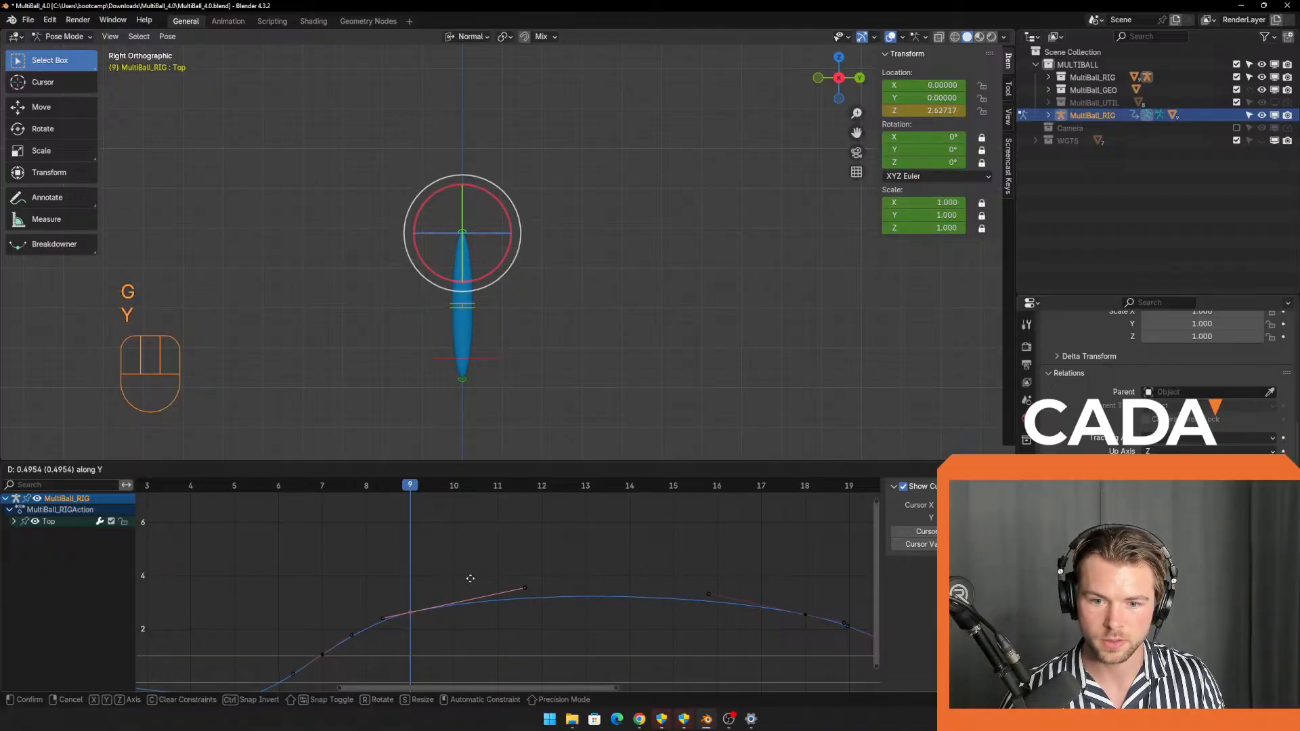
left_click(470, 578)
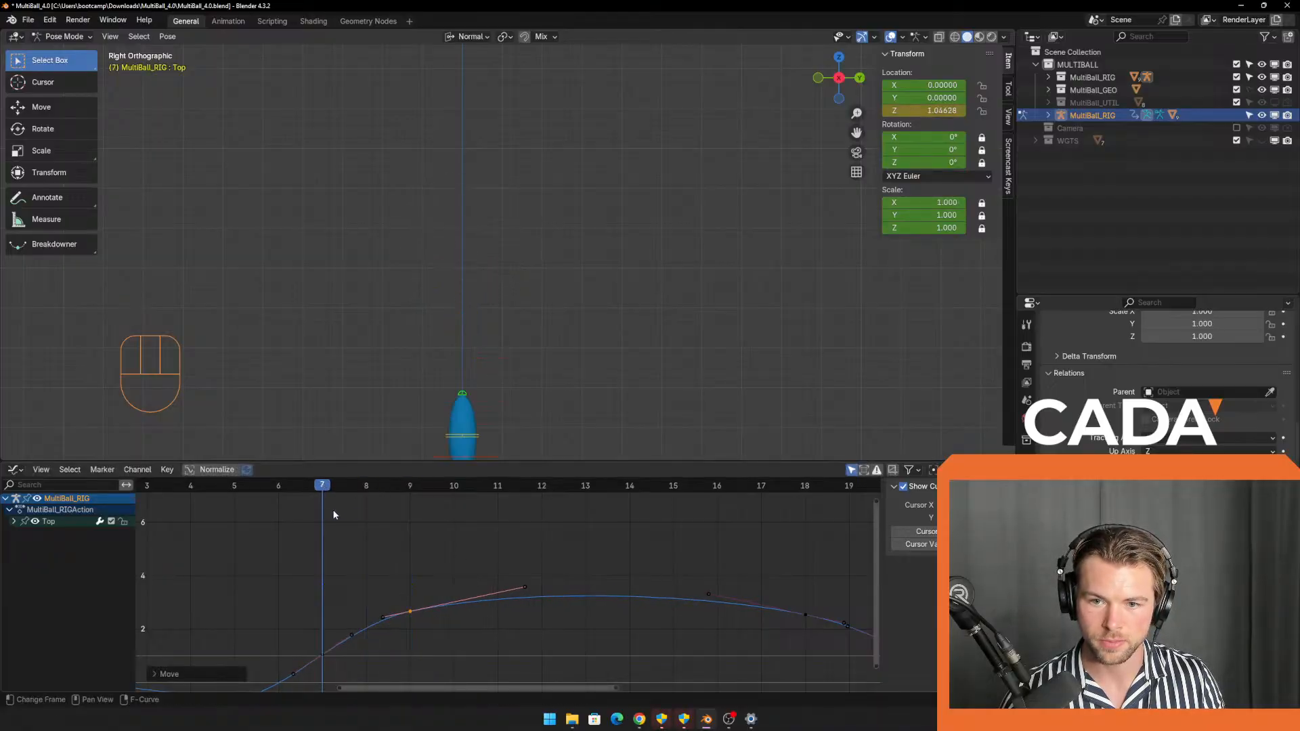
left_click_drag(439, 507, 409, 542)
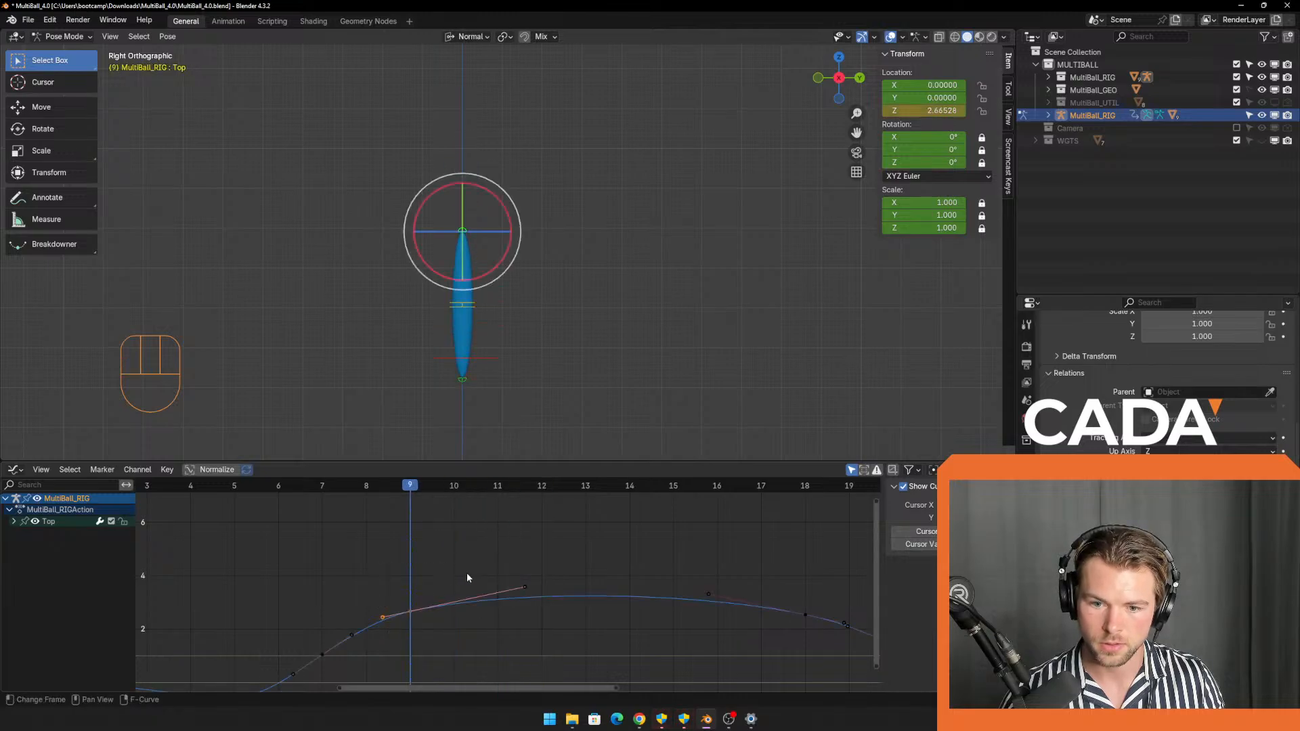
left_click(482, 584)
key("h")
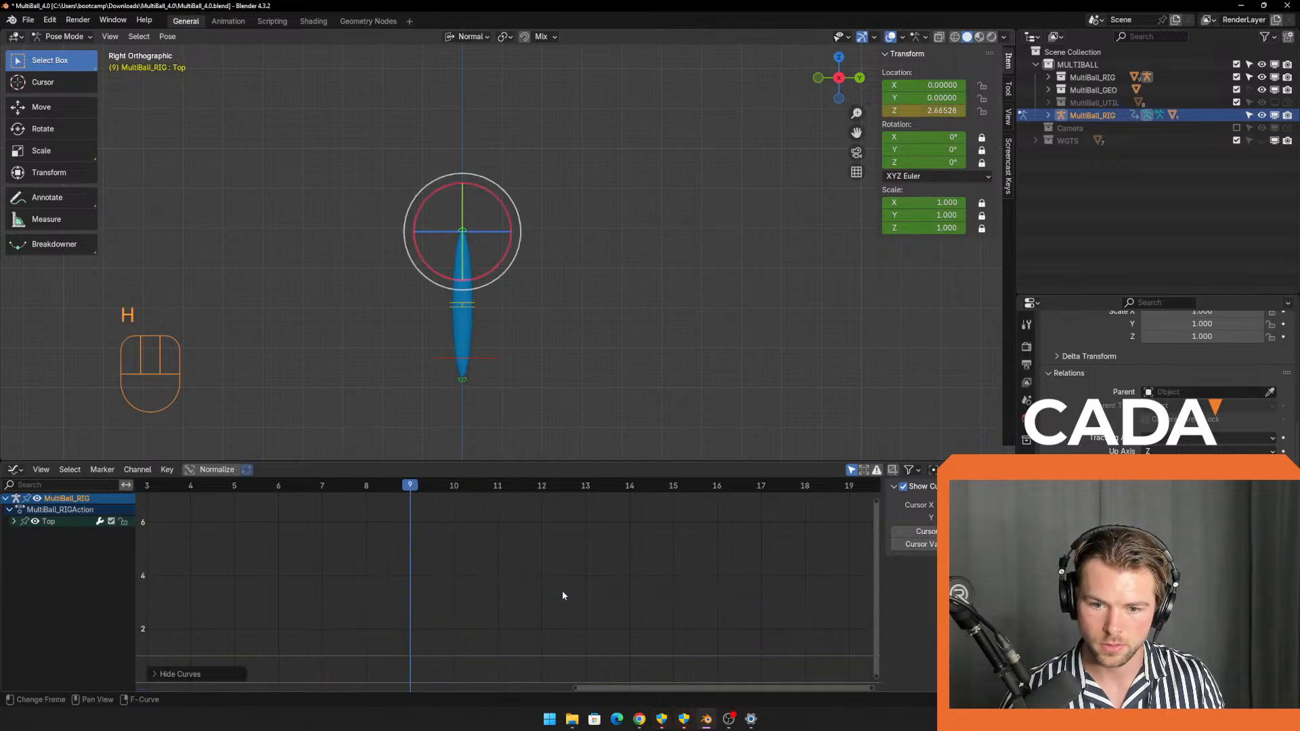
key("ctrl+z")
key("ctrl+z")
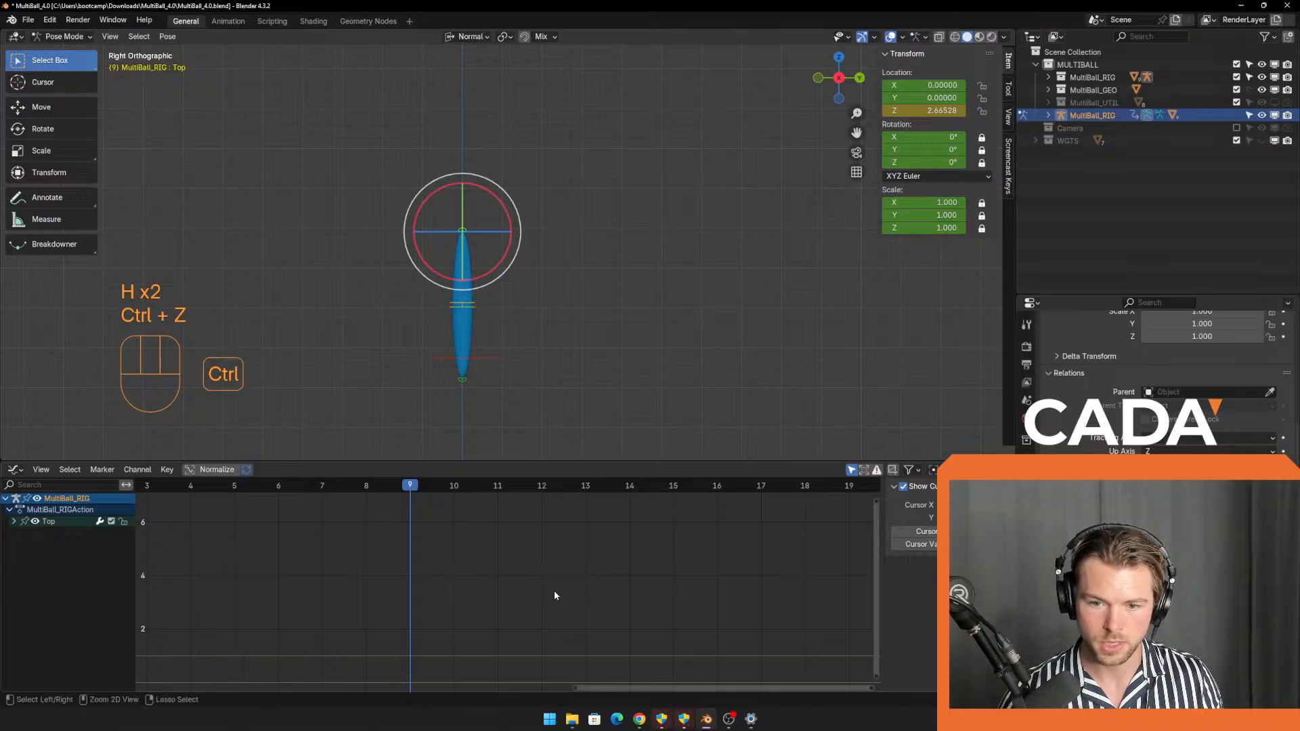
mouse_move(551, 590)
left_mouse_down()
mouse_move(517, 571)
mouse_move(570, 598)
left_mouse_up()
key("h")
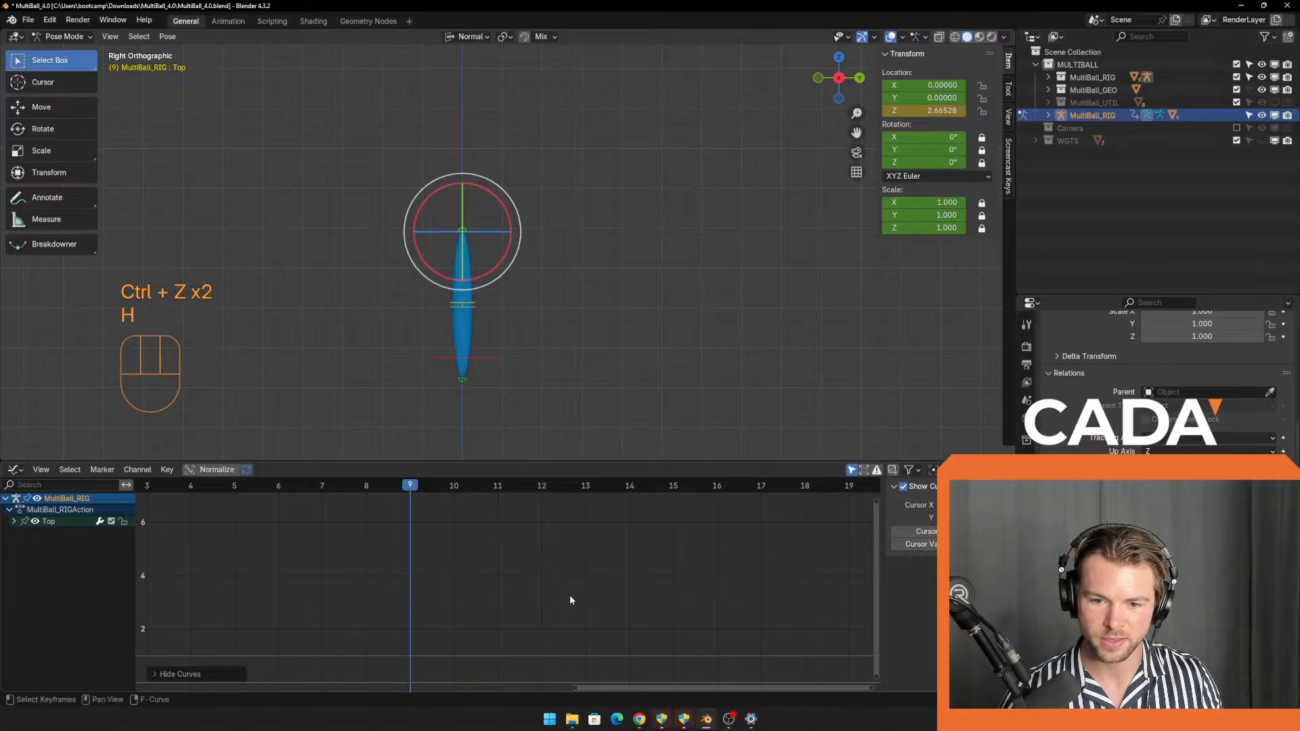
key("ctrl+z")
key("ctrl+z")
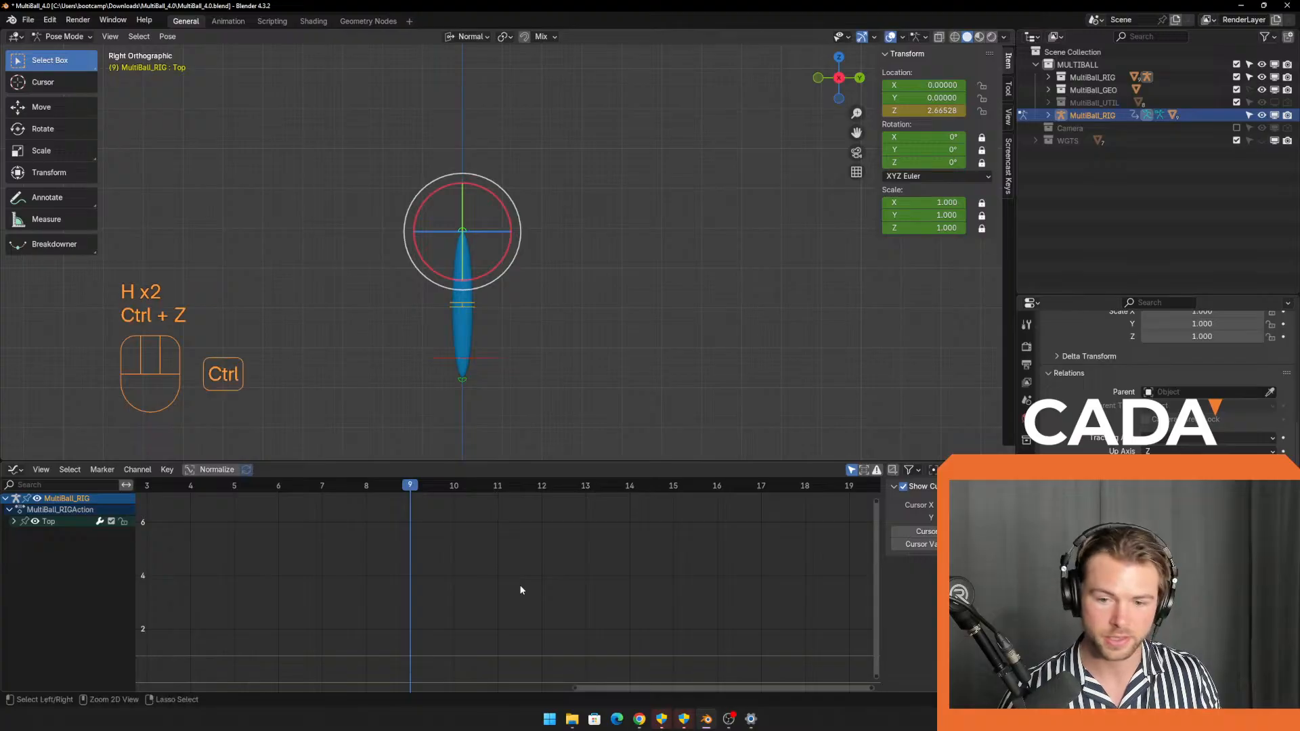
Shorten the outgoing handle of the Top control's keyframe 9 and raise it slightly.
left_click_drag(474, 567, 555, 639)
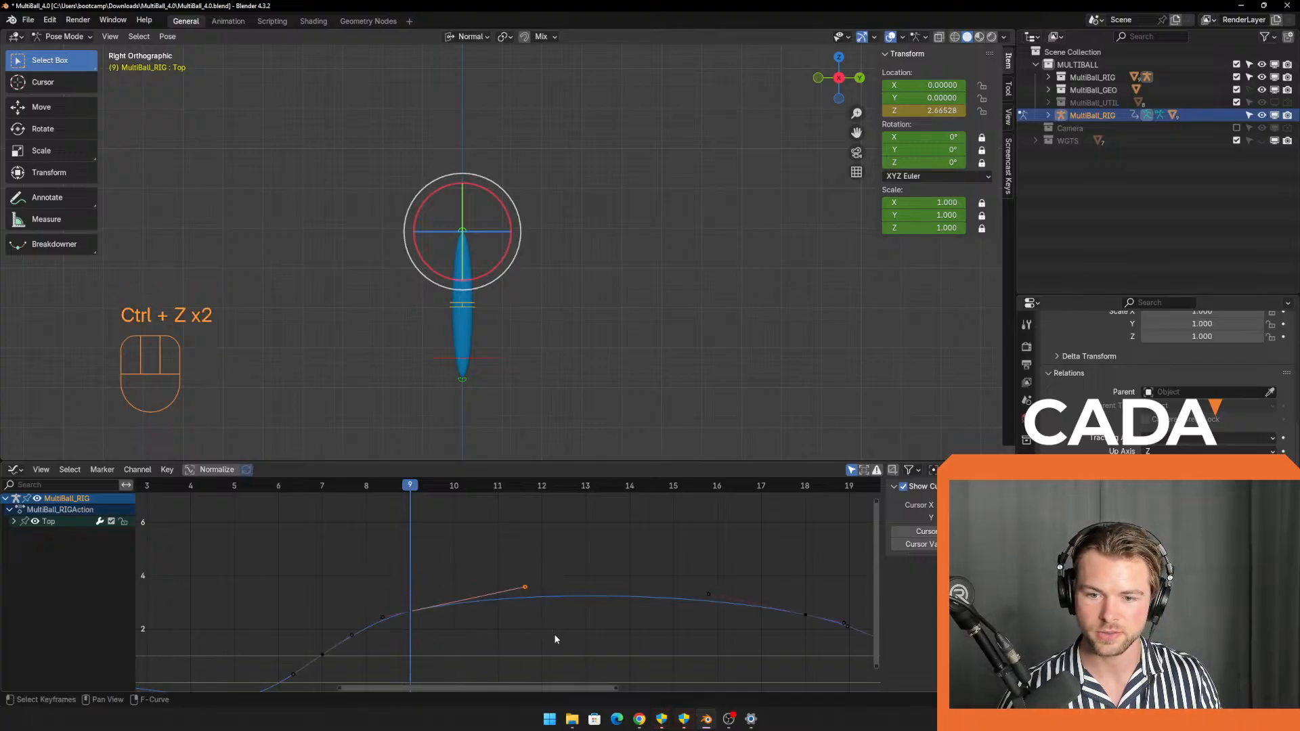
key("g")
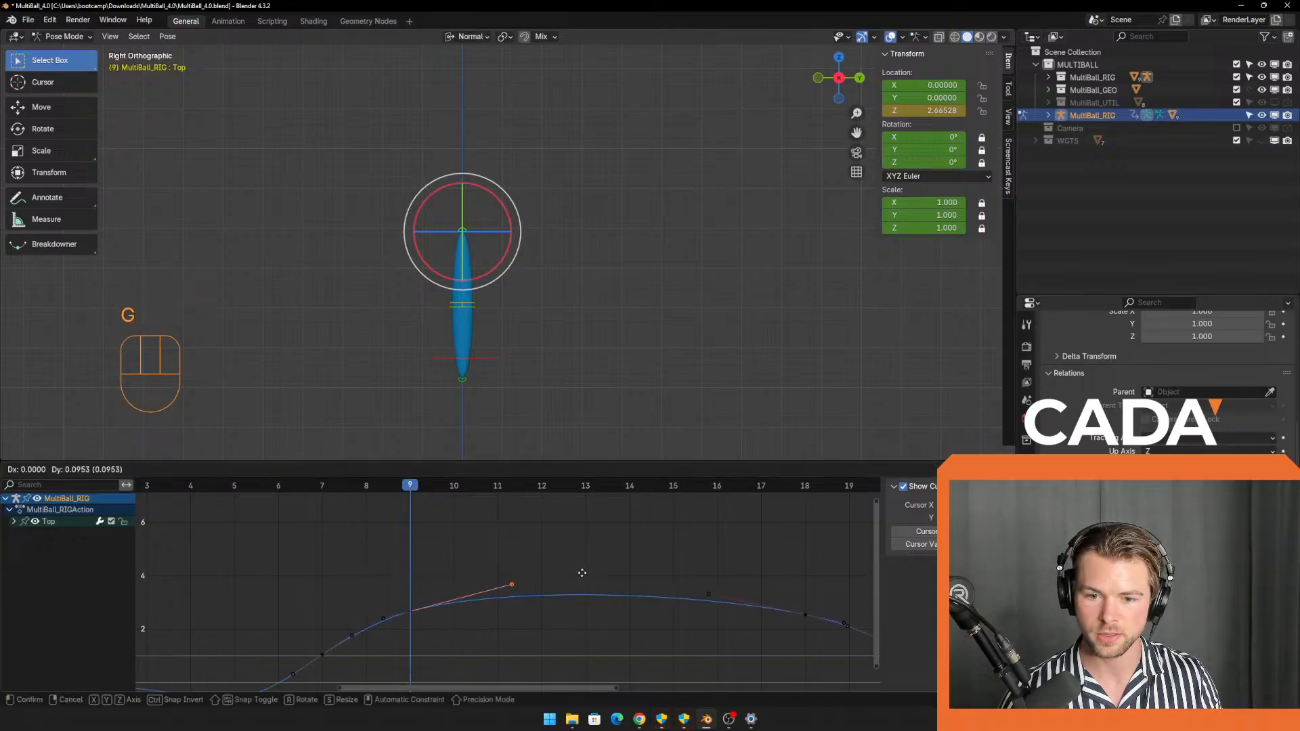
left_click(582, 570)
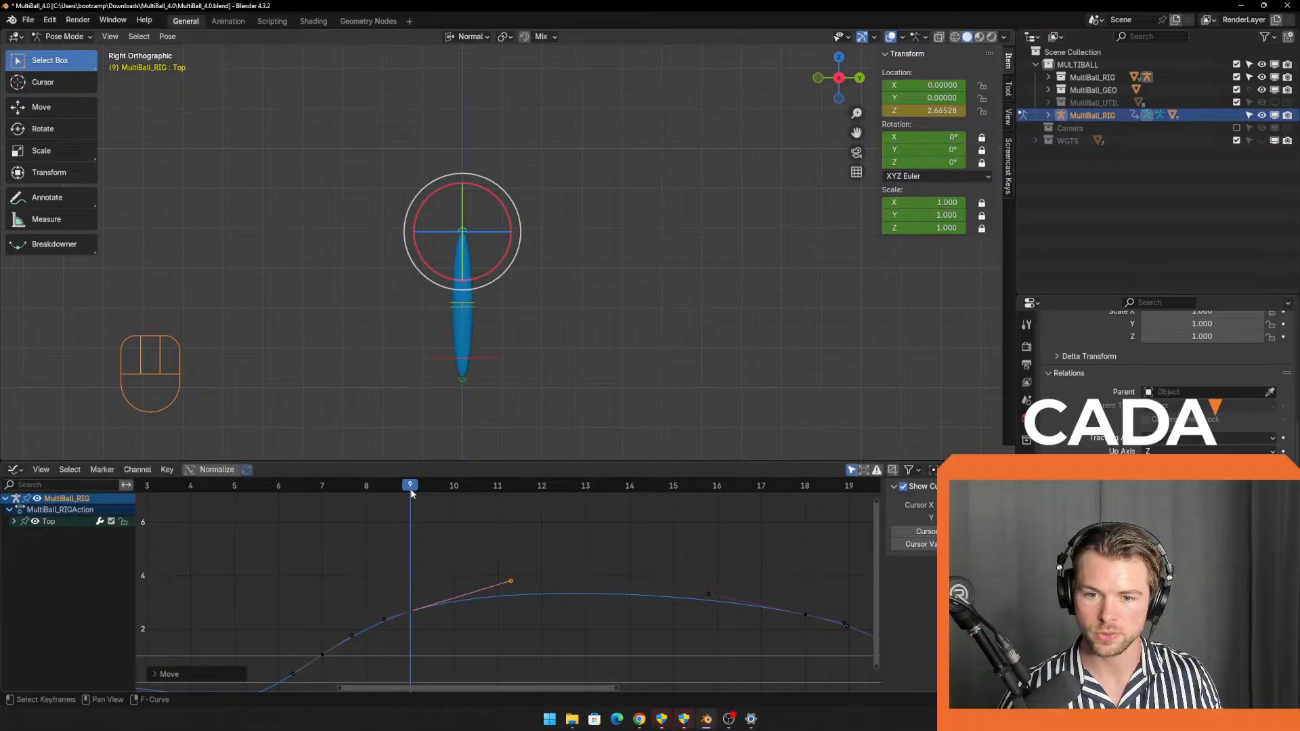
Scrub to frame 10, hide the MultiBall_RIG armature and play the animation to check the raised stretch.
left_click_drag(411, 490, 453, 507)
left_click(547, 378)
scroll(573, 360, "down", 3)
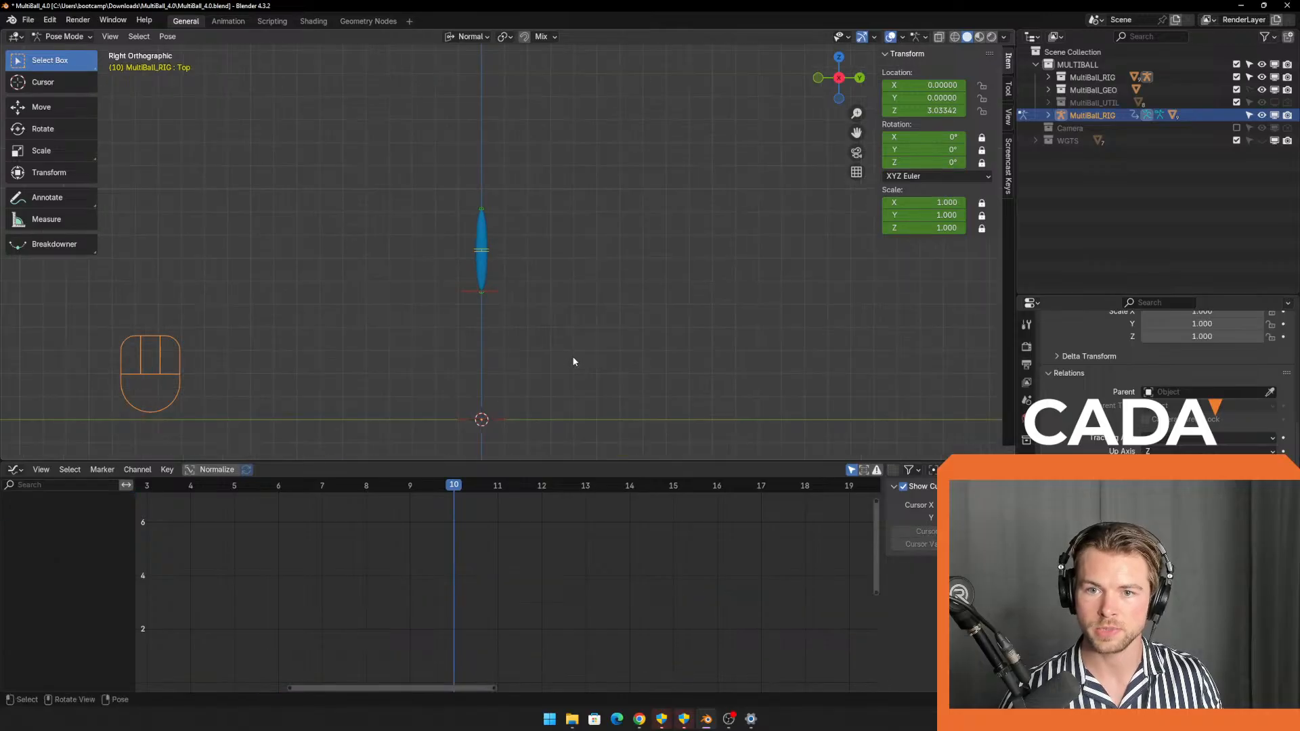
left_click(1261, 115)
key("space")
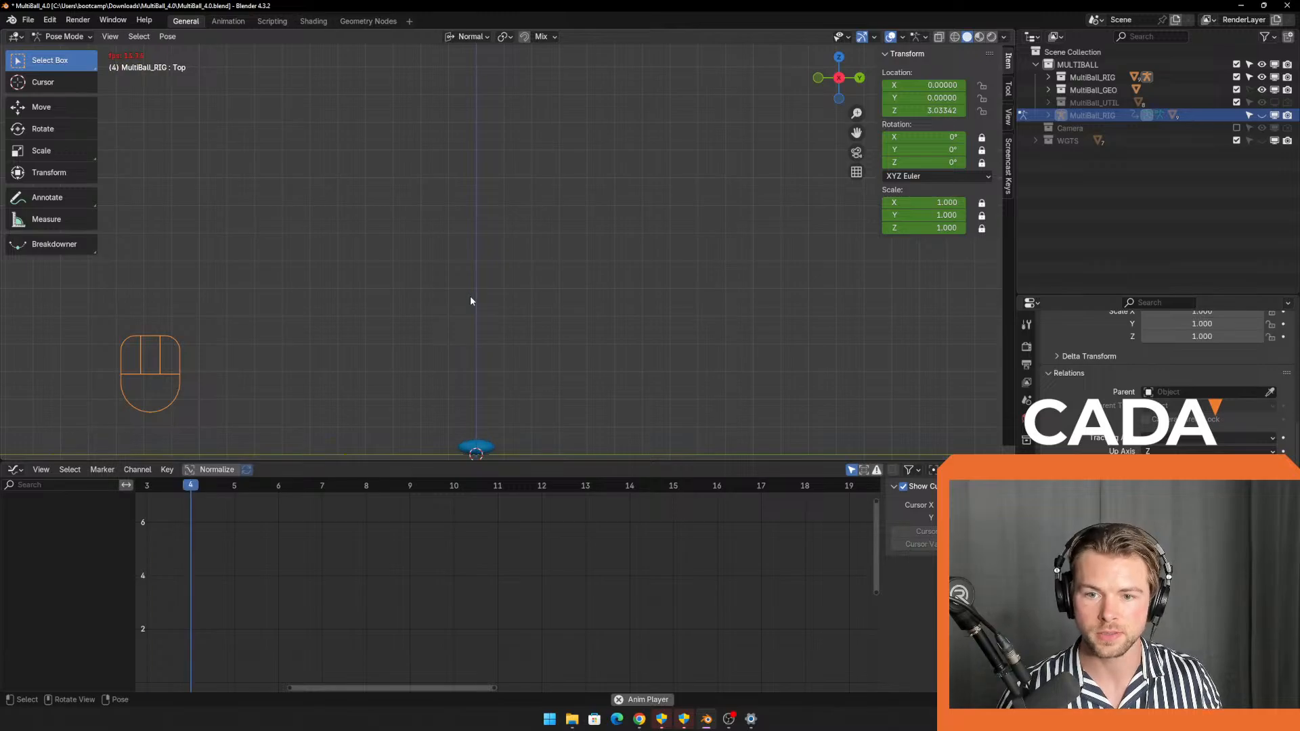
Unhide the MultiBall_RIG armature, stop playback and select the Top control at frame 8.
left_click(1261, 115)
key("space")
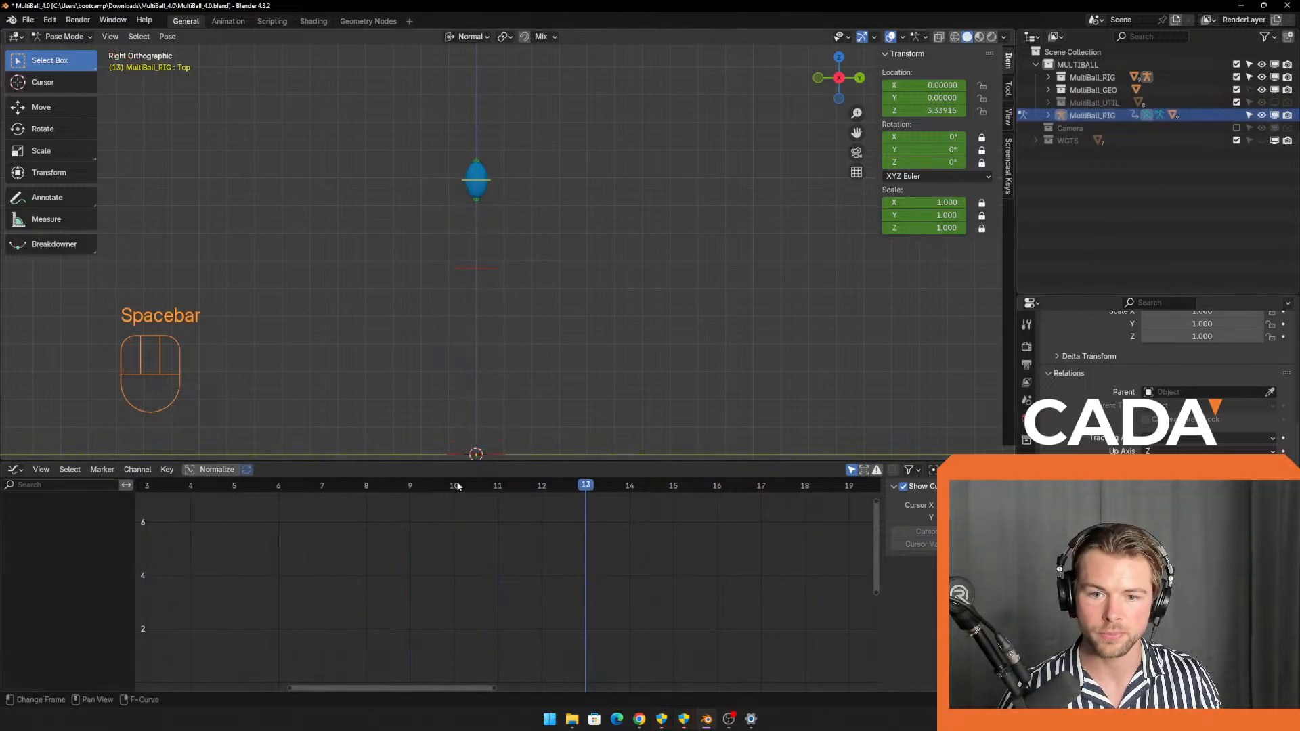
left_click_drag(452, 490, 363, 513)
middle_click_drag(446, 346, 465, 256, "shift")
left_click(480, 207)
Raise the Top control's keyframe 7 vertically by about 0.65.
scroll(347, 581, "down", 1)
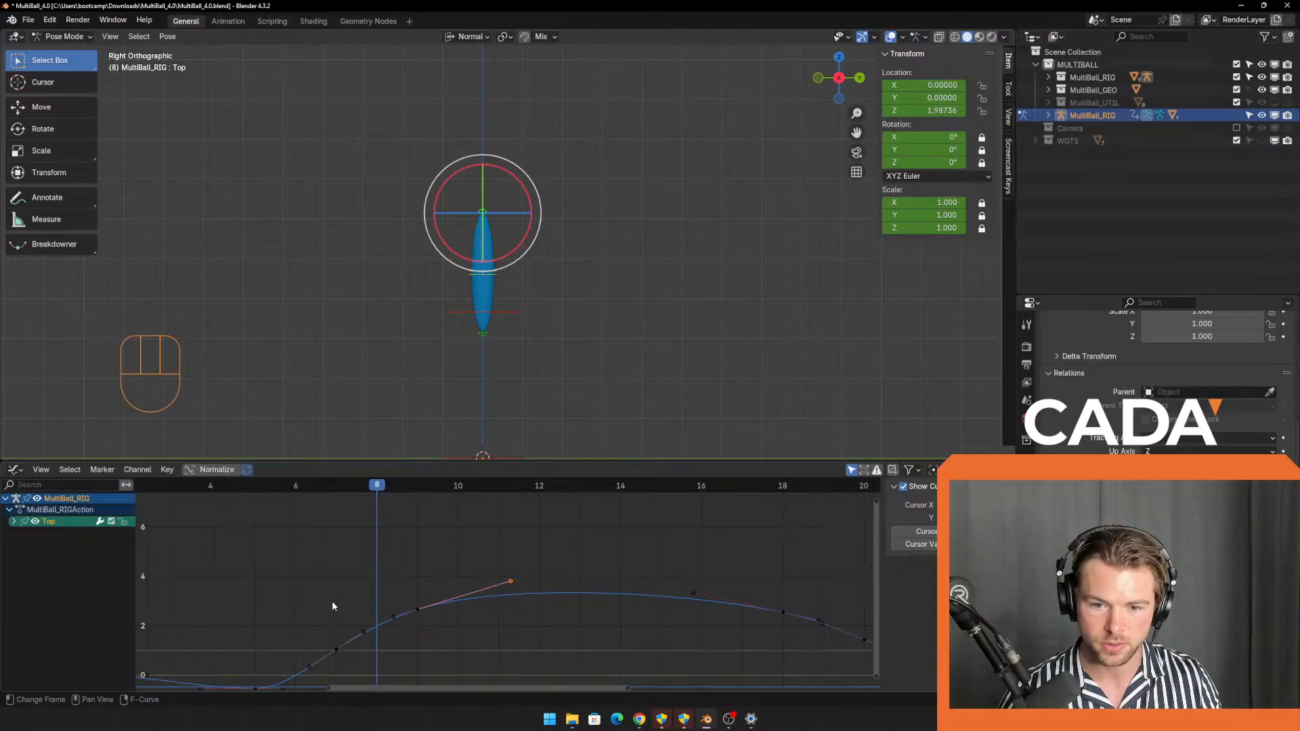
middle_click_drag(332, 600, 435, 527)
scroll(434, 579, "up", 2)
left_click_drag(414, 533, 444, 579)
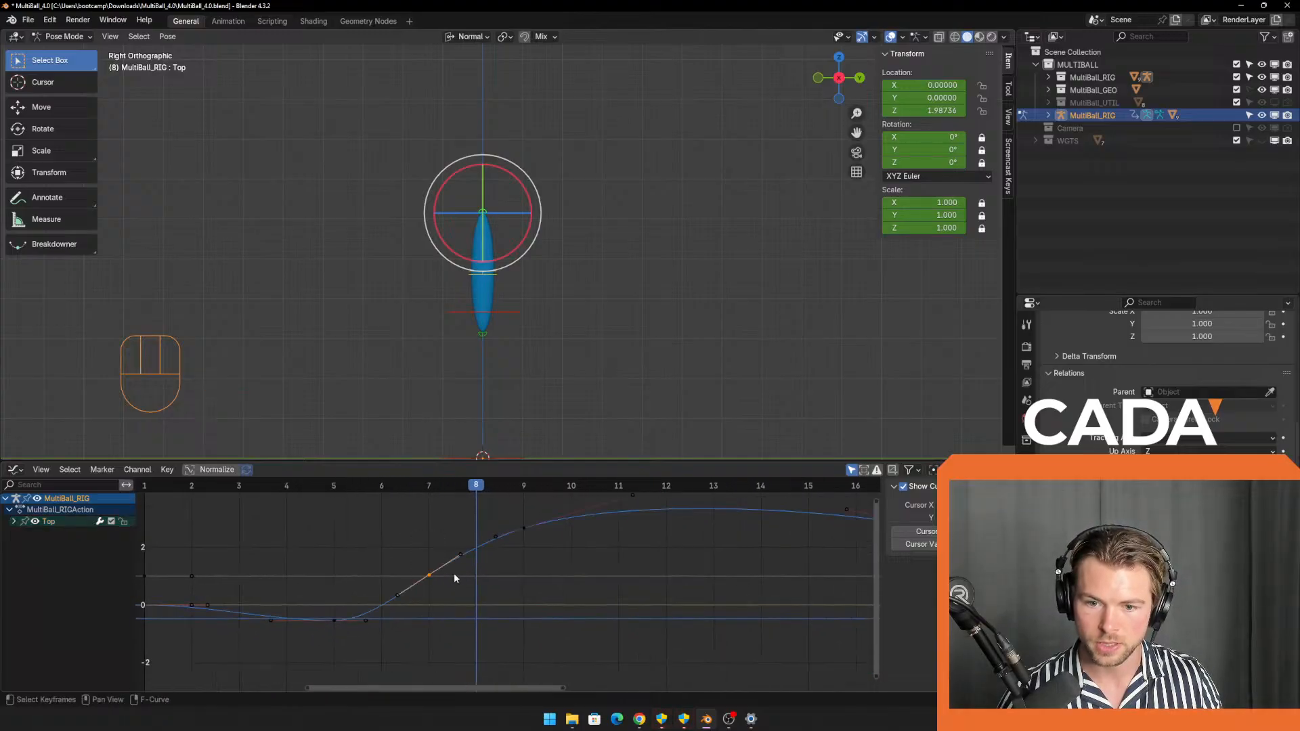
mouse_move(477, 501)
left_mouse_down()
mouse_move(352, 515)
mouse_move(458, 509)
left_mouse_up()
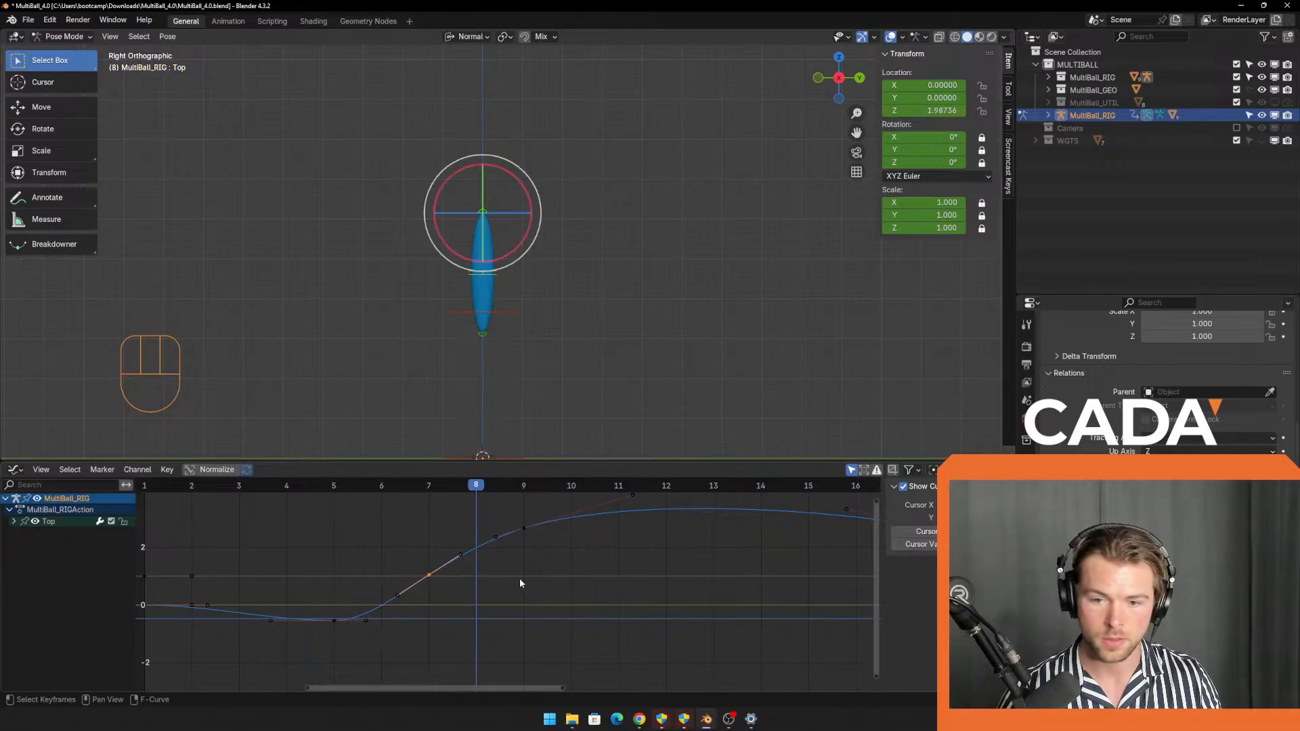
key("g")
key("y")
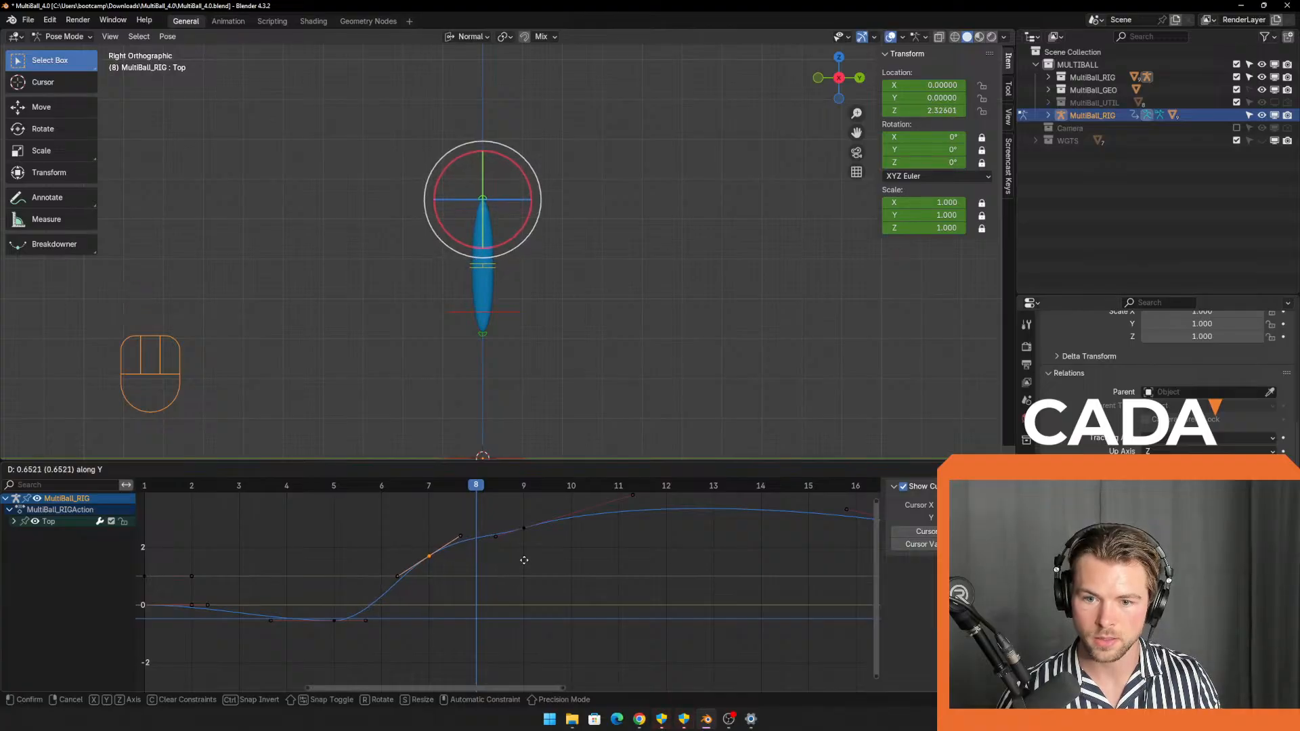
left_click(478, 526)
Lower the outgoing handle of the Top control's keyframe 7 slightly and extend it toward frame 8.
left_click(507, 530)
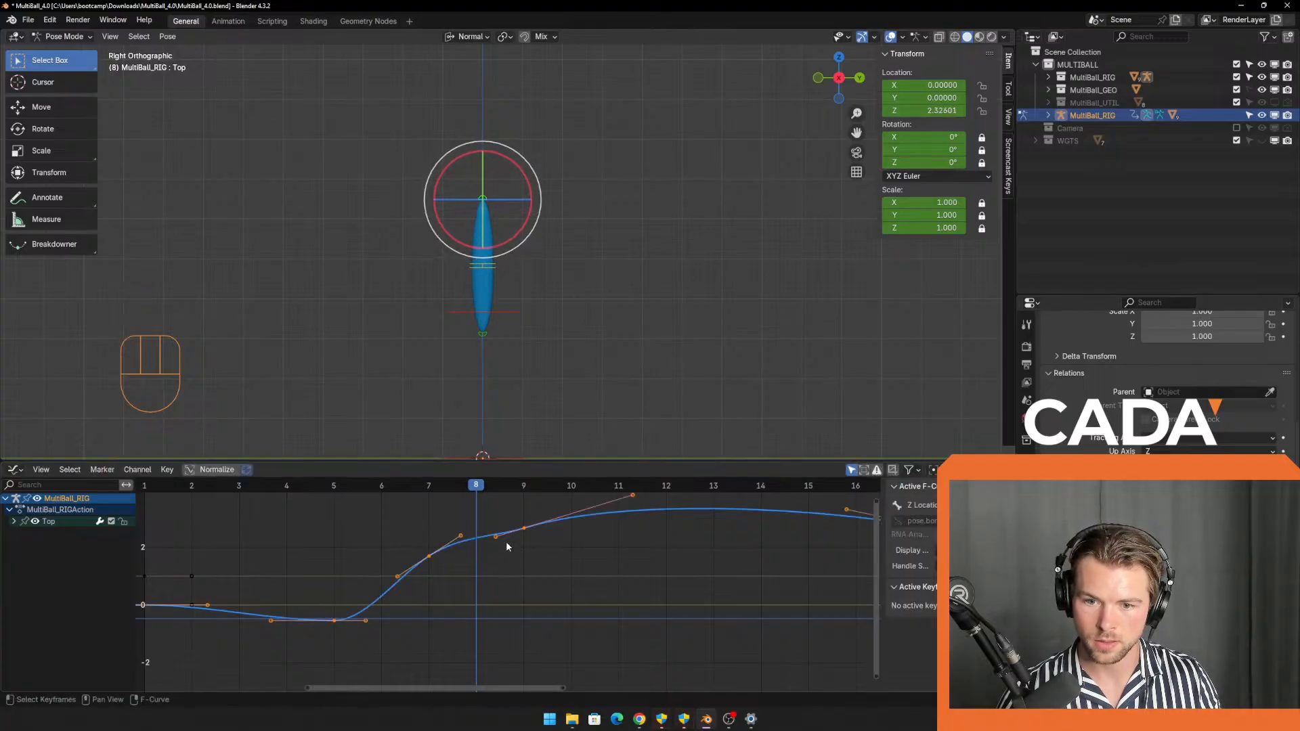
left_click_drag(487, 525, 506, 553)
left_click(460, 535)
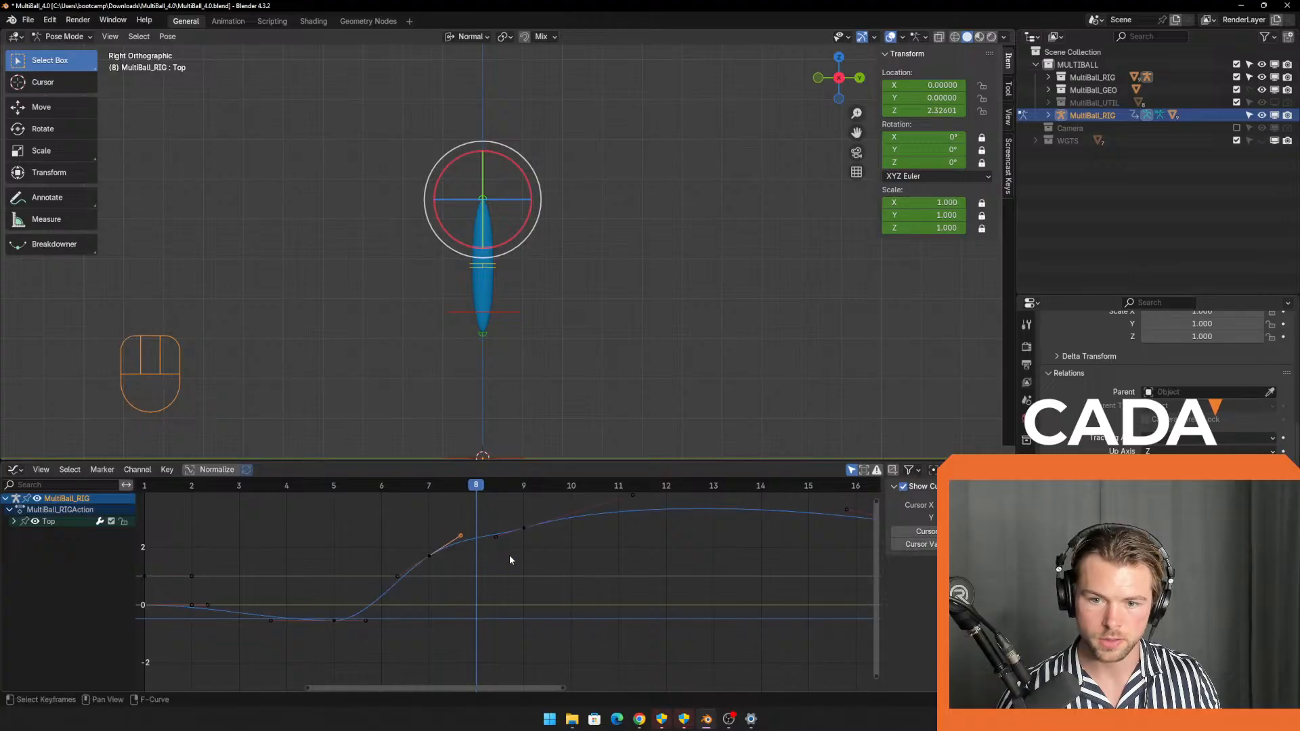
key("g")
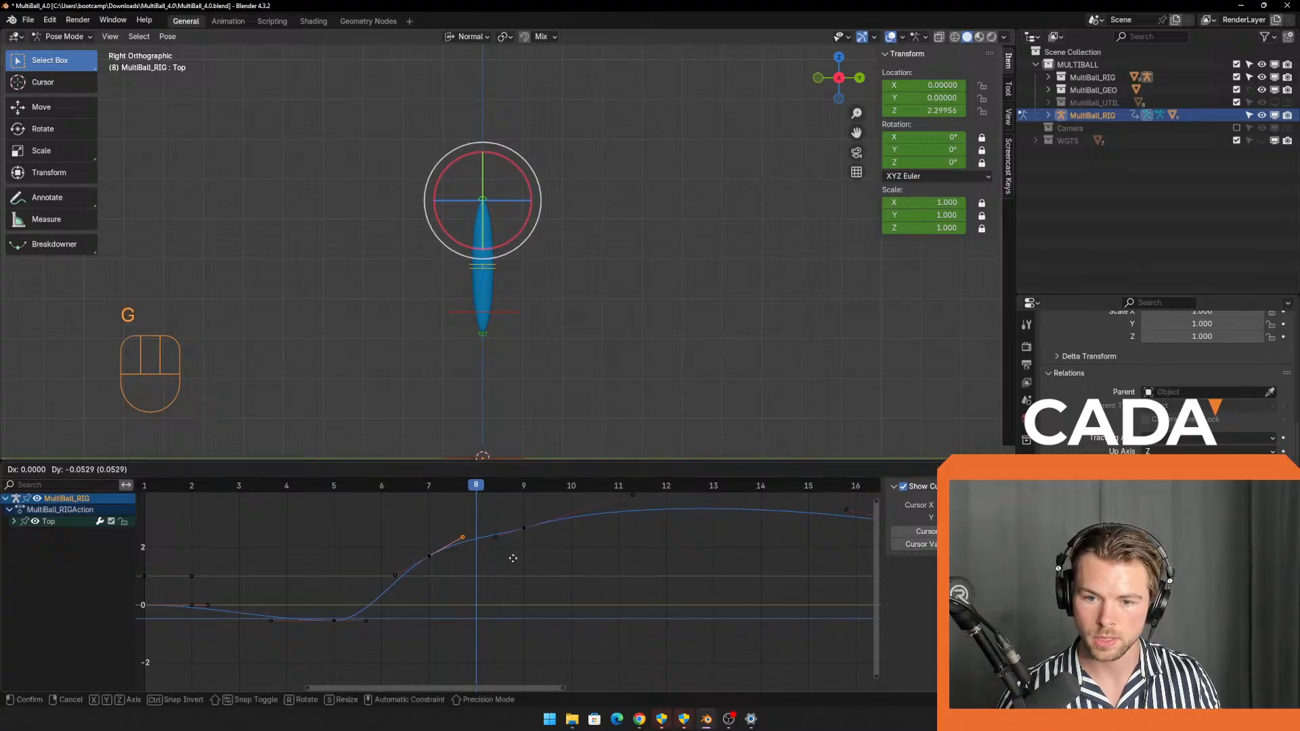
left_click(505, 539)
Raise the Top control's keyframe 9 by about 0.2 and nudge its incoming handle to smooth the curve.
left_click(507, 545)
key("g")
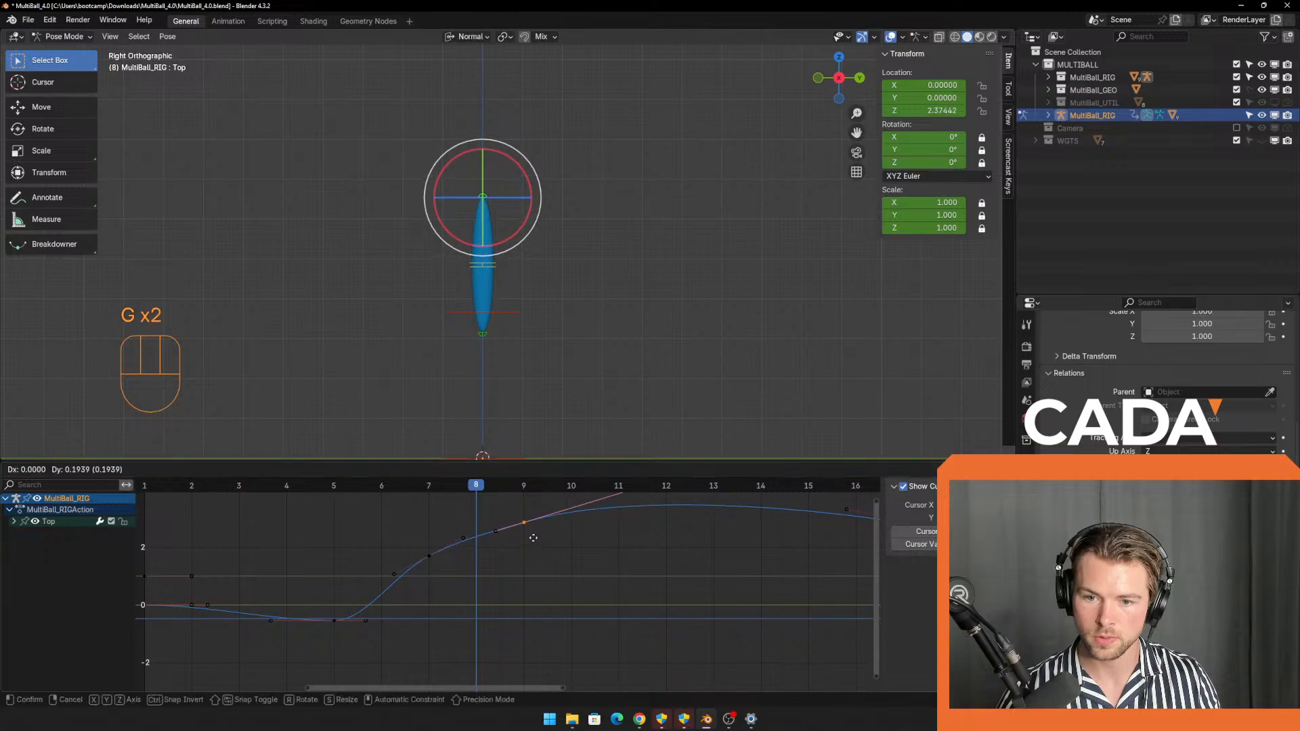
left_click(494, 513)
key("g")
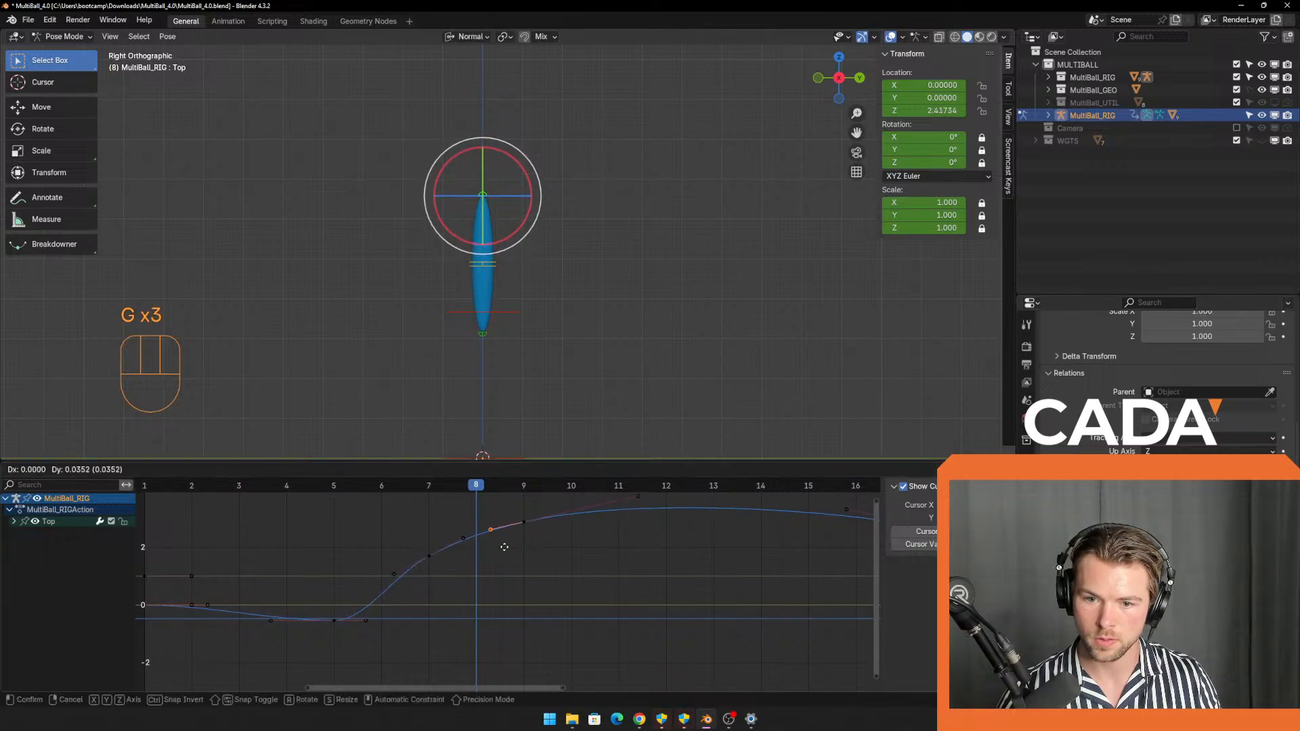
left_click(504, 551)
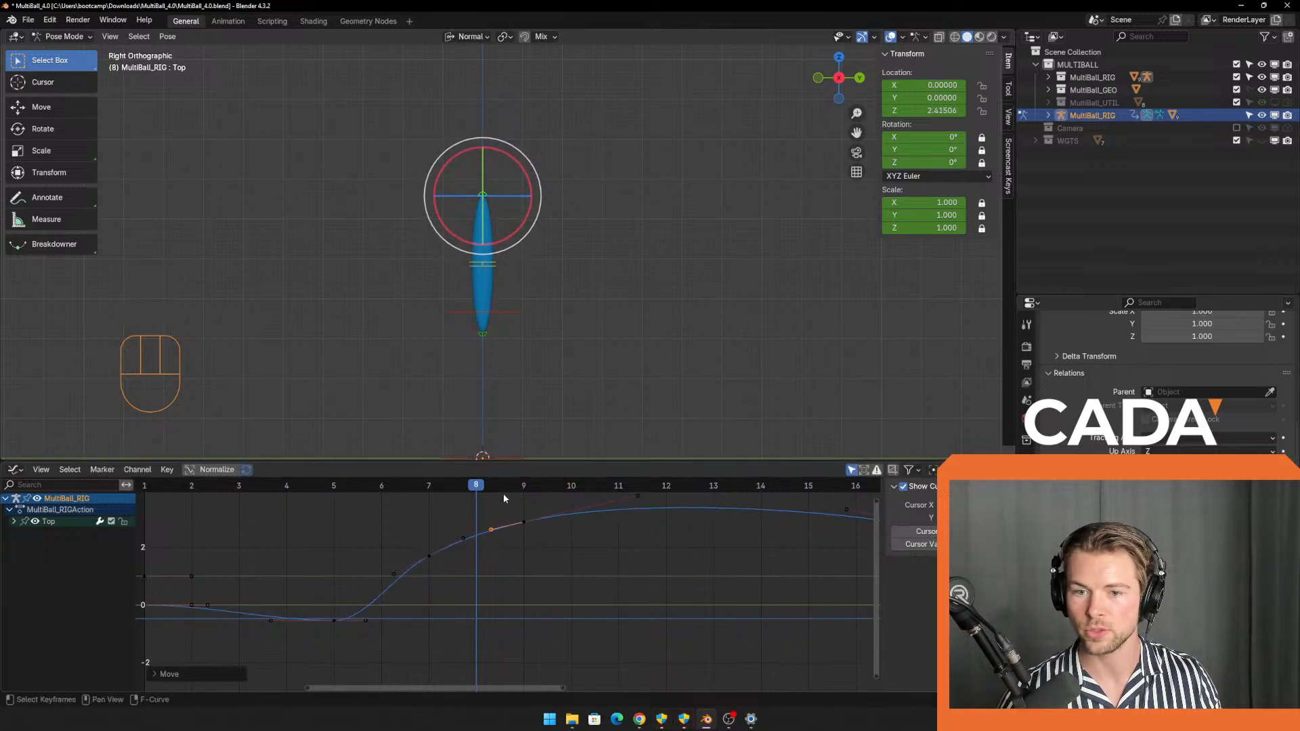
Scrub through to frame 12 and back to frame 5, then select the Top control's keyframe 5.
left_click_drag(472, 488, 663, 523)
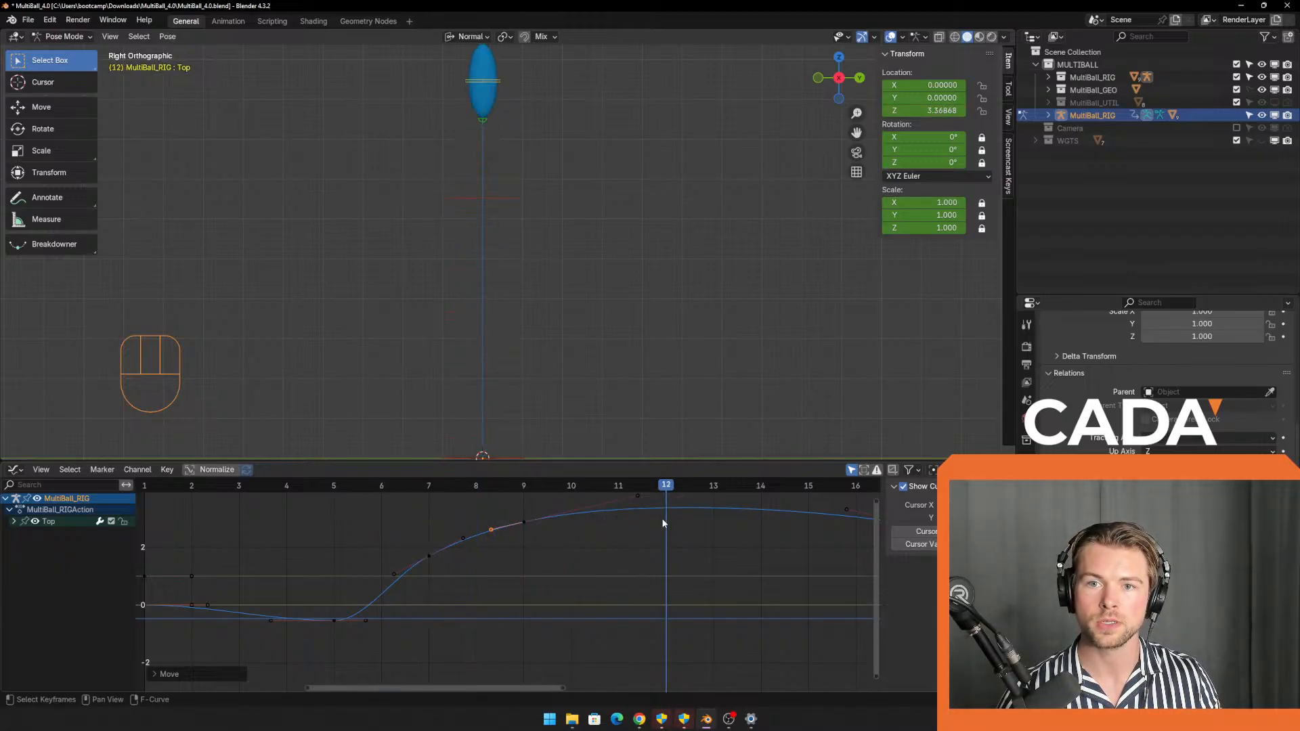
left_click_drag(490, 530, 347, 575)
scroll(320, 599, "up", 3)
middle_click_drag(418, 603, 525, 585, "shift")
left_click_drag(380, 560, 428, 637)
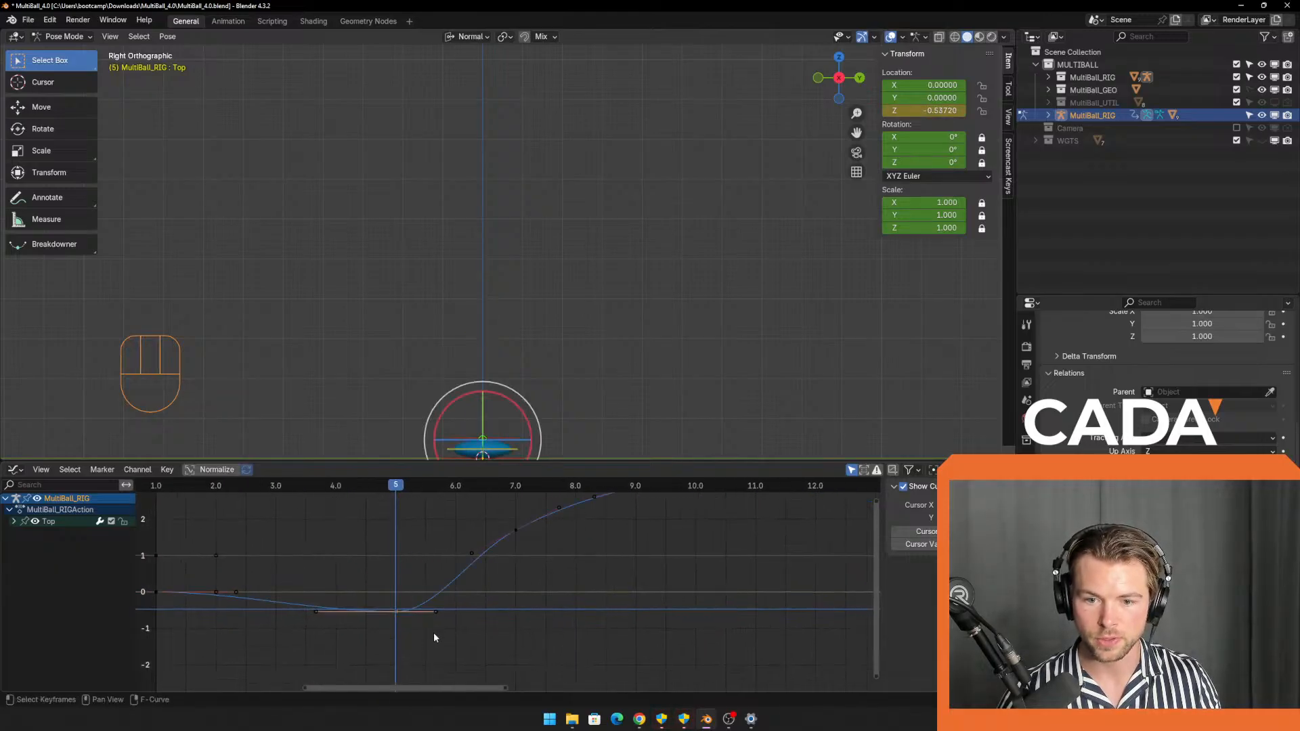
Change the handle type of the Top control's keyframe 5 so its outgoing handle moves independently, and raise that handle by about 0.6.
left_click_drag(463, 597, 402, 612)
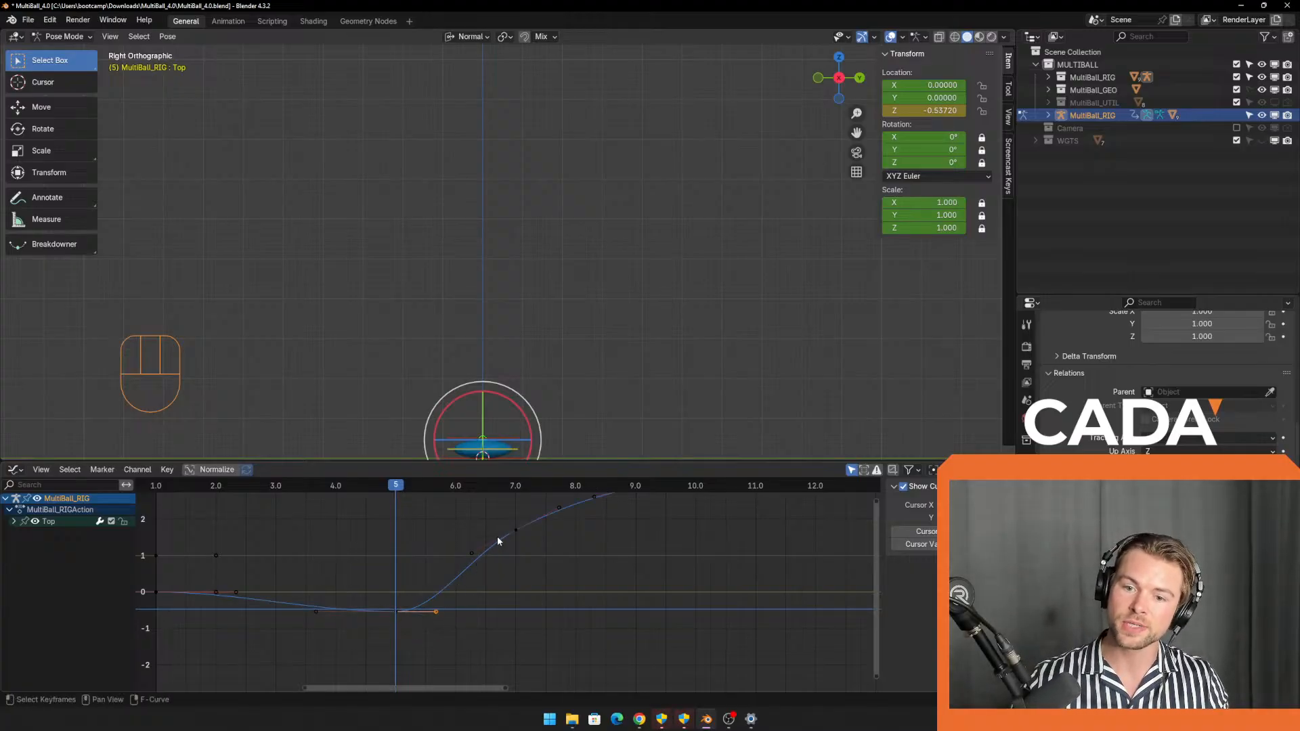
right_click(412, 614)
mouse_move(405, 608)
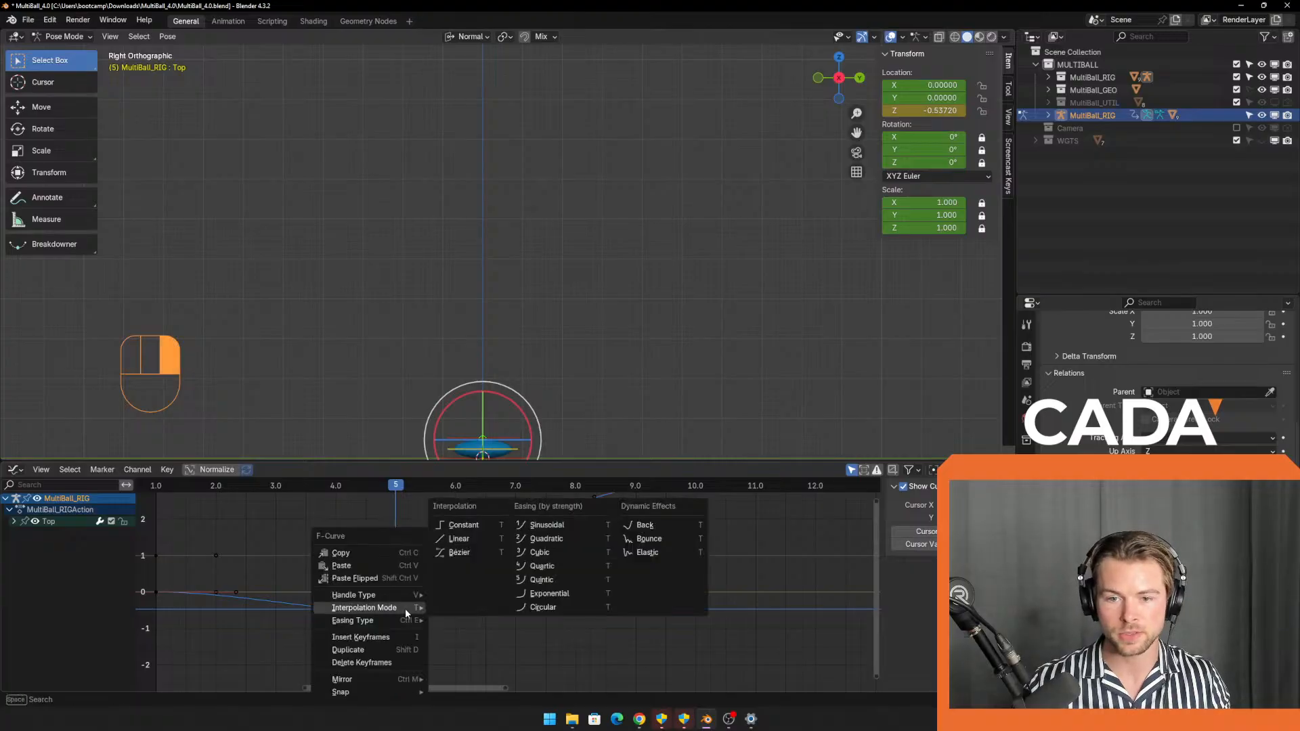
left_click(474, 608)
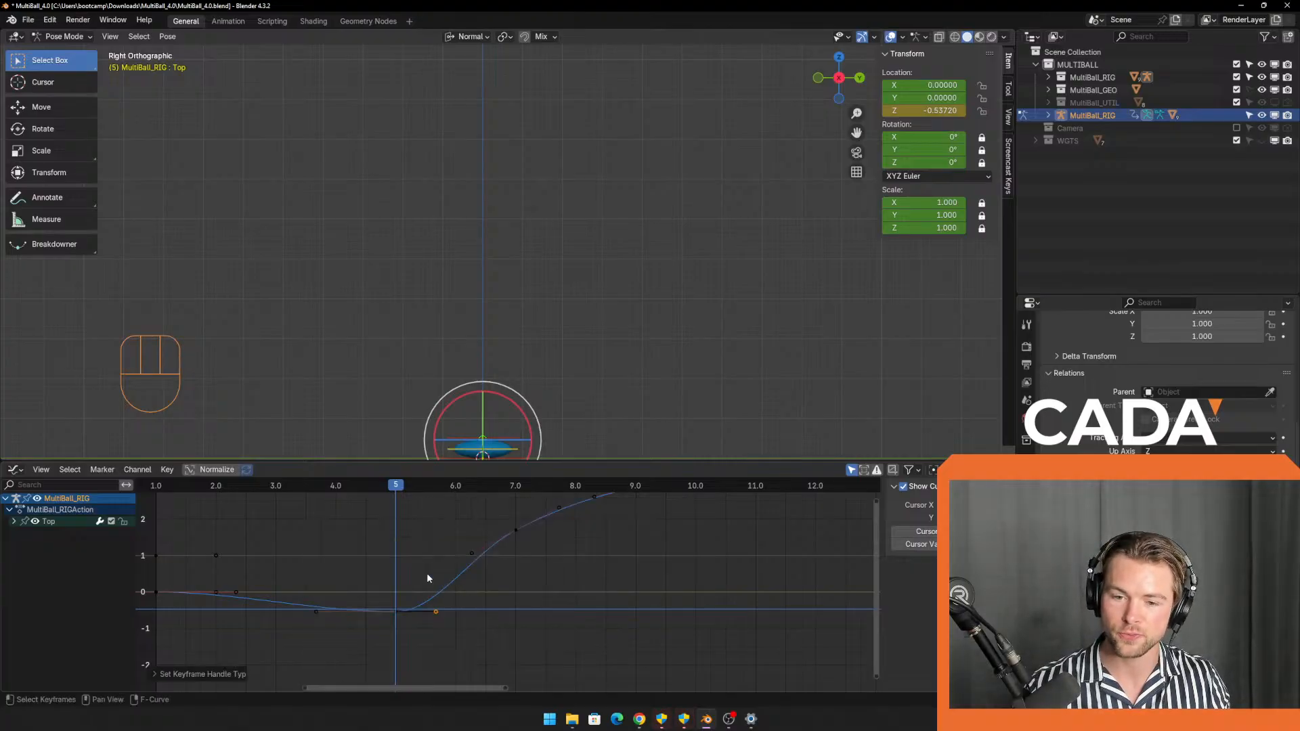
key("g")
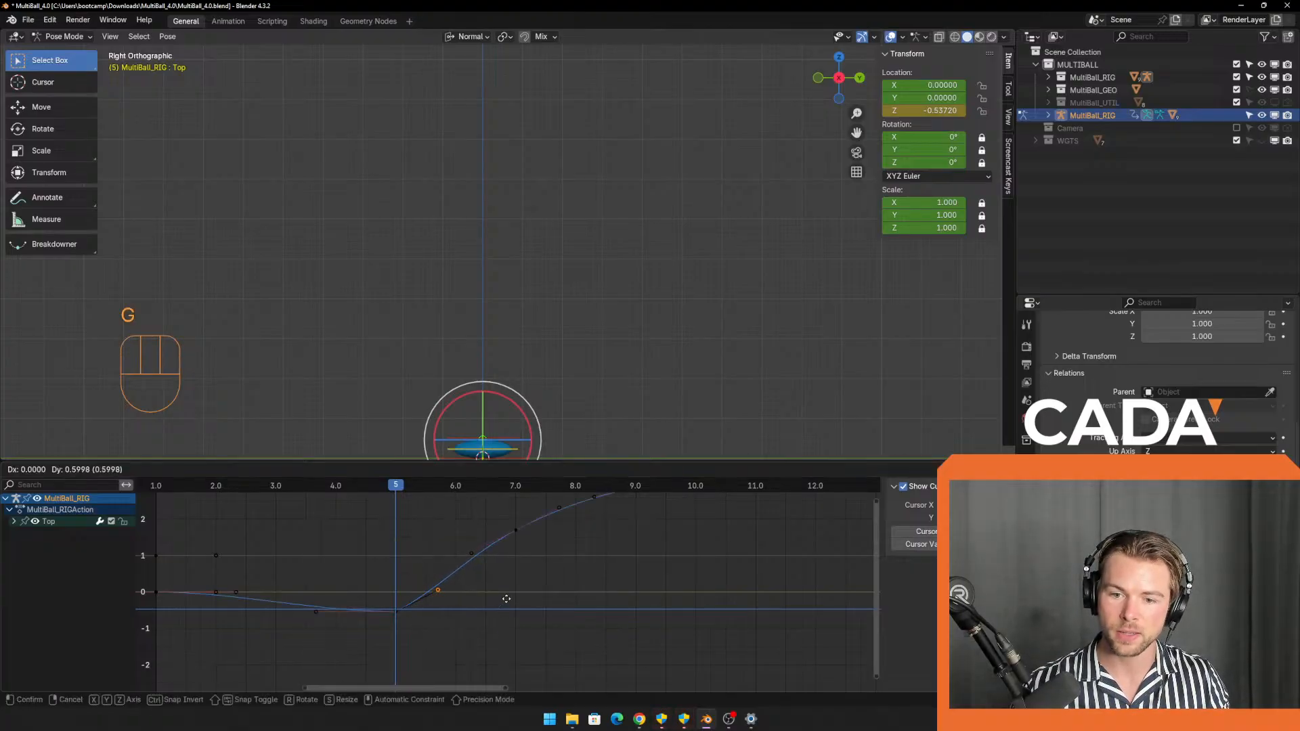
left_click(467, 564)
Scrub to frame 7, hide the MultiBall_RIG armature and play the animation to check the sharper takeoff, stopping it when done.
left_click_drag(393, 486, 516, 493)
left_click(597, 344)
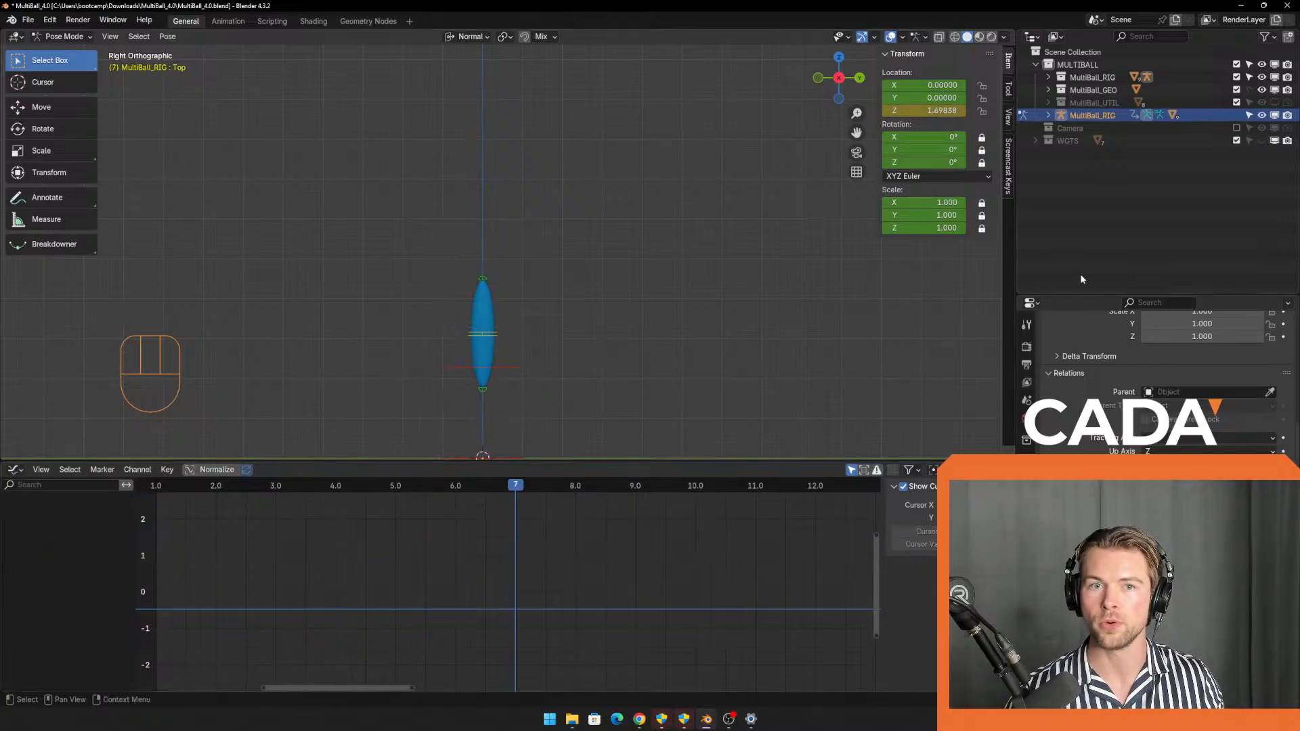
left_click(1262, 115)
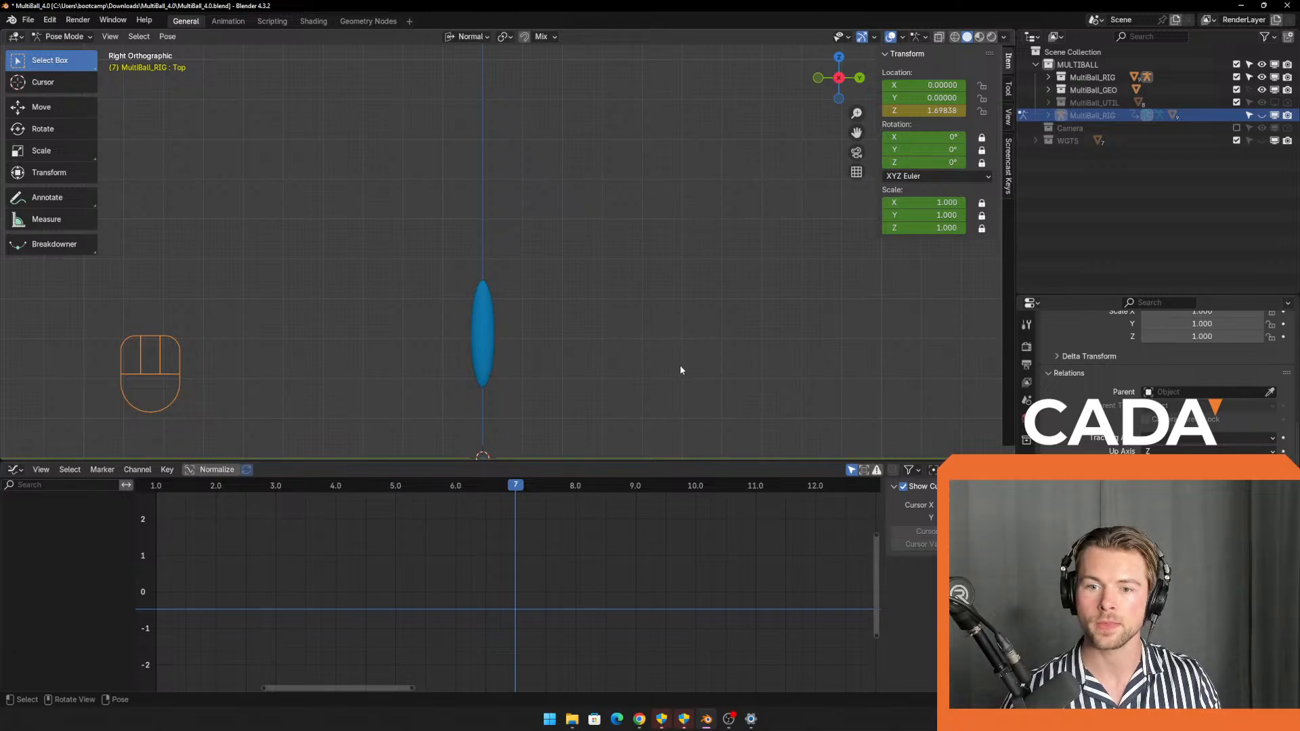
key("space")
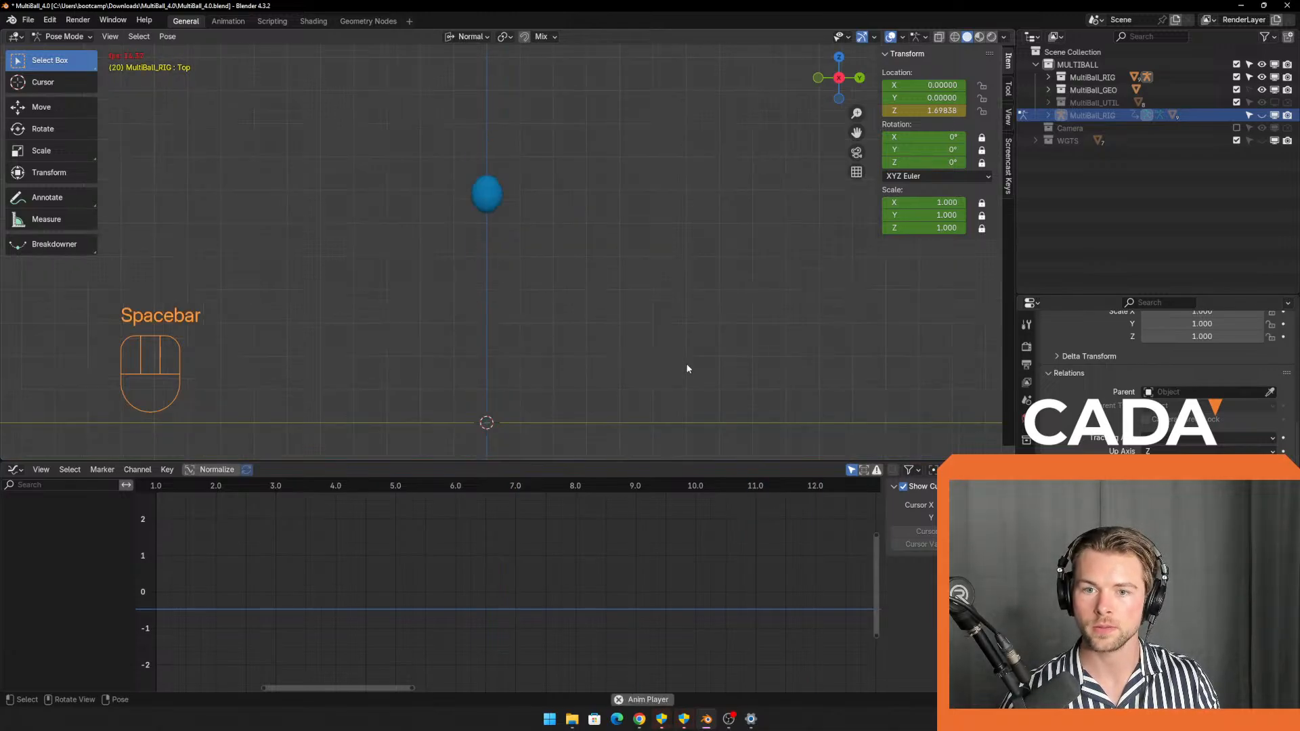
middle_click_drag(688, 368, 645, 366, "shift")
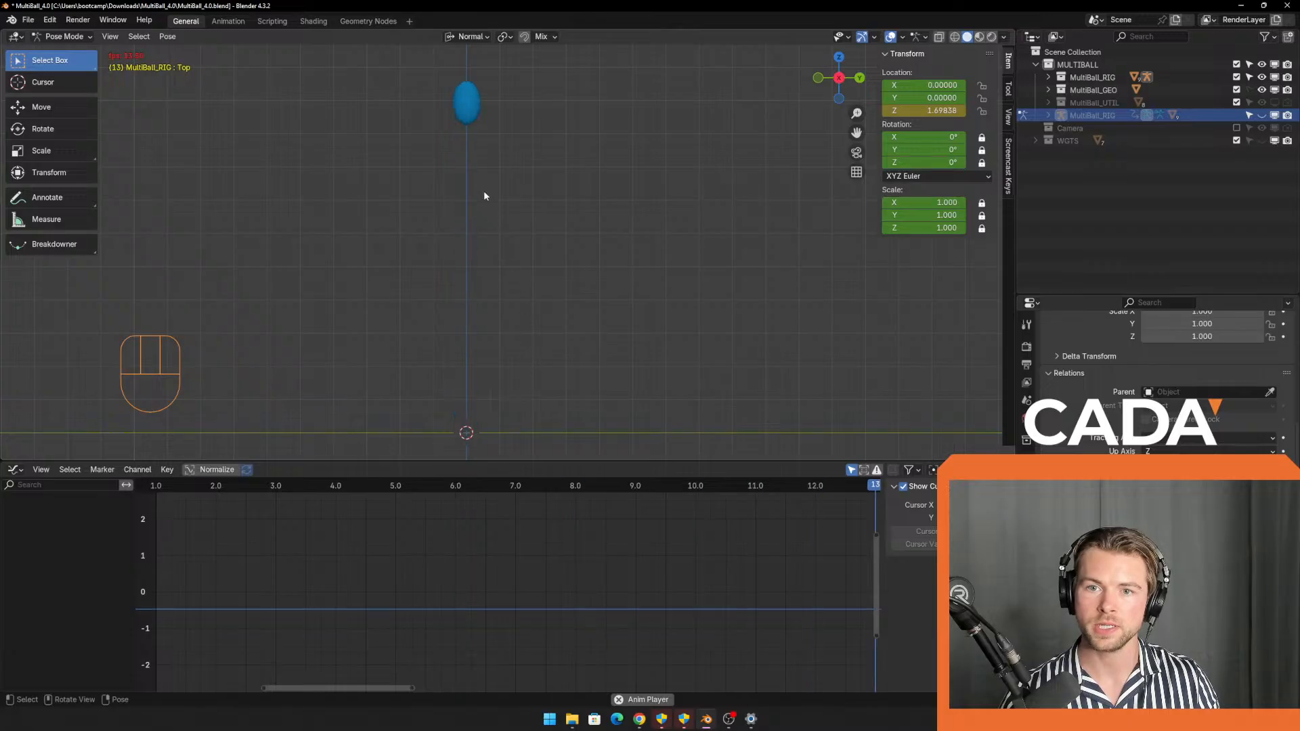
key("space")
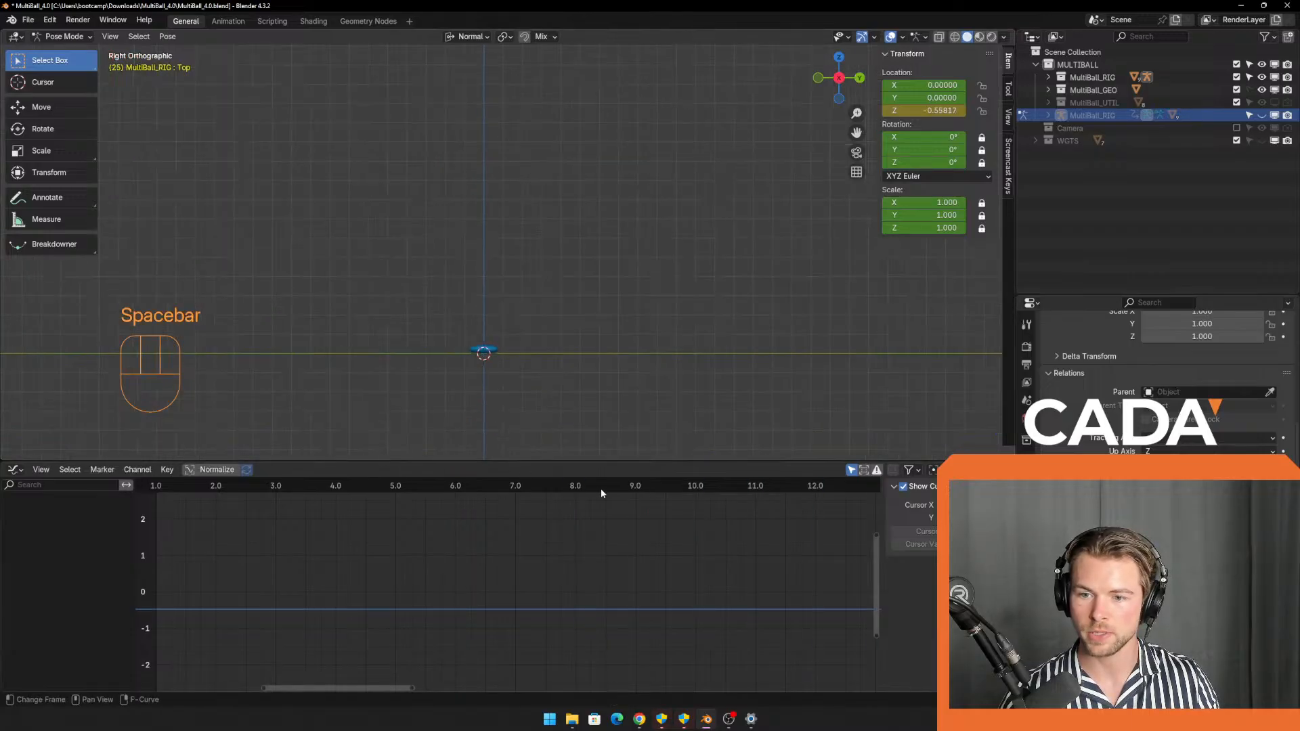
Unhide the MultiBall_RIG armature and scrub back to frame 17.
scroll(657, 542, "down", 1)
scroll(657, 542, "down", 2)
middle_click_drag(657, 542, 515, 576)
scroll(433, 572, "down", 2)
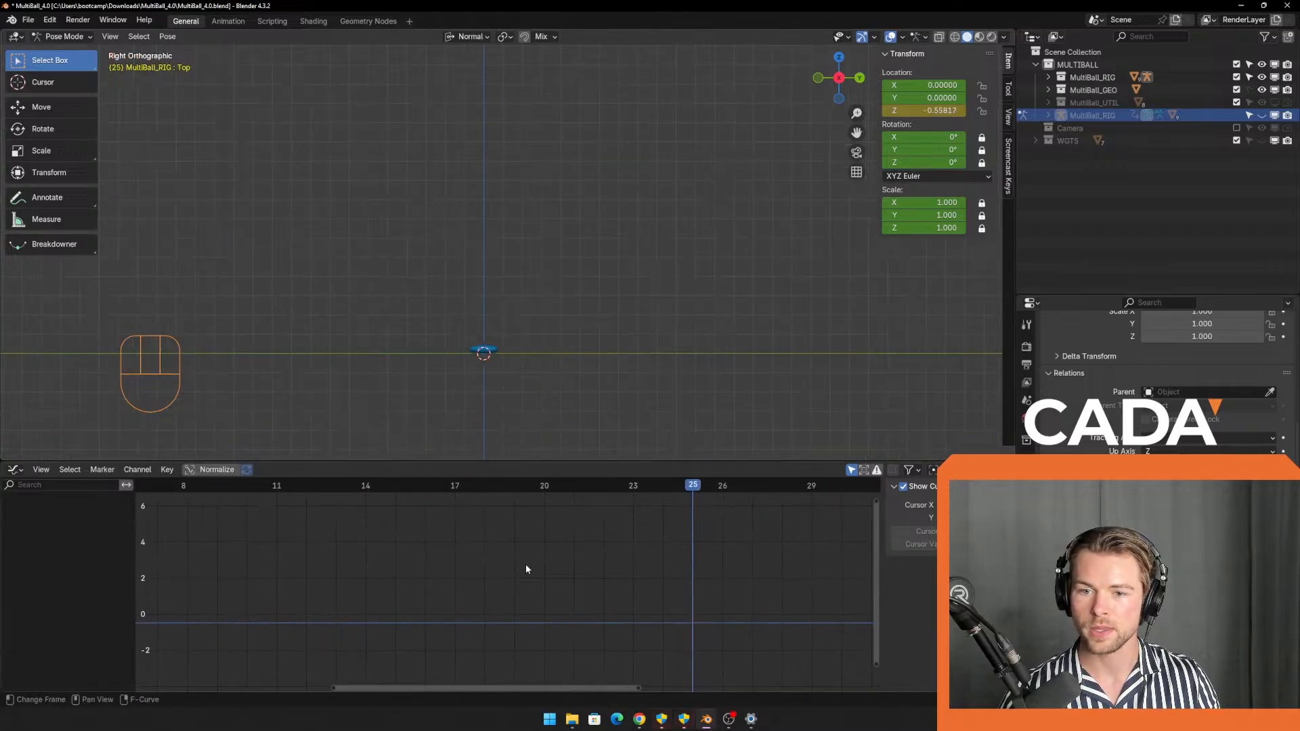
left_click(1262, 115)
scroll(589, 312, "up", 4)
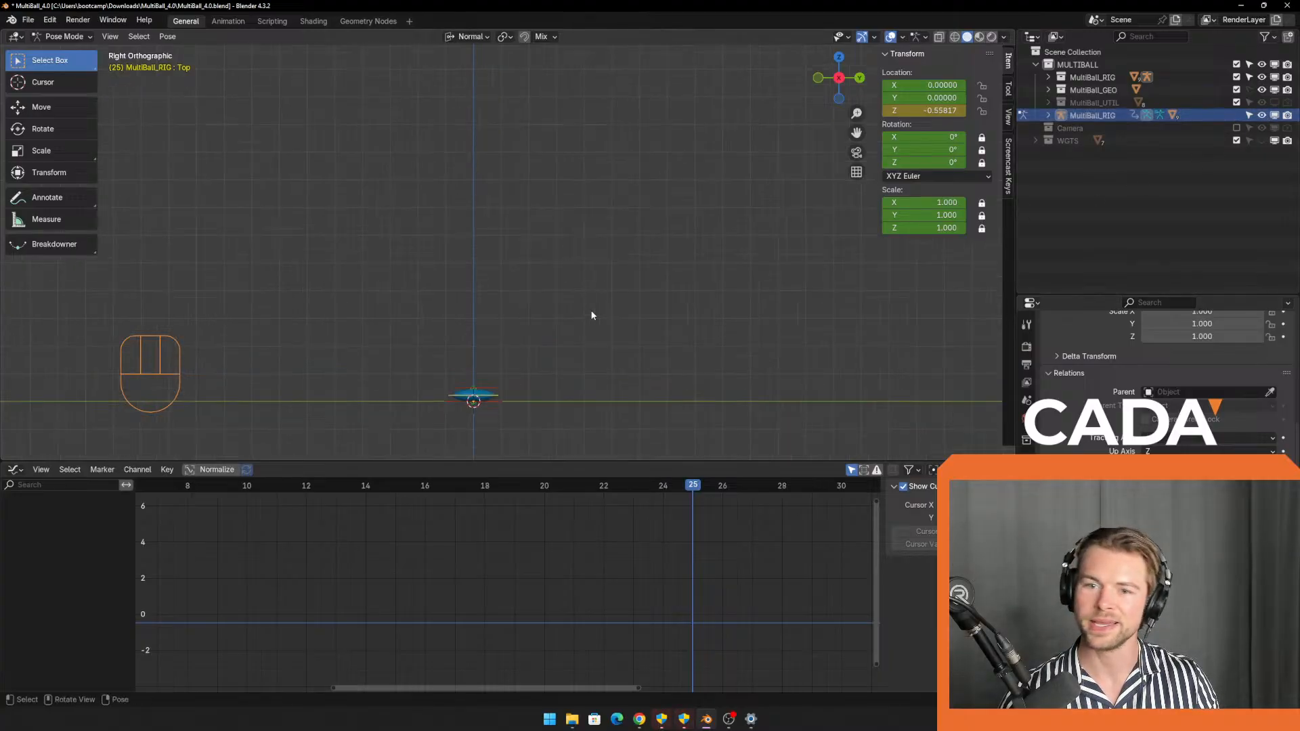
scroll(554, 387, "down", 1)
left_click(616, 501)
left_click(581, 499)
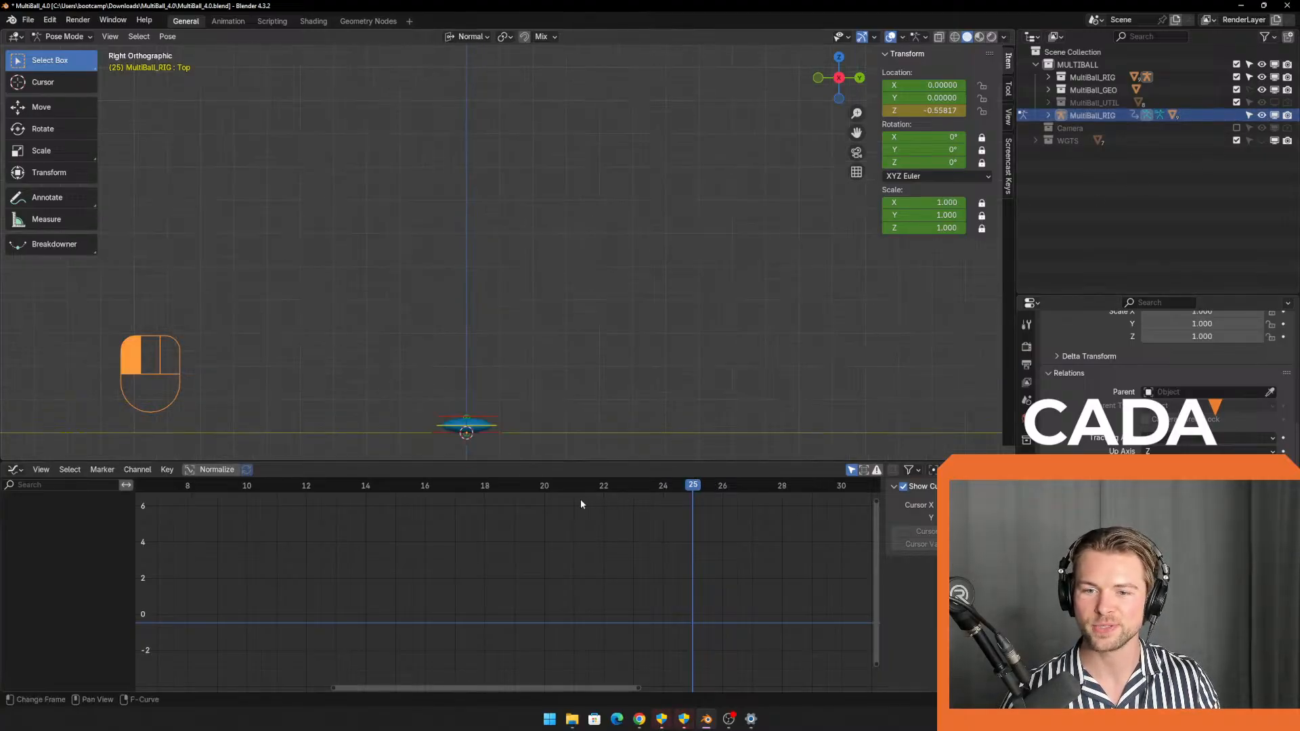
left_click_drag(559, 488, 453, 492)
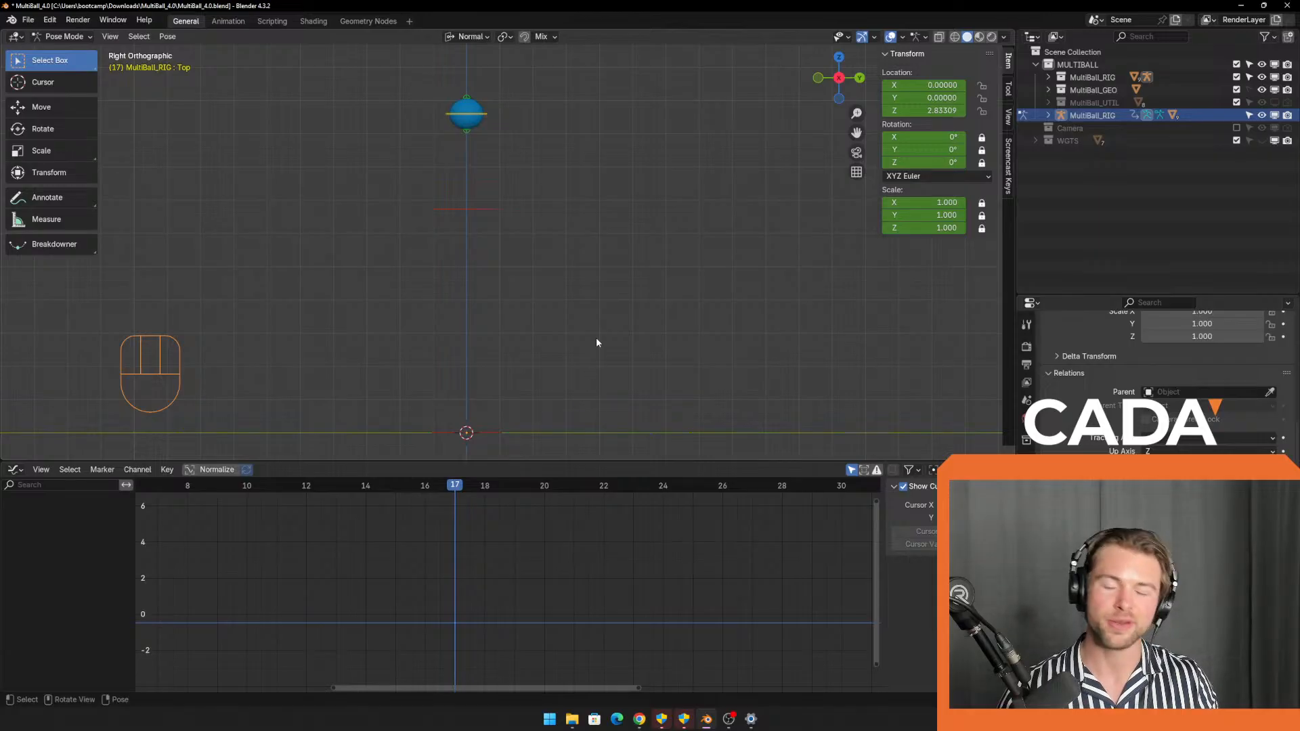
Select the Bottom control, scrub to frame 23 and slightly lower the outgoing handle of its keyframe 17.
left_click(469, 129)
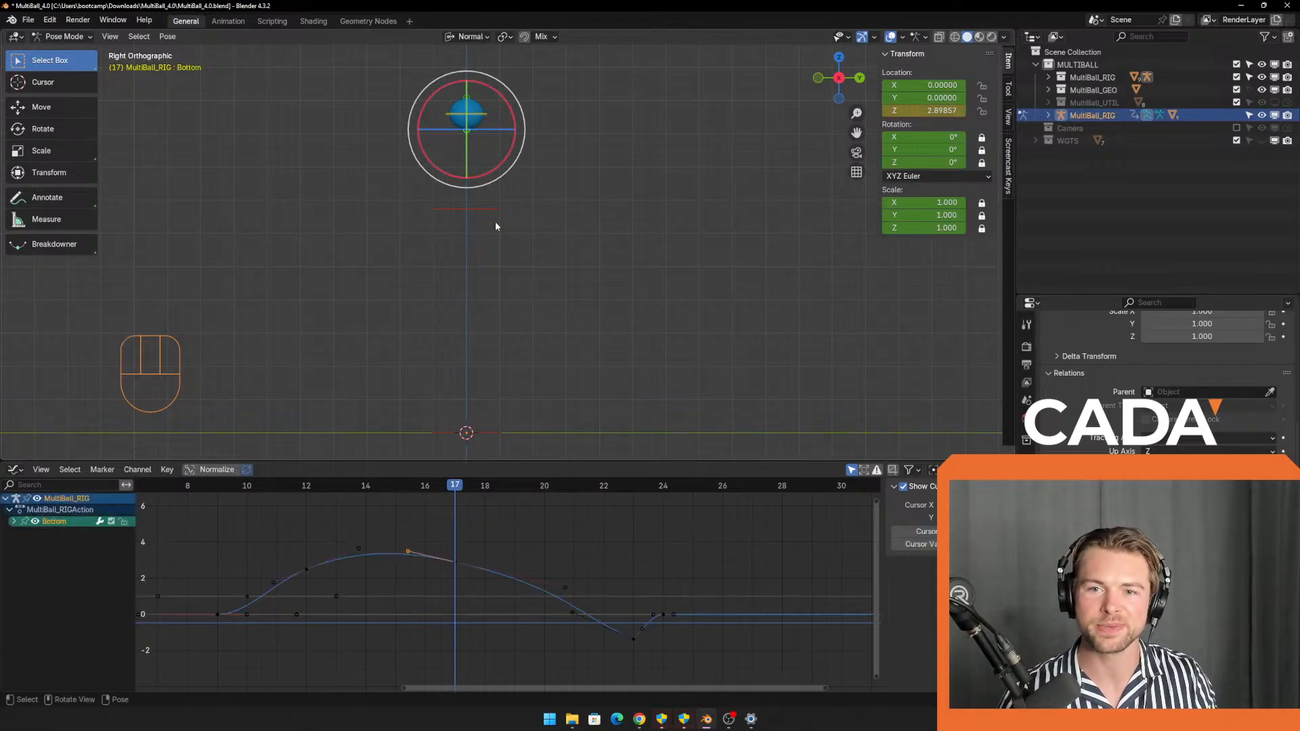
left_click_drag(474, 497, 624, 528)
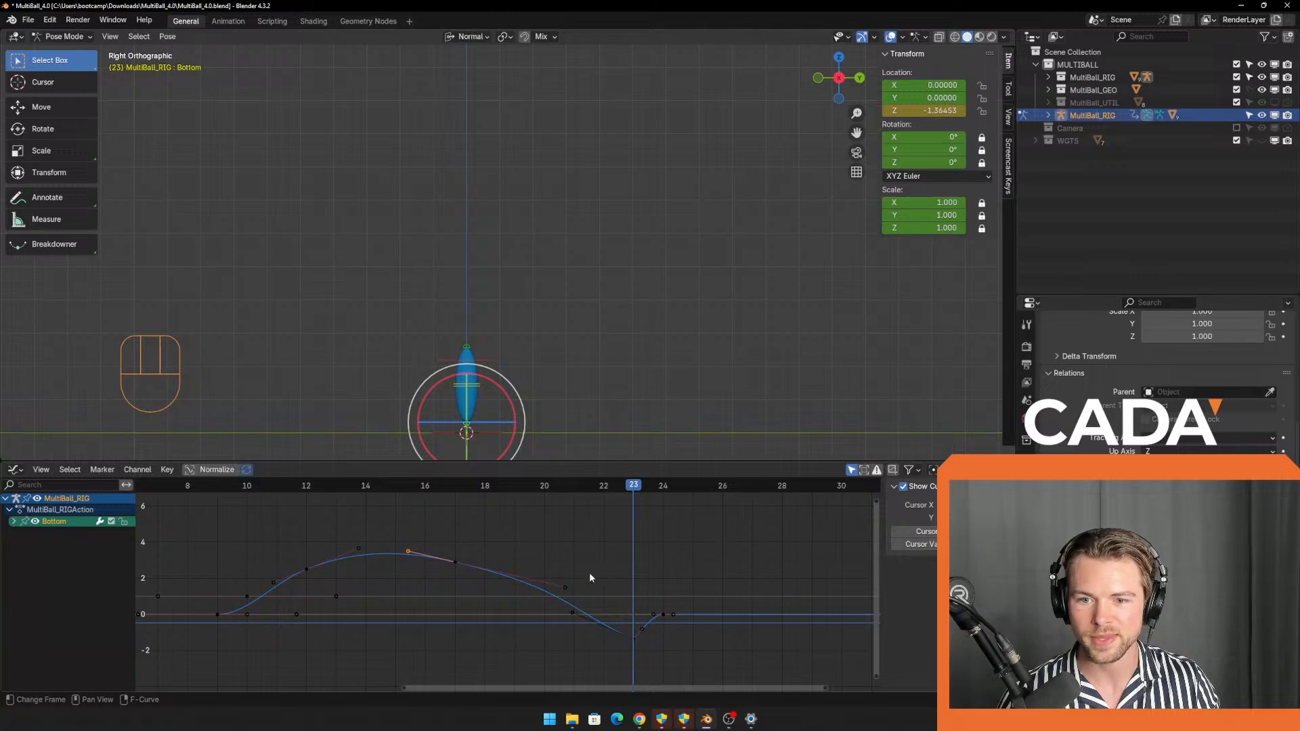
mouse_move(584, 570)
left_mouse_down()
mouse_move(546, 599)
mouse_move(638, 660)
left_mouse_up()
key("g")
left_click(591, 600)
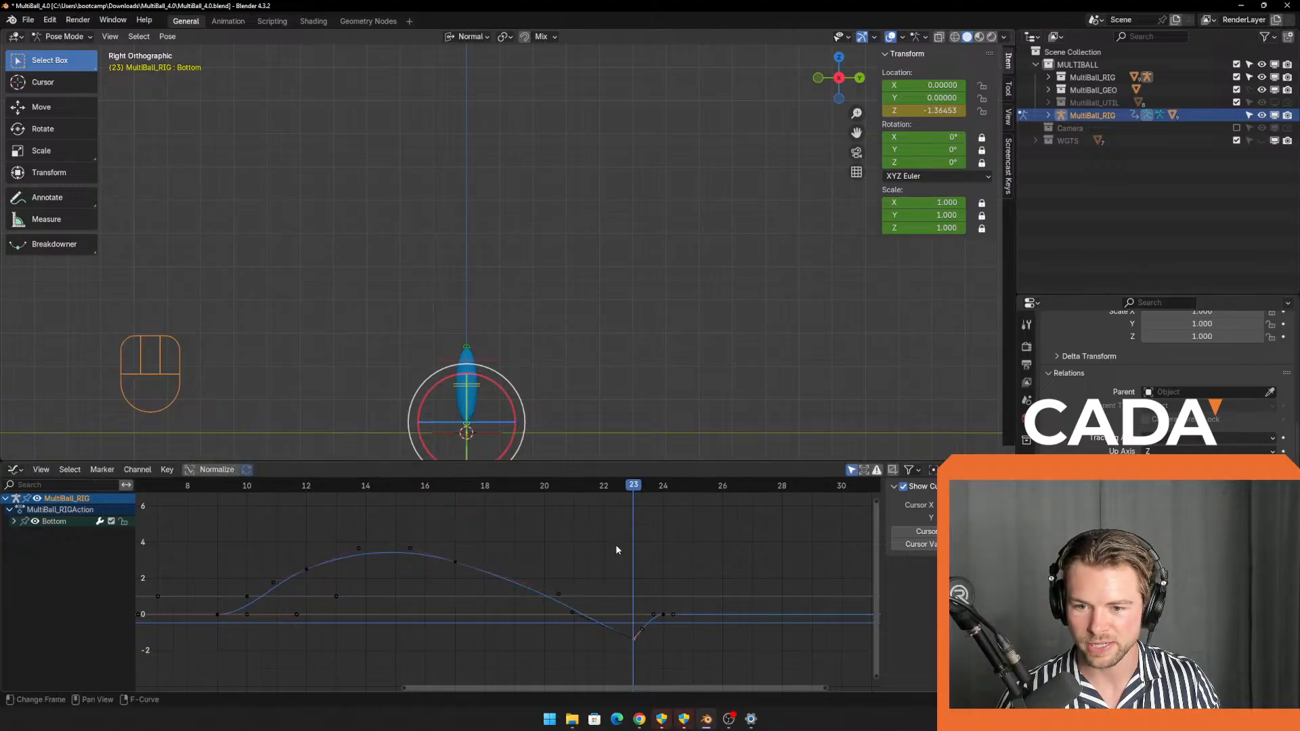
Lower the Bottom control's keyframe 23 by about 0.47, to a Z location of about -1.83.
scroll(624, 582, "up", 2)
middle_click_drag(626, 591, 594, 506, "shift")
left_click_drag(607, 519, 626, 592)
scroll(619, 593, "up", 1)
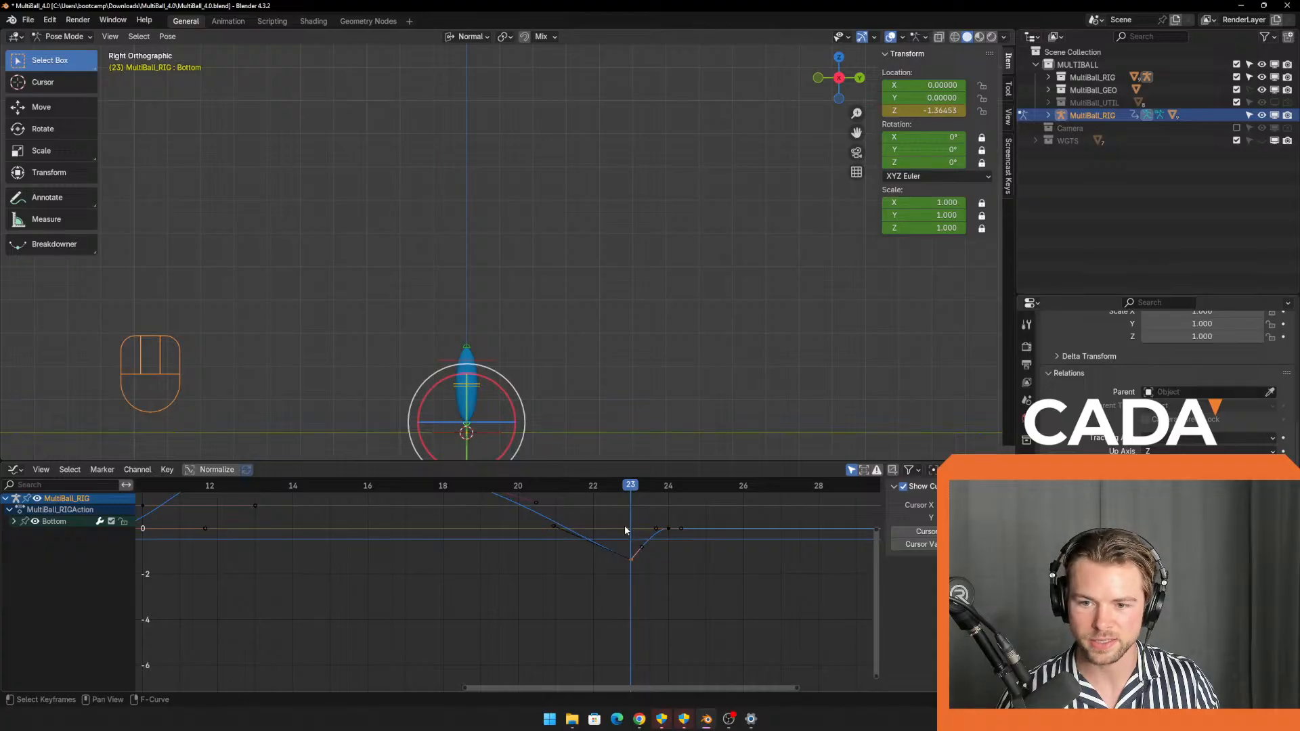
key("g")
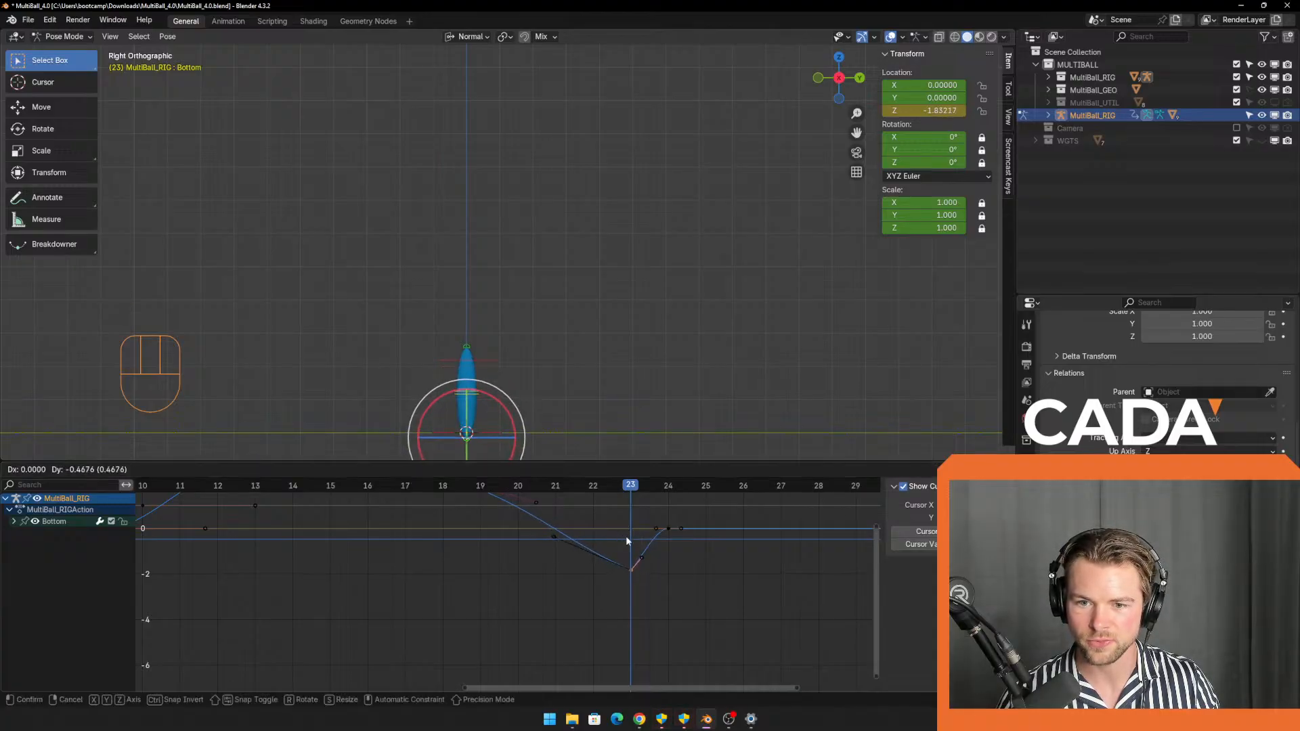
left_click(626, 535)
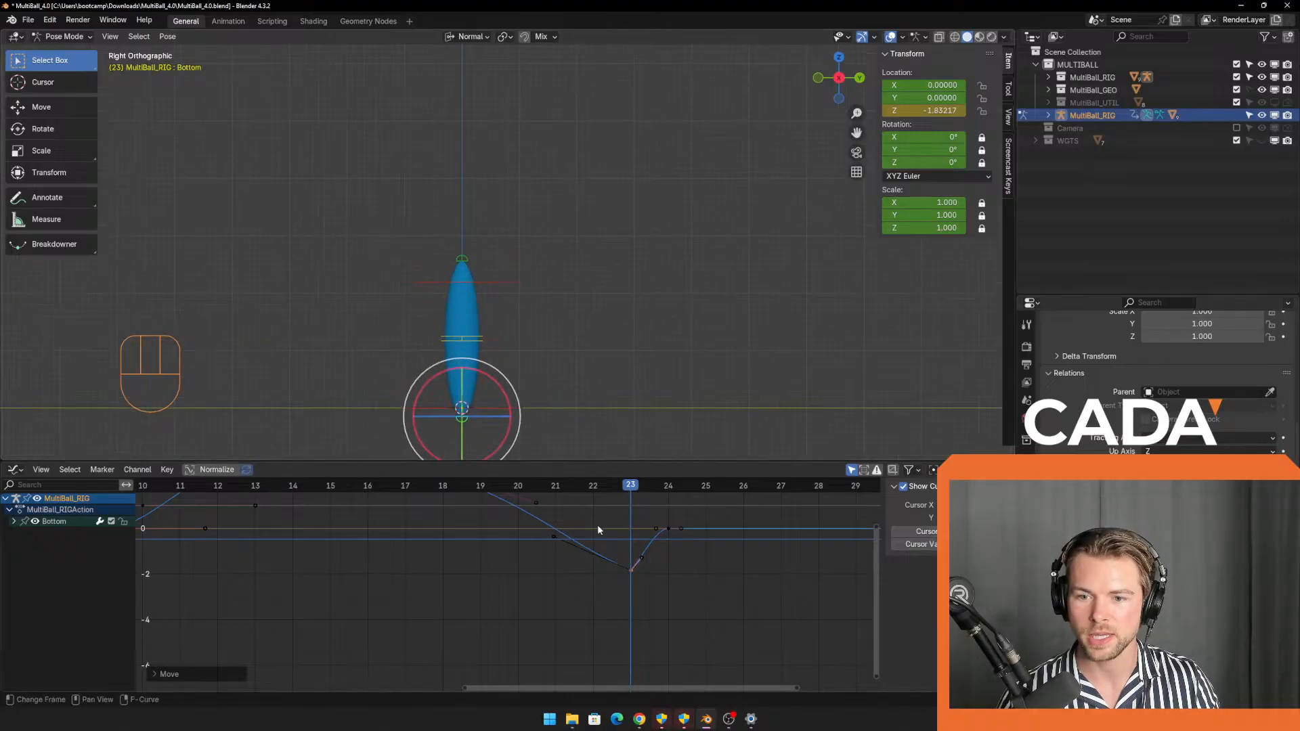
Scrub to frame 22 and slightly lower the incoming handle of the Bottom control's keyframe 23.
left_click(554, 536)
key("g")
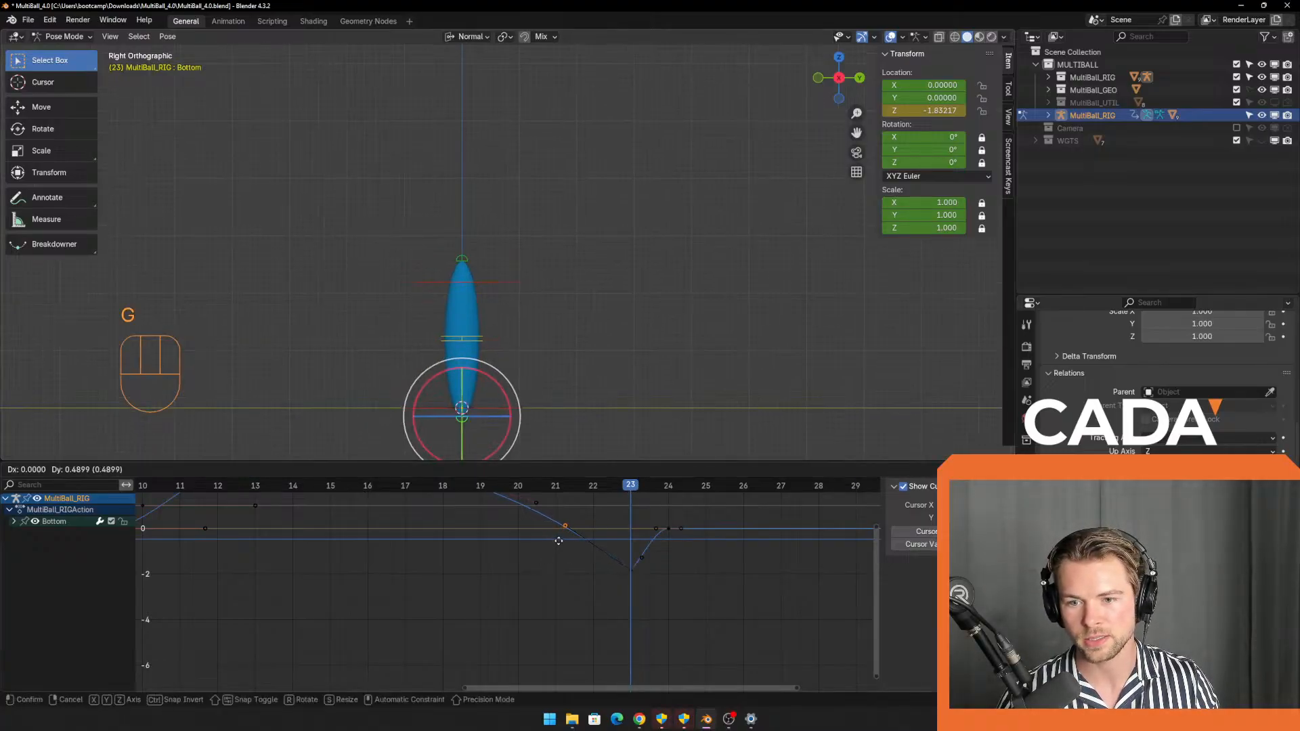
right_click(556, 547)
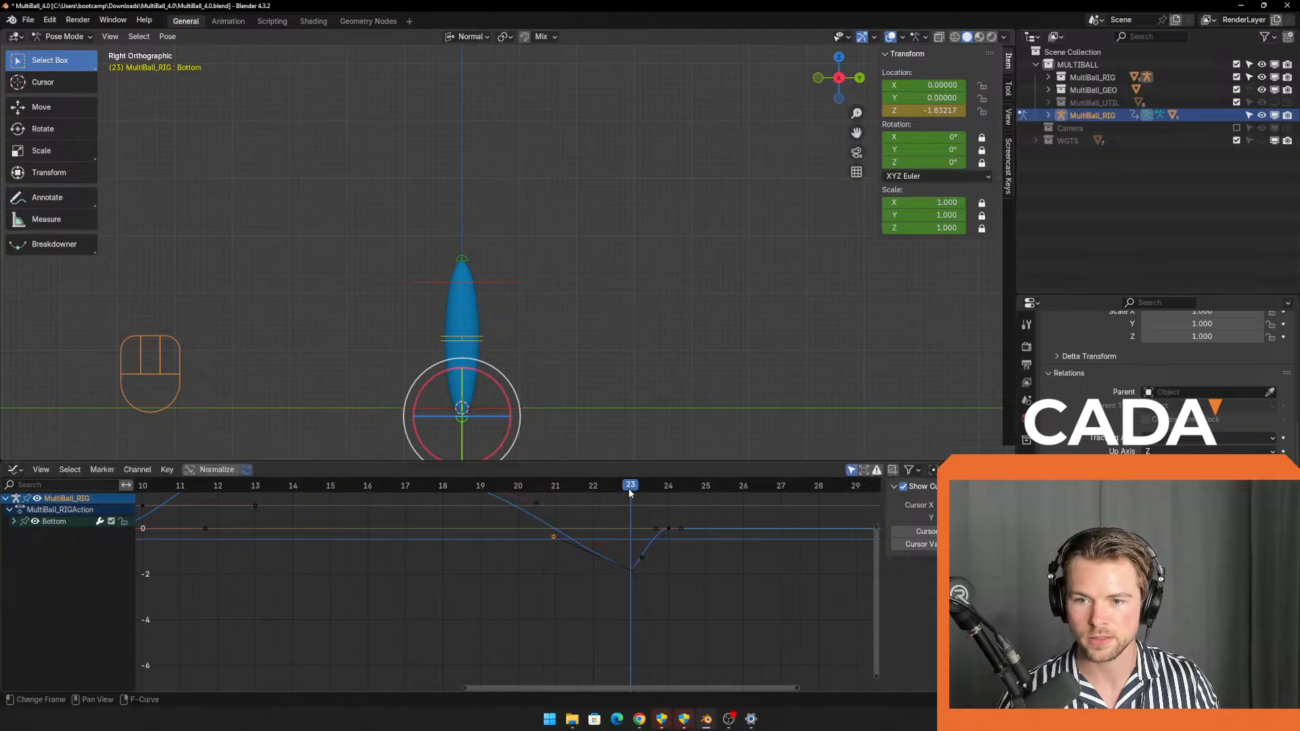
left_click_drag(629, 489, 594, 494)
key("g")
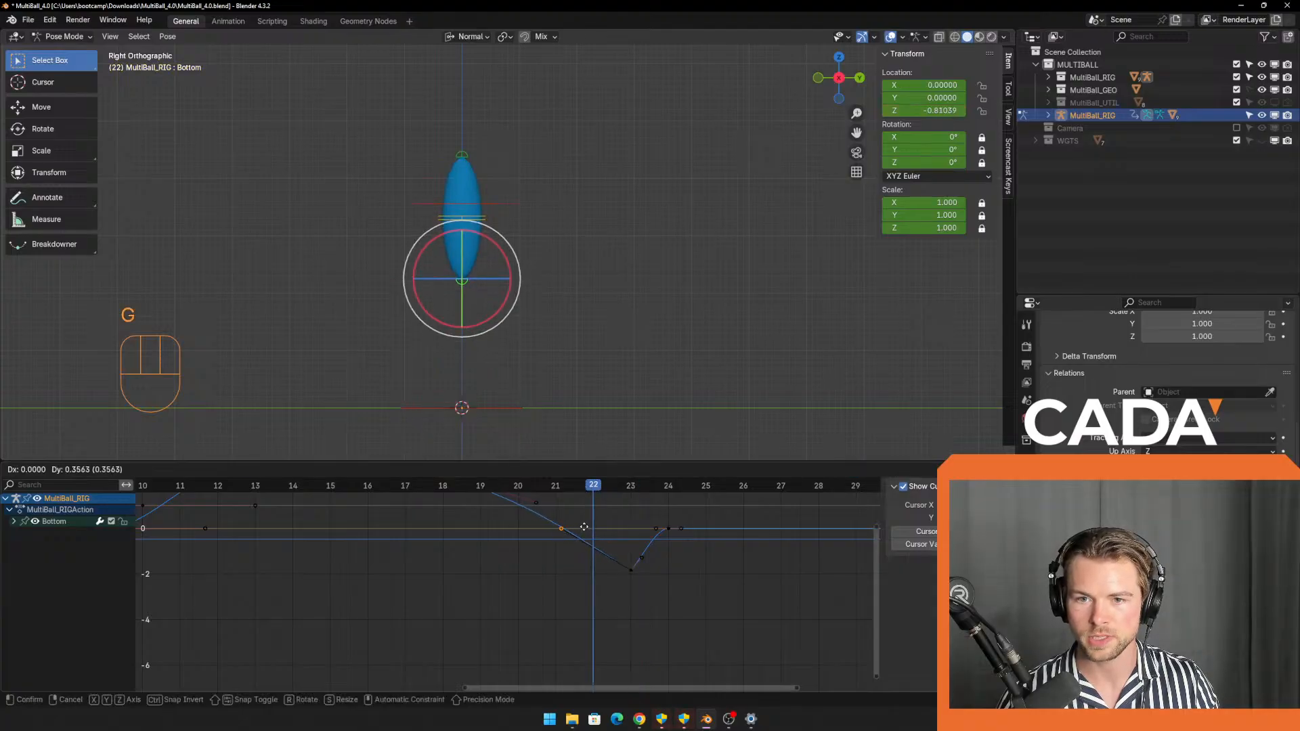
left_click(569, 541)
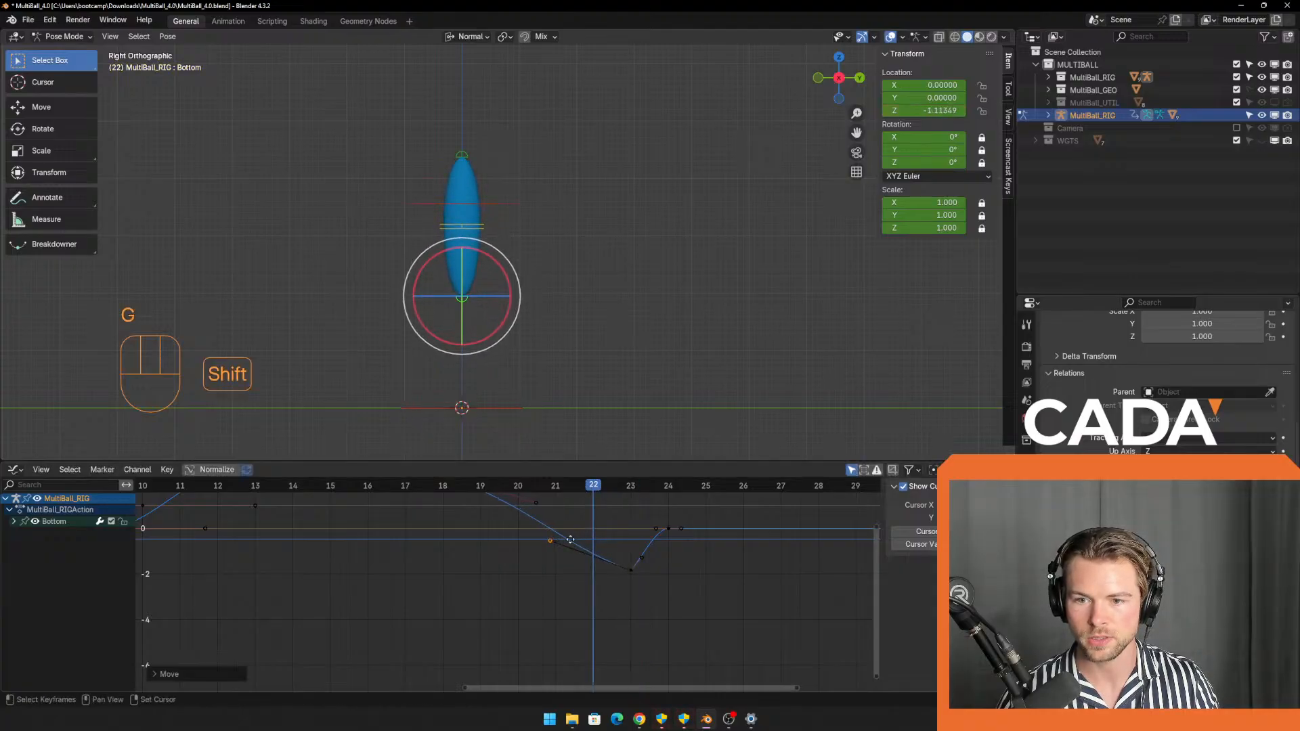
Shorten the outgoing handle of the Bottom control's keyframe 17 so it ends just before frame 20.
middle_click_drag(567, 537, 604, 604, "shift")
left_click(573, 569)
key("g")
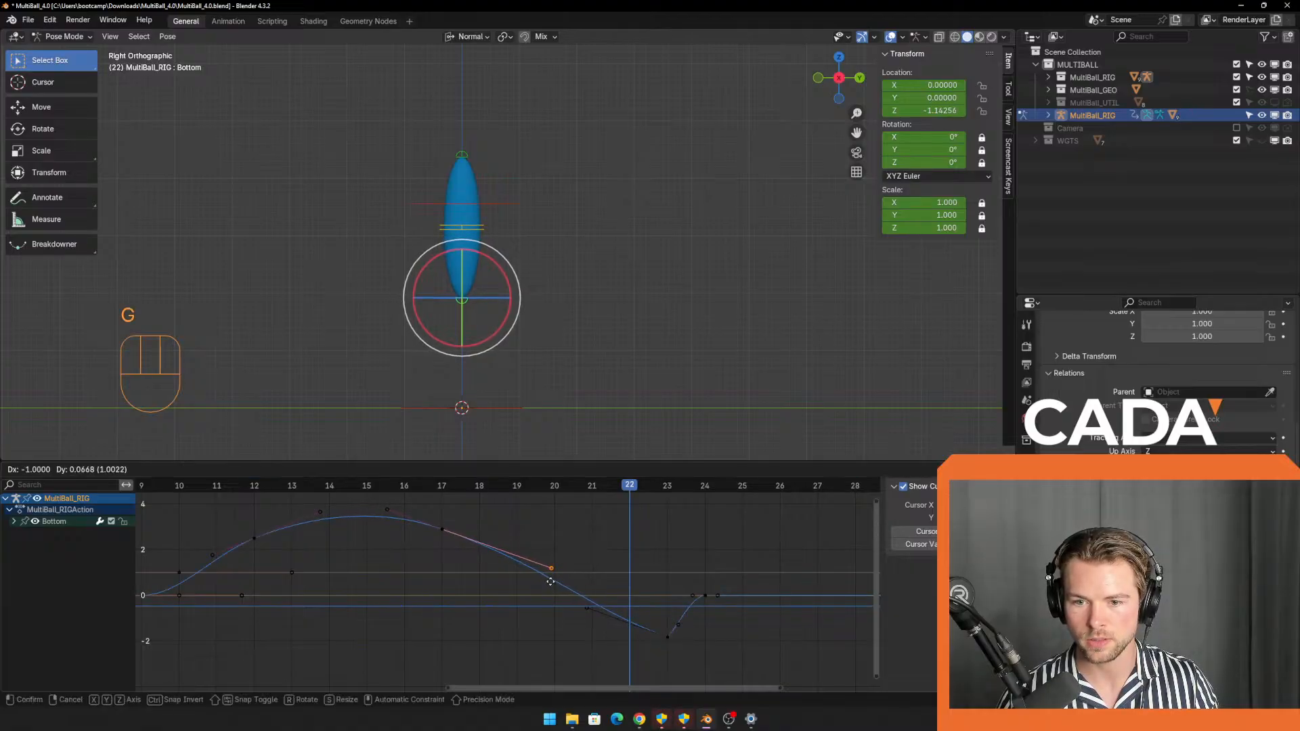
right_click(552, 583)
key("g")
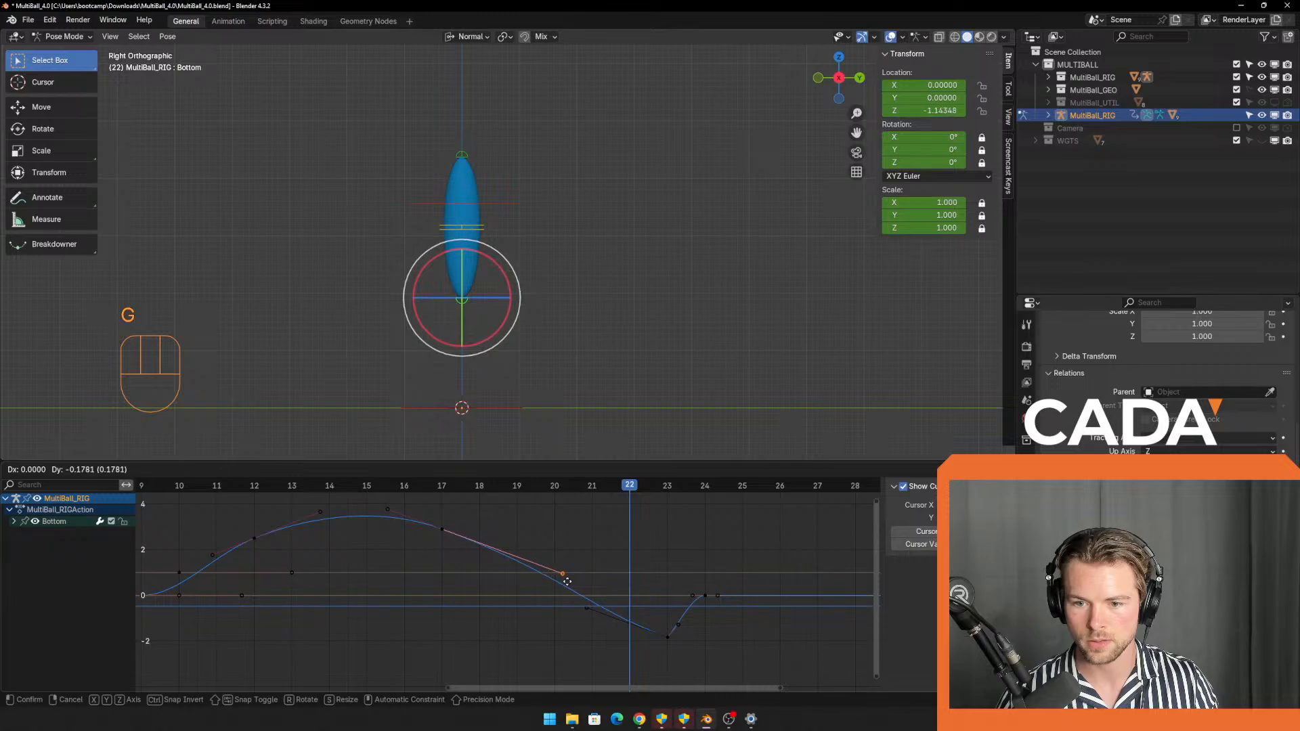
left_click(552, 575)
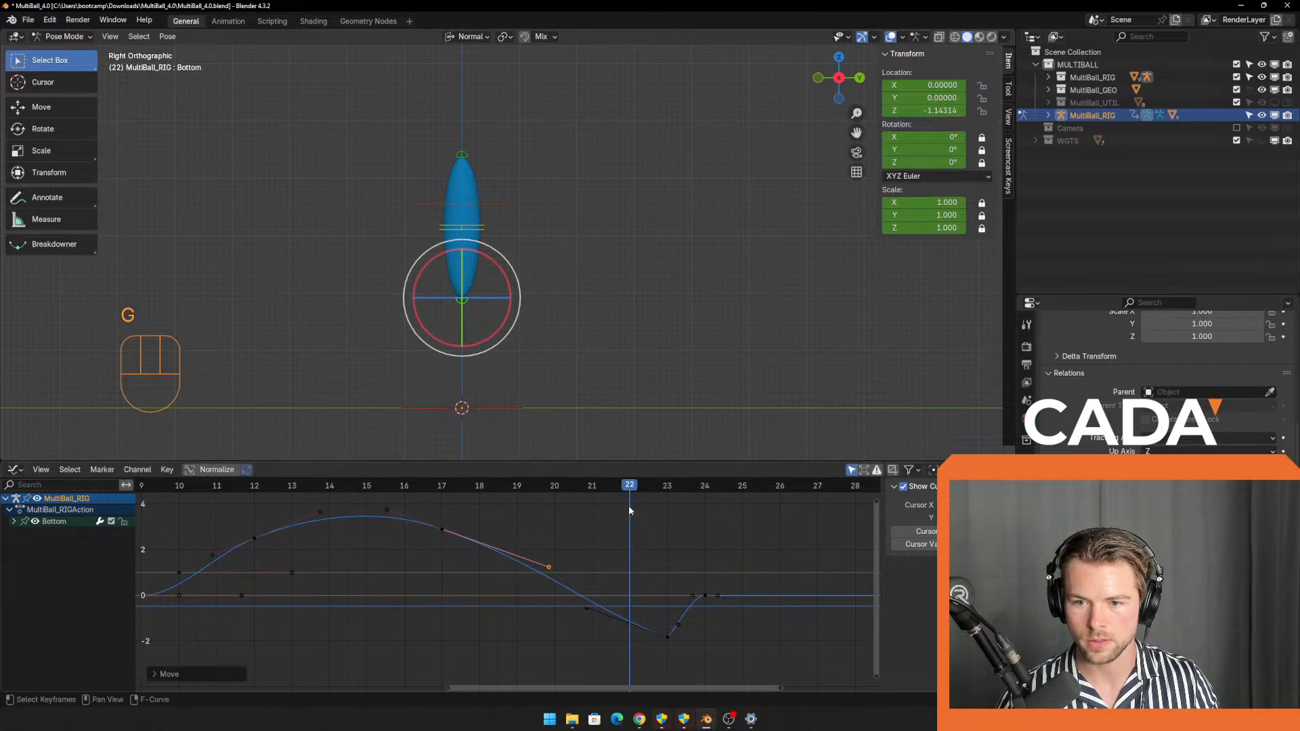
Scrub back and forth between frames 22 and 25 to examine the ball's stretch and squash at landing.
left_click_drag(629, 486, 728, 539)
middle_click_drag(562, 364, 518, 341, "shift")
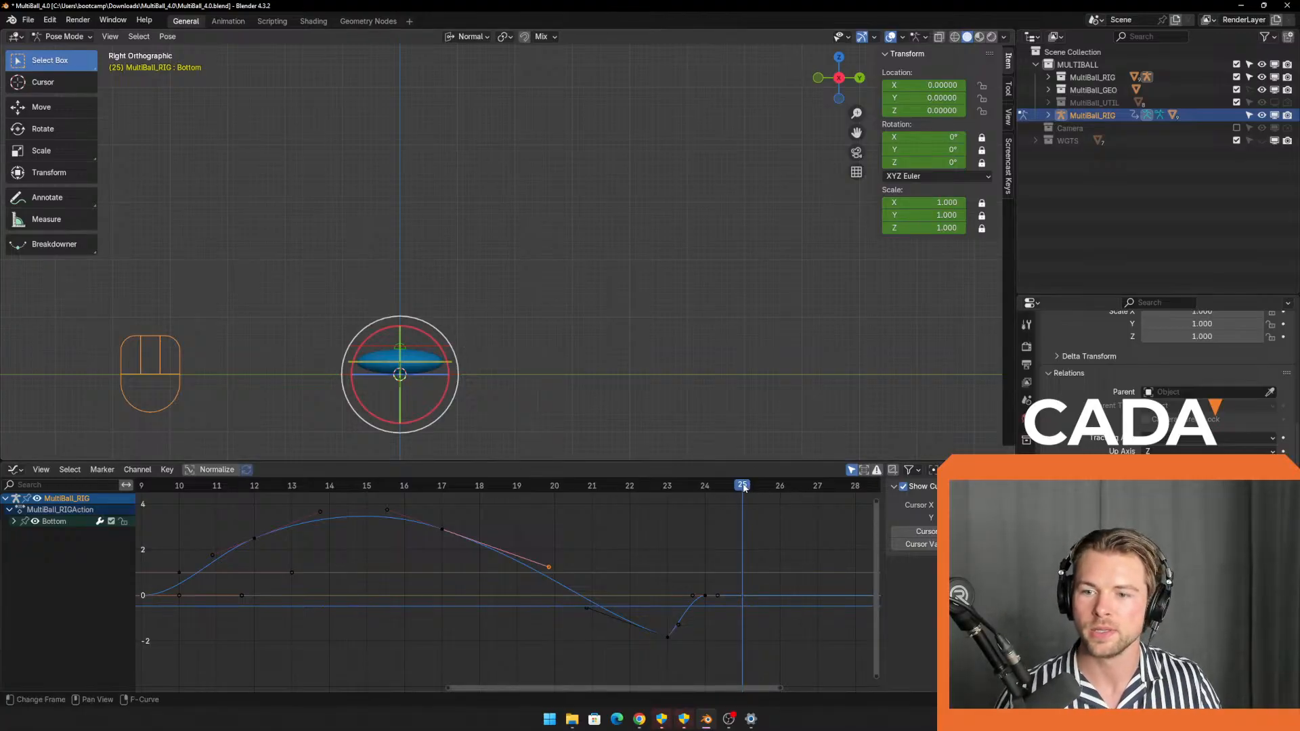
left_click_drag(743, 487, 656, 496)
left_click(689, 499)
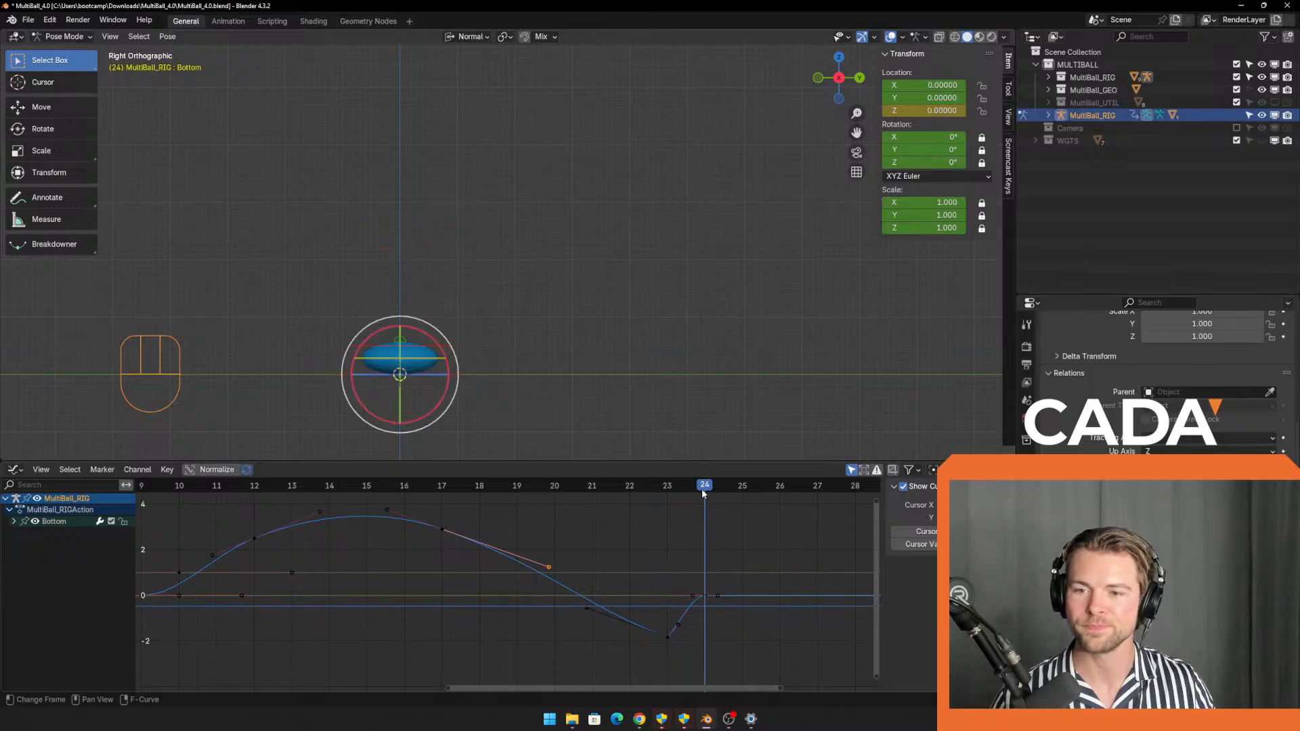
left_click(675, 493)
left_click(705, 490)
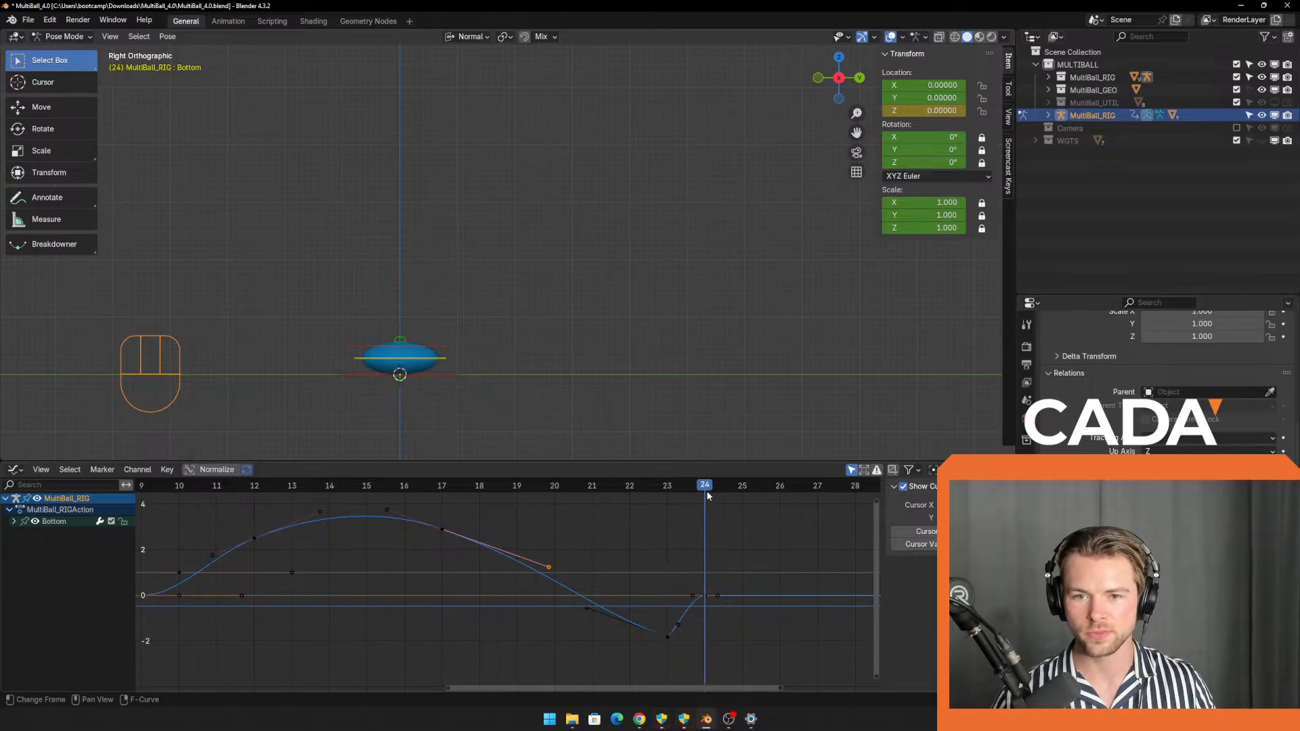
left_click_drag(706, 490, 651, 506)
Select the Body control and its Z Location handle after keyframe 24, and scrub from frame 22 to 25 to check the impact.
left_click(546, 290)
left_click(395, 344)
key("Home")
middle_click_drag(698, 607, 637, 597, "shift")
left_click_drag(614, 581, 704, 636)
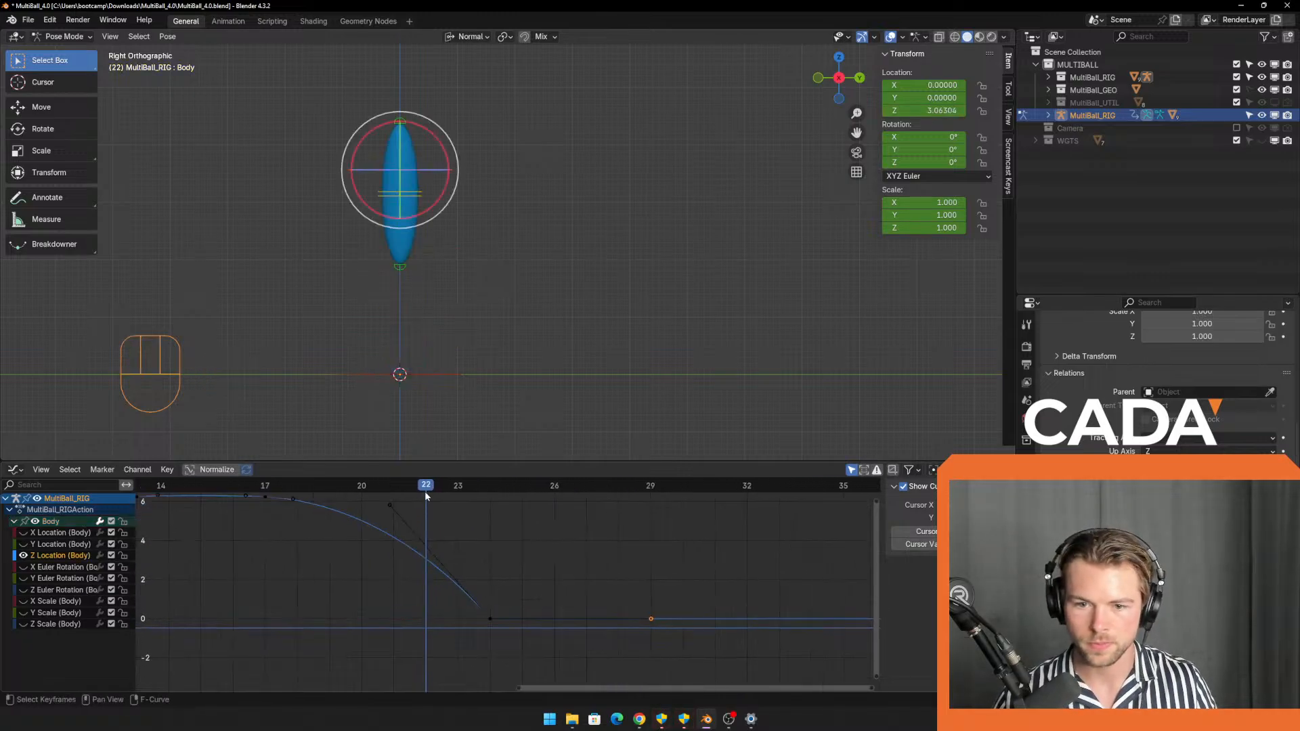
left_click_drag(424, 491, 527, 539)
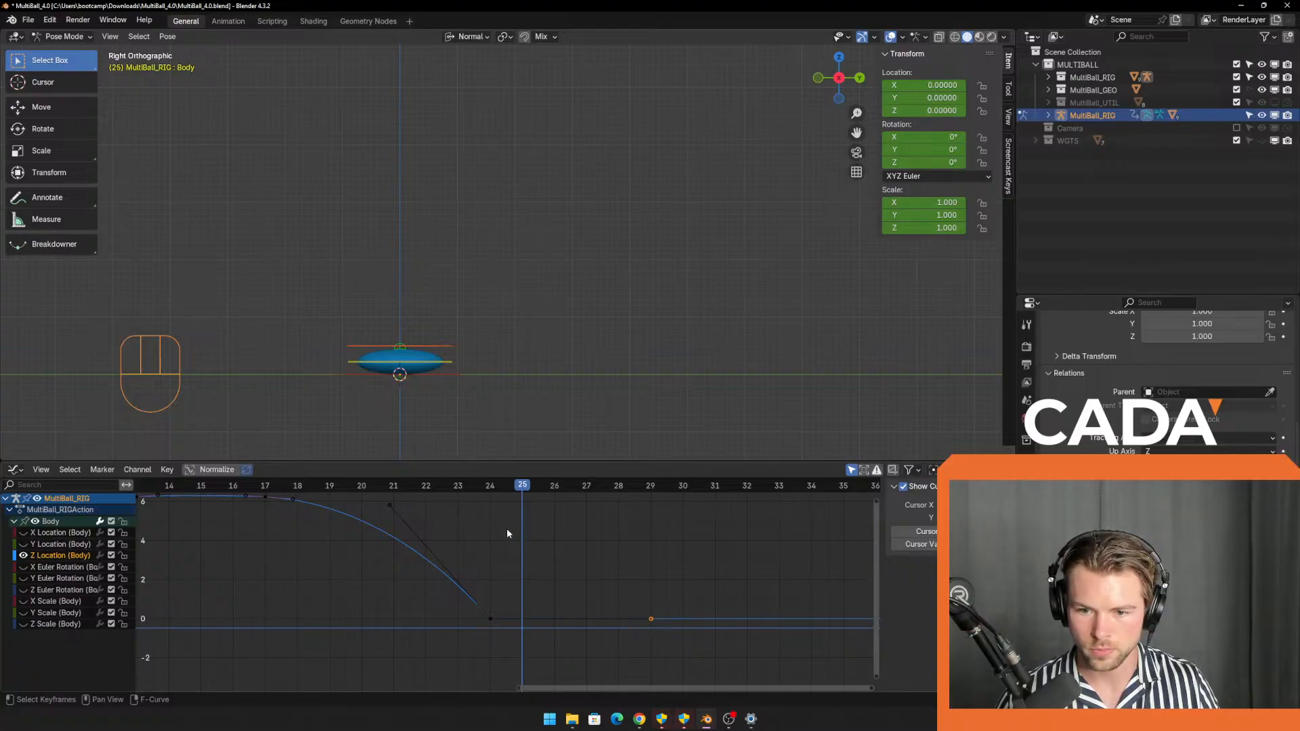
left_click(506, 528)
key("h")
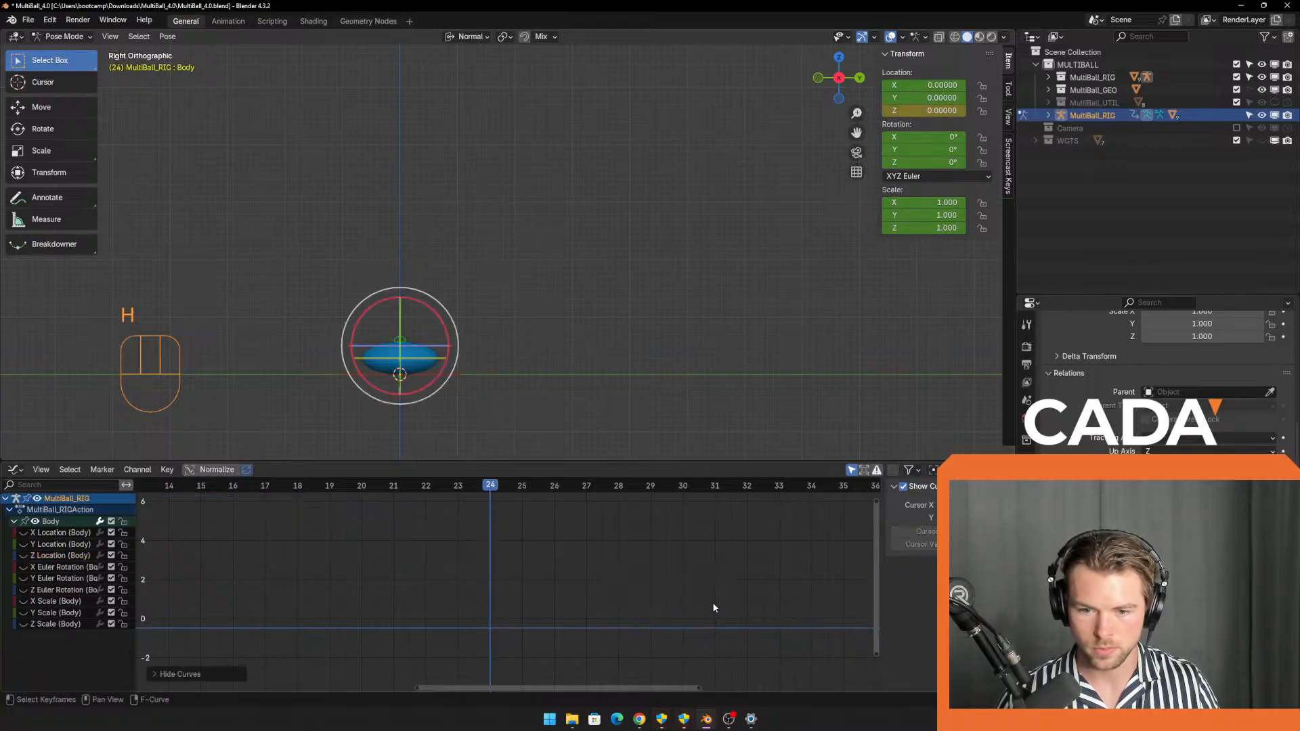
key("ctrl+z")
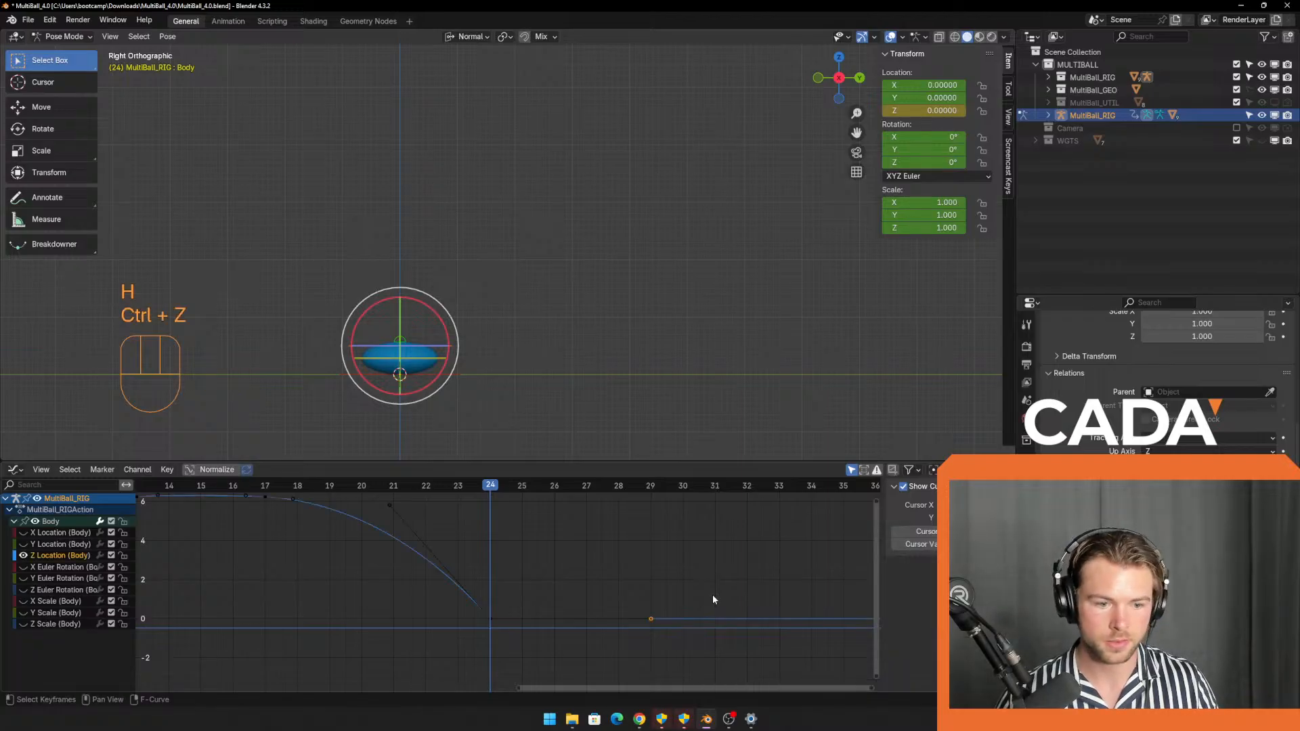
key("g")
right_click(686, 594)
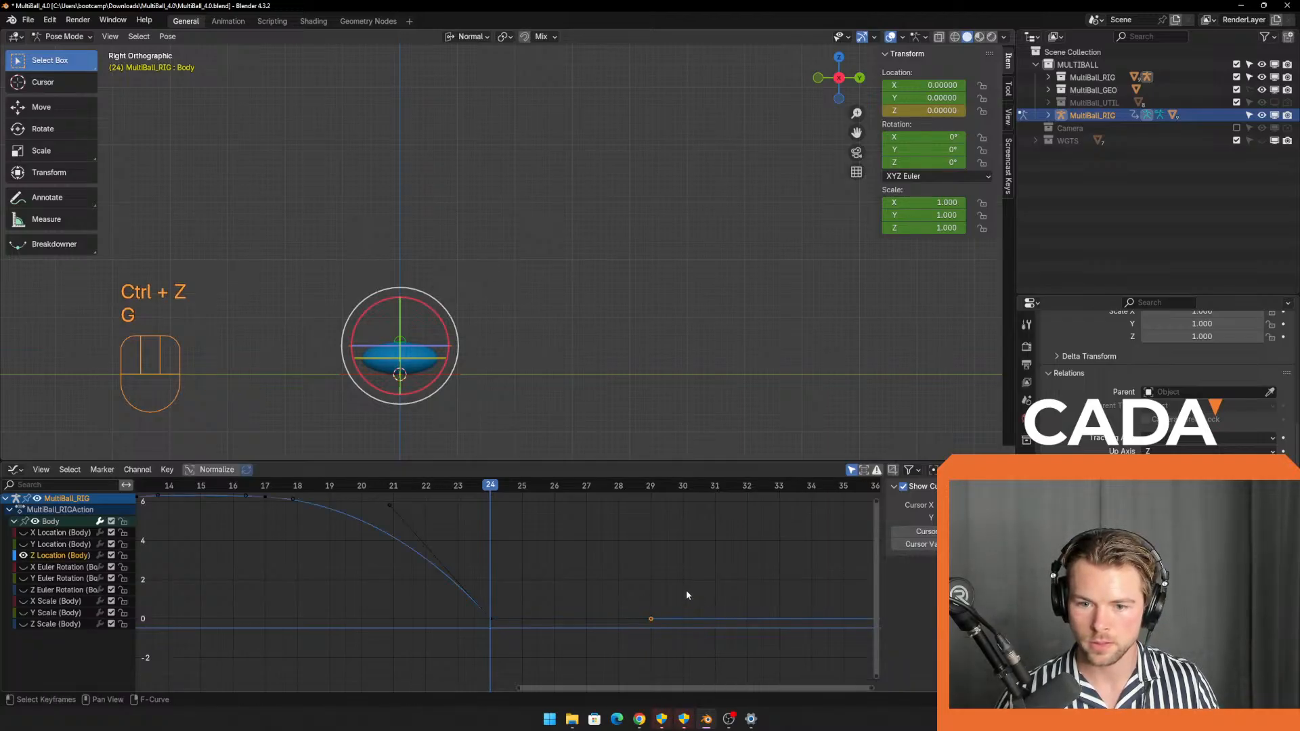
left_click_drag(478, 483, 519, 496)
key("g")
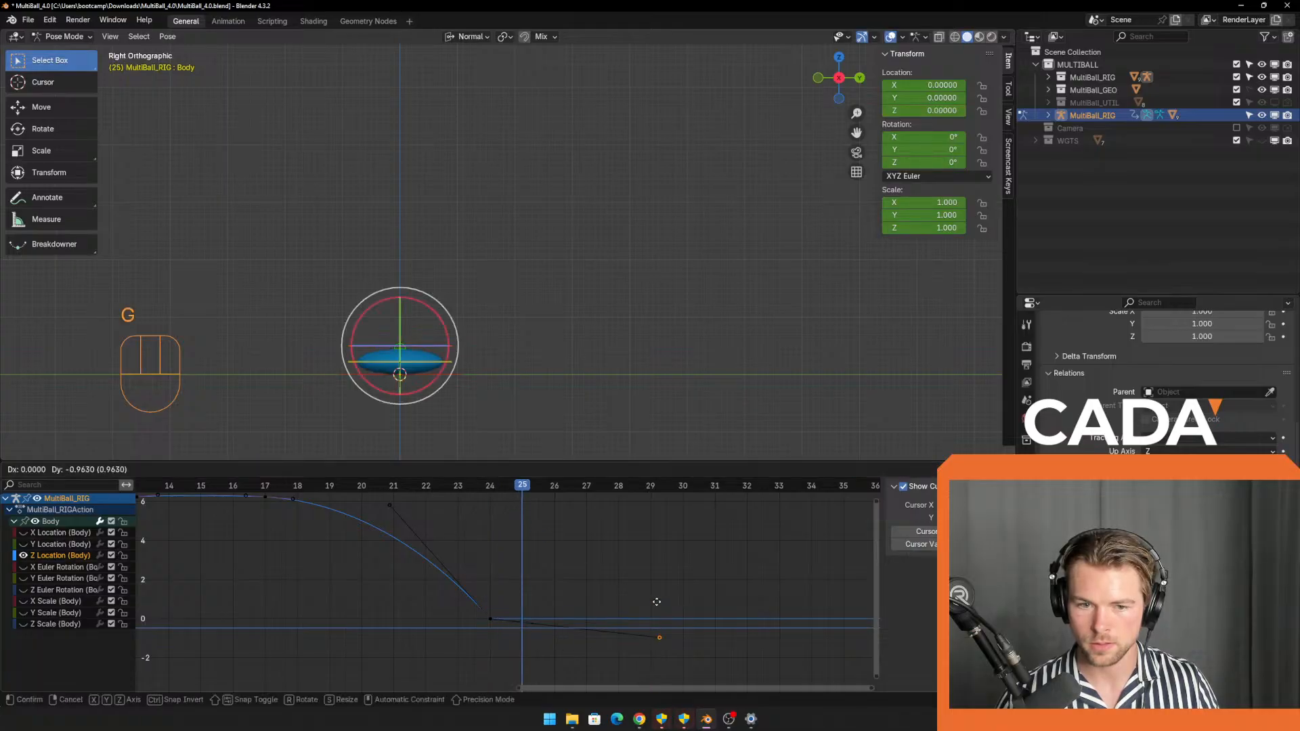
right_click(654, 601)
Select the Top control on the squashed ball at frame 25 and frame its curve around the landing.
mouse_move(521, 491)
left_mouse_down()
mouse_move(493, 492)
mouse_move(511, 485)
left_mouse_up()
left_click(472, 366)
left_click(442, 364)
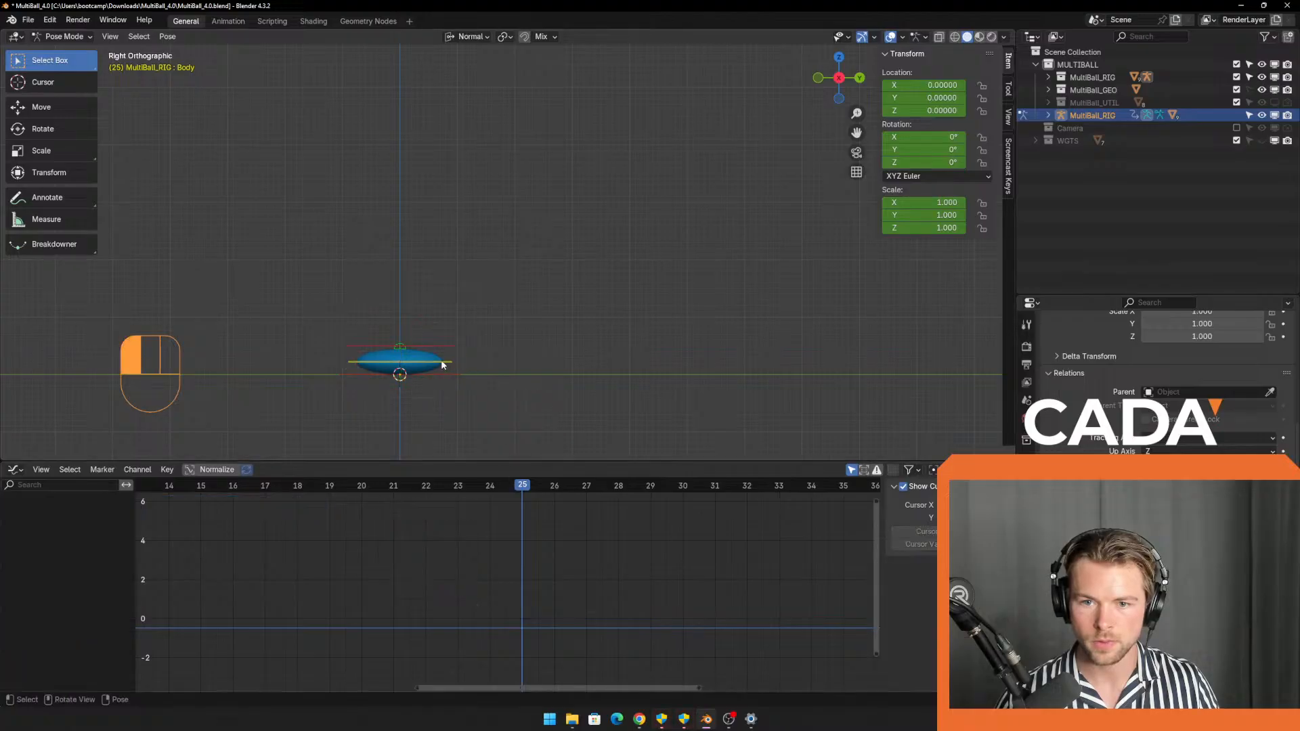
left_click(541, 359)
middle_click_drag(542, 359, 535, 388)
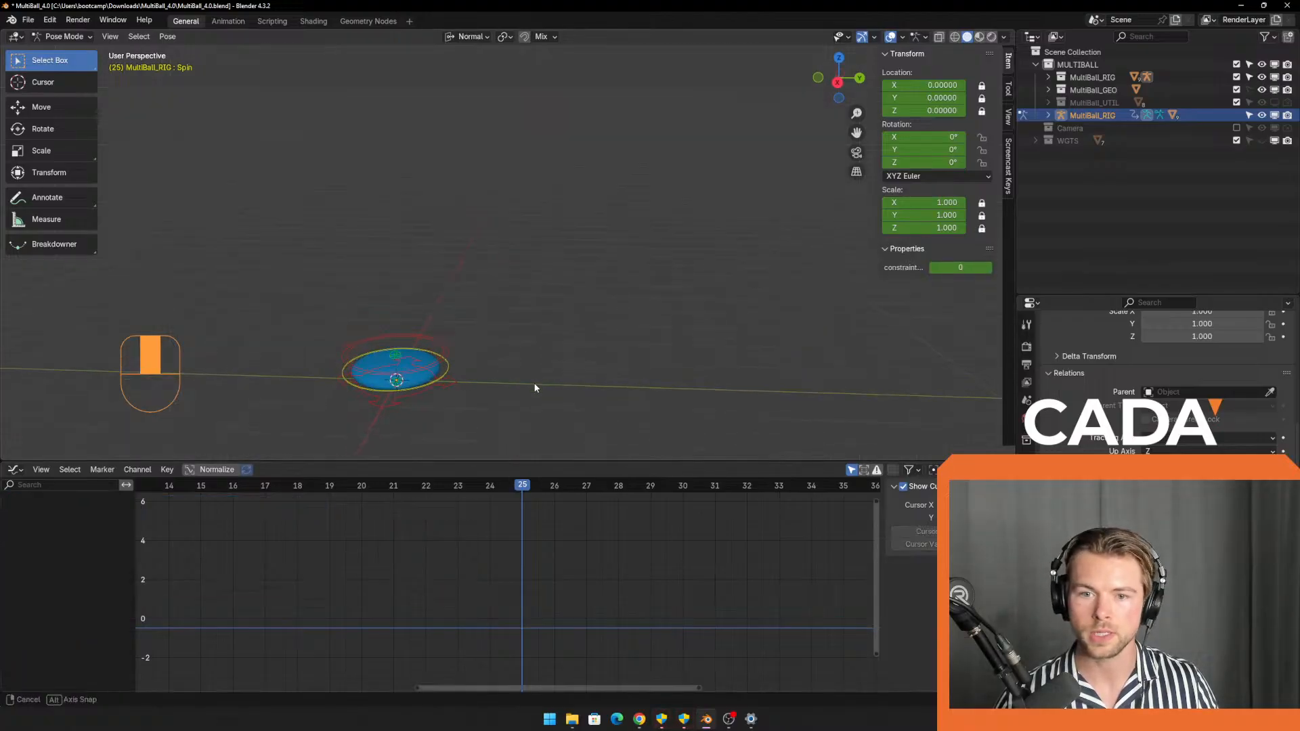
left_click(453, 353)
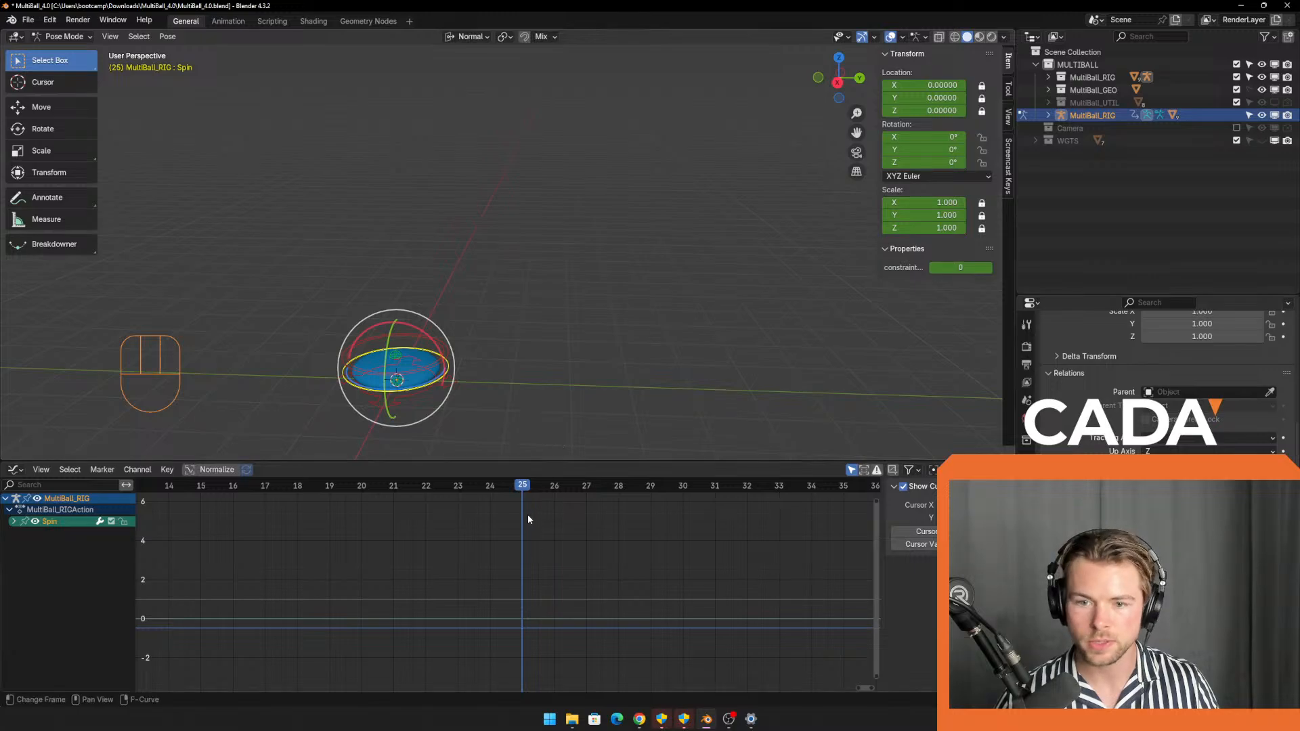
scroll(513, 555, "down", 4)
left_click(507, 386)
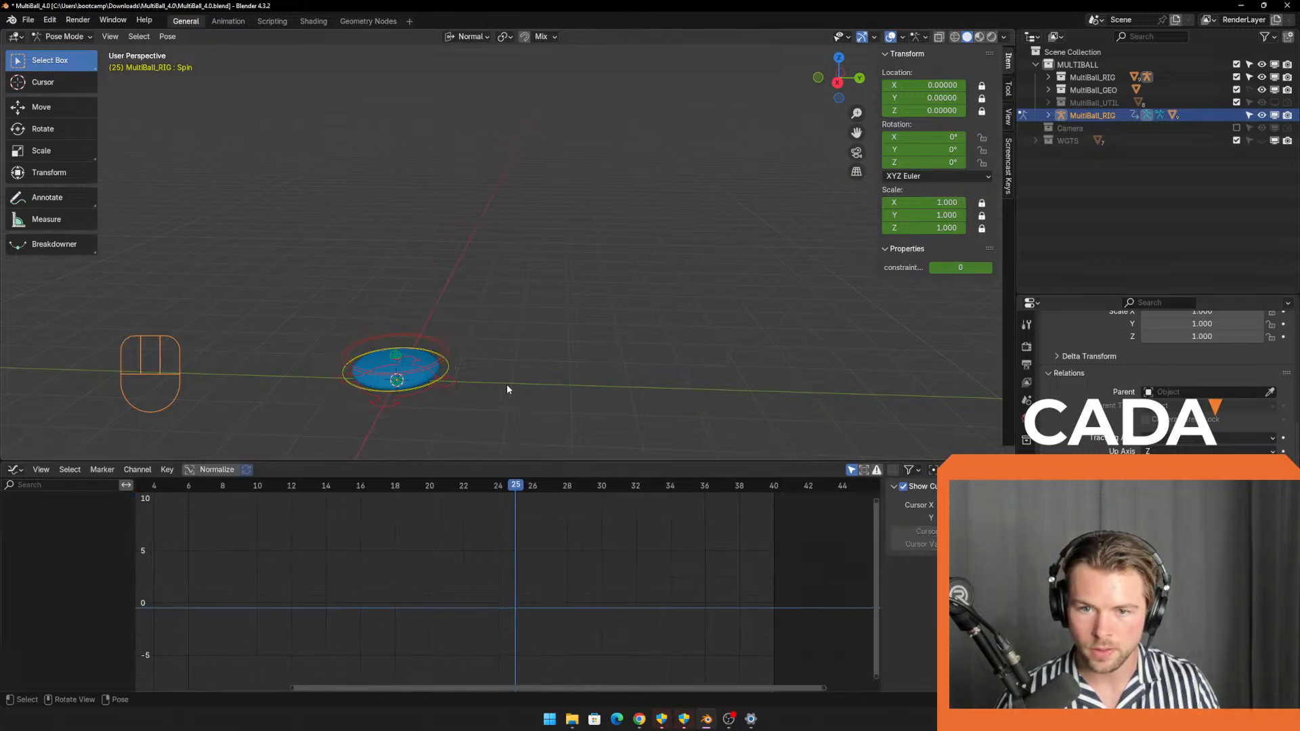
left_click(444, 356)
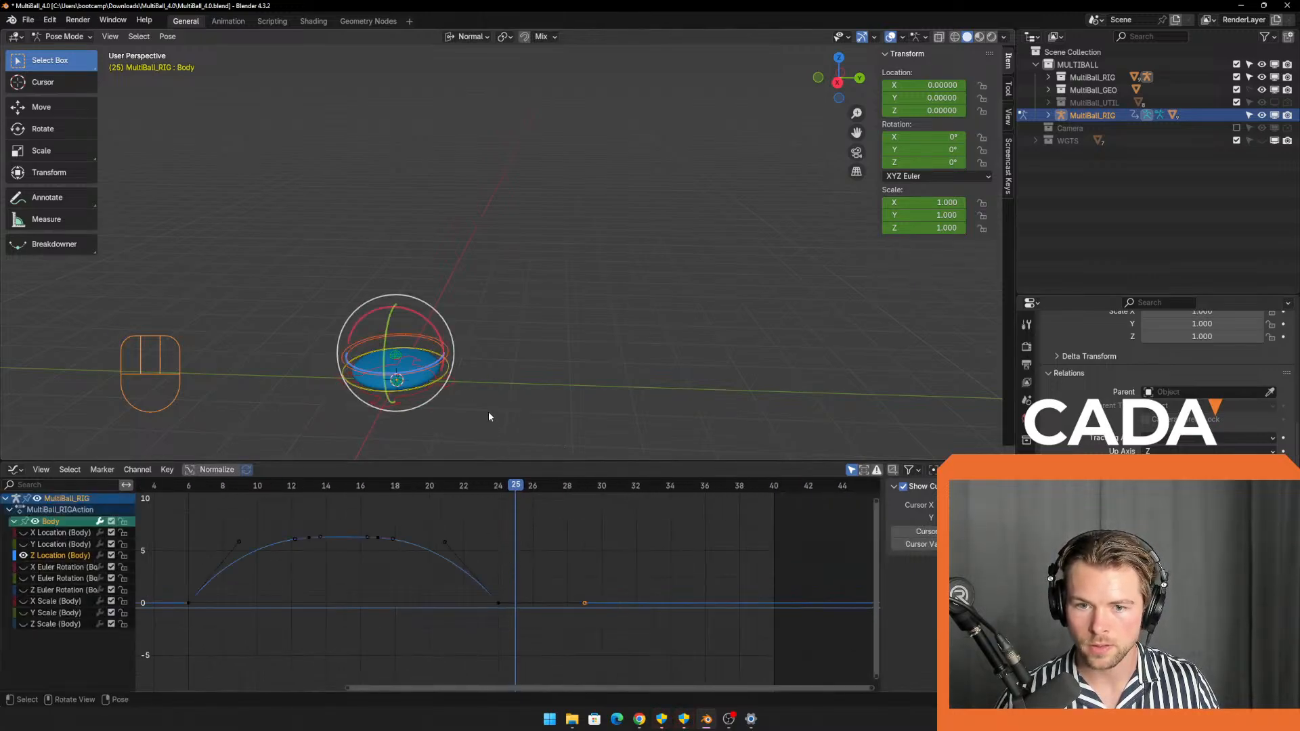
scroll(487, 412, "up", 3)
left_click(452, 390)
left_click(313, 435)
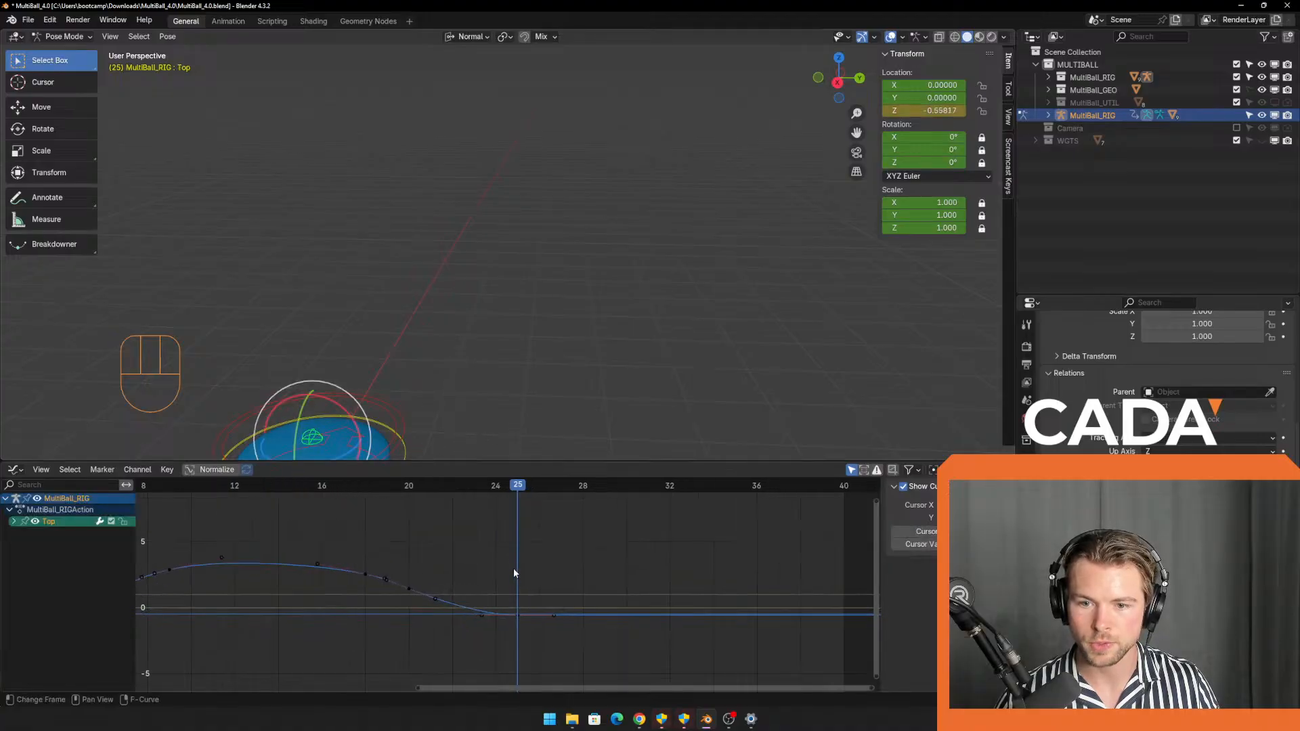
scroll(513, 568, "up", 6)
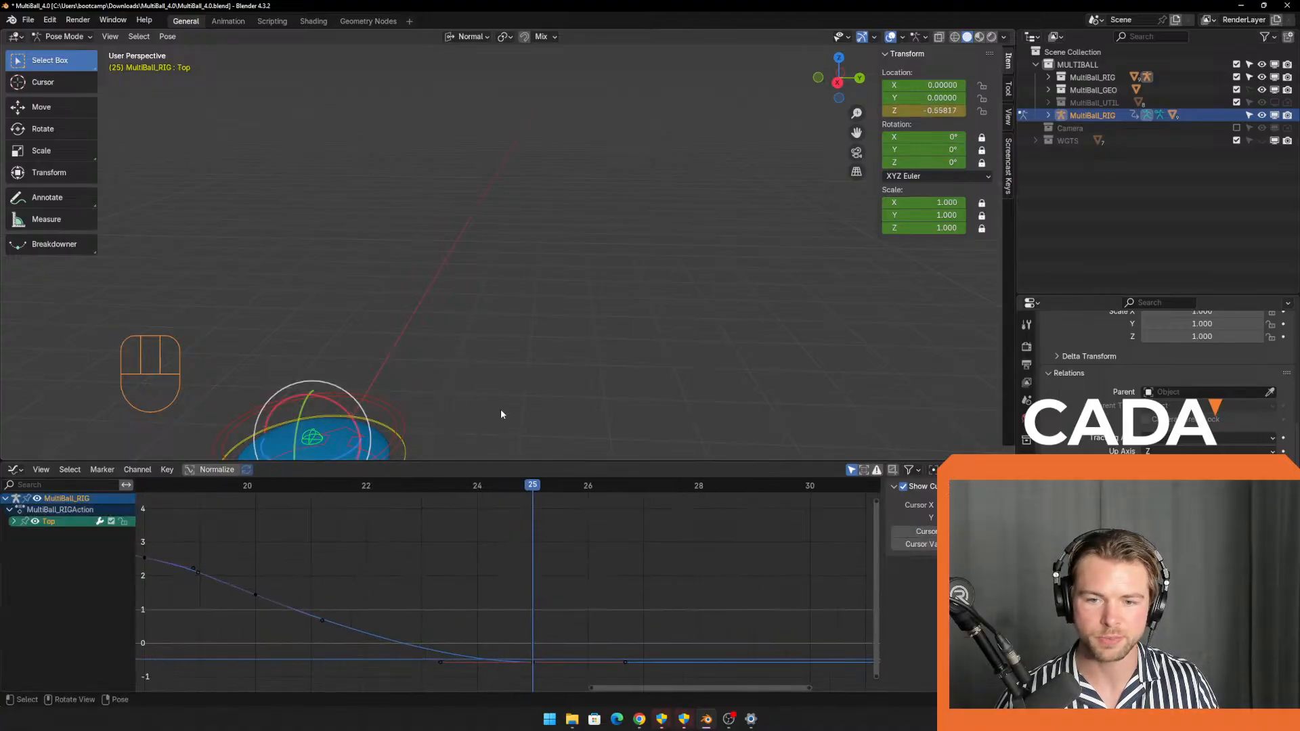
Return to the right orthographic view around the ball and scrub back to frame 23 to check its stretch.
key("KP_3")
middle_click_drag(493, 384, 571, 342, "shift")
scroll(437, 347, "up", 1)
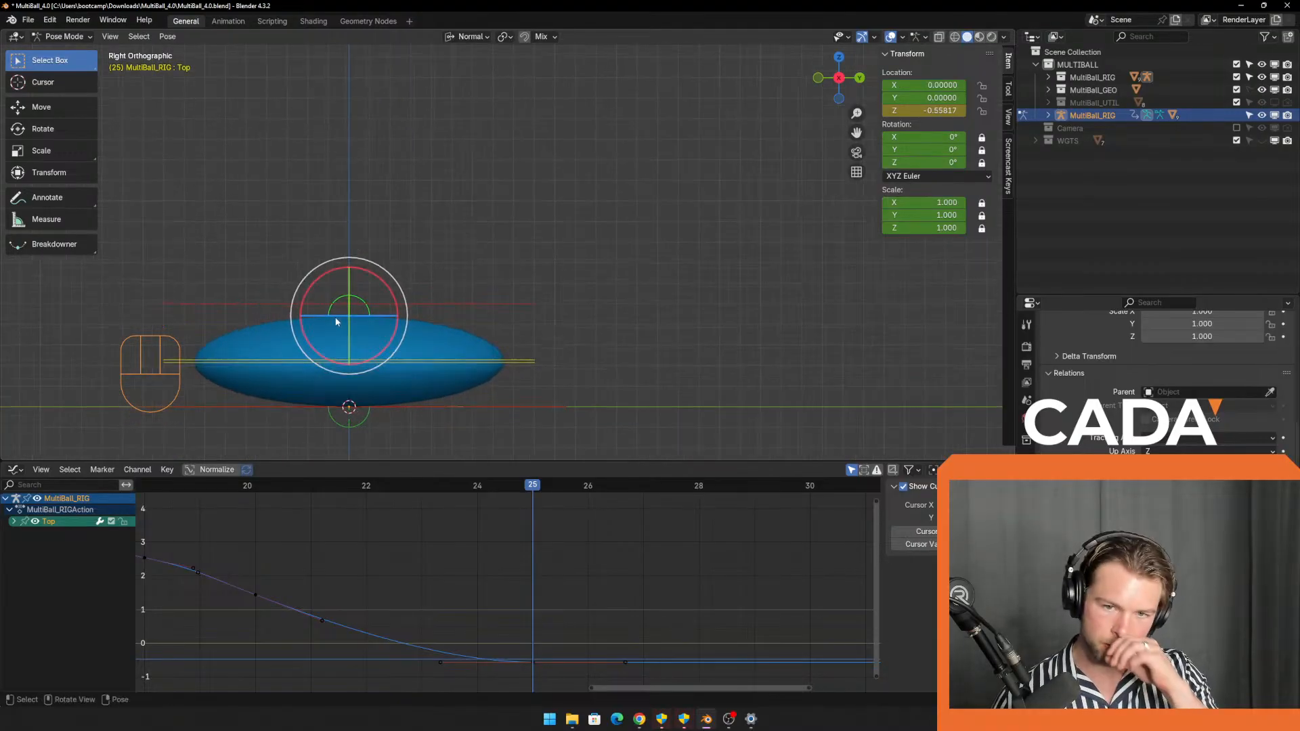
left_click_drag(532, 488, 421, 486)
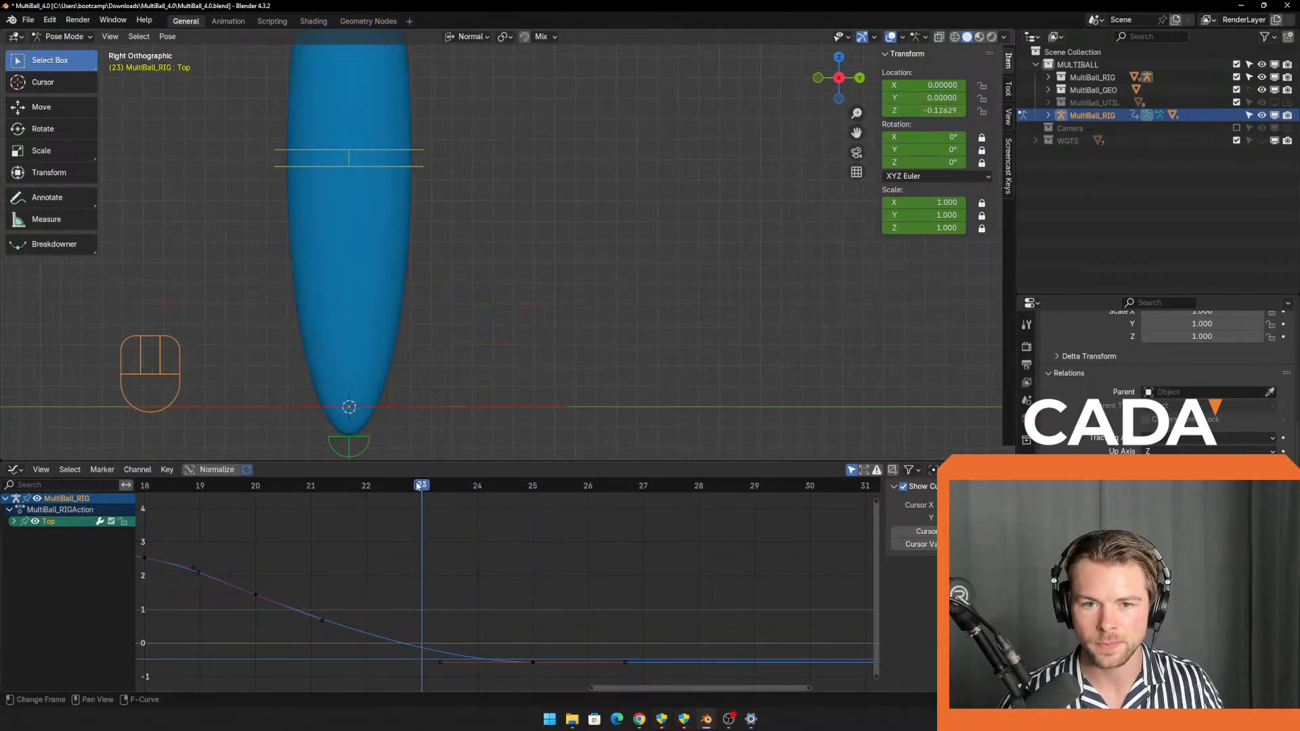
Copy the Top control's landing keyframe at frame 25 and paste it at frame 27.
left_click(526, 503)
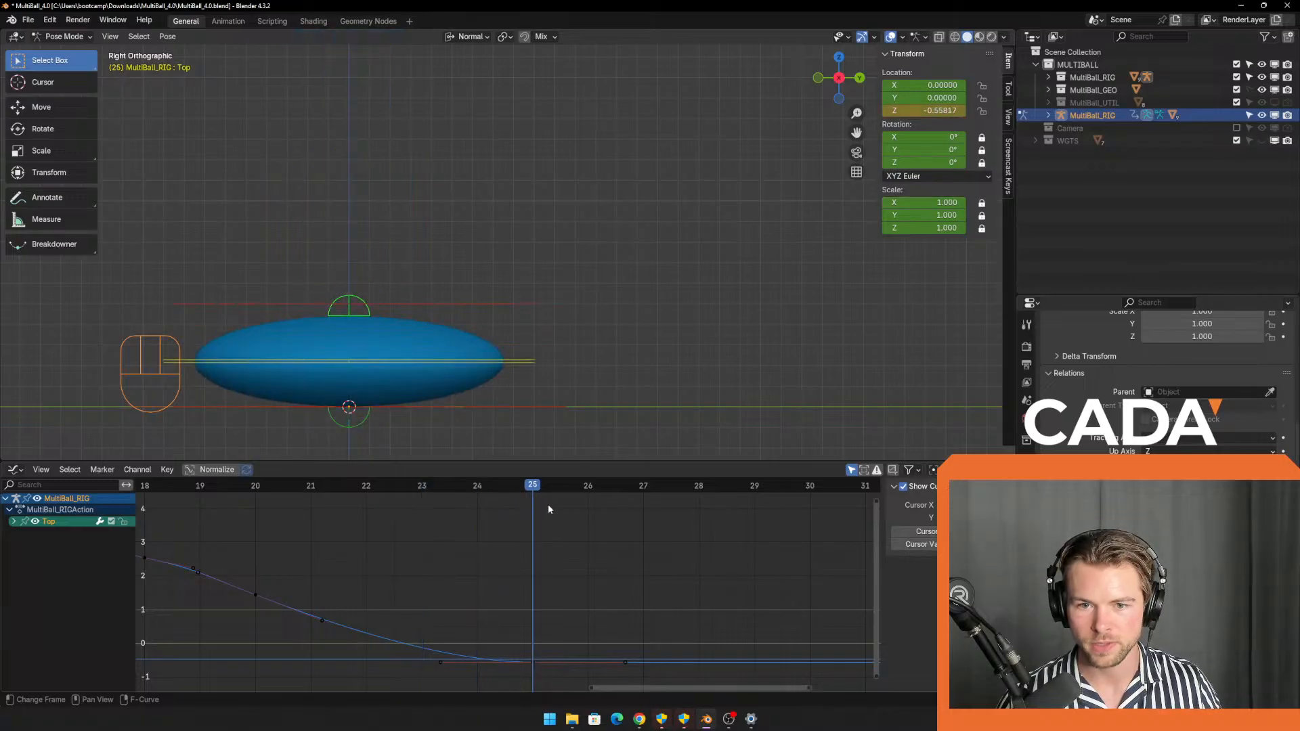
left_click(577, 509)
left_click(626, 511)
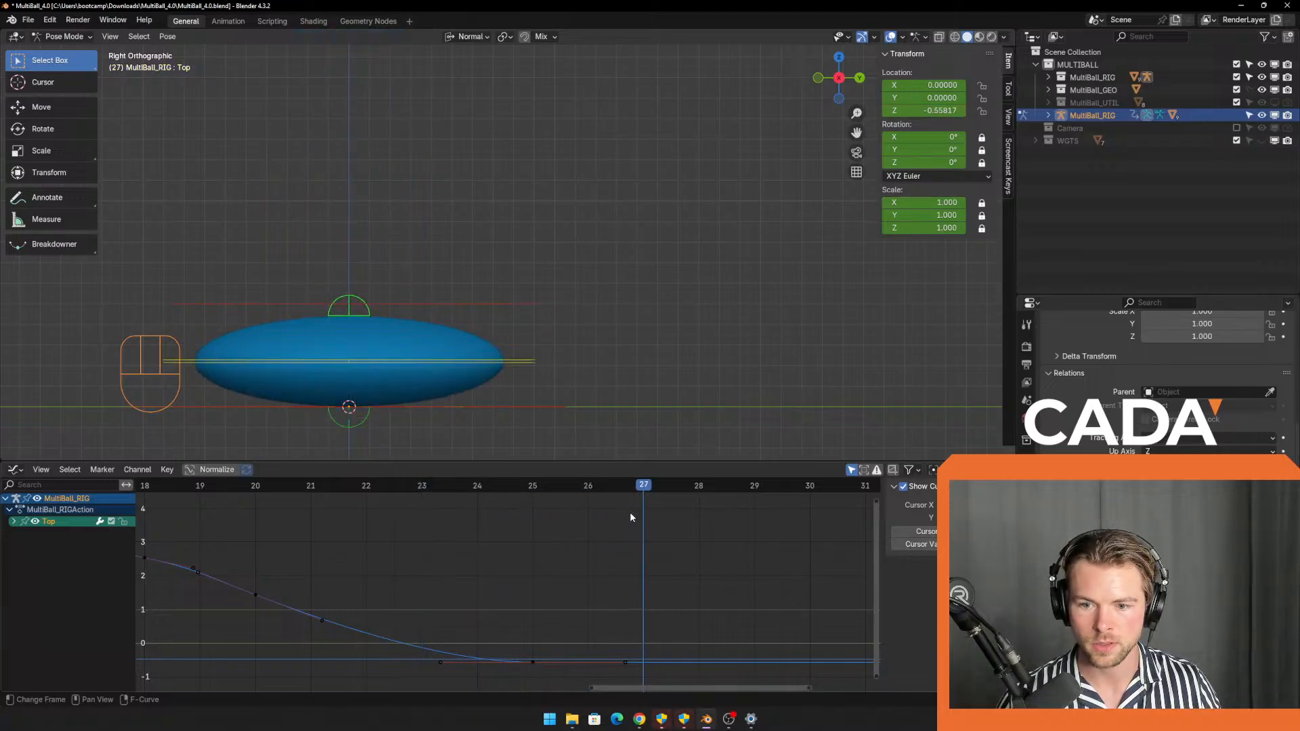
scroll(609, 605, "down", 2)
middle_click_drag(573, 606, 561, 547, "shift")
left_click_drag(513, 558, 557, 623)
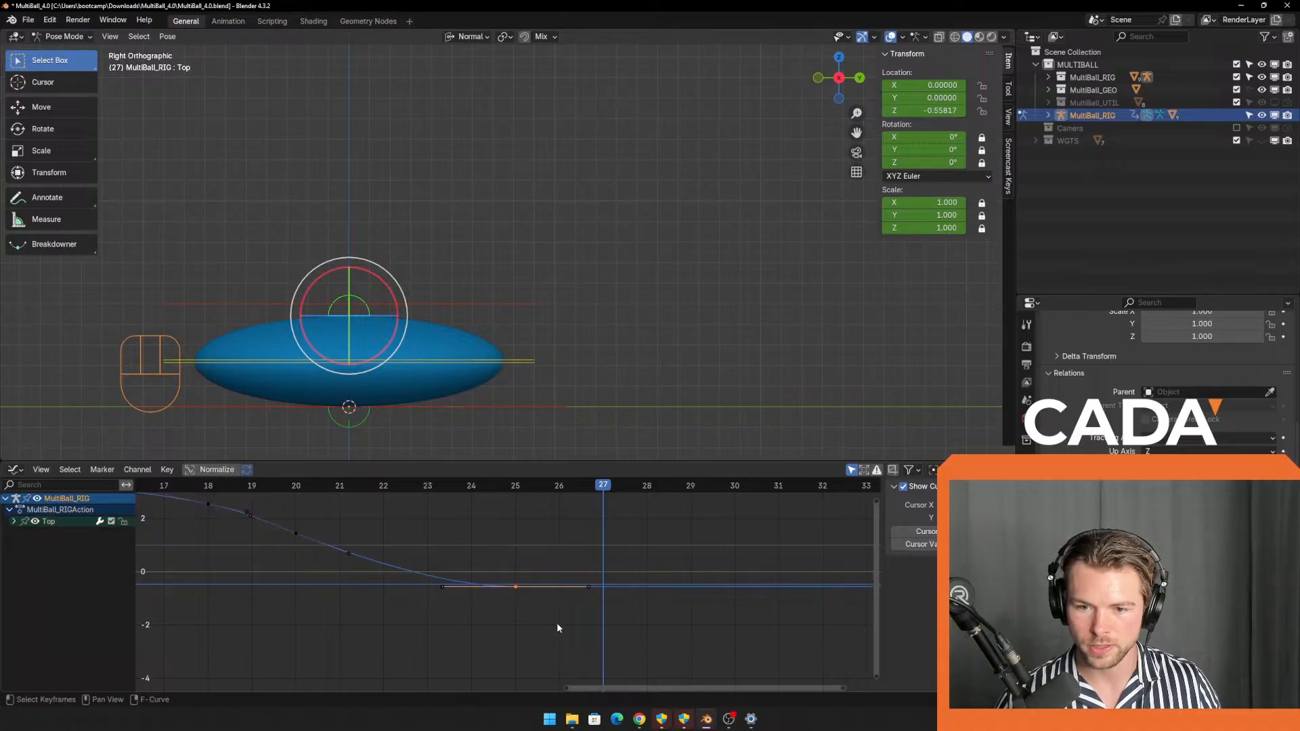
key("ctrl+c")
key("ctrl+v")
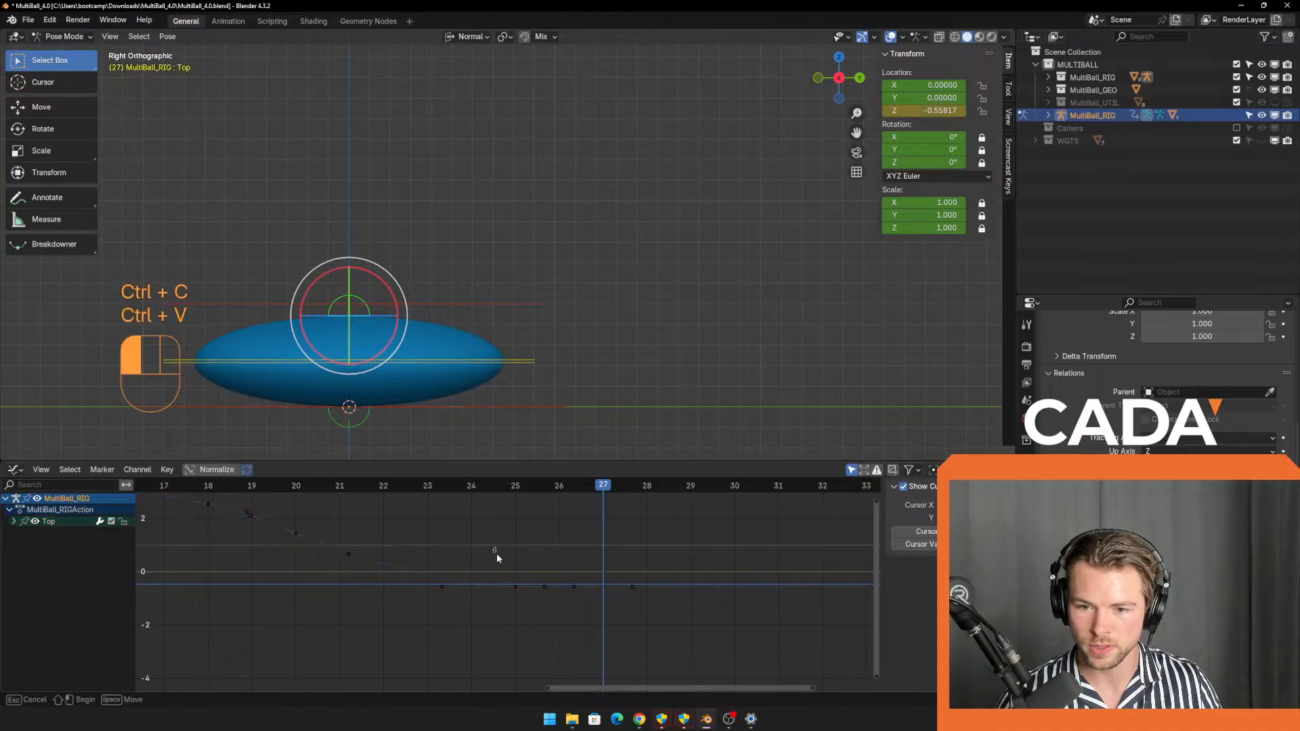
Lower the two facing curve handles between frames 25 and 27 vertically so the Top control's curve dips around frame 26.
left_click_drag(497, 554, 569, 603)
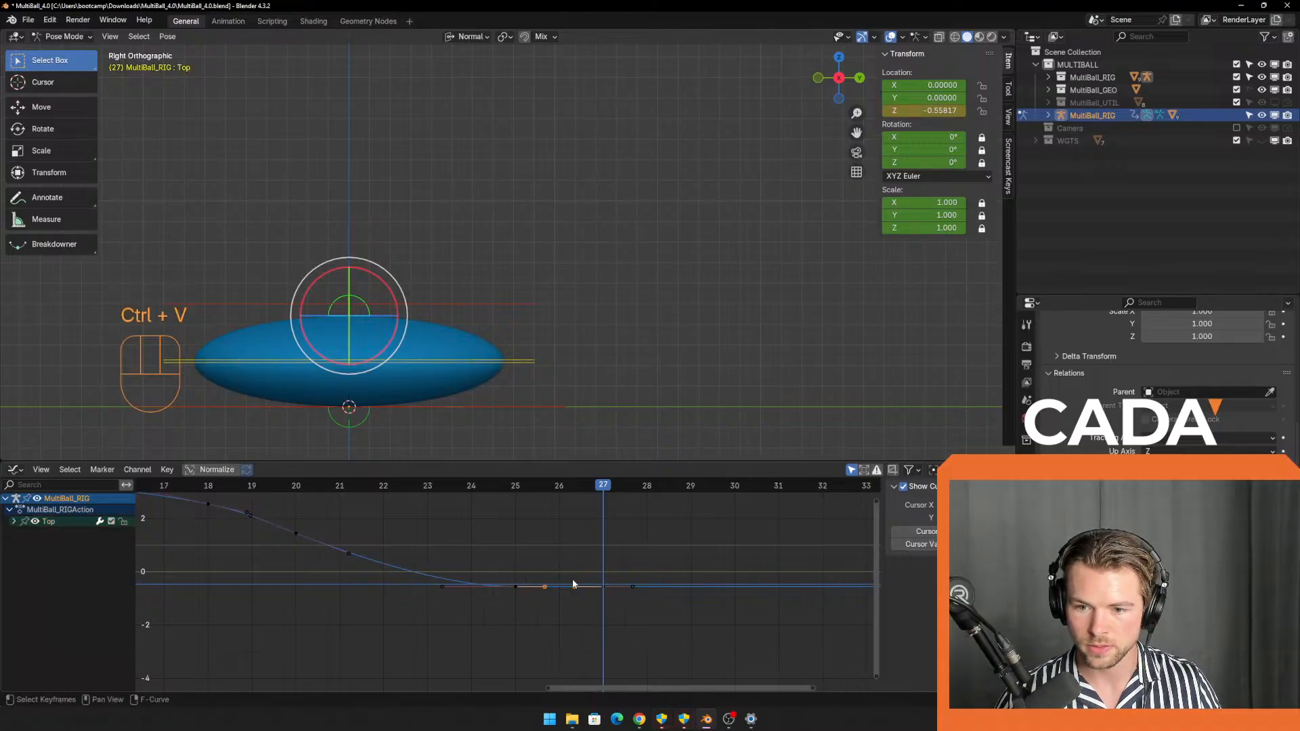
scroll(576, 595, "up", 5)
middle_click_drag(528, 584, 480, 582, "shift")
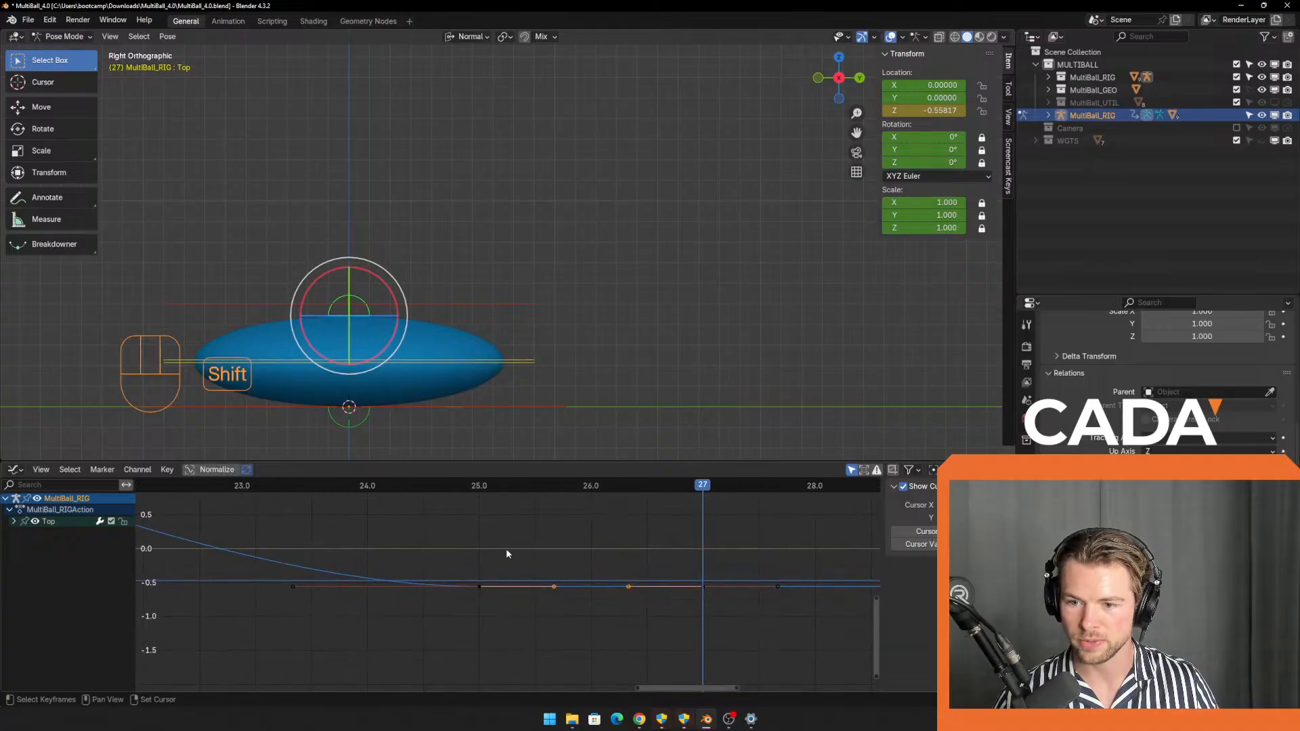
key("g")
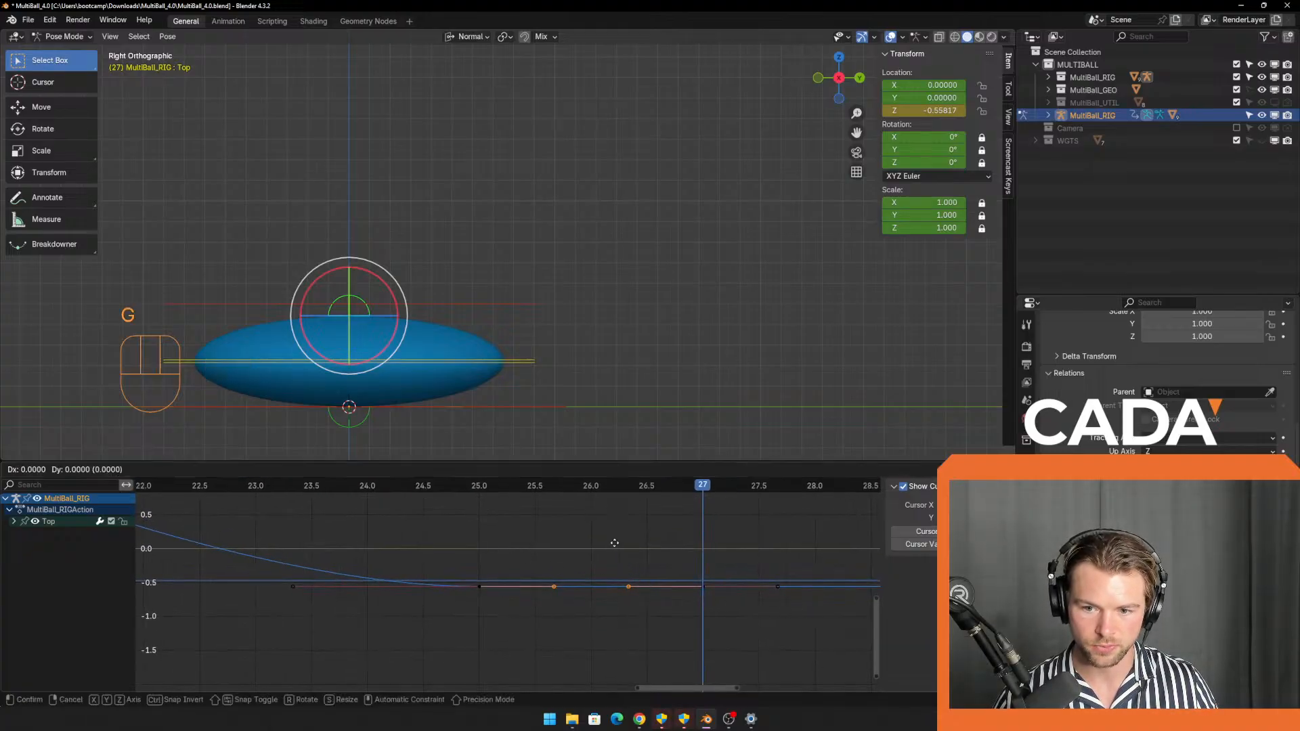
key("y")
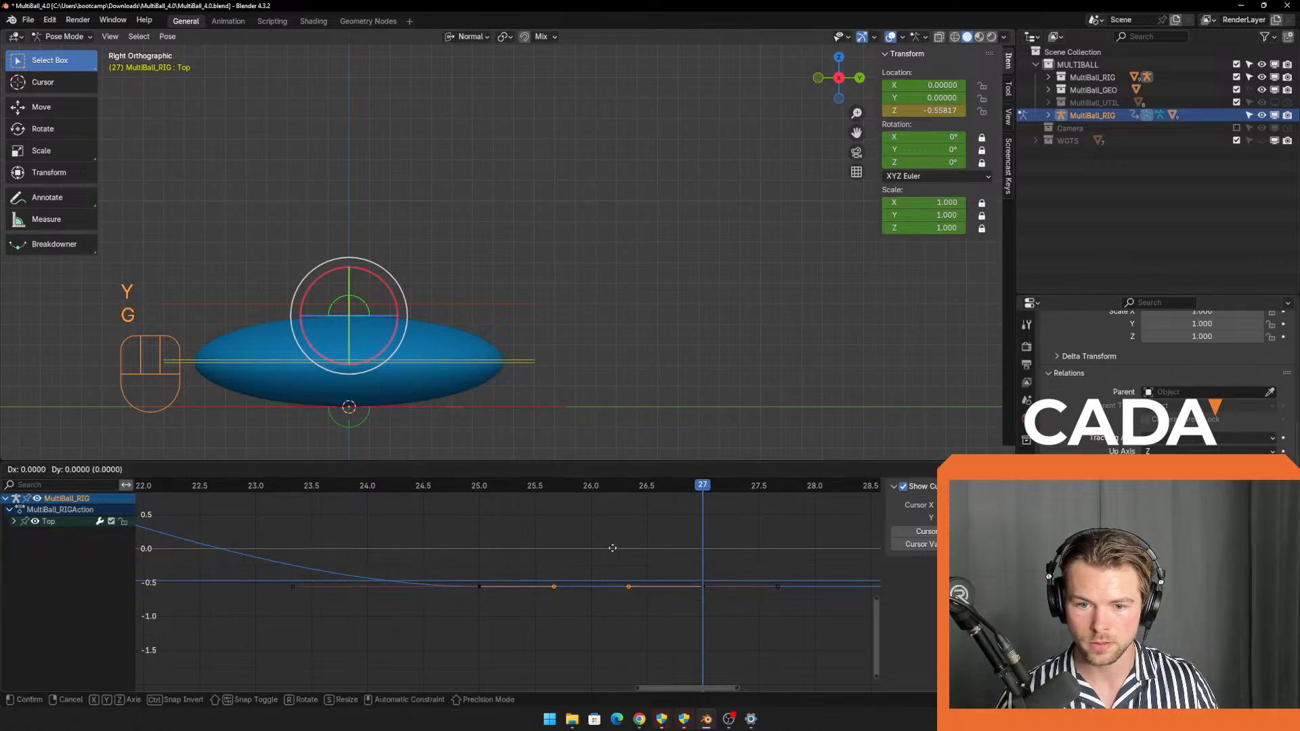
left_click(612, 550)
left_click_drag(655, 486, 633, 558)
key("g")
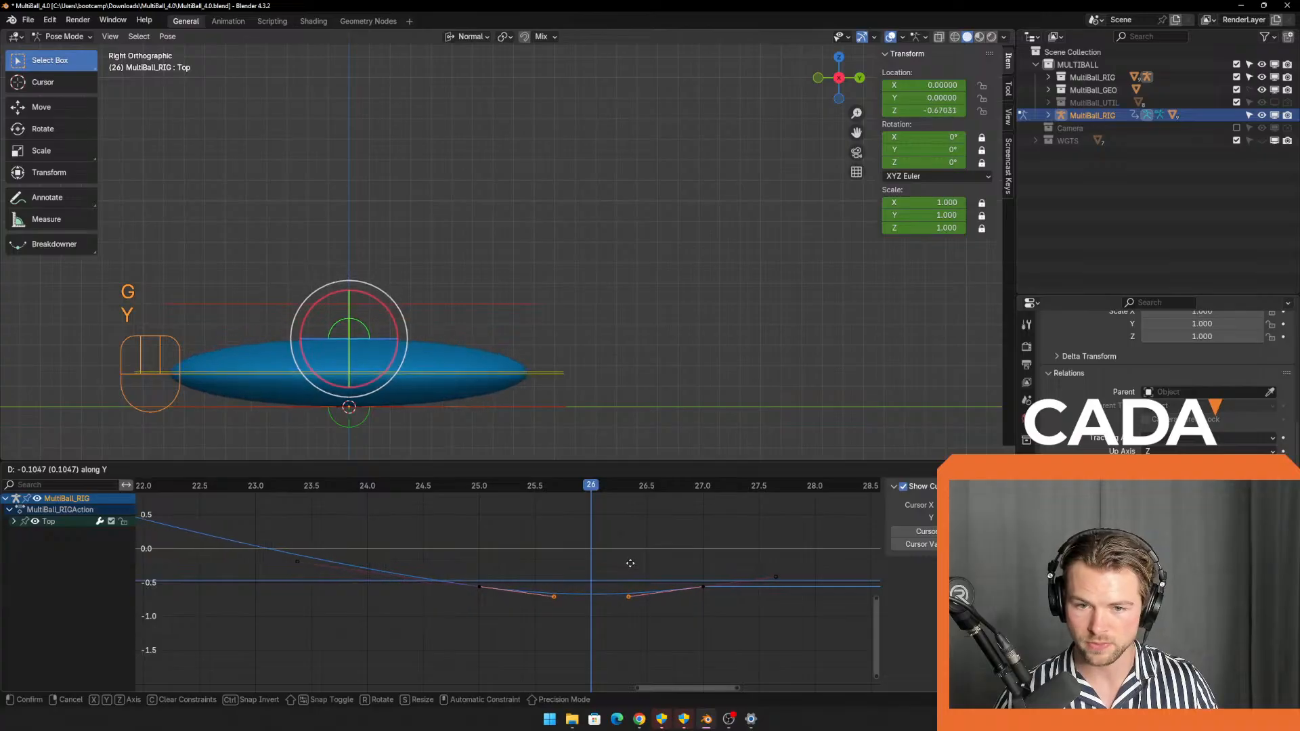
left_click(628, 566)
Copy the Top control's keyframe at frame 27 and paste it at frame 29.
left_click_drag(585, 486, 705, 572)
scroll(789, 587, "down", 1)
middle_click_drag(795, 582, 672, 629, "shift")
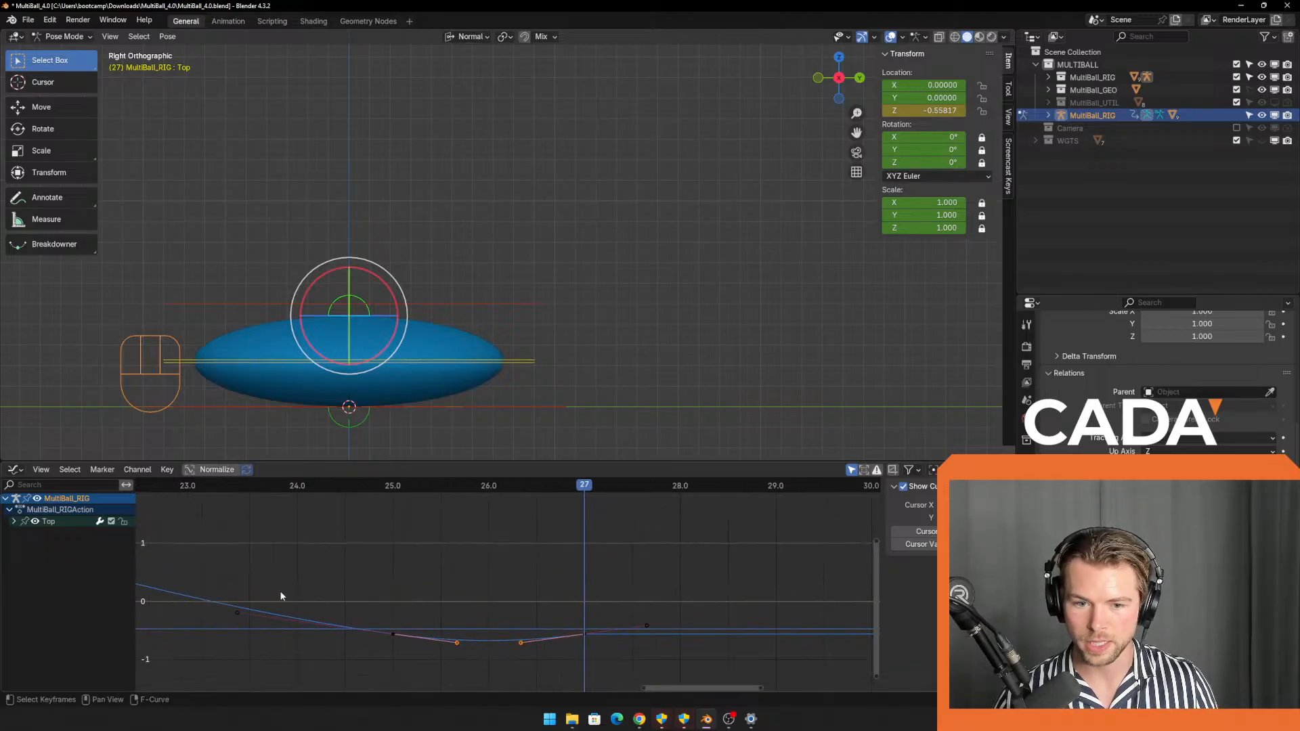
left_click(392, 635)
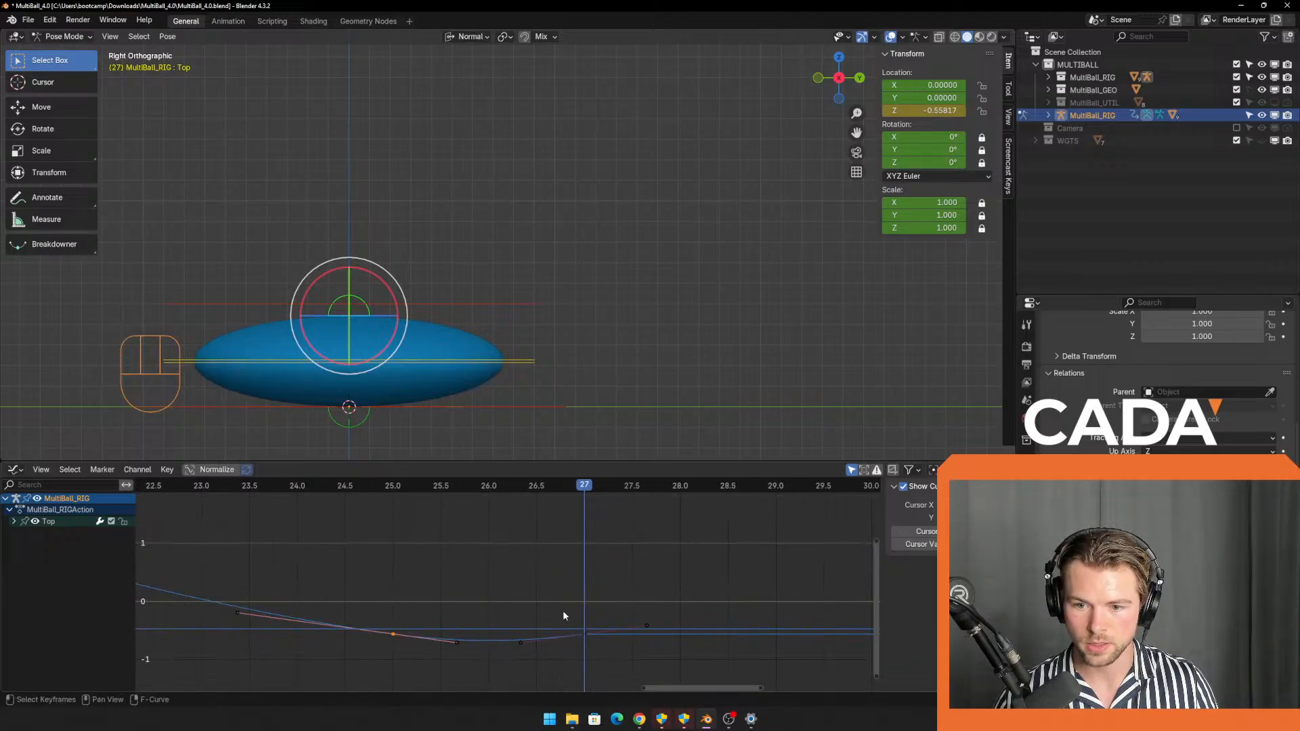
left_click_drag(562, 616, 611, 651)
key("ctrl+c")
left_click(648, 488)
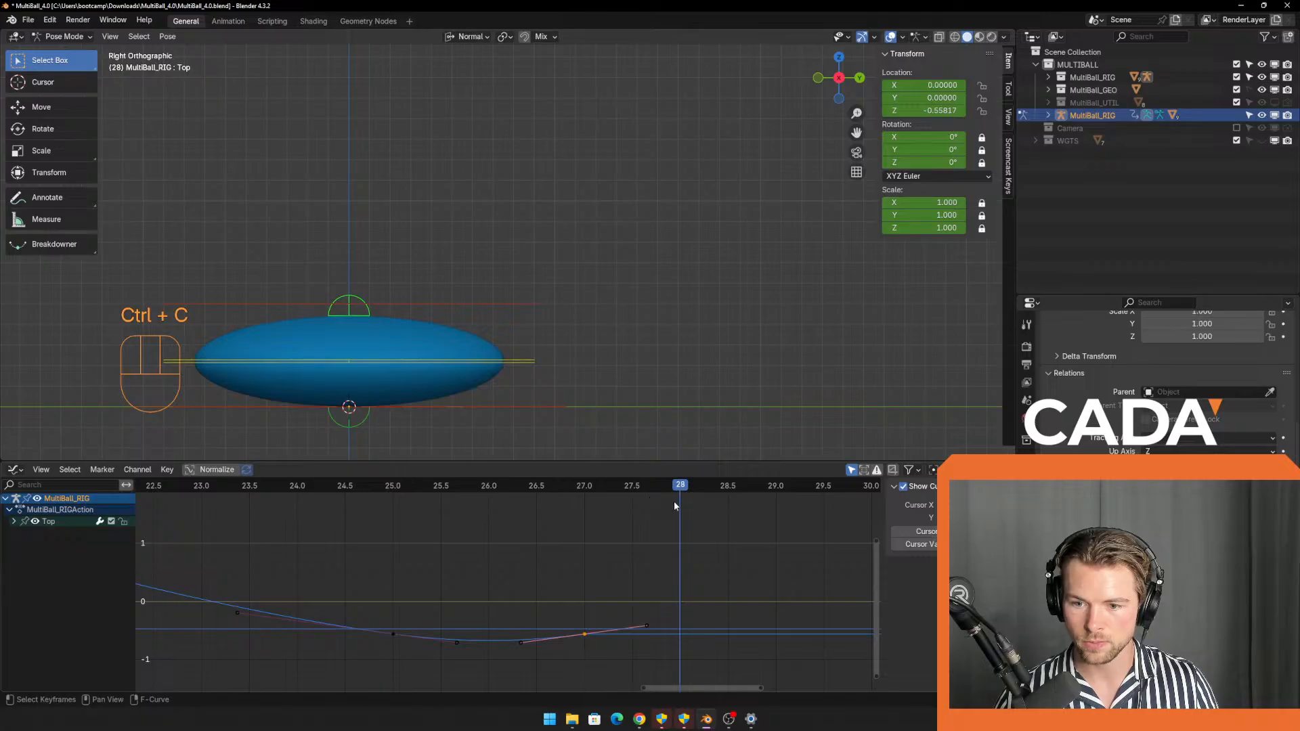
key("ctrl+v")
Raise the Top control's frame 29 keyframe vertically to a Z location of about 0.24, stretching the ball.
left_click_drag(731, 589, 804, 664)
key("g")
key("y")
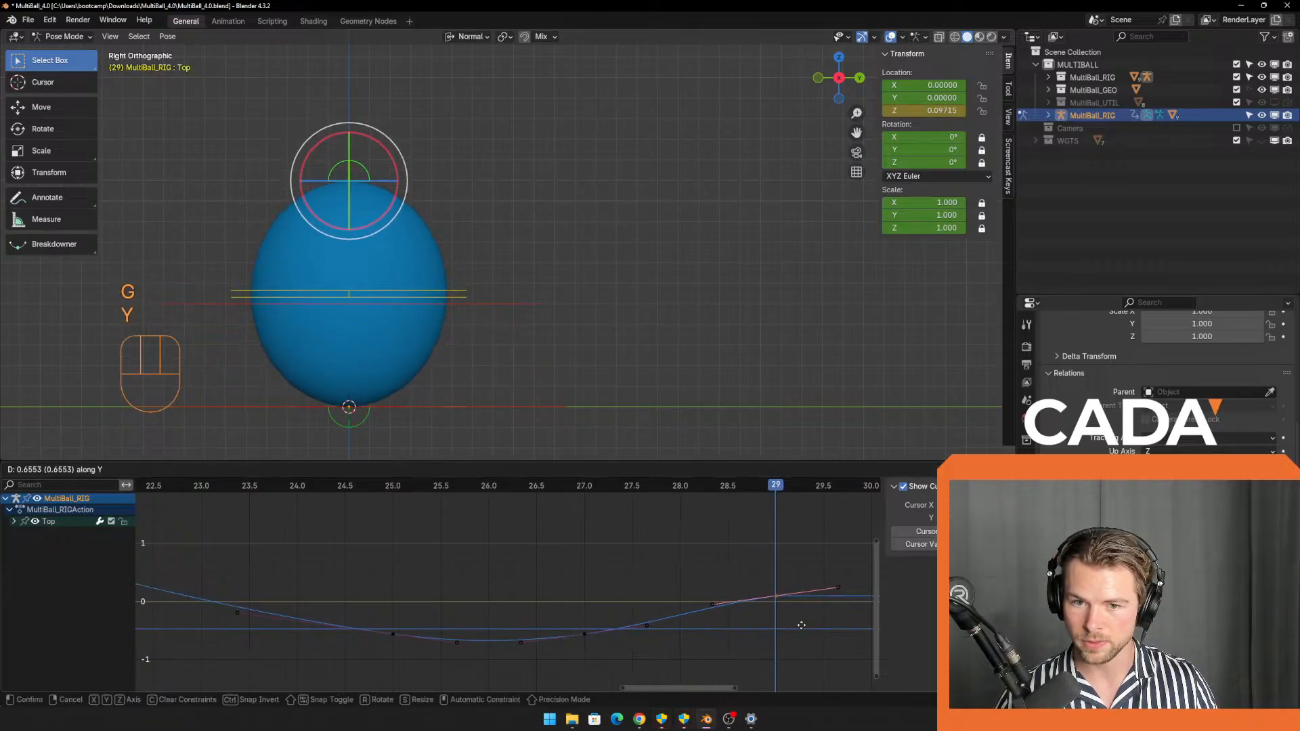
left_click(642, 622)
left_click_drag(555, 591, 633, 661)
left_click_drag(776, 487, 786, 565)
scroll(764, 584, "down", 2)
middle_click_drag(742, 595, 534, 590, "shift")
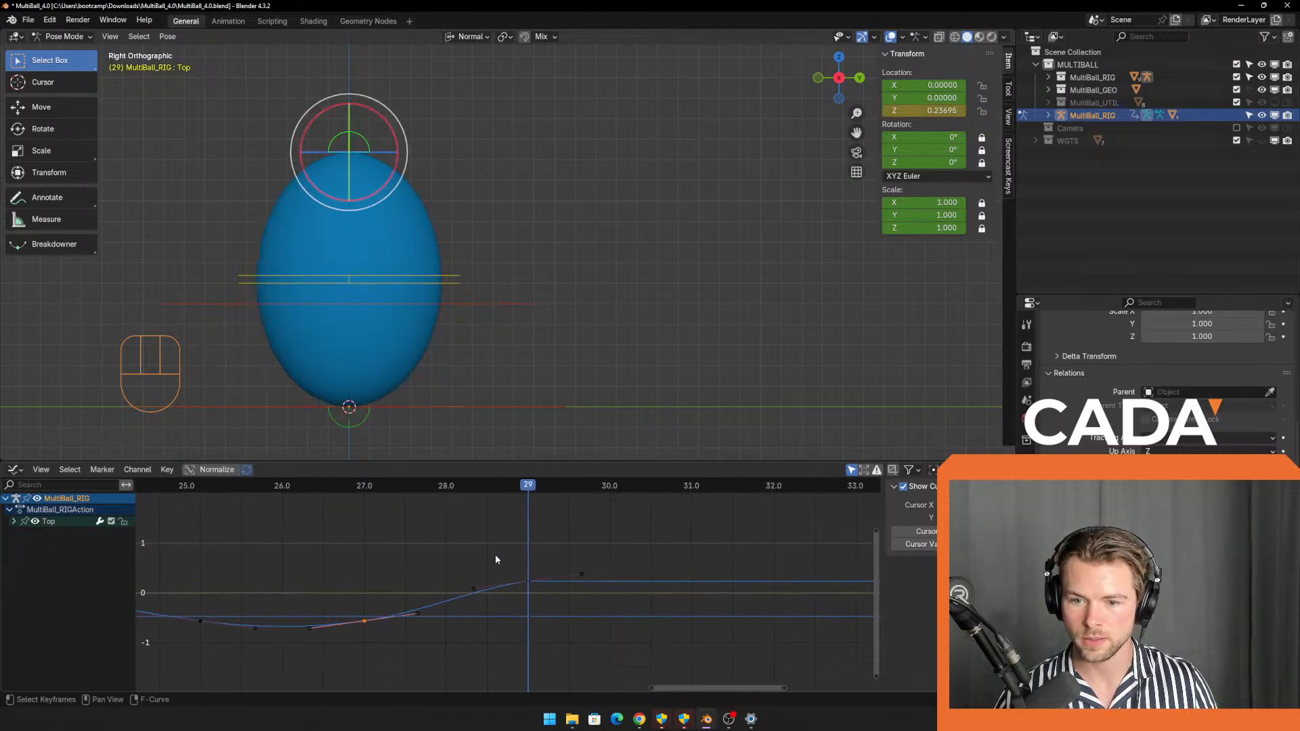
Paste a copy of the frame 29 keyframe at frame 31 and tilt its outgoing handle downward.
left_click_drag(495, 554, 572, 617)
key("ctrl+c")
left_click_drag(540, 490, 670, 521)
key("ctrl+v")
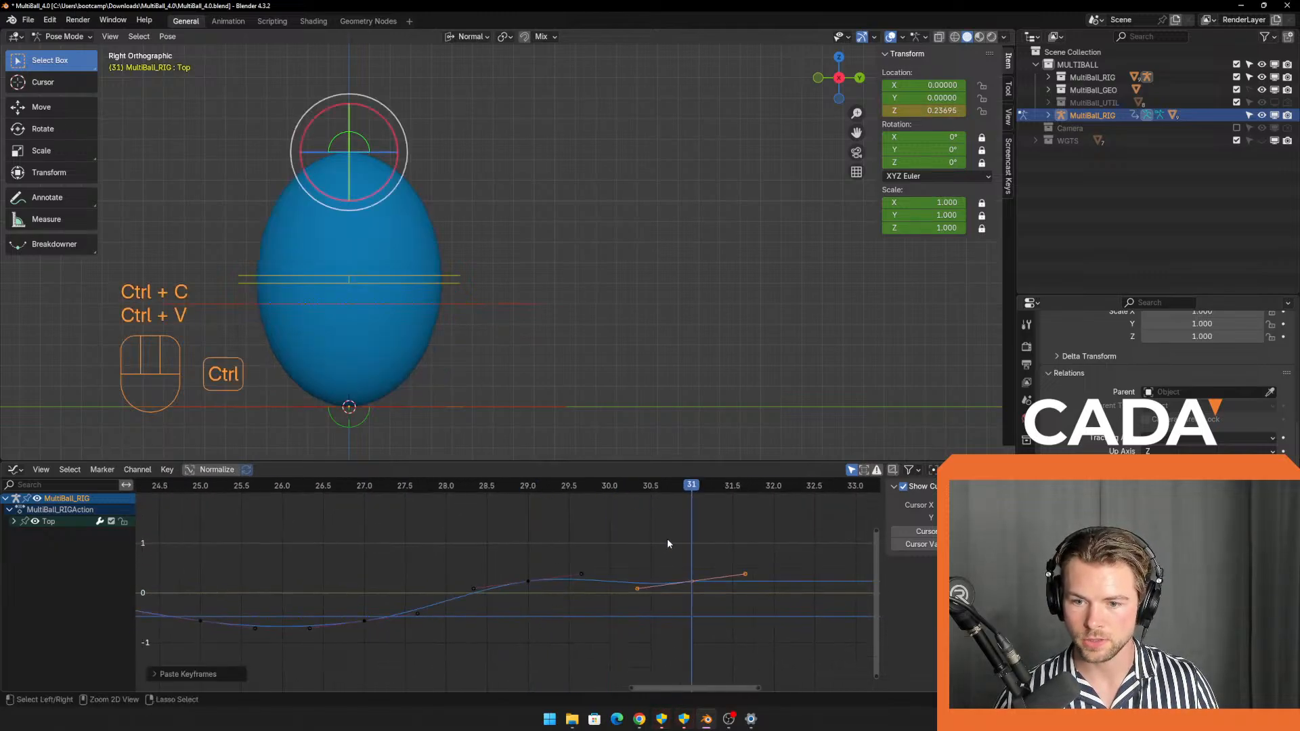
left_click(740, 605)
left_click(744, 574)
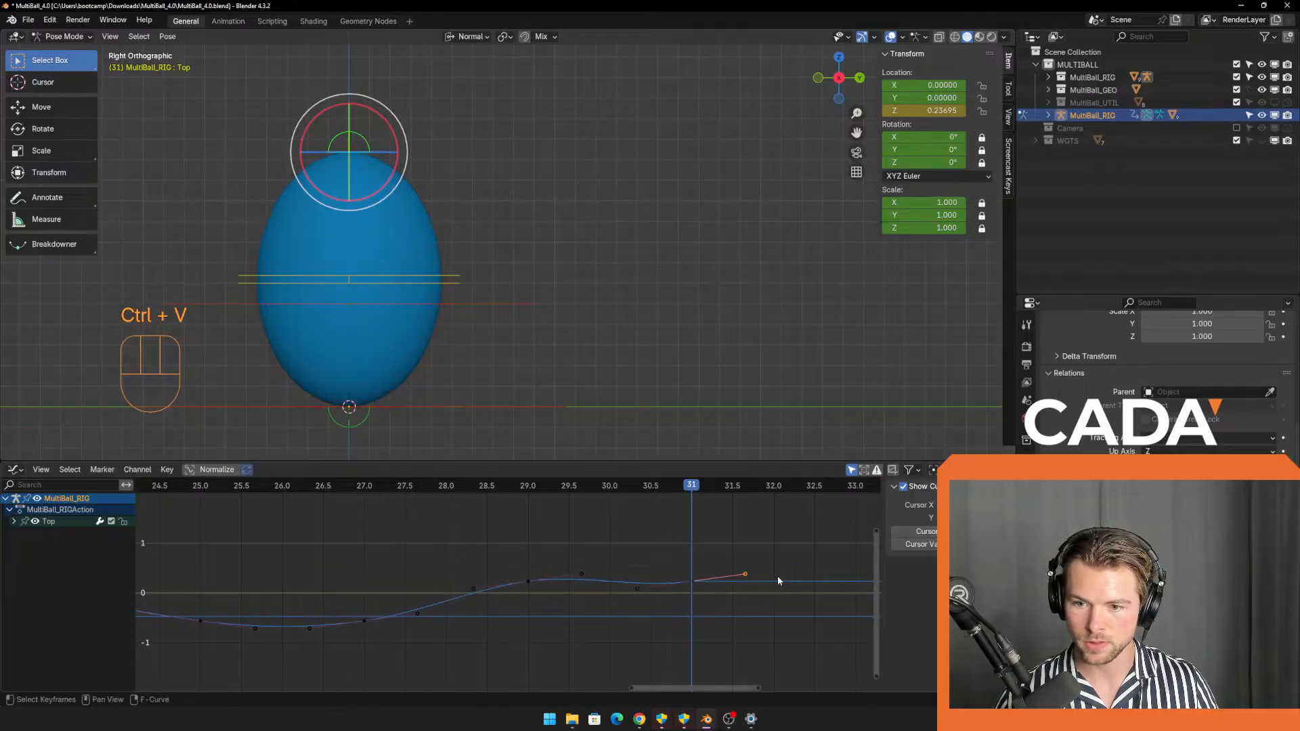
middle_click_drag(777, 575, 766, 569)
key("g")
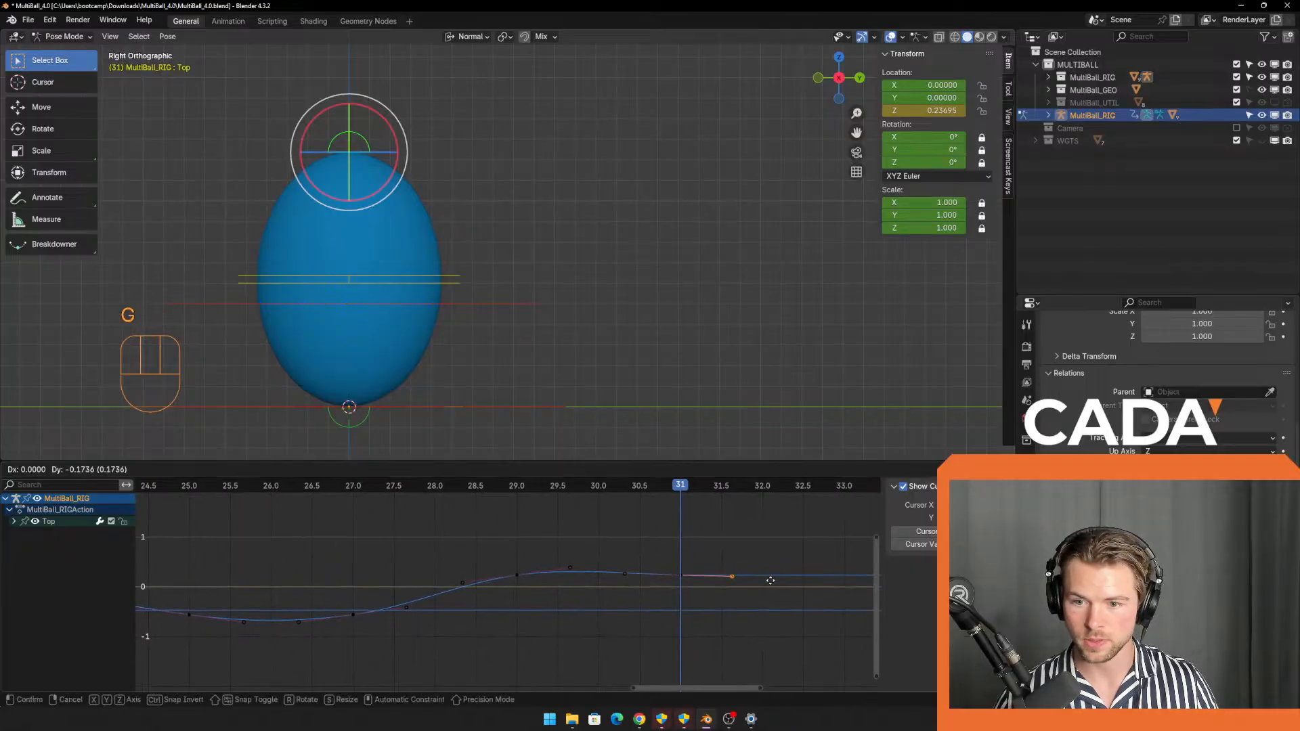
left_click(768, 587)
Raise the two facing handles between frames 29 and 31 to arc the curve upward, and scrub to check the stretch.
left_click_drag(562, 548, 643, 596)
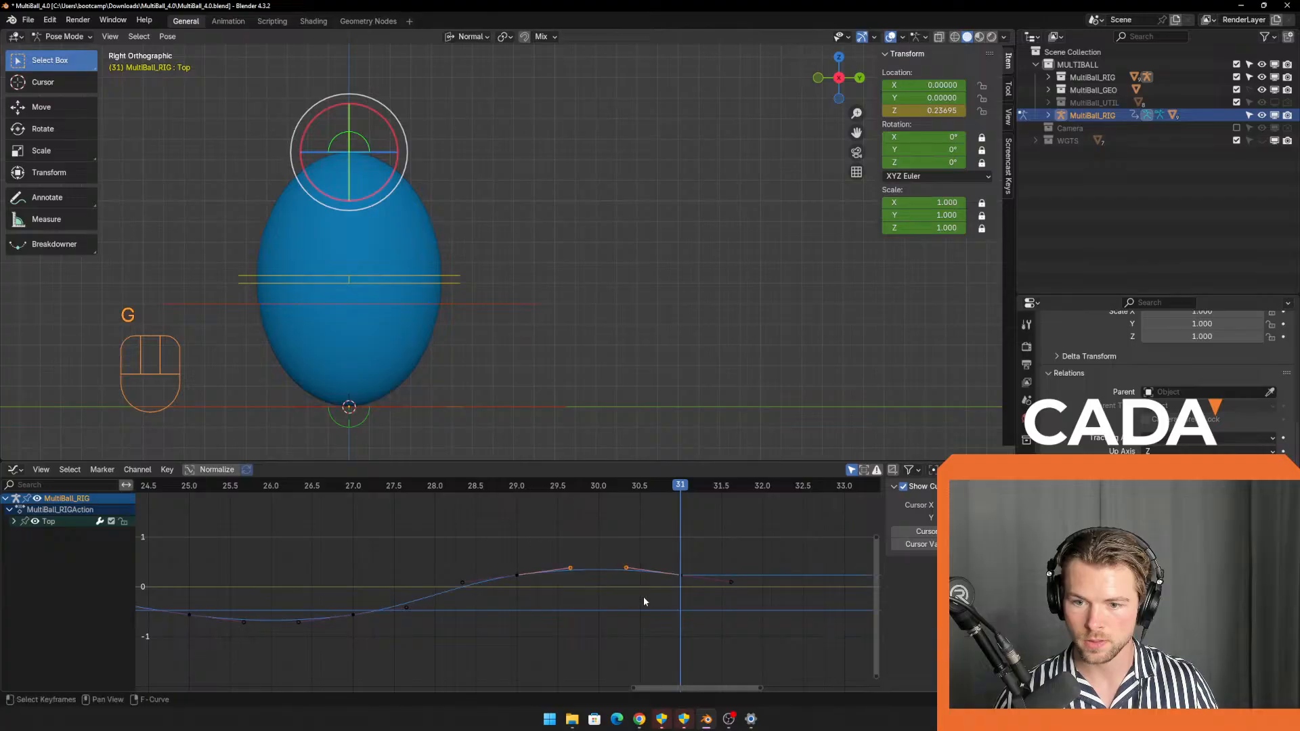
key("g")
left_click(643, 595)
key("g")
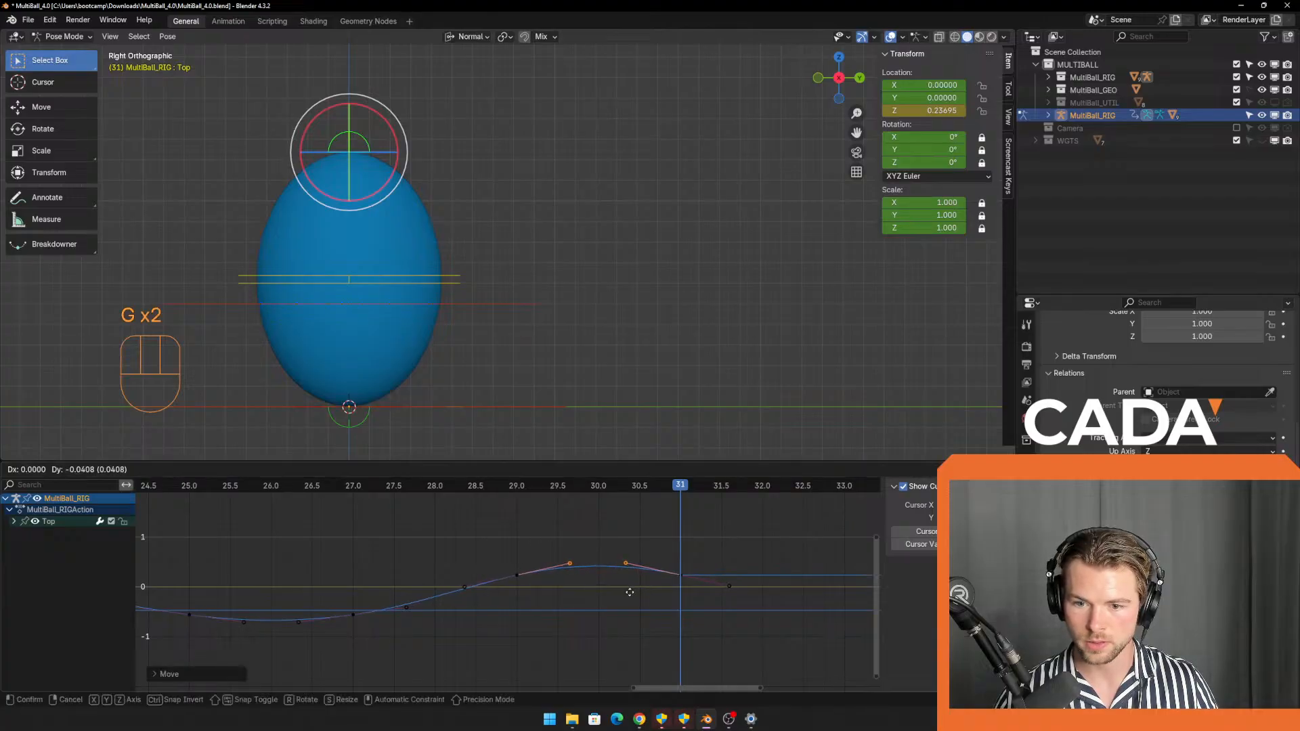
left_click(628, 590)
left_click_drag(677, 490, 658, 571)
scroll(480, 605, "down", 2)
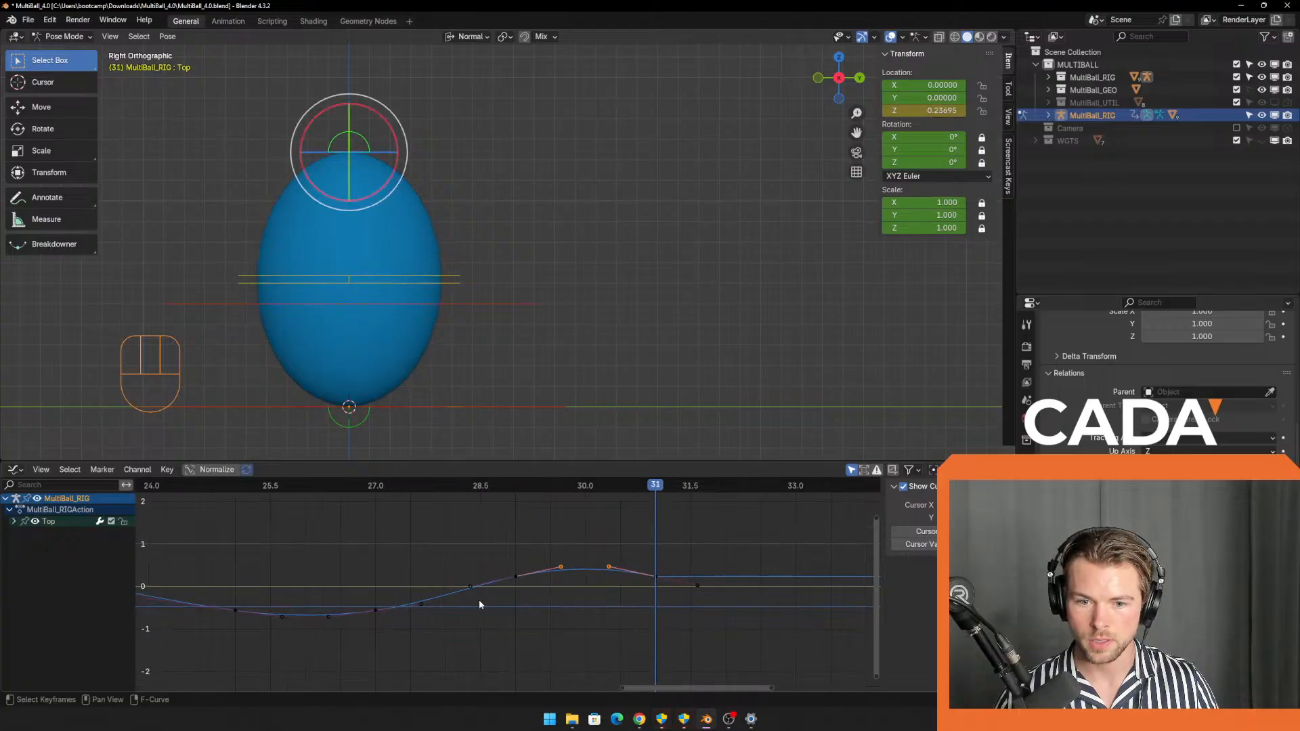
Try to copy the squash keyframes at frames 25 and 27 and paste them starting at frame 33.
left_click_drag(270, 578, 344, 635)
left_click_drag(216, 557, 404, 677)
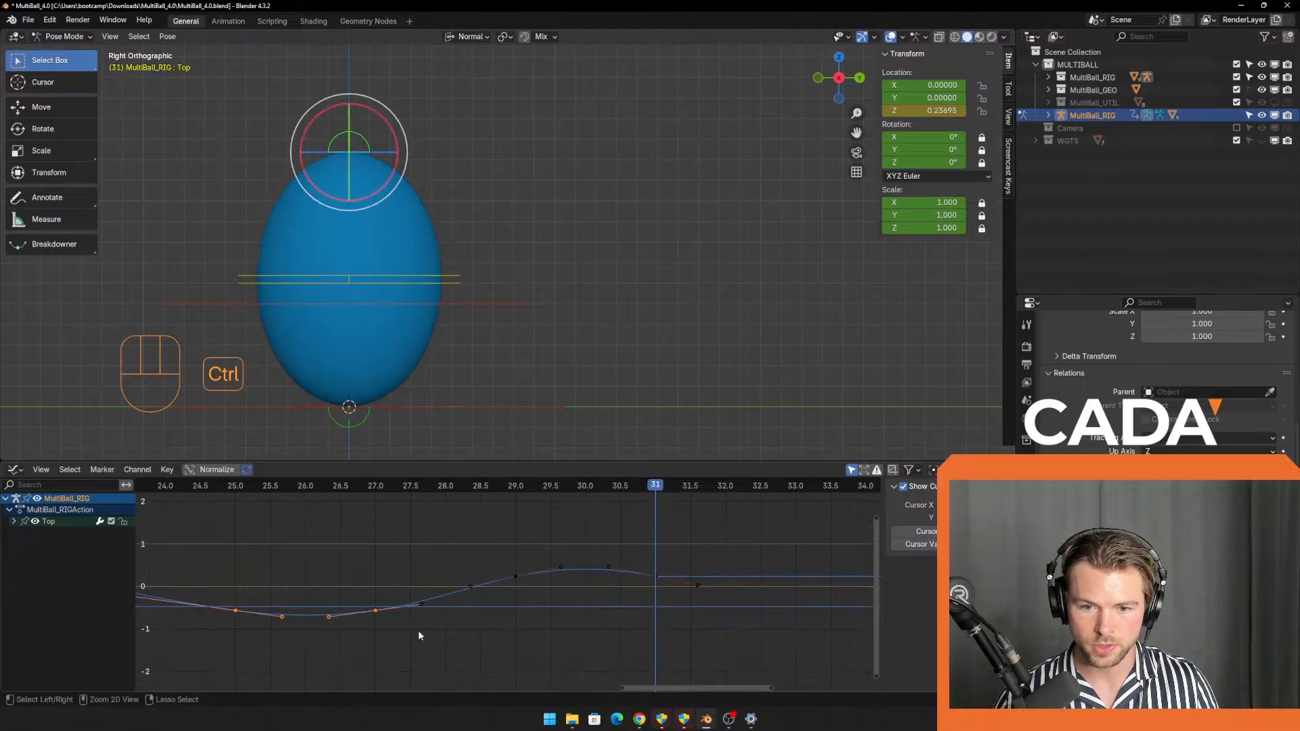
key("ctrl+c")
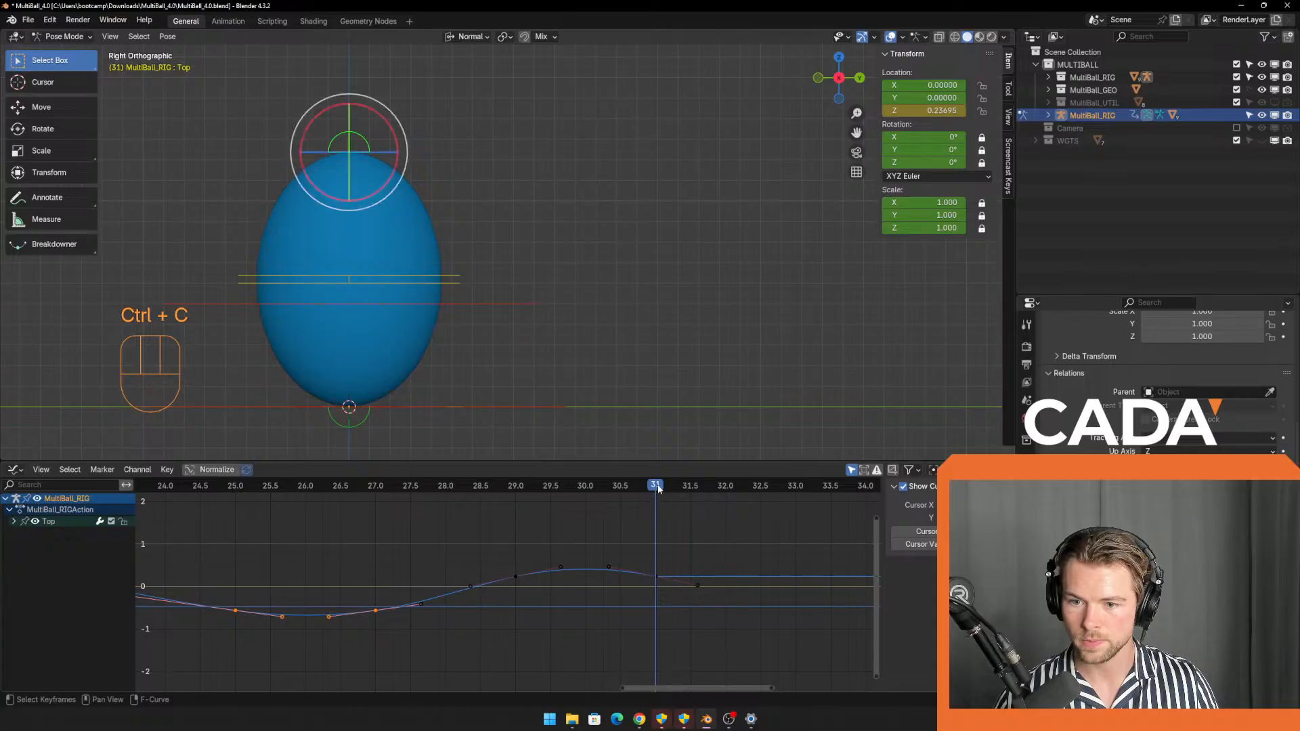
left_click(725, 486)
left_click_drag(725, 487, 764, 491)
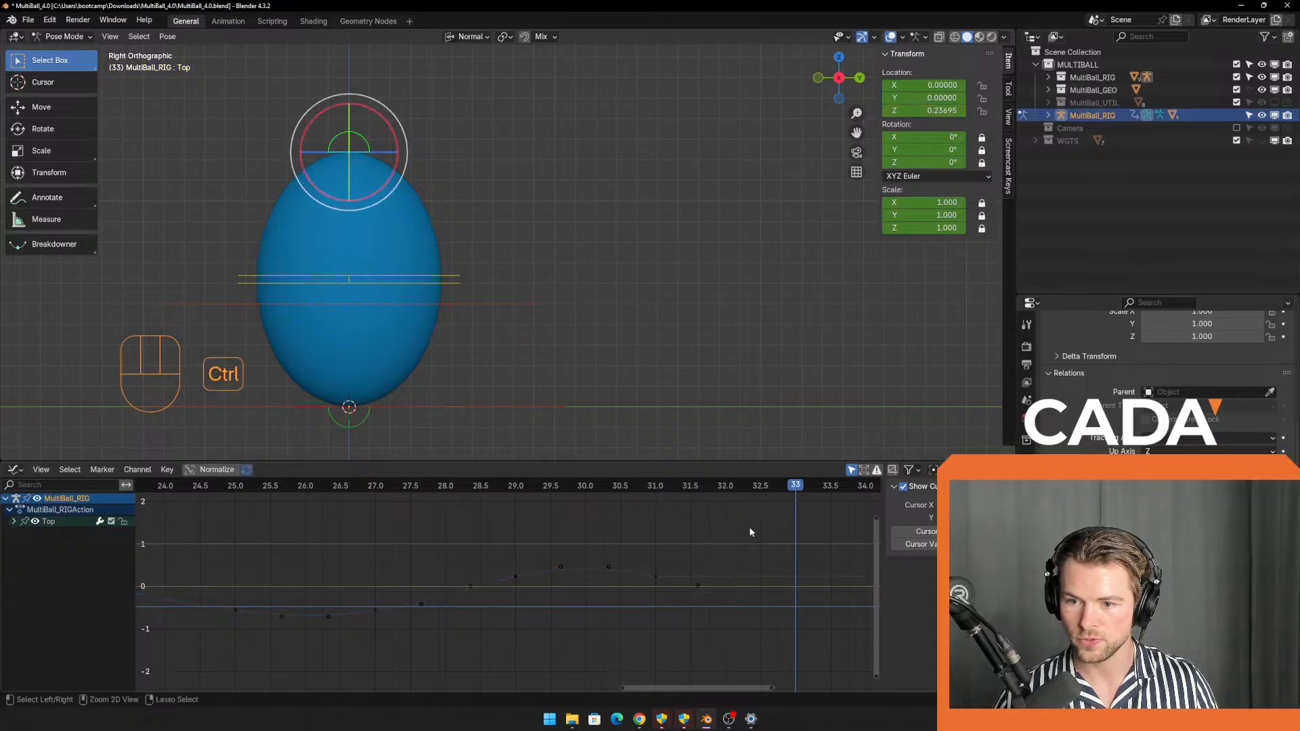
key("ctrl+v")
Try to raise the pasted keyframes at frames 33 and 35 by about 0.2 along Y.
middle_click_drag(725, 554, 481, 523, "shift")
left_click_drag(501, 536, 745, 623)
key("g")
key("y")
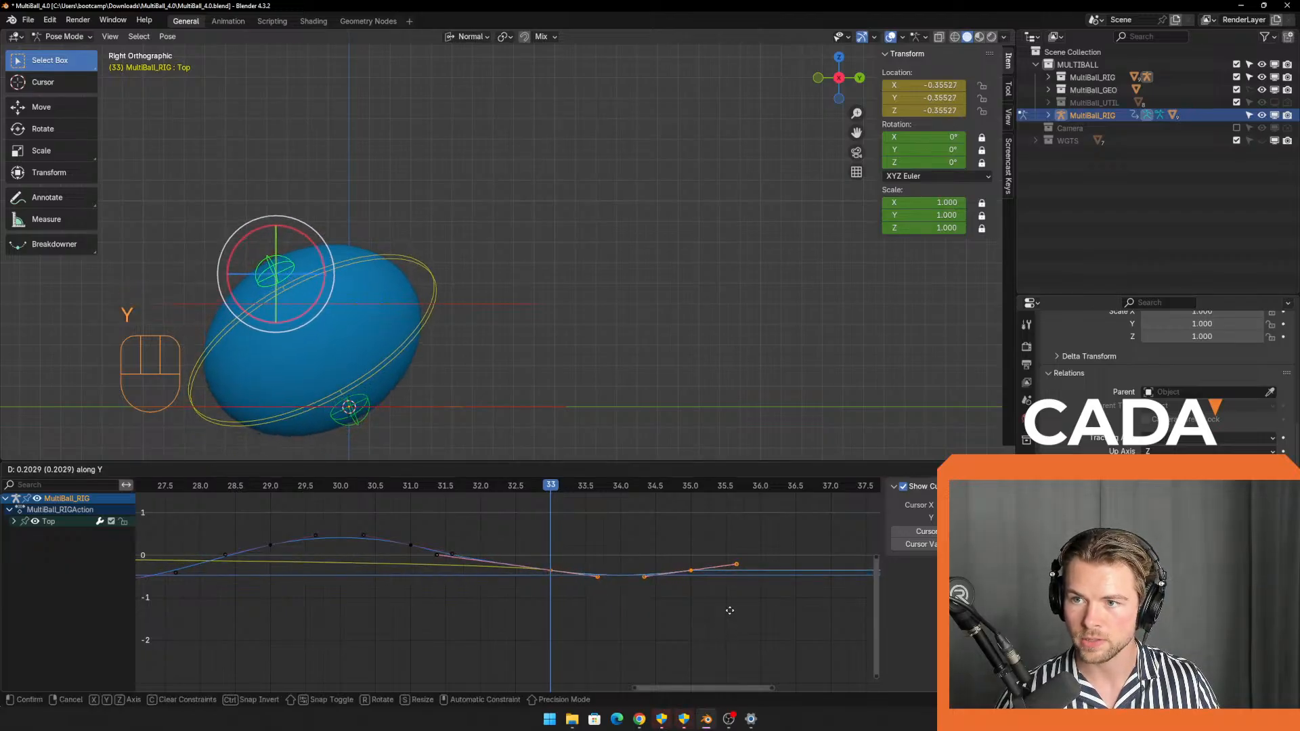
left_click(729, 610)
scroll(607, 590, "up", 3)
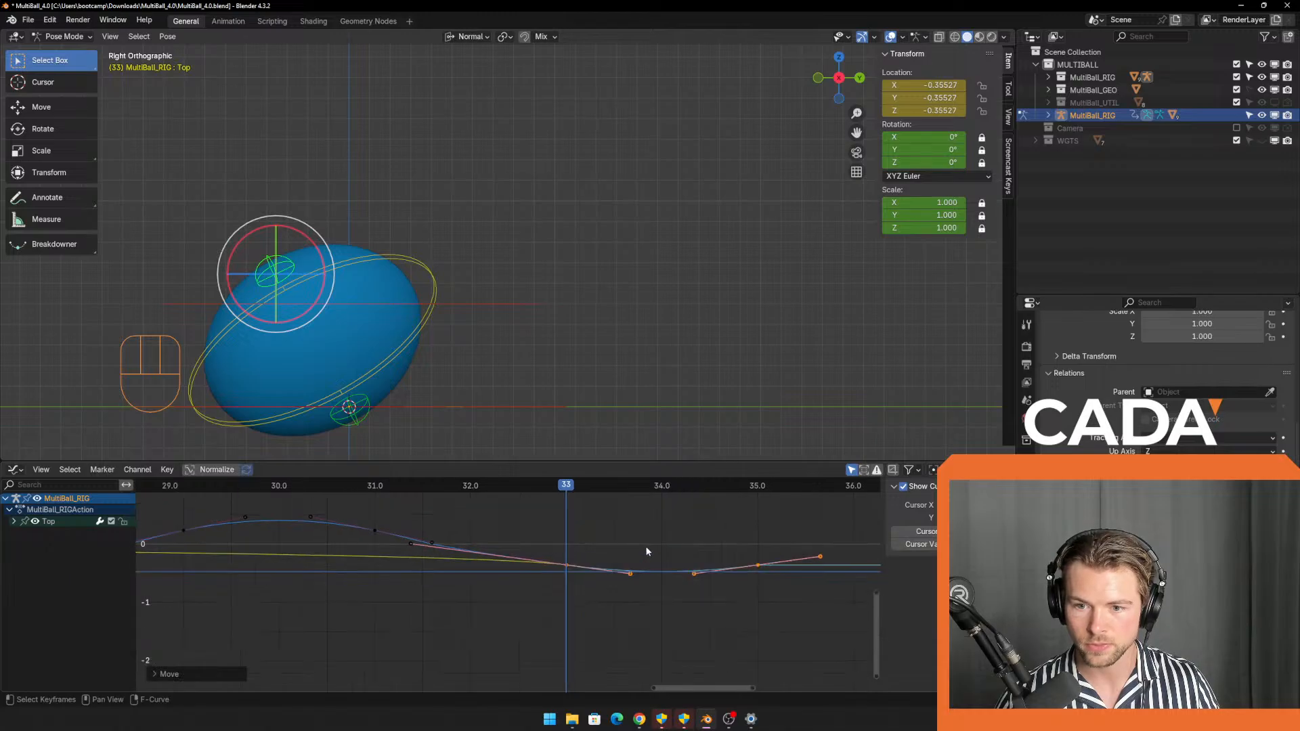
mouse_move(569, 489)
left_mouse_down()
mouse_move(375, 487)
mouse_move(566, 487)
left_mouse_up()
Undo the raise and the pasted keyframes at frames 33 and 35.
key("ctrl+z")
key("ctrl+z")
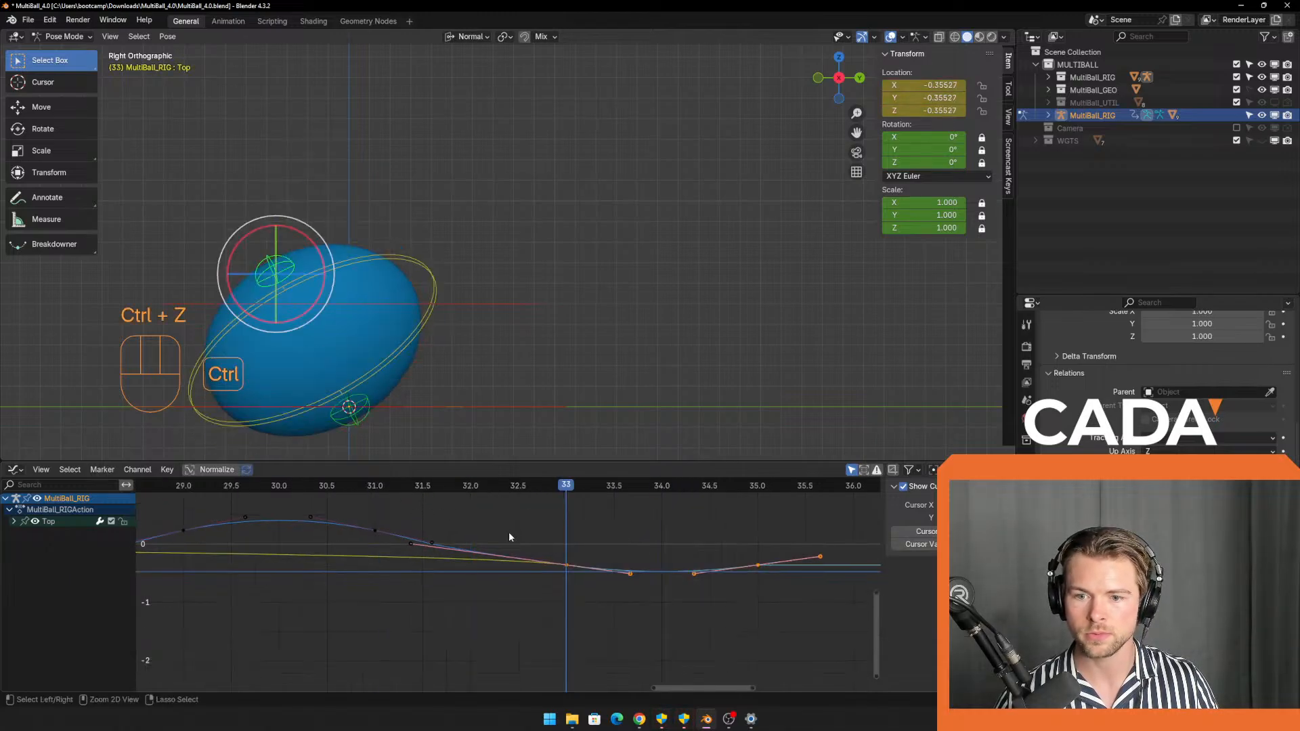
key("ctrl+z")
middle_click_drag(456, 388, 500, 372)
key("ctrl+z")
key("ctrl+z")
key("ctrl+z")
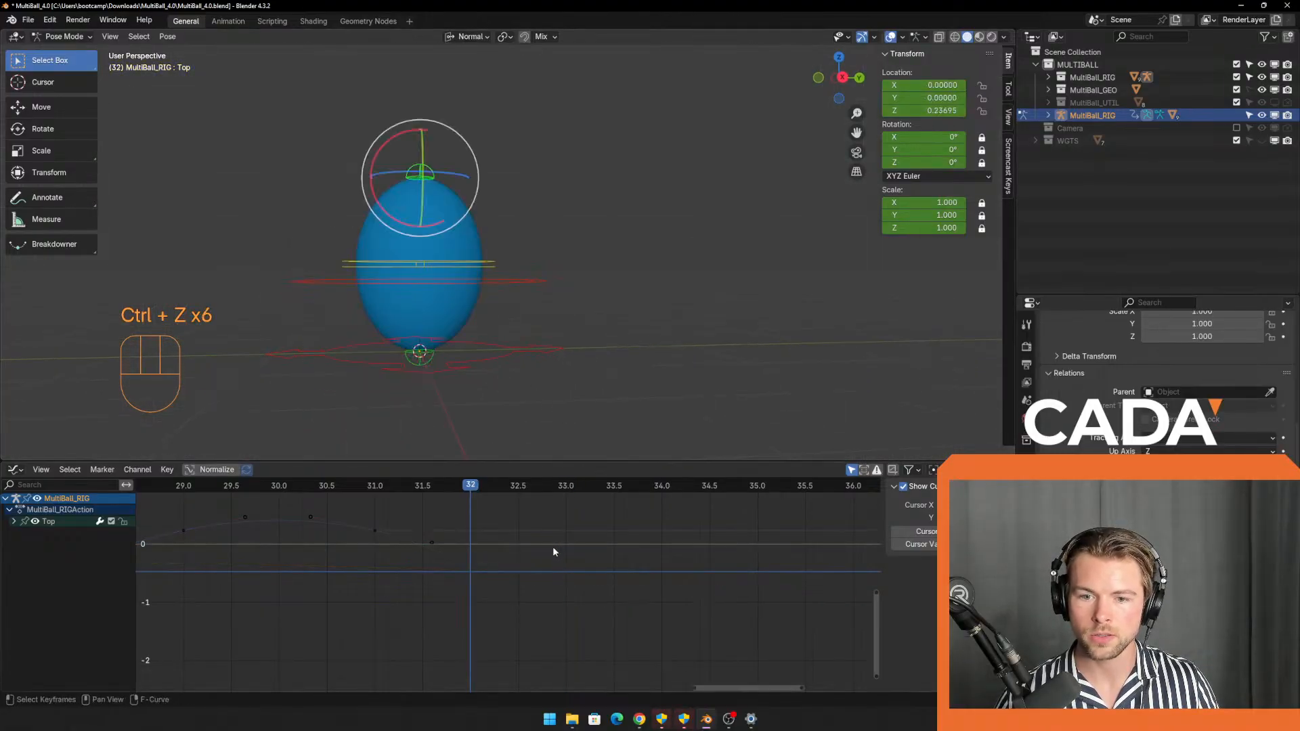
Expand the Top control's channels, hide every curve except Z Location, and select the Z Location channel.
scroll(528, 552, "down", 1)
scroll(501, 564, "down", 1)
middle_click_drag(441, 582, 495, 599, "shift")
left_click_drag(530, 485, 340, 520)
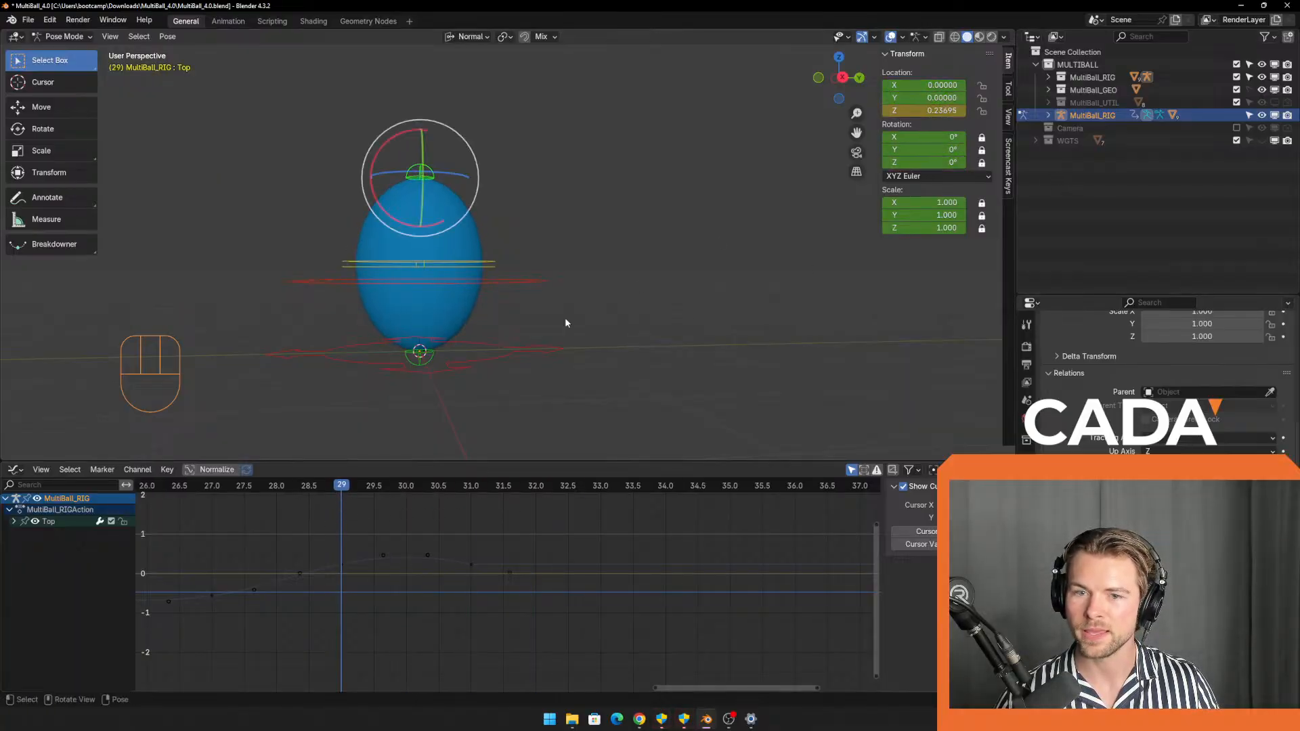
left_click(14, 521)
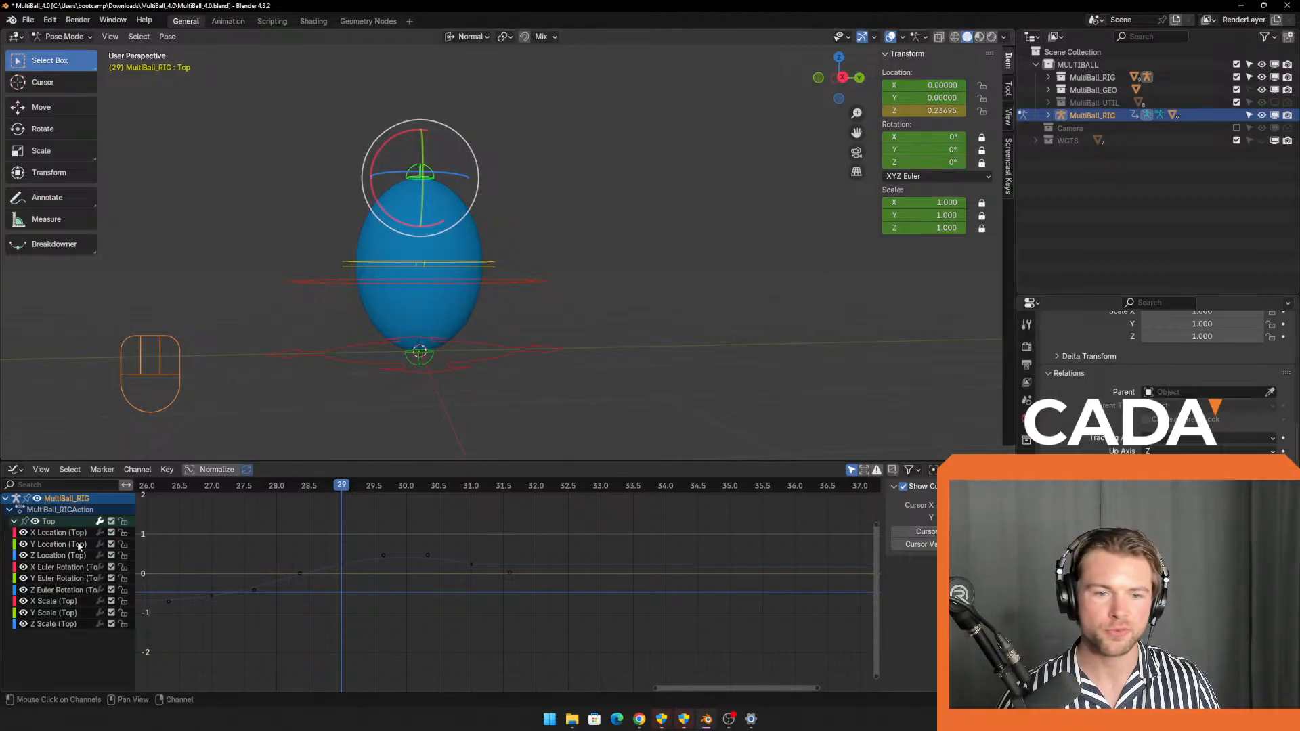
left_click_drag(22, 533, 24, 547)
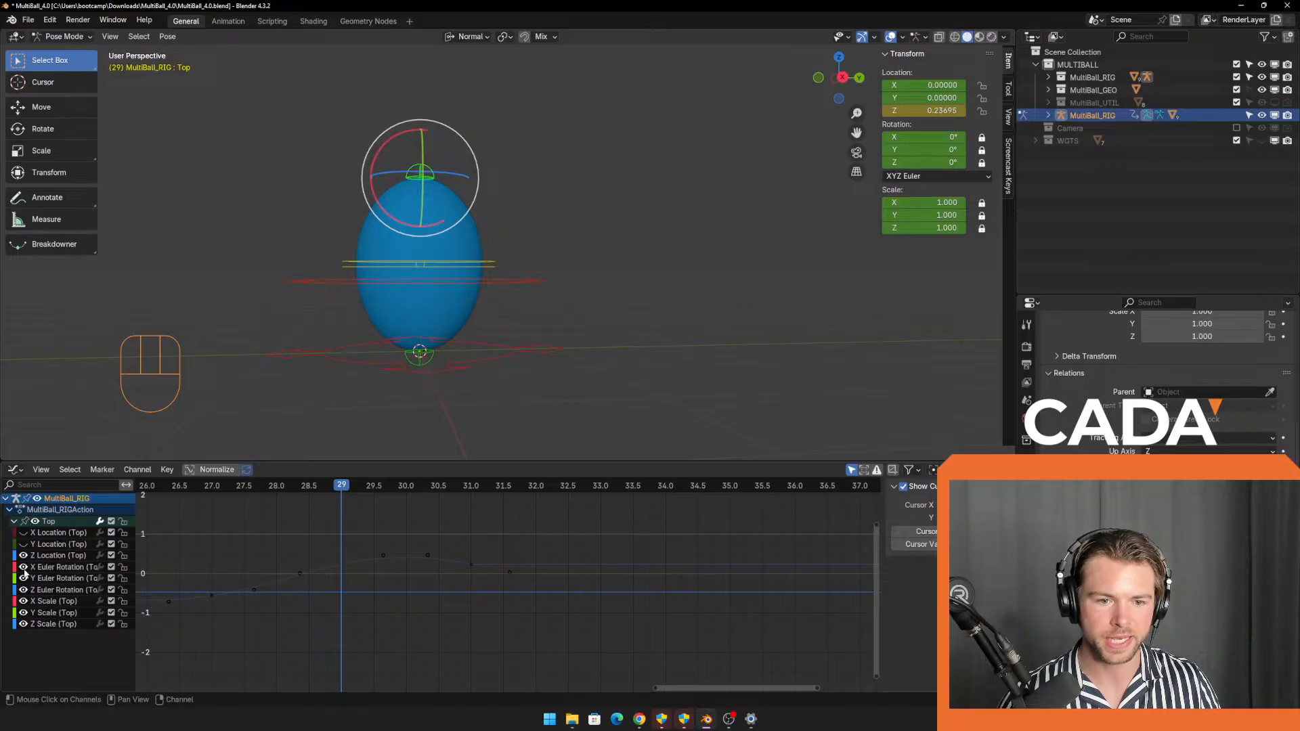
left_click(24, 624)
key("g")
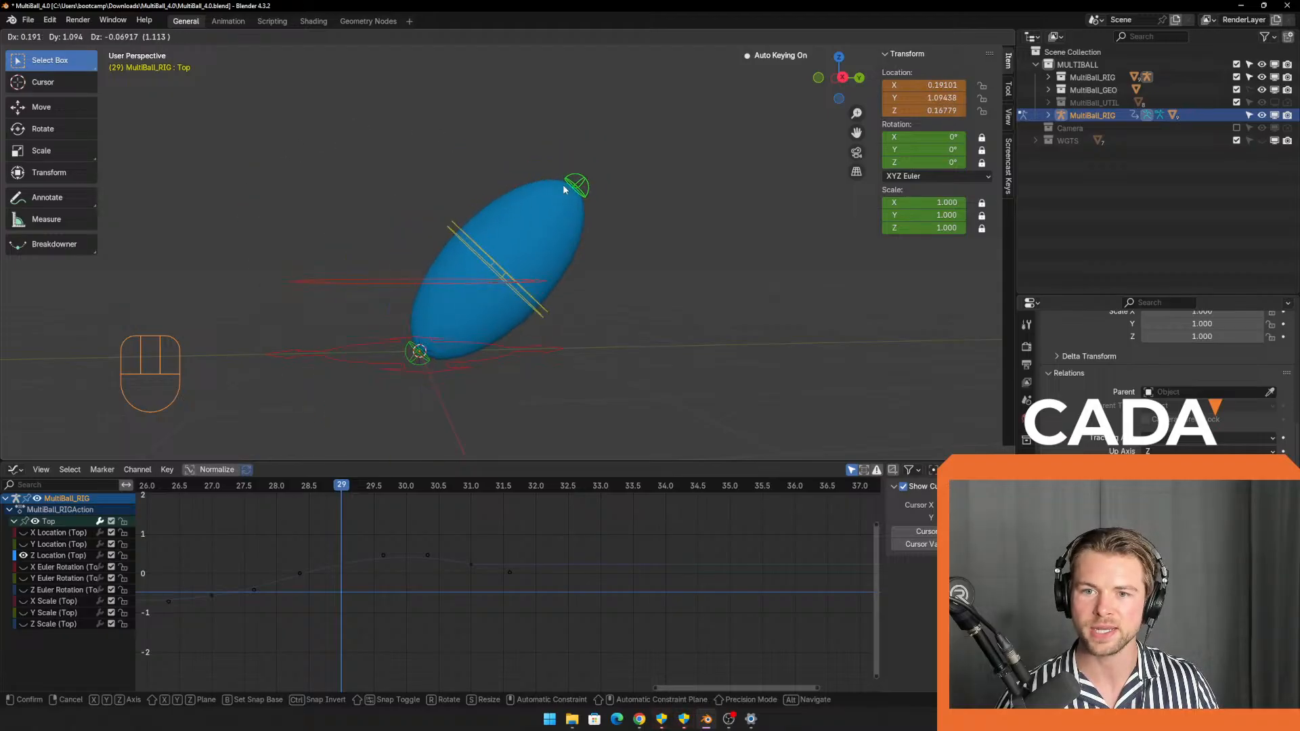
right_click(563, 184)
scroll(380, 587, "up", 2)
left_click(59, 555)
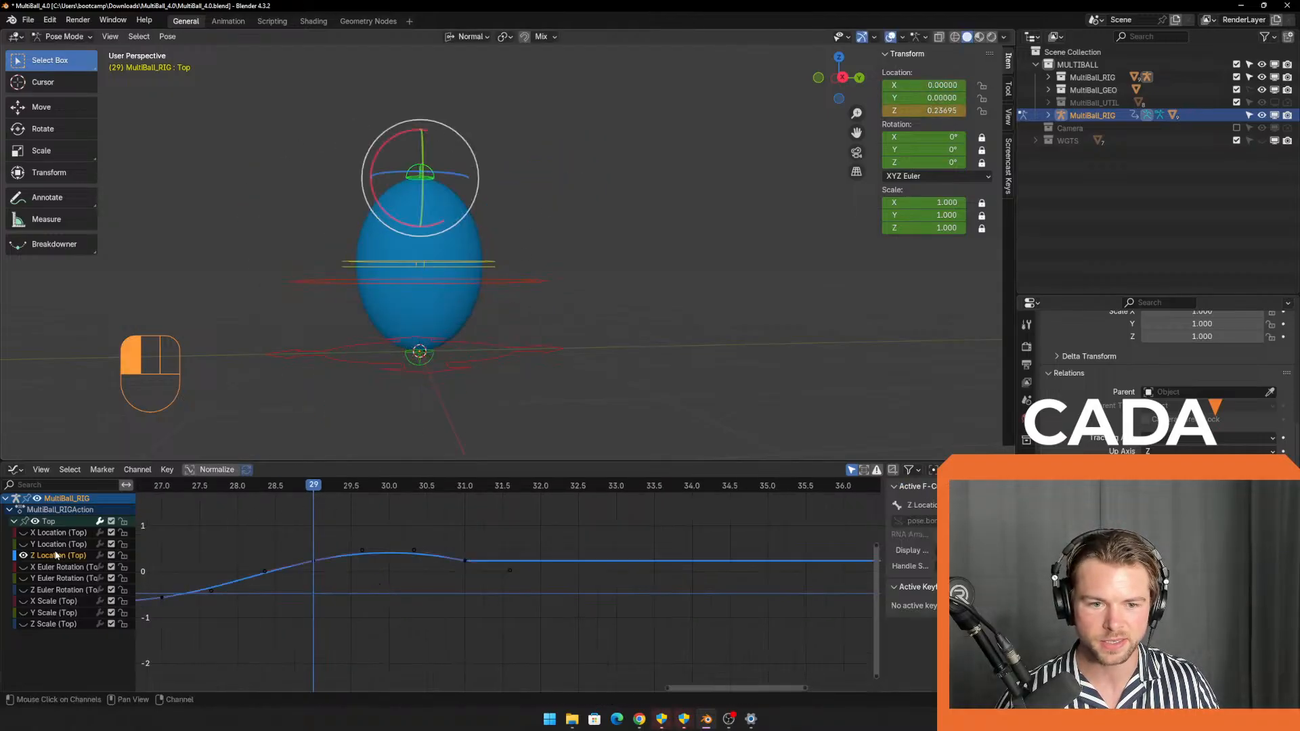
Copy the Top control's Z Location squash keyframes at frames 25 and 27 and paste them starting at frame 33.
left_click_drag(318, 486, 544, 532)
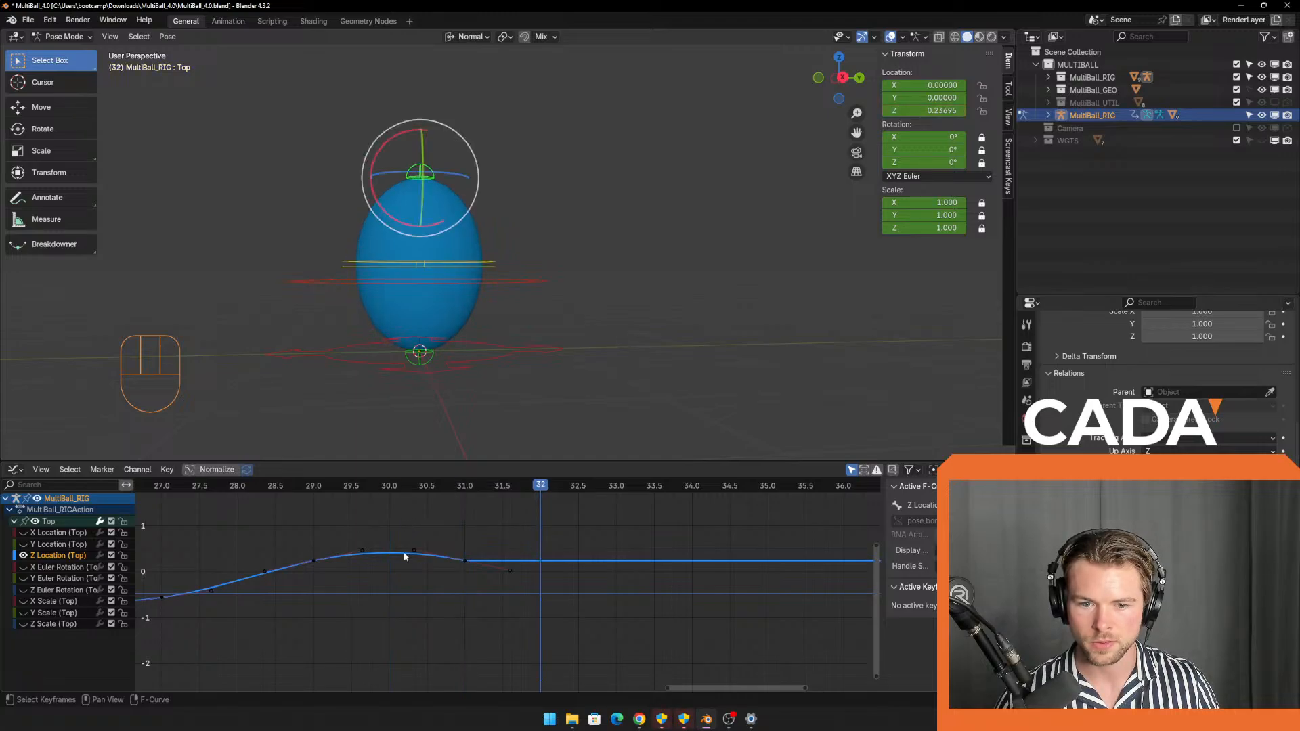
scroll(399, 551, "down", 1)
scroll(338, 548, "left", 3, "shift")
left_click_drag(232, 570, 418, 658)
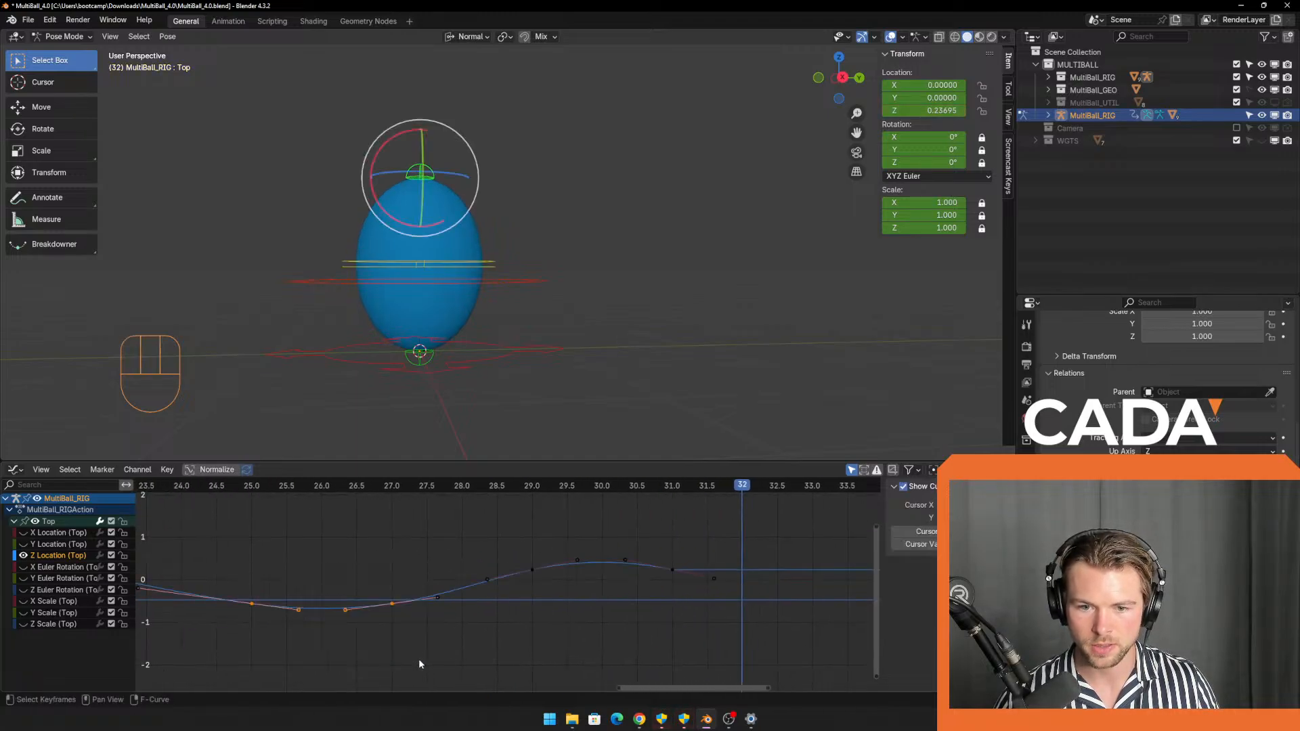
key("ctrl+c")
left_click_drag(757, 489, 789, 493)
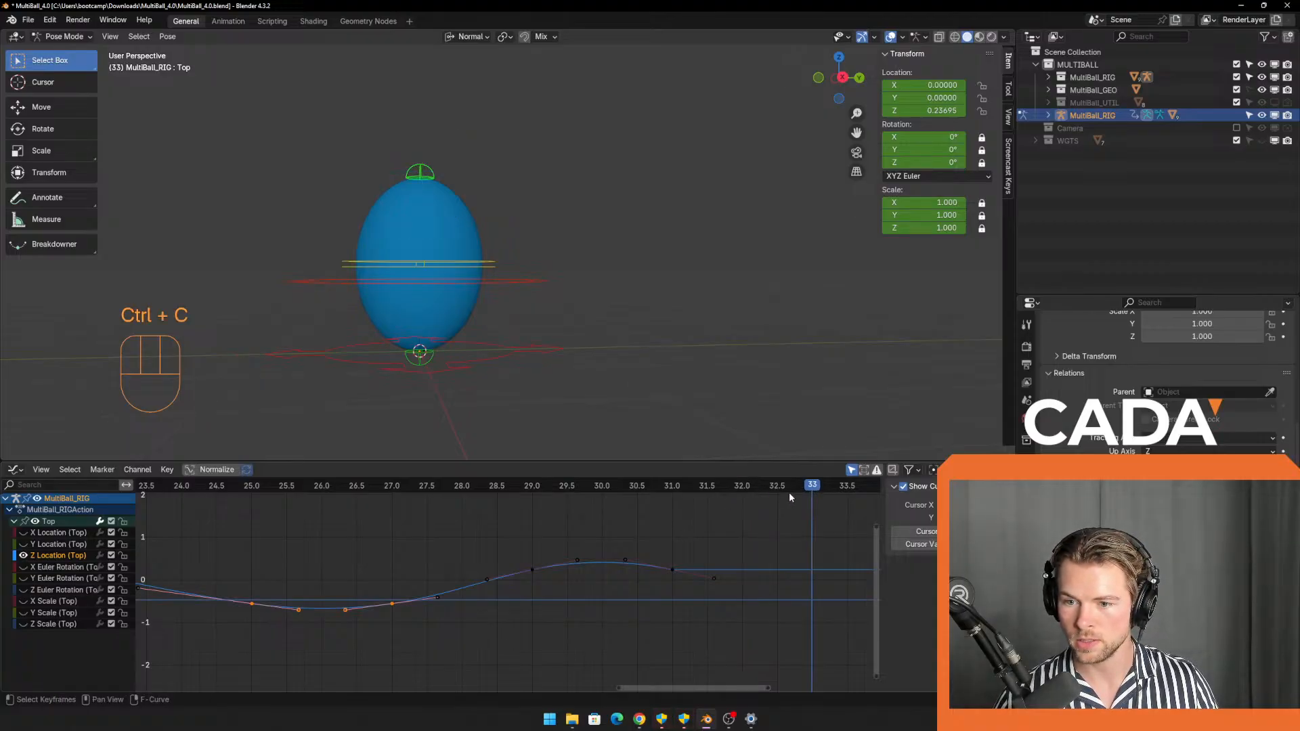
key("ctrl+v")
Raise the pasted keyframes at frames 33 and 35 along Y to a Z Location of about -0.20.
middle_click_drag(760, 538, 514, 543)
left_click_drag(540, 551, 801, 643, "shift")
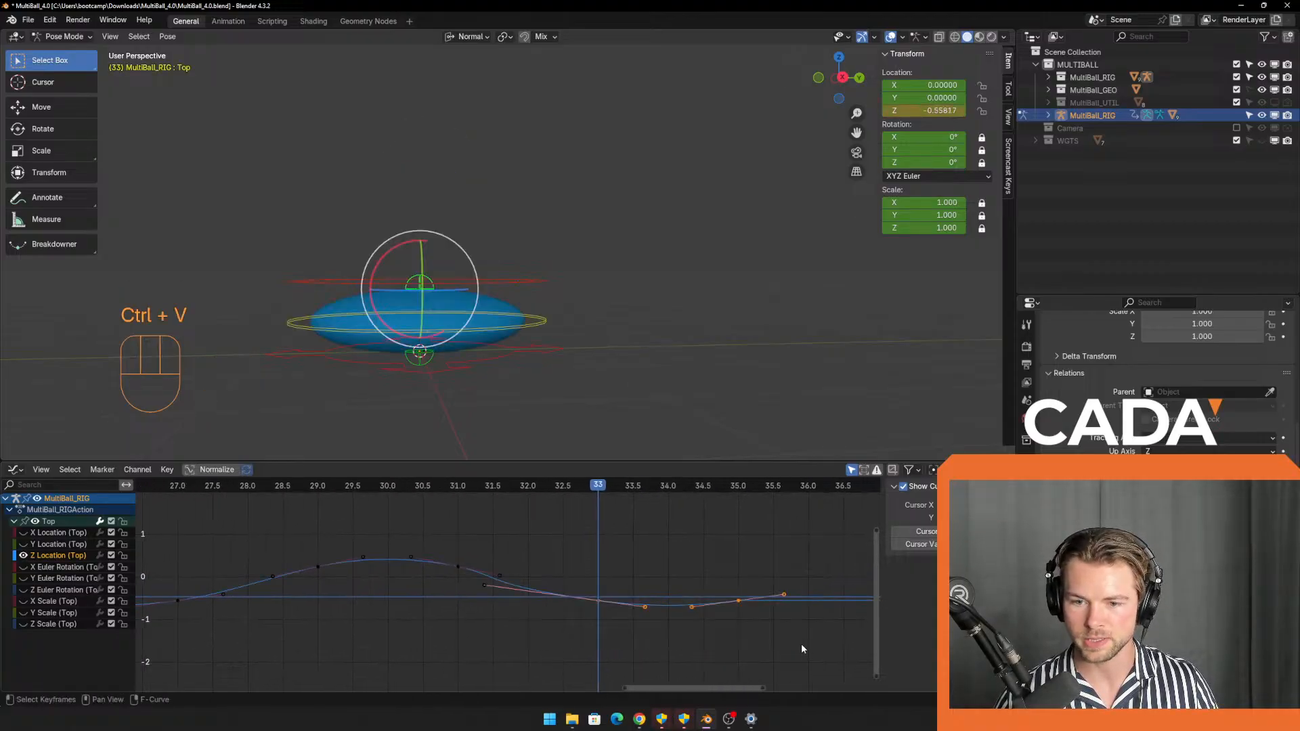
key("g")
key("y")
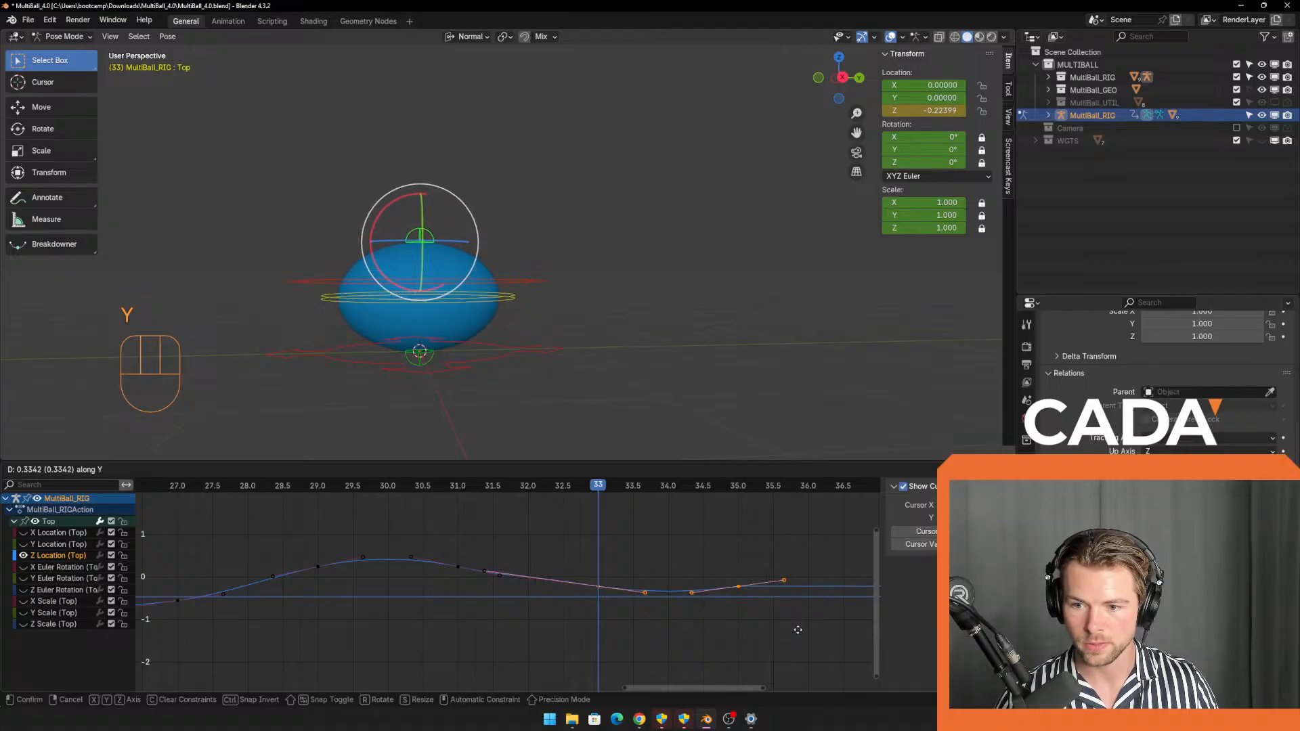
left_click(605, 559)
Shorten the incoming handle of the frame 33 keyframe by moving its end to about frame 32.1.
scroll(517, 549, "up", 1)
left_click(517, 549)
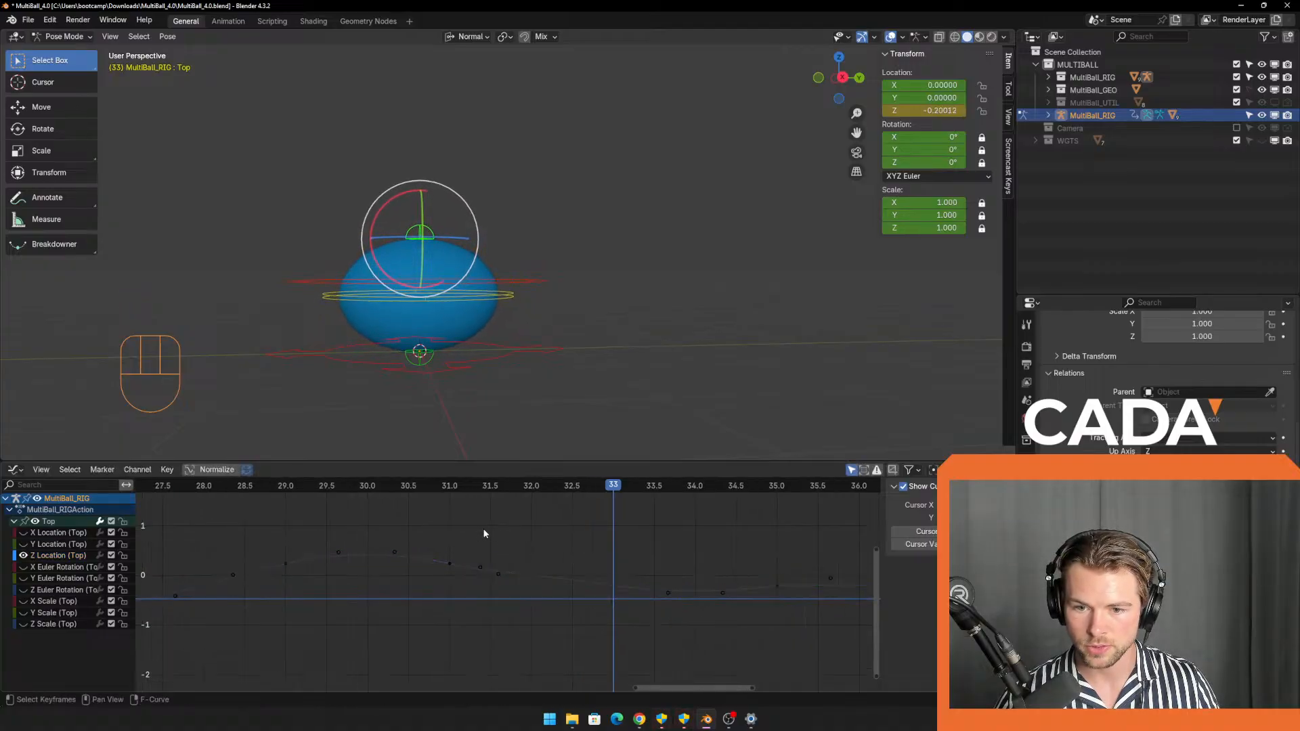
left_click_drag(484, 529, 554, 601)
left_click_drag(447, 527, 484, 590)
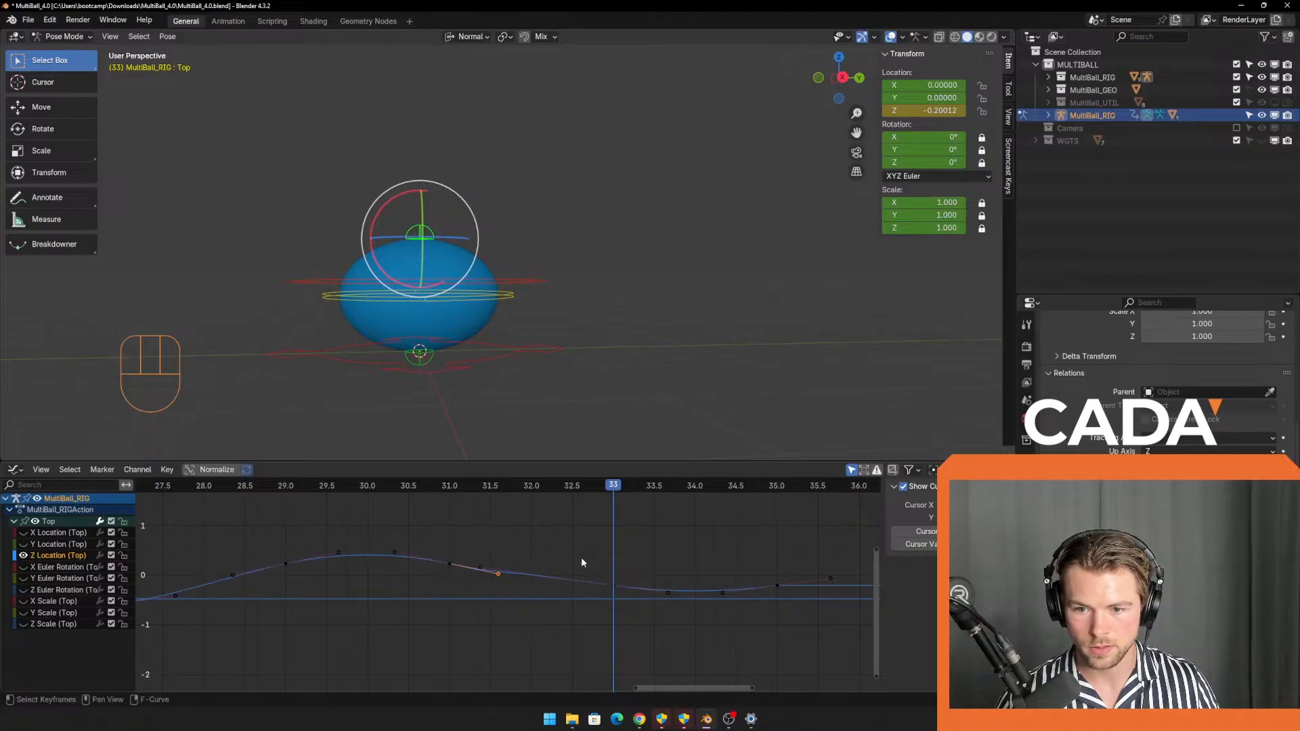
left_click_drag(580, 558, 655, 616)
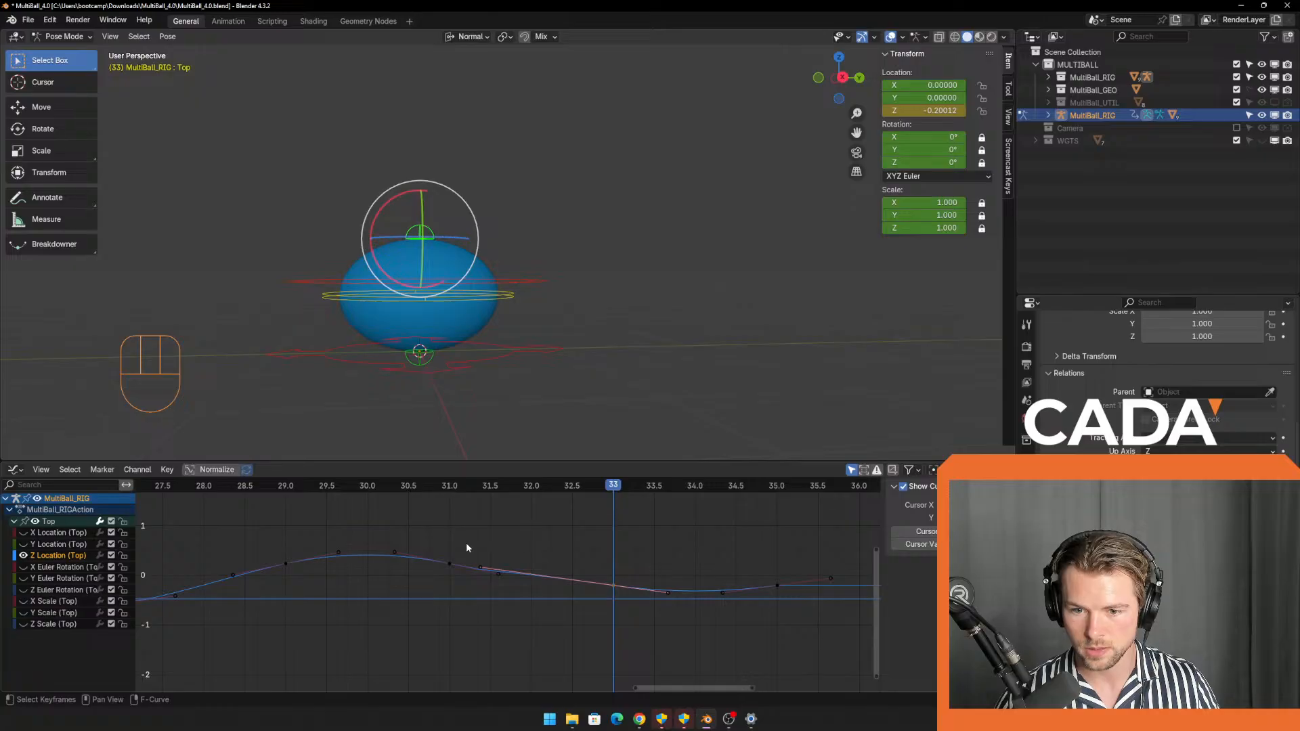
left_click_drag(466, 541, 490, 571)
key("g")
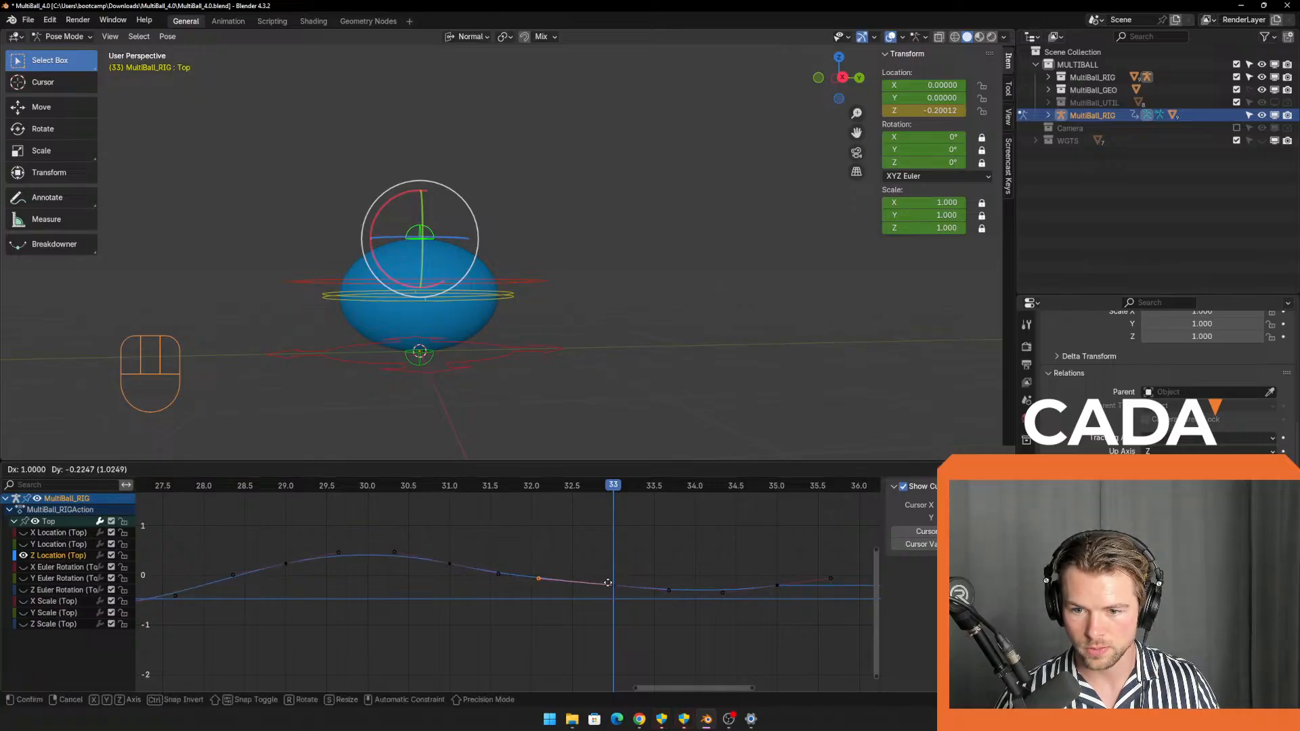
left_click(611, 583)
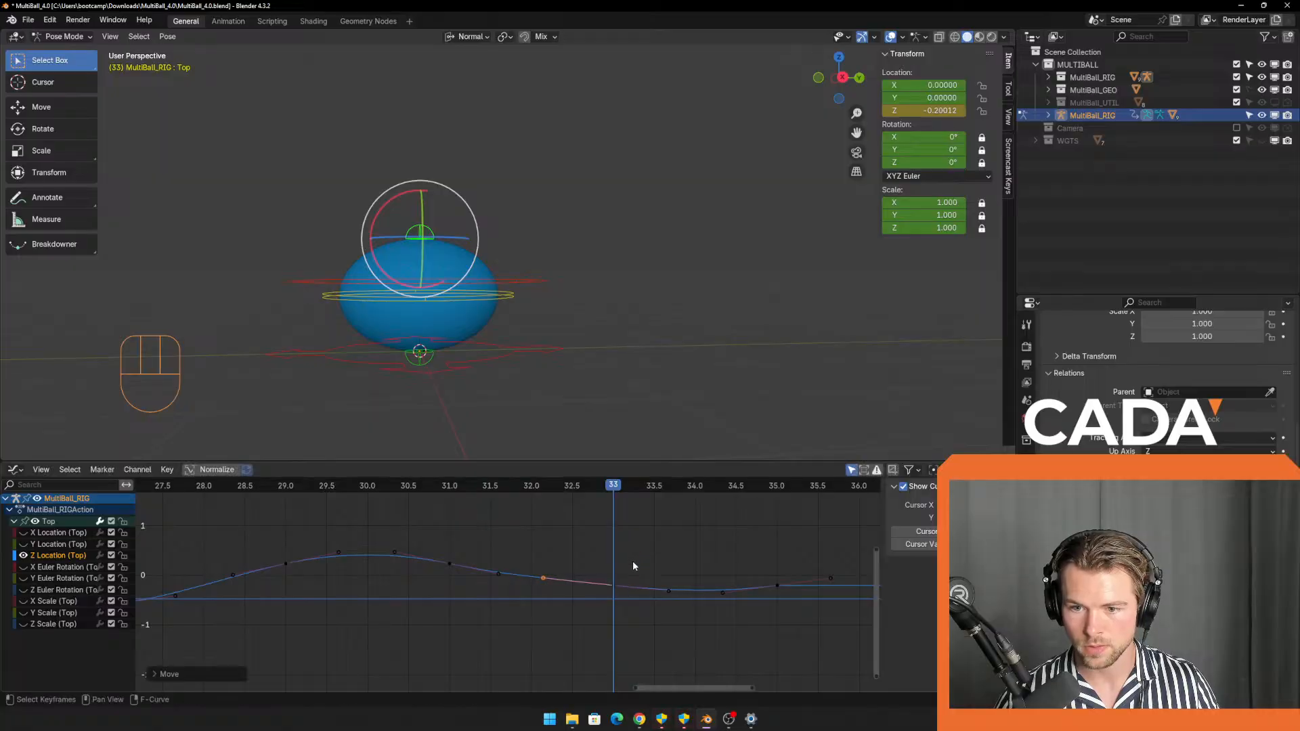
Raise the two inner handles between the frame 33 and 35 keyframes slightly along Y to flatten the dip.
left_click_drag(618, 490, 686, 575)
key("Left")
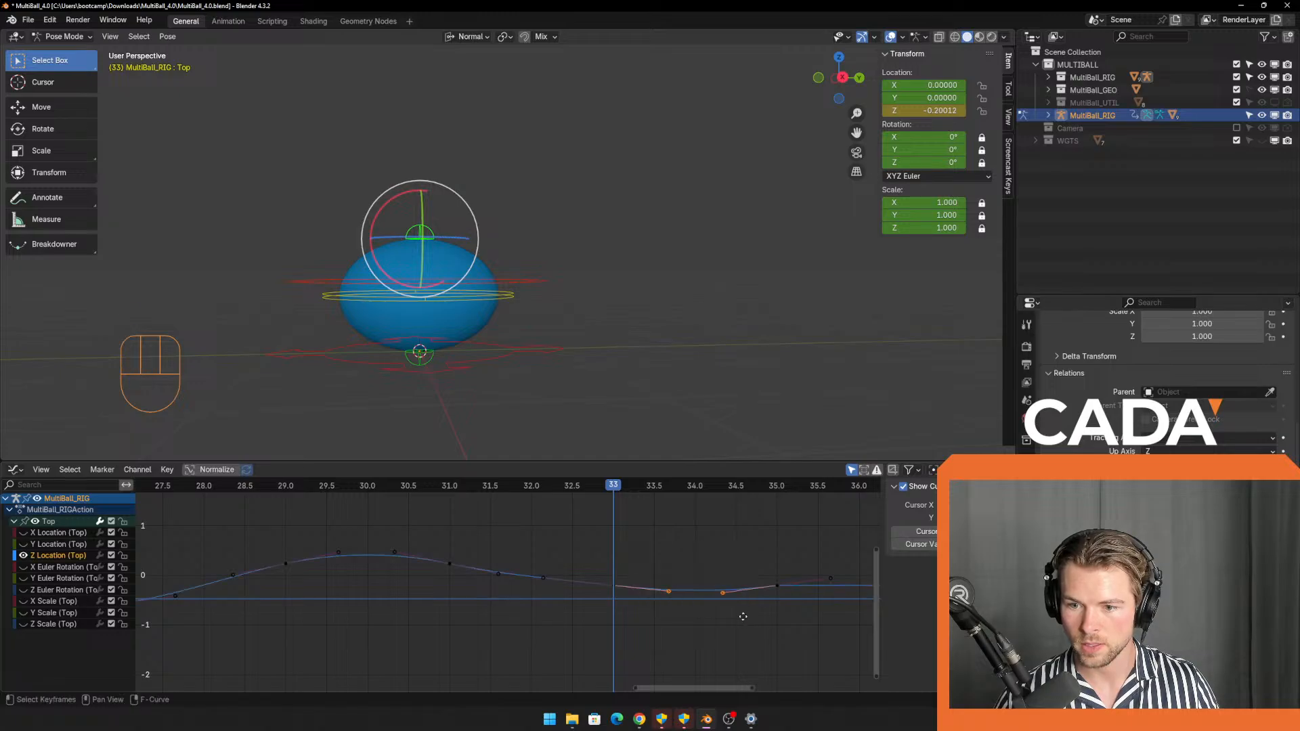
key("g")
right_click(742, 617)
left_click_drag(589, 533, 650, 606)
left_click_drag(739, 541, 787, 592, "shift")
left_click_drag(627, 531, 738, 621)
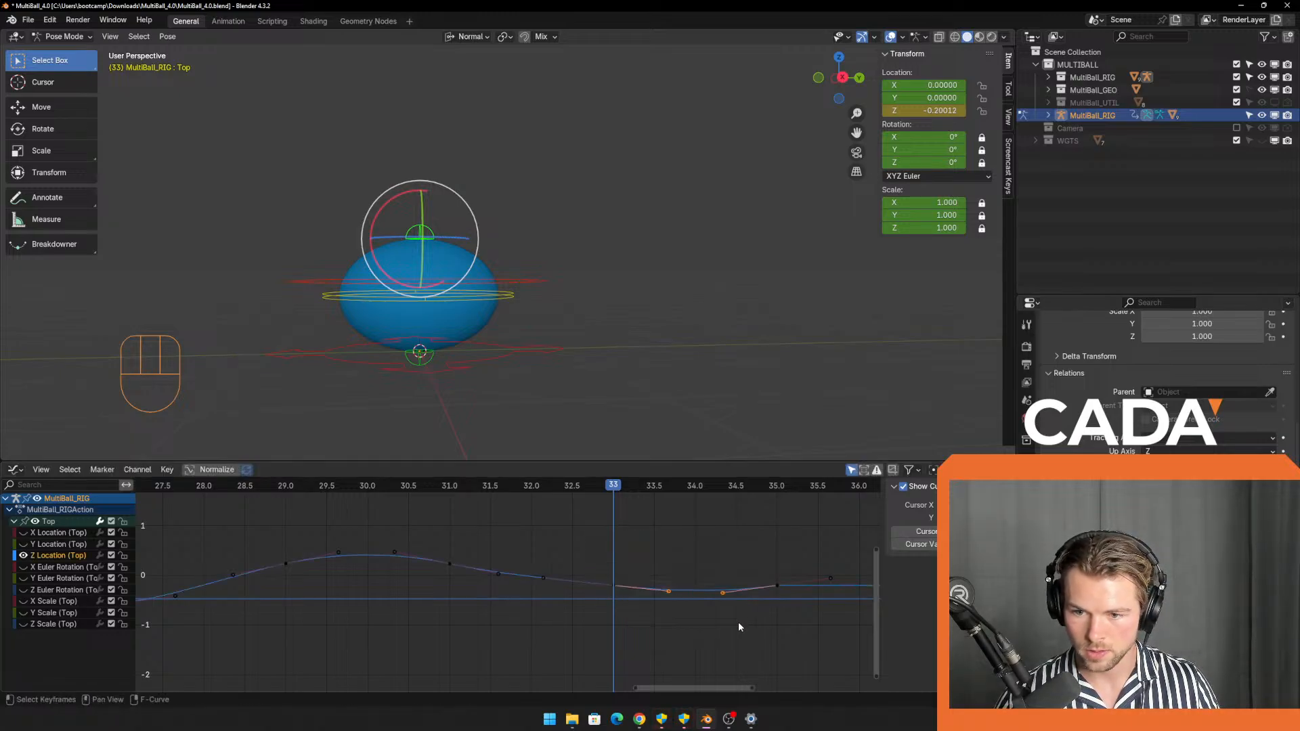
key("g")
key("y")
Raise the last Z Location keyframe at frame 35 along Y to about -0.15.
key("g")
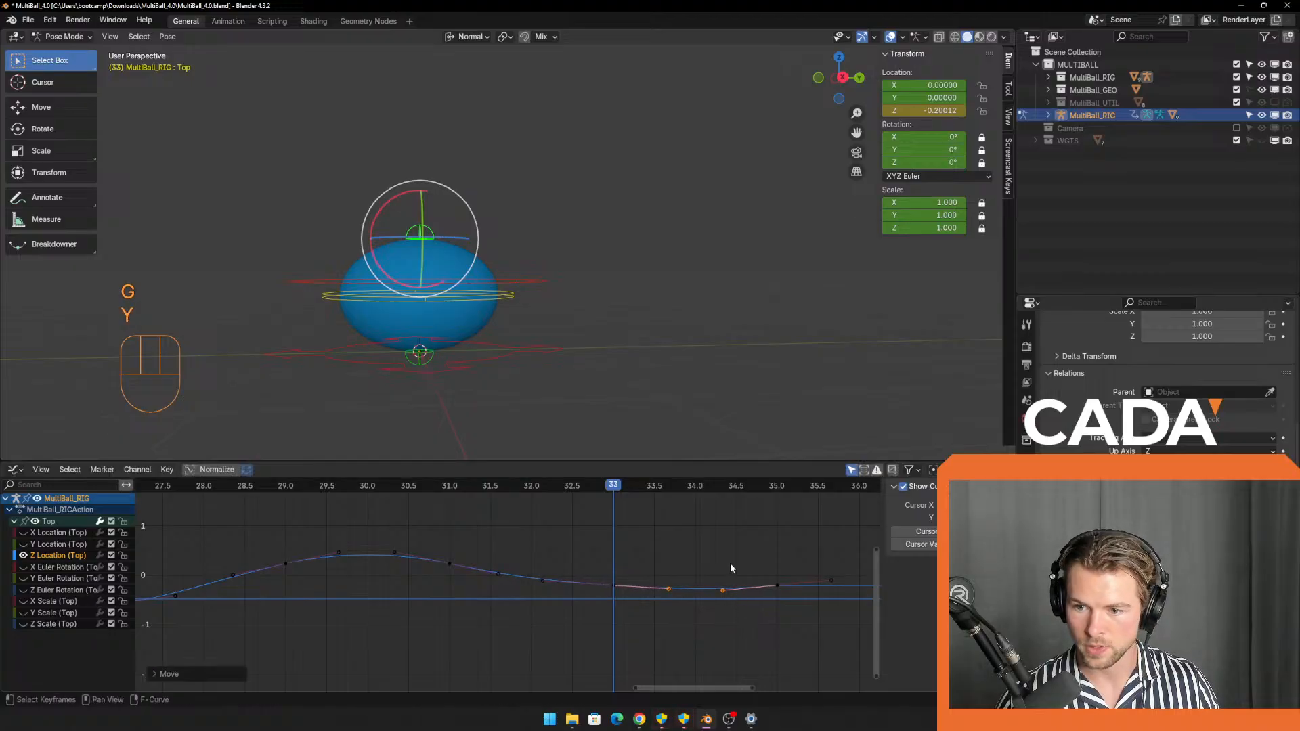
key("y")
left_click(794, 597)
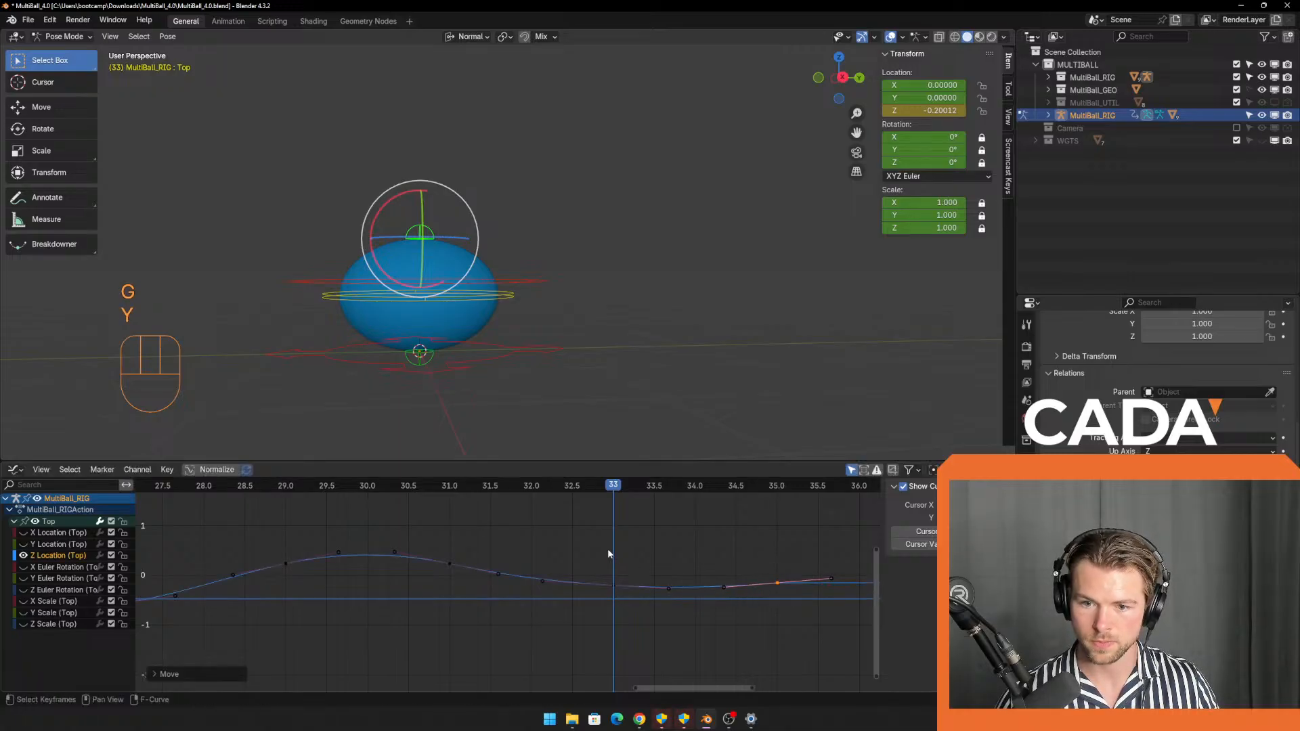
Scrub back from frame 33 to frame 16 to review the squash and stretch around the landing.
scroll(600, 558, "down", 2)
left_click_drag(583, 487, 225, 486)
scroll(270, 558, "down", 7)
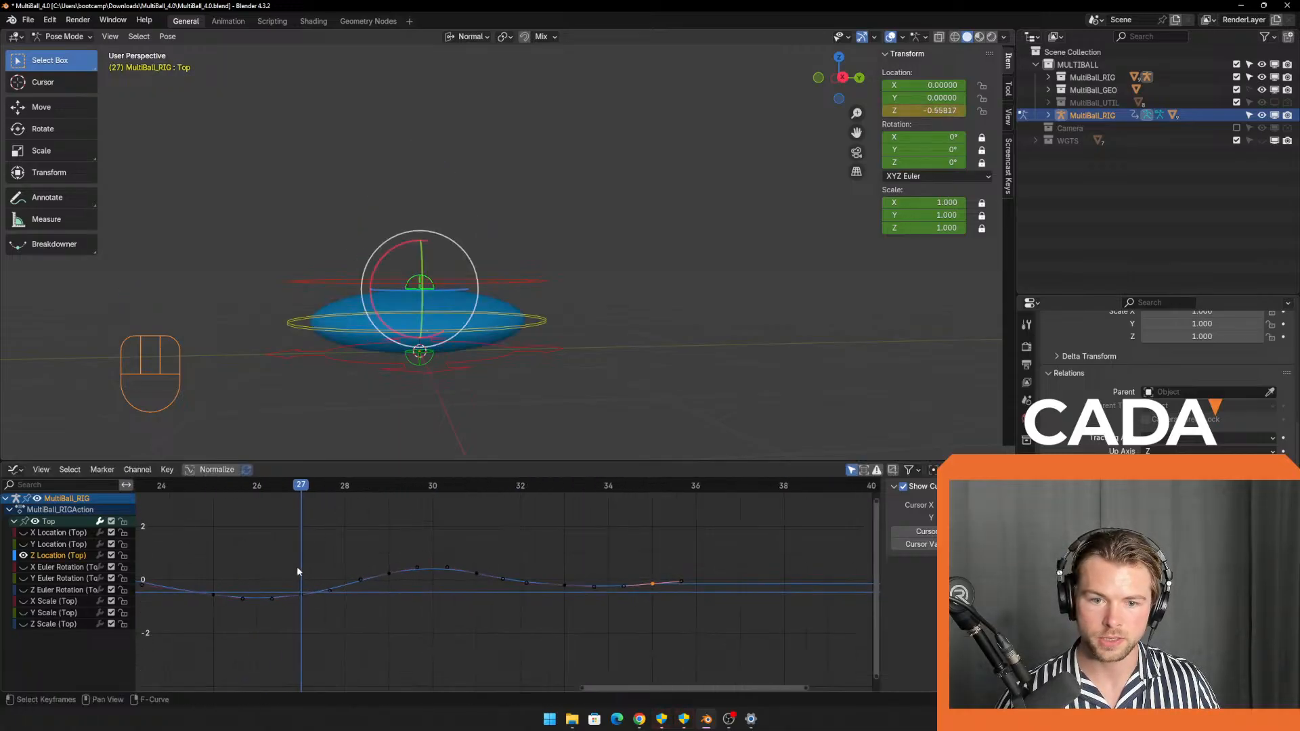
left_click_drag(332, 486, 236, 489)
scroll(237, 559, "down", 8)
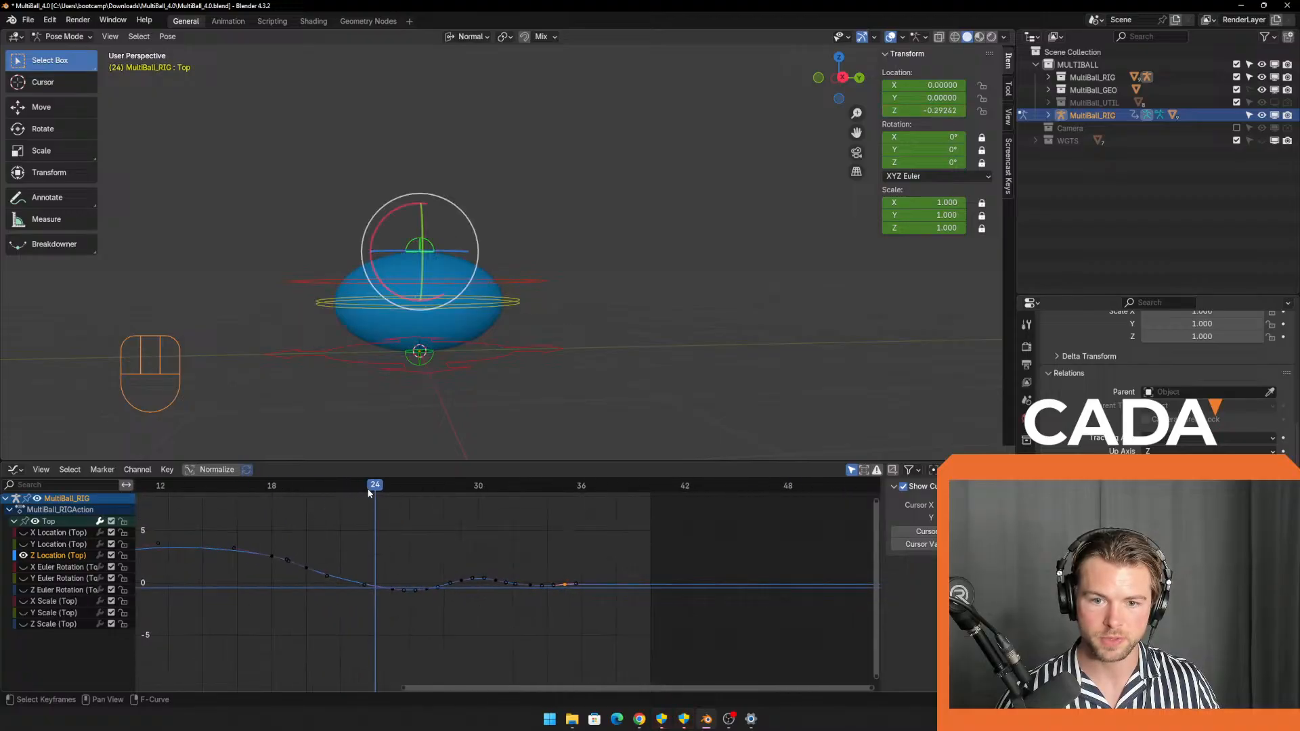
left_click_drag(368, 489, 237, 488)
Hide the MultiBall_RIG controls, switch to the right orthographic view, and play back the ball animation.
left_click(1262, 115)
scroll(643, 275, "down", 4)
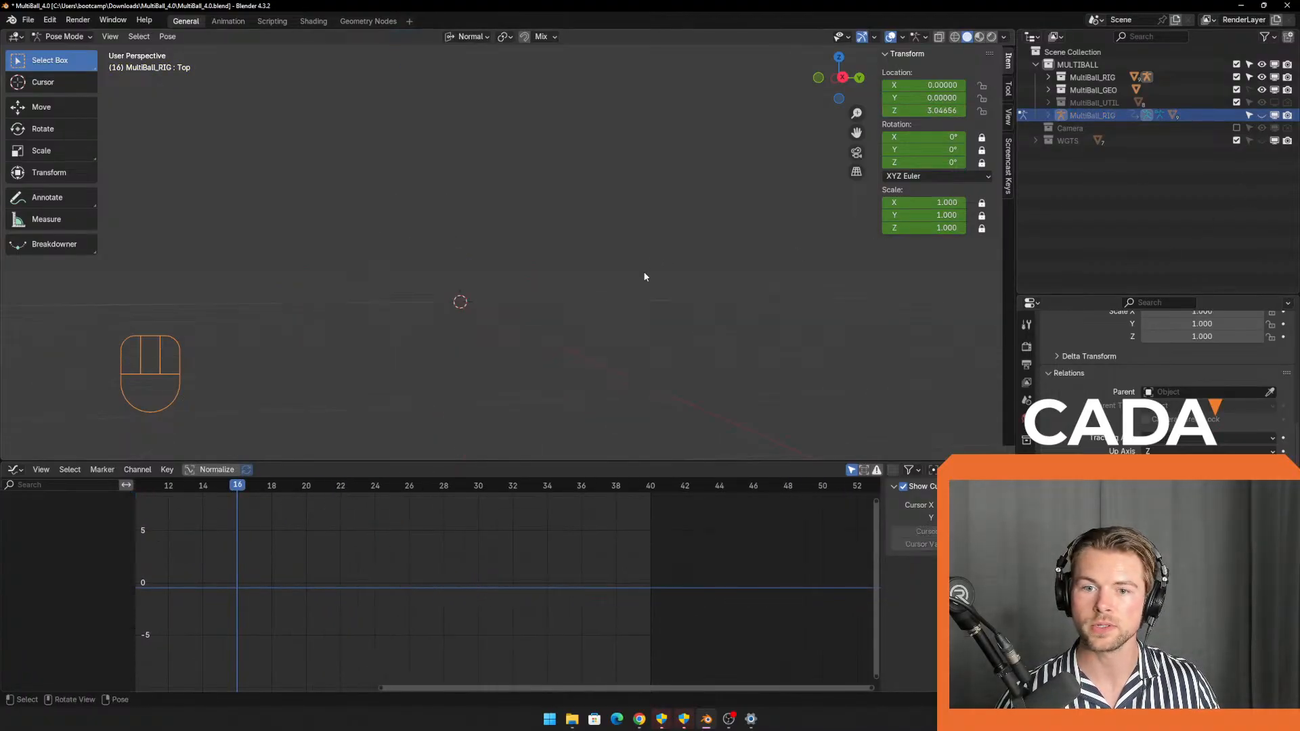
middle_click_drag(643, 276, 656, 398)
key("KP_3")
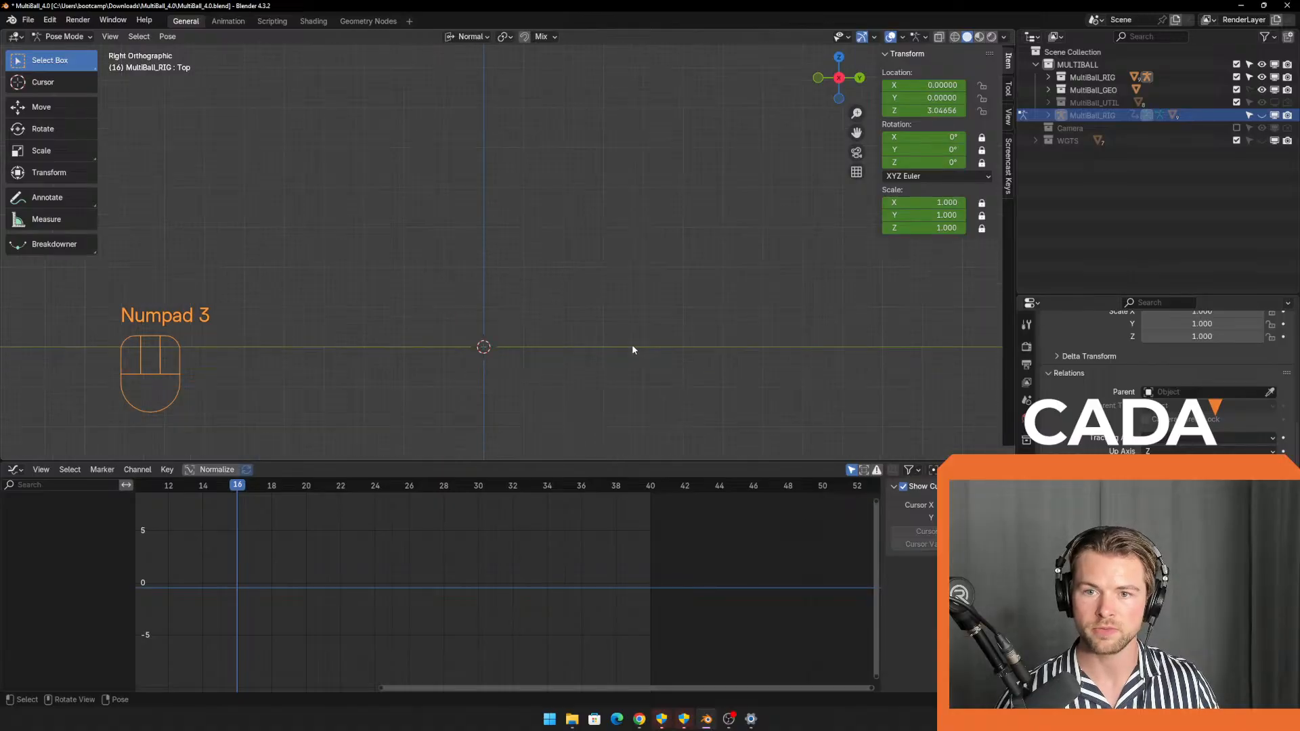
middle_click_drag(631, 349, 578, 345, "shift")
scroll(576, 345, "up", 2)
key("space")
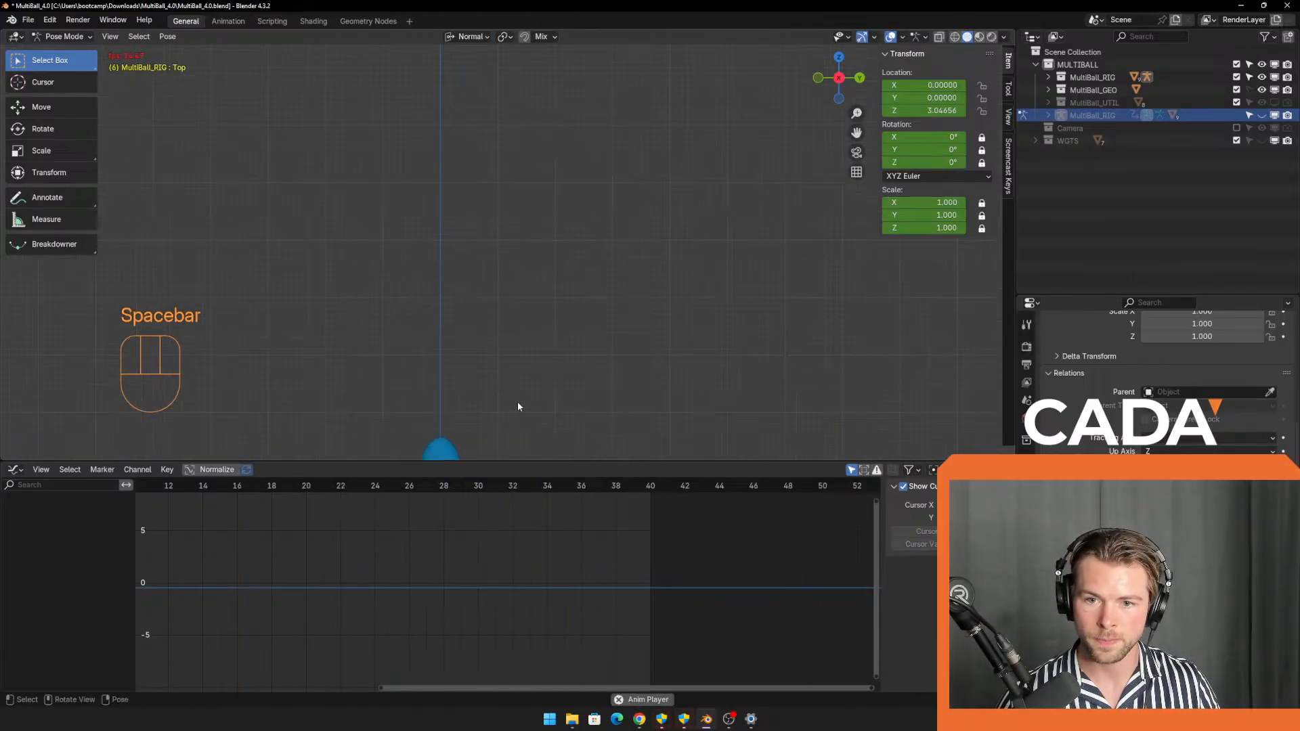
middle_click_drag(519, 404, 542, 380, "shift")
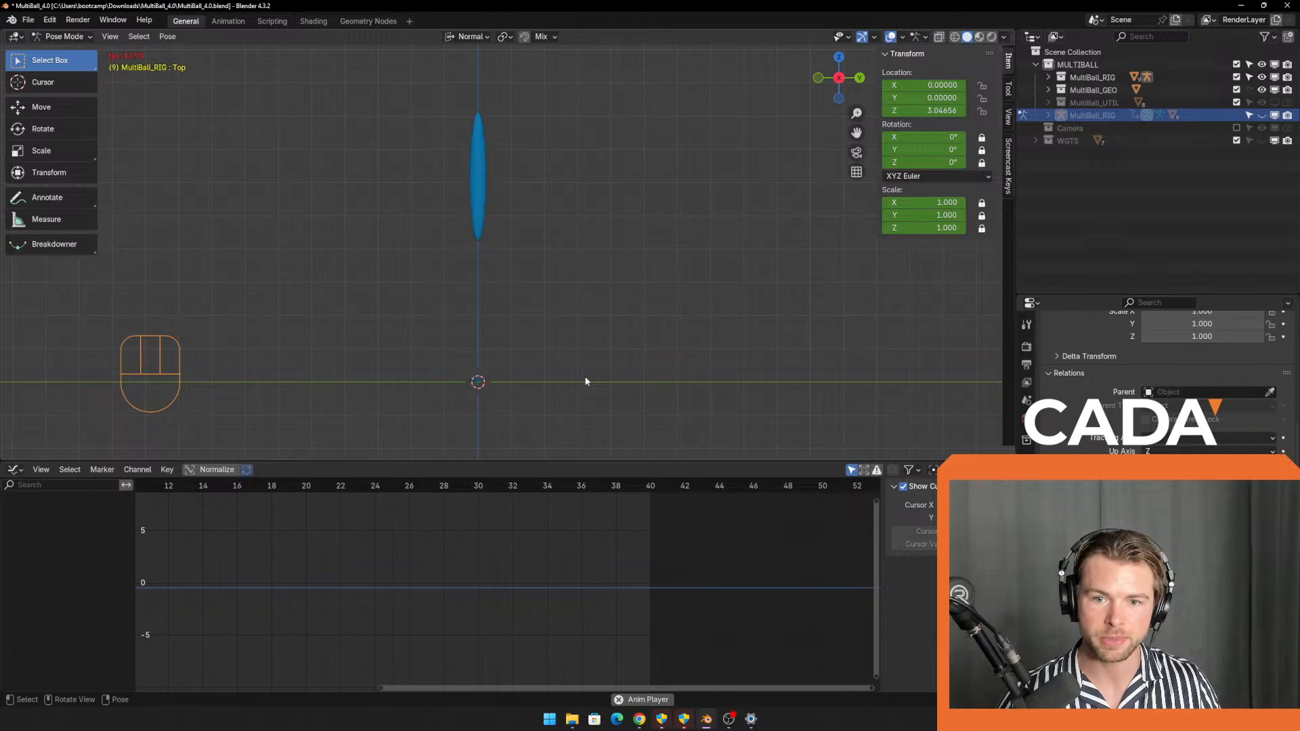
key("space")
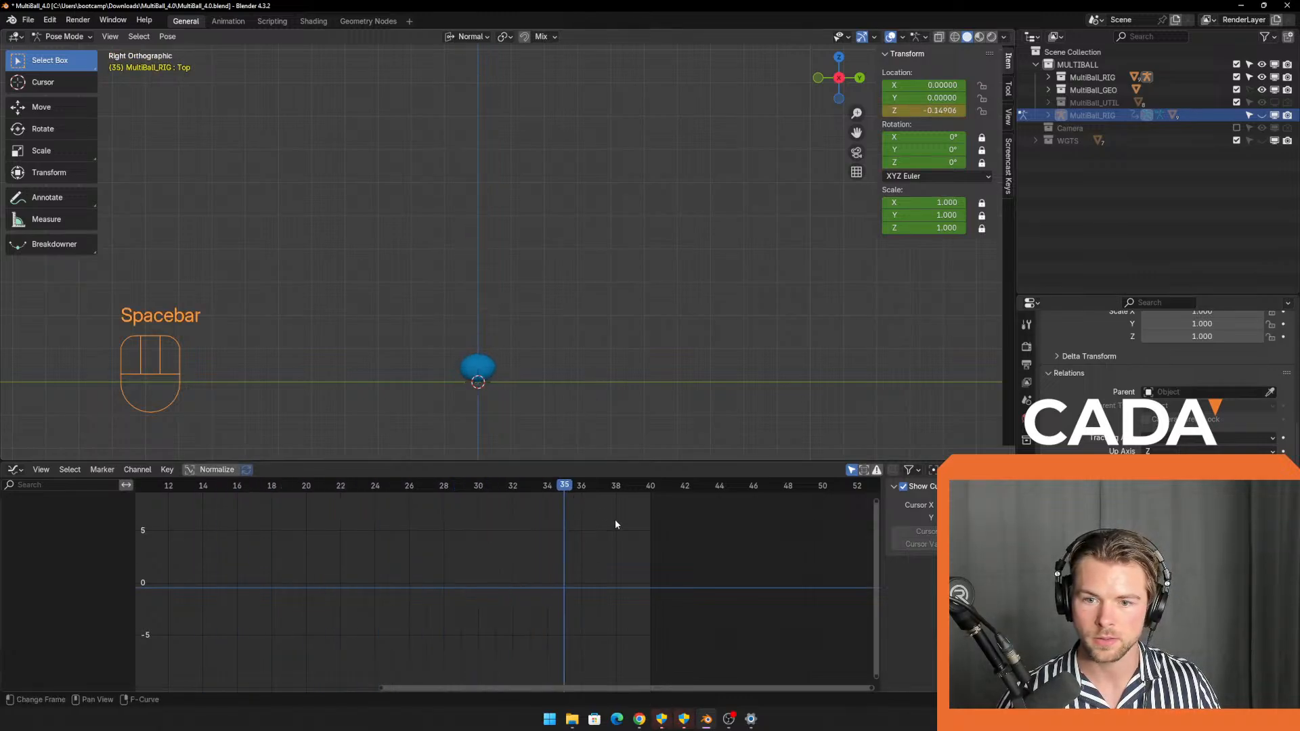
Show the MultiBall_RIG again and bring its Z Location curve between frames 22 and 35 into view.
left_click(1261, 115)
scroll(504, 257, "up", 3)
scroll(458, 562, "down", 1)
scroll(460, 569, "down", 2)
scroll(467, 584, "up", 15)
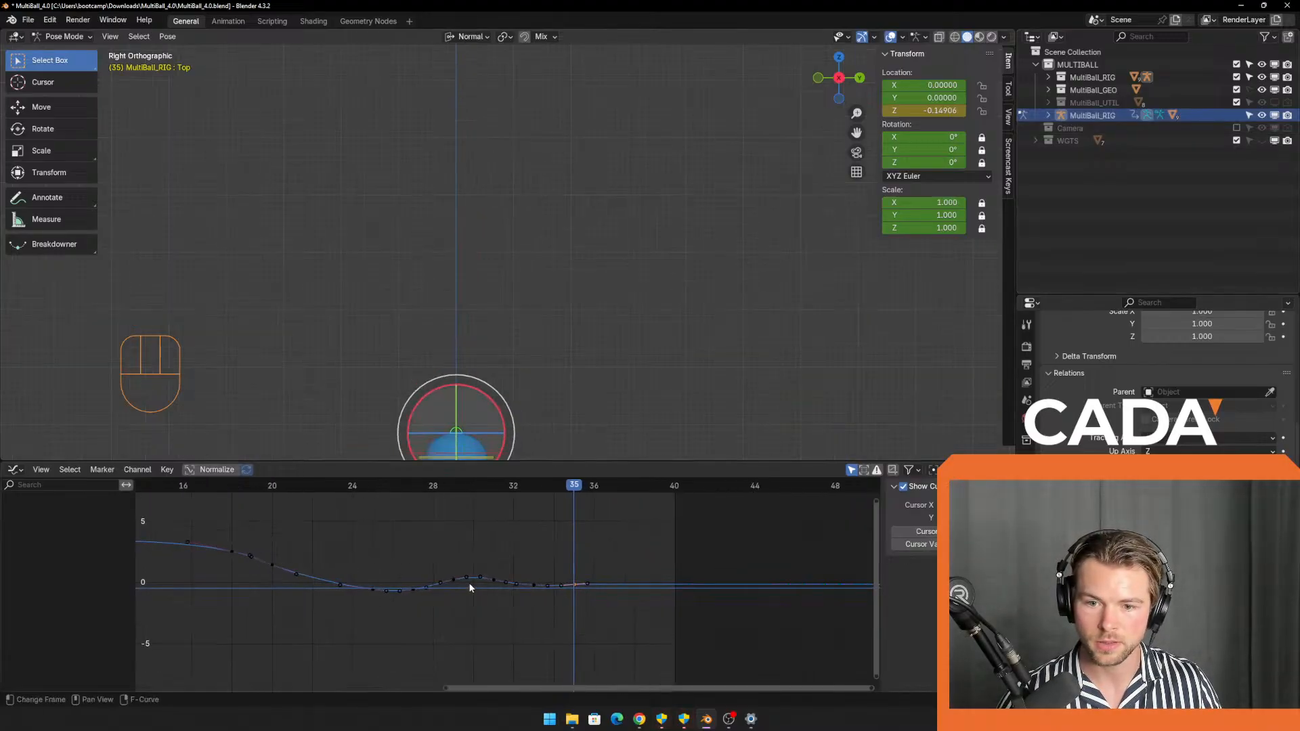
middle_click_drag(467, 585, 610, 599, "shift")
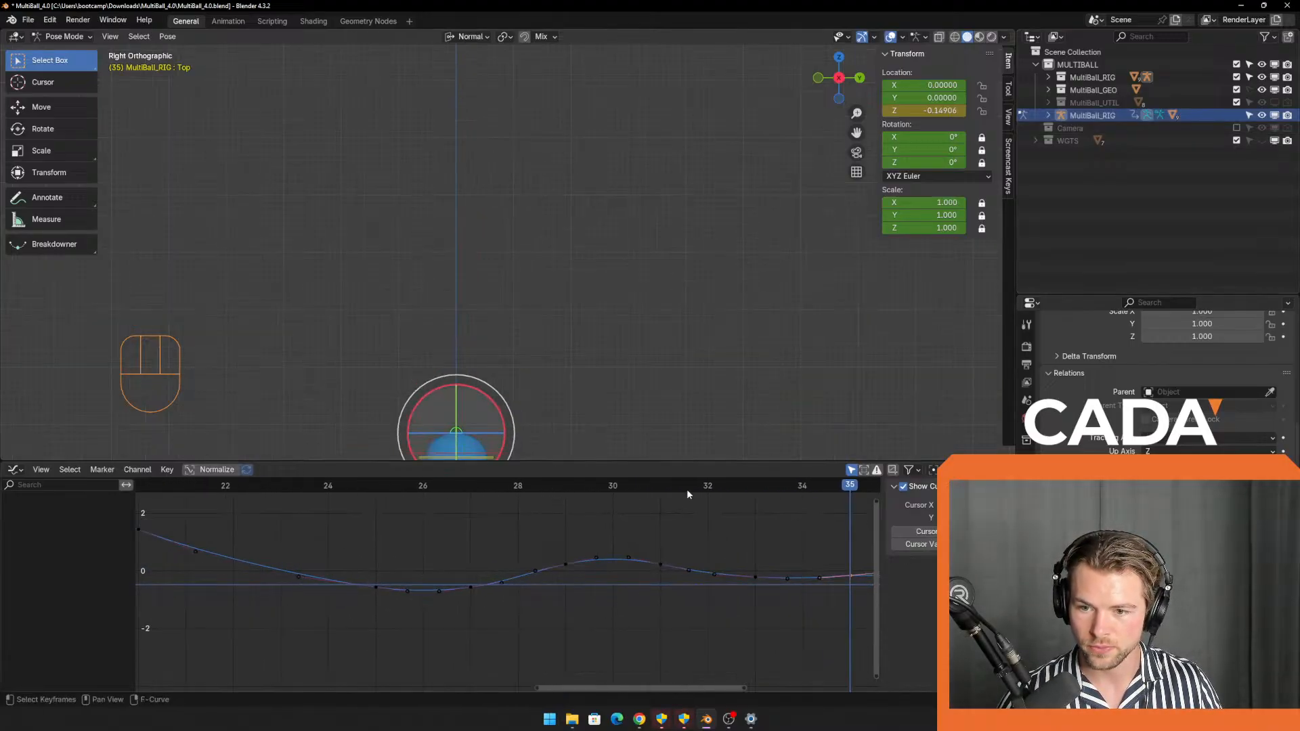
Shift all Z Location keyframes from frame 27 onward one frame earlier along X.
left_click_drag(687, 490, 812, 635)
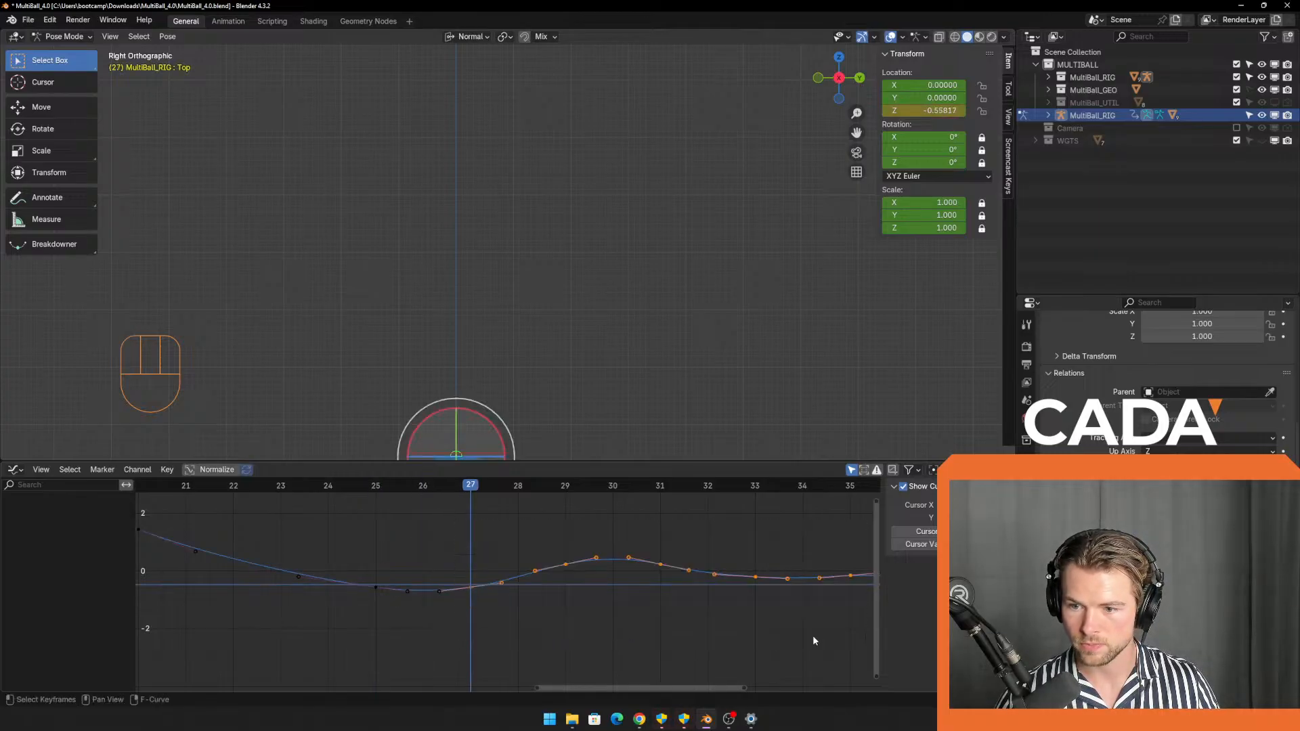
scroll(778, 626, "down", 2)
left_click_drag(468, 532, 819, 643)
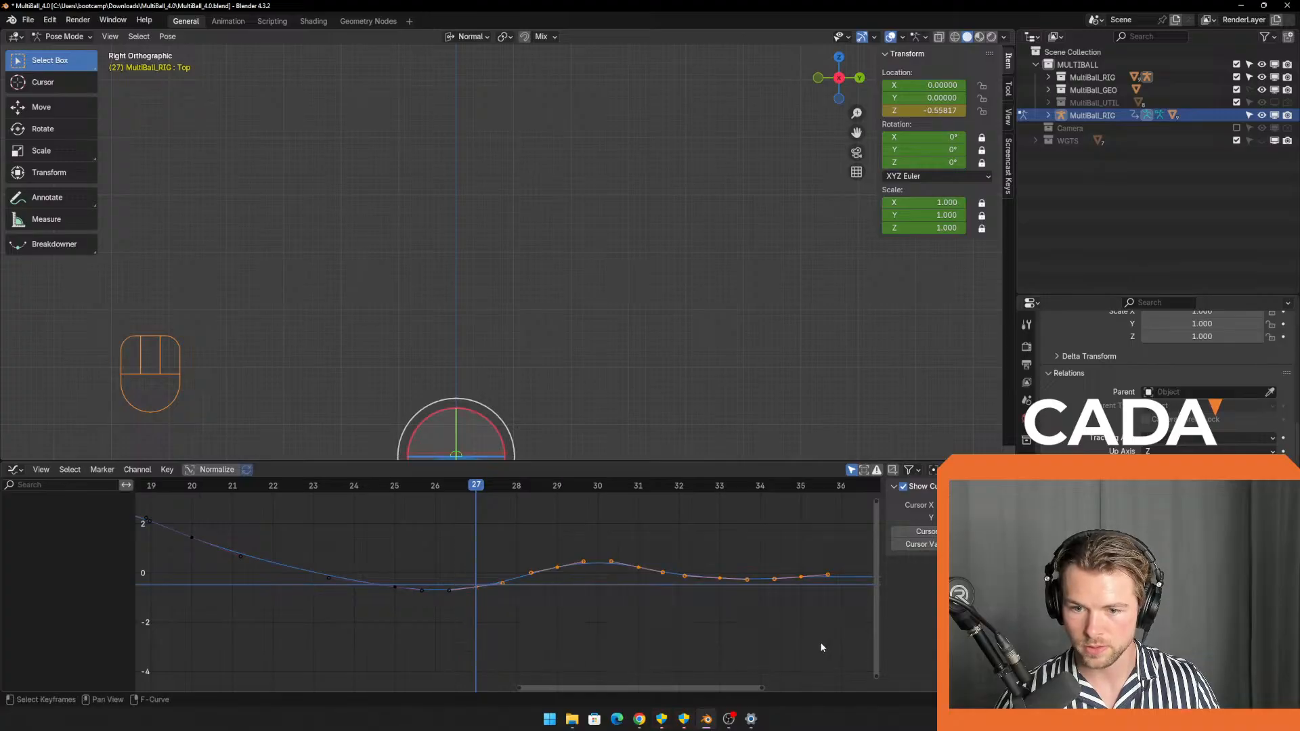
key("g")
key("y")
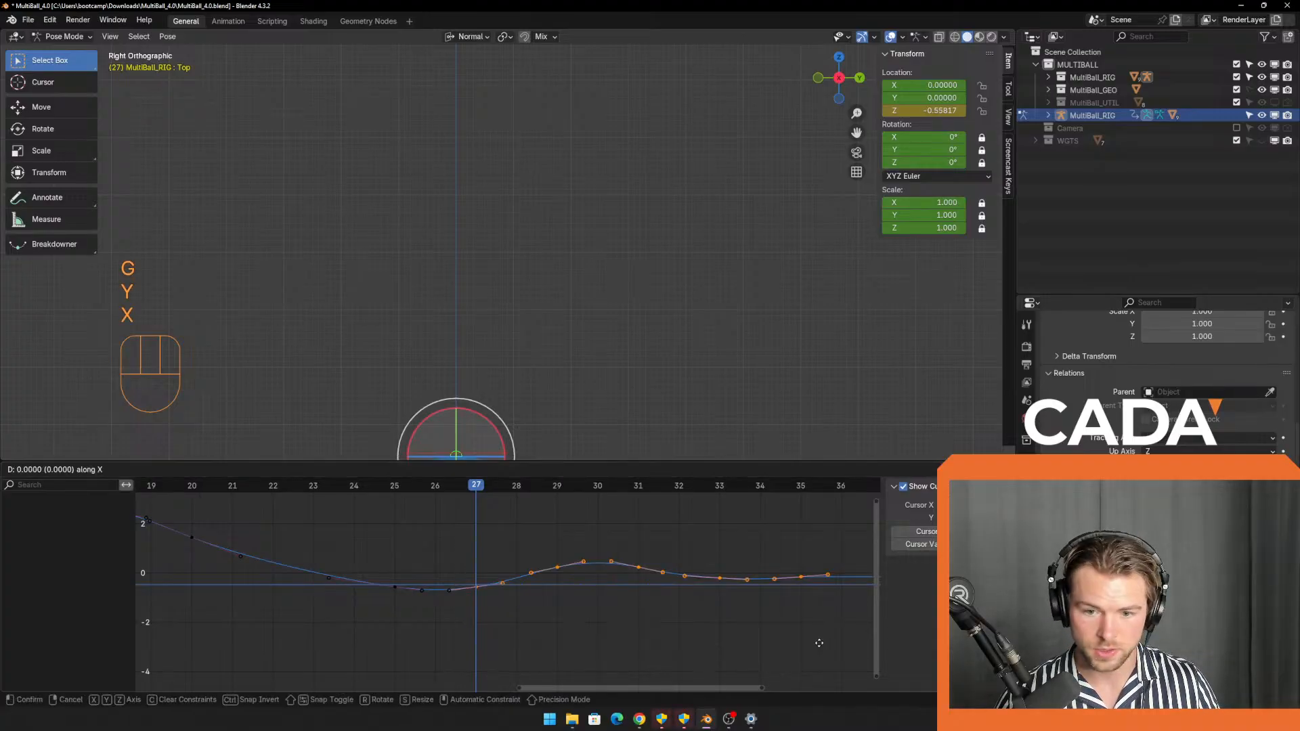
left_click(793, 644)
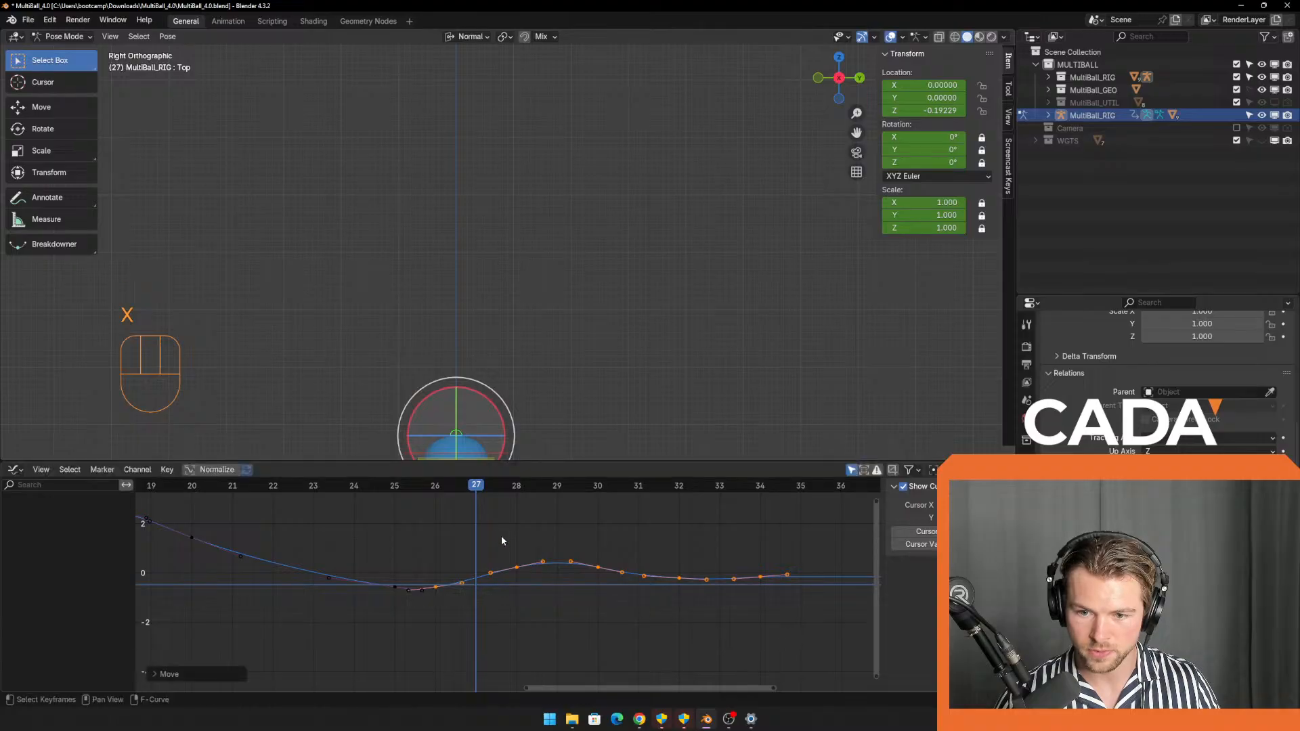
Shift the Z Location keyframes from frame 28 onward one frame earlier along X.
left_click_drag(478, 526, 853, 628)
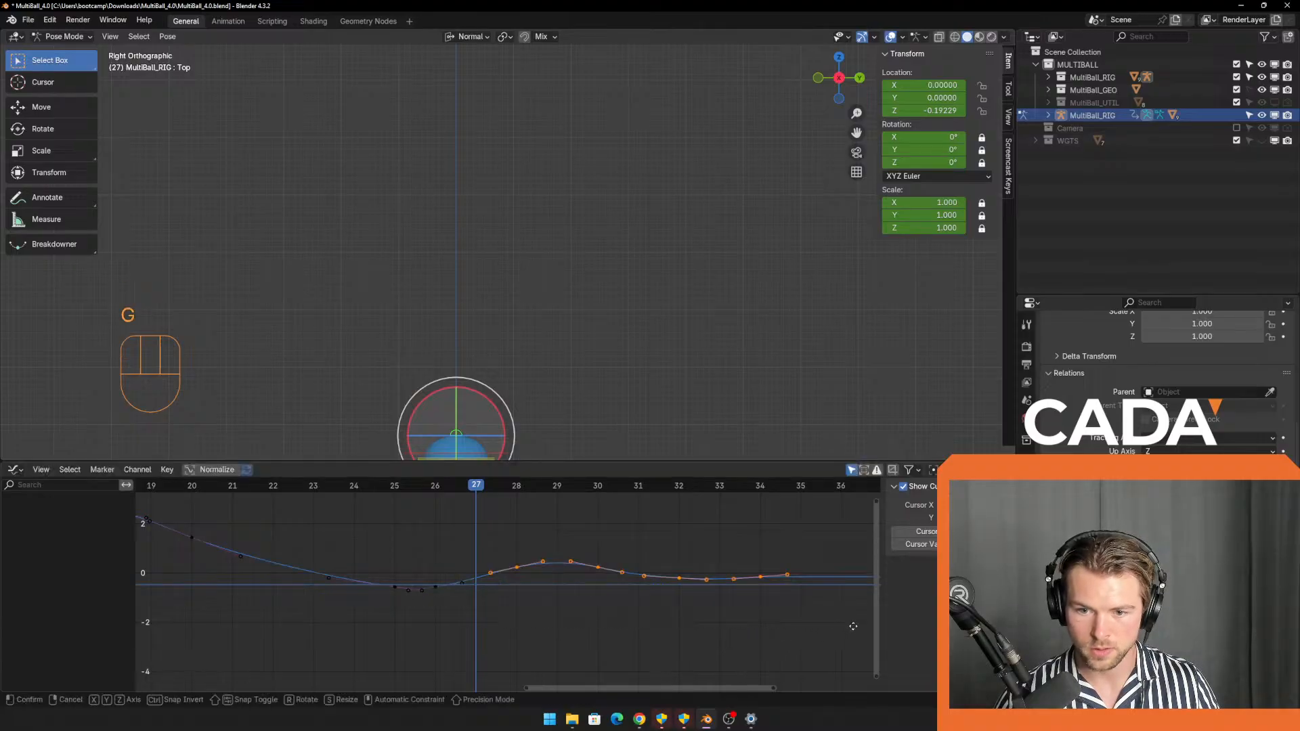
key("g")
key("x")
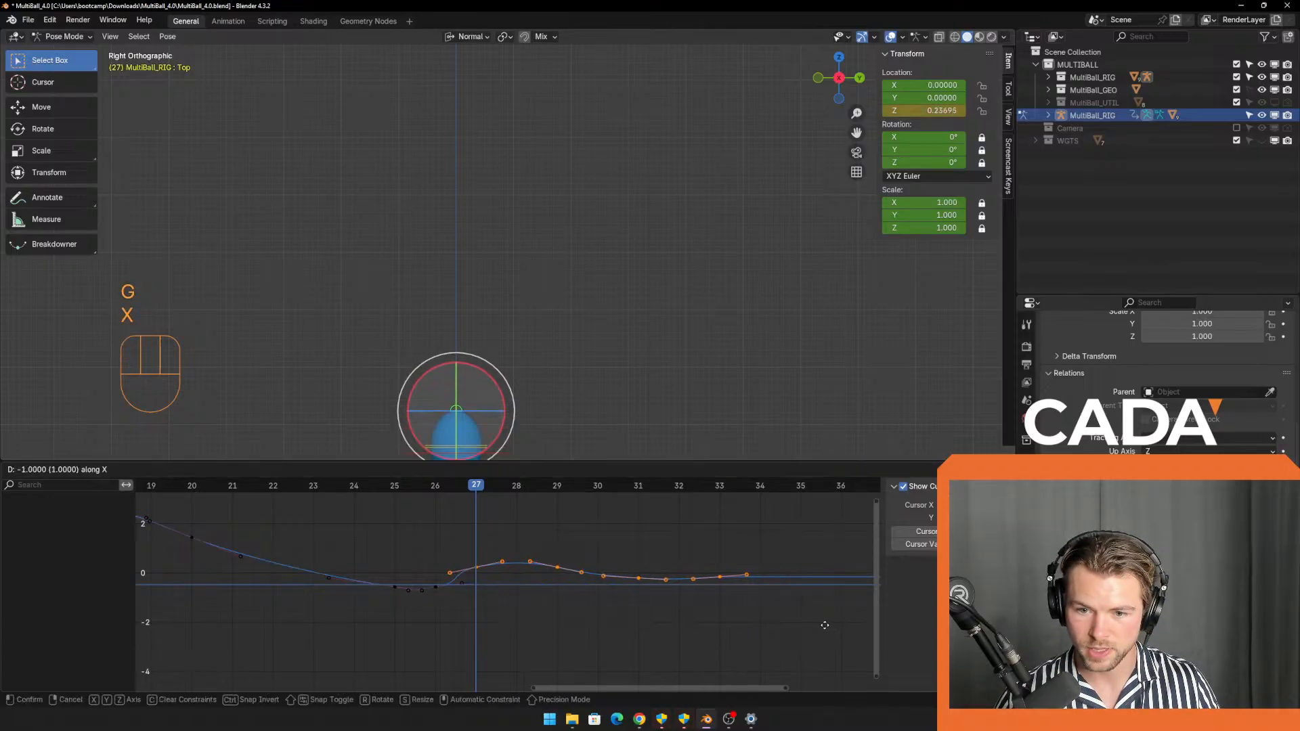
left_click(822, 624)
Shift the Z Location keyframes from frame 29 onward one frame earlier along X.
left_click_drag(545, 528, 842, 655)
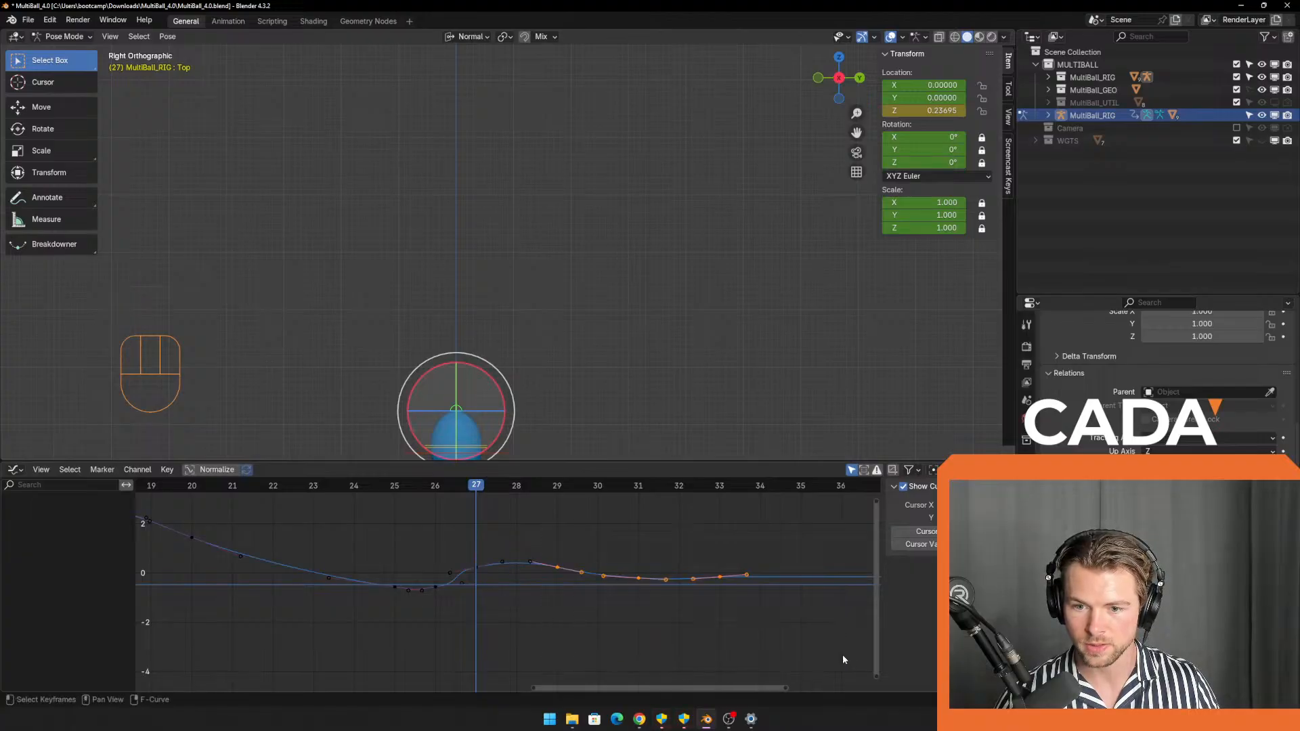
key("g")
key("x")
left_click(808, 652)
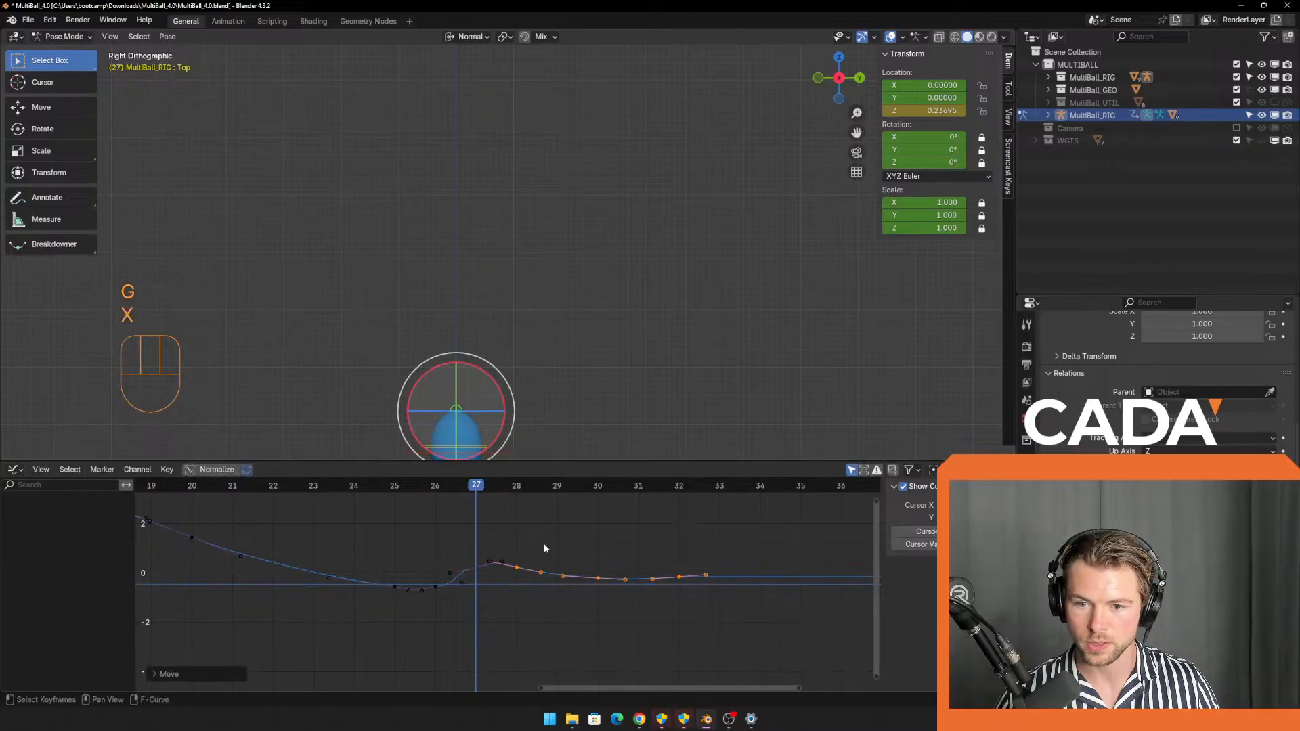
Try to shift the Z Location keyframes after frame 28 along X.
left_click_drag(566, 544, 794, 638)
left_click_drag(539, 522, 797, 638)
key("g")
key("x")
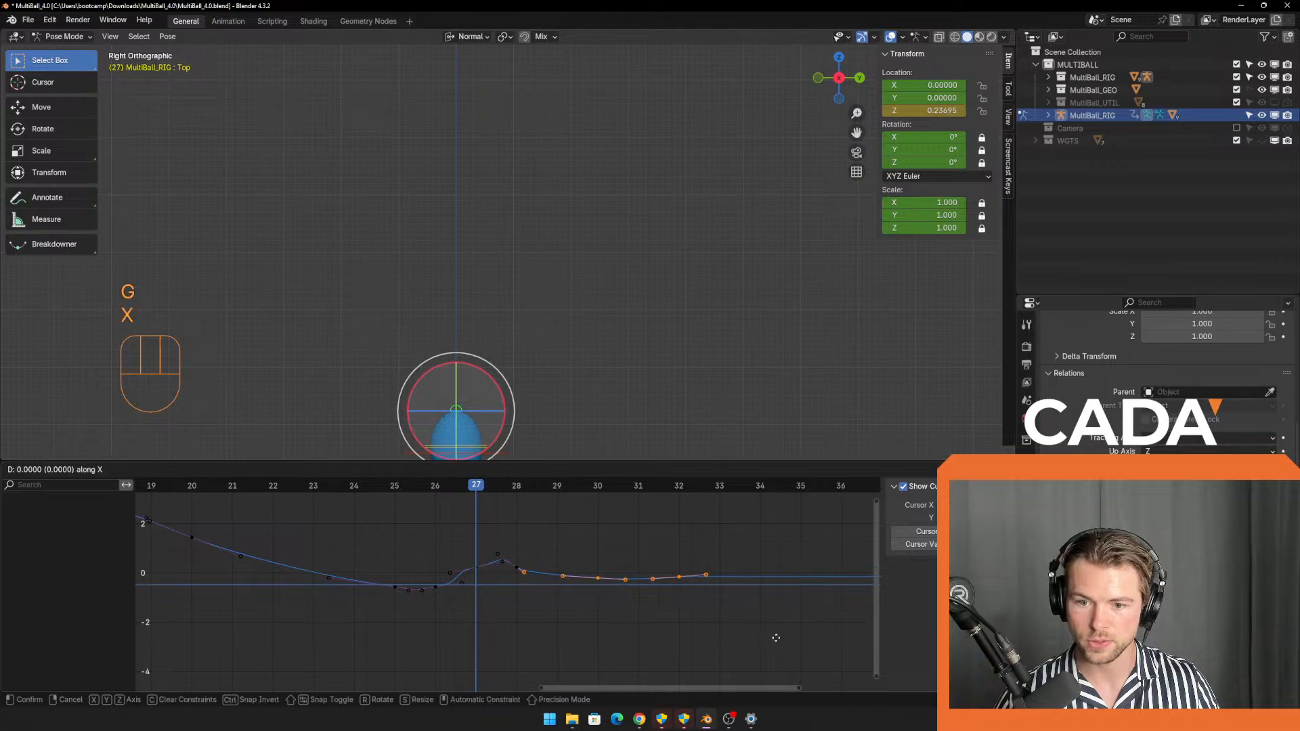
left_click(775, 638)
Shift the Z Location keyframes at frames 30 and 32 one frame earlier along X.
scroll(594, 599, "up", 2)
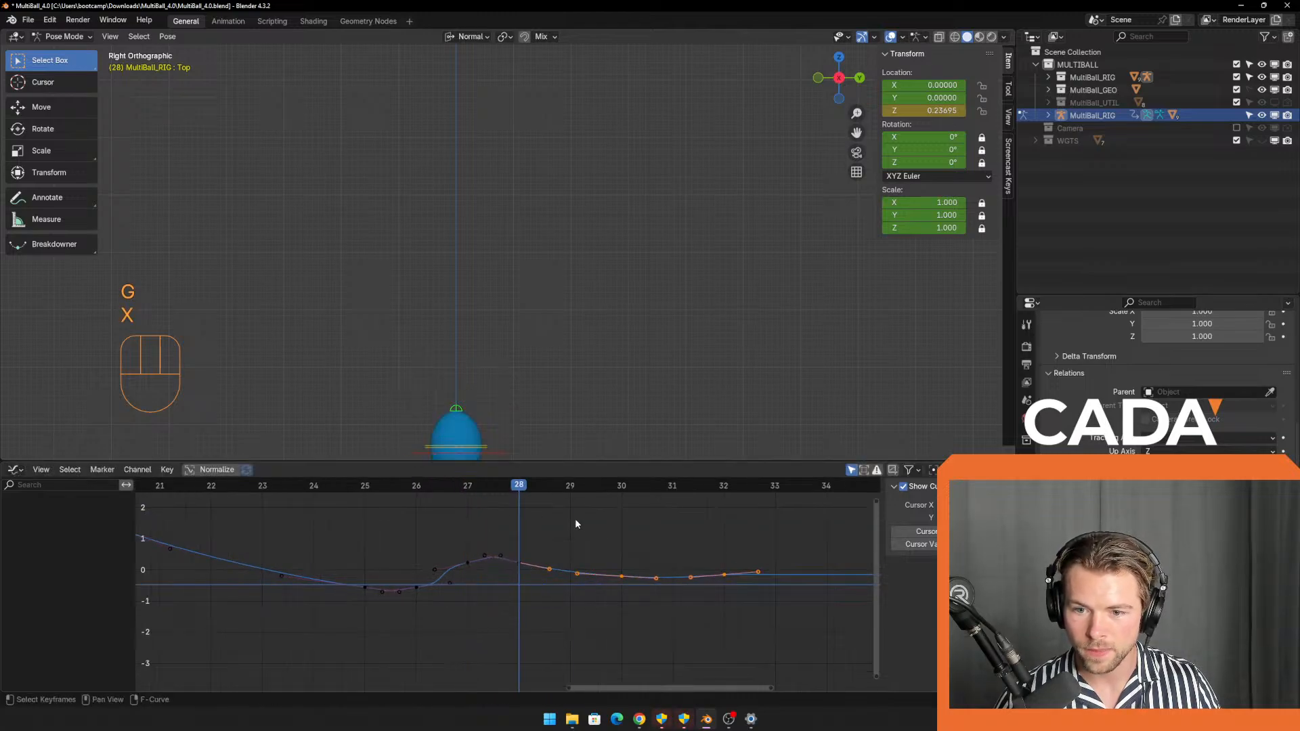
left_click_drag(603, 521, 790, 613)
key("g")
key("x")
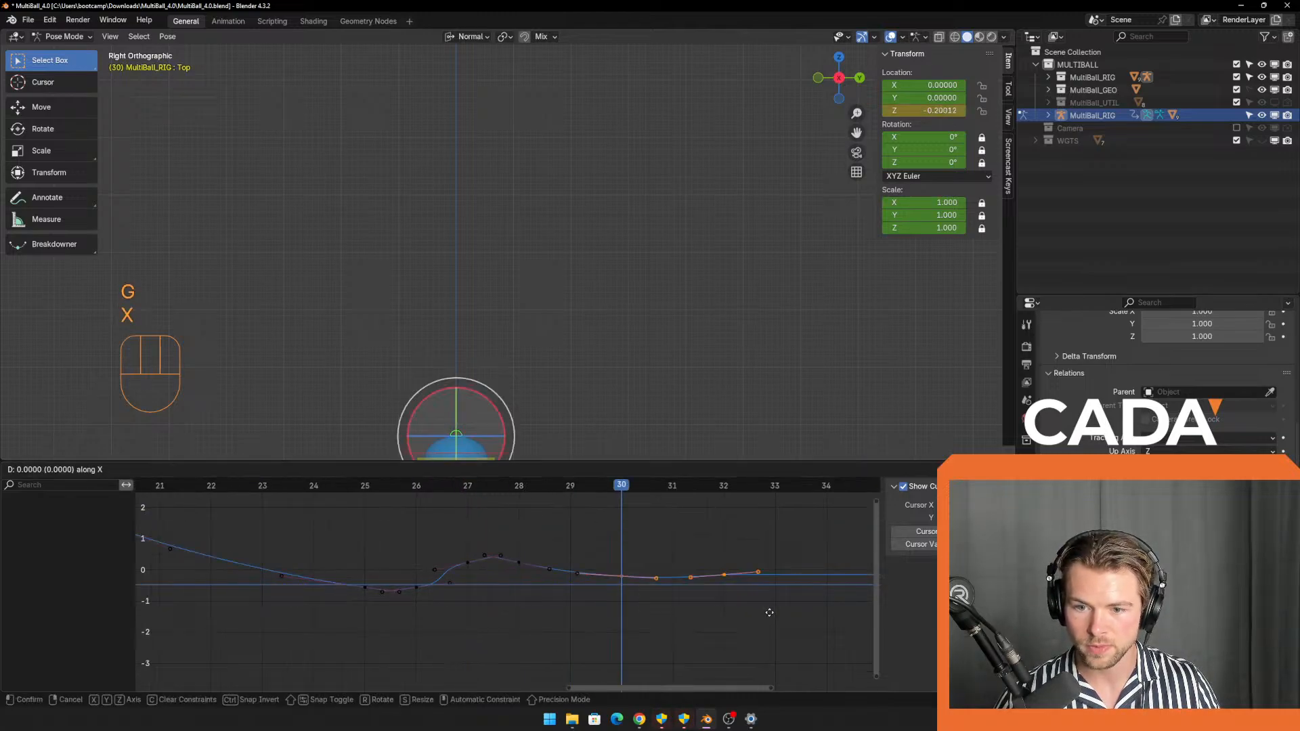
left_click(733, 605)
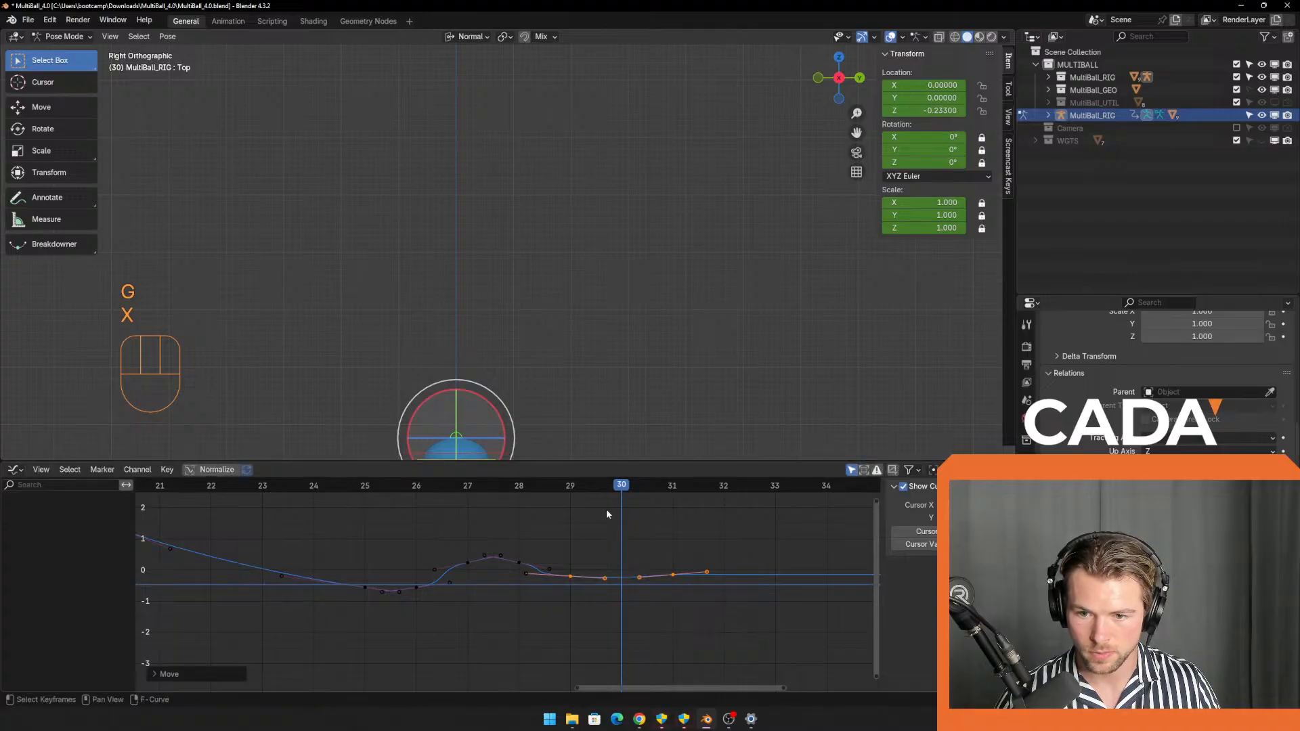
Shift the last Z Location keyframe, at frame 31, one frame earlier along X.
left_click_drag(541, 494, 654, 523)
left_click_drag(621, 513, 733, 601)
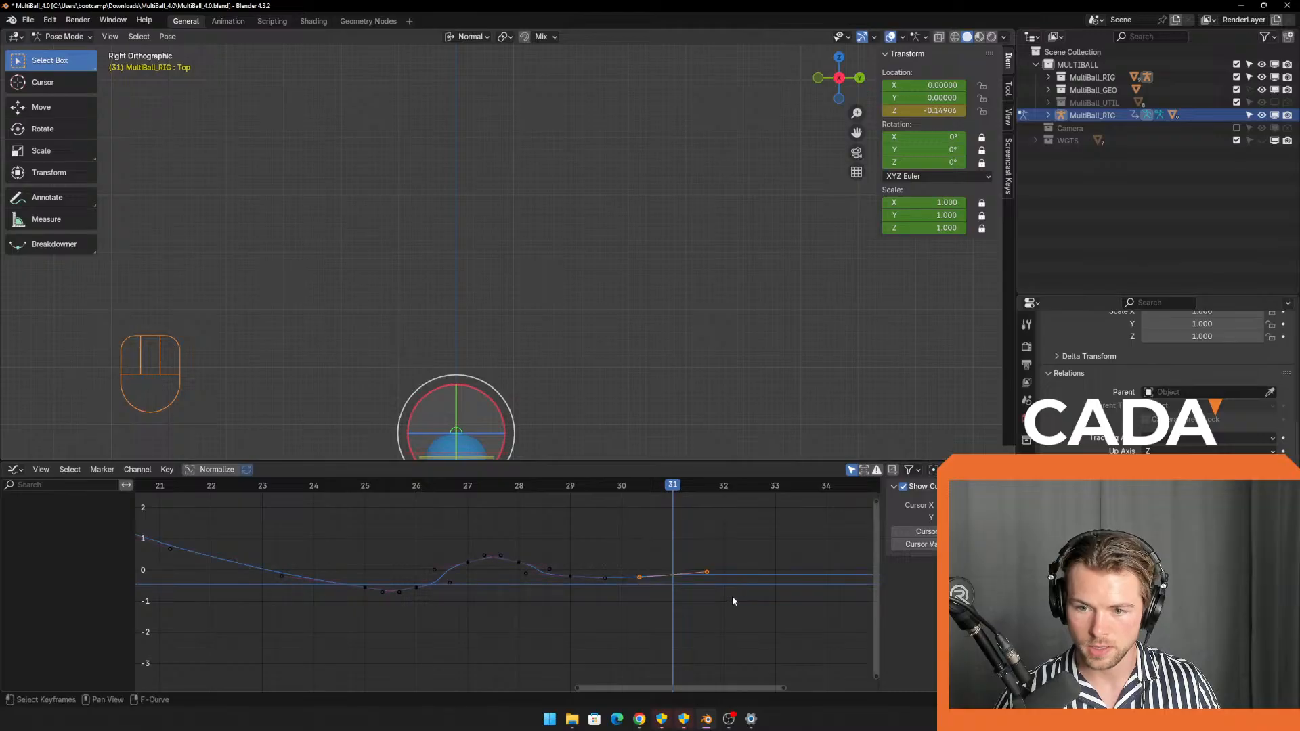
key("g")
key("x")
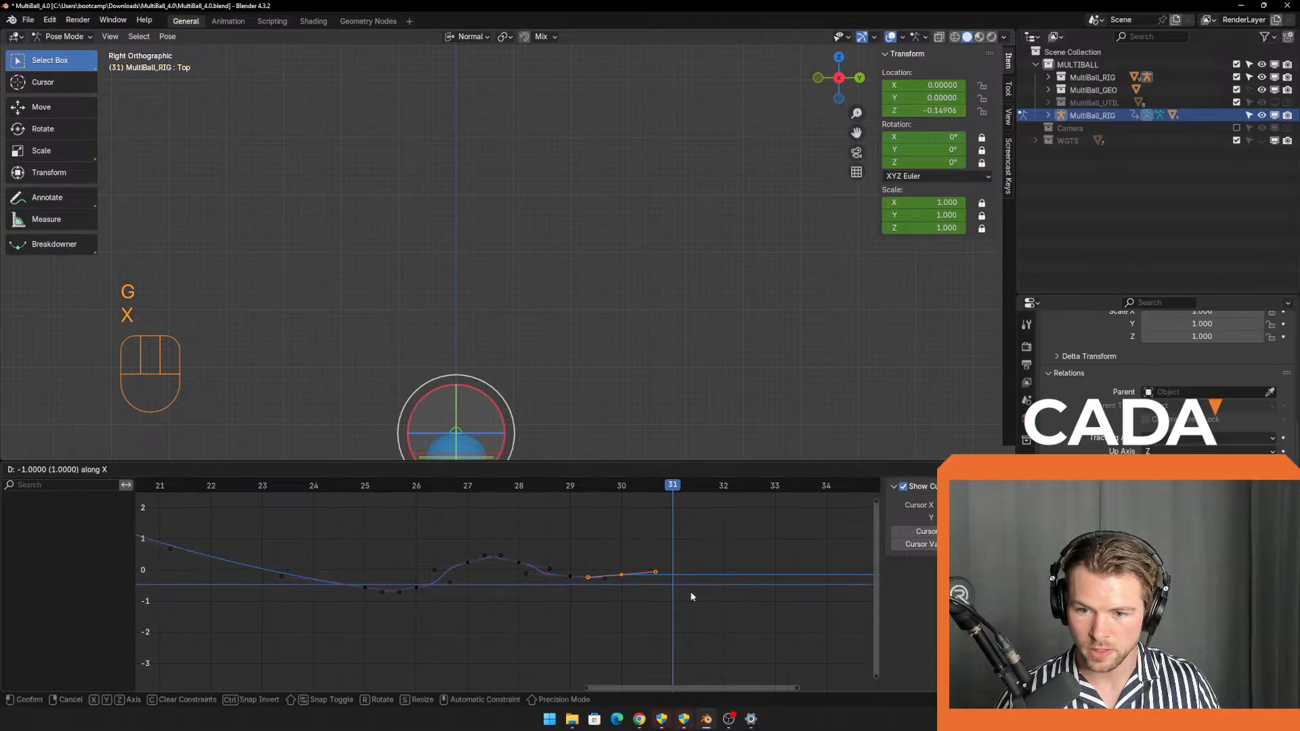
left_click(682, 596)
Set the handle type of the Z Location keyframes from frame 26 to frame 30 to Automatic.
scroll(607, 579, "up", 1)
scroll(607, 579, "up", 1)
left_click_drag(304, 514, 802, 680)
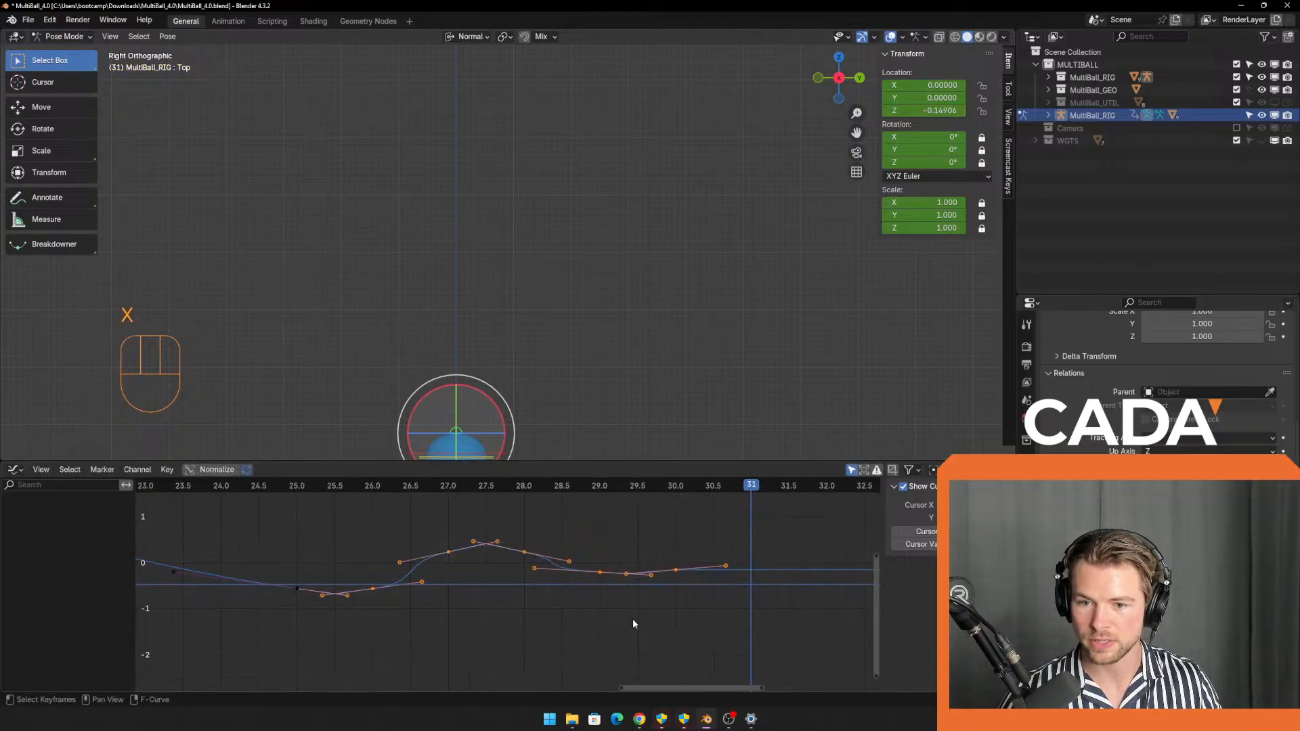
right_click(512, 553)
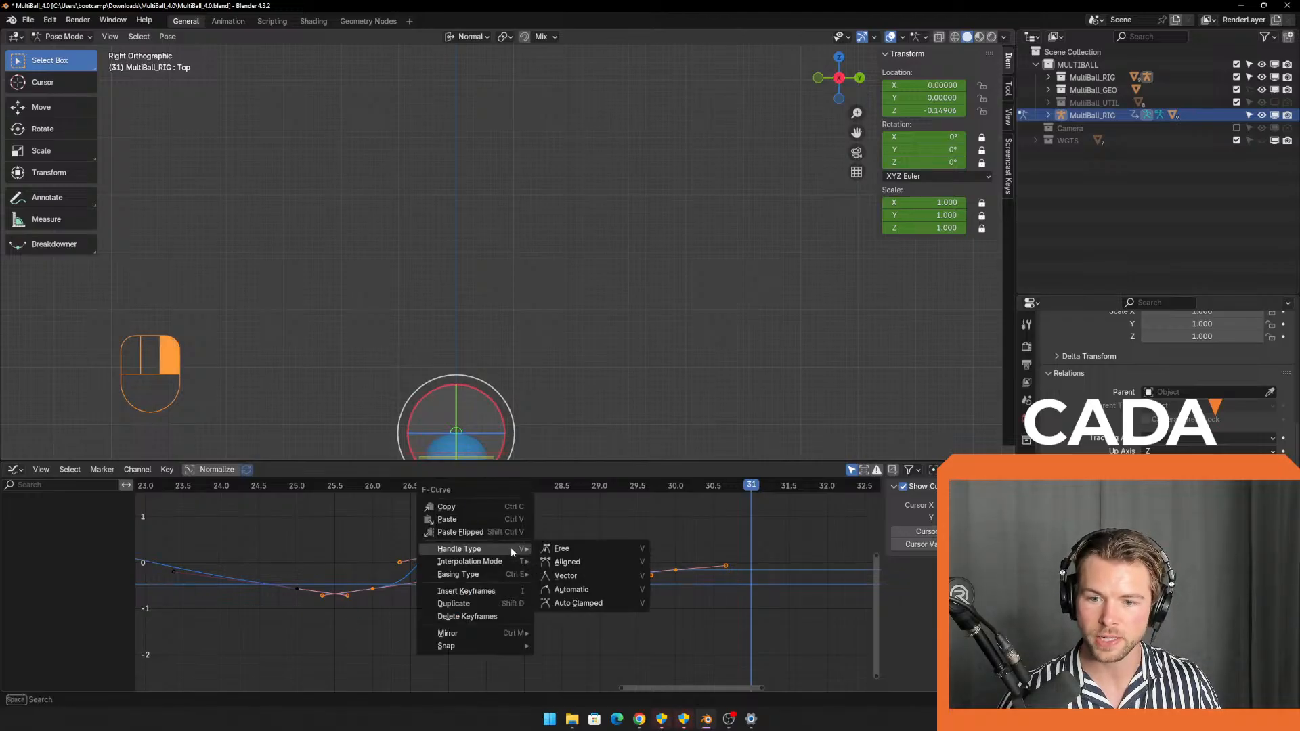
left_click(572, 589)
left_click(469, 587)
Pull the outgoing handle of the frame 25 Z Location keyframe back toward its keyframe and slightly upward.
scroll(469, 586, "up", 1)
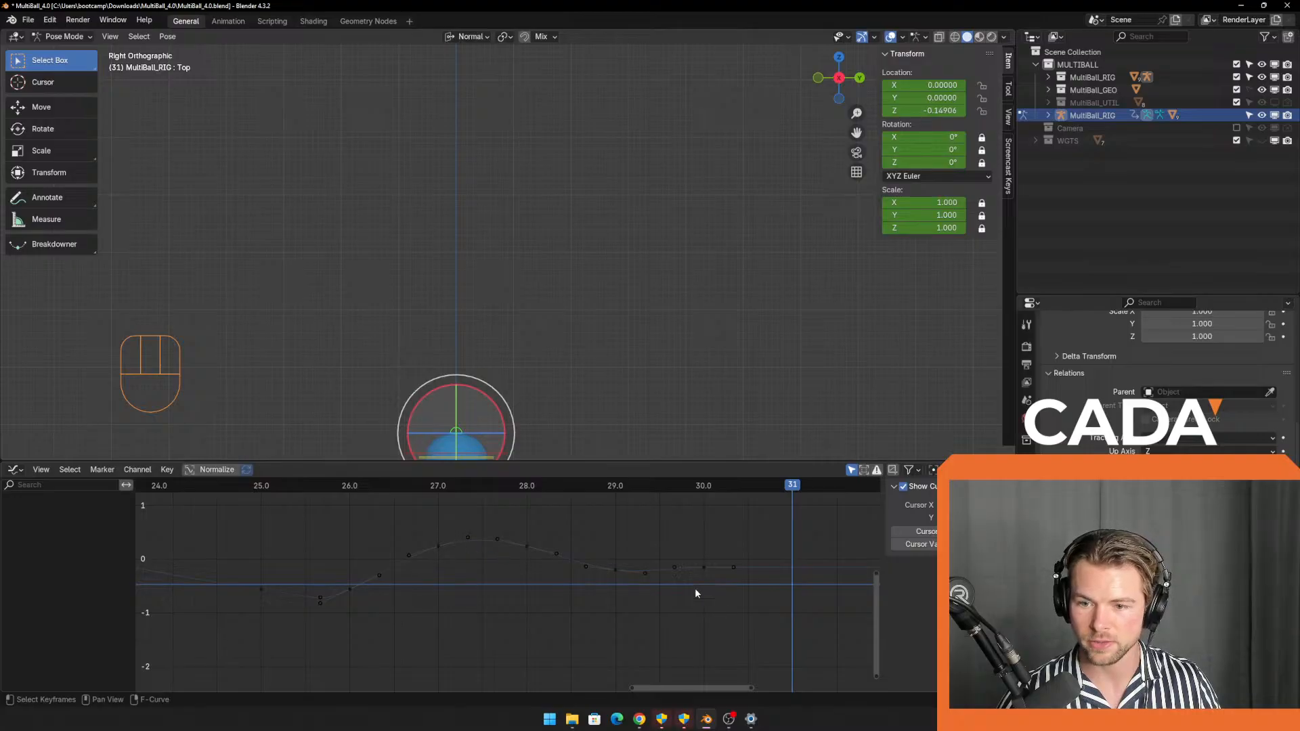
scroll(535, 598, "down", 1)
middle_click_drag(517, 600, 648, 620, "shift")
scroll(739, 566, "down", 3)
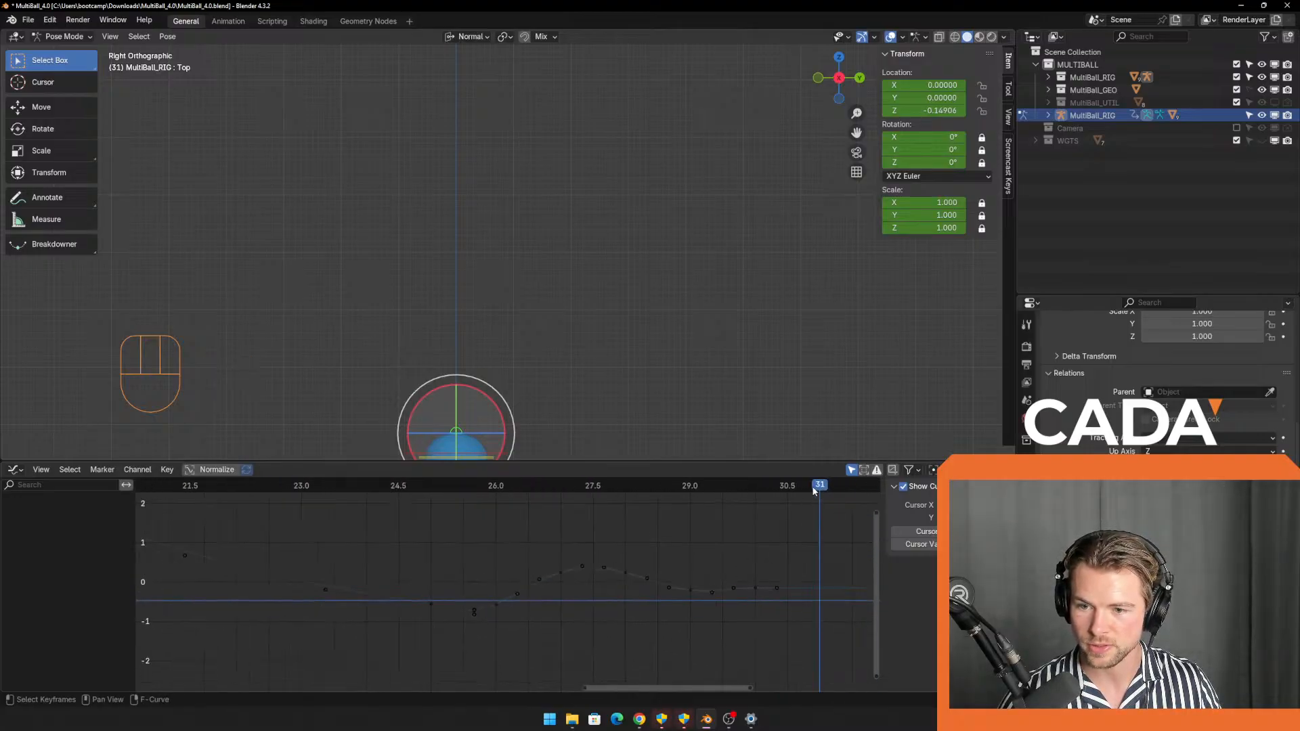
left_click_drag(814, 491, 501, 521)
left_click_drag(415, 570, 481, 628)
scroll(480, 627, "up", 3)
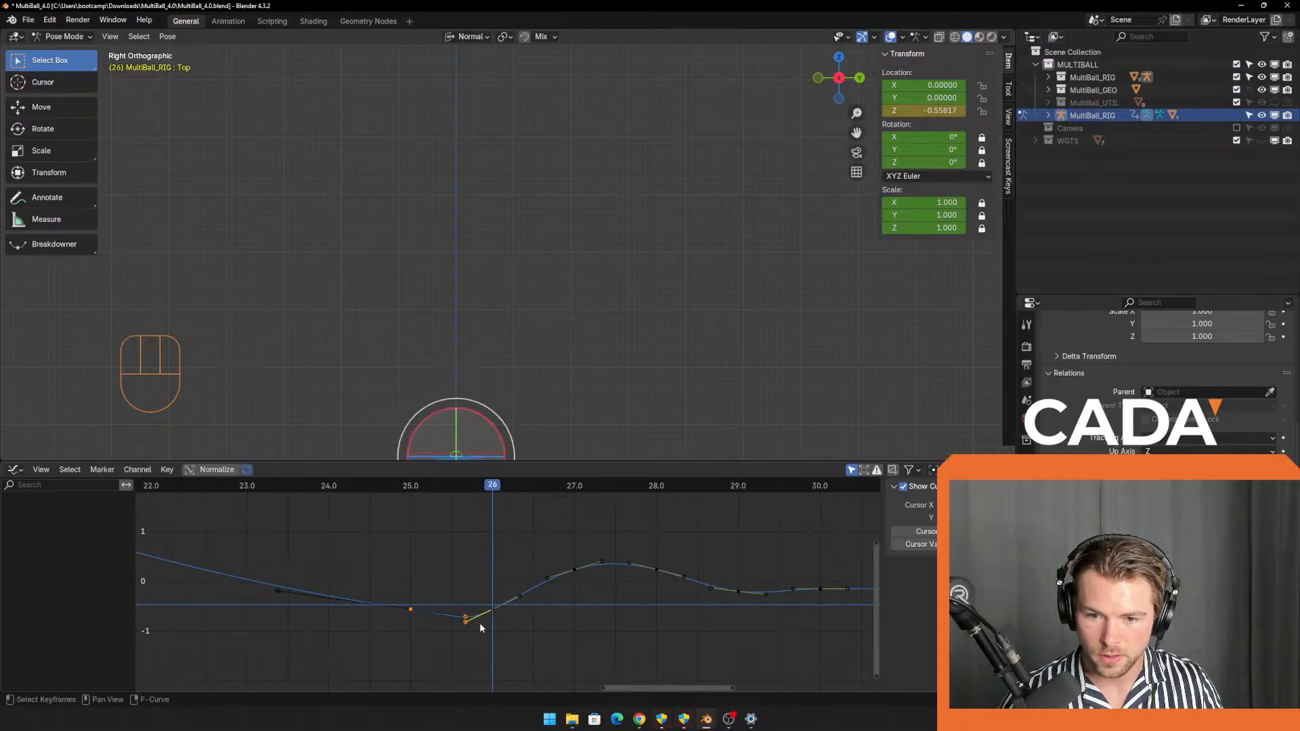
scroll(480, 625, "up", 1)
left_click_drag(466, 575, 501, 624)
left_click_drag(387, 587, 416, 636)
mouse_move(434, 592)
left_mouse_down()
mouse_move(445, 639)
mouse_move(467, 643)
mouse_move(468, 624)
left_mouse_up()
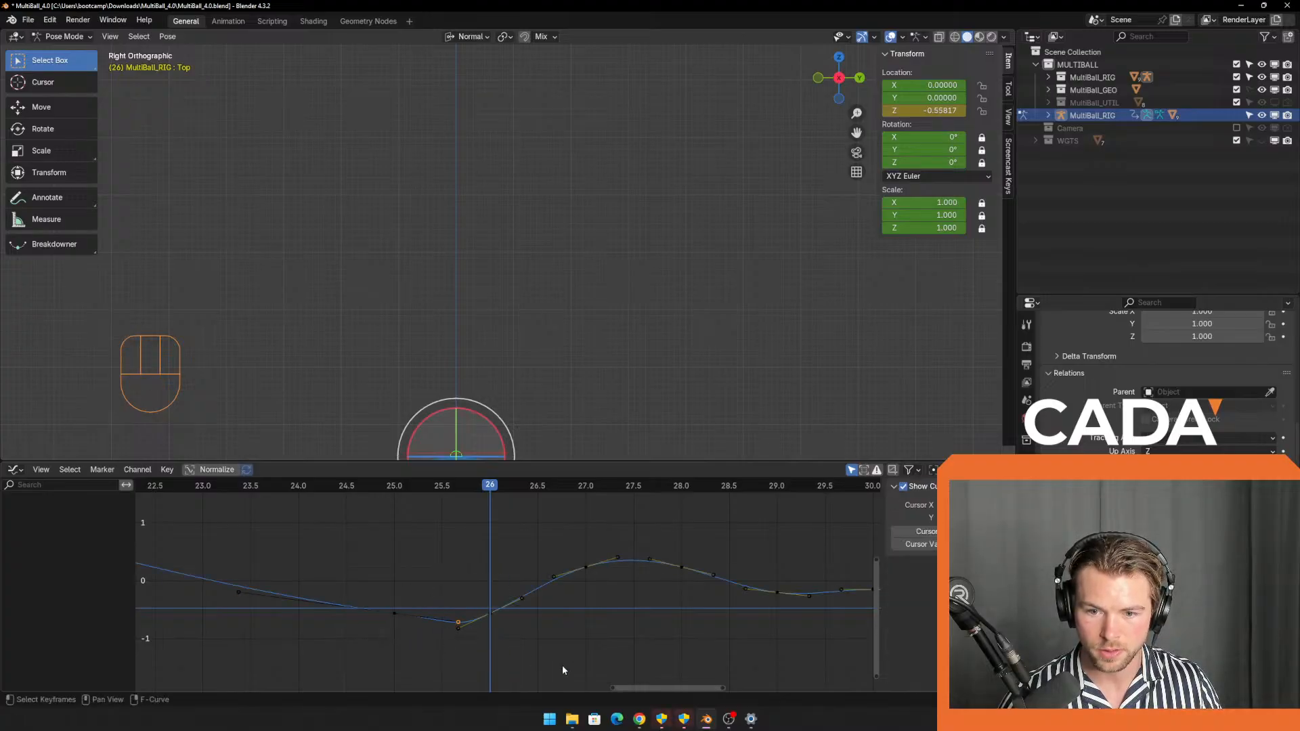
key("g")
left_click(530, 657)
Hide the MultiBall_RIG armature, play back the bounce, and scrub to the landing at frame 25.
scroll(534, 651, "down", 4)
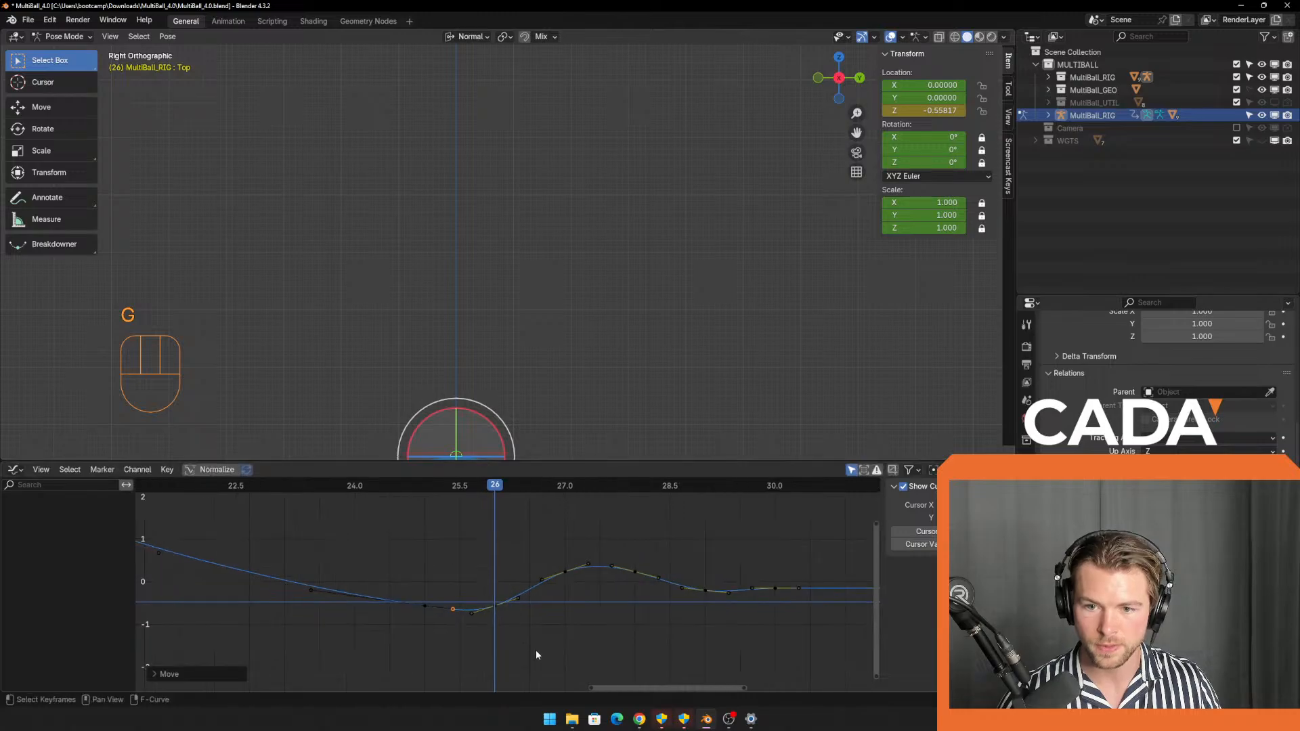
scroll(528, 413, "down", 3)
scroll(535, 409, "up", 1)
left_click(1261, 115)
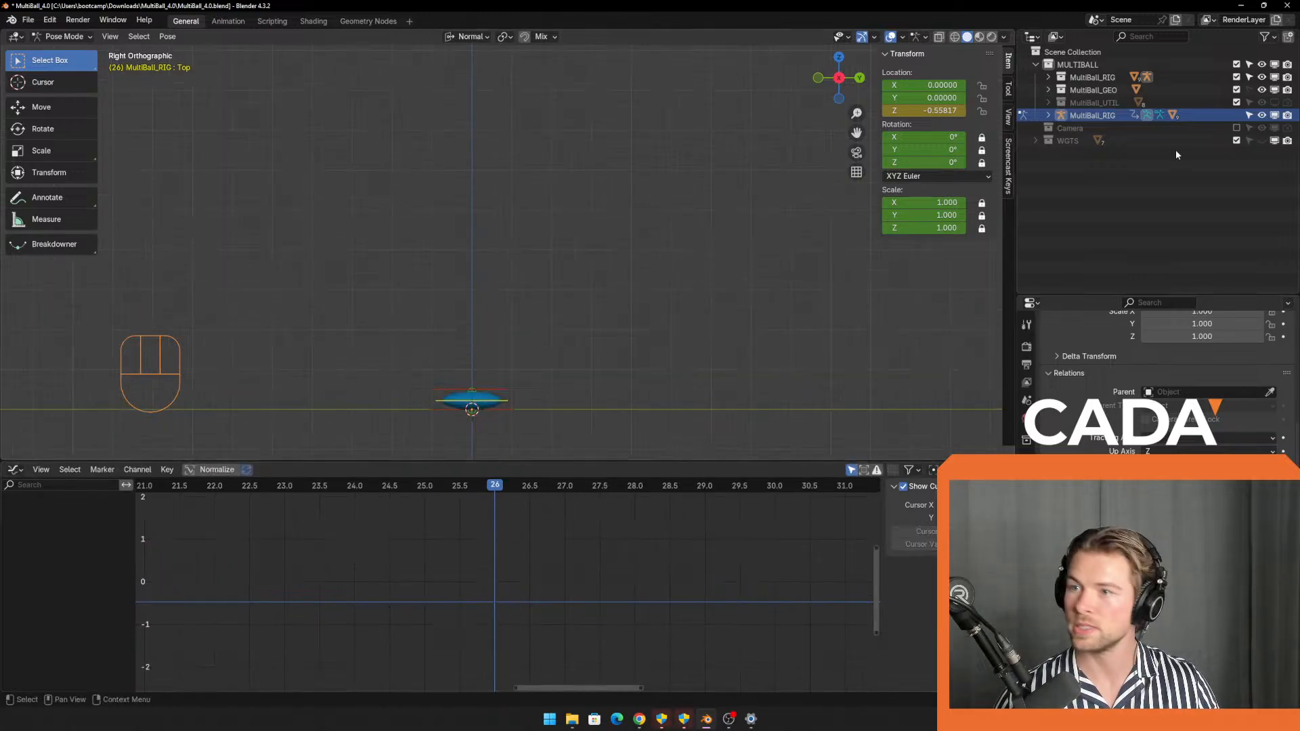
key("space")
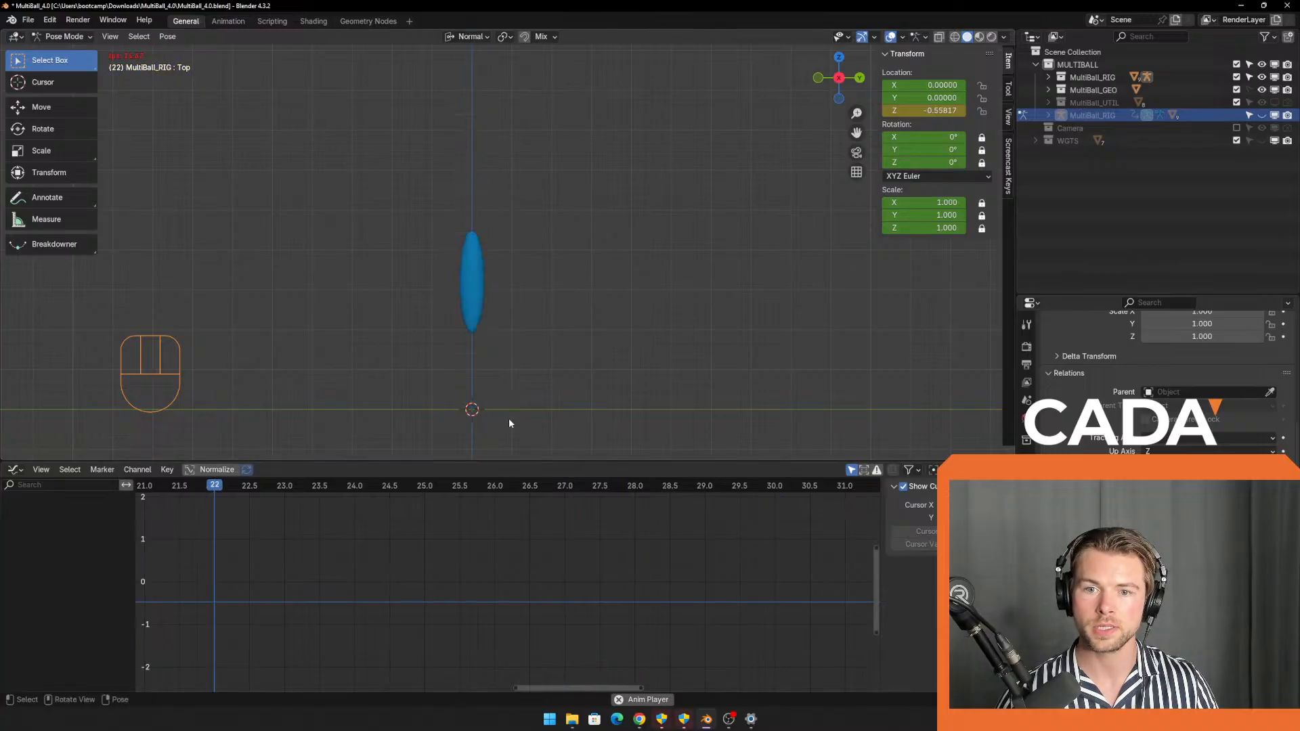
key("space")
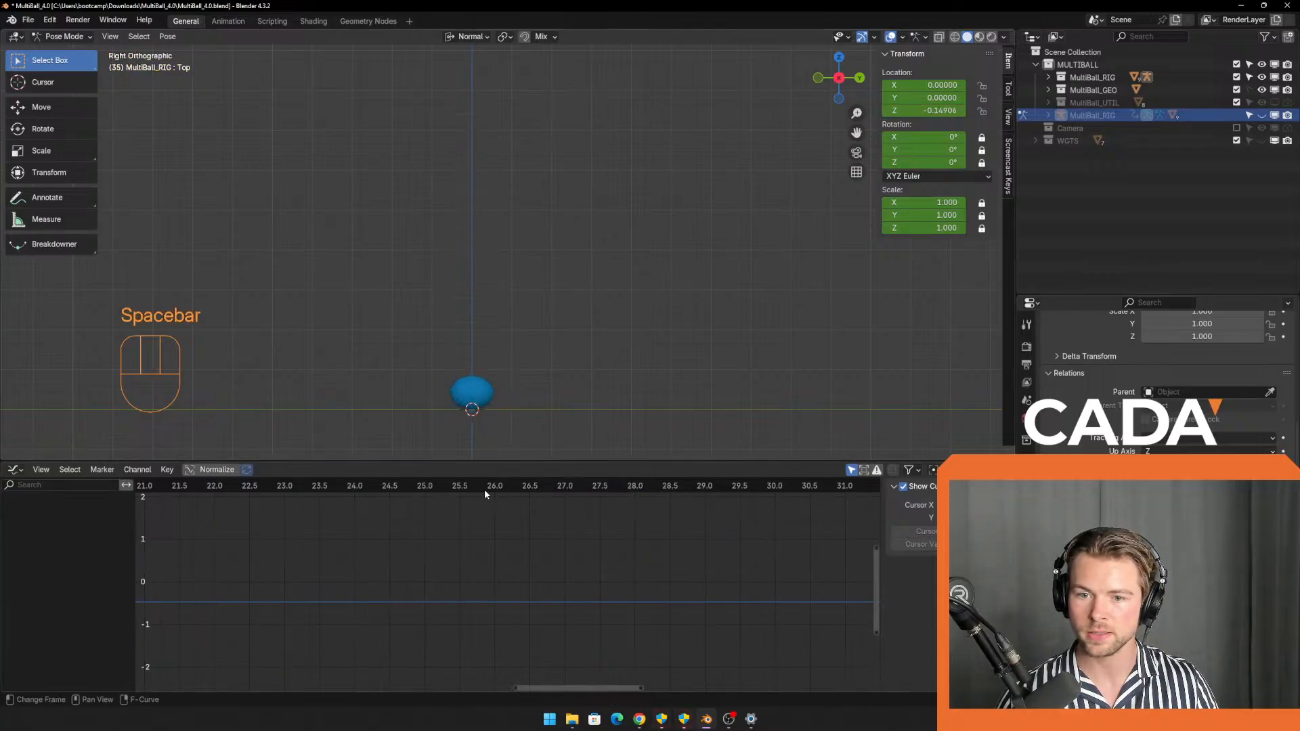
left_click_drag(485, 489, 444, 505)
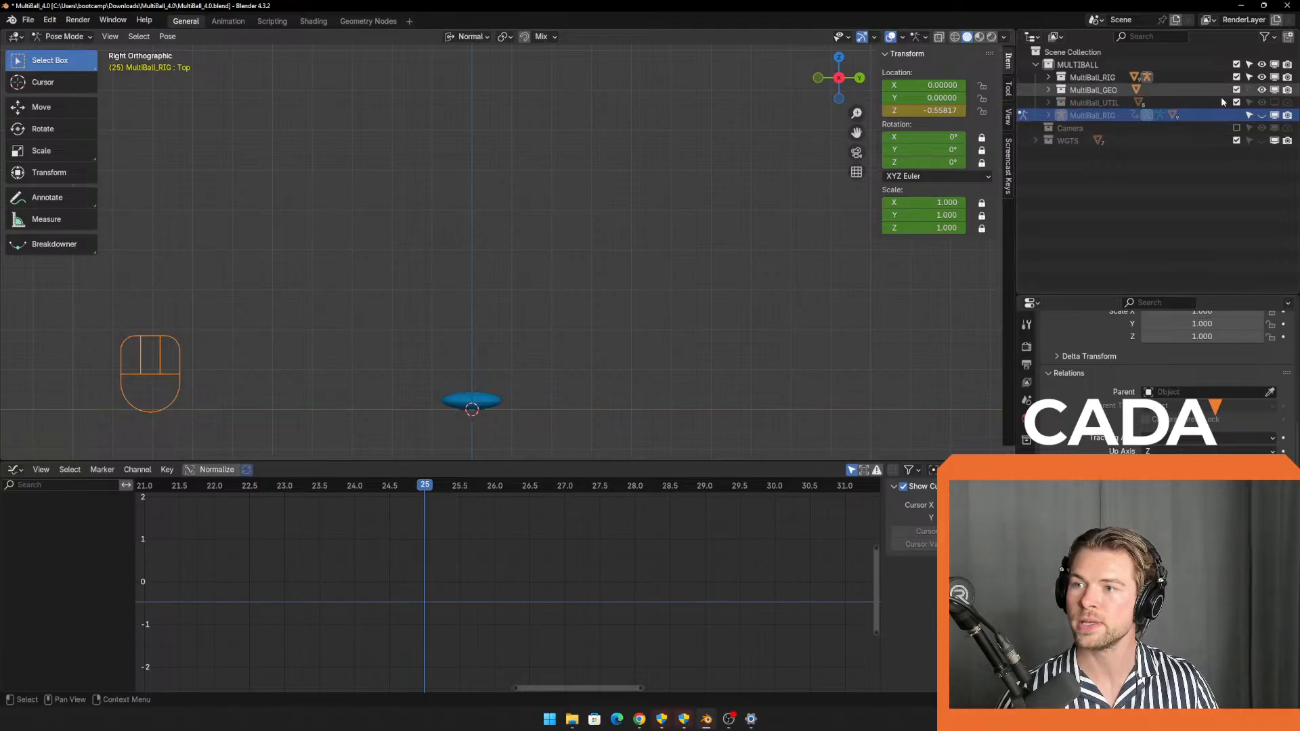
Unhide the MultiBall_RIG armature and select the Top control to show its Z Location curve.
left_click(1261, 116)
left_click(472, 392)
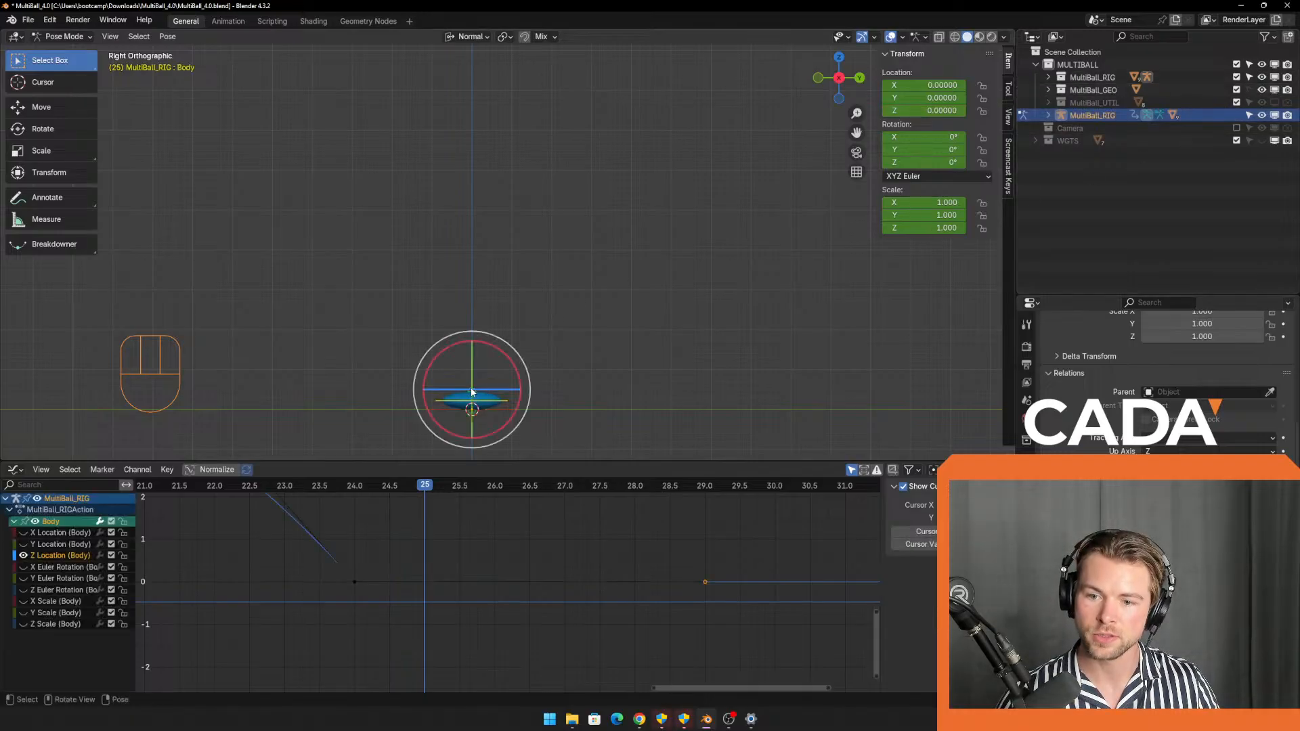
scroll(518, 571, "down", 4)
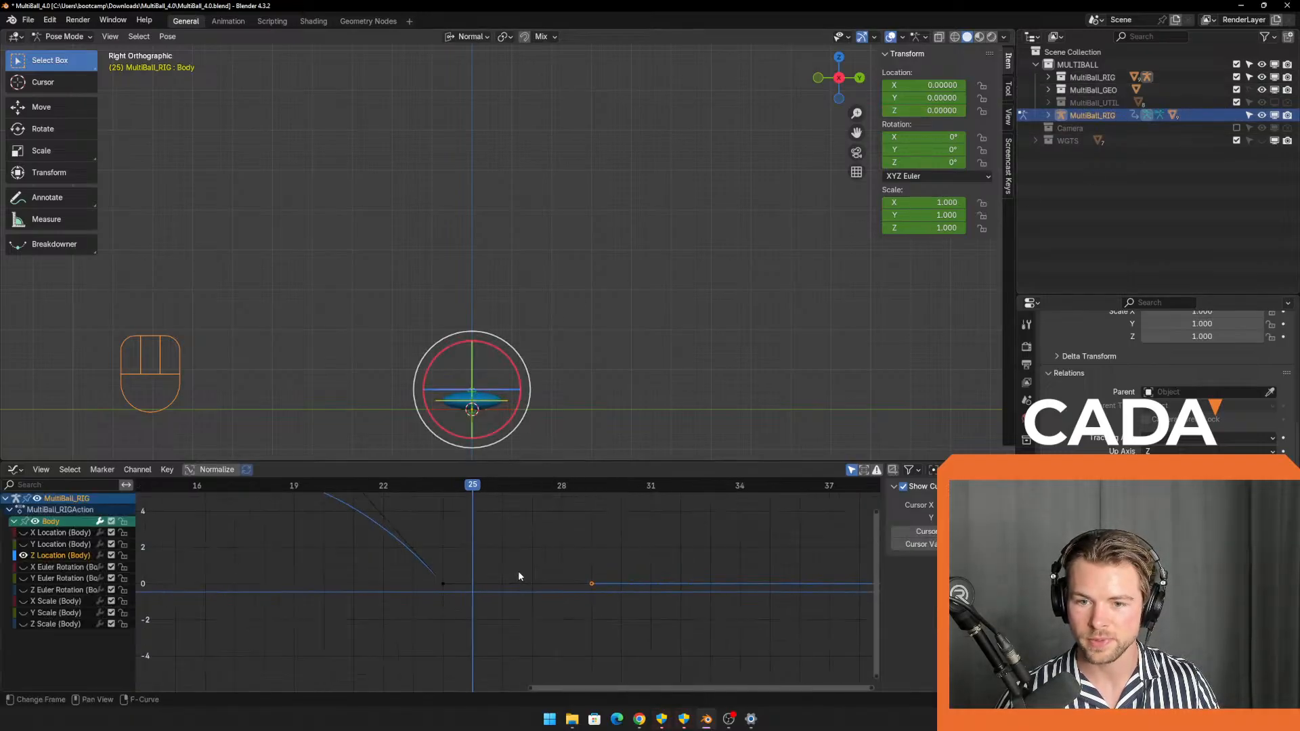
left_click(606, 354)
middle_click_drag(606, 365, 595, 399)
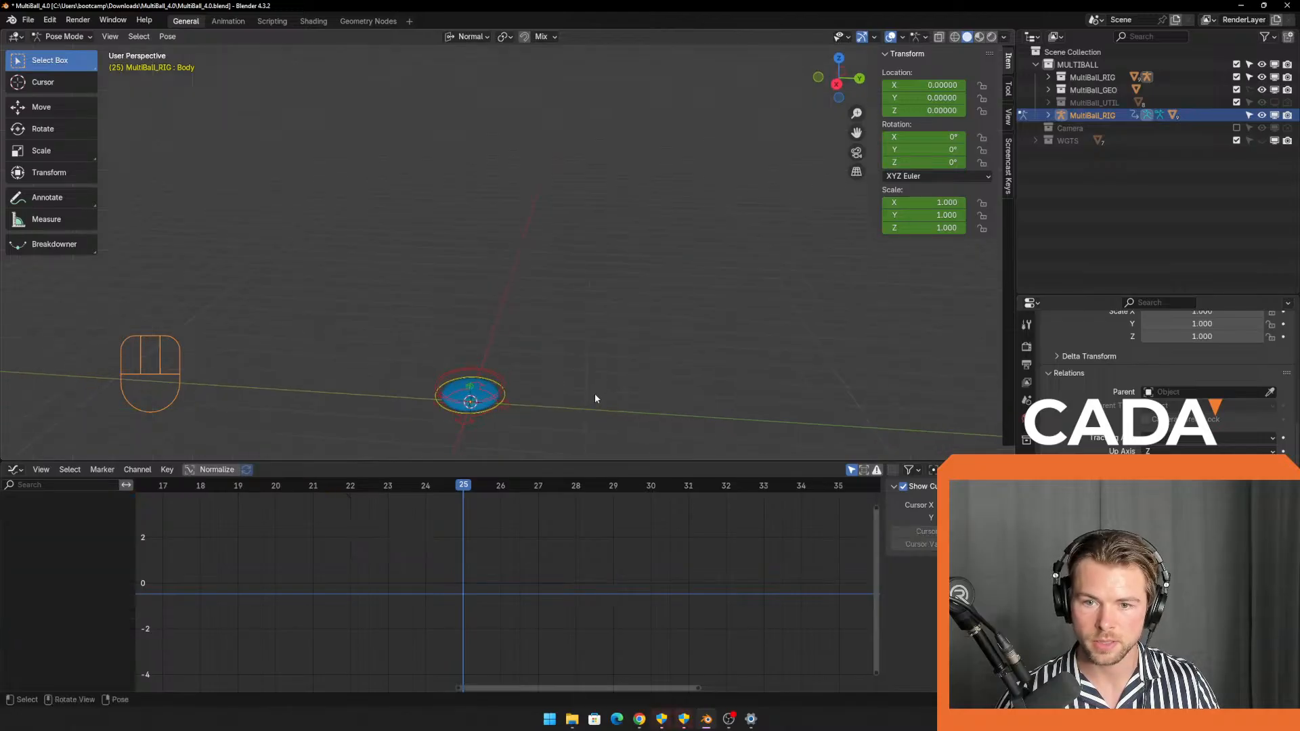
left_click(468, 381)
scroll(481, 573, "up", 5)
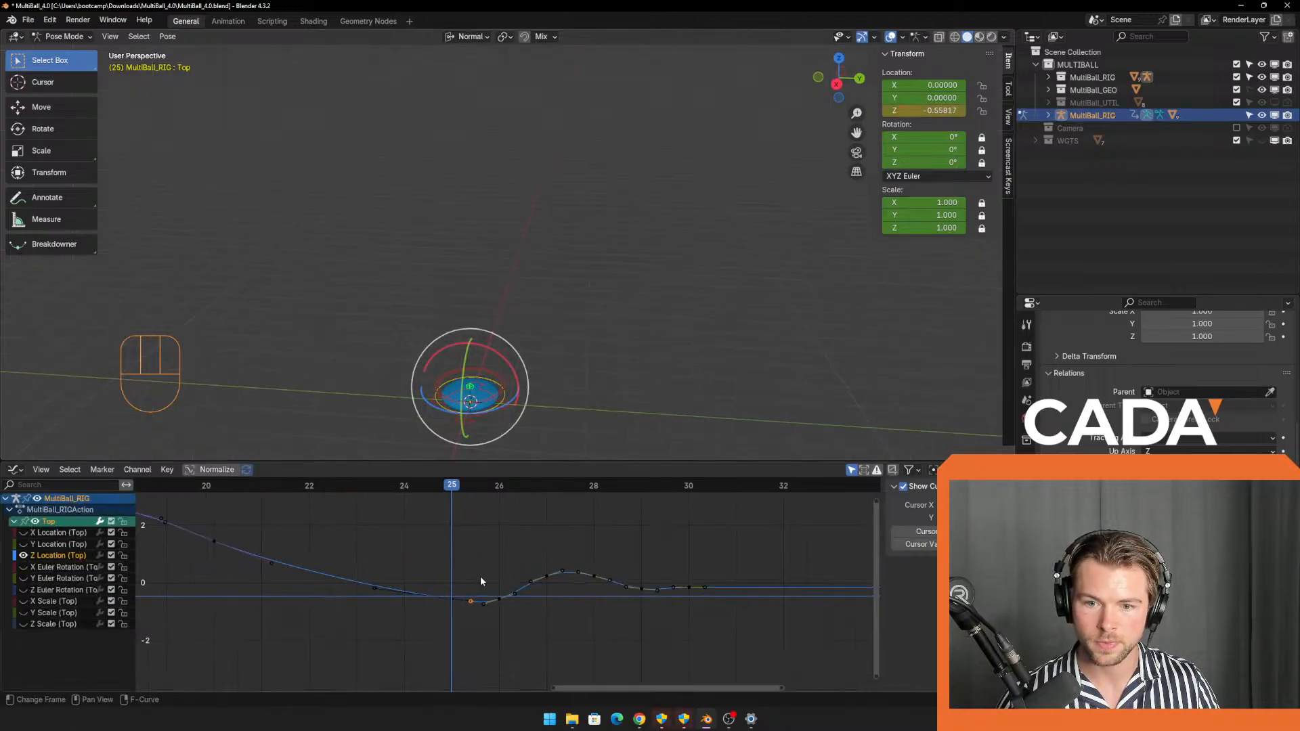
Compare the ball's squash at frames 25 and 26 and examine the two Z Location keyframes there.
key("Right")
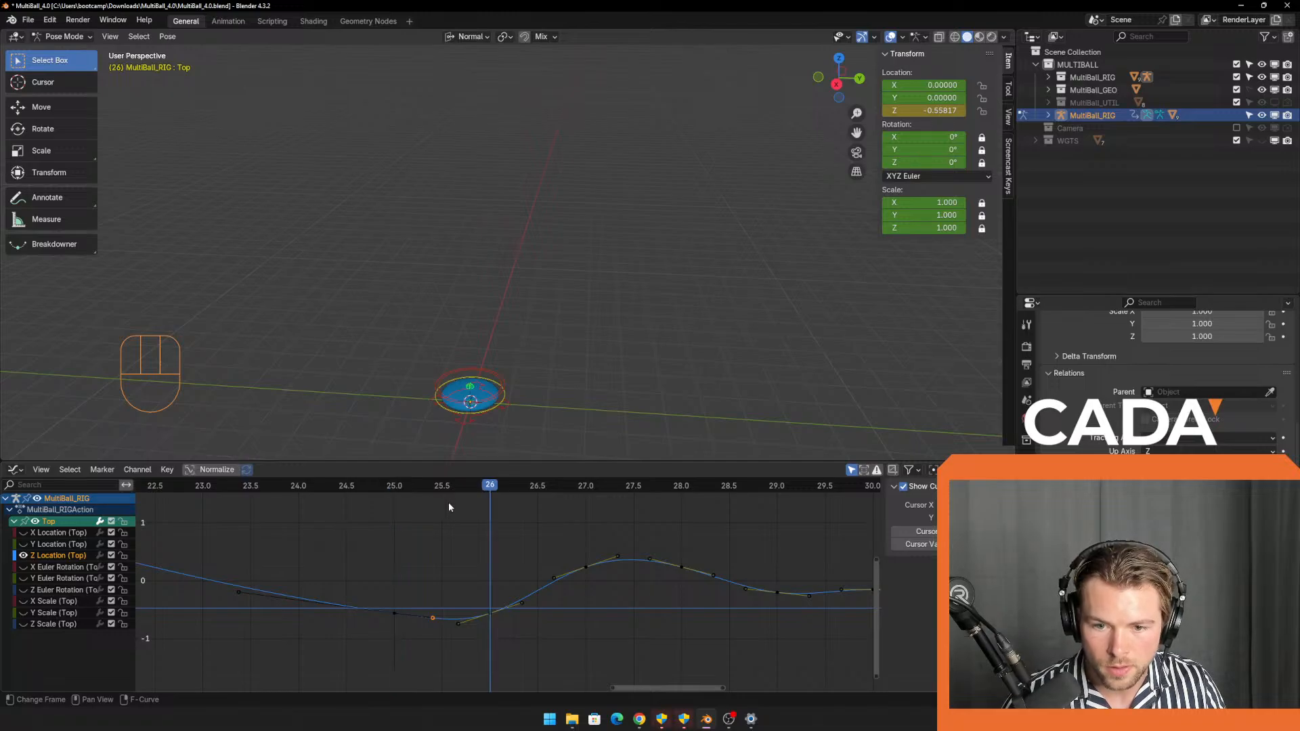
key("Left")
key("Right")
scroll(474, 575, "up", 2)
middle_click_drag(435, 626, 477, 544, "shift")
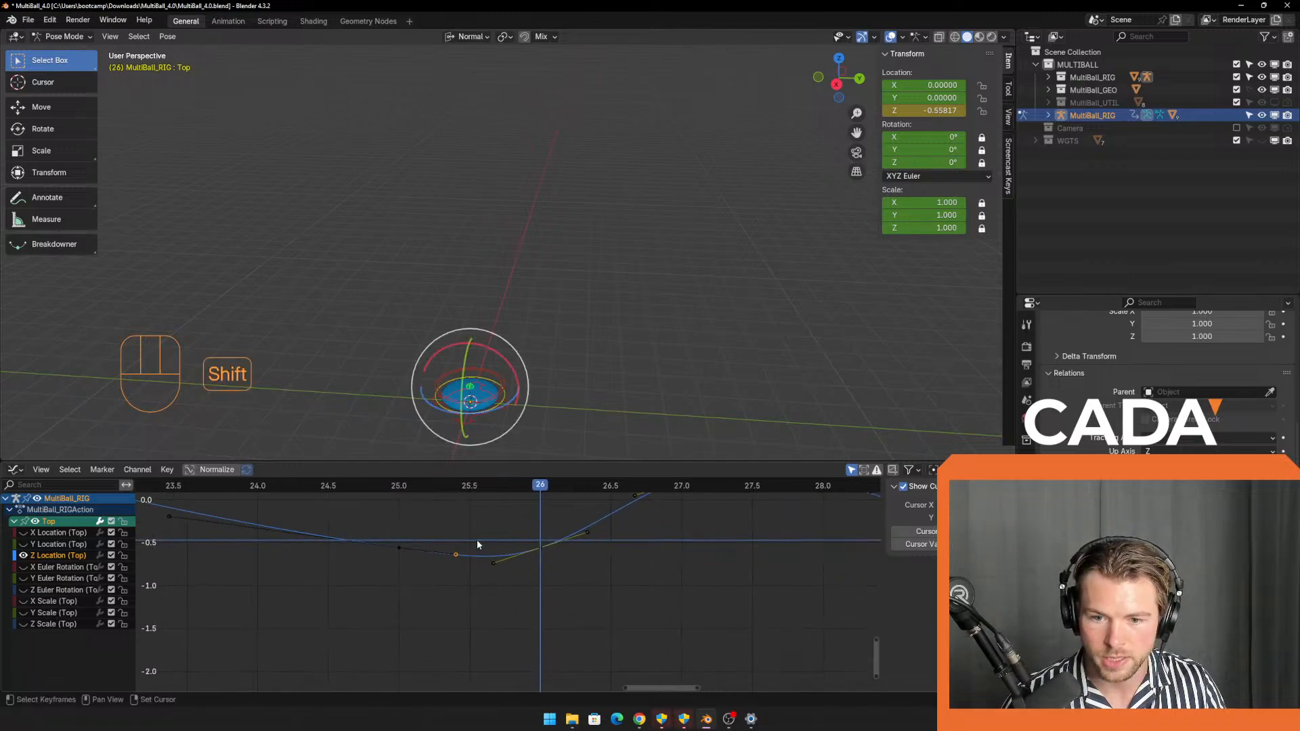
left_click_drag(383, 531, 421, 565)
left_click_drag(524, 525, 569, 572)
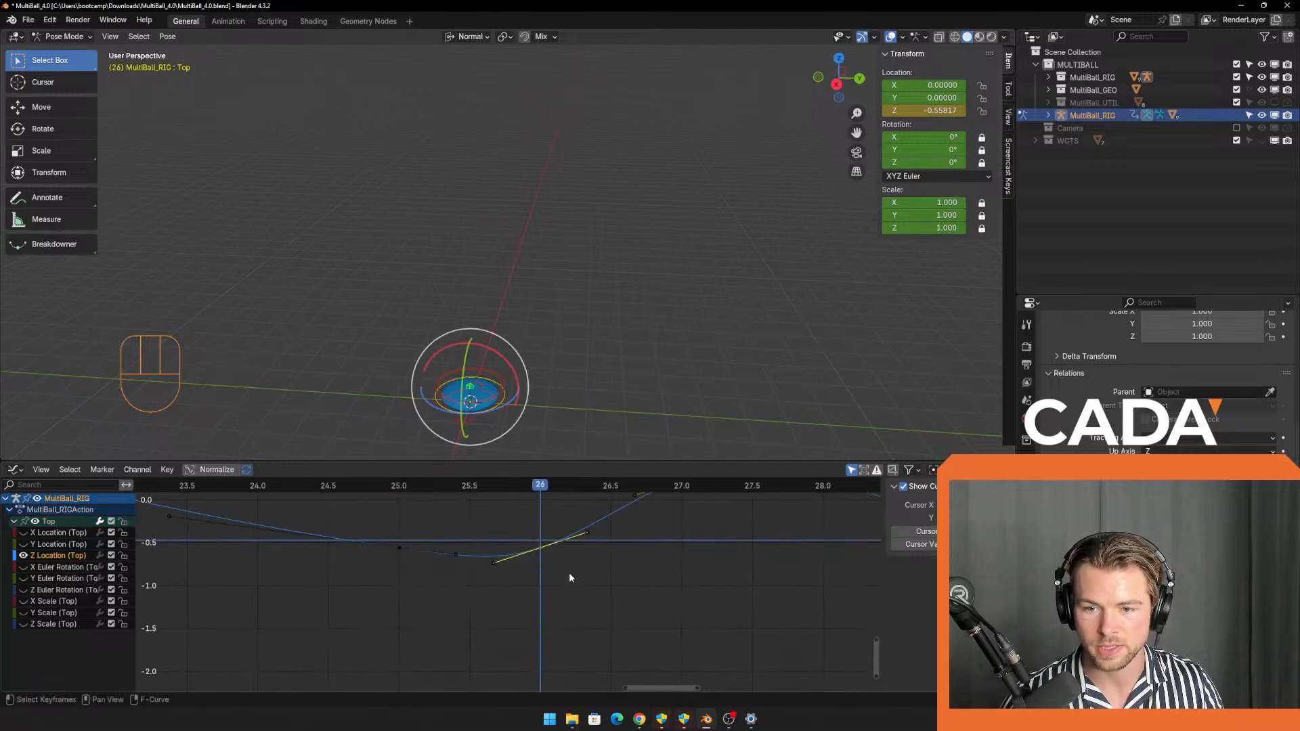
scroll(567, 573, "down", 4)
scroll(568, 572, "down", 3)
left_click_drag(433, 545, 460, 581)
scroll(531, 574, "down", 2)
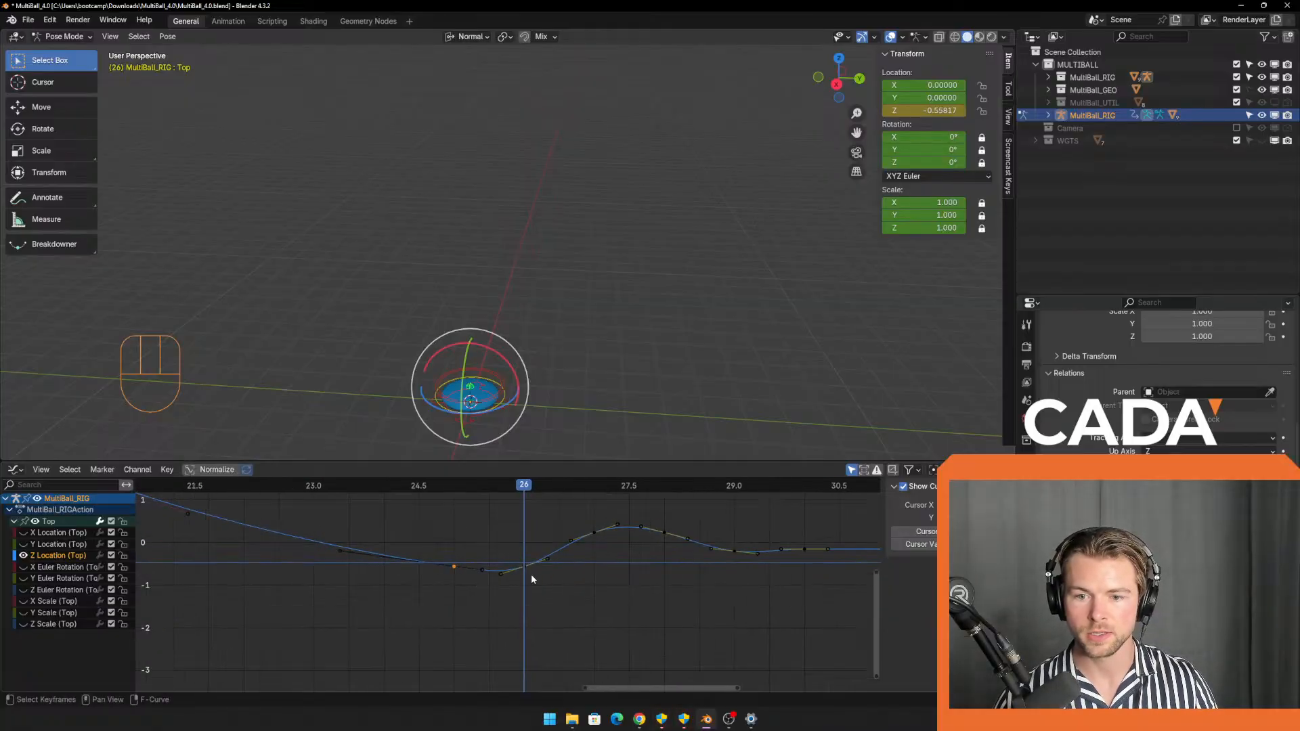
Shift the Z Location keyframes from frame 26 onward one frame earlier along X, onto frame 25.
left_click_drag(492, 512, 773, 608)
scroll(773, 608, "down", 2)
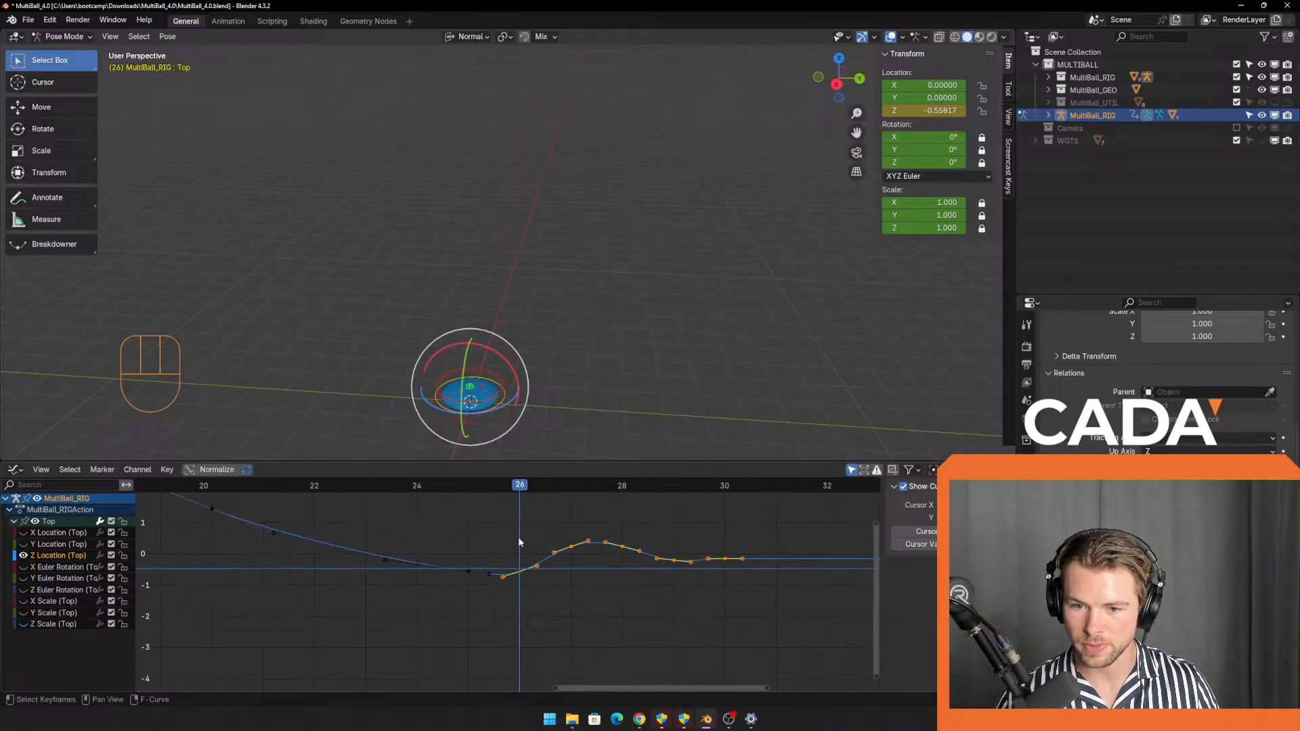
left_click_drag(509, 517, 748, 619)
key("g")
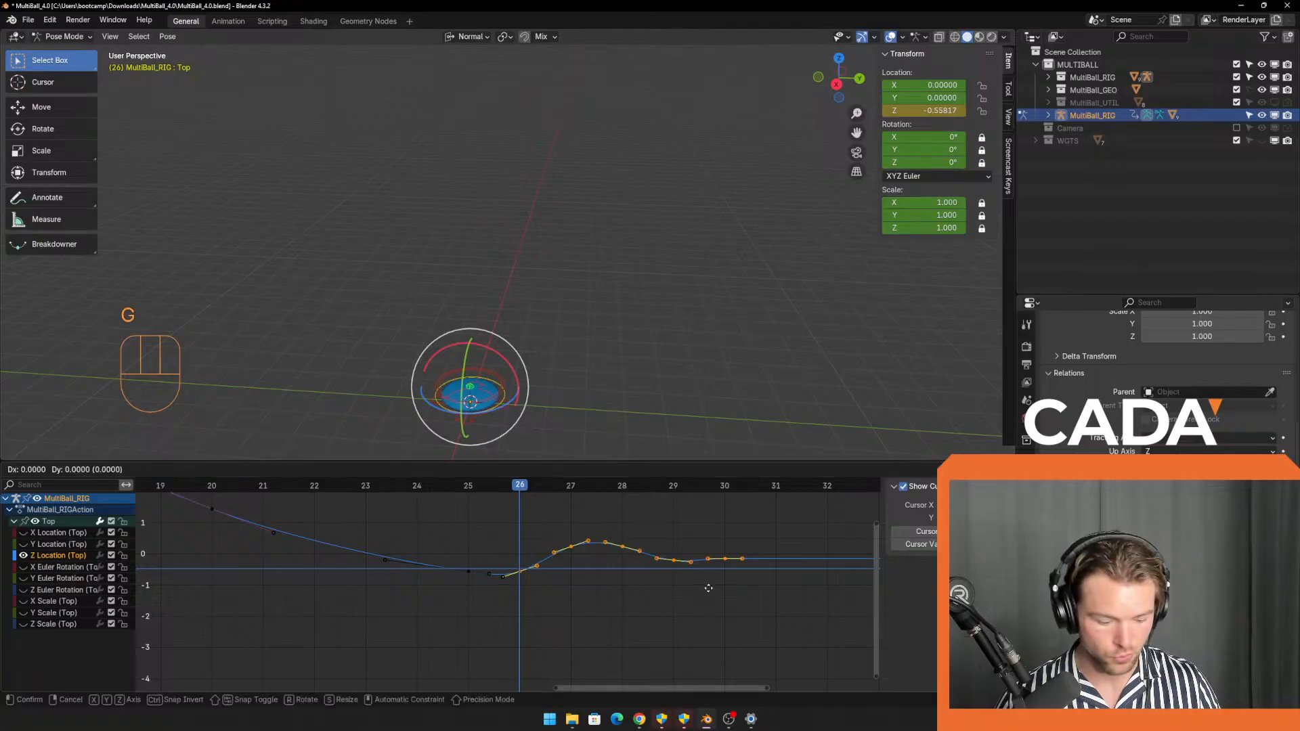
key("x")
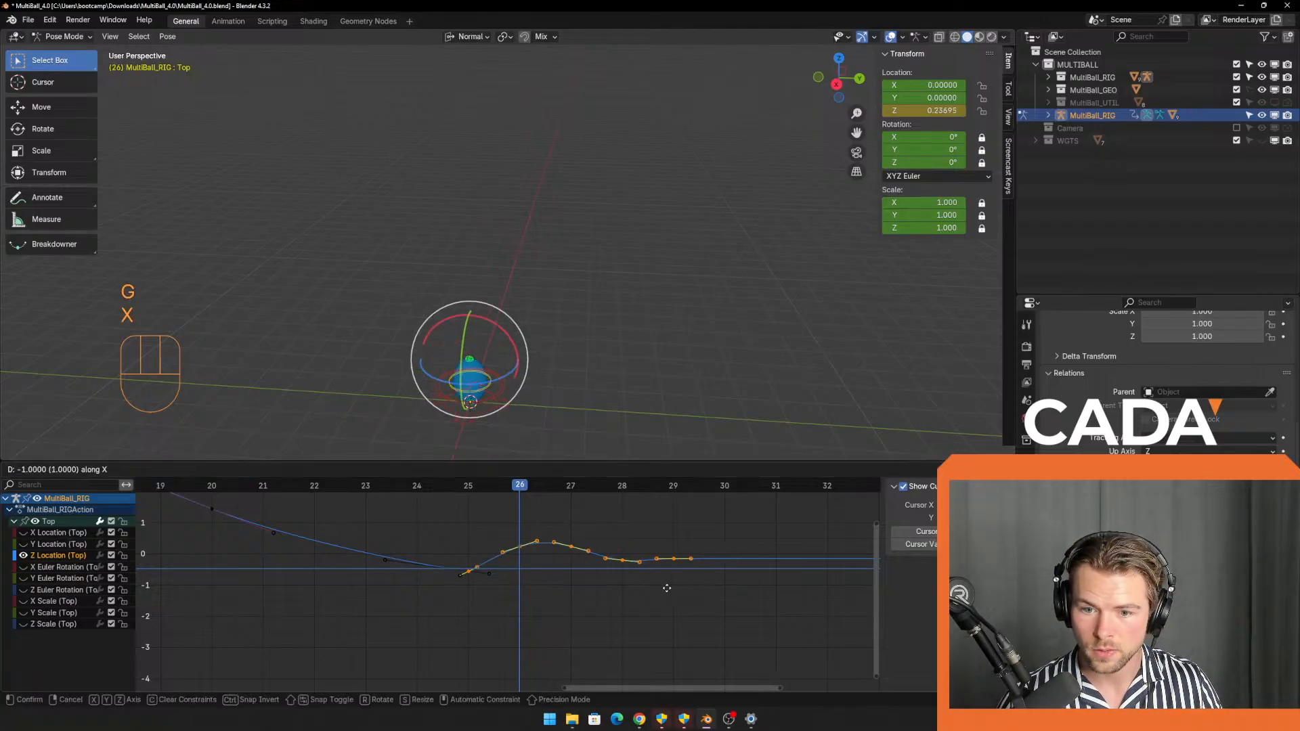
left_click(666, 586)
Shorten the incoming handle of the frame 25 Z Location keyframe, ending it at about frame 24.6, to flatten the dip before landing.
scroll(479, 567, "up", 2)
middle_click_drag(481, 567, 576, 594, "shift")
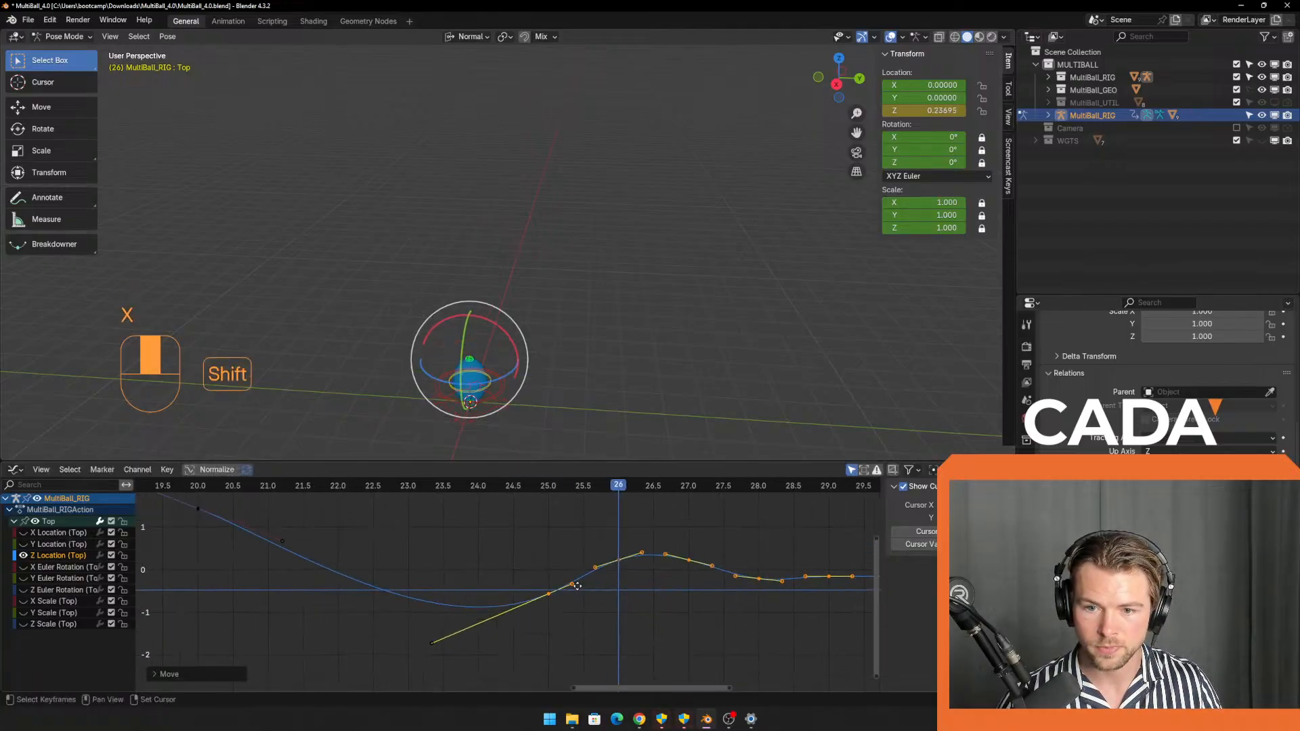
left_click_drag(555, 486, 465, 556)
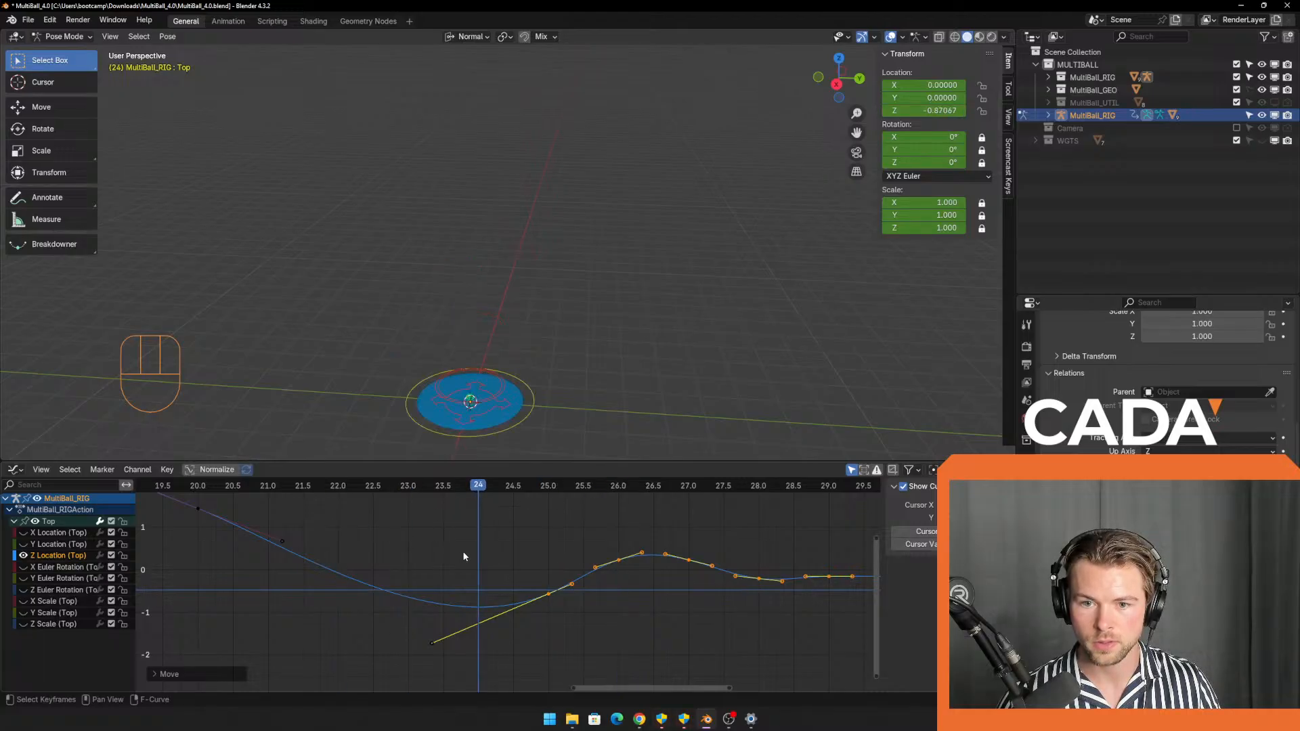
left_click(546, 606)
scroll(538, 556, "up", 2)
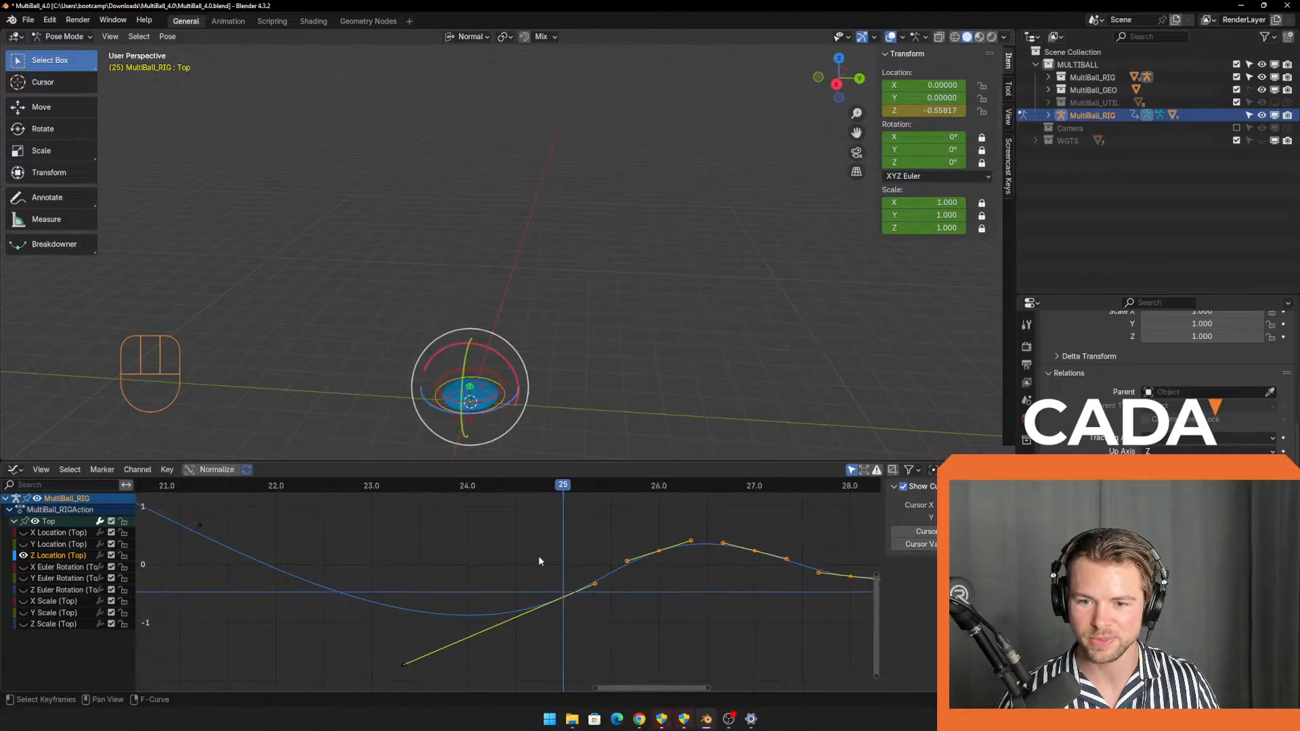
left_click(599, 623)
left_click_drag(522, 559, 575, 618)
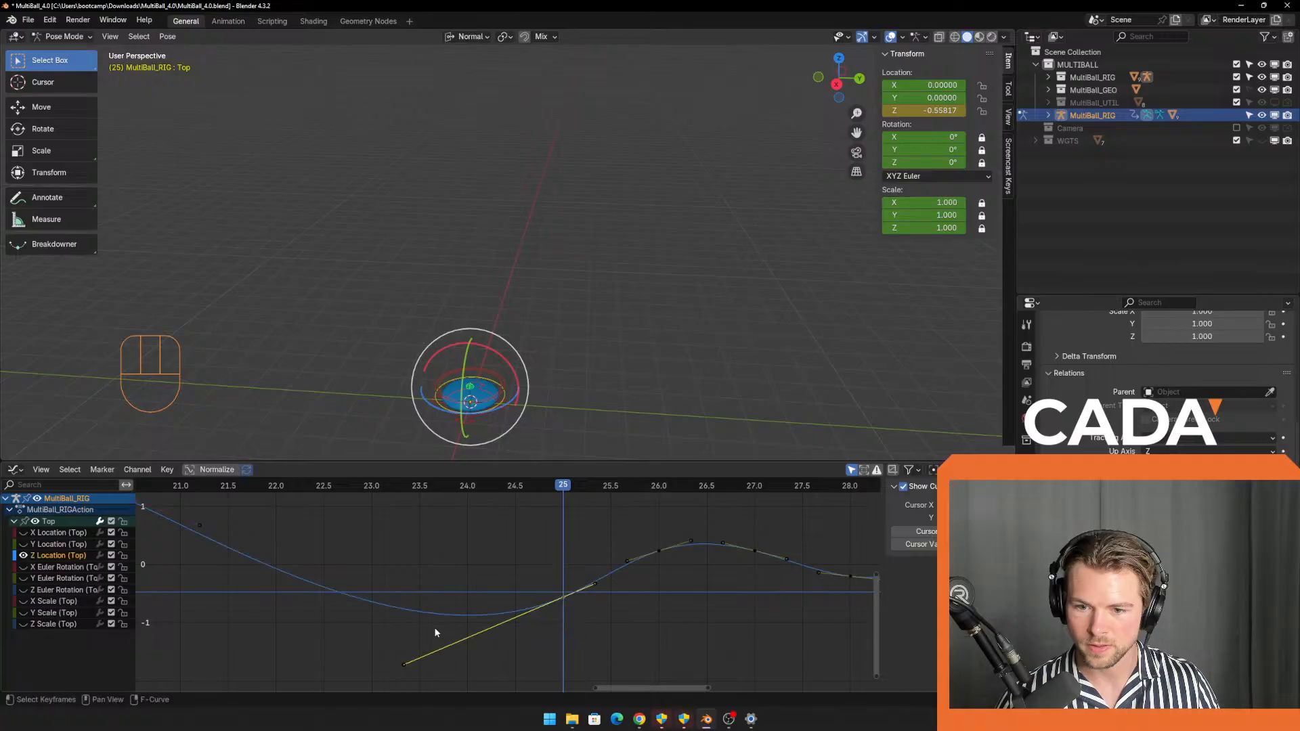
key("g")
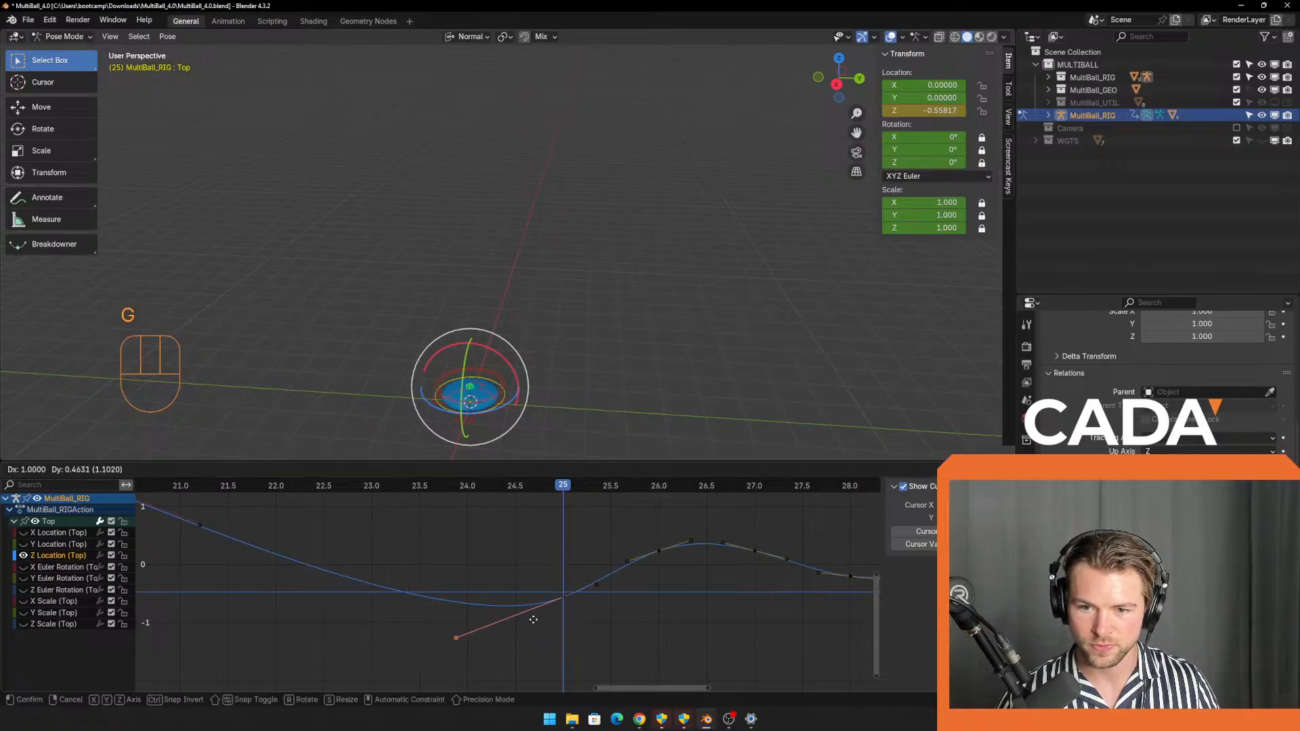
left_click(557, 603)
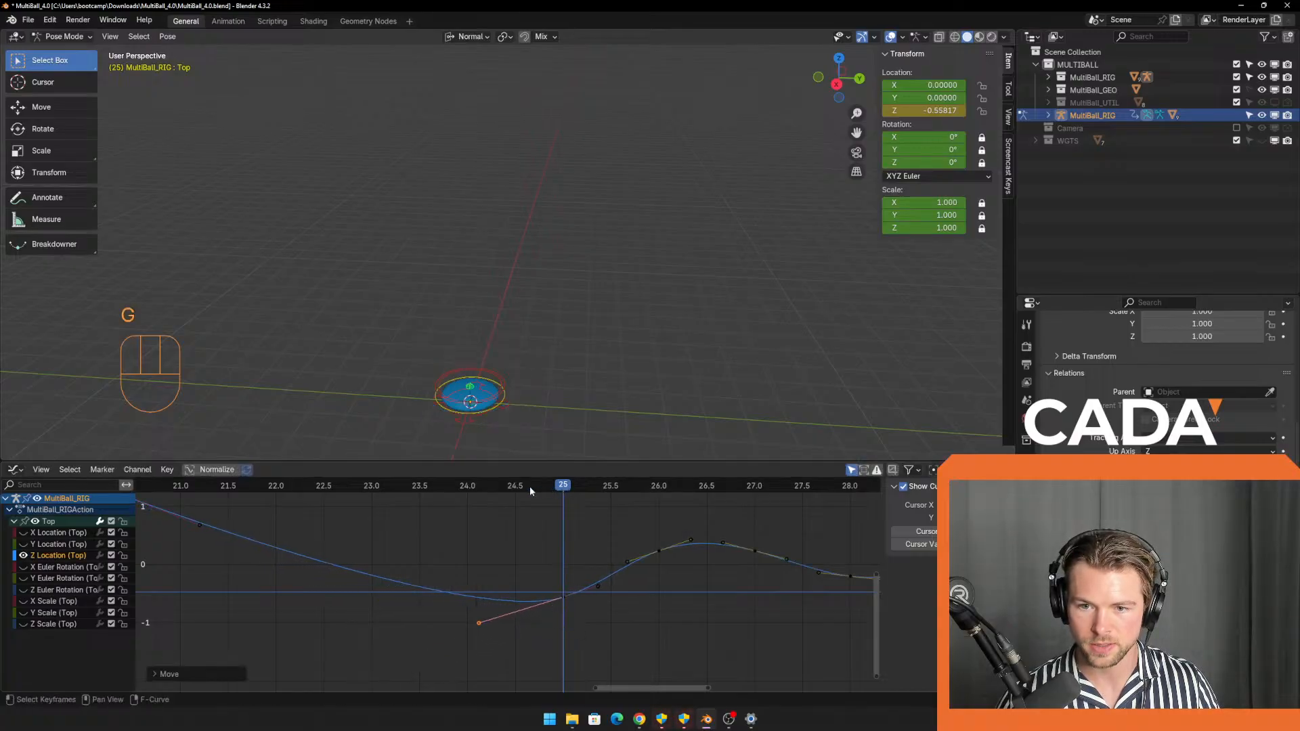
left_click_drag(529, 486, 539, 586)
key("g")
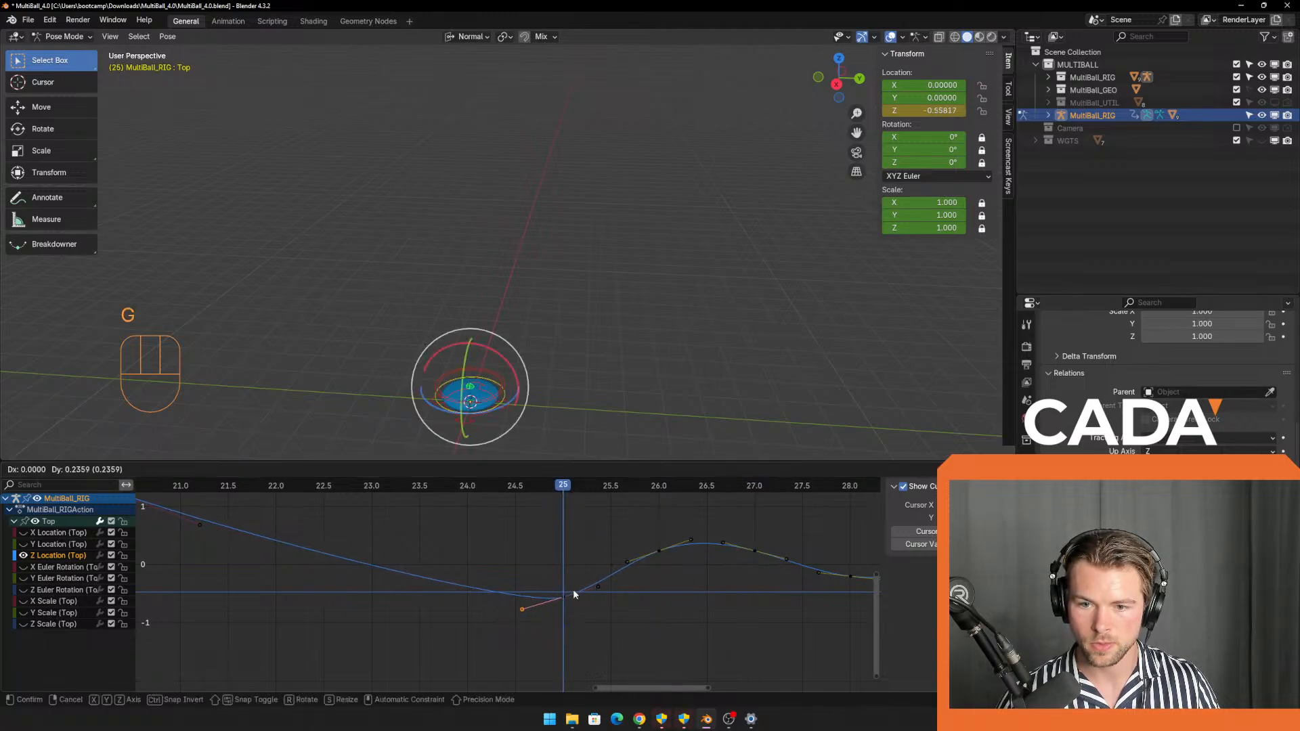
left_click(574, 591)
Scrub through the frames after the landing to review the squash-and-stretch timing up to frame 27.
left_click_drag(528, 493, 749, 562)
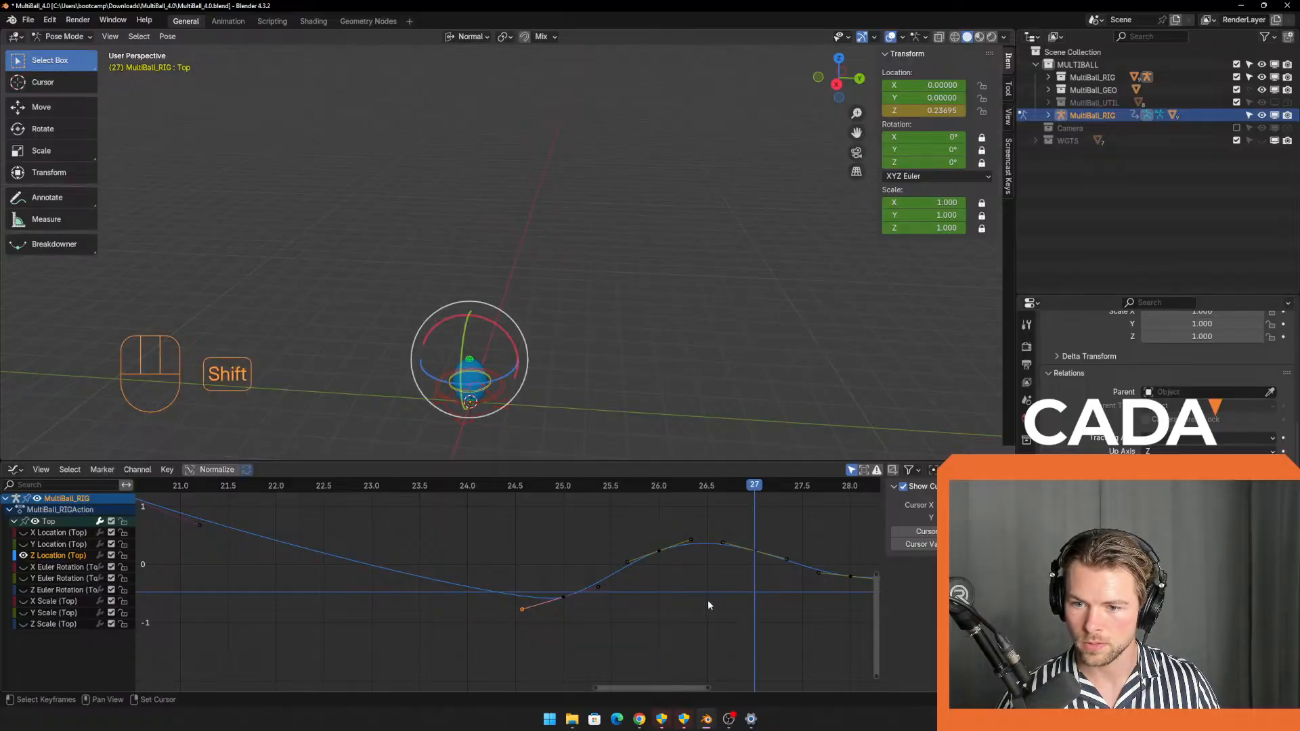
middle_click_drag(708, 599, 589, 608, "shift")
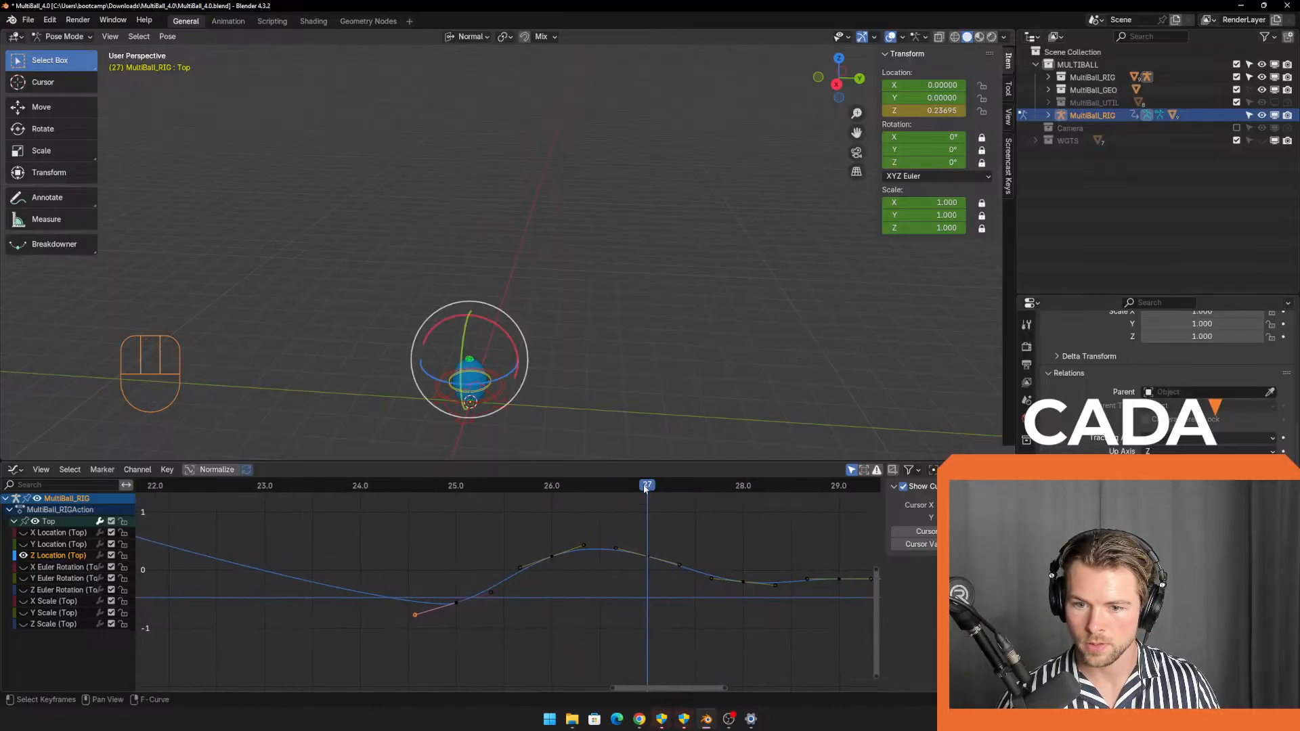
left_click_drag(645, 489, 529, 541)
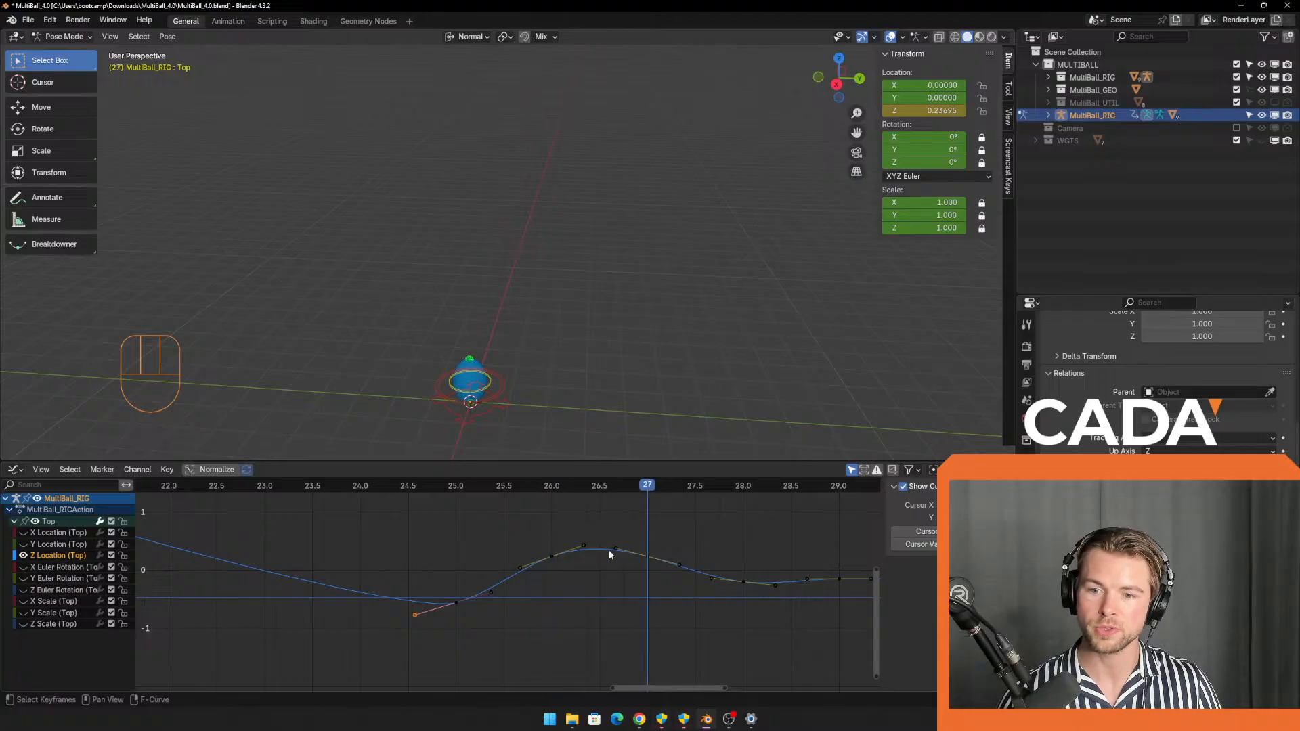
left_click_drag(608, 550, 608, 550)
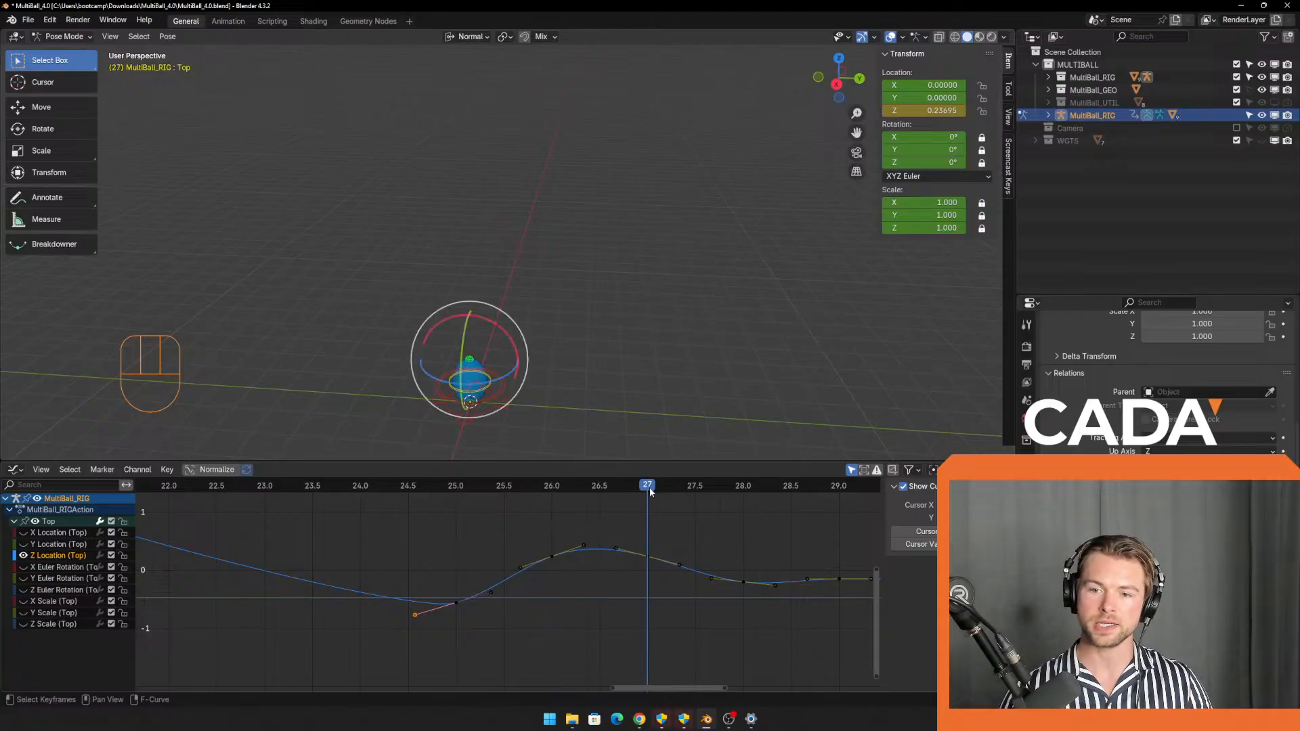
Shift the Z Location keyframes from frame 27 onward one frame later along X, starting them at frame 28.
left_click_drag(650, 492, 673, 588)
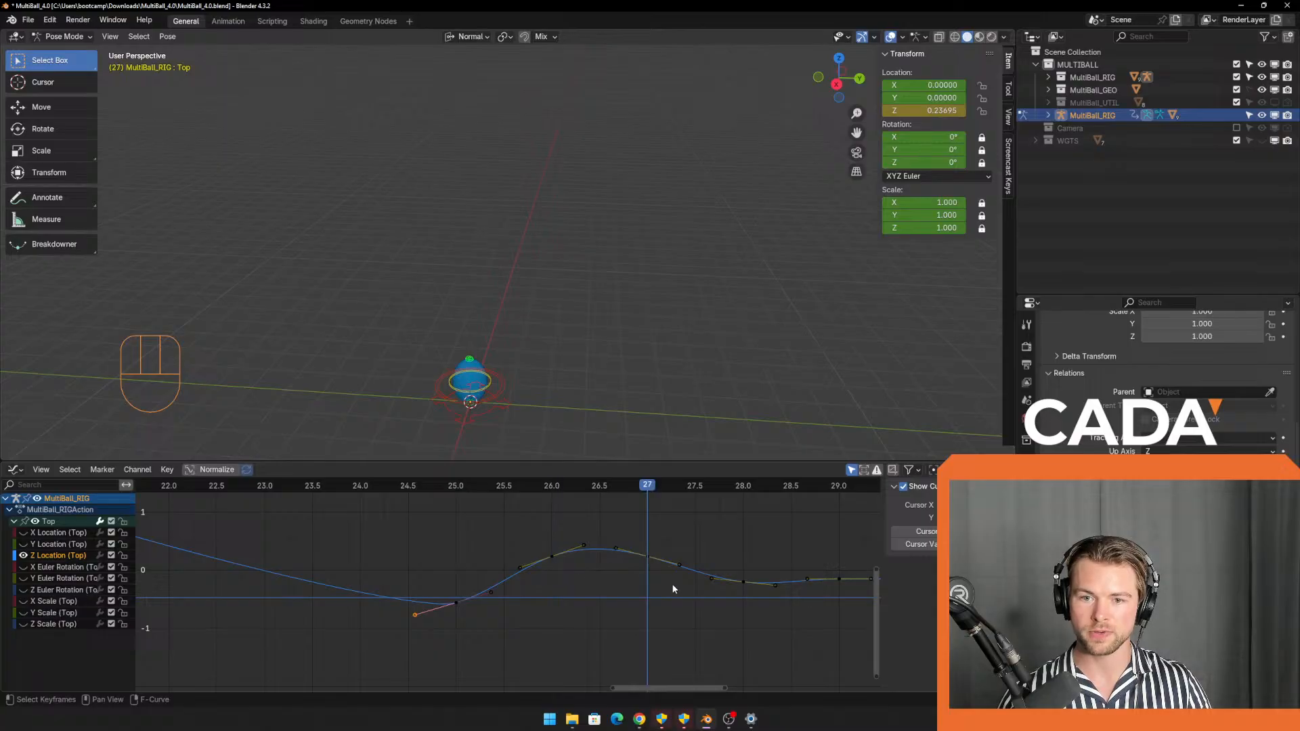
left_click_drag(575, 588, 648, 579)
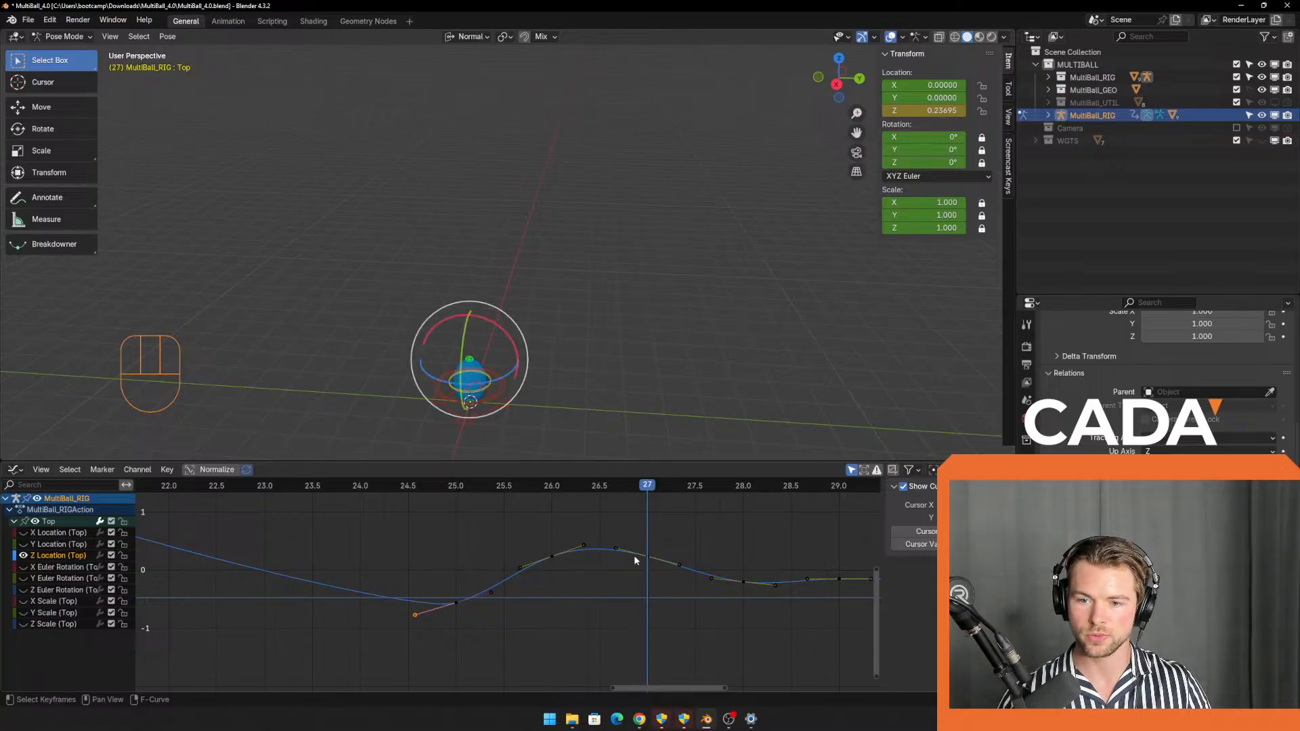
left_click_drag(630, 536, 855, 617)
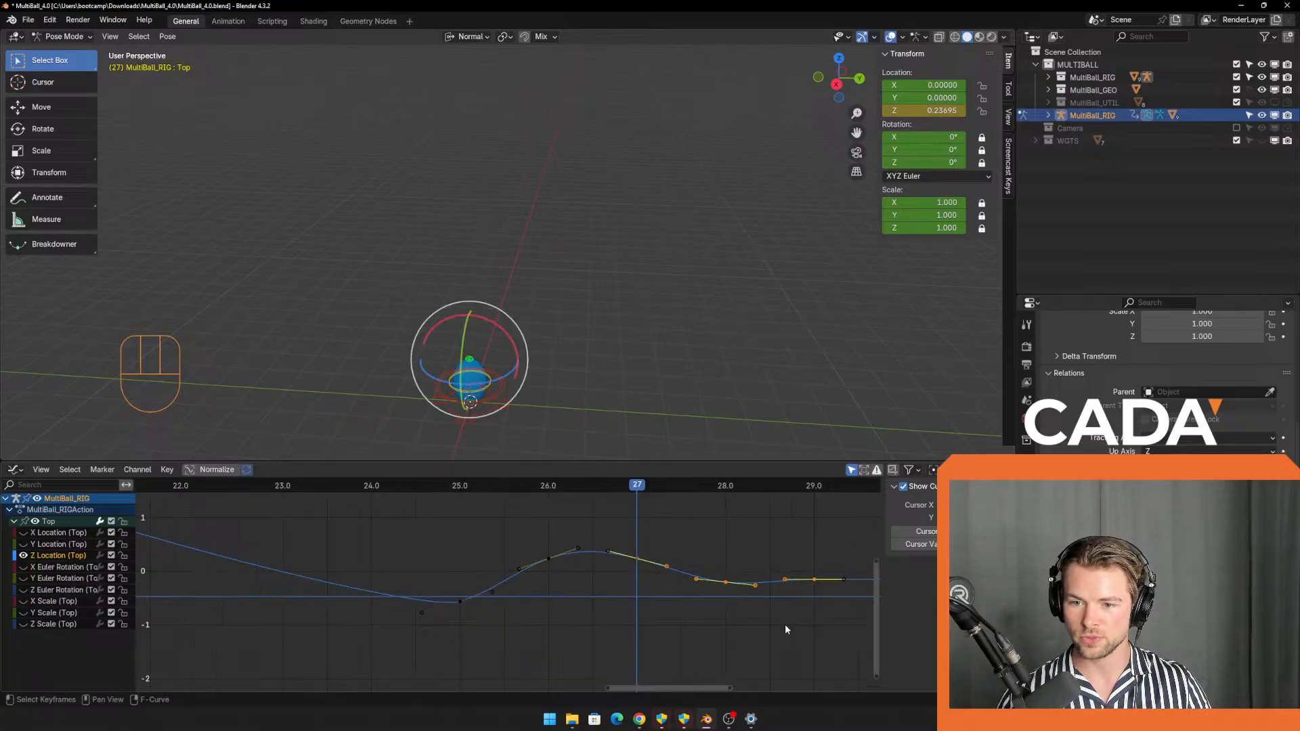
middle_click_drag(785, 624, 621, 628, "shift")
key("g")
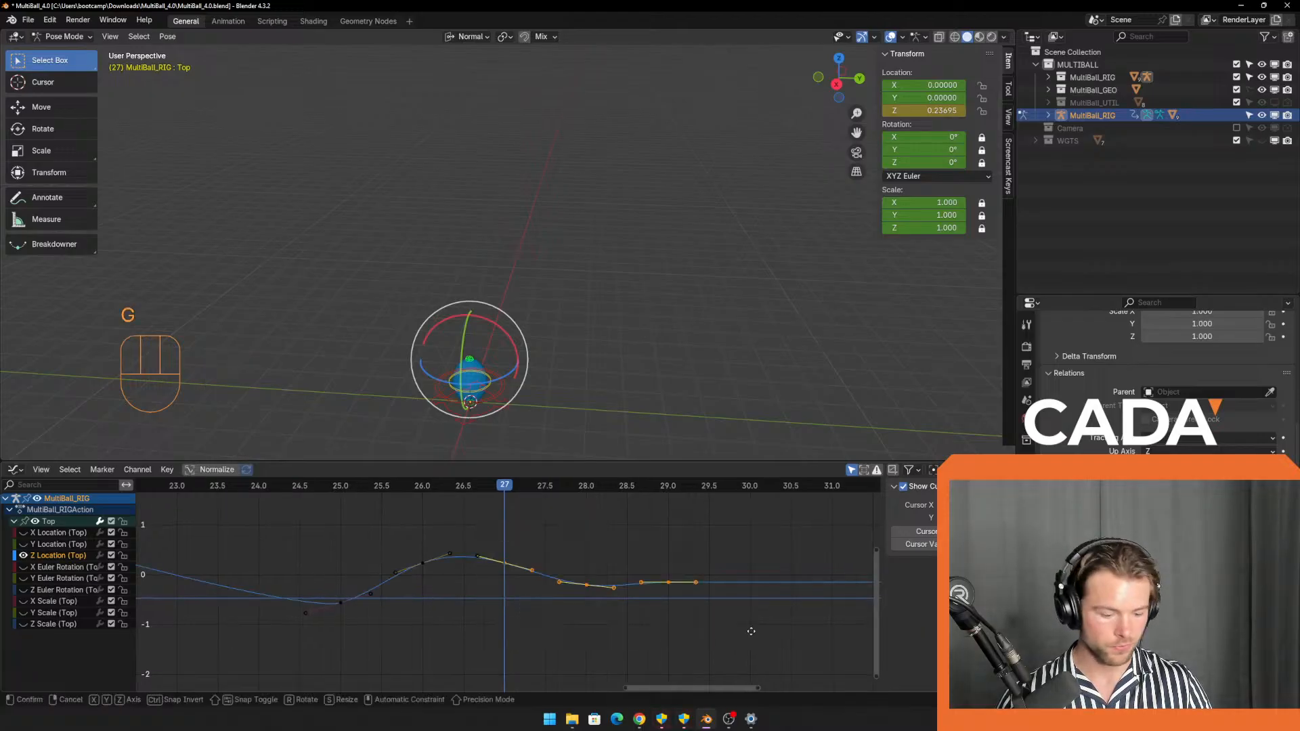
key("x")
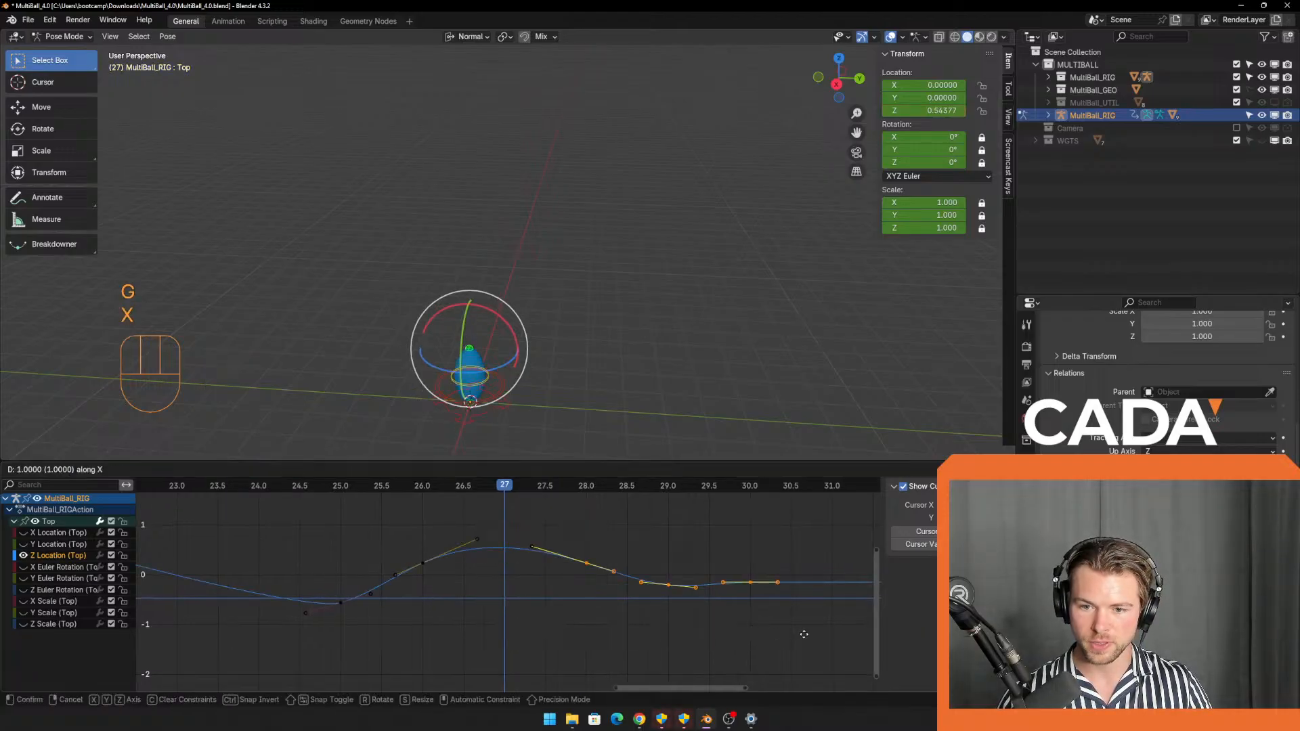
left_click(803, 632)
Raise the frame 28 Z Location keyframe slightly, to a value of about 0.3, for a taller stretch.
left_click_drag(444, 522, 582, 573)
key("g")
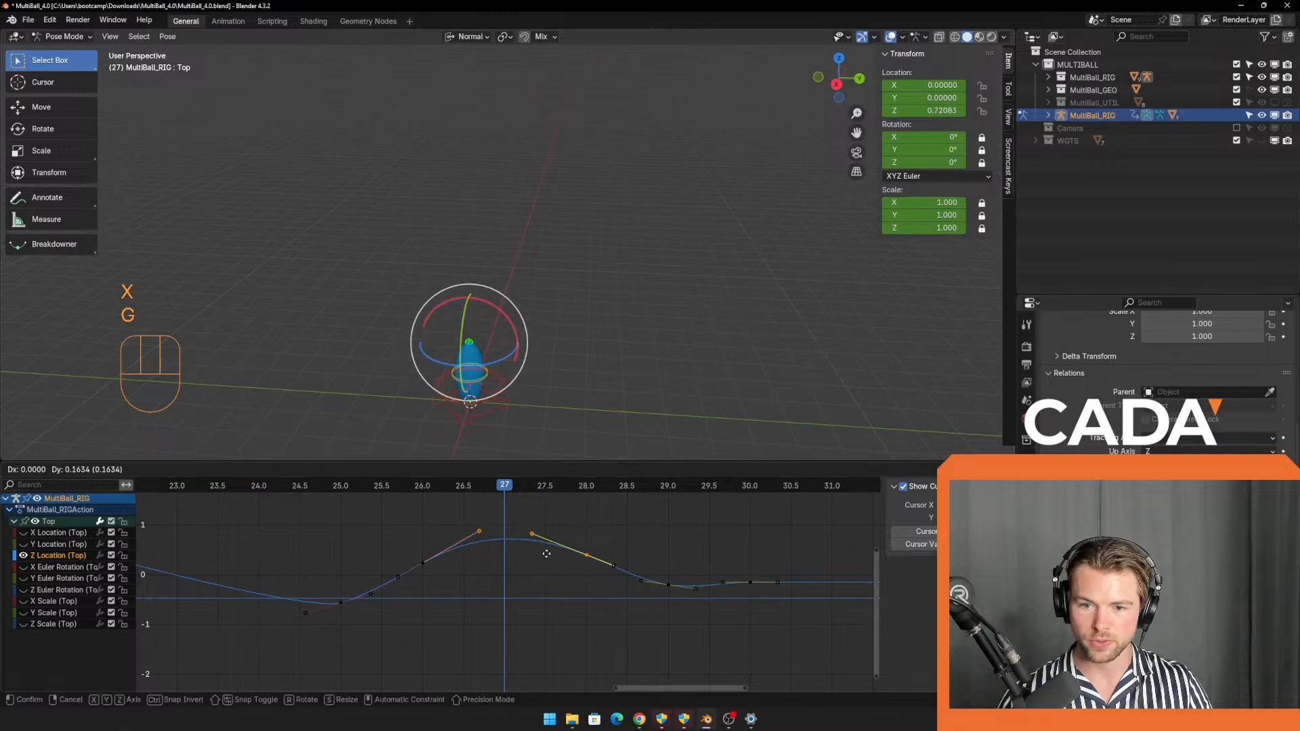
left_click(512, 537)
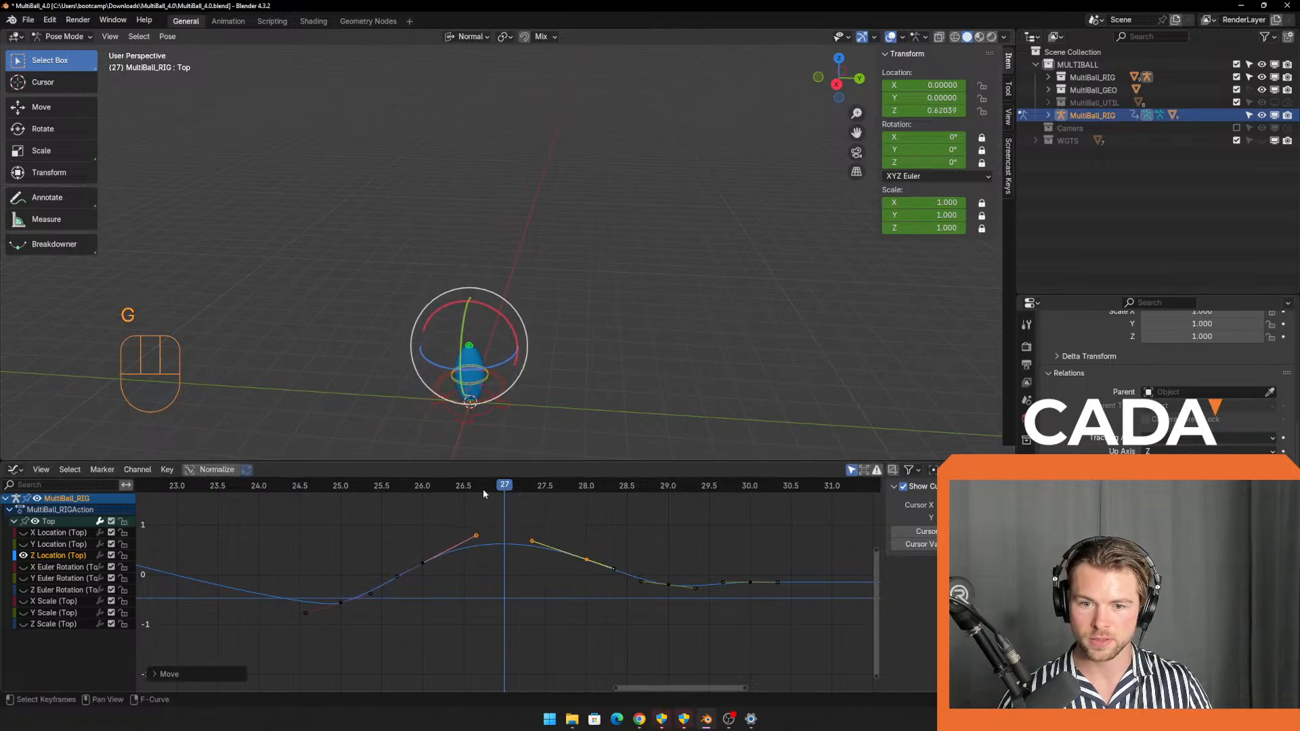
Lower the frame 29 Z Location keyframe to about -0.78 and the frame 30 keyframe to about -0.37.
left_click_drag(483, 489, 708, 606)
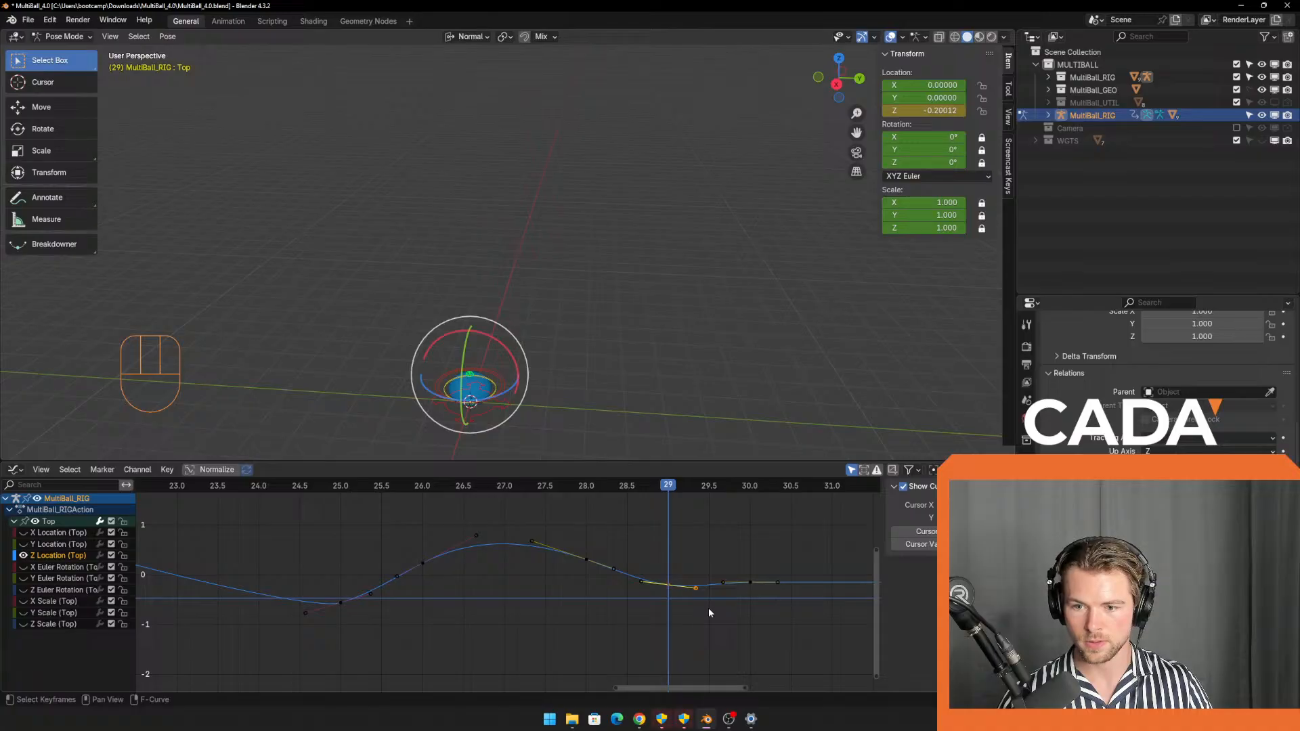
key("g")
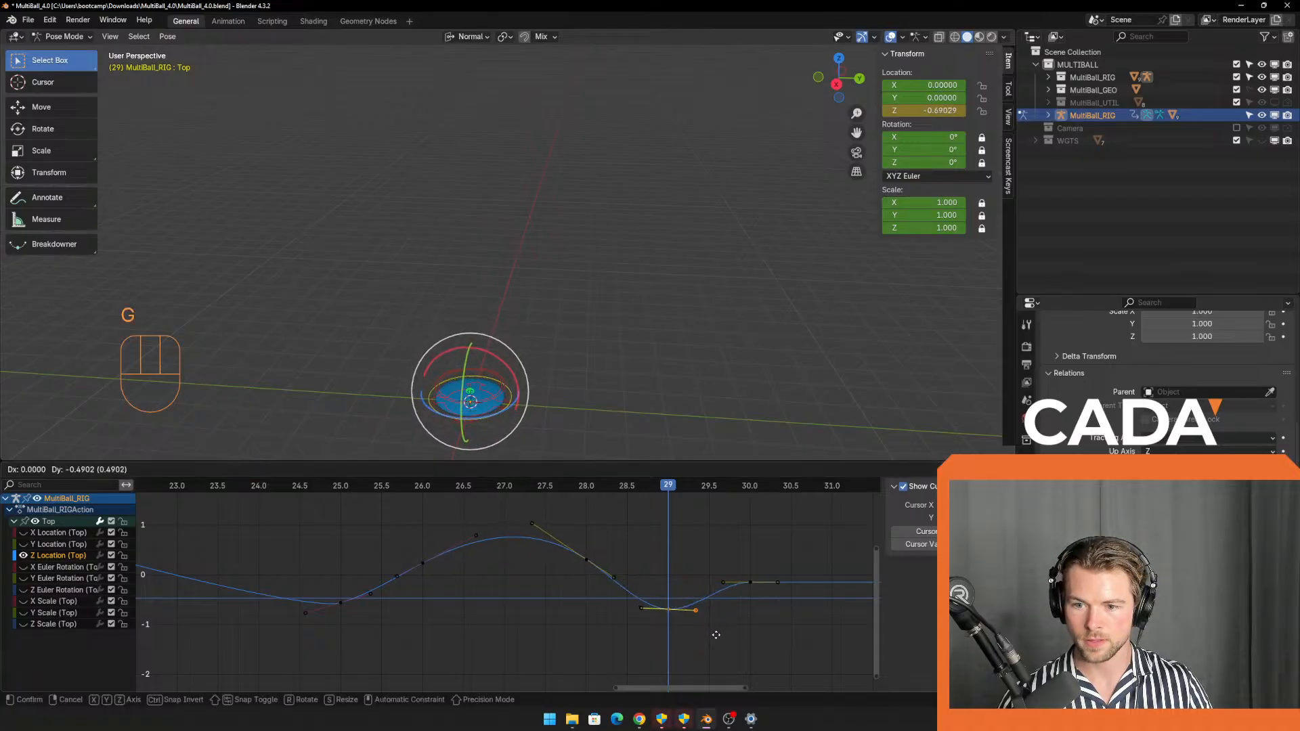
left_click(717, 639)
left_click_drag(721, 538, 761, 595)
key("g")
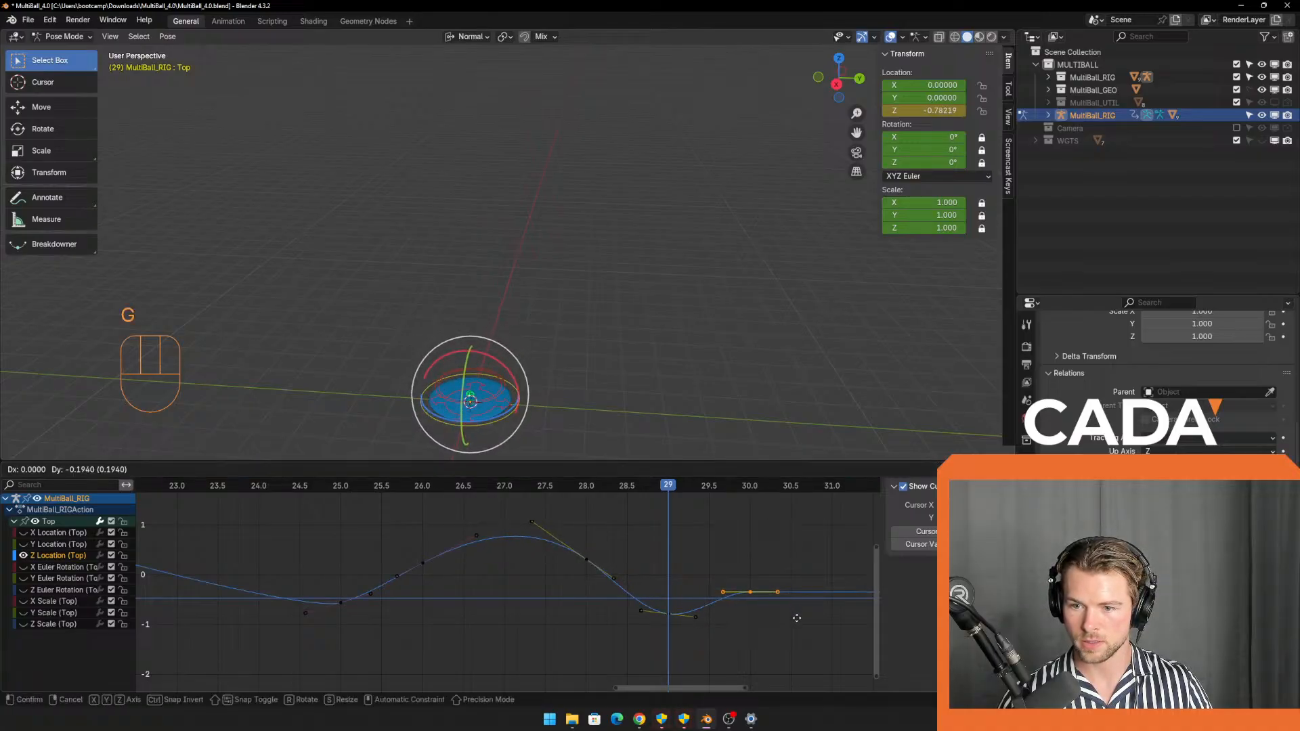
left_click(796, 619)
left_click(948, 111)
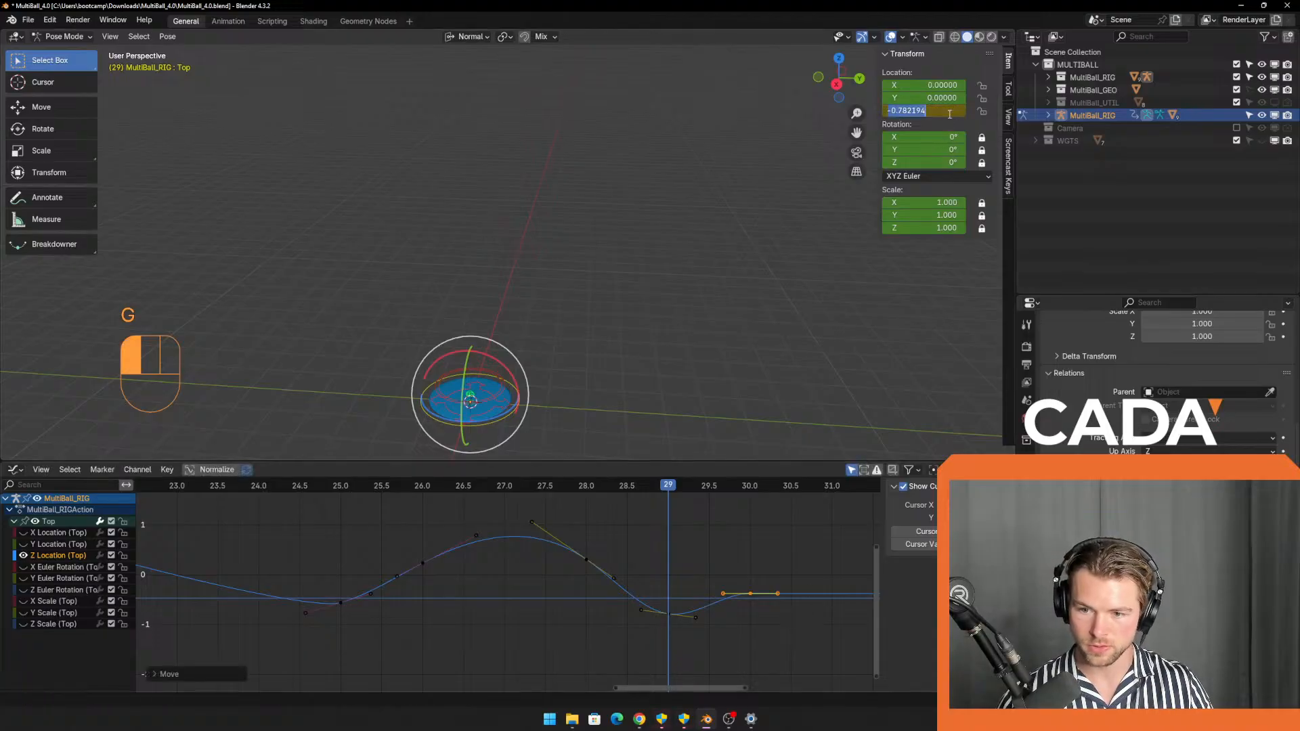
key("Escape")
key("ctrl+z")
key("ctrl+z")
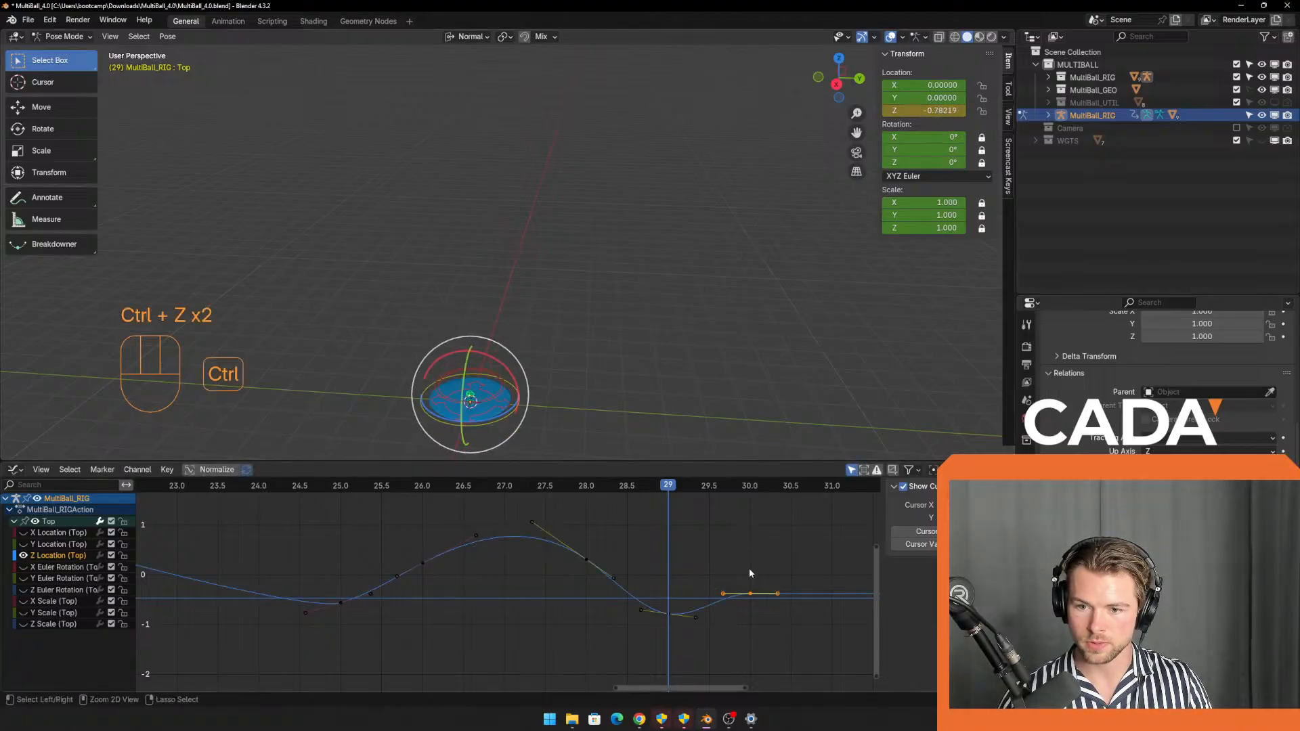
left_click(757, 574)
left_click(942, 111)
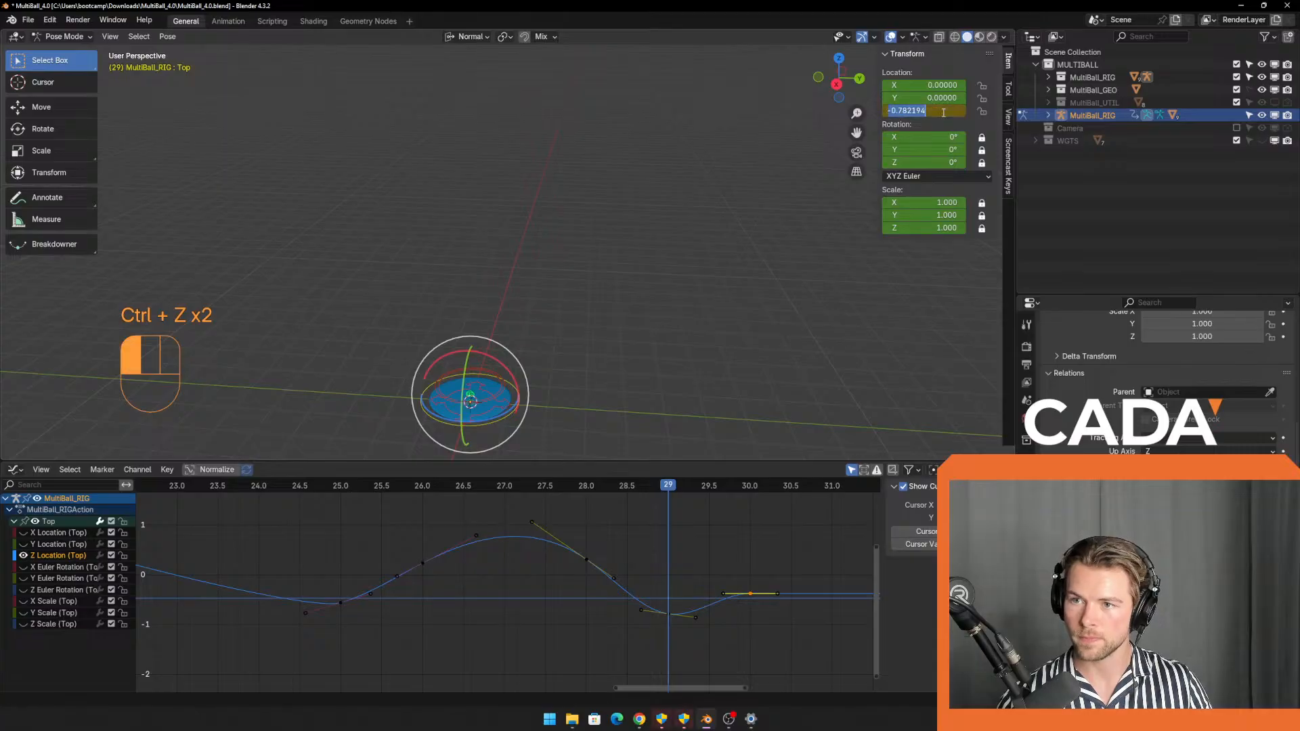
key("Escape")
key("ctrl+z")
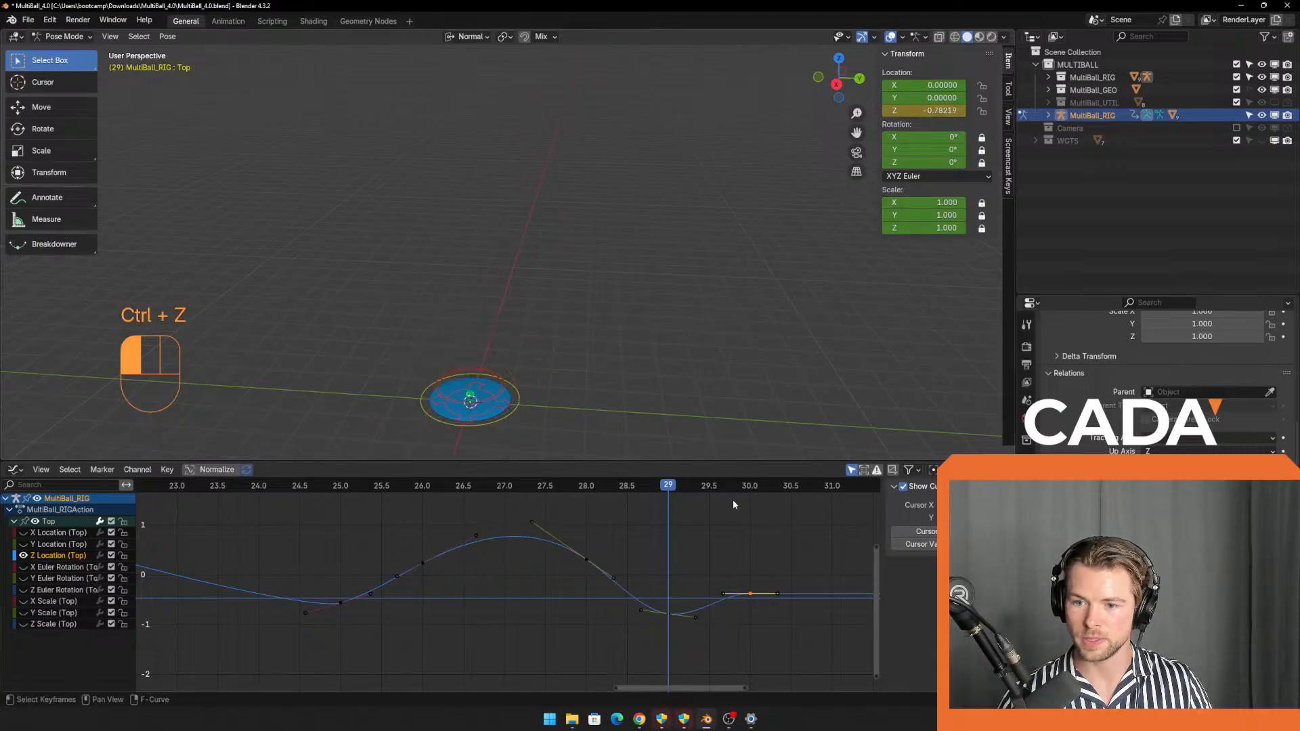
Set the Top control's Z Location to 0 at frame 30.
left_click(733, 501)
left_click(947, 110)
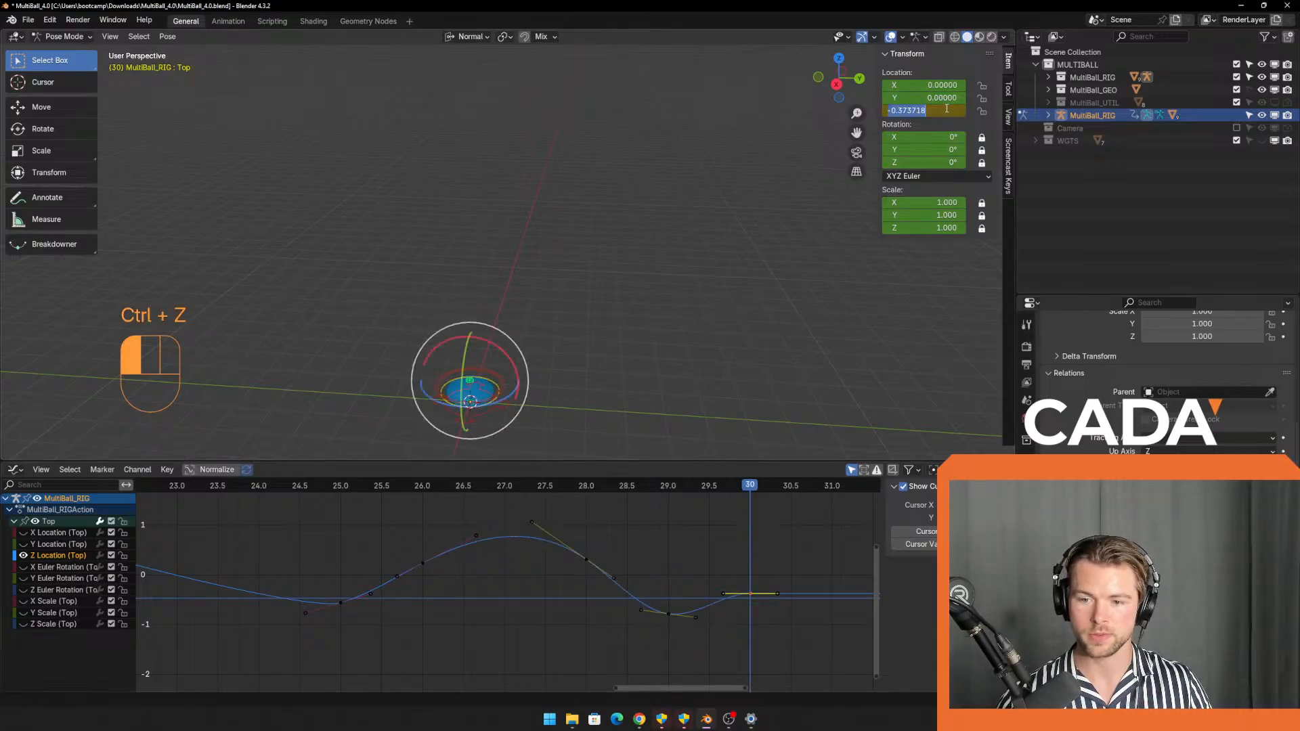
type("0")
key("Return")
Move the frame 29 Z Location keyframe along Y to about -0.25 for a weaker final squash.
left_click_drag(752, 492, 689, 626)
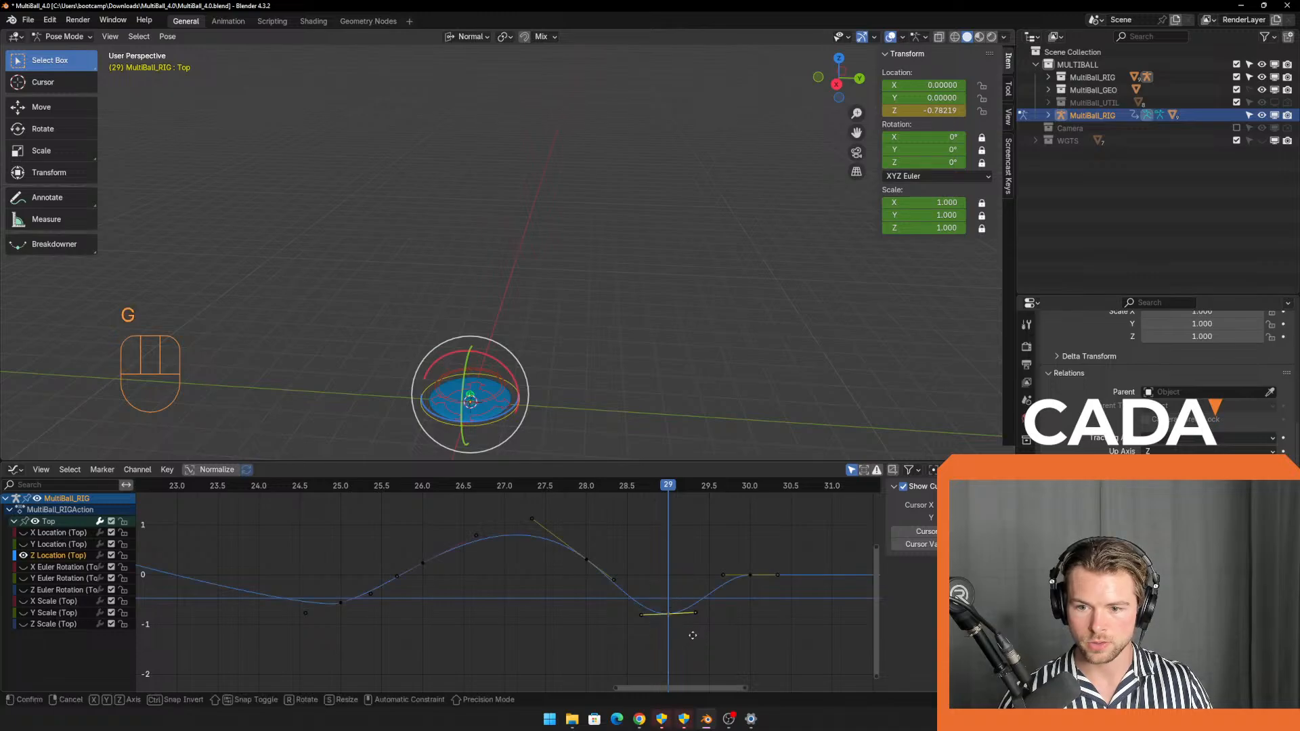
key("g")
key("y")
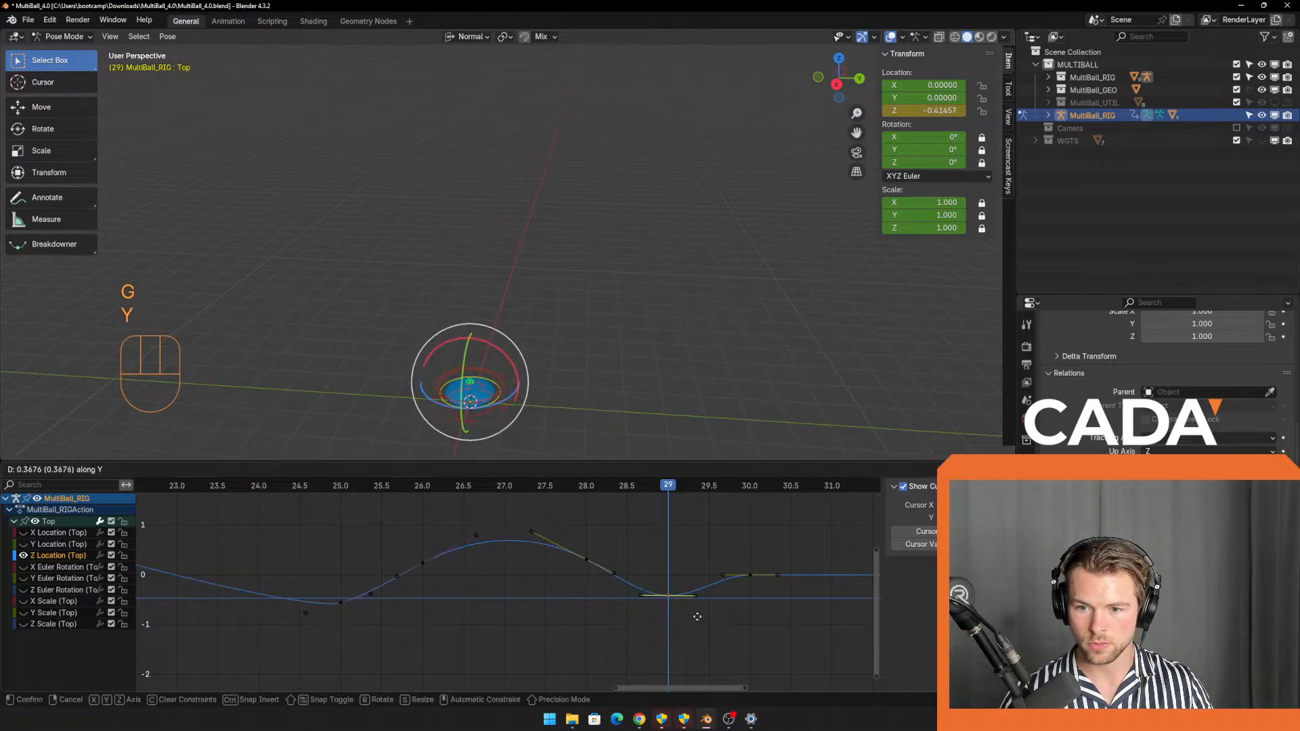
left_click(699, 611)
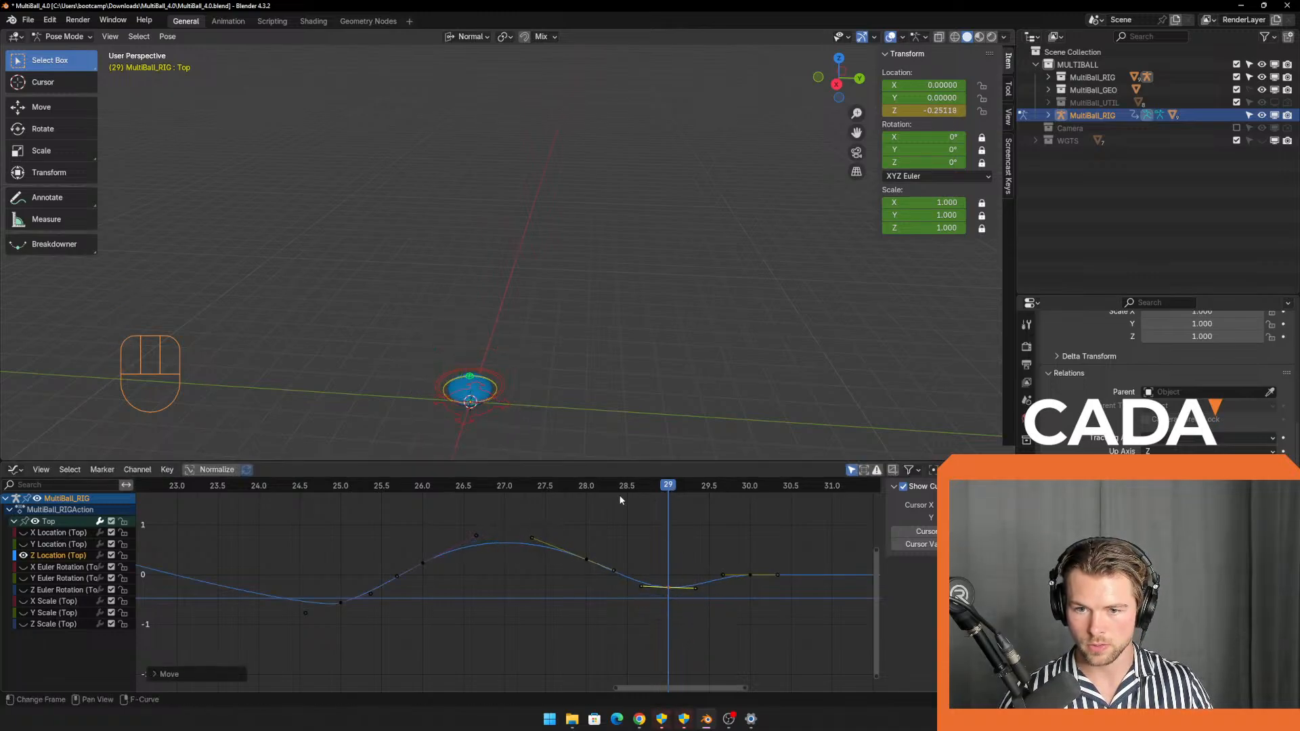
Deselect the Top control and scrub back to frame 23 to review the landing oscillation.
left_click_drag(619, 490, 262, 535)
left_click(364, 298)
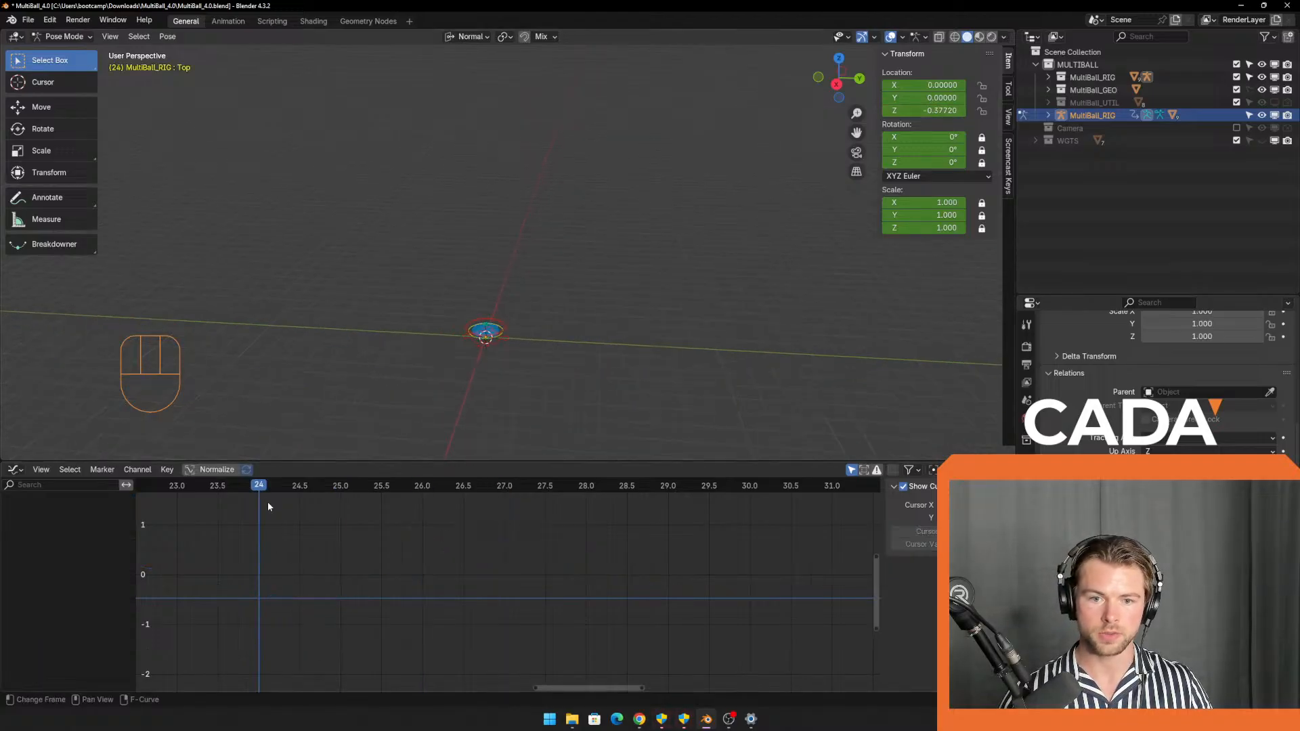
left_click_drag(266, 501, 197, 495)
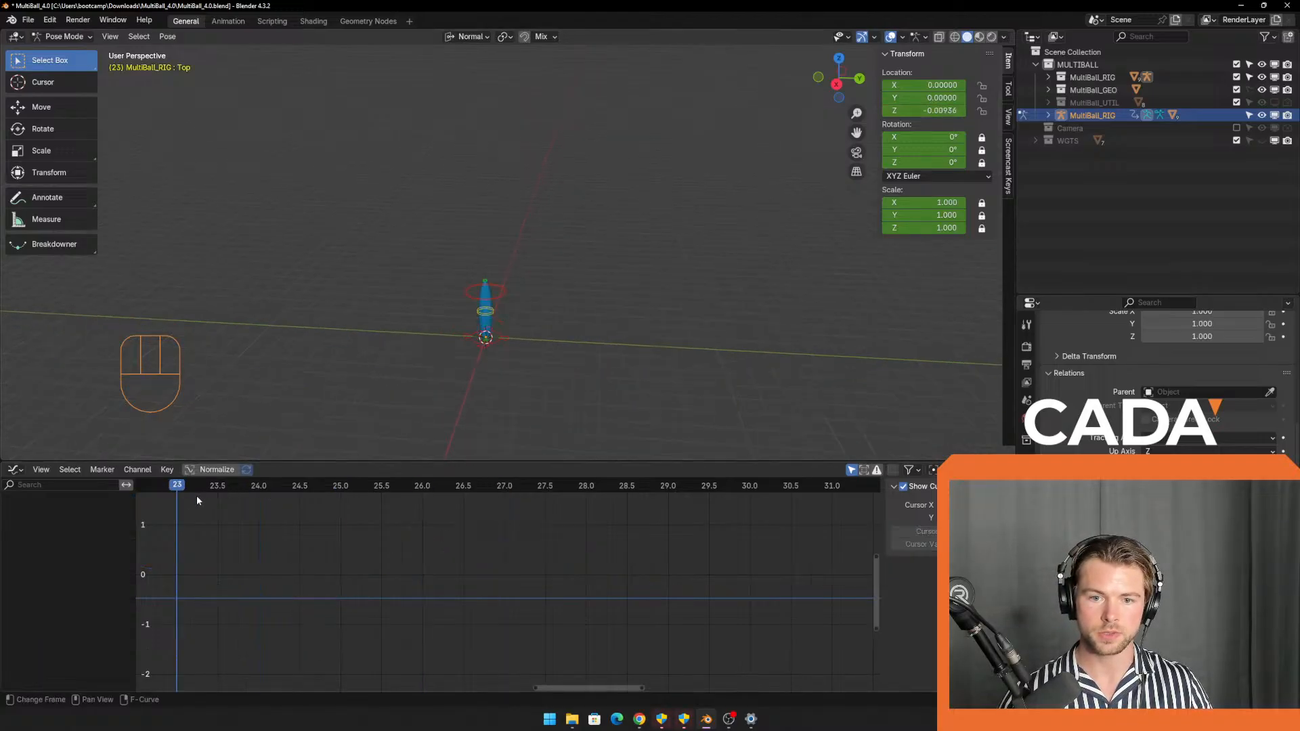
Hide the MultiBall_RIG armature in the viewport and play the full bounce from the right orthographic view.
left_click(1263, 116)
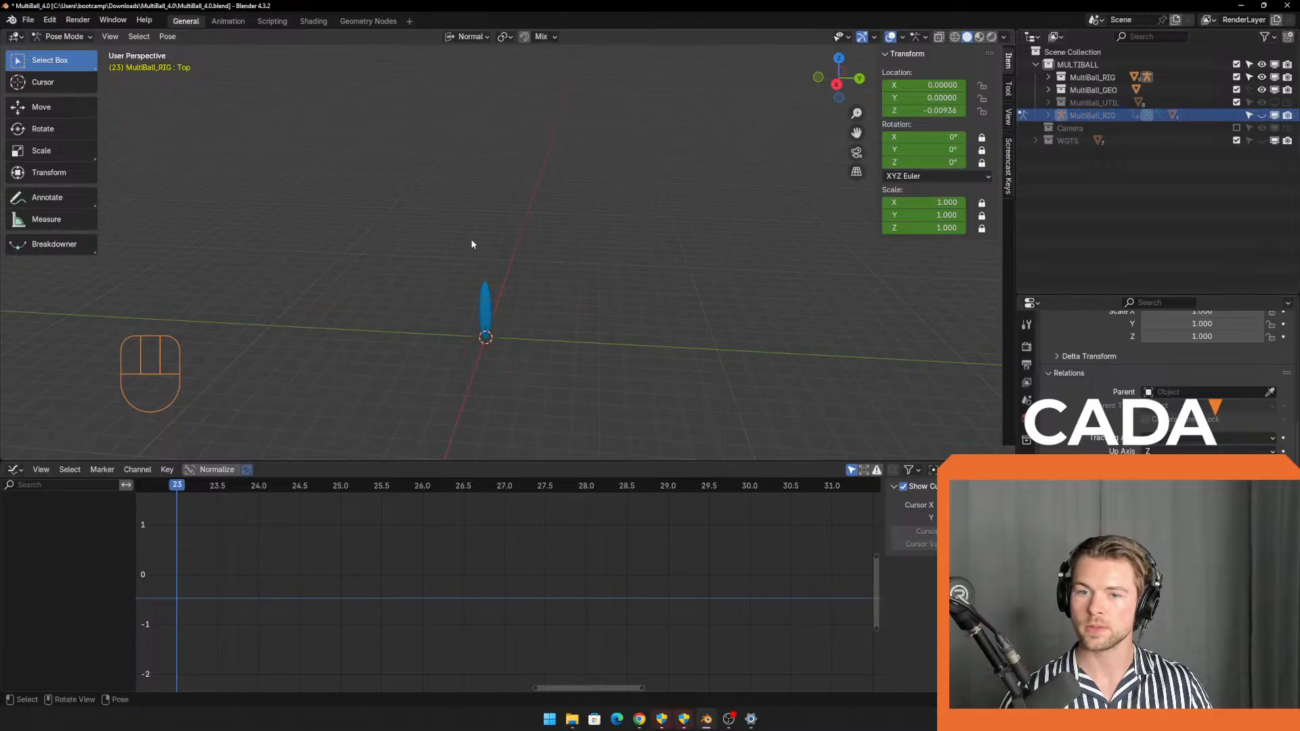
key("space")
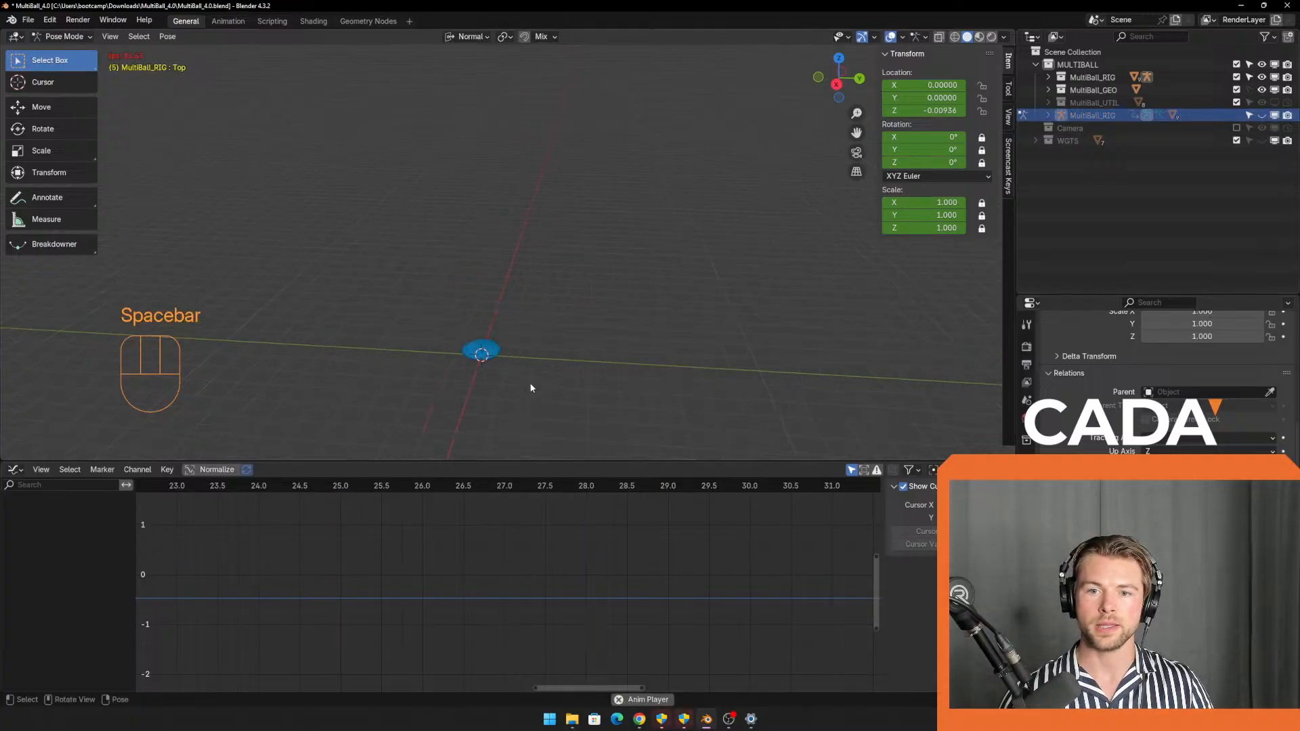
key("KP_3")
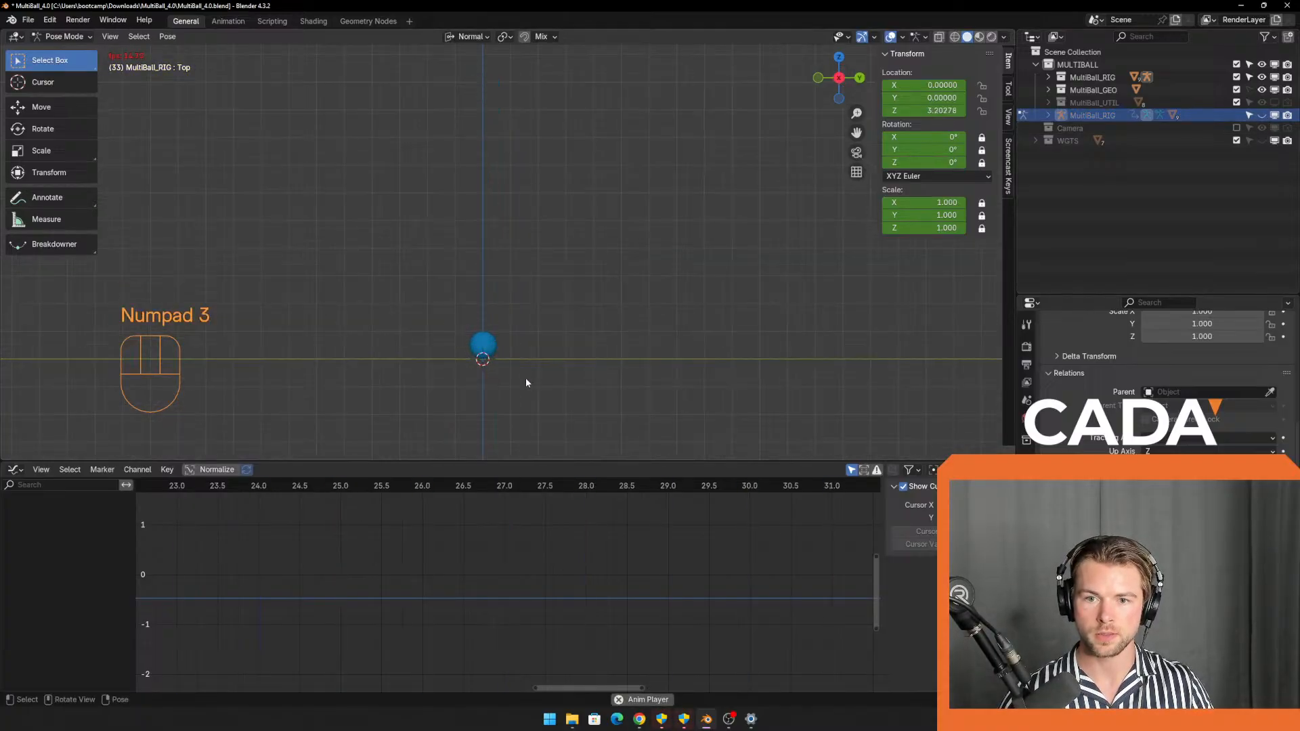
scroll(546, 369, "down", 1)
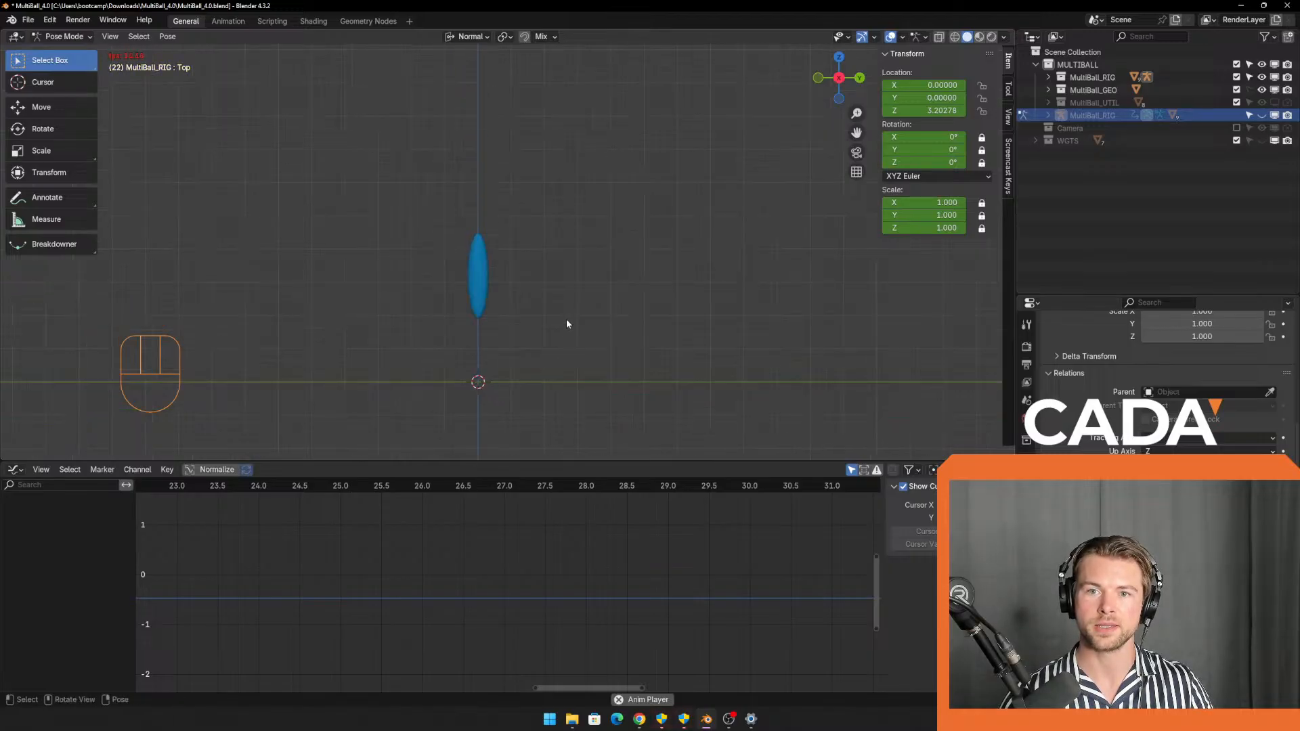
middle_click_drag(566, 319, 566, 365, "shift")
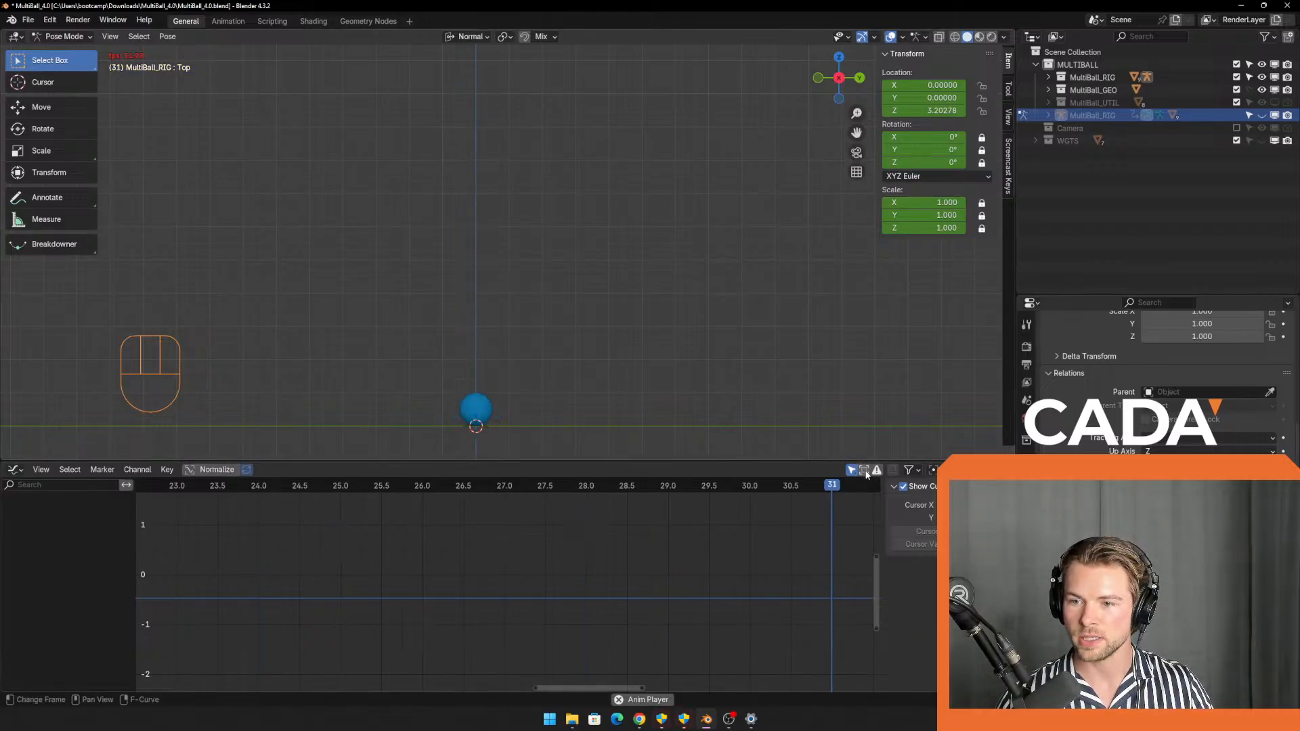
key("space")
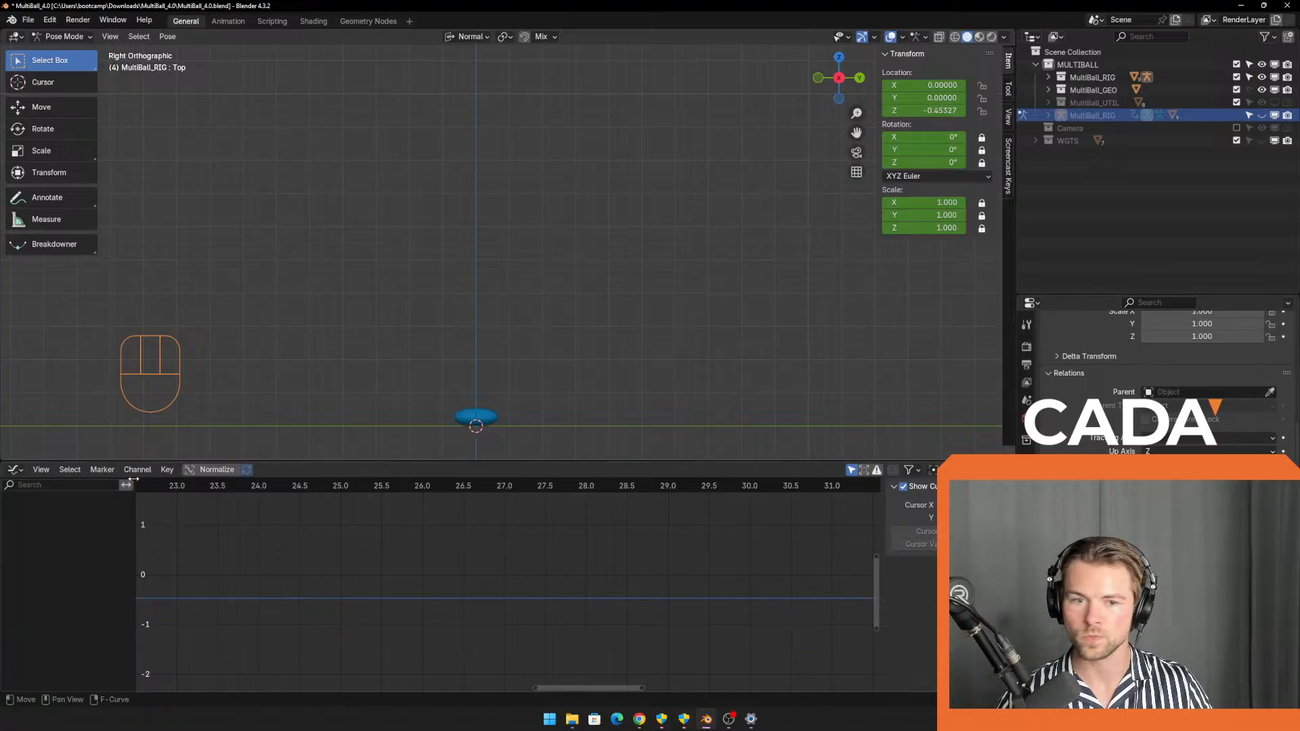
left_click(47, 472)
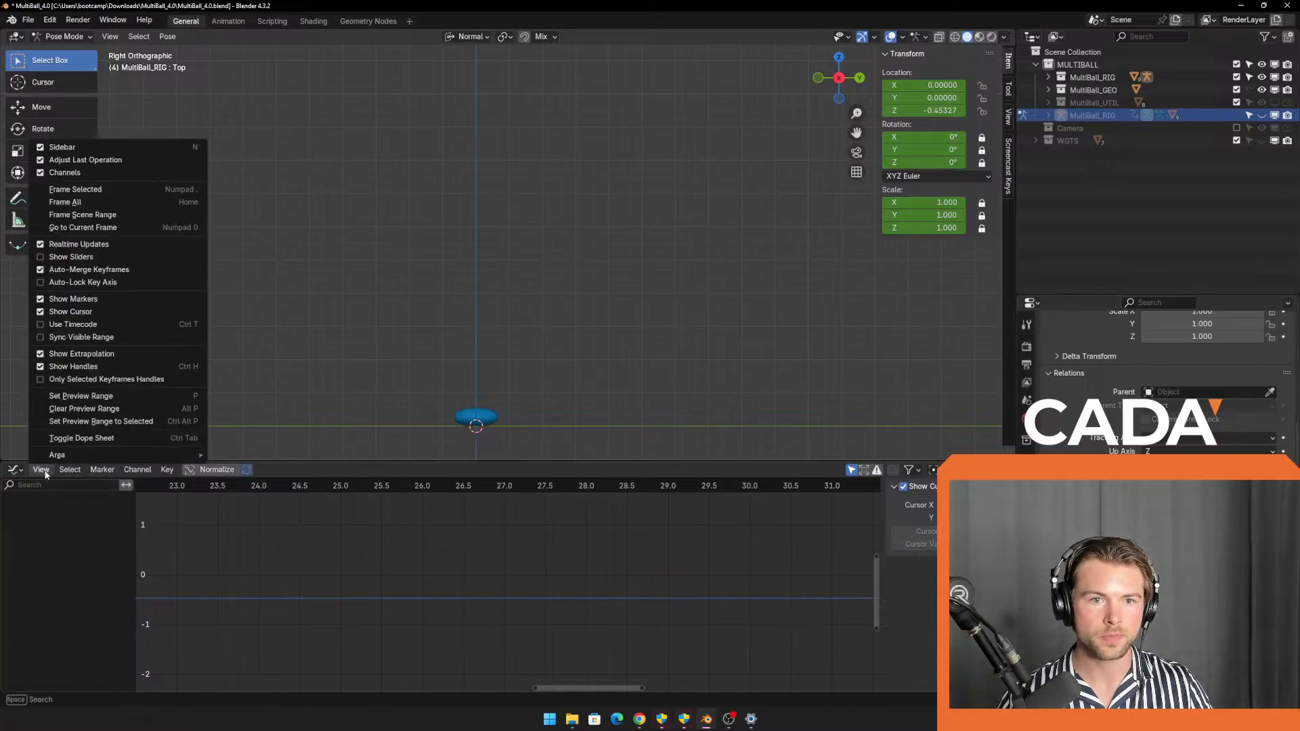
left_click(15, 471)
left_click(16, 471)
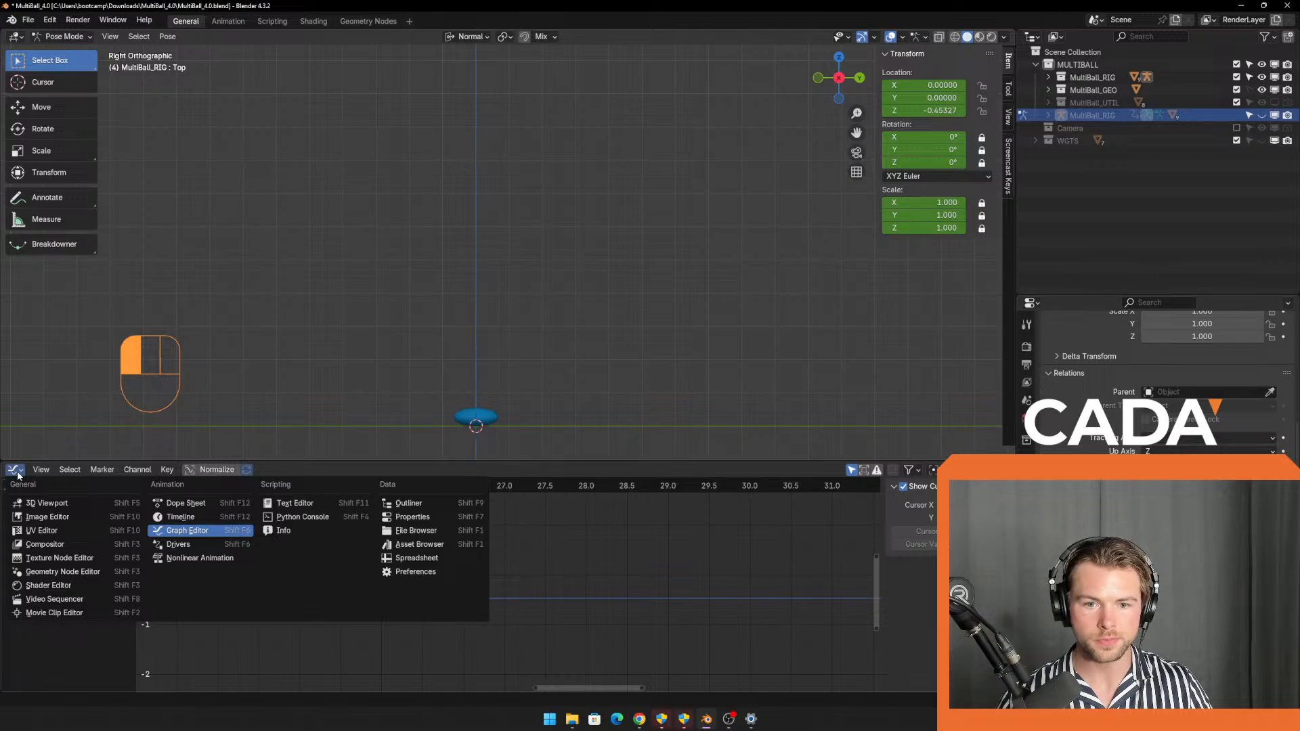
left_click(18, 473)
key("alt+Tab")
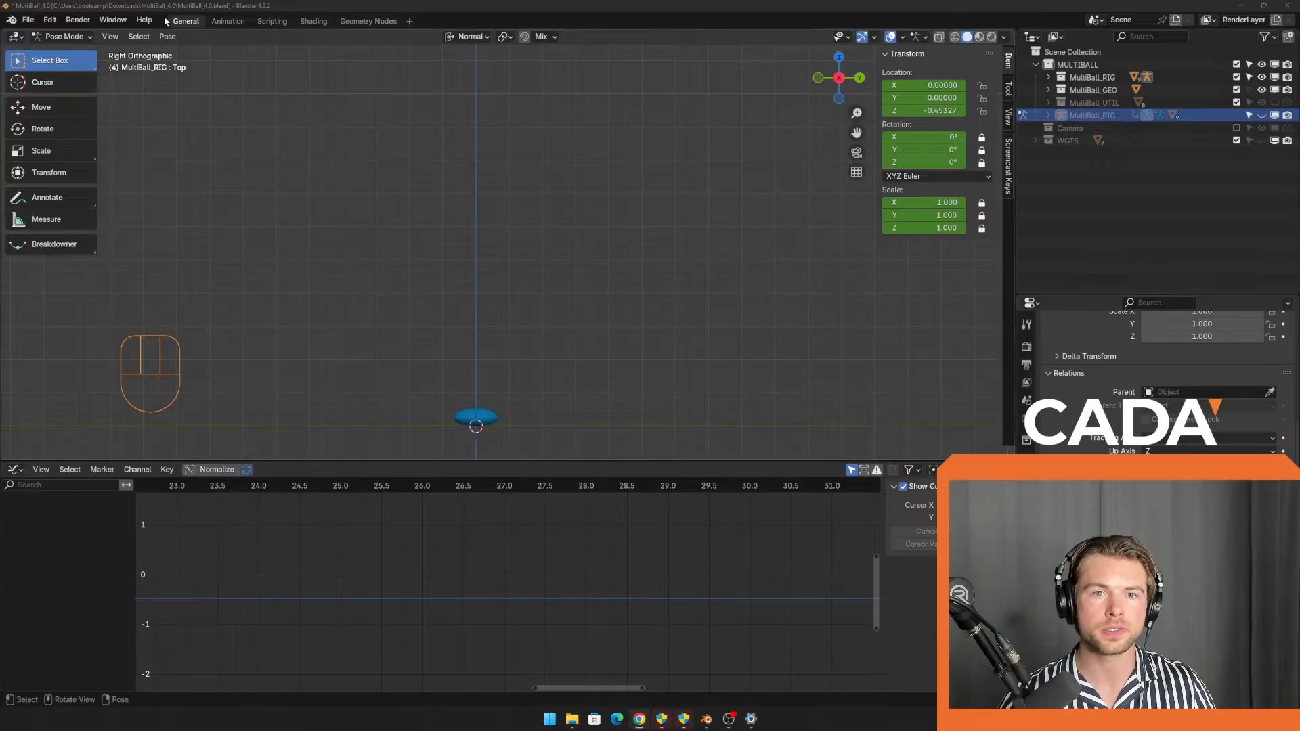
left_click(110, 37)
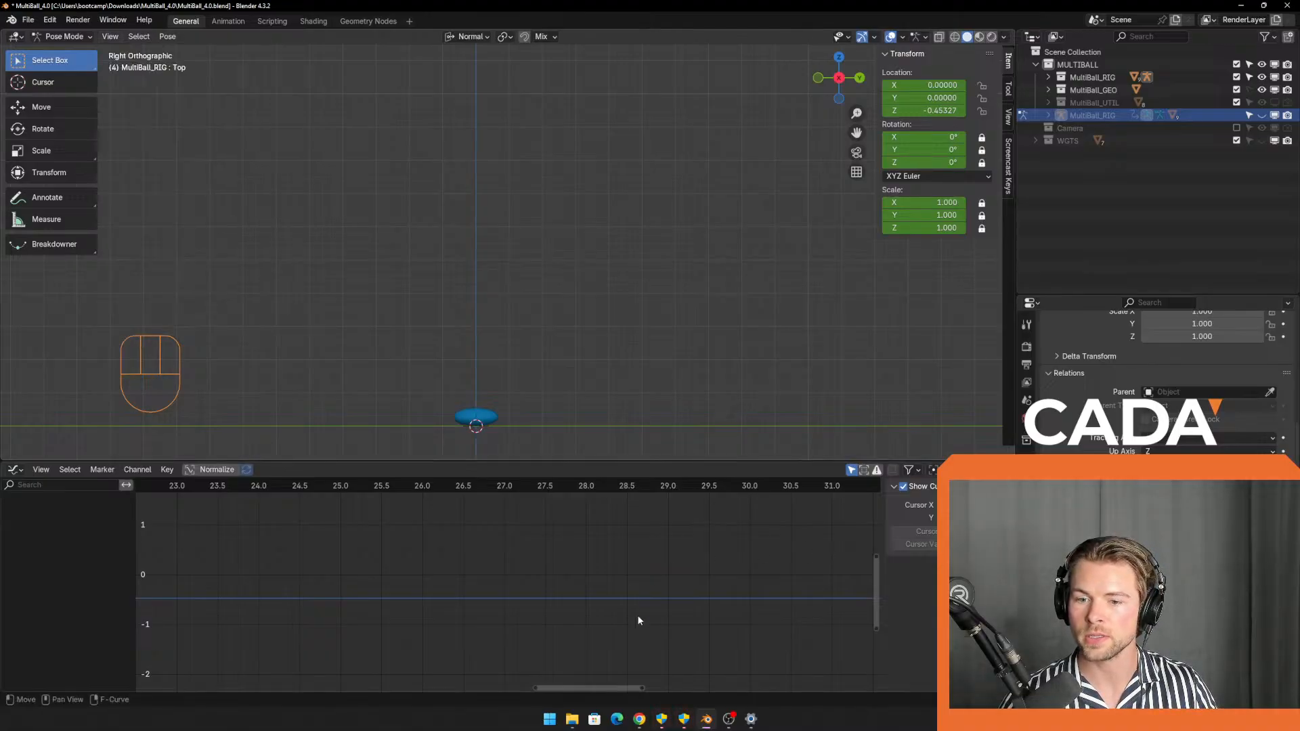
Scrub through the frames after the landing up to frame 30 to check where the ball settles into its round shape.
left_click_drag(620, 688, 786, 689)
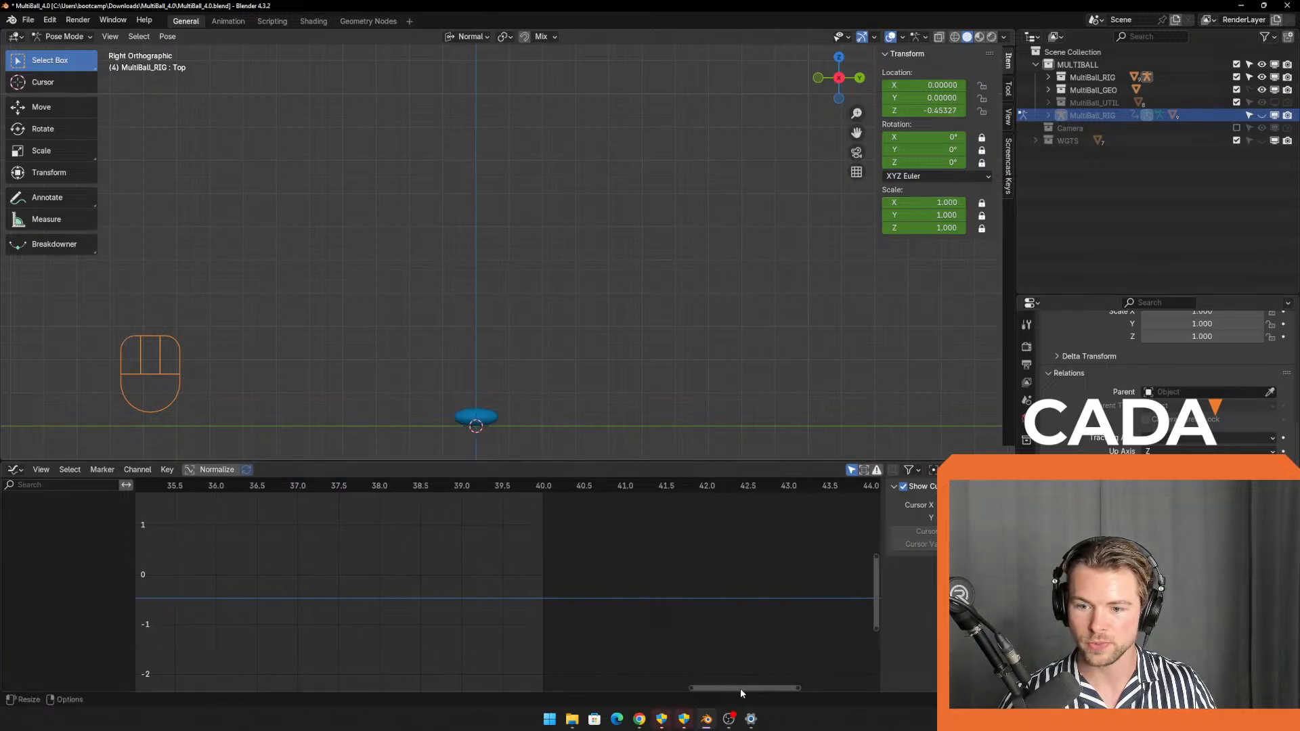
left_click_drag(740, 688, 560, 688)
left_click_drag(555, 494, 831, 489)
scroll(748, 538, "down", 3)
scroll(747, 538, "down", 3)
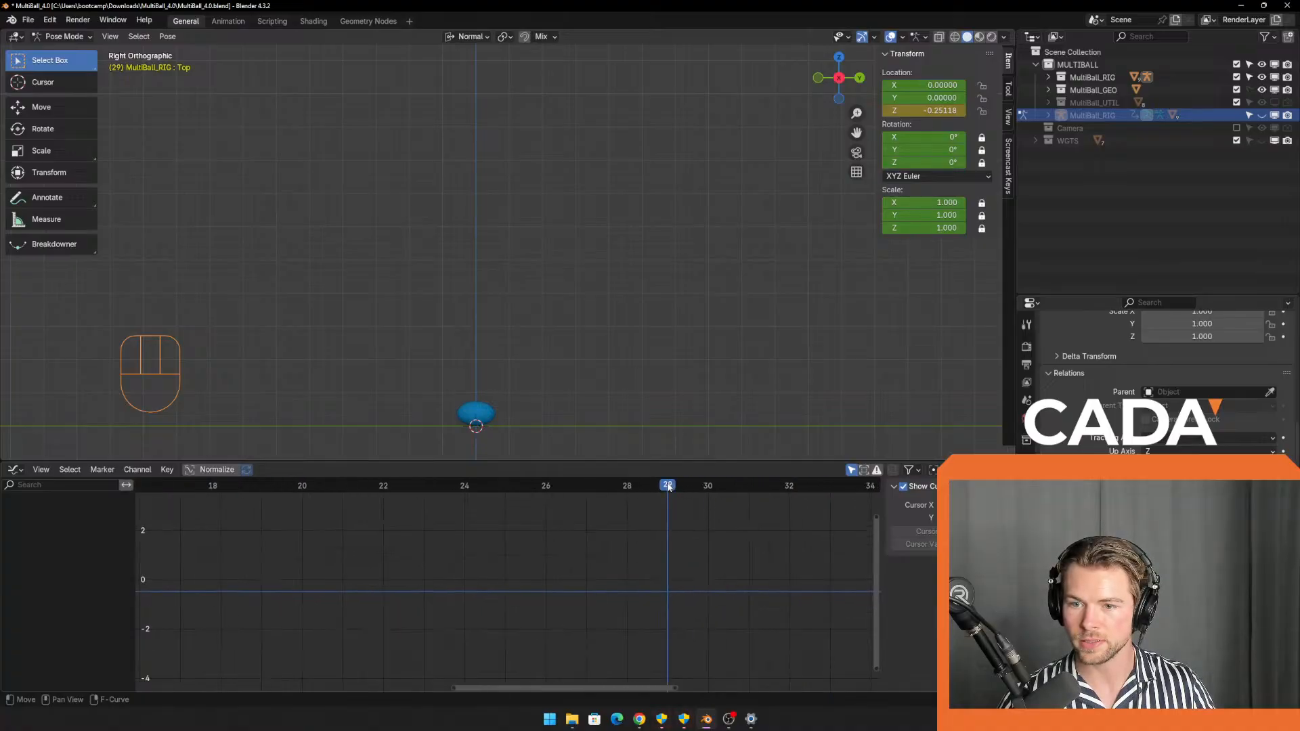
left_click_drag(669, 488, 705, 495)
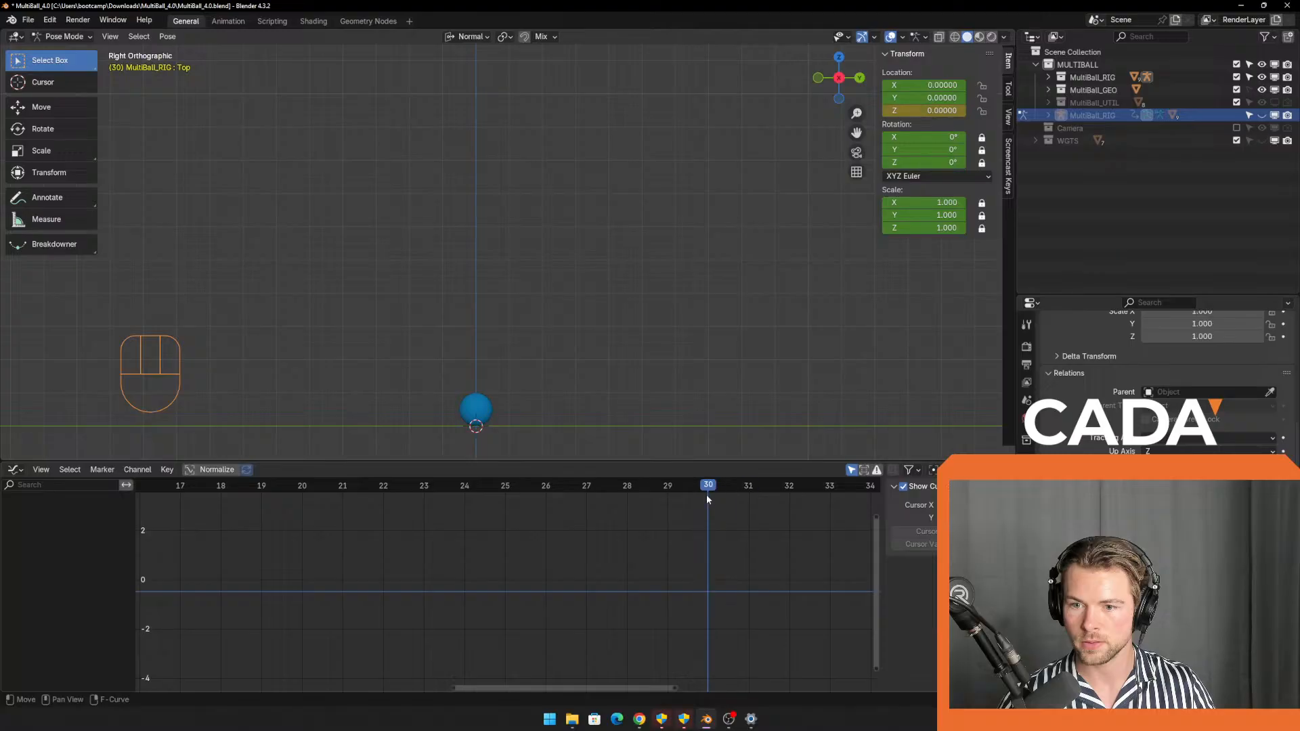
Switch to the Animation workspace.
left_click(76, 39)
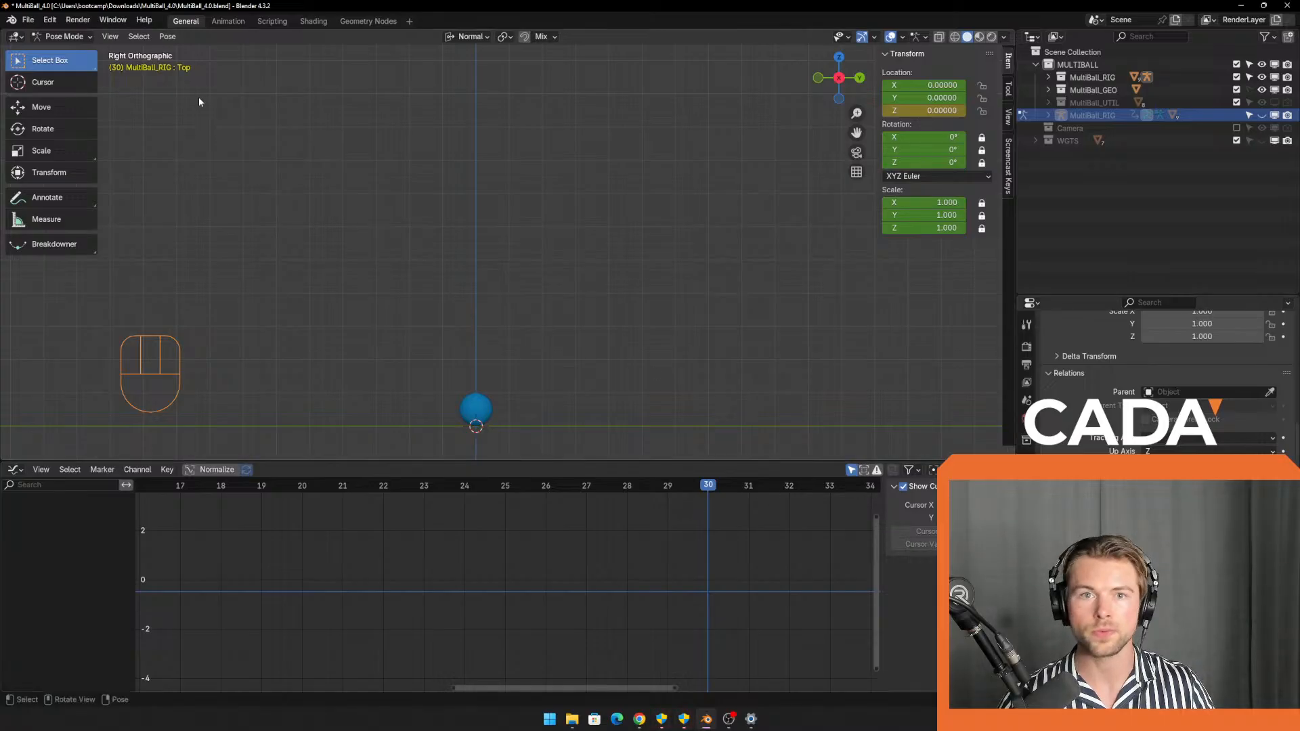
left_click(226, 21)
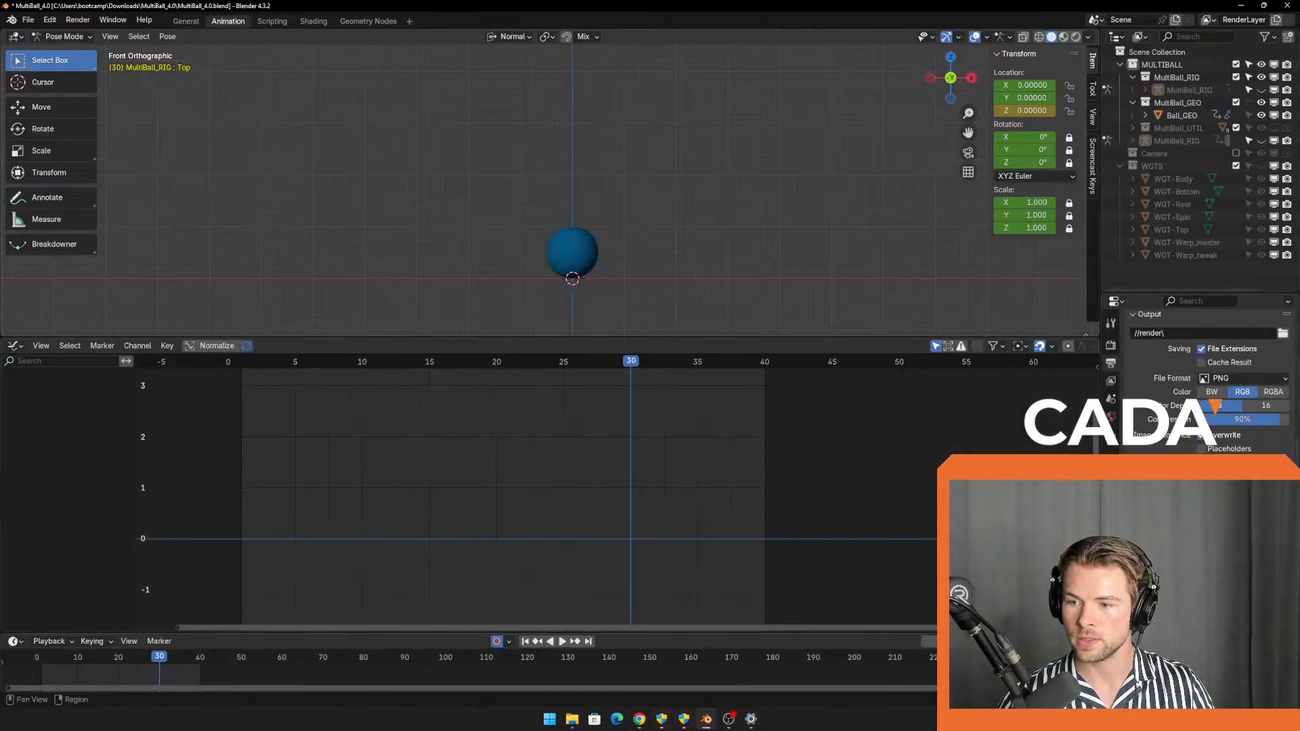
Set the animation's end frame to 30 and run a viewport render of the animation from the General workspace.
type("30")
key("Return")
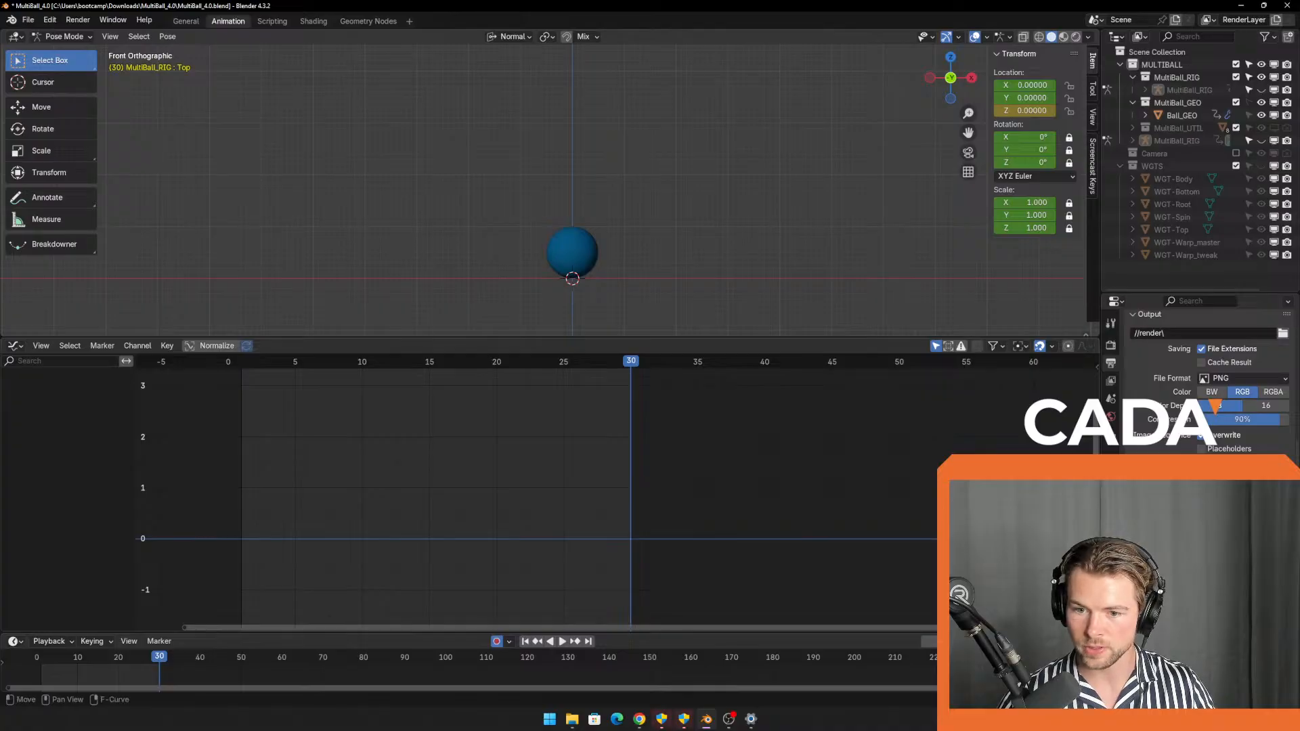
left_click(186, 21)
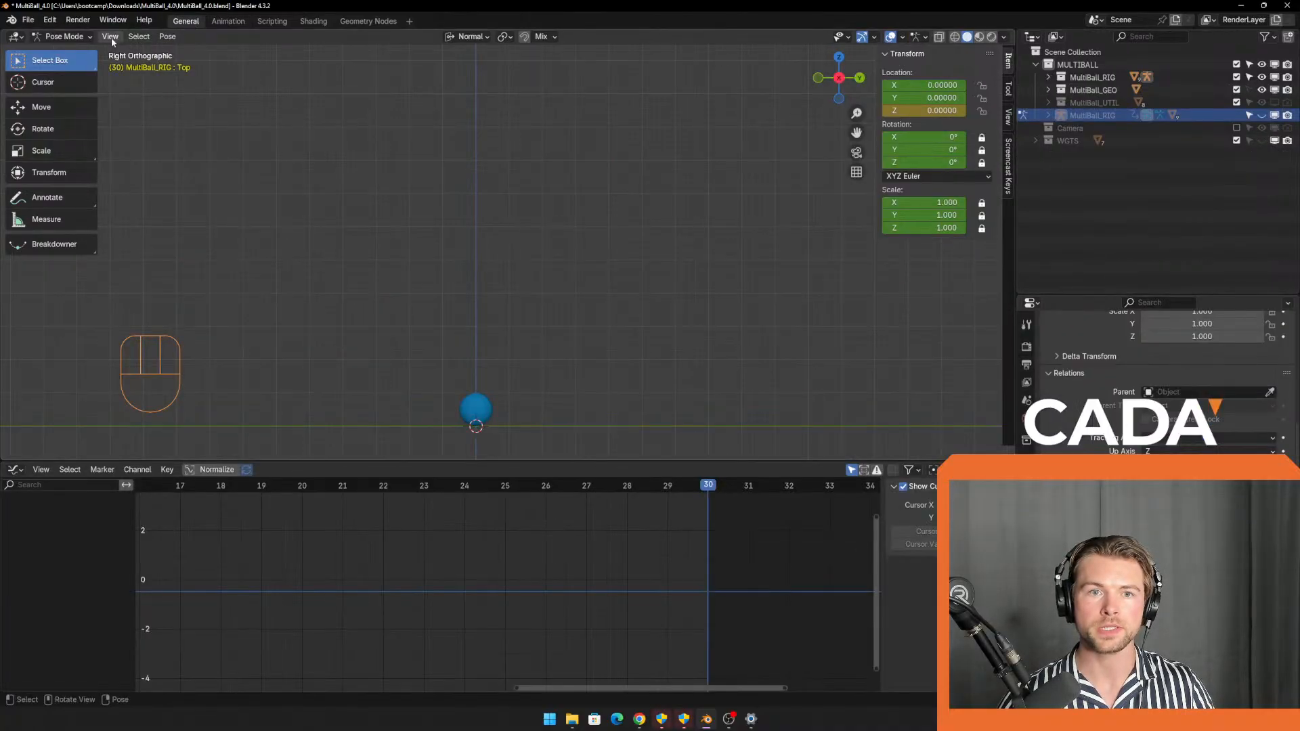
left_click(110, 37)
left_click(164, 291)
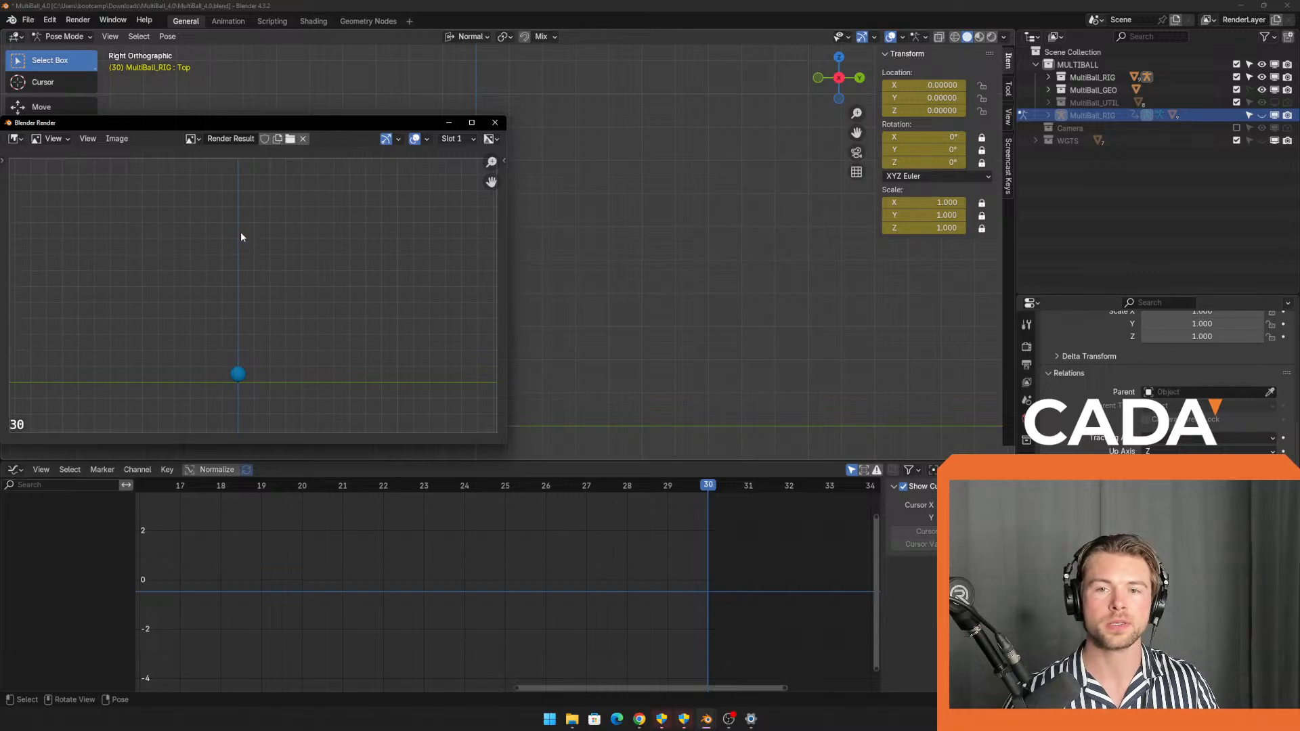
Save the render result as a PNG image named BouncingBall_stream.png in the Desktop folder.
left_click(92, 141)
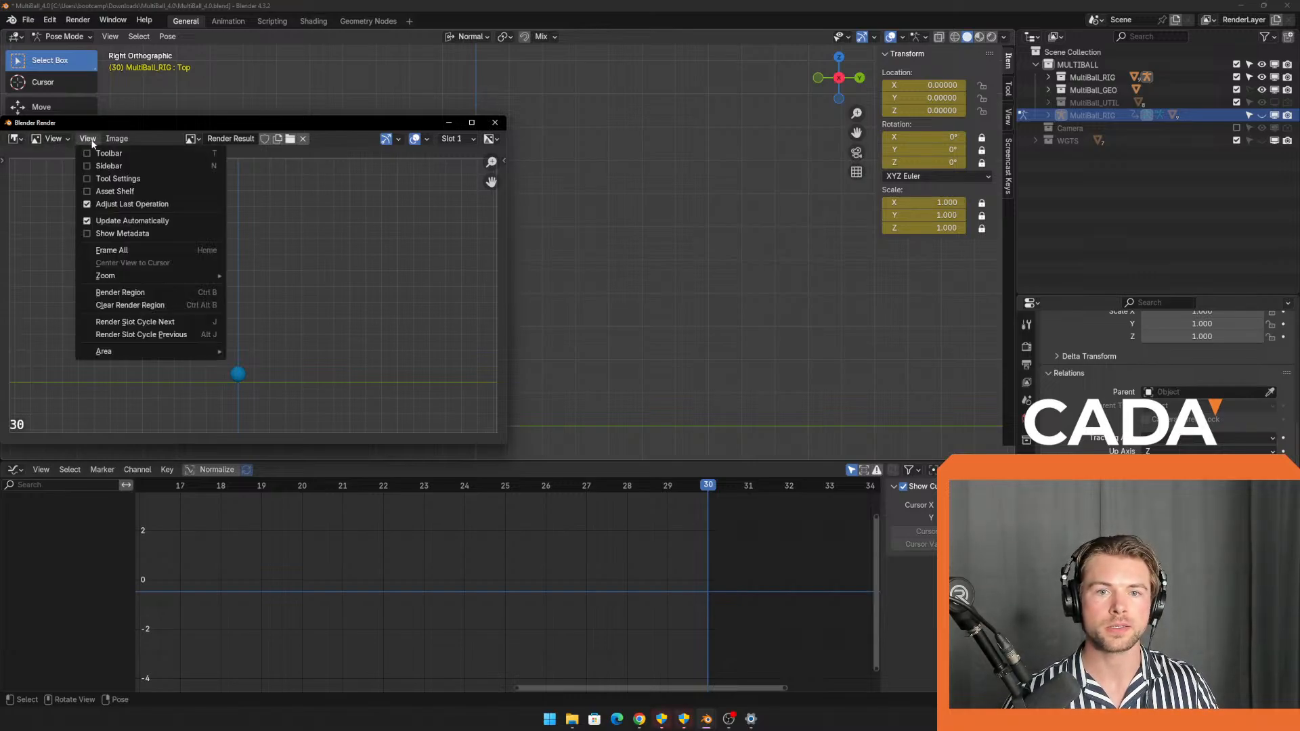
mouse_move(133, 140)
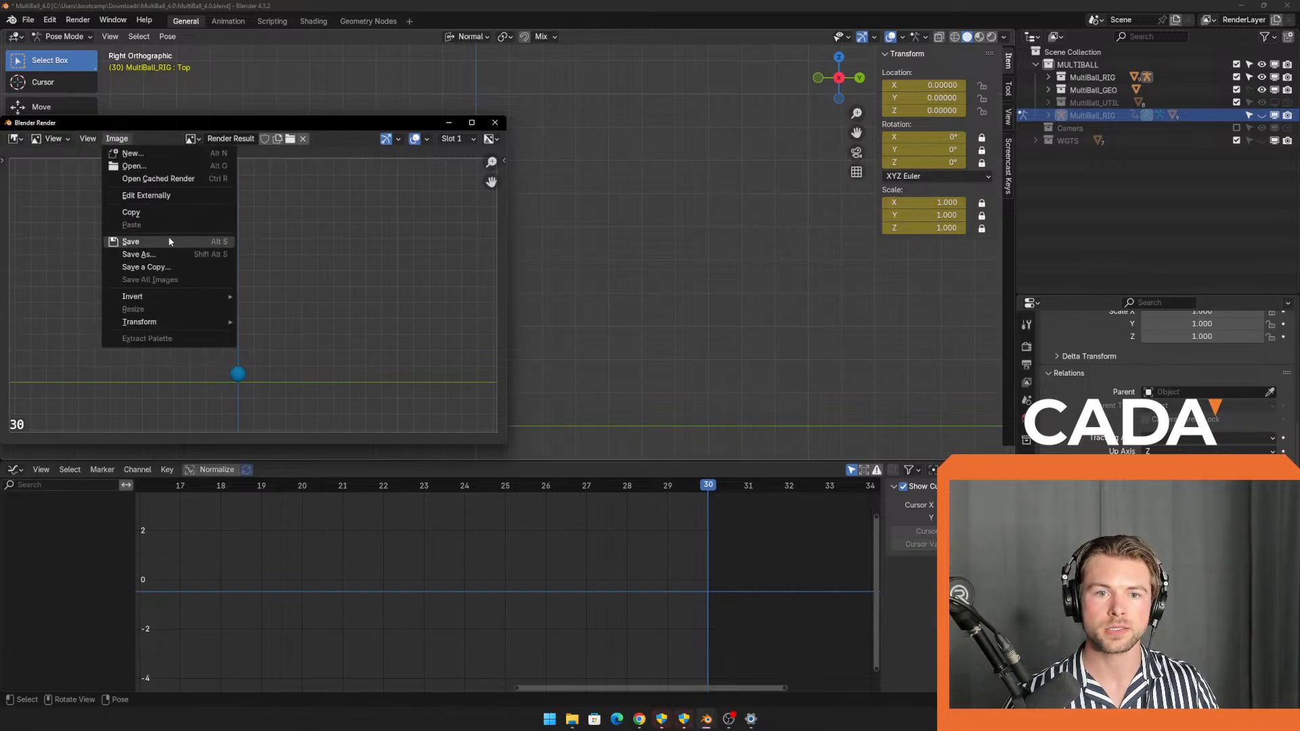
left_click(163, 253)
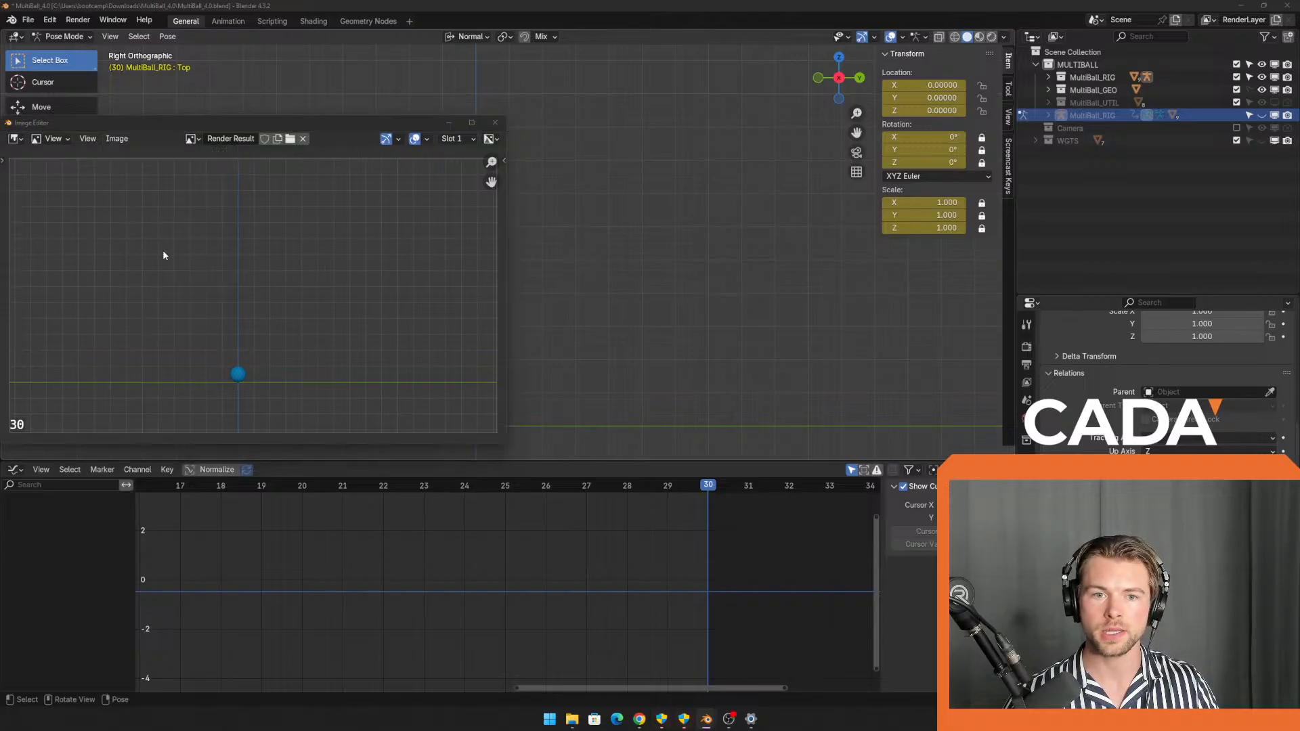
left_click(187, 467)
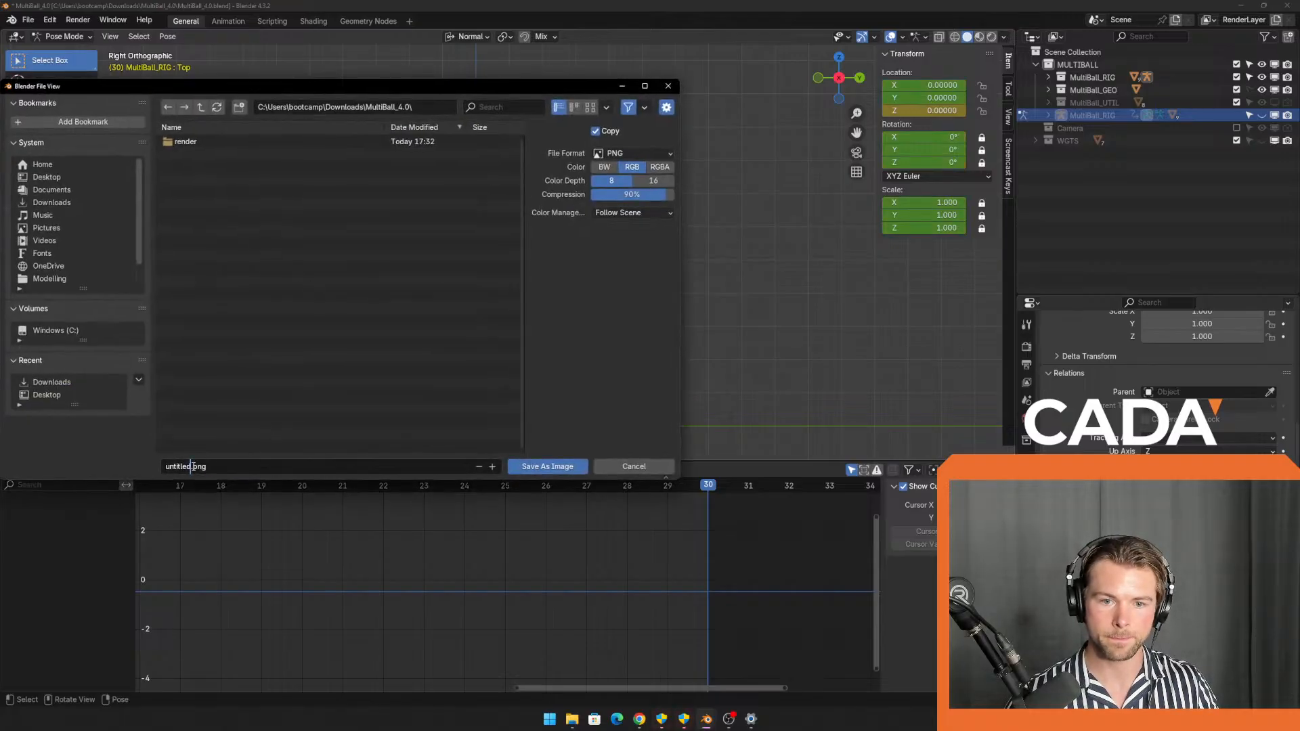
left_click_drag(192, 467, 114, 460)
type("BouncingBa")
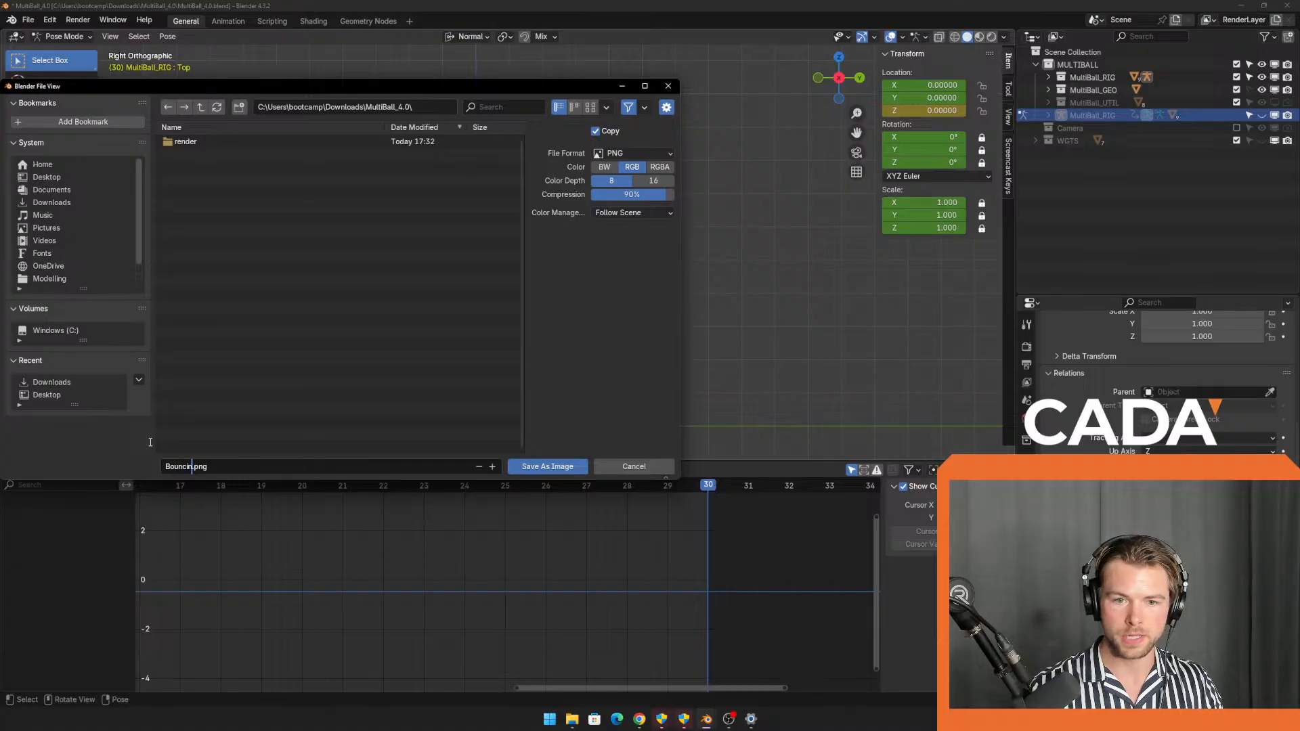
type("ll")
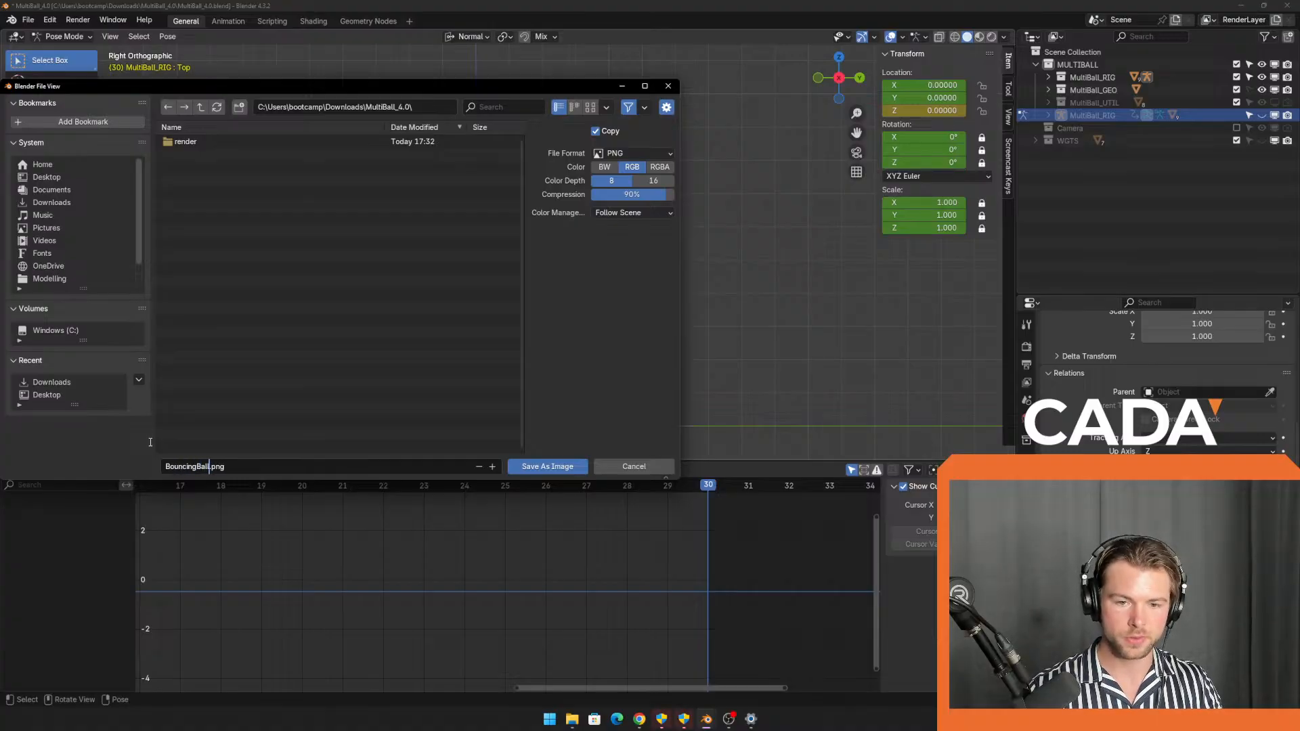
type("_")
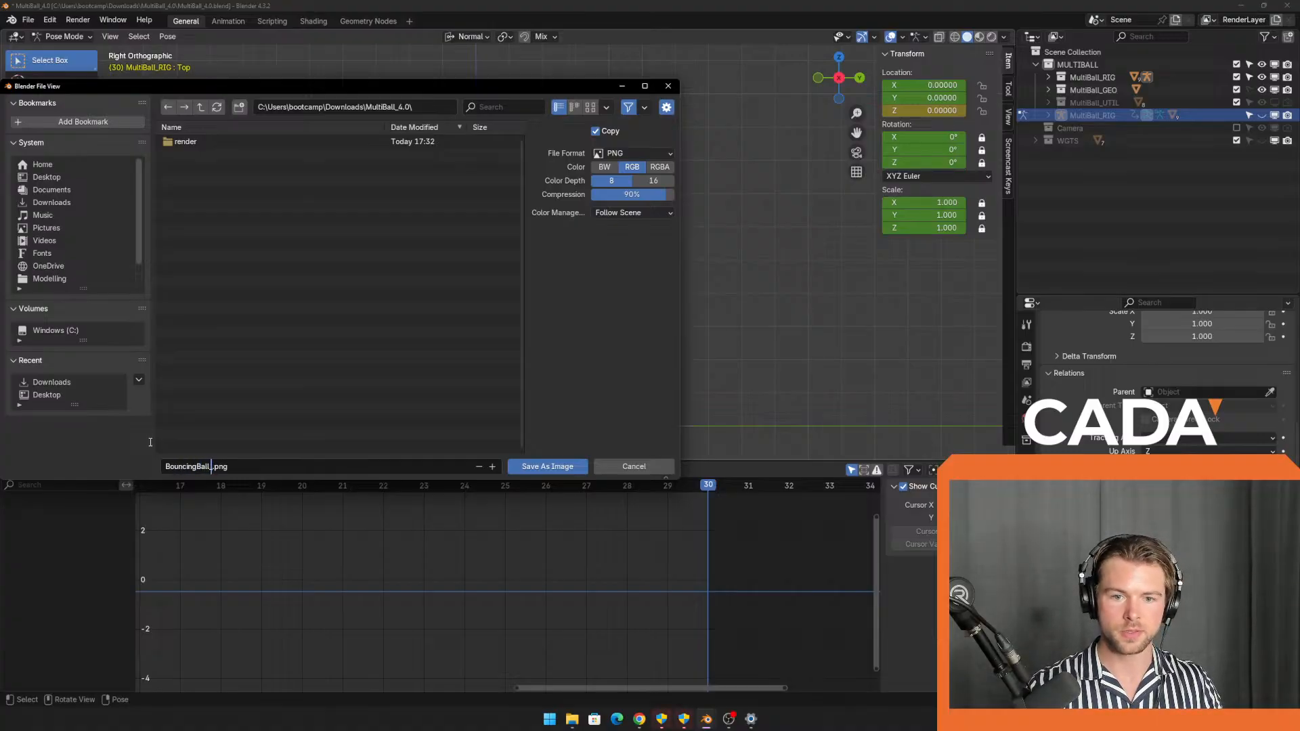
type("stream")
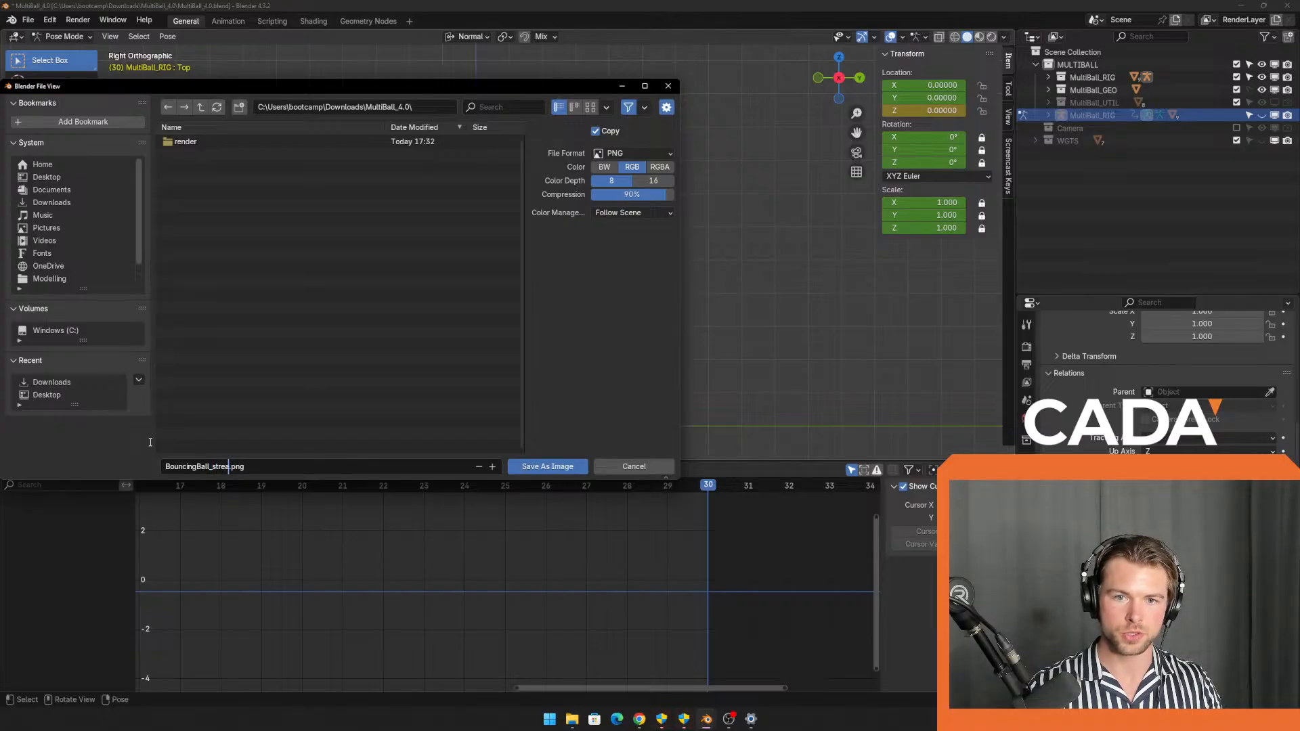
key("Return")
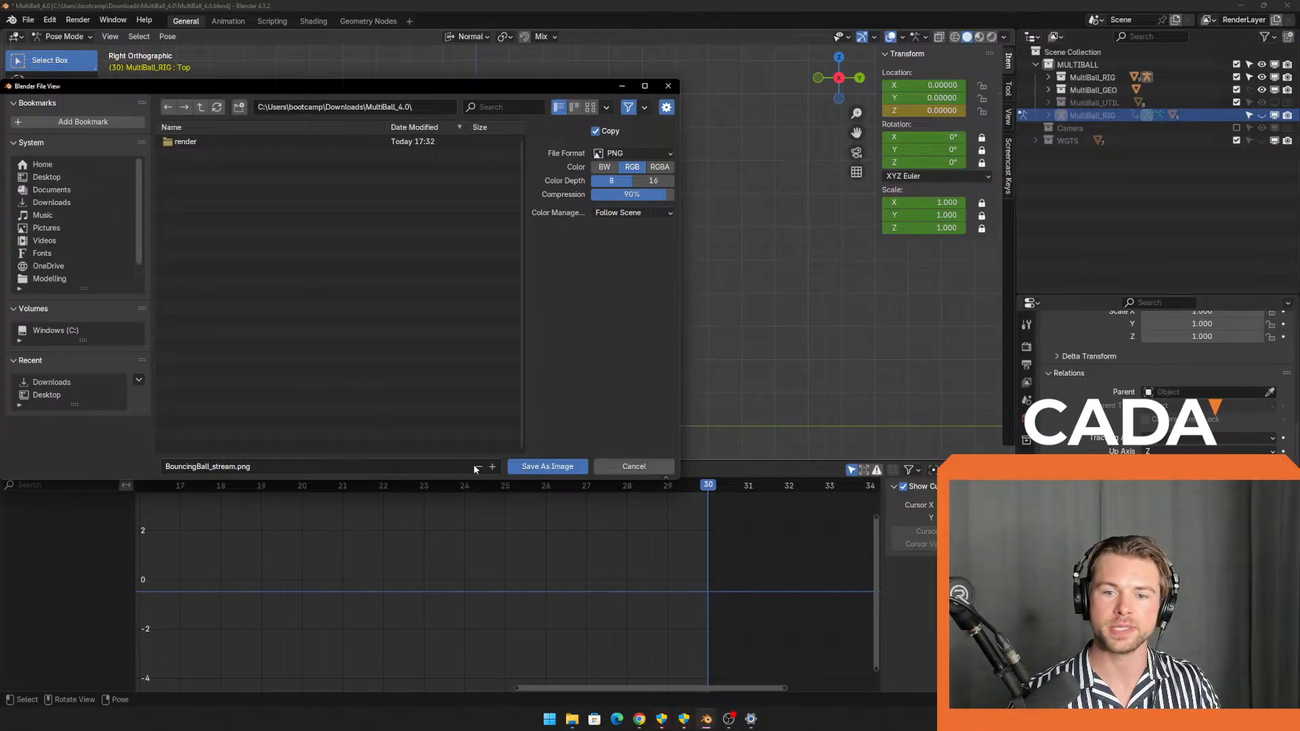
left_click(71, 177)
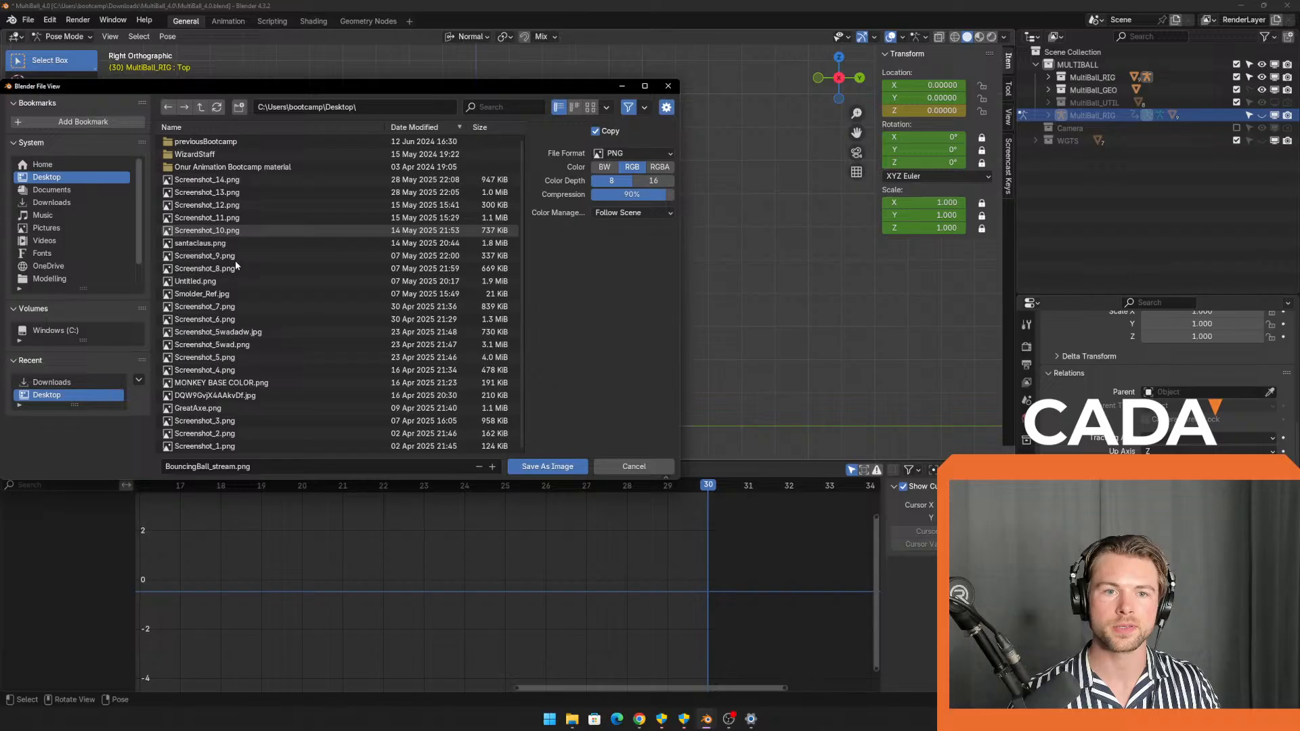
left_click(547, 466)
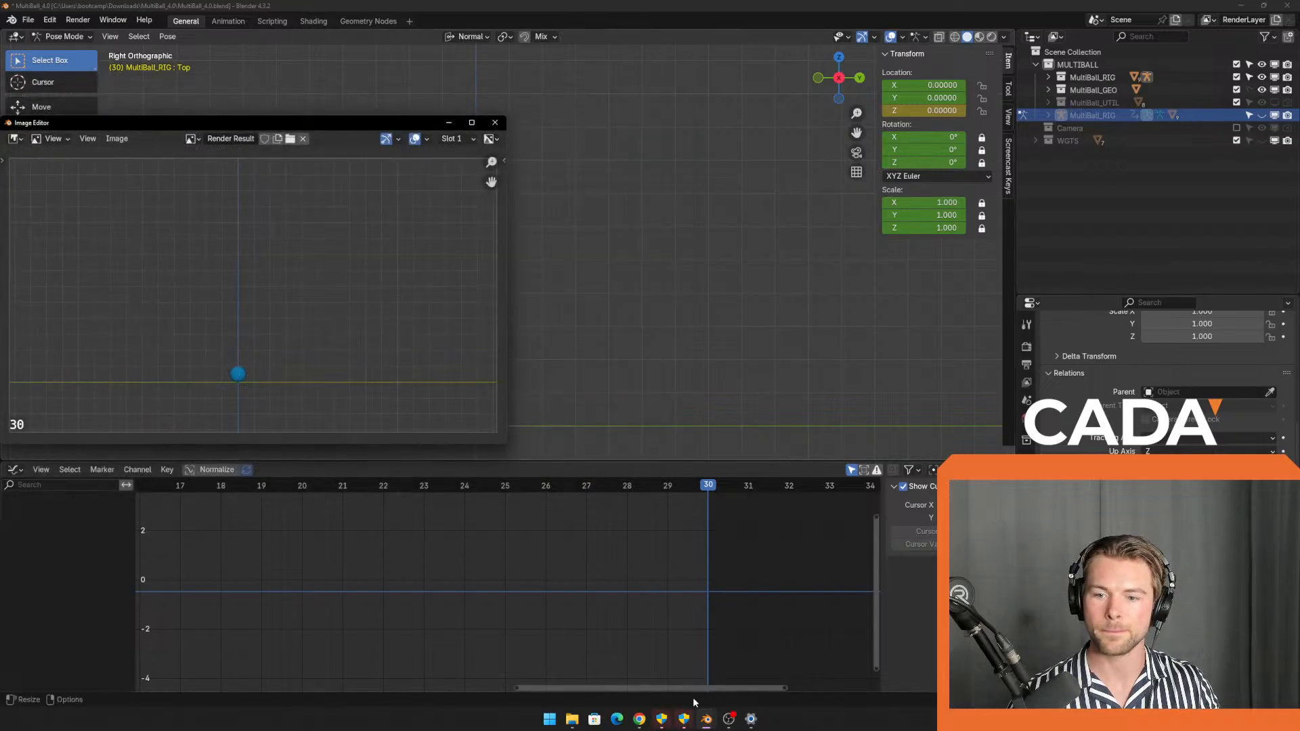
Switch to File Explorer and open BouncingBall_stream from the Desktop folder to check what was saved.
left_click(572, 719)
left_click(606, 675)
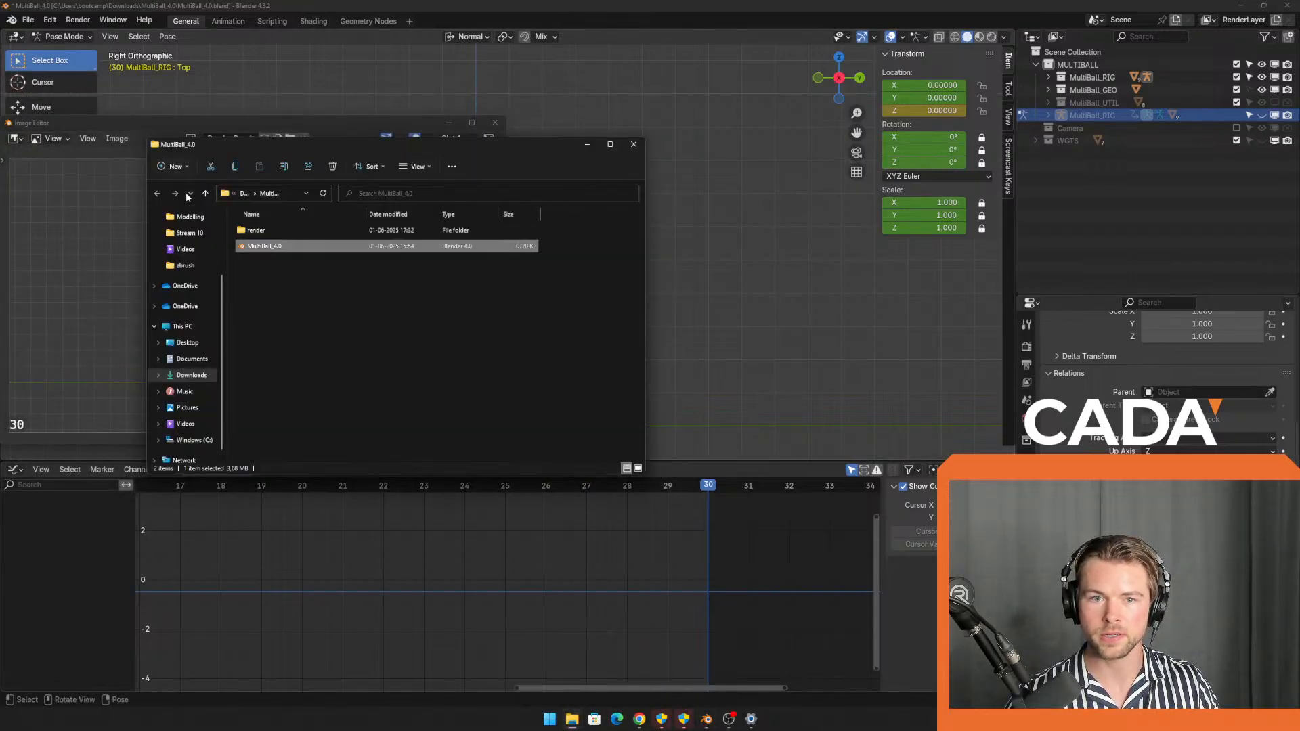
left_click(187, 445)
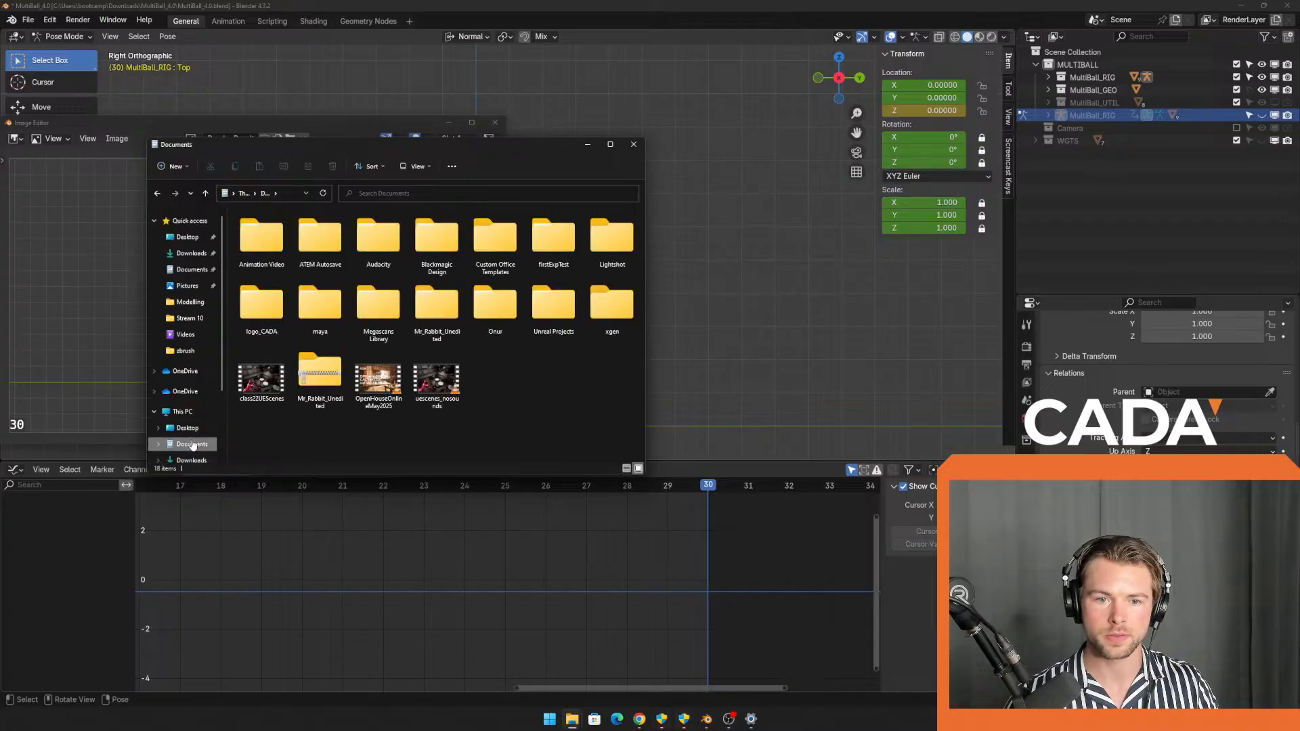
left_click(187, 428)
left_click(362, 218)
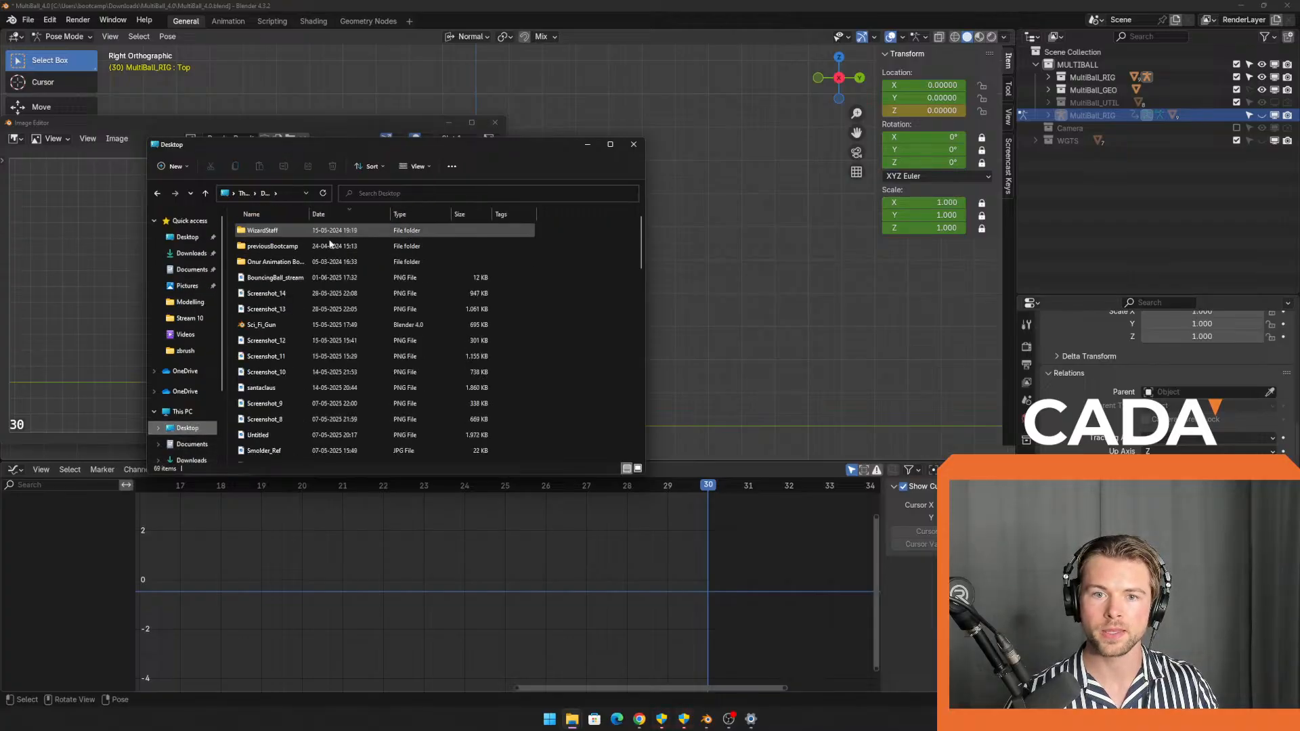
left_click(274, 278)
key("Return")
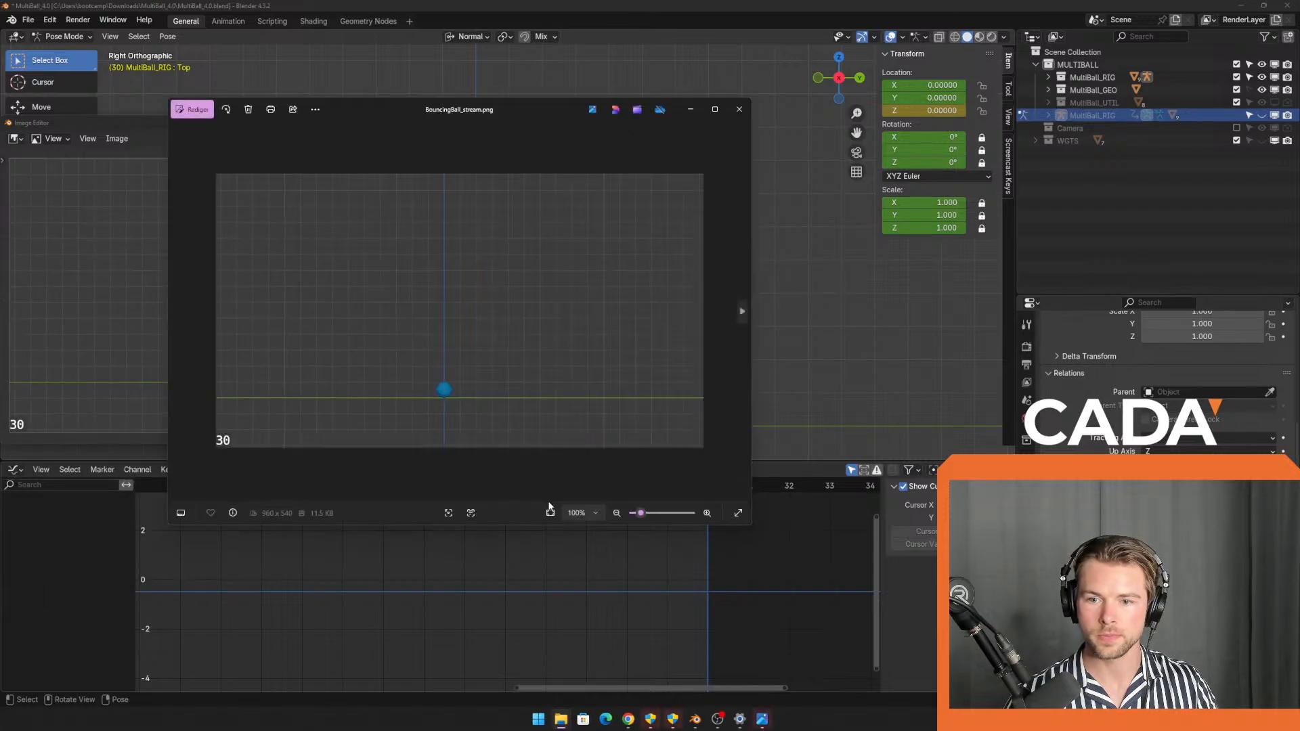
left_click(747, 110)
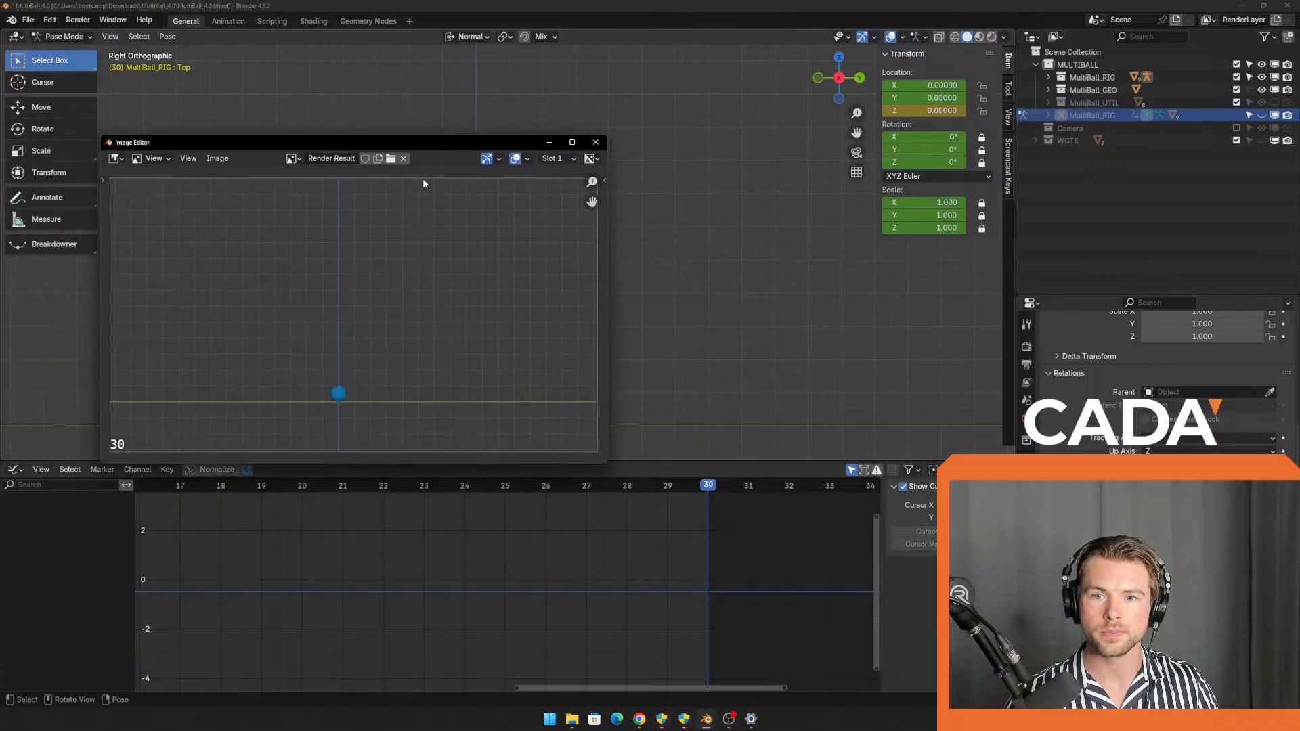
left_click(122, 159)
left_click(124, 161)
left_click(149, 161)
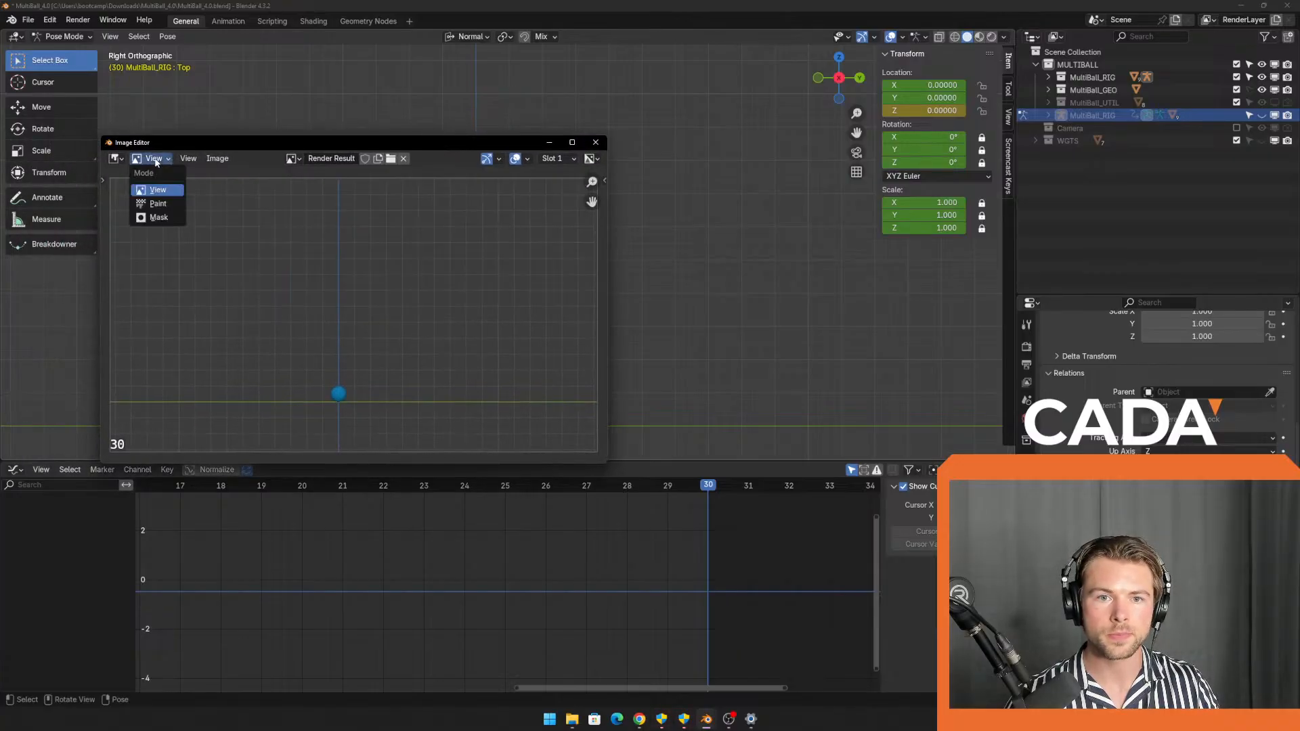
left_click(192, 159)
left_click(193, 161)
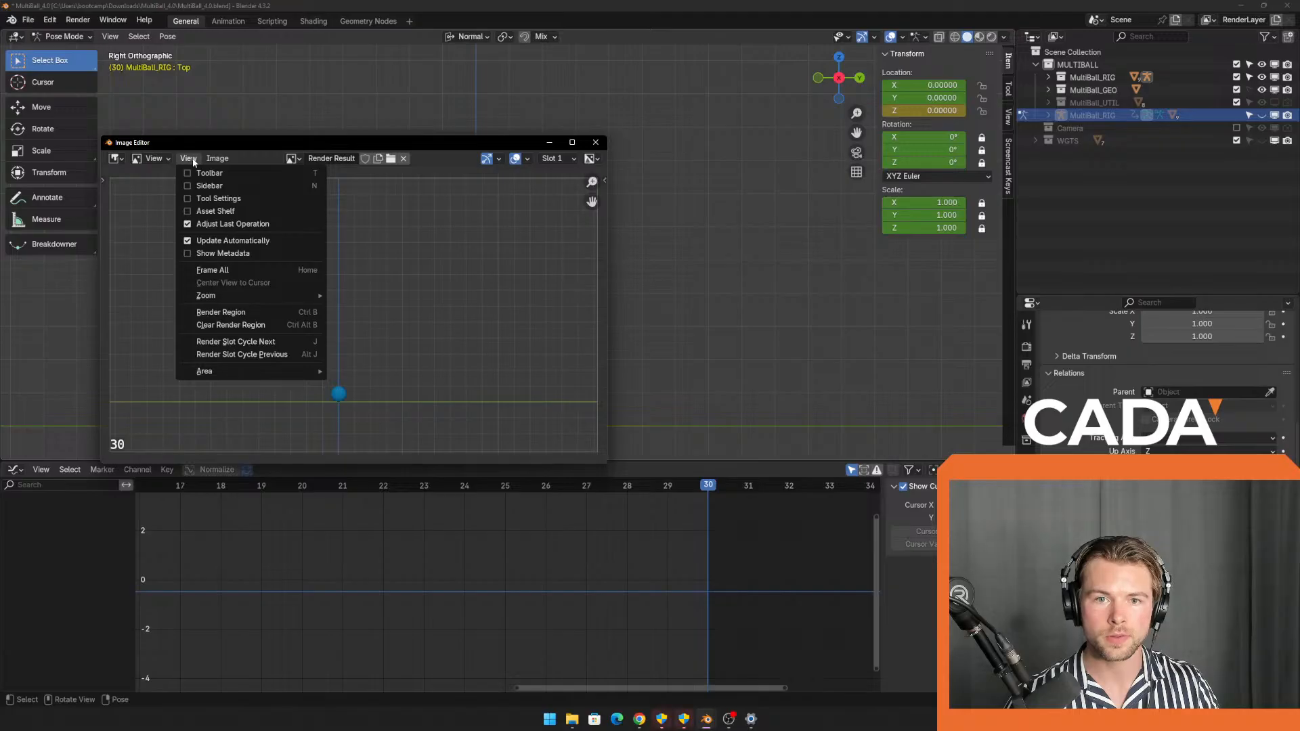
mouse_move(225, 160)
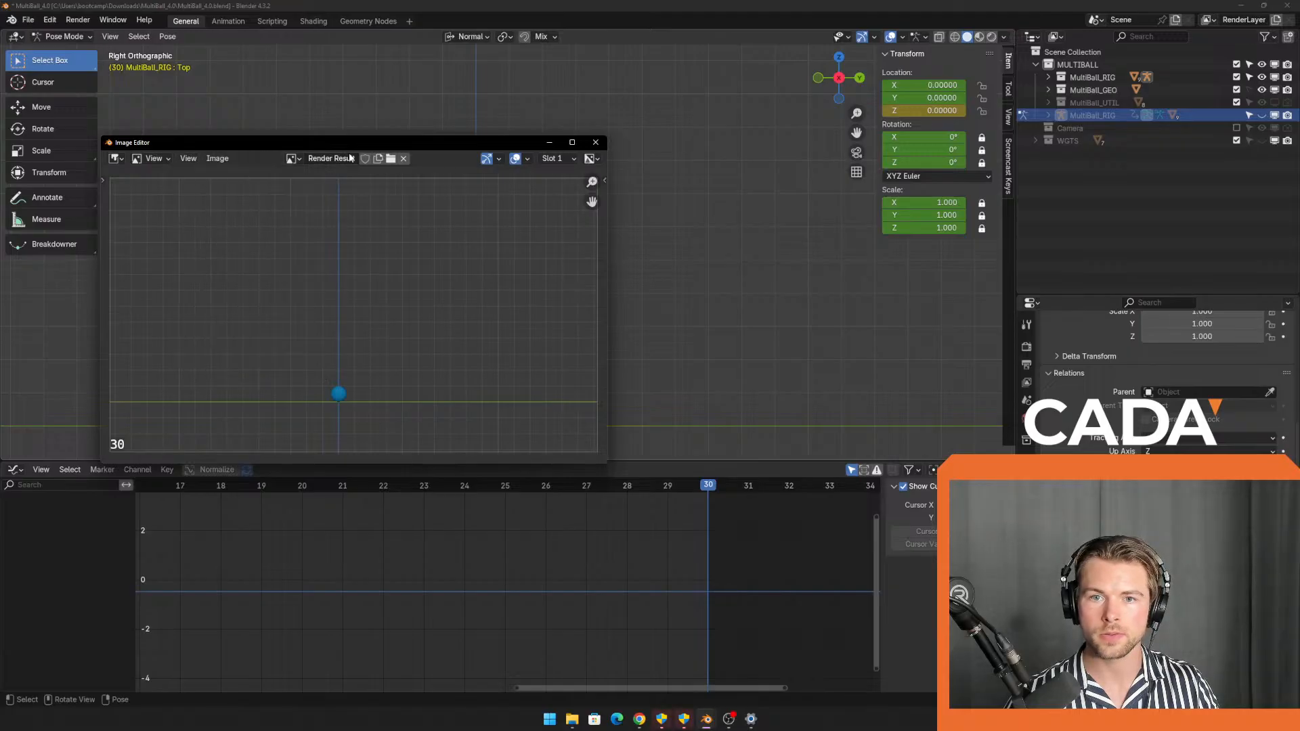
left_click_drag(359, 144, 362, 225)
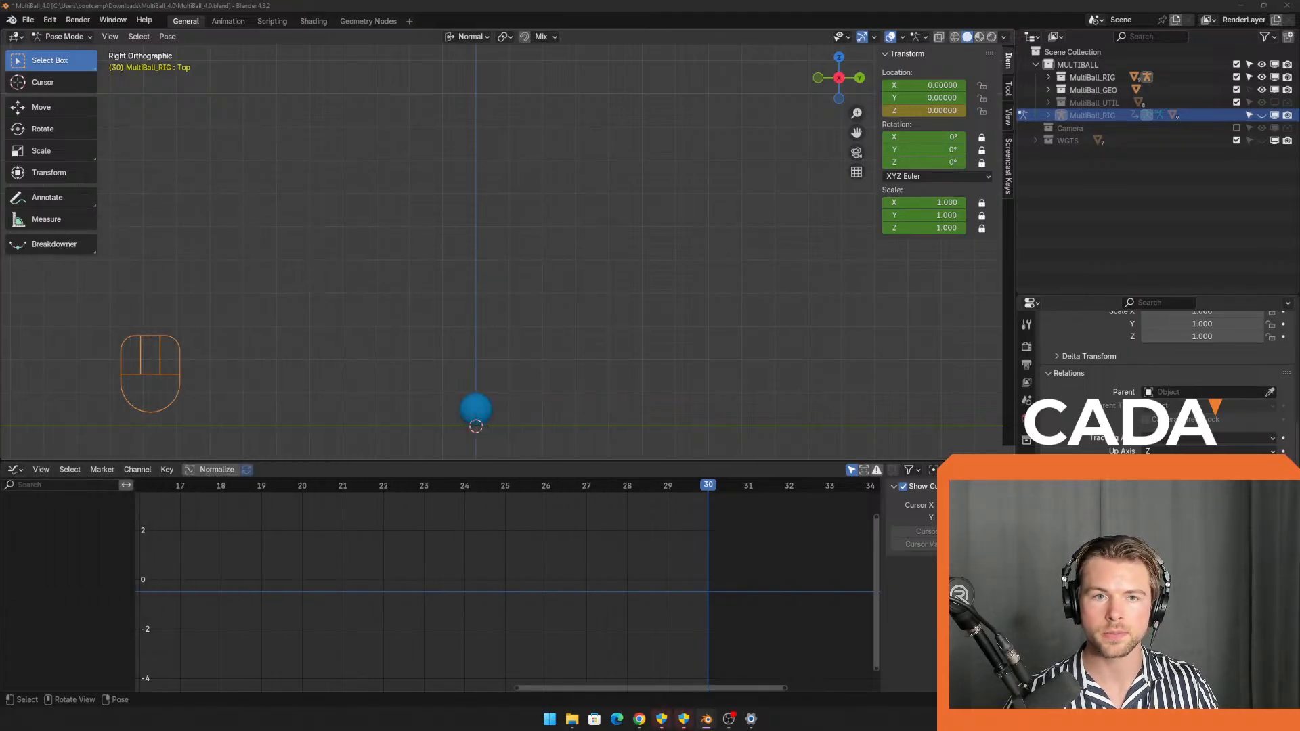
Run the viewport render of the animation again from the right orthographic view.
left_click(110, 36)
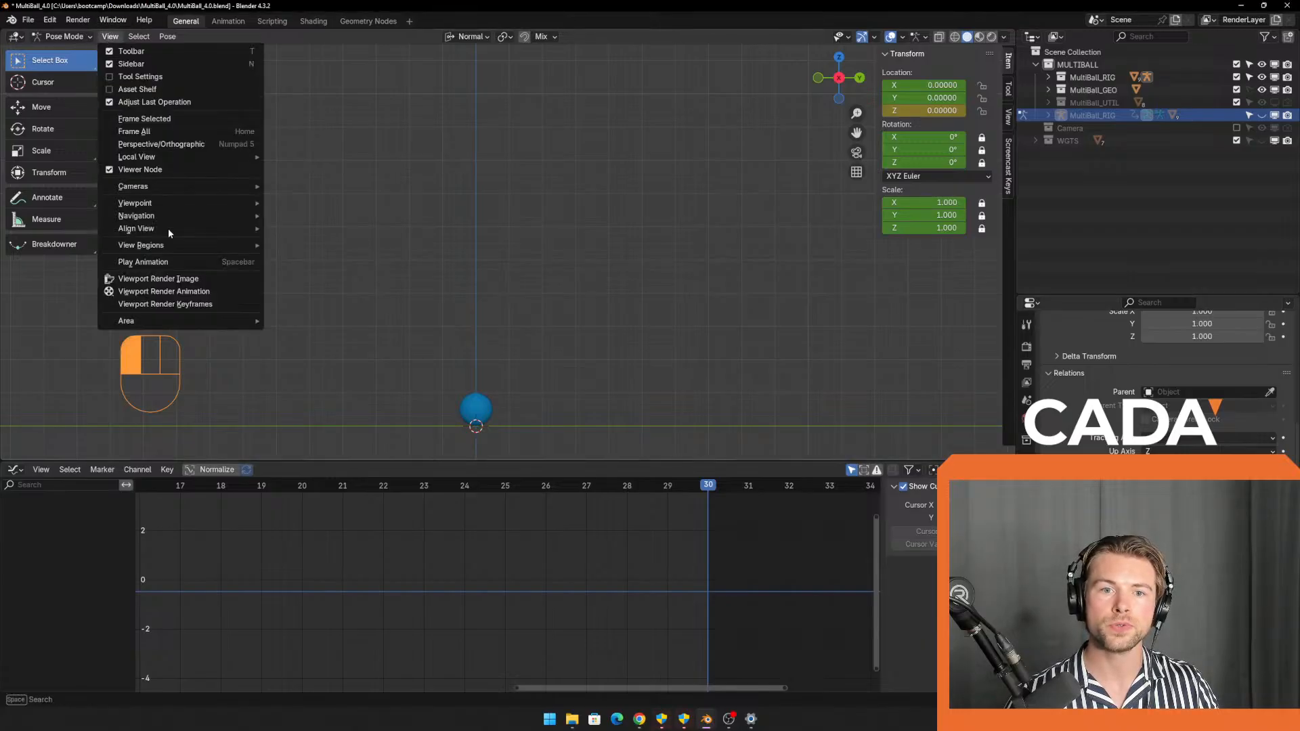
left_click_drag(168, 229, 210, 290)
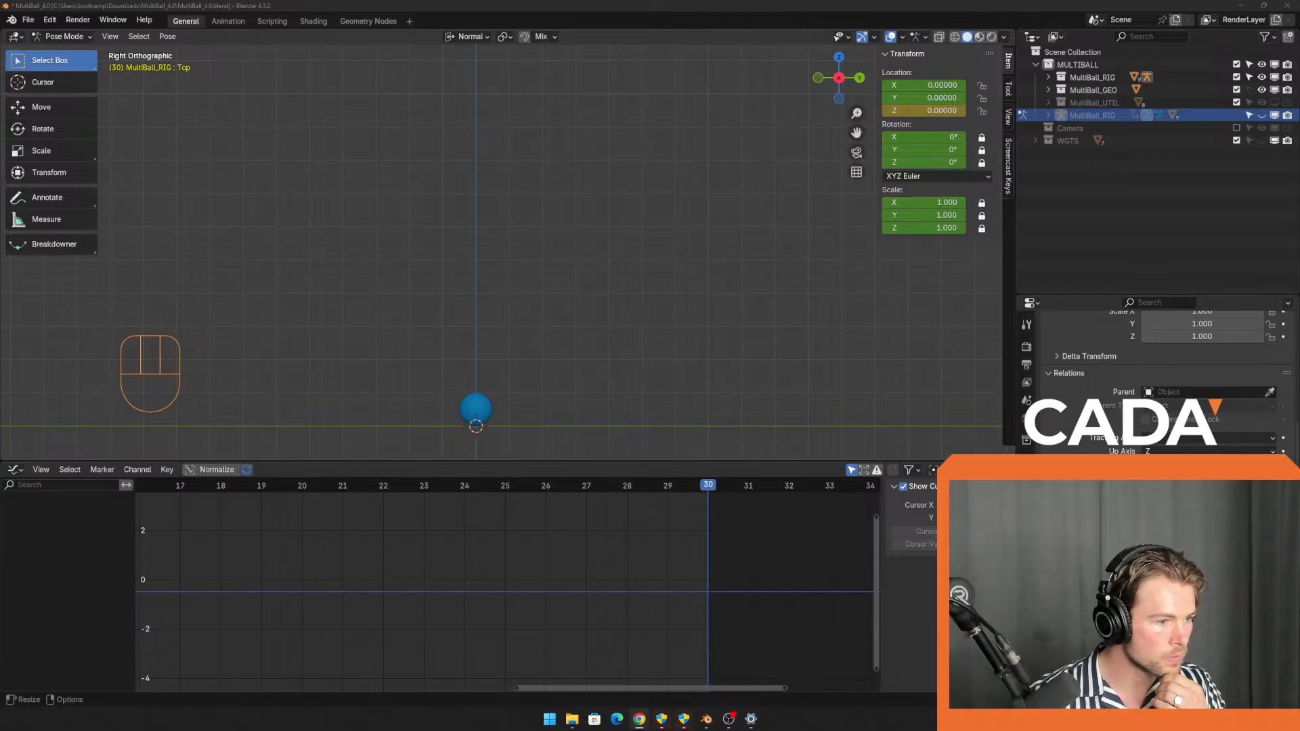
left_click(461, 374)
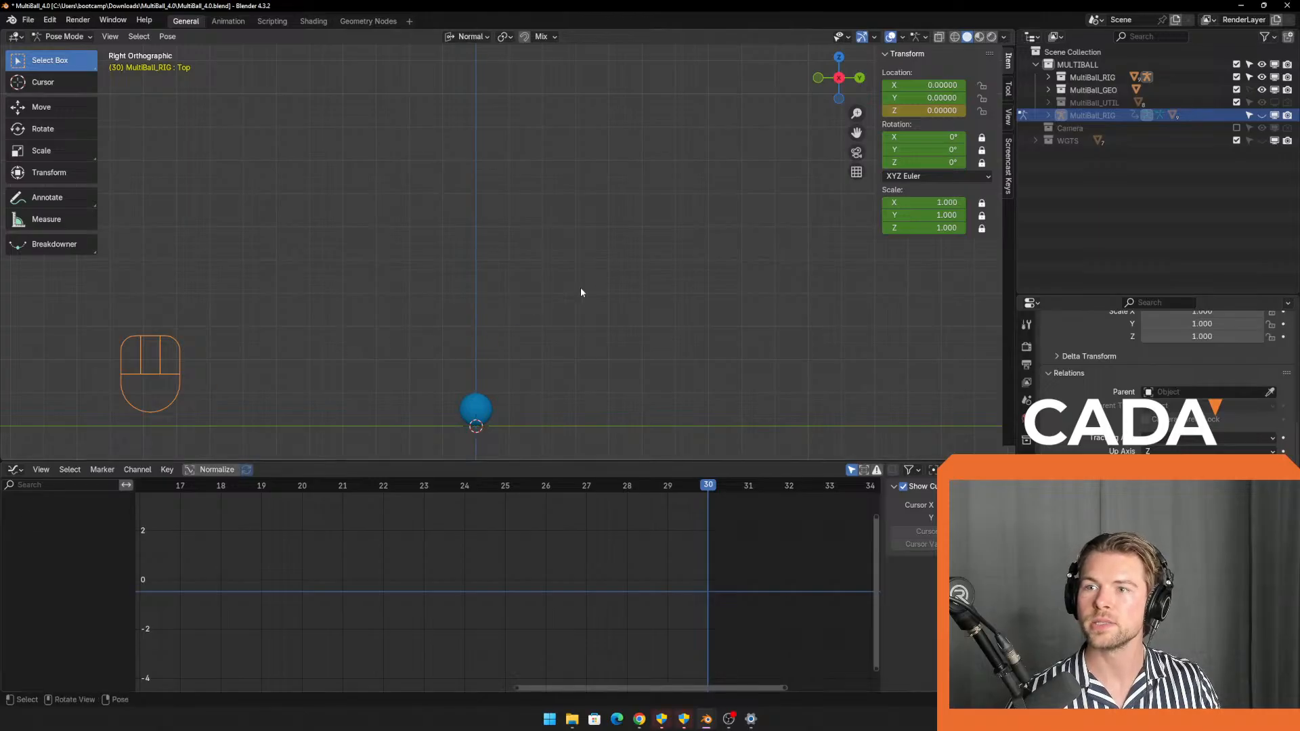
Bring the Blender Render window to the front and place it over the 3D viewport.
key("alt+Tab")
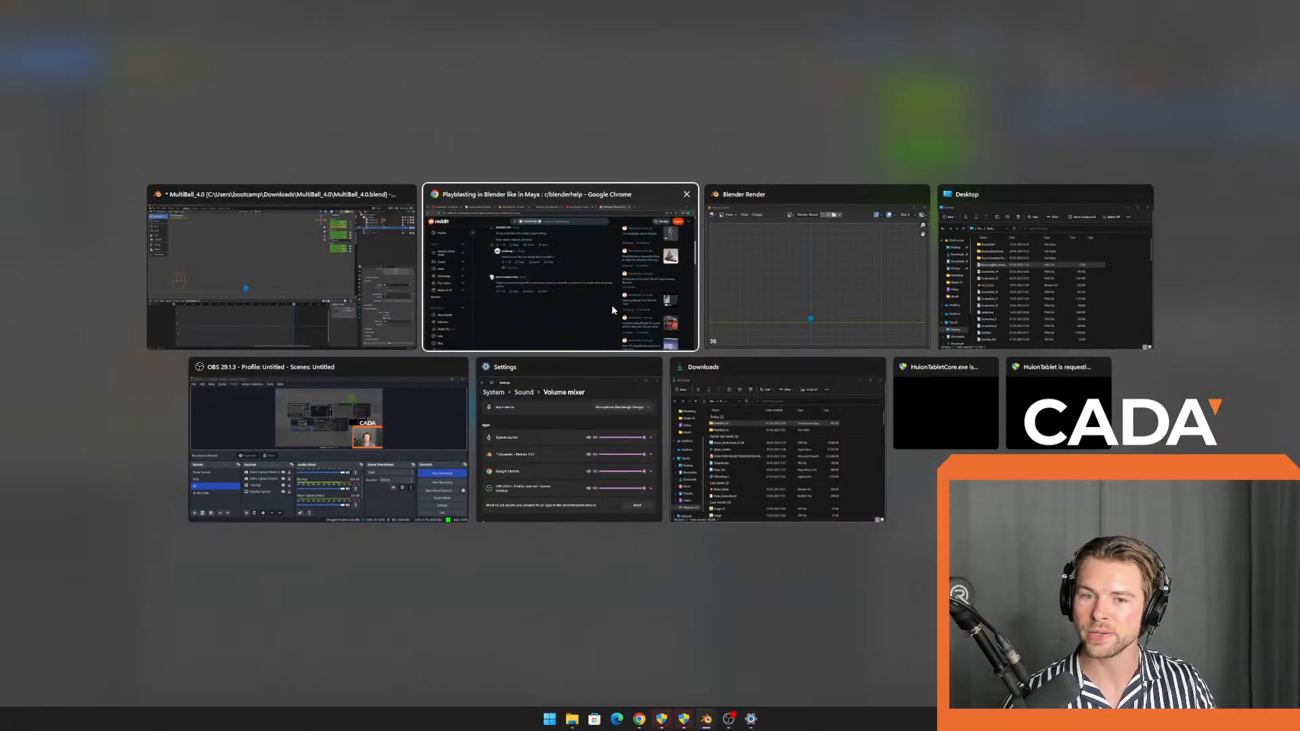
key("Escape")
key("alt+Tab")
key("alt+Tab")
key("alt+Tab")
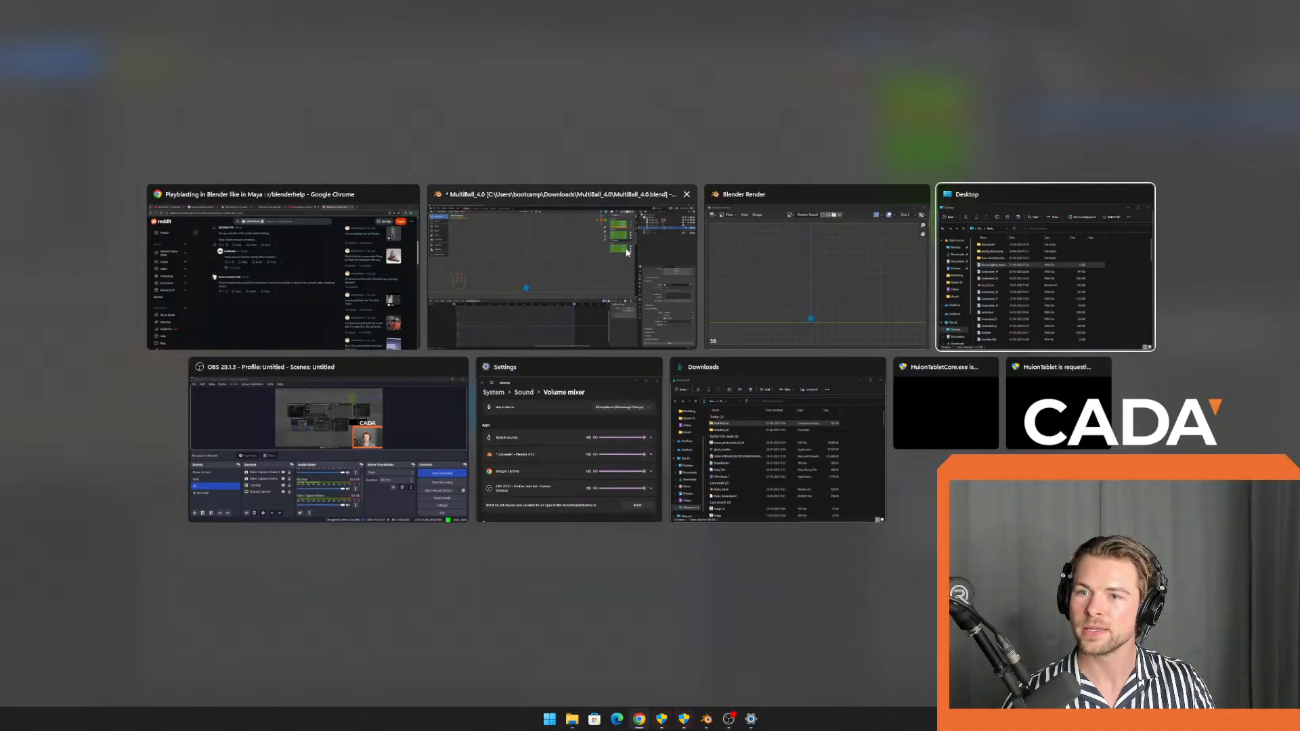
left_click(782, 273)
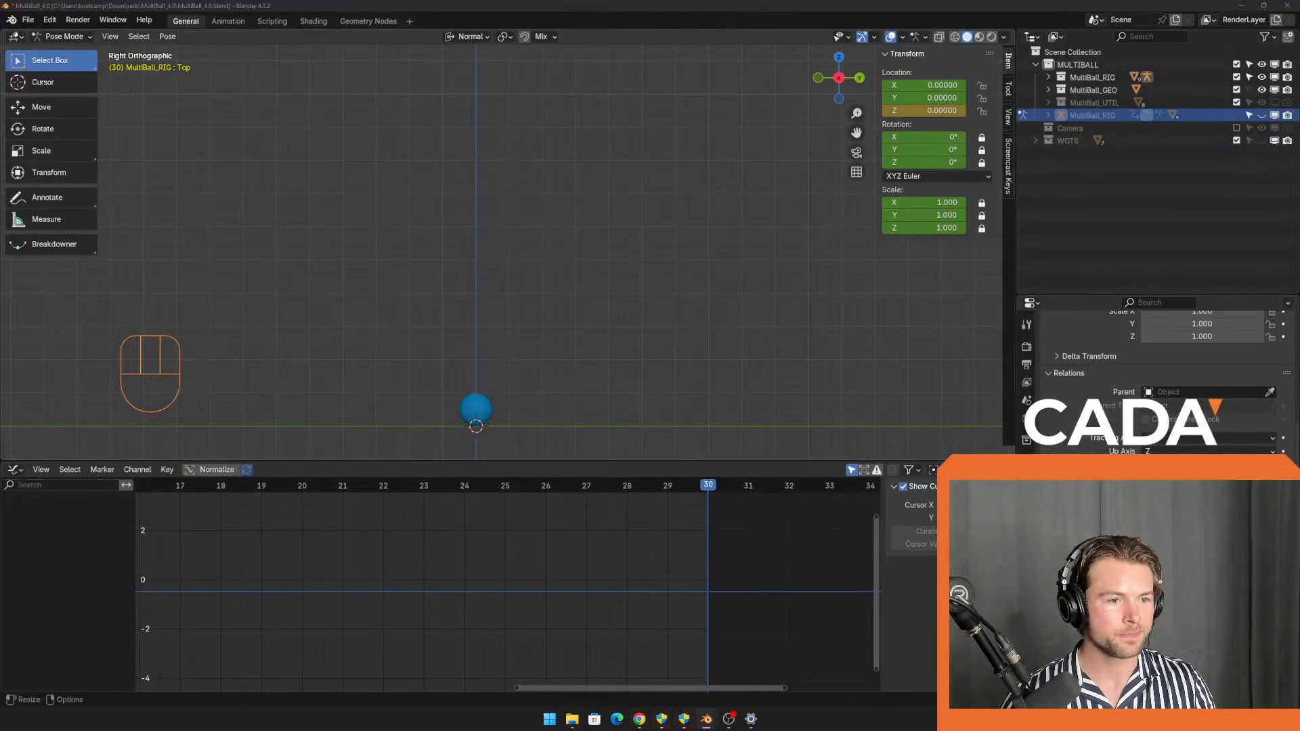
left_click_drag(393, 3, 465, 120)
Examine the render window's slot, display channel, overlay, gizmo and image options, and inspect the rendered frame at different zoom levels.
left_click(589, 133)
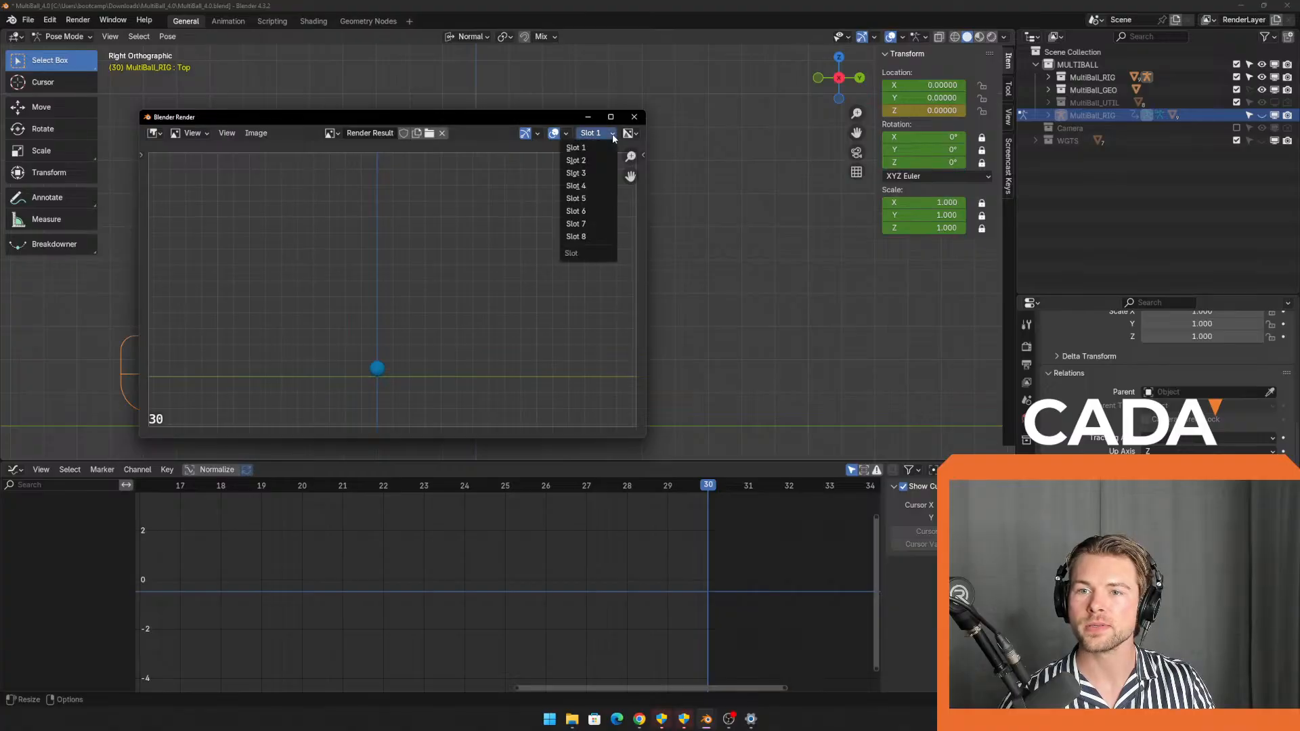
left_click(612, 133)
left_click(630, 134)
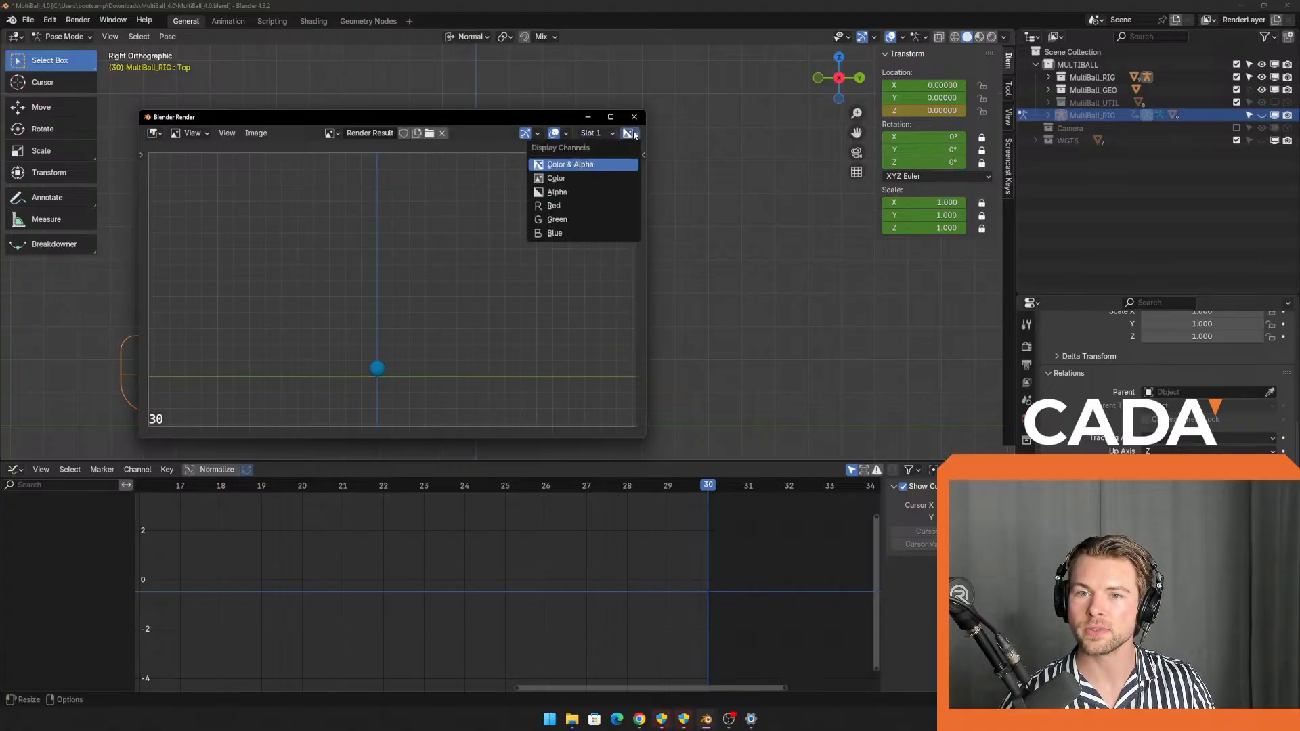
left_click(634, 133)
left_click(568, 133)
left_click(567, 134)
left_click(537, 134)
left_click(537, 133)
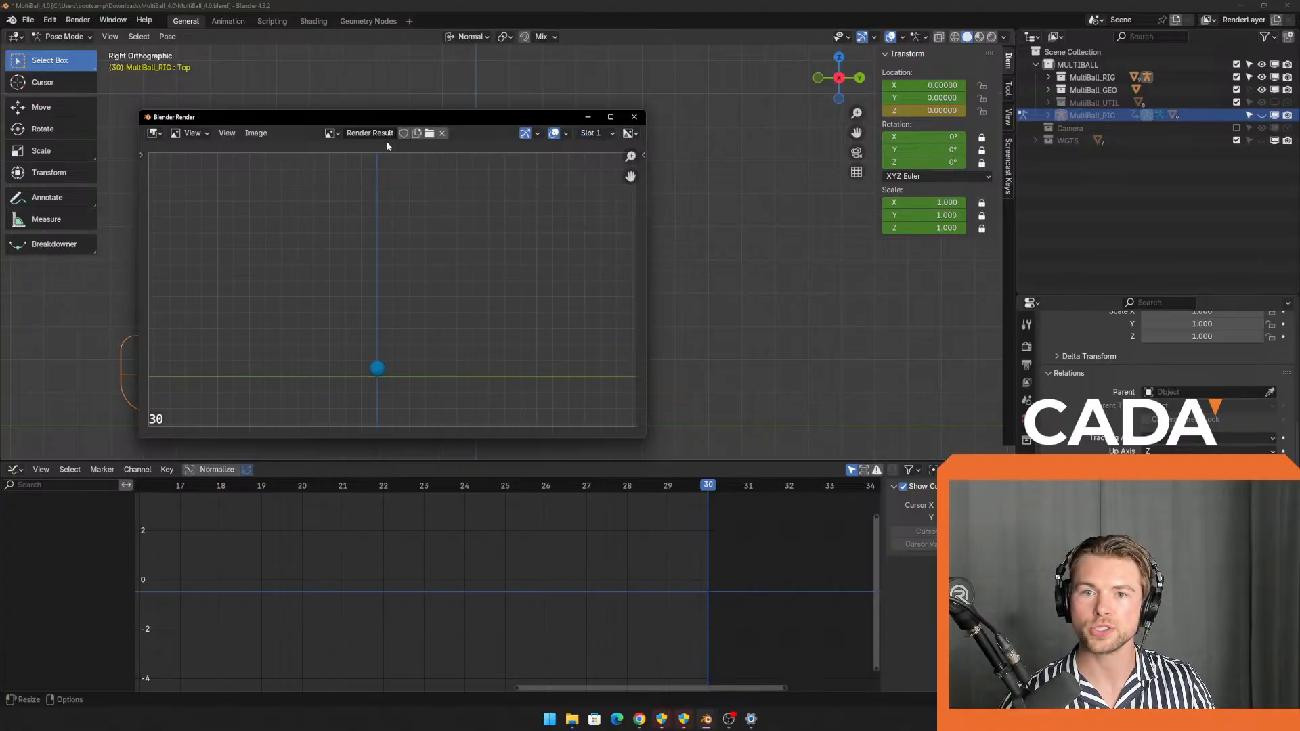
left_click(331, 133)
left_click(334, 134)
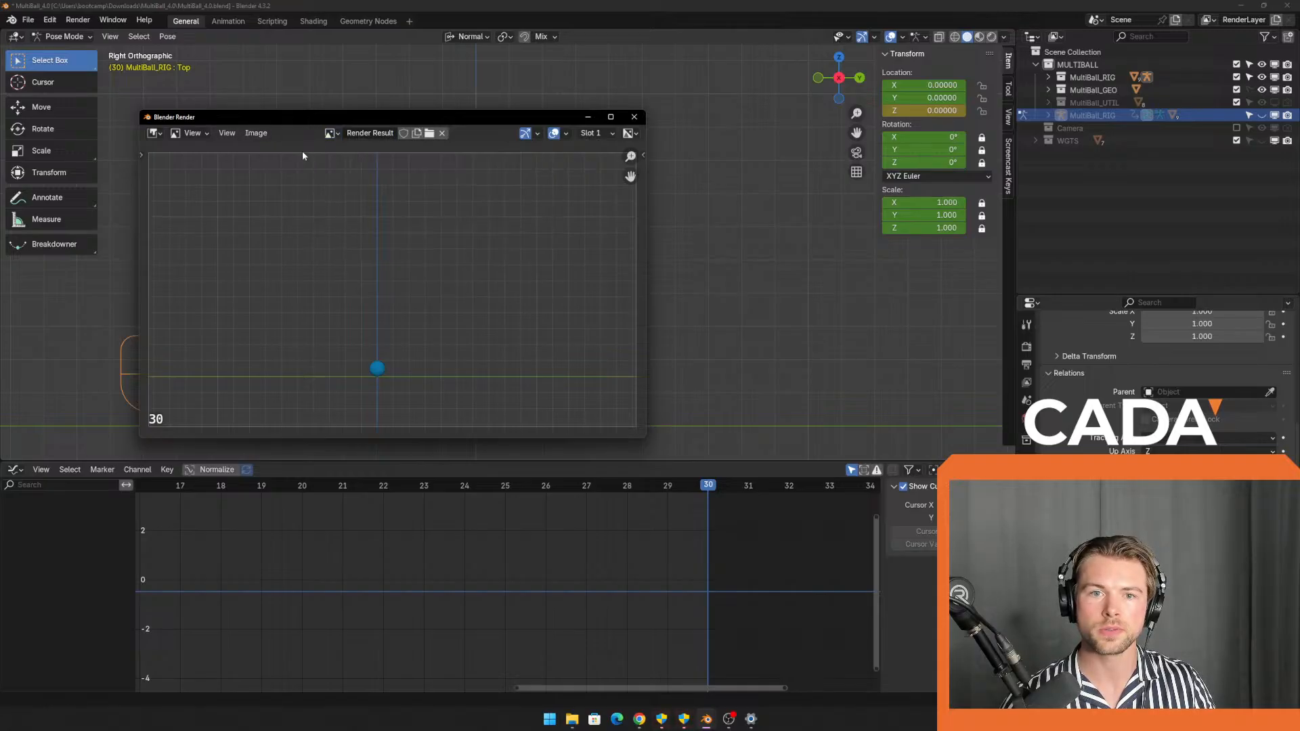
scroll(174, 410, "down", 4)
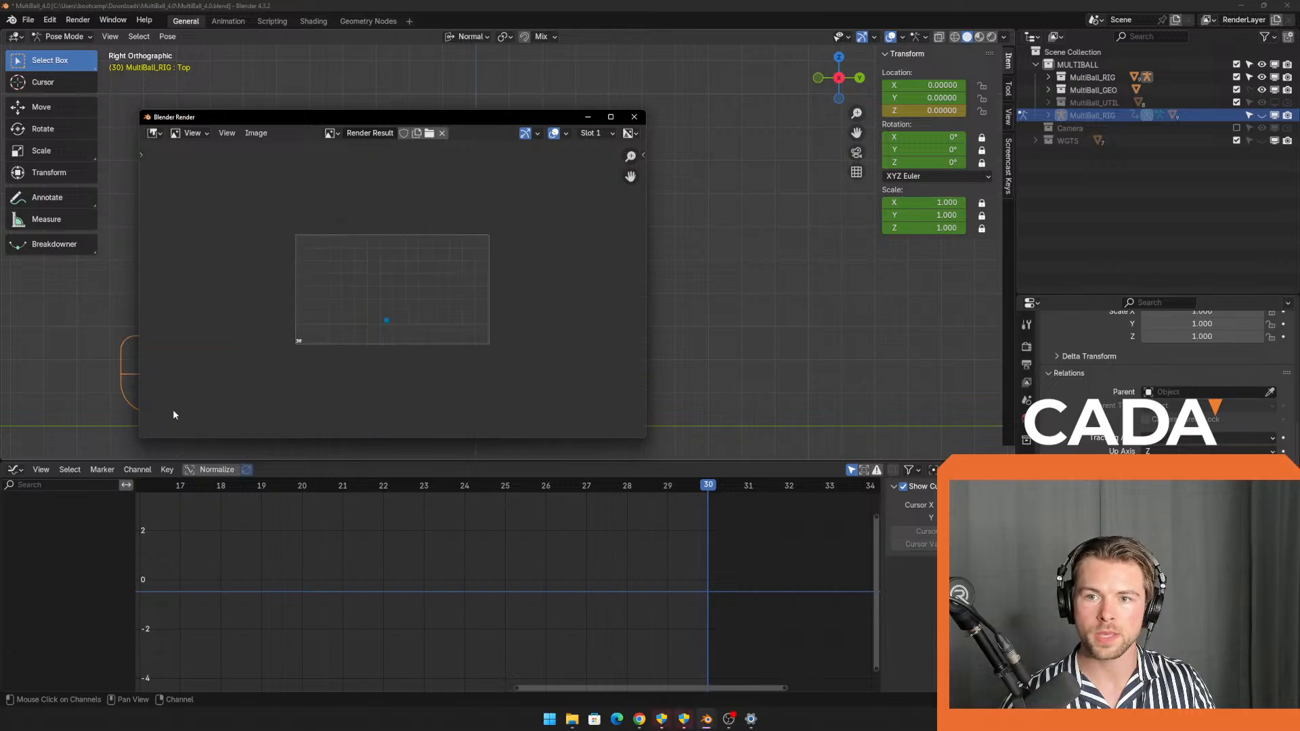
scroll(221, 380, "up", 5)
scroll(214, 327, "down", 2)
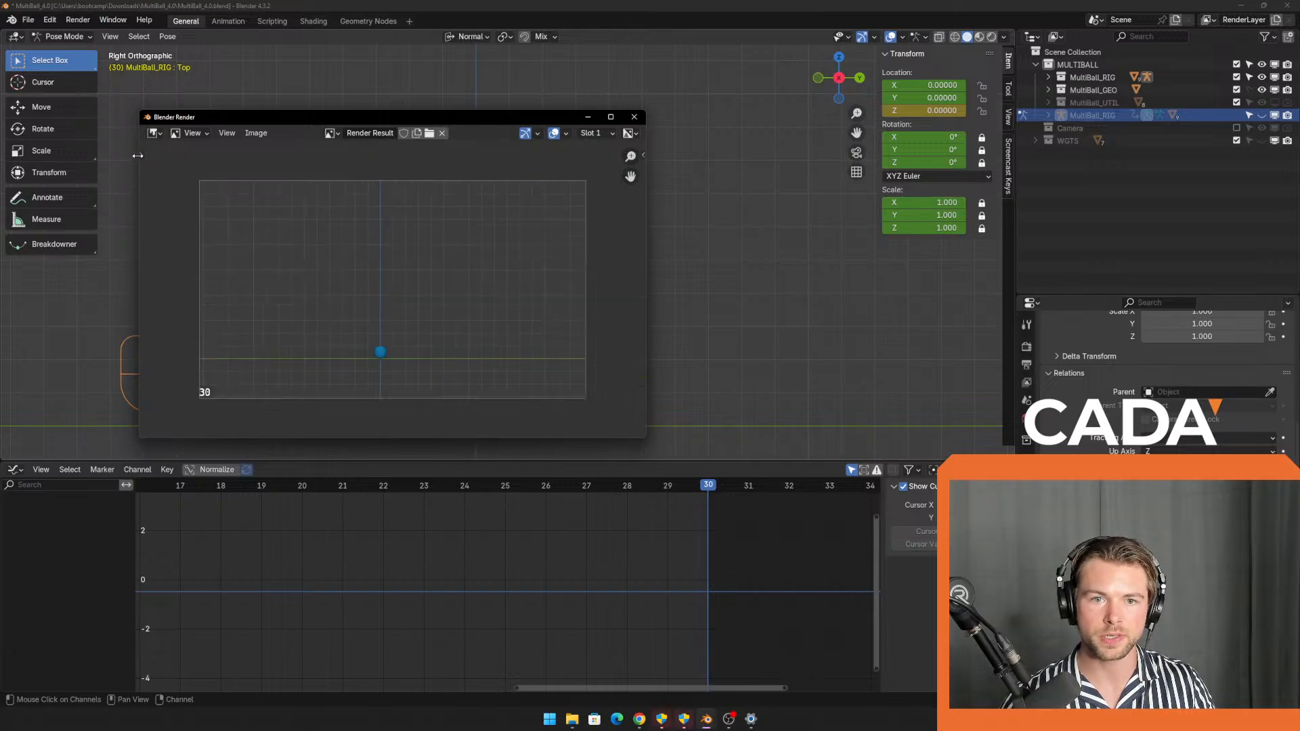
Try the Movie Clip Editor and the 3D Viewport as editor types for the render window.
left_click(143, 155)
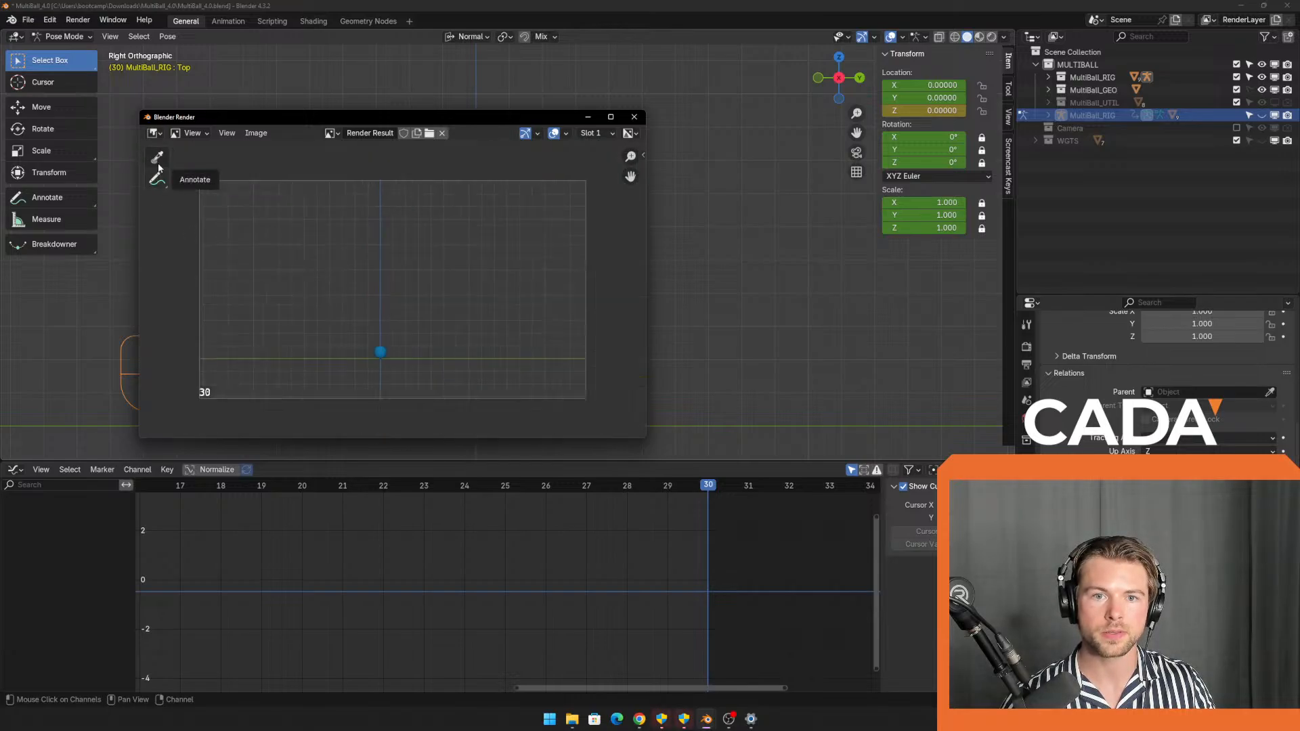
left_click(153, 133)
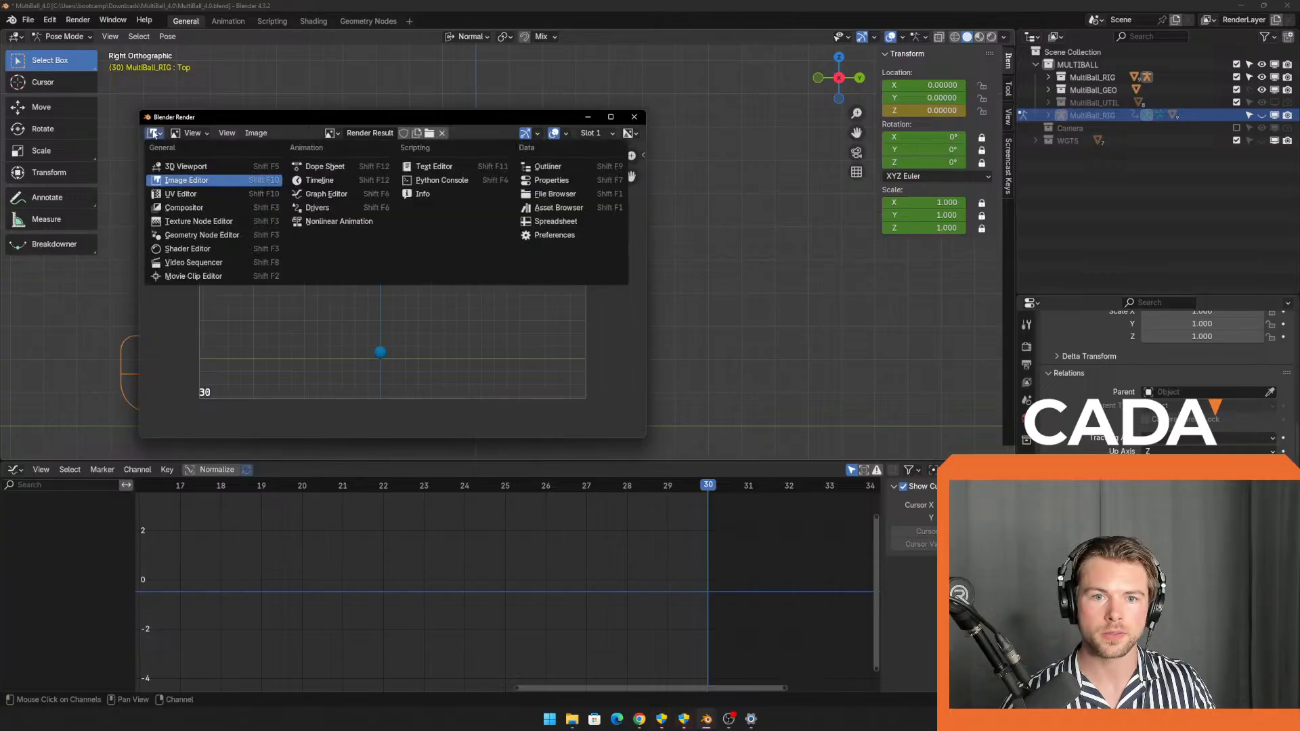
left_click(196, 275)
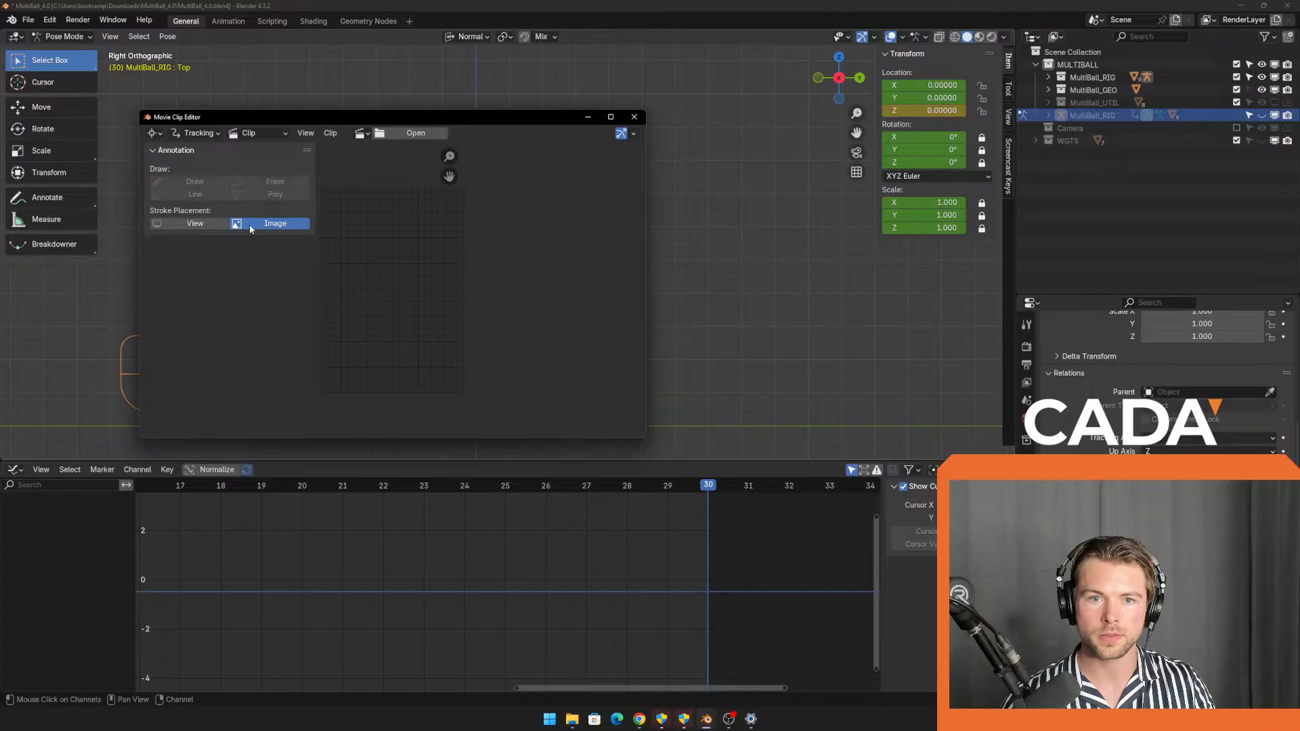
left_click(357, 133)
left_click(153, 133)
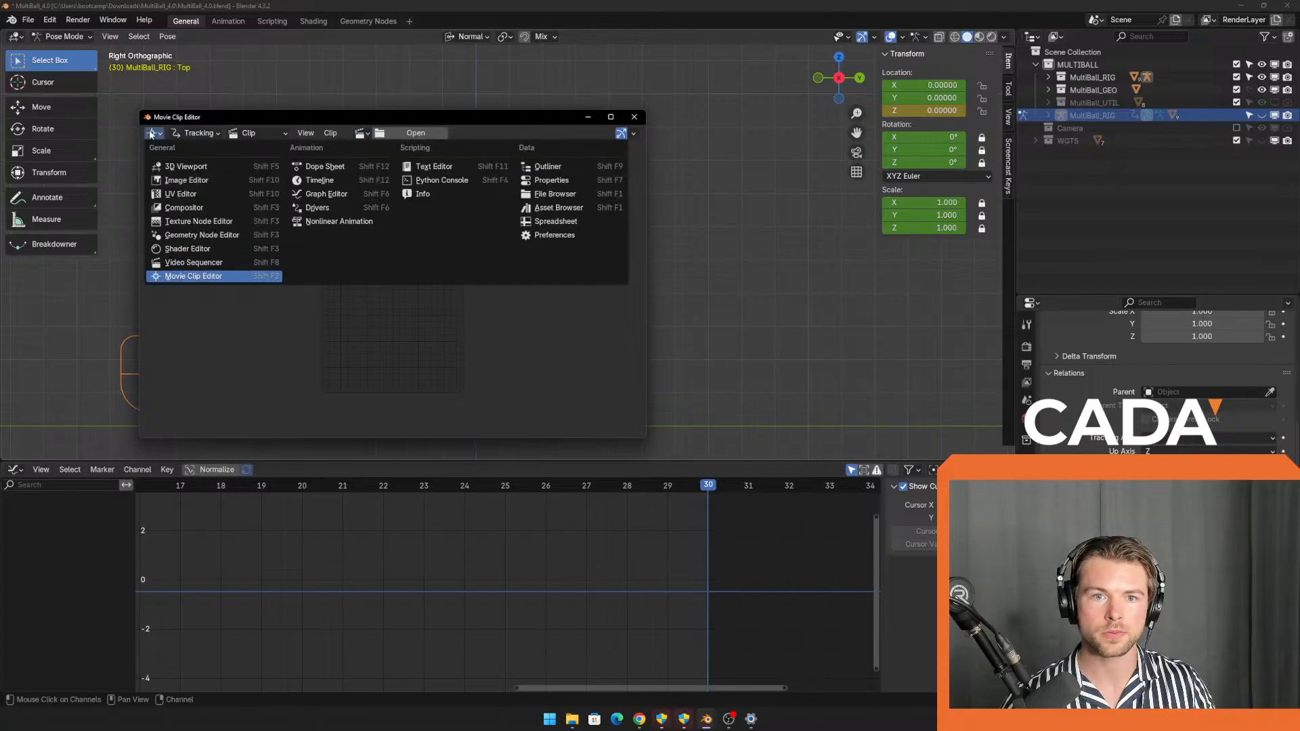
left_click(203, 167)
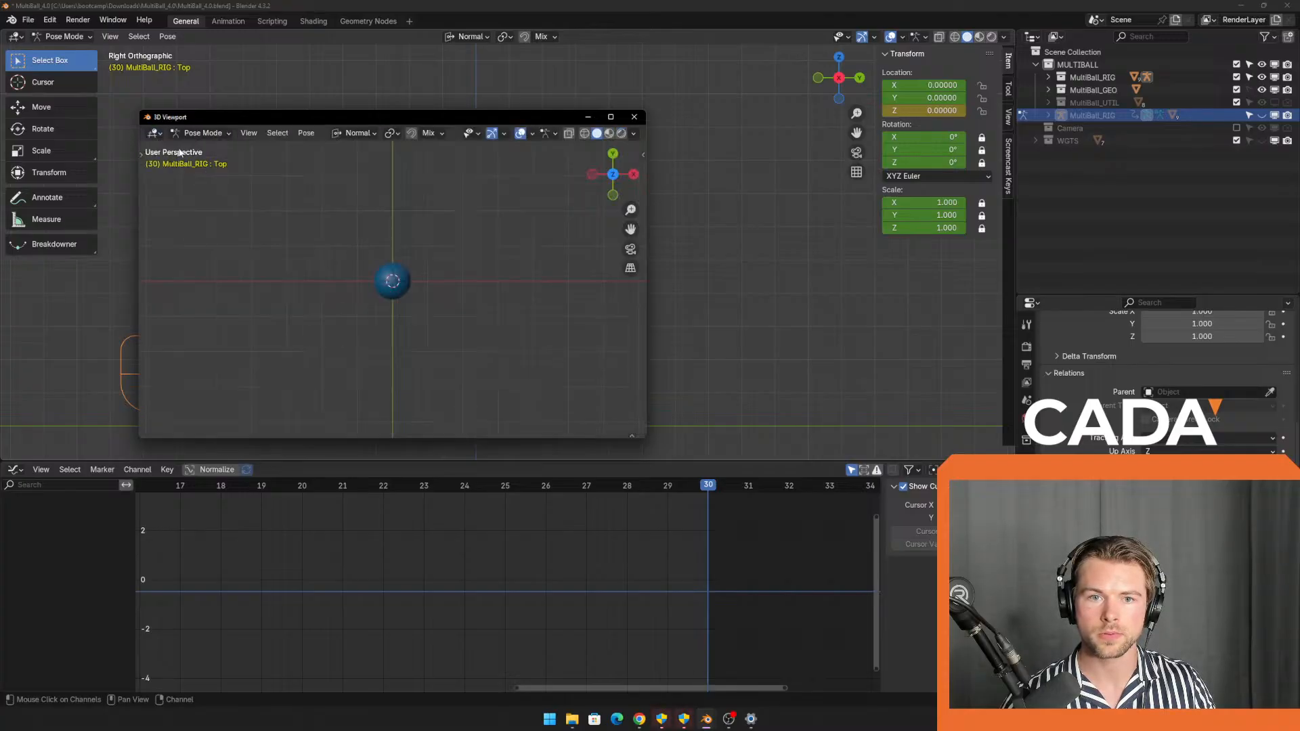
Change the render window to the Video Sequencer and fit the whole image strip on channel 1 in view.
left_click(155, 133)
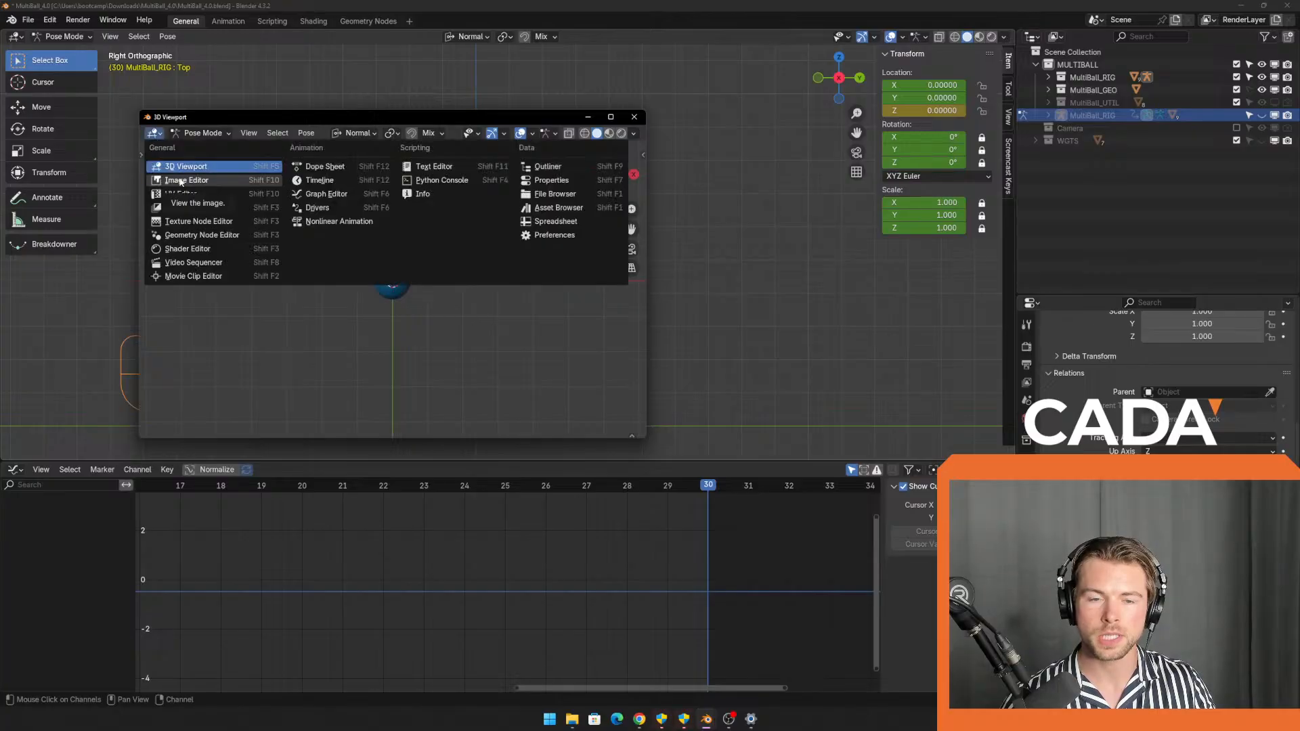
left_click(196, 263)
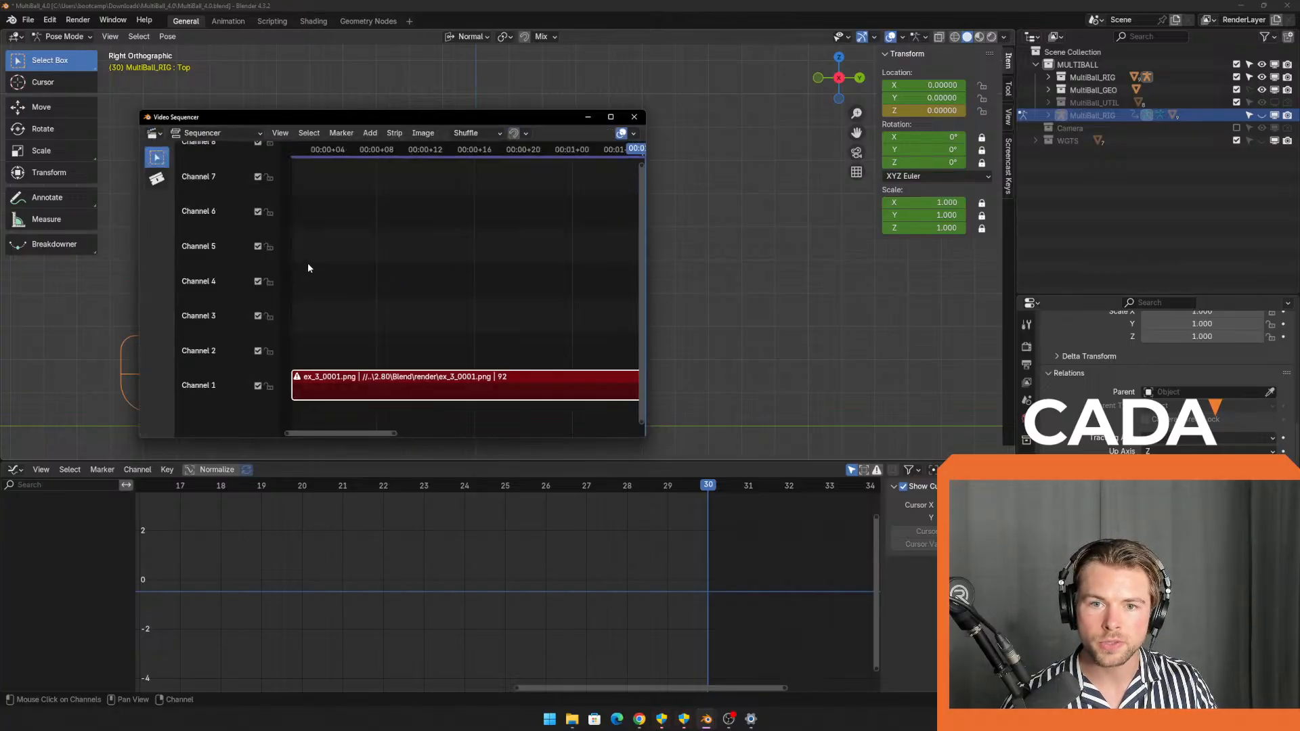
scroll(501, 325, "down", 8)
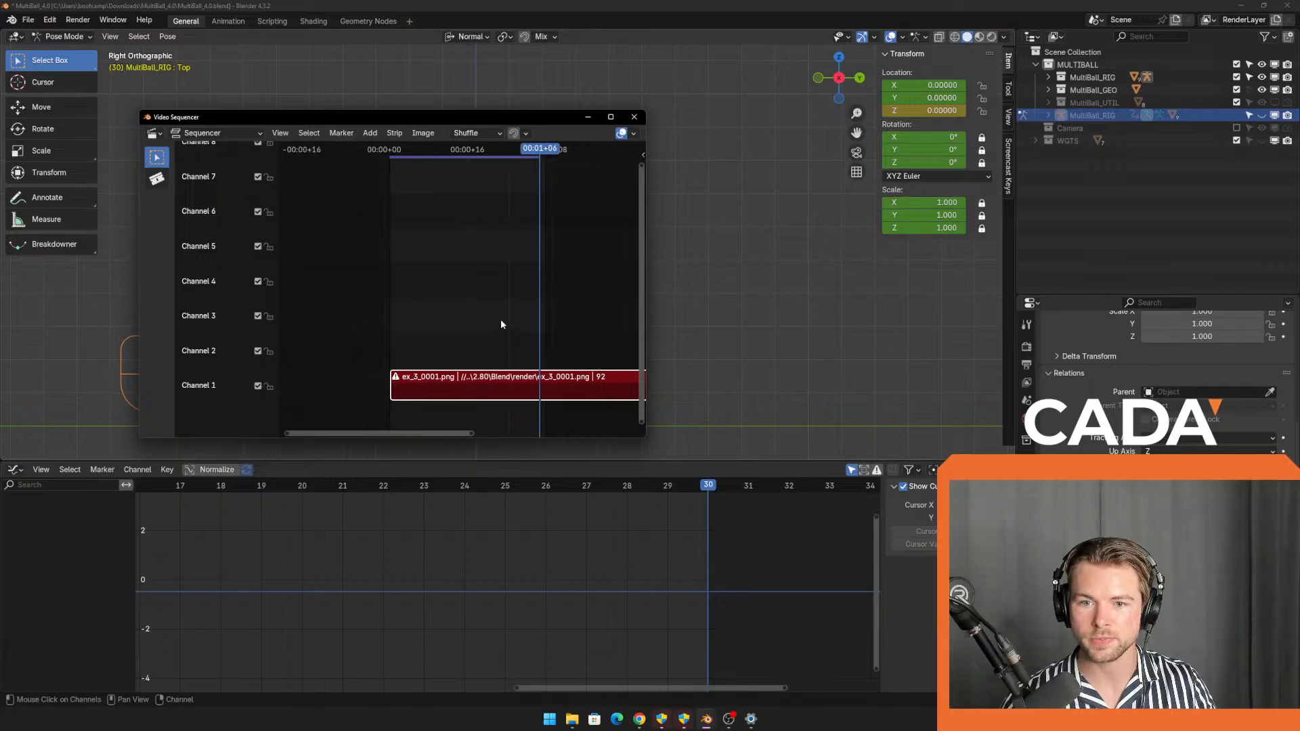
scroll(509, 329, "down", 3)
left_click_drag(476, 432, 550, 433)
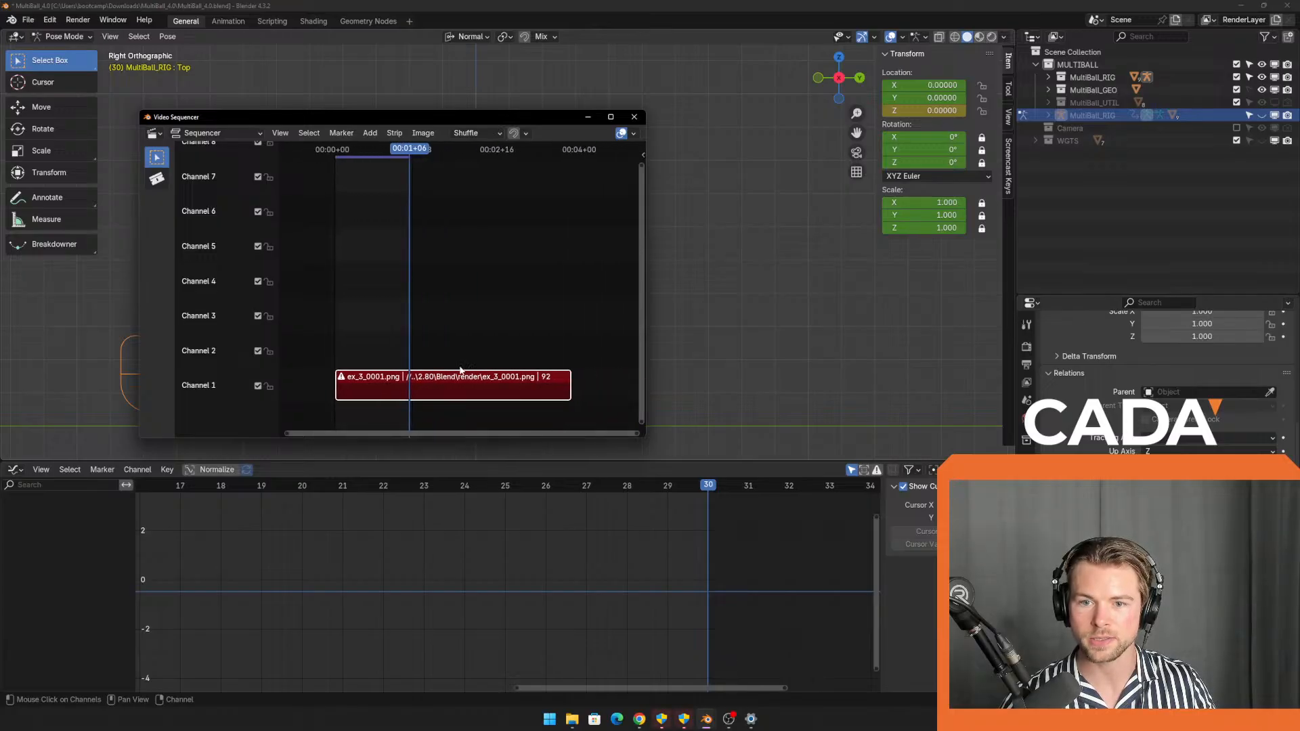
Examine the Video Sequencer's marker, strip and add options for a way to load a movie.
right_click(444, 385)
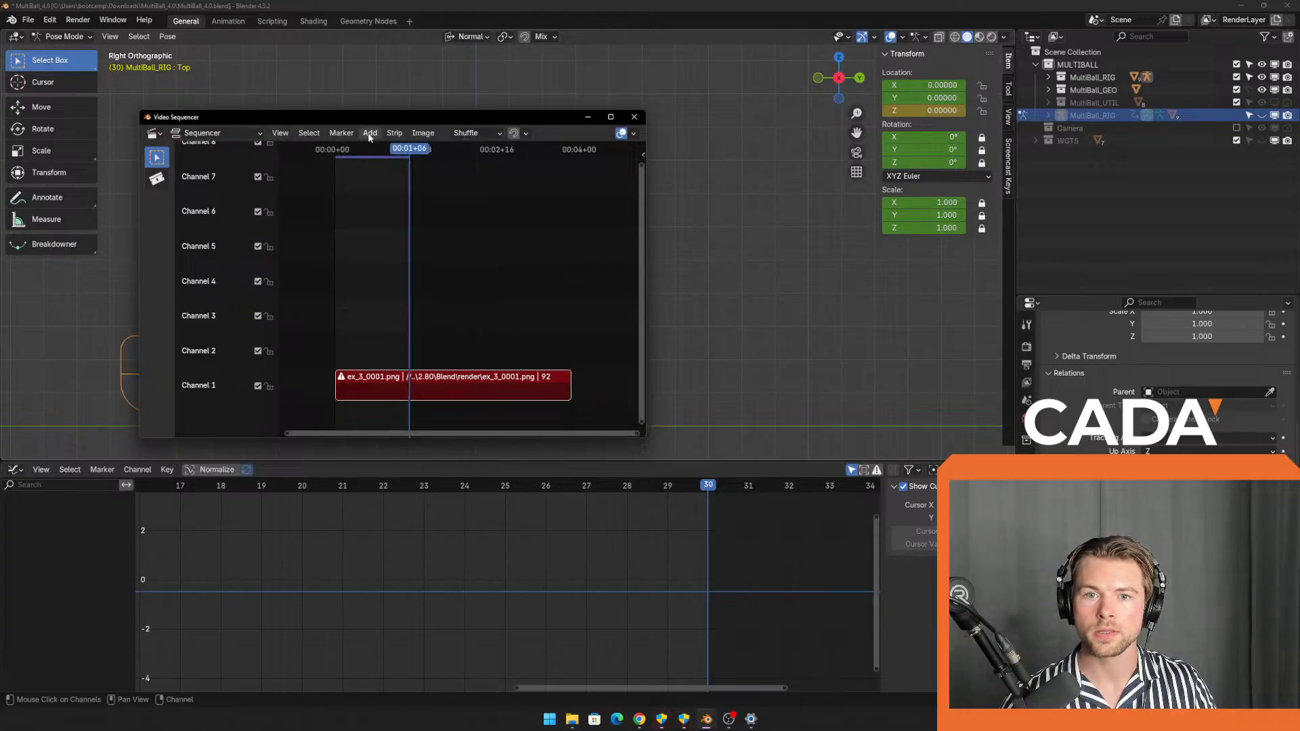
left_click(309, 132)
mouse_move(327, 132)
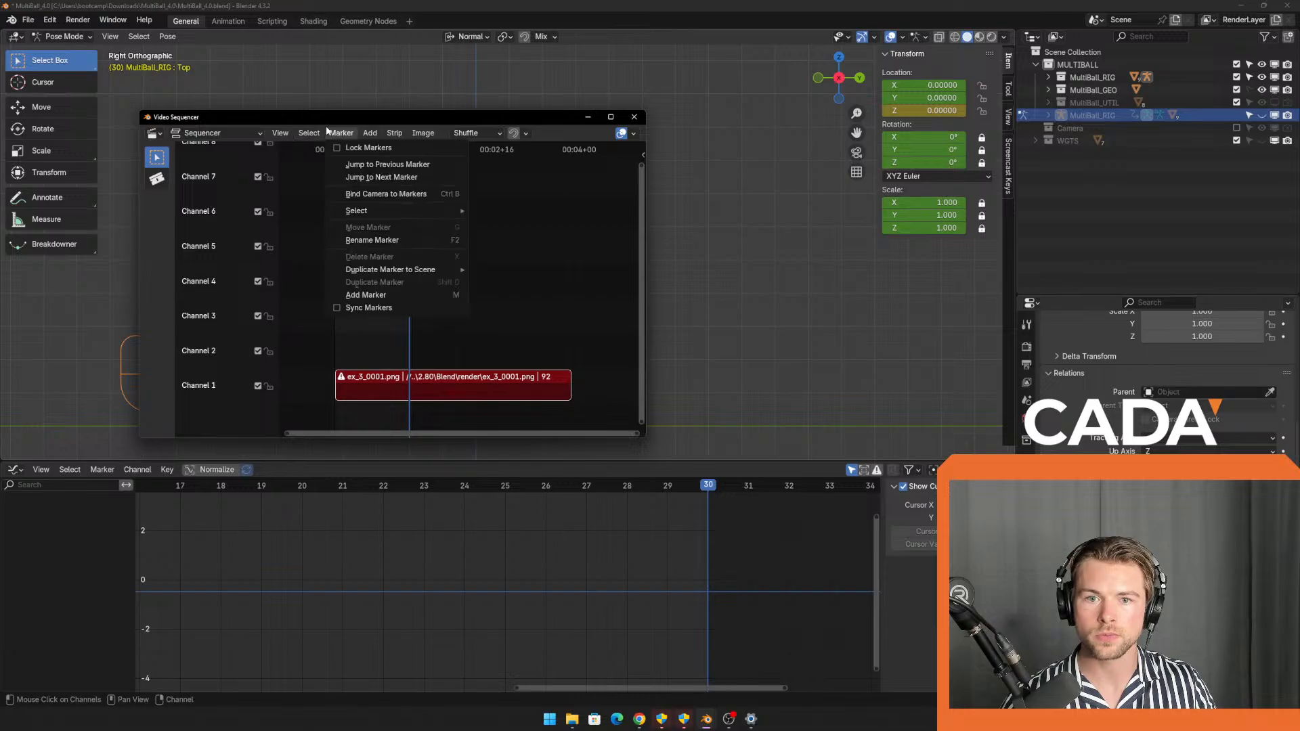
mouse_move(370, 132)
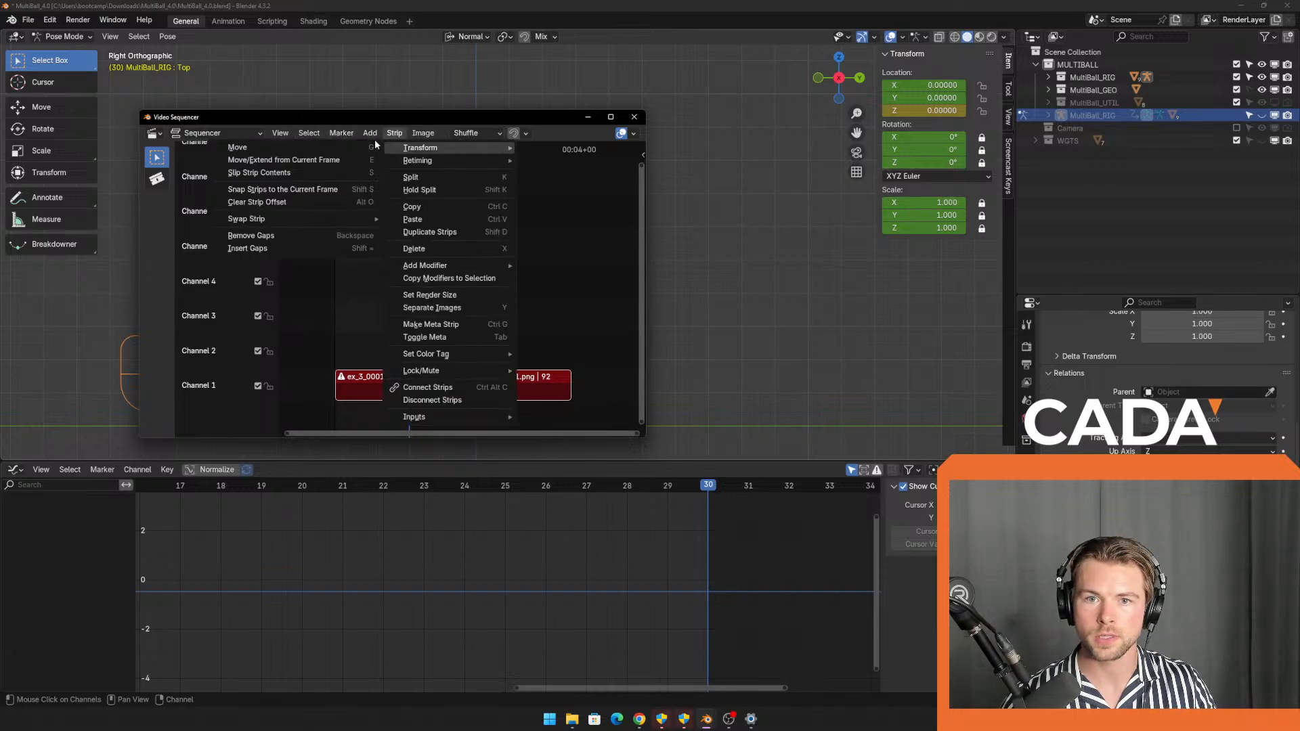
mouse_move(384, 155)
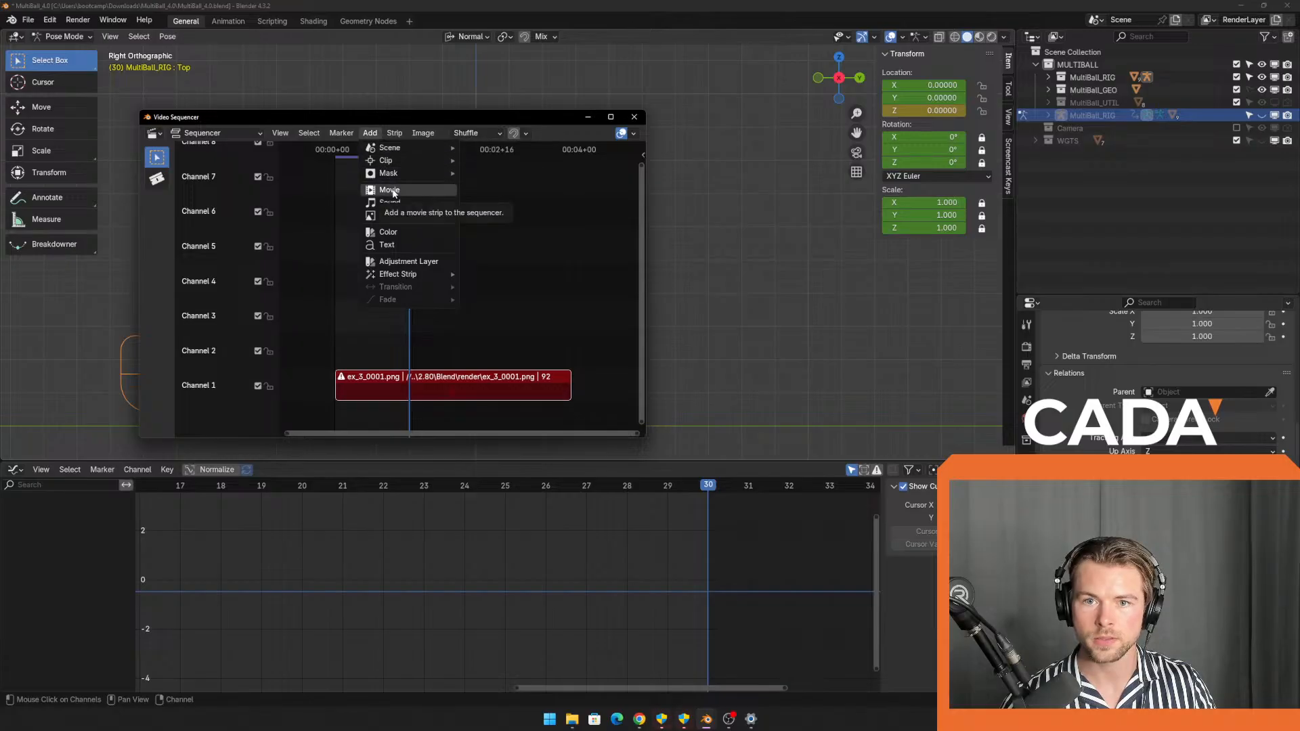
mouse_move(420, 135)
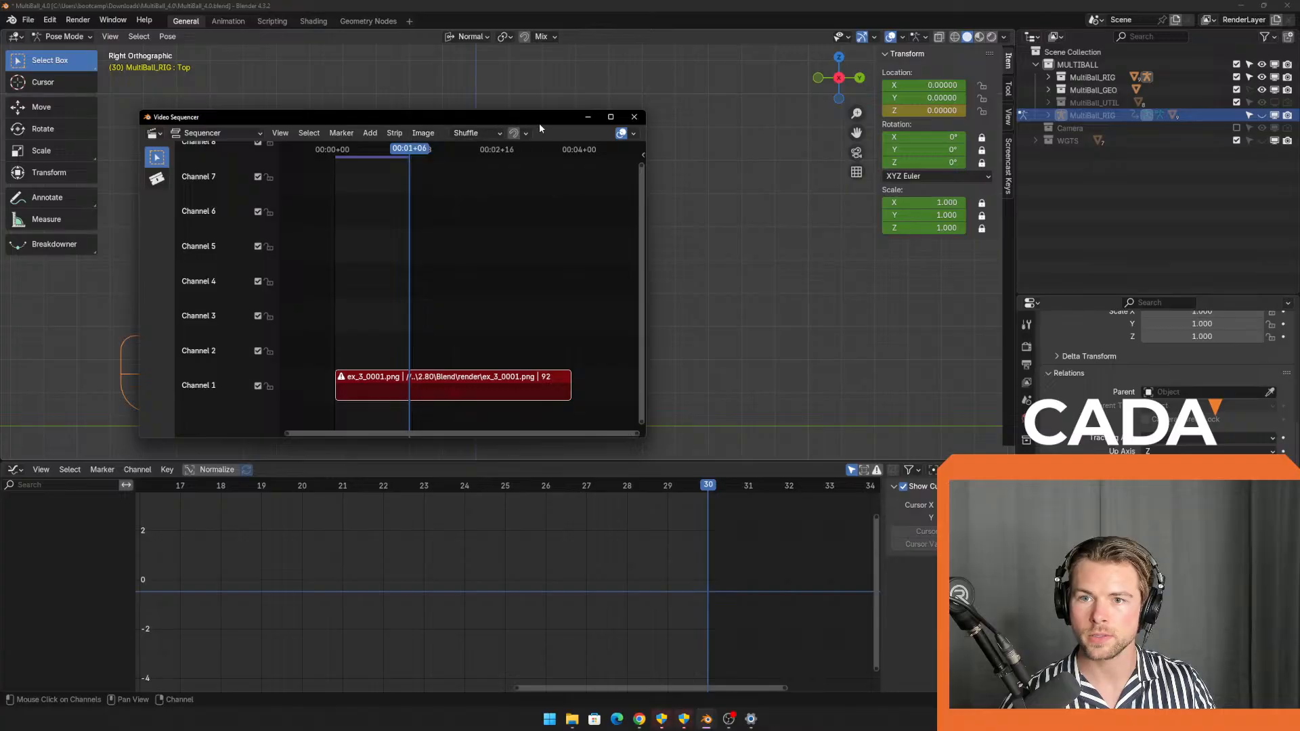
Play the animation briefly in the Video Sequencer, scrub to 00:03+03 and inspect the image strip on channel 1.
left_click(213, 135)
left_click(157, 134)
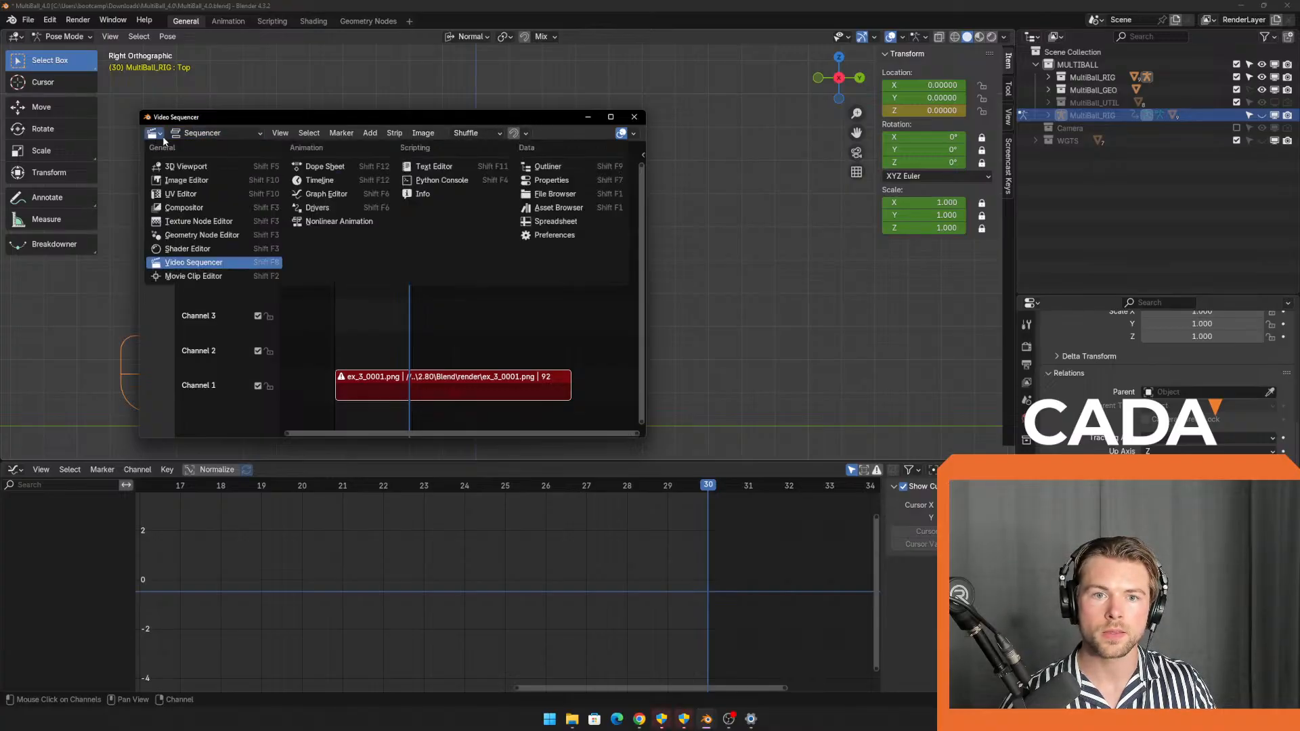
left_click(157, 177)
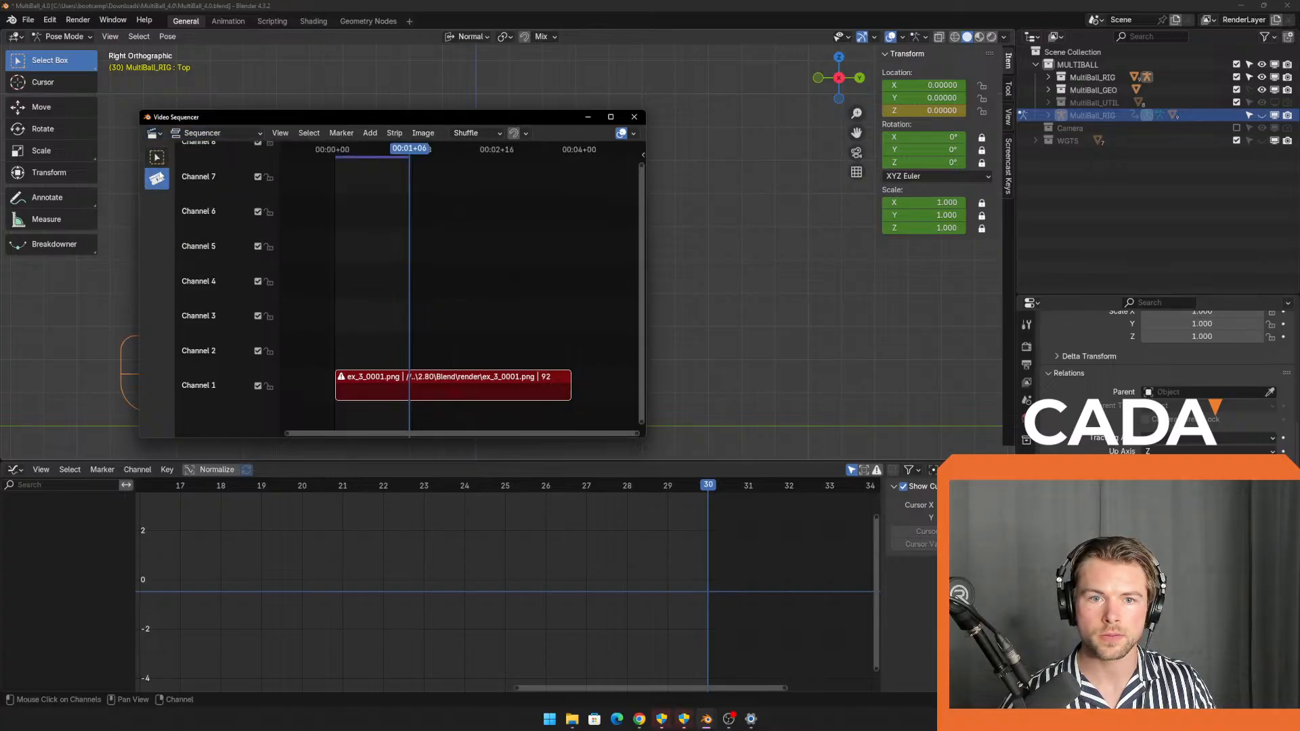
left_click(157, 160)
key("space")
key("space")
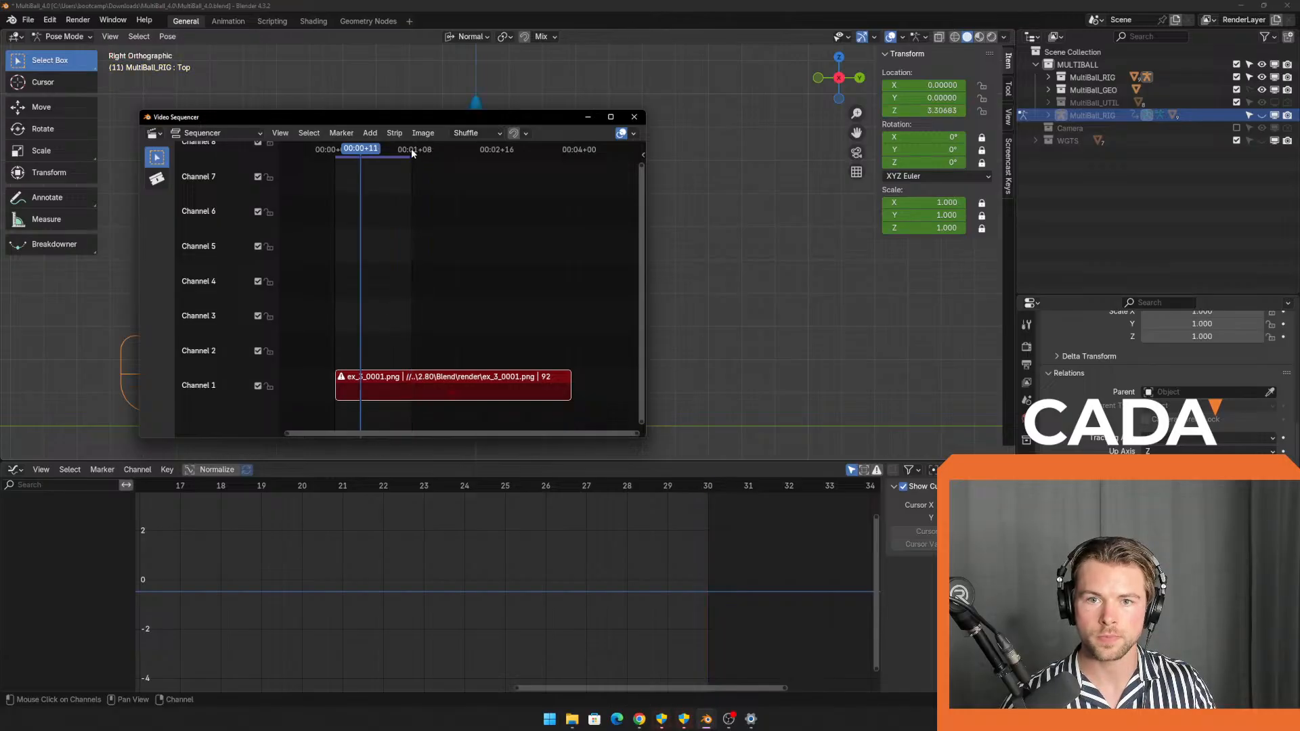
left_click_drag(429, 152, 525, 170)
left_click_drag(495, 119, 474, 147)
scroll(535, 213, "up", 9)
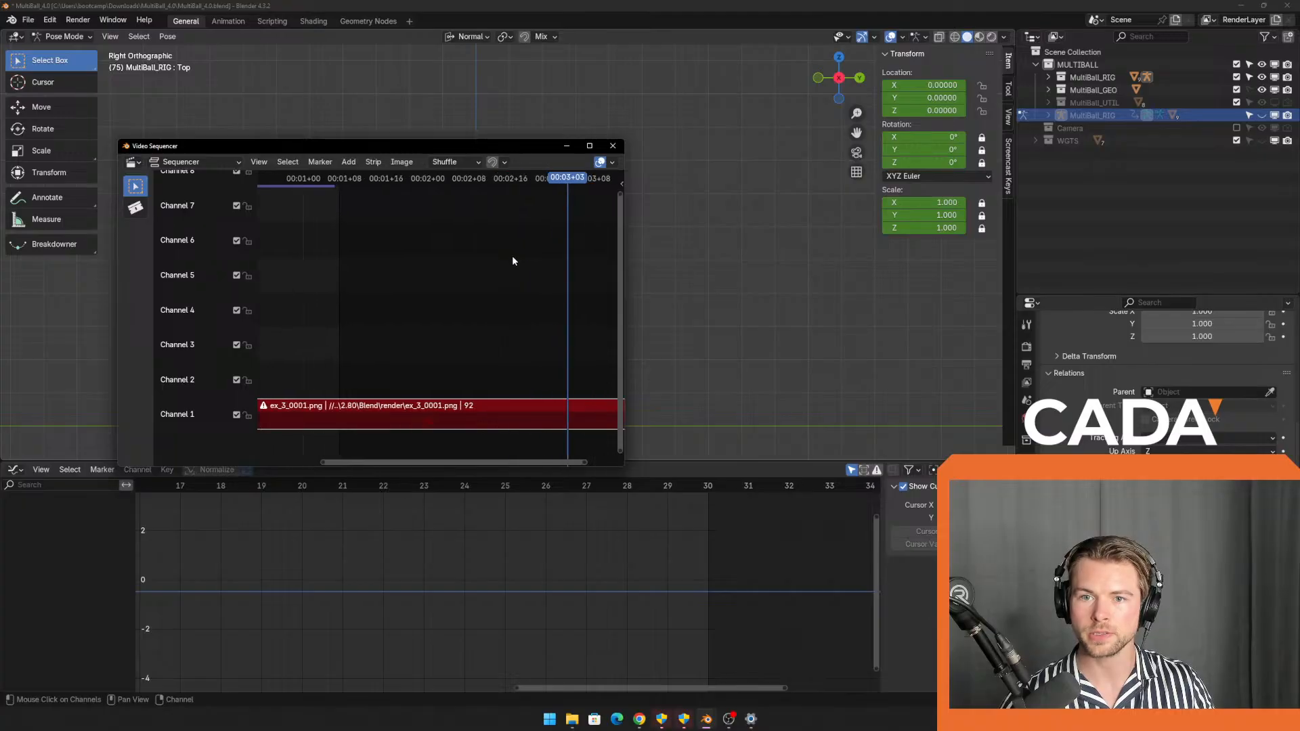
scroll(501, 265, "down", 11)
left_click_drag(452, 145, 440, 152)
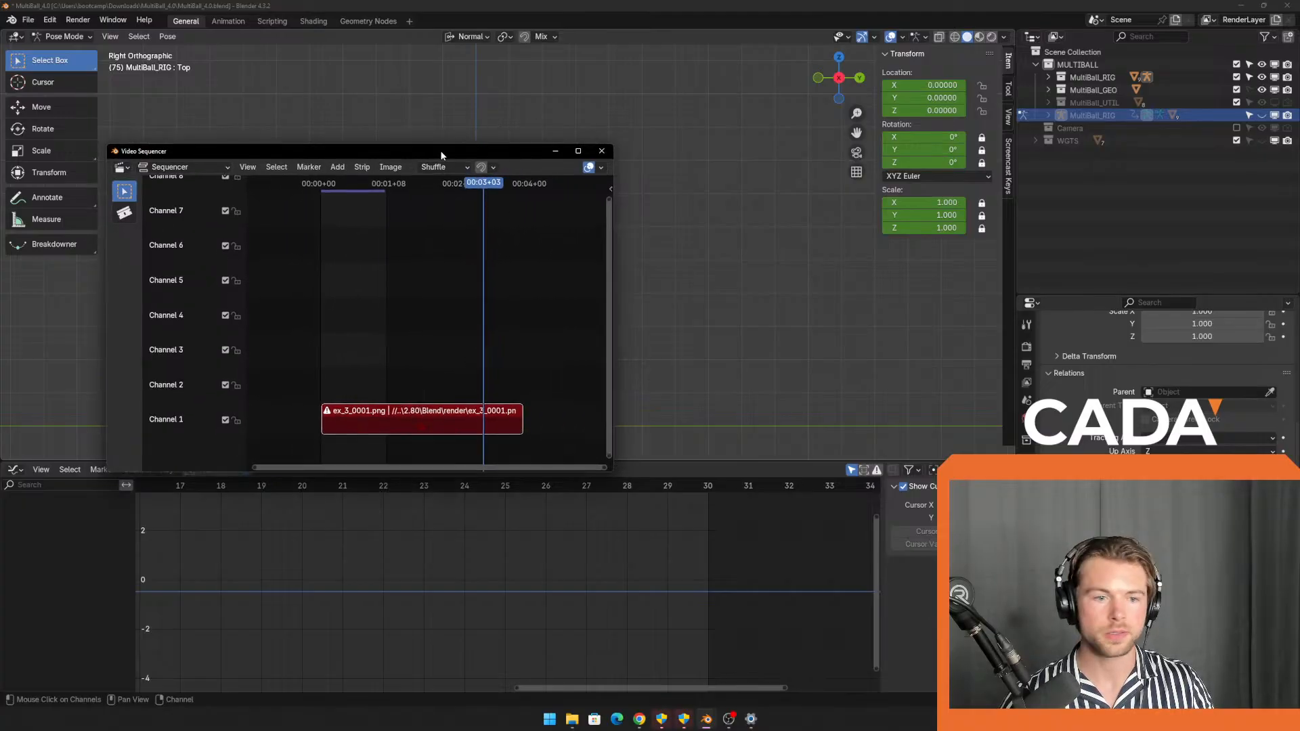
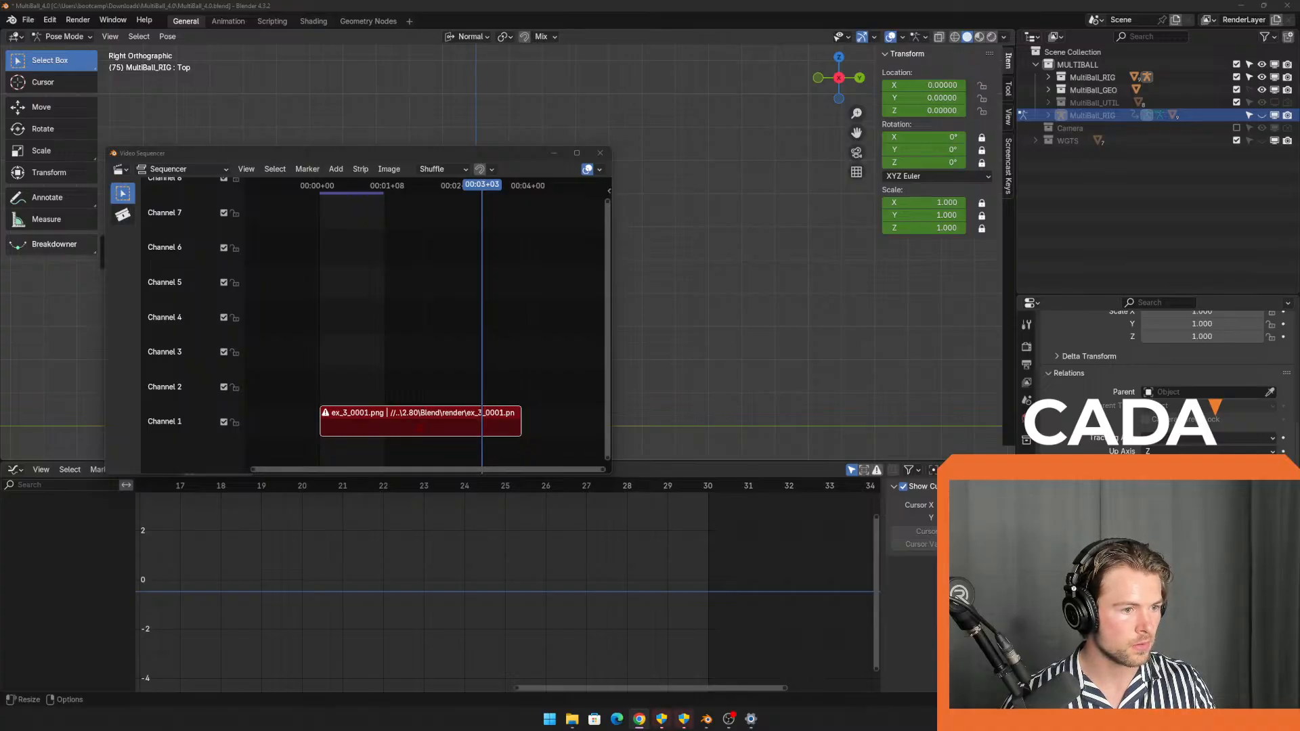
Close the Video Sequencer window and watch the rendered animation at full size in the Animation Player.
left_click(599, 153)
key("ctrl+F11")
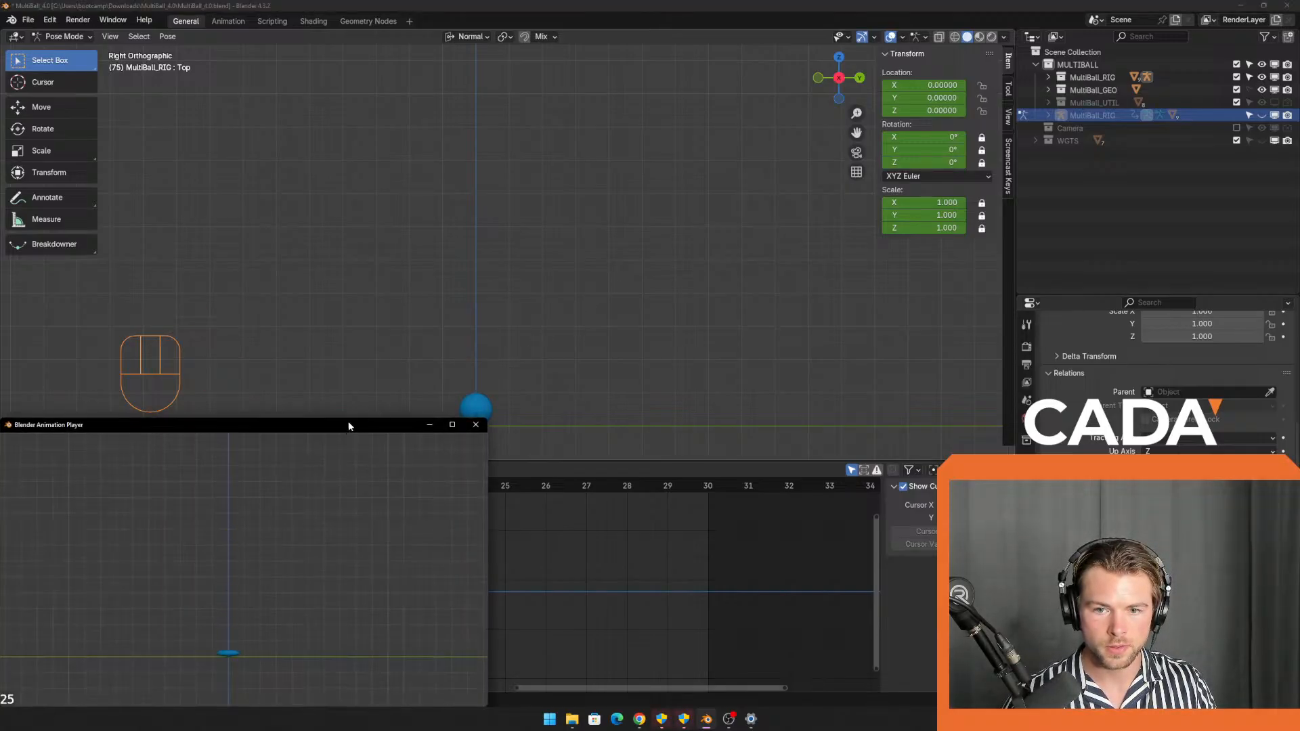
left_click_drag(346, 425, 420, 293)
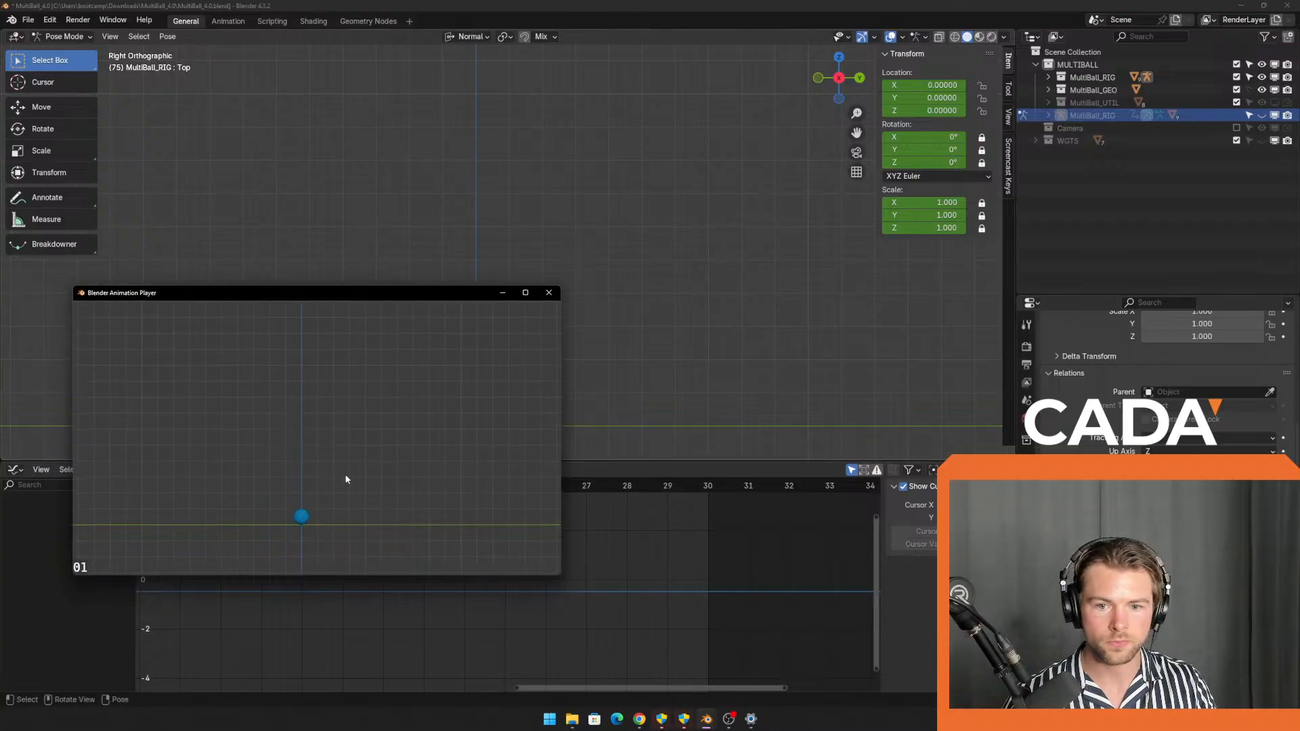
left_click(519, 294)
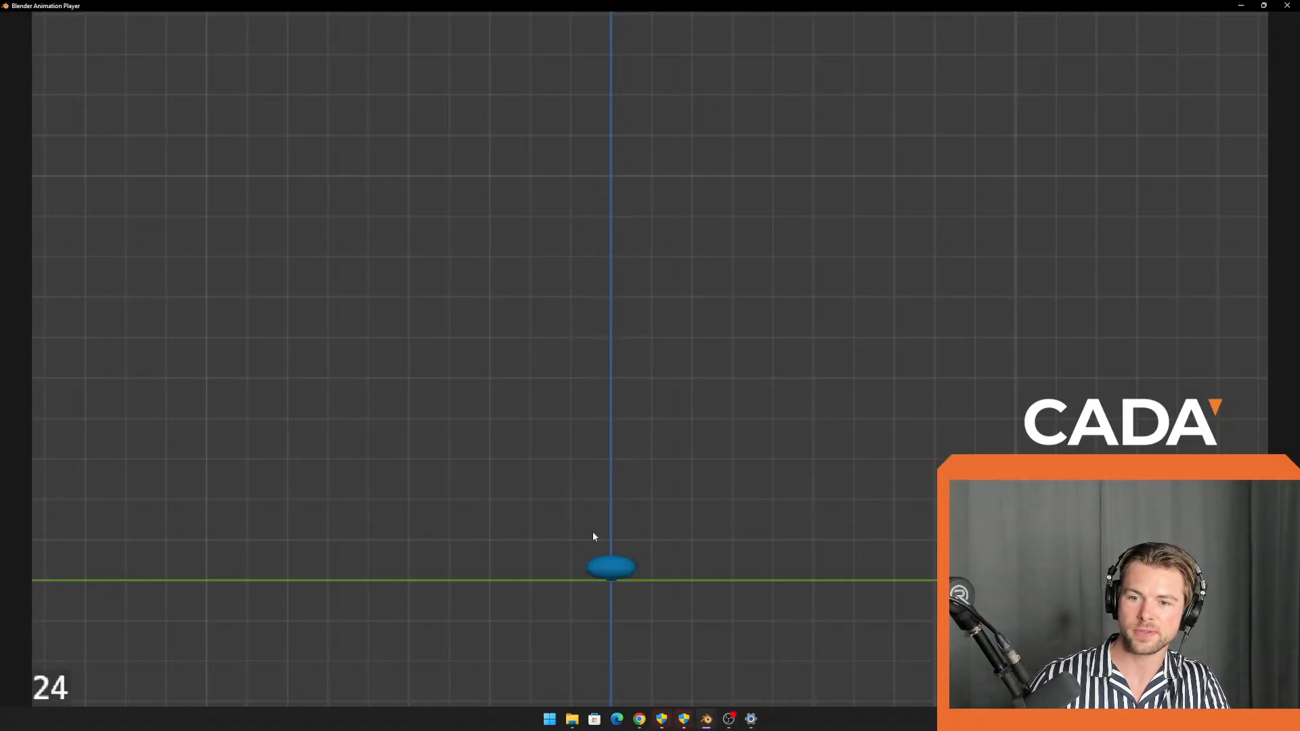
left_click(1265, 5)
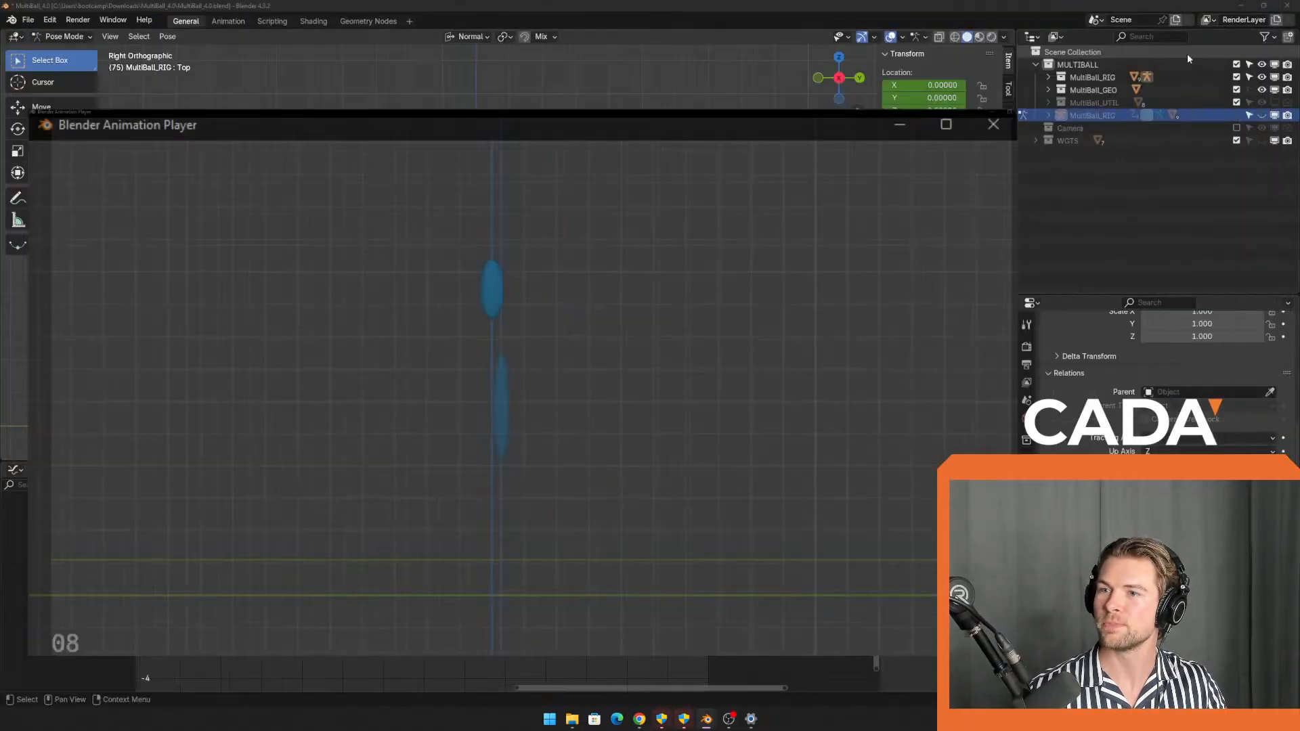
left_click(549, 293)
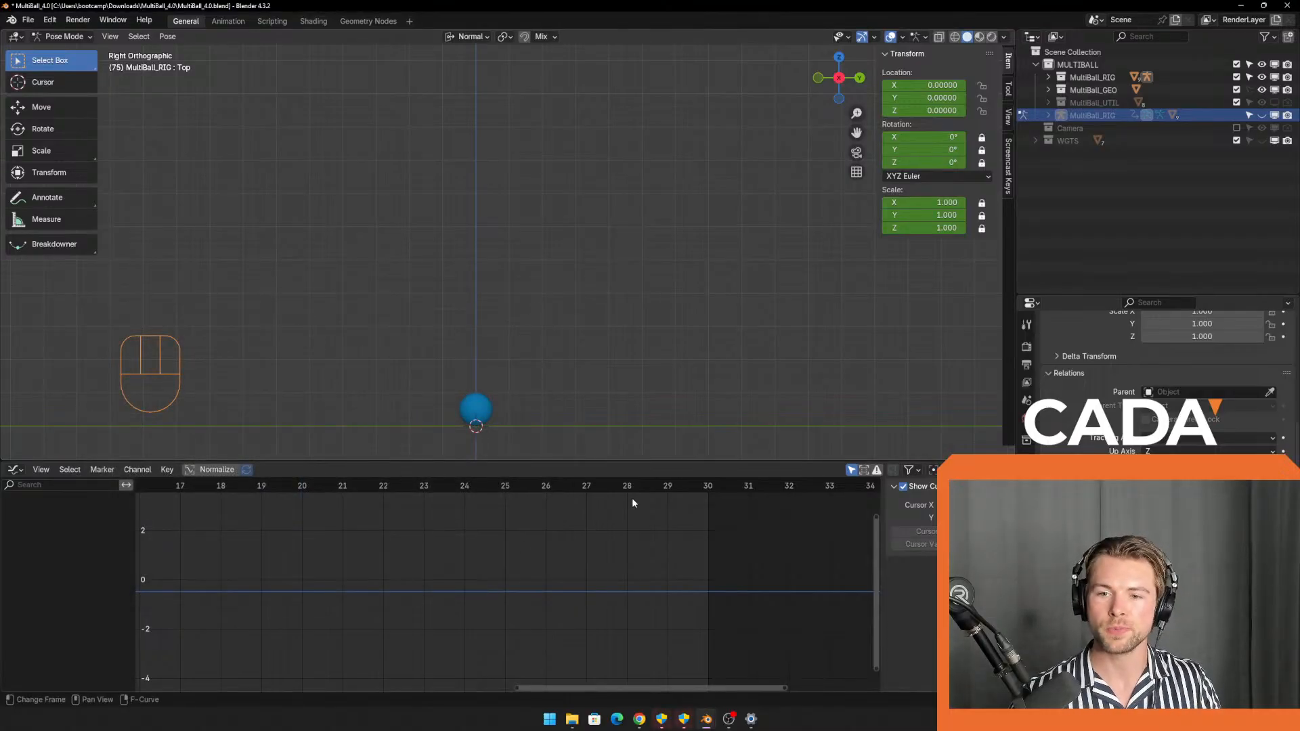
Switch to the Animation workspace and set the scene's end frame to 35.
left_click(227, 21)
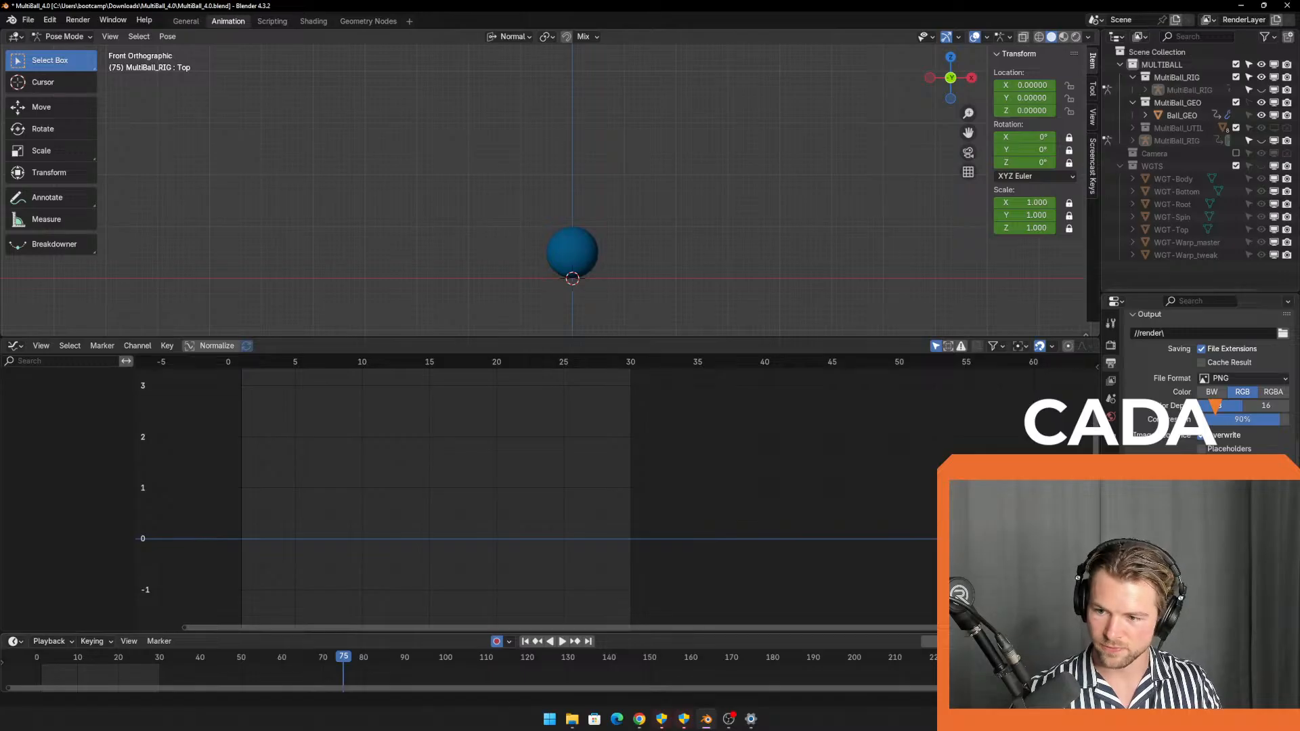
type("35")
key("Return")
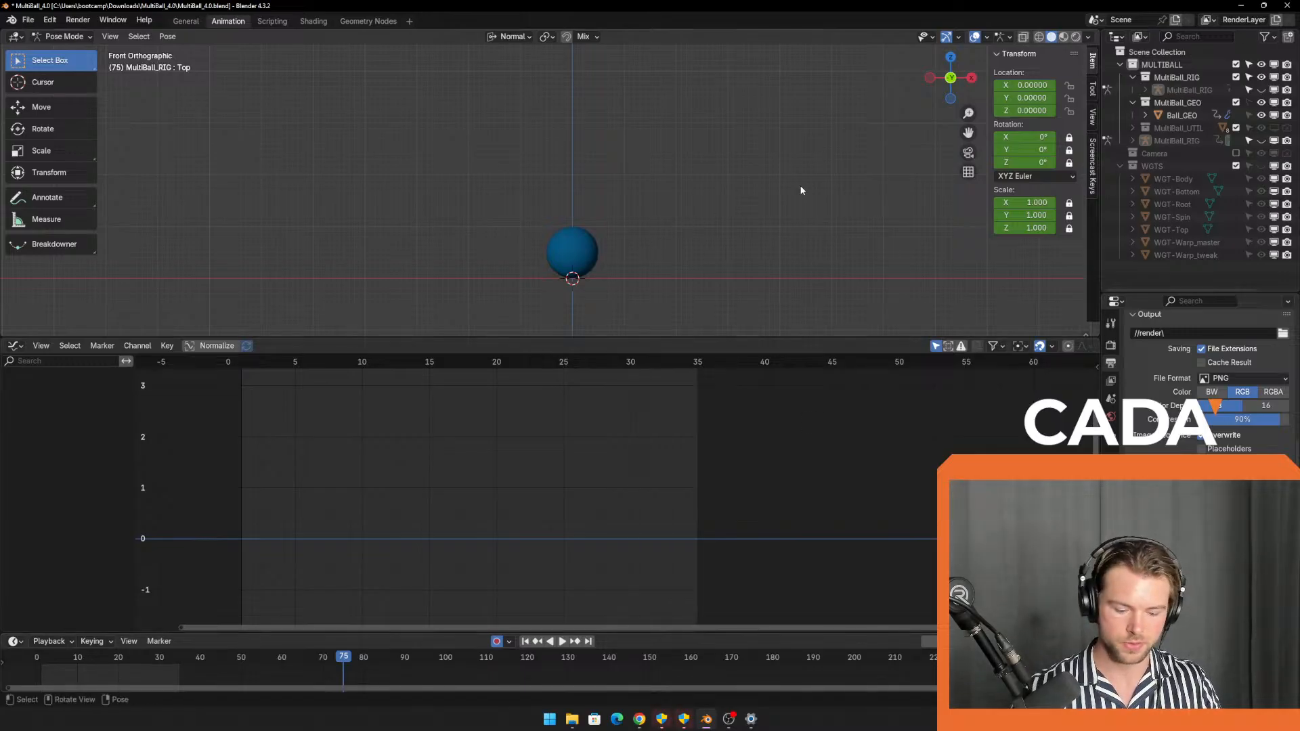
Play the existing render again at full size in the Animation Player and close the player.
key("ctrl+F11")
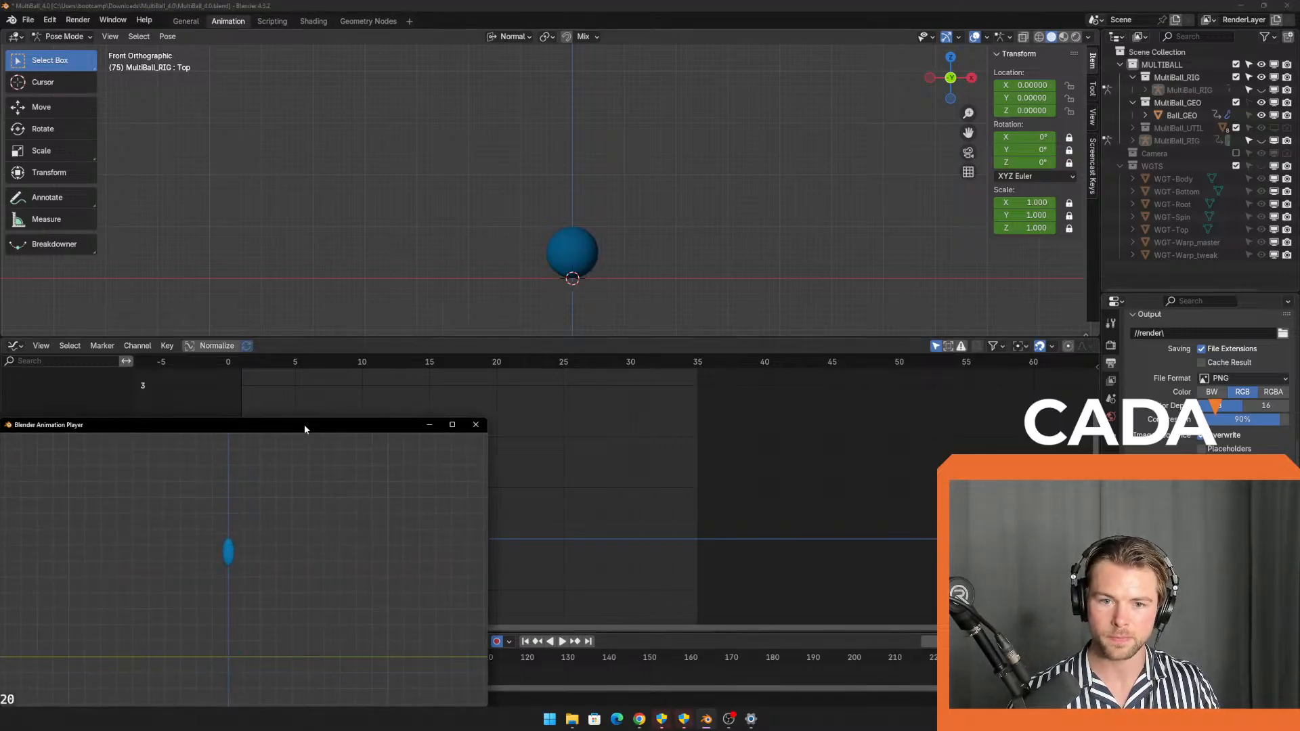
double_click(303, 424)
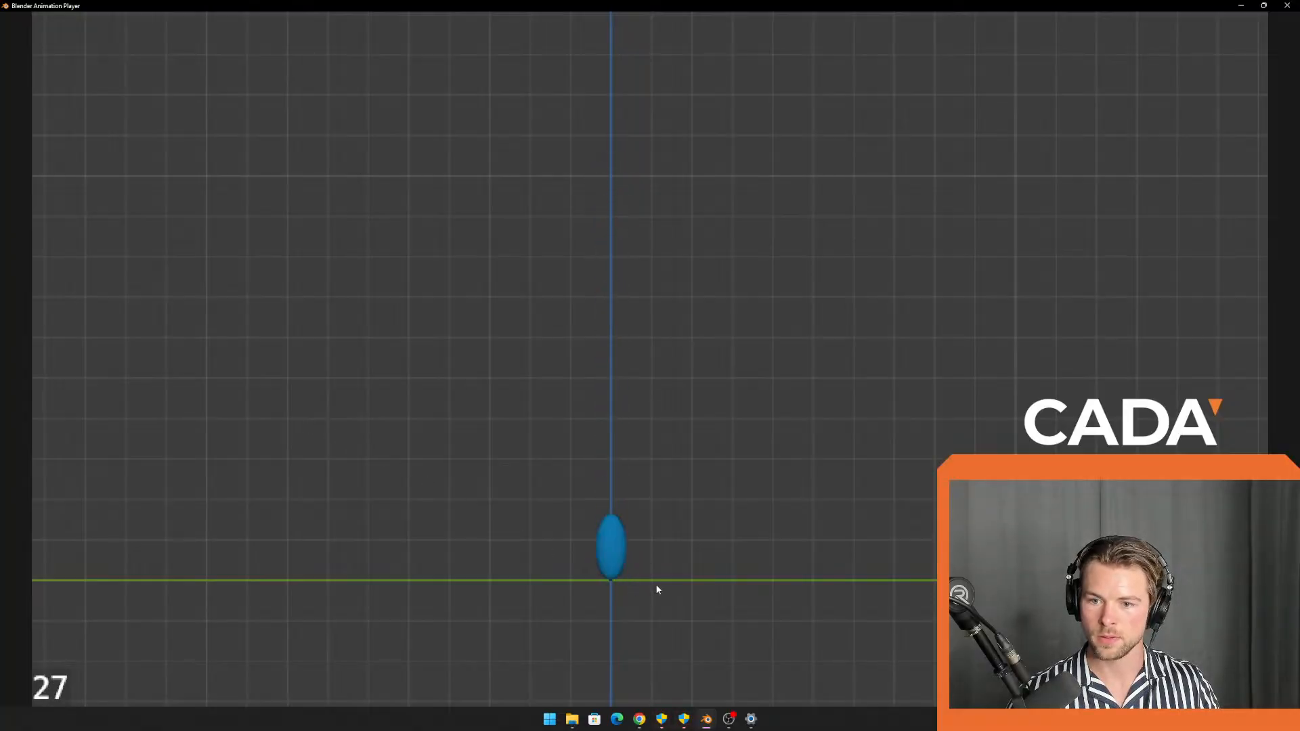
left_click(1264, 8)
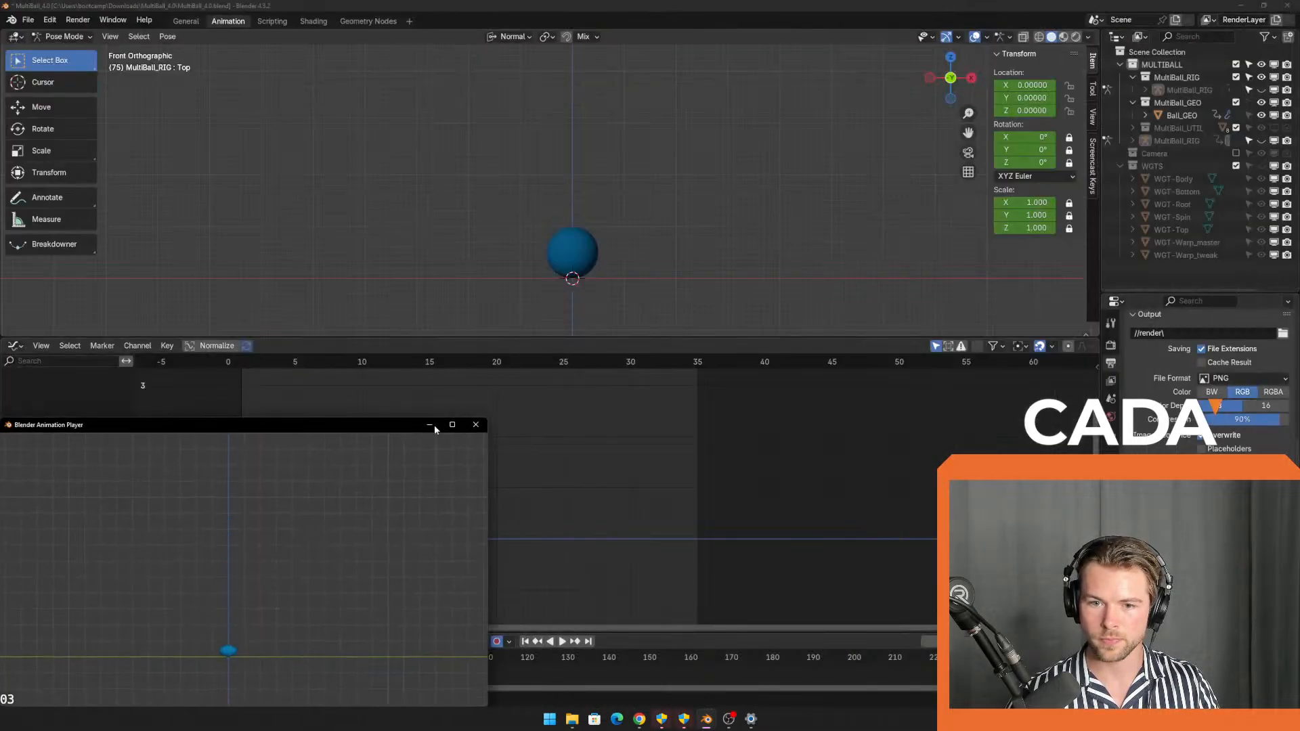
left_click(476, 424)
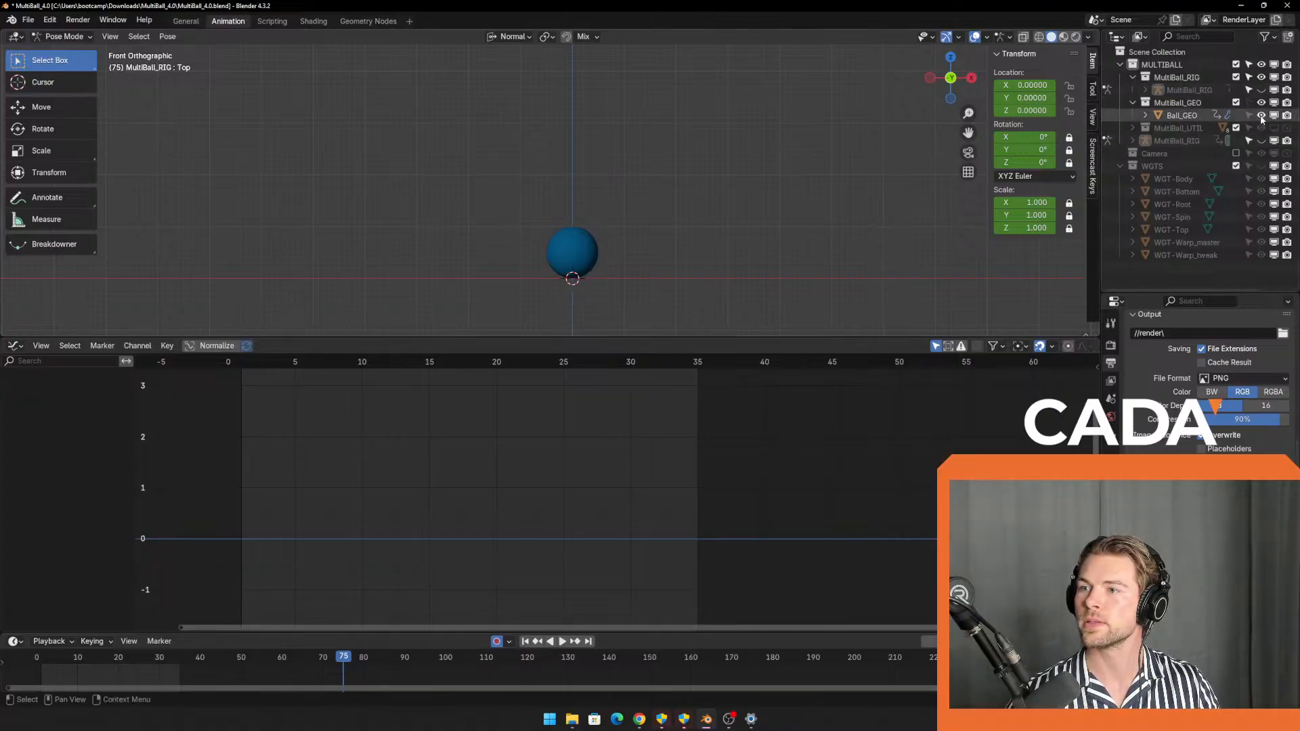
Unhide MultiBall_RIG and keyframe all of its controls at frame 35.
left_click(1261, 141)
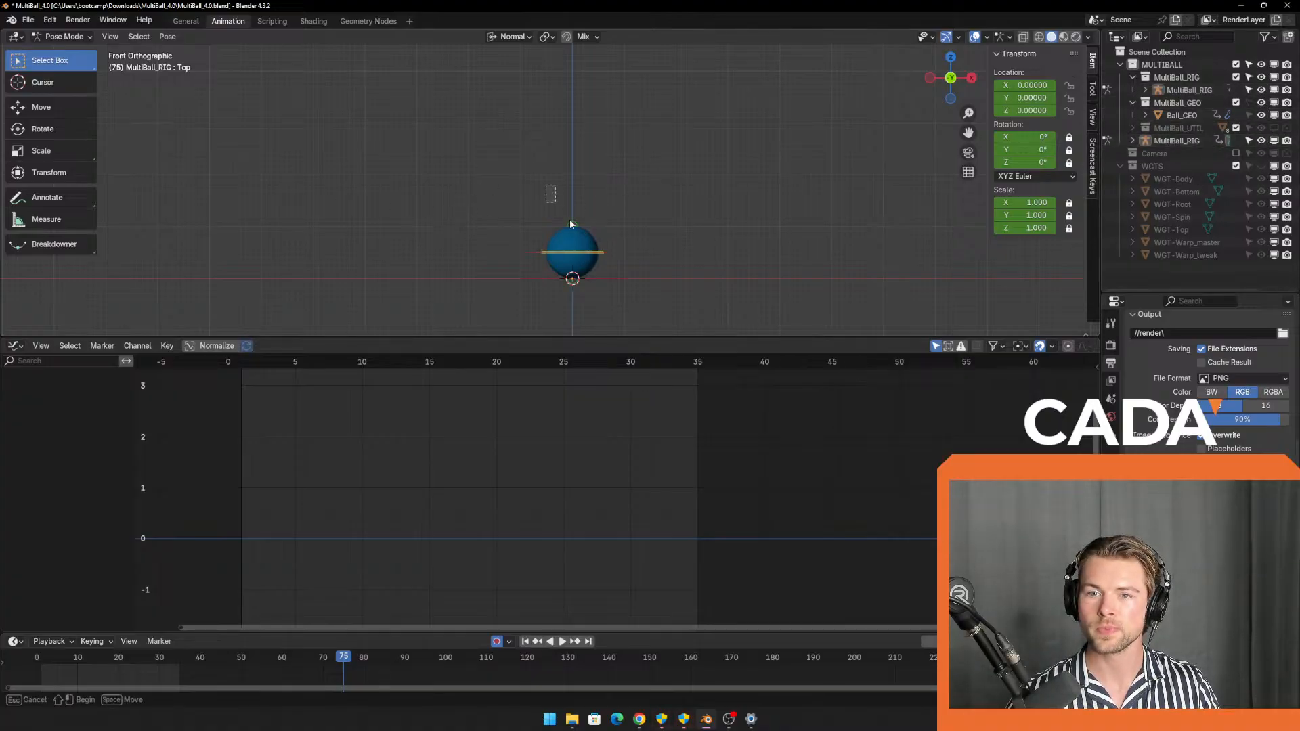
left_click_drag(546, 186, 716, 331)
left_click_drag(664, 368, 704, 369)
key("s")
left_click(709, 405)
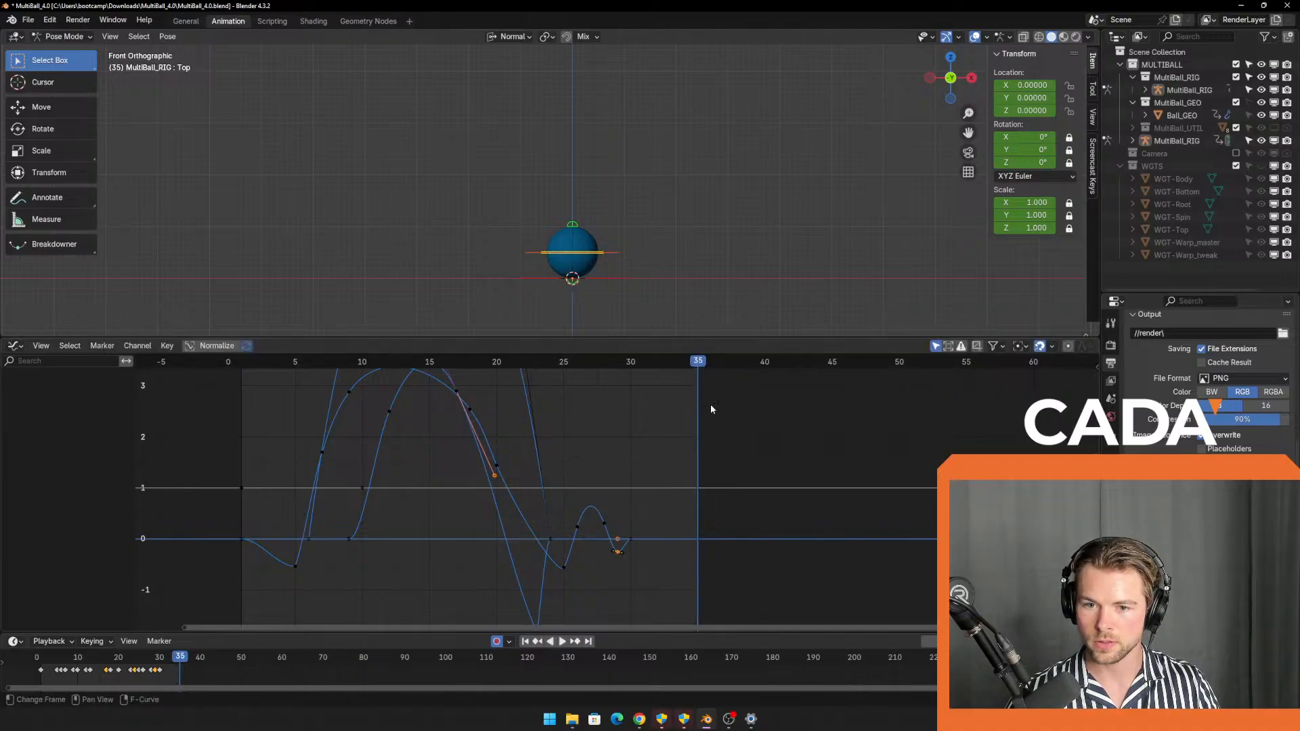
key("i")
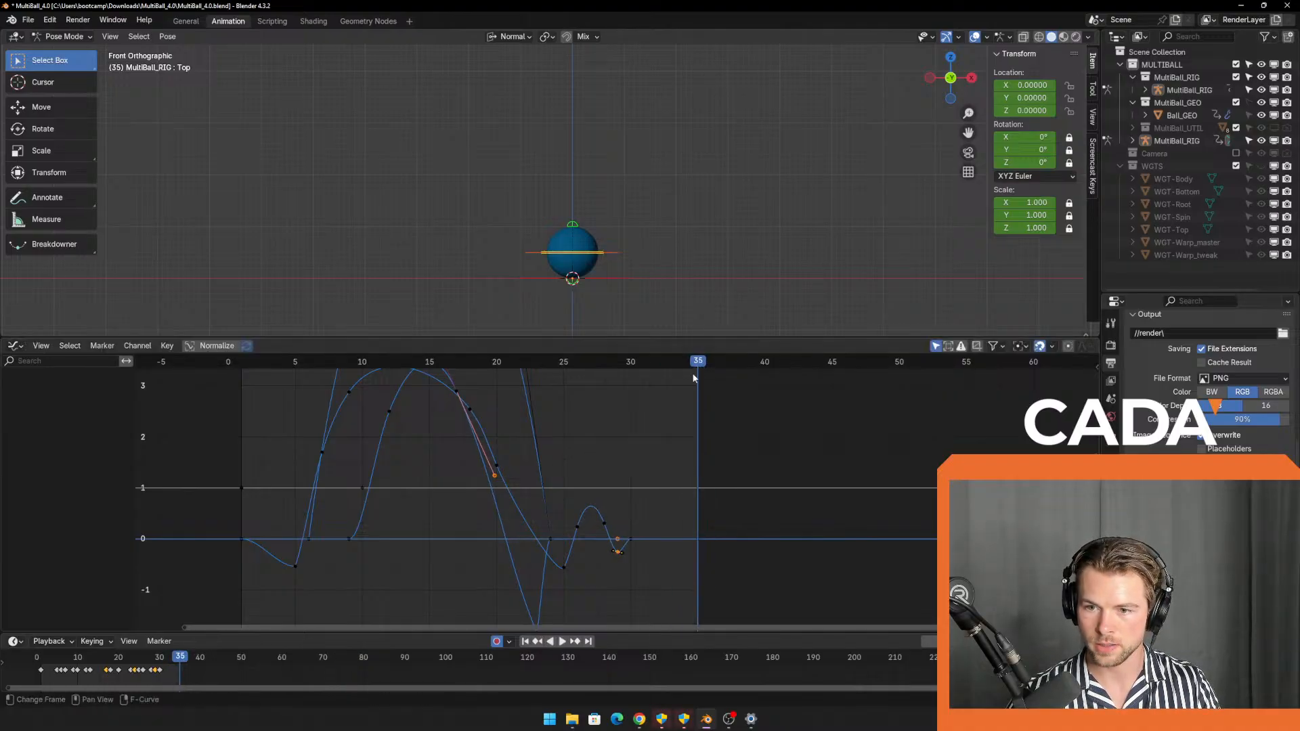
key("i")
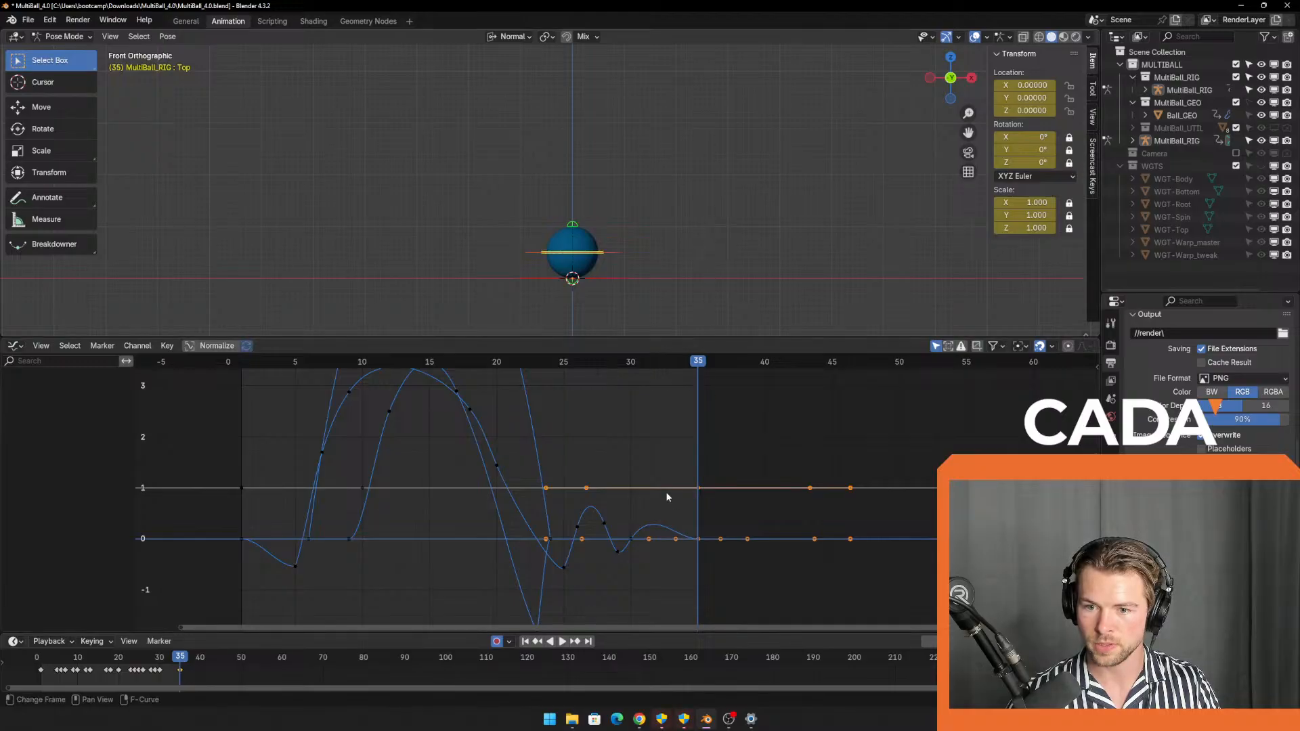
Inspect the keyframes near the animation's end and play back the final frames up to frame 35.
left_click(629, 542)
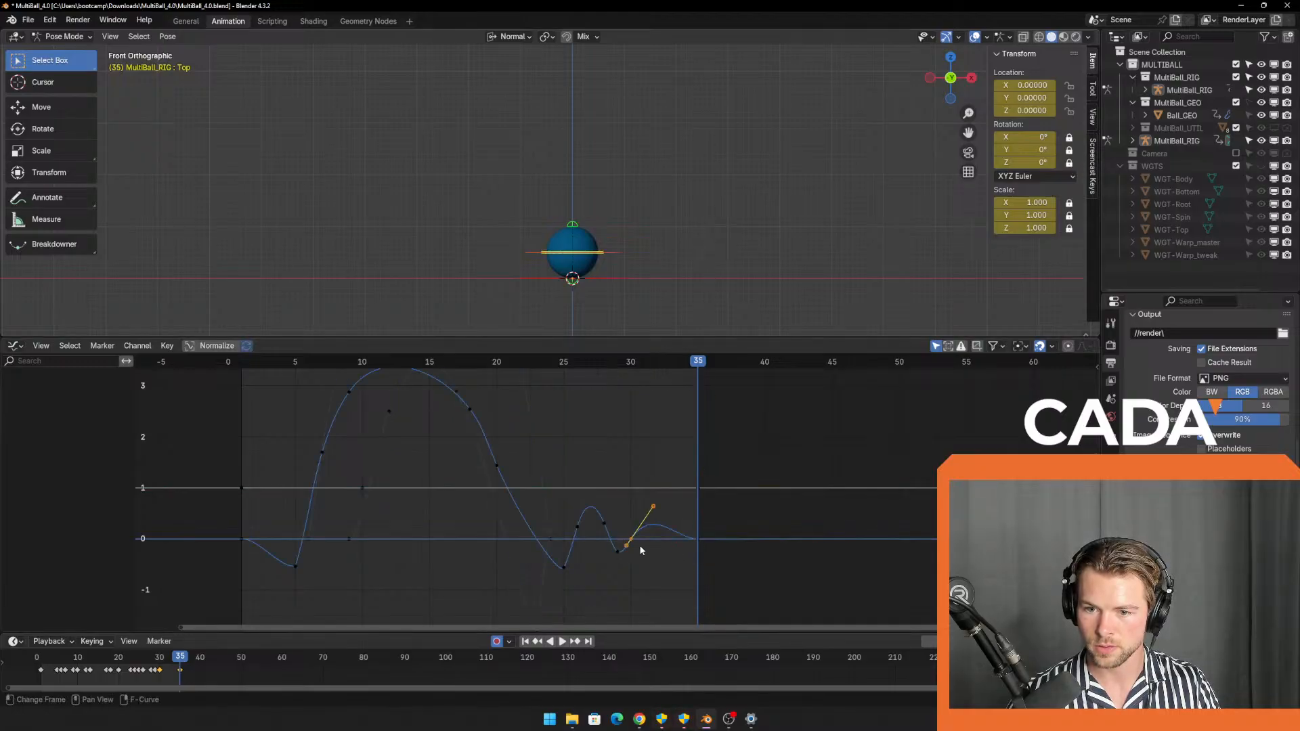
scroll(640, 549, "up", 1)
left_click_drag(687, 493, 721, 554)
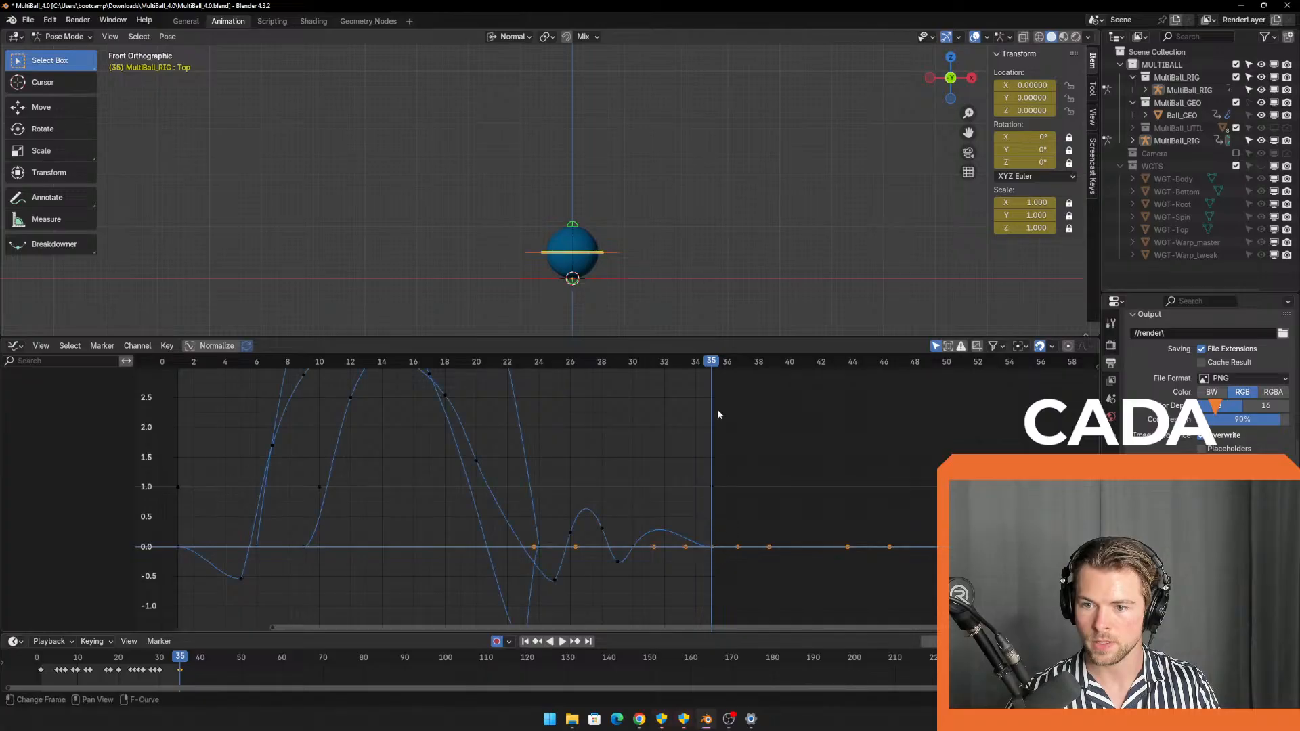
key("space")
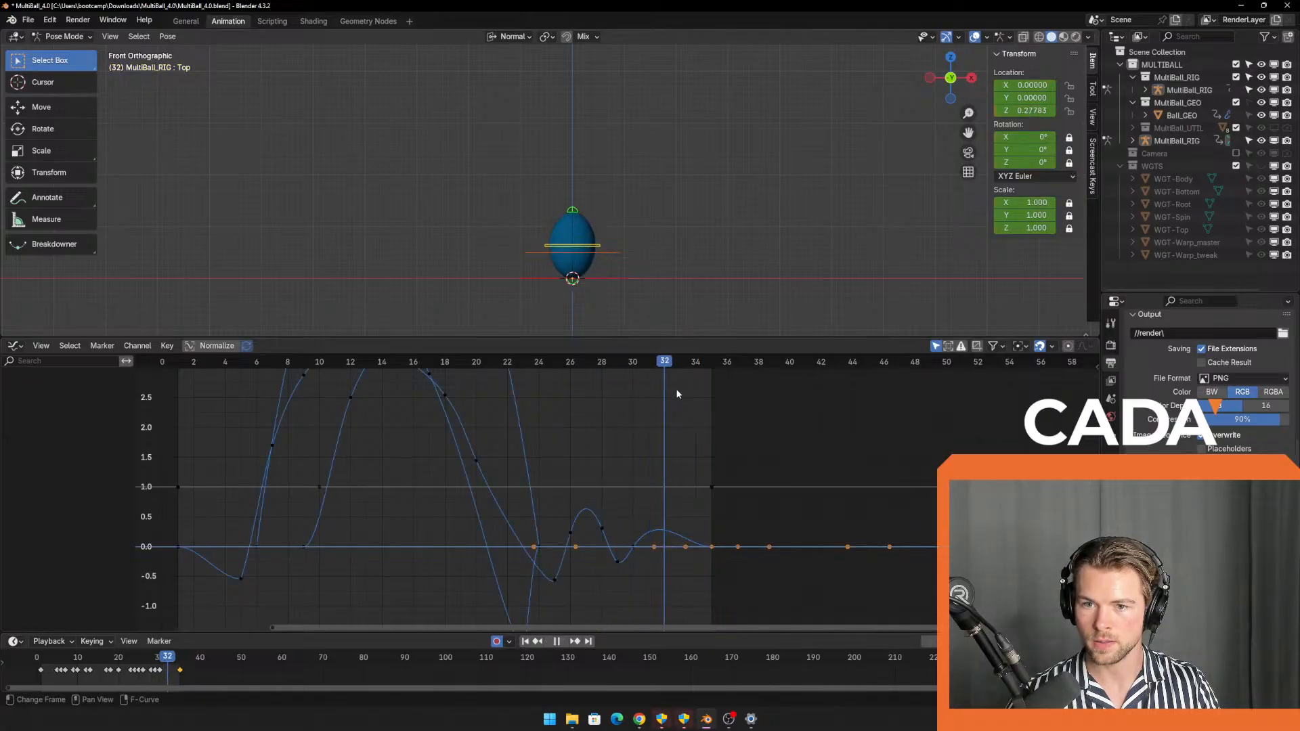
left_click_drag(734, 406, 696, 393)
left_click(806, 140)
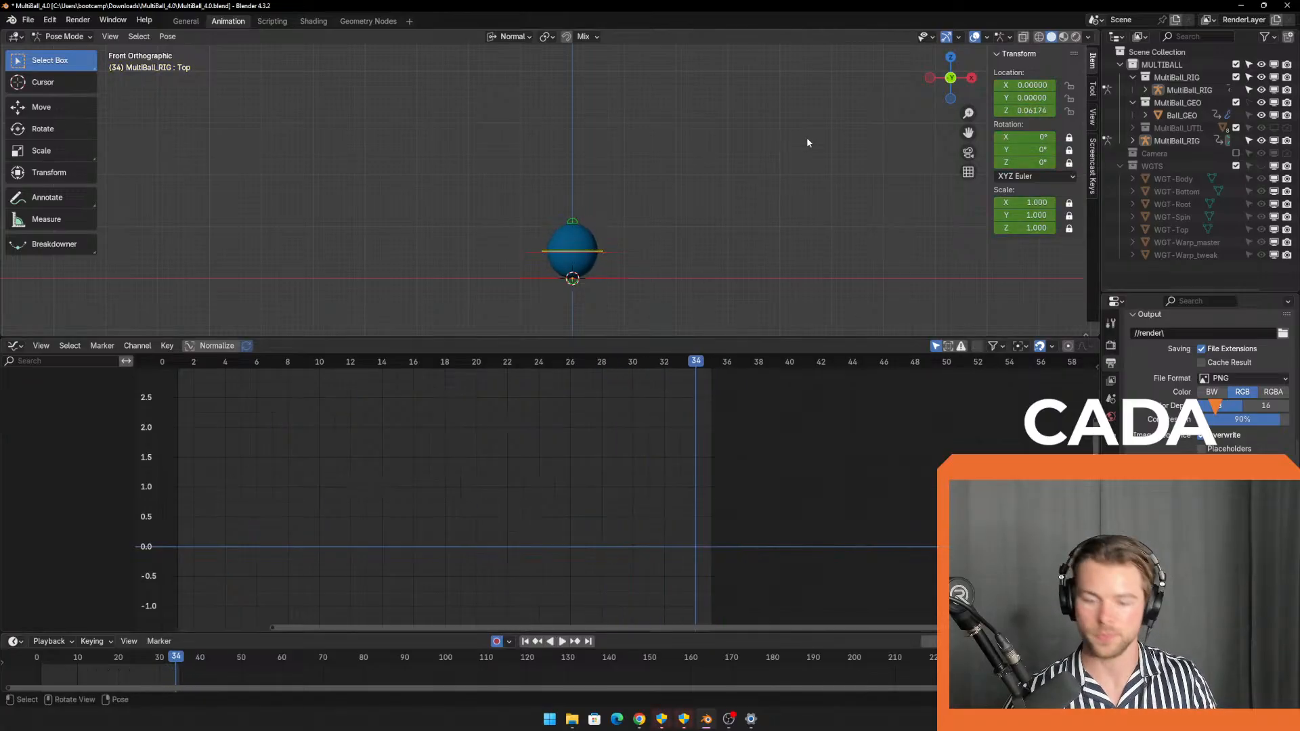
Watch the existing rendered animation at full size in the Animation Player and restore the player window.
key("ctrl+F11")
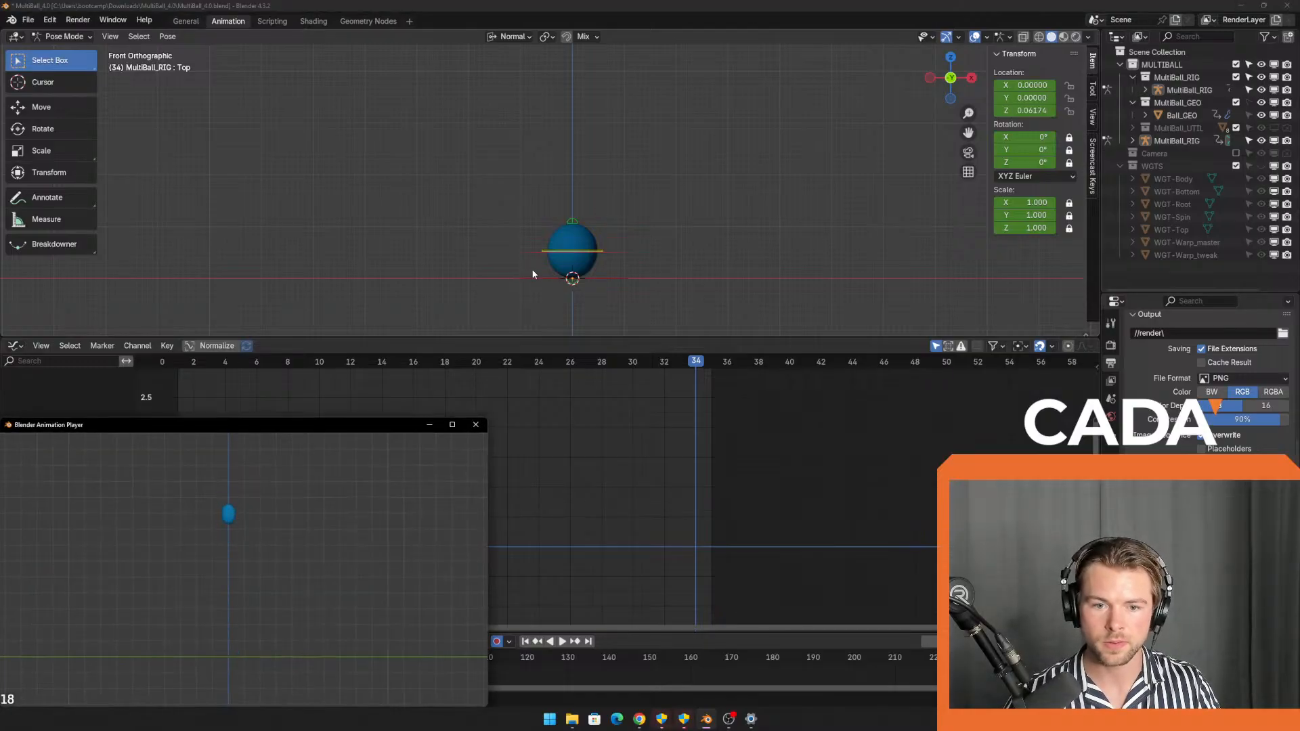
left_click_drag(287, 424, 472, 294)
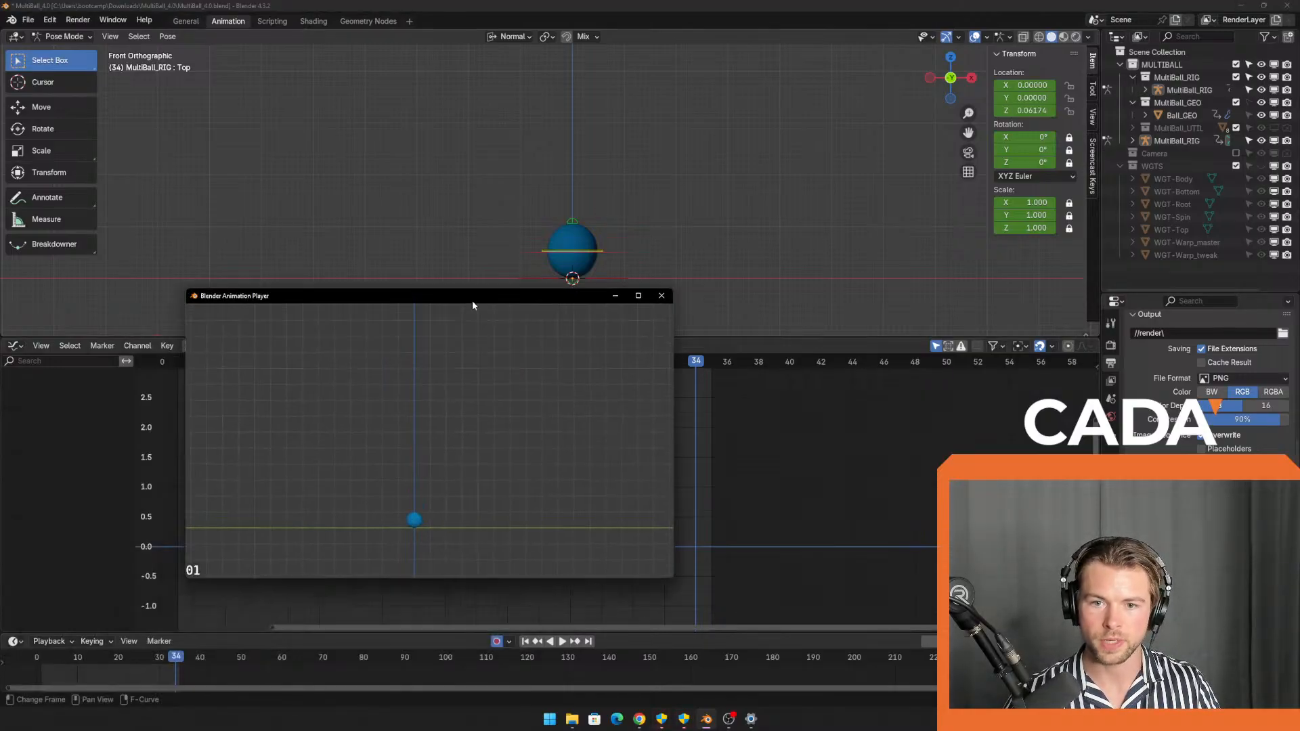
double_click(472, 294)
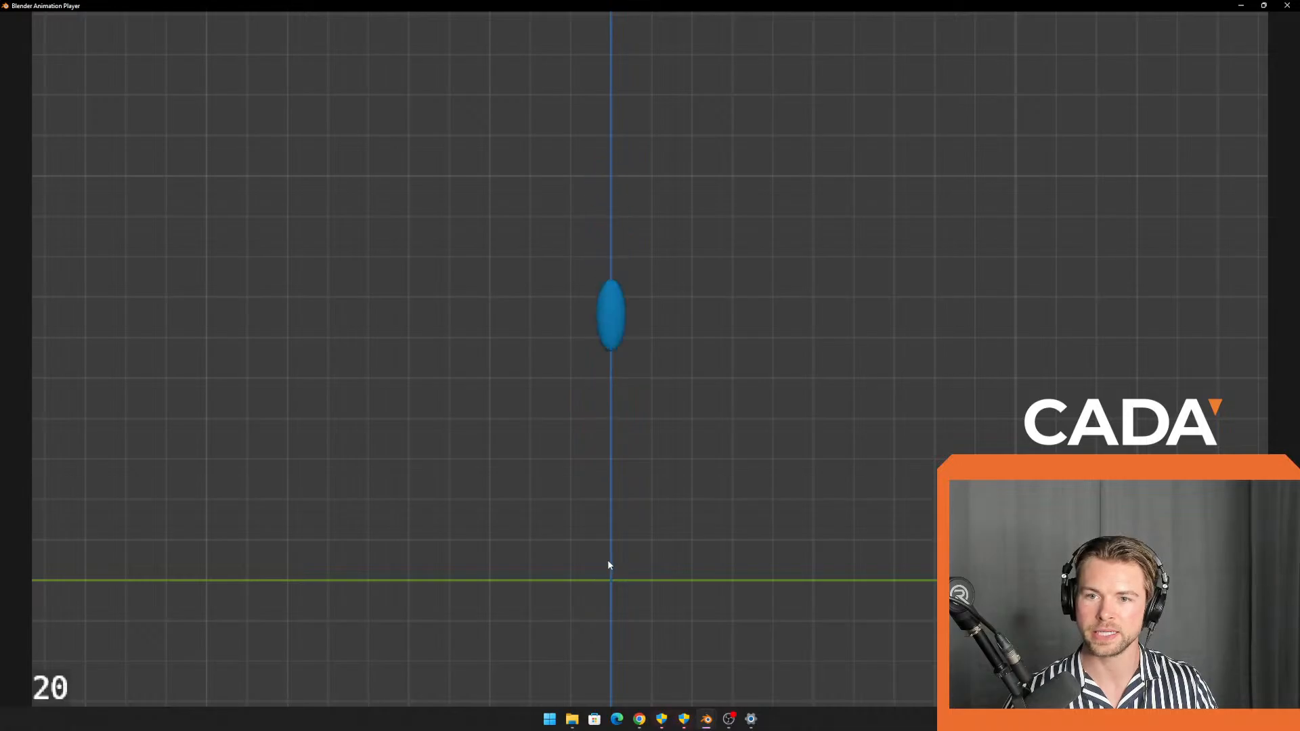
left_click(1264, 5)
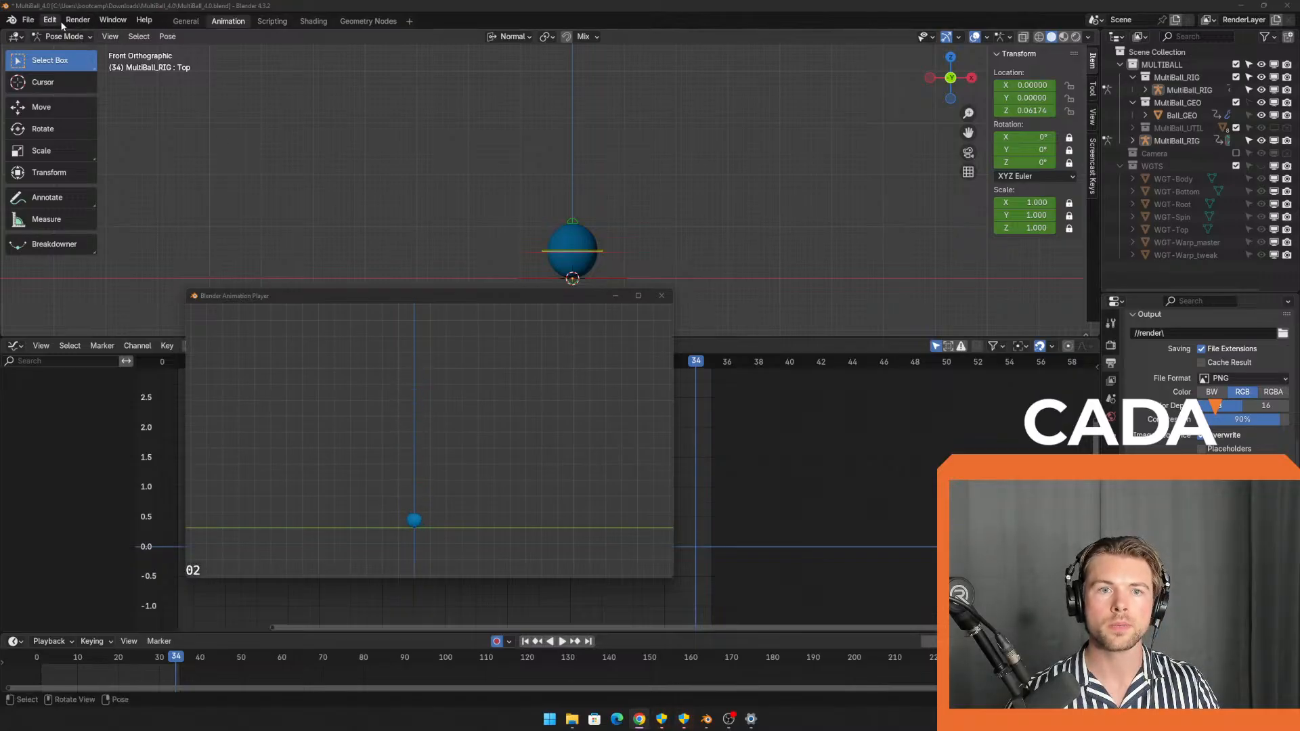
left_click(26, 20)
mouse_move(42, 23)
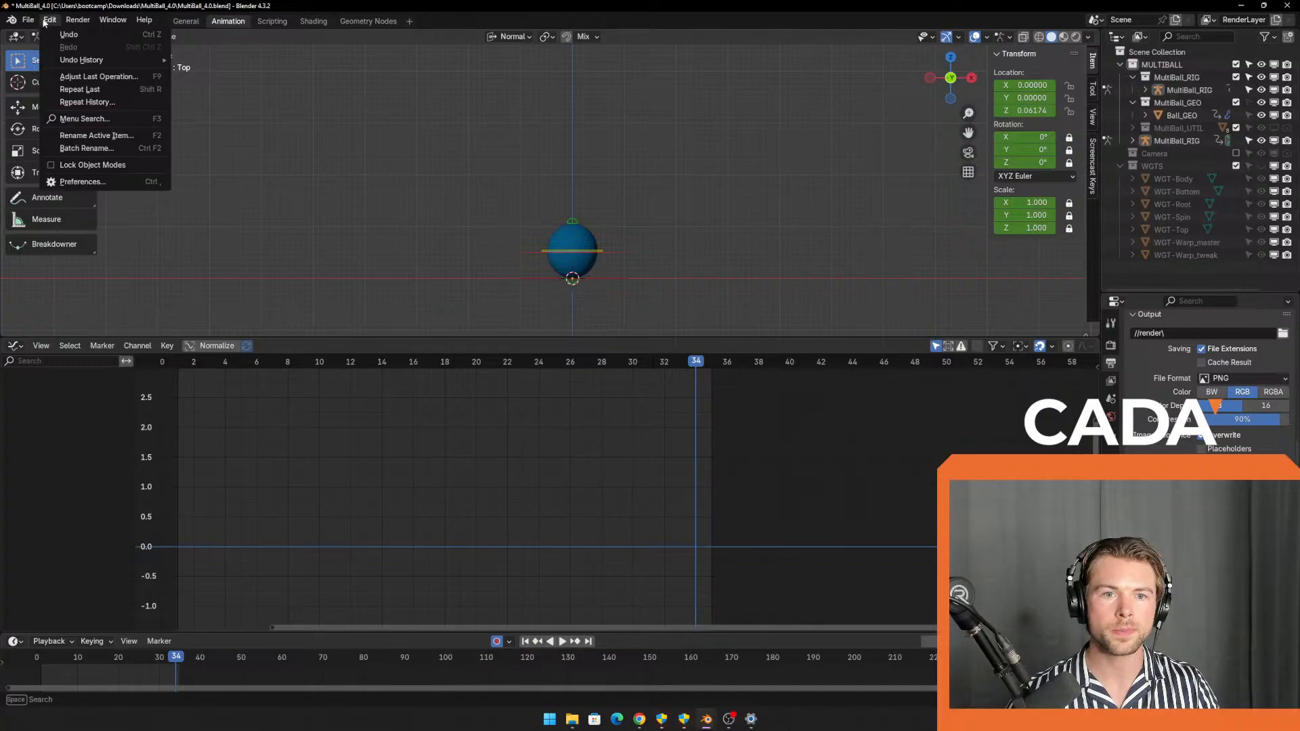
mouse_move(99, 21)
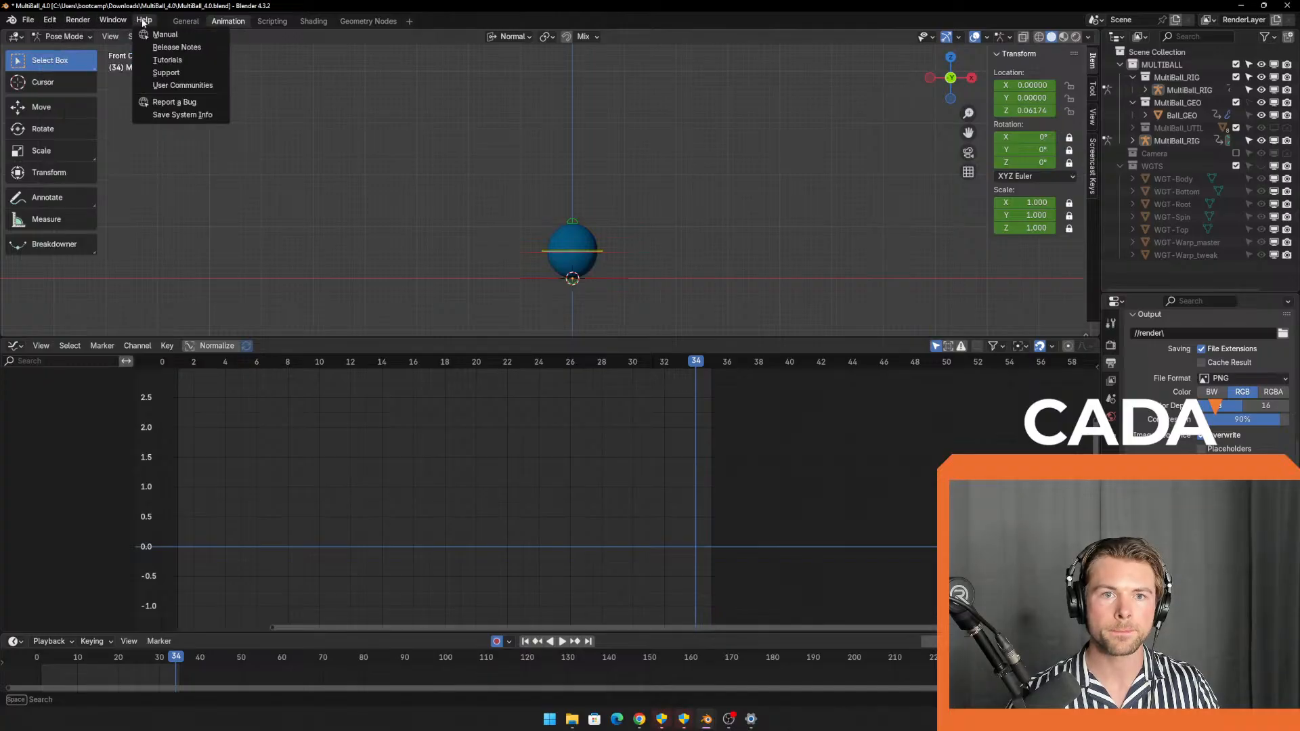
mouse_move(144, 21)
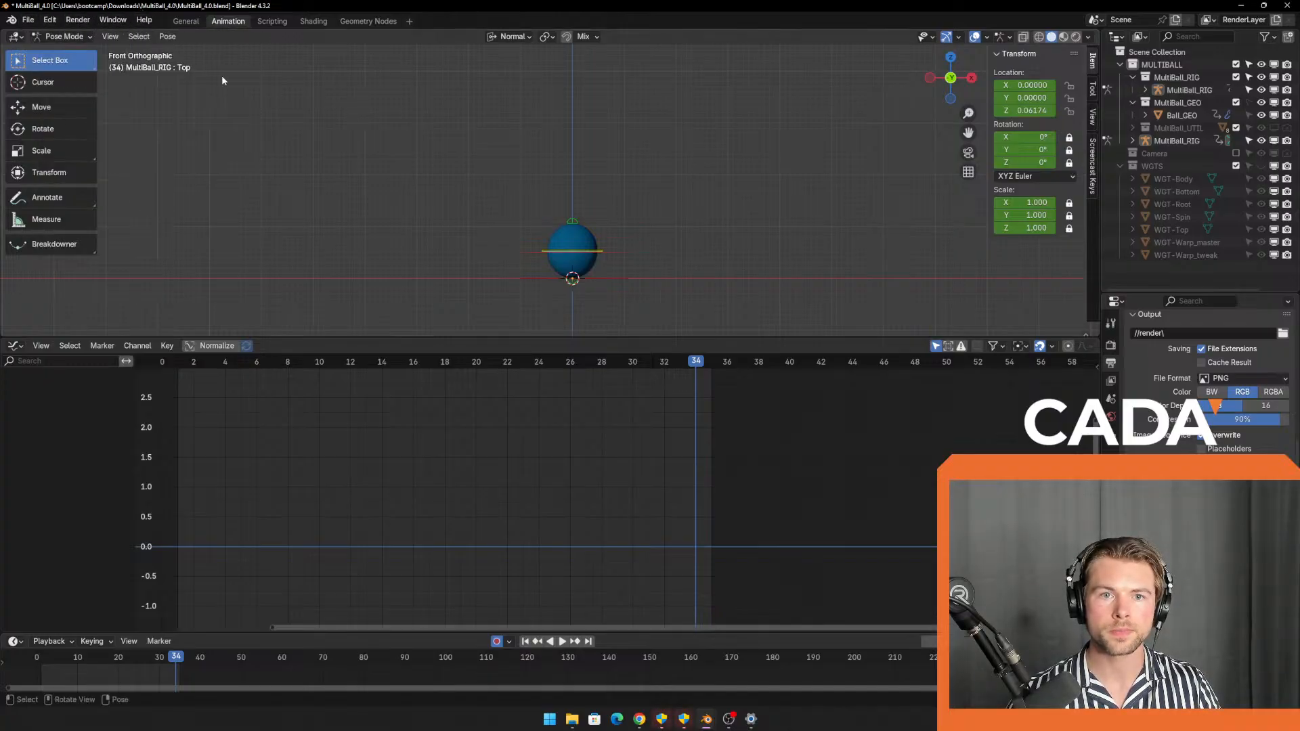
left_click(114, 37)
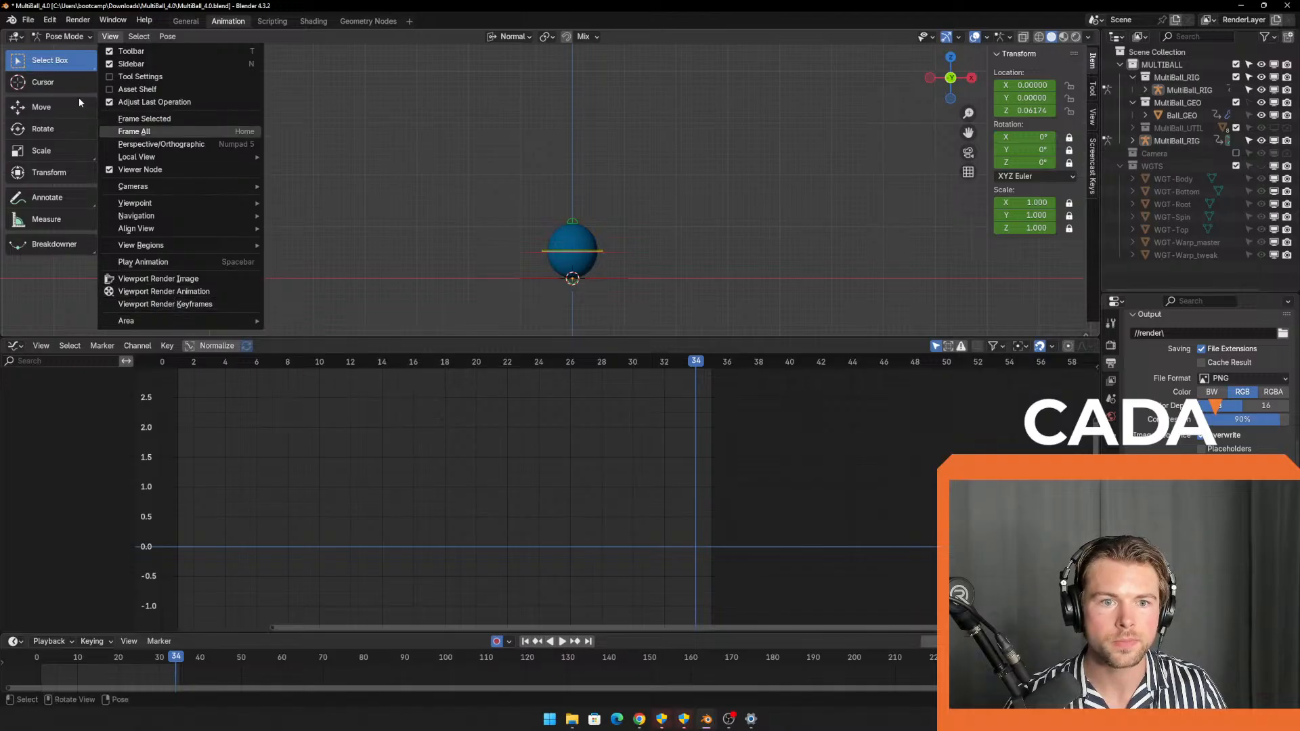
left_click(51, 20)
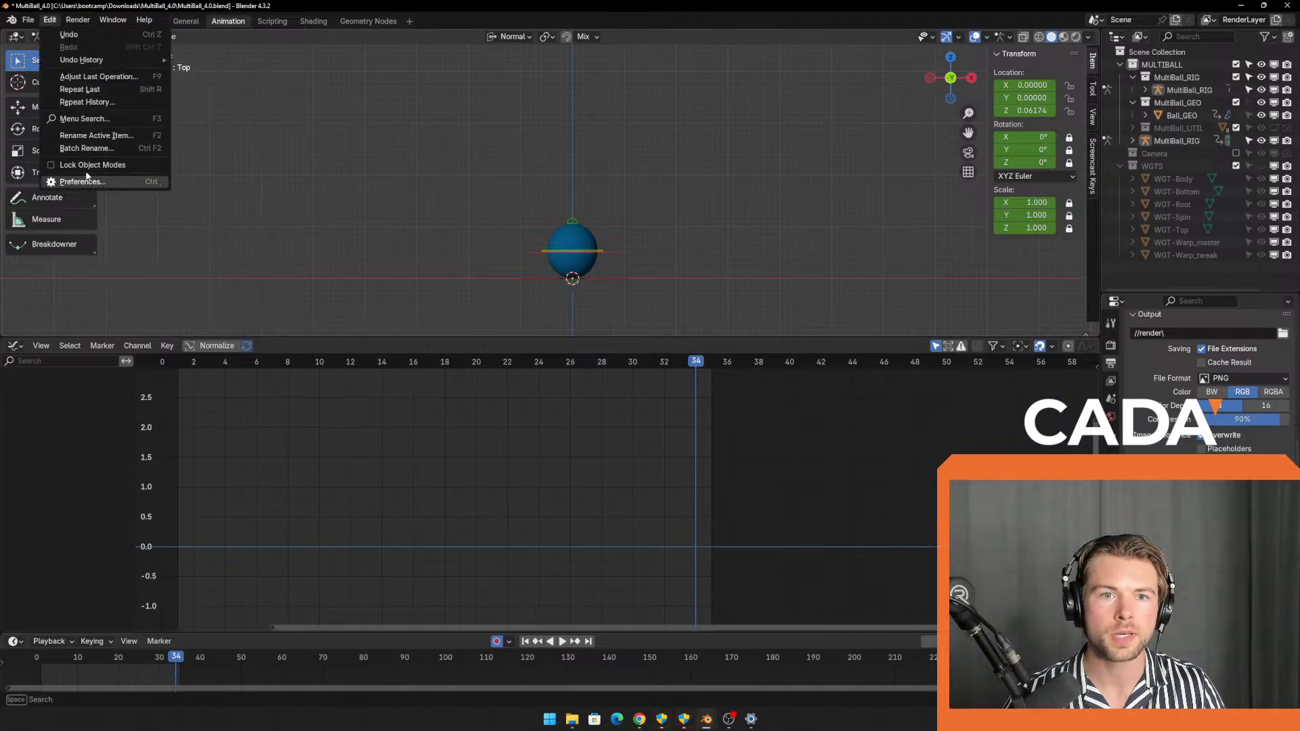
Render the full animation and close the render window.
left_click(77, 19)
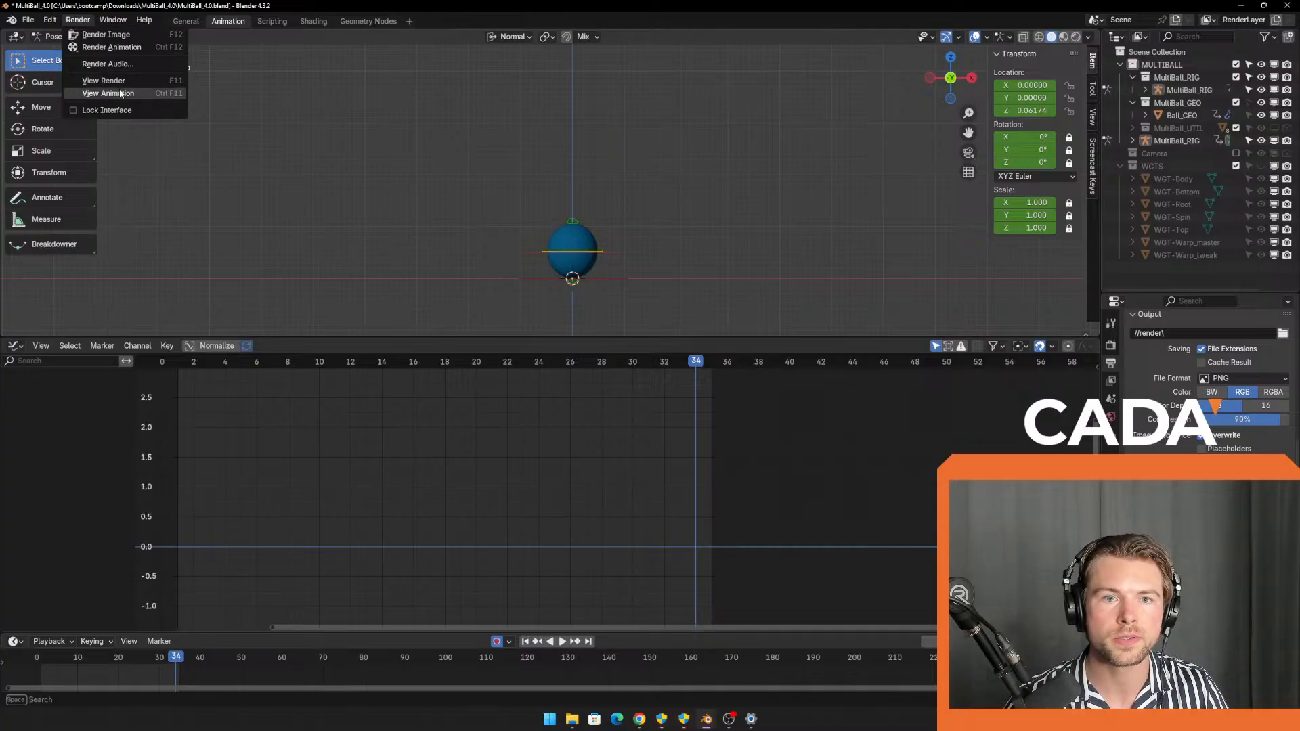
left_click(129, 49)
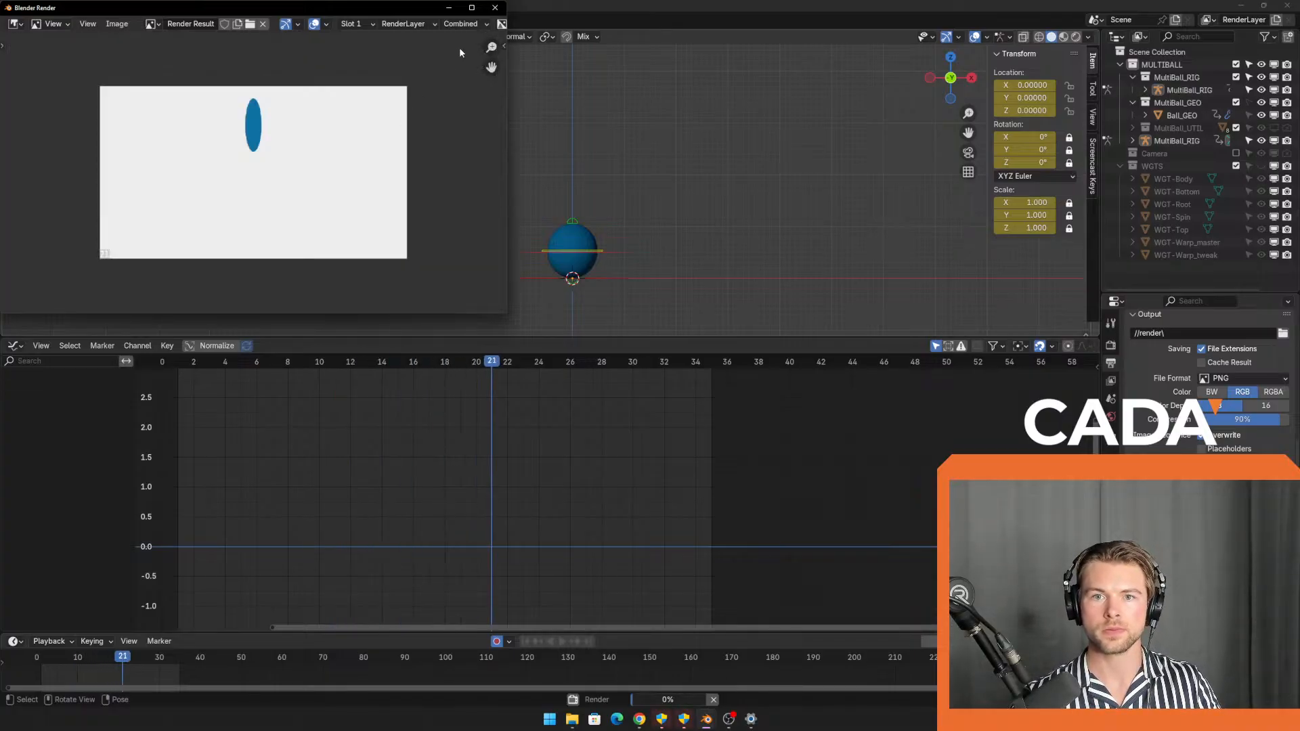
left_click(494, 7)
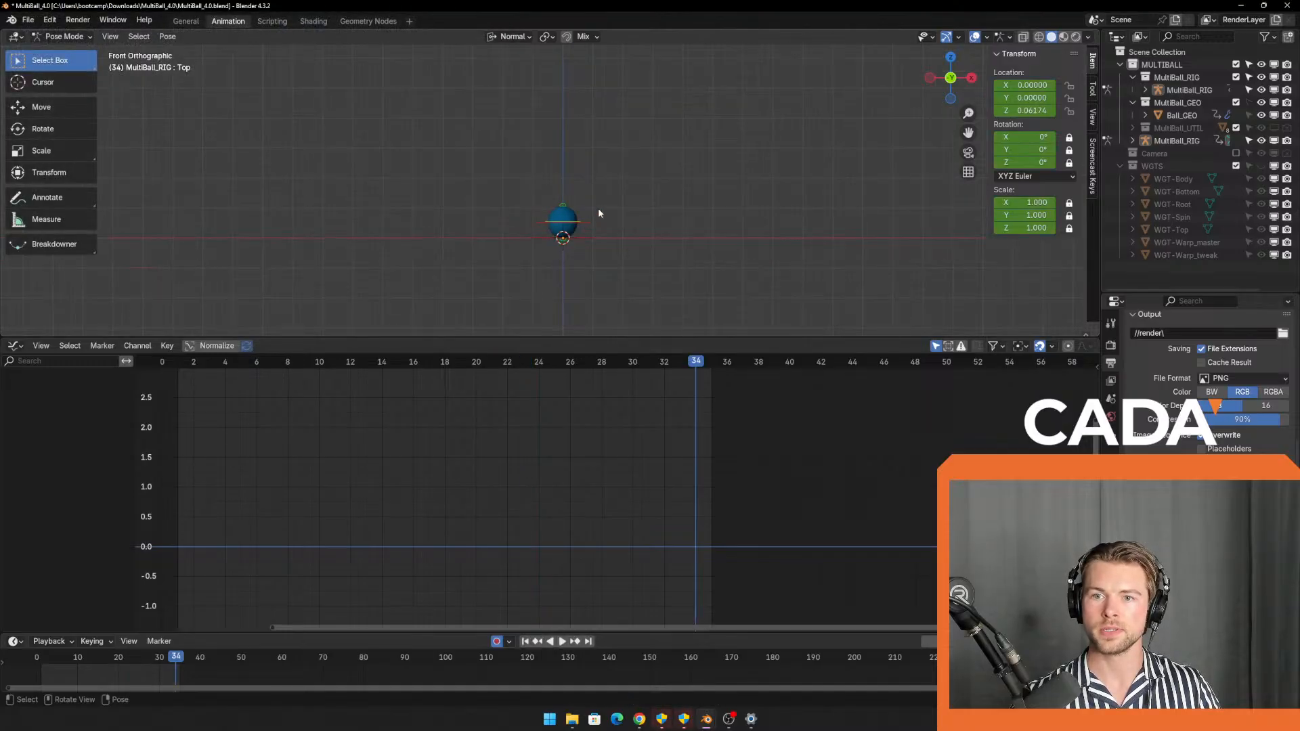
Switch to the right orthographic view and the General workspace, and render the full animation.
key("KP_3")
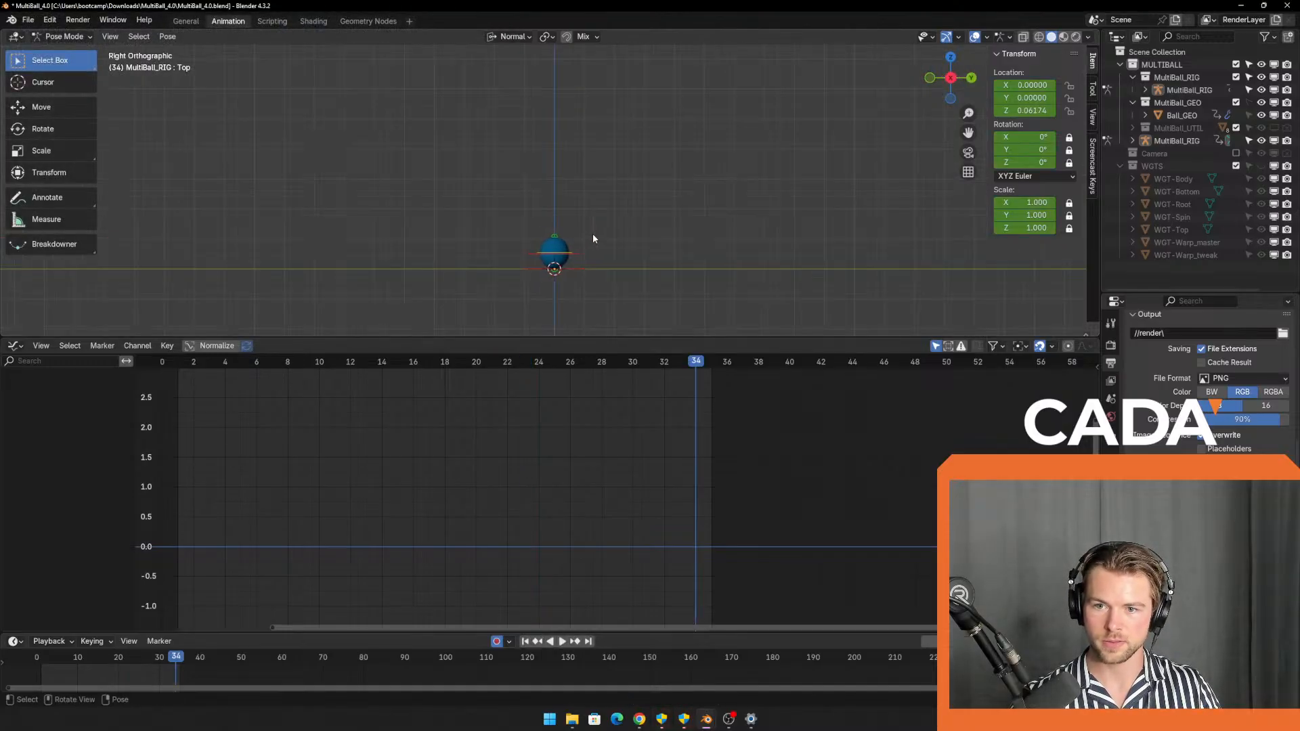
left_click(184, 22)
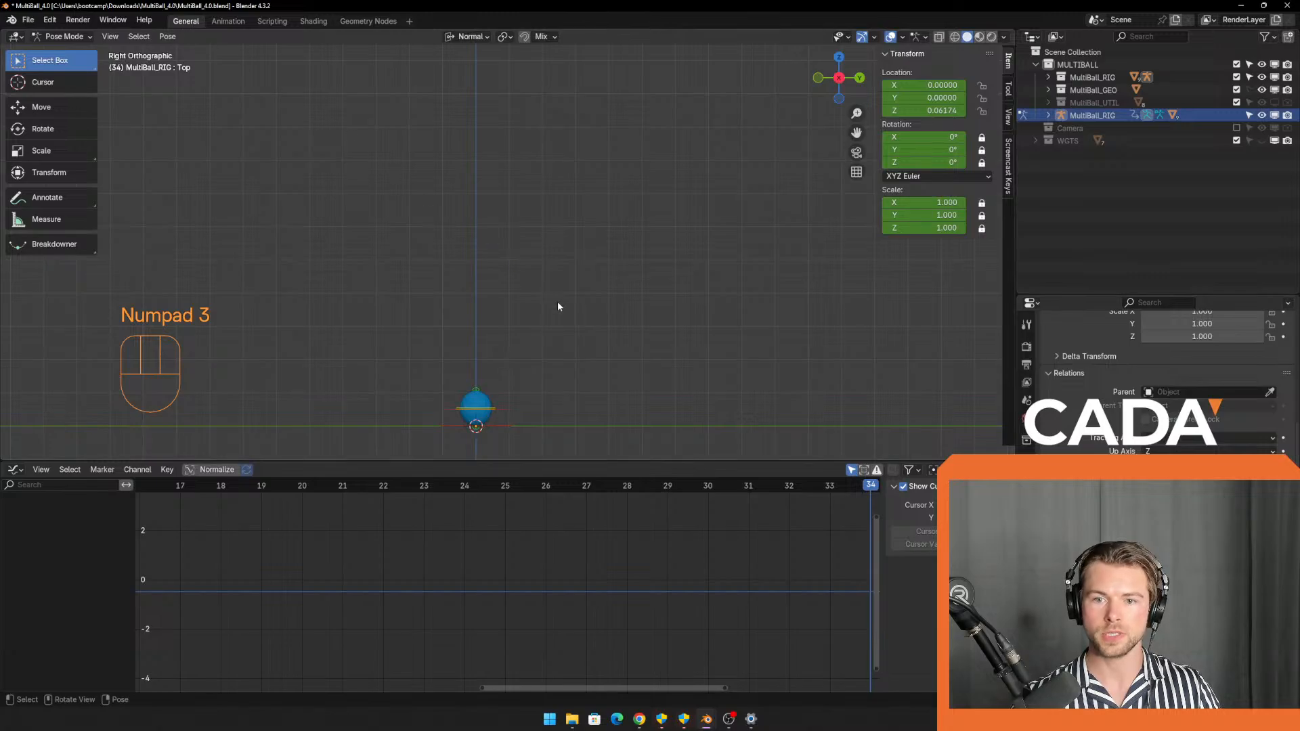
middle_click_drag(558, 307, 531, 295, "shift")
key("ctrl+F12")
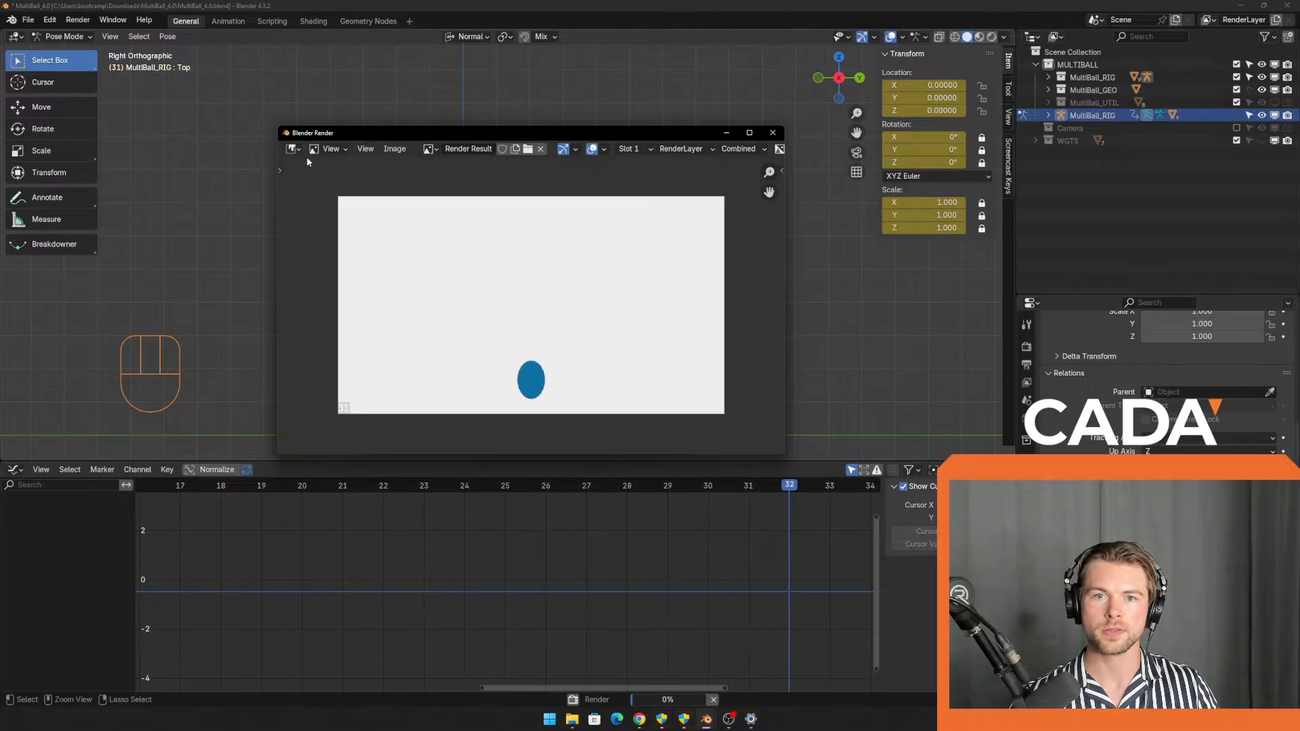
left_click(301, 149)
left_click(301, 148)
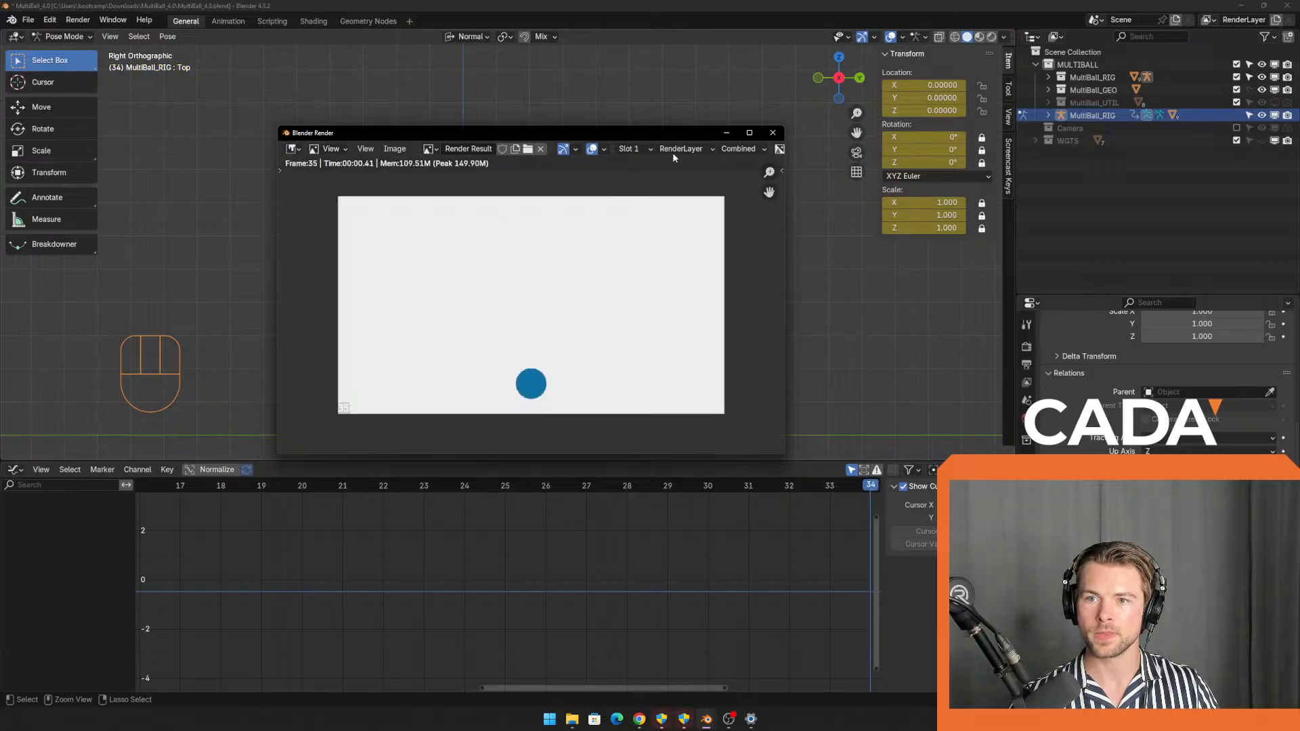
Open the rendered frame 0035.png from the render folder in the render window.
left_click(528, 149)
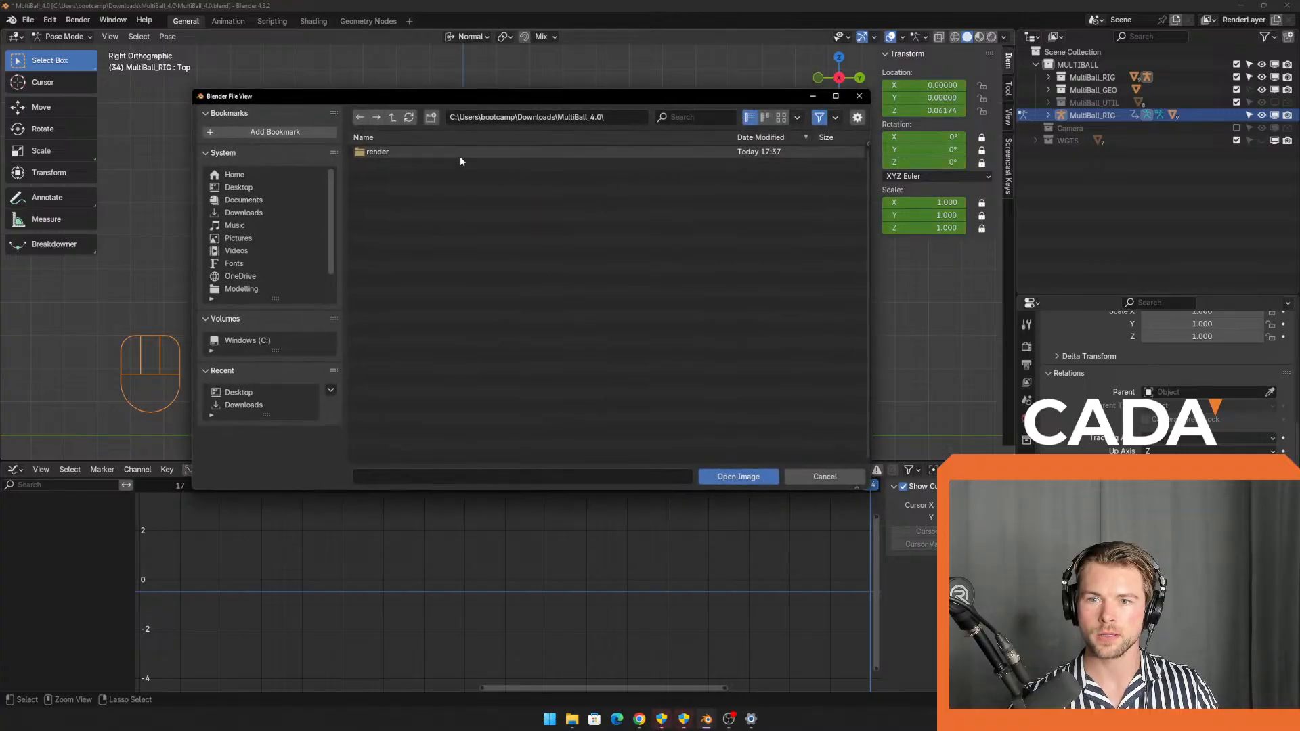
scroll(469, 241, "down", 5)
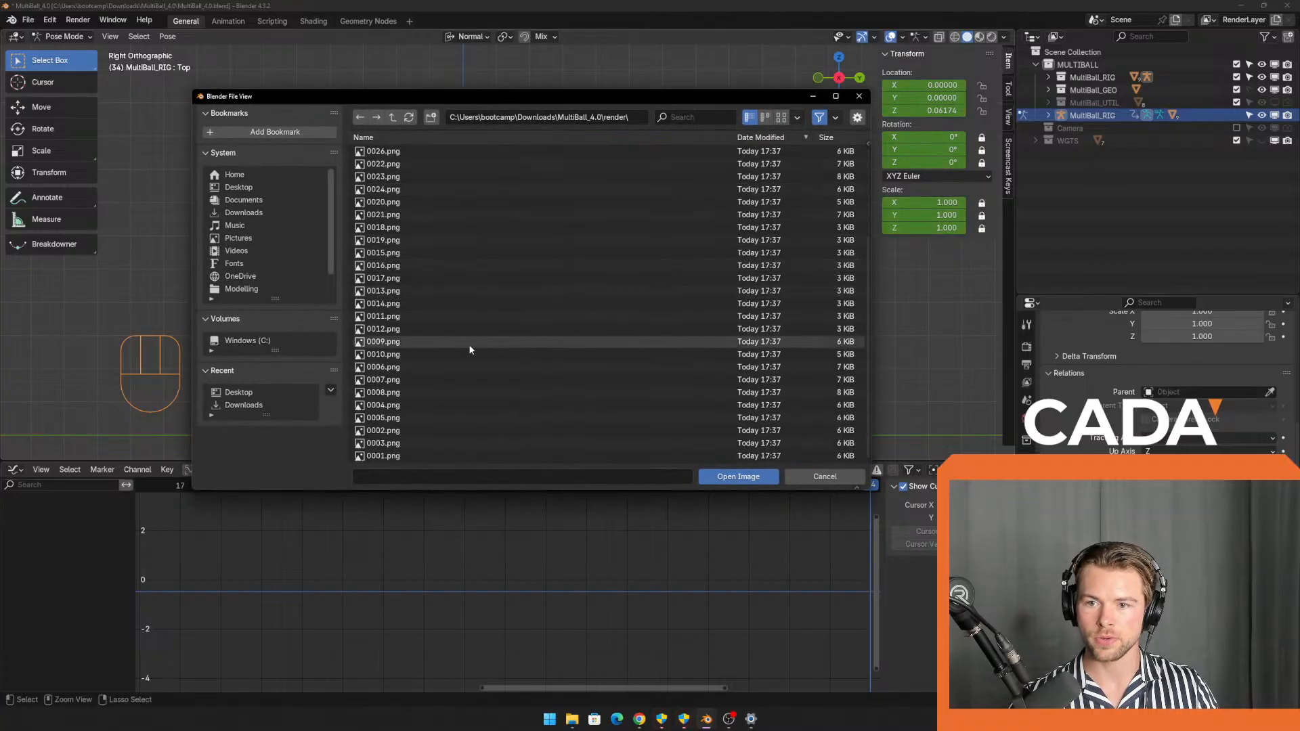
left_click(448, 457)
scroll(447, 450, "up", 4)
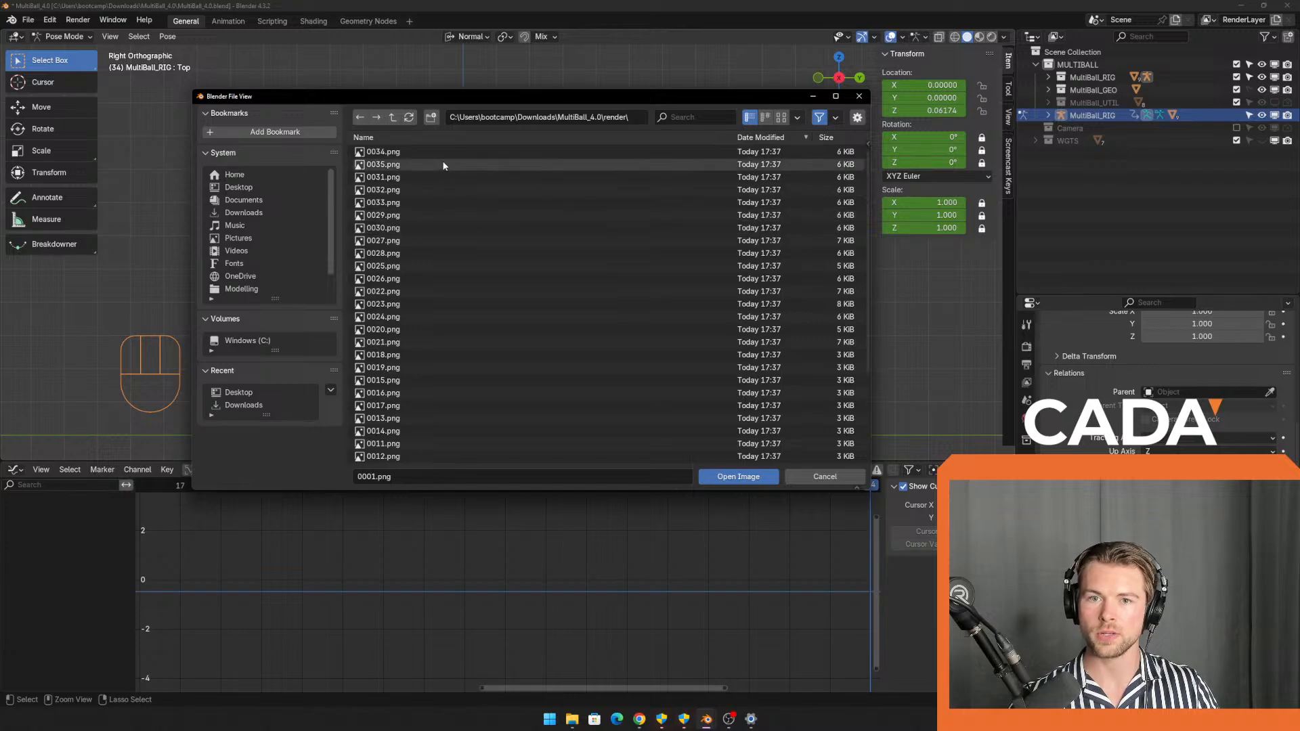
key("a")
scroll(475, 217, "up", 1)
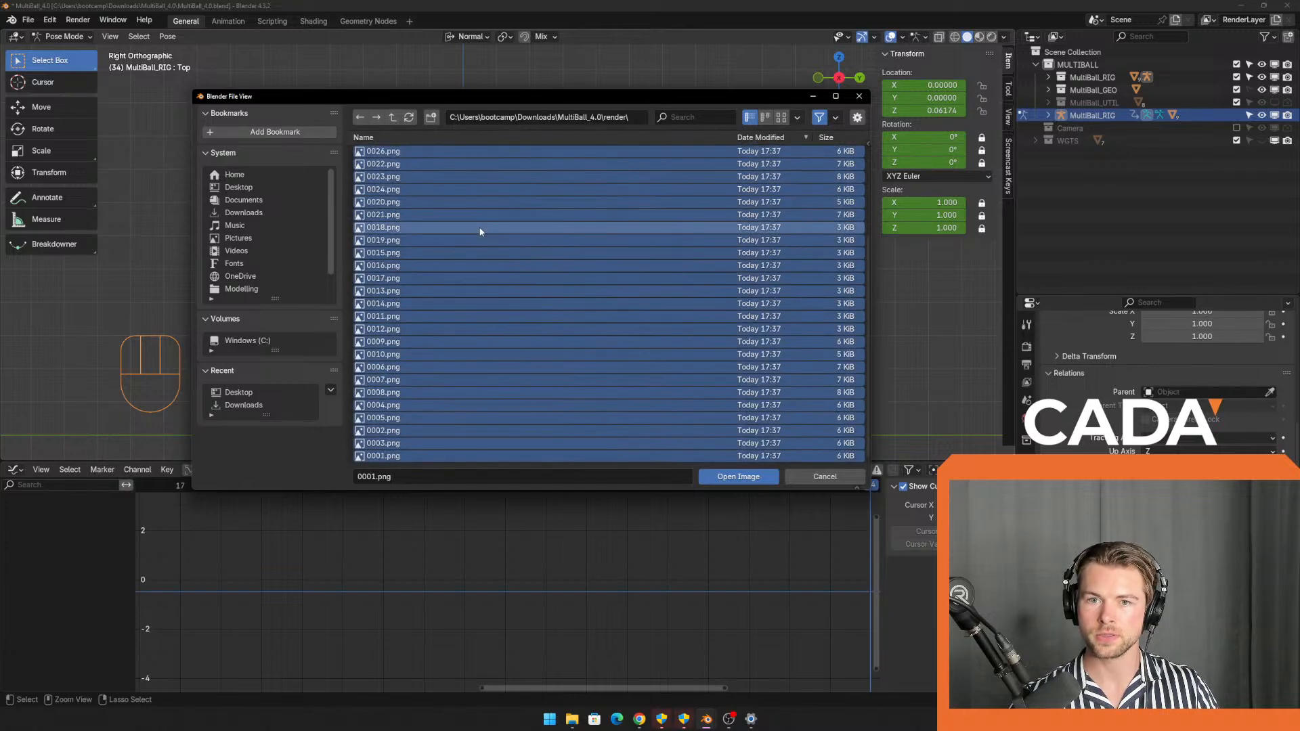
left_click(497, 165)
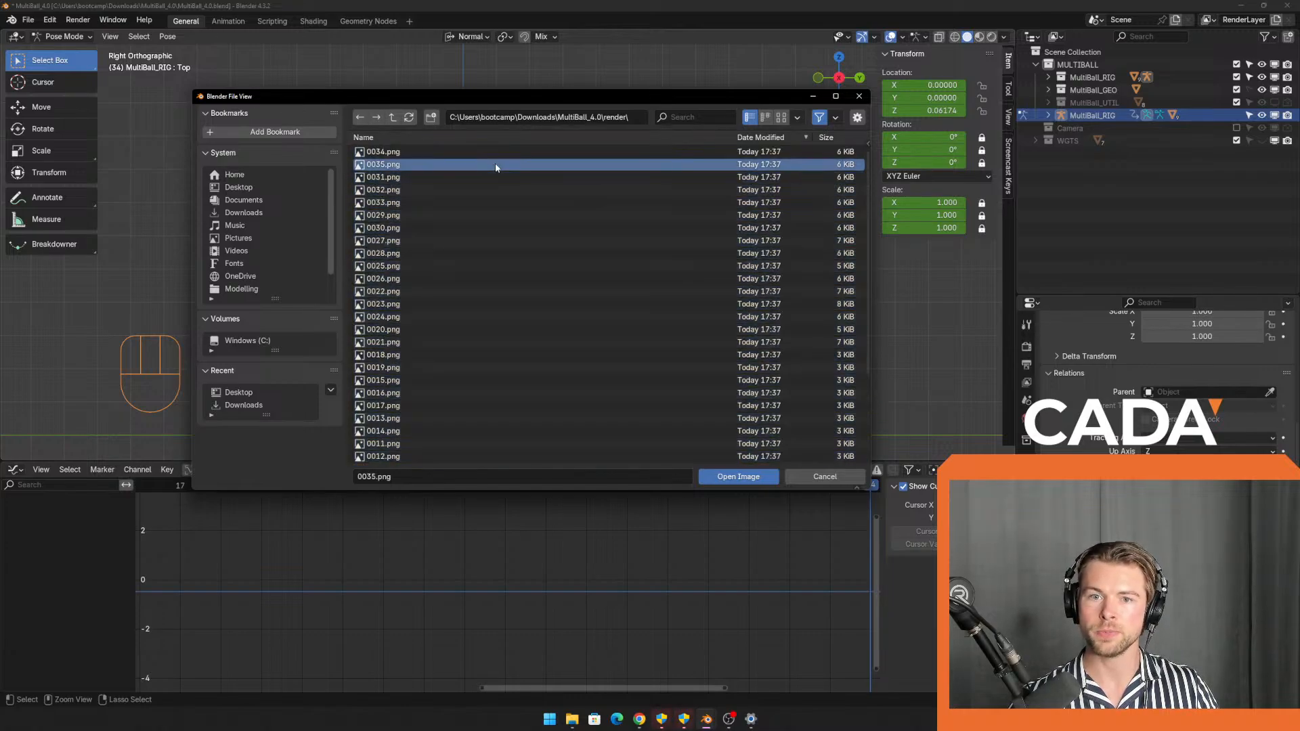
double_click(436, 164)
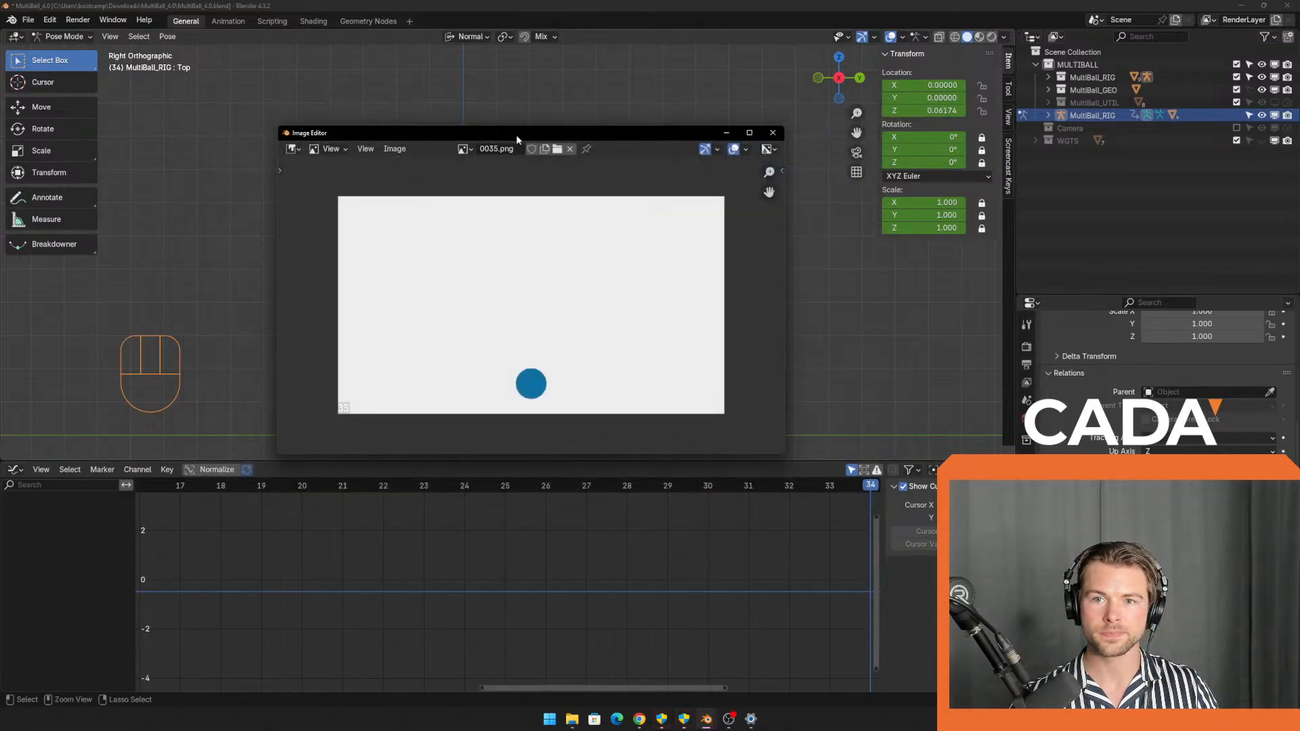
Look through the Image Editor's modes and the available editor types, and close the window.
mouse_move(516, 139)
left_mouse_down()
mouse_move(580, 139)
mouse_move(533, 125)
left_mouse_up()
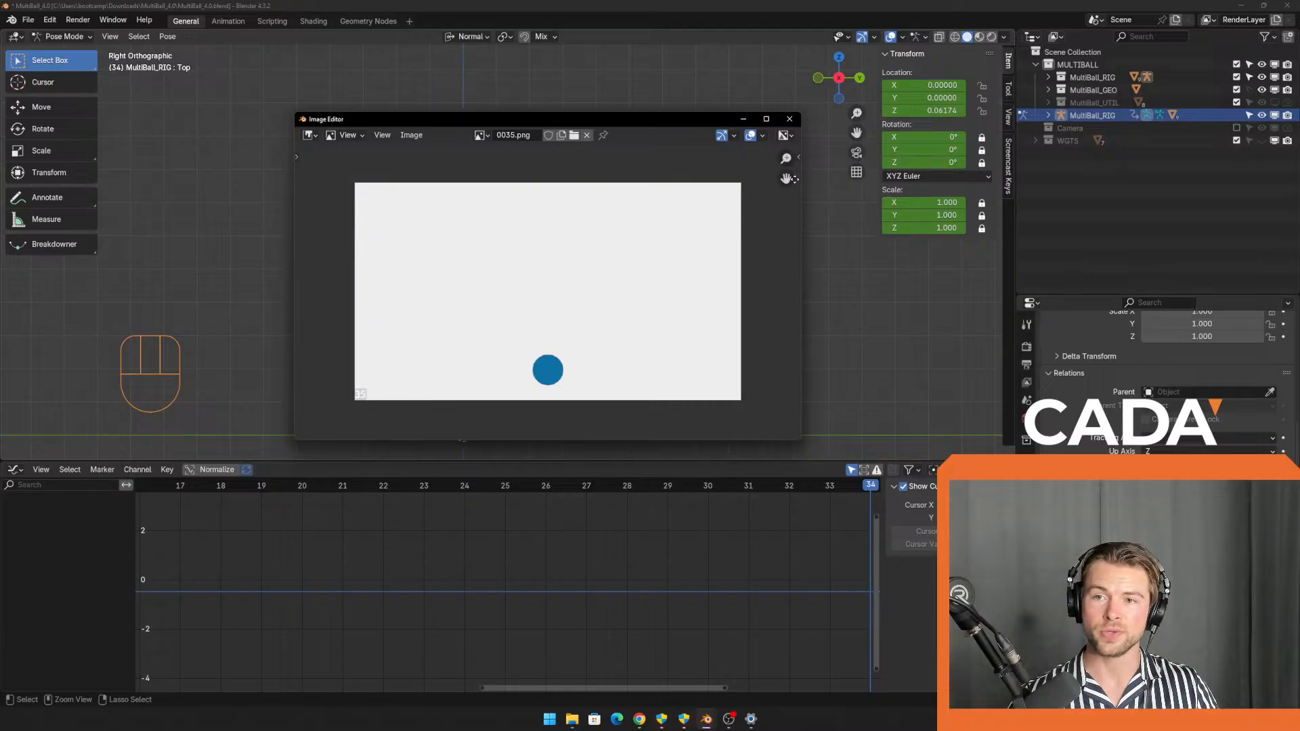
left_click(343, 135)
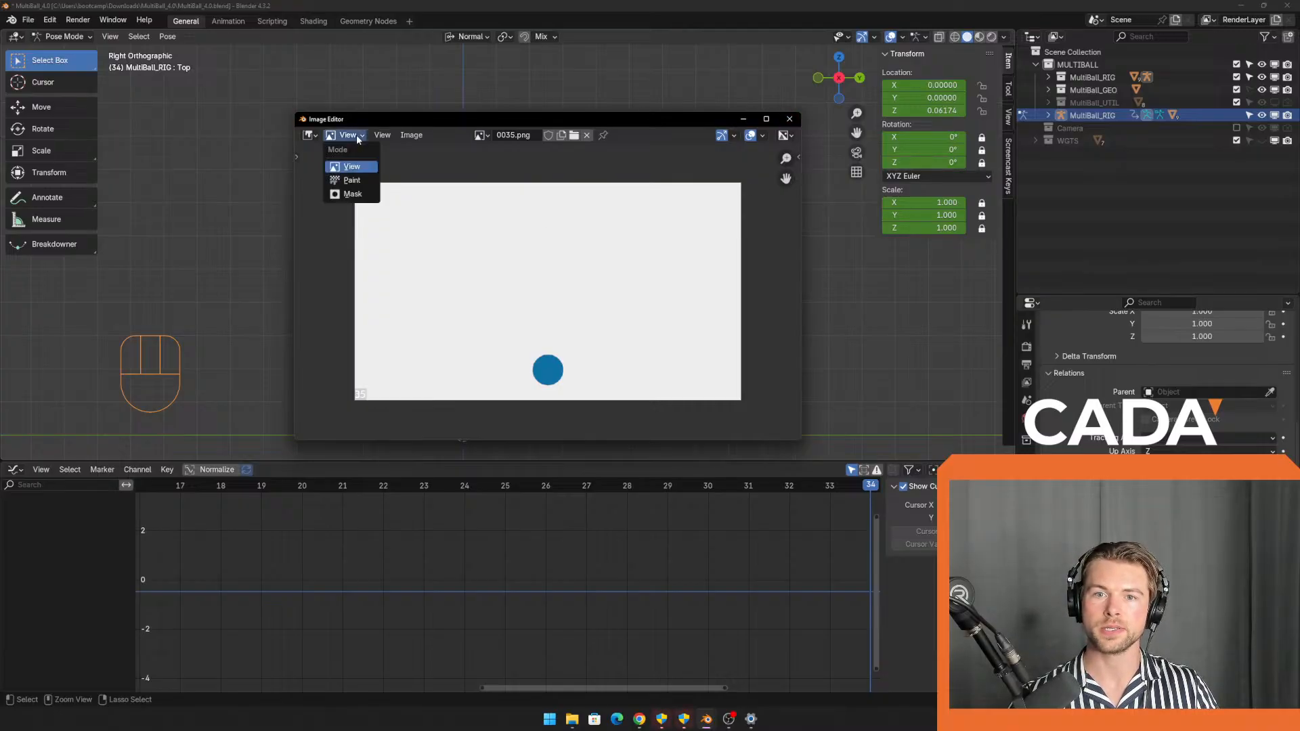
left_click(311, 136)
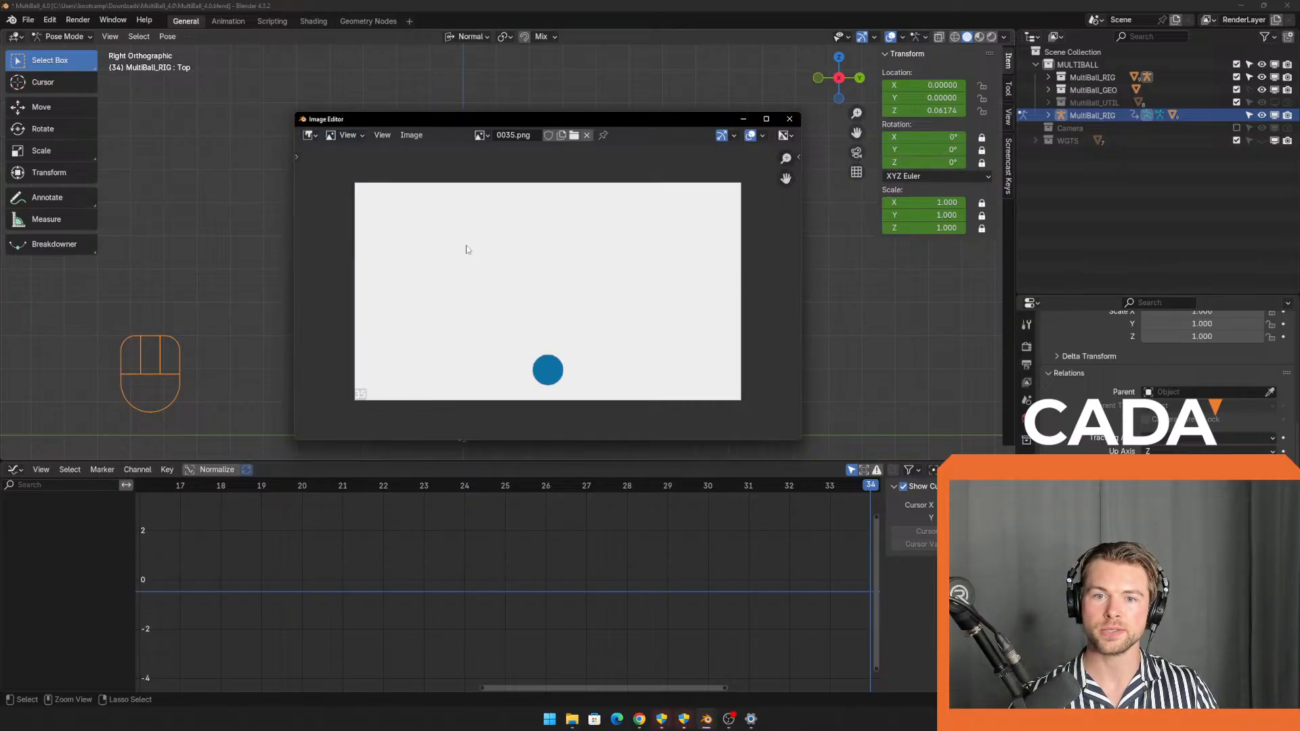
left_click(321, 136)
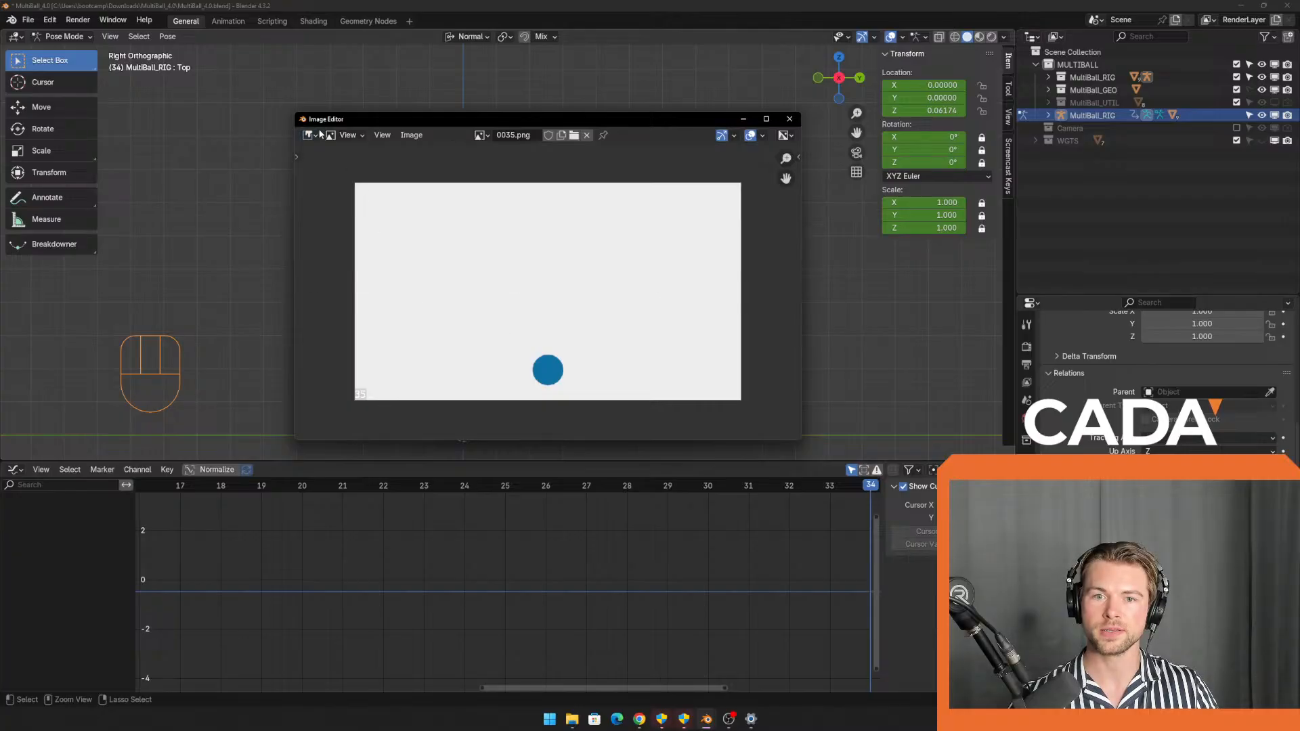
left_click(318, 136)
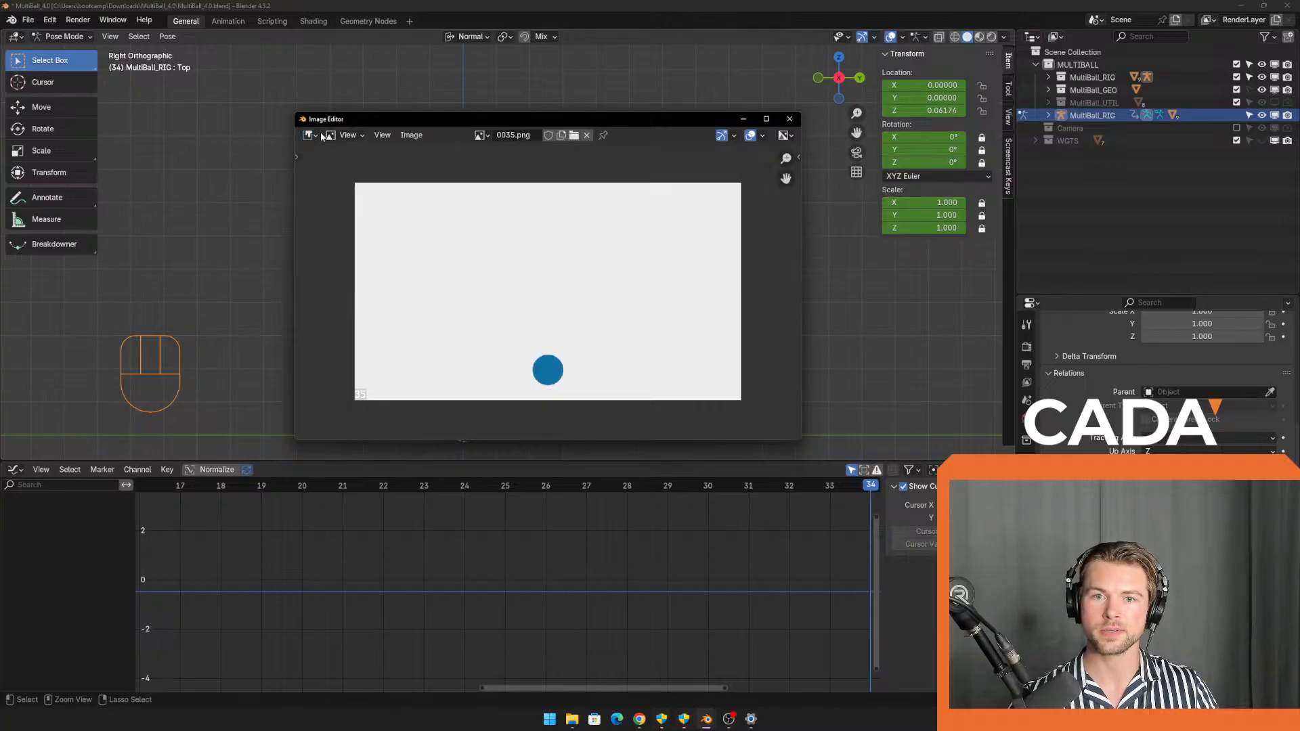
left_click(310, 135)
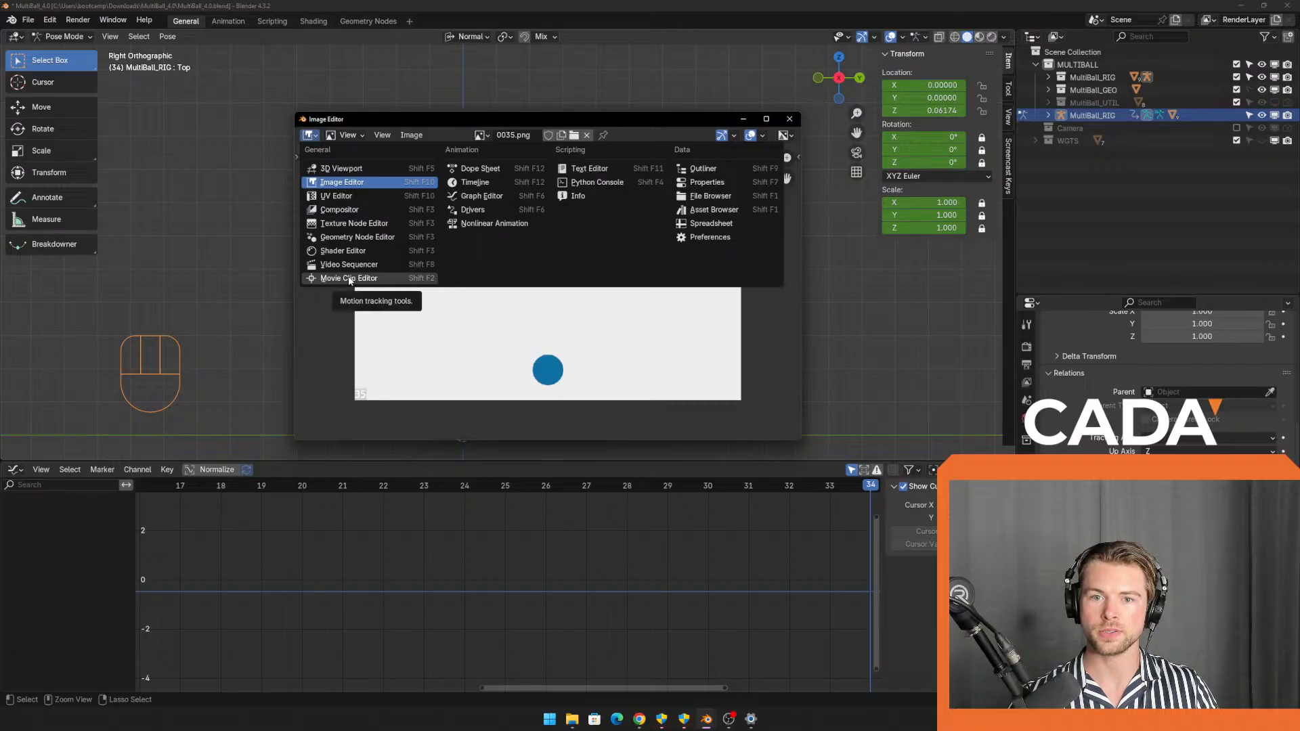
left_click(789, 119)
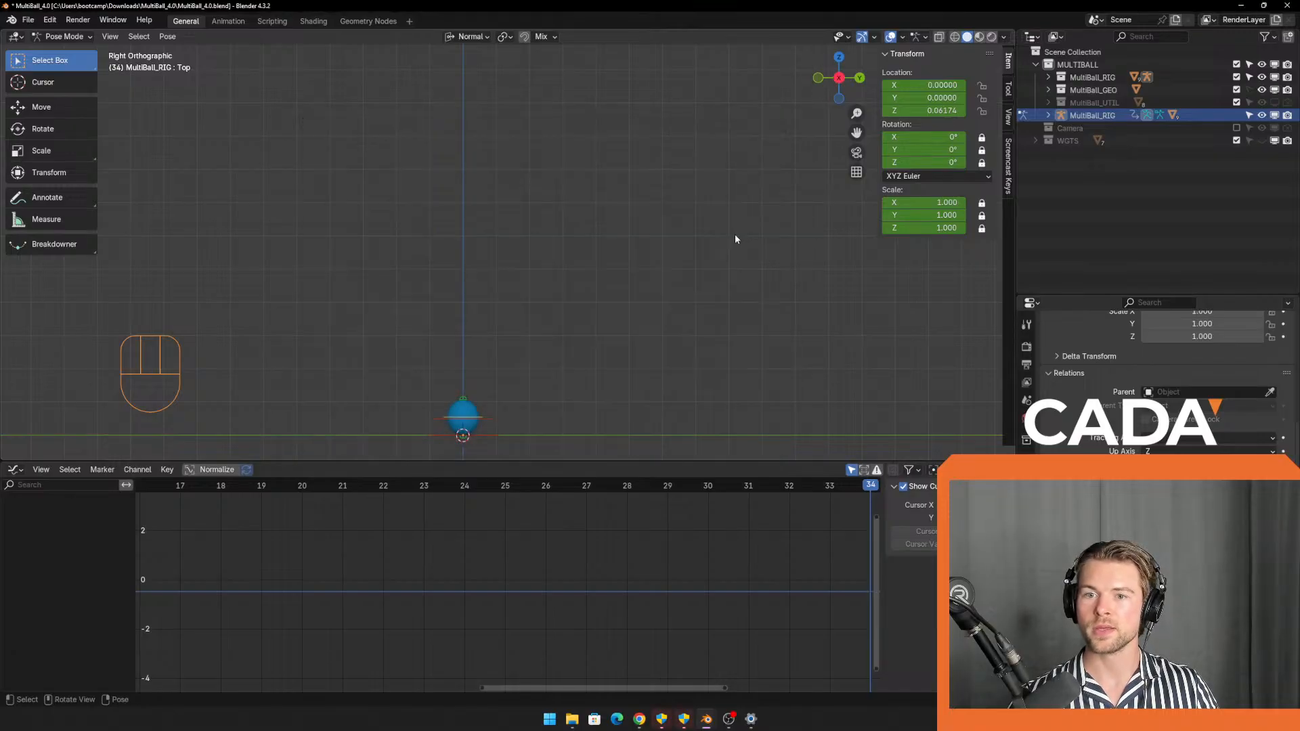
Hide the MultiBall_RIG armature in the viewport.
middle_click_drag(735, 238, 584, 275, "shift")
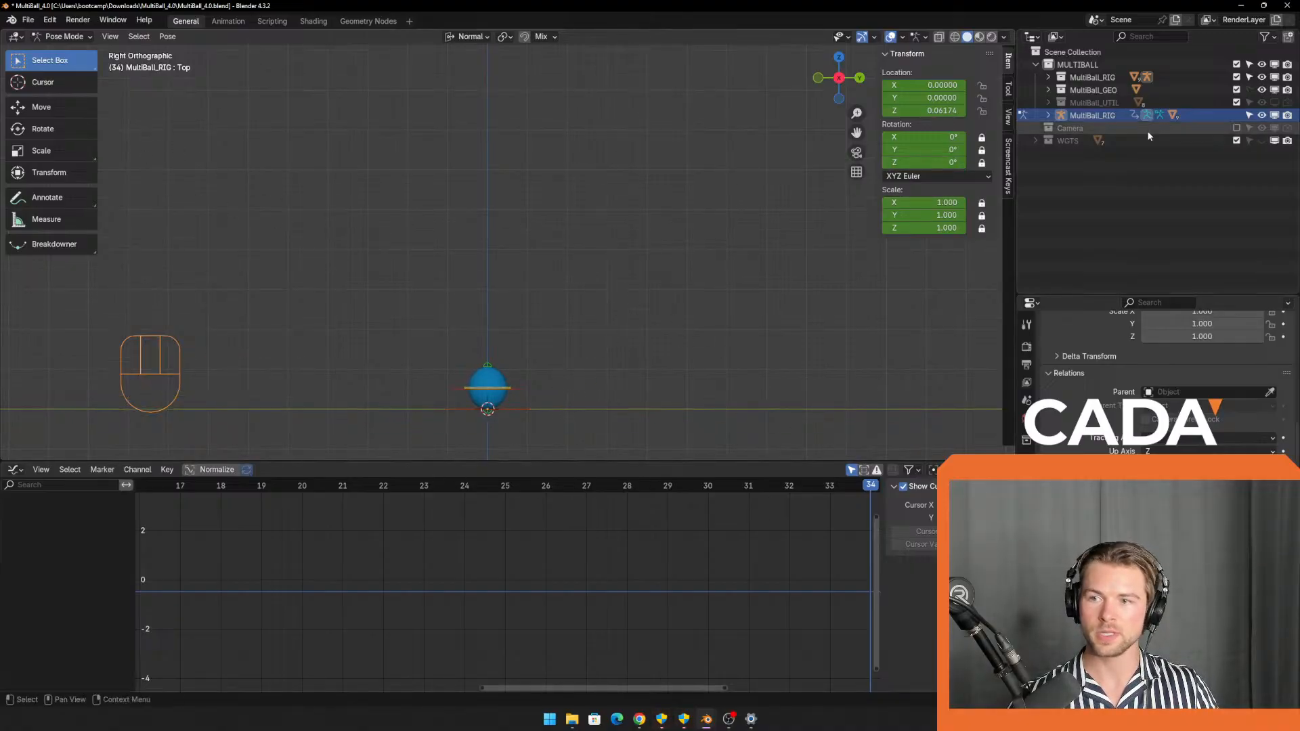
left_click(1261, 115)
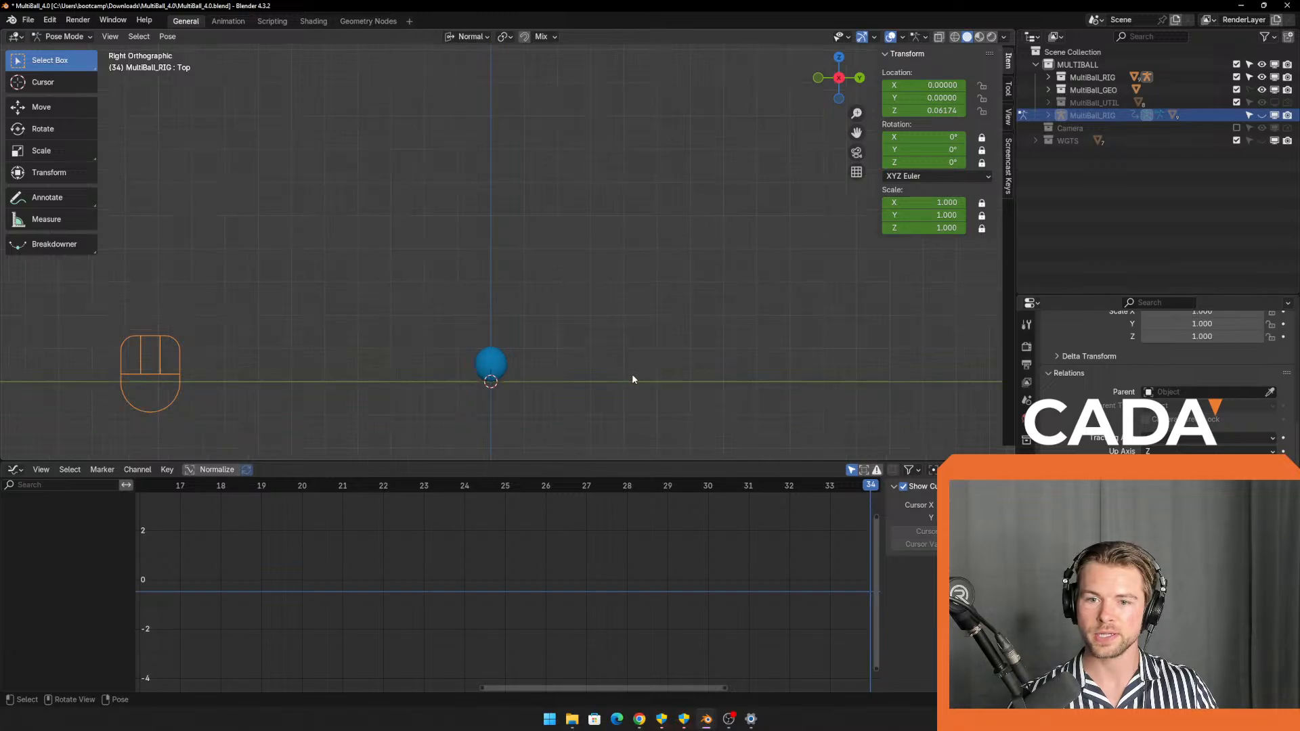
Enlarge the General workspace's 3D viewport and play the bouncing ball animation in it with the sidebar hidden.
left_click(217, 21)
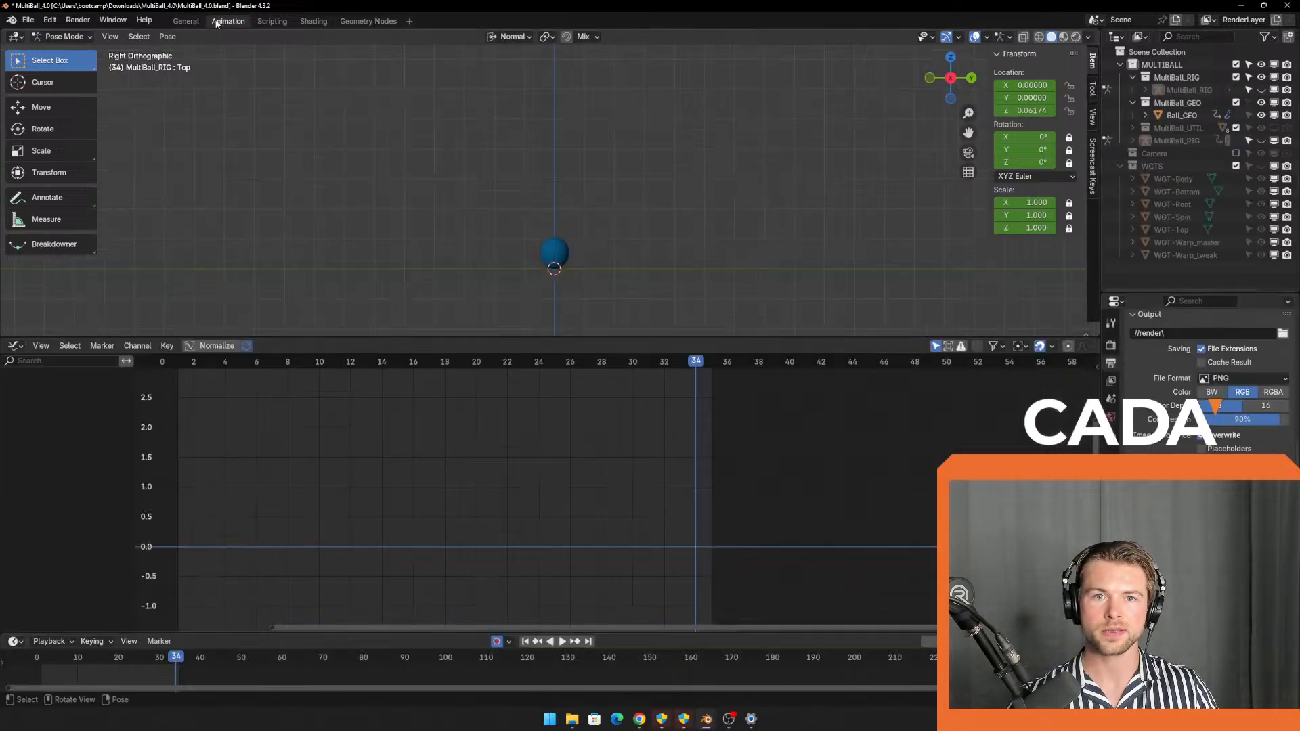
left_click(192, 22)
left_click_drag(535, 474, 542, 601)
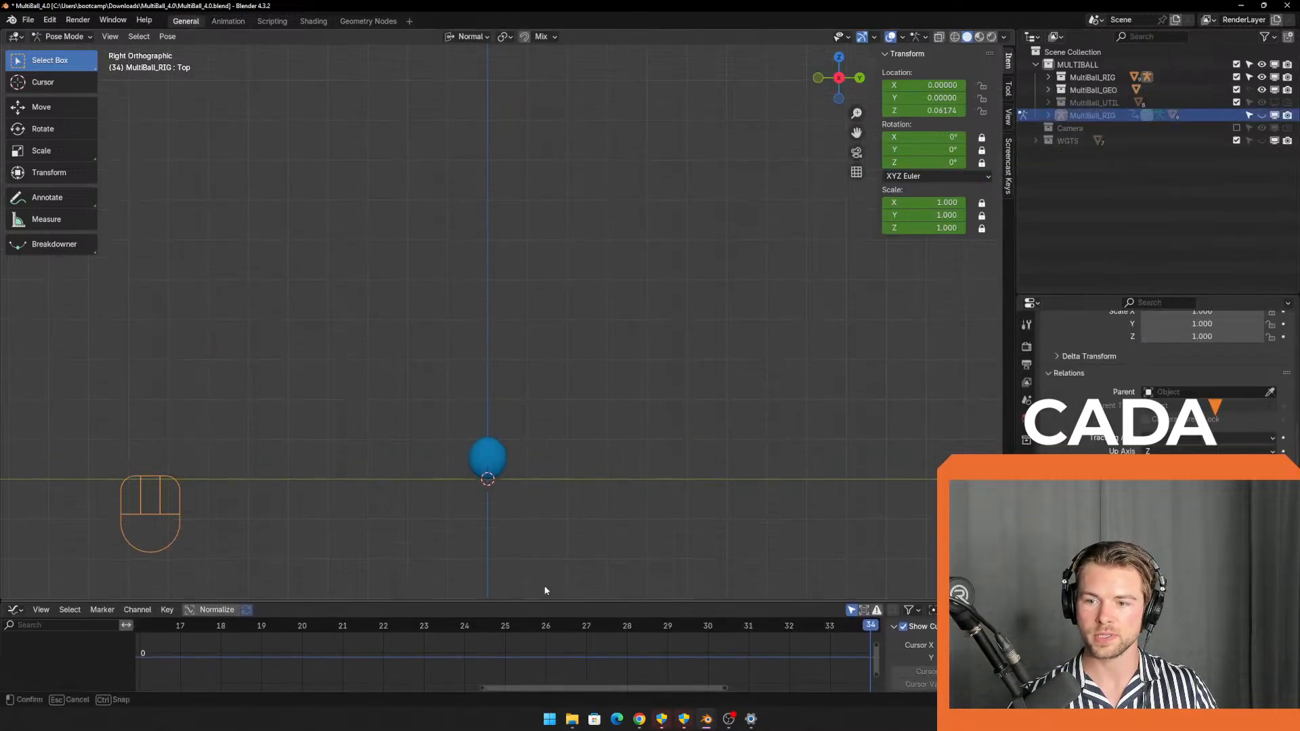
key("space")
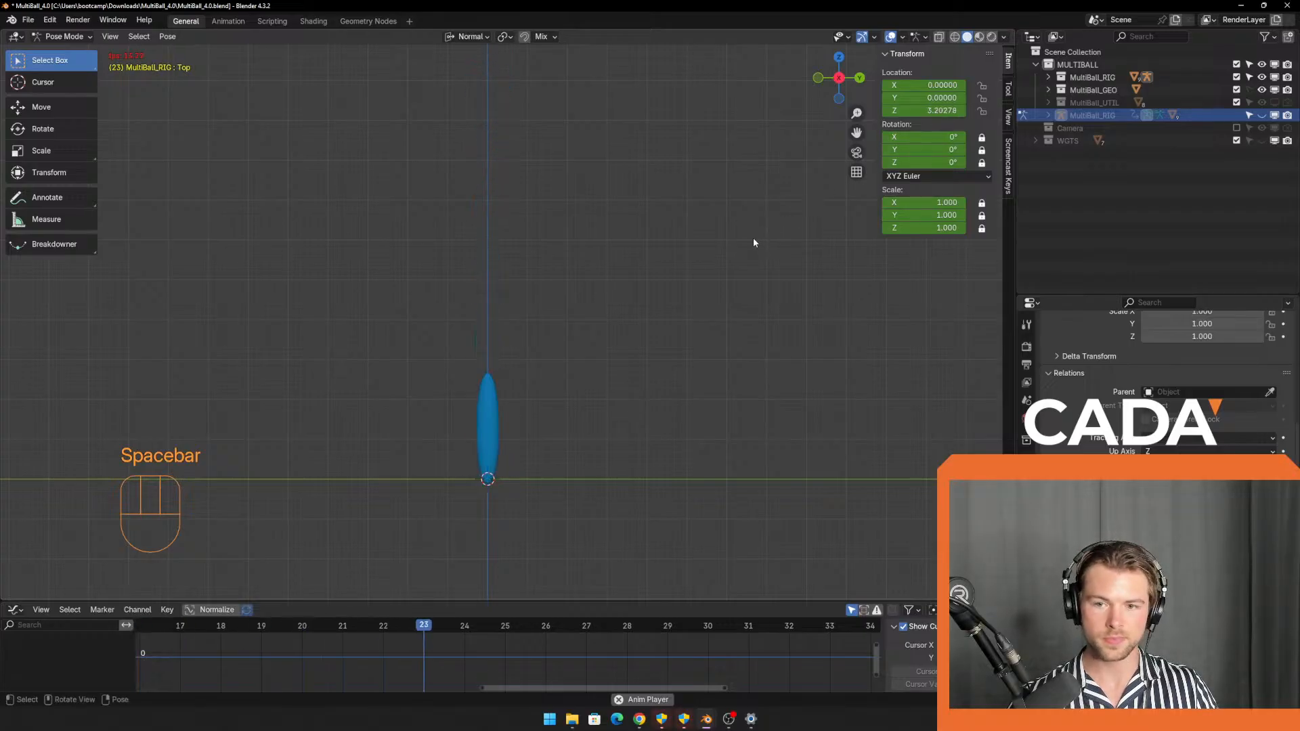
key("n")
left_click(582, 155)
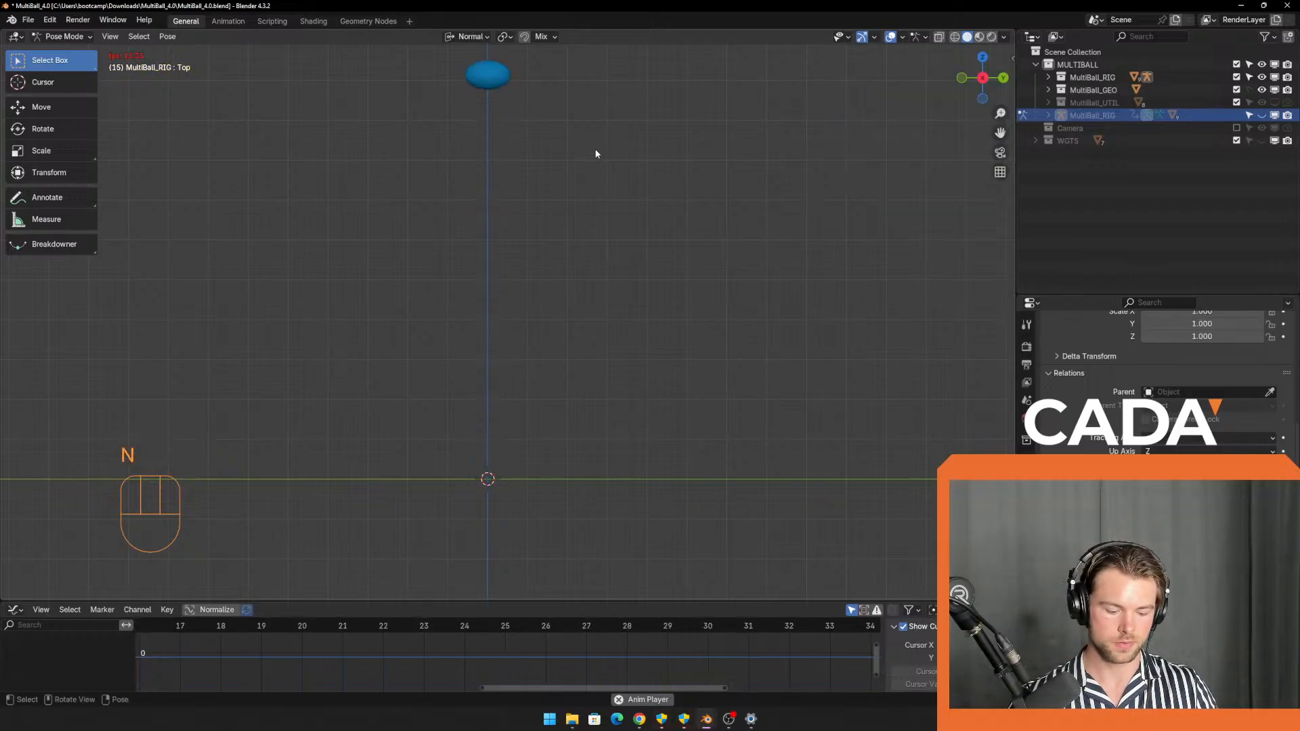
key("space")
Play back the rendered animation in a maximized player window and close the player.
key("ctrl+F11")
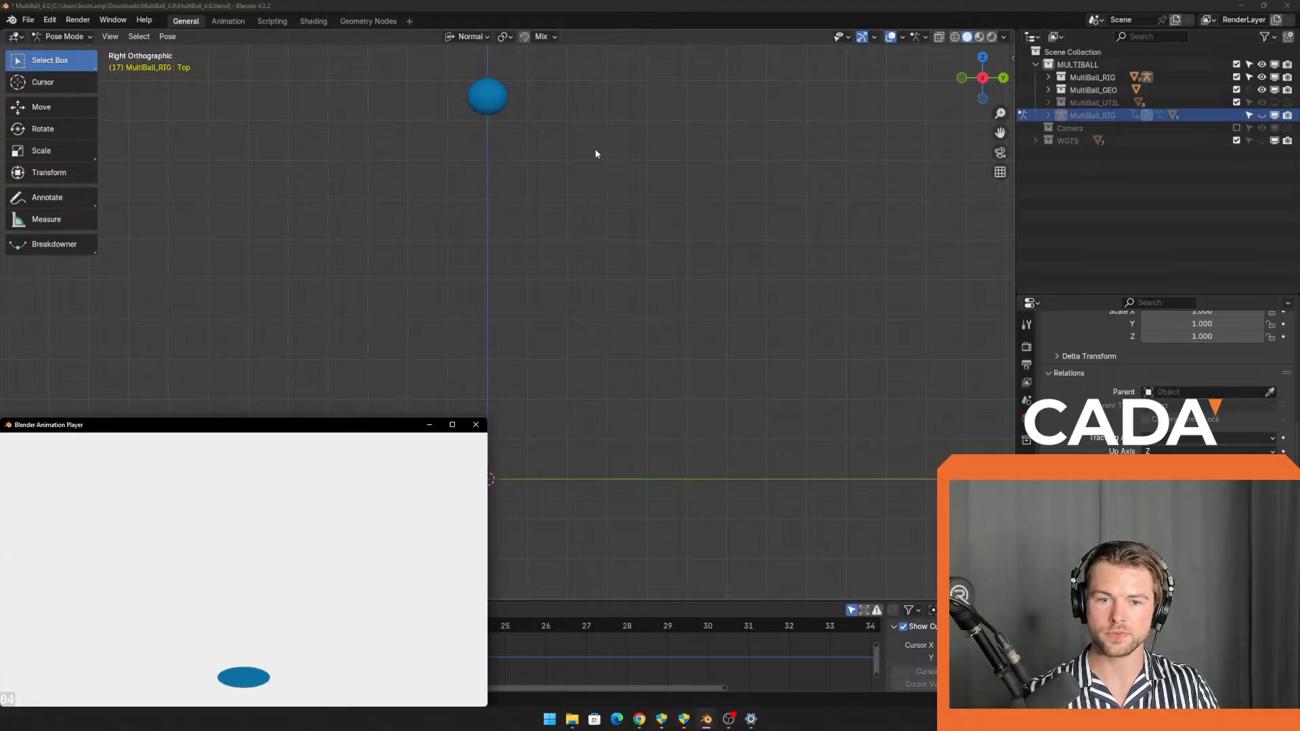
double_click(366, 428)
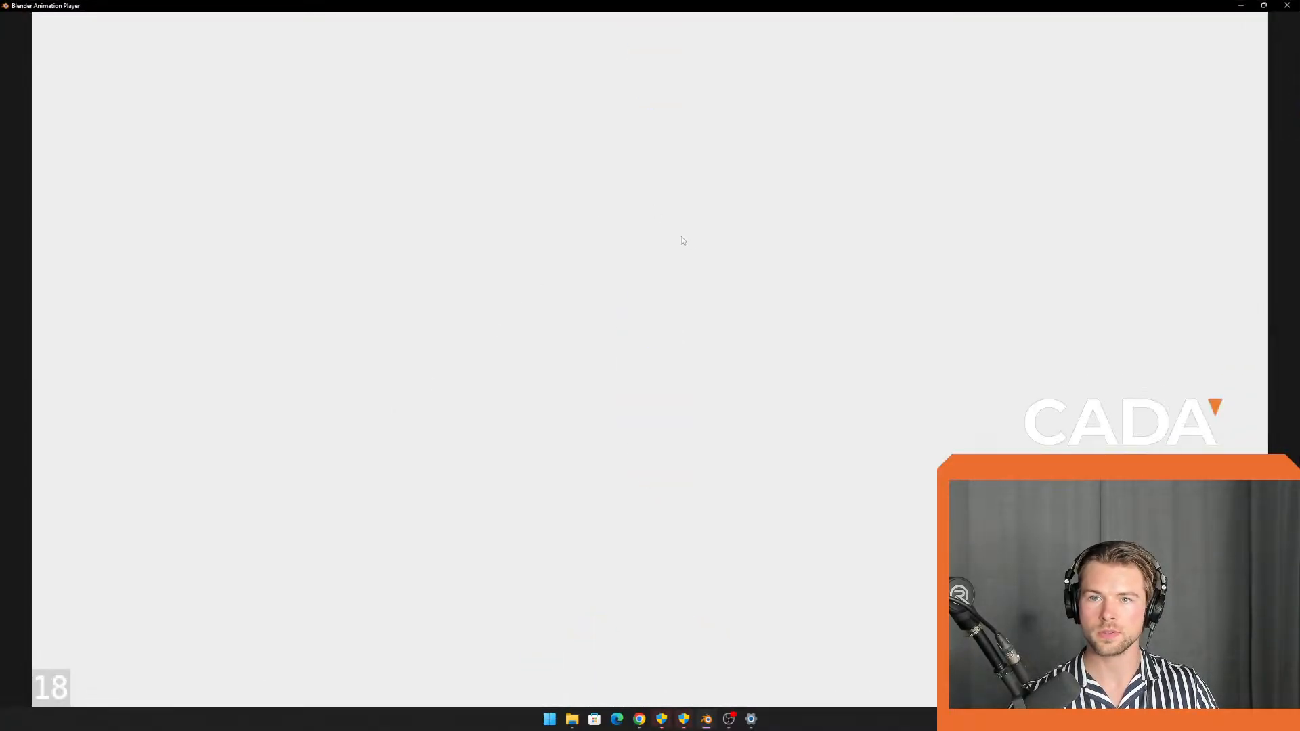
left_click(1287, 5)
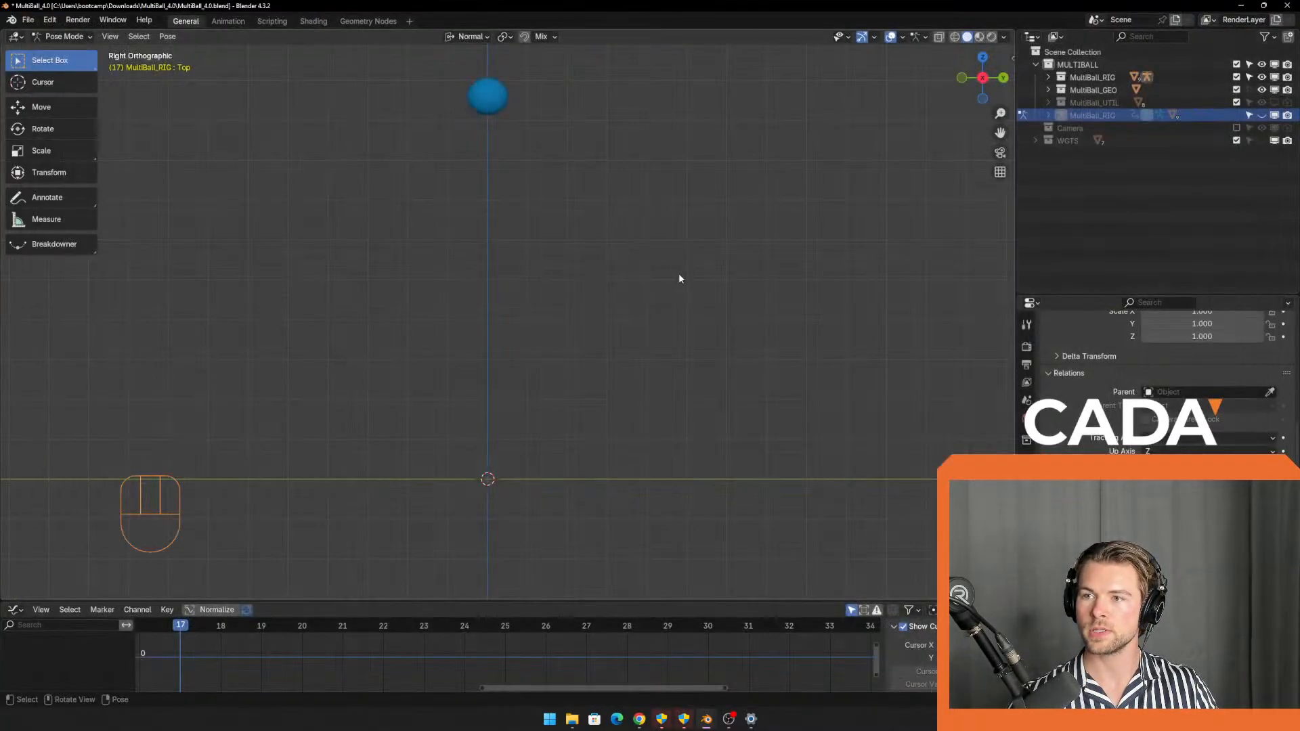
Include the Camera collection in the view layer and look through the camera in the viewport.
left_click(1064, 129)
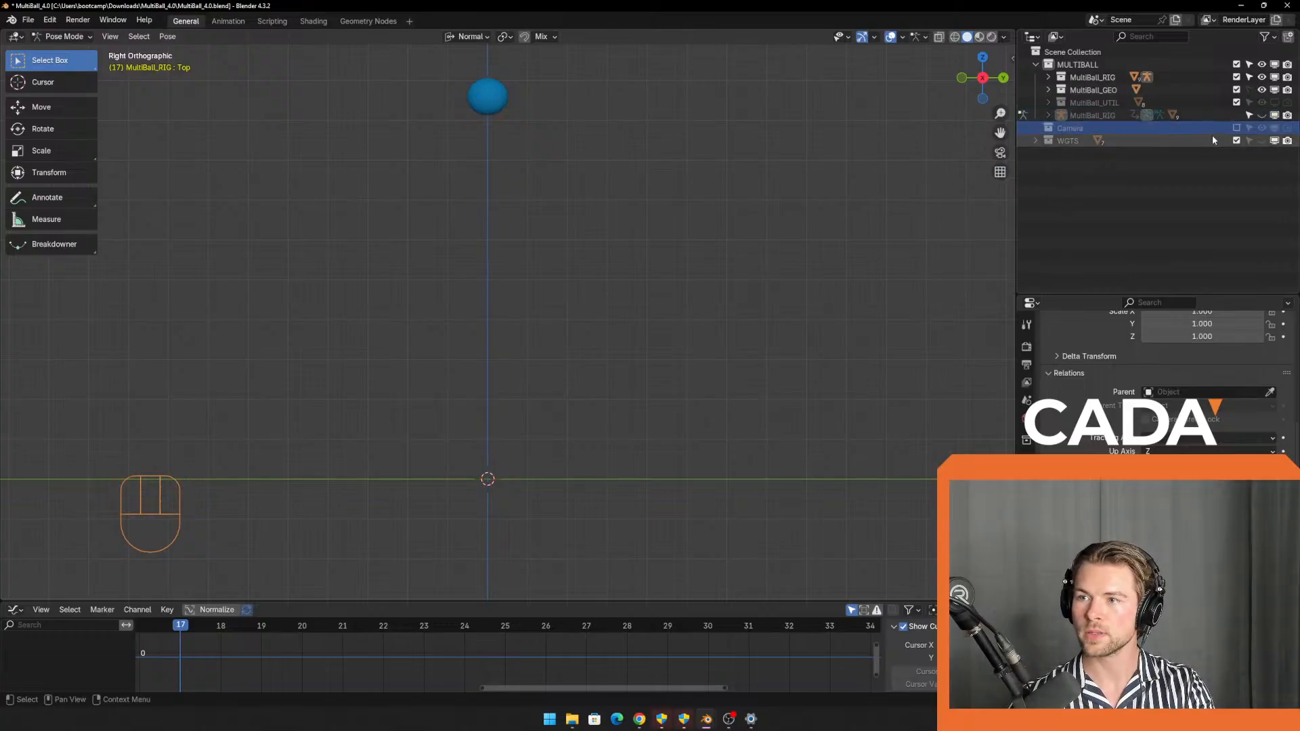
left_click(1236, 128)
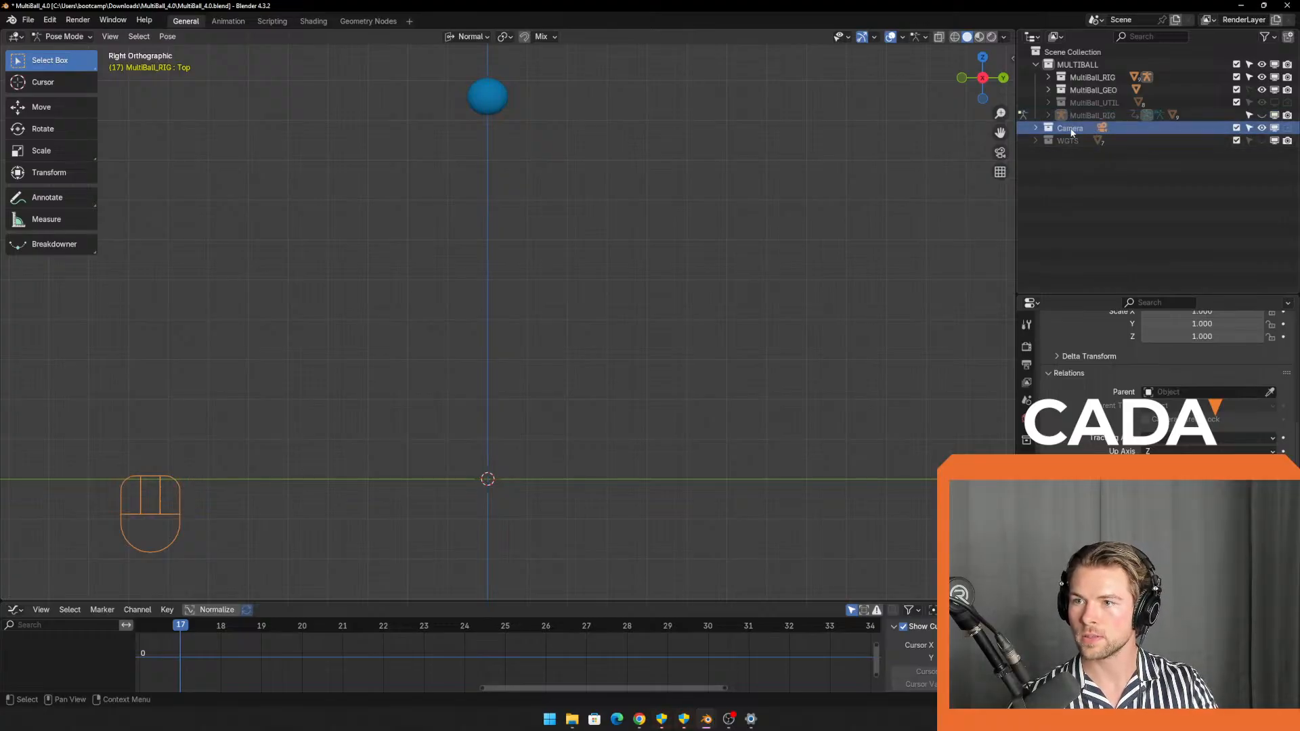
left_click(1000, 152)
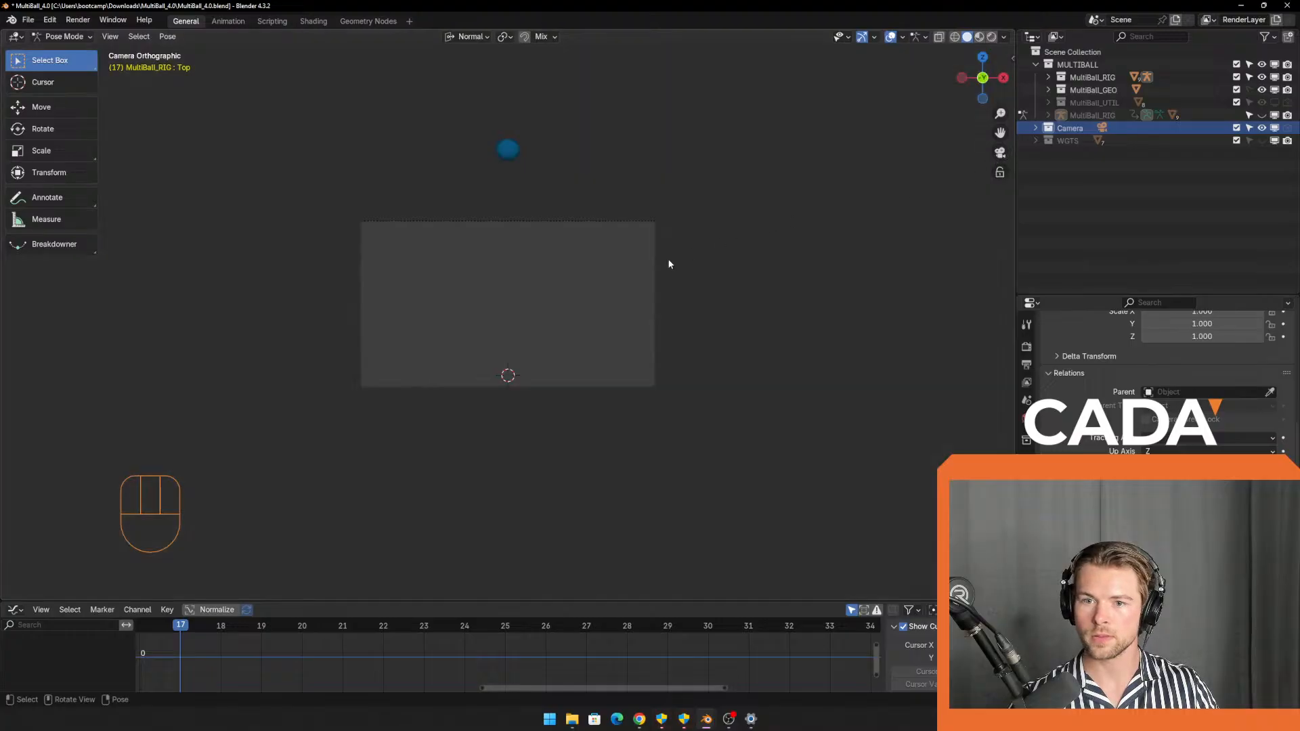
scroll(546, 327, "up", 3)
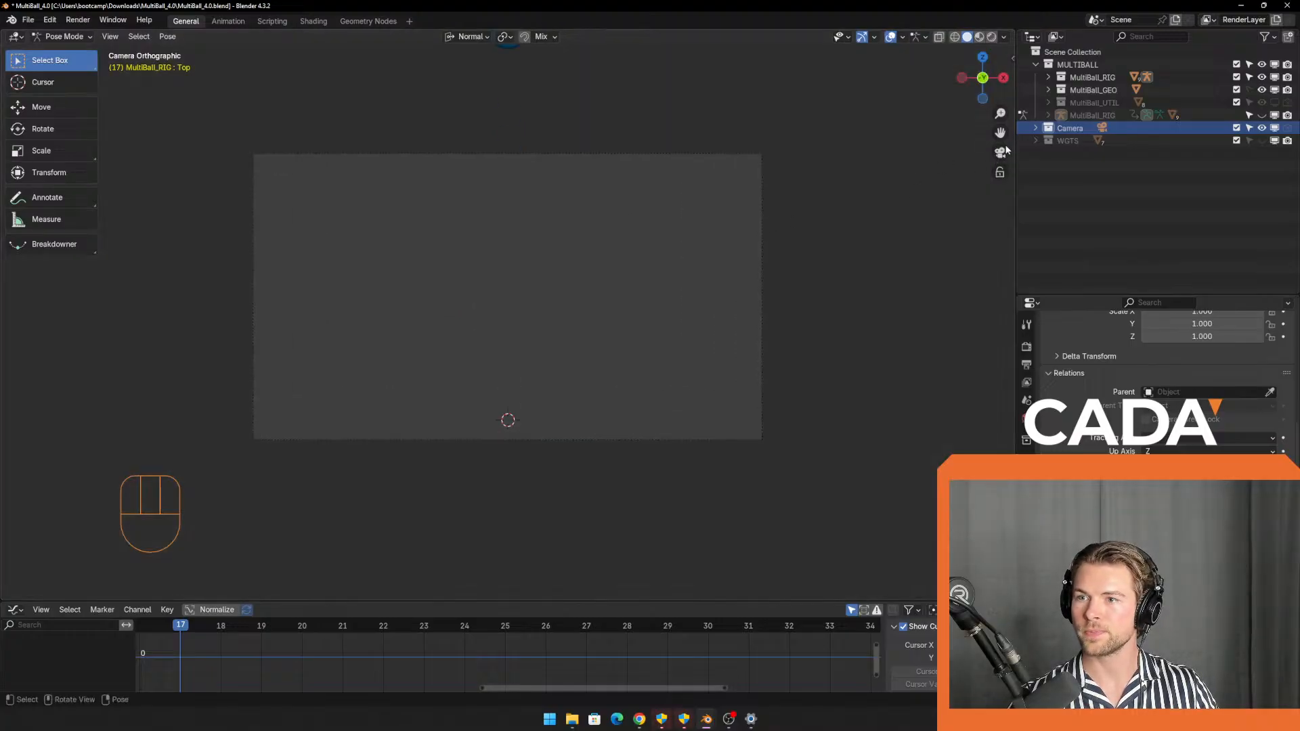
Try the camera-to-view lock with small zooms and release the lock.
left_click(1000, 173)
scroll(497, 262, "down", 1)
scroll(510, 272, "up", 1)
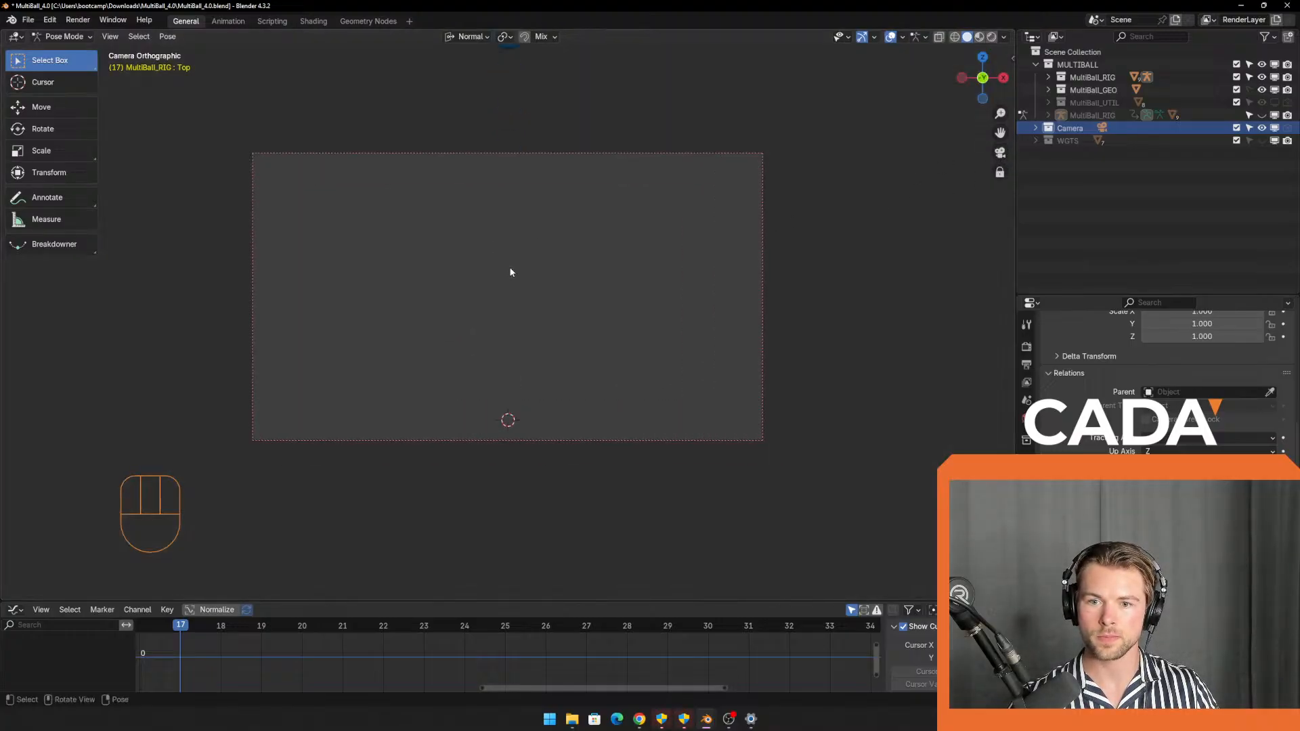
left_click(999, 172)
scroll(555, 232, "down", 1)
scroll(555, 231, "up", 1)
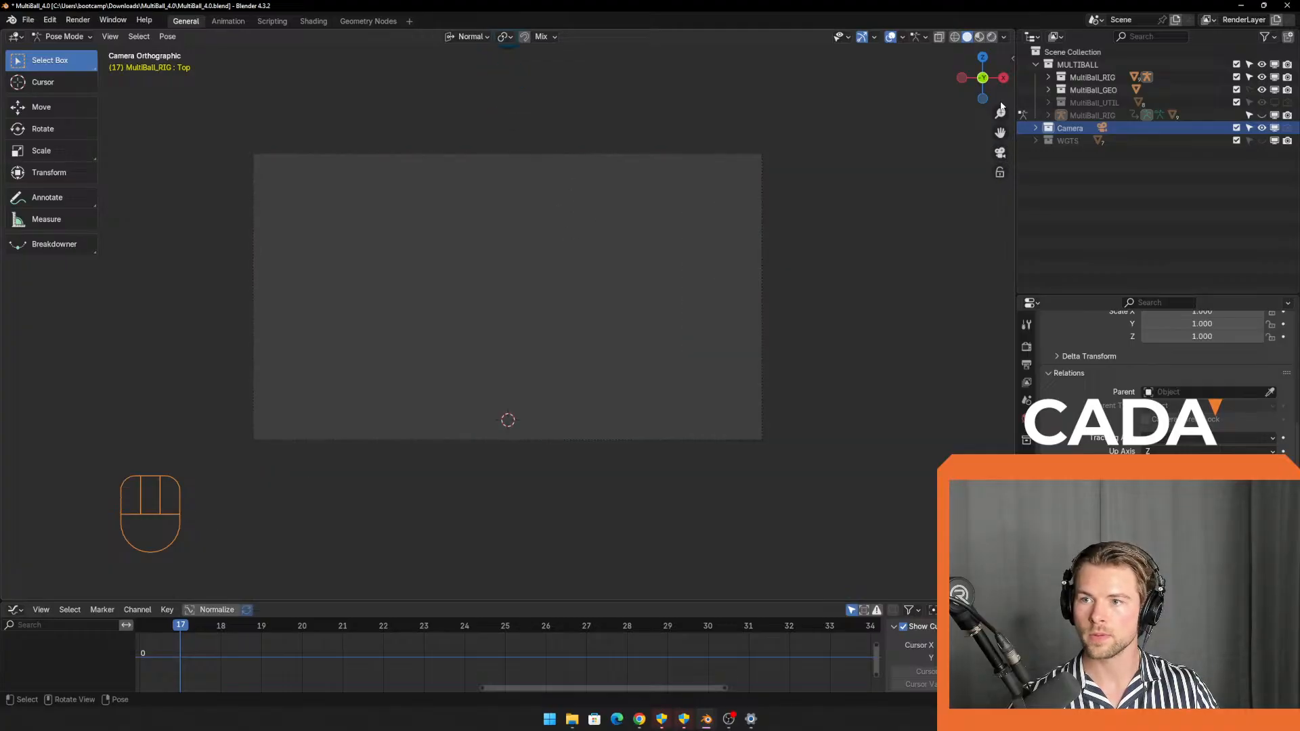
Lock the camera to the view through the sidebar and try to reframe the camera around the ball.
key("n")
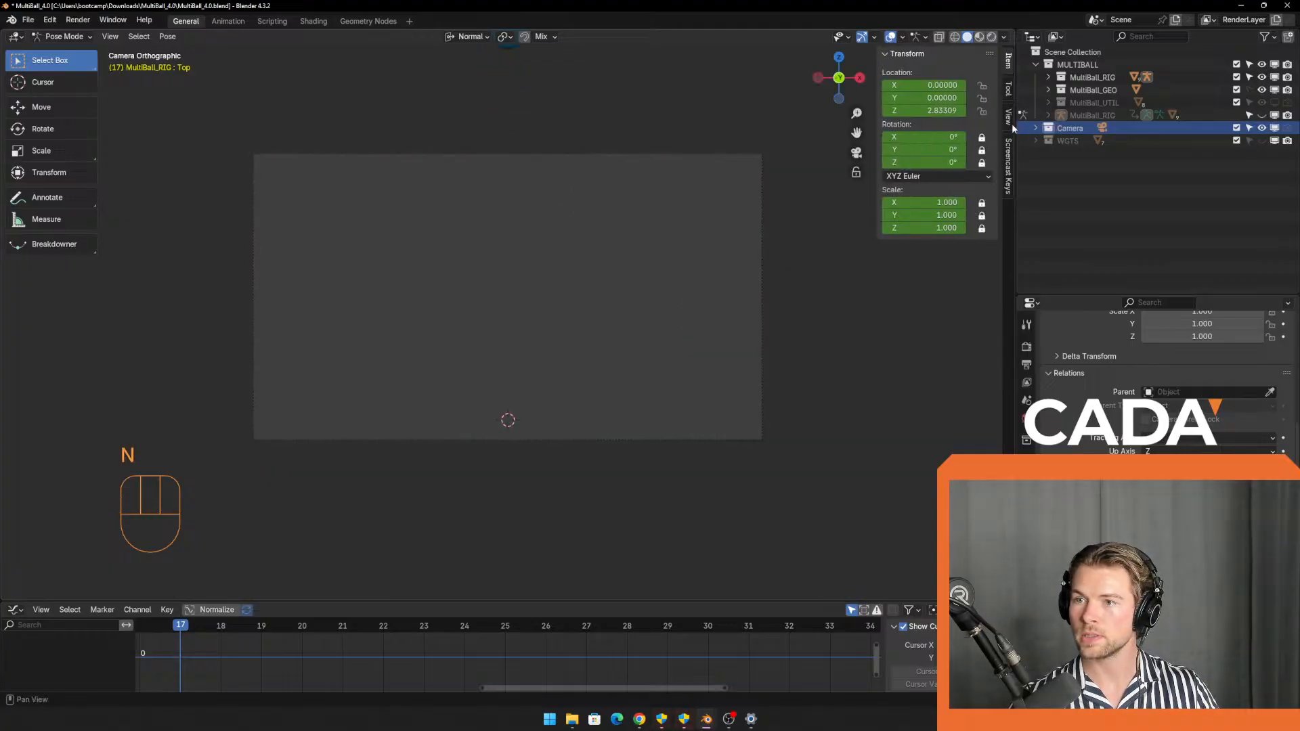
left_click(1008, 119)
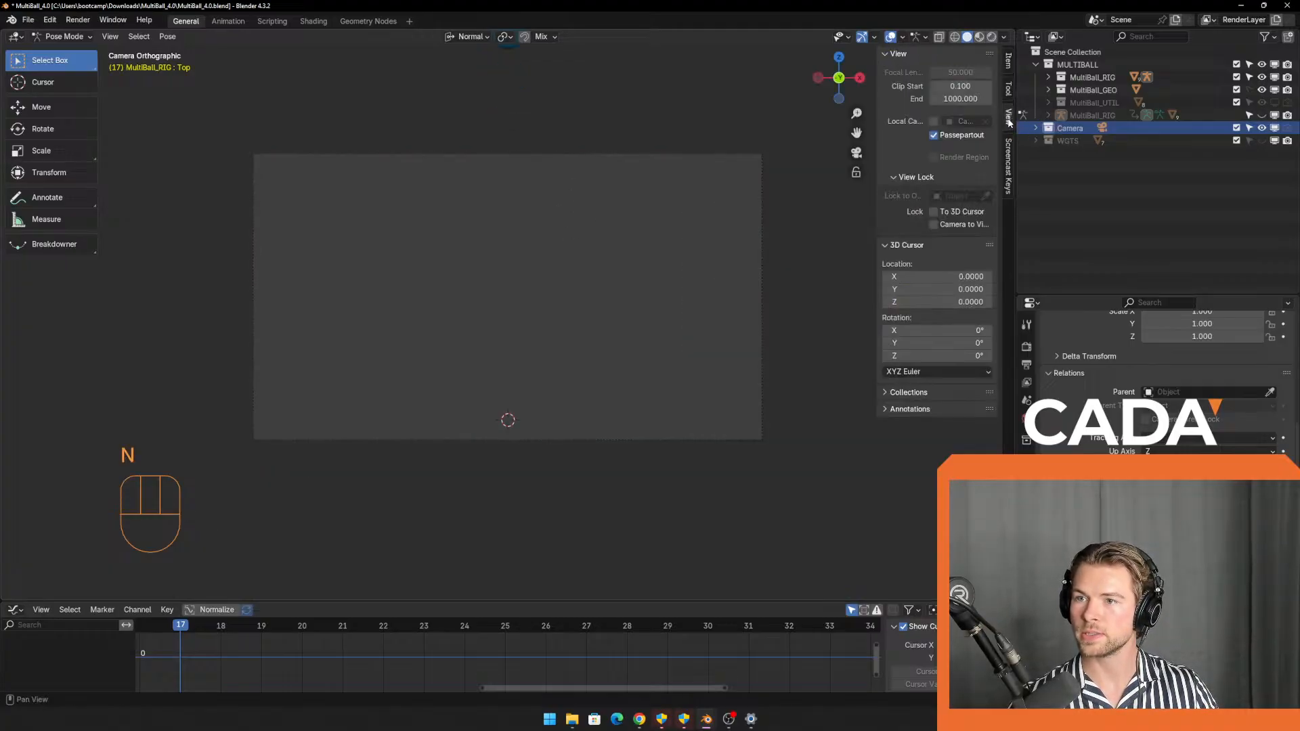
left_click(934, 225)
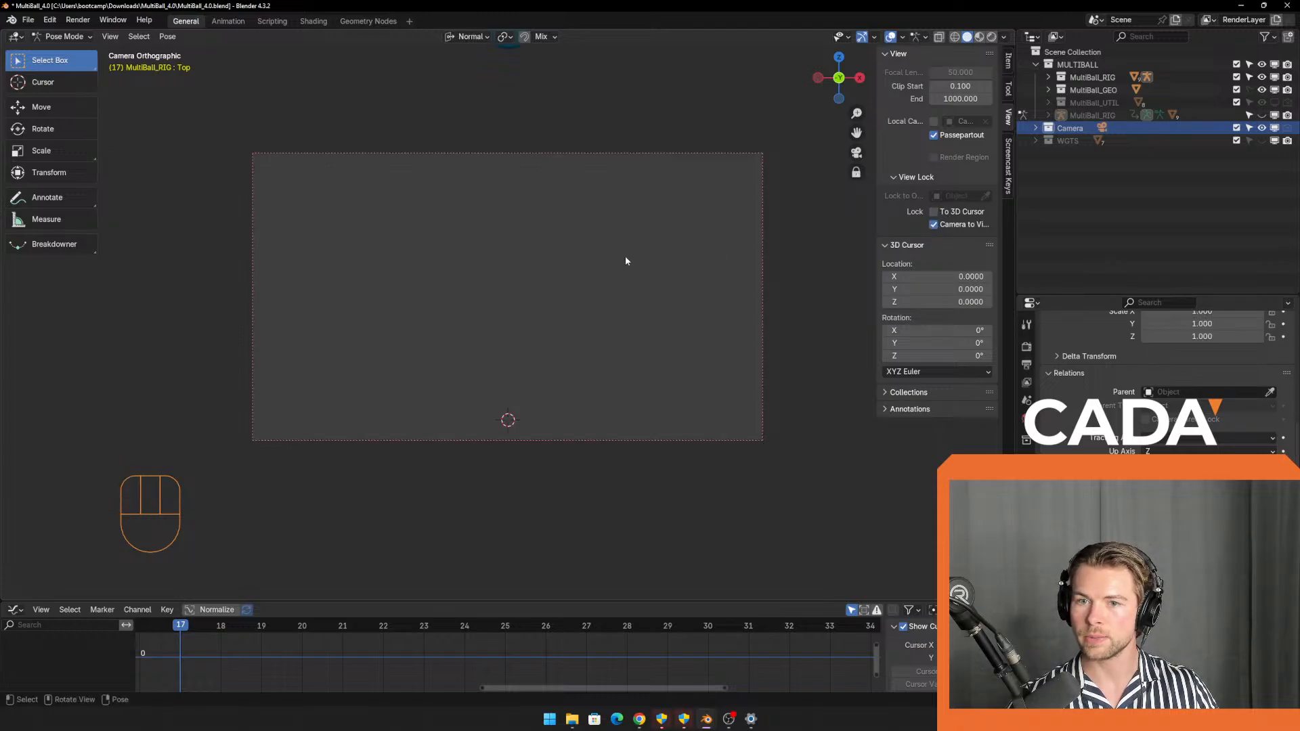
scroll(616, 253, "down", 1)
scroll(586, 245, "up", 3)
middle_click_drag(586, 246, 591, 207, "shift")
middle_click_drag(559, 295, 545, 413, "shift")
scroll(571, 376, "down", 1)
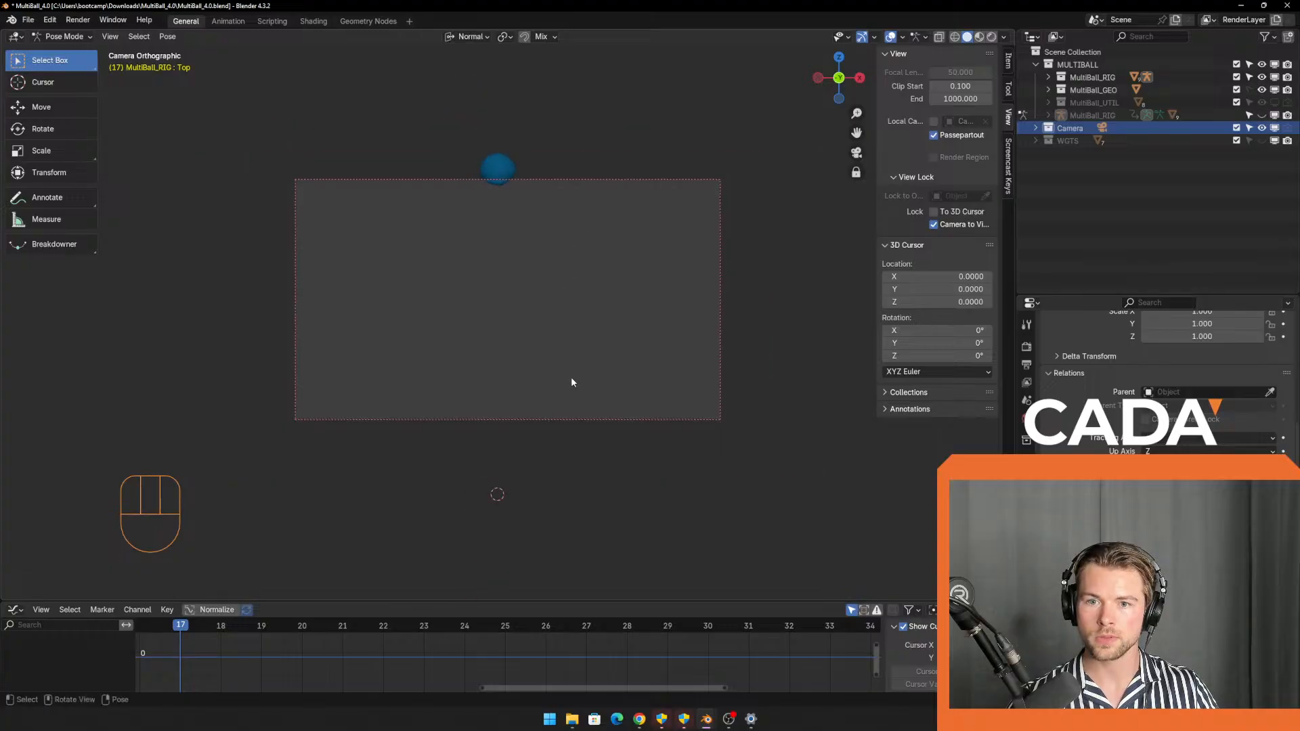
scroll(568, 376, "up", 1)
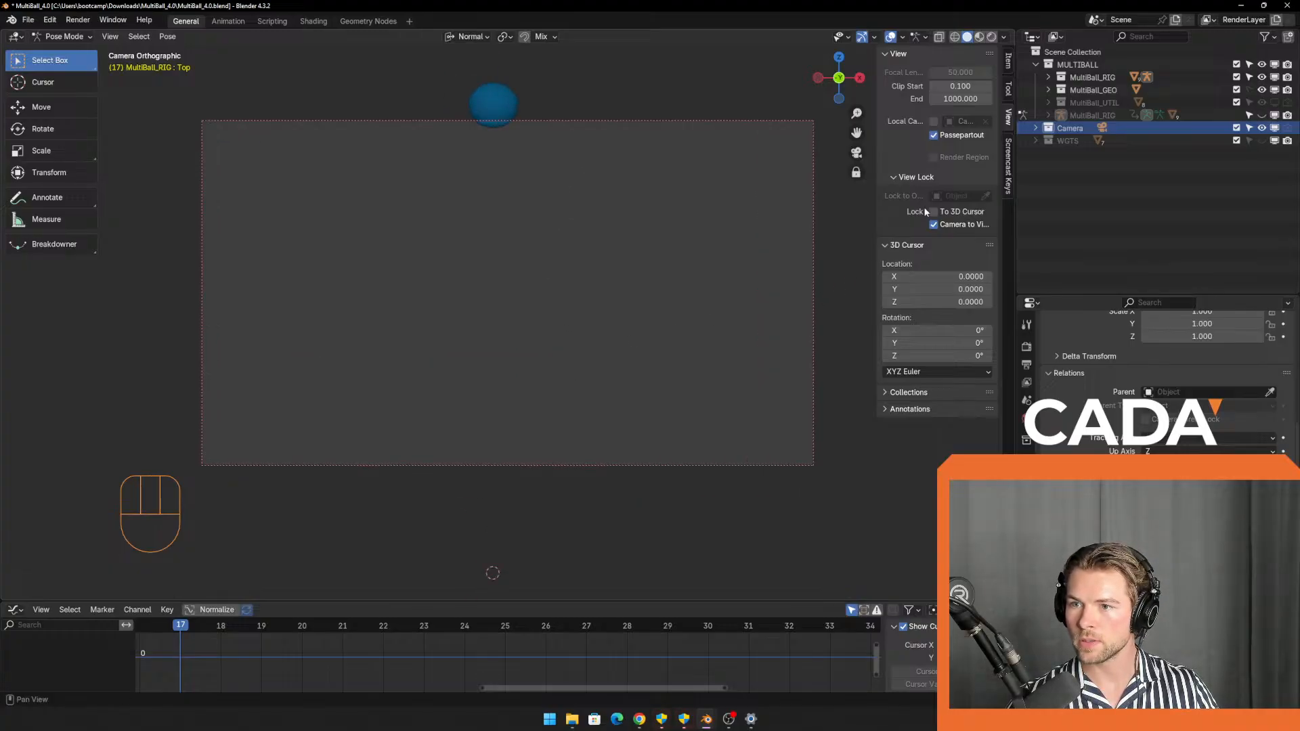
Set the viewport's Clip Start to 0.4.
left_click(895, 174)
left_click(895, 174)
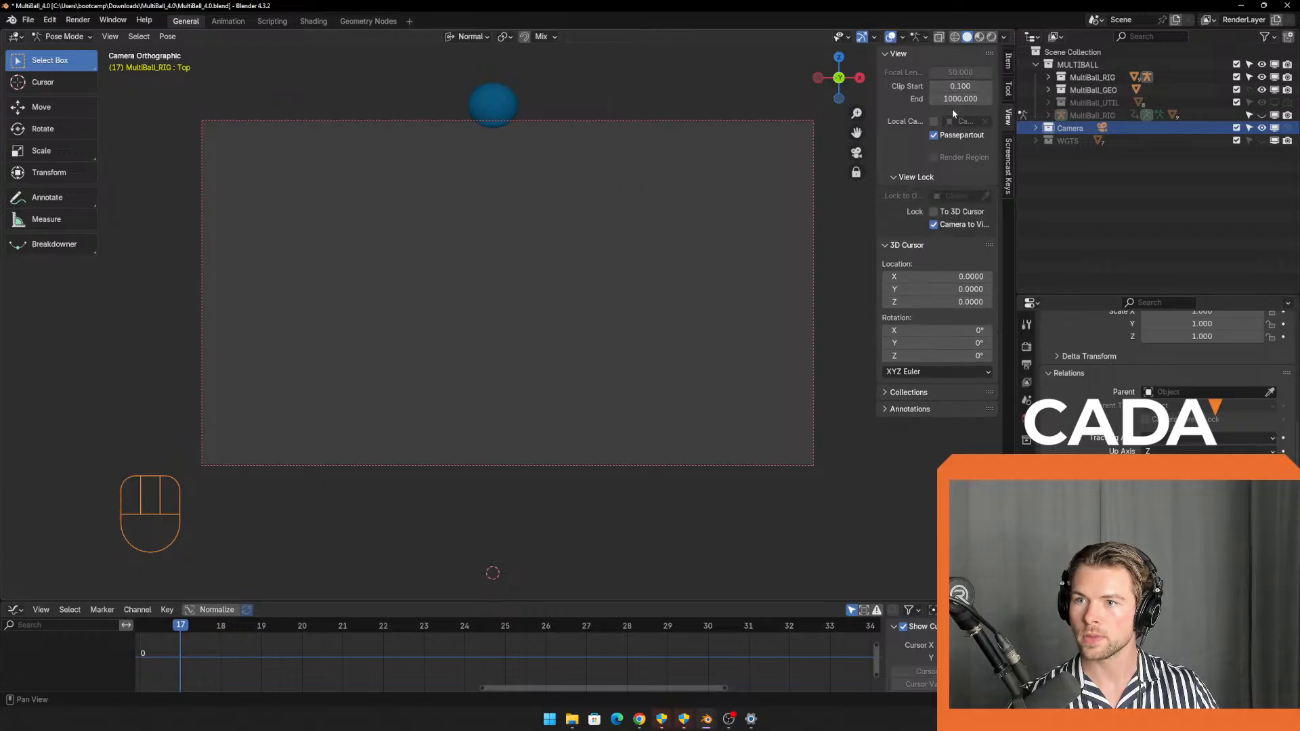
left_click(963, 86)
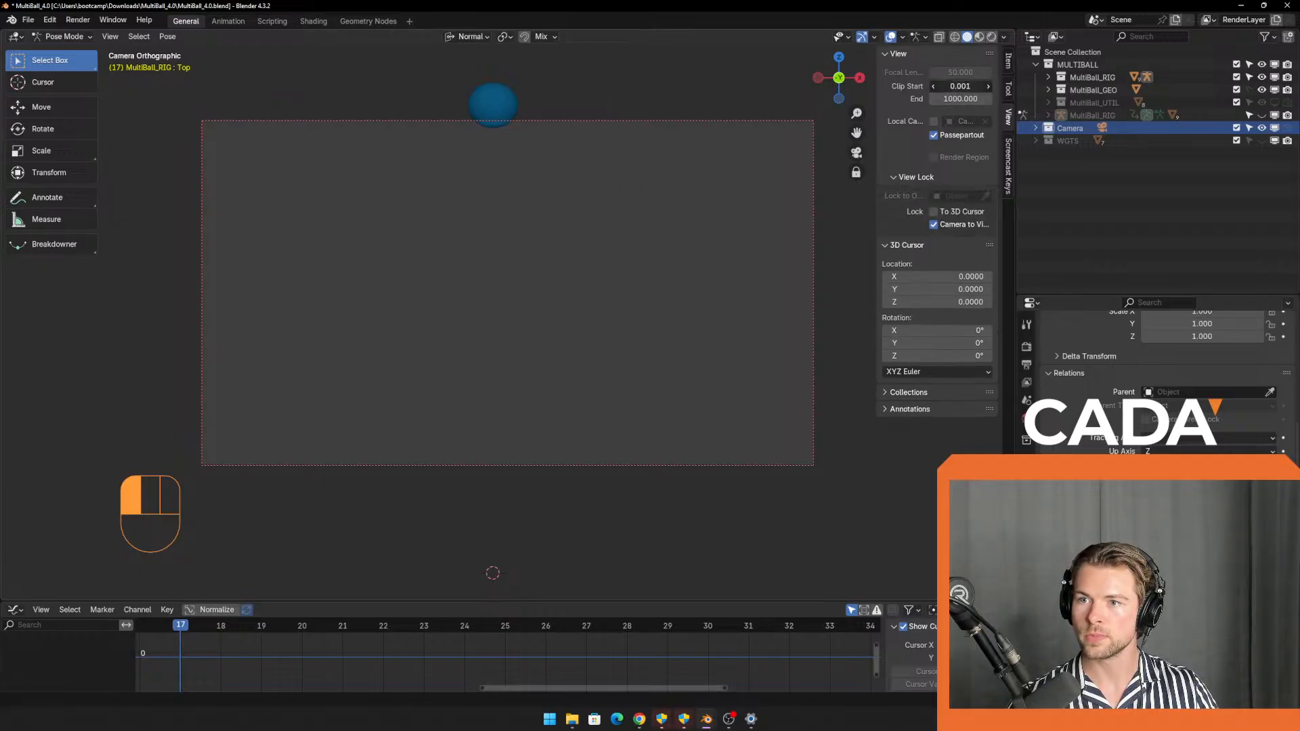
Undo the camera reframing and release the camera-to-view lock.
key("ctrl+z")
scroll(704, 291, "down", 2)
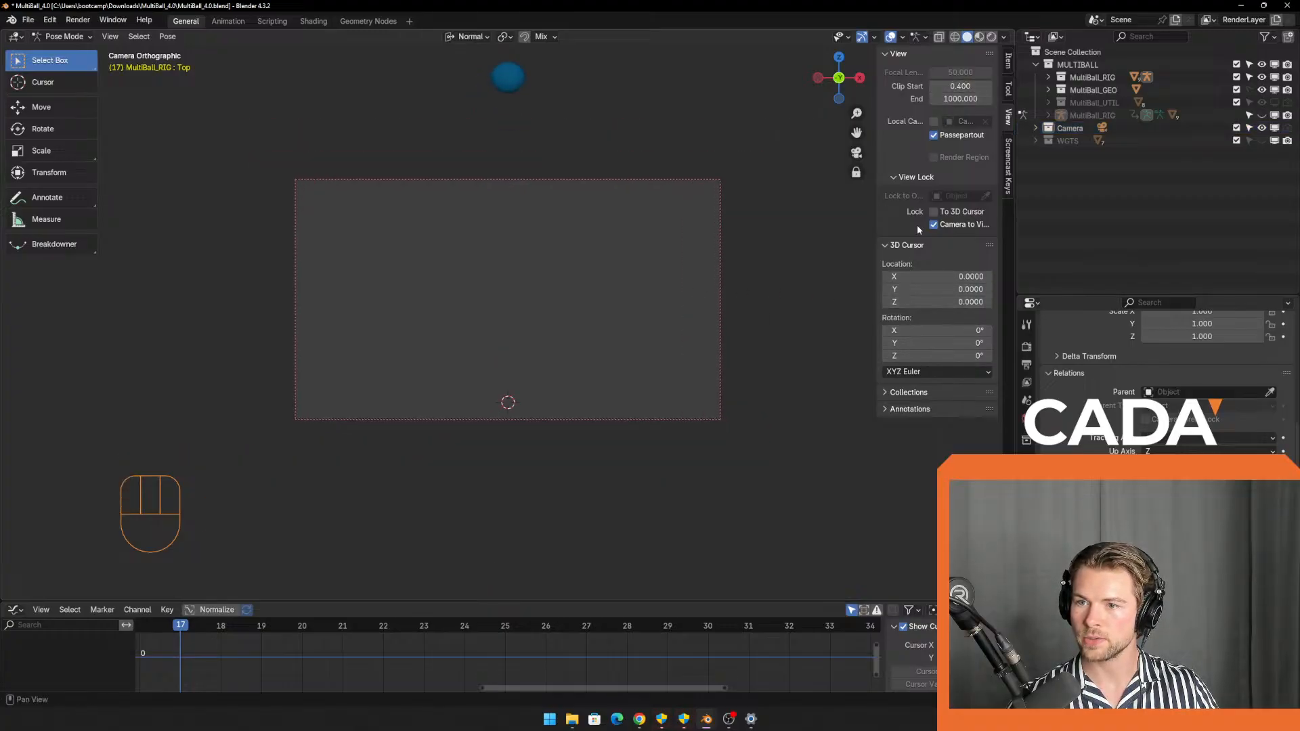
left_click(935, 225)
Select the camera data inside the Camera collection and increase its Orthographic Scale to widen the frame.
left_click(1035, 128)
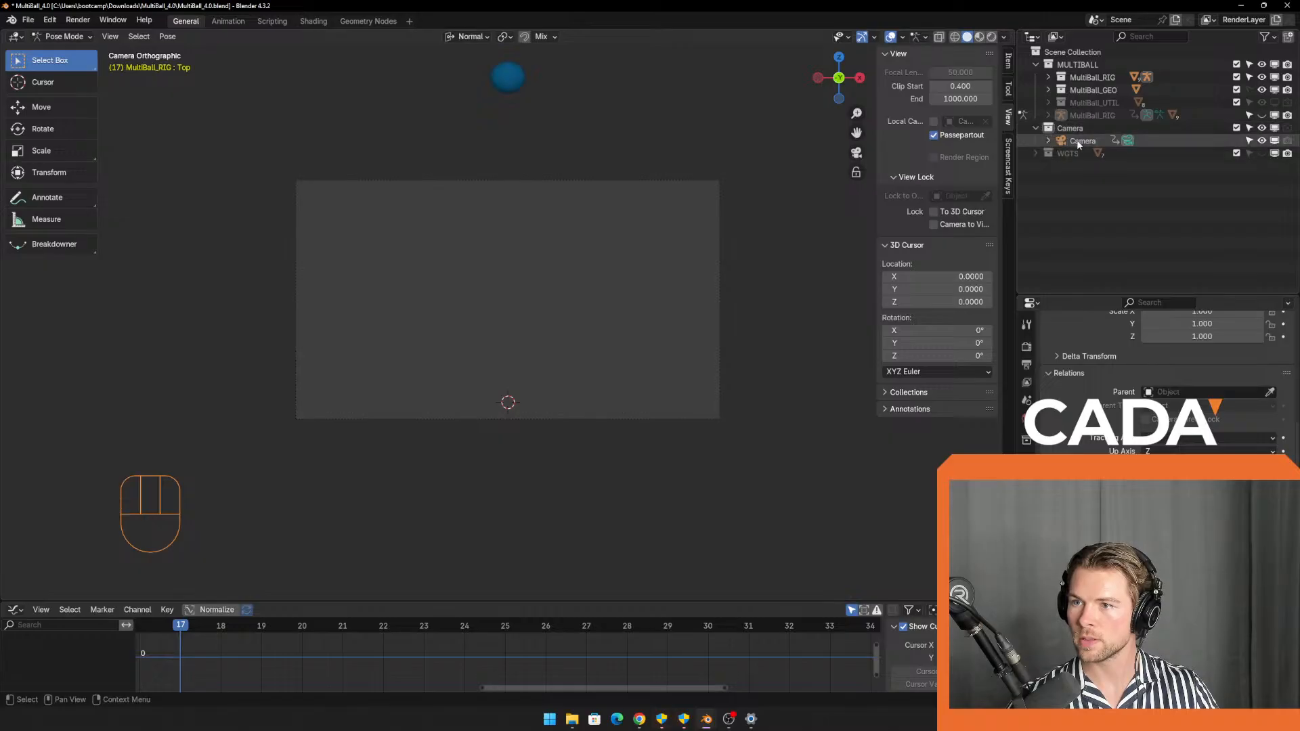
left_click(1047, 141)
left_click(1047, 142)
left_click(1094, 166)
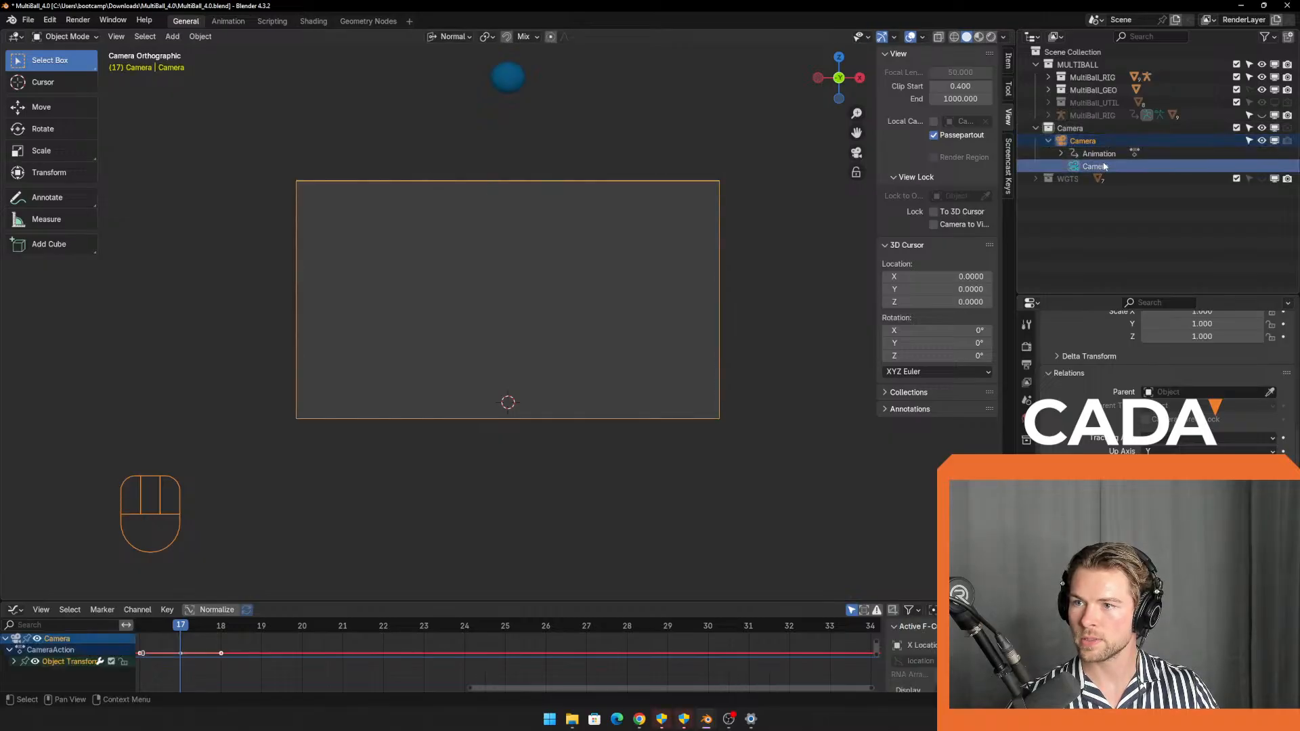
left_click(1061, 154)
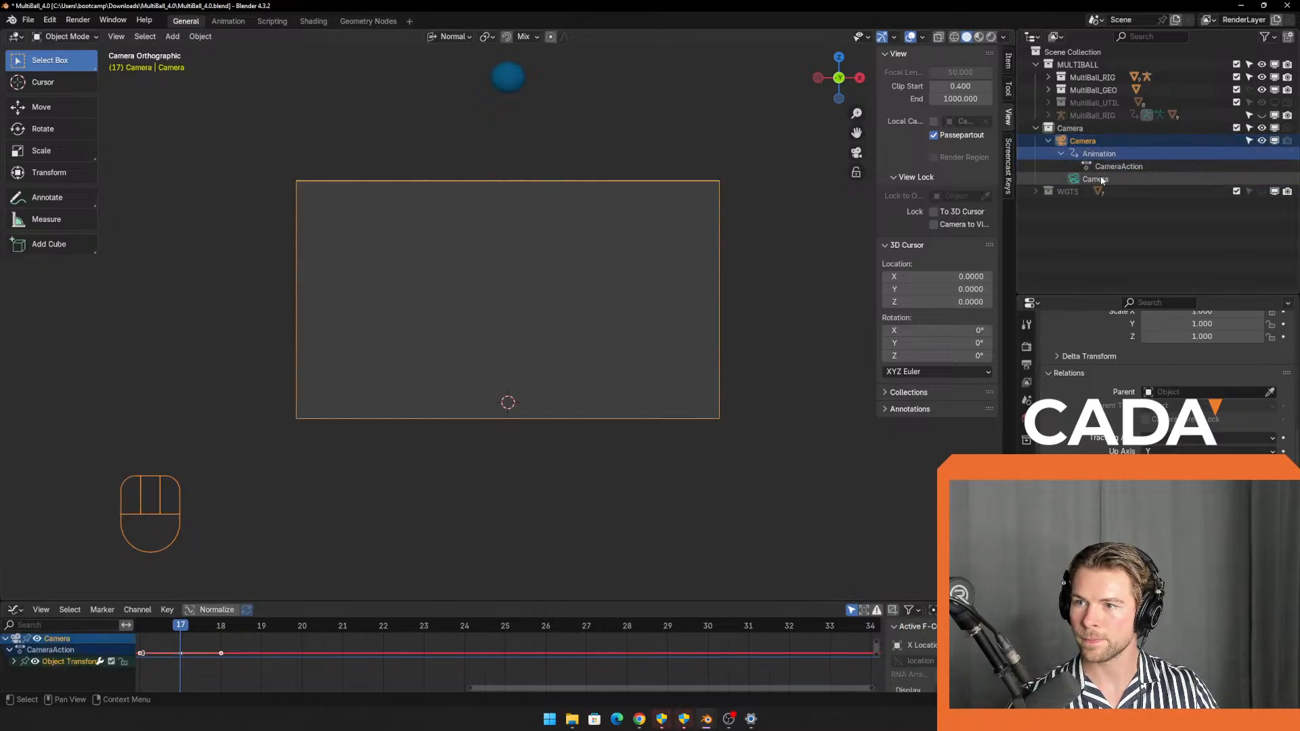
left_click(1110, 168)
left_click(1102, 179)
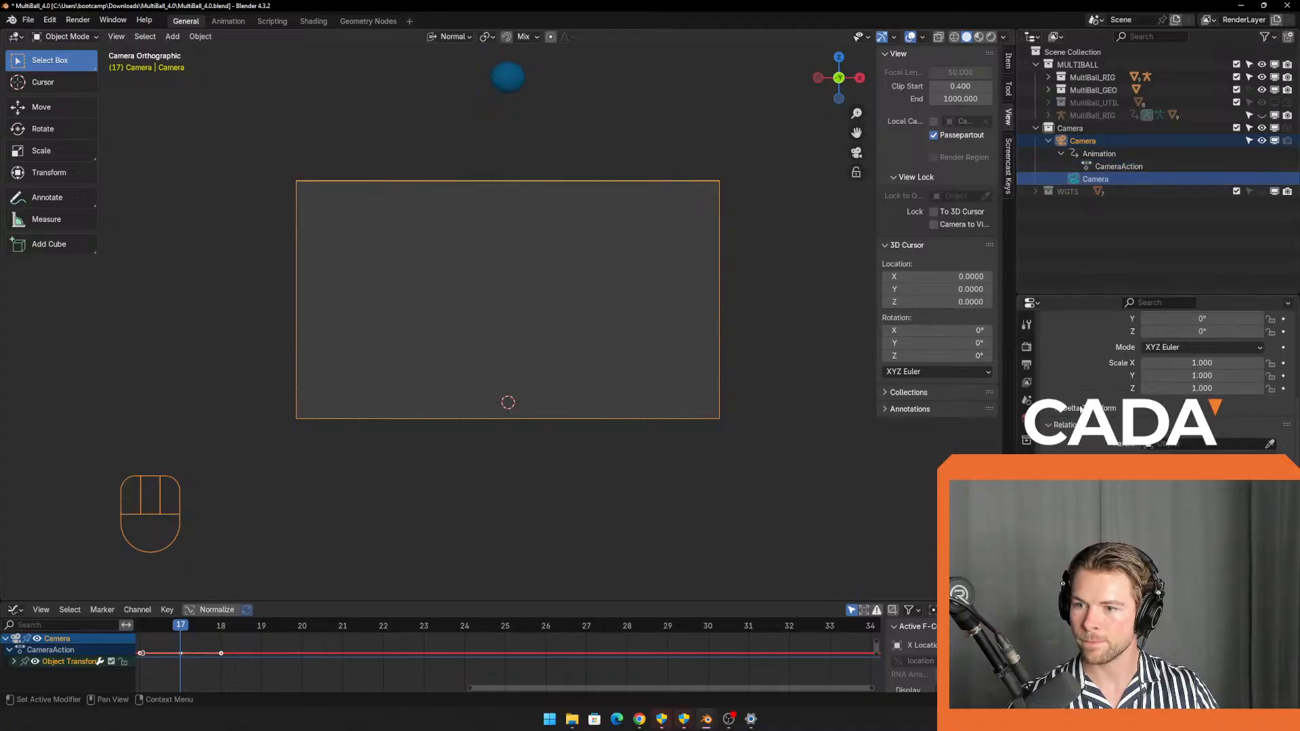
left_click(1202, 404)
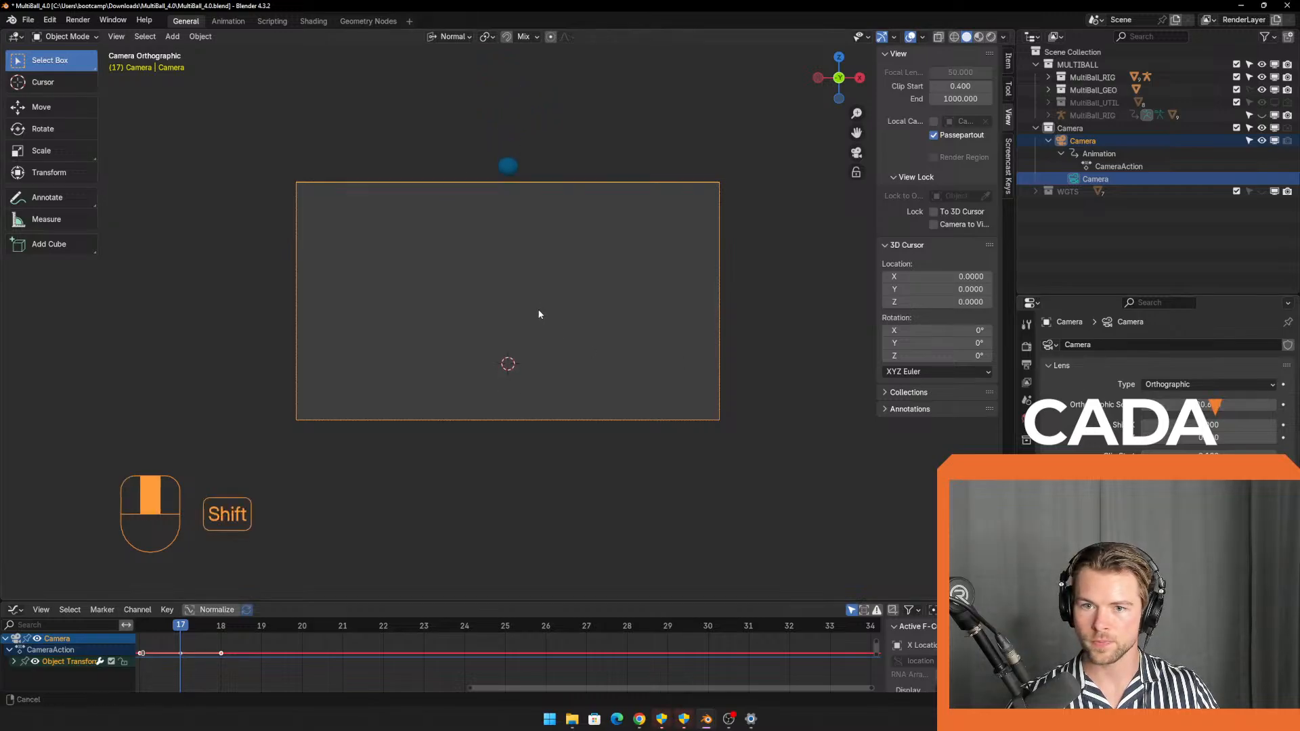
Adjust the camera's vertical shift to bring the ball into frame, and widen the Orthographic Scale after scrubbing the animation.
middle_click_drag(540, 314, 540, 329, "shift")
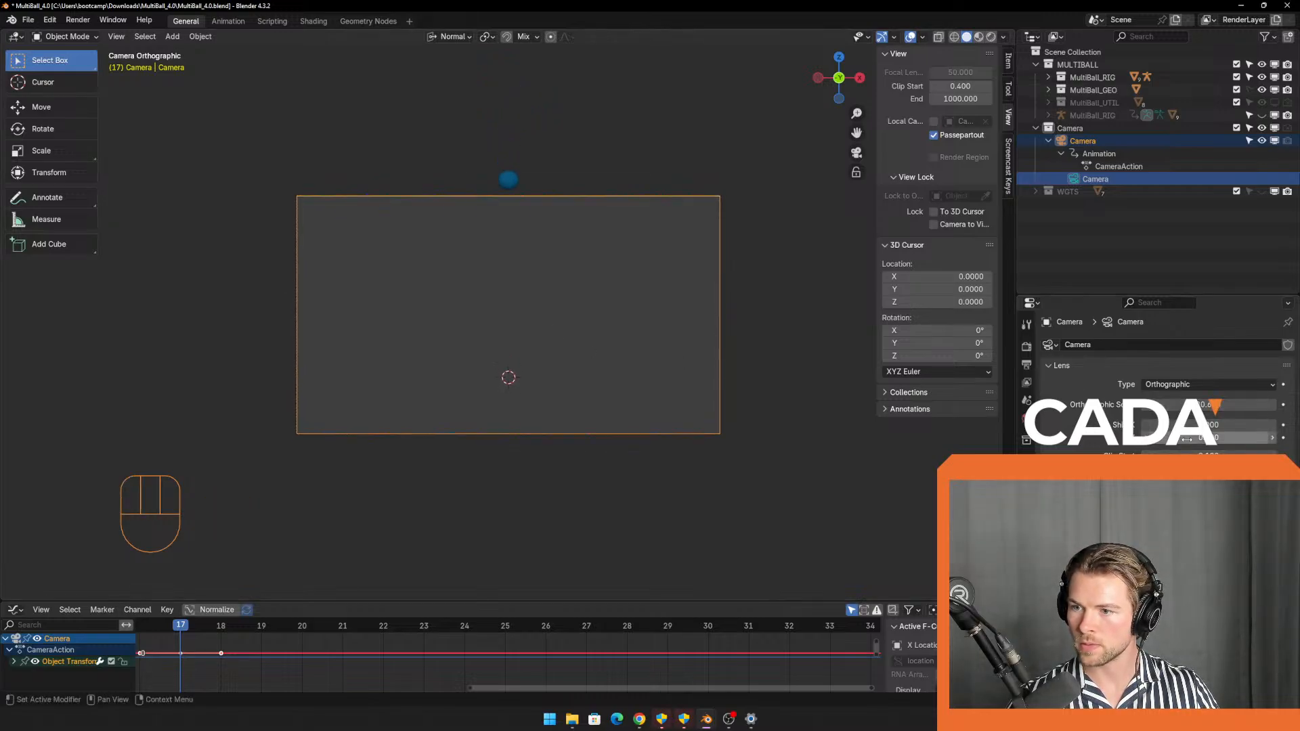
left_click_drag(1171, 440, 1191, 440)
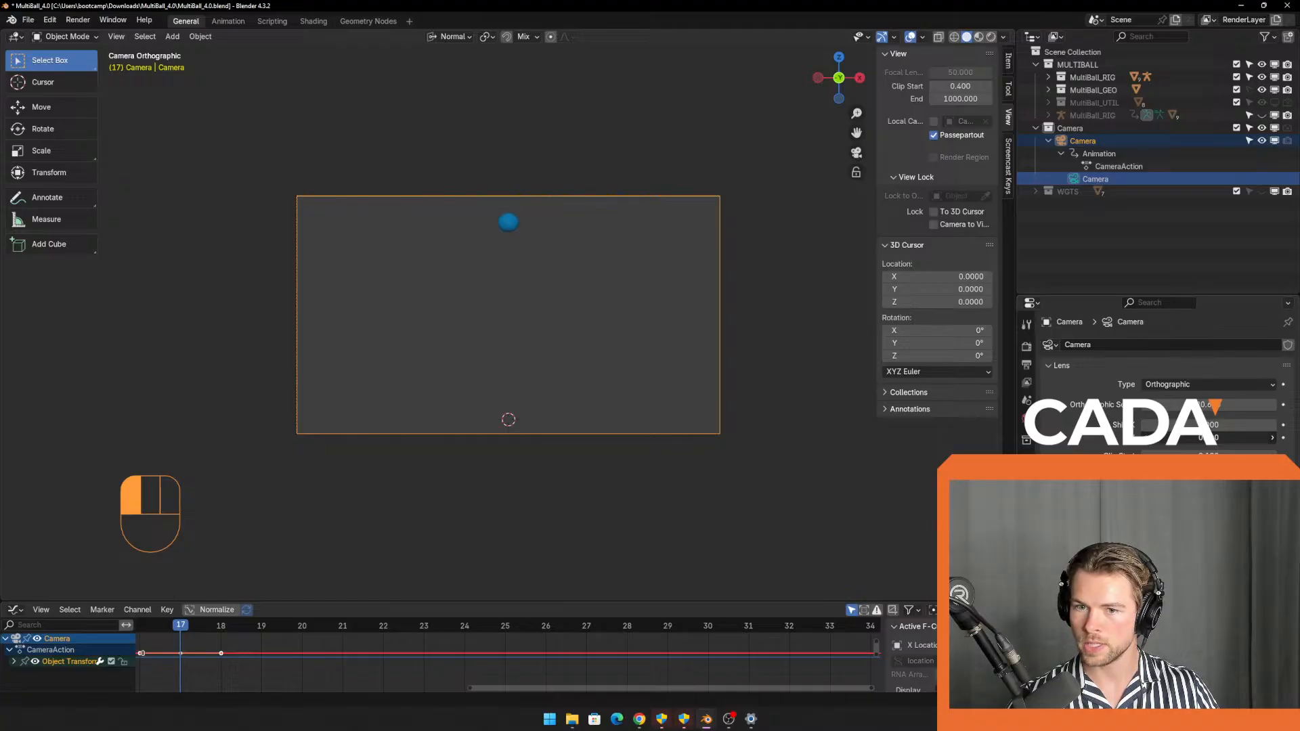
left_click_drag(189, 633, 668, 629)
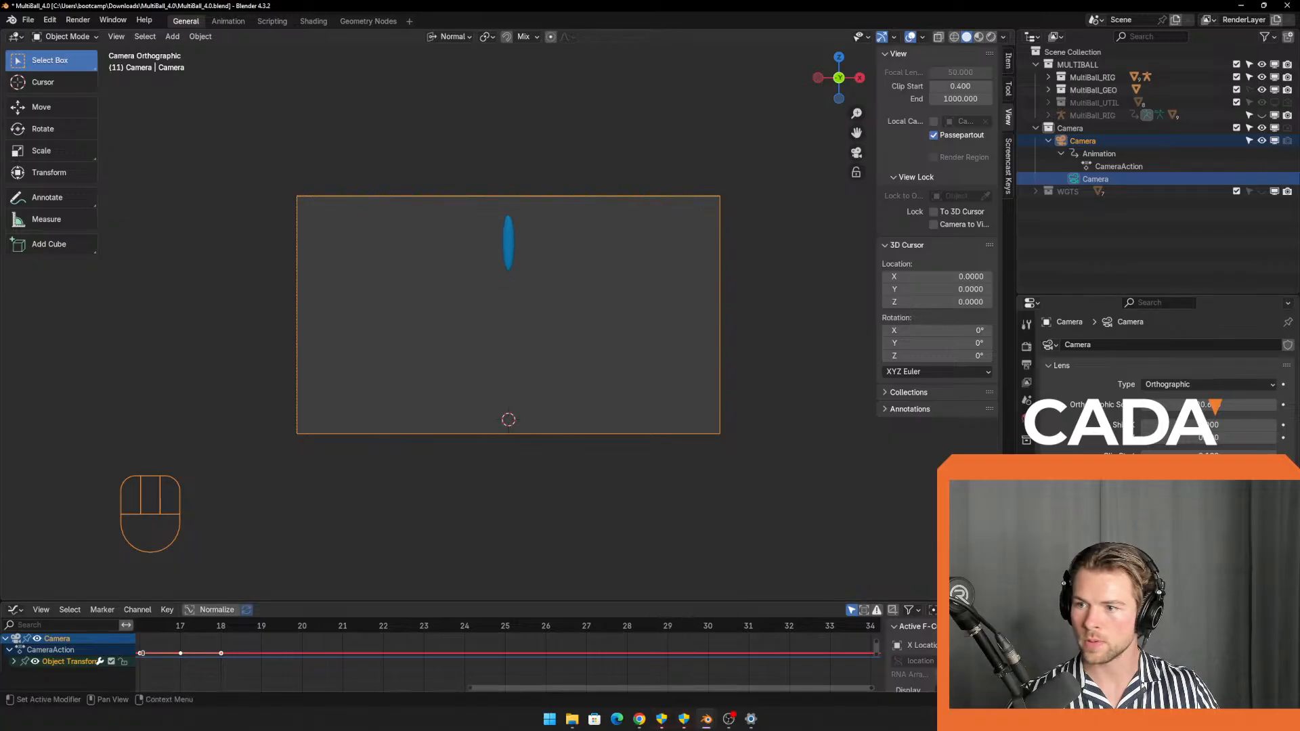
left_click_drag(1209, 405, 1216, 404)
Deselect the camera and check the rendered animation in a maximized player window, closing it when done.
left_click(695, 296)
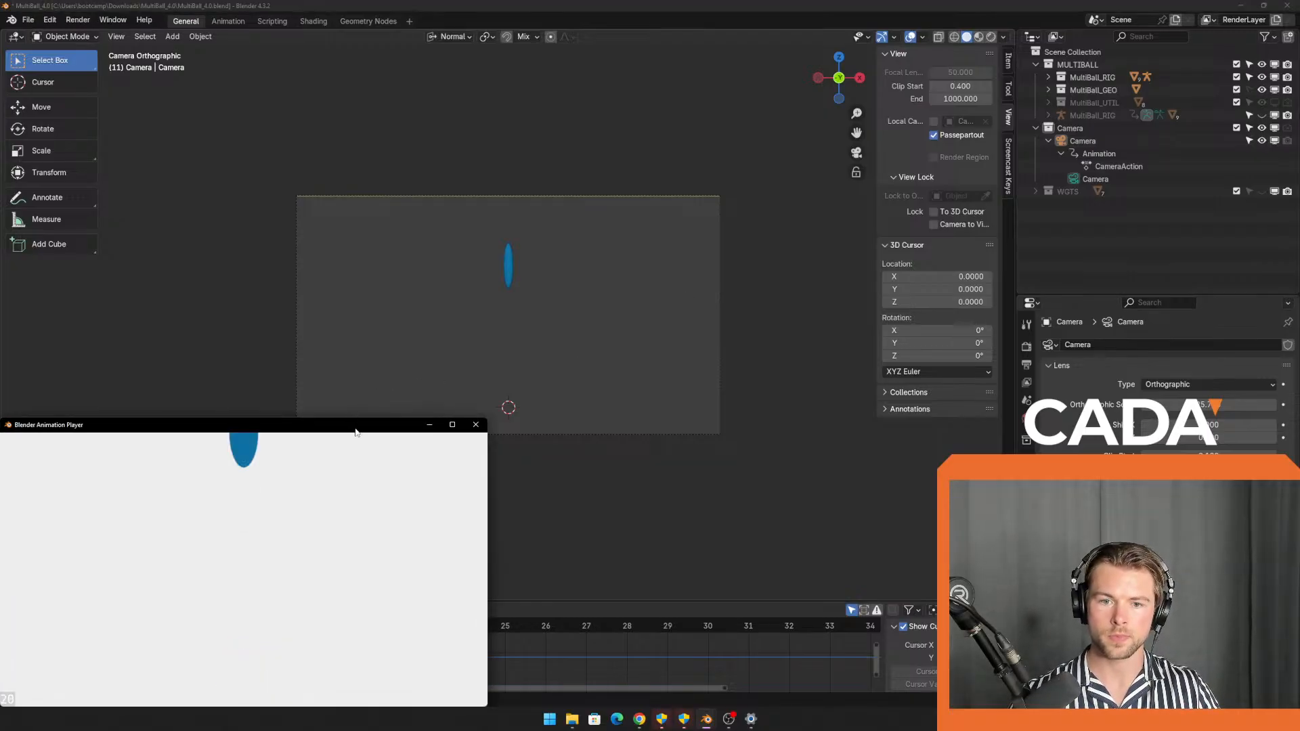
double_click(355, 426)
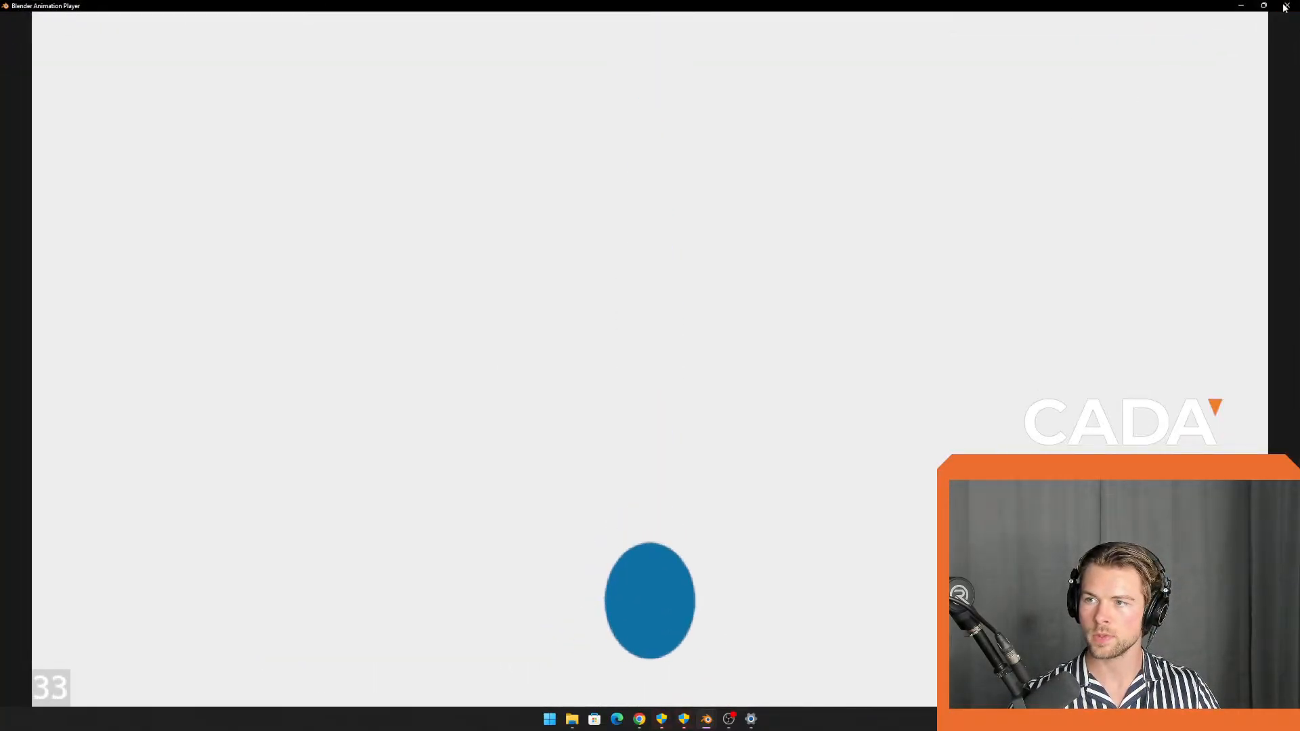
key("Escape")
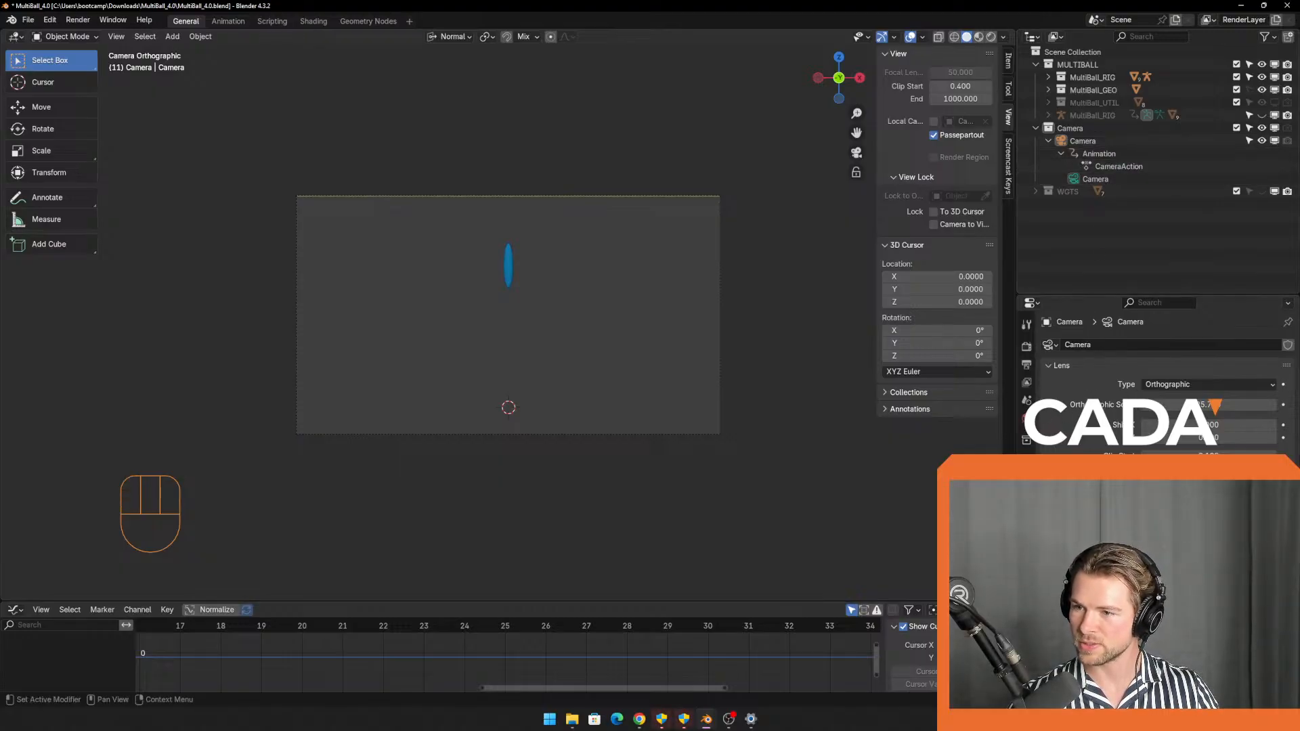
Delete the camera object from the Camera collection.
left_click(1120, 177)
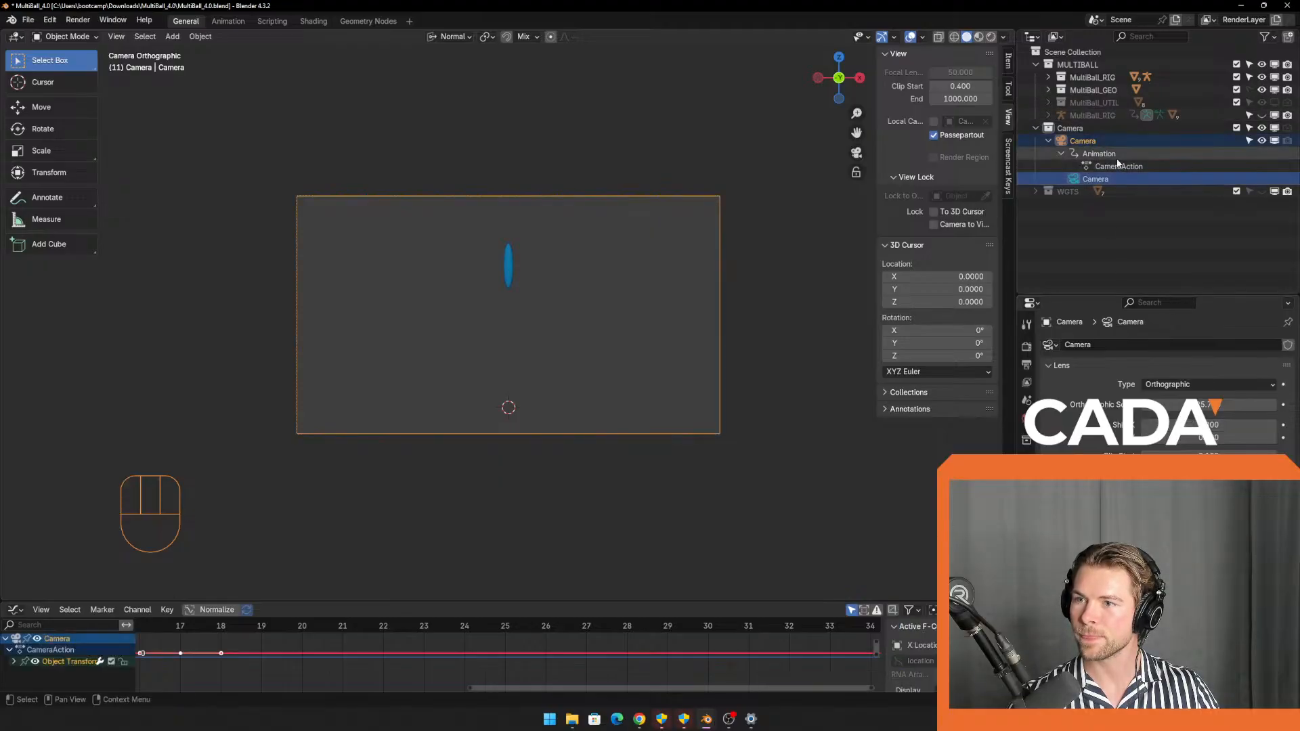
left_click(1118, 165)
key("Delete")
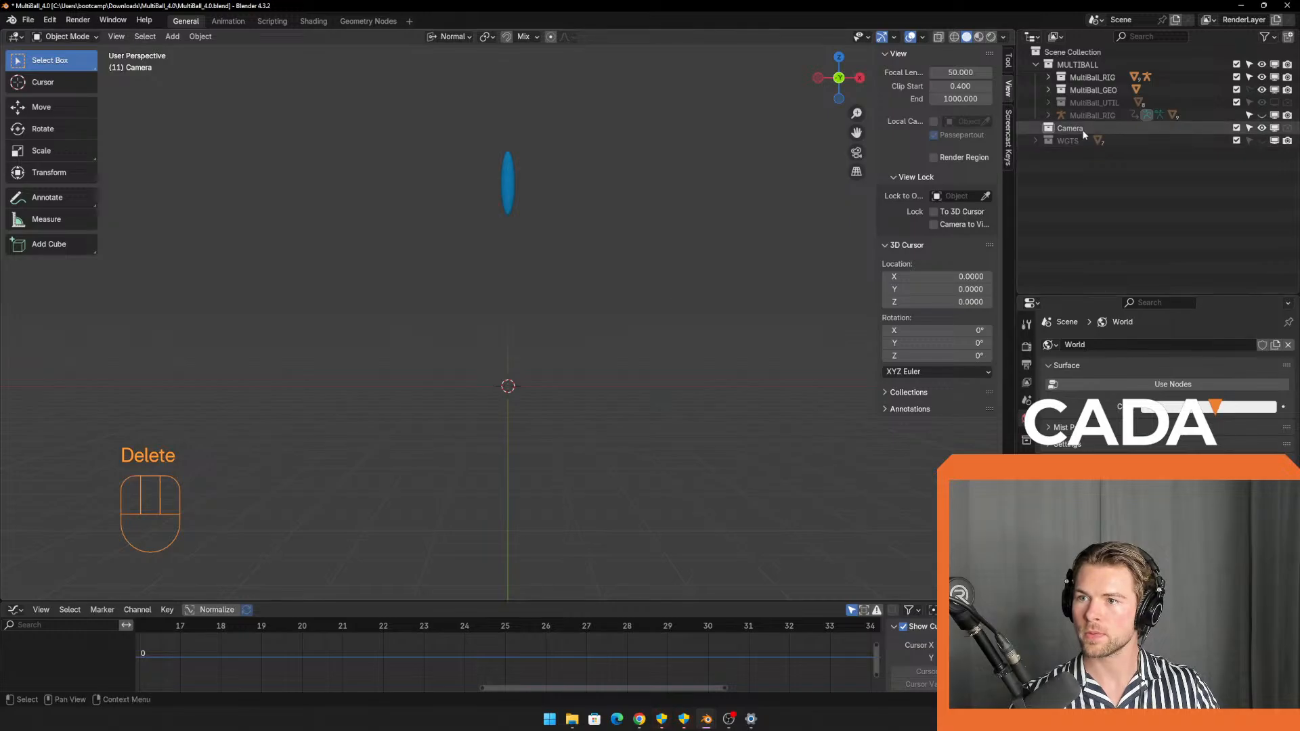
key("Delete")
Play back the previously rendered animation and close the player.
key("ctrl+F11")
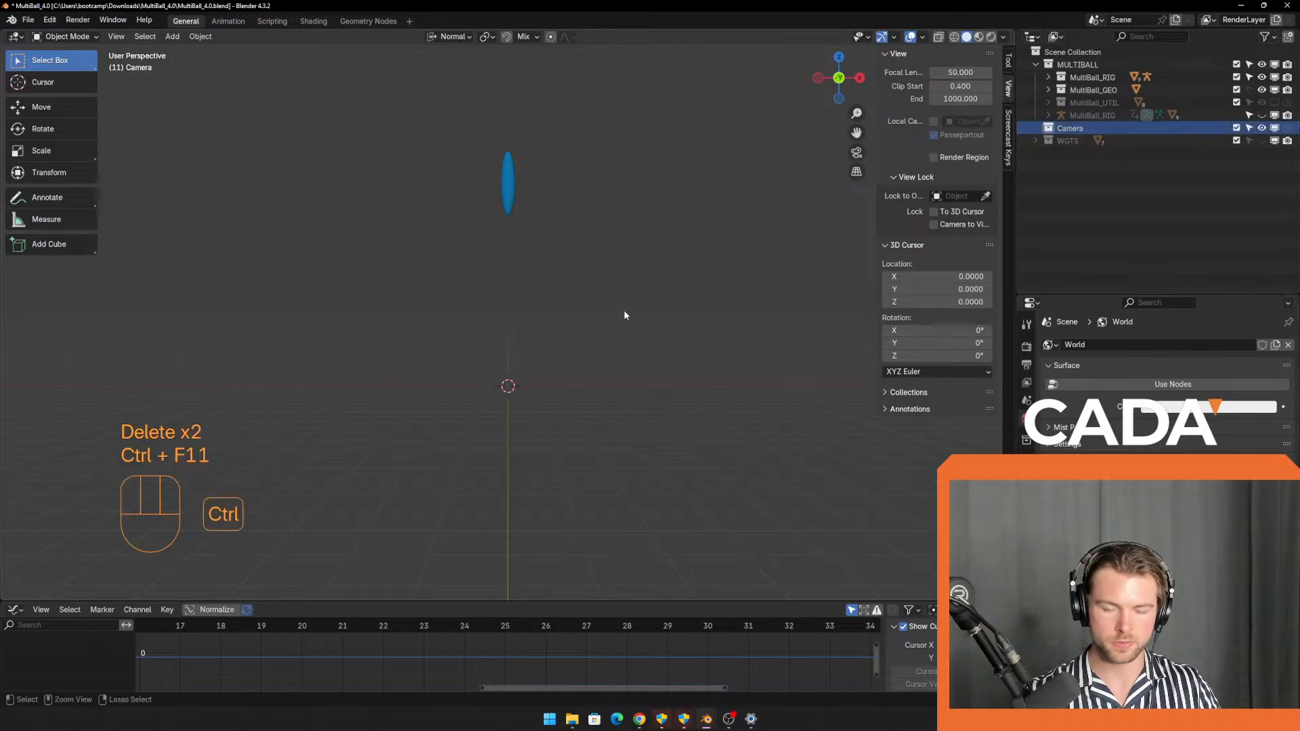
left_click(476, 430)
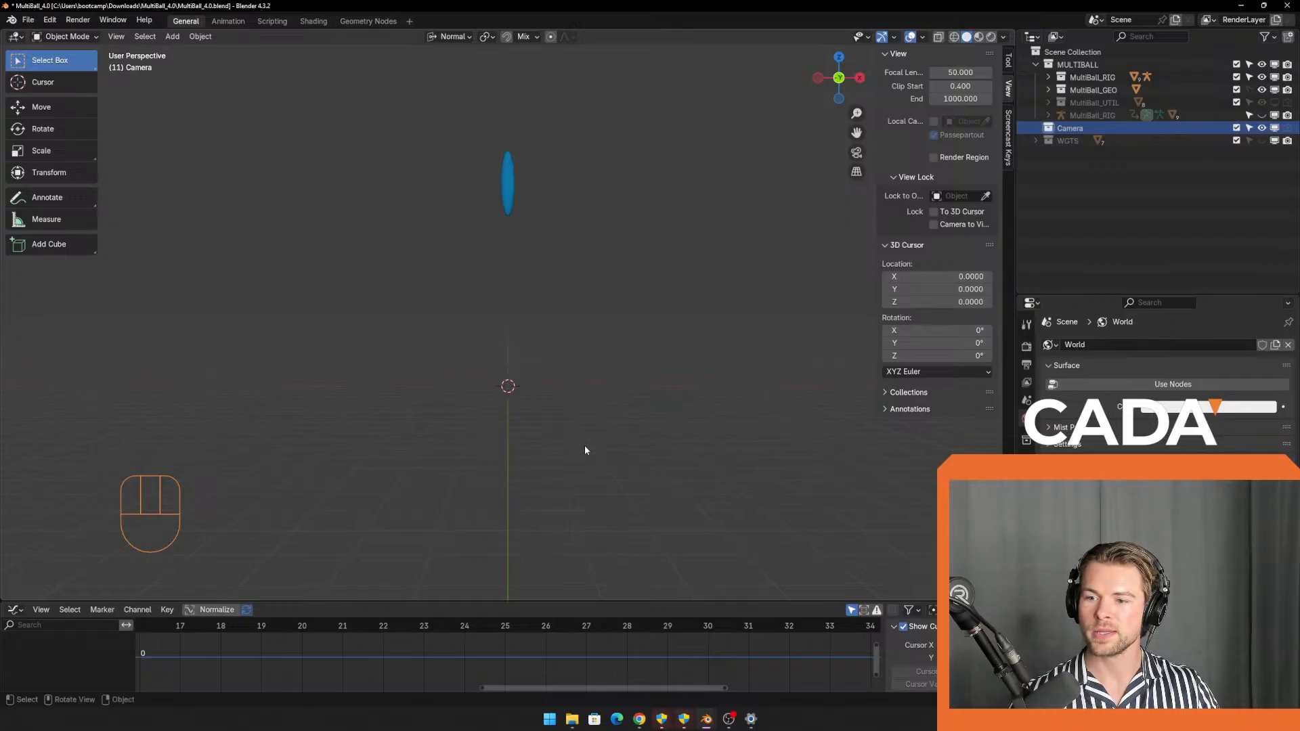
Render a viewport animation from an angled perspective view of the ball, and play back the result before closing the player.
middle_click_drag(567, 315, 542, 376, "shift")
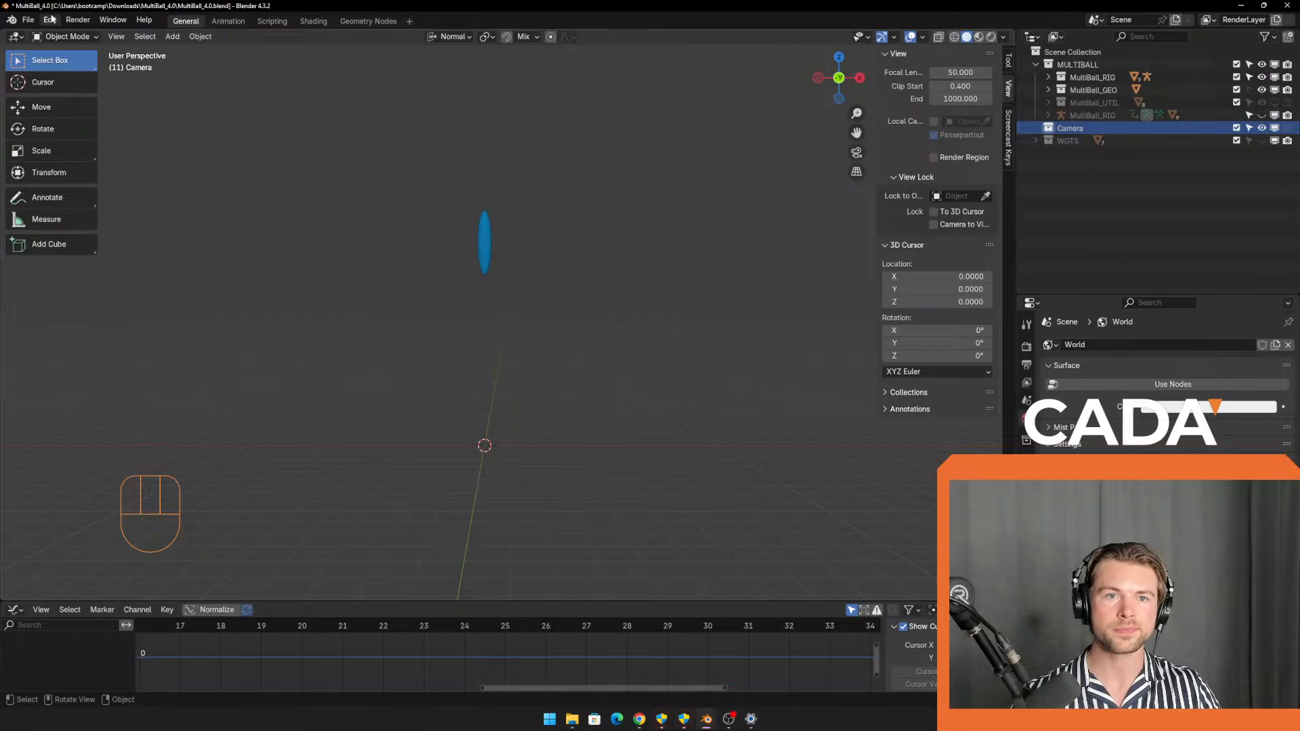
left_click(72, 18)
left_click(50, 21)
left_click(51, 20)
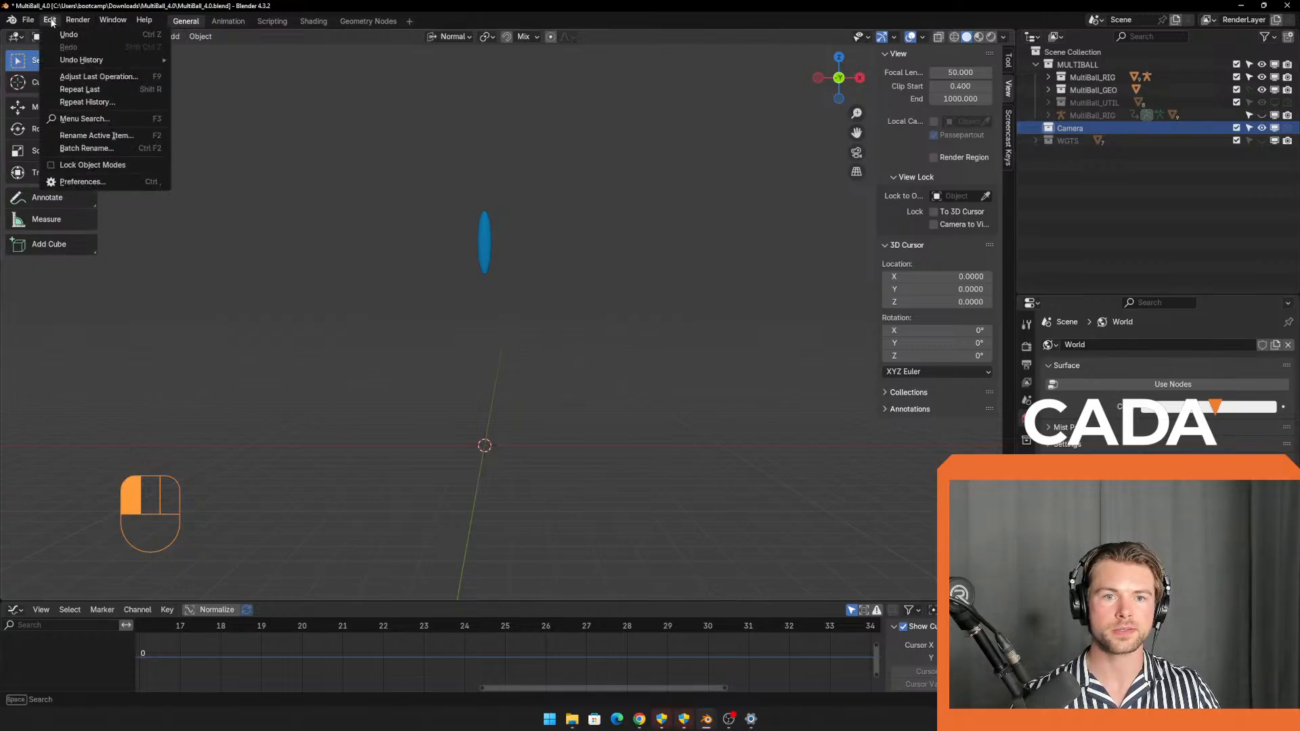
left_click(116, 36)
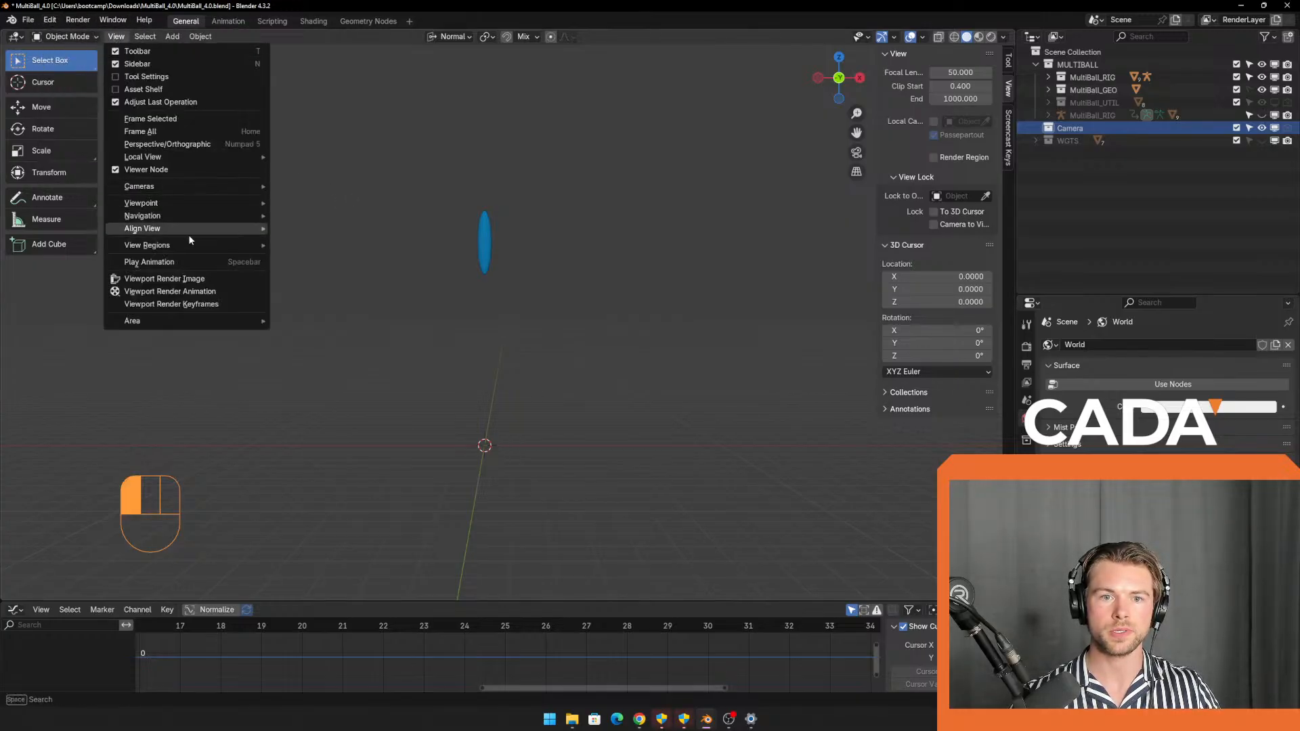
left_click(202, 297)
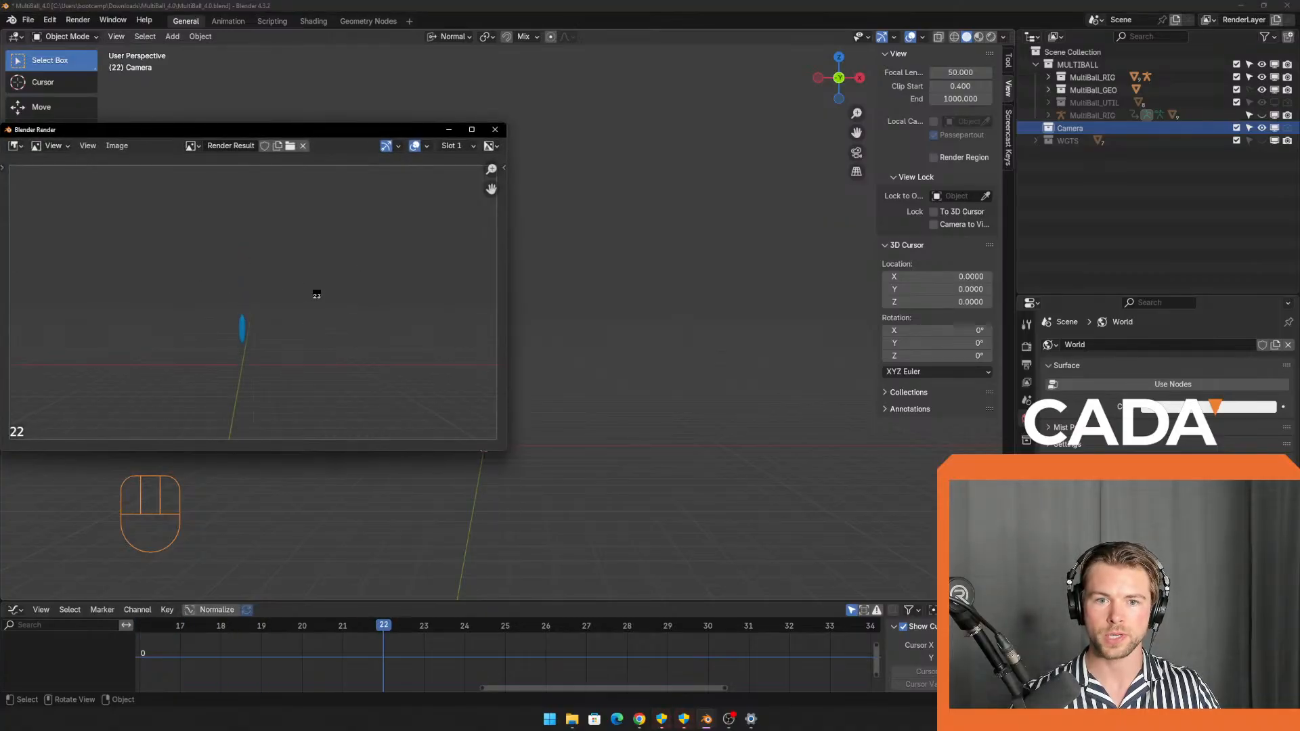
double_click(325, 130)
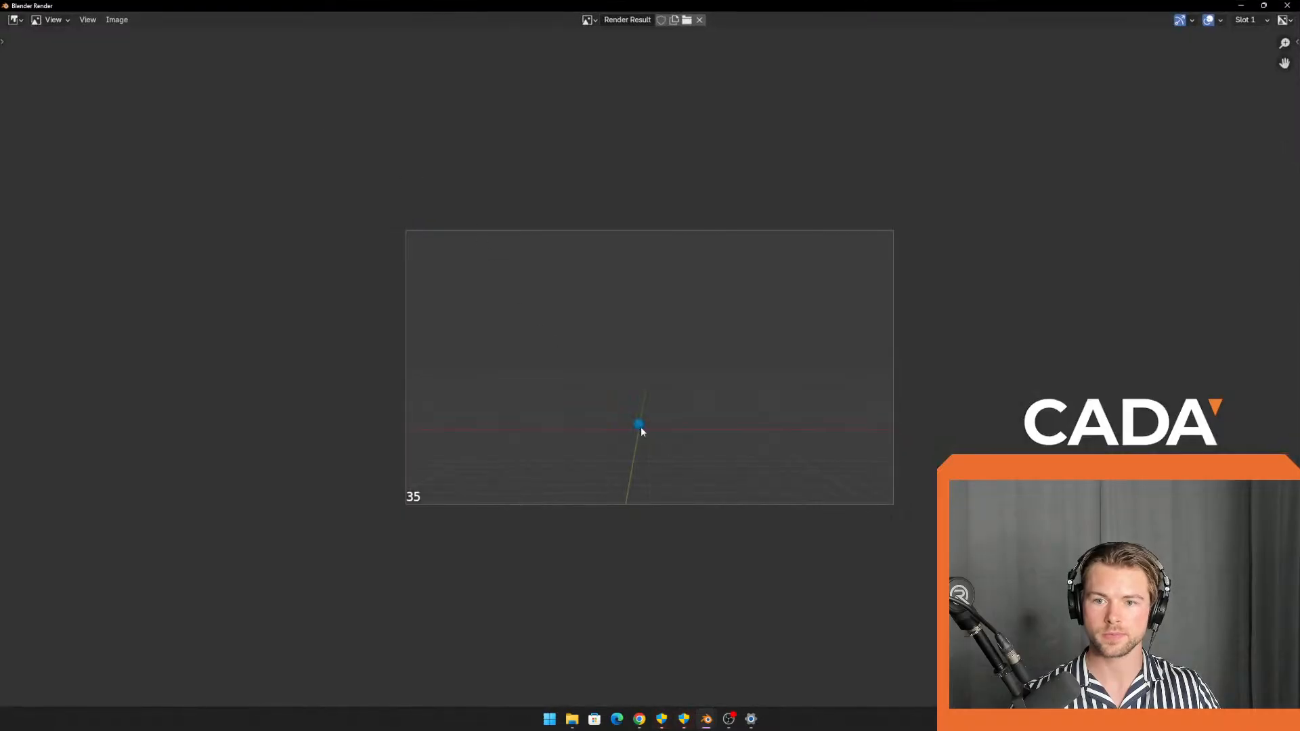
left_click(1287, 6)
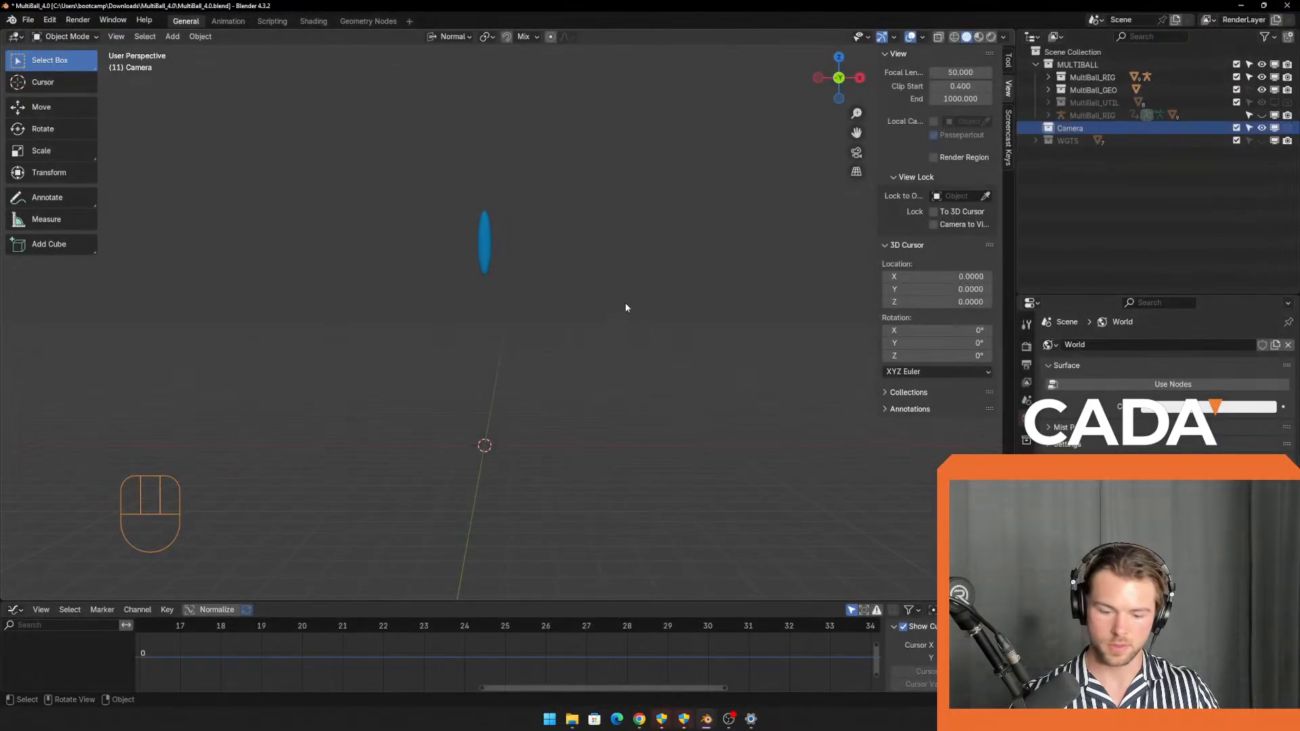
key("ctrl+F11")
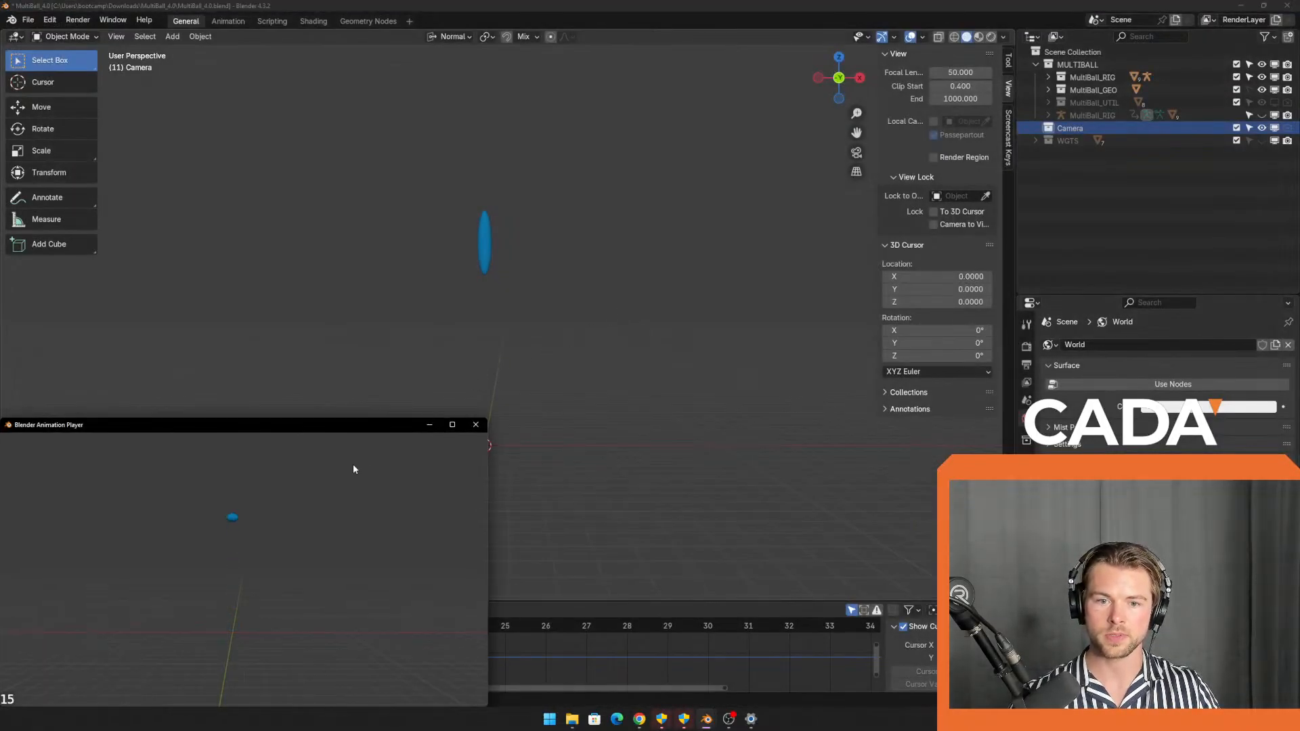
left_click(474, 425)
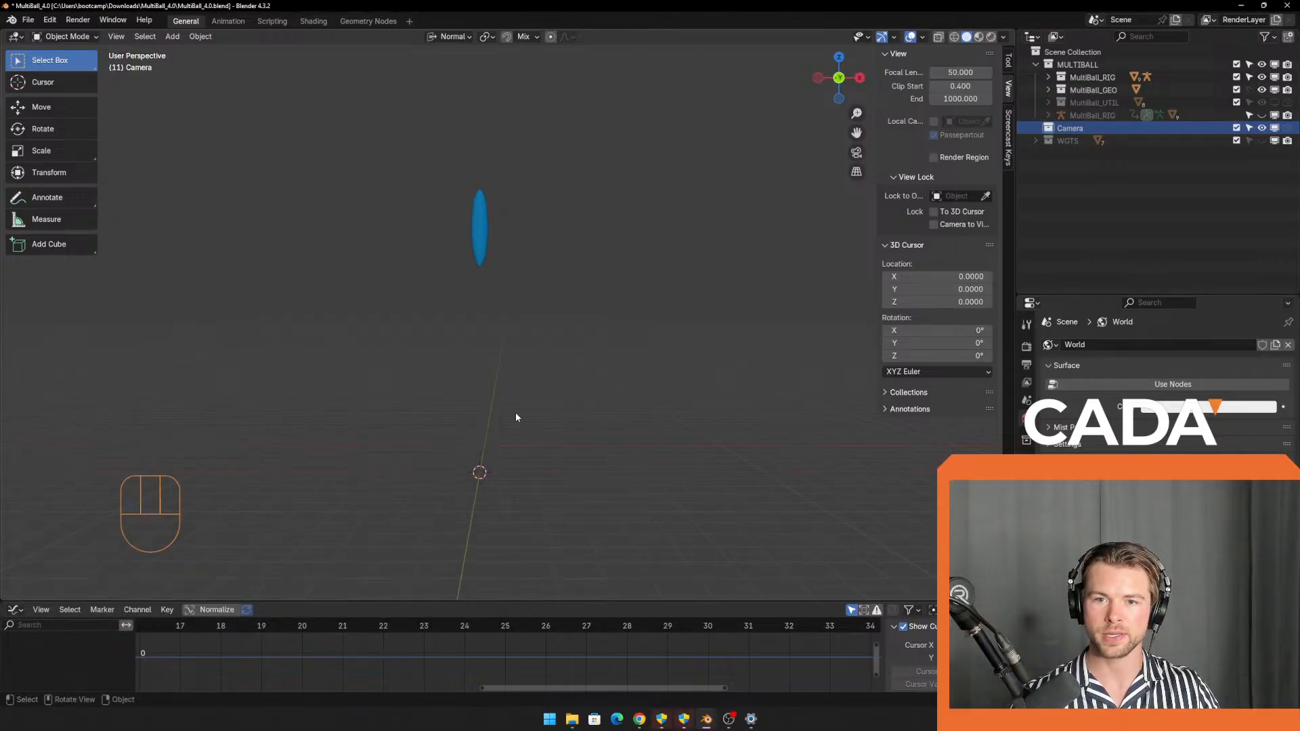
Frame the ball's bounce in Right Orthographic view, render the viewport animation, and close the render window.
key("KP_3")
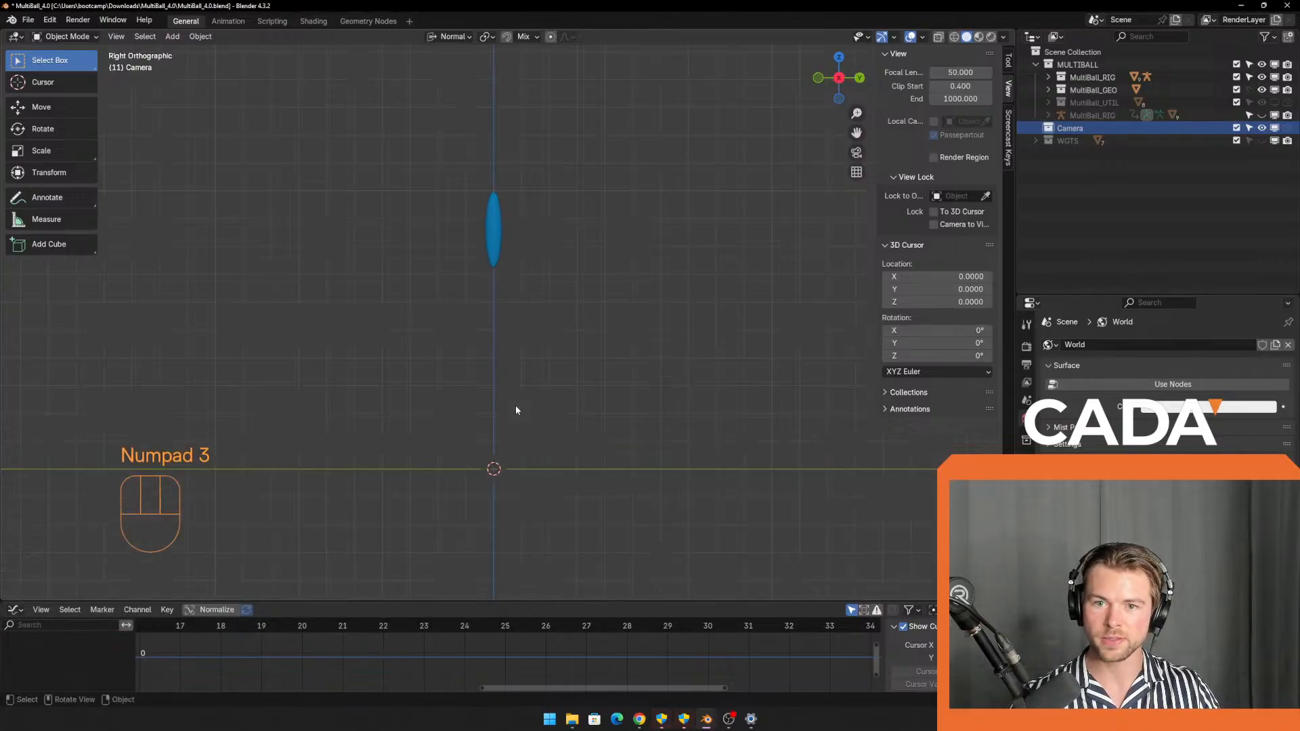
scroll(541, 391, "up", 1)
middle_click_drag(542, 391, 543, 396, "shift")
left_click(117, 36)
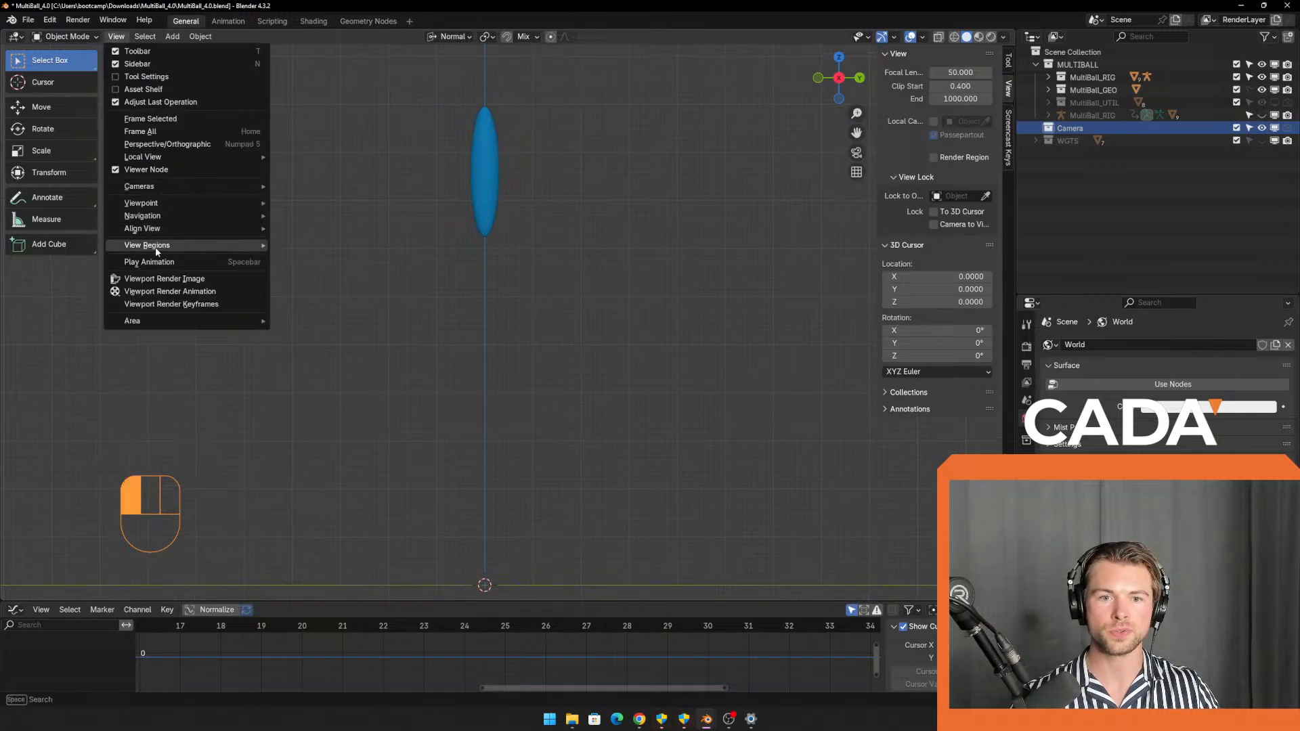
left_click(162, 294)
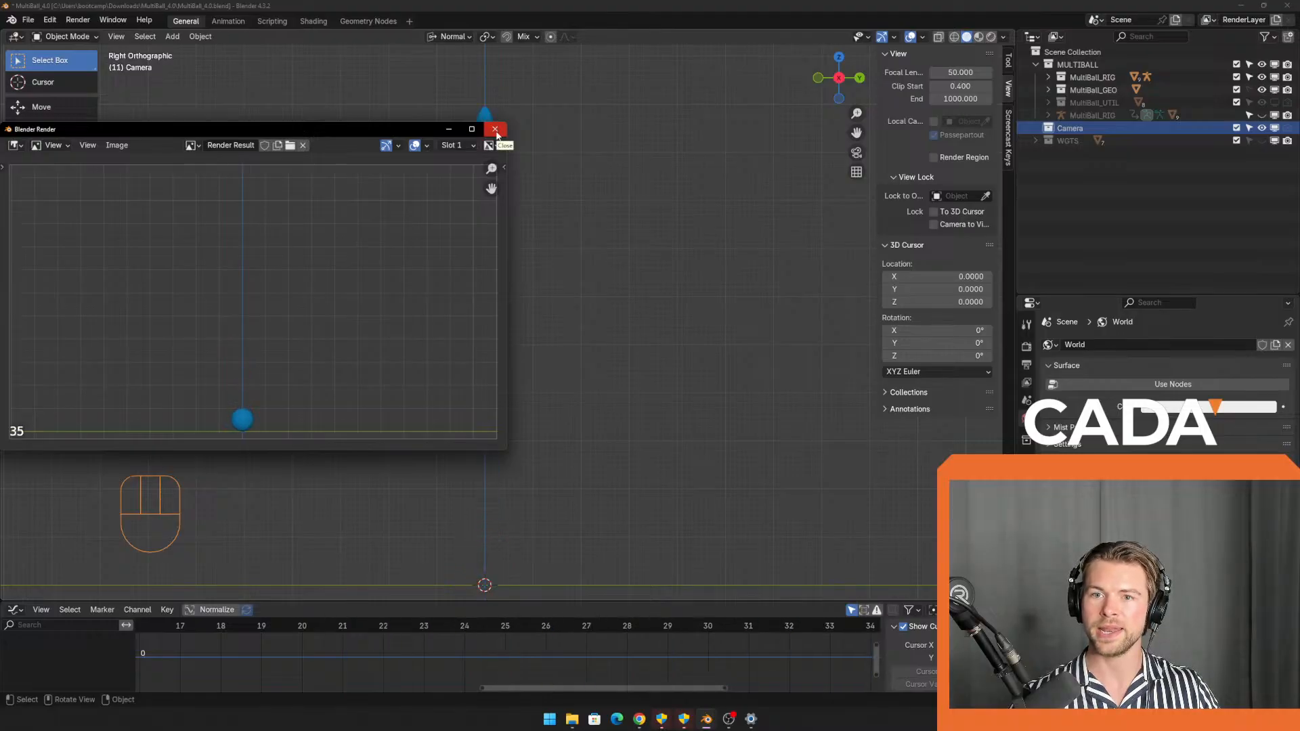
left_click(495, 129)
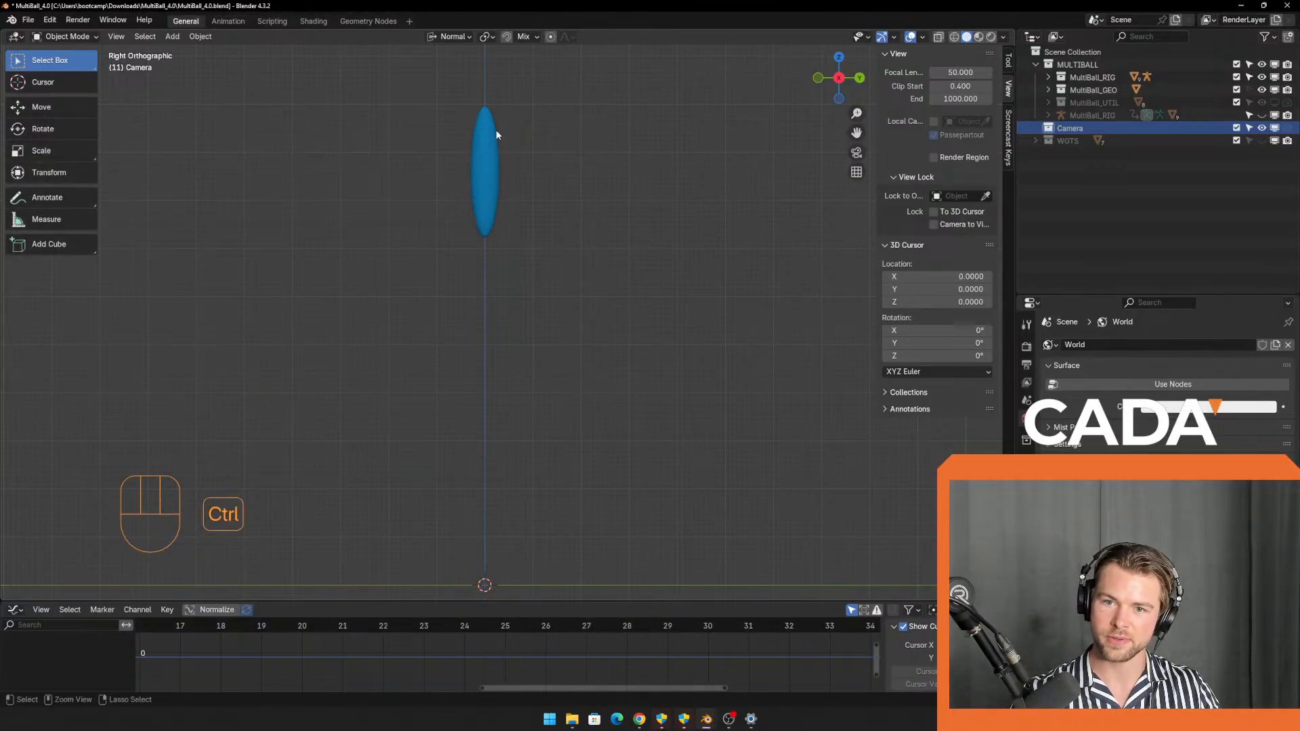
Watch the side-view render in a maximized animation player, and minimize the player when done.
key("ctrl+F11")
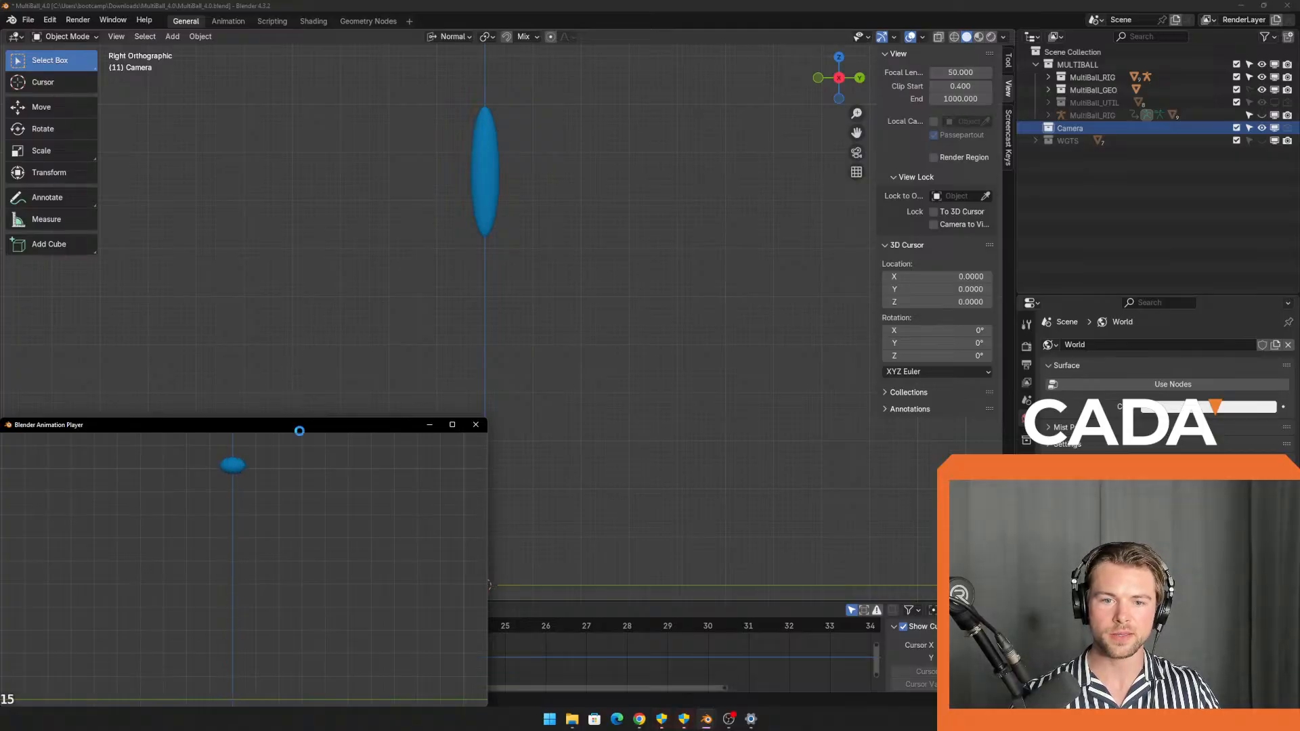
double_click(307, 424)
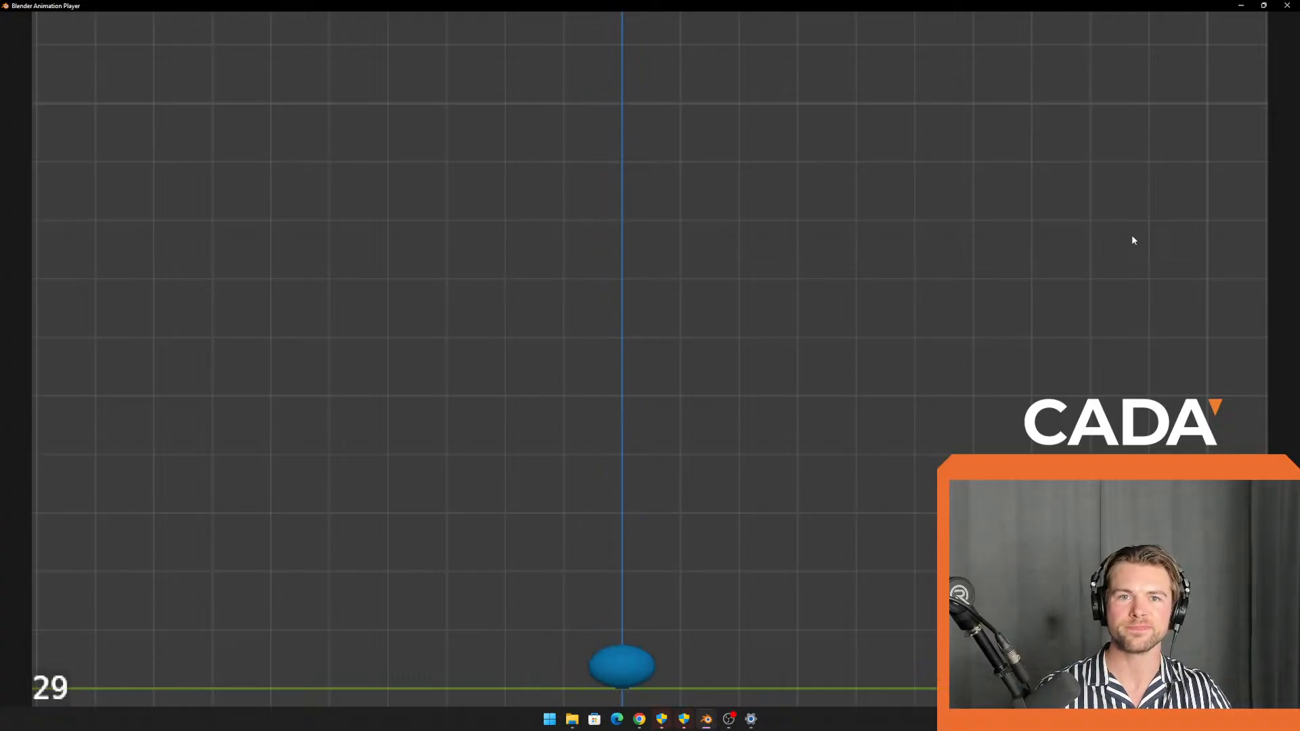
left_click(1241, 6)
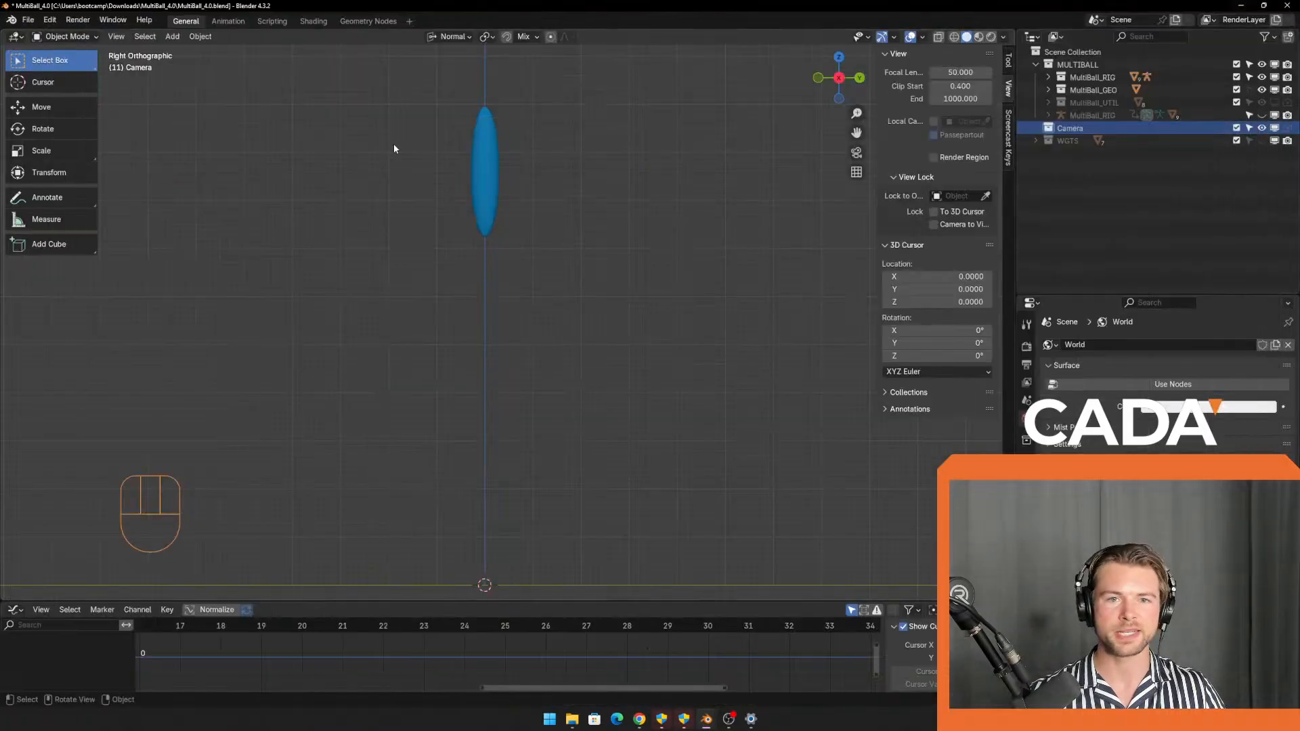